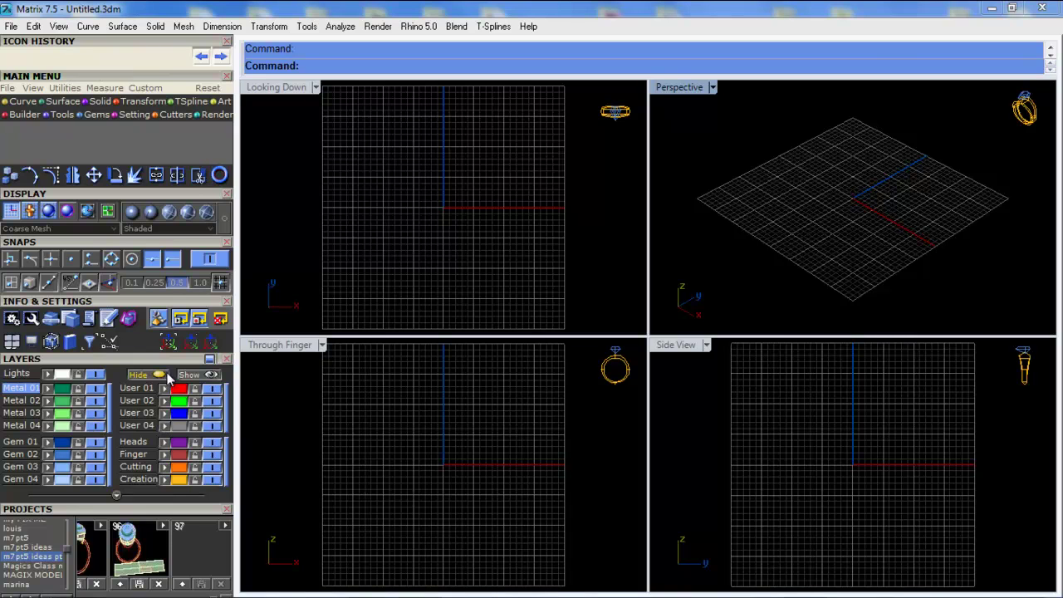
Create a ring rail in USA size 7
{"action": "scroll", "coordinate": [172, 366], "scroll_direction": "down", "scroll_amount": 3}
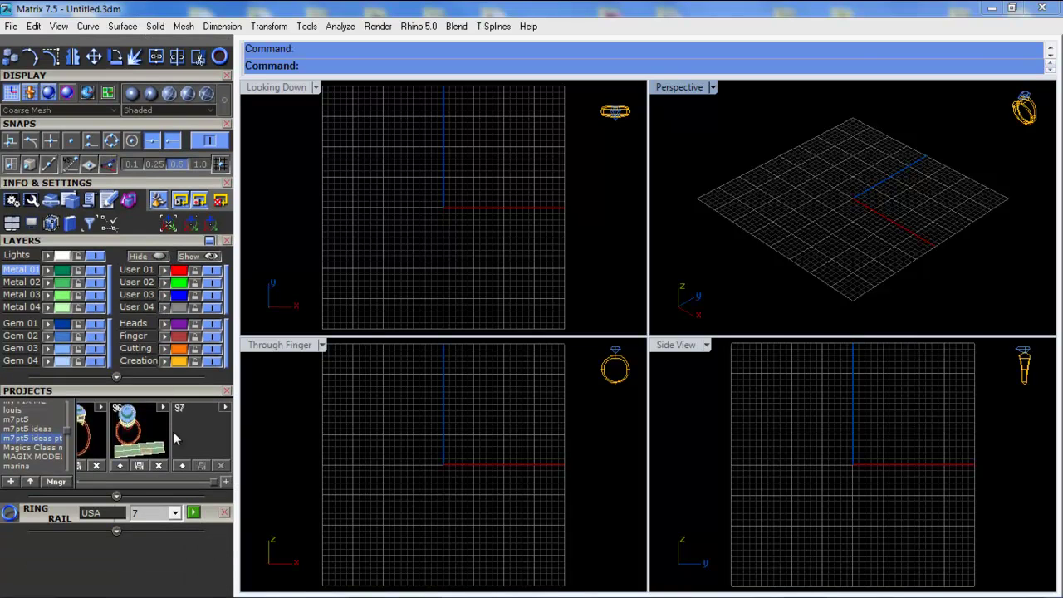
{"action": "left_click", "coordinate": [193, 512]}
{"action": "left_click", "coordinate": [352, 454]}
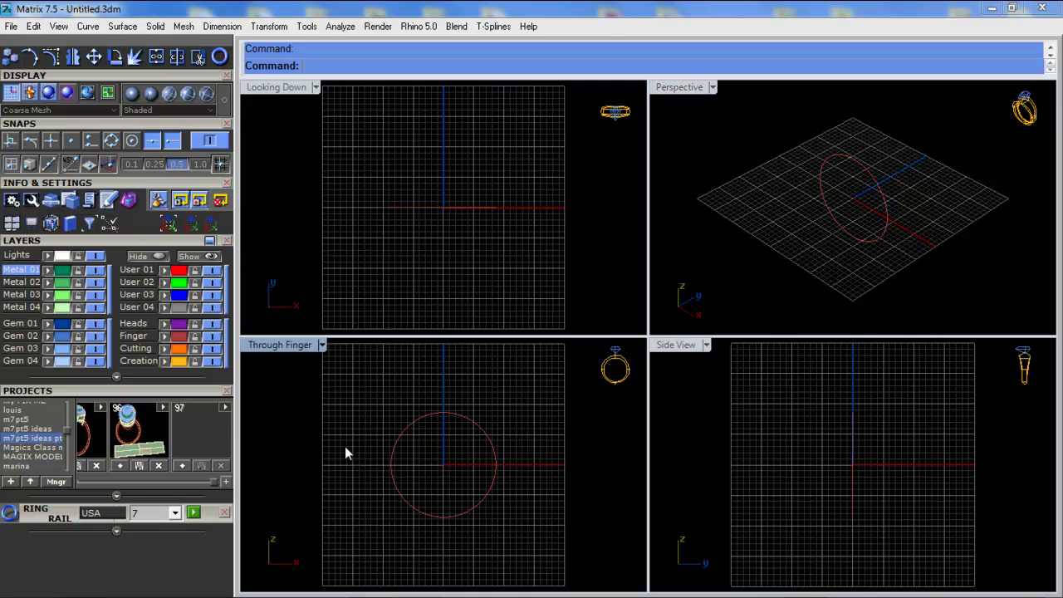
Make Creation the active layer, open the curve tools and maximize the Looking Down view around the origin
{"action": "scroll", "coordinate": [140, 285], "scroll_direction": "up", "scroll_amount": 3}
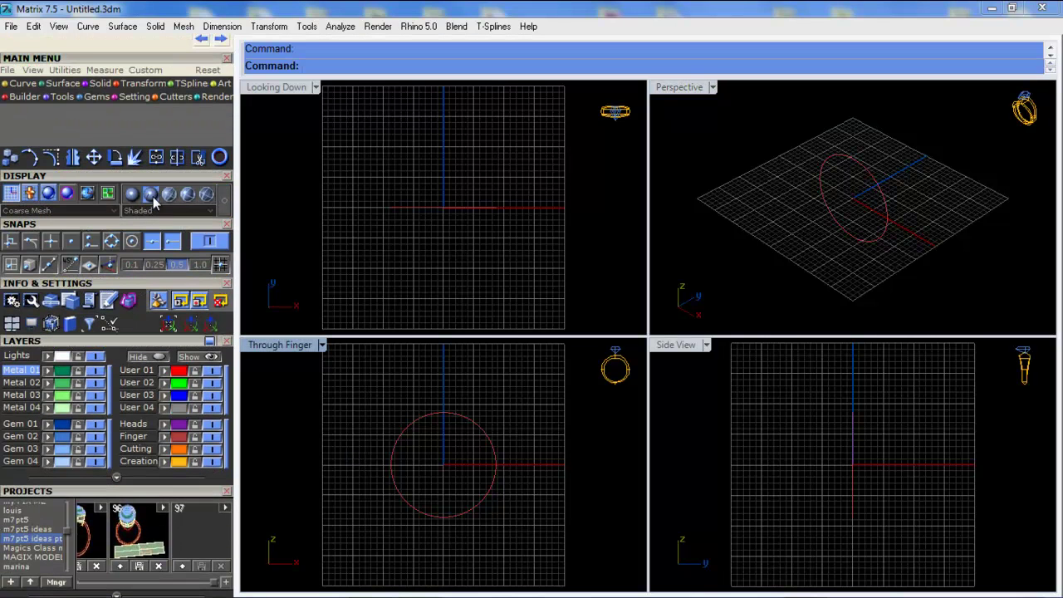
{"action": "scroll", "coordinate": [154, 183], "scroll_direction": "up", "scroll_amount": 1}
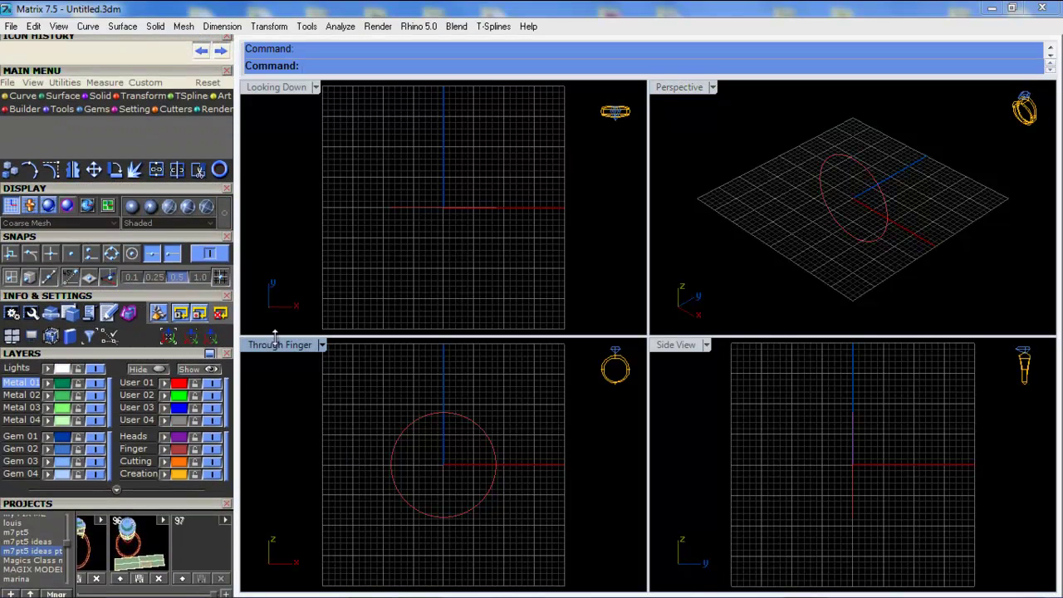
{"action": "left_click", "coordinate": [141, 384]}
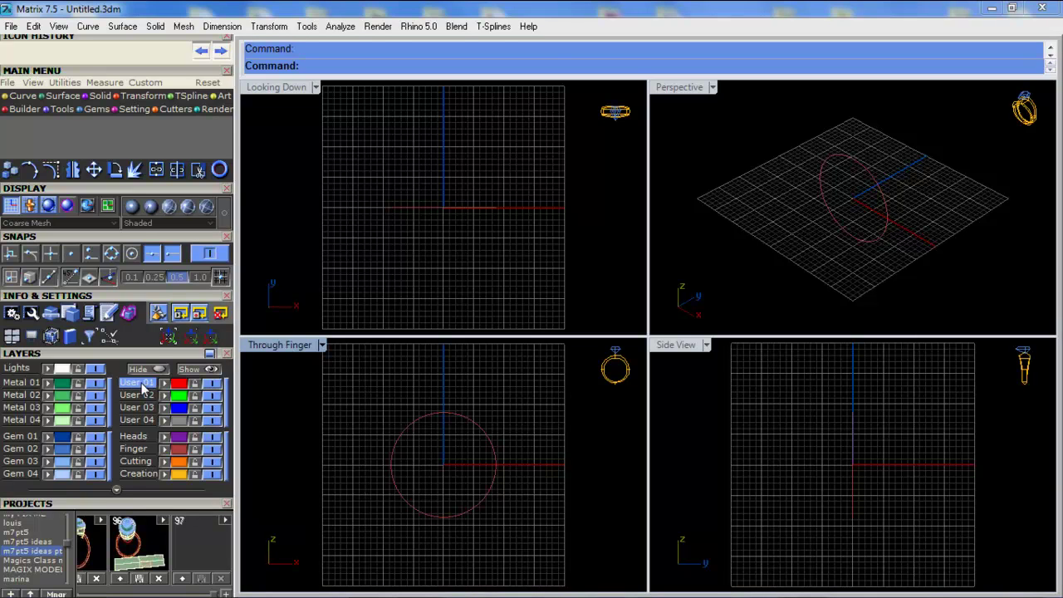
{"action": "left_click", "coordinate": [28, 96]}
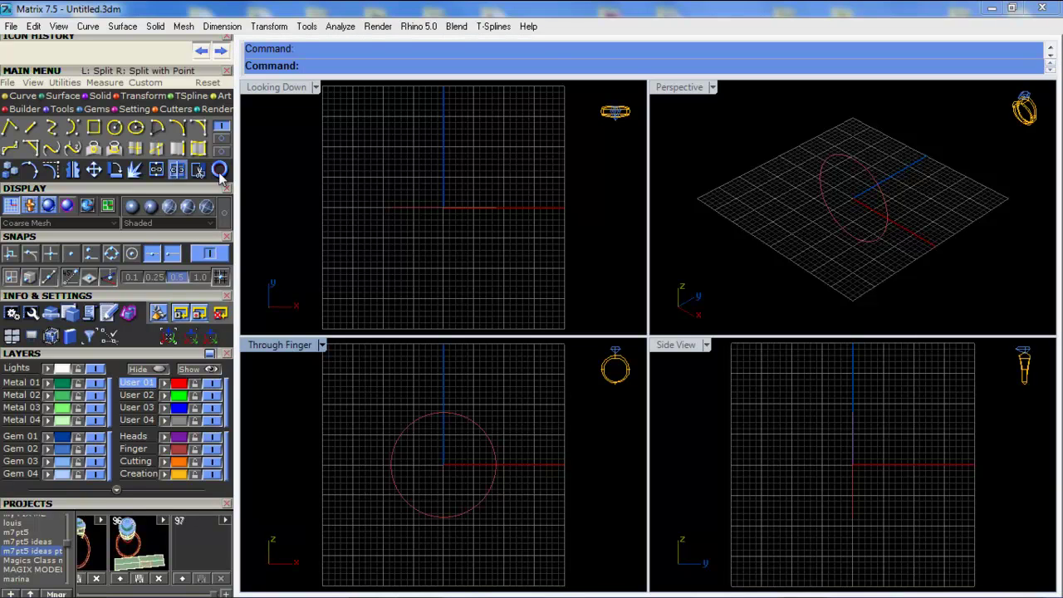
{"action": "left_click", "coordinate": [140, 472]}
{"action": "double_click", "coordinate": [264, 92]}
{"action": "scroll", "coordinate": [644, 336], "scroll_direction": "up", "scroll_amount": 4}
{"action": "scroll", "coordinate": [573, 304], "scroll_direction": "down", "scroll_amount": 2}
{"action": "scroll", "coordinate": [563, 298], "scroll_direction": "up", "scroll_amount": 1}
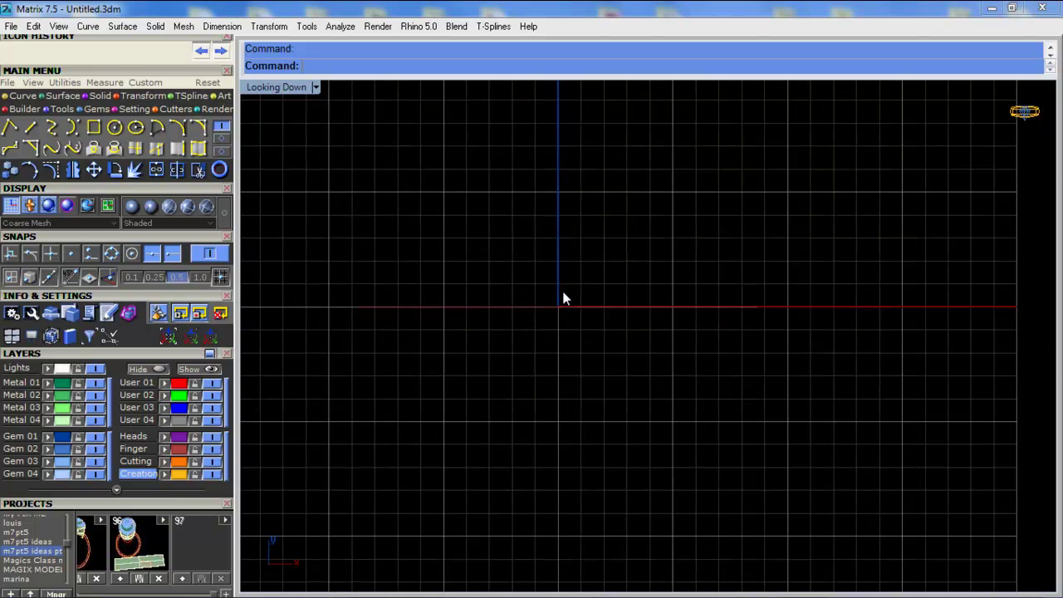
{"action": "right_click_drag", "start_coordinate": [547, 292], "coordinate": [534, 305]}
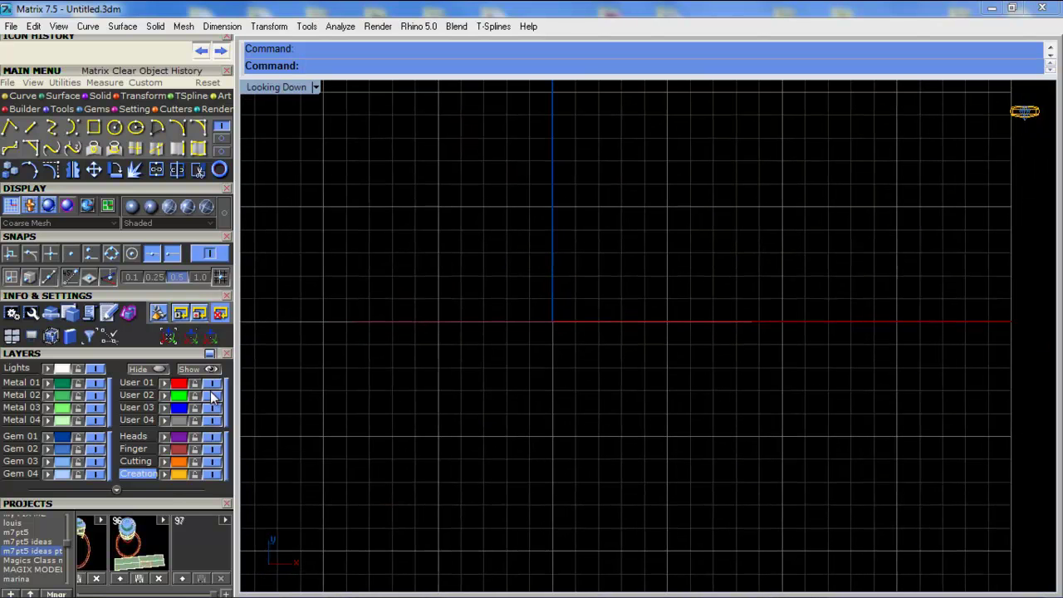
Draw a shallow upward-bulging arc about 6 mm wide, centred on the vertical axis with its ends about 3 mm above the origin, and select it
{"action": "left_click", "coordinate": [178, 127]}
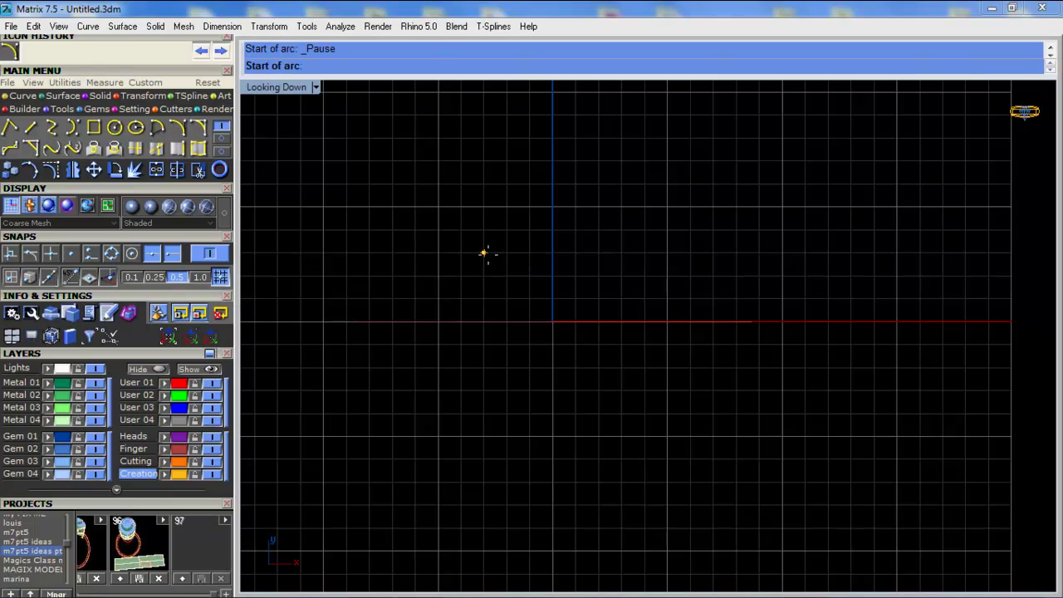
{"action": "left_click", "coordinate": [484, 252]}
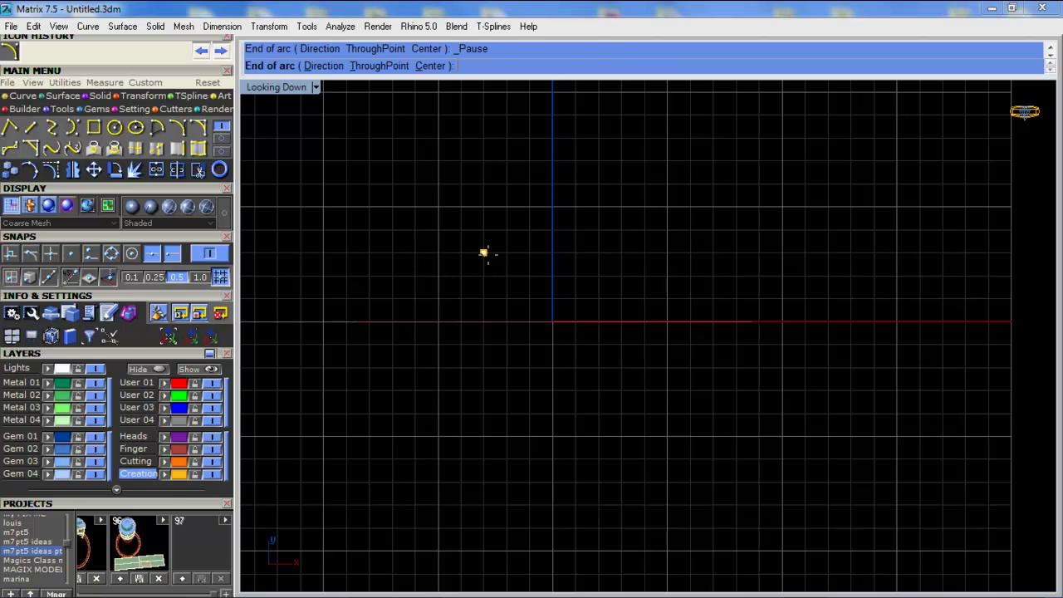
{"action": "left_click", "coordinate": [621, 252]}
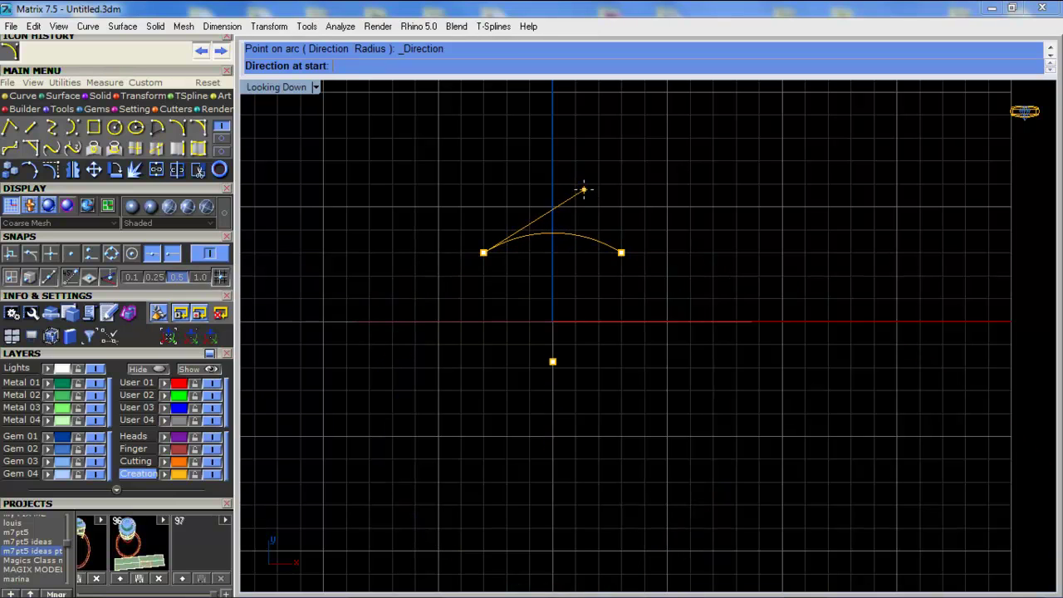
{"action": "left_click", "coordinate": [584, 193]}
{"action": "left_click_drag", "start_coordinate": [559, 249], "coordinate": [557, 252]}
{"action": "scroll", "coordinate": [539, 247], "scroll_direction": "up", "scroll_amount": 2}
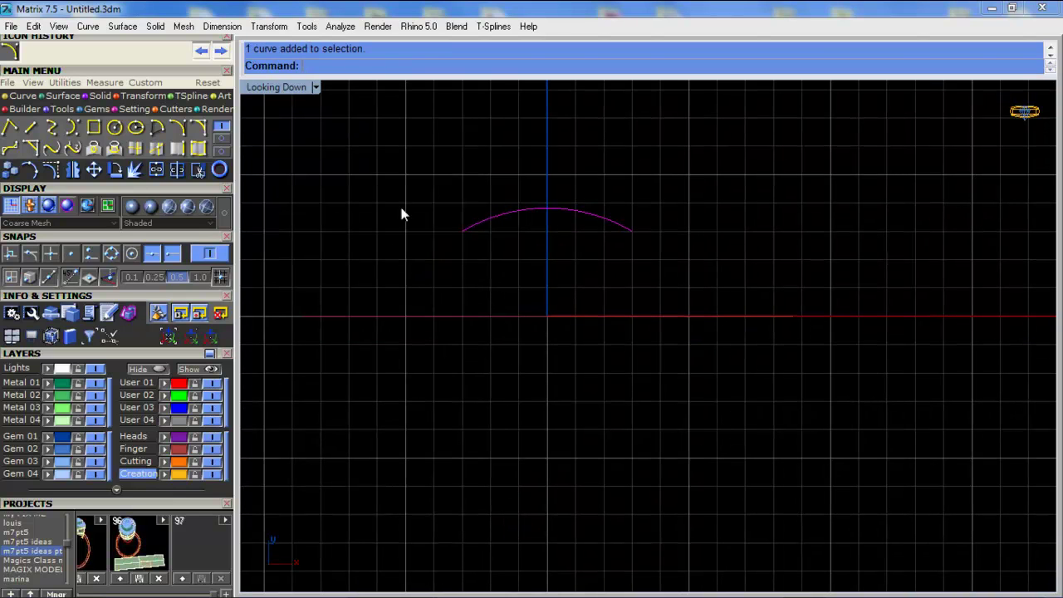
{"action": "left_click", "coordinate": [115, 170]}
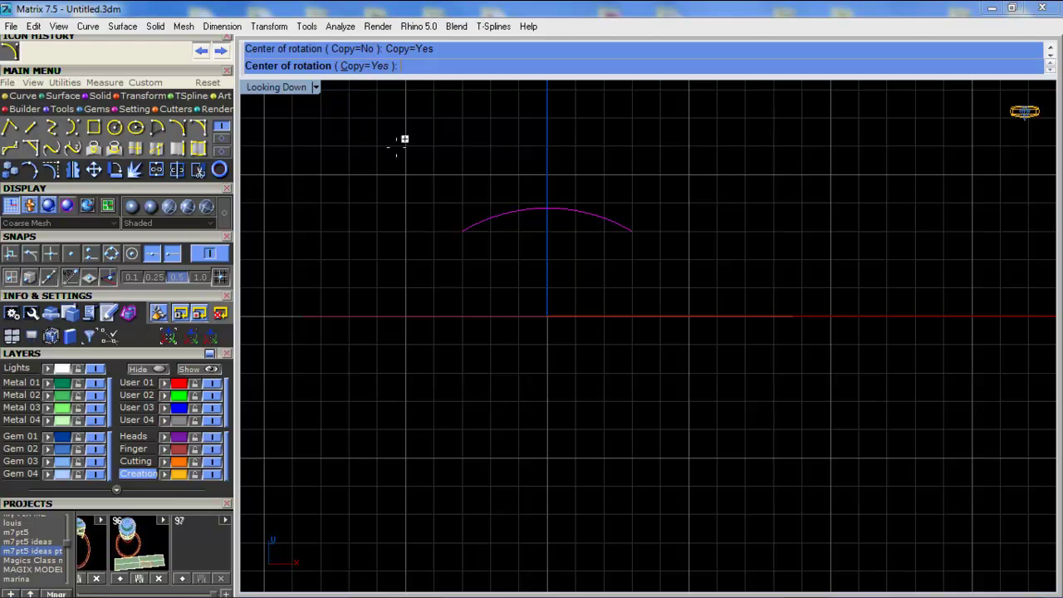
{"action": "scroll", "coordinate": [440, 205], "scroll_direction": "down", "scroll_amount": 1}
{"action": "key", "text": "Escape"}
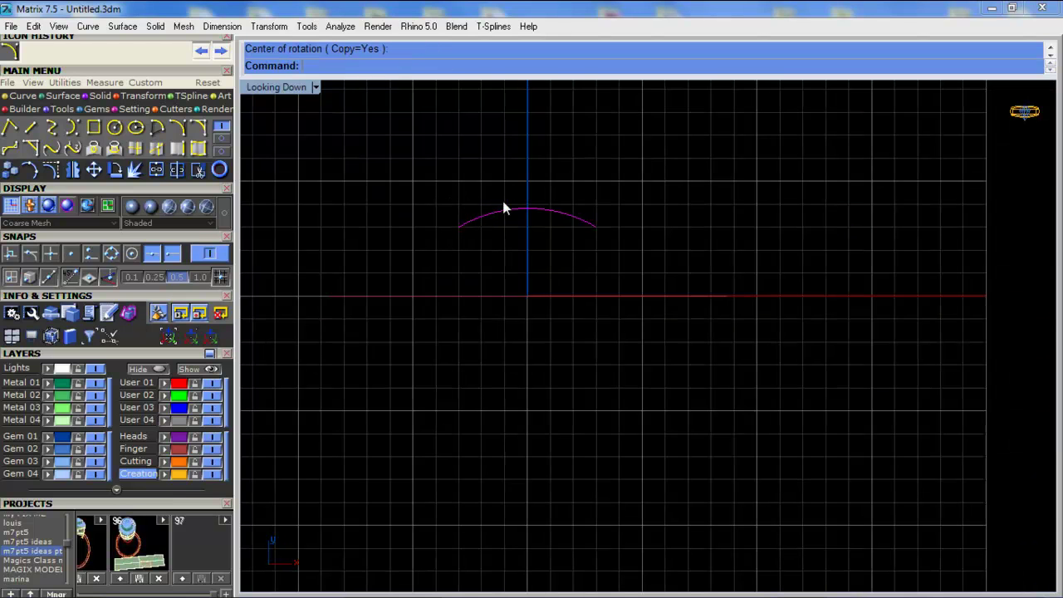
{"action": "scroll", "coordinate": [502, 208], "scroll_direction": "up", "scroll_amount": 1}
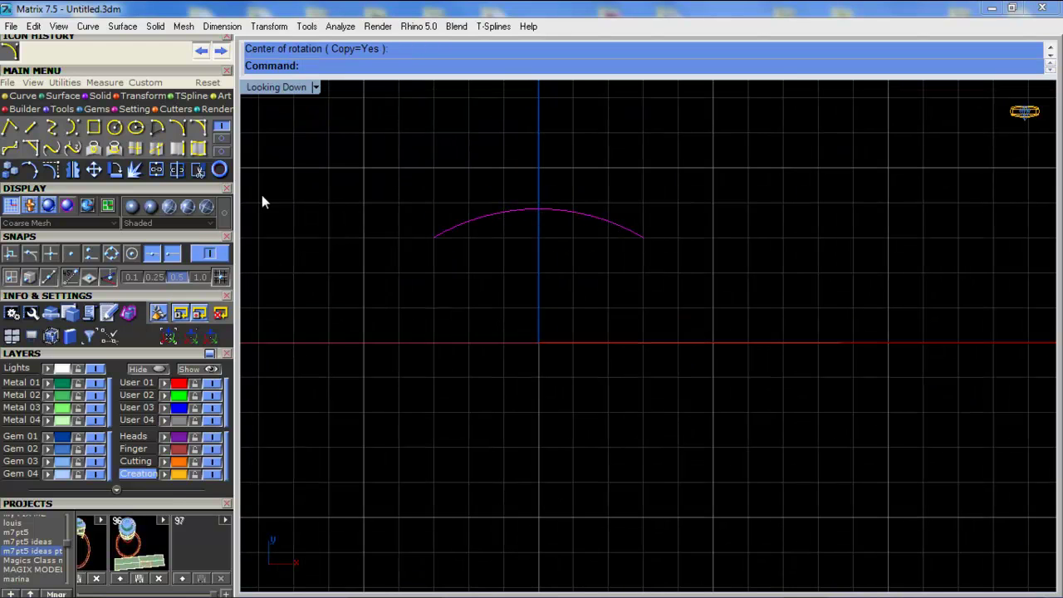
Centre the arc at zero on the X axis only, using Center Object with Move to 0
{"action": "left_click", "coordinate": [66, 84]}
{"action": "left_click", "coordinate": [199, 128]}
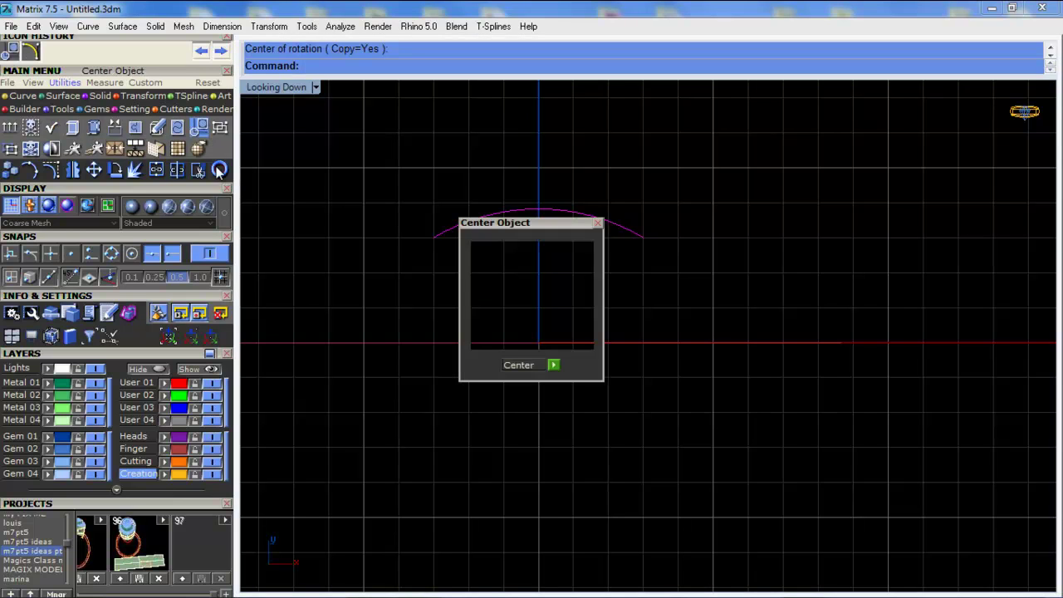
{"action": "left_click", "coordinate": [567, 290]}
{"action": "left_click", "coordinate": [567, 277]}
{"action": "left_click", "coordinate": [555, 366]}
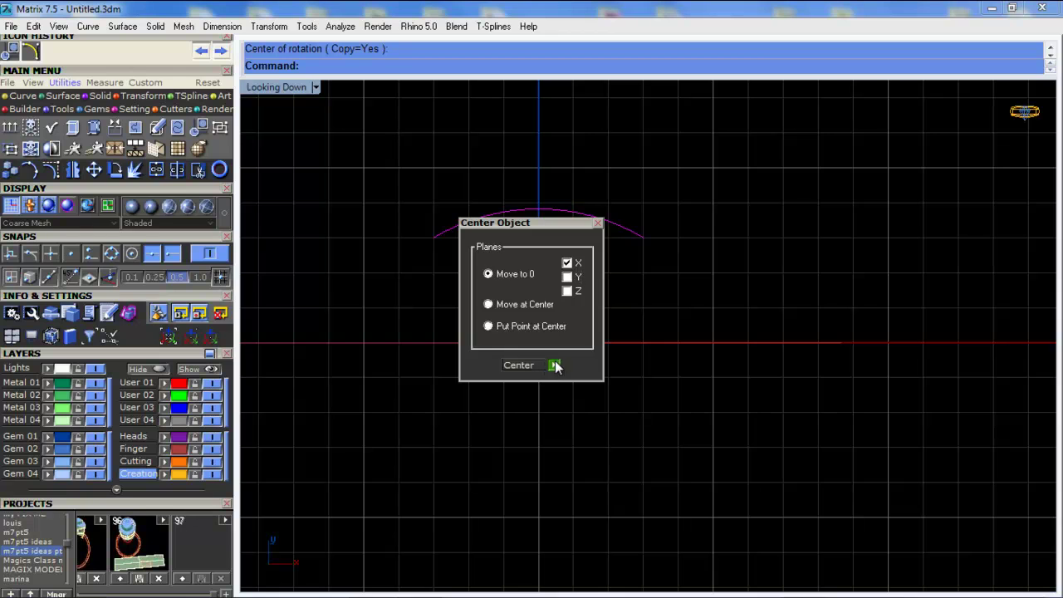
Rotate copies of the arc about 0,0,0 onto the other three sides to form a four-sided cushion outline
{"action": "left_click", "coordinate": [108, 169]}
{"action": "left_click", "coordinate": [365, 67]}
{"action": "scroll", "coordinate": [456, 214], "scroll_direction": "down", "scroll_amount": 2}
{"action": "key", "text": "F8"}
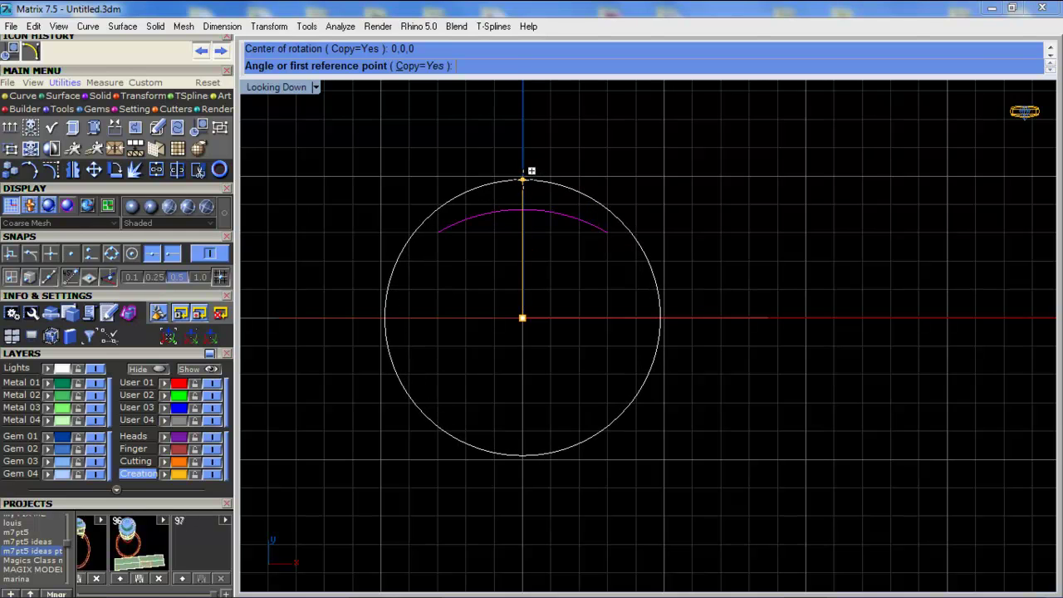
{"action": "scroll", "coordinate": [531, 170], "scroll_direction": "down", "scroll_amount": 2}
{"action": "left_click", "coordinate": [523, 148]}
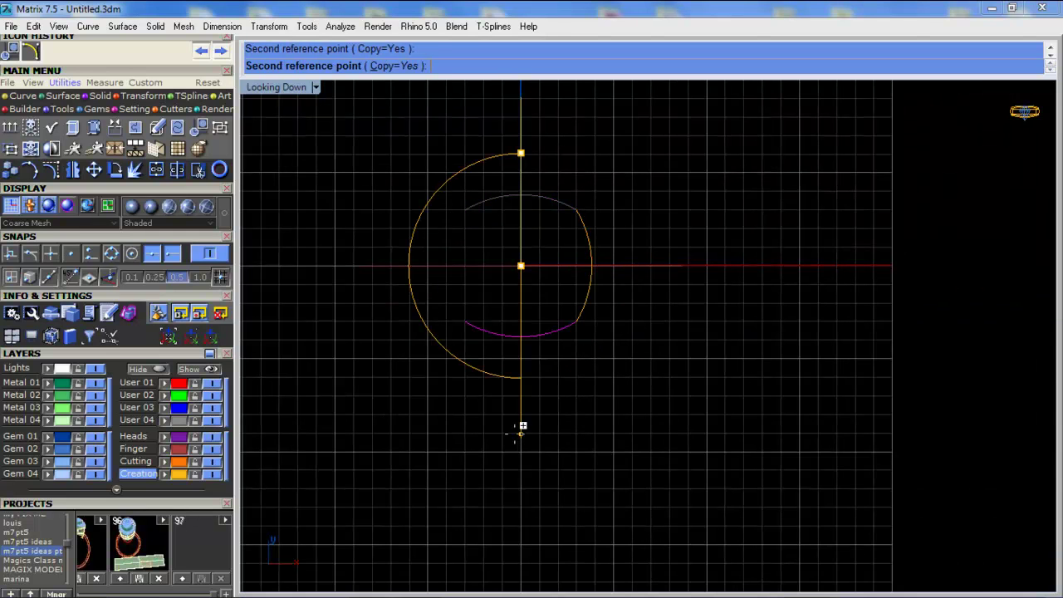
{"action": "left_click", "coordinate": [360, 253]}
Show the upper arc's control points and pull its middle point slightly down to flatten the outline's sides
{"action": "scroll", "coordinate": [495, 218], "scroll_direction": "up", "scroll_amount": 3}
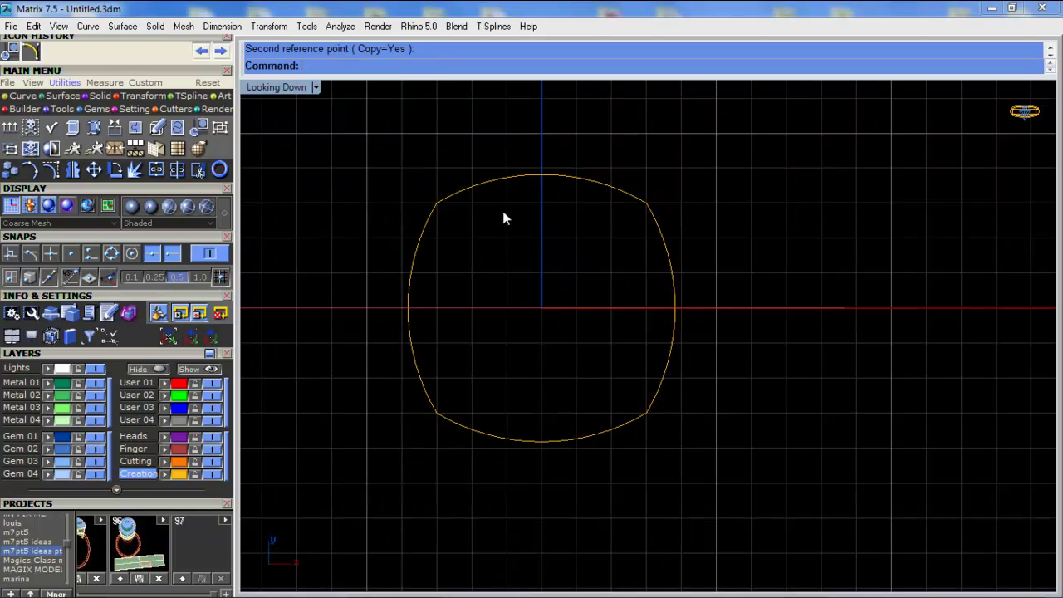
{"action": "left_click", "coordinate": [510, 184]}
{"action": "scroll", "coordinate": [494, 193], "scroll_direction": "up", "scroll_amount": 5}
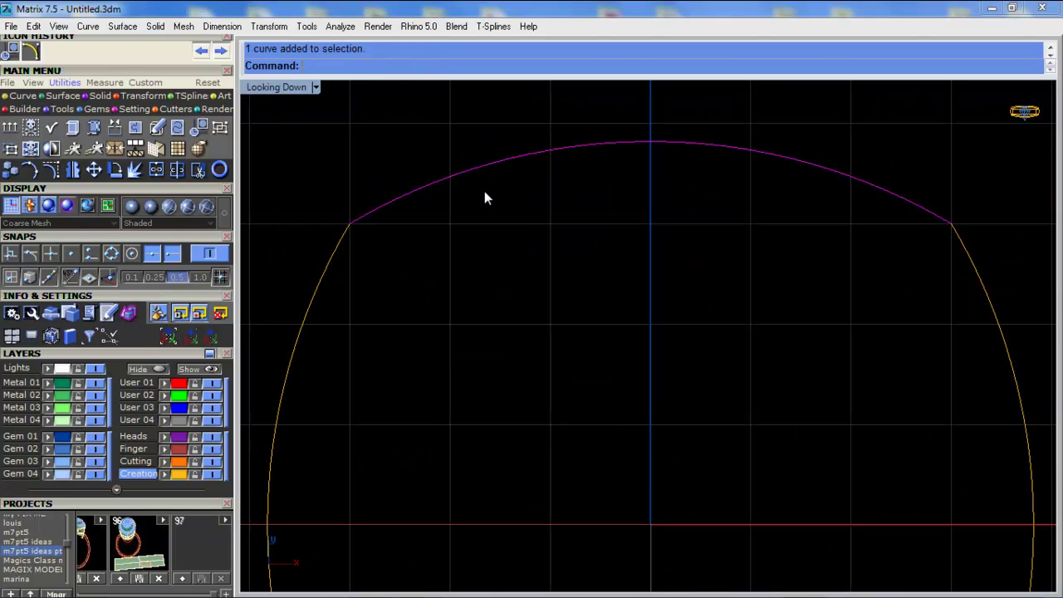
{"action": "scroll", "coordinate": [384, 221], "scroll_direction": "up", "scroll_amount": 5}
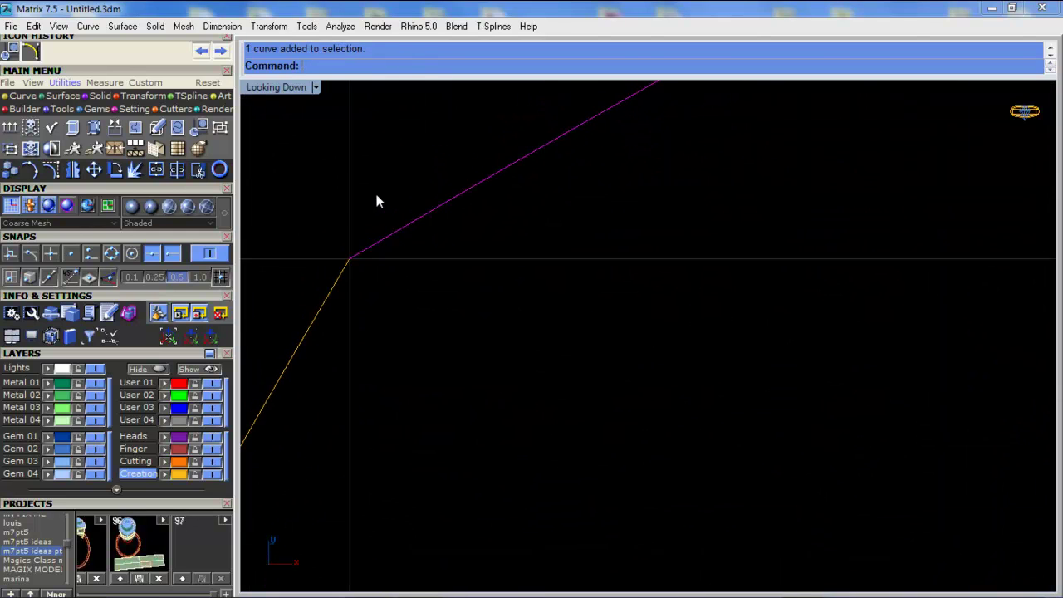
{"action": "scroll", "coordinate": [375, 221], "scroll_direction": "down", "scroll_amount": 8}
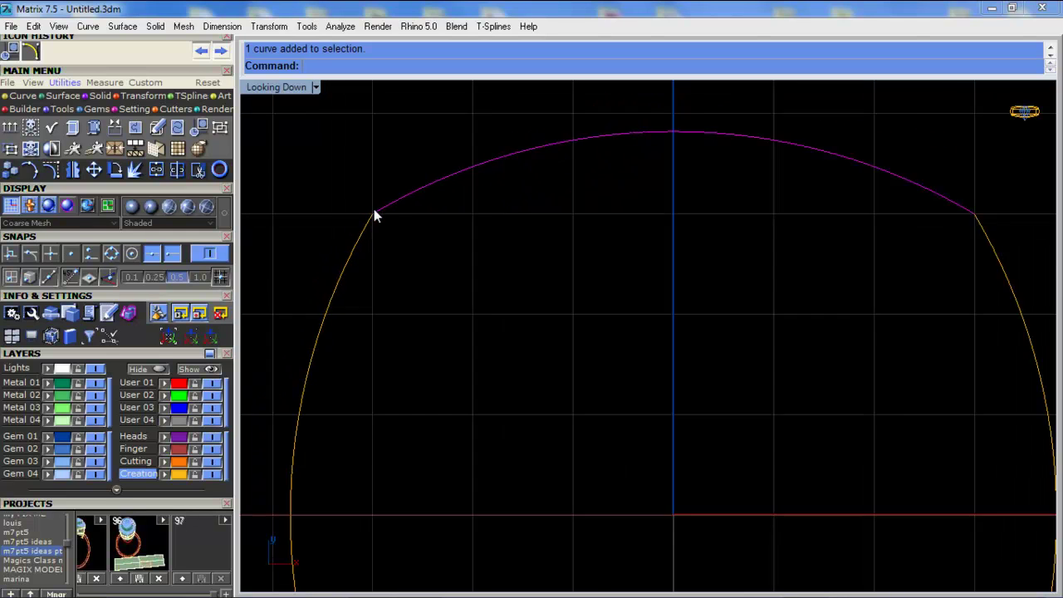
{"action": "scroll", "coordinate": [463, 233], "scroll_direction": "up", "scroll_amount": 4}
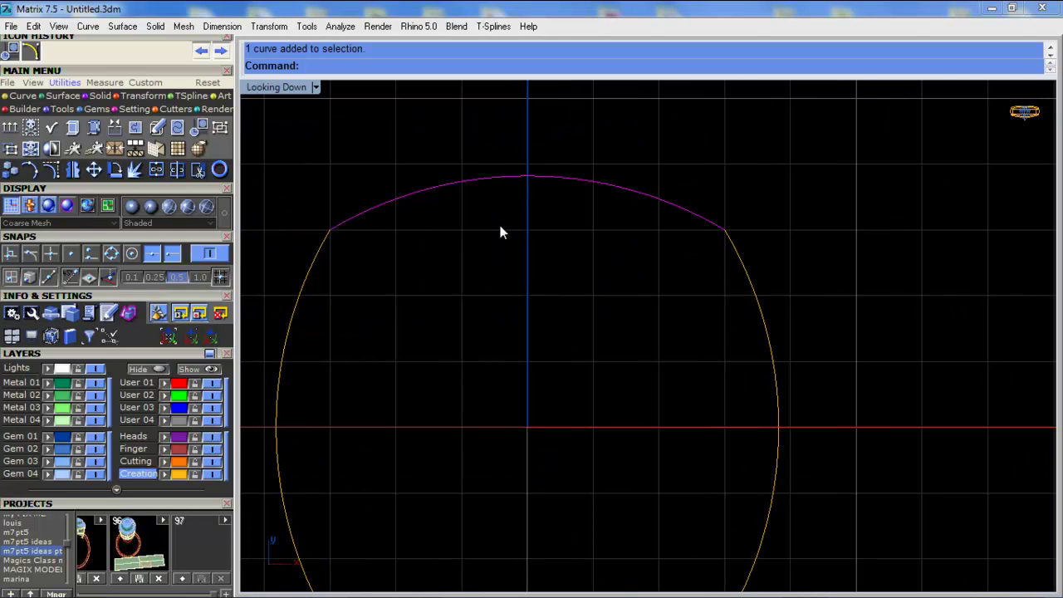
{"action": "left_click", "coordinate": [53, 168]}
{"action": "left_click_drag", "start_coordinate": [536, 121], "coordinate": [558, 138]}
{"action": "right_click_drag", "start_coordinate": [569, 147], "coordinate": [579, 177]}
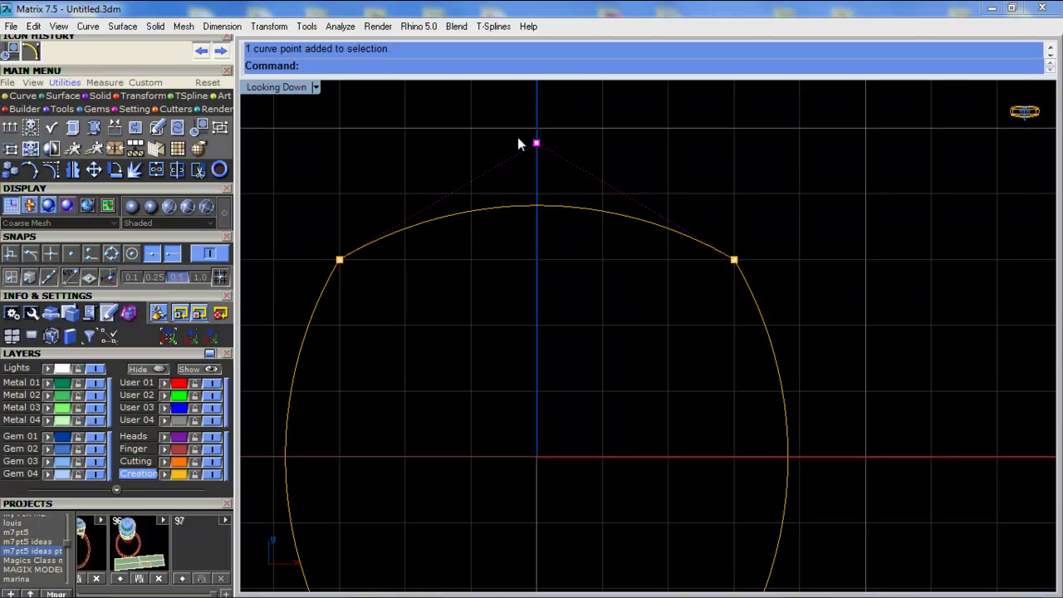
{"action": "left_click_drag", "start_coordinate": [535, 146], "coordinate": [538, 153]}
{"action": "scroll", "coordinate": [538, 154], "scroll_direction": "down", "scroll_amount": 4}
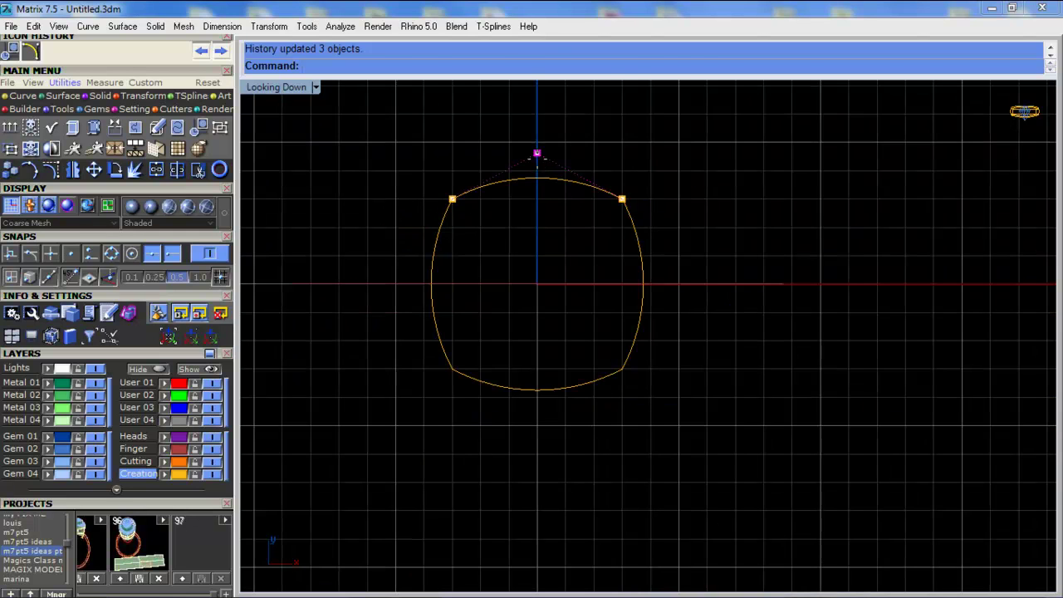
{"action": "scroll", "coordinate": [540, 170], "scroll_direction": "up", "scroll_amount": 4}
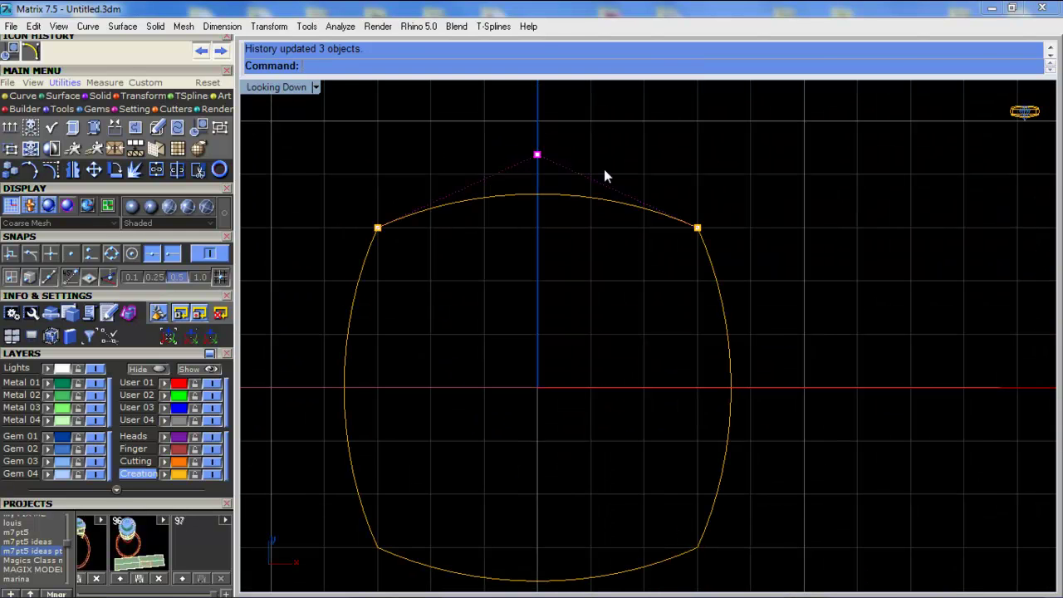
{"action": "mouse_move", "coordinate": [537, 163]}
{"action": "left_mouse_down"}
{"action": "mouse_move", "coordinate": [537, 176]}
{"action": "mouse_move", "coordinate": [540, 165]}
{"action": "left_mouse_up"}
Join the four arcs into one closed curve and restore the four-view layout
{"action": "scroll", "coordinate": [540, 165], "scroll_direction": "down", "scroll_amount": 3}
{"action": "left_click_drag", "start_coordinate": [386, 236], "coordinate": [389, 237]}
{"action": "left_click_drag", "start_coordinate": [575, 365], "coordinate": [551, 392], "text": "shift"}
{"action": "left_click", "coordinate": [157, 171]}
{"action": "double_click", "coordinate": [301, 86]}
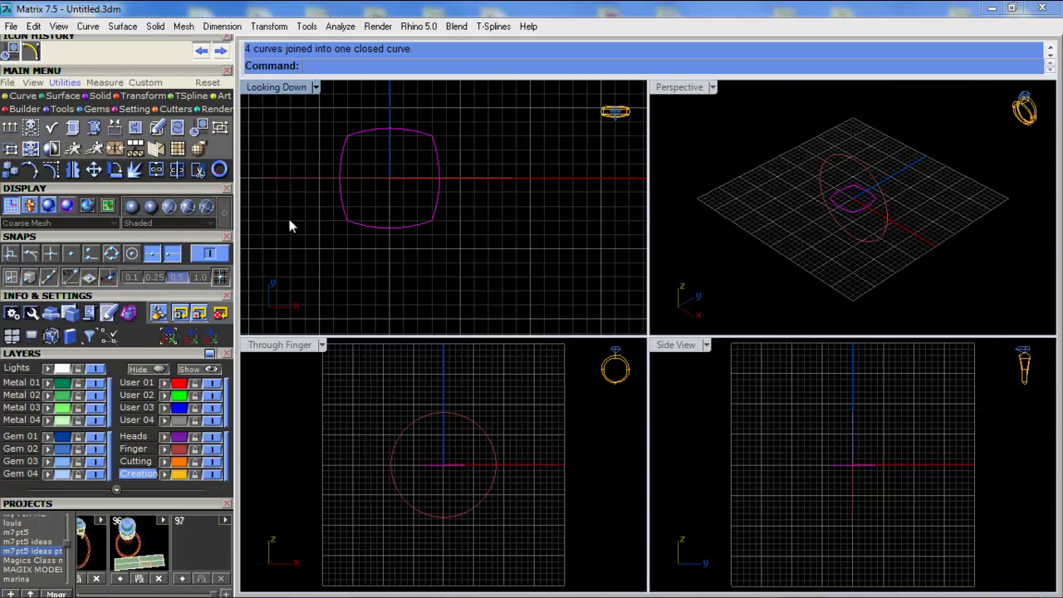
In the maximized Through Finger view, raise the closed curve with the gumball to the top of the ring rail
{"action": "double_click", "coordinate": [301, 344]}
{"action": "left_click", "coordinate": [209, 336]}
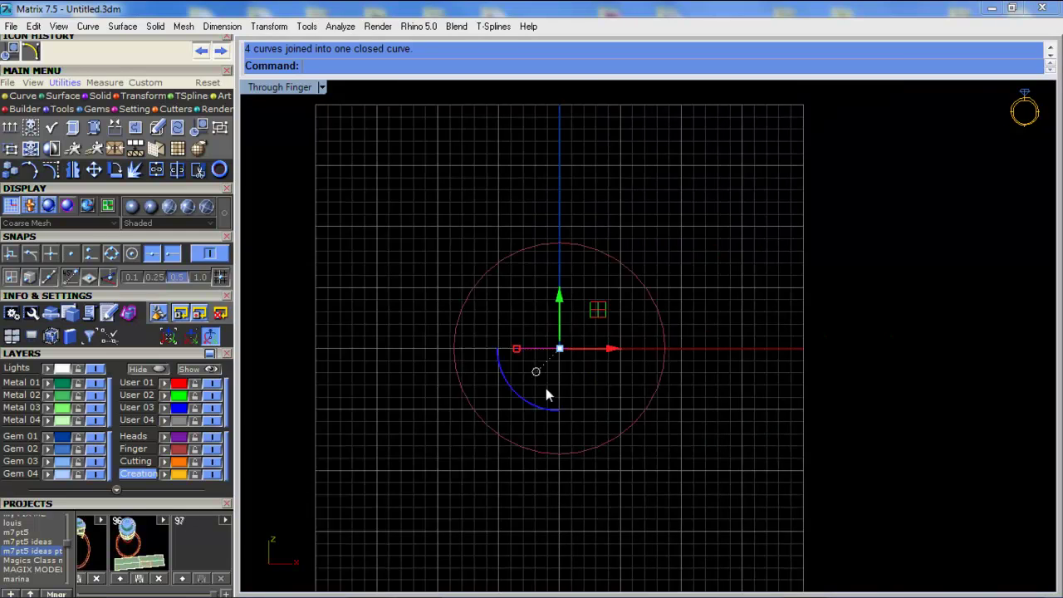
{"action": "scroll", "coordinate": [597, 278], "scroll_direction": "up", "scroll_amount": 3}
{"action": "left_click_drag", "start_coordinate": [523, 365], "coordinate": [533, 167]}
{"action": "right_click_drag", "start_coordinate": [533, 167], "coordinate": [564, 238]}
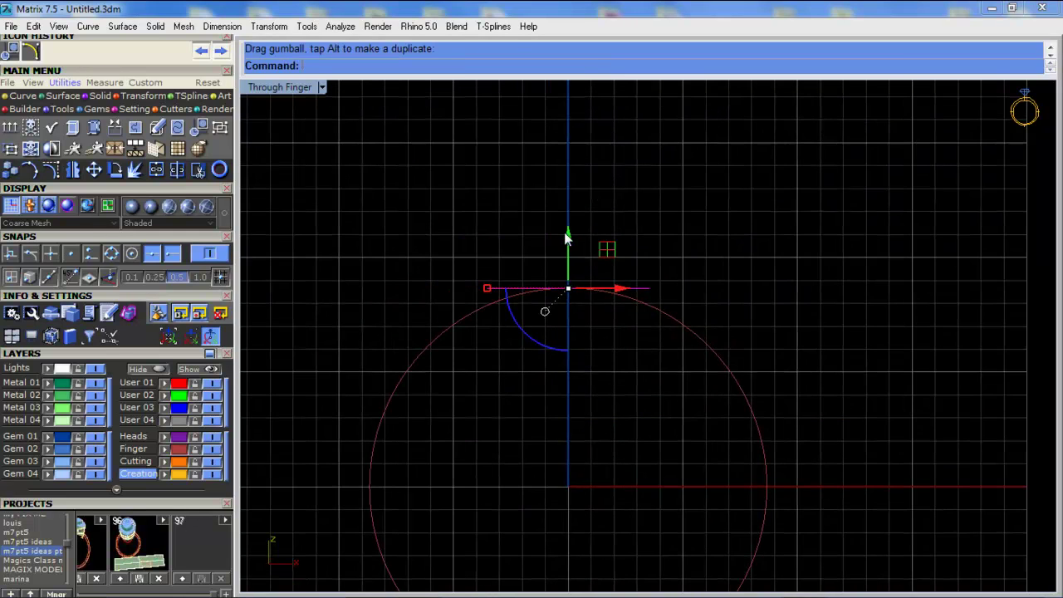
Raise the closed curve about 3.5 mm above the ring rail's top and deselect it
{"action": "left_click_drag", "start_coordinate": [568, 240], "coordinate": [568, 207]}
{"action": "type", "text": "5"}
{"action": "key", "text": "Return"}
{"action": "left_click", "coordinate": [512, 248]}
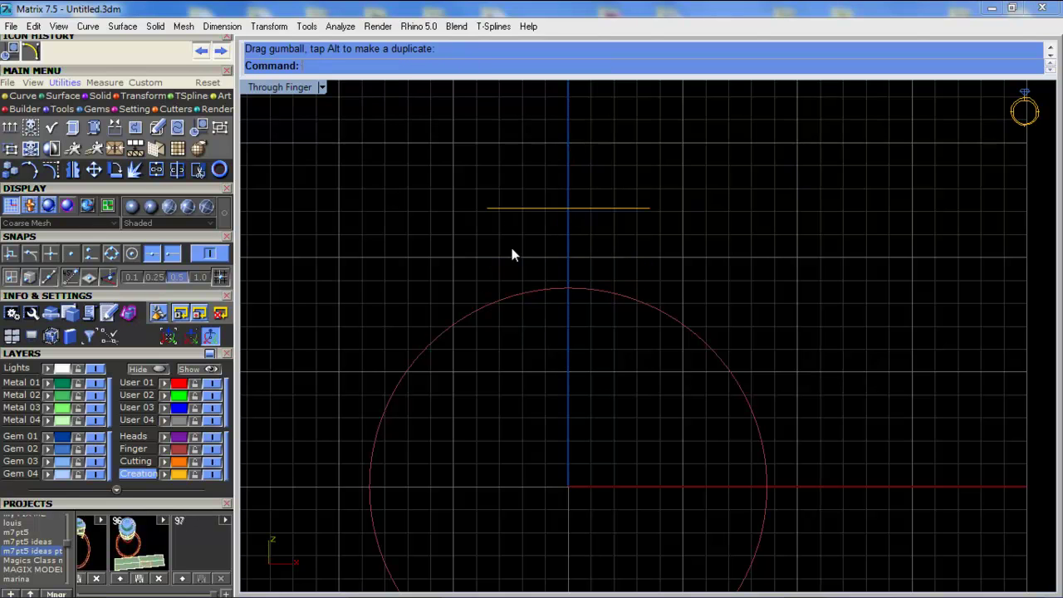
On the Lights layer, draw a 1.8 mm horizontal construction line outward from the ring rail's left quadrant with quadrant snap on
{"action": "right_click_drag", "start_coordinate": [391, 344], "coordinate": [398, 270]}
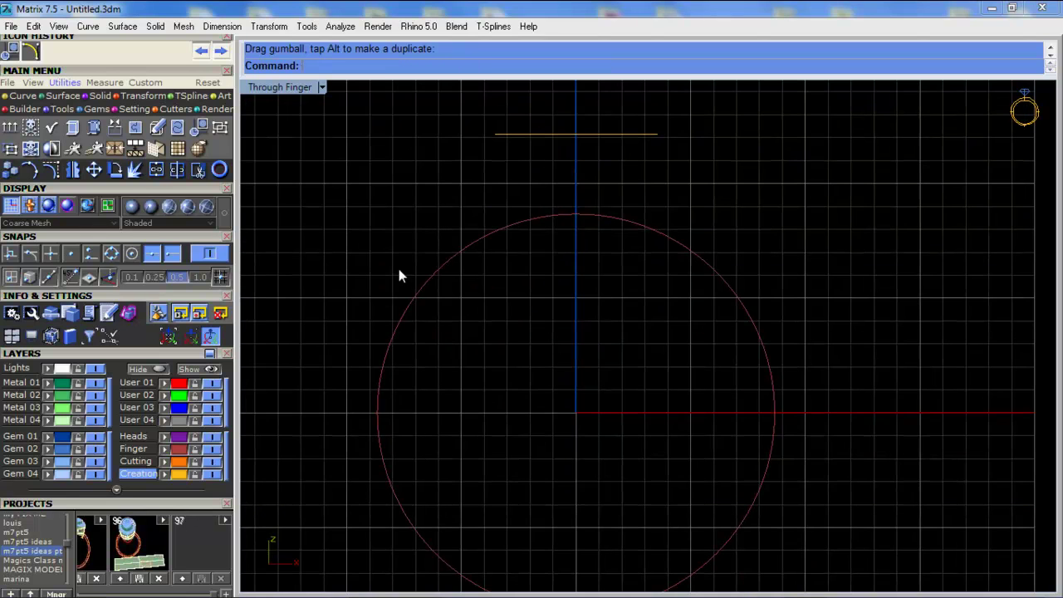
{"action": "left_click", "coordinate": [17, 367]}
{"action": "left_click", "coordinate": [29, 98]}
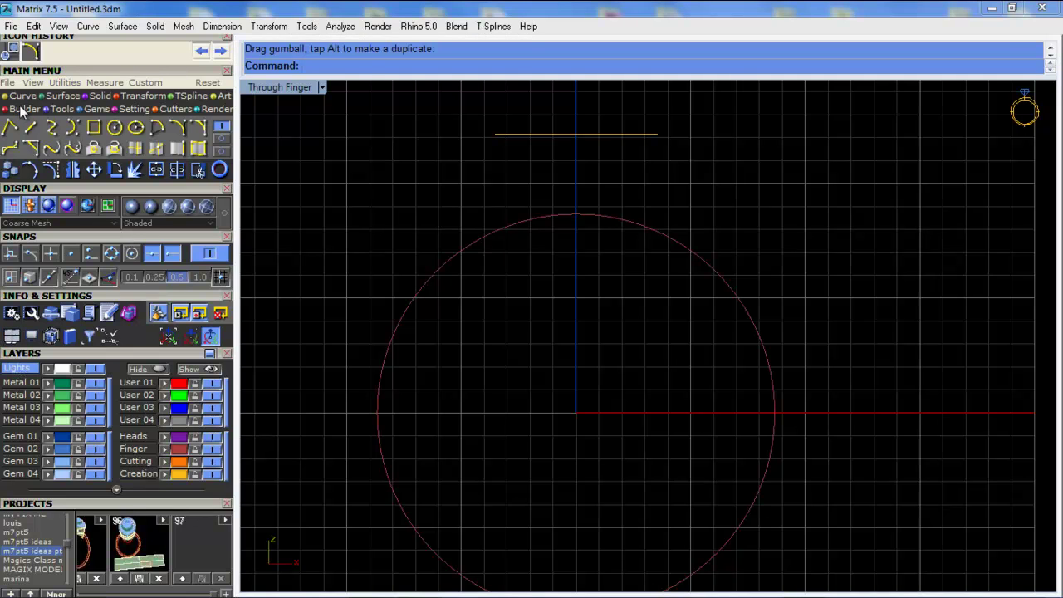
{"action": "left_click", "coordinate": [31, 127]}
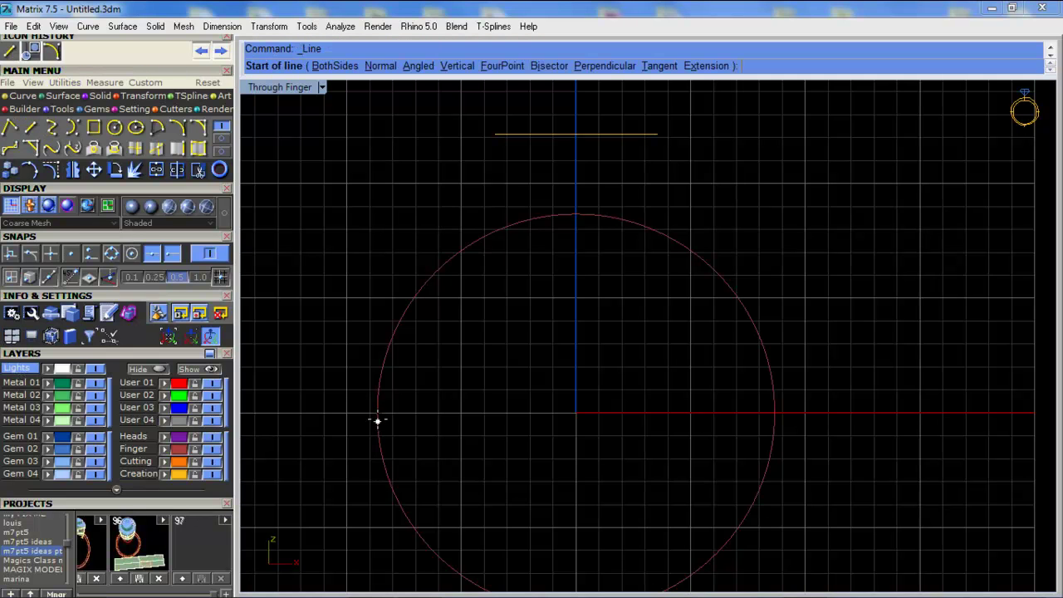
{"action": "left_click", "coordinate": [112, 253]}
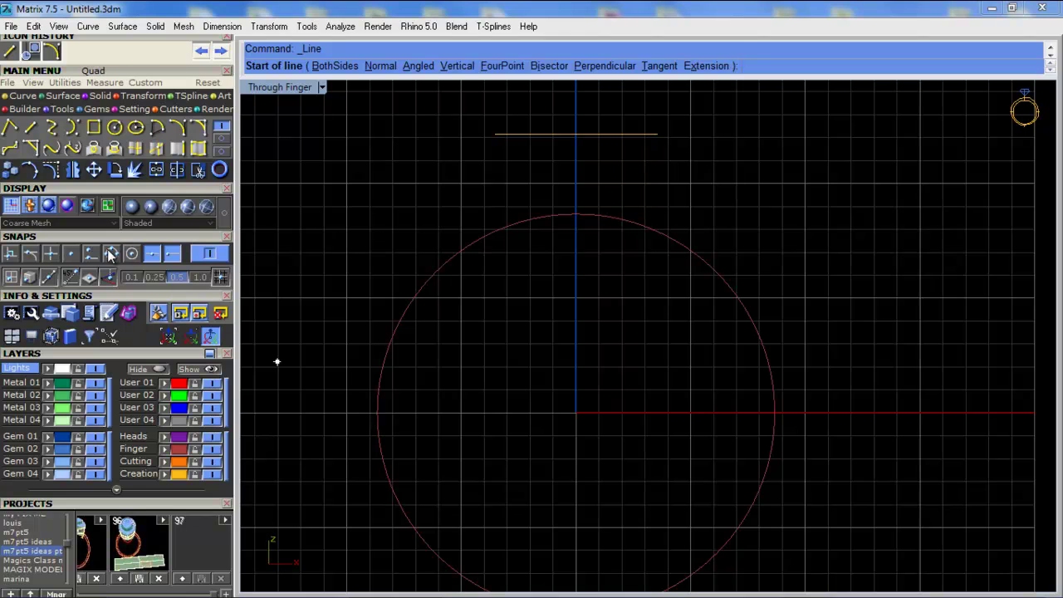
{"action": "left_click", "coordinate": [377, 412]}
{"action": "key", "text": "Return"}
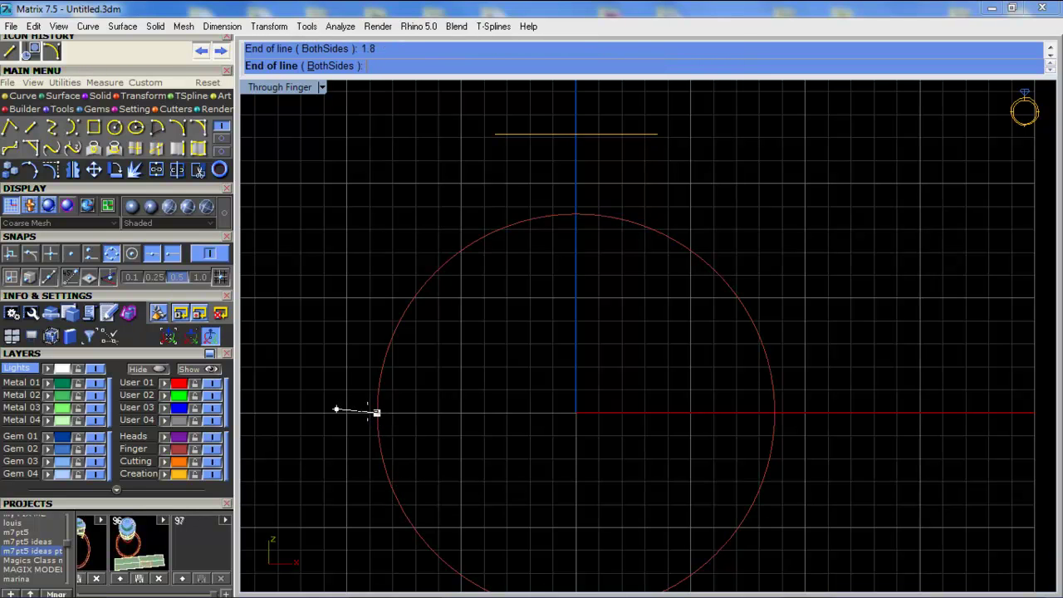
{"action": "left_click", "coordinate": [357, 413]}
Draw a short vertical construction line straight down from the outer end of the 1.8 mm line
{"action": "right_click", "coordinate": [355, 419]}
{"action": "left_click", "coordinate": [335, 413]}
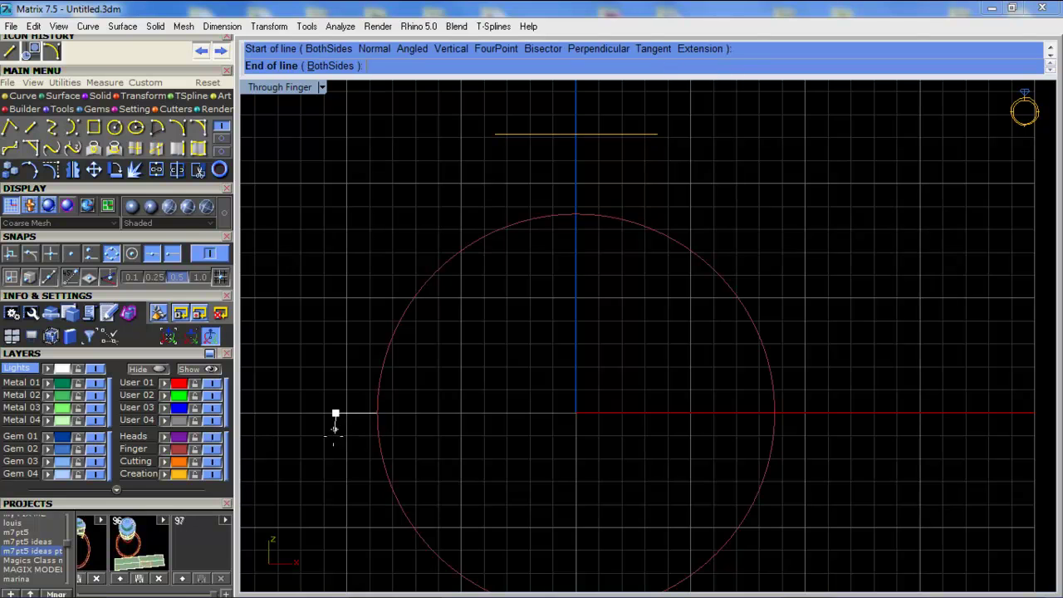
{"action": "left_click", "coordinate": [335, 464]}
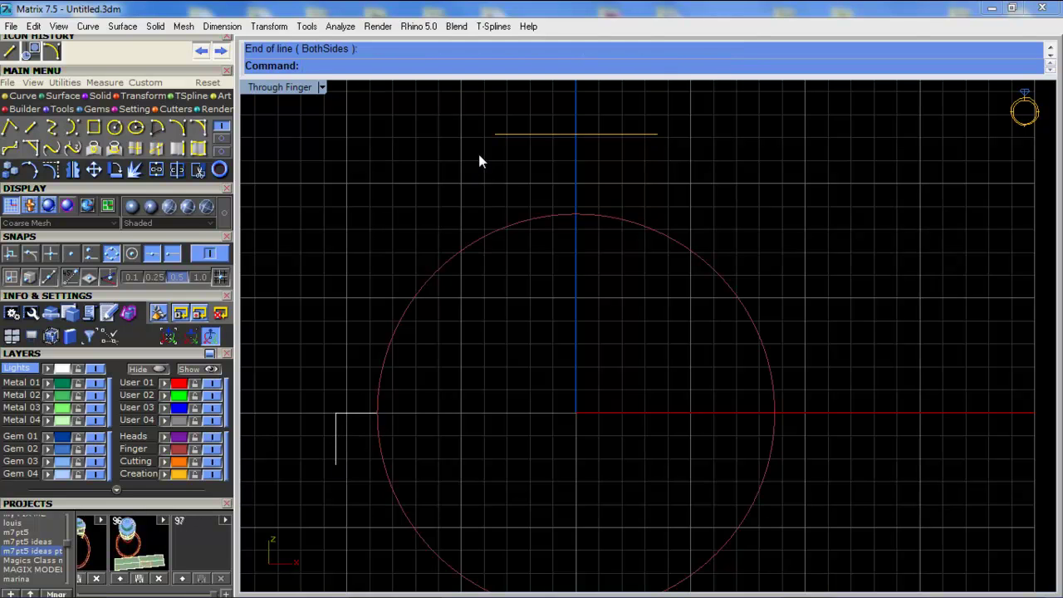
Make User 01 the current layer and start an interpolated curve at the left end of the raised outline
{"action": "right_click_drag", "start_coordinate": [478, 154], "coordinate": [484, 185]}
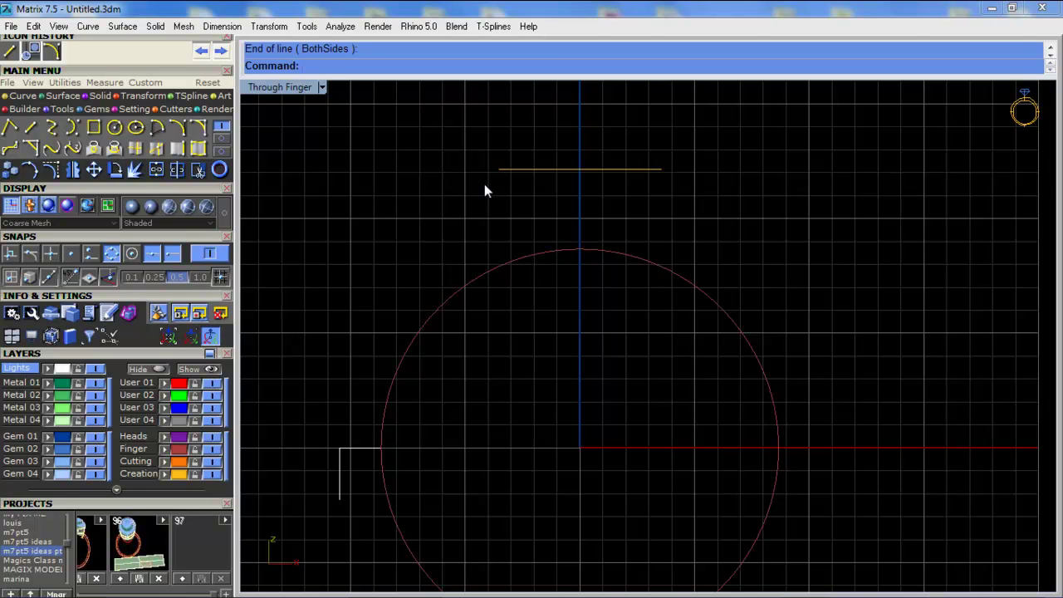
{"action": "left_click", "coordinate": [135, 381]}
{"action": "left_click", "coordinate": [109, 279]}
{"action": "right_click_drag", "start_coordinate": [401, 268], "coordinate": [415, 255]}
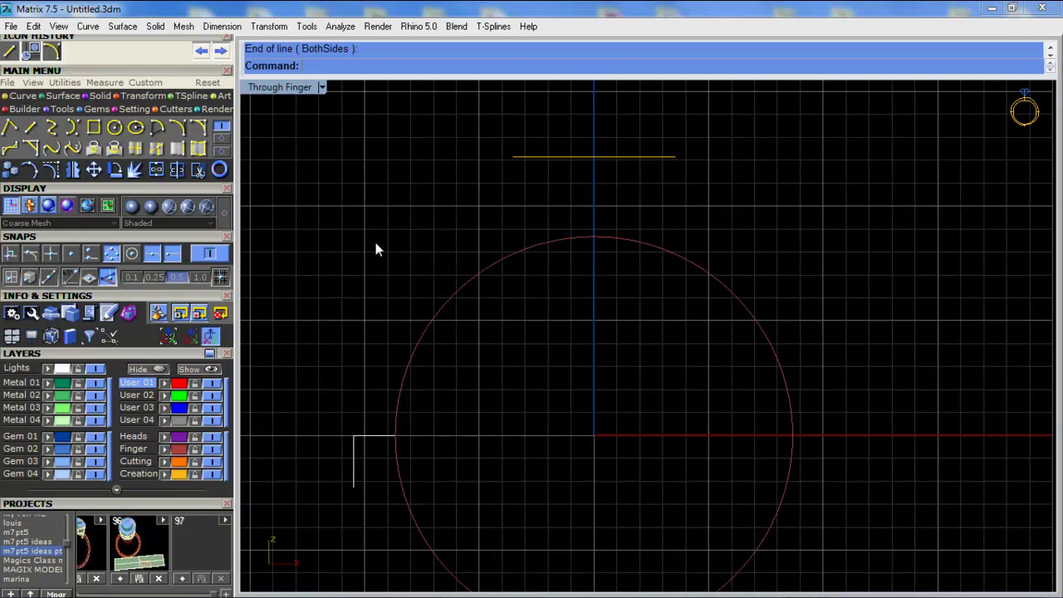
{"action": "left_click", "coordinate": [51, 129]}
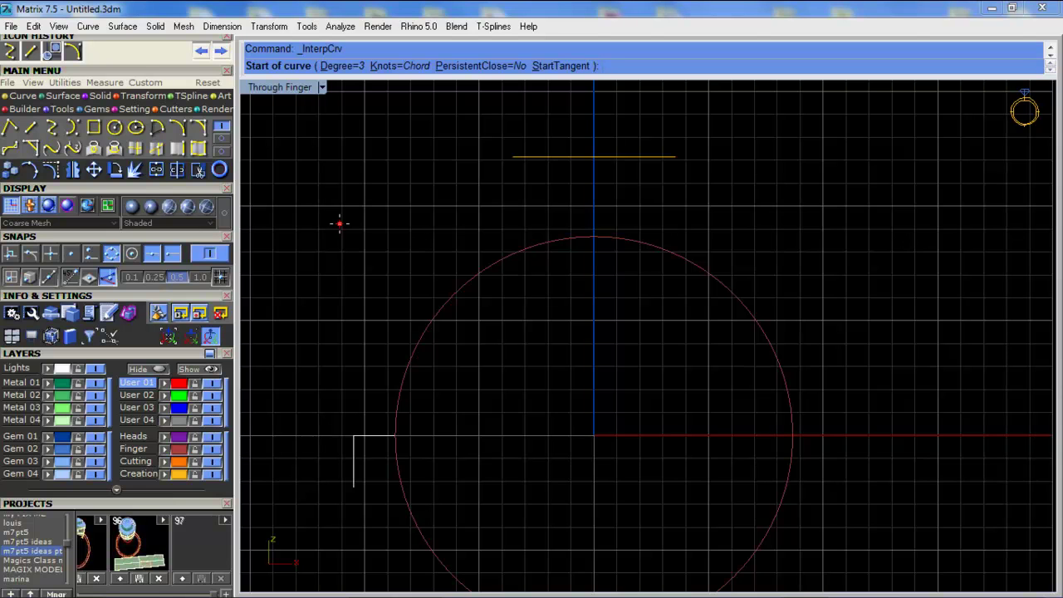
{"action": "right_click_drag", "start_coordinate": [493, 210], "coordinate": [480, 208]}
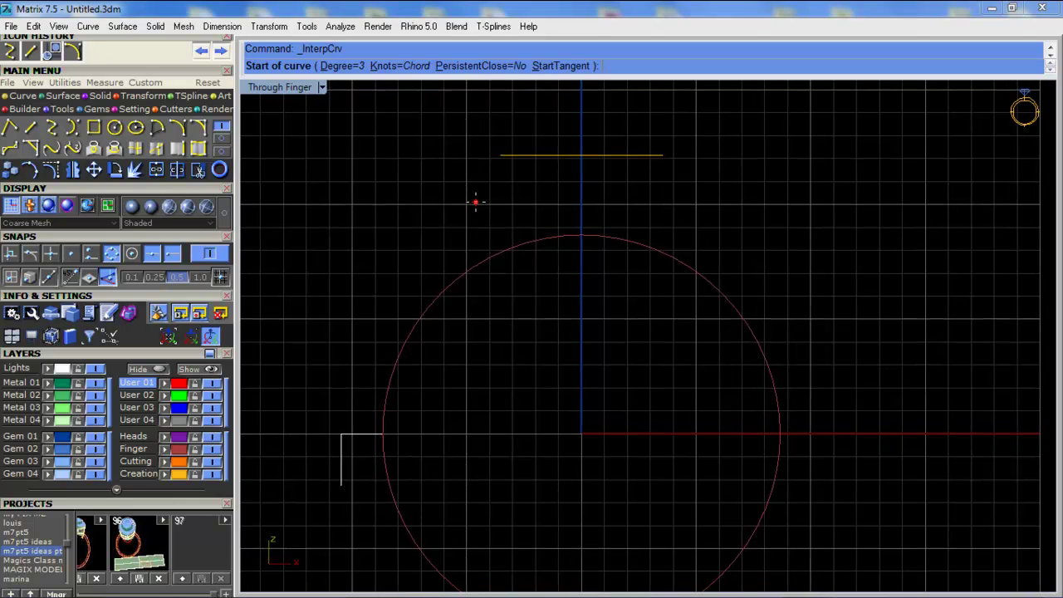
{"action": "left_click", "coordinate": [498, 158]}
Place five more curve points sweeping down and outward around the ring rail's upper left, ending just above the horizontal construction line
{"action": "right_click_drag", "start_coordinate": [490, 183], "coordinate": [512, 187]}
{"action": "scroll", "coordinate": [498, 193], "scroll_direction": "up", "scroll_amount": 4}
{"action": "scroll", "coordinate": [512, 187], "scroll_direction": "down", "scroll_amount": 2}
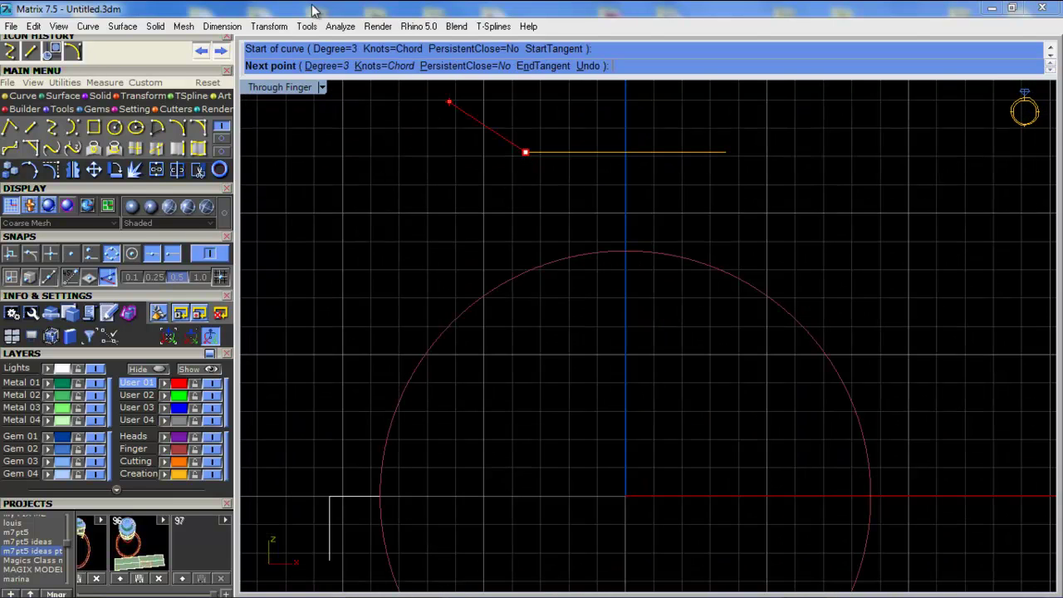
{"action": "scroll", "coordinate": [488, 176], "scroll_direction": "down", "scroll_amount": 3}
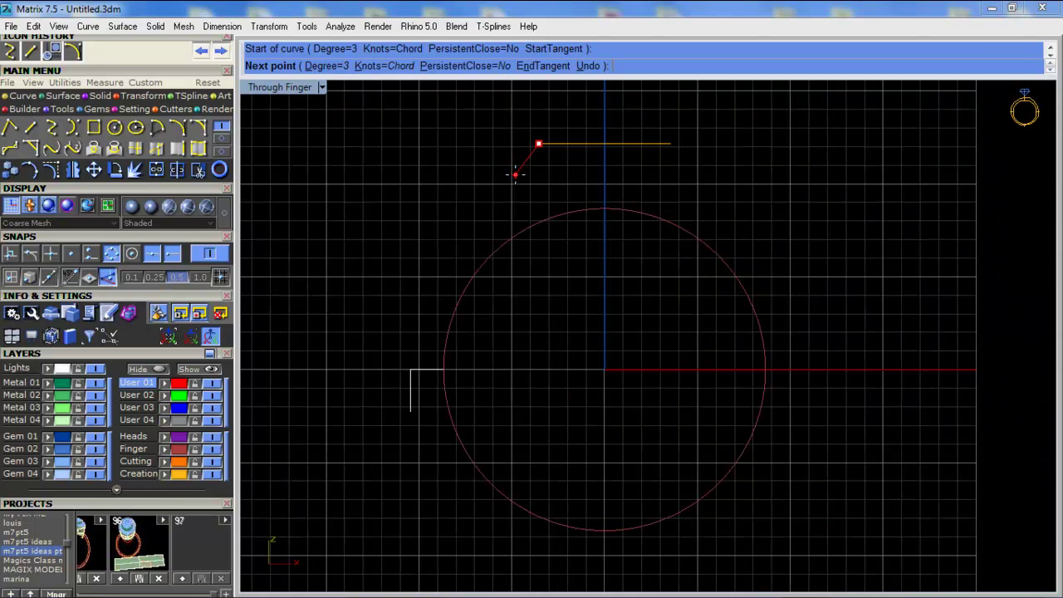
{"action": "scroll", "coordinate": [516, 174], "scroll_direction": "up", "scroll_amount": 1}
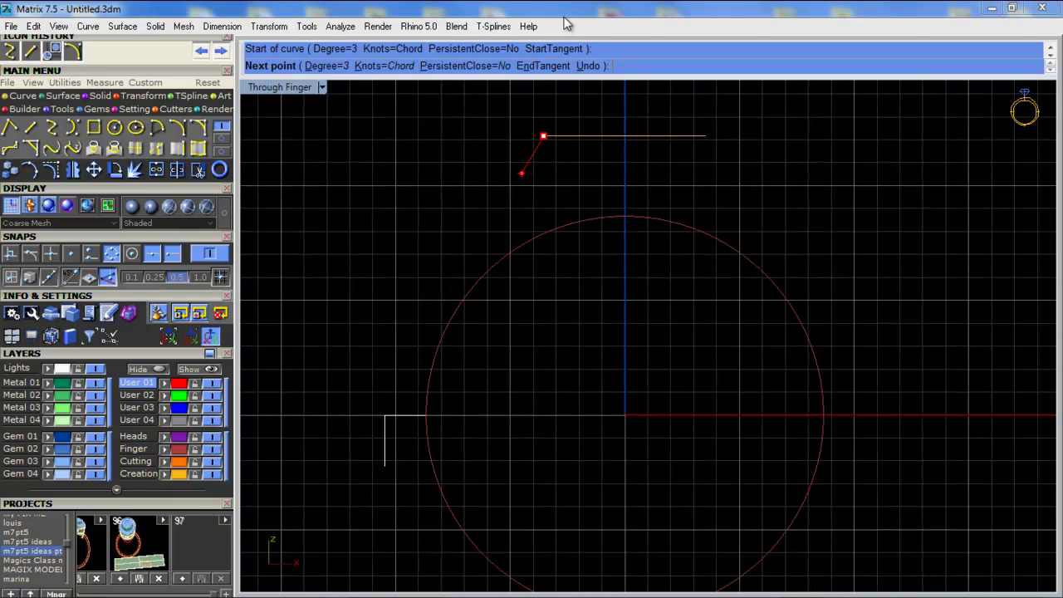
{"action": "left_click", "coordinate": [521, 179]}
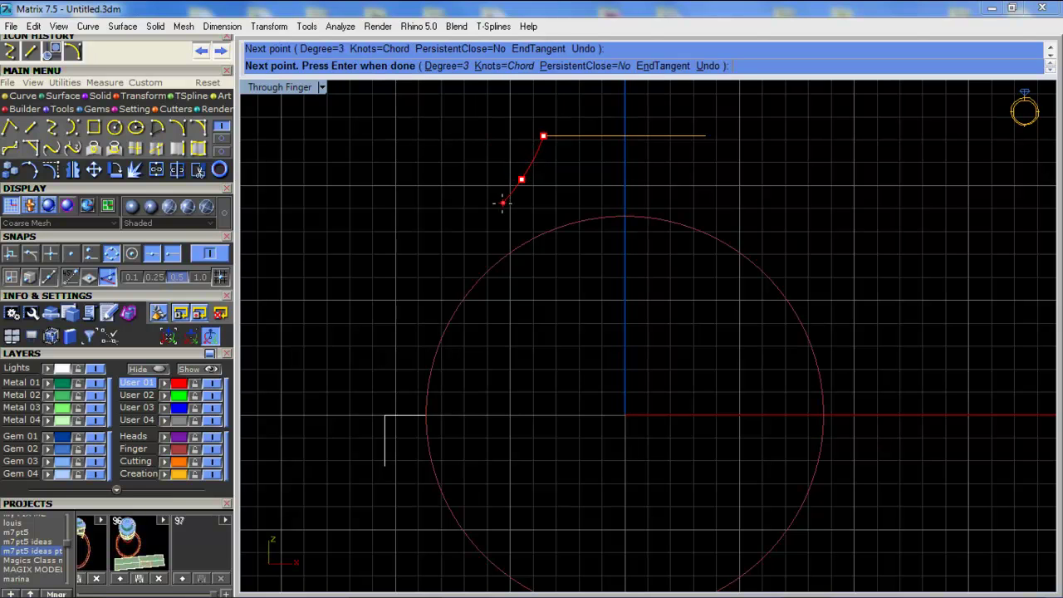
{"action": "left_click", "coordinate": [498, 205]}
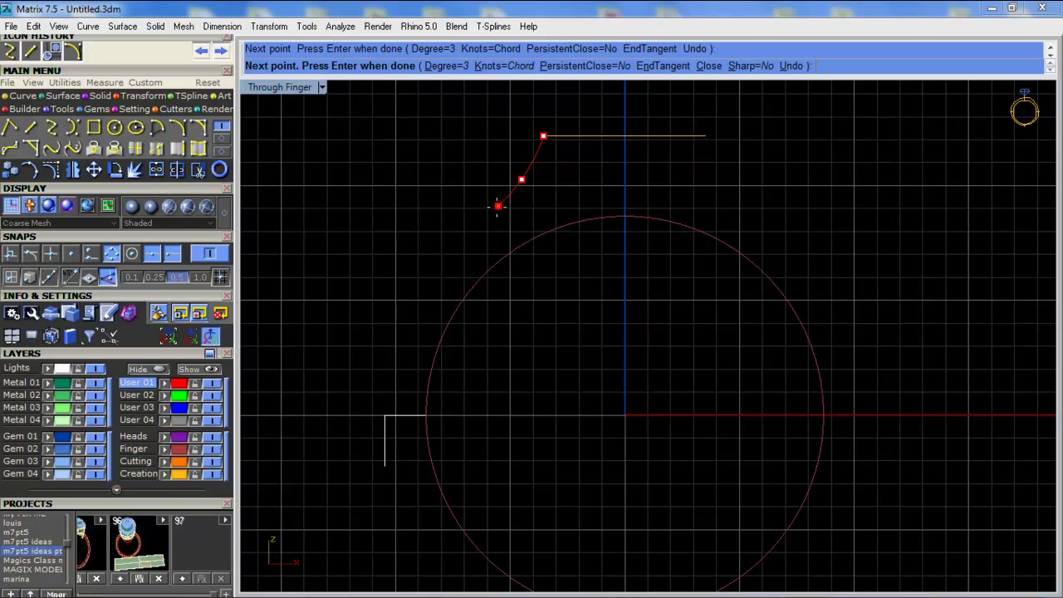
{"action": "left_click", "coordinate": [439, 261]}
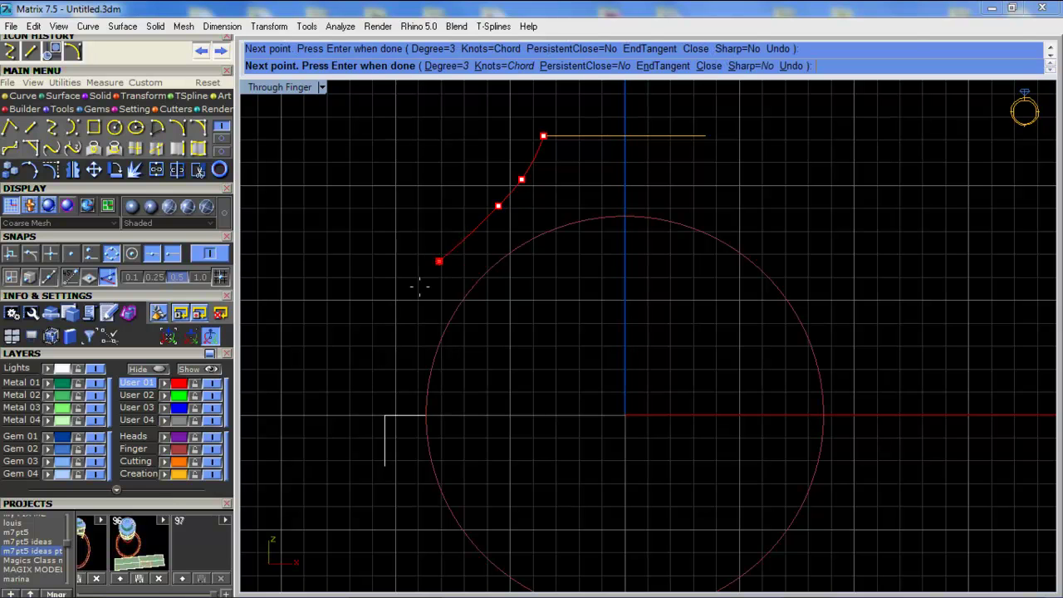
{"action": "left_click", "coordinate": [404, 323]}
{"action": "left_click", "coordinate": [388, 378]}
{"action": "key", "text": "ctrl+c"}
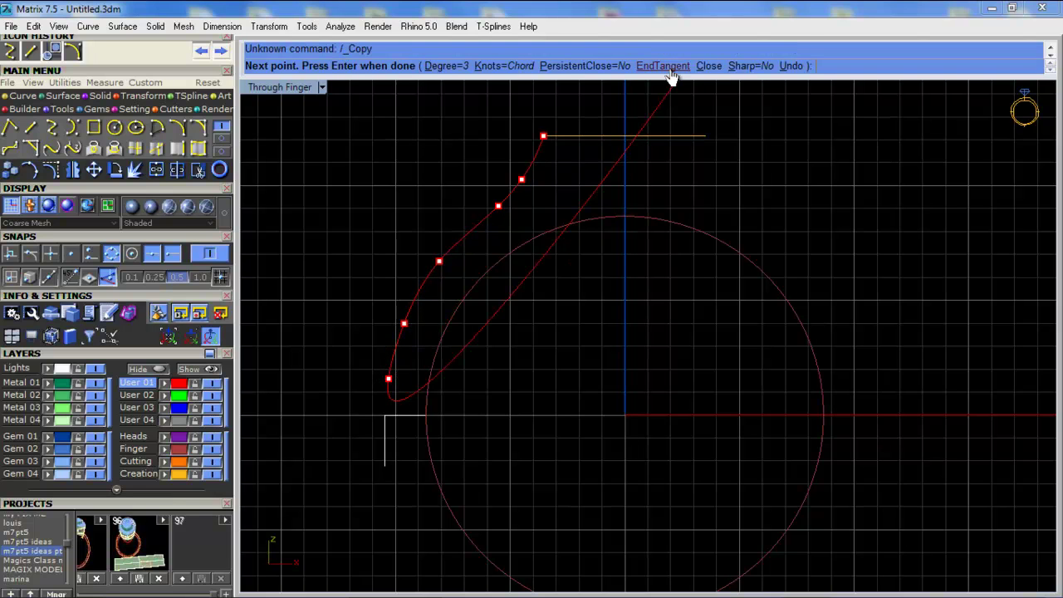
Finish the curve at the corner of the construction lines with an end tangent running straight down along the vertical line
{"action": "left_click", "coordinate": [669, 68]}
{"action": "scroll", "coordinate": [410, 338], "scroll_direction": "up", "scroll_amount": 5}
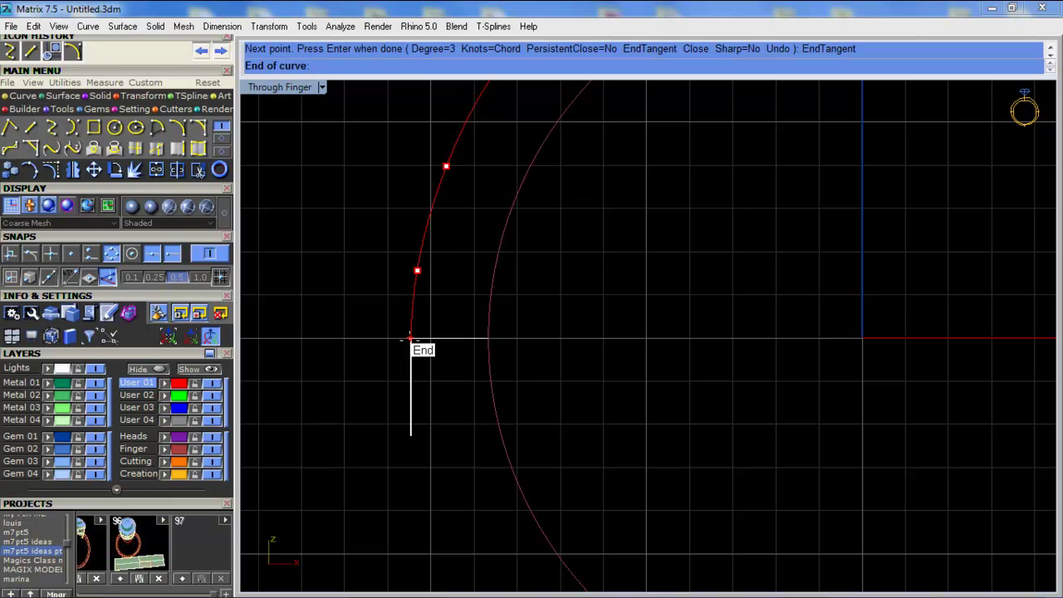
{"action": "left_click", "coordinate": [410, 339]}
{"action": "scroll", "coordinate": [410, 338], "scroll_direction": "down", "scroll_amount": 5}
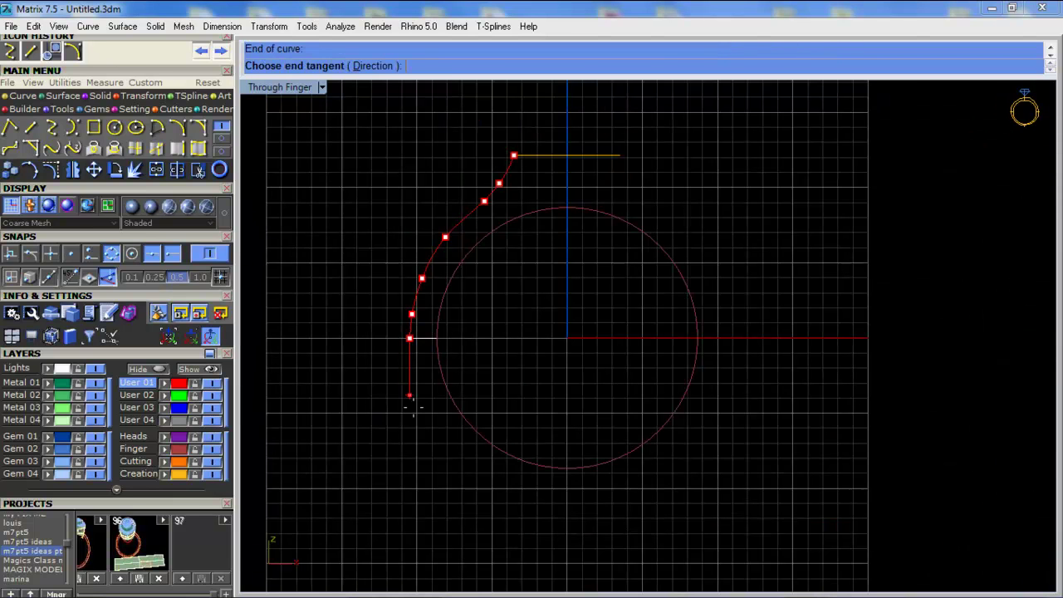
{"action": "left_click", "coordinate": [409, 434]}
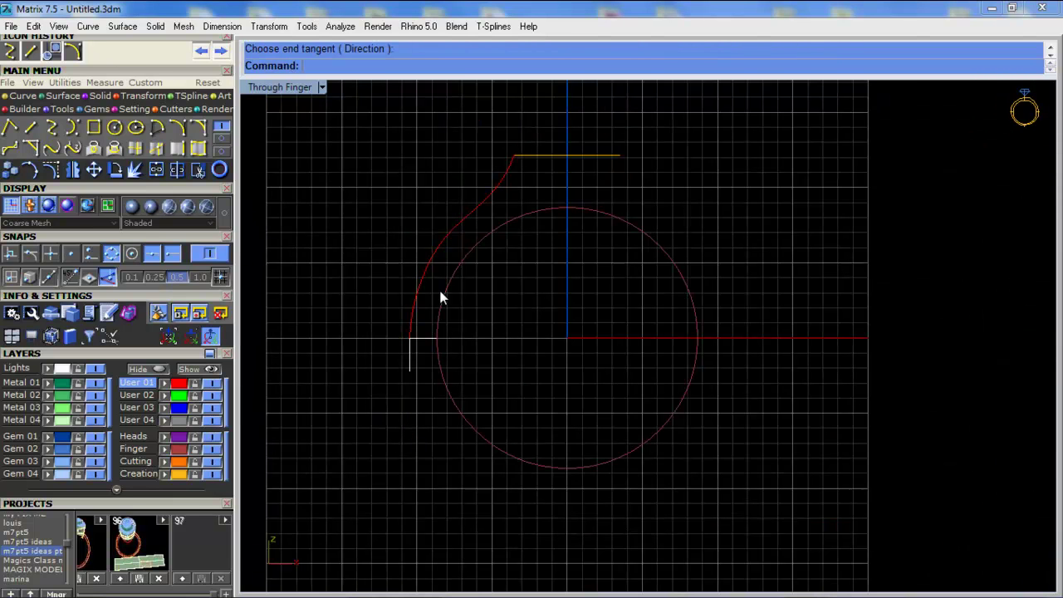
Show the shank curve's control points, move the third point from its lower end slightly upward, and hide the points again
{"action": "scroll", "coordinate": [428, 289], "scroll_direction": "up", "scroll_amount": 3}
{"action": "left_click", "coordinate": [406, 291]}
{"action": "left_click", "coordinate": [31, 169]}
{"action": "left_click", "coordinate": [32, 169]}
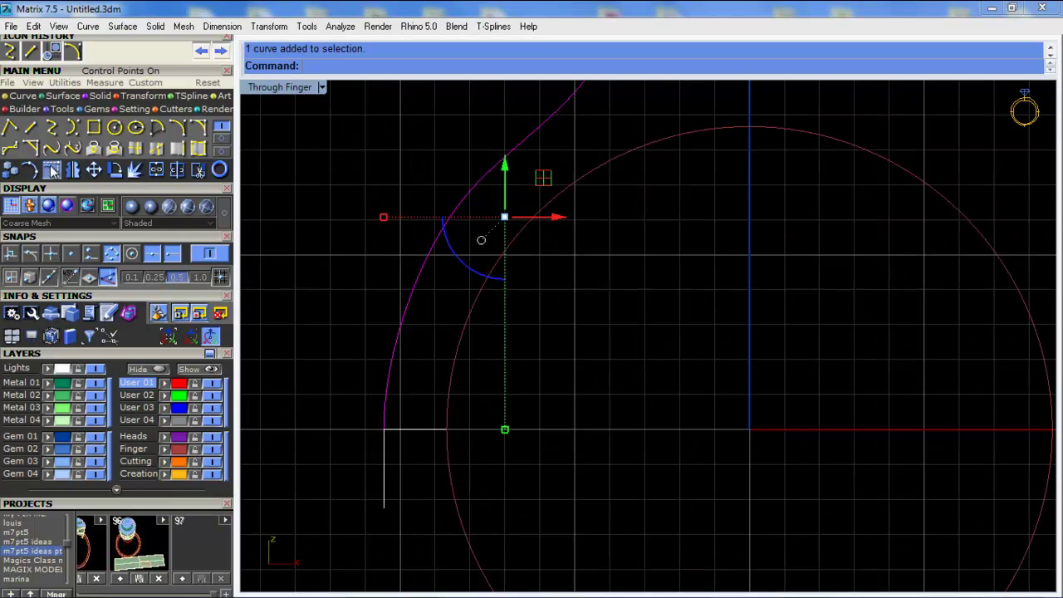
{"action": "scroll", "coordinate": [387, 351], "scroll_direction": "up", "scroll_amount": 5}
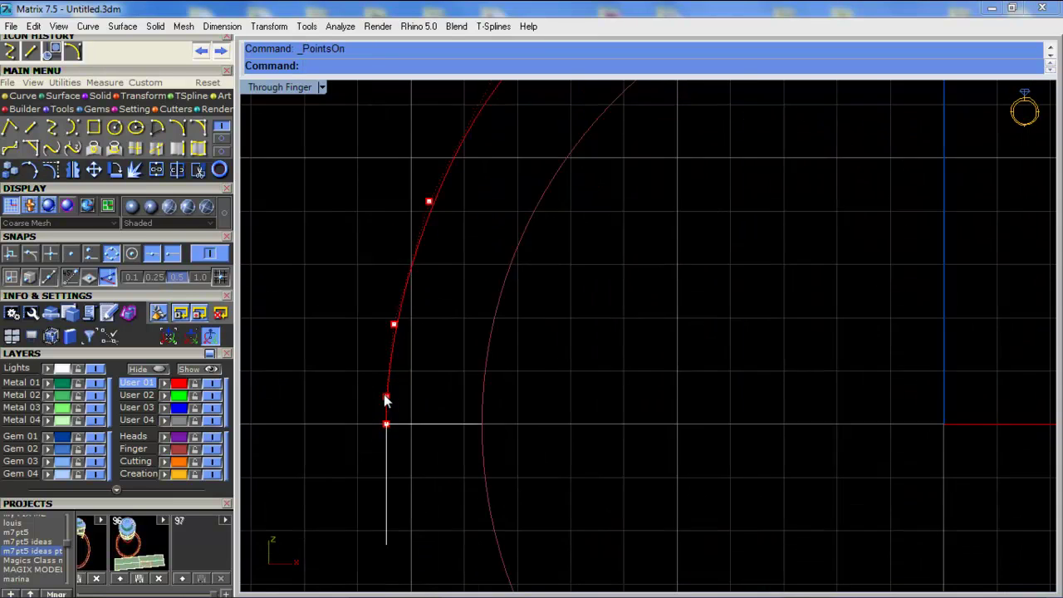
{"action": "scroll", "coordinate": [394, 403], "scroll_direction": "down", "scroll_amount": 4}
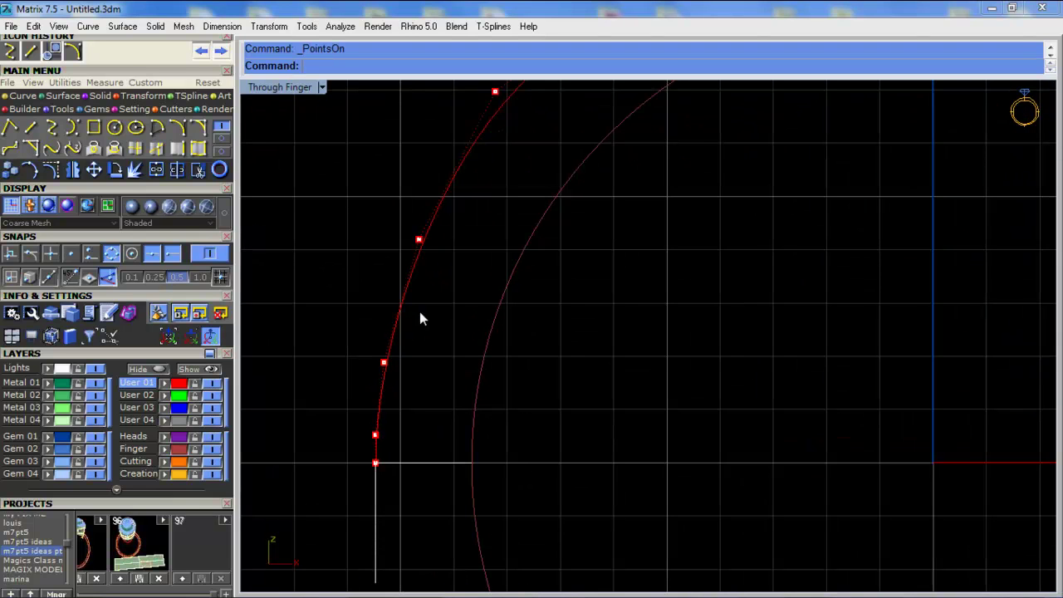
{"action": "left_click", "coordinate": [384, 363]}
{"action": "left_click_drag", "start_coordinate": [425, 332], "coordinate": [424, 317]}
{"action": "scroll", "coordinate": [461, 264], "scroll_direction": "down", "scroll_amount": 4}
{"action": "right_click_drag", "start_coordinate": [460, 264], "coordinate": [413, 417]}
{"action": "key", "text": "Escape"}
{"action": "key", "text": "Escape"}
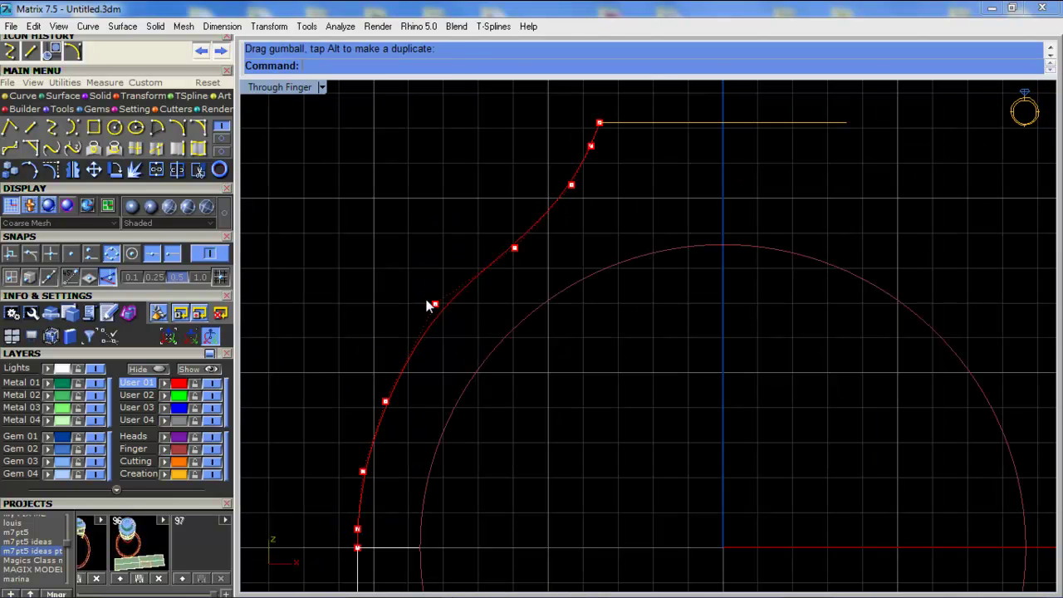
Delete the horizontal and vertical construction lines beside the ring rail
{"action": "scroll", "coordinate": [441, 235], "scroll_direction": "down", "scroll_amount": 4}
{"action": "left_click", "coordinate": [360, 332]}
{"action": "key", "text": "Delete"}
{"action": "left_click", "coordinate": [371, 311]}
{"action": "key", "text": "Delete"}
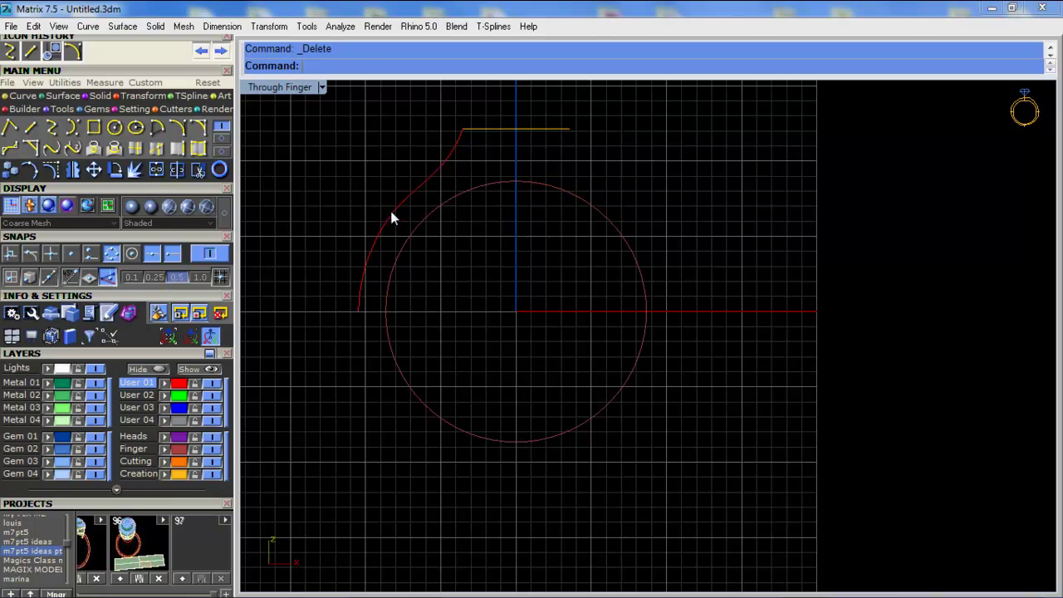
{"action": "left_click", "coordinate": [391, 218]}
{"action": "left_click", "coordinate": [73, 170]}
{"action": "left_click", "coordinate": [515, 311]}
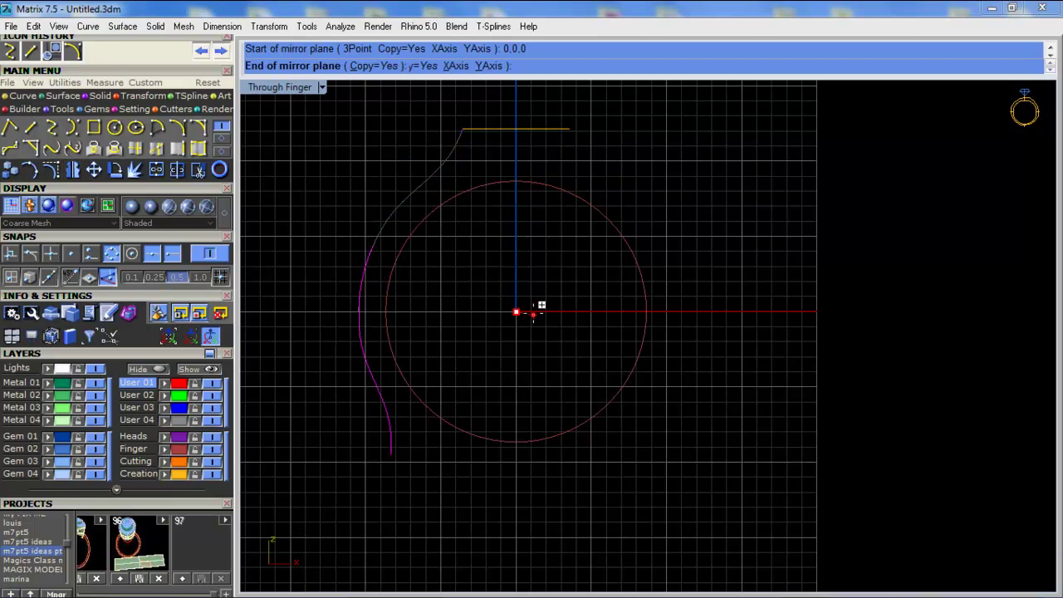
{"action": "key", "text": "Escape"}
Maximize the Perspective view, deselect the side curve, and start the profile placer on the ring rail
{"action": "scroll", "coordinate": [473, 270], "scroll_direction": "up", "scroll_amount": 6}
{"action": "right_click_drag", "start_coordinate": [473, 270], "coordinate": [566, 435]}
{"action": "scroll", "coordinate": [563, 433], "scroll_direction": "down", "scroll_amount": 2}
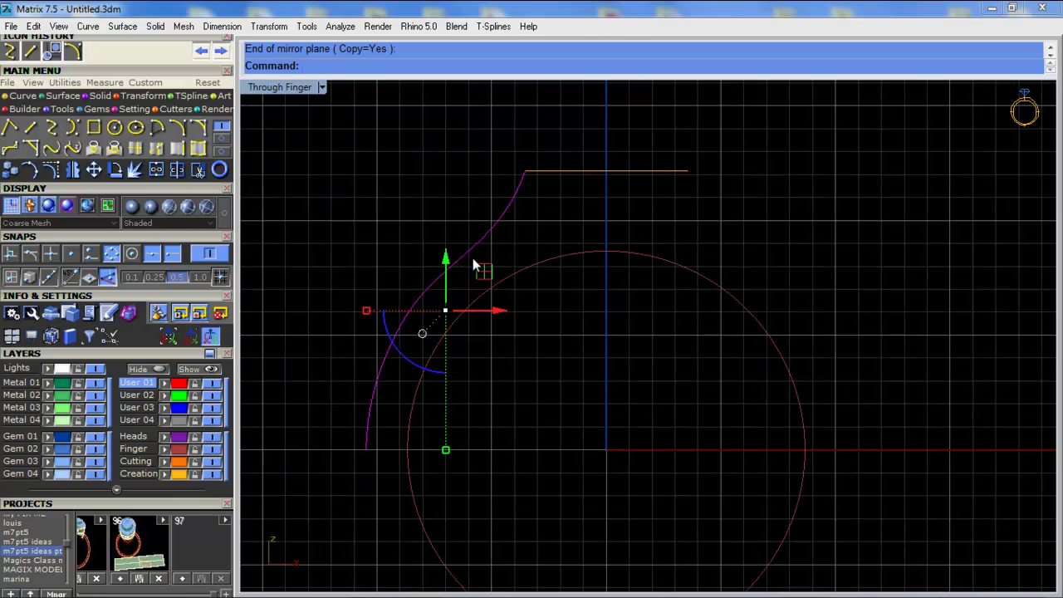
{"action": "double_click", "coordinate": [300, 88]}
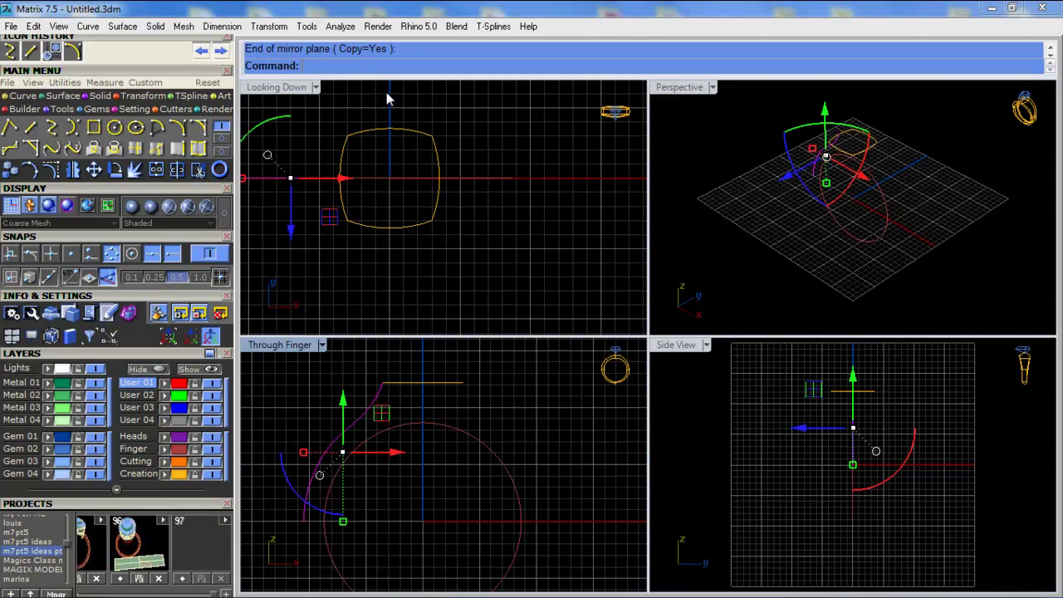
{"action": "double_click", "coordinate": [656, 88]}
{"action": "right_click_drag", "start_coordinate": [590, 285], "coordinate": [506, 342]}
{"action": "scroll", "coordinate": [506, 342], "scroll_direction": "up", "scroll_amount": 5}
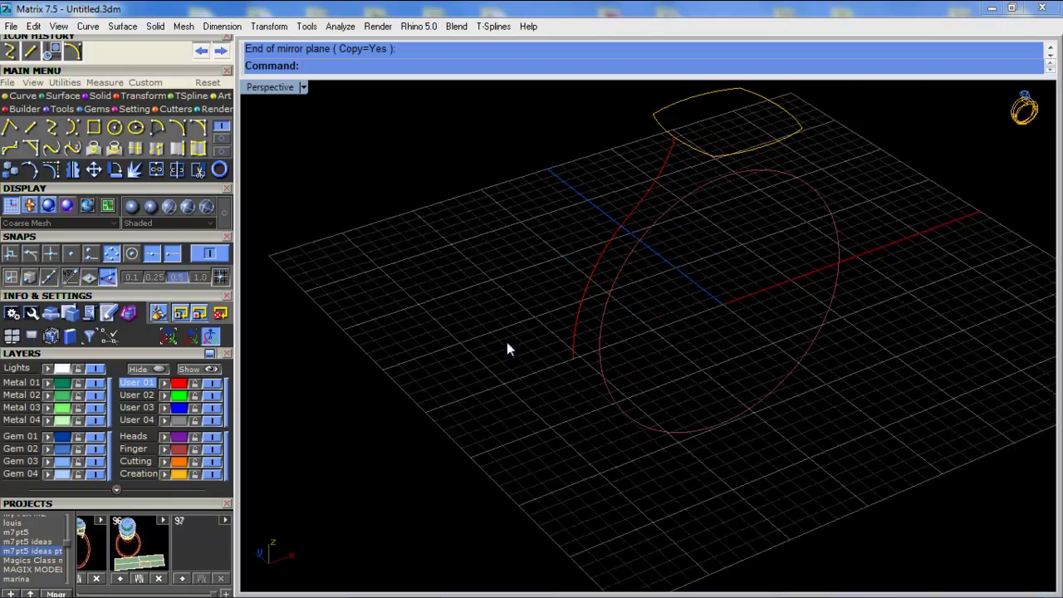
{"action": "left_click", "coordinate": [644, 284]}
{"action": "right_click_drag", "start_coordinate": [645, 284], "coordinate": [507, 316], "text": "shift"}
{"action": "middle_click", "coordinate": [478, 348]}
{"action": "left_click", "coordinate": [513, 371]}
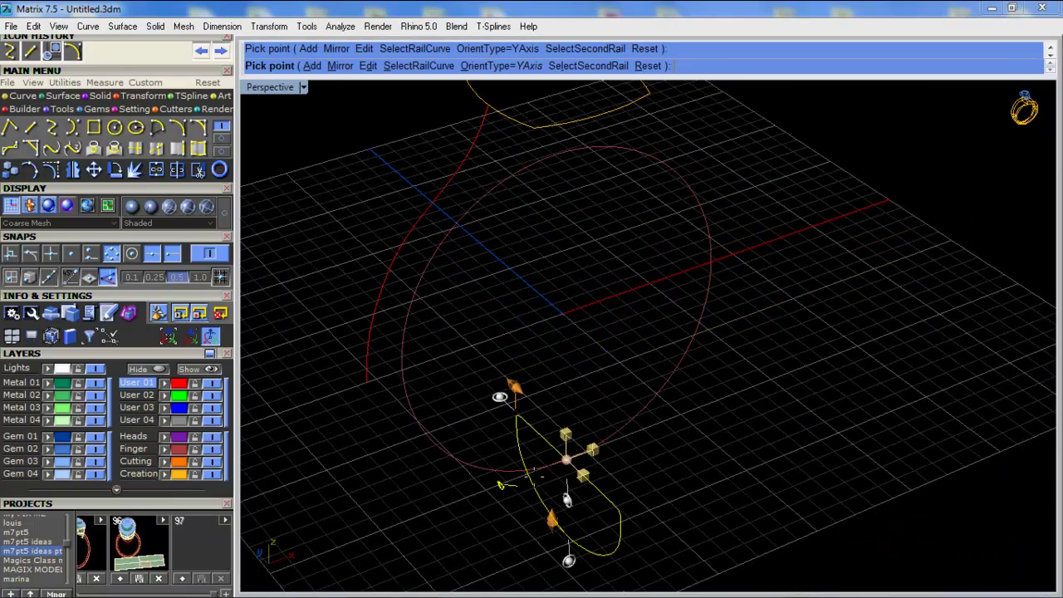
Change the shank profile to profileplacer_03 and move it along the rail to the left quadrant, beside the side curve's lower end
{"action": "left_click", "coordinate": [501, 485]}
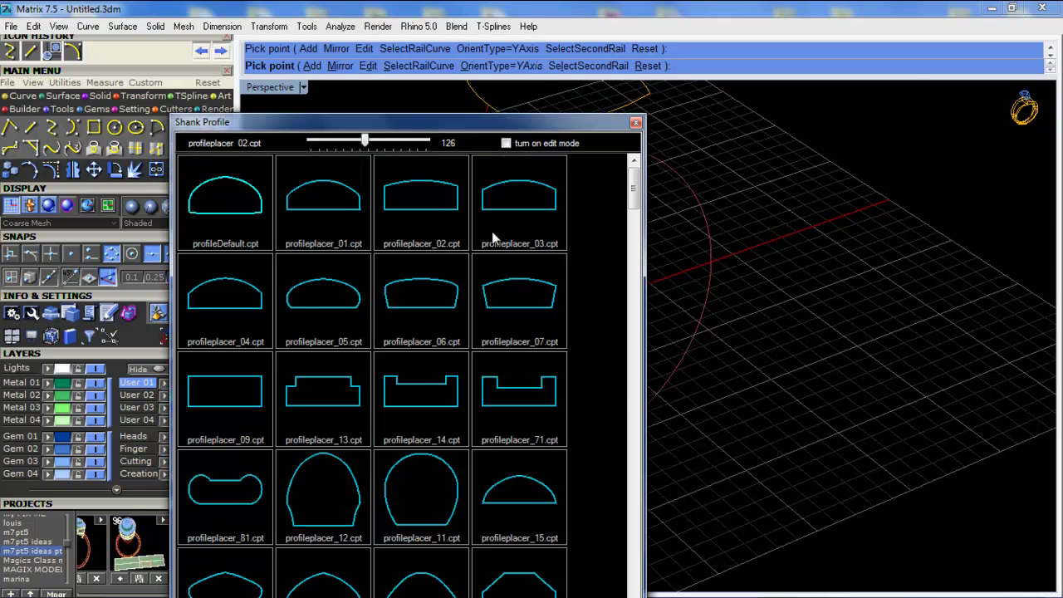
{"action": "left_click", "coordinate": [523, 202]}
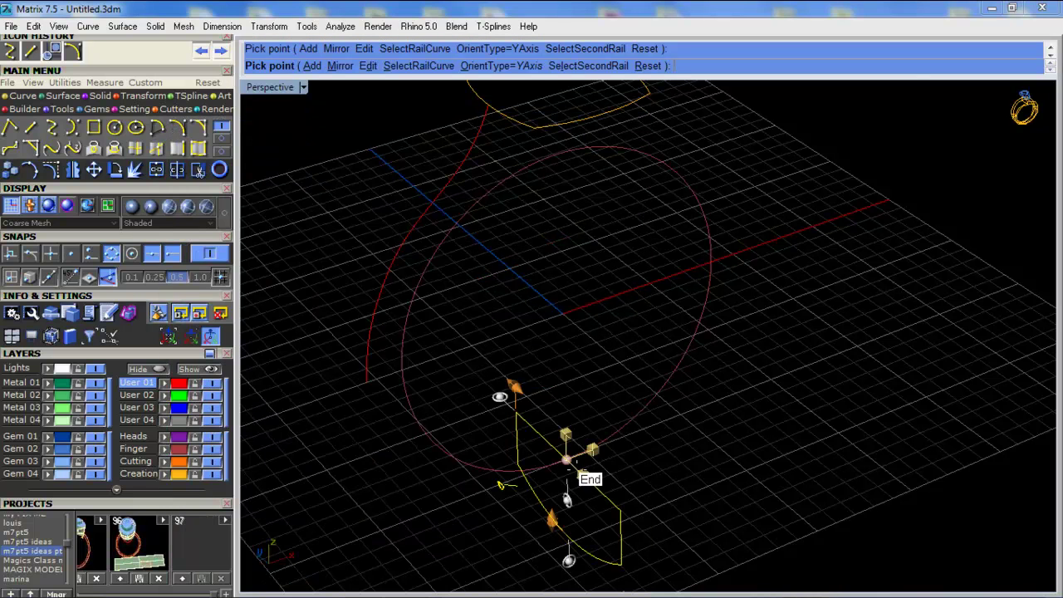
{"action": "left_click_drag", "start_coordinate": [566, 459], "coordinate": [401, 368]}
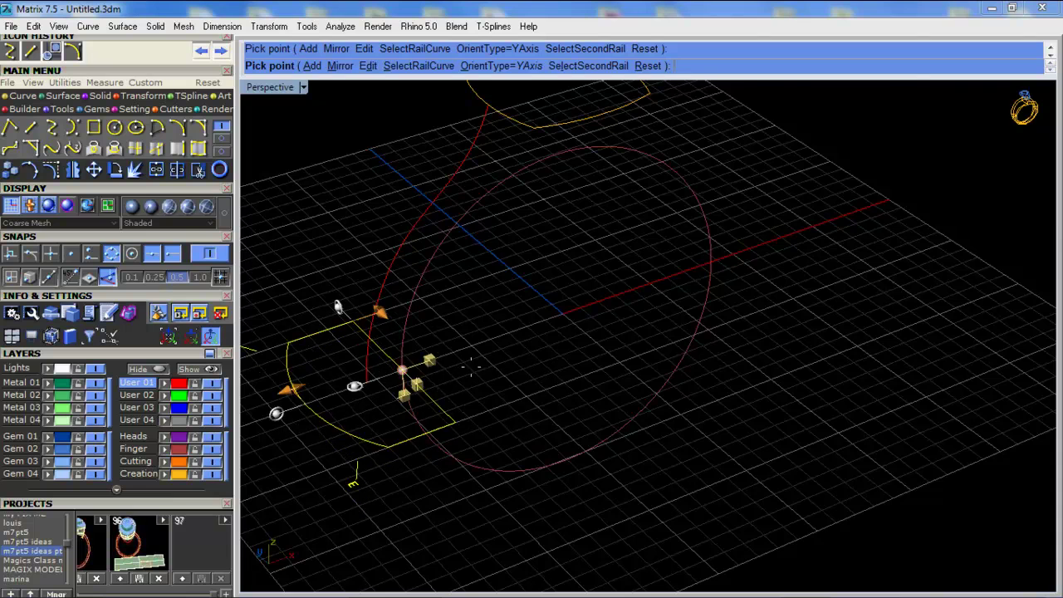
Narrow the placed shank profile across the width of the ring
{"action": "right_click_drag", "start_coordinate": [404, 371], "coordinate": [628, 384]}
{"action": "left_click_drag", "start_coordinate": [541, 348], "coordinate": [611, 355]}
{"action": "right_click_drag", "start_coordinate": [611, 354], "coordinate": [433, 336]}
{"action": "scroll", "coordinate": [435, 336], "scroll_direction": "up", "scroll_amount": 5}
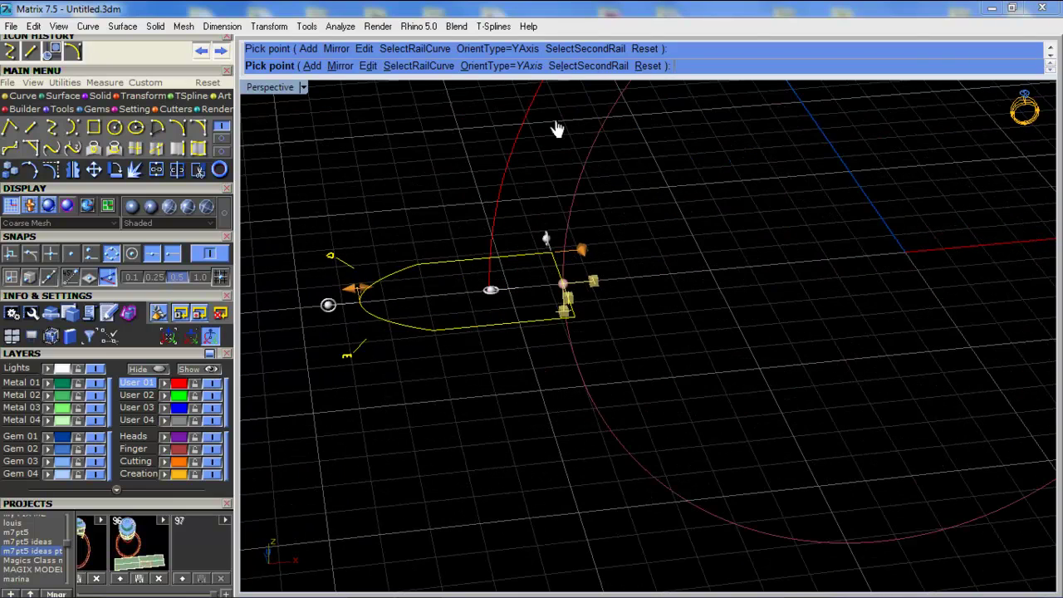
Fit the shank profile between the ring rail and the side curve by using the side curve as second rail, and finish the placement
{"action": "left_click", "coordinate": [587, 67]}
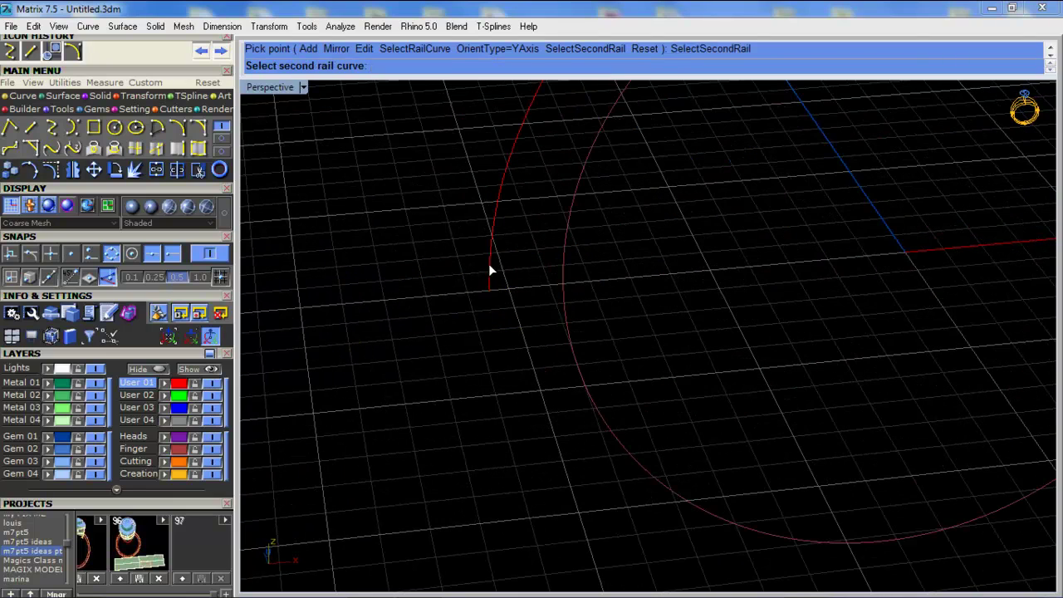
{"action": "left_click", "coordinate": [490, 270]}
{"action": "right_click", "coordinate": [518, 373]}
{"action": "scroll", "coordinate": [457, 343], "scroll_direction": "down", "scroll_amount": 7}
{"action": "right_click_drag", "start_coordinate": [489, 311], "coordinate": [502, 211], "text": "shift"}
{"action": "scroll", "coordinate": [502, 210], "scroll_direction": "up", "scroll_amount": 5}
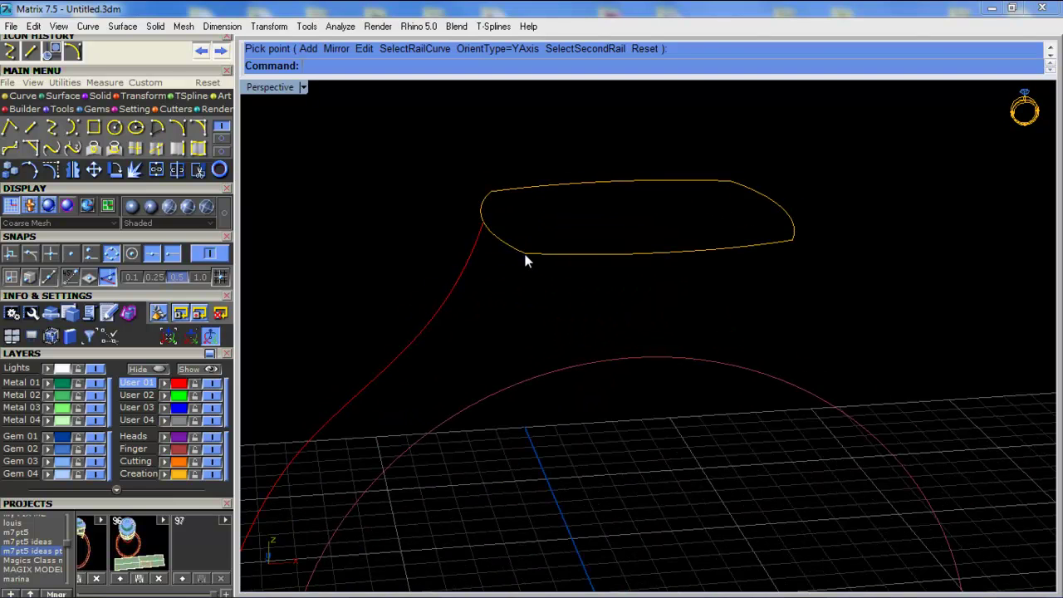
{"action": "right_click_drag", "start_coordinate": [525, 259], "coordinate": [529, 190]}
{"action": "scroll", "coordinate": [497, 203], "scroll_direction": "down", "scroll_amount": 4}
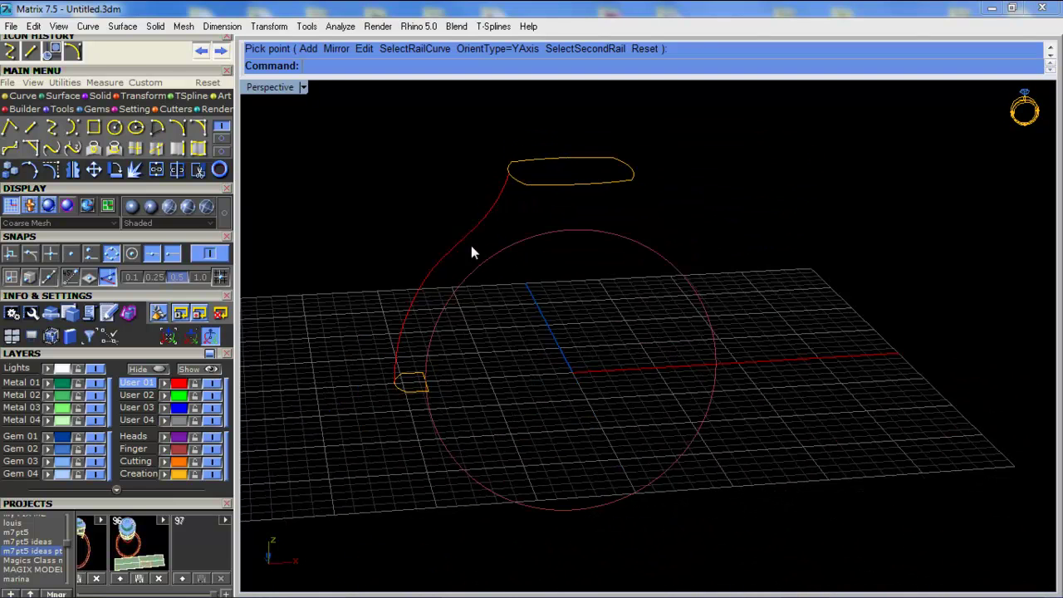
{"action": "right_click_drag", "start_coordinate": [268, 403], "coordinate": [349, 415]}
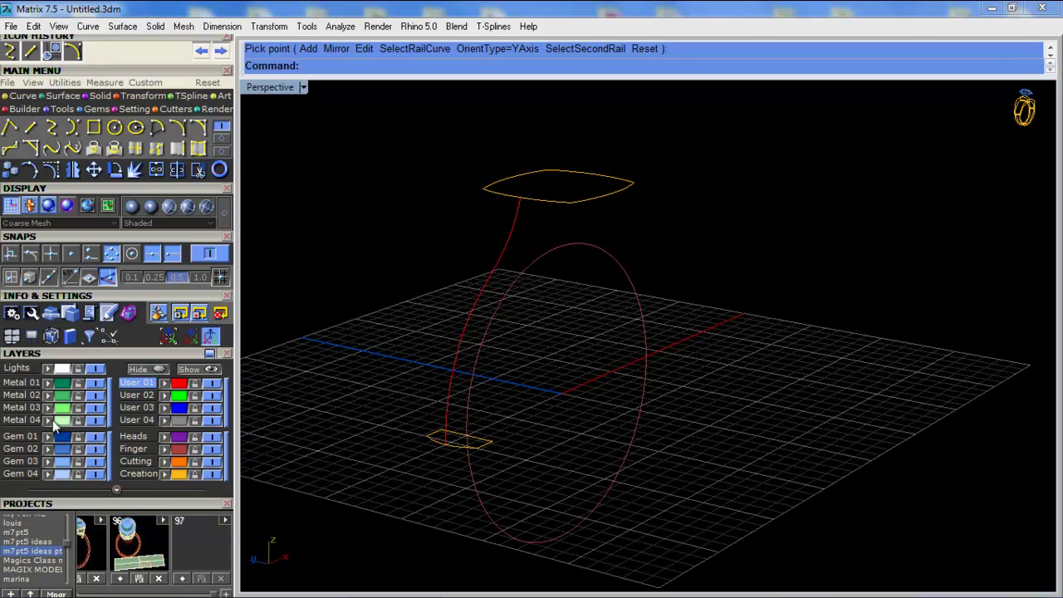
Make Lights the current layer and maximize the Side View around the cushion outline and shank profile
{"action": "left_click", "coordinate": [26, 370]}
{"action": "right_click_drag", "start_coordinate": [490, 351], "coordinate": [575, 330]}
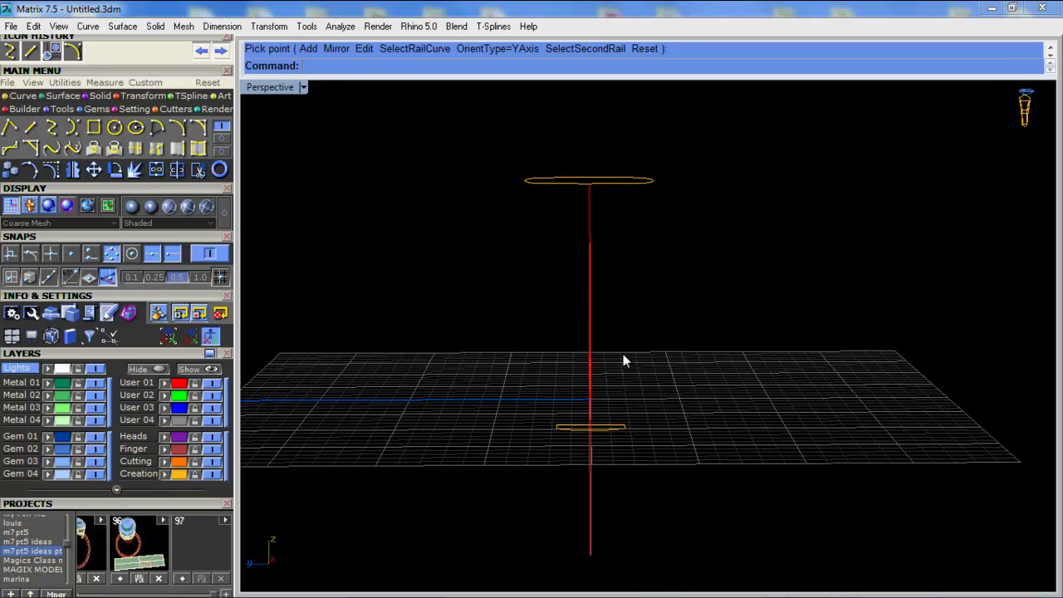
{"action": "right_click_drag", "start_coordinate": [627, 389], "coordinate": [628, 373]}
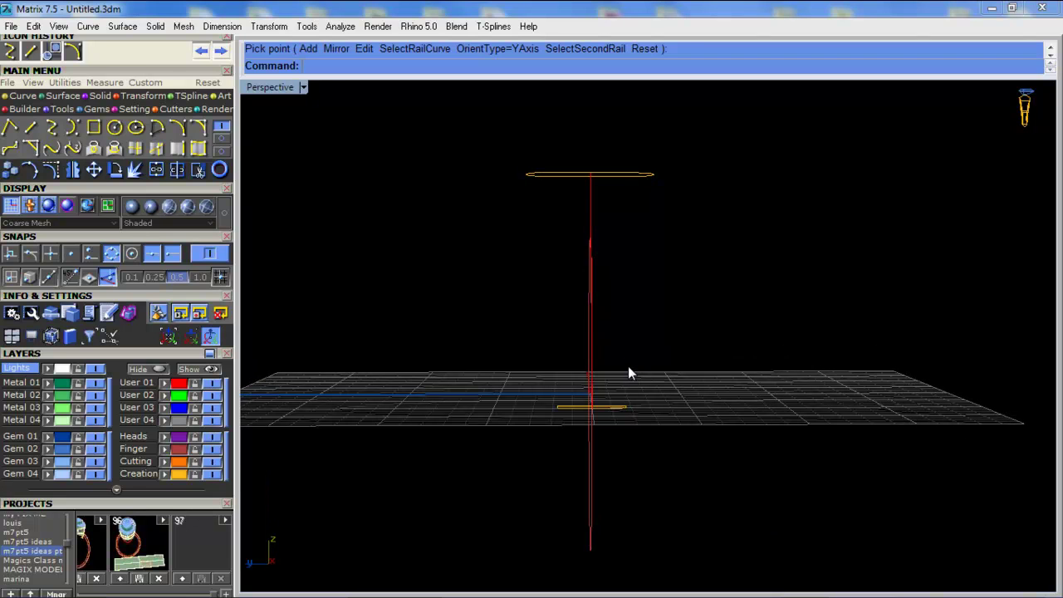
{"action": "right_click_drag", "start_coordinate": [735, 235], "coordinate": [672, 243]}
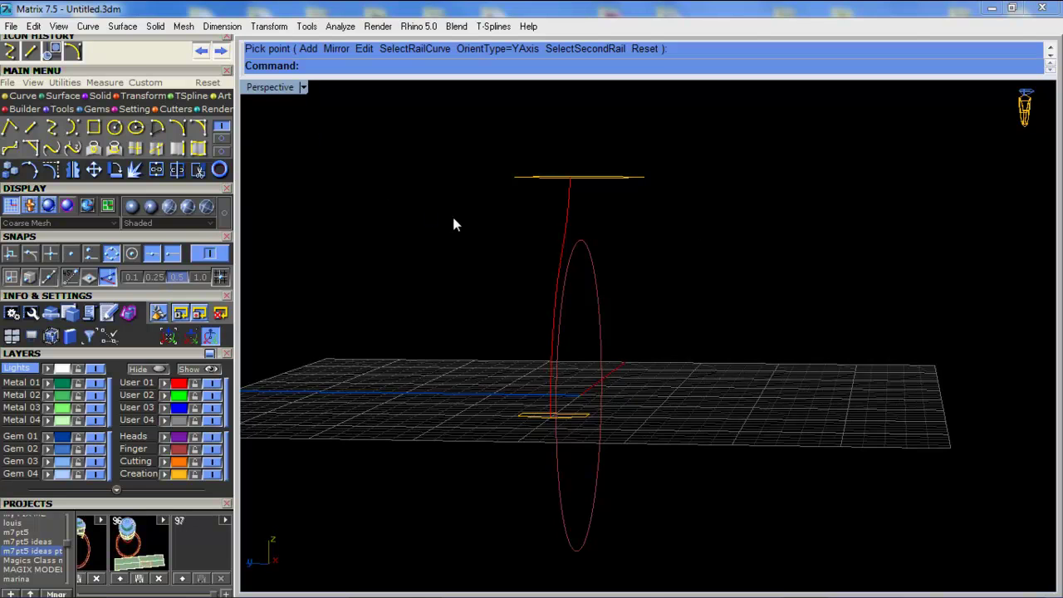
{"action": "double_click", "coordinate": [271, 88]}
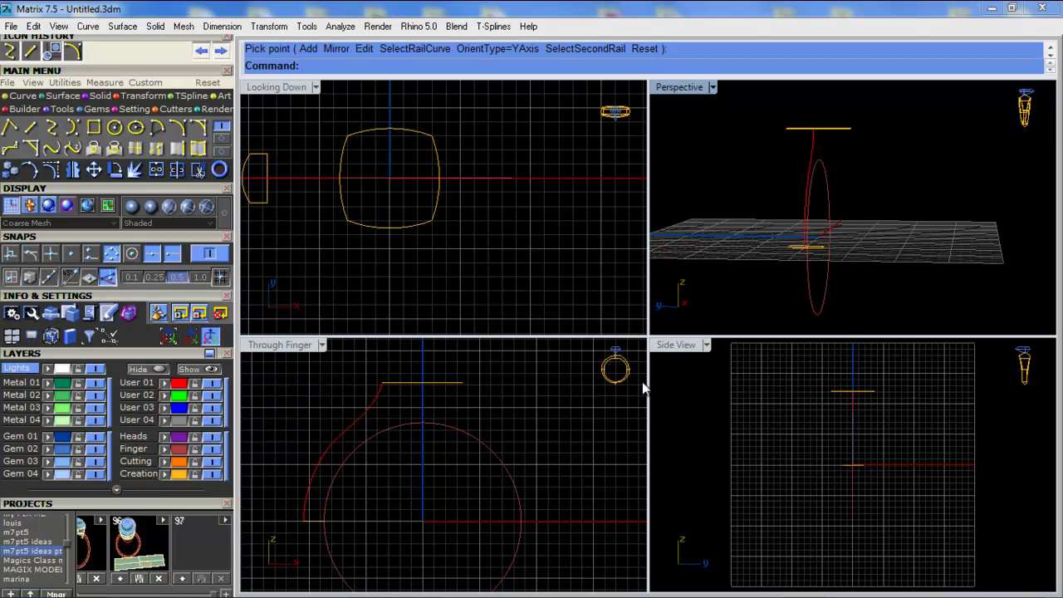
{"action": "double_click", "coordinate": [660, 346]}
{"action": "scroll", "coordinate": [601, 196], "scroll_direction": "up", "scroll_amount": 4}
{"action": "right_click_drag", "start_coordinate": [654, 214], "coordinate": [478, 260]}
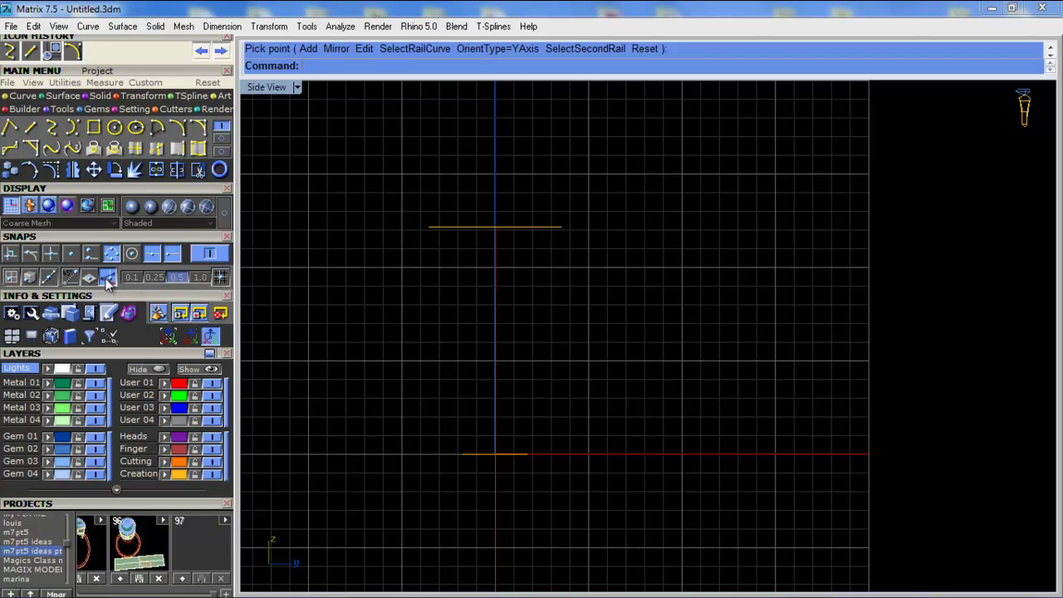
Draw two short guide lines, one slanting up and outward from the cushion outline's end, one straight down from the shank profile's matching end
{"action": "left_click", "coordinate": [30, 127]}
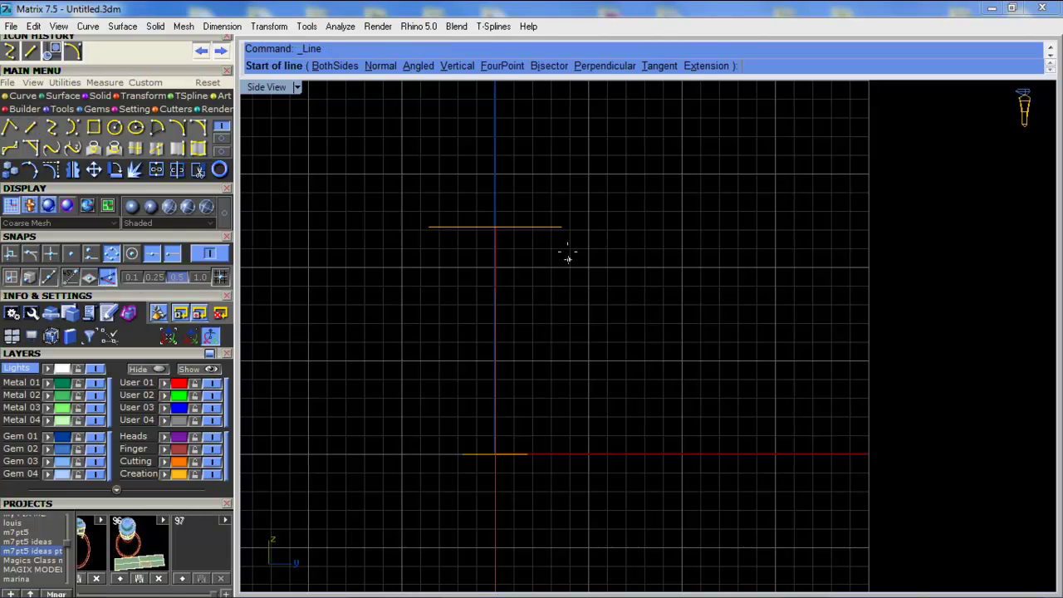
{"action": "left_click", "coordinate": [561, 226]}
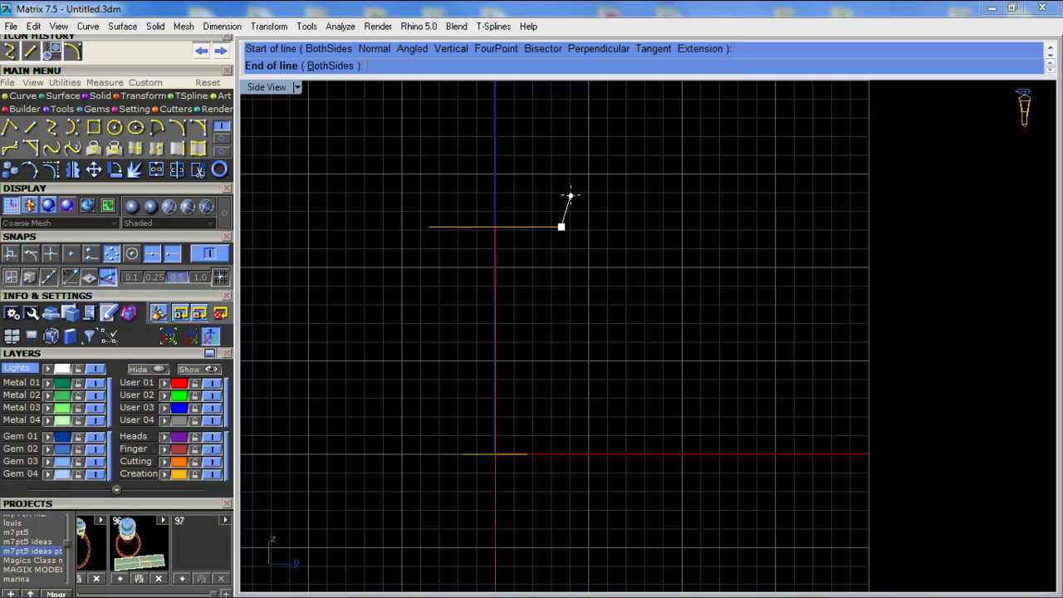
{"action": "left_click", "coordinate": [569, 193]}
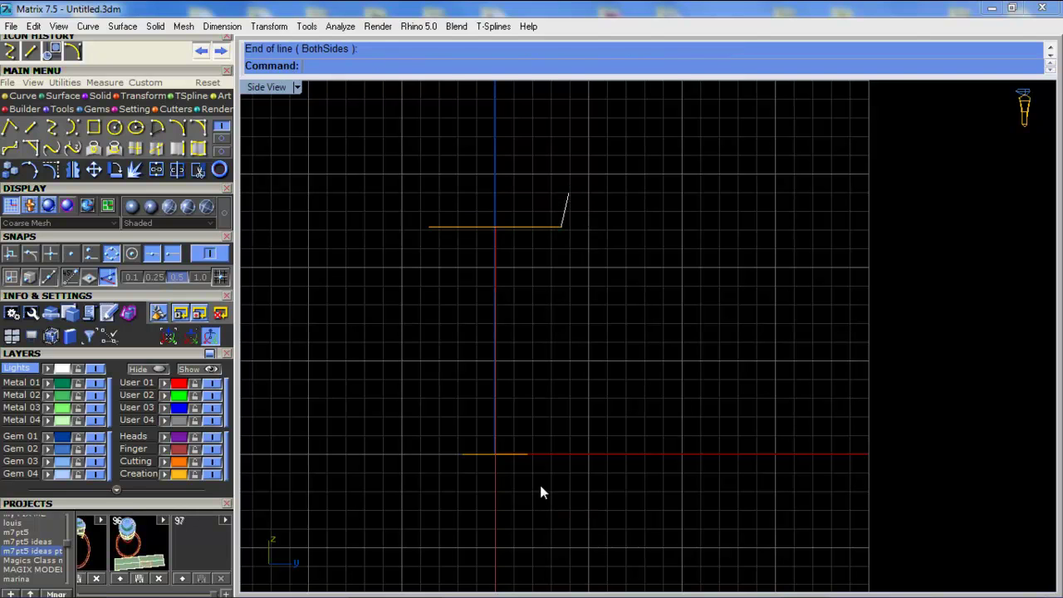
{"action": "right_click", "coordinate": [539, 492]}
{"action": "left_click", "coordinate": [527, 454]}
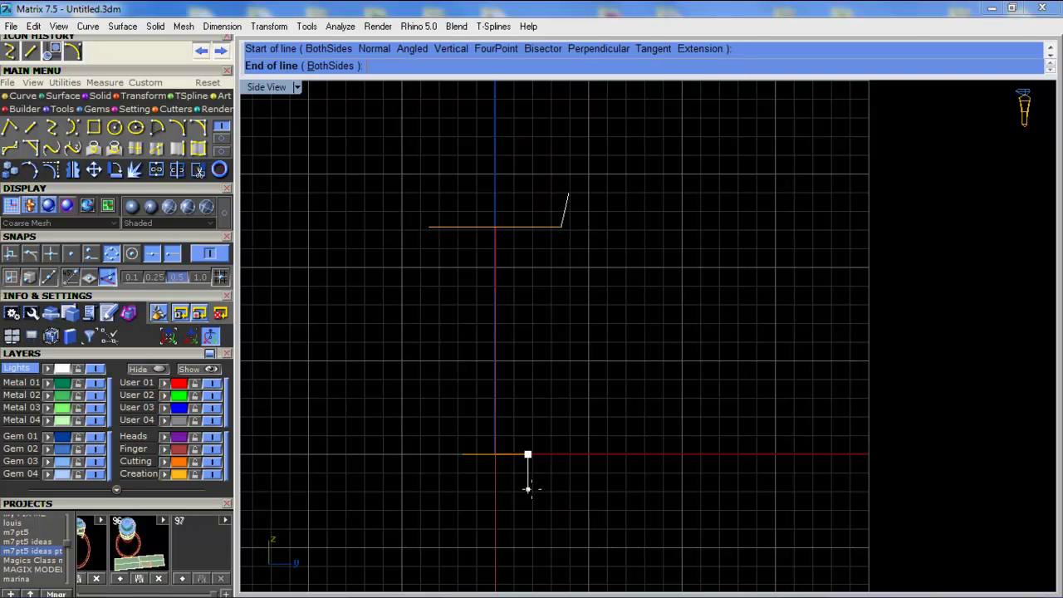
{"action": "left_click", "coordinate": [527, 490]}
{"action": "right_click_drag", "start_coordinate": [532, 493], "coordinate": [496, 429]}
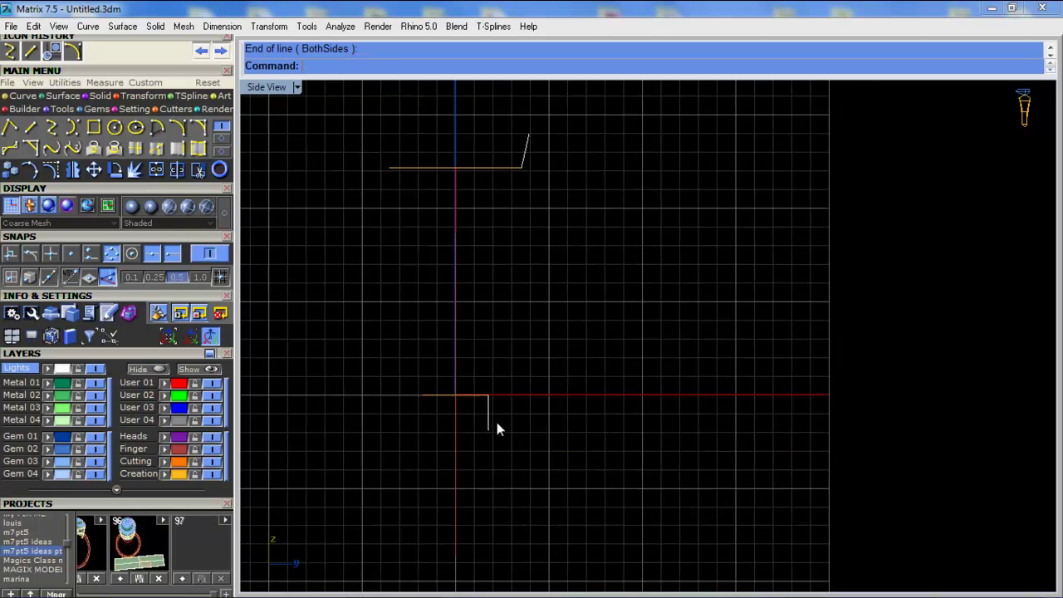
Make User 01 the current layer and blend the near ends of the two guide lines with tangency continuity
{"action": "left_click", "coordinate": [134, 382]}
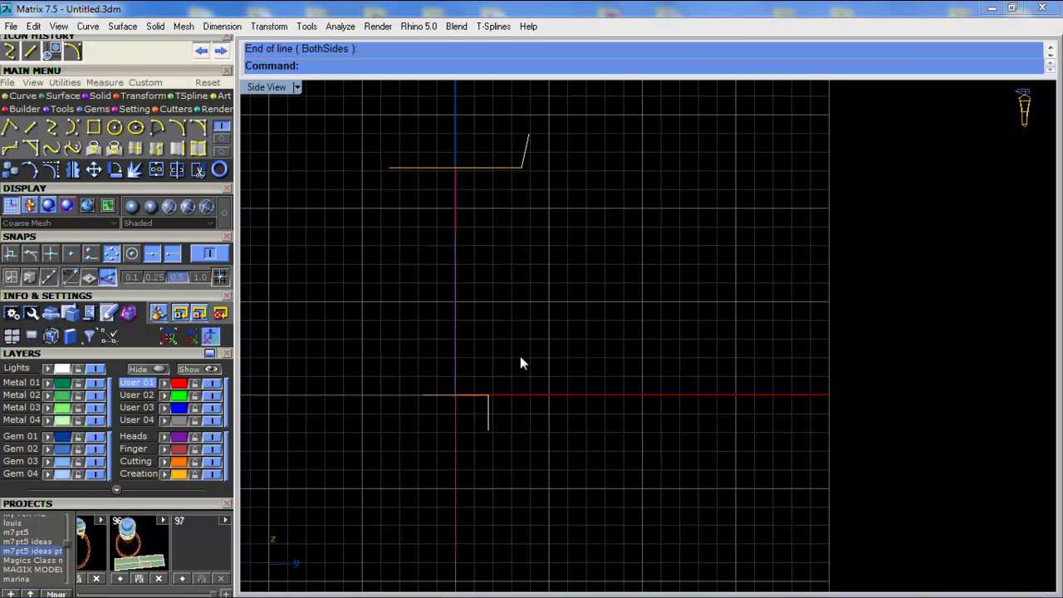
{"action": "scroll", "coordinate": [513, 349], "scroll_direction": "up", "scroll_amount": 2}
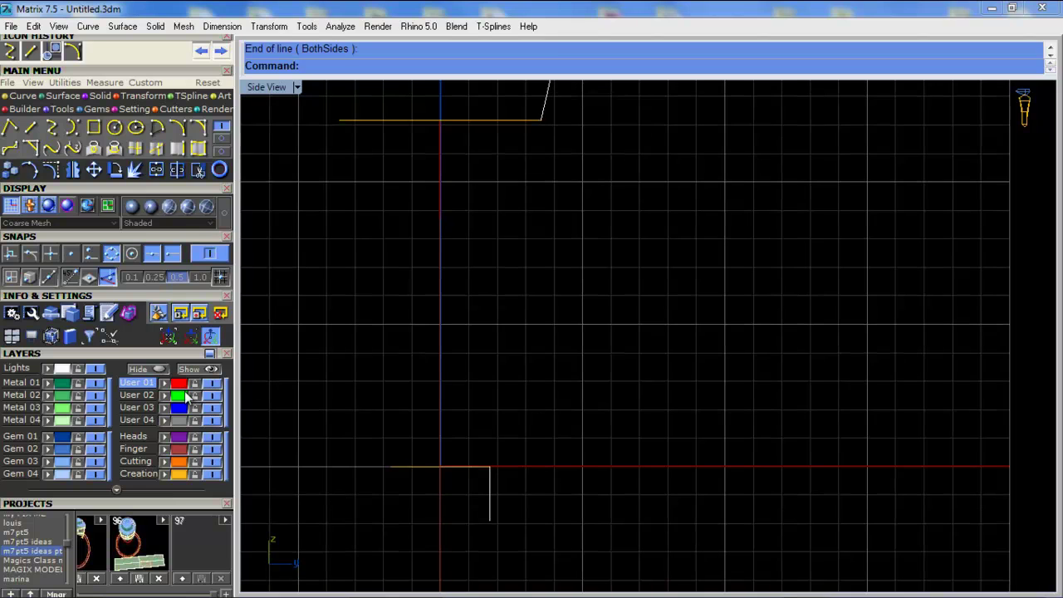
{"action": "left_click", "coordinate": [51, 149]}
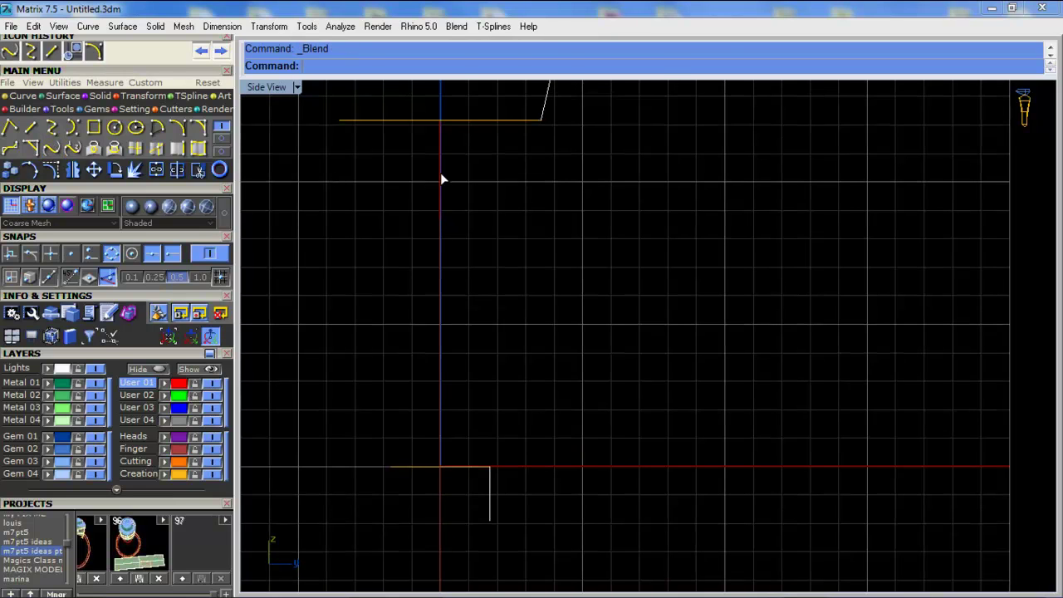
{"action": "left_click", "coordinate": [546, 116]}
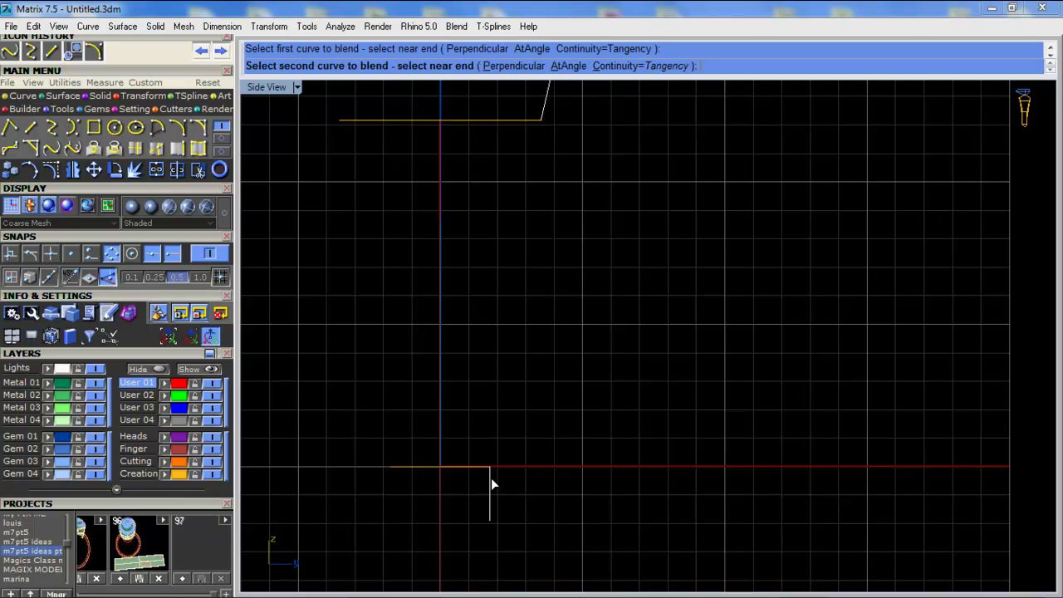
{"action": "left_click", "coordinate": [491, 478]}
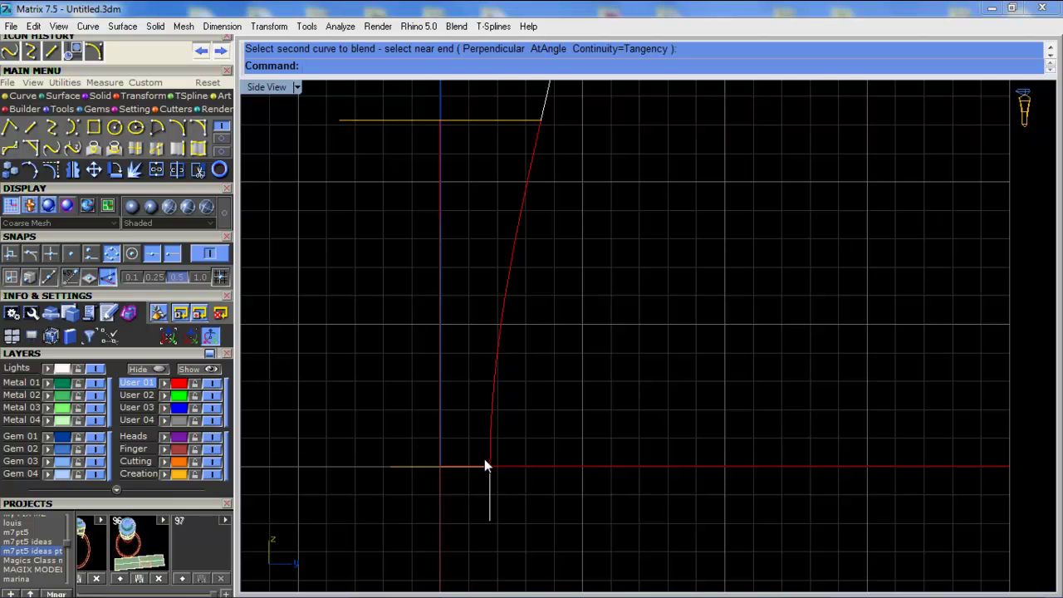
{"action": "scroll", "coordinate": [490, 249], "scroll_direction": "down", "scroll_amount": 7}
{"action": "scroll", "coordinate": [496, 240], "scroll_direction": "up", "scroll_amount": 5}
Return to a maximized Perspective view and make Metal 04 the current layer
{"action": "double_click", "coordinate": [266, 87]}
{"action": "double_click", "coordinate": [681, 89]}
{"action": "right_click_drag", "start_coordinate": [657, 349], "coordinate": [674, 224]}
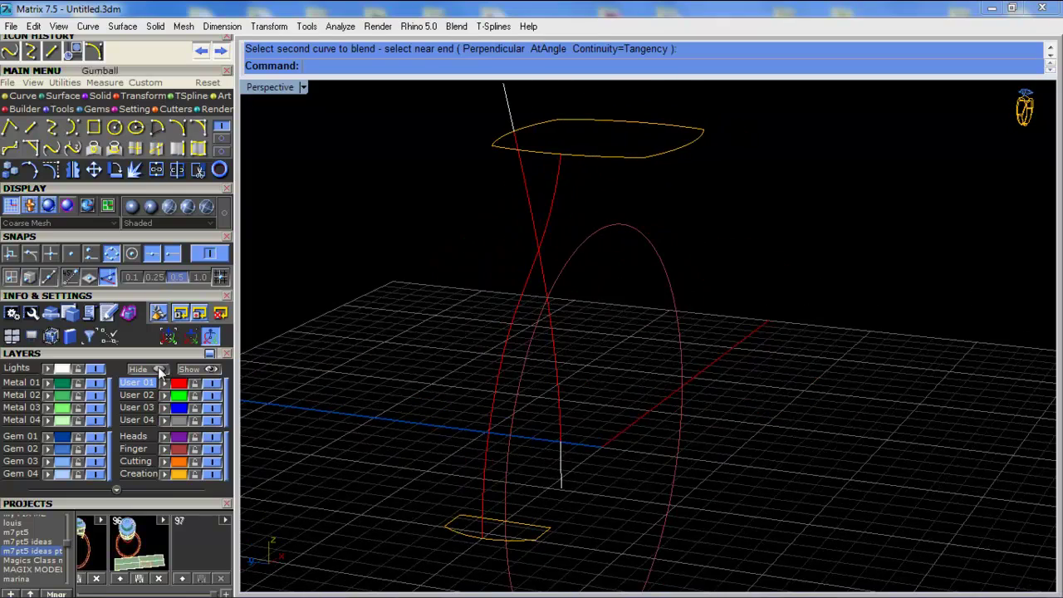
{"action": "left_click", "coordinate": [128, 394]}
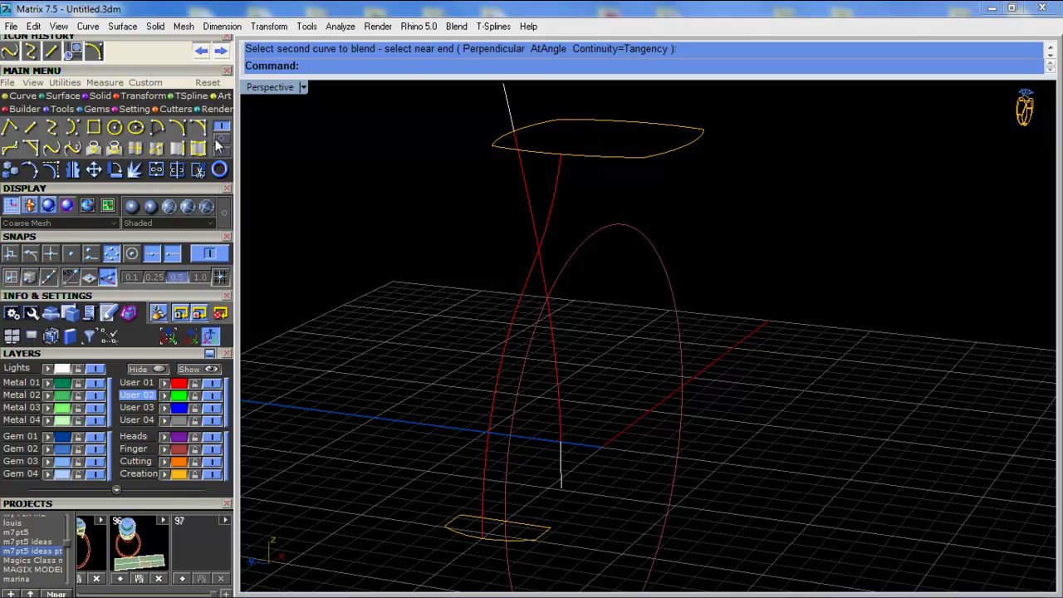
{"action": "left_click", "coordinate": [21, 420]}
{"action": "right_click_drag", "start_coordinate": [545, 362], "coordinate": [501, 364]}
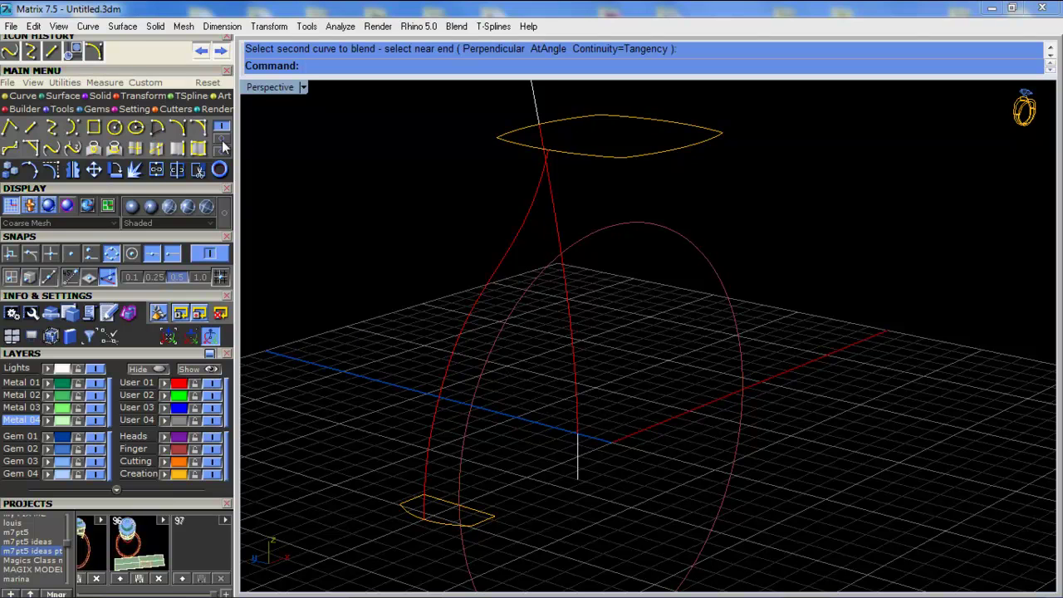
Create a curve from two views using the side shank curve and the new blend curve
{"action": "left_click", "coordinate": [222, 147]}
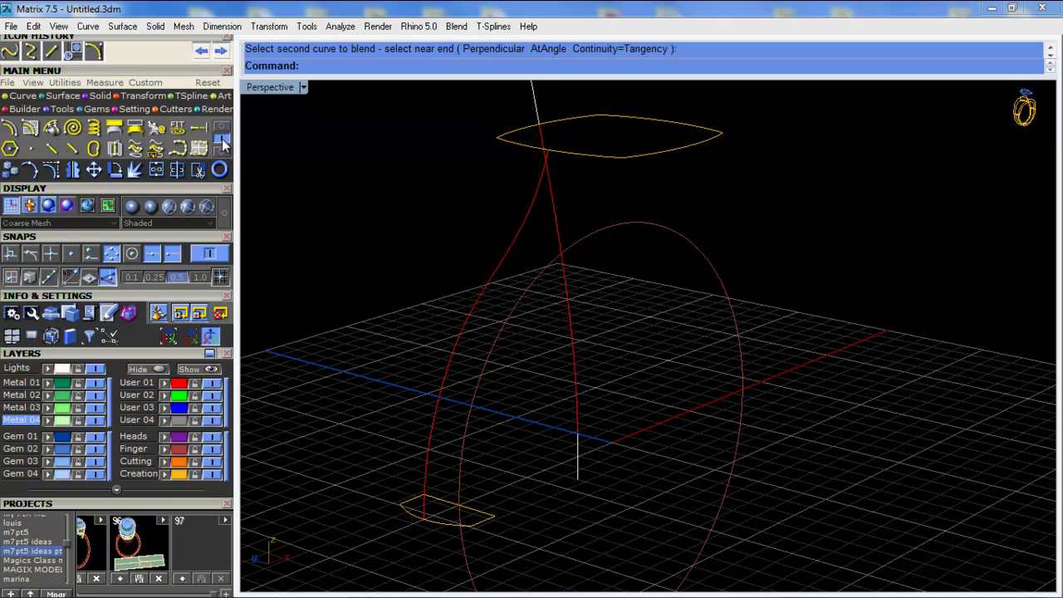
{"action": "left_click", "coordinate": [155, 150]}
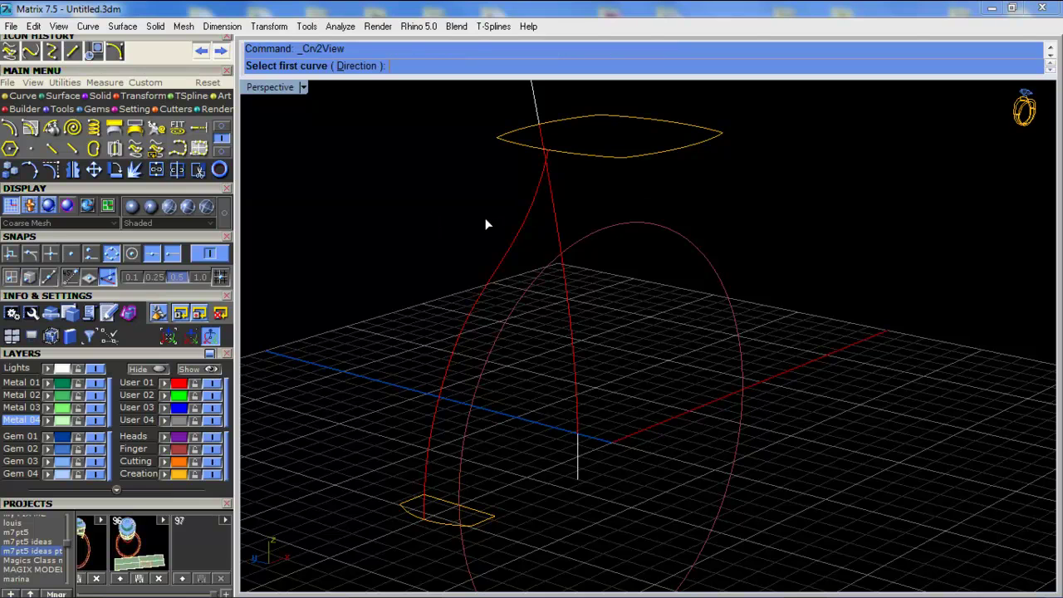
{"action": "left_click", "coordinate": [525, 222]}
{"action": "left_click", "coordinate": [549, 219]}
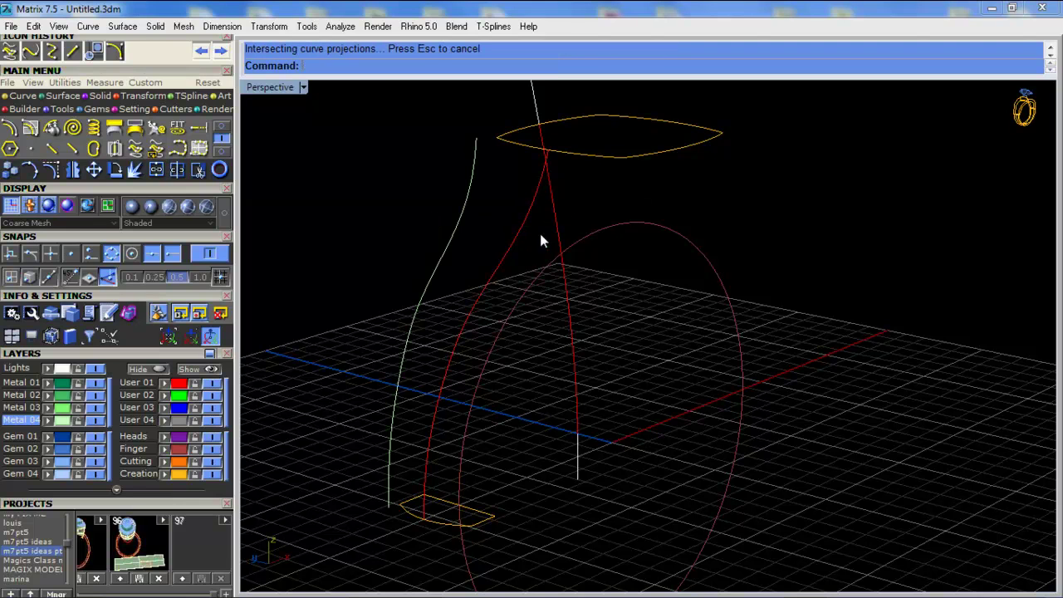
With User 02 current, orient a 3D-scaled copy of the two-view curve from its endpoints to the shank profile's corner and the cushion outline's corner
{"action": "right_click_drag", "start_coordinate": [484, 393], "coordinate": [400, 462]}
{"action": "scroll", "coordinate": [470, 494], "scroll_direction": "up", "scroll_amount": 3}
{"action": "scroll", "coordinate": [400, 462], "scroll_direction": "down", "scroll_amount": 5}
{"action": "scroll", "coordinate": [382, 421], "scroll_direction": "up", "scroll_amount": 4}
{"action": "right_click_drag", "start_coordinate": [399, 363], "coordinate": [370, 351]}
{"action": "left_click", "coordinate": [360, 346]}
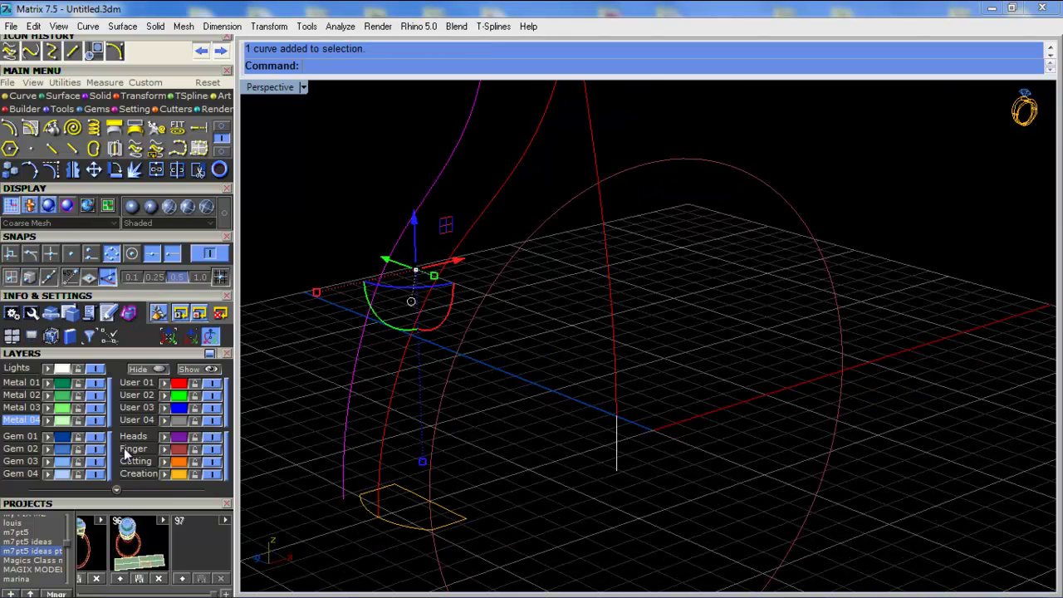
{"action": "left_click", "coordinate": [133, 395]}
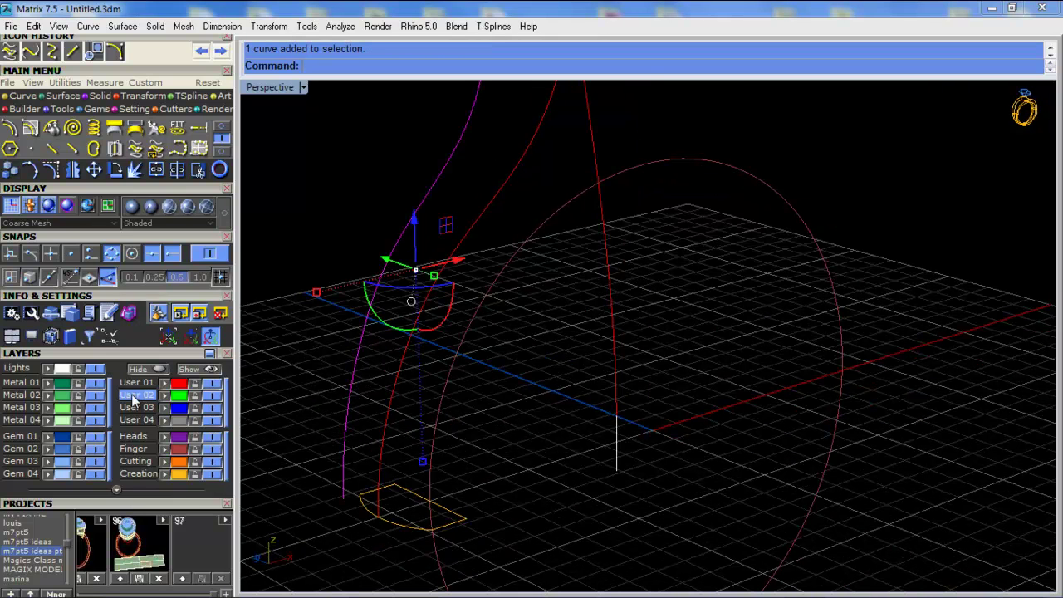
{"action": "left_click", "coordinate": [142, 97]}
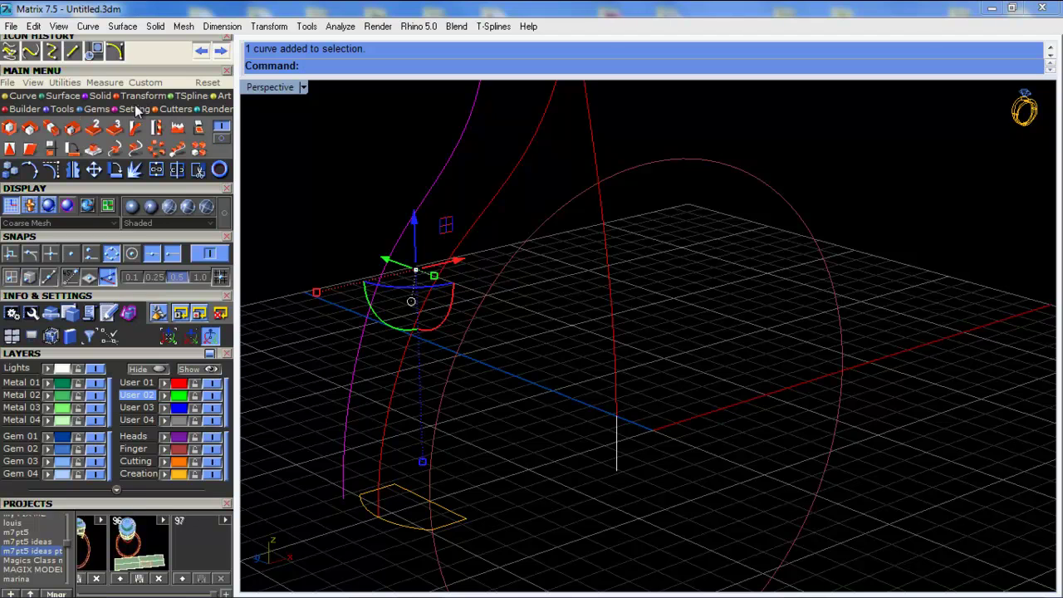
{"action": "left_click", "coordinate": [95, 124]}
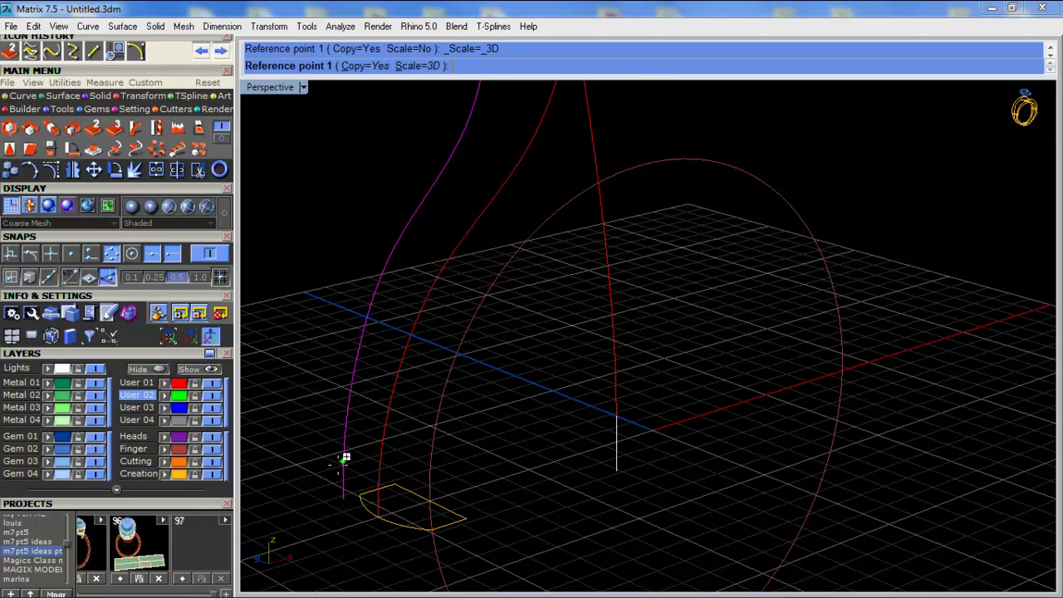
{"action": "left_click", "coordinate": [343, 499]}
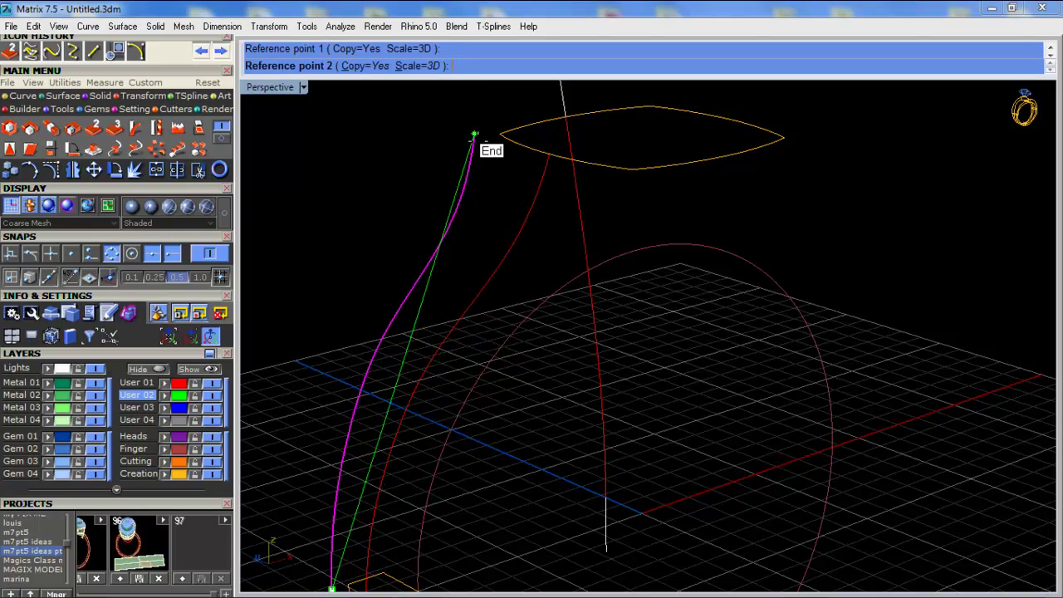
{"action": "left_click", "coordinate": [474, 133]}
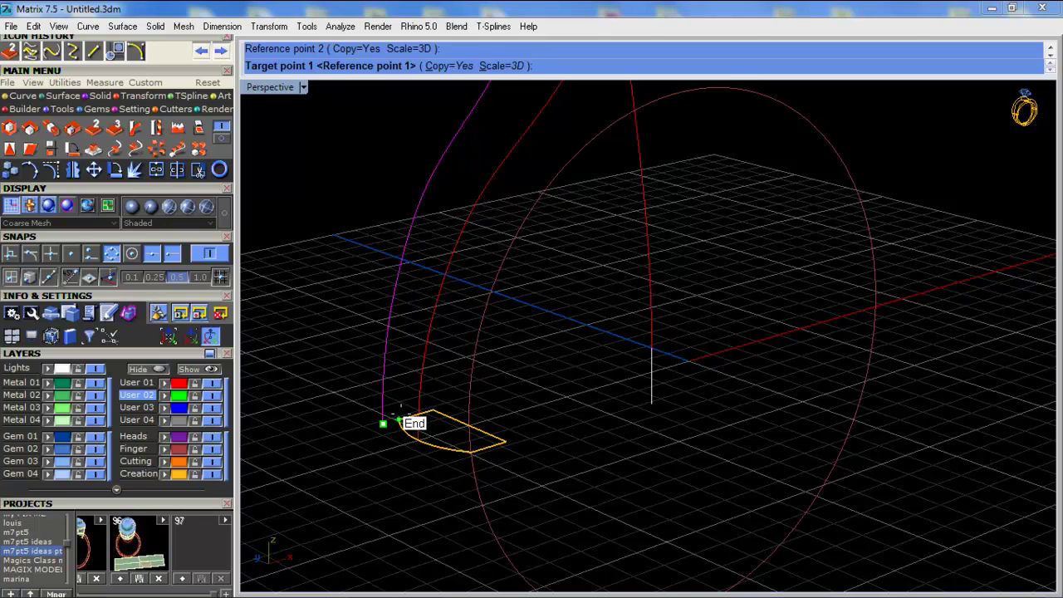
{"action": "left_click", "coordinate": [401, 414]}
{"action": "right_click_drag", "start_coordinate": [416, 317], "coordinate": [371, 470], "text": "shift"}
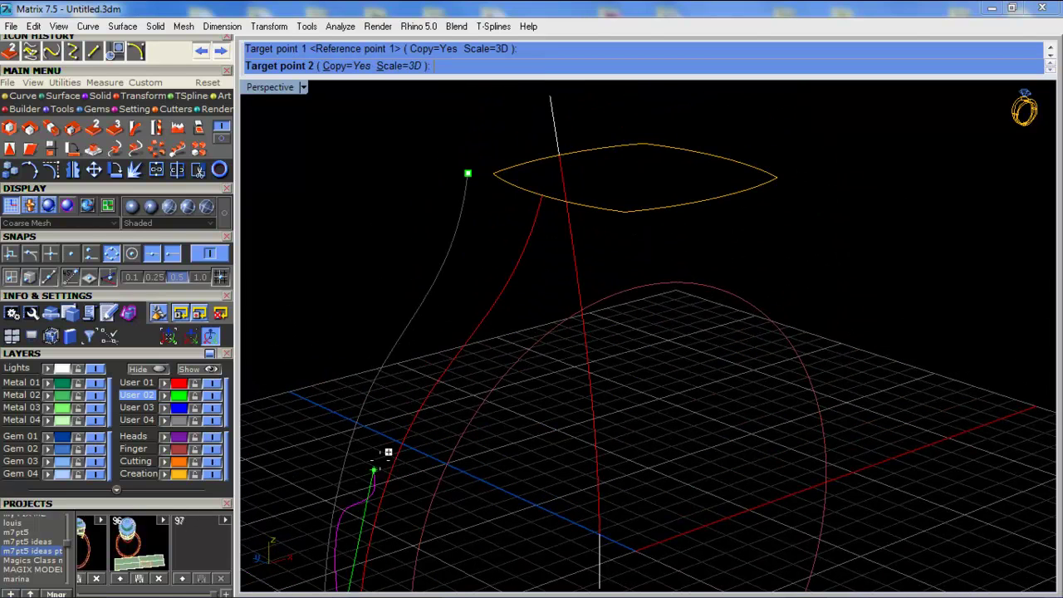
{"action": "left_click", "coordinate": [493, 175]}
{"action": "right_click_drag", "start_coordinate": [493, 174], "coordinate": [486, 214]}
{"action": "right_click", "coordinate": [407, 180]}
Assign the oriented curve copy to the User 02 layer and deselect it
{"action": "left_click", "coordinate": [465, 195]}
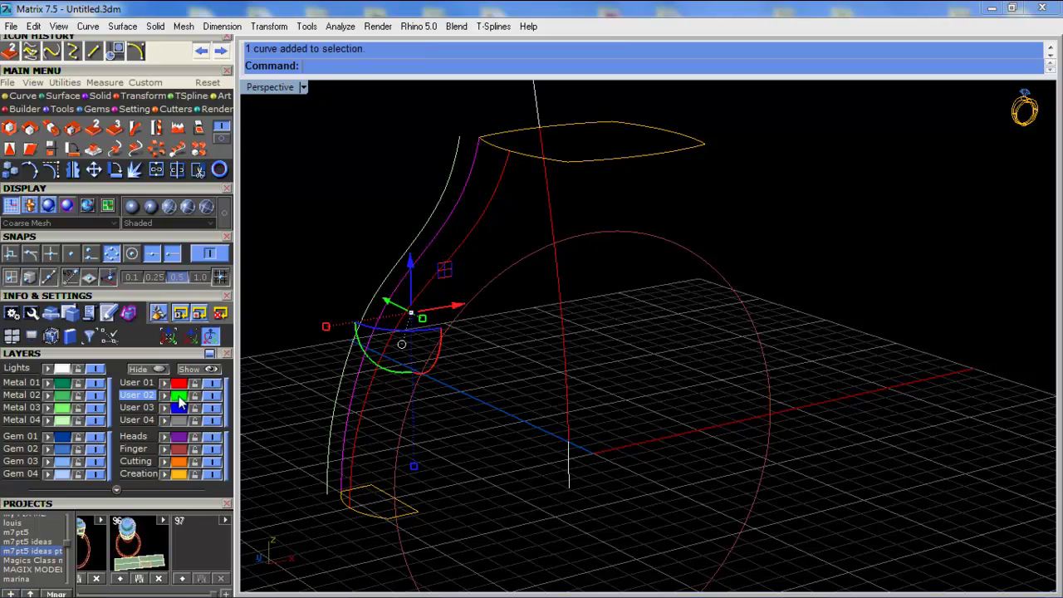
{"action": "left_click", "coordinate": [347, 230]}
{"action": "right_click_drag", "start_coordinate": [375, 302], "coordinate": [485, 353]}
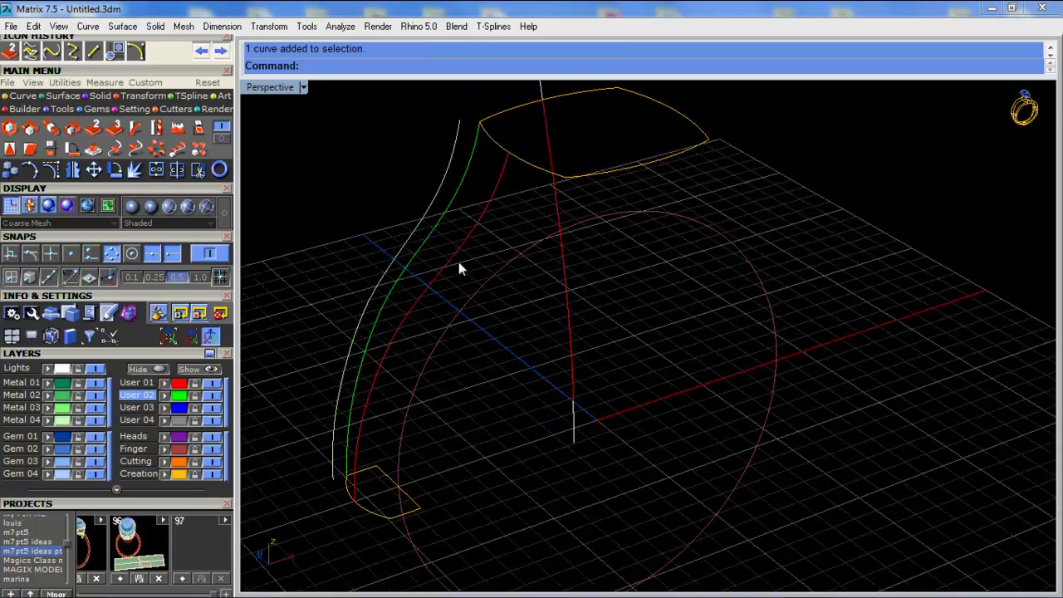
Hide the Metal 04 layer and mirror the green side curve from the world origin to the opposite side of the shank
{"action": "left_click", "coordinate": [470, 161]}
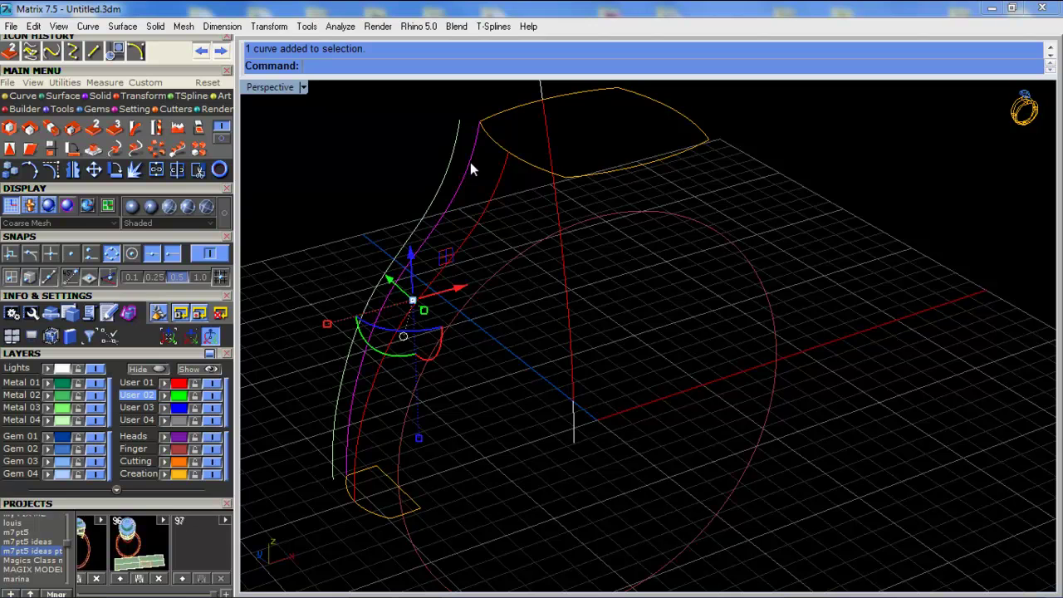
{"action": "left_click", "coordinate": [409, 157]}
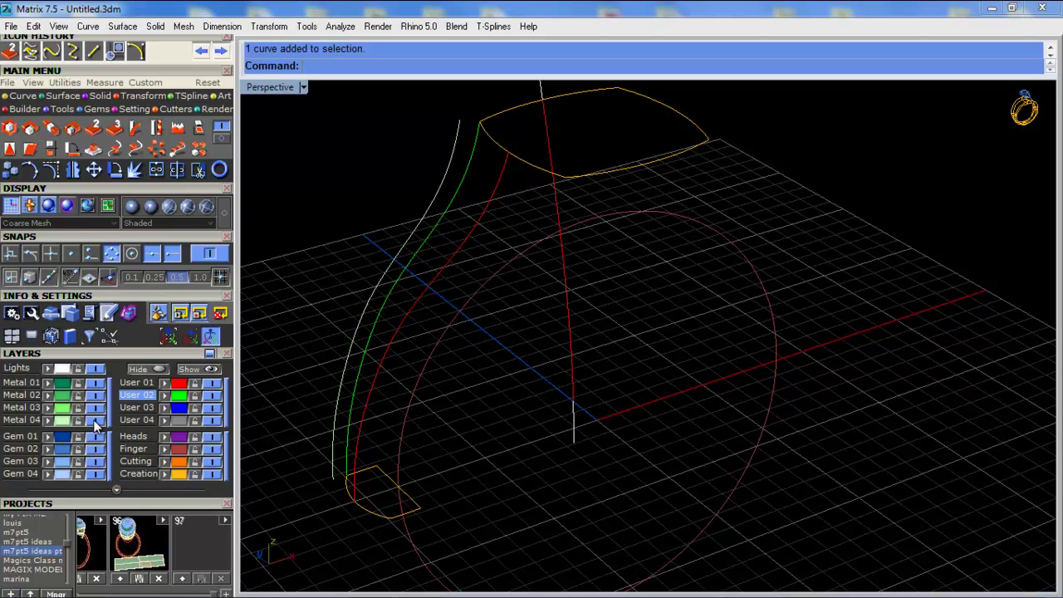
{"action": "right_click_drag", "start_coordinate": [519, 378], "coordinate": [431, 275]}
{"action": "left_click", "coordinate": [427, 271]}
{"action": "scroll", "coordinate": [519, 226], "scroll_direction": "down", "scroll_amount": 2}
{"action": "left_click", "coordinate": [75, 174]}
{"action": "type", "text": "0"}
{"action": "key", "text": "Return"}
{"action": "left_click", "coordinate": [640, 262]}
{"action": "right_click_drag", "start_coordinate": [634, 293], "coordinate": [473, 175]}
{"action": "left_click", "coordinate": [468, 176]}
{"action": "left_click", "coordinate": [451, 180]}
Explode the shank profile and the cushion outline into separate segments
{"action": "scroll", "coordinate": [411, 413], "scroll_direction": "down", "scroll_amount": 5}
{"action": "scroll", "coordinate": [411, 414], "scroll_direction": "up", "scroll_amount": 5}
{"action": "left_click", "coordinate": [449, 345]}
{"action": "right_click_drag", "start_coordinate": [500, 96], "coordinate": [496, 224], "text": "shift"}
{"action": "left_click", "coordinate": [533, 169], "text": "shift"}
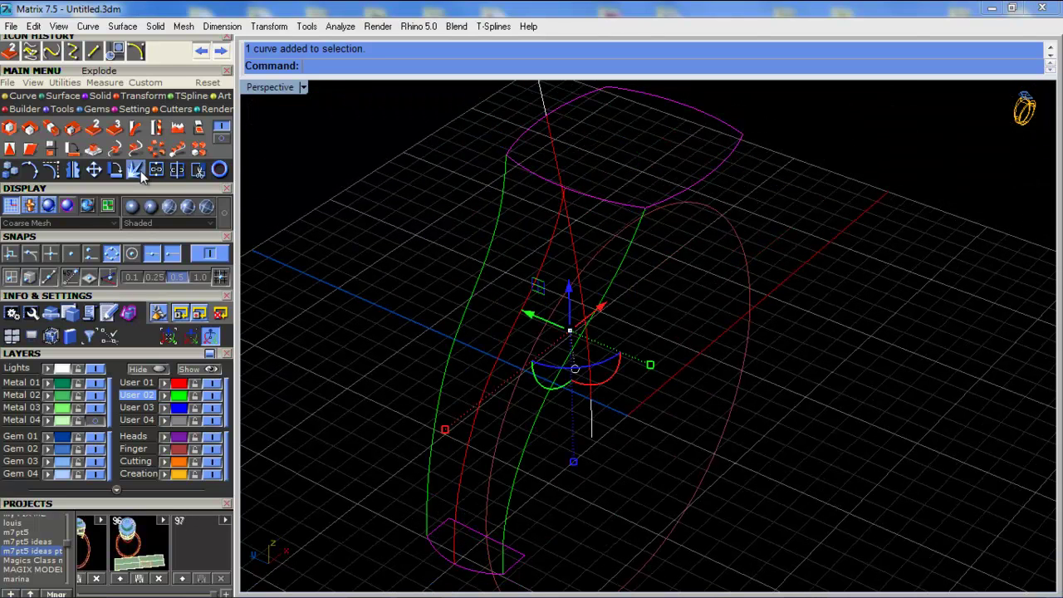
{"action": "left_click", "coordinate": [137, 171]}
{"action": "left_click", "coordinate": [539, 182]}
{"action": "right_click_drag", "start_coordinate": [481, 186], "coordinate": [573, 299]}
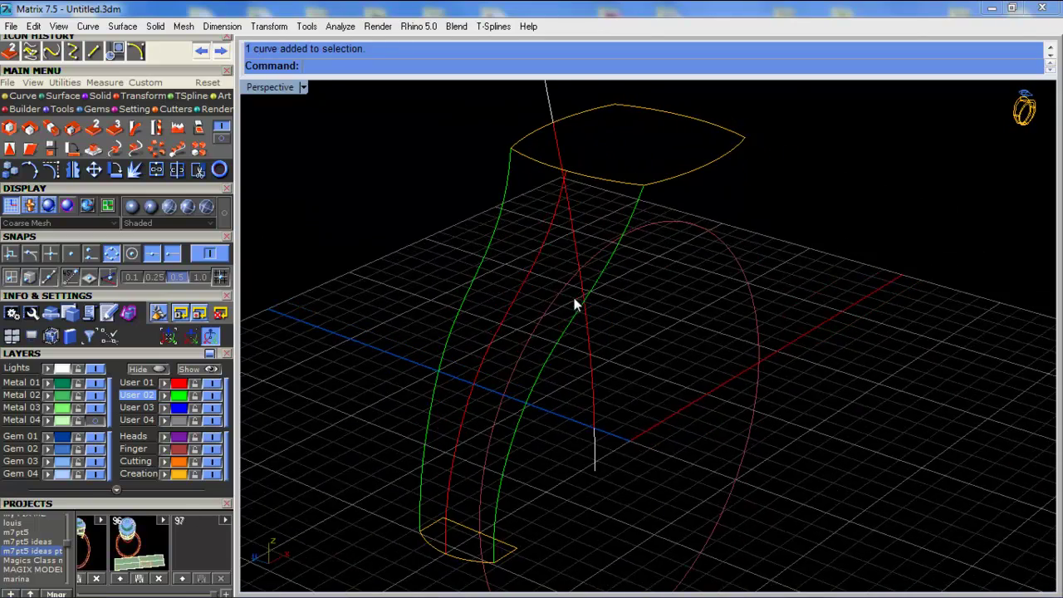
With Metal 01 current, run Curve Network on the three side curves and the adjoining cushion outline and shank profile segments
{"action": "left_click", "coordinate": [18, 383]}
{"action": "right_click_drag", "start_coordinate": [526, 218], "coordinate": [459, 173], "text": "shift"}
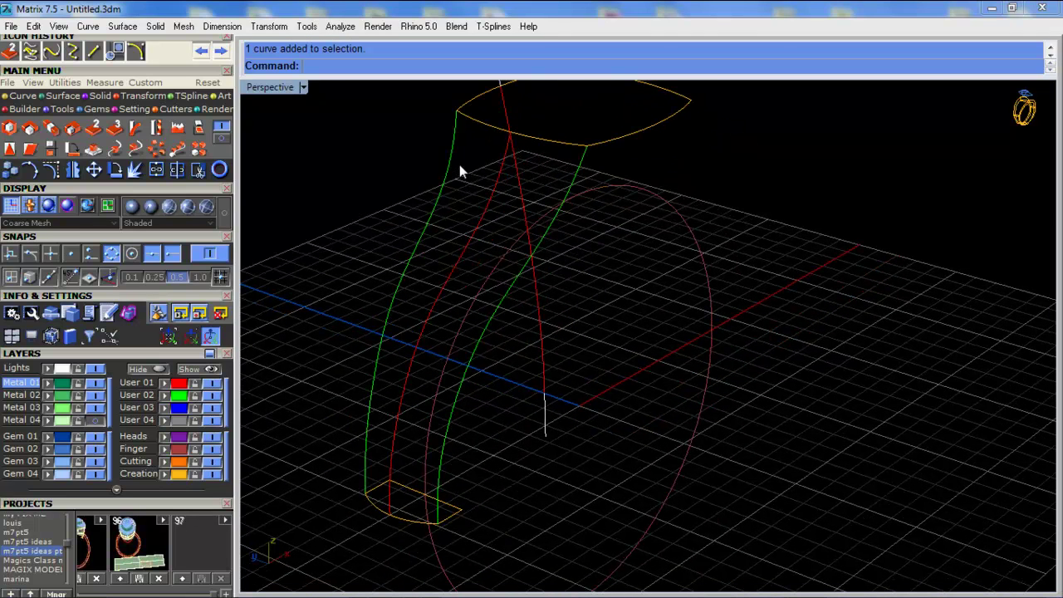
{"action": "left_click", "coordinate": [454, 150]}
{"action": "left_click", "coordinate": [572, 175], "text": "shift"}
{"action": "left_click", "coordinate": [466, 118], "text": "shift"}
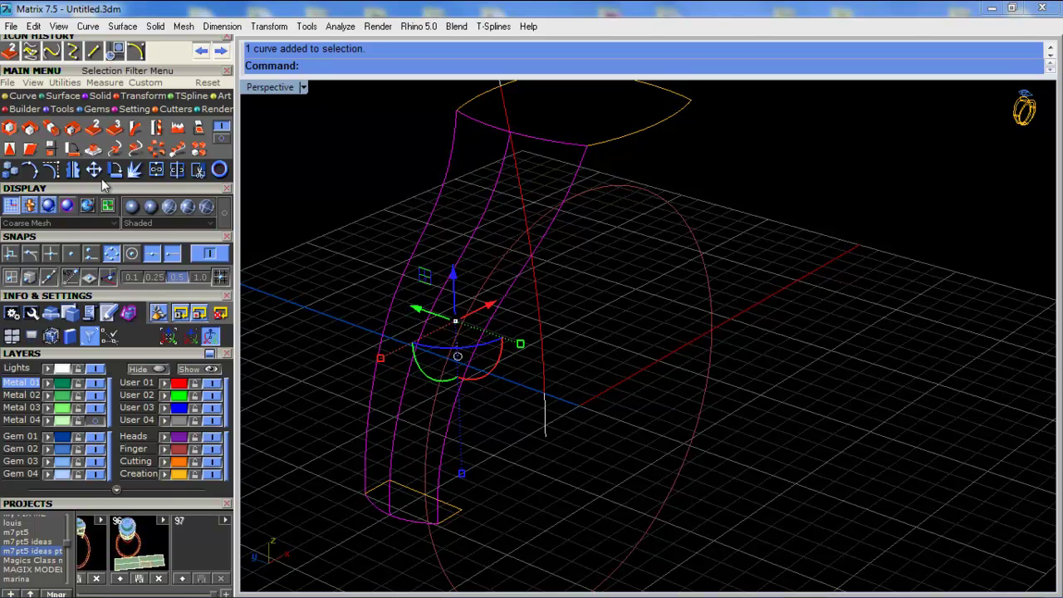
{"action": "left_click", "coordinate": [64, 97]}
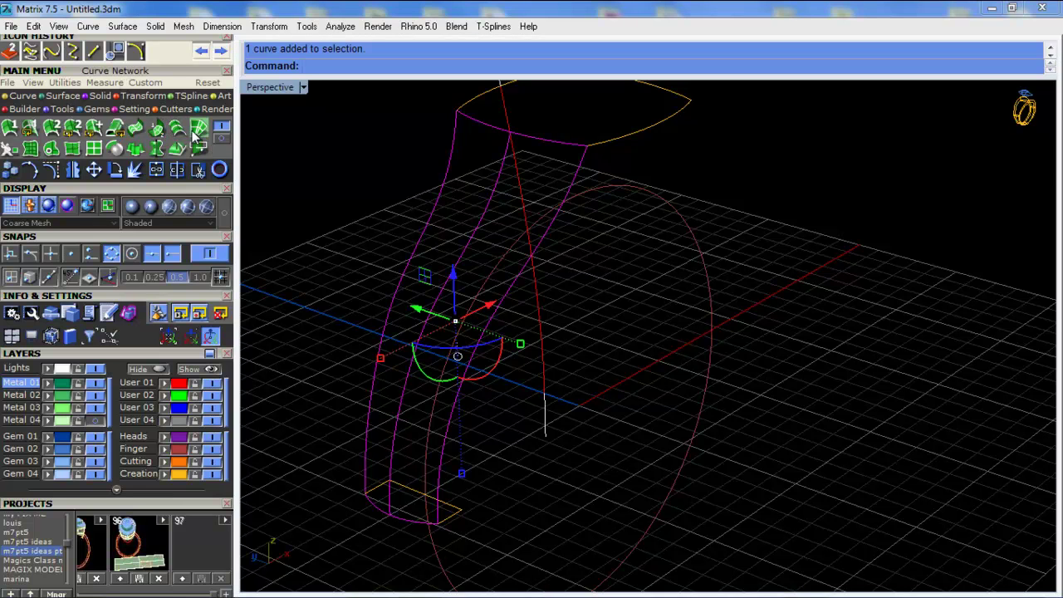
{"action": "left_click", "coordinate": [196, 130]}
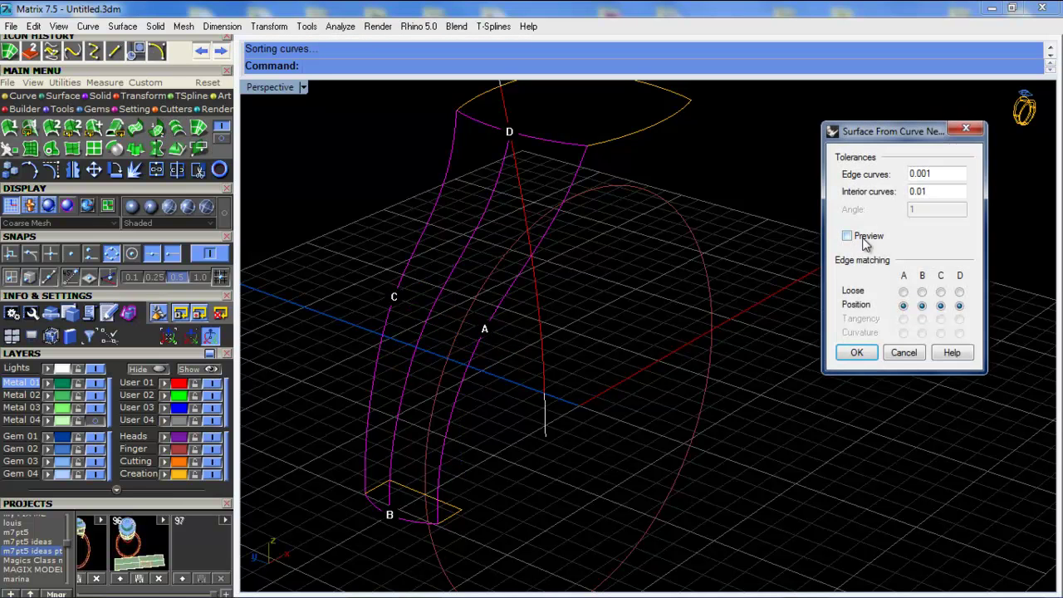
Preview the network surface, inspect it from several angles and create it
{"action": "left_click", "coordinate": [848, 237]}
{"action": "right_click_drag", "start_coordinate": [681, 280], "coordinate": [610, 256]}
{"action": "left_click", "coordinate": [303, 87]}
{"action": "left_click", "coordinate": [387, 88]}
{"action": "mouse_move", "coordinate": [498, 348]}
{"action": "right_mouse_down"}
{"action": "mouse_move", "coordinate": [585, 387]}
{"action": "mouse_move", "coordinate": [574, 450]}
{"action": "mouse_move", "coordinate": [607, 275]}
{"action": "mouse_move", "coordinate": [664, 282]}
{"action": "mouse_move", "coordinate": [550, 326]}
{"action": "mouse_move", "coordinate": [534, 322]}
{"action": "right_mouse_up"}
{"action": "left_click", "coordinate": [858, 352]}
{"action": "mouse_move", "coordinate": [685, 183]}
{"action": "right_mouse_down"}
{"action": "mouse_move", "coordinate": [602, 261]}
{"action": "mouse_move", "coordinate": [572, 340]}
{"action": "mouse_move", "coordinate": [600, 290]}
{"action": "mouse_move", "coordinate": [623, 275]}
{"action": "mouse_move", "coordinate": [617, 286]}
{"action": "right_mouse_up"}
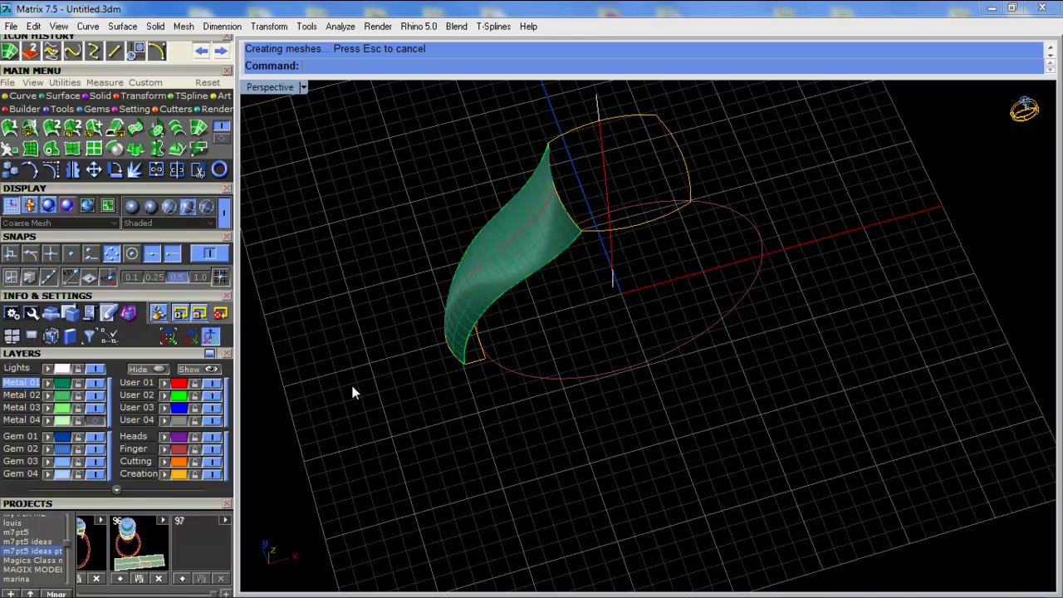
With the Metal 04 layer temporarily shown, save all the geometry to project slot 97
{"action": "left_click", "coordinate": [96, 421]}
{"action": "right_click_drag", "start_coordinate": [477, 428], "coordinate": [487, 413]}
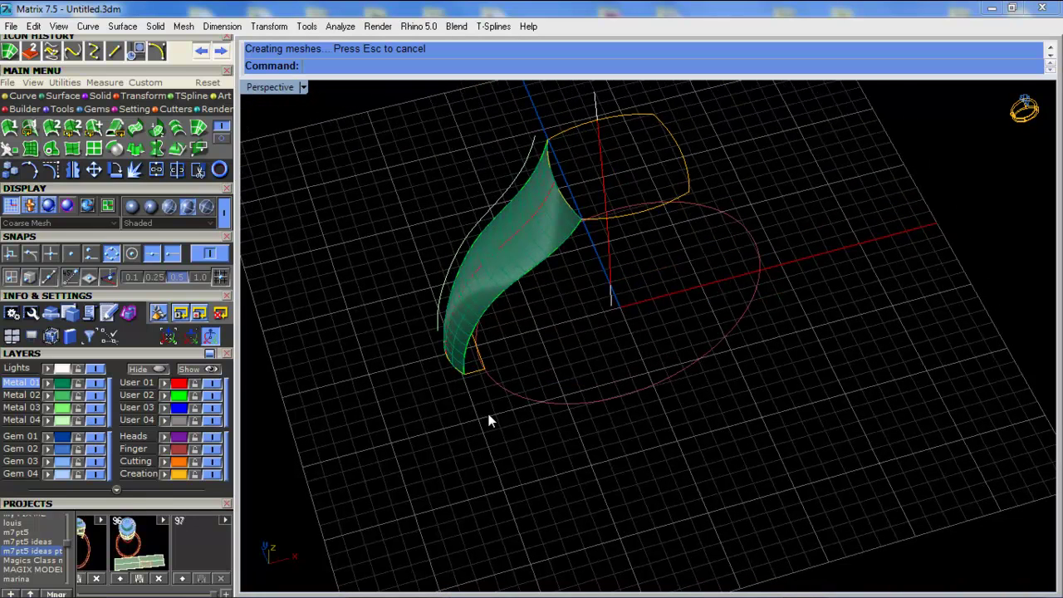
{"action": "key", "text": "ctrl+a"}
{"action": "left_click", "coordinate": [179, 574]}
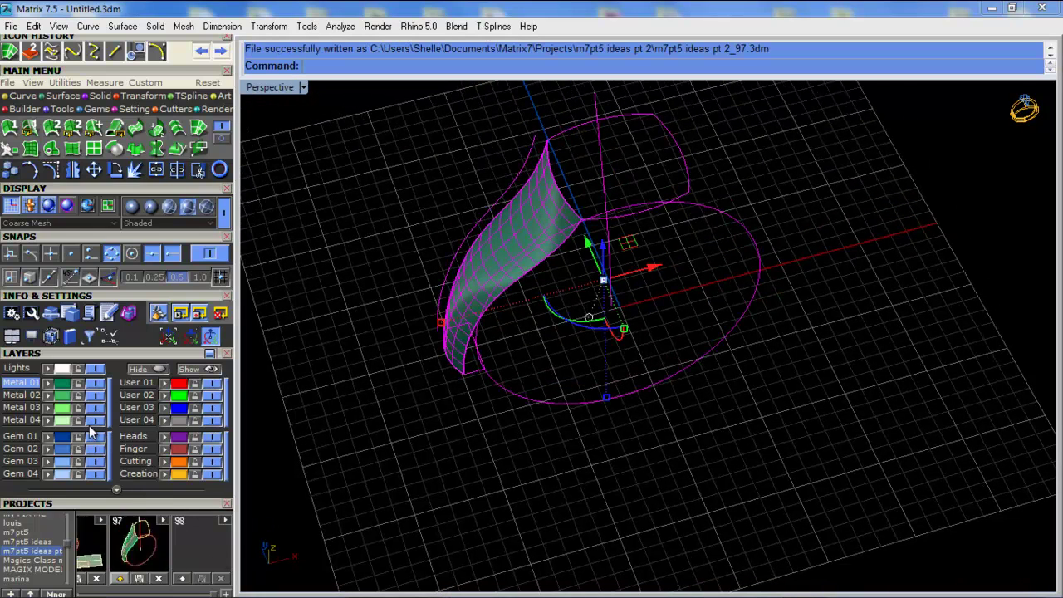
{"action": "left_click", "coordinate": [438, 499]}
{"action": "right_click_drag", "start_coordinate": [438, 499], "coordinate": [578, 215]}
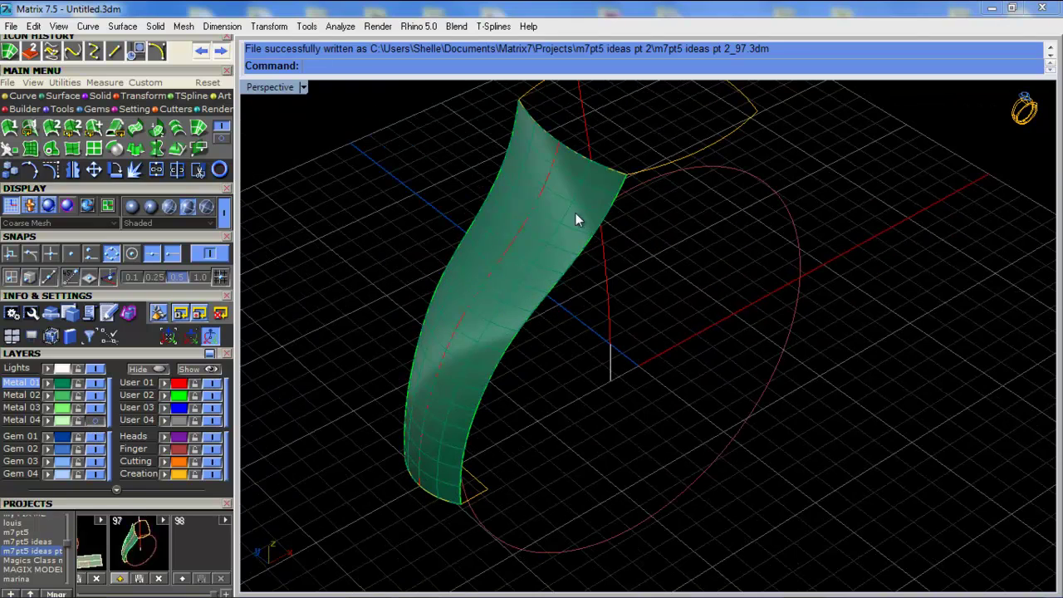
Mirror the network surface through the origin 0,0,0 to the opposite side of the ring
{"action": "left_click", "coordinate": [540, 218]}
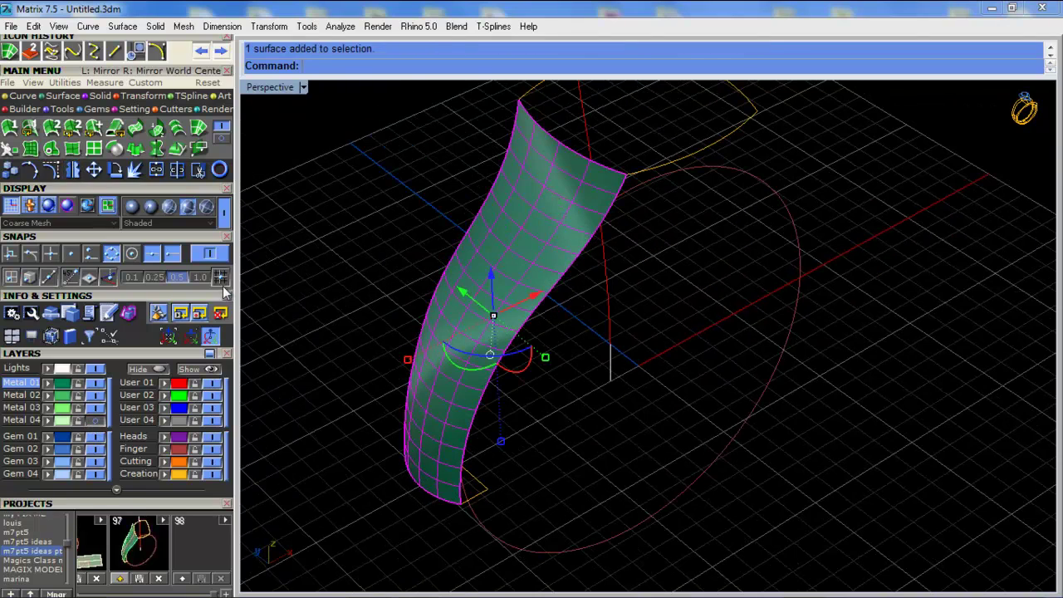
{"action": "left_click", "coordinate": [78, 174]}
{"action": "right_click_drag", "start_coordinate": [531, 286], "coordinate": [427, 351]}
{"action": "type", "text": "0,0,0"}
{"action": "key", "text": "Return"}
{"action": "left_click", "coordinate": [686, 239]}
{"action": "right_click_drag", "start_coordinate": [666, 318], "coordinate": [586, 361]}
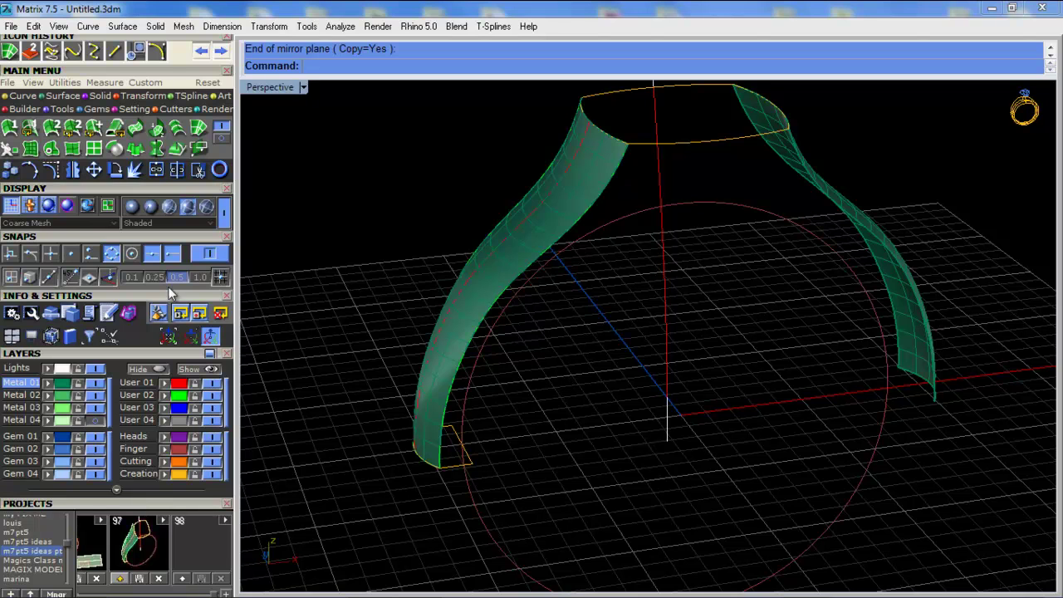
On the Creation layer, draw a line joining the lower front corners of the two side surfaces
{"action": "left_click", "coordinate": [138, 474]}
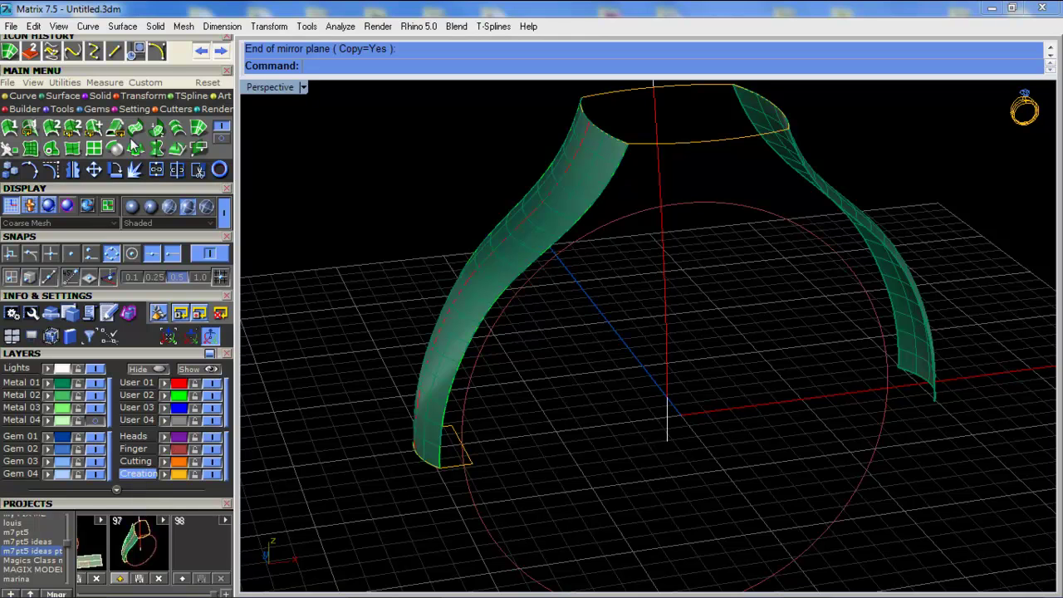
{"action": "left_click", "coordinate": [114, 51]}
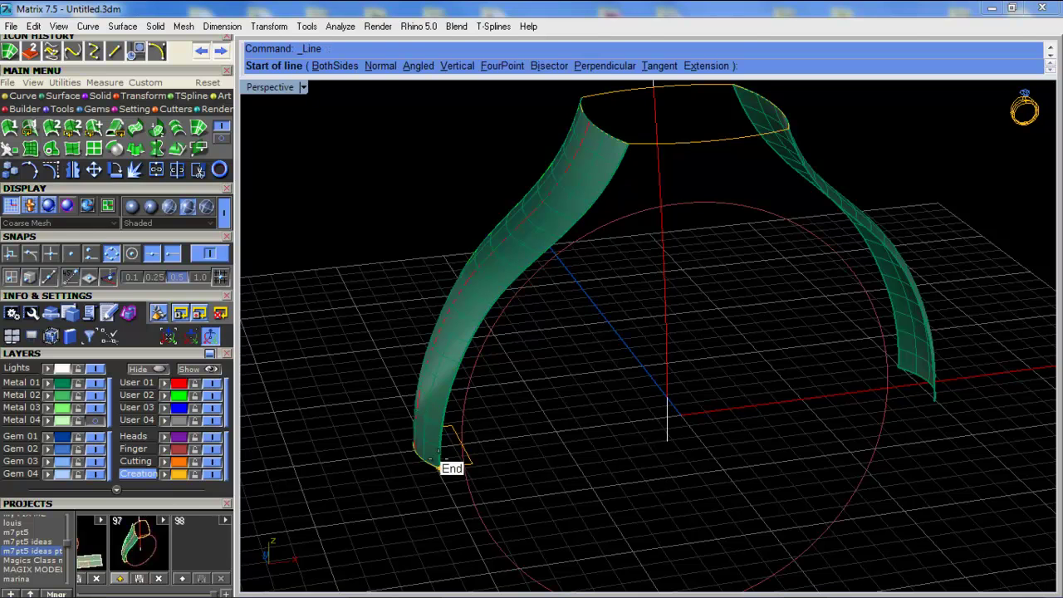
{"action": "left_click", "coordinate": [440, 467]}
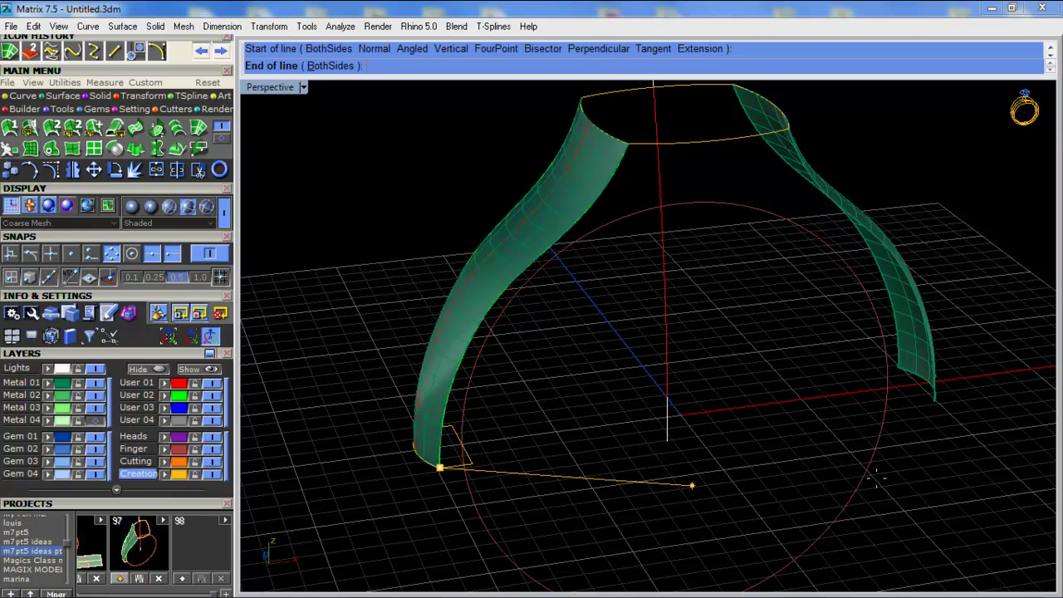
{"action": "left_click", "coordinate": [929, 407]}
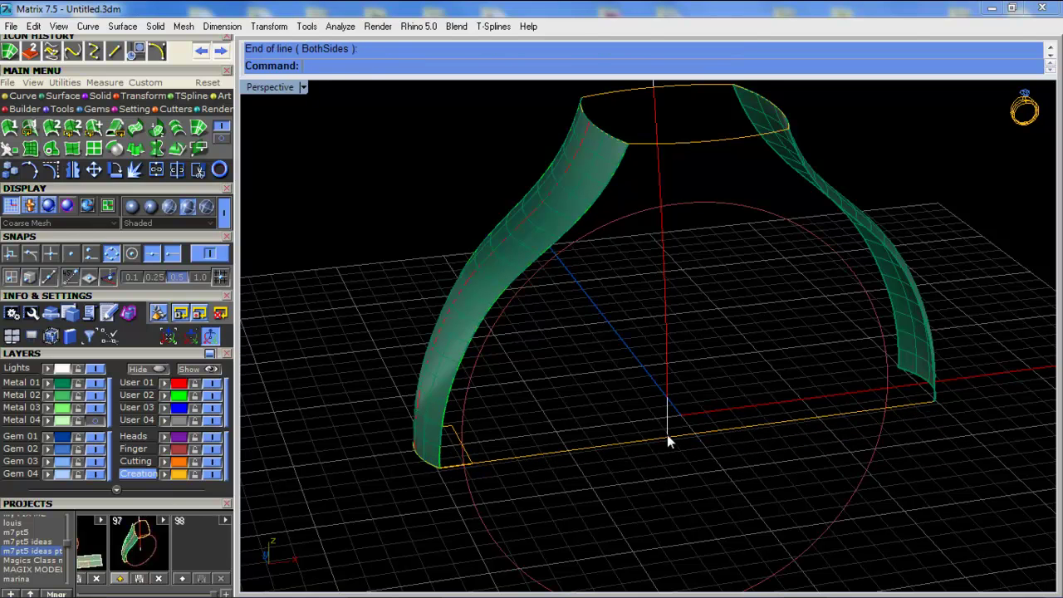
With Metal 01 current, run Sweep 2 along the side surfaces' facing front edges, using the front cushion segment and the lower line as cross sections
{"action": "right_click_drag", "start_coordinate": [627, 221], "coordinate": [562, 224], "text": "shift"}
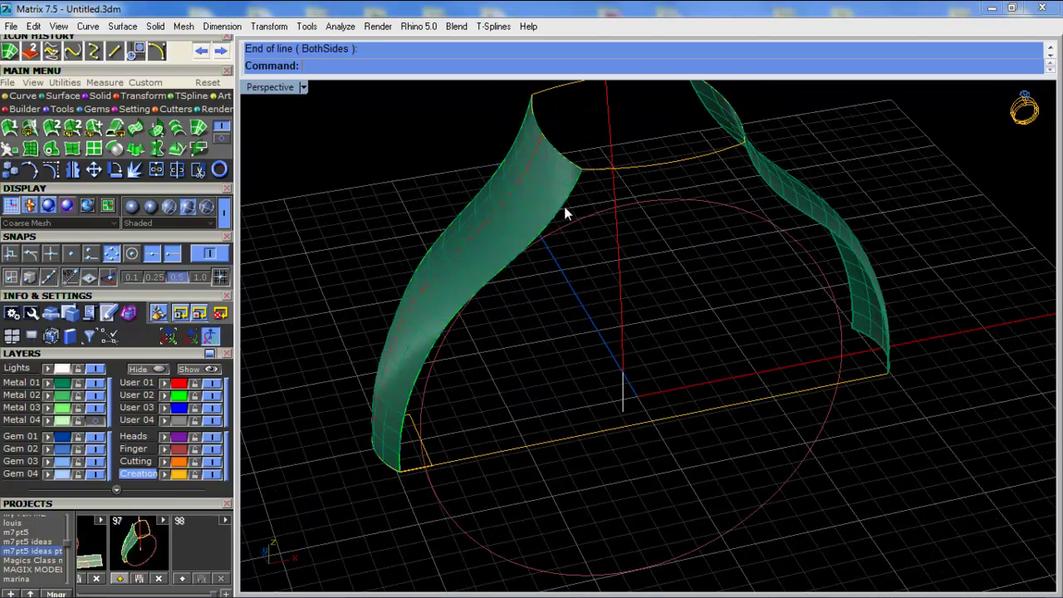
{"action": "left_click", "coordinate": [52, 126]}
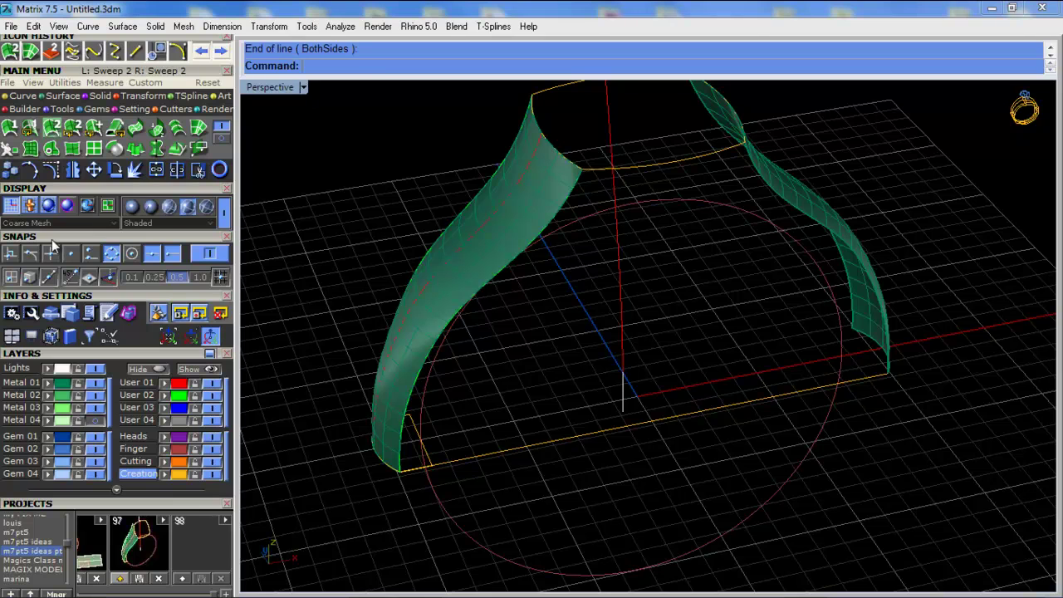
{"action": "left_click", "coordinate": [24, 381]}
{"action": "left_click", "coordinate": [572, 199]}
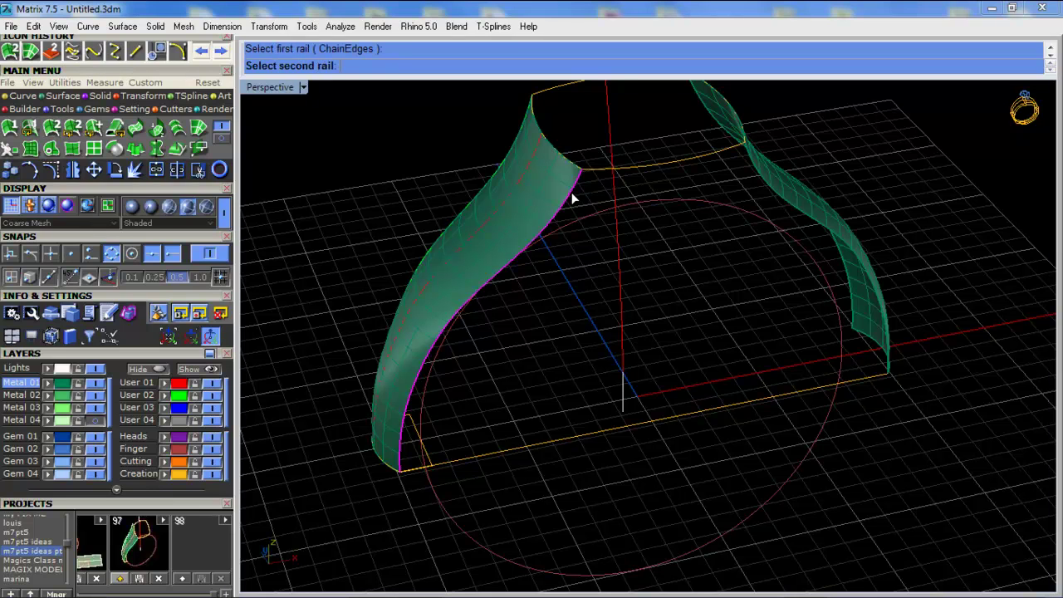
{"action": "left_click", "coordinate": [764, 186]}
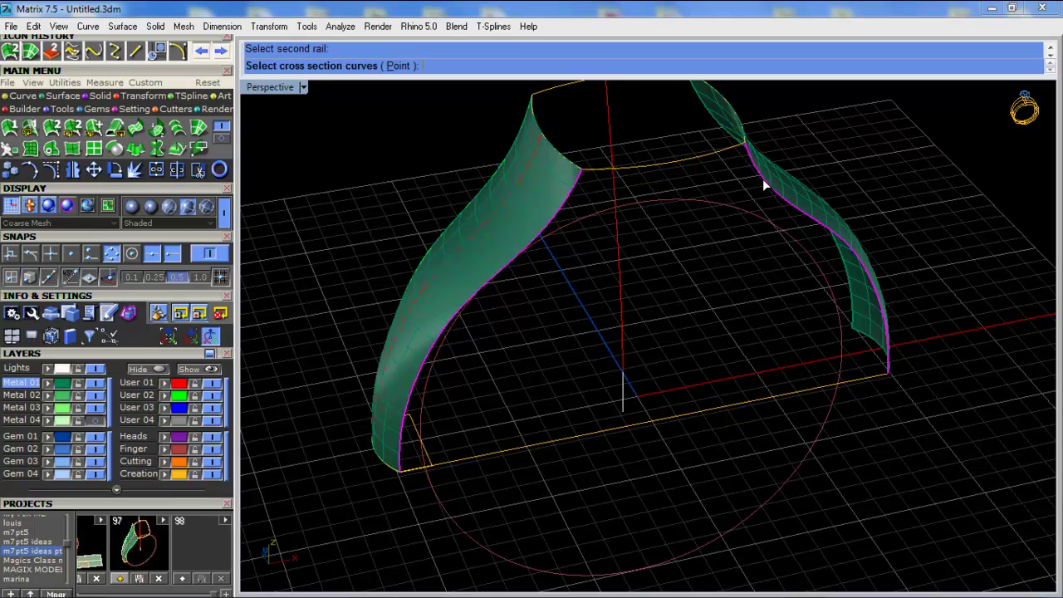
{"action": "left_click", "coordinate": [597, 171]}
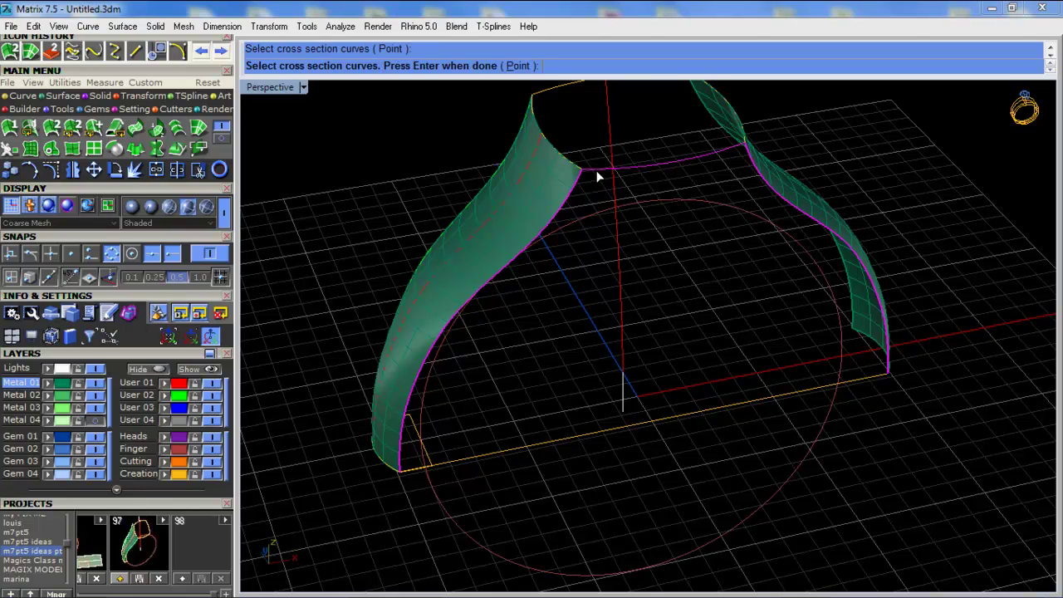
{"action": "left_click", "coordinate": [463, 462]}
{"action": "right_click_drag", "start_coordinate": [462, 484], "coordinate": [850, 244]}
{"action": "key", "text": "Return"}
Enable Maintain height for the sweep, preview it and create the front surface
{"action": "left_click", "coordinate": [827, 233]}
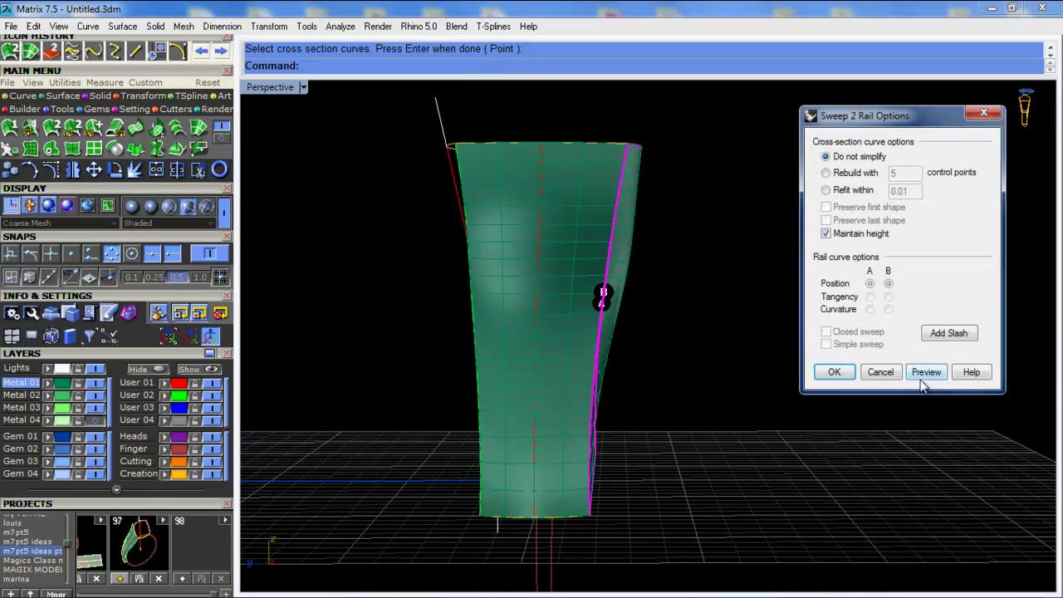
{"action": "left_click", "coordinate": [924, 373]}
{"action": "right_click_drag", "start_coordinate": [793, 365], "coordinate": [581, 255]}
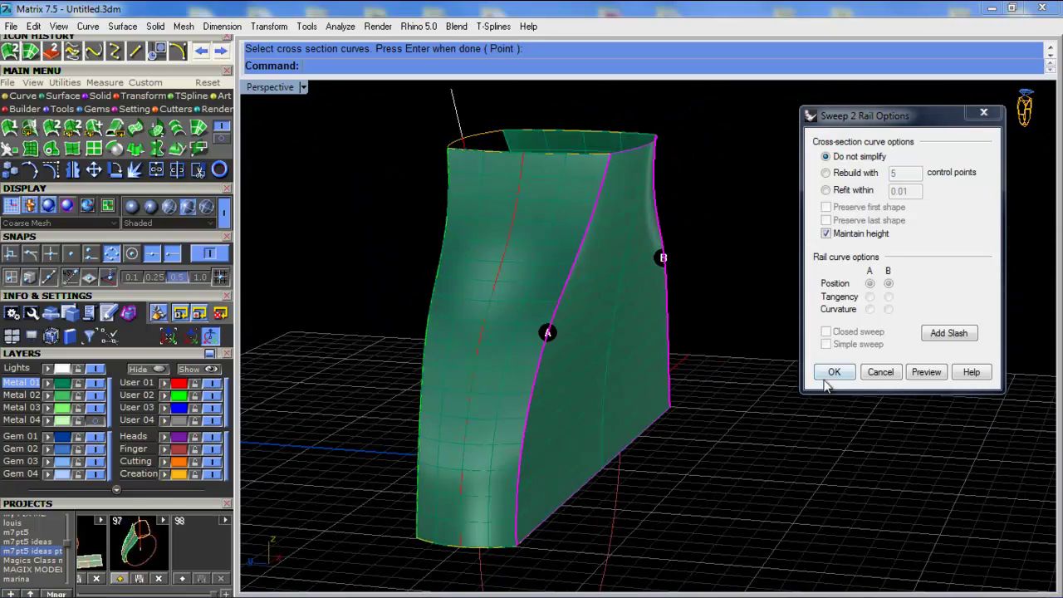
{"action": "left_click", "coordinate": [834, 373]}
Mirror the swept front surface across the ring's centre to make the matching back surface
{"action": "right_click_drag", "start_coordinate": [756, 240], "coordinate": [587, 335]}
{"action": "left_click", "coordinate": [587, 336]}
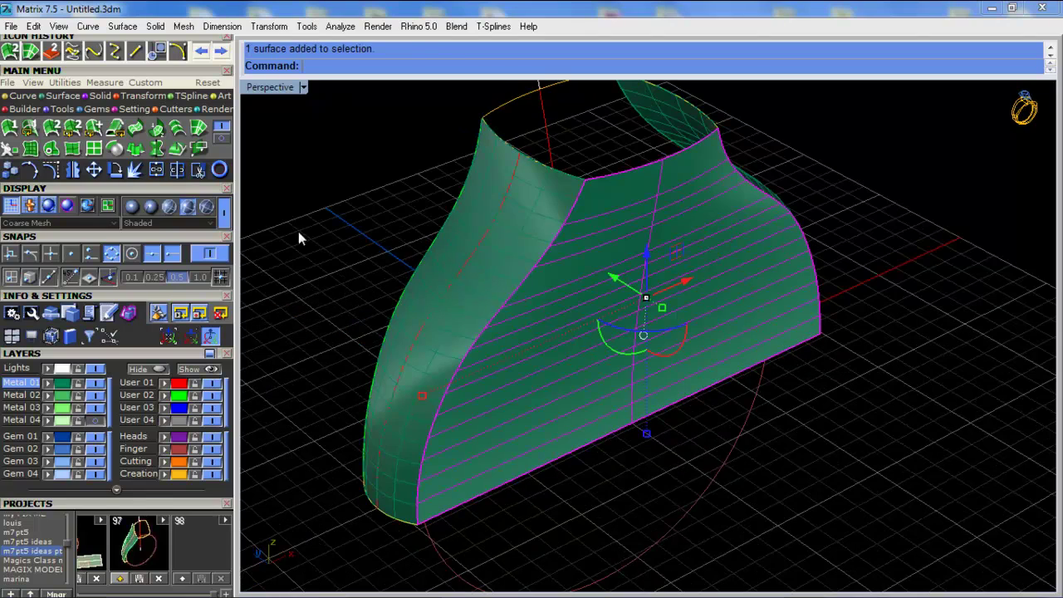
{"action": "left_click", "coordinate": [73, 172]}
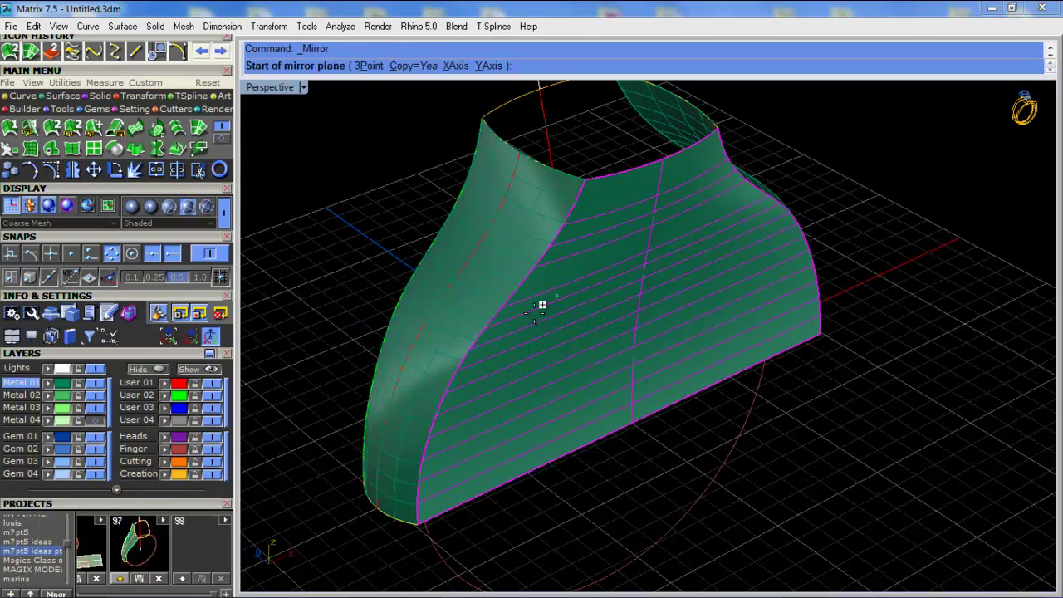
{"action": "scroll", "coordinate": [562, 290], "scroll_direction": "down", "scroll_amount": 3}
{"action": "right_click_drag", "start_coordinate": [562, 289], "coordinate": [495, 306]}
{"action": "left_click", "coordinate": [393, 332]}
{"action": "left_click", "coordinate": [386, 297]}
{"action": "right_click_drag", "start_coordinate": [646, 334], "coordinate": [574, 305]}
{"action": "scroll", "coordinate": [594, 249], "scroll_direction": "up", "scroll_amount": 4}
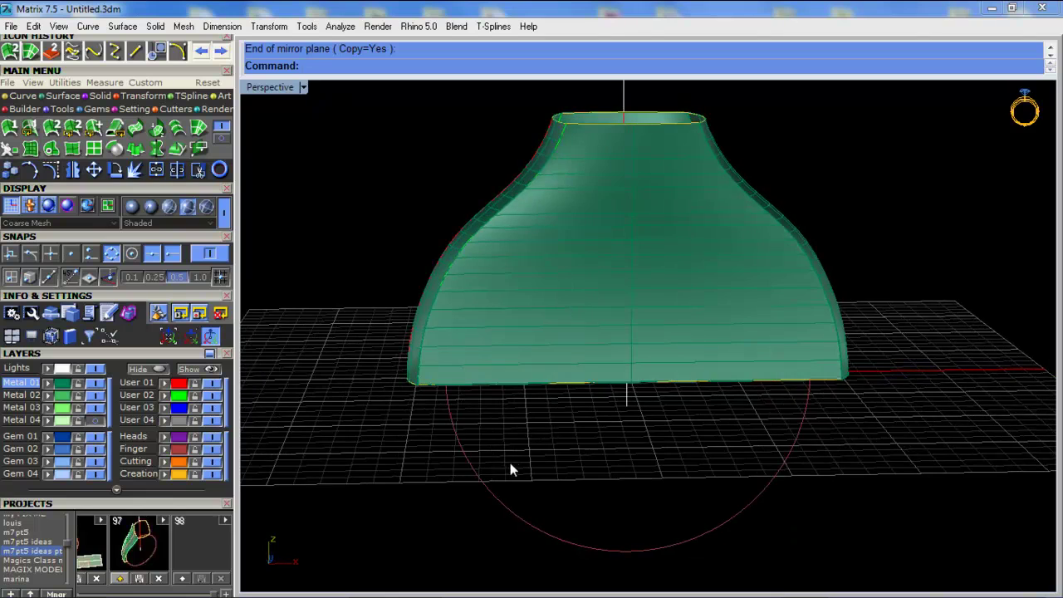
{"action": "right_click_drag", "start_coordinate": [543, 449], "coordinate": [583, 452]}
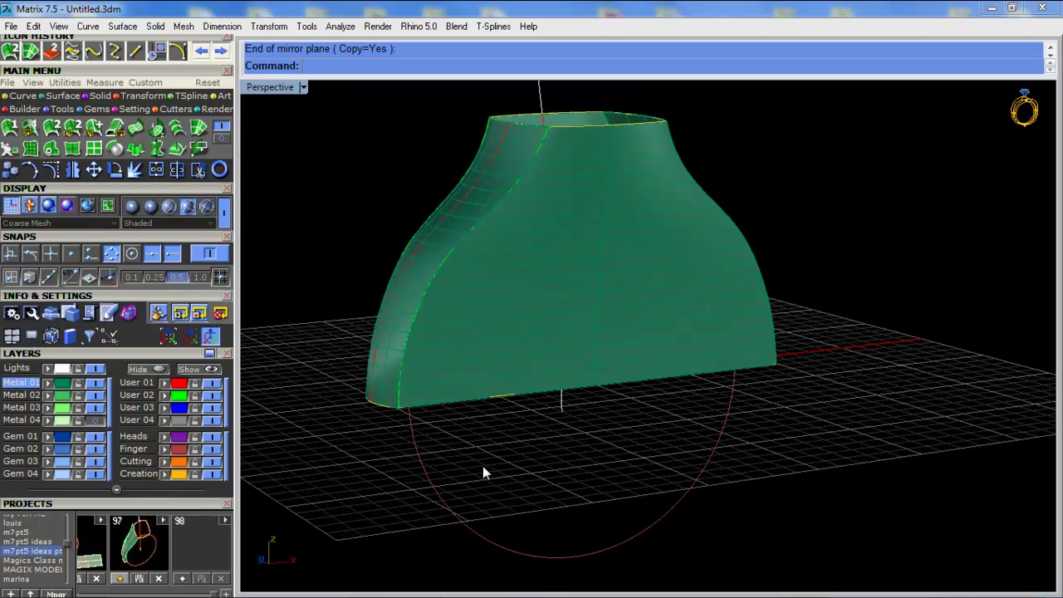
On the Cutting layer, extrude the finger rail circle into a solid cylinder extending through both sides of the ring
{"action": "left_click_drag", "start_coordinate": [448, 473], "coordinate": [395, 485]}
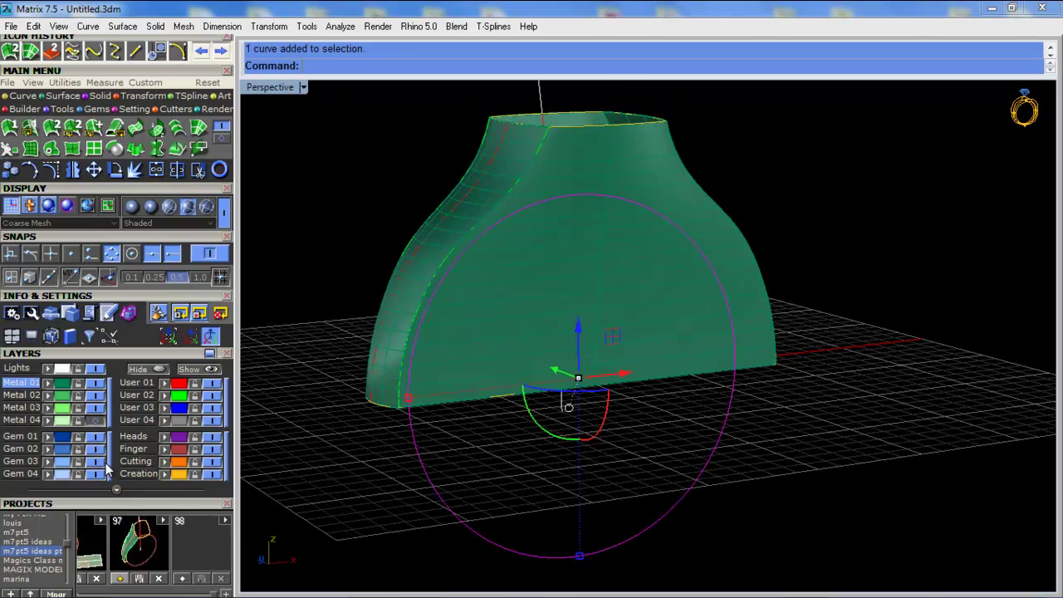
{"action": "left_click", "coordinate": [136, 460]}
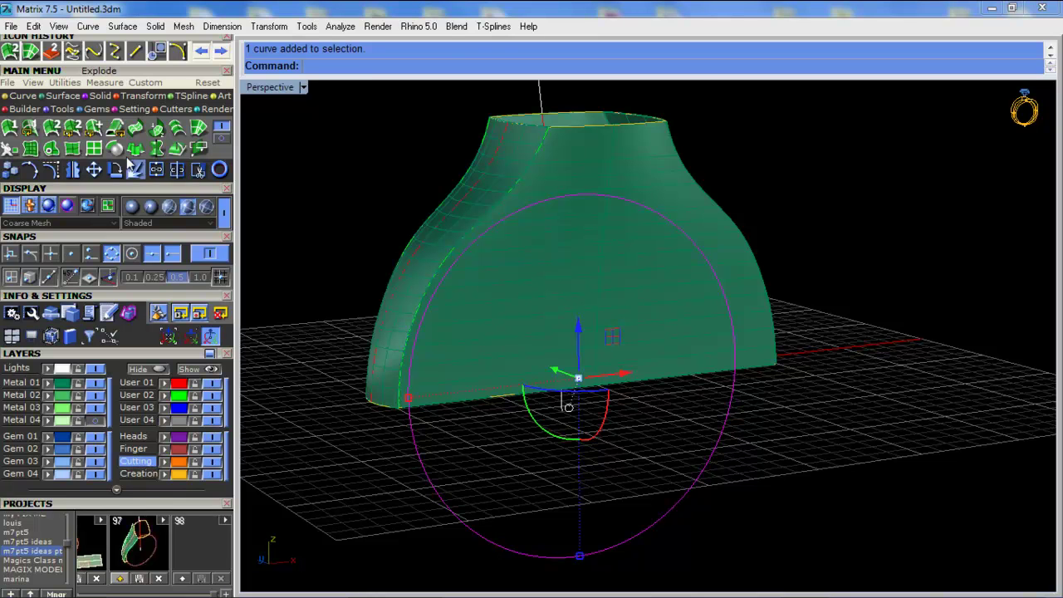
{"action": "left_click", "coordinate": [105, 98]}
{"action": "left_click", "coordinate": [178, 129]}
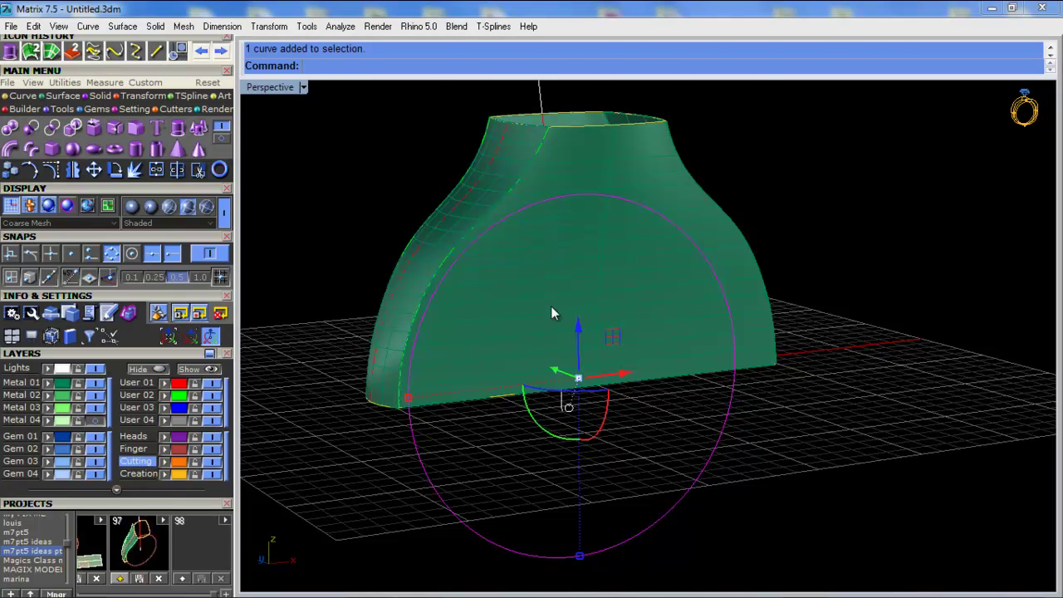
{"action": "right_click_drag", "start_coordinate": [571, 310], "coordinate": [693, 337]}
{"action": "left_click", "coordinate": [740, 334]}
{"action": "right_click_drag", "start_coordinate": [880, 339], "coordinate": [713, 306]}
{"action": "right_click_drag", "start_coordinate": [498, 183], "coordinate": [515, 250]}
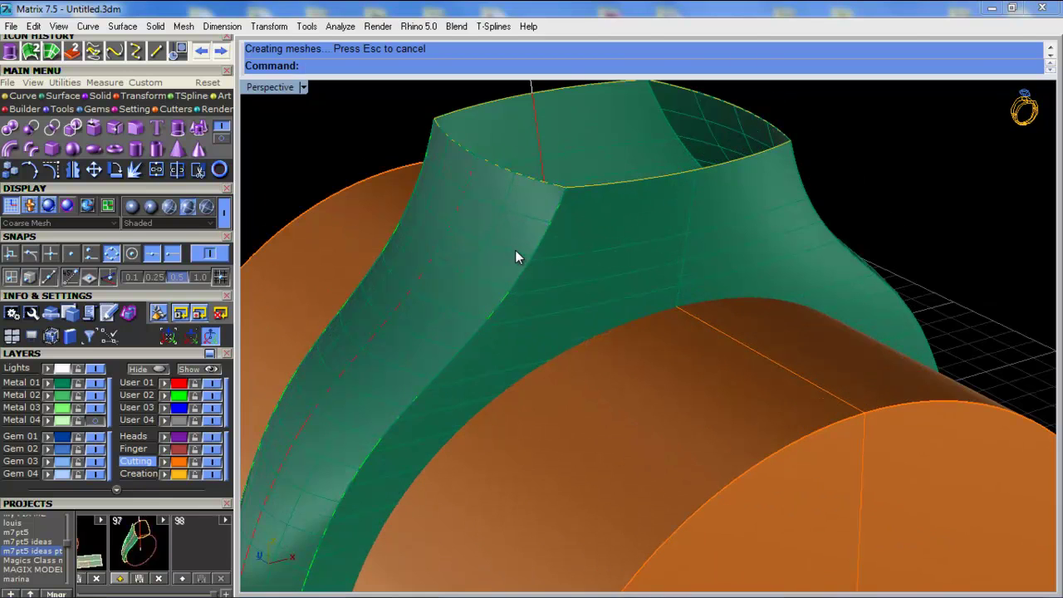
On Metal 01, cap the open ring top with a planar surface built from the four edges around the cushion opening
{"action": "left_click", "coordinate": [11, 383]}
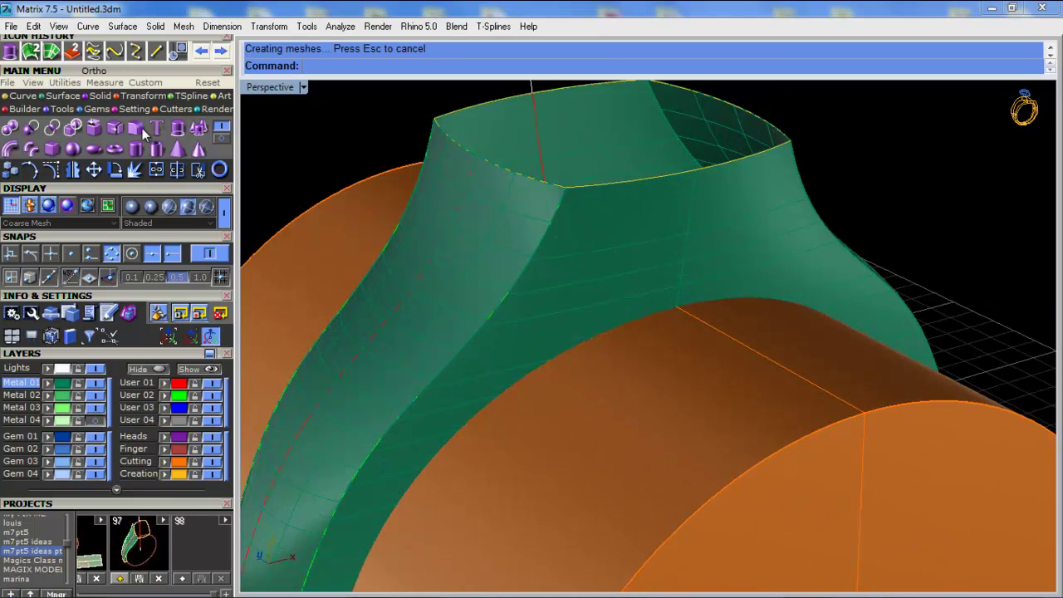
{"action": "left_click", "coordinate": [63, 95]}
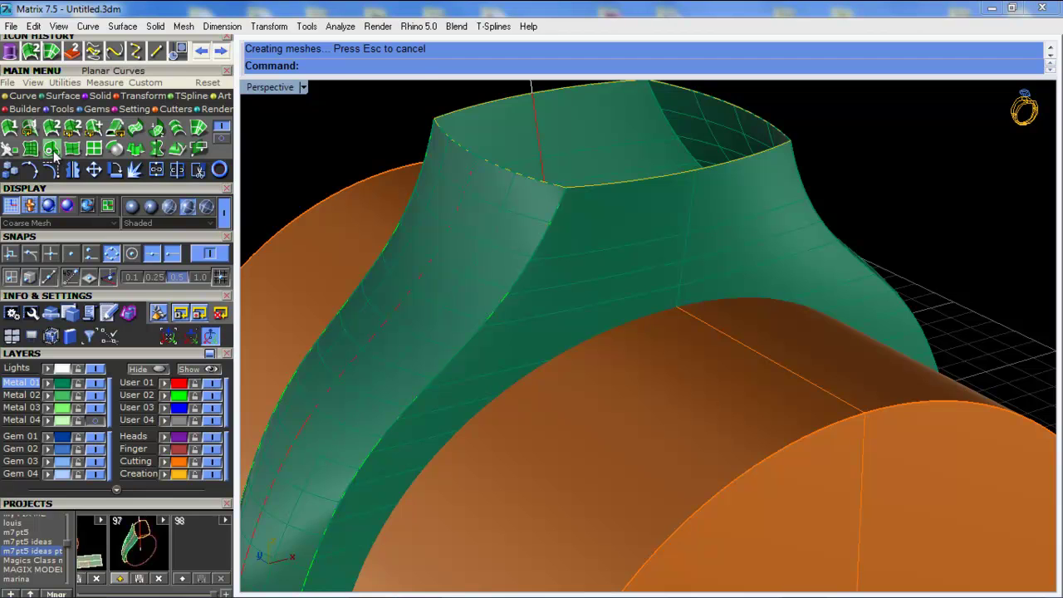
{"action": "left_click", "coordinate": [52, 149]}
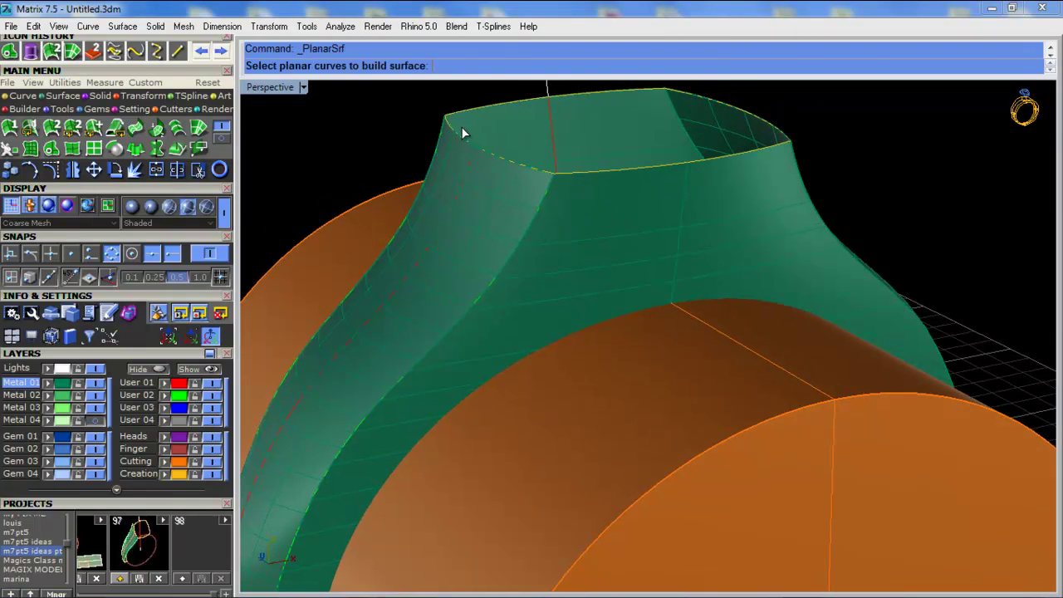
{"action": "left_click", "coordinate": [461, 132]}
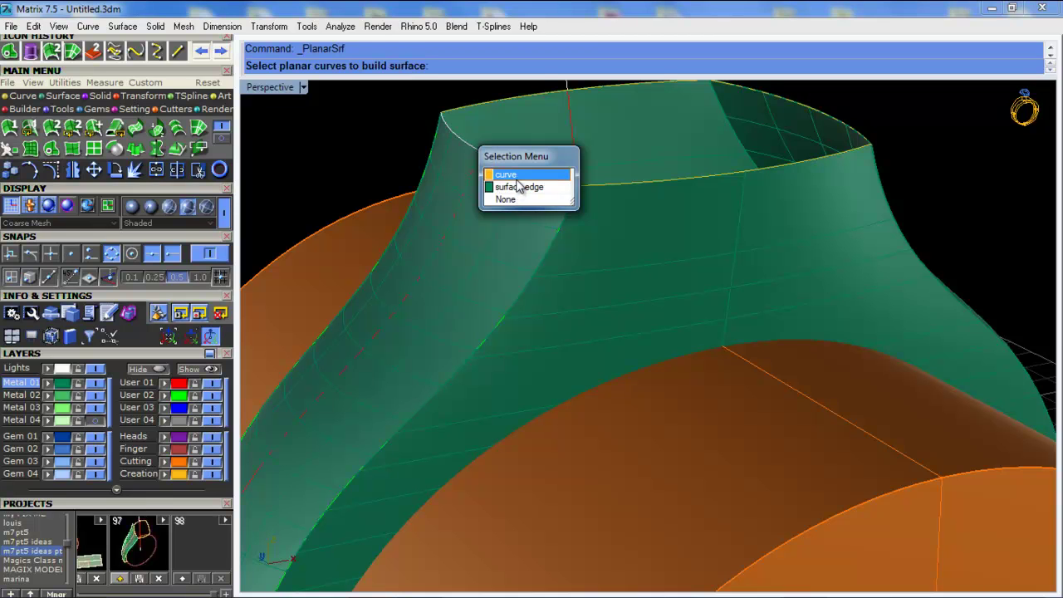
{"action": "left_click", "coordinate": [519, 187]}
{"action": "left_click", "coordinate": [493, 106]}
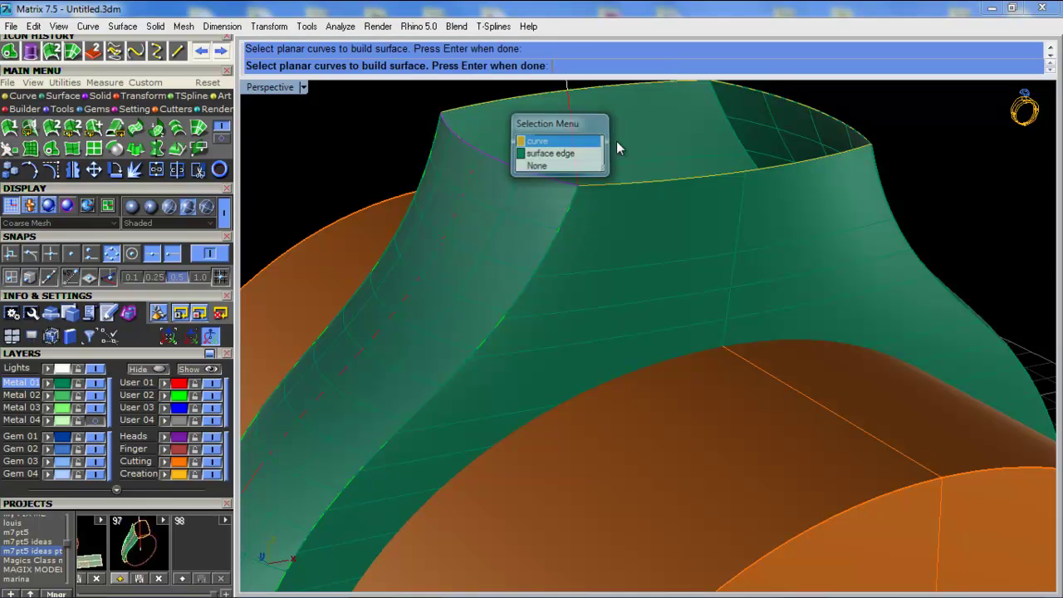
{"action": "left_click", "coordinate": [548, 159]}
{"action": "scroll", "coordinate": [684, 200], "scroll_direction": "down", "scroll_amount": 2}
{"action": "left_click", "coordinate": [664, 198]}
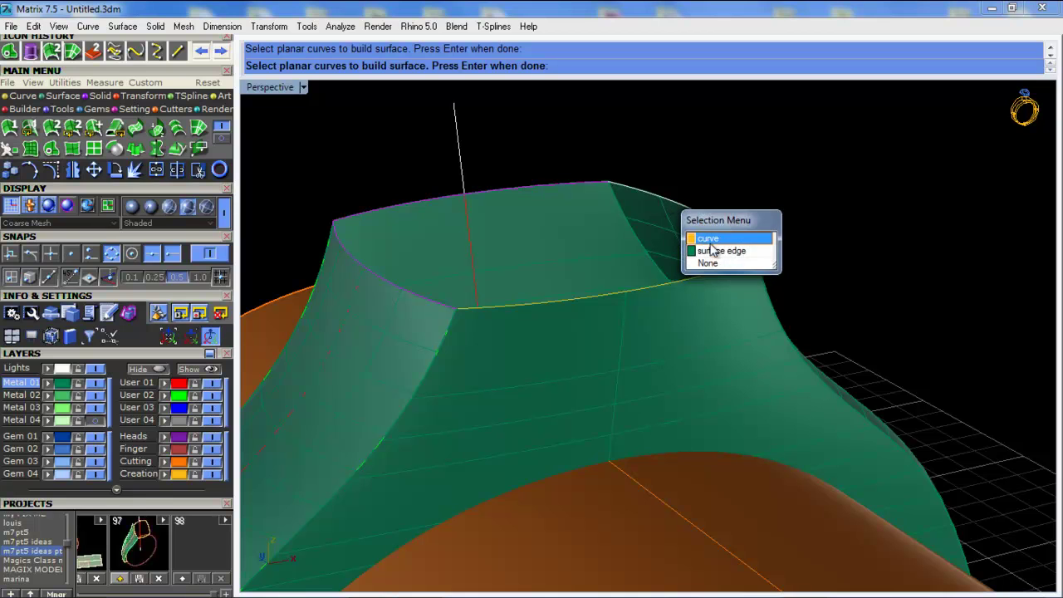
{"action": "left_click", "coordinate": [727, 251]}
{"action": "left_click", "coordinate": [735, 268]}
{"action": "left_click", "coordinate": [792, 310]}
{"action": "key", "text": "Return"}
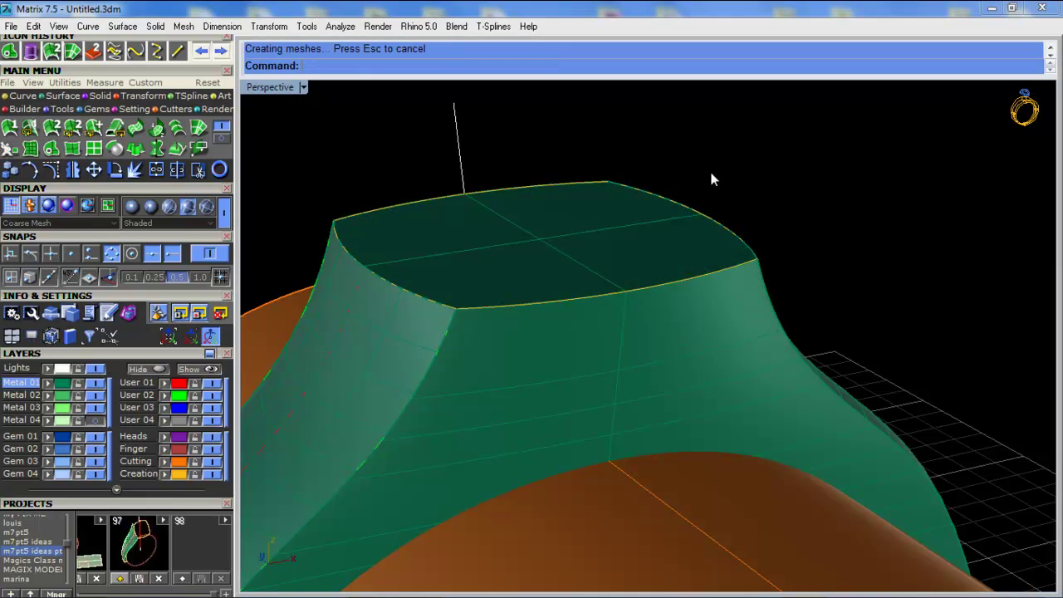
Examine the flat cushion cap and how the side and front surfaces meet it around the ring
{"action": "scroll", "coordinate": [707, 190], "scroll_direction": "down", "scroll_amount": 4}
{"action": "right_click_drag", "start_coordinate": [706, 190], "coordinate": [681, 214]}
{"action": "scroll", "coordinate": [651, 234], "scroll_direction": "up", "scroll_amount": 4}
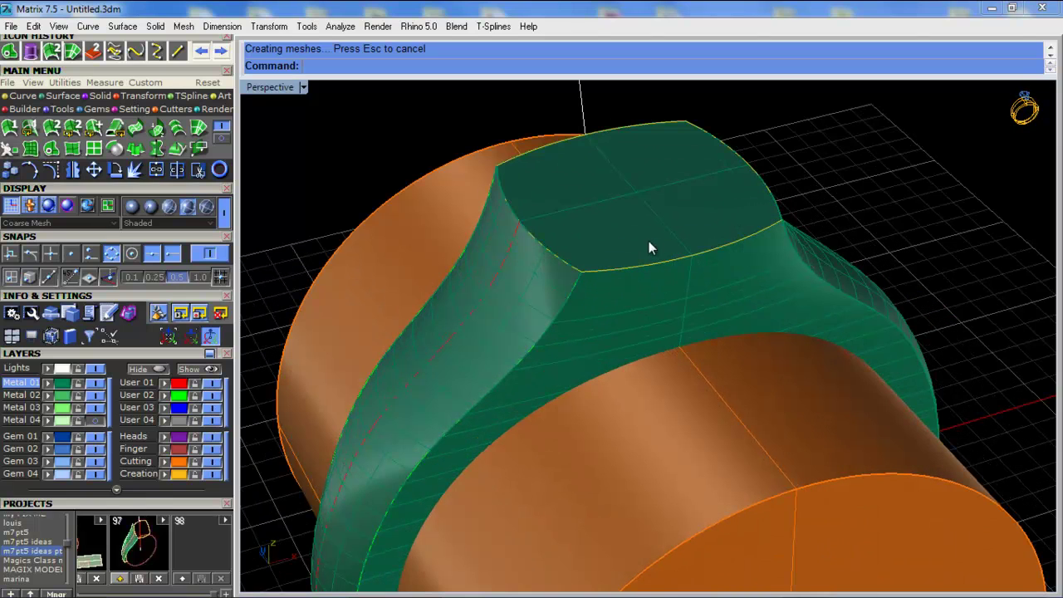
{"action": "right_click_drag", "start_coordinate": [683, 264], "coordinate": [652, 222]}
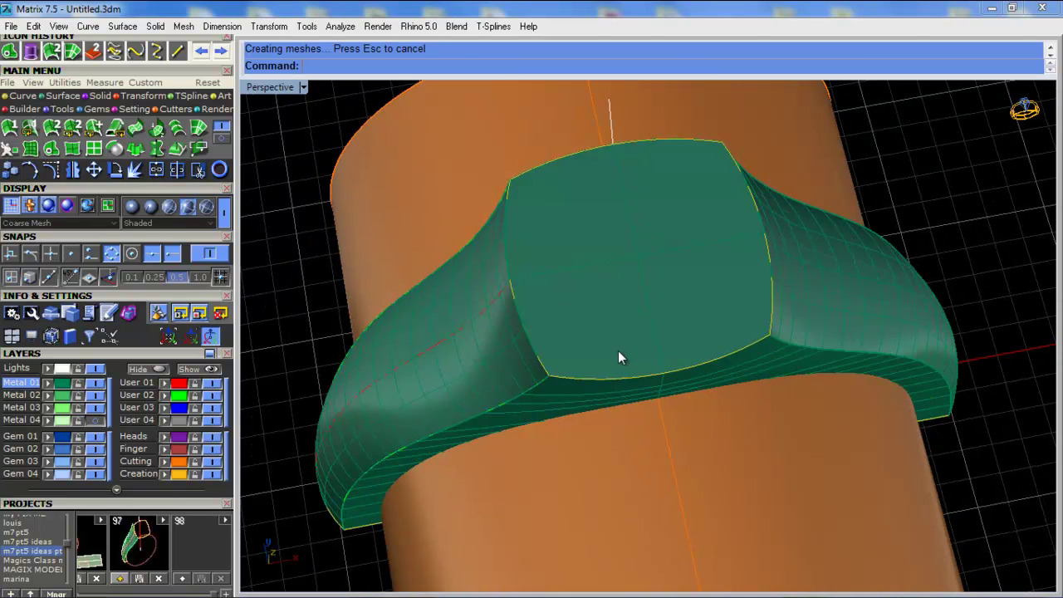
{"action": "right_click_drag", "start_coordinate": [617, 357], "coordinate": [650, 224]}
{"action": "left_click", "coordinate": [648, 233]}
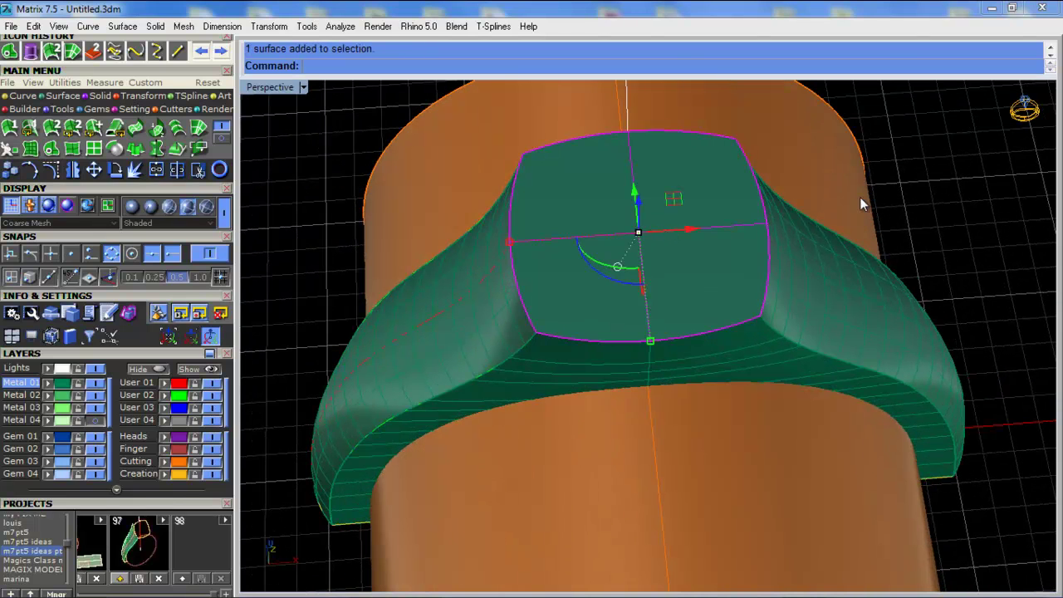
{"action": "left_click", "coordinate": [956, 235]}
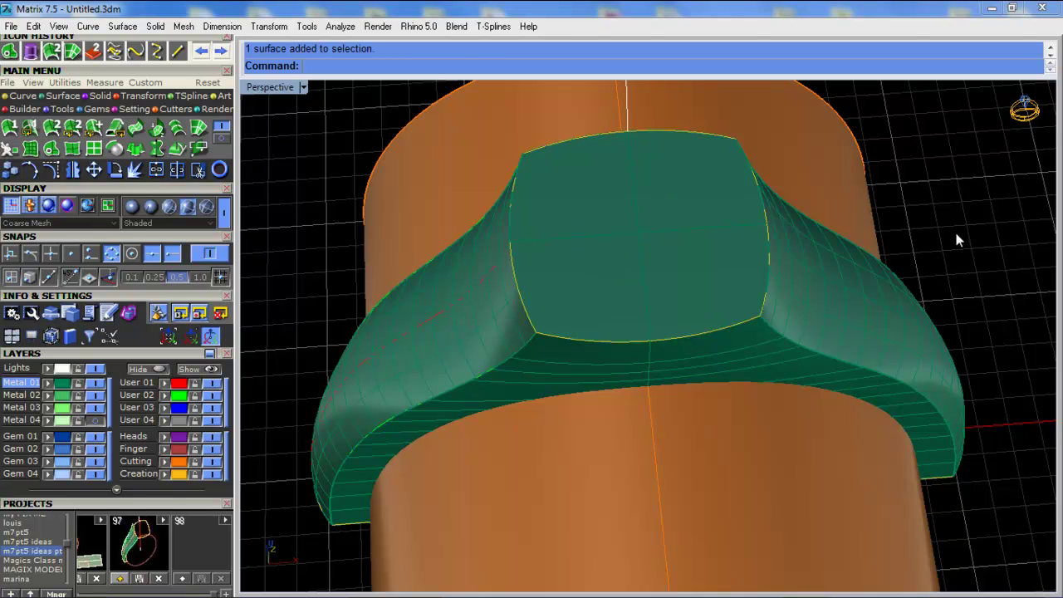
{"action": "right_click_drag", "start_coordinate": [567, 377], "coordinate": [569, 204]}
{"action": "scroll", "coordinate": [569, 204], "scroll_direction": "down", "scroll_amount": 6}
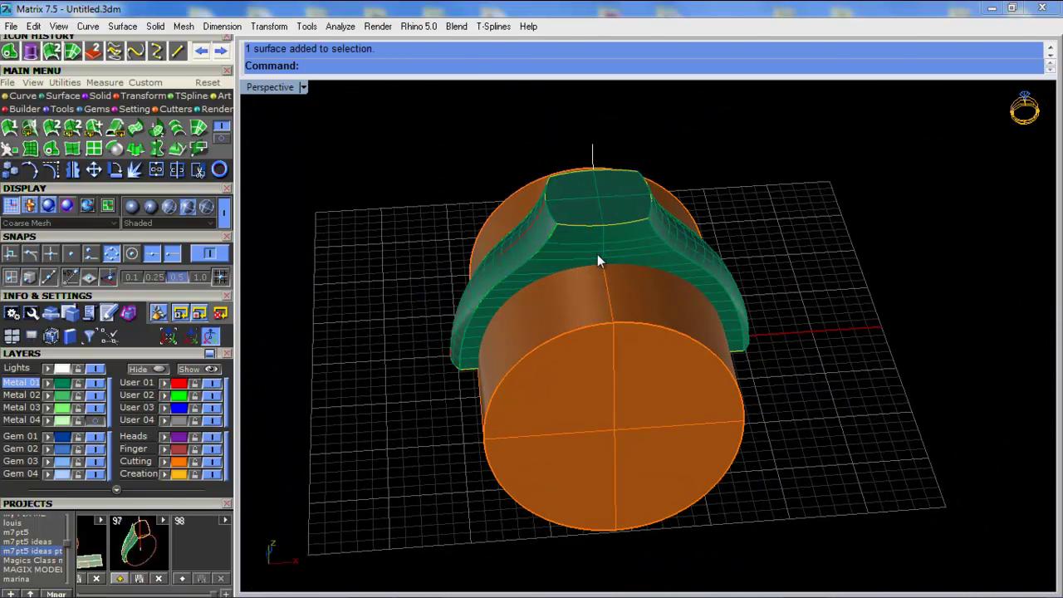
Save the ring model to slot 98 of the m7pt5 ideas pt 2 project and clear the selection
{"action": "key", "text": "ctrl+a"}
{"action": "left_click", "coordinate": [187, 577]}
{"action": "left_click", "coordinate": [367, 416]}
Examine the ring's surfaces around the cutting cylinder, ending with a straight-on view of the shank's side taper
{"action": "right_click_drag", "start_coordinate": [366, 415], "coordinate": [702, 258]}
{"action": "scroll", "coordinate": [697, 335], "scroll_direction": "up", "scroll_amount": 4}
{"action": "scroll", "coordinate": [588, 333], "scroll_direction": "down", "scroll_amount": 4}
{"action": "scroll", "coordinate": [588, 334], "scroll_direction": "up", "scroll_amount": 5}
{"action": "right_click_drag", "start_coordinate": [596, 377], "coordinate": [546, 297]}
{"action": "scroll", "coordinate": [506, 229], "scroll_direction": "down", "scroll_amount": 5}
{"action": "scroll", "coordinate": [535, 321], "scroll_direction": "up", "scroll_amount": 3}
{"action": "scroll", "coordinate": [489, 368], "scroll_direction": "down", "scroll_amount": 3}
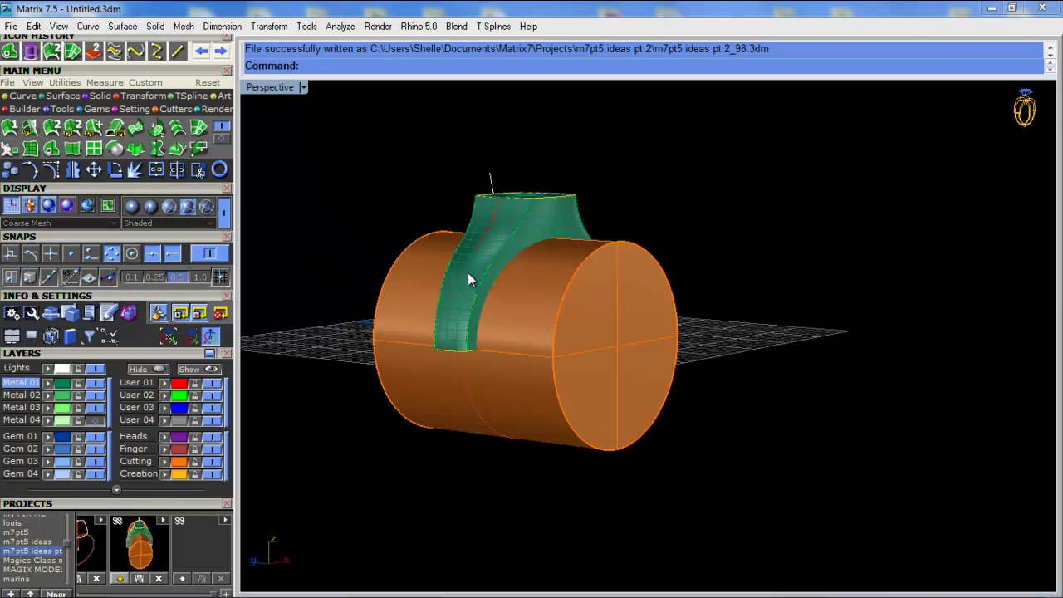
{"action": "right_click_drag", "start_coordinate": [470, 267], "coordinate": [607, 236]}
{"action": "scroll", "coordinate": [600, 191], "scroll_direction": "up", "scroll_amount": 6}
{"action": "right_click_drag", "start_coordinate": [452, 409], "coordinate": [654, 302]}
{"action": "right_click_drag", "start_coordinate": [602, 242], "coordinate": [589, 253]}
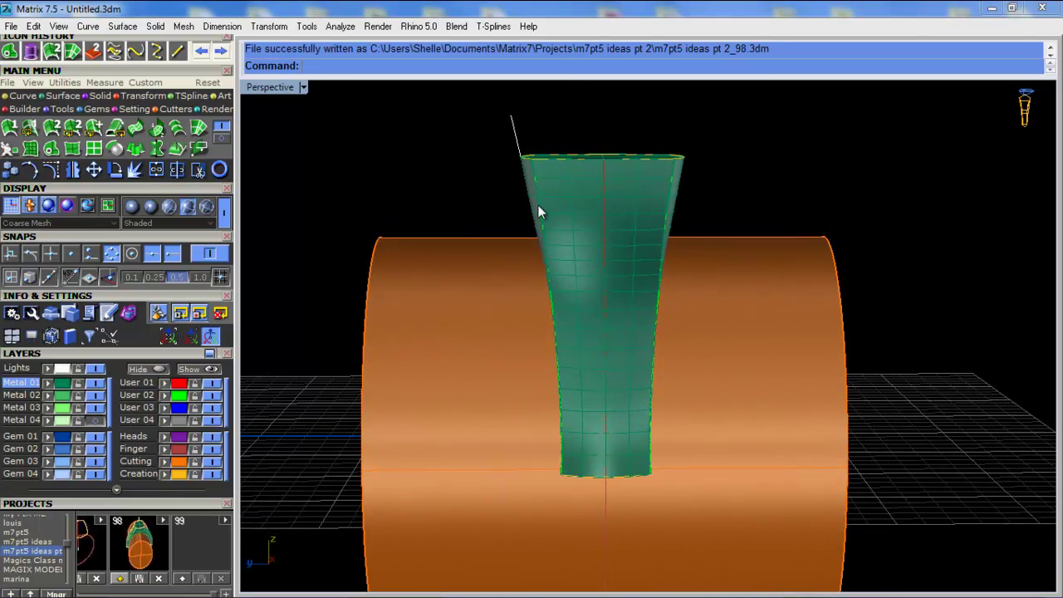
Show the edit points of the short line rising from the cushion's edge, turn off the gumball, and select the line's upper point
{"action": "left_click", "coordinate": [513, 131]}
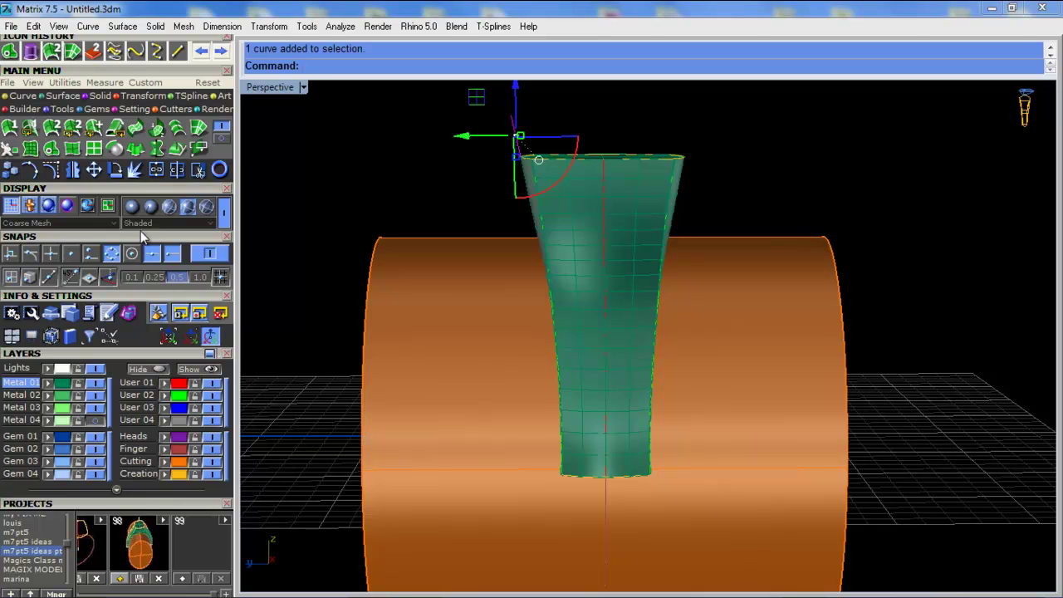
{"action": "left_click", "coordinate": [30, 170]}
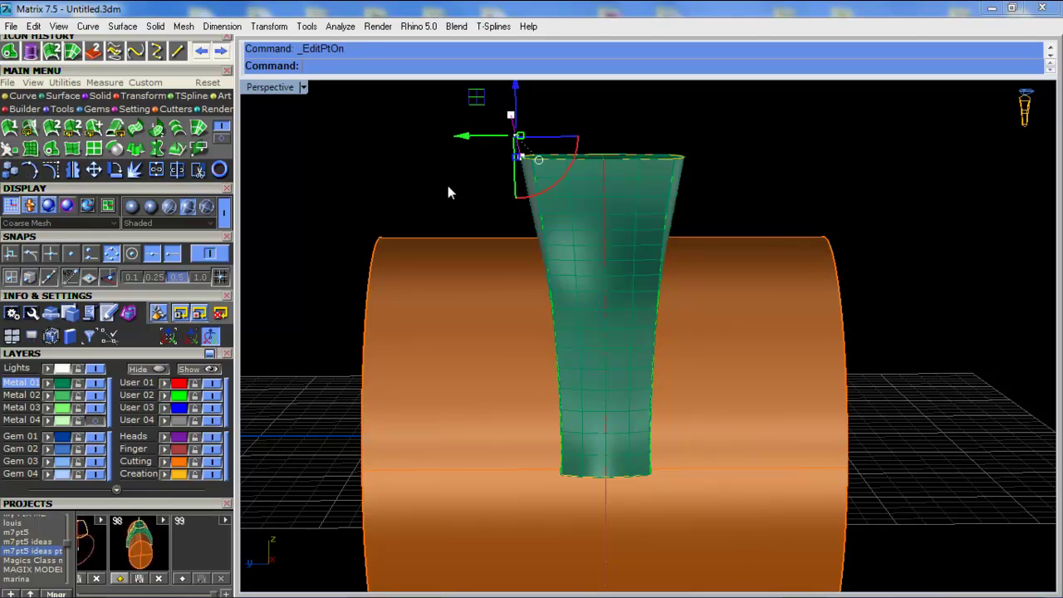
{"action": "right_click_drag", "start_coordinate": [447, 186], "coordinate": [456, 177]}
{"action": "left_click", "coordinate": [501, 133]}
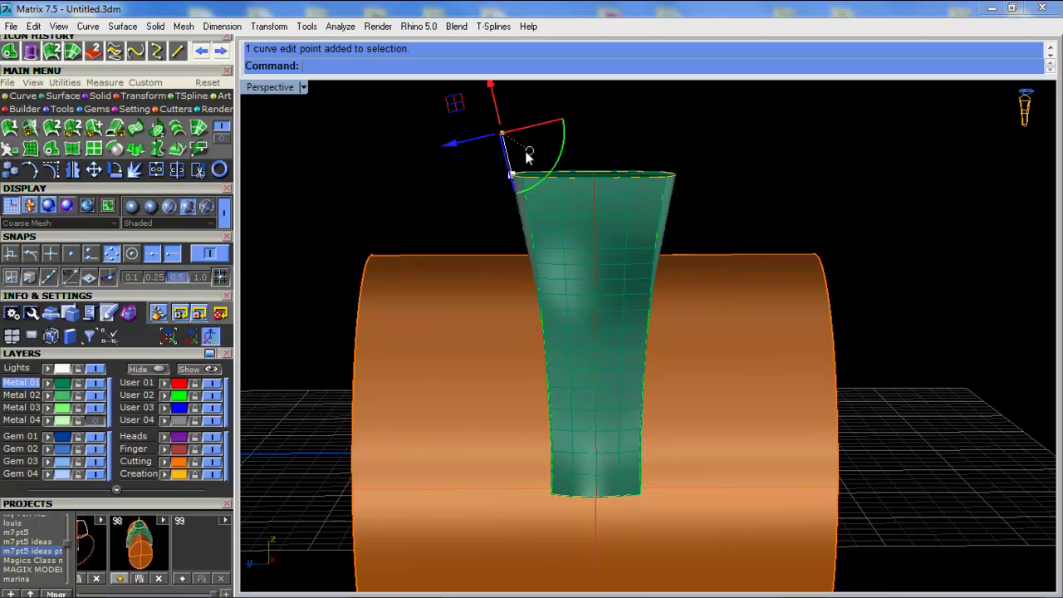
{"action": "left_click", "coordinate": [207, 338]}
{"action": "right_click", "coordinate": [402, 185]}
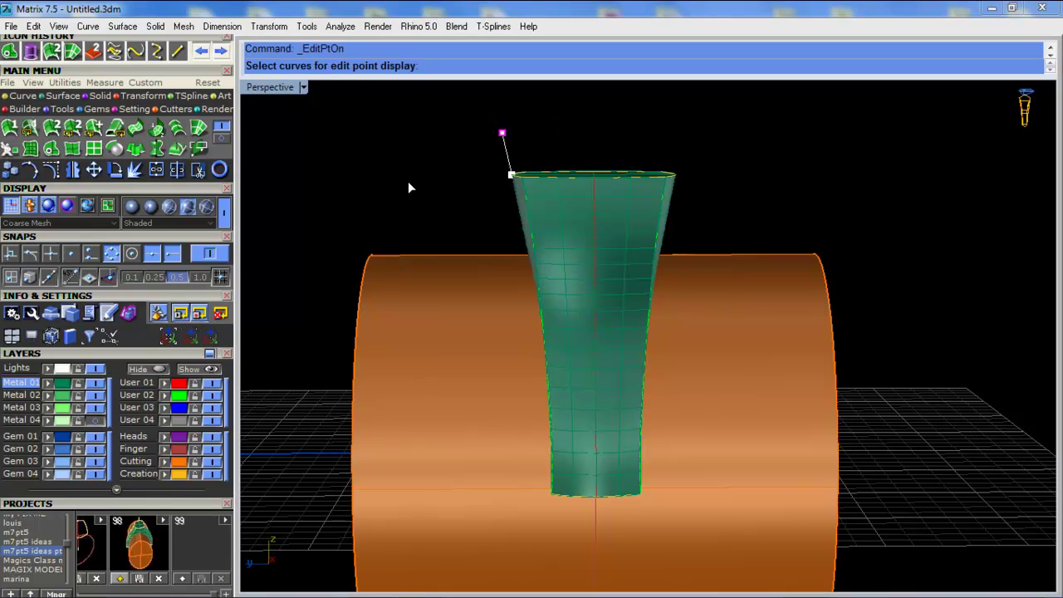
{"action": "right_click", "coordinate": [408, 181]}
{"action": "left_click_drag", "start_coordinate": [488, 132], "coordinate": [508, 138]}
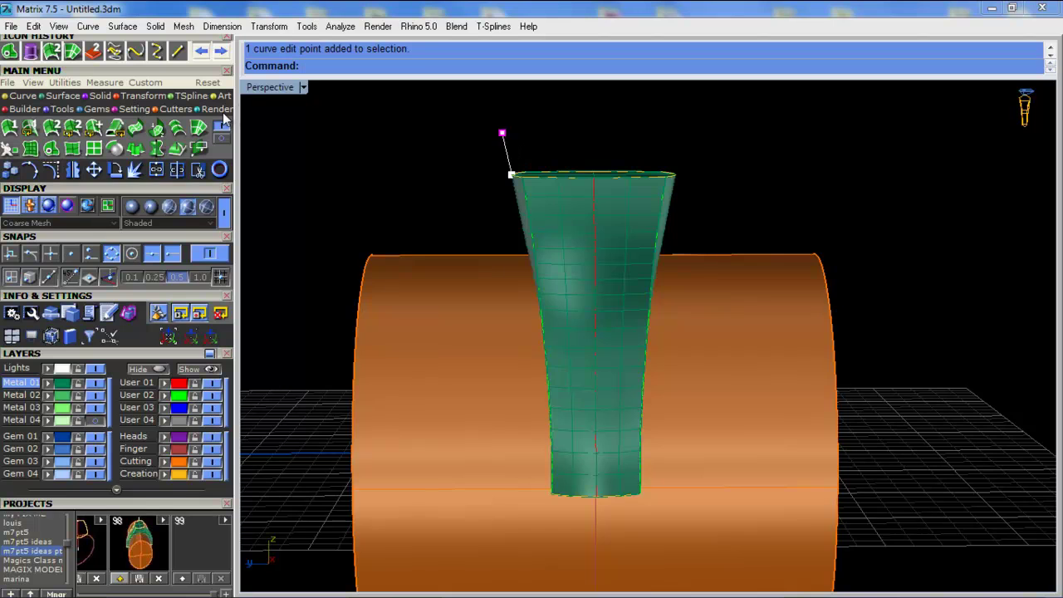
Create a floating copy of the Perspective viewport and shrink it to a small window beside the ring
{"action": "double_click", "coordinate": [266, 90]}
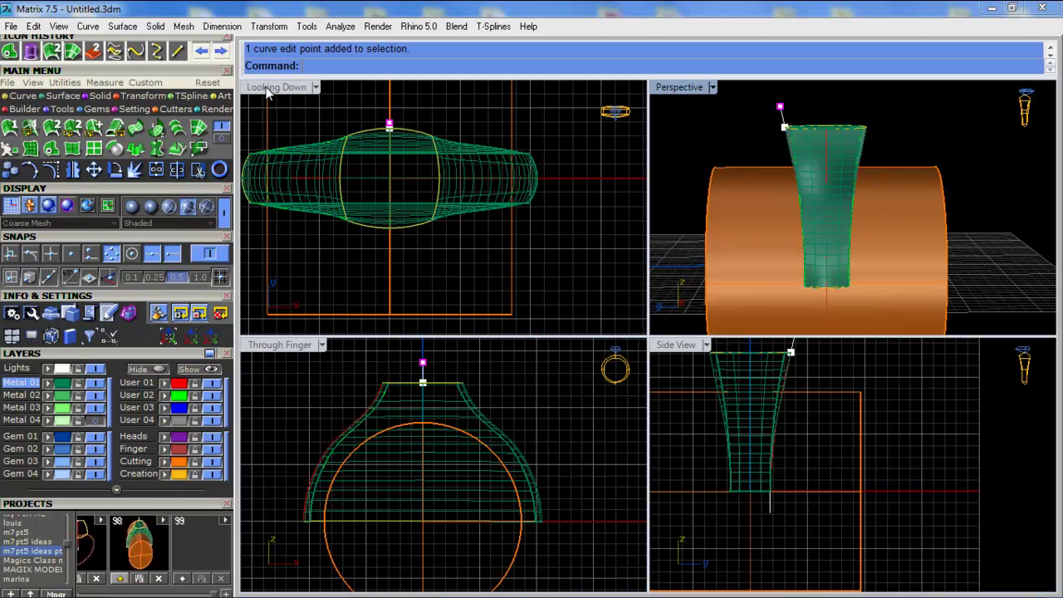
{"action": "double_click", "coordinate": [677, 345]}
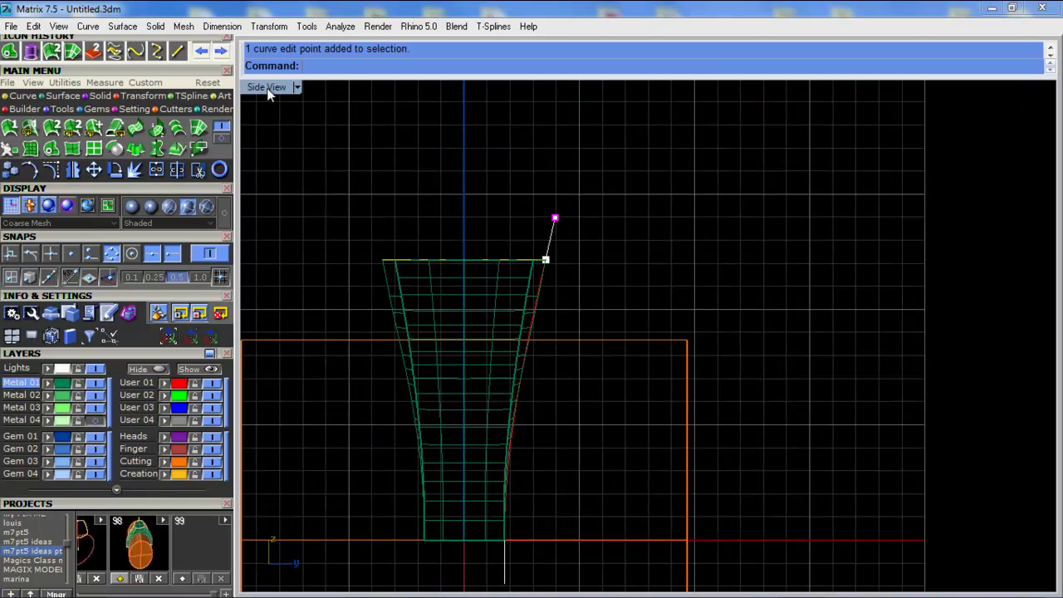
{"action": "double_click", "coordinate": [267, 90]}
{"action": "right_click_drag", "start_coordinate": [772, 161], "coordinate": [782, 142]}
{"action": "double_click", "coordinate": [679, 87]}
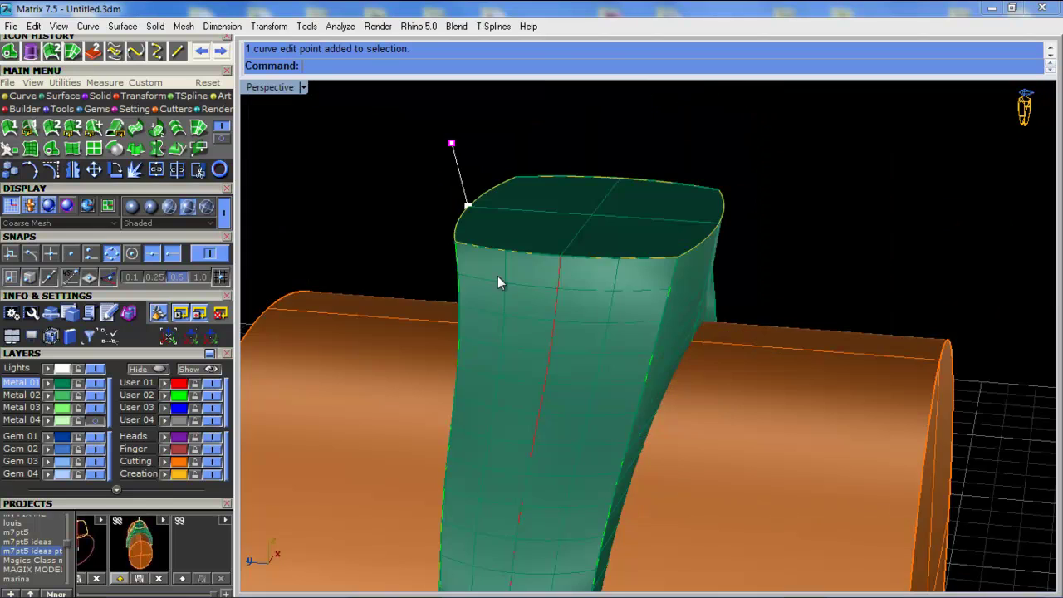
{"action": "scroll", "coordinate": [523, 294], "scroll_direction": "up", "scroll_amount": 2}
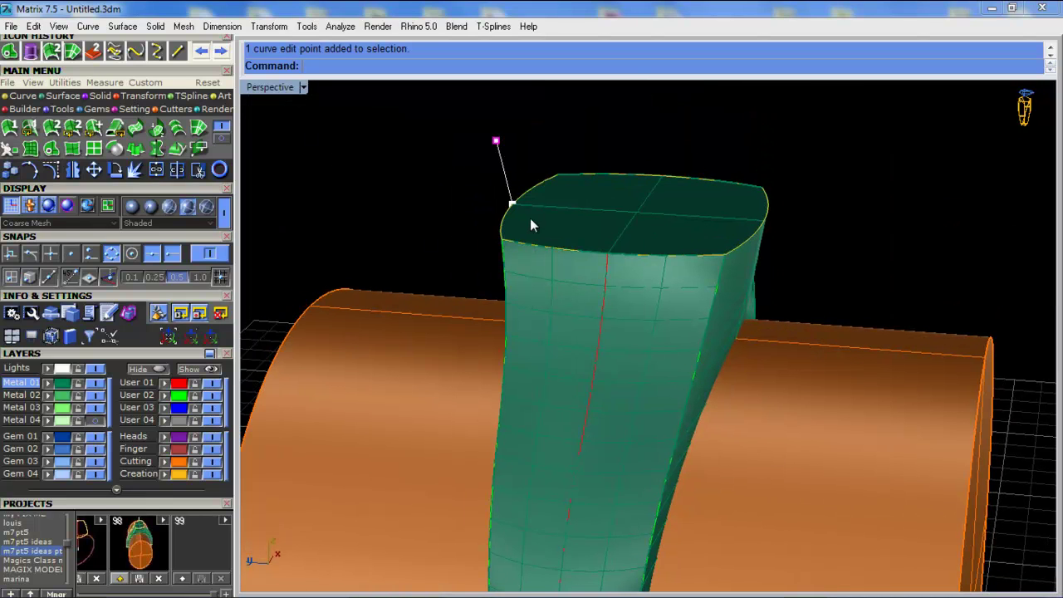
{"action": "right_click_drag", "start_coordinate": [532, 225], "coordinate": [587, 208], "text": "shift"}
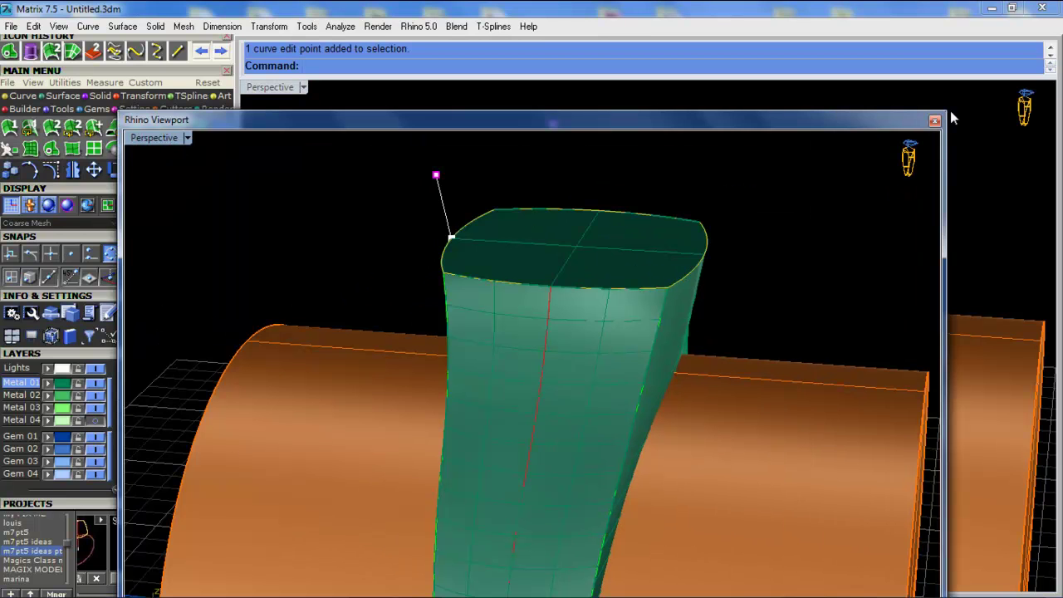
{"action": "left_click_drag", "start_coordinate": [949, 108], "coordinate": [391, 180]}
{"action": "right_click_drag", "start_coordinate": [277, 291], "coordinate": [300, 242]}
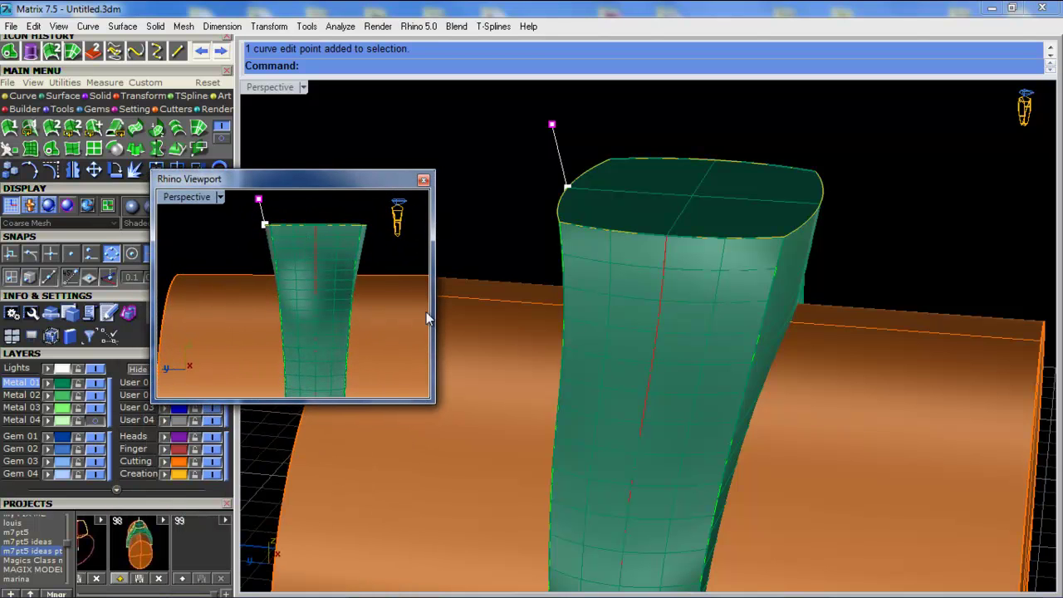
Set the floating viewport to the Left view and reselect the short line's upper edit point, framed close up
{"action": "right_click_drag", "start_coordinate": [712, 332], "coordinate": [734, 294]}
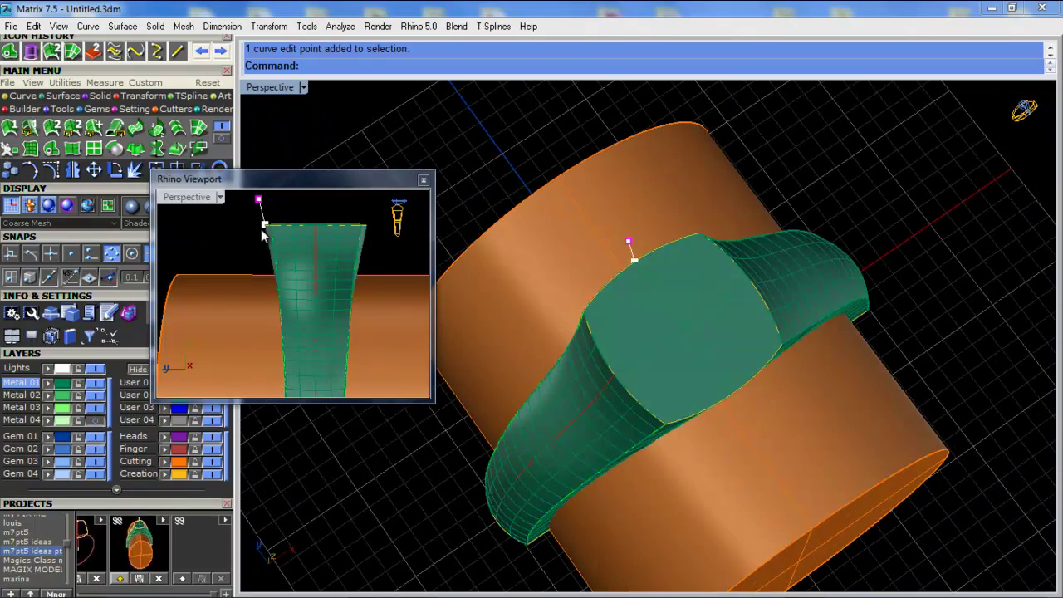
{"action": "scroll", "coordinate": [262, 236], "scroll_direction": "up", "scroll_amount": 5}
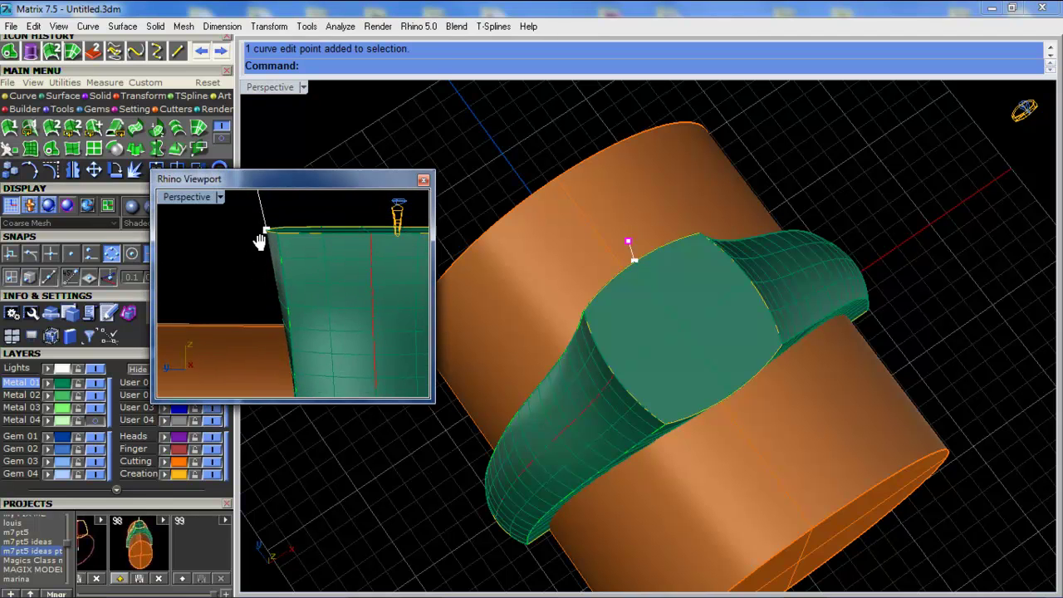
{"action": "right_click_drag", "start_coordinate": [260, 241], "coordinate": [231, 224]}
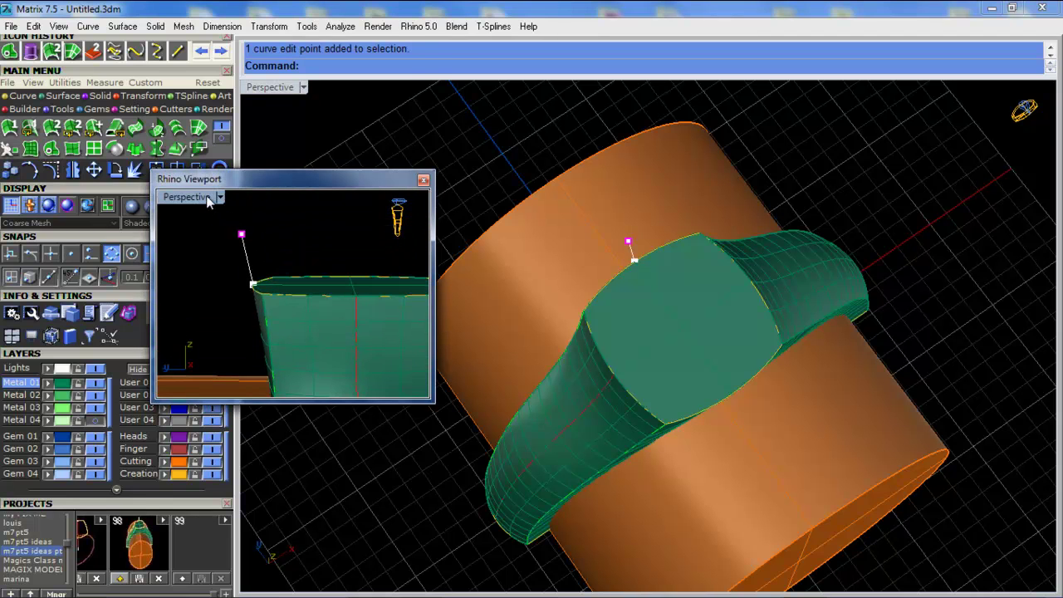
{"action": "left_click", "coordinate": [210, 196]}
{"action": "mouse_move", "coordinate": [284, 573]}
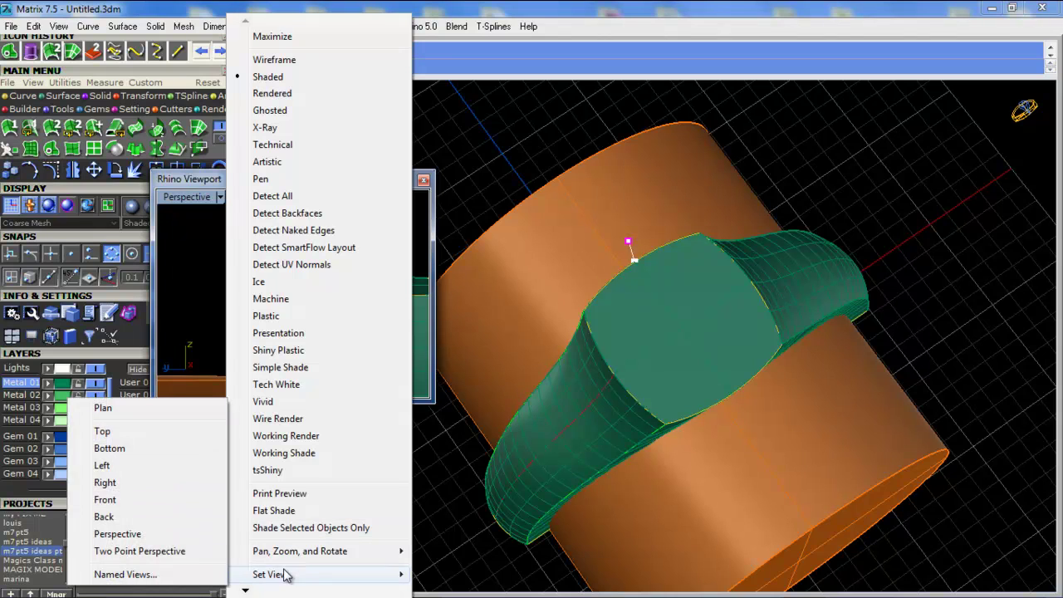
{"action": "left_click", "coordinate": [130, 465]}
{"action": "scroll", "coordinate": [311, 257], "scroll_direction": "down", "scroll_amount": 4}
{"action": "right_click_drag", "start_coordinate": [311, 257], "coordinate": [286, 258]}
{"action": "scroll", "coordinate": [236, 234], "scroll_direction": "up", "scroll_amount": 8}
{"action": "left_click_drag", "start_coordinate": [235, 233], "coordinate": [264, 262]}
{"action": "scroll", "coordinate": [263, 261], "scroll_direction": "up", "scroll_amount": 4}
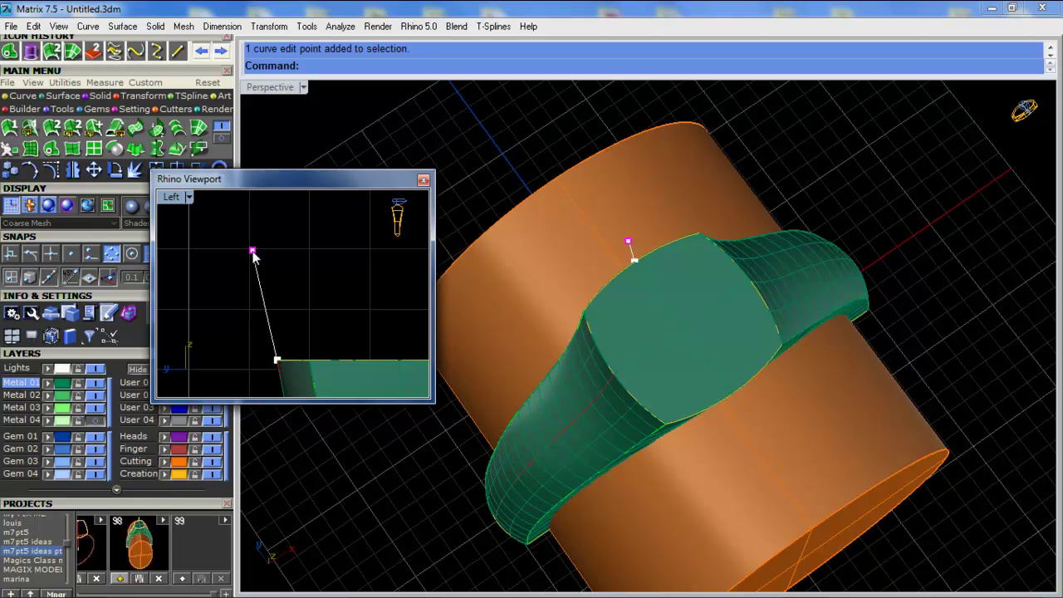
Adjust the shank's flare by shifting the short line's upper edit point sideways, first inward, then outward and slightly back
{"action": "left_click_drag", "start_coordinate": [256, 258], "coordinate": [261, 250]}
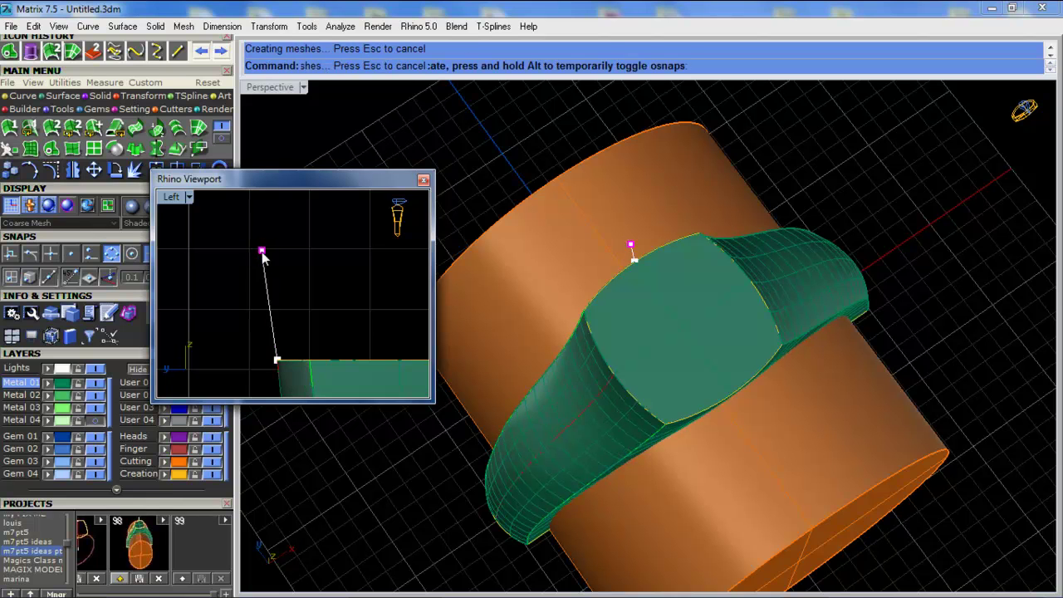
{"action": "right_click_drag", "start_coordinate": [598, 442], "coordinate": [742, 244]}
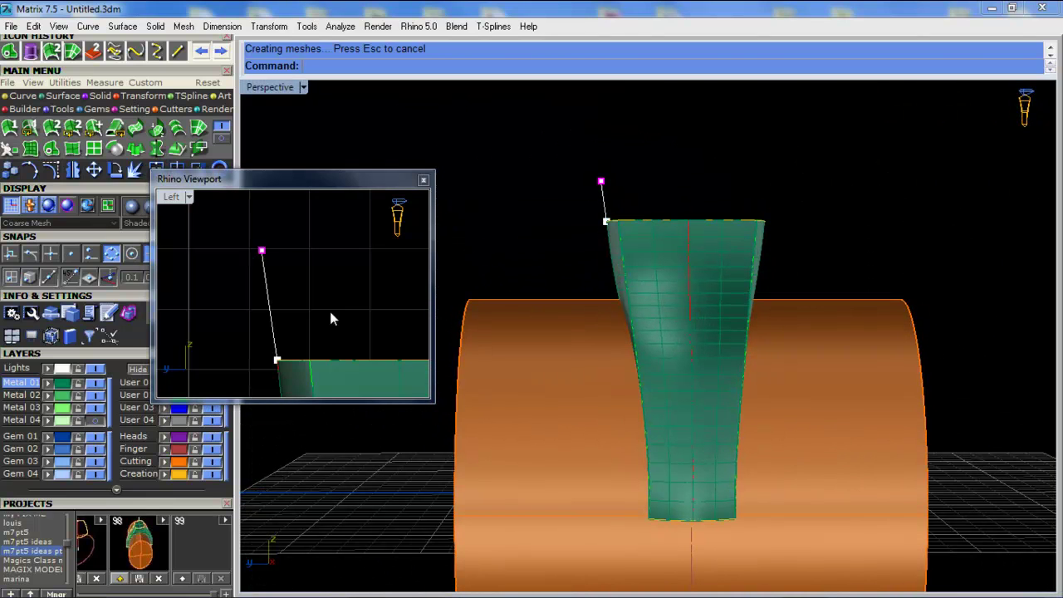
{"action": "left_click_drag", "start_coordinate": [262, 251], "coordinate": [234, 249]}
{"action": "right_click_drag", "start_coordinate": [628, 274], "coordinate": [634, 267]}
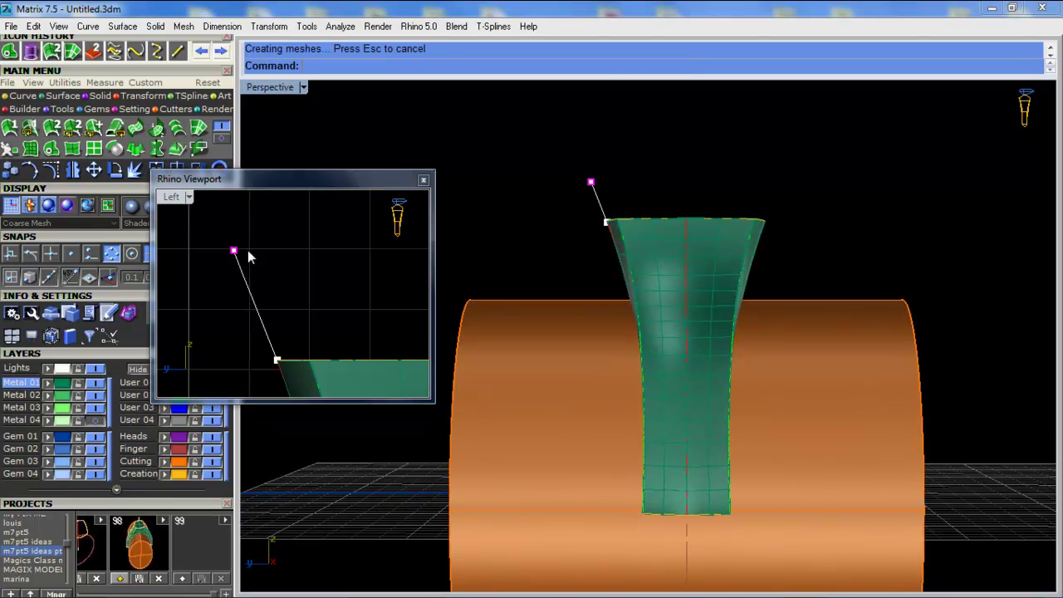
{"action": "left_click_drag", "start_coordinate": [234, 250], "coordinate": [243, 249]}
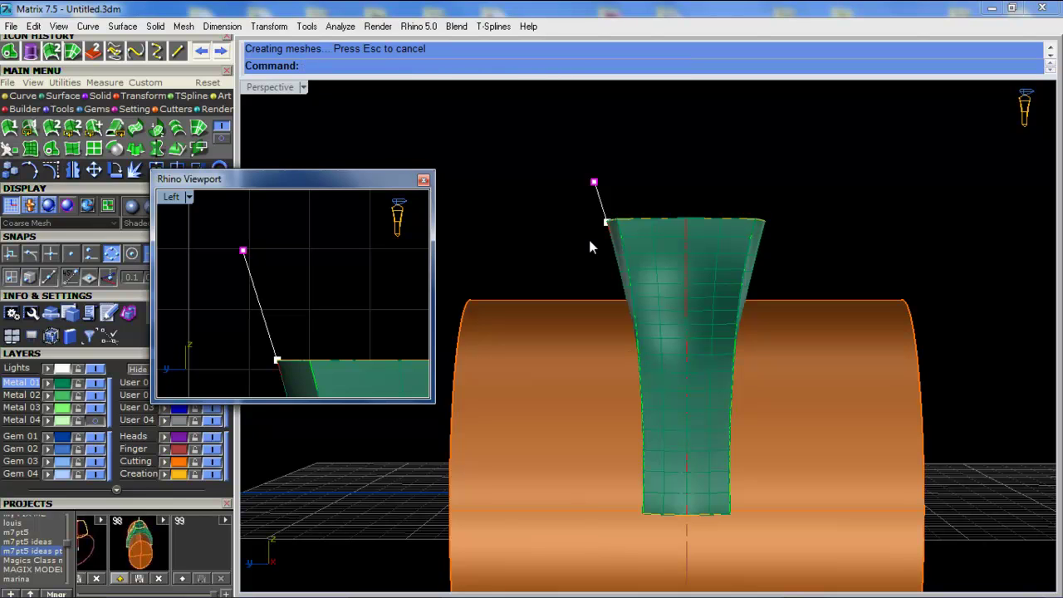
{"action": "right_click_drag", "start_coordinate": [606, 240], "coordinate": [582, 240]}
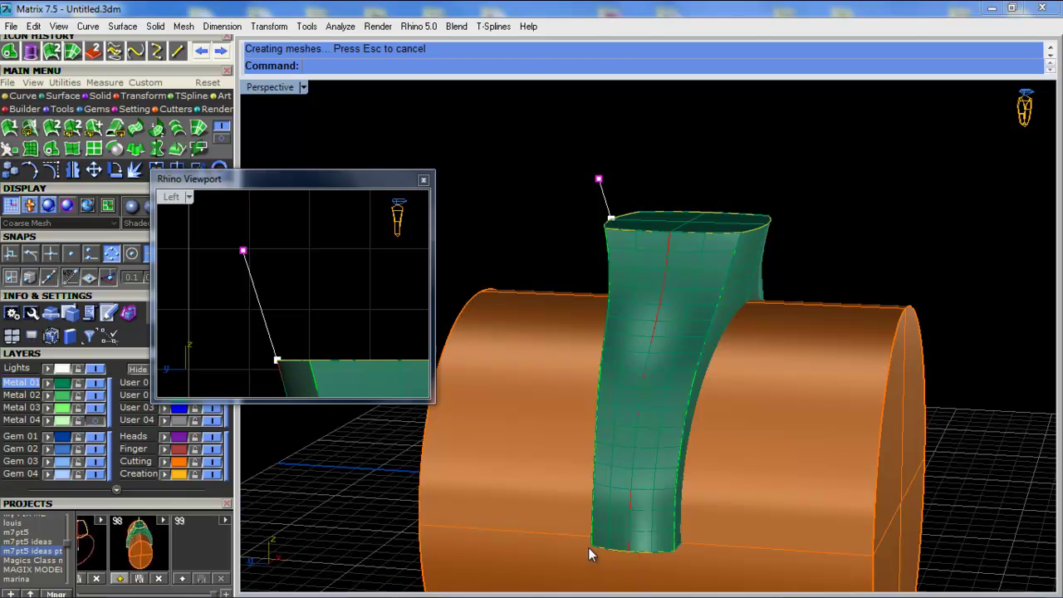
Examine the flared shank and its profile from several angles, toggling the visibility of the Metal 04 layer
{"action": "scroll", "coordinate": [588, 548], "scroll_direction": "up", "scroll_amount": 4}
{"action": "scroll", "coordinate": [591, 528], "scroll_direction": "down", "scroll_amount": 8}
{"action": "right_click_drag", "start_coordinate": [564, 415], "coordinate": [596, 346]}
{"action": "scroll", "coordinate": [596, 349], "scroll_direction": "up", "scroll_amount": 3}
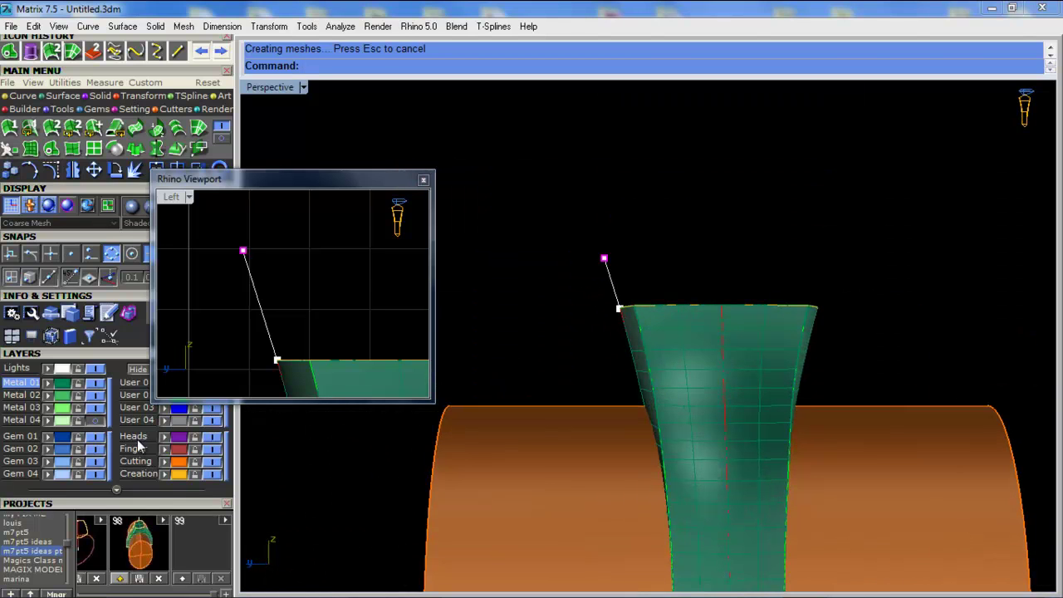
{"action": "right_click_drag", "start_coordinate": [665, 373], "coordinate": [536, 375]}
{"action": "scroll", "coordinate": [557, 287], "scroll_direction": "up", "scroll_amount": 2}
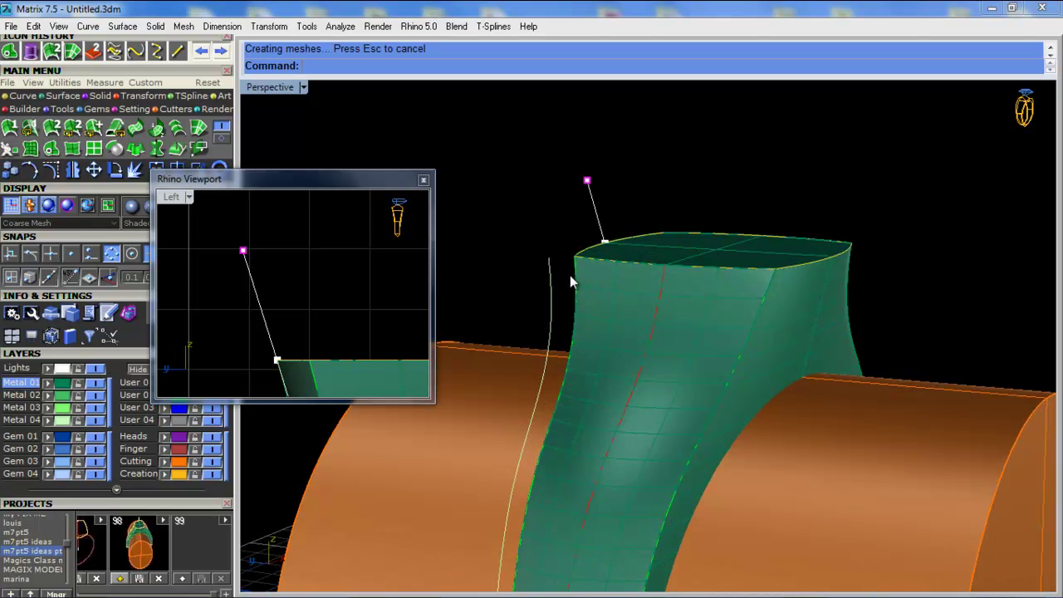
{"action": "left_click", "coordinate": [101, 419]}
{"action": "scroll", "coordinate": [741, 190], "scroll_direction": "down", "scroll_amount": 6}
{"action": "right_click_drag", "start_coordinate": [741, 192], "coordinate": [631, 410]}
{"action": "scroll", "coordinate": [613, 411], "scroll_direction": "up", "scroll_amount": 6}
{"action": "scroll", "coordinate": [541, 453], "scroll_direction": "down", "scroll_amount": 8}
{"action": "right_click_drag", "start_coordinate": [540, 454], "coordinate": [765, 242]}
{"action": "scroll", "coordinate": [744, 261], "scroll_direction": "up", "scroll_amount": 8}
{"action": "right_click_drag", "start_coordinate": [686, 267], "coordinate": [656, 264]}
Shift the short line's upper edit point inward past vertical, bring it back to a slight outward lean, and deselect it
{"action": "left_click_drag", "start_coordinate": [243, 250], "coordinate": [301, 256]}
{"action": "right_click_drag", "start_coordinate": [609, 312], "coordinate": [696, 314]}
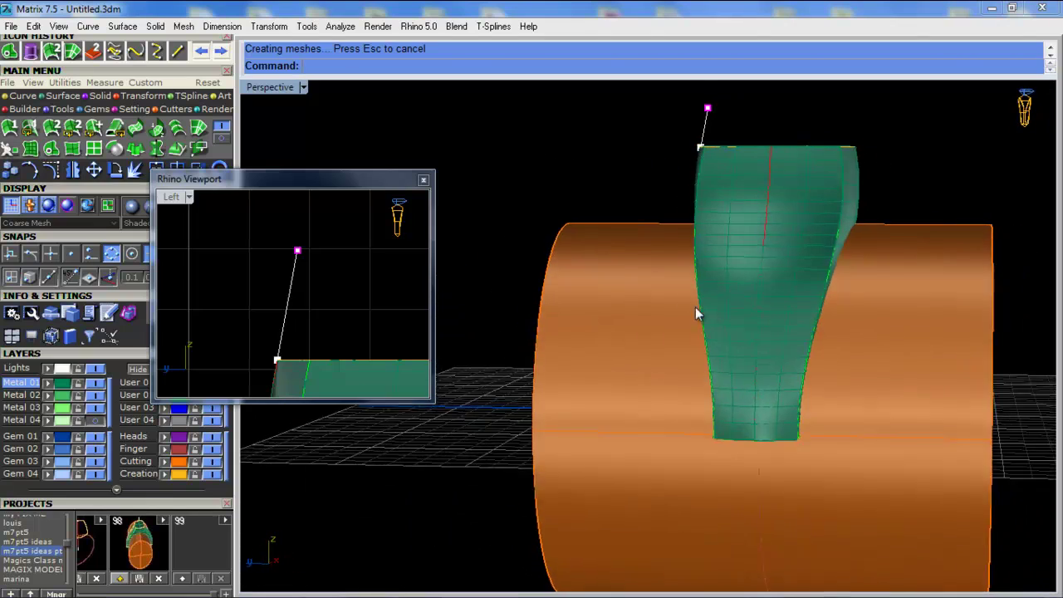
{"action": "left_click_drag", "start_coordinate": [297, 250], "coordinate": [261, 249]}
{"action": "left_click", "coordinate": [621, 191]}
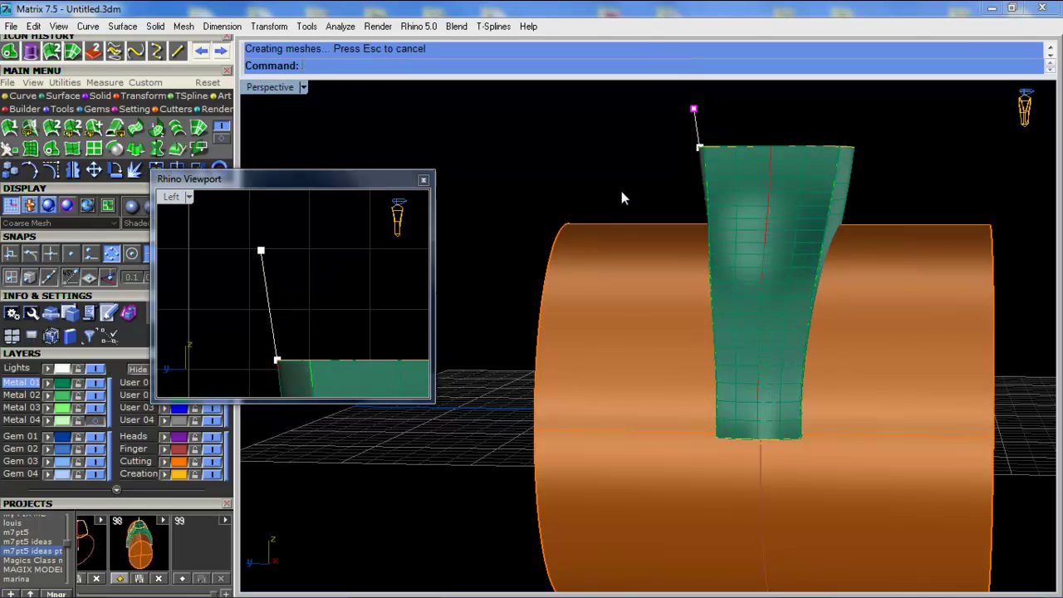
Set the floating viewport to the Front view and frame the ring's shoulder
{"action": "left_click", "coordinate": [188, 197]}
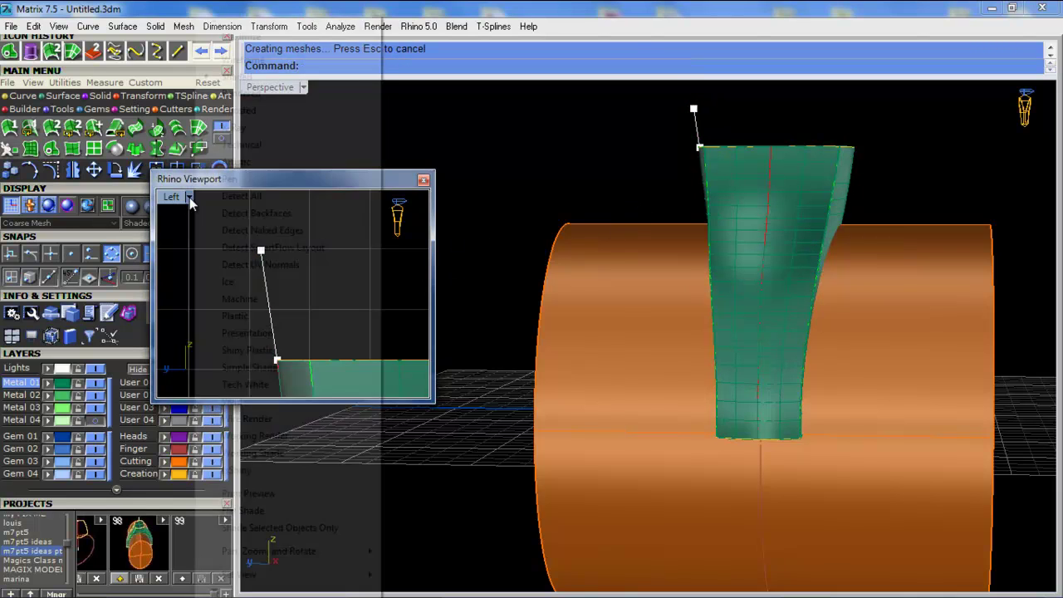
{"action": "mouse_move", "coordinate": [249, 574]}
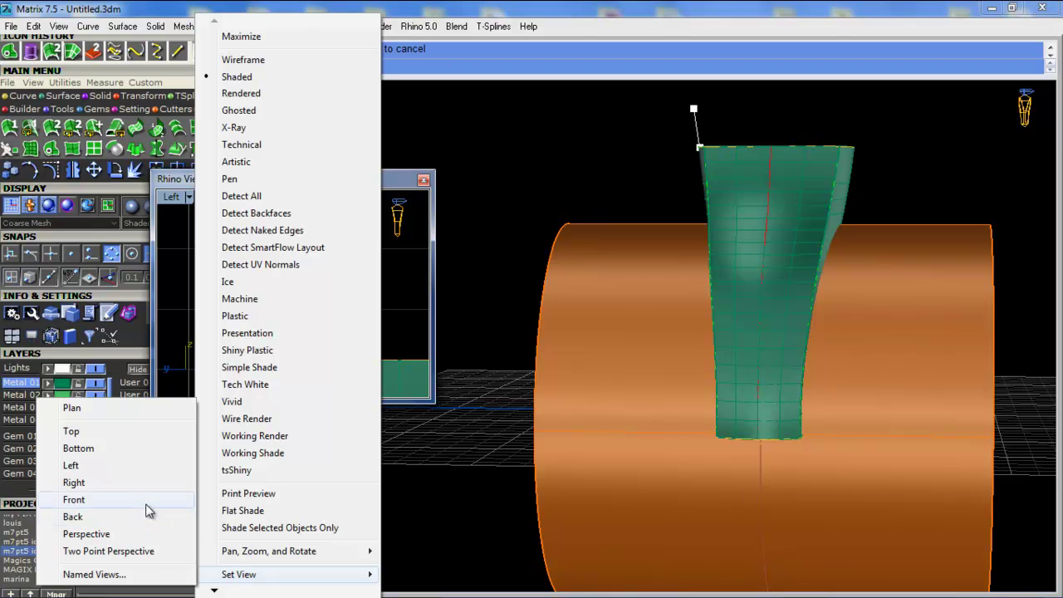
{"action": "left_click", "coordinate": [148, 508]}
{"action": "scroll", "coordinate": [333, 220], "scroll_direction": "down", "scroll_amount": 5}
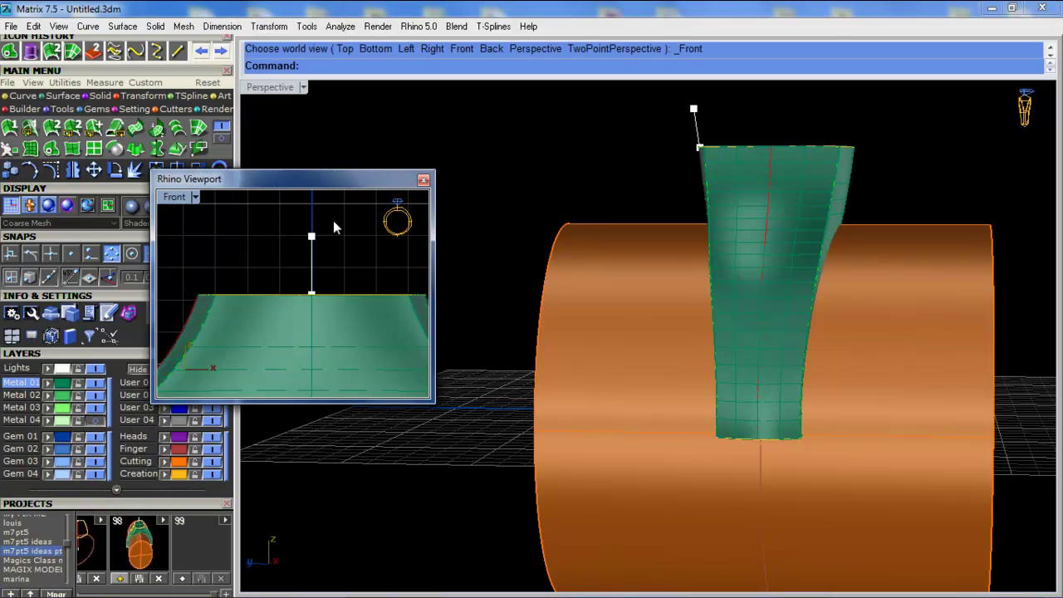
{"action": "scroll", "coordinate": [329, 241], "scroll_direction": "up", "scroll_amount": 1}
{"action": "scroll", "coordinate": [249, 247], "scroll_direction": "up", "scroll_amount": 3}
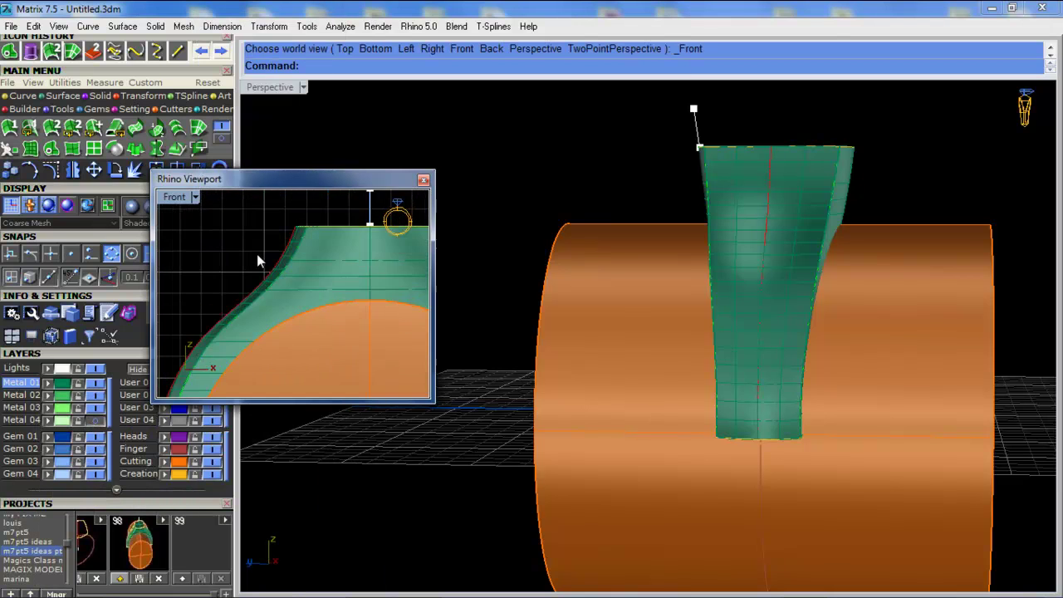
Select the red profile curve along the shank's shoulder and display its points in the floating Front view
{"action": "left_click", "coordinate": [290, 267]}
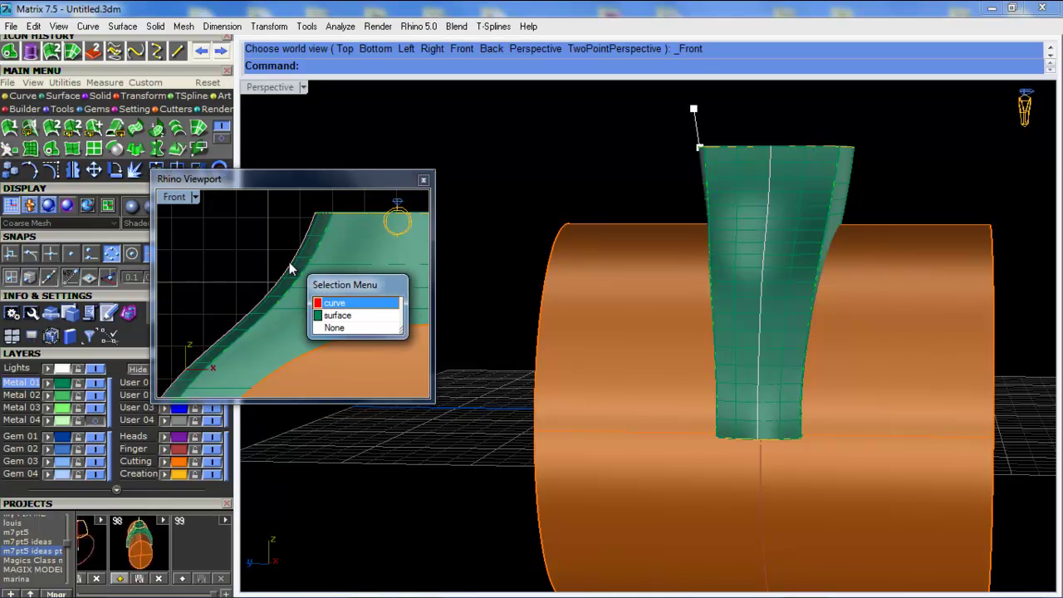
{"action": "key", "text": "Return"}
{"action": "scroll", "coordinate": [282, 259], "scroll_direction": "down", "scroll_amount": 3}
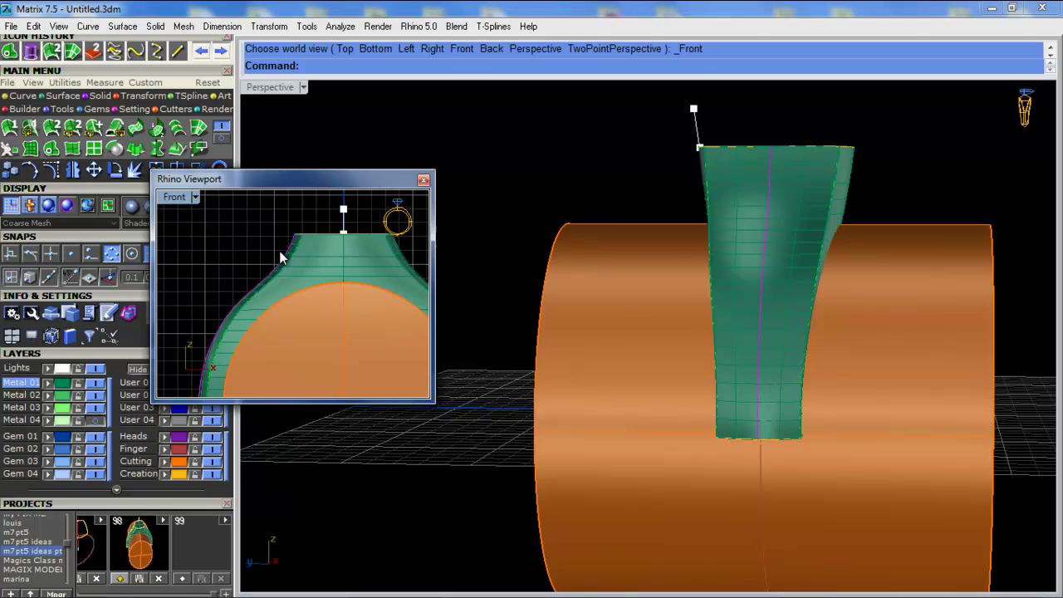
{"action": "left_click", "coordinate": [50, 170]}
{"action": "scroll", "coordinate": [341, 277], "scroll_direction": "up", "scroll_amount": 5}
Select the shoulder curve's middle point, turn on the gumball, and nudge the point slightly up and outward
{"action": "left_click_drag", "start_coordinate": [279, 301], "coordinate": [310, 340]}
{"action": "left_click_drag", "start_coordinate": [271, 184], "coordinate": [362, 160]}
{"action": "left_click", "coordinate": [210, 335]}
{"action": "left_click_drag", "start_coordinate": [453, 273], "coordinate": [452, 268]}
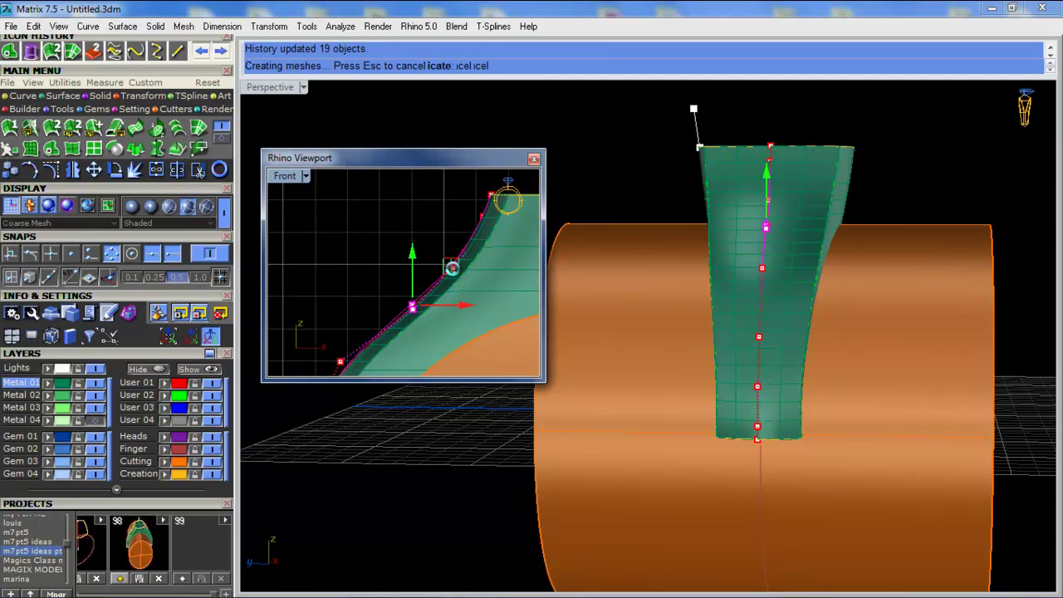
{"action": "left_click_drag", "start_coordinate": [447, 271], "coordinate": [444, 267]}
{"action": "right_click_drag", "start_coordinate": [855, 193], "coordinate": [740, 236]}
{"action": "scroll", "coordinate": [740, 239], "scroll_direction": "up", "scroll_amount": 6}
{"action": "left_click", "coordinate": [411, 237]}
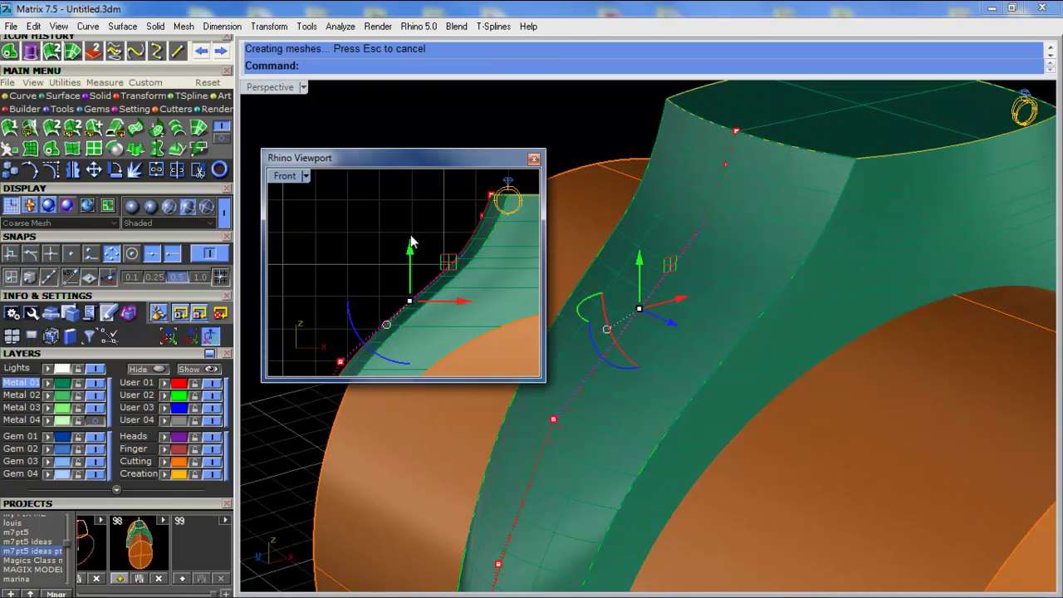
{"action": "left_click", "coordinate": [396, 237]}
Clear the point selection and set the floating Front viewport to Ghosted display
{"action": "left_click", "coordinate": [444, 261]}
{"action": "key", "text": "Escape"}
{"action": "left_click", "coordinate": [304, 175]}
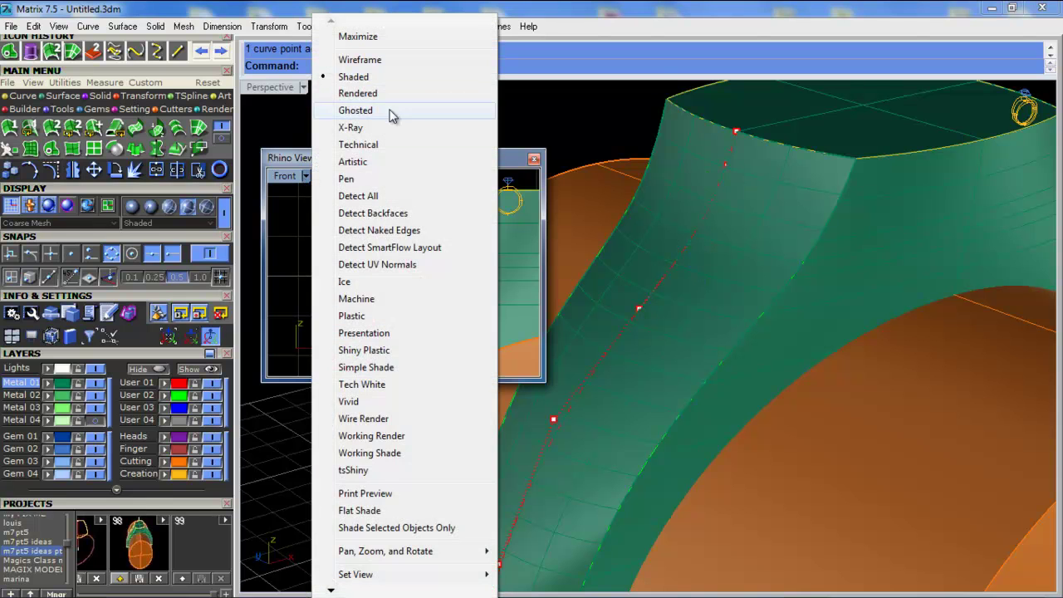
{"action": "left_click", "coordinate": [355, 110]}
Move the shoulder curve's point just below the crown outward to fill out the shoulder, and turn off the curve's points
{"action": "left_click", "coordinate": [444, 261]}
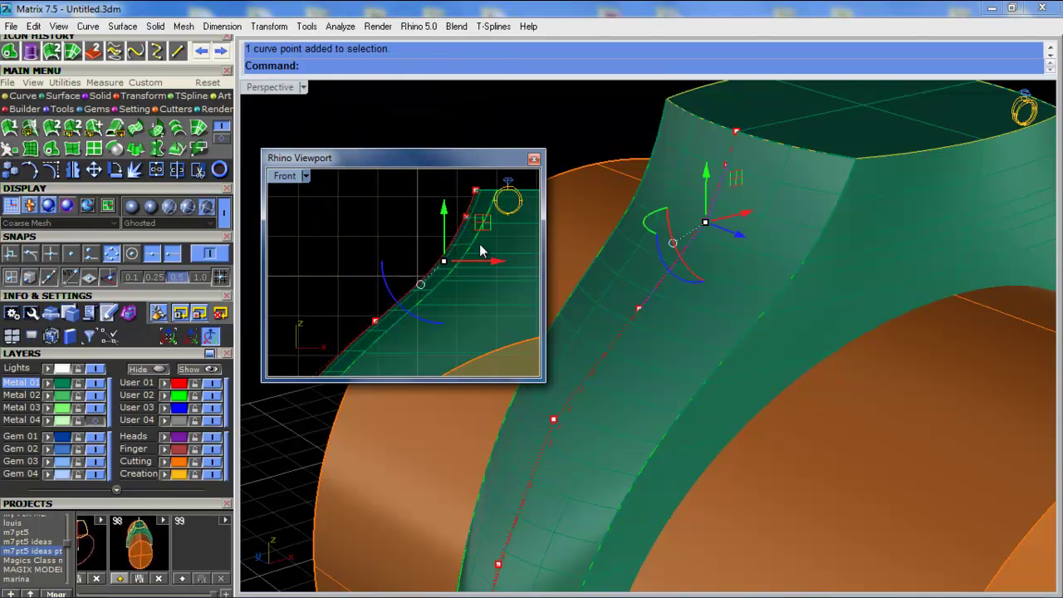
{"action": "left_click_drag", "start_coordinate": [482, 230], "coordinate": [469, 224]}
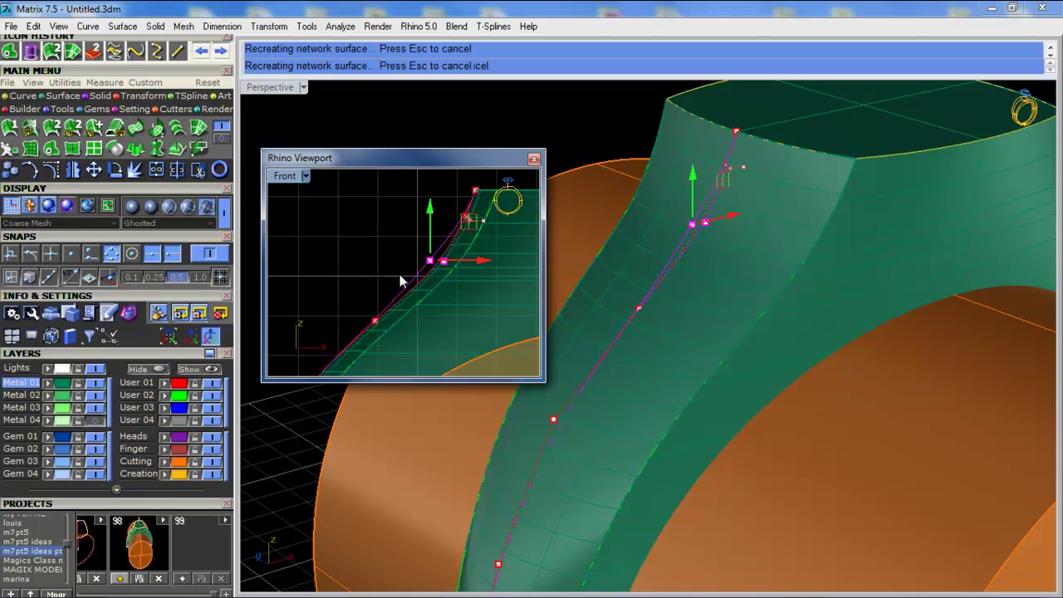
{"action": "key", "text": "Escape"}
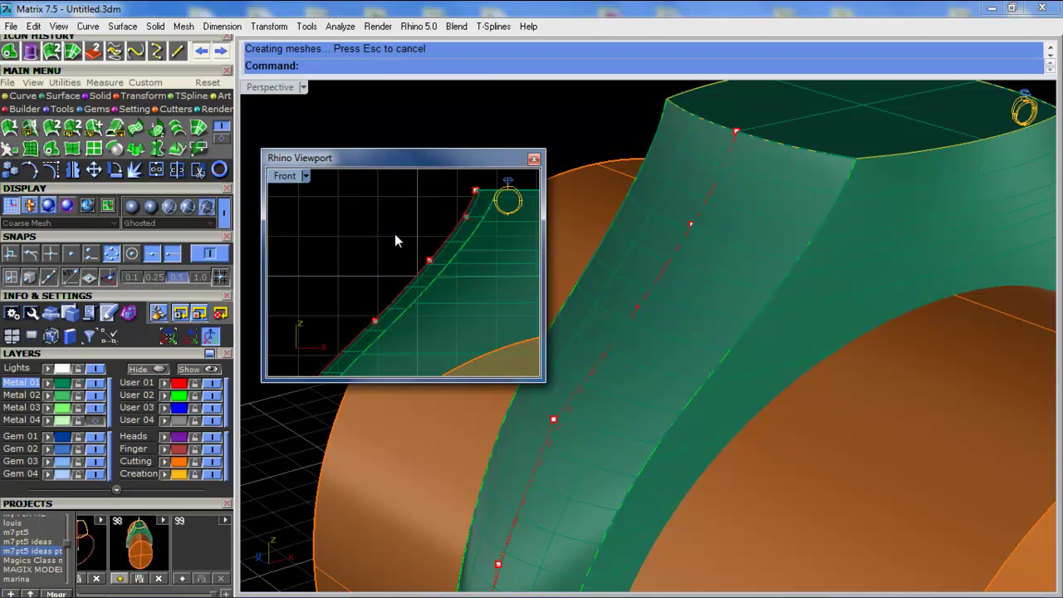
{"action": "scroll", "coordinate": [390, 237], "scroll_direction": "down", "scroll_amount": 6}
{"action": "scroll", "coordinate": [381, 243], "scroll_direction": "up", "scroll_amount": 5}
{"action": "key", "text": "Escape"}
{"action": "left_click", "coordinate": [383, 268]}
{"action": "right_click", "coordinate": [384, 267]}
Scale the flat top cap surface down about its centre so it sits inset from the cushion rim
{"action": "right_click_drag", "start_coordinate": [769, 228], "coordinate": [628, 396]}
{"action": "scroll", "coordinate": [830, 234], "scroll_direction": "down", "scroll_amount": 6}
{"action": "right_click_drag", "start_coordinate": [686, 469], "coordinate": [718, 305], "text": "shift"}
{"action": "left_click", "coordinate": [701, 199]}
{"action": "scroll", "coordinate": [657, 386], "scroll_direction": "up", "scroll_amount": 6}
{"action": "left_click", "coordinate": [724, 257]}
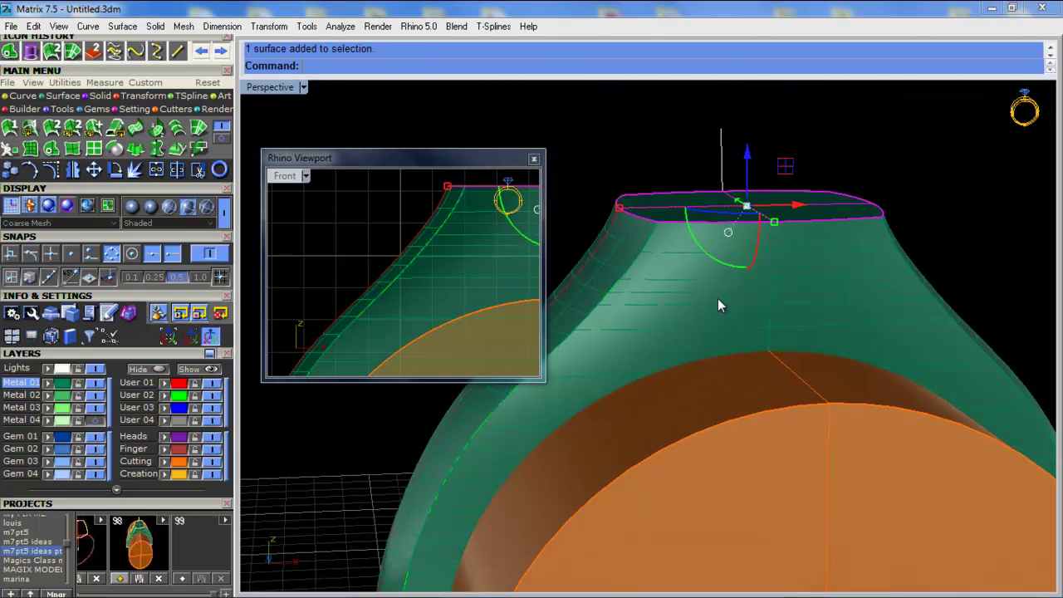
{"action": "right_click_drag", "start_coordinate": [683, 228], "coordinate": [623, 210]}
{"action": "scroll", "coordinate": [612, 174], "scroll_direction": "up", "scroll_amount": 4}
{"action": "right_click_drag", "start_coordinate": [897, 228], "coordinate": [703, 263]}
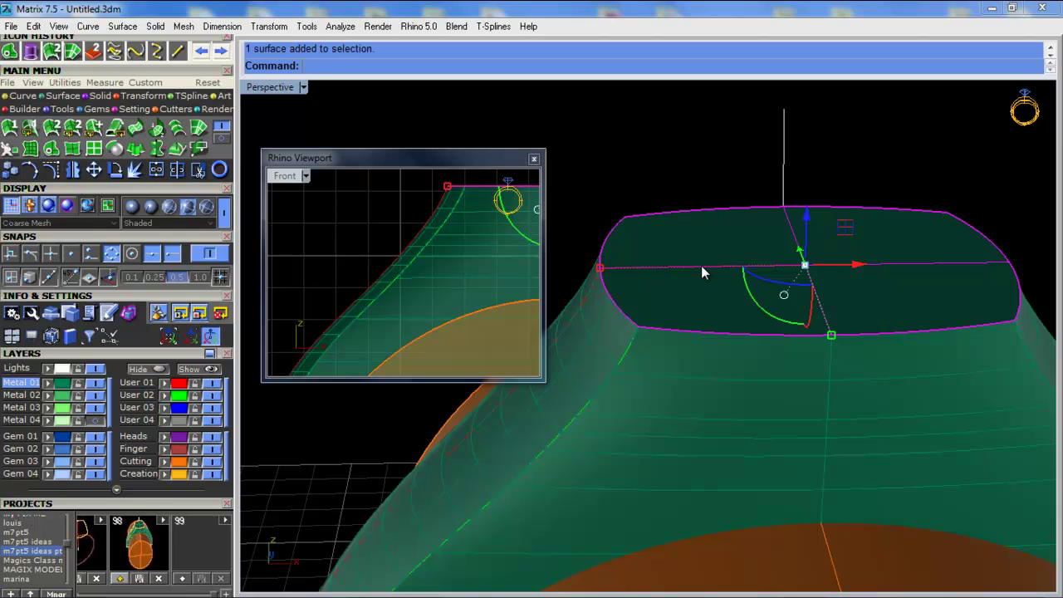
{"action": "right_click_drag", "start_coordinate": [644, 267], "coordinate": [626, 283]}
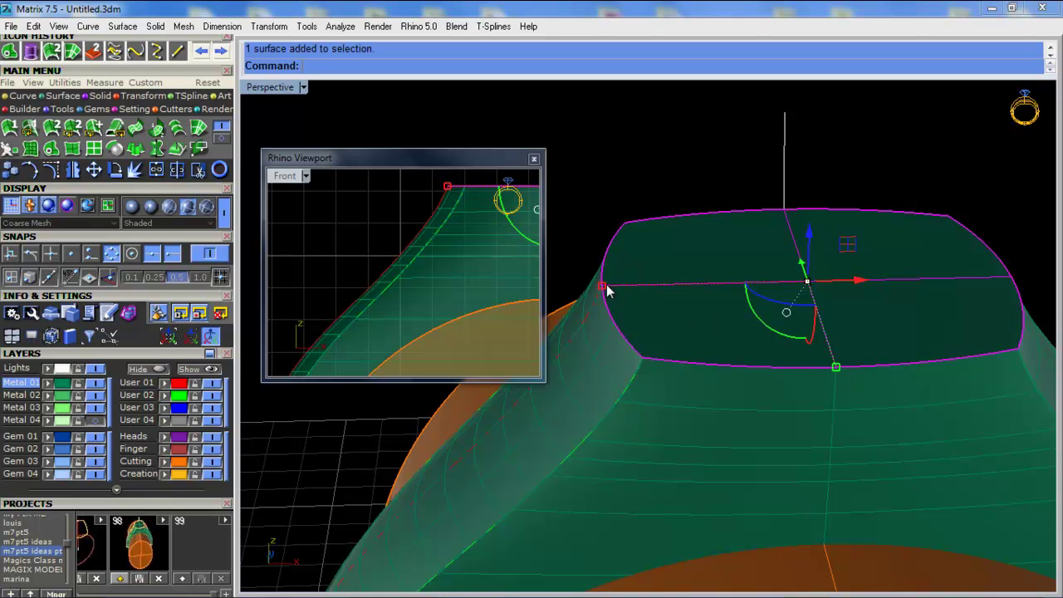
{"action": "left_click_drag", "start_coordinate": [604, 289], "coordinate": [671, 288]}
{"action": "key", "text": "Escape"}
{"action": "right_click_drag", "start_coordinate": [681, 326], "coordinate": [807, 322]}
{"action": "left_click", "coordinate": [807, 322]}
{"action": "key", "text": "Escape"}
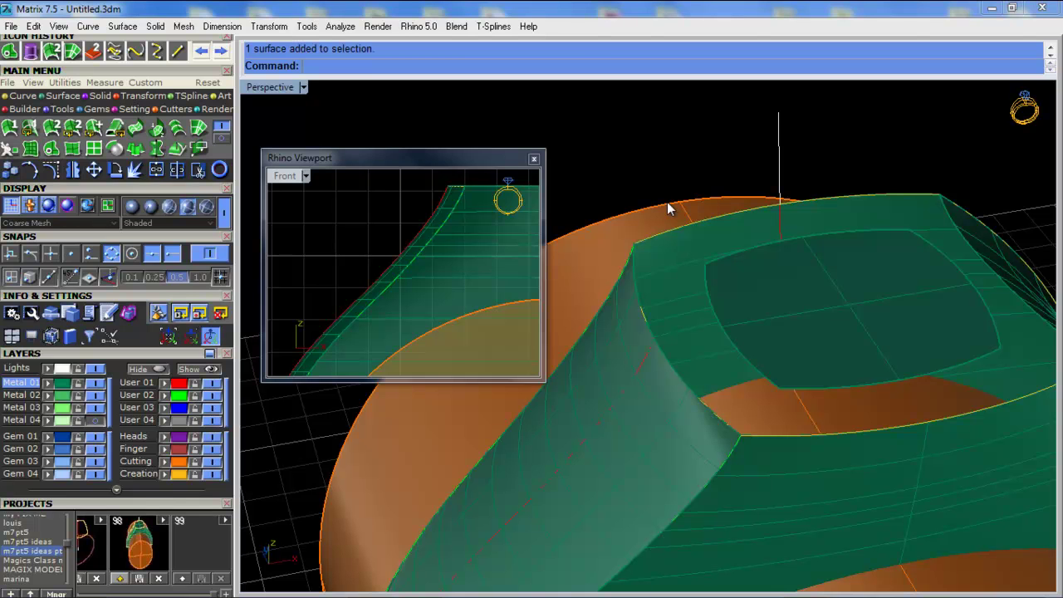
Create a loft from the finger-hole side surface's upper edge to the facing edge of the inset cap
{"action": "mouse_move", "coordinate": [803, 260]}
{"action": "right_mouse_down"}
{"action": "mouse_move", "coordinate": [717, 252]}
{"action": "mouse_move", "coordinate": [740, 233]}
{"action": "mouse_move", "coordinate": [904, 254]}
{"action": "mouse_move", "coordinate": [783, 266]}
{"action": "right_mouse_up"}
{"action": "scroll", "coordinate": [782, 266], "scroll_direction": "up", "scroll_amount": 3}
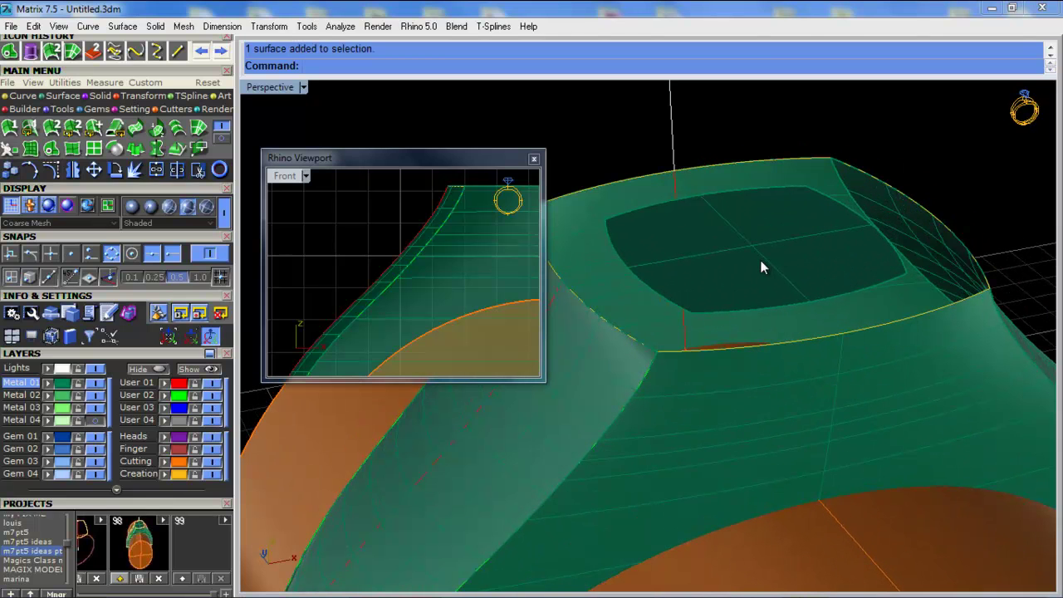
{"action": "left_click", "coordinate": [176, 130]}
{"action": "scroll", "coordinate": [745, 366], "scroll_direction": "up", "scroll_amount": 2}
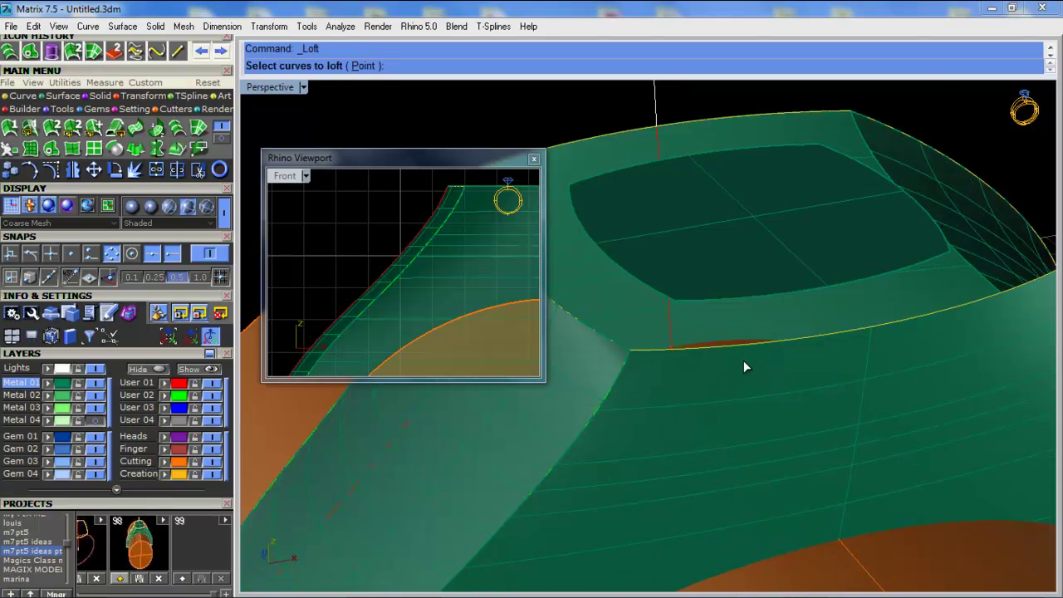
{"action": "left_click", "coordinate": [653, 349]}
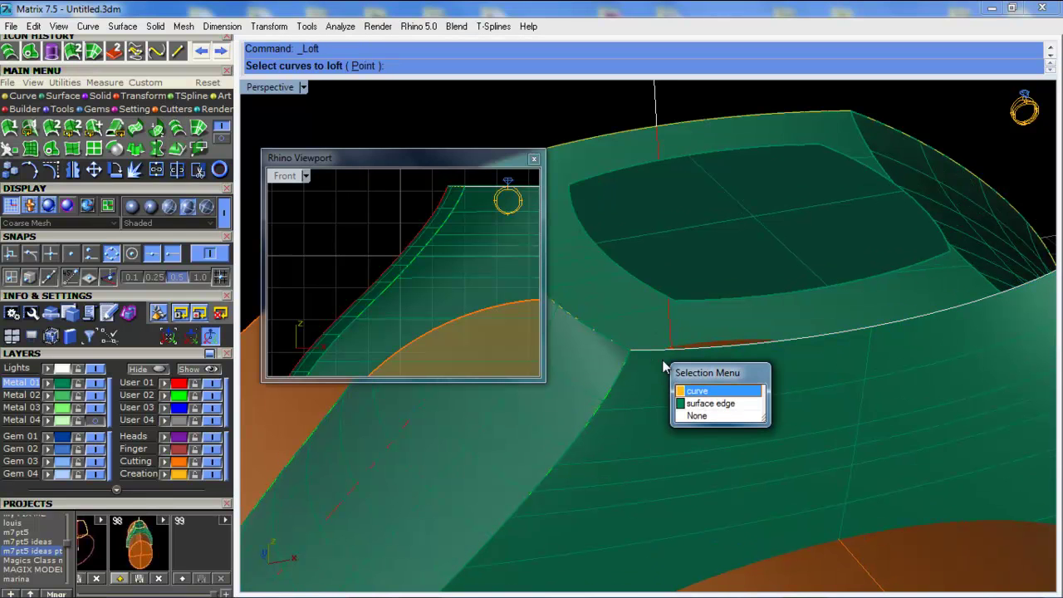
{"action": "left_click", "coordinate": [697, 403]}
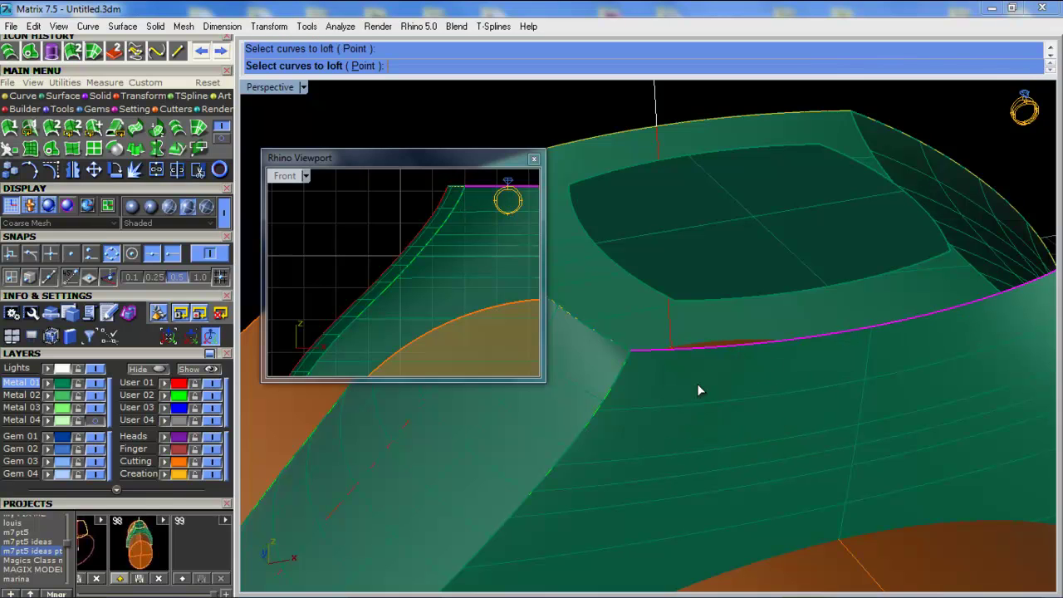
{"action": "left_click", "coordinate": [696, 306]}
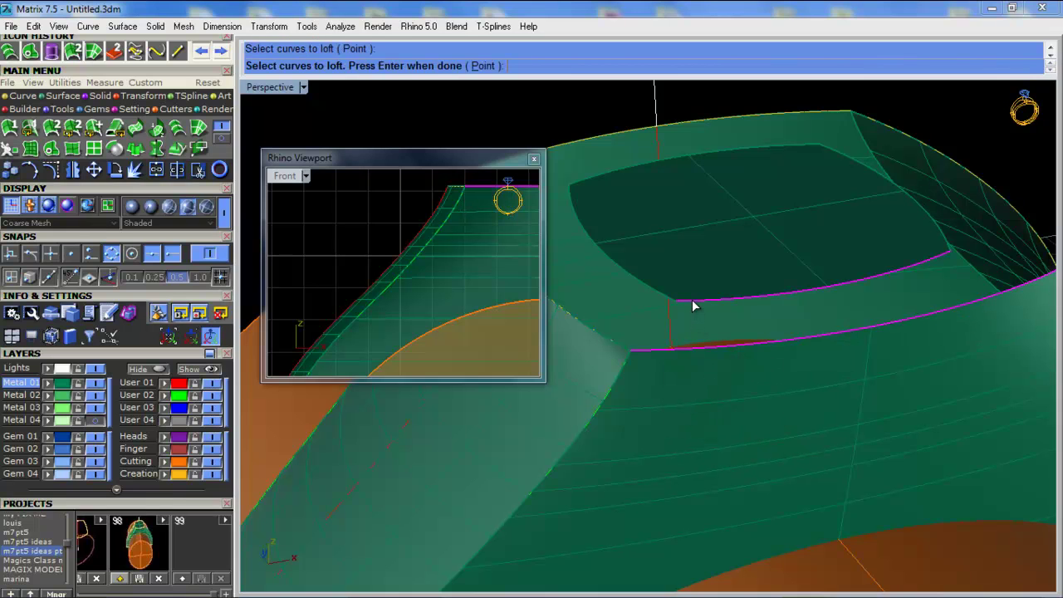
{"action": "key", "text": "Return"}
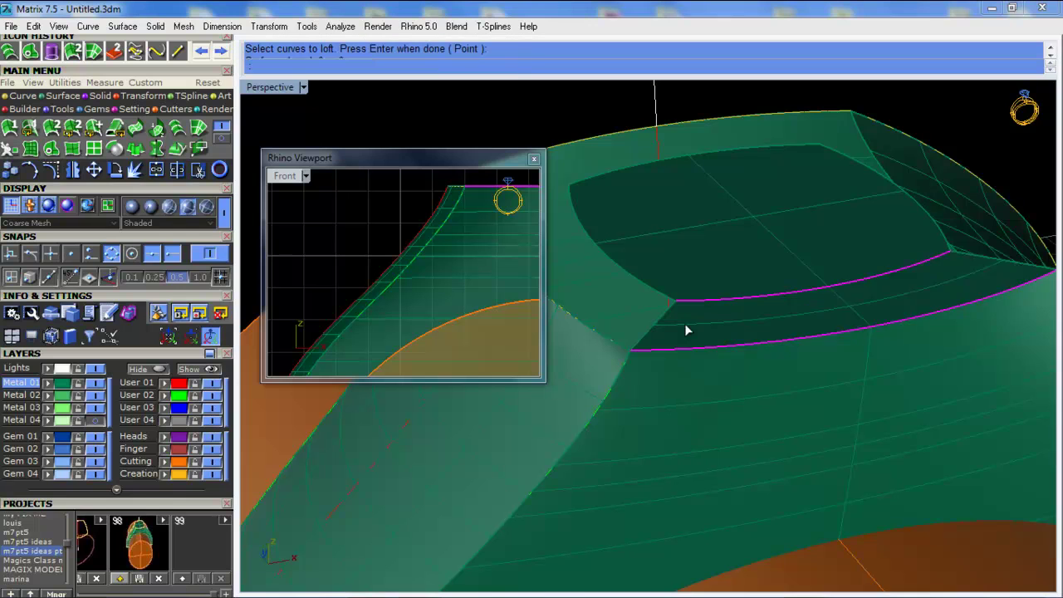
Set the loft to match the start and end tangents, check its profile from the side, and accept it
{"action": "left_click_drag", "start_coordinate": [878, 155], "coordinate": [878, 170]}
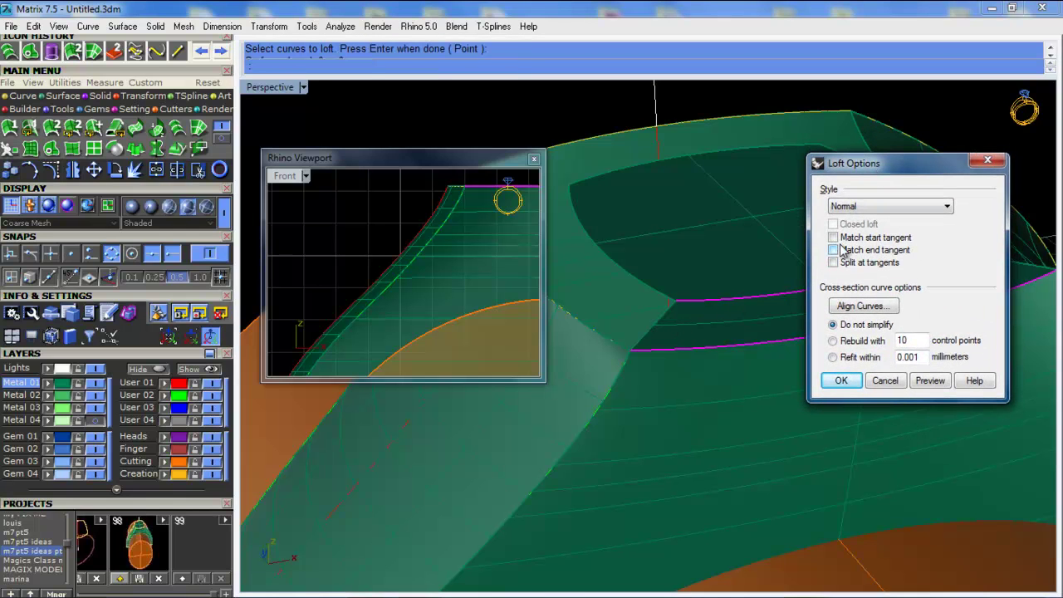
{"action": "left_click", "coordinate": [833, 238]}
{"action": "left_click", "coordinate": [833, 250]}
{"action": "right_click_drag", "start_coordinate": [739, 387], "coordinate": [655, 311]}
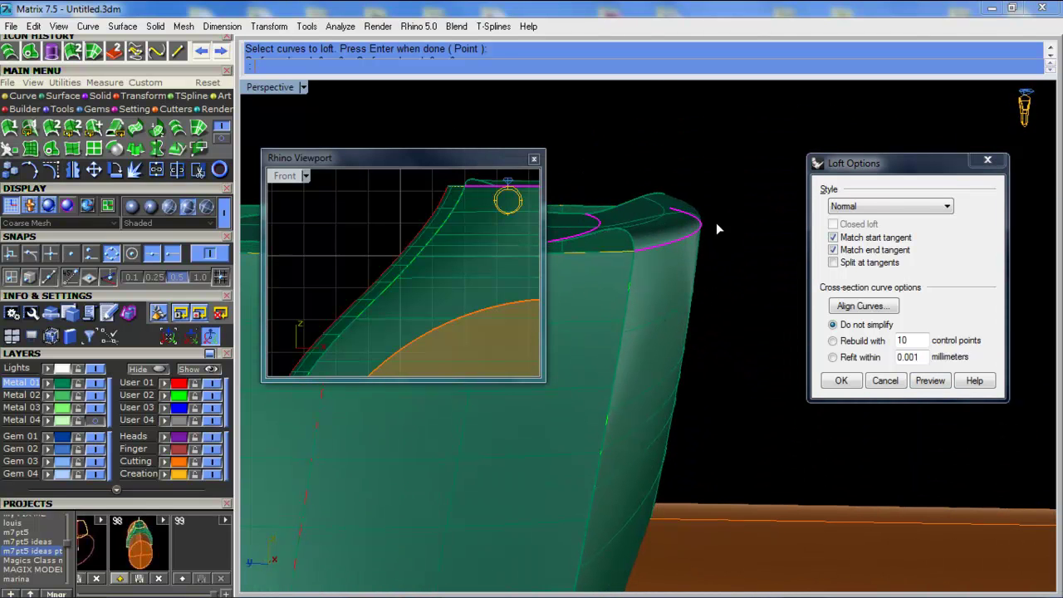
{"action": "right_click_drag", "start_coordinate": [690, 279], "coordinate": [675, 299]}
{"action": "right_click_drag", "start_coordinate": [687, 152], "coordinate": [710, 301]}
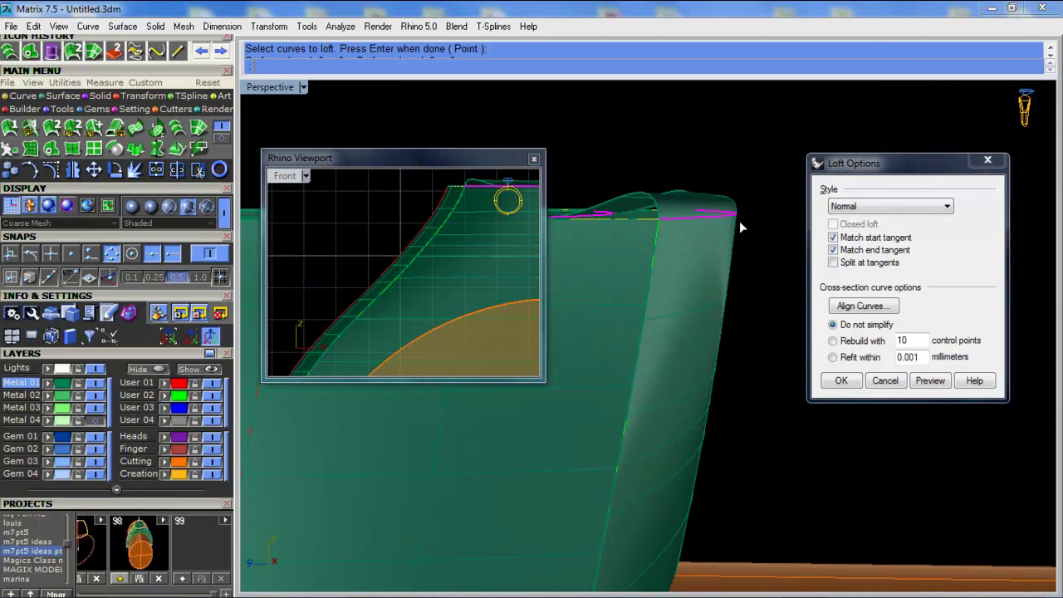
{"action": "right_click_drag", "start_coordinate": [743, 234], "coordinate": [769, 339]}
{"action": "left_click", "coordinate": [841, 382]}
Loft the adjacent shank surface's top edge to the facing cap edge, matching the start and end tangents
{"action": "right_click", "coordinate": [738, 304]}
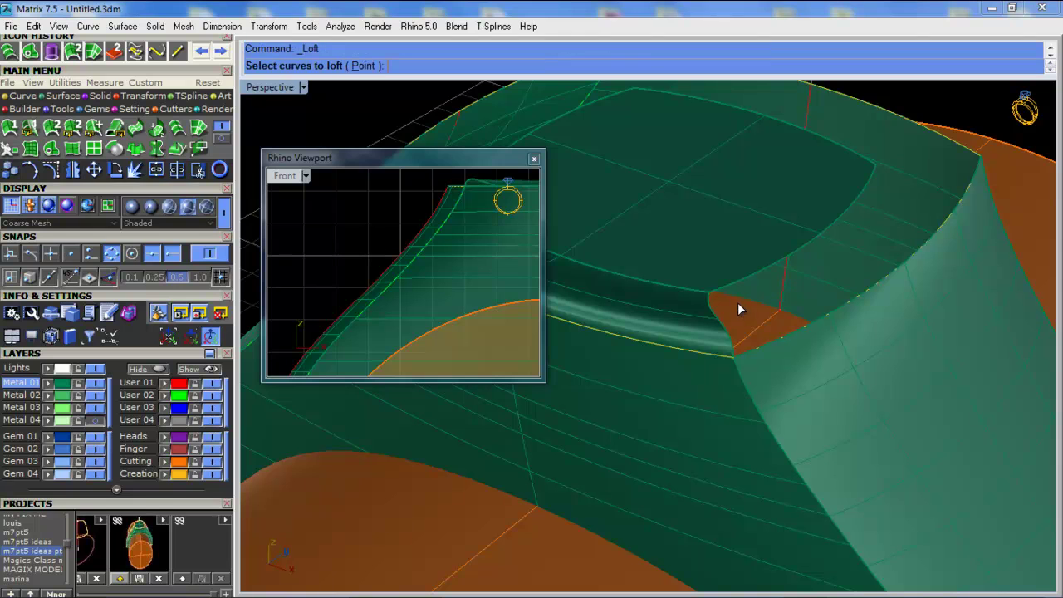
{"action": "left_click", "coordinate": [760, 345]}
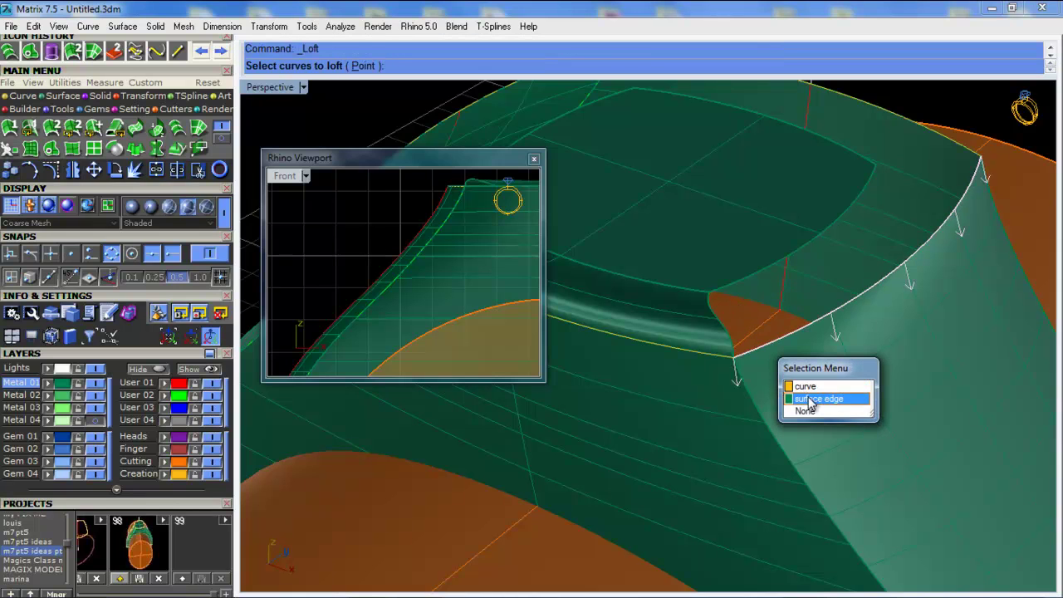
{"action": "left_click", "coordinate": [809, 400]}
{"action": "left_click", "coordinate": [743, 284]}
{"action": "right_click", "coordinate": [743, 284]}
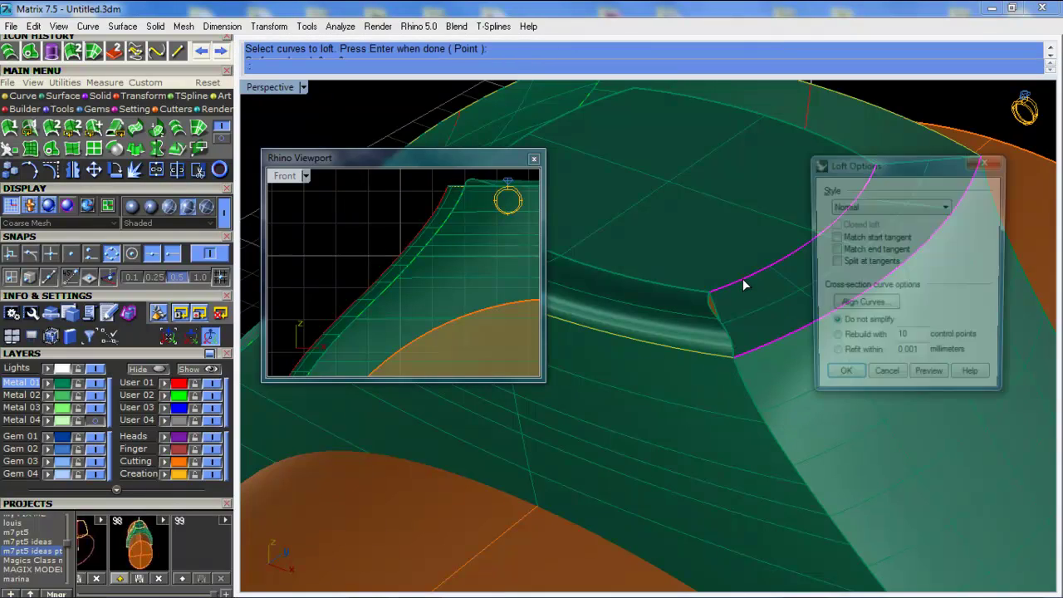
{"action": "left_click", "coordinate": [835, 237]}
{"action": "left_click", "coordinate": [835, 250]}
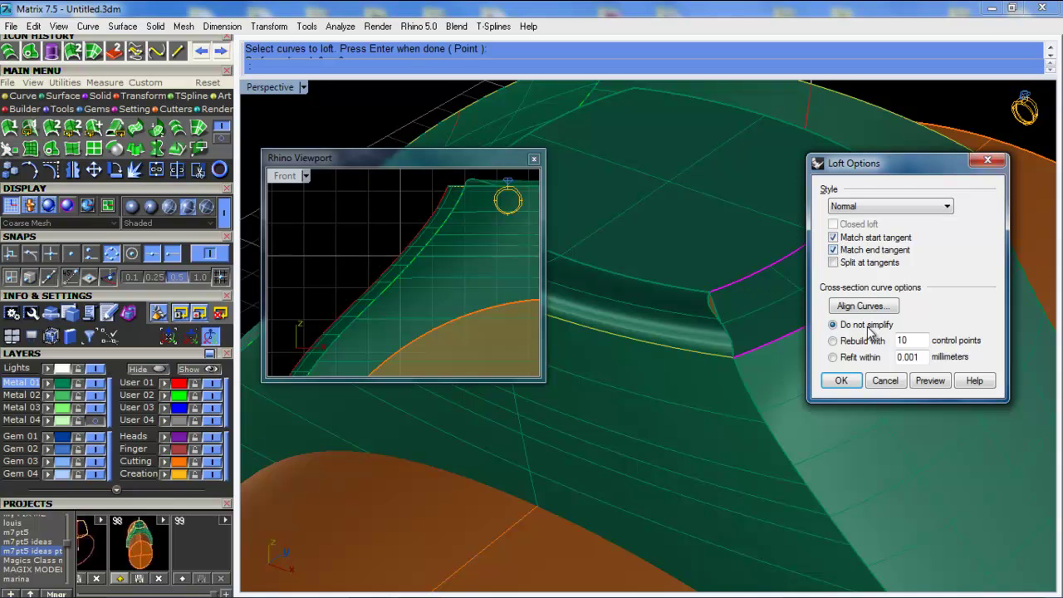
{"action": "left_click", "coordinate": [840, 380]}
Loft the top edge of the next rim side to its facing cap edge, matching the start and end tangents
{"action": "right_click_drag", "start_coordinate": [842, 378], "coordinate": [745, 286]}
{"action": "right_click", "coordinate": [730, 264]}
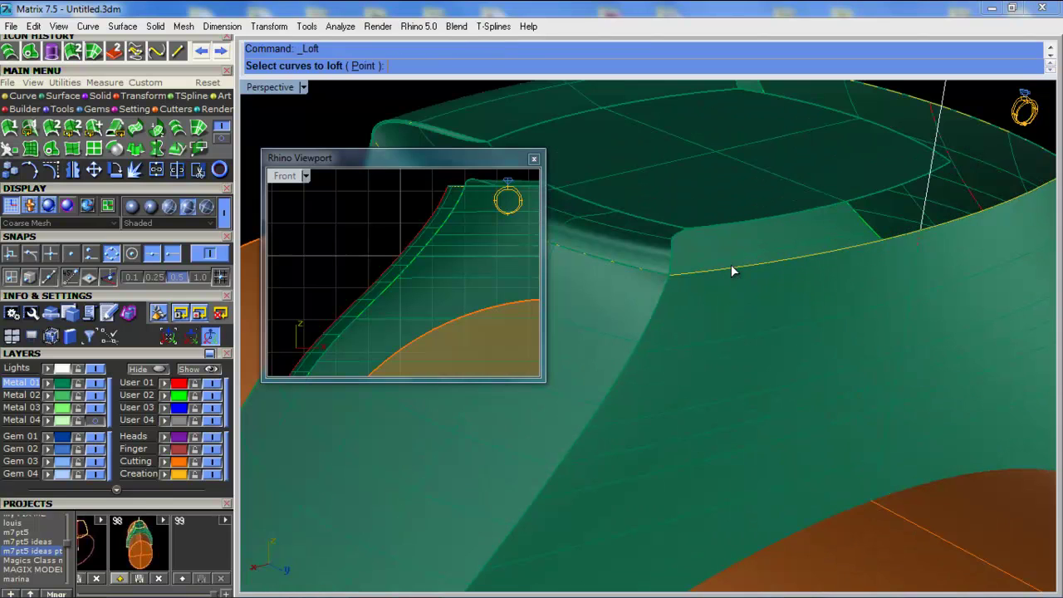
{"action": "left_click", "coordinate": [710, 229]}
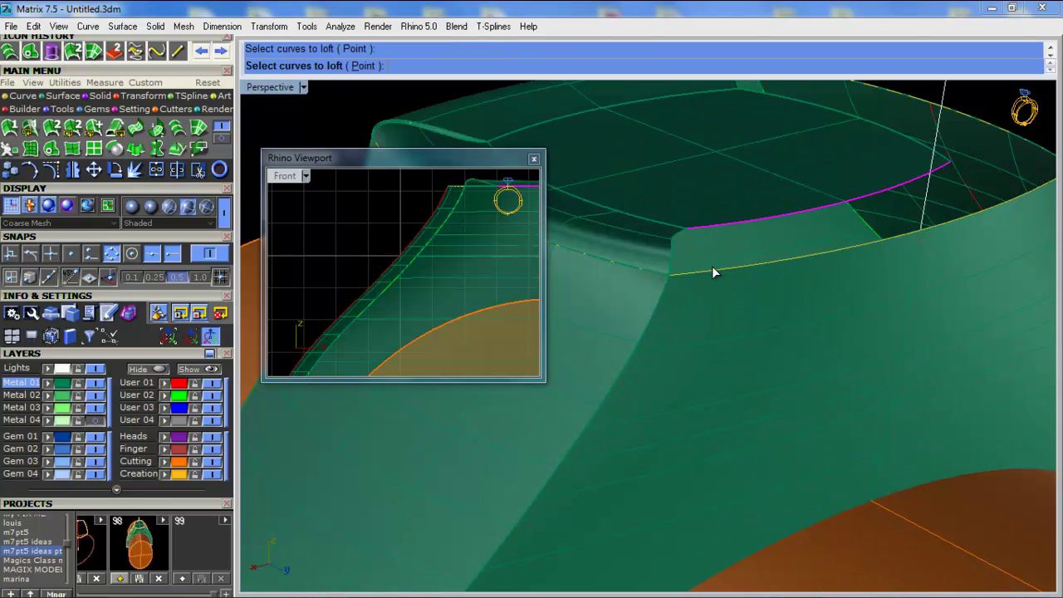
{"action": "left_click", "coordinate": [711, 267]}
{"action": "left_click", "coordinate": [768, 322]}
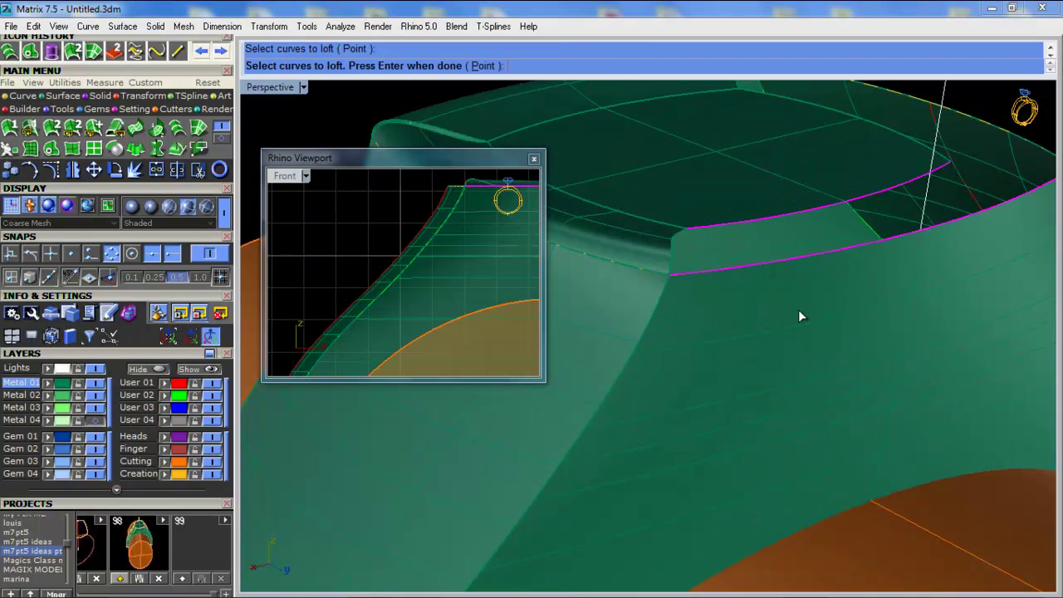
{"action": "right_click", "coordinate": [844, 305]}
{"action": "left_click", "coordinate": [833, 238]}
{"action": "left_click", "coordinate": [833, 250]}
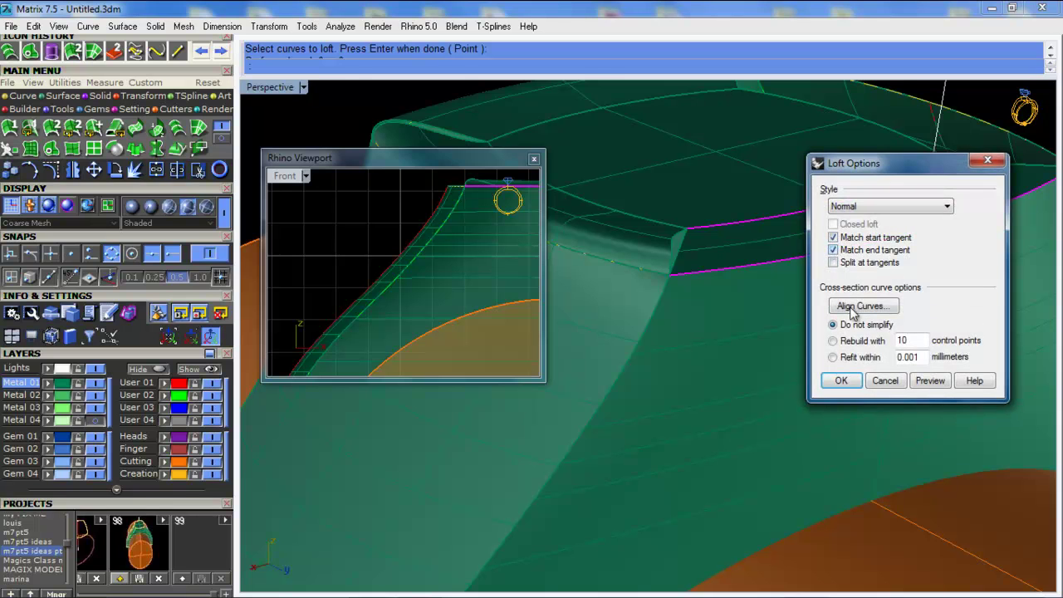
{"action": "left_click", "coordinate": [849, 371]}
Loft the last open side from the cap edge to the shank's upper surface edge, matching the start and end tangents
{"action": "right_click_drag", "start_coordinate": [858, 365], "coordinate": [659, 246]}
{"action": "scroll", "coordinate": [659, 246], "scroll_direction": "up", "scroll_amount": 5}
{"action": "right_click", "coordinate": [701, 261]}
{"action": "left_click", "coordinate": [702, 263]}
{"action": "left_click", "coordinate": [806, 336]}
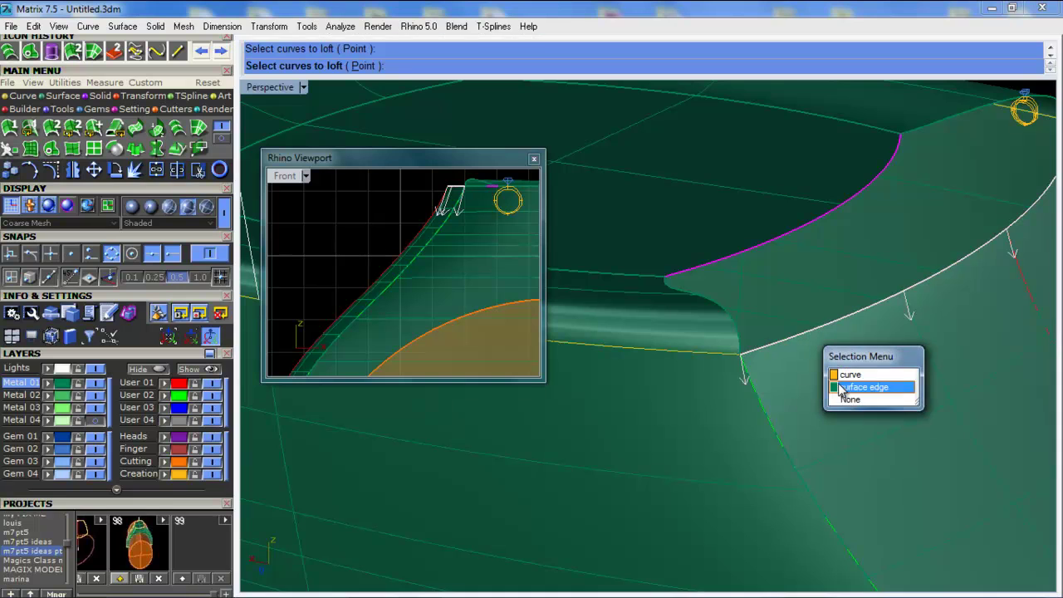
{"action": "left_click", "coordinate": [863, 379]}
{"action": "scroll", "coordinate": [764, 320], "scroll_direction": "down", "scroll_amount": 3}
{"action": "right_click", "coordinate": [764, 321]}
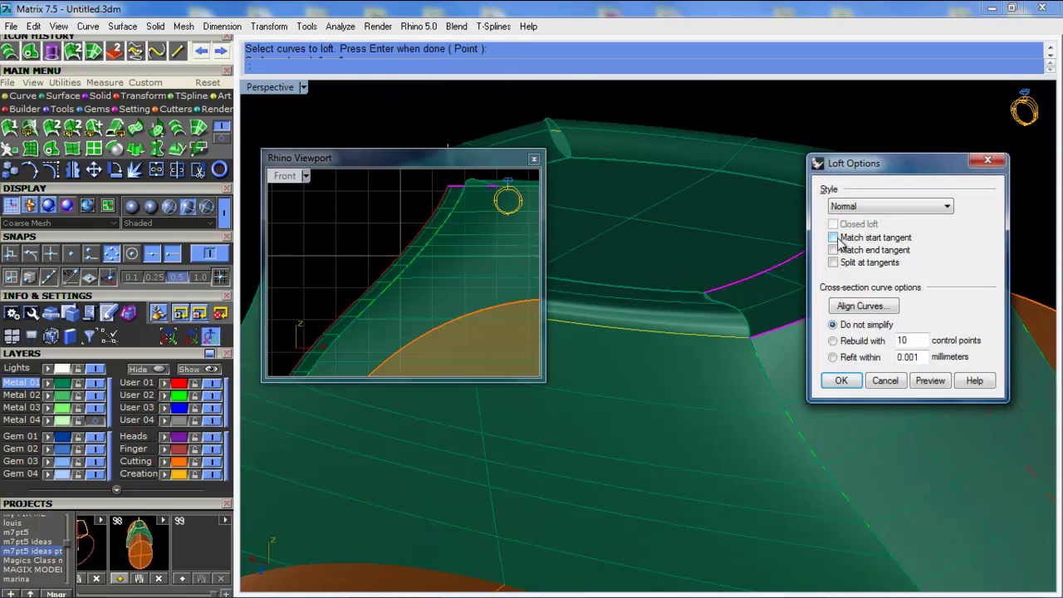
{"action": "left_click", "coordinate": [841, 381]}
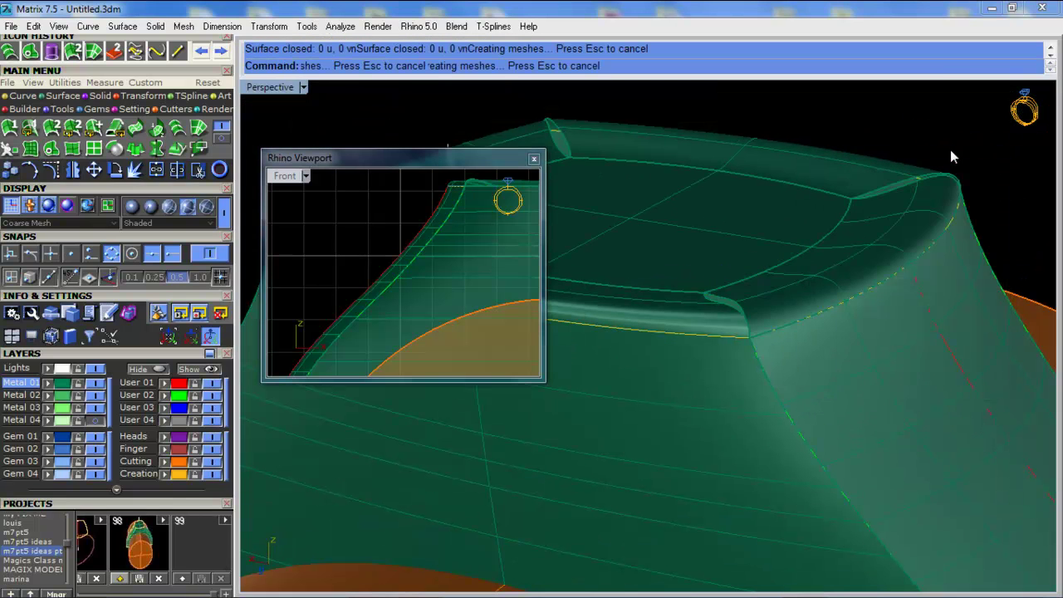
Raise the inset cap surface vertically so the history-linked rim lofts update
{"action": "scroll", "coordinate": [760, 242], "scroll_direction": "down", "scroll_amount": 4}
{"action": "right_click_drag", "start_coordinate": [761, 243], "coordinate": [654, 272]}
{"action": "scroll", "coordinate": [655, 271], "scroll_direction": "up", "scroll_amount": 4}
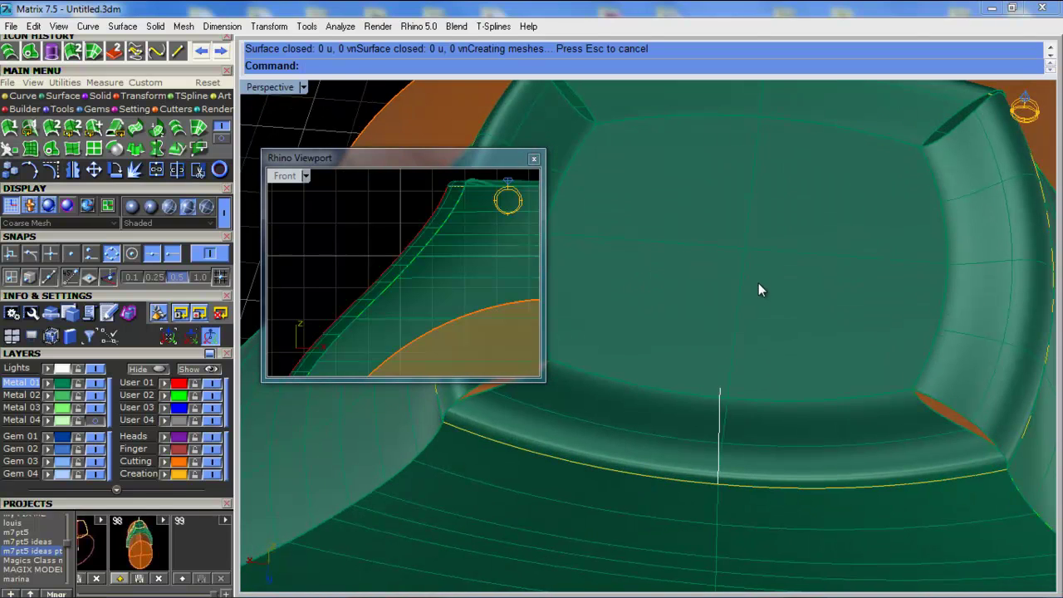
{"action": "scroll", "coordinate": [752, 292], "scroll_direction": "down", "scroll_amount": 5}
{"action": "right_click_drag", "start_coordinate": [741, 300], "coordinate": [779, 258]}
{"action": "scroll", "coordinate": [761, 254], "scroll_direction": "up", "scroll_amount": 5}
{"action": "left_click_drag", "start_coordinate": [784, 236], "coordinate": [785, 182]}
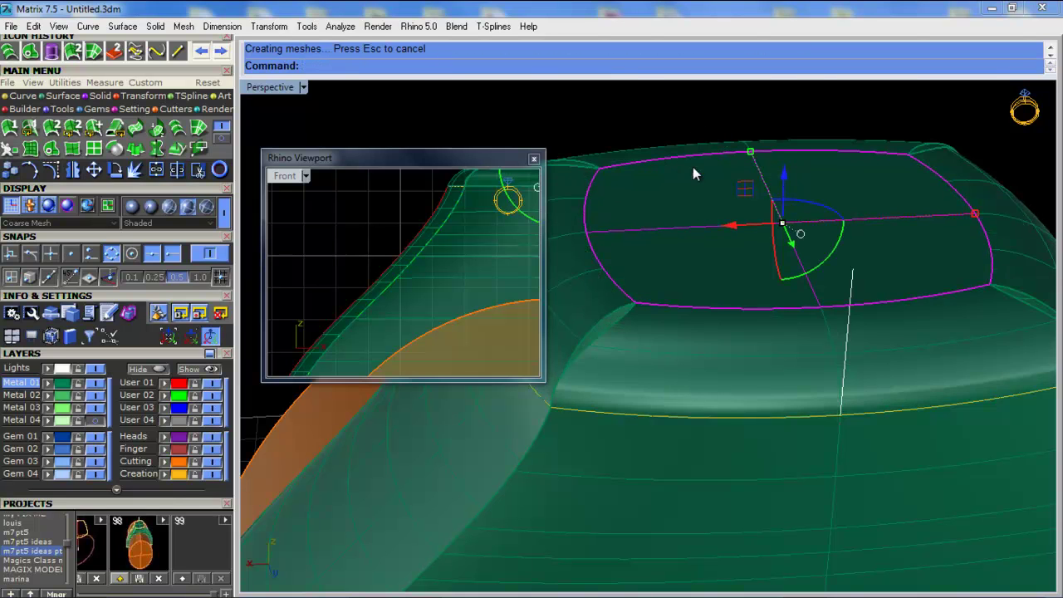
Assign the cap surface to the Lights layer and deselect it
{"action": "scroll", "coordinate": [695, 172], "scroll_direction": "down", "scroll_amount": 5}
{"action": "scroll", "coordinate": [733, 171], "scroll_direction": "up", "scroll_amount": 5}
{"action": "right_click_drag", "start_coordinate": [734, 184], "coordinate": [737, 220]}
{"action": "scroll", "coordinate": [737, 178], "scroll_direction": "down", "scroll_amount": 5}
{"action": "scroll", "coordinate": [739, 173], "scroll_direction": "up", "scroll_amount": 5}
{"action": "left_click", "coordinate": [754, 159]}
{"action": "left_click", "coordinate": [736, 222]}
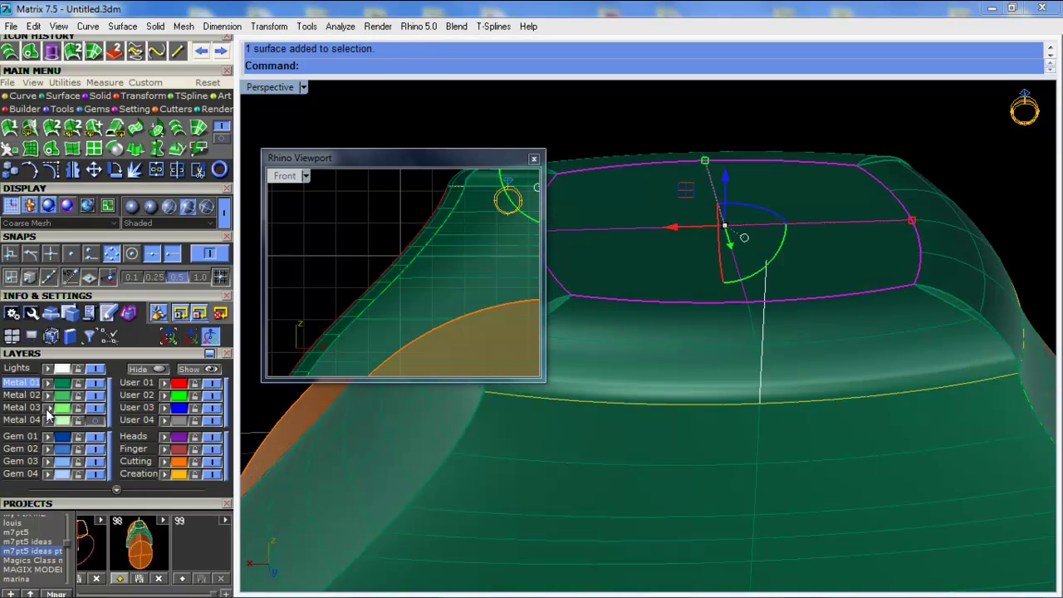
{"action": "left_click", "coordinate": [47, 371]}
{"action": "left_click", "coordinate": [596, 117]}
Lower the cap surface slightly so the four linked rim lofts follow
{"action": "scroll", "coordinate": [765, 270], "scroll_direction": "down", "scroll_amount": 6}
{"action": "right_click_drag", "start_coordinate": [767, 274], "coordinate": [744, 324]}
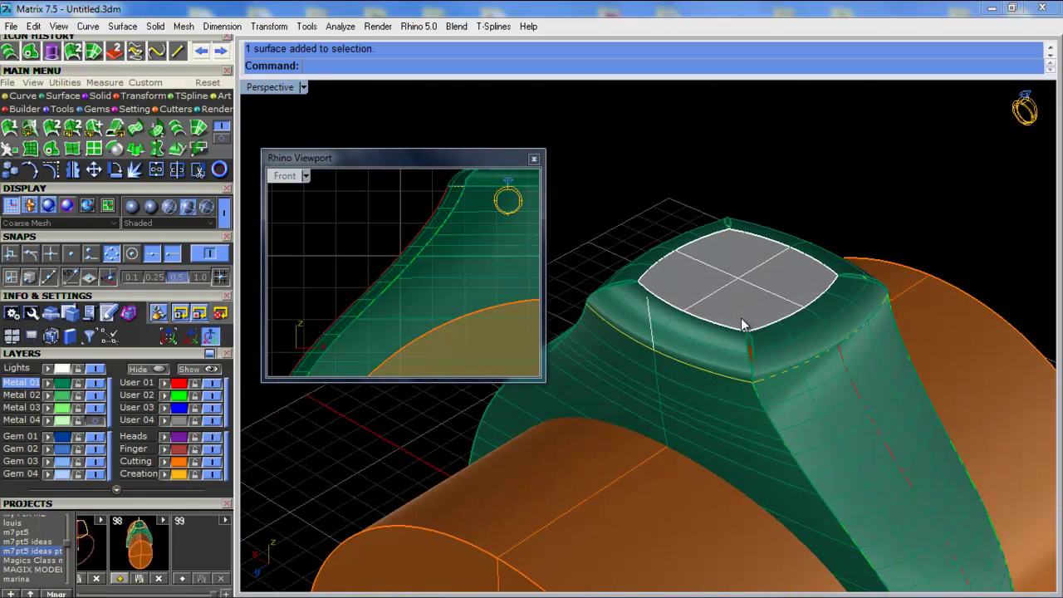
{"action": "scroll", "coordinate": [743, 324], "scroll_direction": "up", "scroll_amount": 3}
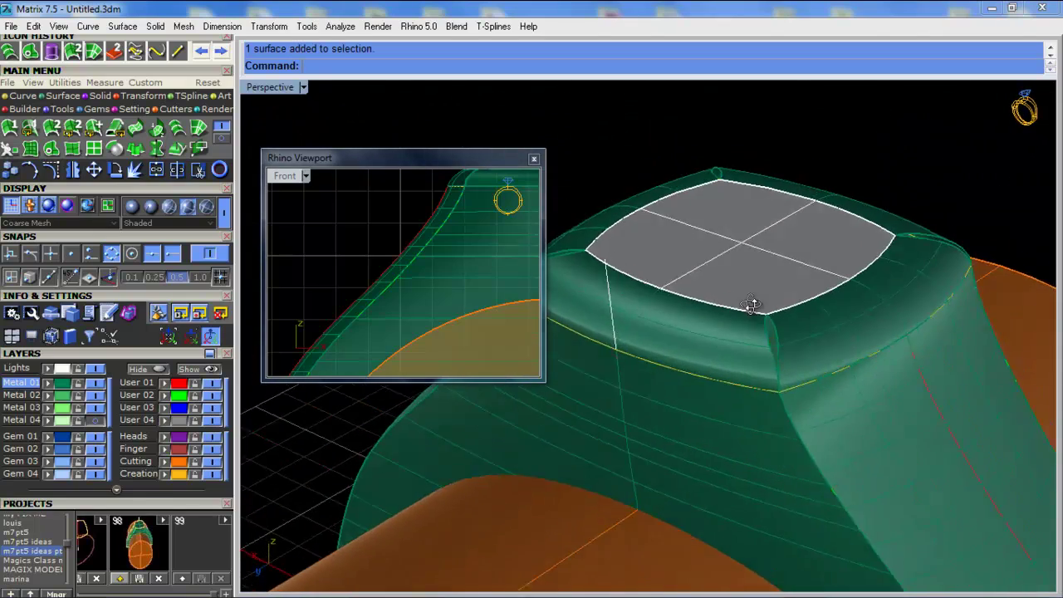
{"action": "left_click", "coordinate": [720, 258]}
{"action": "scroll", "coordinate": [737, 251], "scroll_direction": "up", "scroll_amount": 2}
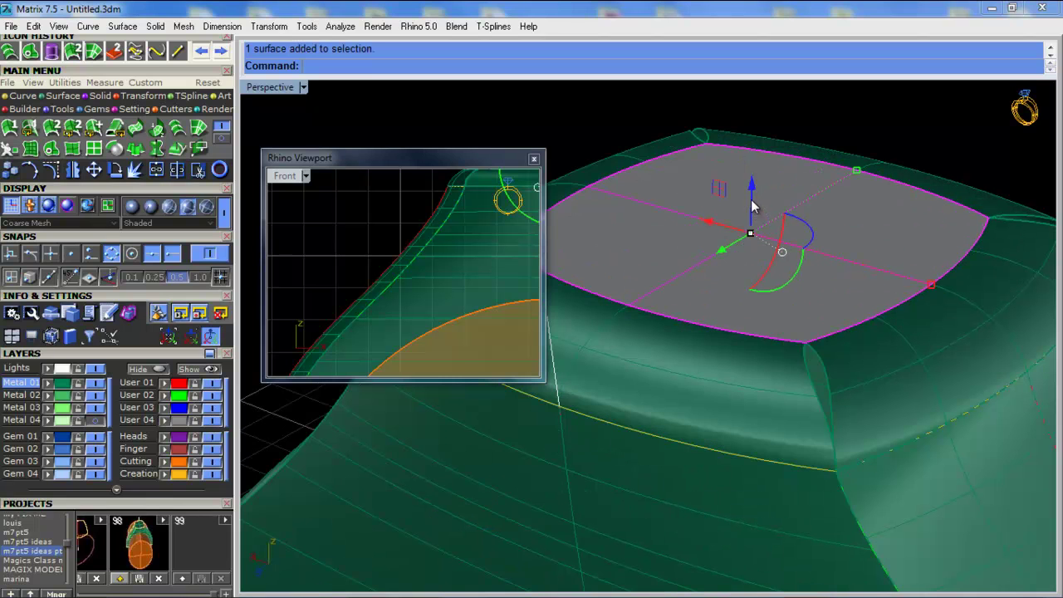
{"action": "left_click_drag", "start_coordinate": [751, 190], "coordinate": [754, 203]}
Assign the profile curve running down the shank's outer face to the Lights layer
{"action": "right_click_drag", "start_coordinate": [754, 204], "coordinate": [753, 248]}
{"action": "right_click_drag", "start_coordinate": [912, 279], "coordinate": [812, 349]}
{"action": "left_click", "coordinate": [833, 382]}
{"action": "left_click", "coordinate": [884, 422]}
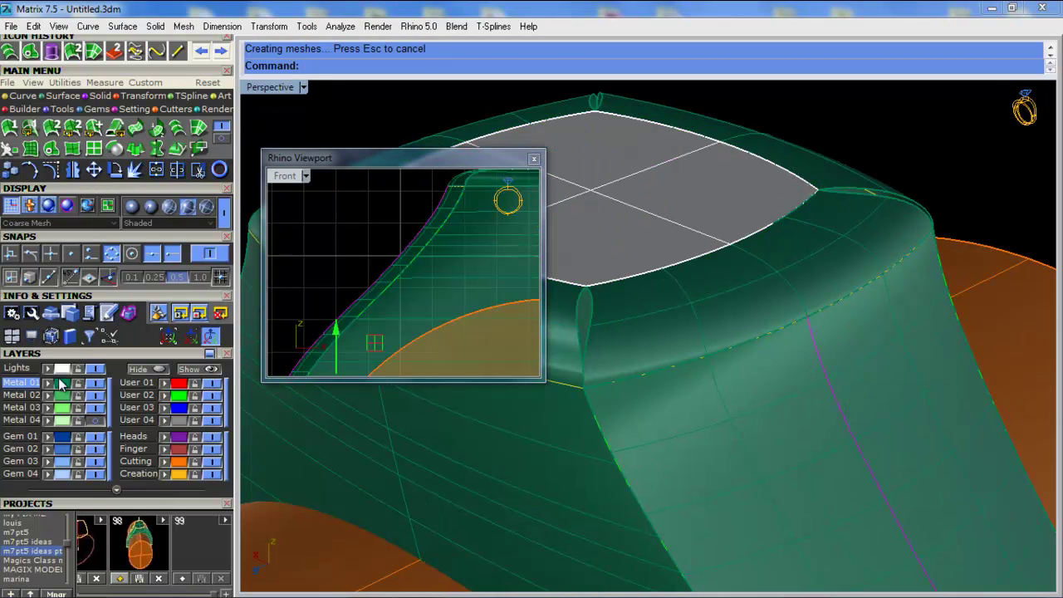
{"action": "right_click_drag", "start_coordinate": [734, 307], "coordinate": [674, 256]}
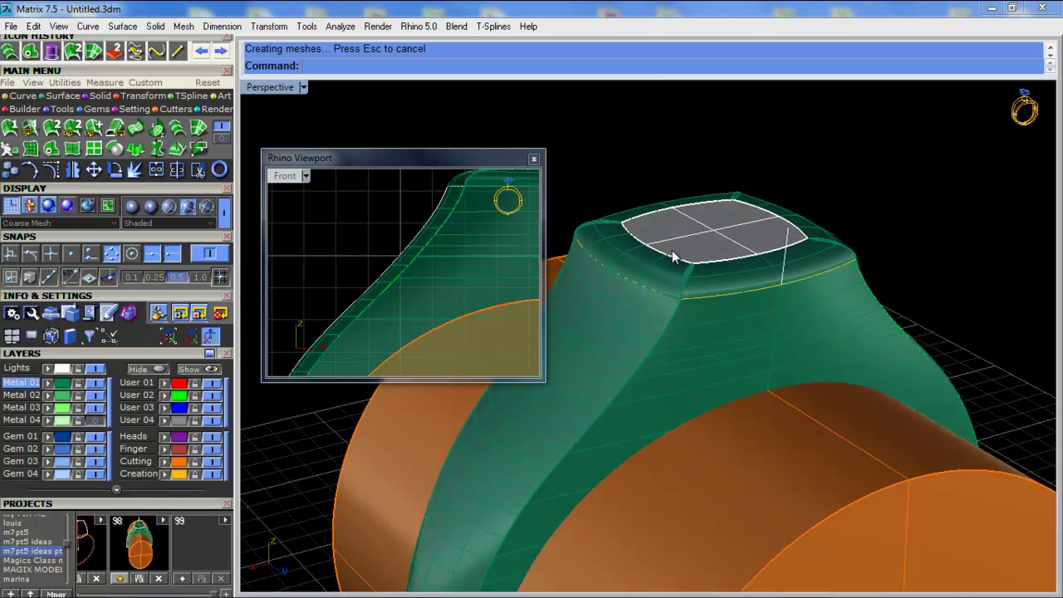
Raise the cap surface slightly, deselect it, and close the floating Front viewport
{"action": "scroll", "coordinate": [674, 254], "scroll_direction": "up", "scroll_amount": 7}
{"action": "left_click", "coordinate": [713, 235]}
{"action": "left_click_drag", "start_coordinate": [793, 191], "coordinate": [792, 180]}
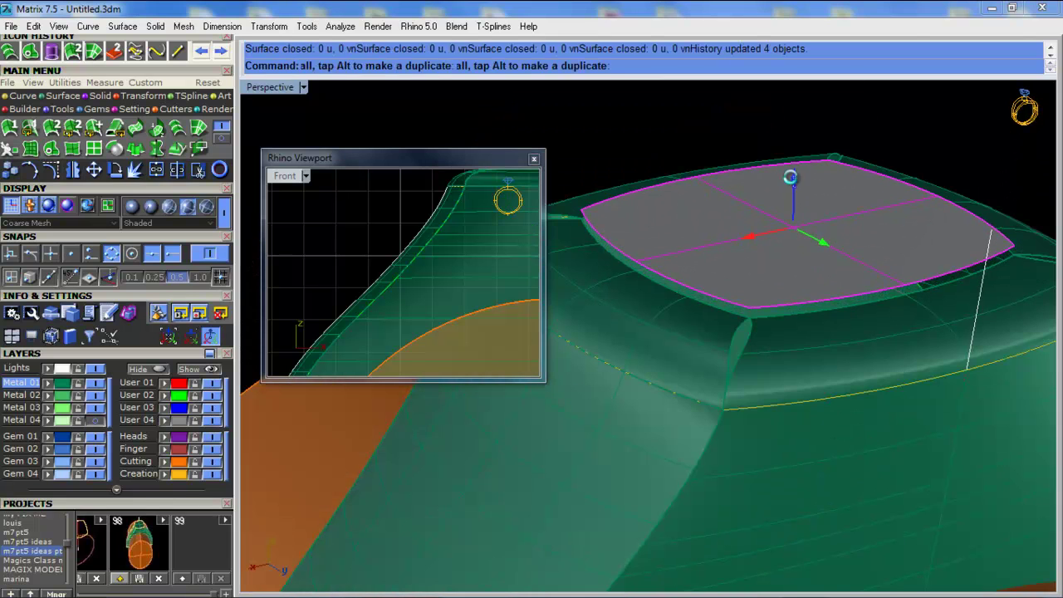
{"action": "left_click", "coordinate": [607, 154]}
{"action": "scroll", "coordinate": [613, 157], "scroll_direction": "down", "scroll_amount": 10}
{"action": "right_click_drag", "start_coordinate": [640, 248], "coordinate": [768, 224], "text": "shift"}
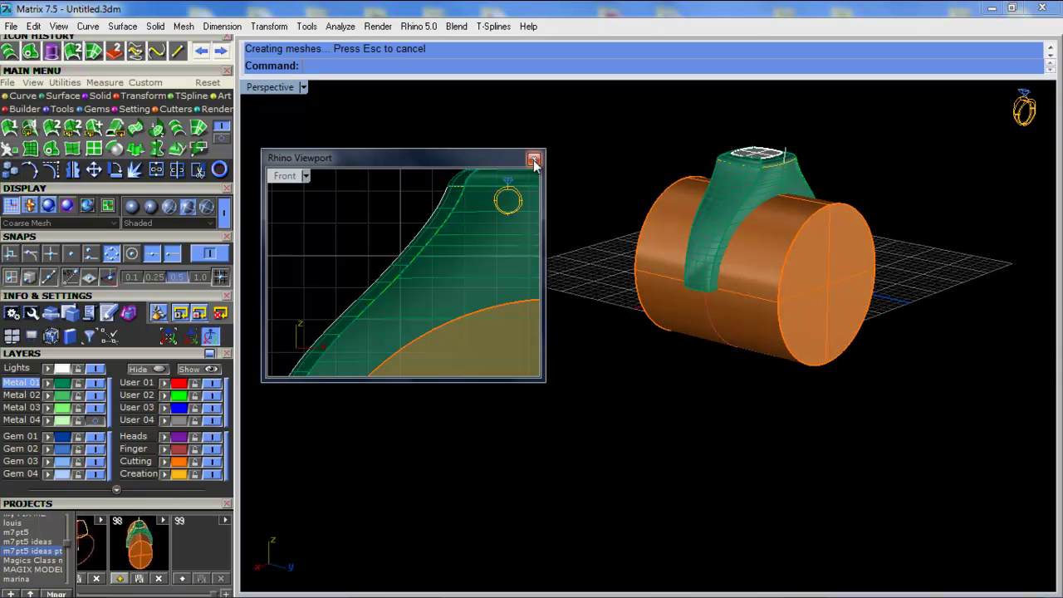
{"action": "left_click", "coordinate": [533, 159]}
Select the ring rail circle as the rail and start a one-rail sweep
{"action": "right_click_drag", "start_coordinate": [772, 265], "coordinate": [592, 319]}
{"action": "scroll", "coordinate": [690, 296], "scroll_direction": "up", "scroll_amount": 4}
{"action": "scroll", "coordinate": [583, 349], "scroll_direction": "up", "scroll_amount": 4}
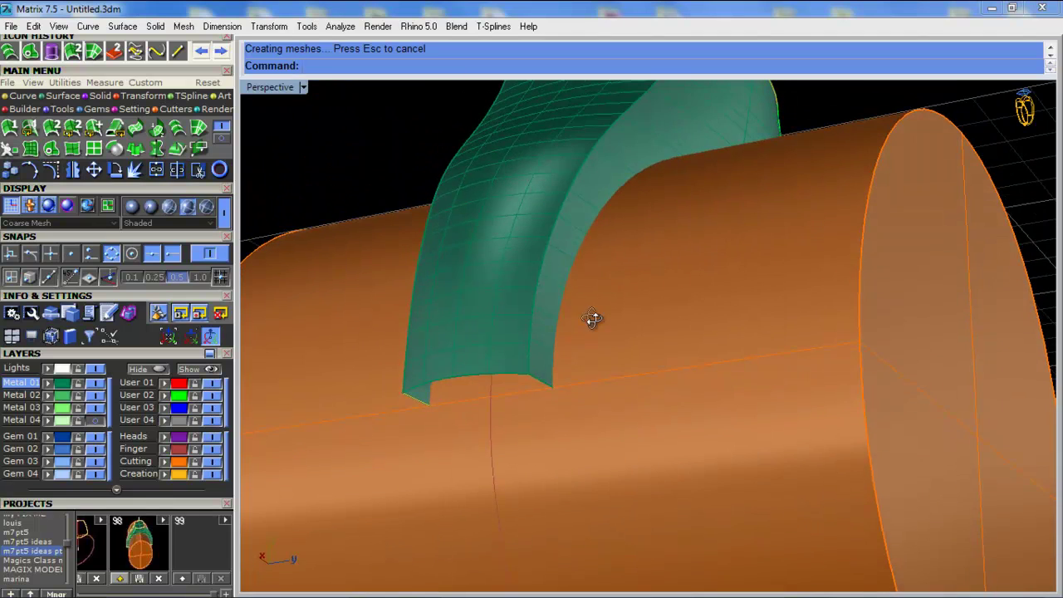
{"action": "scroll", "coordinate": [482, 378], "scroll_direction": "down", "scroll_amount": 5}
{"action": "scroll", "coordinate": [481, 378], "scroll_direction": "up", "scroll_amount": 4}
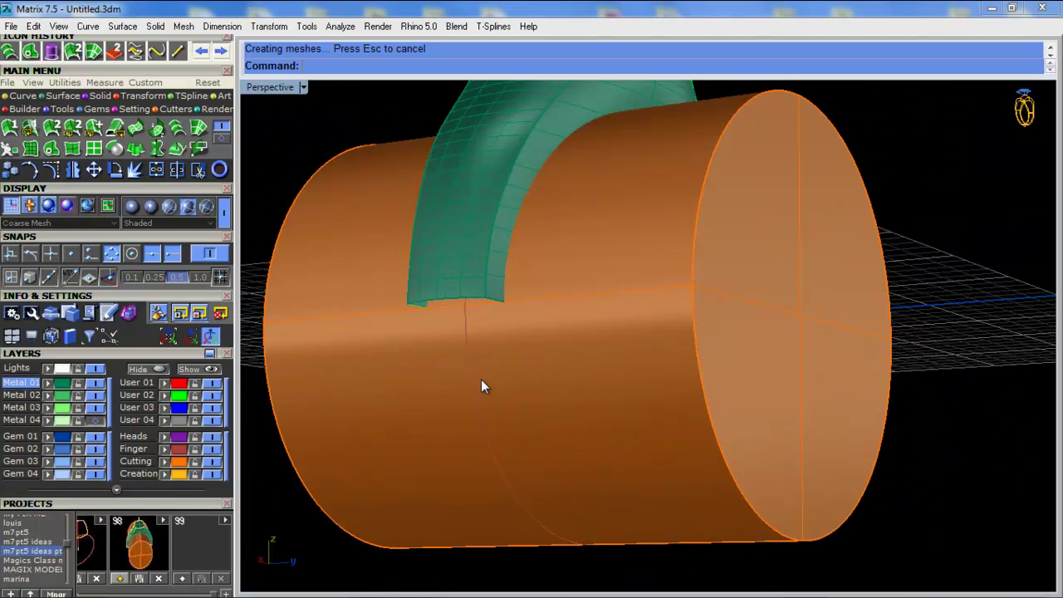
{"action": "left_click", "coordinate": [484, 426]}
{"action": "left_click", "coordinate": [483, 427]}
{"action": "key", "text": "Return"}
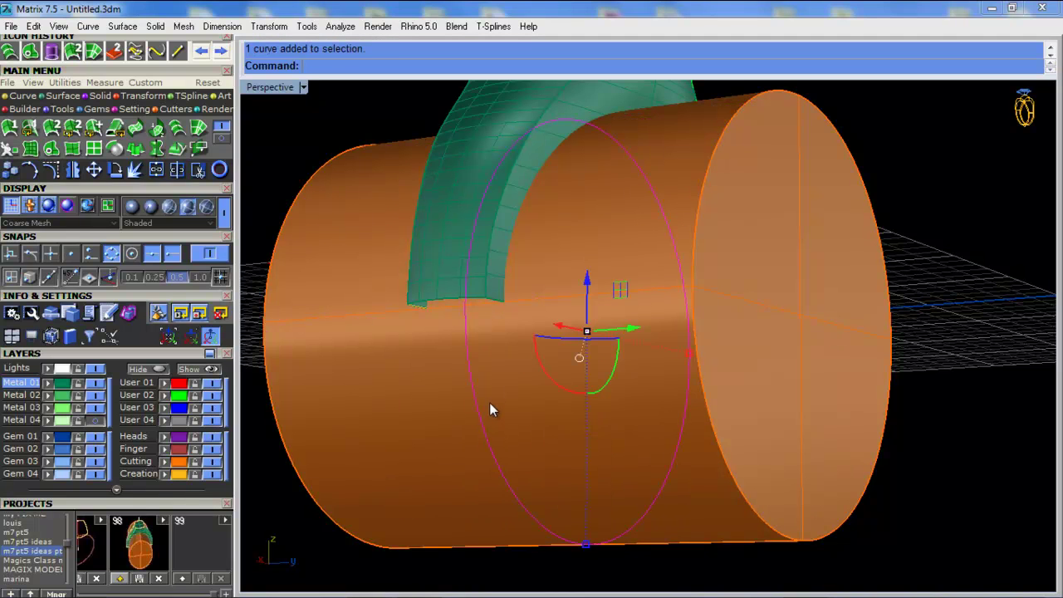
{"action": "middle_click", "coordinate": [505, 363]}
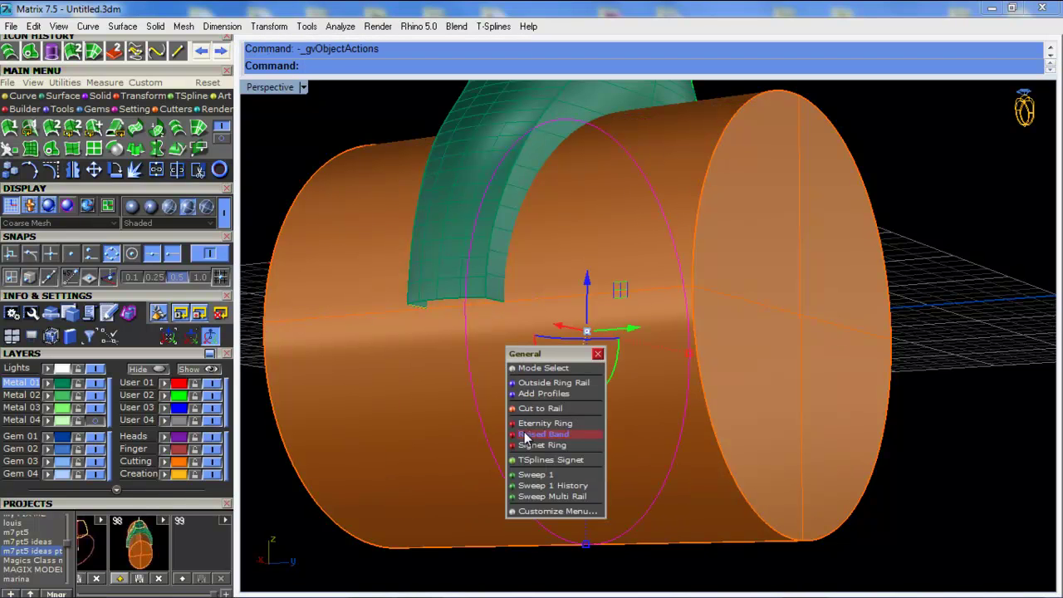
{"action": "left_click", "coordinate": [532, 474]}
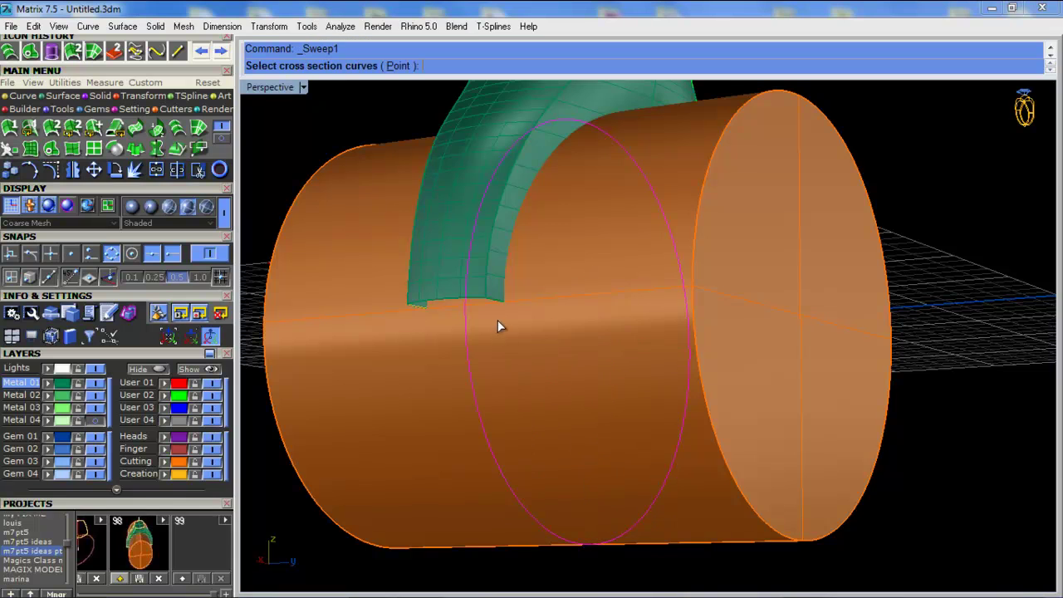
{"action": "scroll", "coordinate": [497, 320], "scroll_direction": "up", "scroll_amount": 3}
{"action": "scroll", "coordinate": [487, 310], "scroll_direction": "down", "scroll_amount": 4}
{"action": "right_click_drag", "start_coordinate": [578, 332], "coordinate": [712, 367]}
{"action": "scroll", "coordinate": [728, 316], "scroll_direction": "up", "scroll_amount": 3}
{"action": "left_click", "coordinate": [867, 259]}
{"action": "left_click", "coordinate": [917, 308]}
{"action": "scroll", "coordinate": [917, 308], "scroll_direction": "down", "scroll_amount": 1}
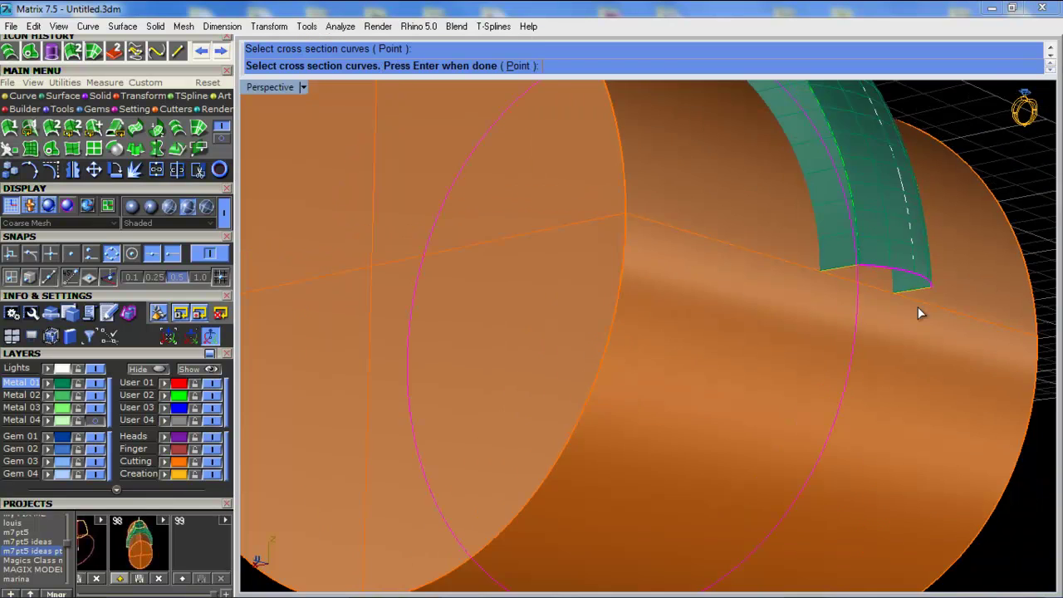
{"action": "scroll", "coordinate": [917, 307], "scroll_direction": "down", "scroll_amount": 4}
{"action": "scroll", "coordinate": [576, 337], "scroll_direction": "up", "scroll_amount": 6}
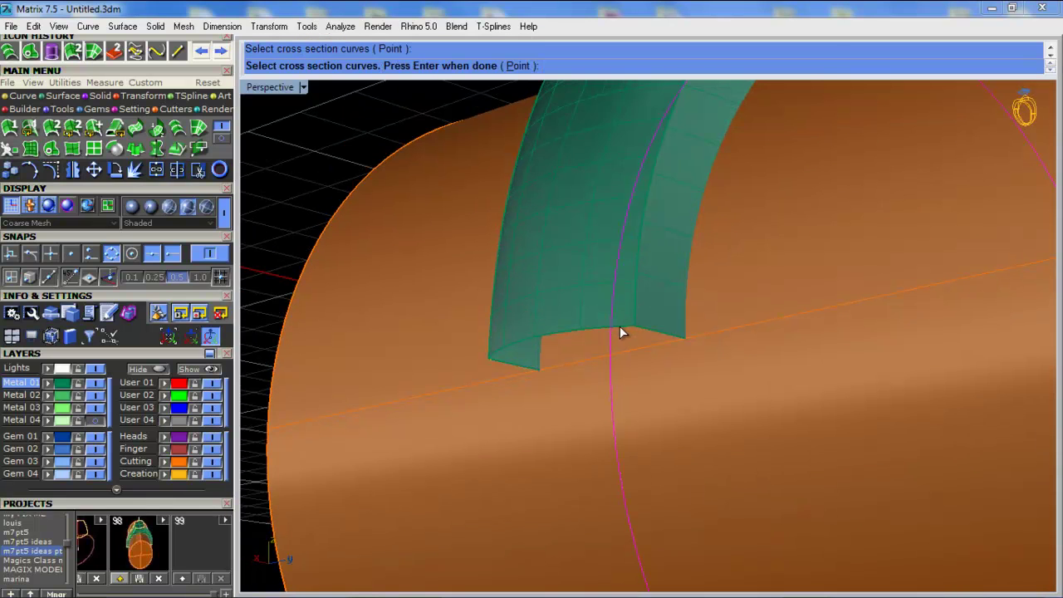
{"action": "right_click", "coordinate": [621, 327]}
{"action": "left_click", "coordinate": [894, 405]}
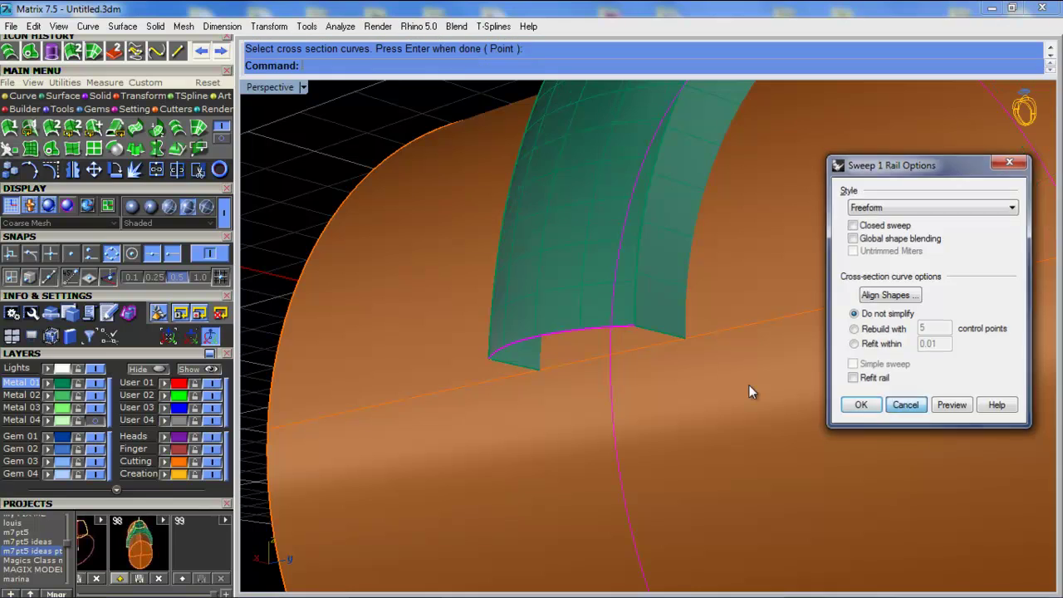
Sweep the lower edges of the outer shank surface at both ends along the ring rail to form the bottom of the band
{"action": "right_click", "coordinate": [587, 333]}
{"action": "left_click", "coordinate": [598, 330]}
{"action": "scroll", "coordinate": [460, 326], "scroll_direction": "down", "scroll_amount": 6}
{"action": "right_click_drag", "start_coordinate": [789, 423], "coordinate": [647, 365]}
{"action": "scroll", "coordinate": [875, 308], "scroll_direction": "up", "scroll_amount": 4}
{"action": "right_click_drag", "start_coordinate": [877, 310], "coordinate": [776, 391]}
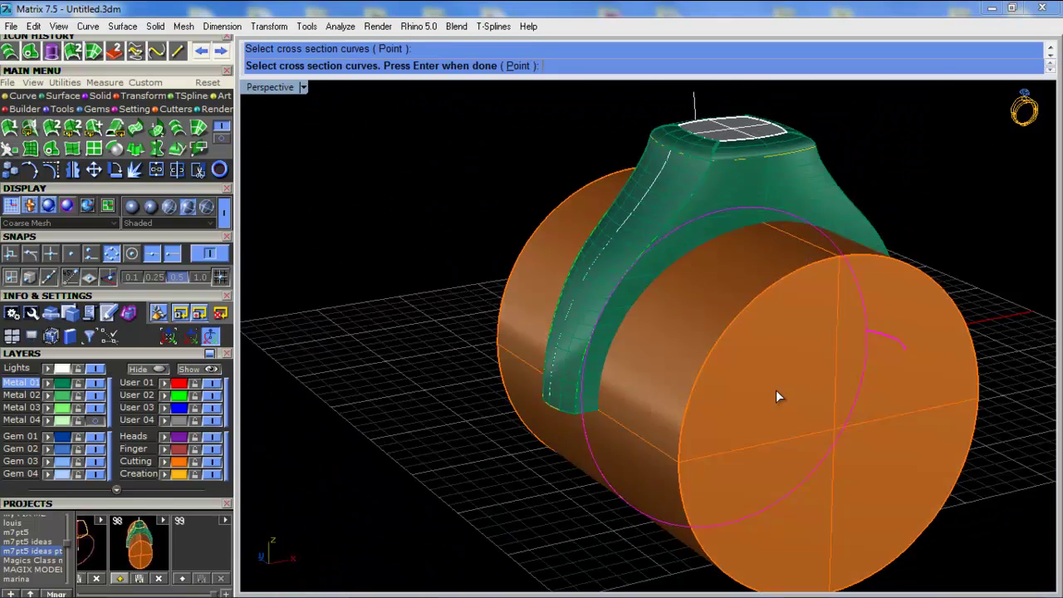
{"action": "scroll", "coordinate": [618, 390], "scroll_direction": "up", "scroll_amount": 5}
{"action": "left_click", "coordinate": [715, 429]}
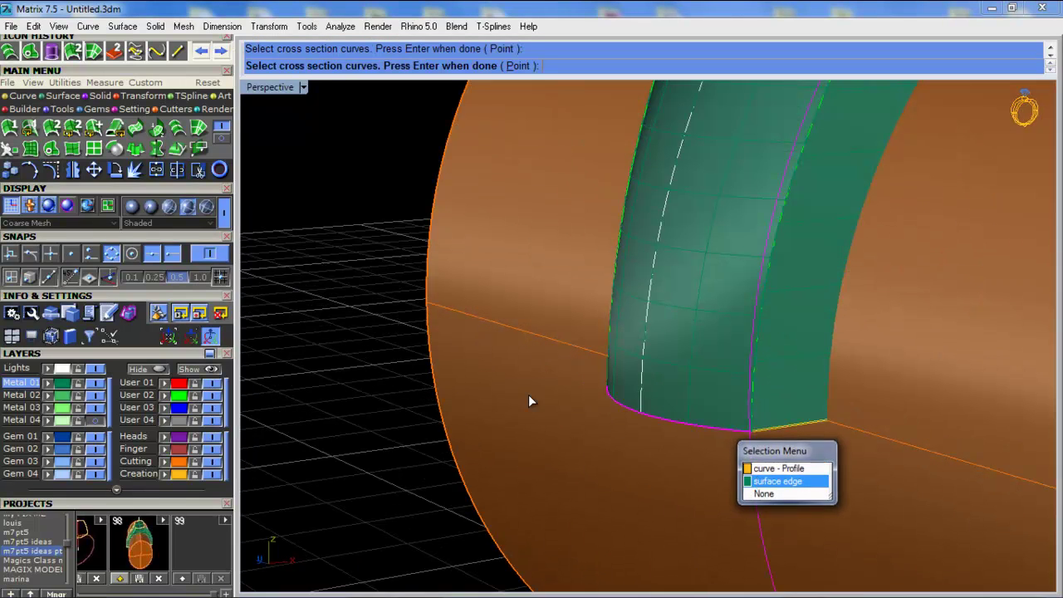
{"action": "scroll", "coordinate": [513, 392], "scroll_direction": "down", "scroll_amount": 5}
{"action": "right_click", "coordinate": [513, 392]}
{"action": "right_click_drag", "start_coordinate": [562, 341], "coordinate": [405, 283], "text": "shift"}
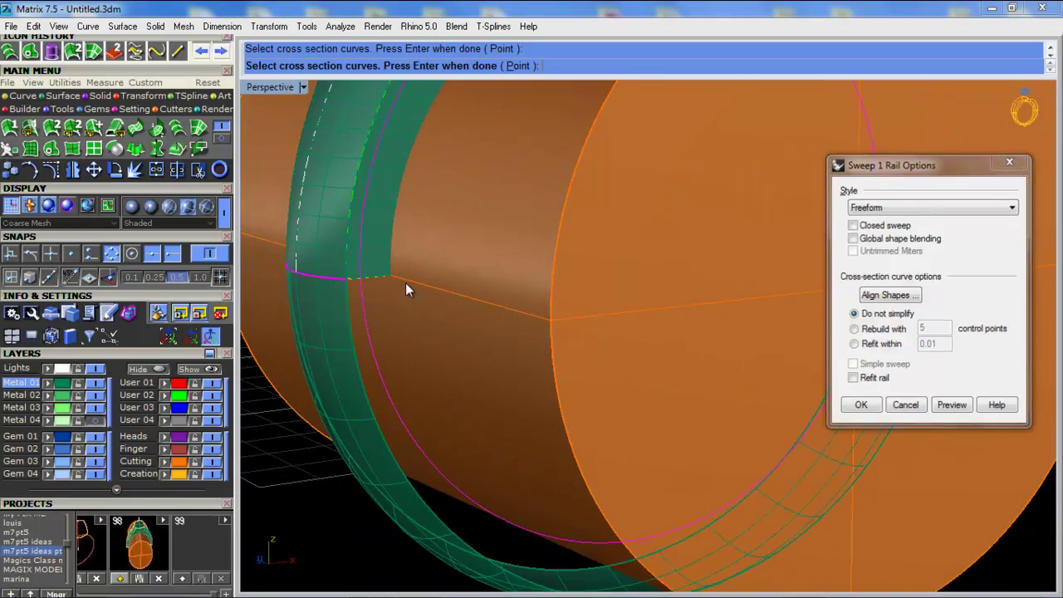
Set up a one-rail sweep along the ring rail using the lower surface edges of the finger-hole side surface
{"action": "right_click", "coordinate": [405, 282]}
{"action": "scroll", "coordinate": [645, 370], "scroll_direction": "down", "scroll_amount": 7}
{"action": "right_click_drag", "start_coordinate": [645, 370], "coordinate": [672, 371]}
{"action": "scroll", "coordinate": [672, 371], "scroll_direction": "up", "scroll_amount": 4}
{"action": "left_click", "coordinate": [852, 361]}
{"action": "right_click_drag", "start_coordinate": [852, 361], "coordinate": [722, 348]}
{"action": "scroll", "coordinate": [666, 266], "scroll_direction": "up", "scroll_amount": 5}
{"action": "right_click_drag", "start_coordinate": [767, 315], "coordinate": [745, 324]}
{"action": "right_click", "coordinate": [746, 339]}
{"action": "left_click", "coordinate": [744, 336]}
{"action": "left_click", "coordinate": [787, 314]}
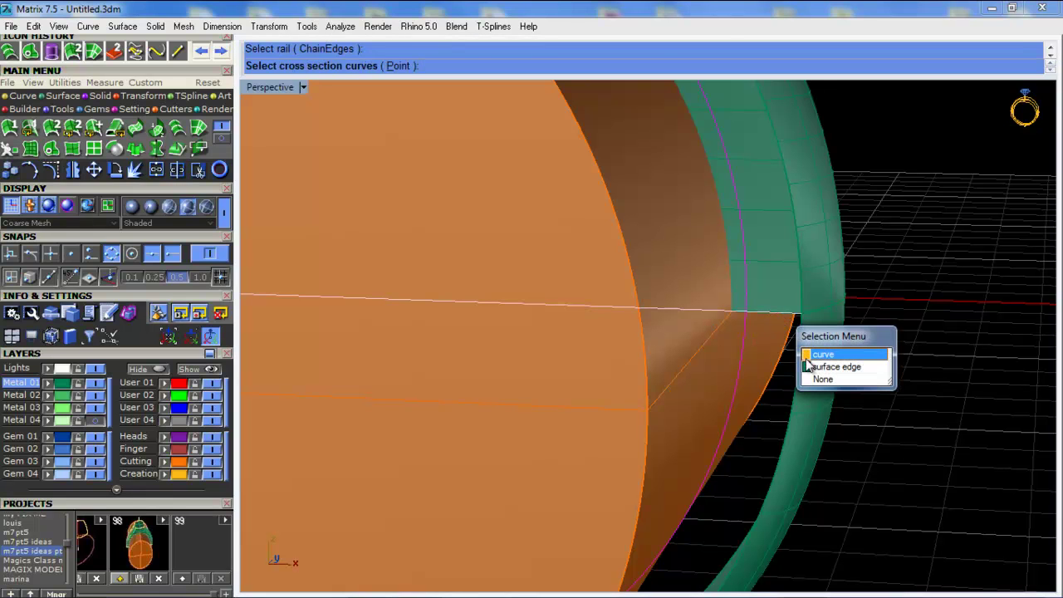
{"action": "left_click", "coordinate": [818, 366]}
{"action": "left_click", "coordinate": [773, 314]}
{"action": "left_click", "coordinate": [778, 310]}
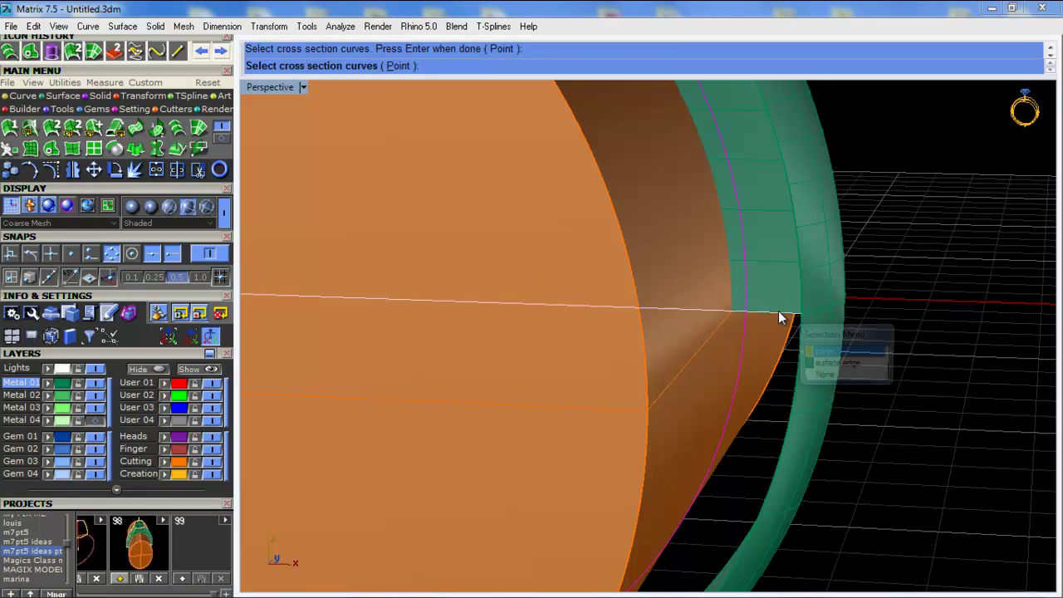
{"action": "left_click", "coordinate": [820, 378]}
{"action": "scroll", "coordinate": [960, 282], "scroll_direction": "down", "scroll_amount": 6}
{"action": "right_click_drag", "start_coordinate": [957, 286], "coordinate": [743, 302]}
{"action": "right_click_drag", "start_coordinate": [810, 400], "coordinate": [479, 130]}
Turn on the control points of the white side profile curve and move its top point slightly outward
{"action": "left_click", "coordinate": [535, 167]}
{"action": "left_click", "coordinate": [52, 170]}
{"action": "left_click_drag", "start_coordinate": [530, 120], "coordinate": [543, 122]}
{"action": "right_click_drag", "start_coordinate": [544, 125], "coordinate": [486, 124]}
{"action": "scroll", "coordinate": [550, 144], "scroll_direction": "down", "scroll_amount": 6}
{"action": "scroll", "coordinate": [593, 127], "scroll_direction": "up", "scroll_amount": 2}
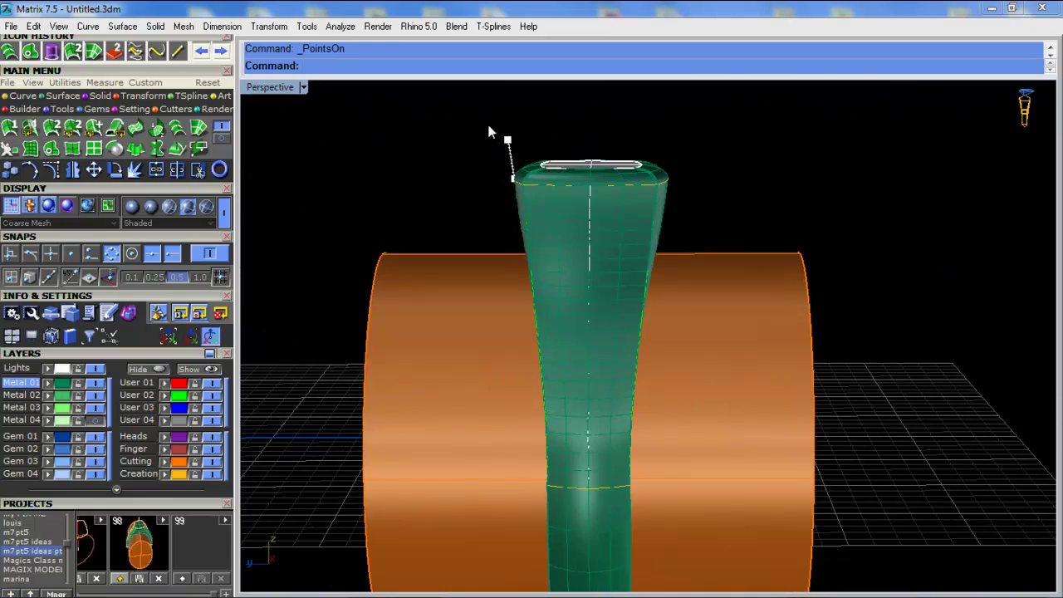
{"action": "left_click", "coordinate": [507, 141]}
{"action": "left_click_drag", "start_coordinate": [463, 141], "coordinate": [454, 142]}
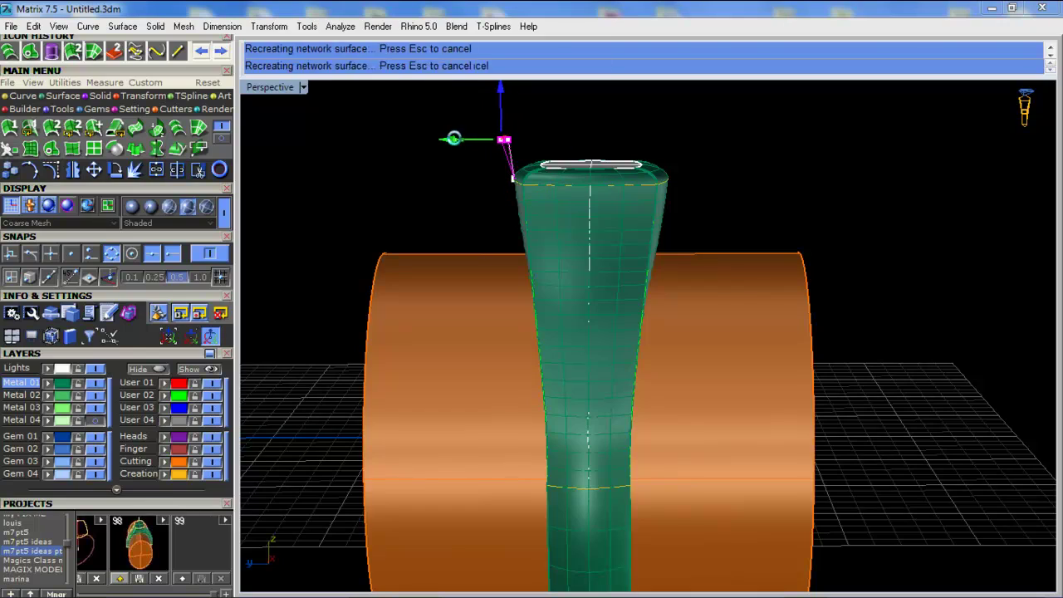
Examine the shank's taper and the rebuilt side surface from the ring's end at several zoom levels
{"action": "right_click_drag", "start_coordinate": [455, 145], "coordinate": [638, 218]}
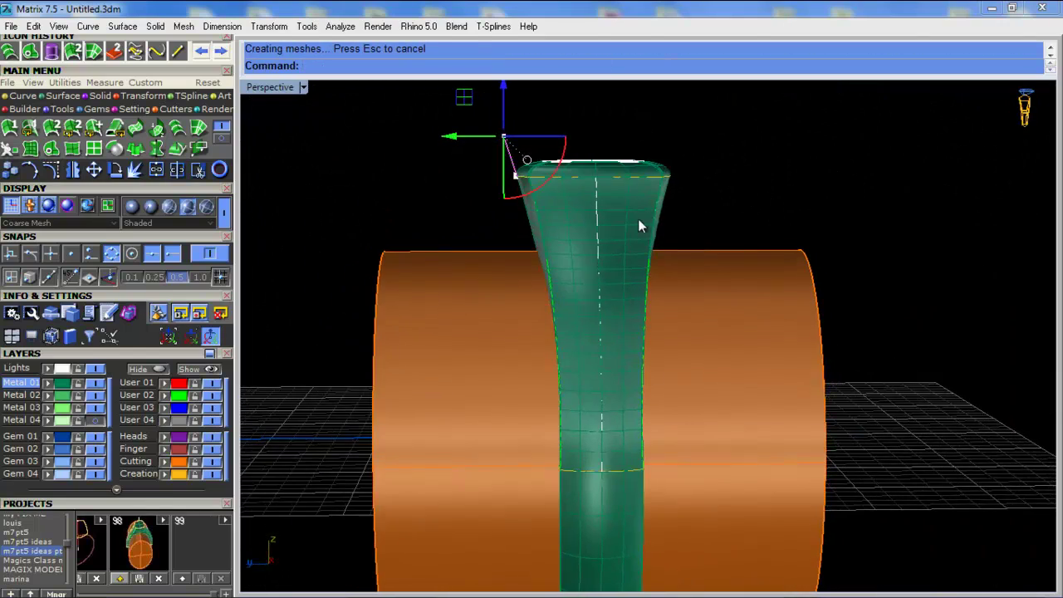
{"action": "scroll", "coordinate": [636, 220], "scroll_direction": "up", "scroll_amount": 2}
{"action": "scroll", "coordinate": [640, 186], "scroll_direction": "down", "scroll_amount": 3}
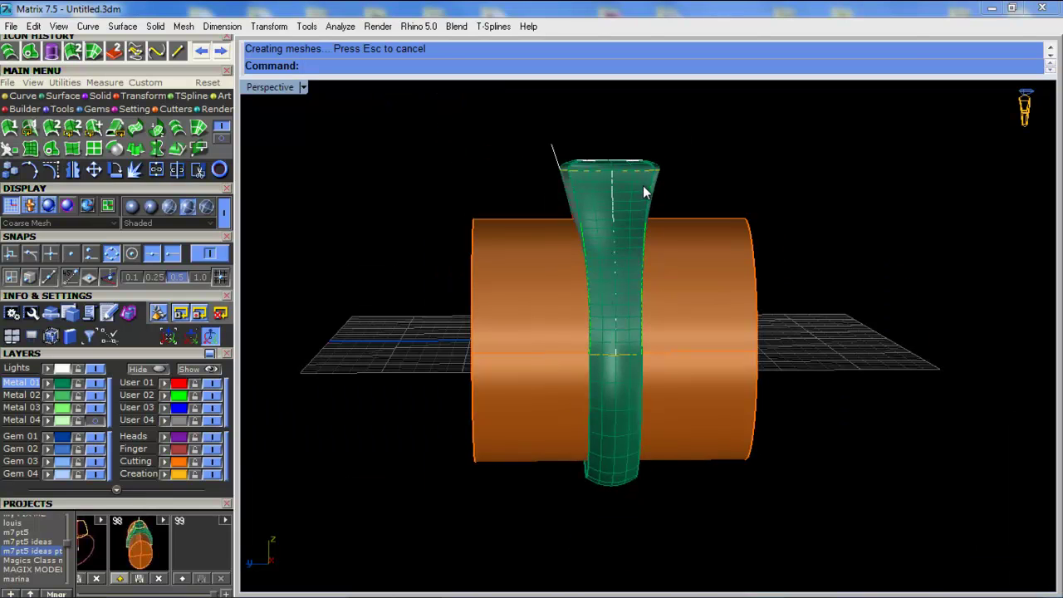
{"action": "scroll", "coordinate": [631, 363], "scroll_direction": "up", "scroll_amount": 2}
{"action": "right_click_drag", "start_coordinate": [615, 354], "coordinate": [556, 329]}
{"action": "scroll", "coordinate": [555, 329], "scroll_direction": "down", "scroll_amount": 2}
{"action": "scroll", "coordinate": [560, 283], "scroll_direction": "up", "scroll_amount": 4}
{"action": "right_click_drag", "start_coordinate": [560, 283], "coordinate": [688, 213]}
{"action": "scroll", "coordinate": [556, 174], "scroll_direction": "up", "scroll_amount": 4}
Select the four curves around the base of the cushion top together with the slanted line beside it
{"action": "right_click_drag", "start_coordinate": [586, 196], "coordinate": [658, 187]}
{"action": "mouse_move", "coordinate": [453, 174]}
{"action": "right_mouse_down"}
{"action": "mouse_move", "coordinate": [474, 171]}
{"action": "mouse_move", "coordinate": [462, 171]}
{"action": "right_mouse_up"}
{"action": "left_click_drag", "start_coordinate": [478, 179], "coordinate": [944, 199]}
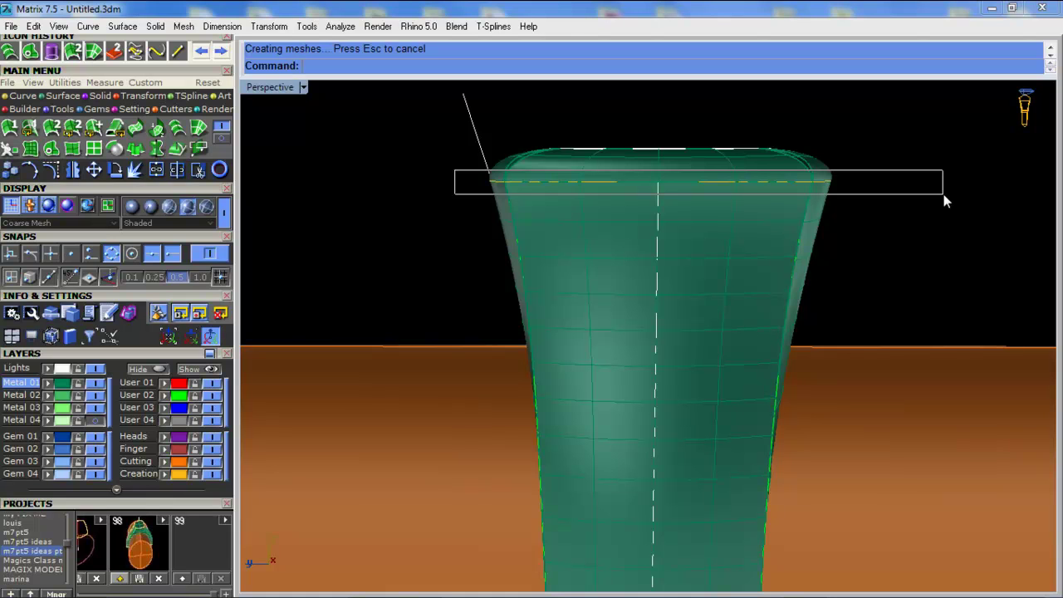
{"action": "left_click_drag", "start_coordinate": [943, 200], "coordinate": [943, 199]}
{"action": "right_click_drag", "start_coordinate": [941, 191], "coordinate": [689, 221]}
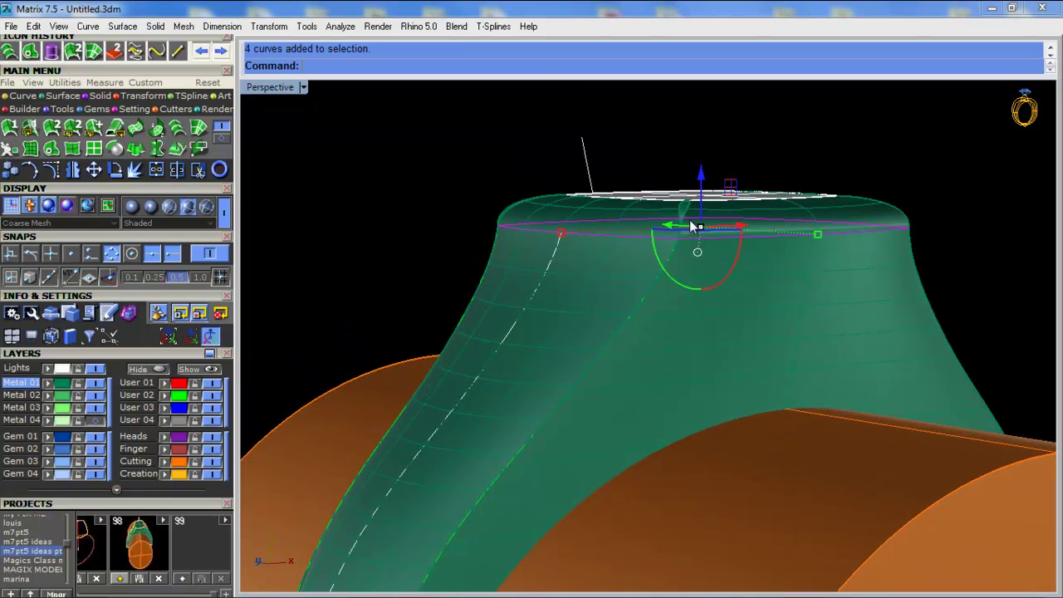
{"action": "left_click", "coordinate": [584, 155], "text": "shift"}
{"action": "right_click_drag", "start_coordinate": [394, 142], "coordinate": [577, 183]}
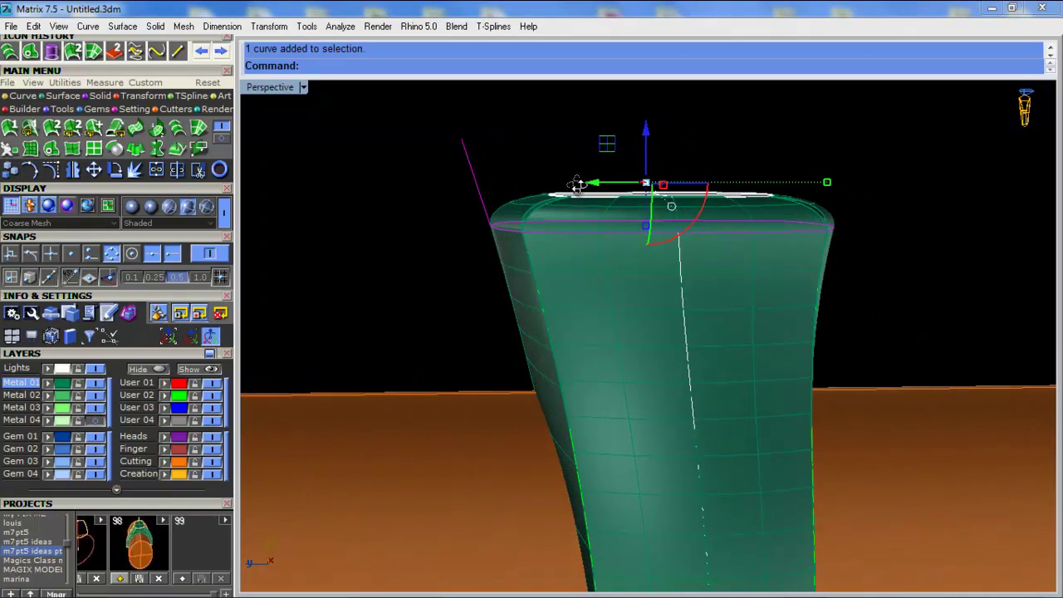
{"action": "right_click_drag", "start_coordinate": [449, 254], "coordinate": [615, 237]}
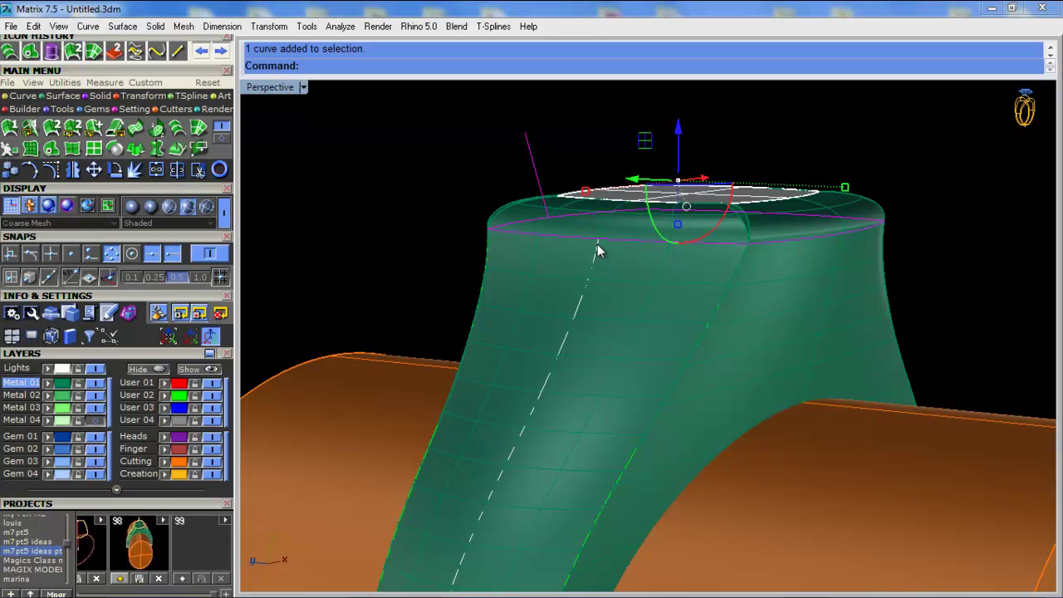
Turn on the white side profile curve's control points, add its top point and the cap surface to the selection, and raise everything slightly
{"action": "left_click", "coordinate": [598, 251]}
{"action": "left_click", "coordinate": [636, 282]}
{"action": "left_click", "coordinate": [52, 169]}
{"action": "left_click", "coordinate": [606, 243]}
{"action": "right_click_drag", "start_coordinate": [636, 266], "coordinate": [712, 256]}
{"action": "left_click_drag", "start_coordinate": [874, 224], "coordinate": [881, 236]}
{"action": "left_click", "coordinate": [484, 182]}
{"action": "right_click_drag", "start_coordinate": [549, 236], "coordinate": [794, 203]}
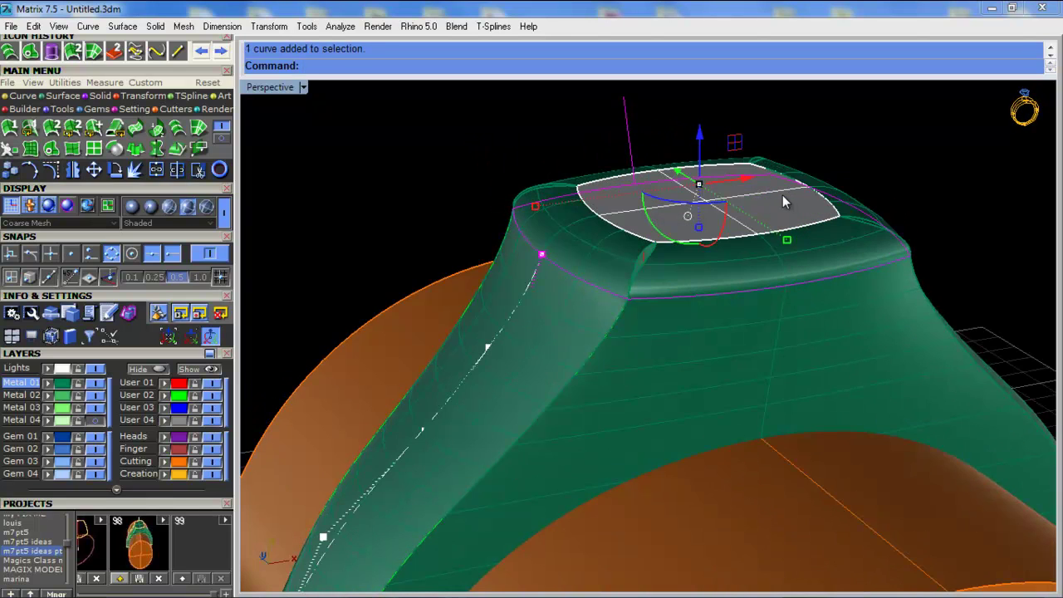
{"action": "left_click", "coordinate": [782, 195]}
{"action": "right_click_drag", "start_coordinate": [726, 273], "coordinate": [604, 320]}
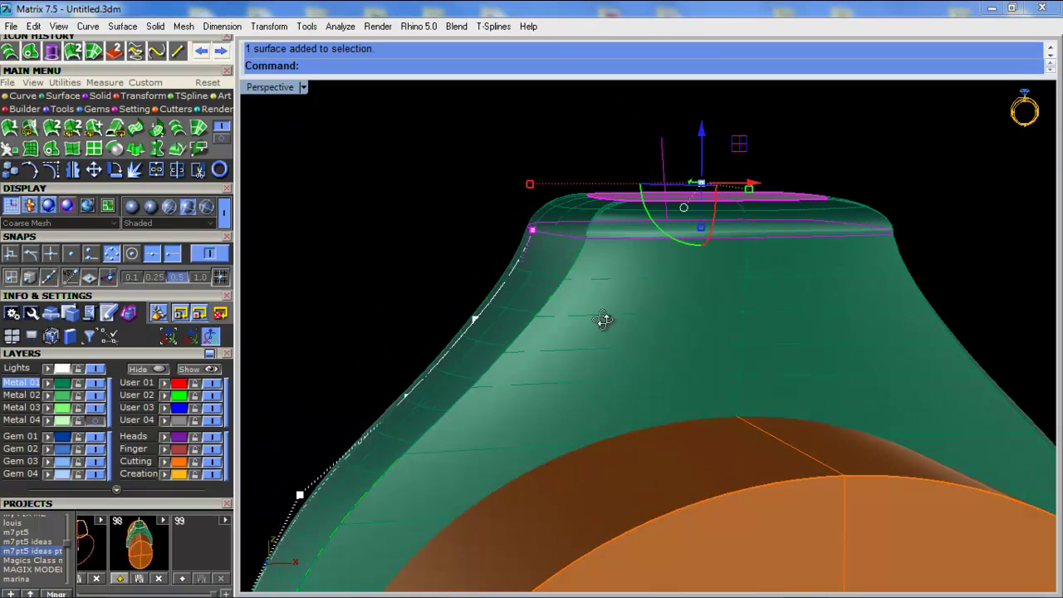
{"action": "right_click_drag", "start_coordinate": [603, 227], "coordinate": [725, 229]}
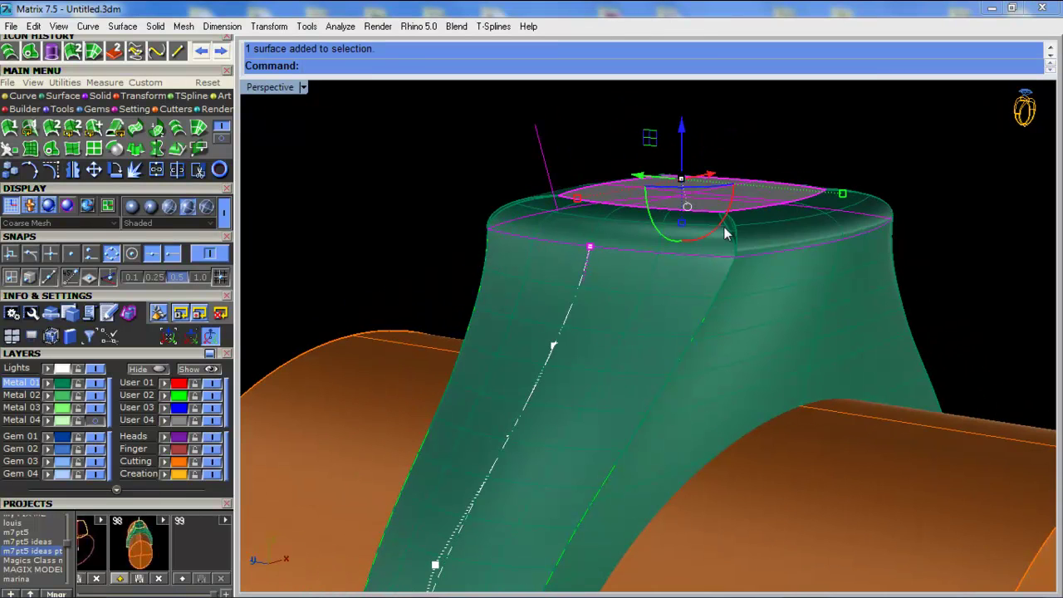
{"action": "left_click_drag", "start_coordinate": [683, 136], "coordinate": [680, 107]}
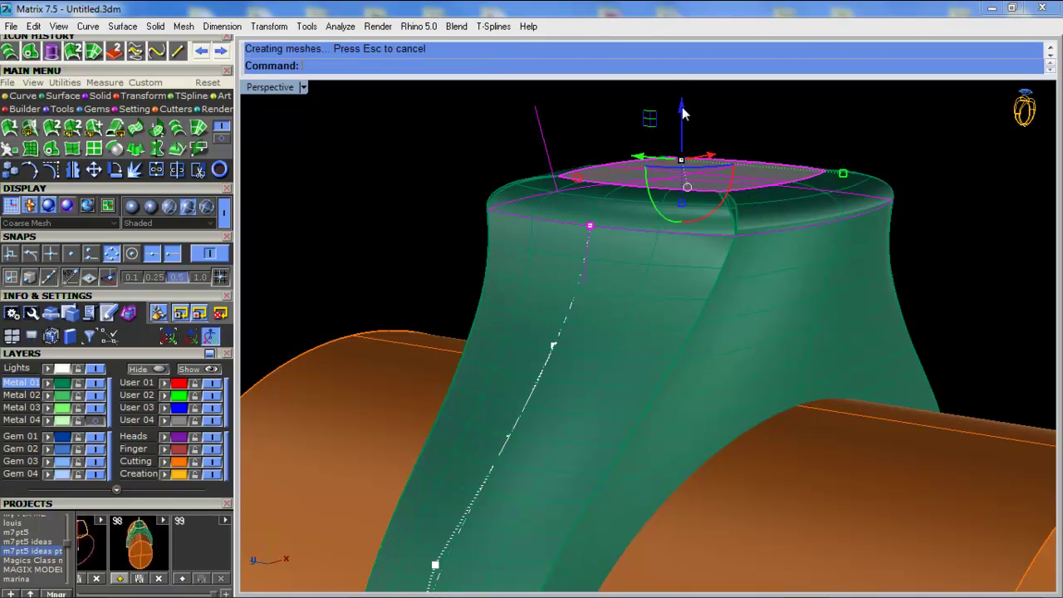
Raise the selected cap surface, base curves and profile top point further to heighten the ring's shoulders
{"action": "right_click_drag", "start_coordinate": [428, 280], "coordinate": [533, 240]}
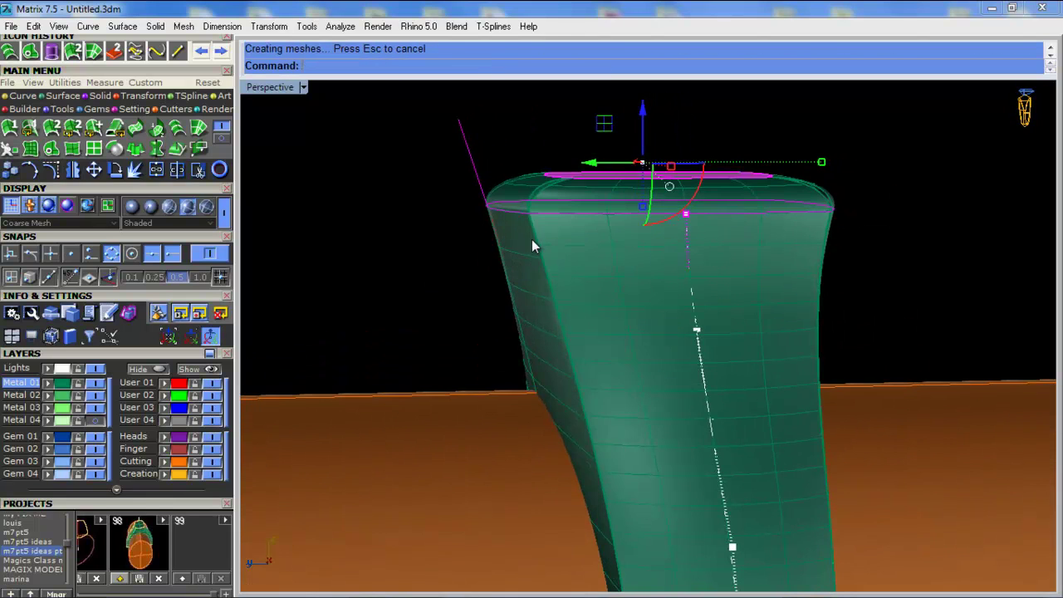
{"action": "scroll", "coordinate": [534, 216], "scroll_direction": "up", "scroll_amount": 6}
{"action": "scroll", "coordinate": [537, 220], "scroll_direction": "up", "scroll_amount": 3}
{"action": "scroll", "coordinate": [544, 269], "scroll_direction": "down", "scroll_amount": 8}
{"action": "right_click_drag", "start_coordinate": [626, 291], "coordinate": [587, 293]}
{"action": "scroll", "coordinate": [587, 293], "scroll_direction": "down", "scroll_amount": 4}
{"action": "right_click_drag", "start_coordinate": [689, 275], "coordinate": [664, 277]}
{"action": "scroll", "coordinate": [660, 278], "scroll_direction": "up", "scroll_amount": 2}
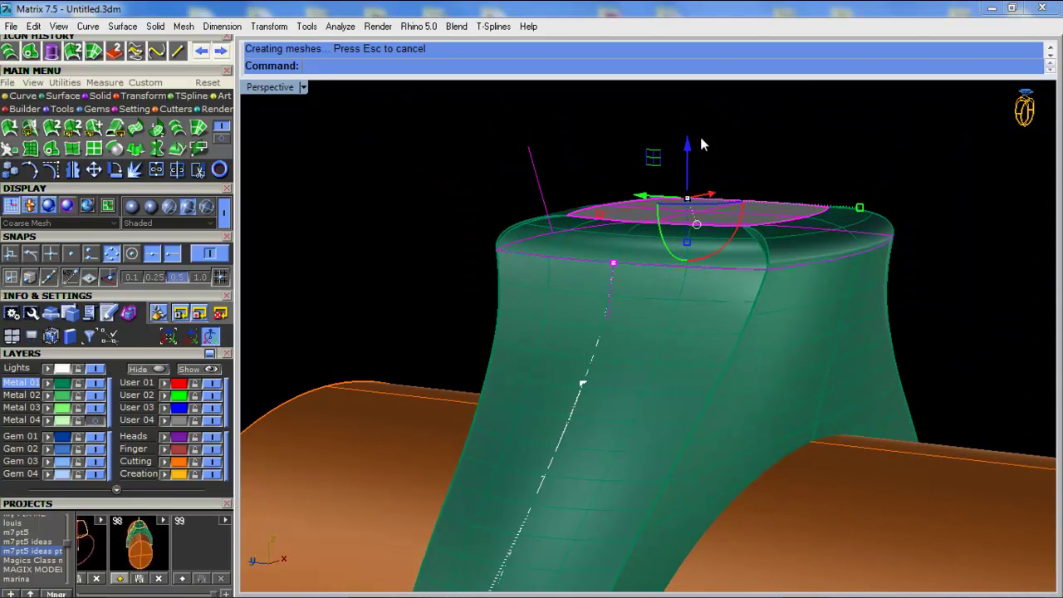
{"action": "mouse_move", "coordinate": [690, 149]}
{"action": "left_mouse_down"}
{"action": "mouse_move", "coordinate": [671, 144]}
{"action": "mouse_move", "coordinate": [686, 106]}
{"action": "mouse_move", "coordinate": [700, 143]}
{"action": "left_mouse_up"}
Examine the seam between the outer shank surface and the side surface at the corner below the cushion top
{"action": "right_click_drag", "start_coordinate": [811, 220], "coordinate": [666, 198]}
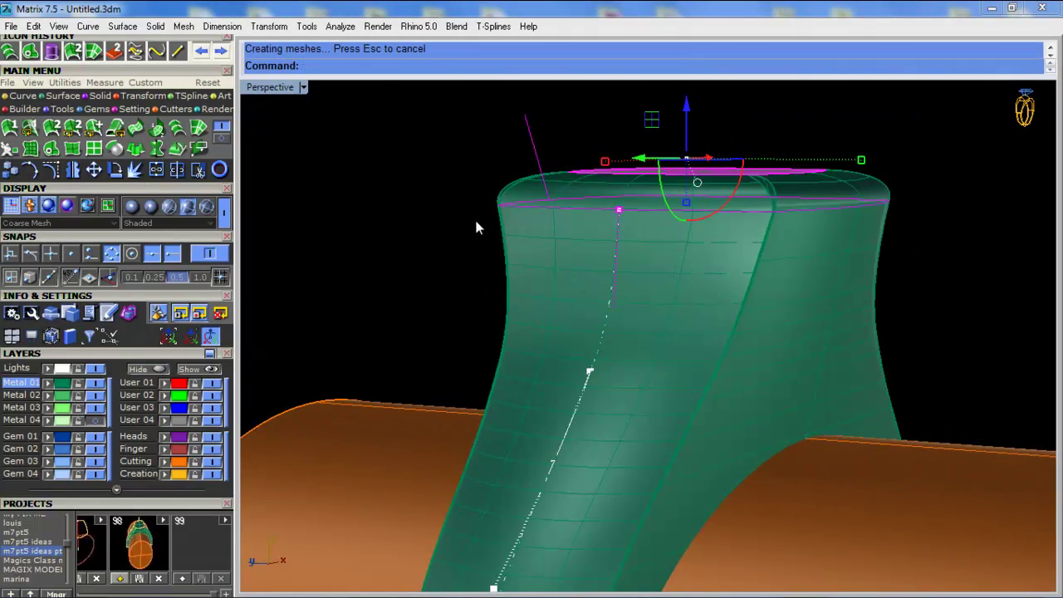
{"action": "scroll", "coordinate": [474, 217], "scroll_direction": "up", "scroll_amount": 10}
{"action": "right_click_drag", "start_coordinate": [602, 215], "coordinate": [586, 369]}
{"action": "scroll", "coordinate": [586, 369], "scroll_direction": "down", "scroll_amount": 6}
{"action": "right_click_drag", "start_coordinate": [784, 367], "coordinate": [629, 321]}
{"action": "scroll", "coordinate": [630, 320], "scroll_direction": "down", "scroll_amount": 5}
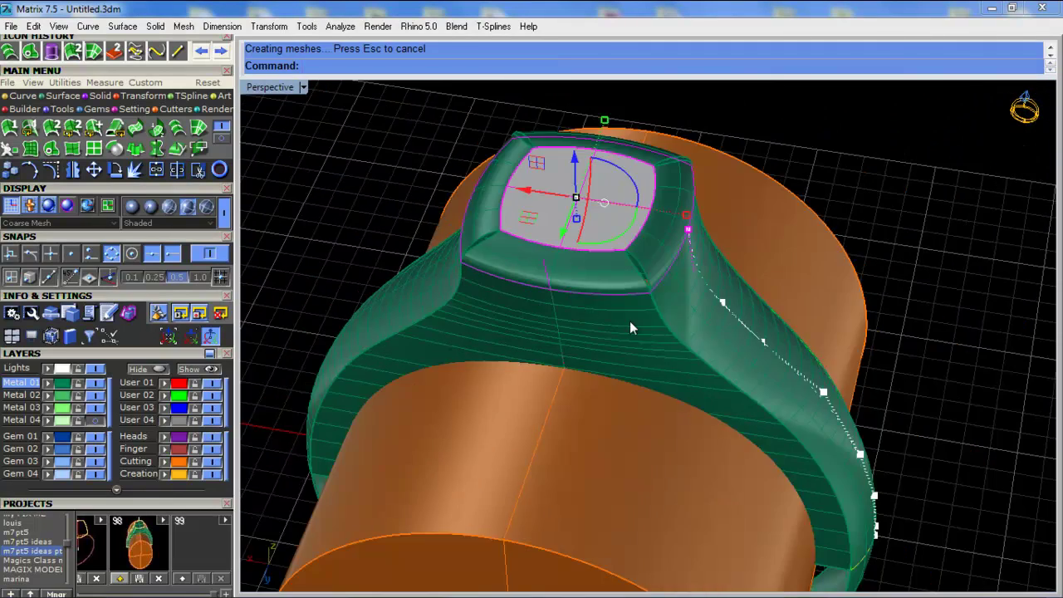
{"action": "scroll", "coordinate": [656, 328], "scroll_direction": "up", "scroll_amount": 10}
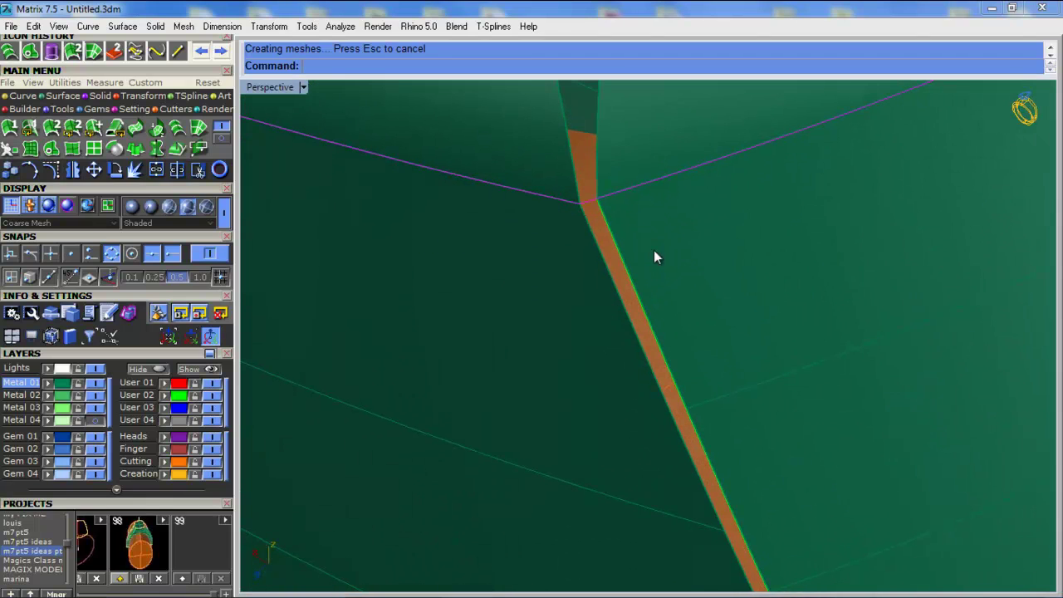
{"action": "left_click", "coordinate": [586, 223]}
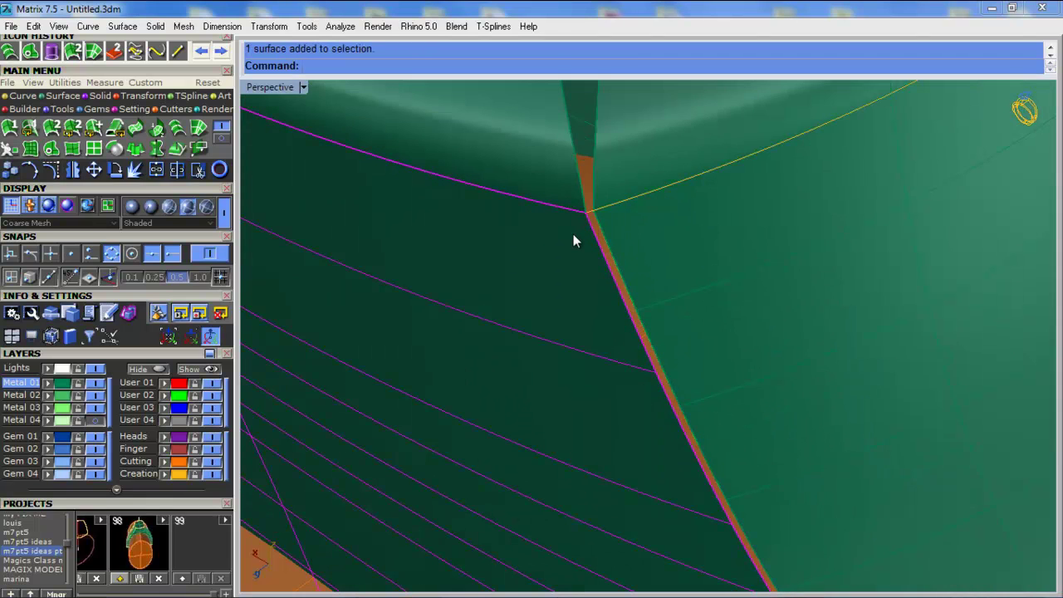
{"action": "key", "text": "Escape"}
{"action": "scroll", "coordinate": [586, 243], "scroll_direction": "up", "scroll_amount": 6}
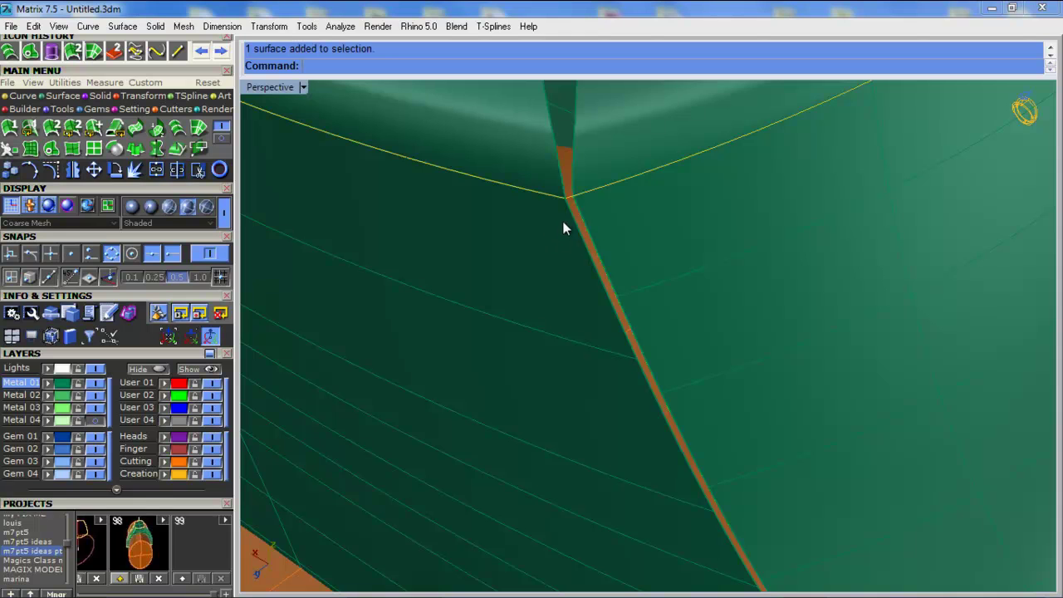
{"action": "scroll", "coordinate": [564, 217], "scroll_direction": "down", "scroll_amount": 6}
{"action": "scroll", "coordinate": [571, 229], "scroll_direction": "up", "scroll_amount": 5}
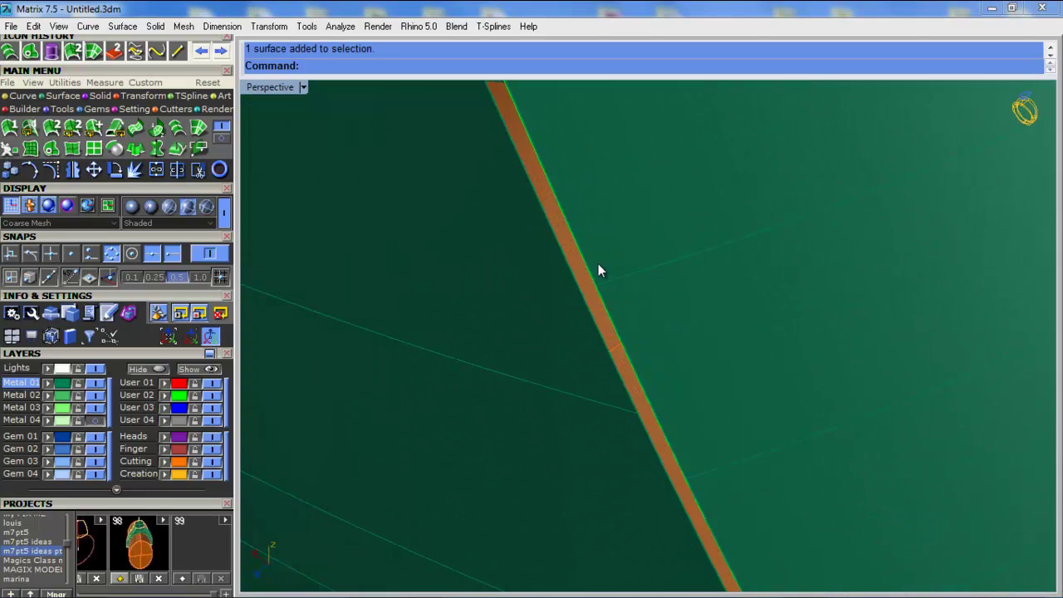
{"action": "scroll", "coordinate": [598, 263], "scroll_direction": "down", "scroll_amount": 2}
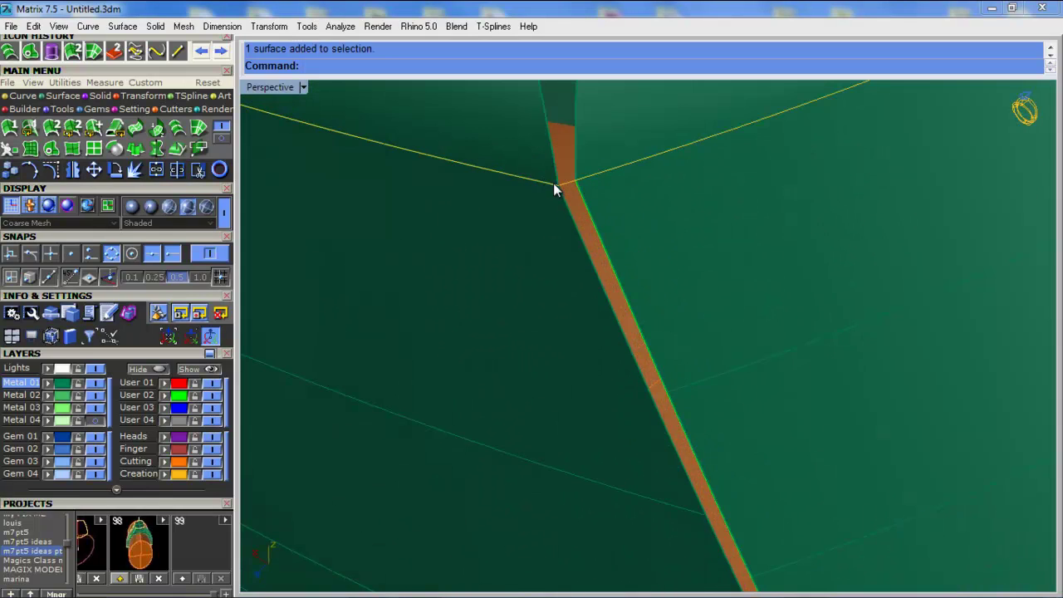
{"action": "scroll", "coordinate": [557, 191], "scroll_direction": "down", "scroll_amount": 5}
{"action": "right_click_drag", "start_coordinate": [559, 191], "coordinate": [657, 172]}
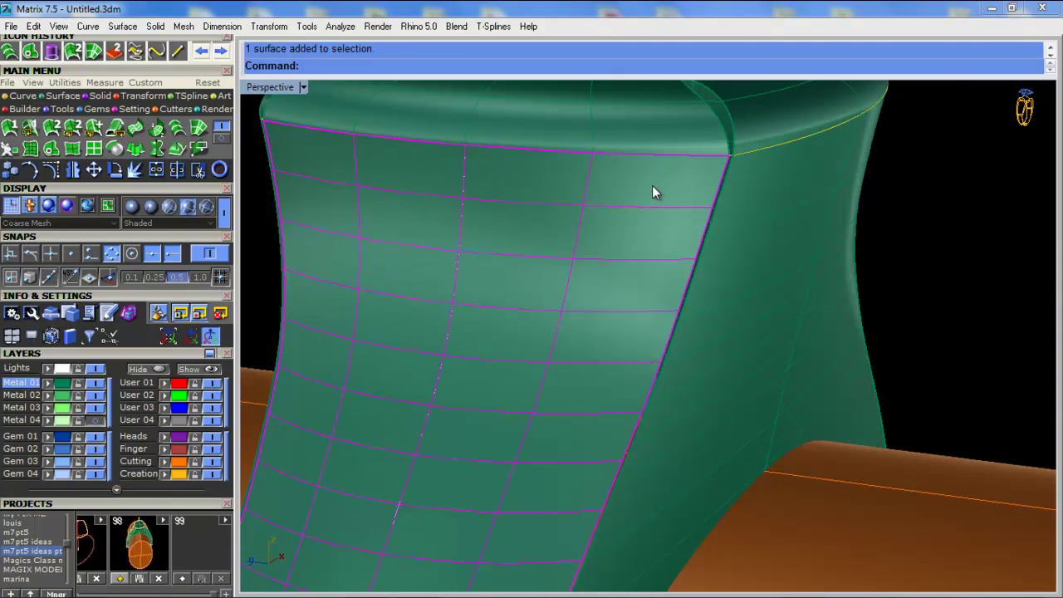
Delete the outer shank surface below the near end of the cushion top
{"action": "key", "text": "Delete"}
{"action": "left_click", "coordinate": [634, 205]}
{"action": "key", "text": "Delete"}
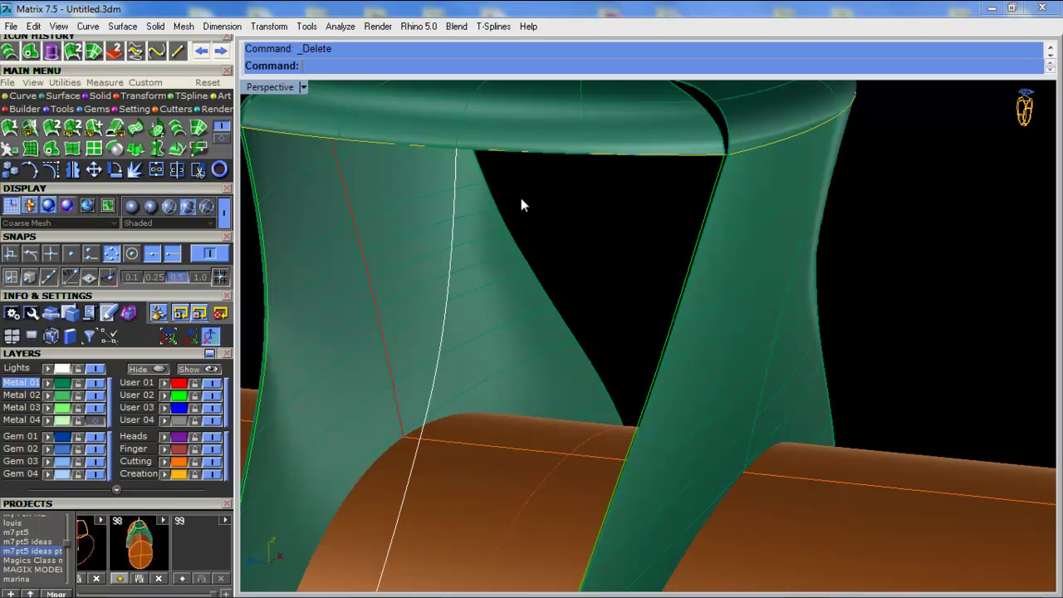
Delete the misaligned edge curve running beside the side surface at the shank opening
{"action": "scroll", "coordinate": [727, 166], "scroll_direction": "up", "scroll_amount": 5}
{"action": "left_click", "coordinate": [741, 171]}
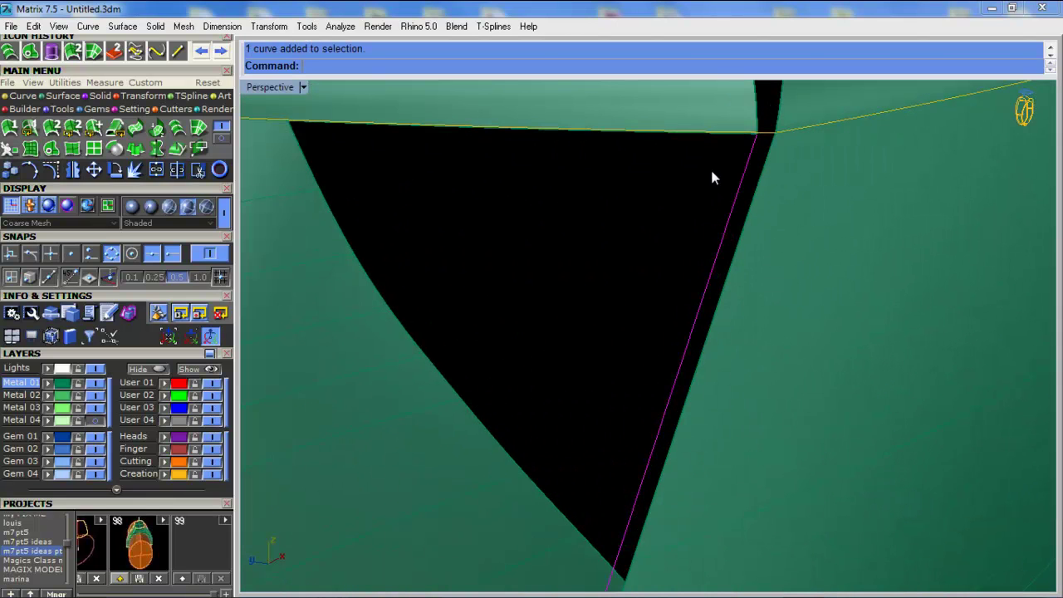
{"action": "scroll", "coordinate": [772, 151], "scroll_direction": "down", "scroll_amount": 5}
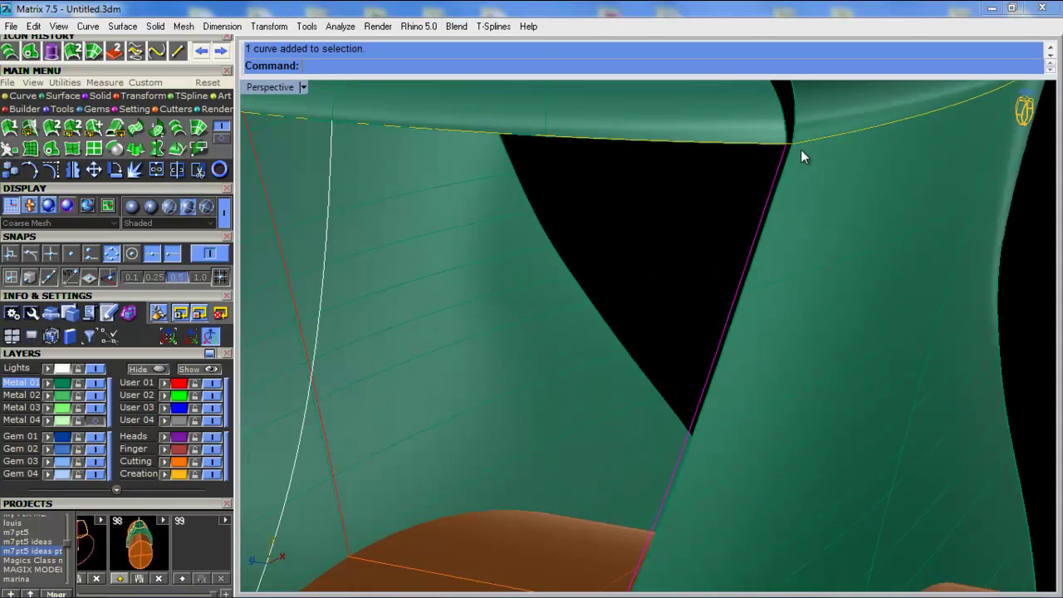
{"action": "key", "text": "Delete"}
{"action": "left_click", "coordinate": [758, 141]}
{"action": "key", "text": "Delete"}
Delete the cushion top's rim surface above the shank opening and the remaining edge curve on the opposite side
{"action": "right_click_drag", "start_coordinate": [756, 141], "coordinate": [549, 130]}
{"action": "left_click", "coordinate": [646, 88]}
{"action": "key", "text": "Delete"}
{"action": "left_click", "coordinate": [563, 129]}
{"action": "key", "text": "Delete"}
{"action": "scroll", "coordinate": [536, 136], "scroll_direction": "down", "scroll_amount": 5}
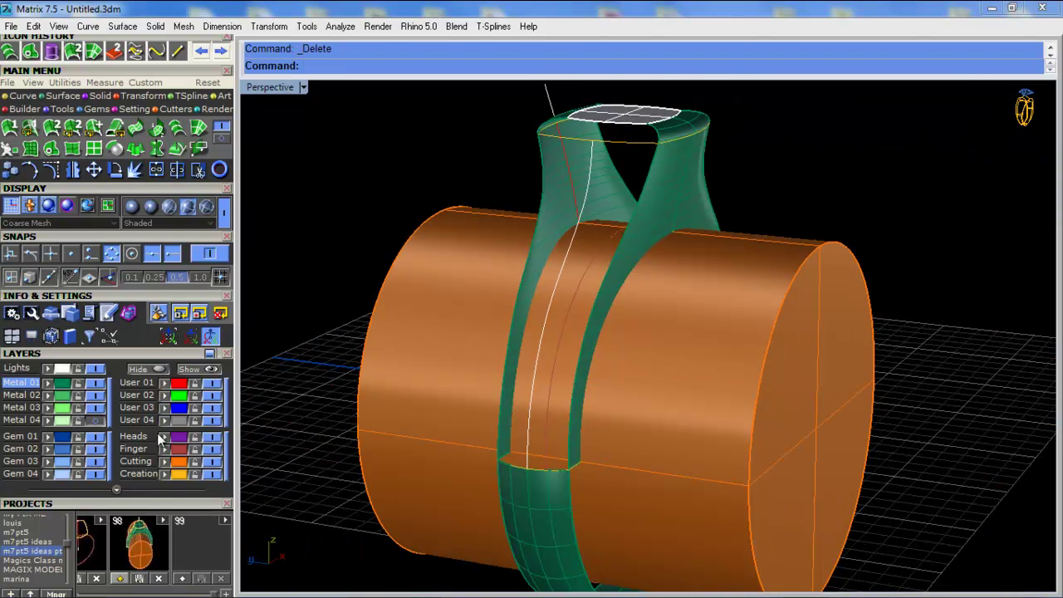
Turn on the Metal 04 layer to bring back the light-green side profile curve
{"action": "right_click_drag", "start_coordinate": [501, 425], "coordinate": [553, 202]}
{"action": "left_click", "coordinate": [575, 179]}
{"action": "left_click", "coordinate": [588, 178]}
{"action": "left_click", "coordinate": [590, 179]}
{"action": "right_click", "coordinate": [590, 178]}
{"action": "left_click", "coordinate": [391, 172]}
{"action": "mouse_move", "coordinate": [445, 183]}
{"action": "right_mouse_down"}
{"action": "mouse_move", "coordinate": [534, 182]}
{"action": "mouse_move", "coordinate": [457, 180]}
{"action": "right_mouse_up"}
{"action": "scroll", "coordinate": [544, 153], "scroll_direction": "up", "scroll_amount": 3}
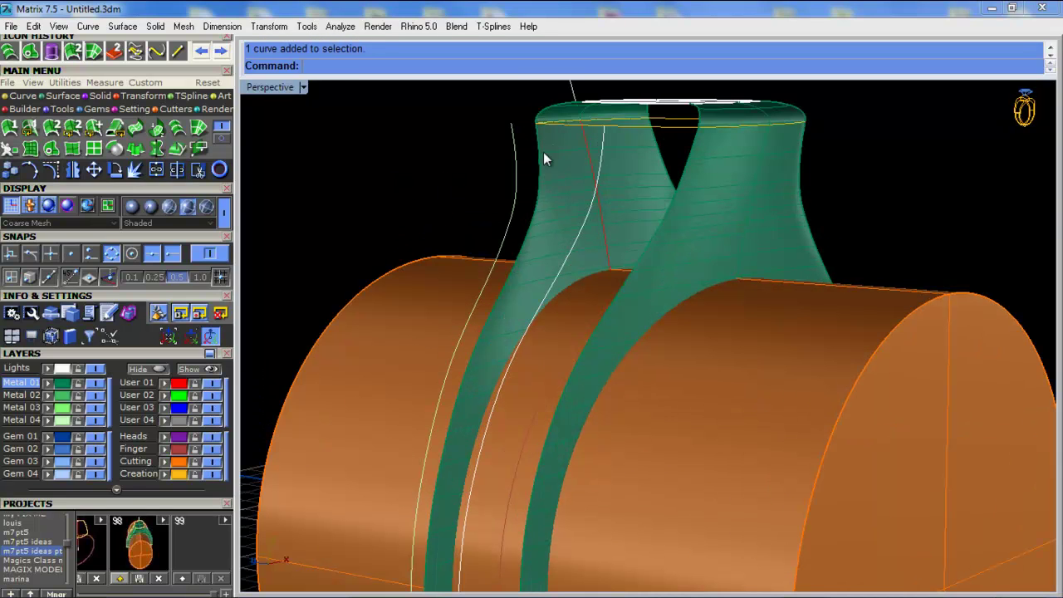
Set up a two-point Orient of the light-green profile curve with Copy=Yes and Scale=3D, referencing its lower and upper ends
{"action": "left_click", "coordinate": [514, 168]}
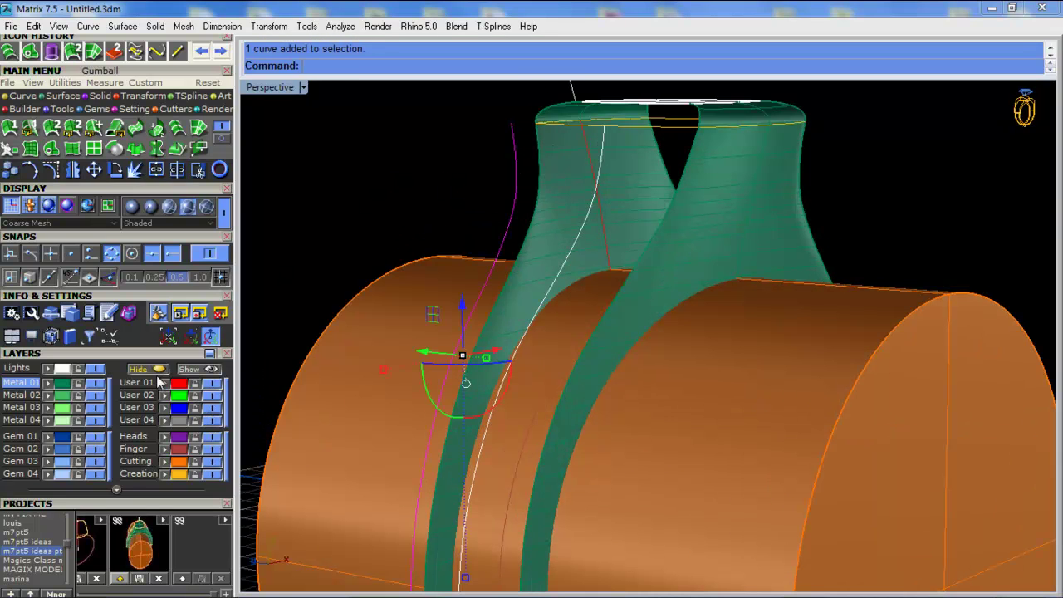
{"action": "left_click", "coordinate": [151, 97]}
{"action": "right_click_drag", "start_coordinate": [495, 277], "coordinate": [497, 256], "text": "shift"}
{"action": "left_click", "coordinate": [426, 429]}
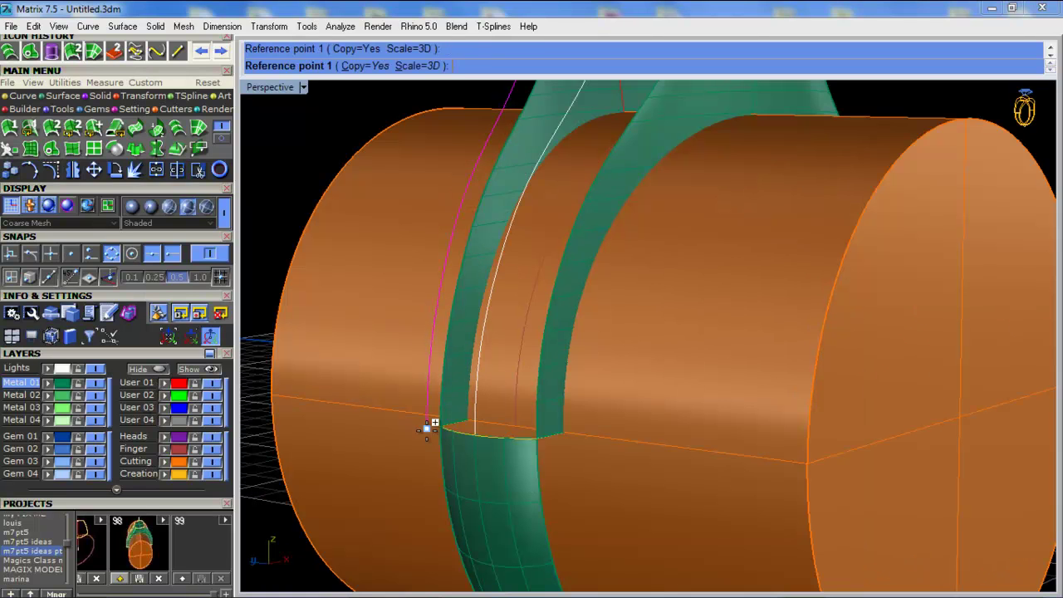
{"action": "left_click", "coordinate": [427, 428]}
{"action": "scroll", "coordinate": [433, 432], "scroll_direction": "down", "scroll_amount": 3}
{"action": "left_click", "coordinate": [497, 128]}
Place the scaled curve copy from the lower corner to the upper corner of the side surface's outer edge
{"action": "right_click_drag", "start_coordinate": [450, 352], "coordinate": [452, 275], "text": "shift"}
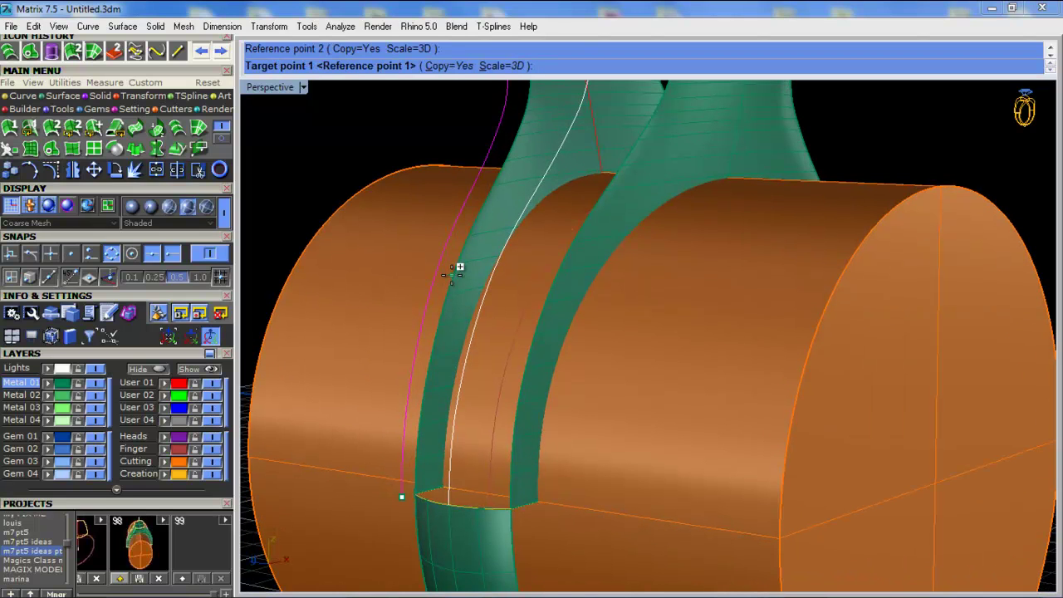
{"action": "left_click", "coordinate": [416, 495]}
{"action": "right_click_drag", "start_coordinate": [496, 234], "coordinate": [454, 404], "text": "shift"}
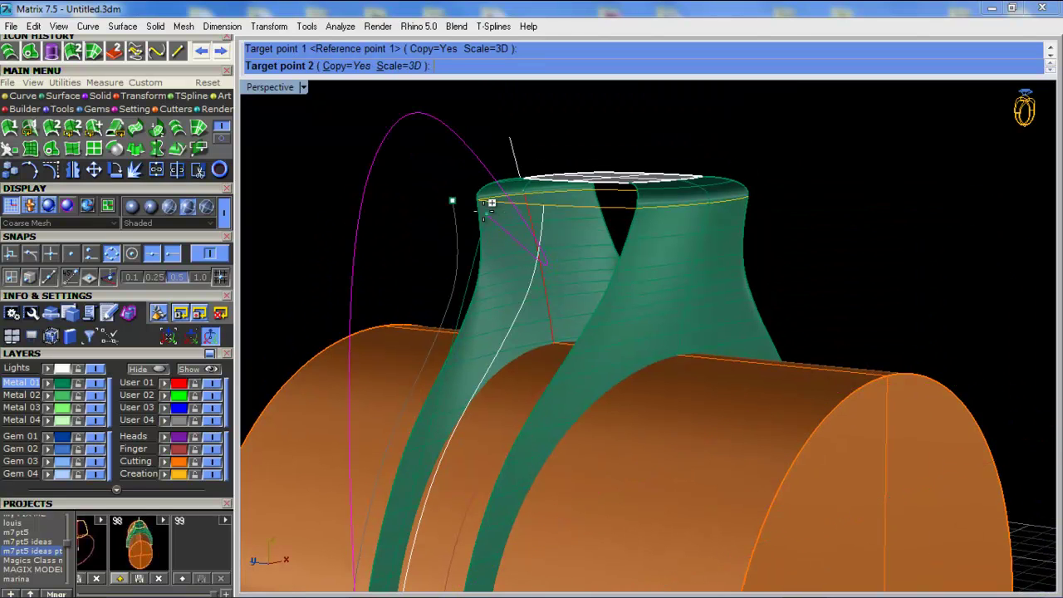
{"action": "scroll", "coordinate": [480, 199], "scroll_direction": "up", "scroll_amount": 6}
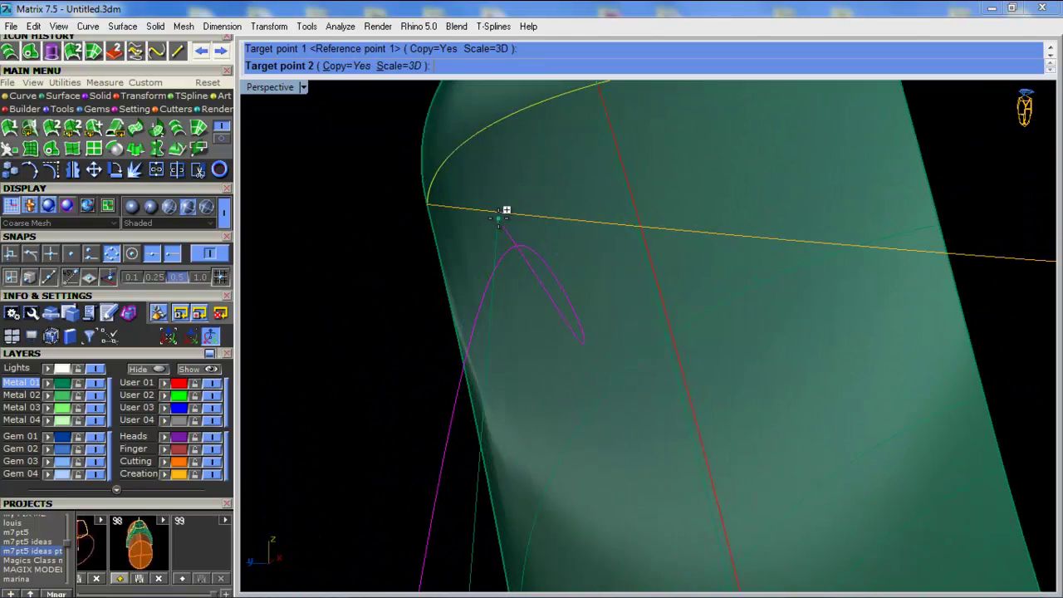
{"action": "left_click", "coordinate": [383, 193]}
{"action": "scroll", "coordinate": [526, 203], "scroll_direction": "down", "scroll_amount": 6}
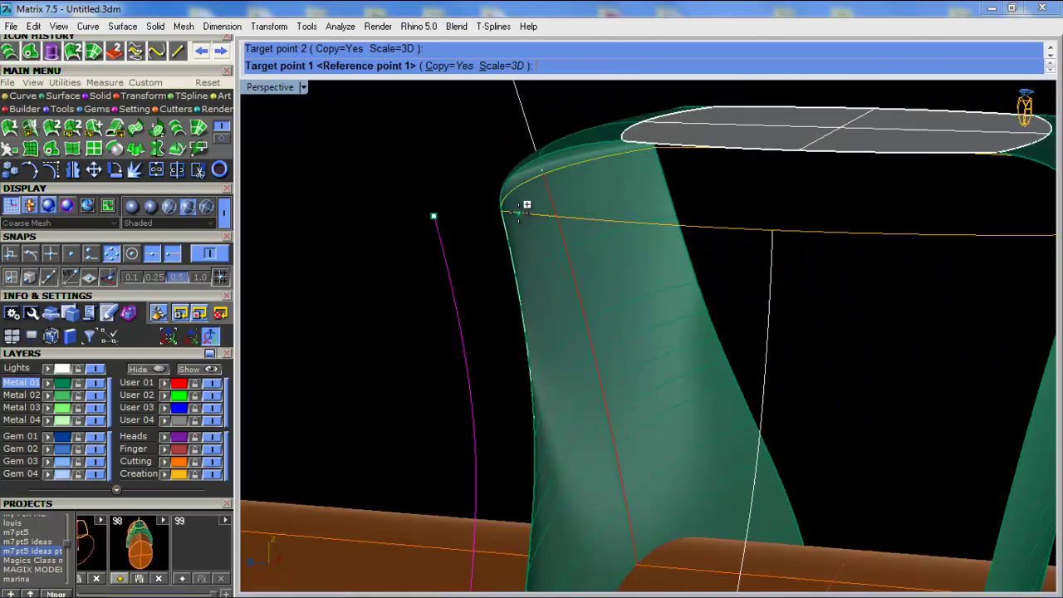
{"action": "right_click_drag", "start_coordinate": [515, 230], "coordinate": [500, 222]}
{"action": "scroll", "coordinate": [498, 222], "scroll_direction": "up", "scroll_amount": 3}
{"action": "right_click", "coordinate": [499, 223]}
{"action": "right_click", "coordinate": [498, 223]}
{"action": "left_click", "coordinate": [534, 235]}
{"action": "right_click", "coordinate": [532, 235]}
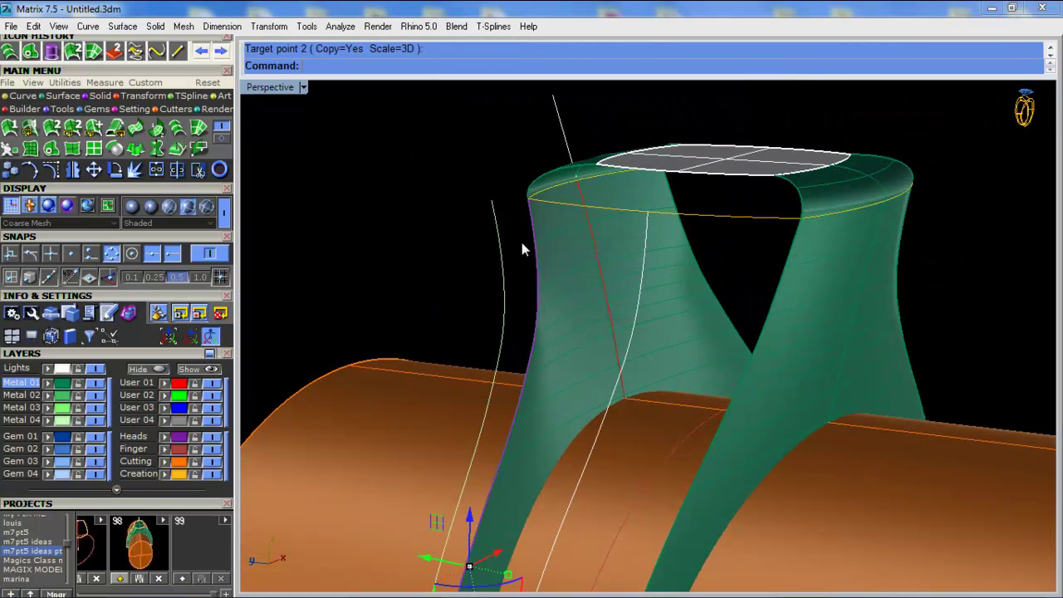
Mirror the oriented edge curve to the opposite side surface with Copy=No, starting the mirror plane at 0,0,0
{"action": "left_click", "coordinate": [164, 384]}
{"action": "right_click_drag", "start_coordinate": [413, 256], "coordinate": [423, 262]}
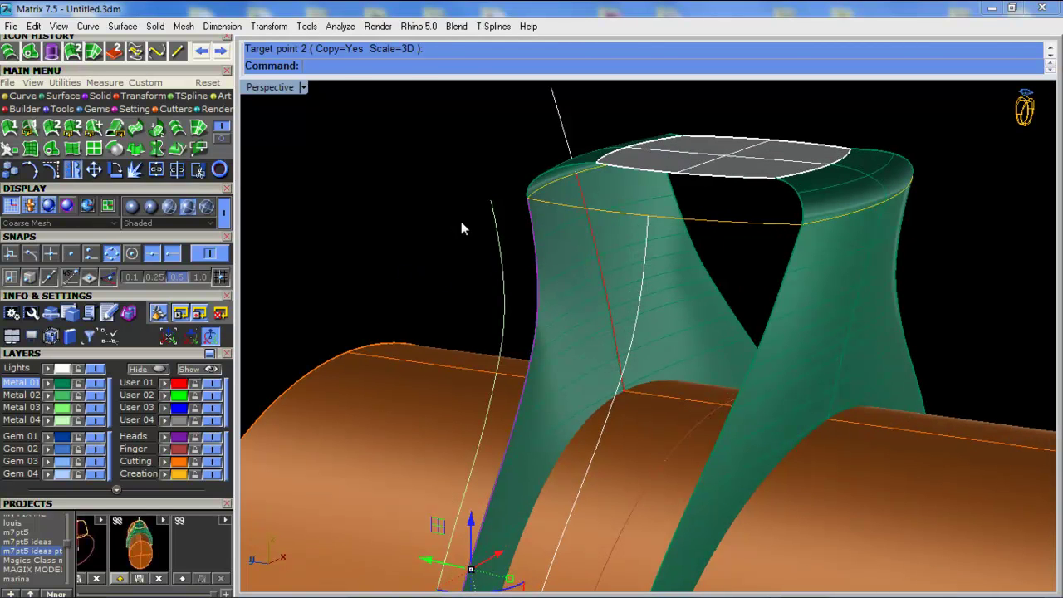
{"action": "scroll", "coordinate": [552, 208], "scroll_direction": "down", "scroll_amount": 4}
{"action": "key", "text": "ctrl+m"}
{"action": "type", "text": "0,0,0"}
{"action": "key", "text": "Return"}
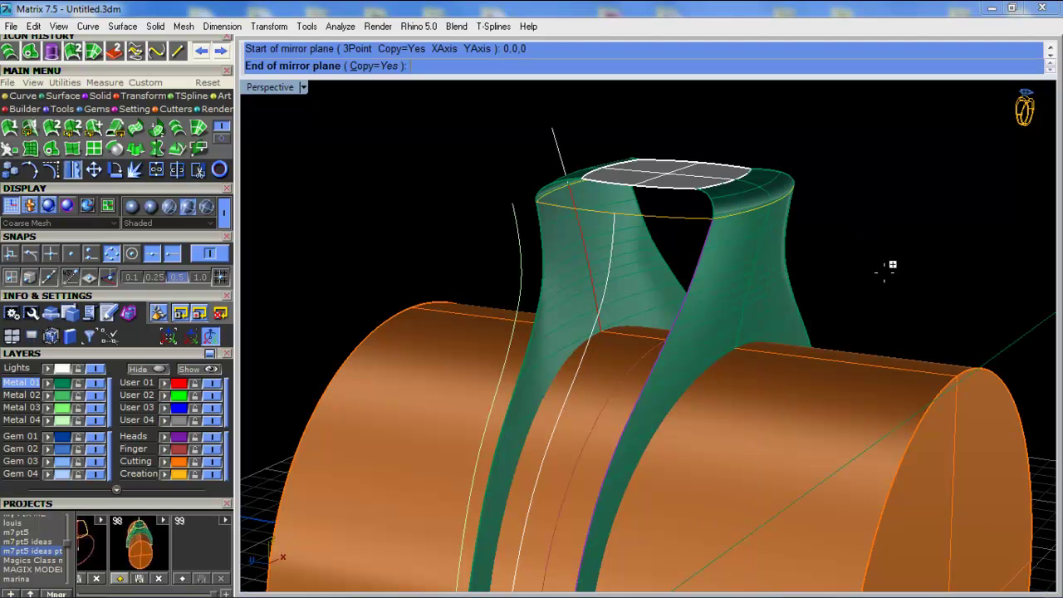
{"action": "left_click", "coordinate": [888, 265]}
{"action": "scroll", "coordinate": [595, 242], "scroll_direction": "up", "scroll_amount": 3}
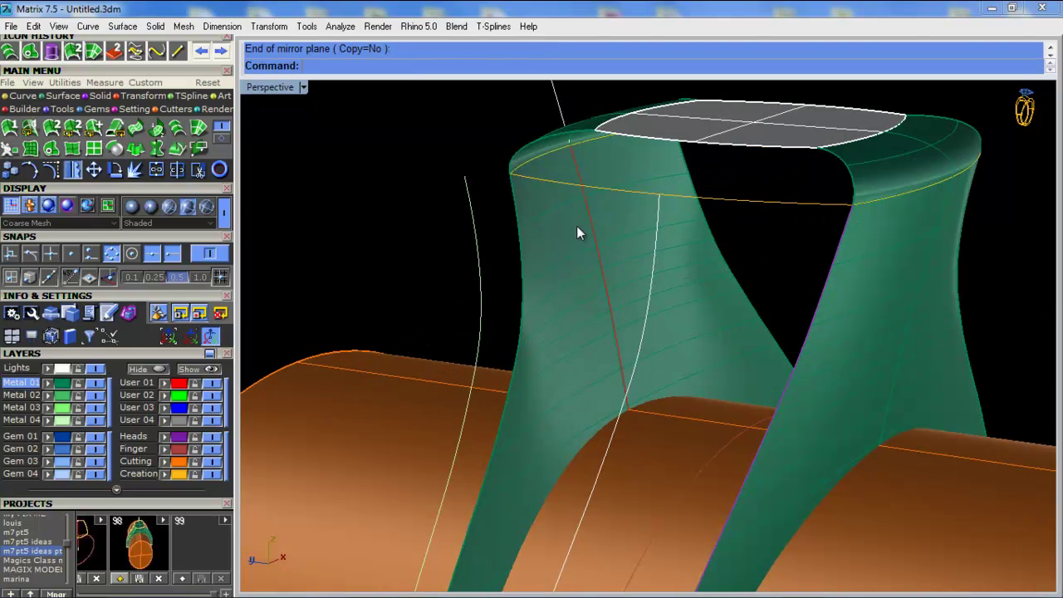
Mirror the outer edge curve across to the other side surface with Copy=Yes, starting the mirror plane at 0,0,0
{"action": "left_click", "coordinate": [510, 216]}
{"action": "left_click", "coordinate": [748, 275]}
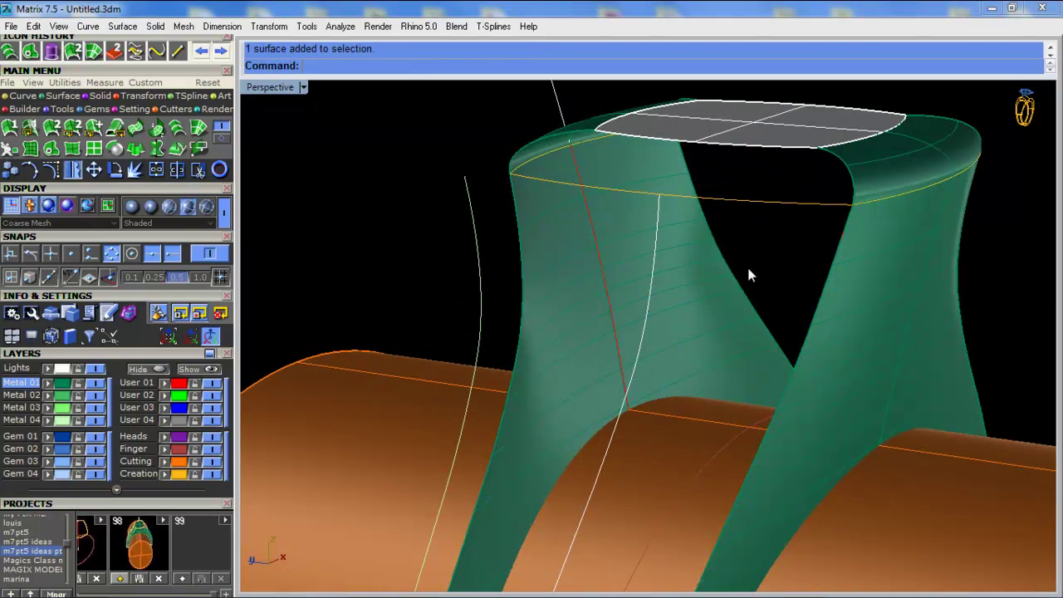
{"action": "left_click", "coordinate": [836, 249]}
{"action": "right_click", "coordinate": [835, 249]}
{"action": "key", "text": "ctrl+m"}
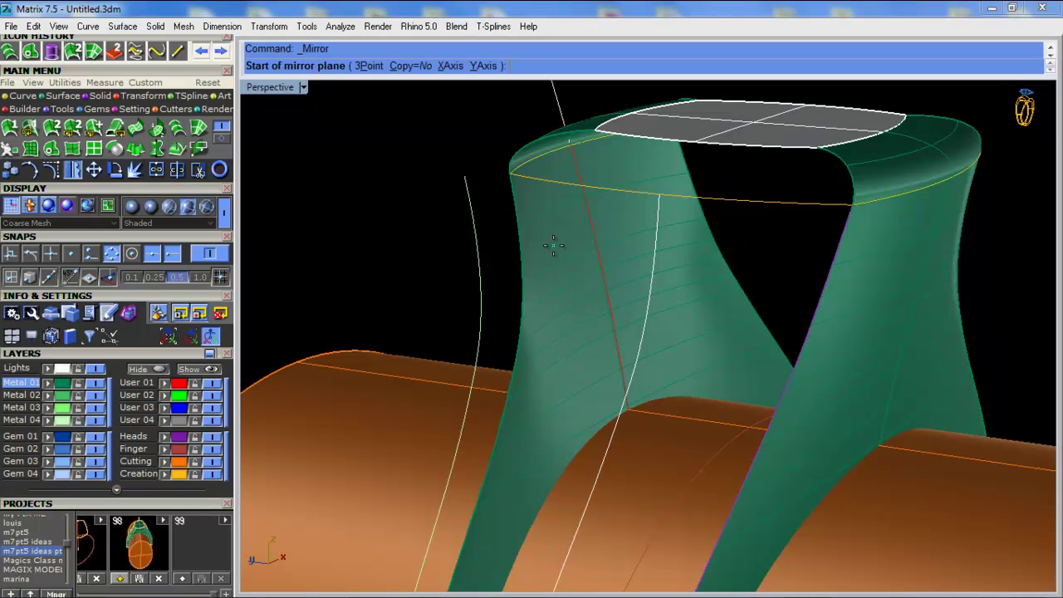
{"action": "left_click", "coordinate": [412, 66]}
{"action": "scroll", "coordinate": [439, 240], "scroll_direction": "down", "scroll_amount": 3}
{"action": "type", "text": "0,0,0"}
{"action": "key", "text": "Return"}
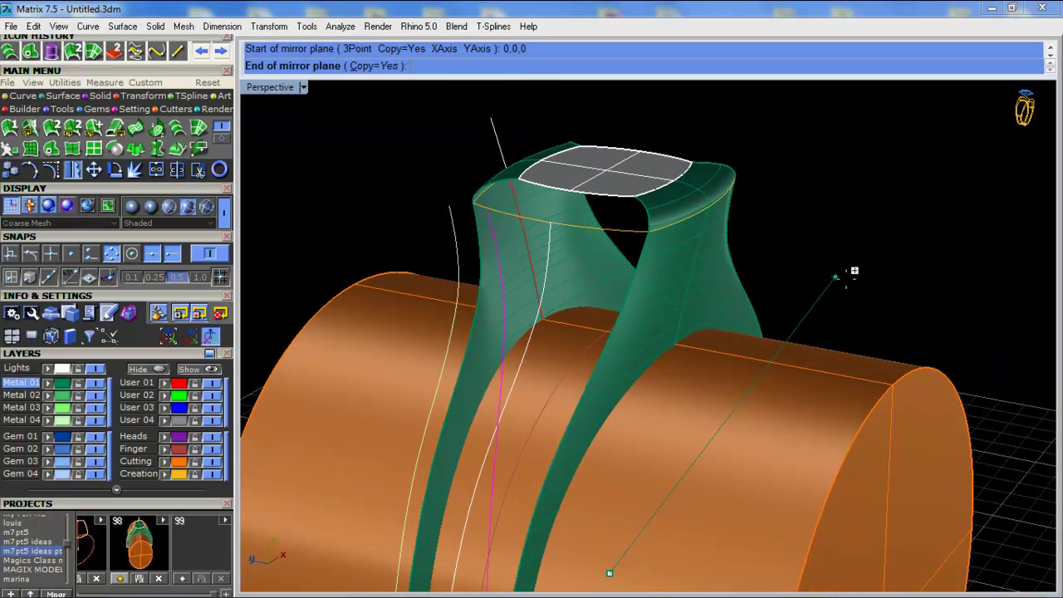
{"action": "left_click", "coordinate": [946, 279]}
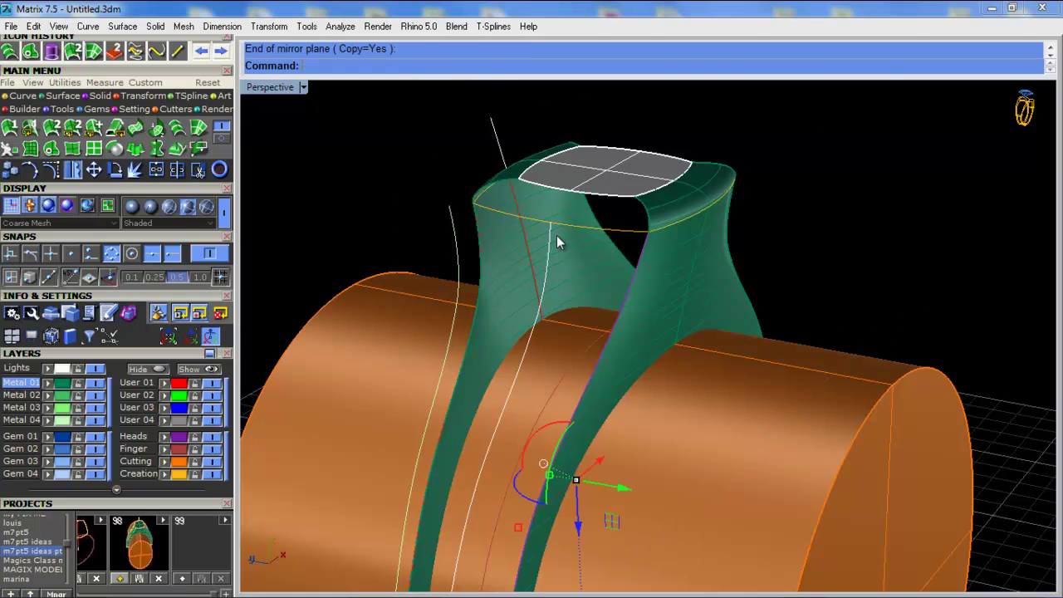
Build a network surface for the outer shank from the two edge curves, the middle curve and the upper and lower profiles
{"action": "scroll", "coordinate": [552, 234], "scroll_direction": "up", "scroll_amount": 3}
{"action": "left_click", "coordinate": [541, 234]}
{"action": "left_click", "coordinate": [406, 224]}
{"action": "left_click", "coordinate": [391, 222]}
{"action": "left_click", "coordinate": [447, 188]}
{"action": "scroll", "coordinate": [447, 189], "scroll_direction": "down", "scroll_amount": 5}
{"action": "scroll", "coordinate": [415, 378], "scroll_direction": "up", "scroll_amount": 3}
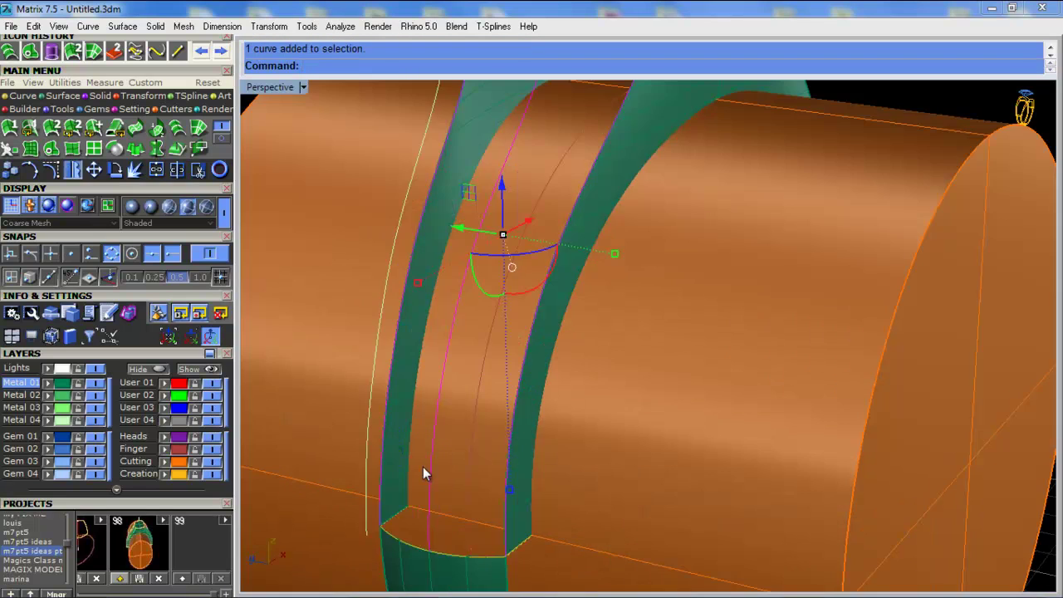
{"action": "left_click", "coordinate": [386, 532]}
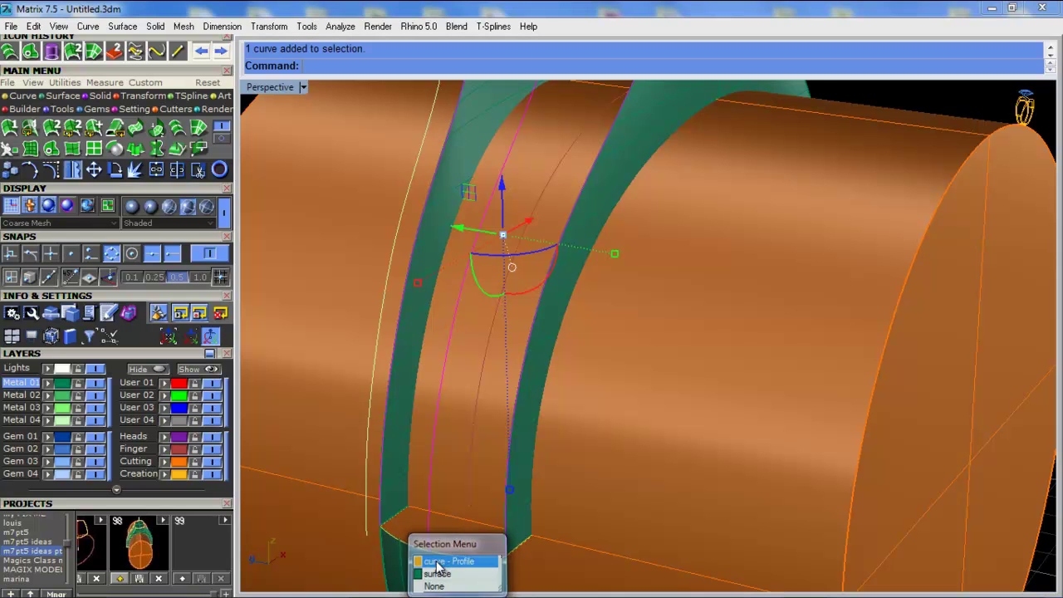
{"action": "key", "text": "Escape"}
{"action": "left_click", "coordinate": [197, 126]}
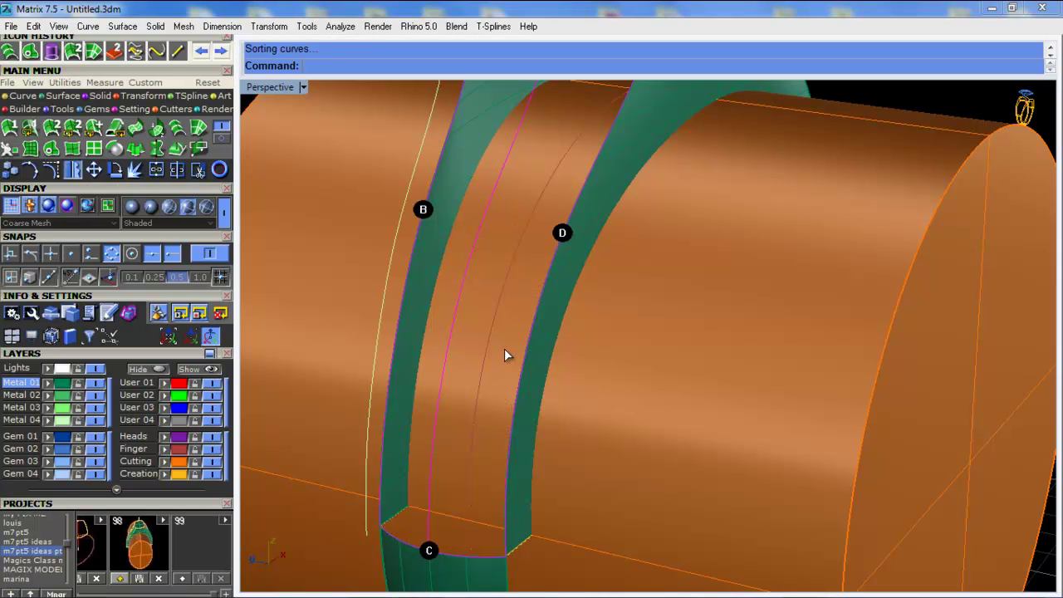
{"action": "left_click", "coordinate": [859, 352]}
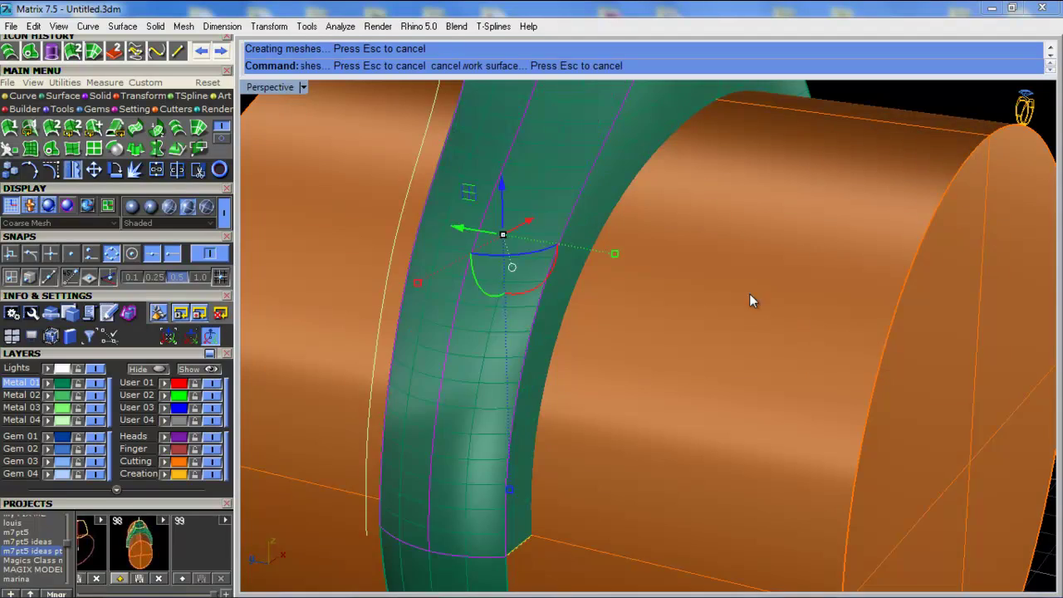
Mirror the new outer shank surface to the opposite shoulder with Copy=Yes, starting the mirror plane at 0,0,0
{"action": "right_click_drag", "start_coordinate": [749, 293], "coordinate": [777, 322], "text": "shift"}
{"action": "left_click", "coordinate": [920, 210]}
{"action": "right_click_drag", "start_coordinate": [920, 210], "coordinate": [784, 266]}
{"action": "scroll", "coordinate": [622, 204], "scroll_direction": "down", "scroll_amount": 3}
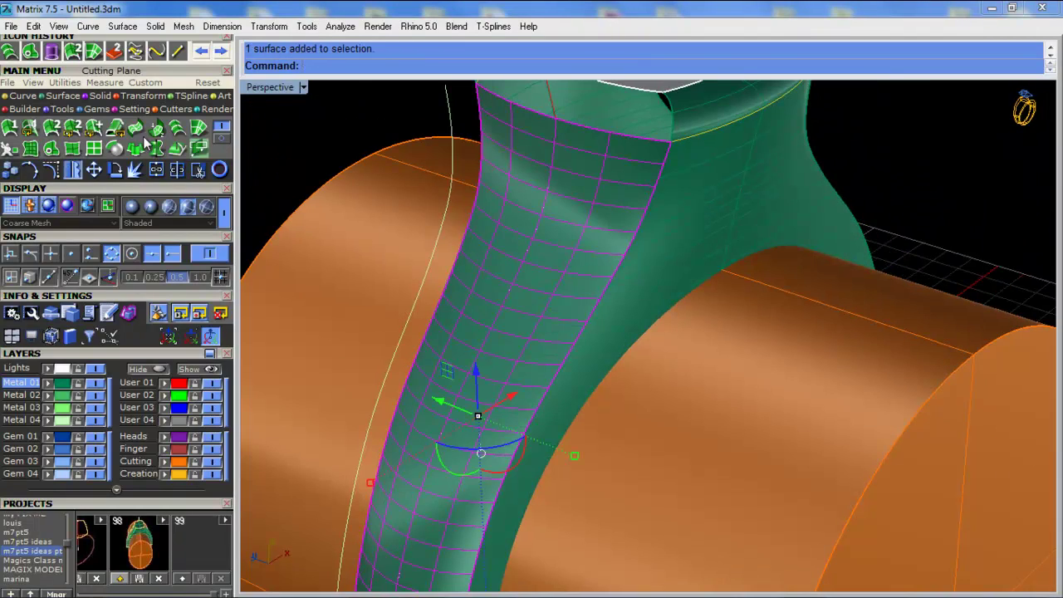
{"action": "left_click", "coordinate": [72, 170]}
{"action": "left_click", "coordinate": [456, 383]}
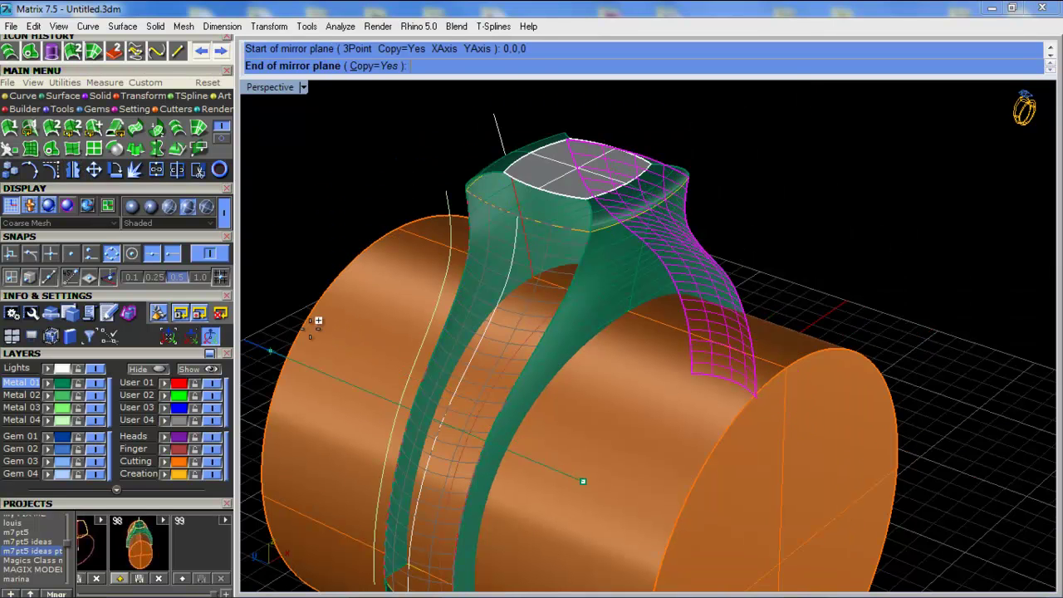
{"action": "left_click", "coordinate": [279, 299]}
Loft a Normal-style surface across one open side, from the upper rim edge to the adjacent edge of the grey top plate
{"action": "scroll", "coordinate": [541, 194], "scroll_direction": "up", "scroll_amount": 3}
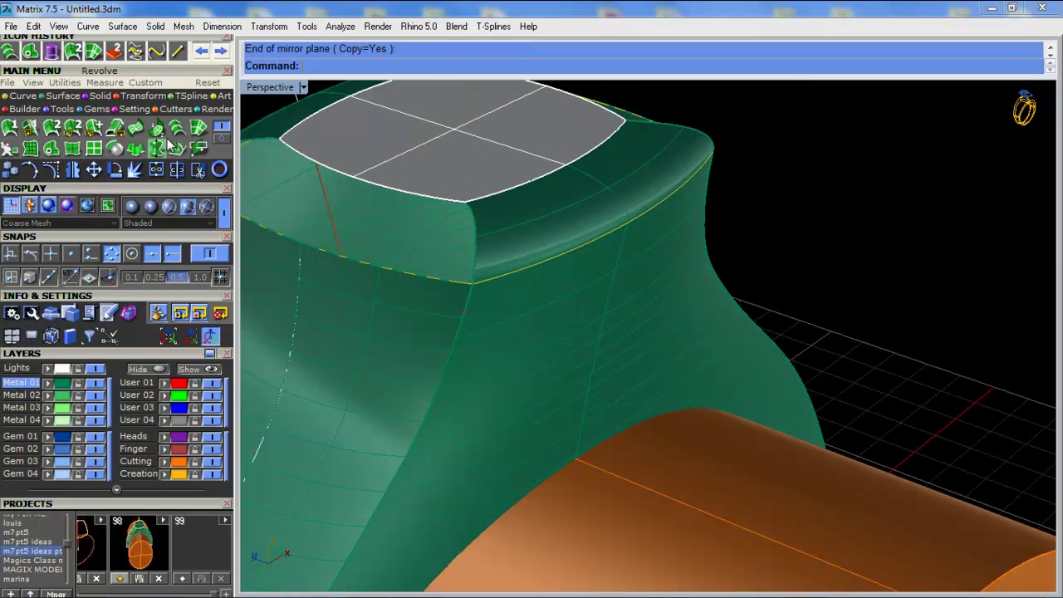
{"action": "scroll", "coordinate": [498, 297], "scroll_direction": "down", "scroll_amount": 2}
{"action": "right_click_drag", "start_coordinate": [535, 312], "coordinate": [789, 360], "text": "shift"}
{"action": "scroll", "coordinate": [653, 313], "scroll_direction": "up", "scroll_amount": 3}
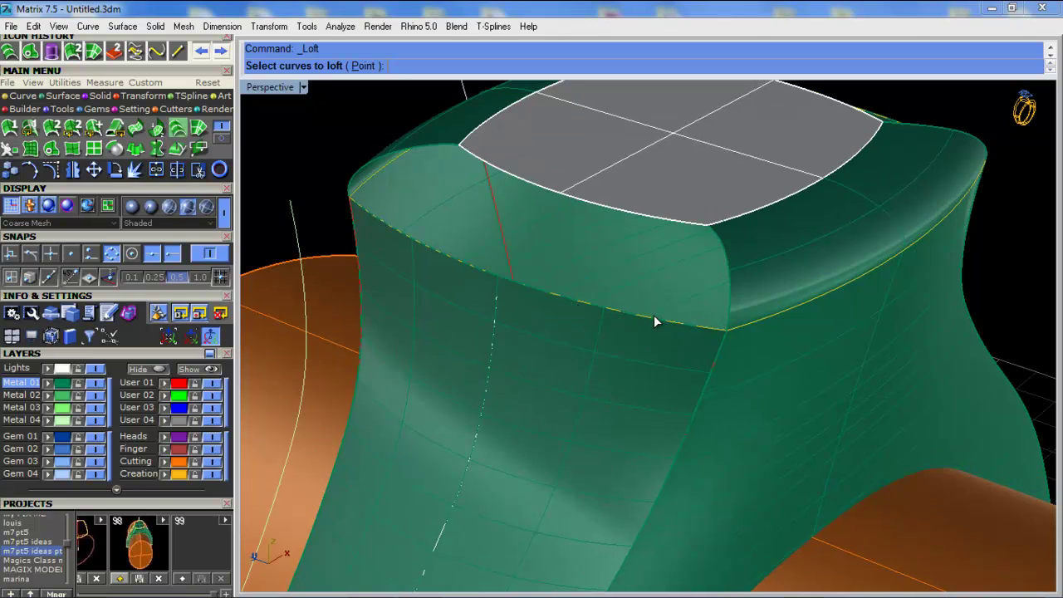
{"action": "left_click", "coordinate": [653, 315]}
{"action": "left_click", "coordinate": [696, 369]}
{"action": "left_click", "coordinate": [690, 222]}
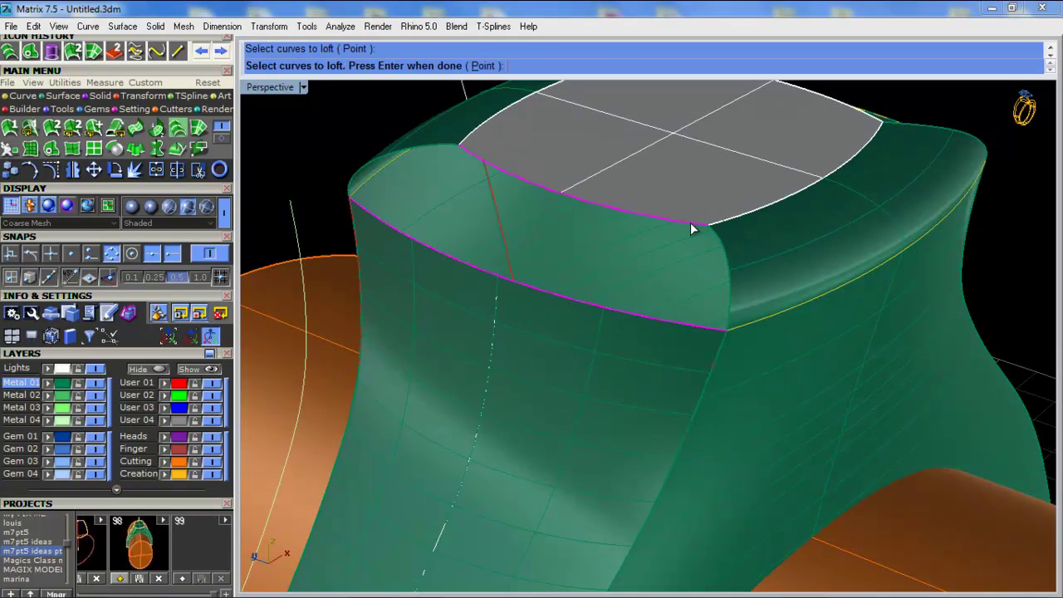
{"action": "key", "text": "Return"}
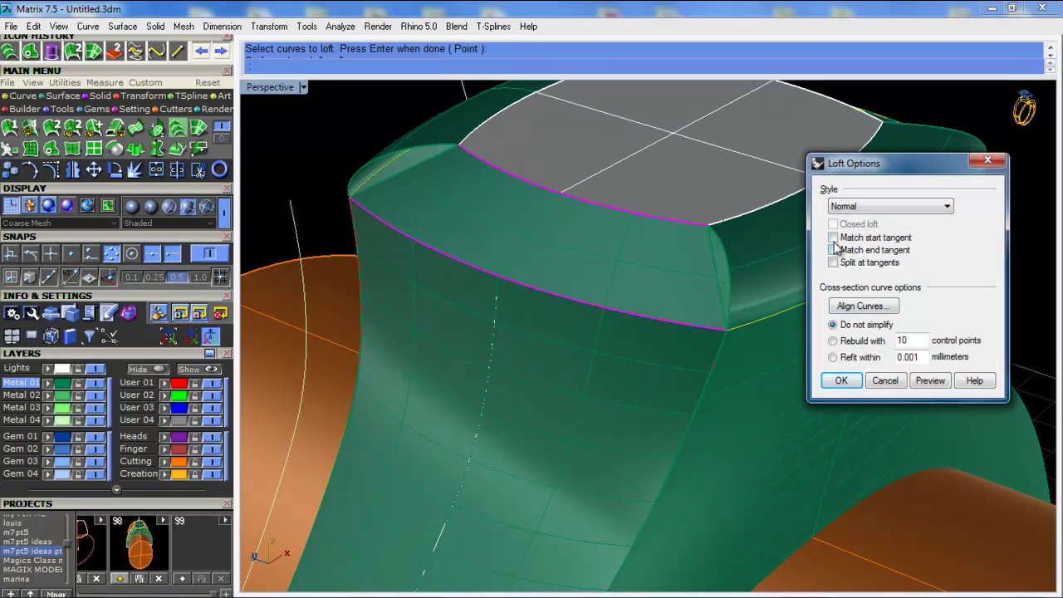
{"action": "left_click", "coordinate": [849, 380]}
Mirror the lofted cap surface to the opposite open side with Copy=Yes, starting the mirror plane at 0,0,0
{"action": "scroll", "coordinate": [644, 300], "scroll_direction": "down", "scroll_amount": 4}
{"action": "right_click_drag", "start_coordinate": [650, 322], "coordinate": [583, 289]}
{"action": "scroll", "coordinate": [699, 215], "scroll_direction": "up", "scroll_amount": 5}
{"action": "right_click_drag", "start_coordinate": [700, 215], "coordinate": [702, 261]}
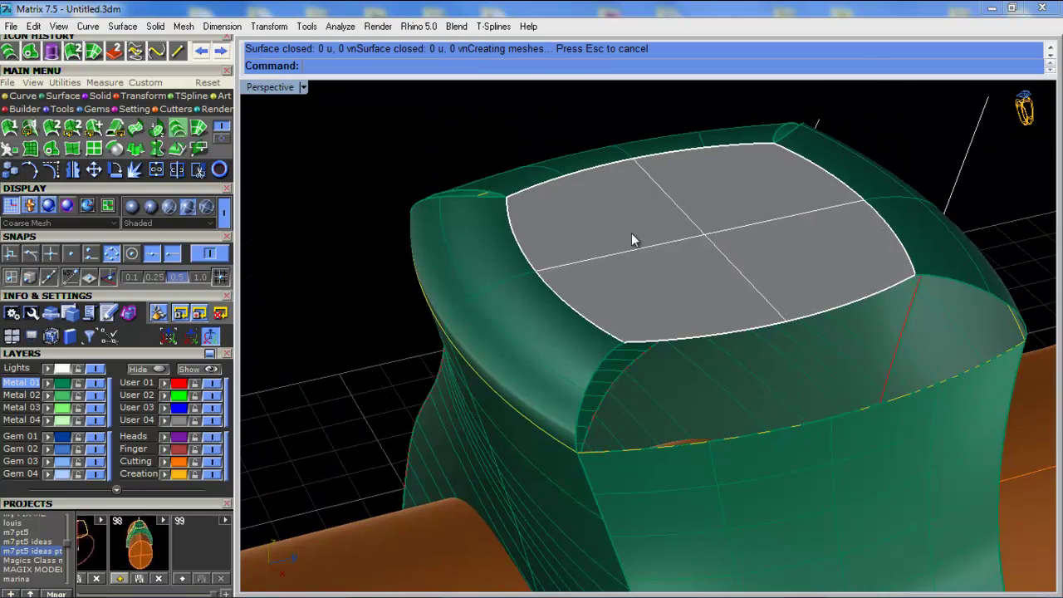
{"action": "right_click_drag", "start_coordinate": [632, 239], "coordinate": [477, 238]}
{"action": "left_click", "coordinate": [428, 228]}
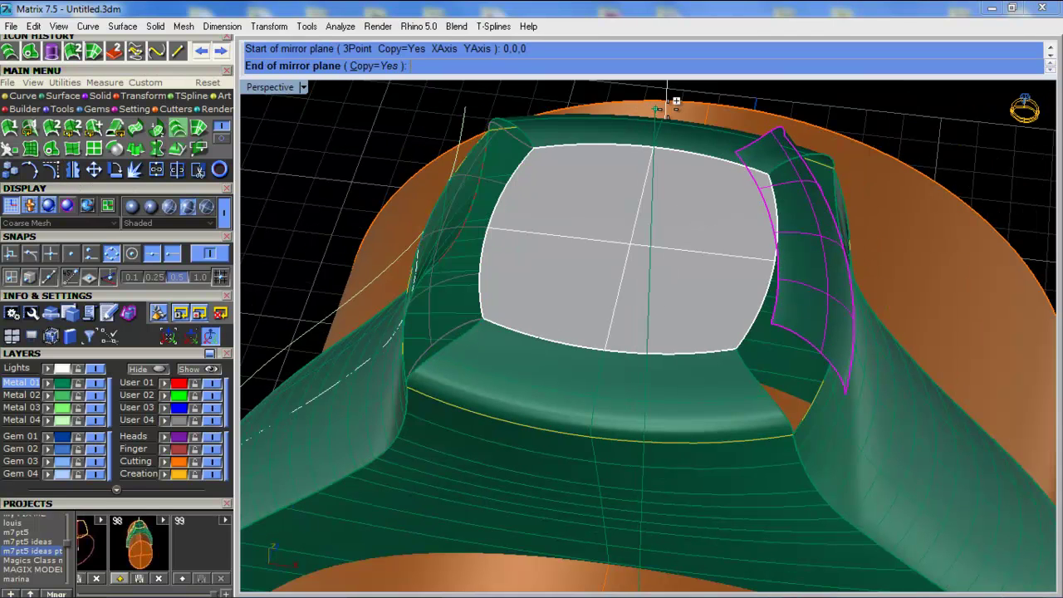
{"action": "left_click", "coordinate": [672, 102]}
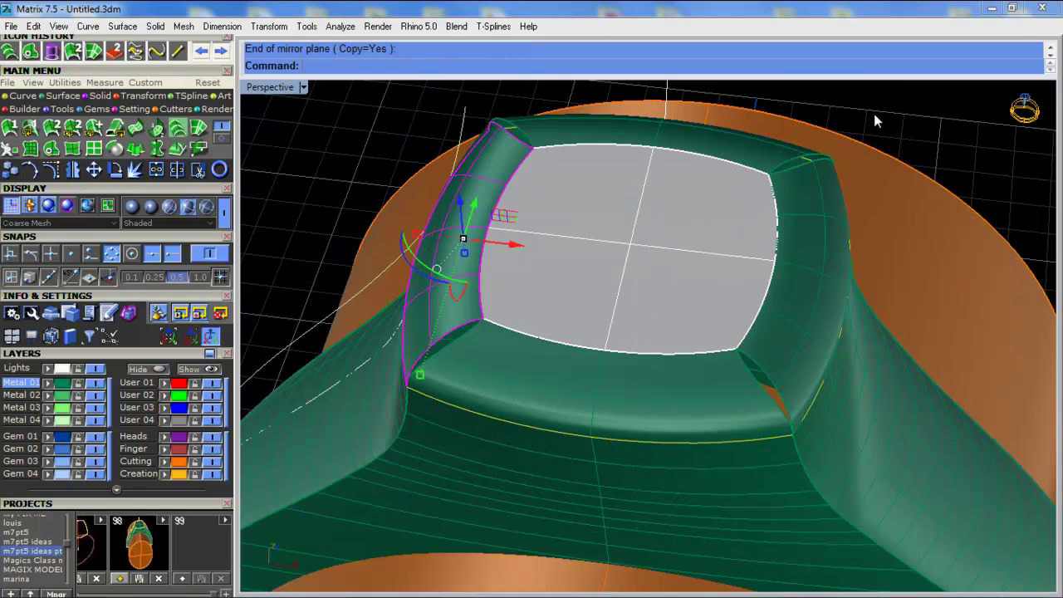
Scale down the grey top plate and lower it below the rim to form a recessed top
{"action": "left_click", "coordinate": [668, 262]}
{"action": "left_click_drag", "start_coordinate": [486, 226], "coordinate": [561, 245]}
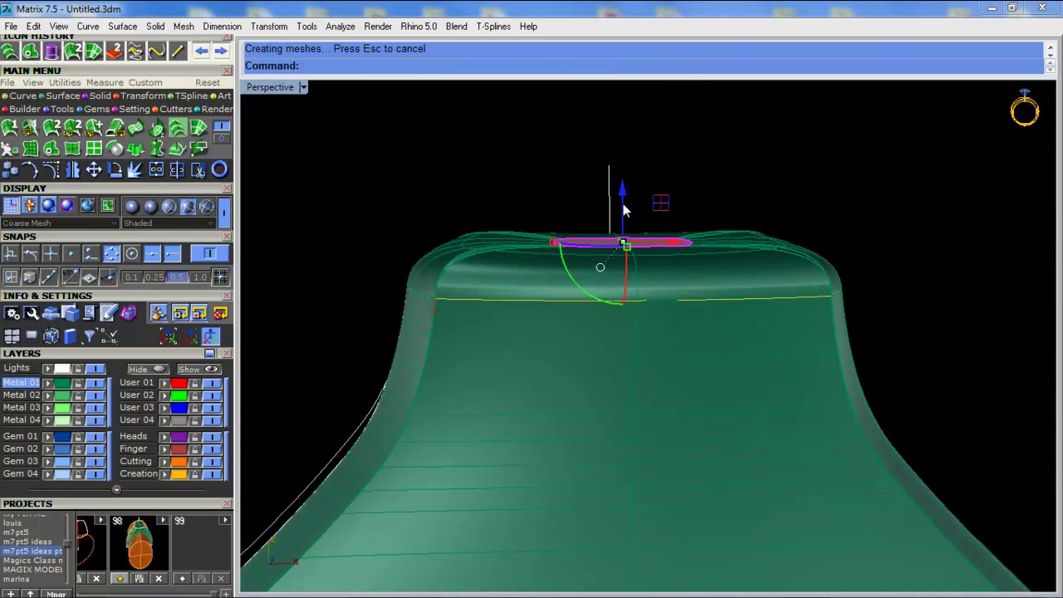
{"action": "left_click_drag", "start_coordinate": [616, 193], "coordinate": [625, 223]}
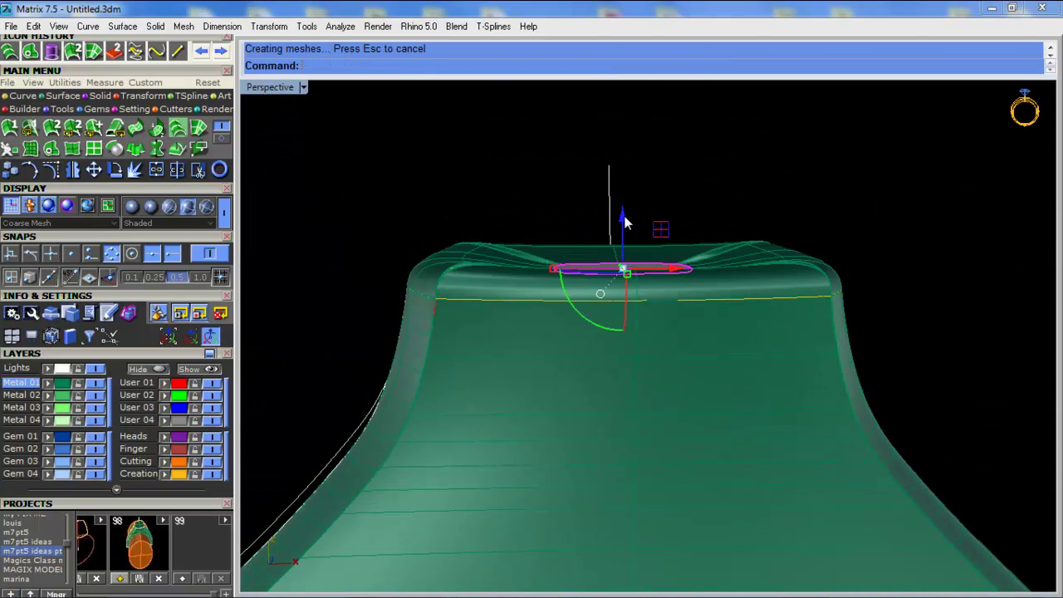
{"action": "right_click_drag", "start_coordinate": [625, 222], "coordinate": [648, 237]}
{"action": "left_click_drag", "start_coordinate": [628, 223], "coordinate": [630, 249]}
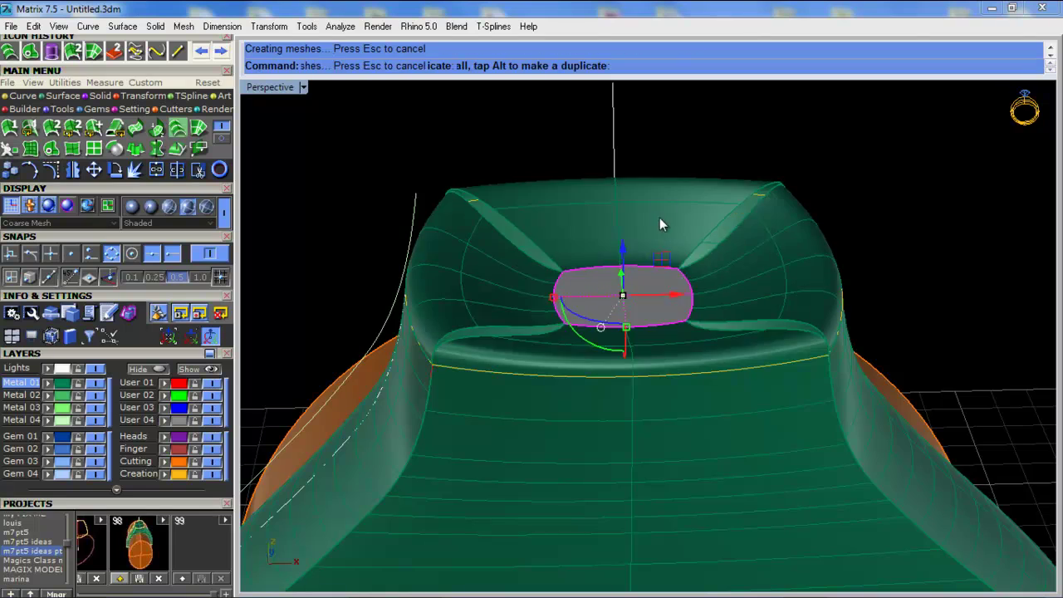
{"action": "right_click_drag", "start_coordinate": [659, 217], "coordinate": [654, 249]}
{"action": "right_click_drag", "start_coordinate": [846, 132], "coordinate": [744, 237]}
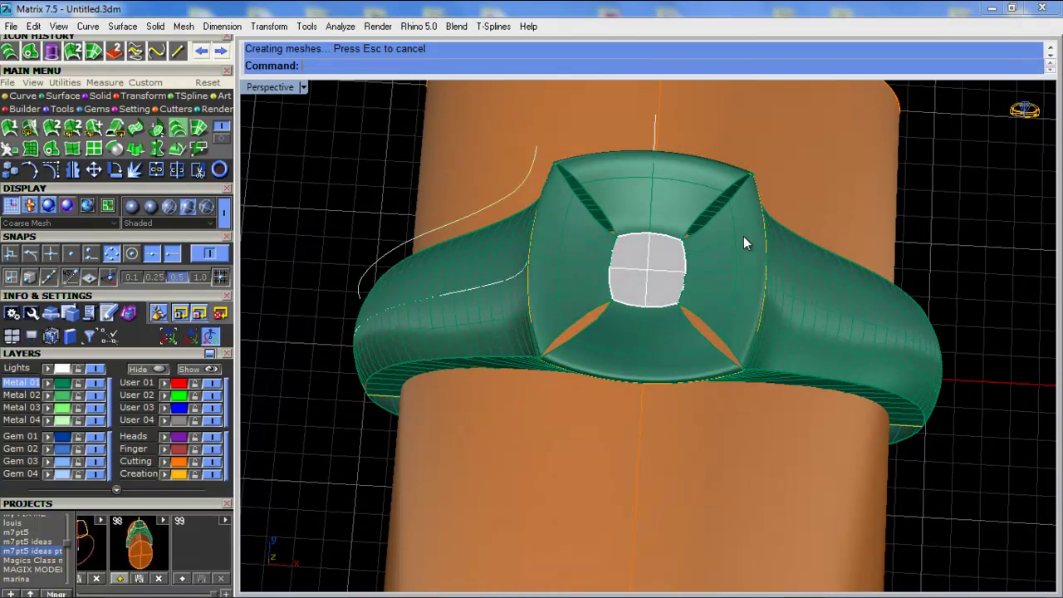
Set the viewport display to Machine and examine the recessed top from above
{"action": "left_click", "coordinate": [303, 87]}
{"action": "left_click", "coordinate": [392, 302]}
{"action": "scroll", "coordinate": [686, 246], "scroll_direction": "down", "scroll_amount": 5}
{"action": "right_click_drag", "start_coordinate": [686, 247], "coordinate": [674, 303]}
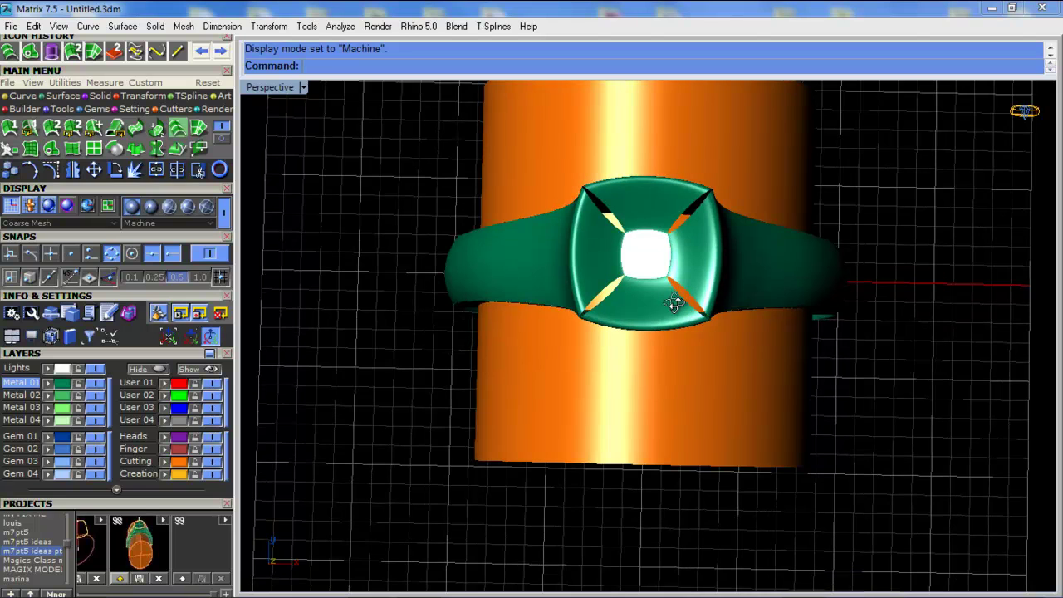
{"action": "scroll", "coordinate": [674, 299], "scroll_direction": "up", "scroll_amount": 5}
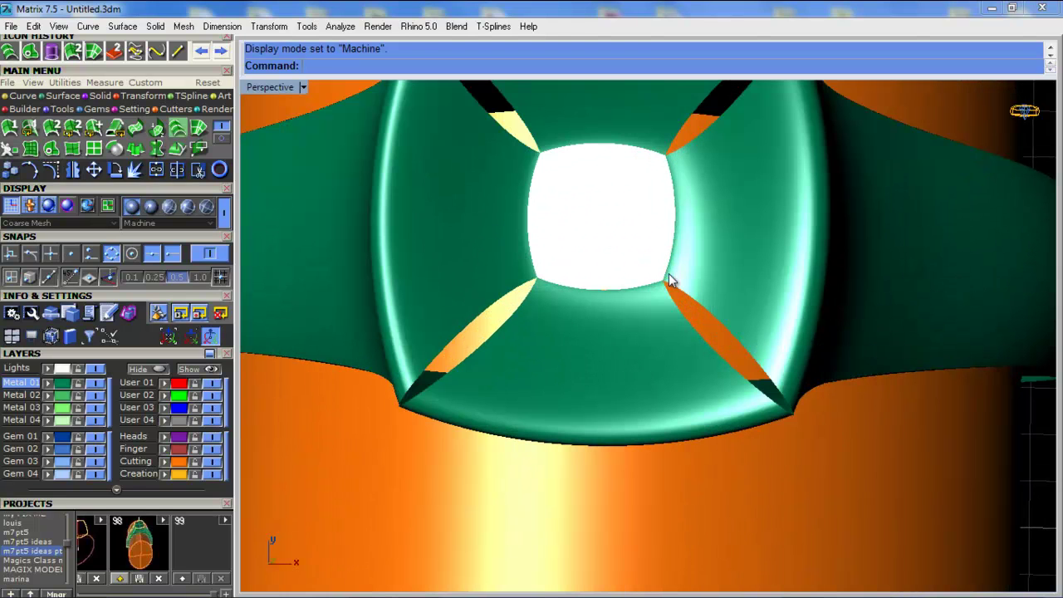
Try to rotate the small central plate about its vertical axis
{"action": "left_click", "coordinate": [607, 262]}
{"action": "left_click_drag", "start_coordinate": [575, 271], "coordinate": [538, 207]}
{"action": "scroll", "coordinate": [575, 276], "scroll_direction": "down", "scroll_amount": 9}
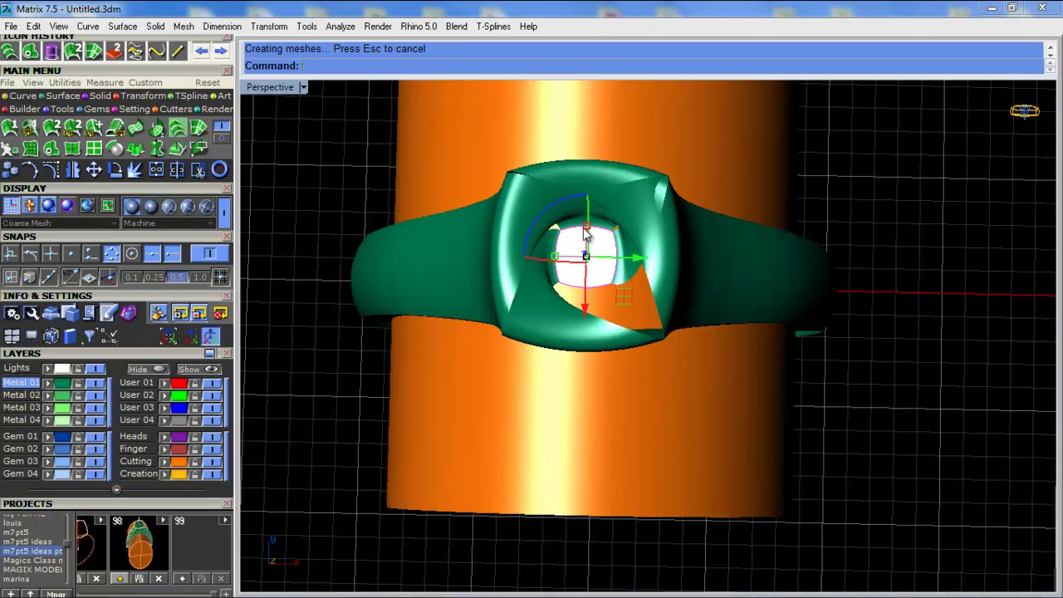
{"action": "scroll", "coordinate": [586, 227], "scroll_direction": "up", "scroll_amount": 5}
{"action": "key", "text": "ctrl+z"}
{"action": "left_click", "coordinate": [918, 230]}
Examine the corner gaps between the lofted cap surfaces around the central plate
{"action": "right_click_drag", "start_coordinate": [738, 311], "coordinate": [594, 287]}
{"action": "scroll", "coordinate": [559, 264], "scroll_direction": "up", "scroll_amount": 5}
{"action": "scroll", "coordinate": [422, 332], "scroll_direction": "up", "scroll_amount": 6}
{"action": "scroll", "coordinate": [668, 267], "scroll_direction": "down", "scroll_amount": 6}
{"action": "scroll", "coordinate": [671, 239], "scroll_direction": "up", "scroll_amount": 6}
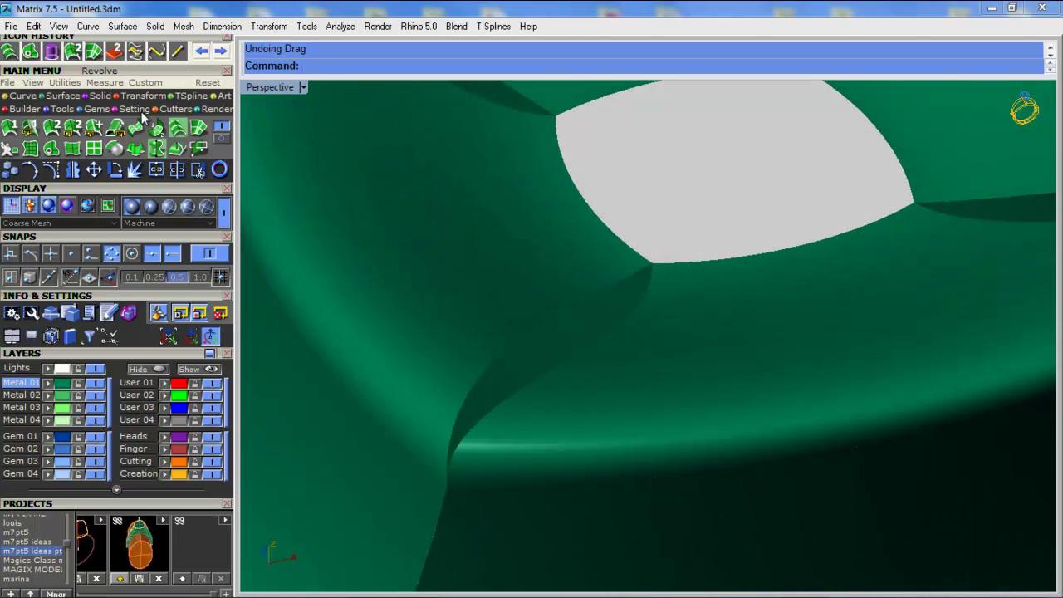
{"action": "scroll", "coordinate": [603, 359], "scroll_direction": "down", "scroll_amount": 6}
{"action": "right_click_drag", "start_coordinate": [607, 356], "coordinate": [557, 441]}
{"action": "scroll", "coordinate": [595, 229], "scroll_direction": "down", "scroll_amount": 5}
{"action": "scroll", "coordinate": [629, 264], "scroll_direction": "up", "scroll_amount": 2}
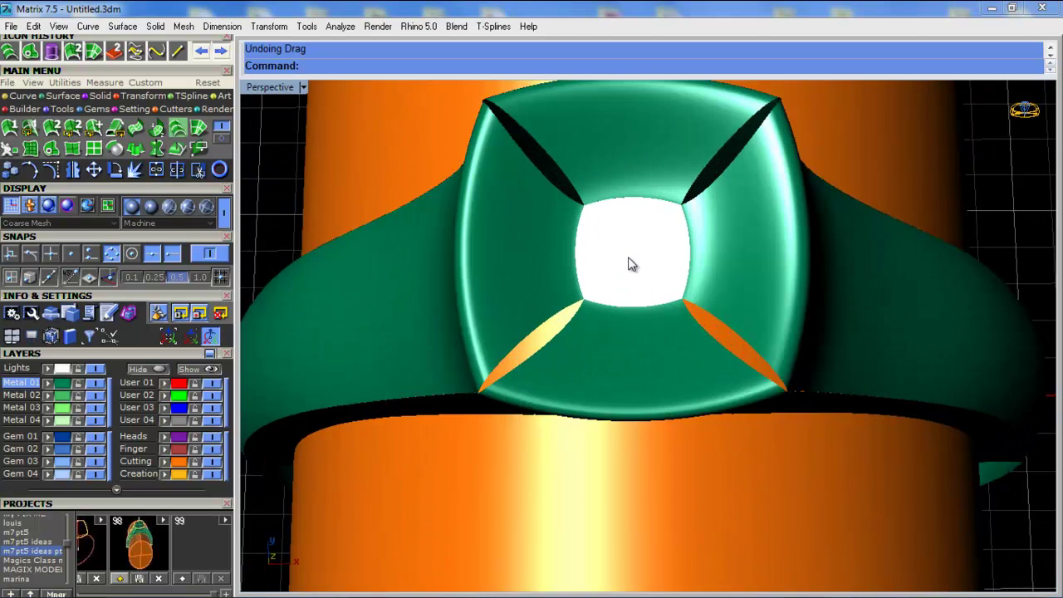
Delete the four lofted cap surfaces between the upper rim and the central plate
{"action": "right_click_drag", "start_coordinate": [633, 324], "coordinate": [632, 347]}
{"action": "left_click", "coordinate": [631, 340]}
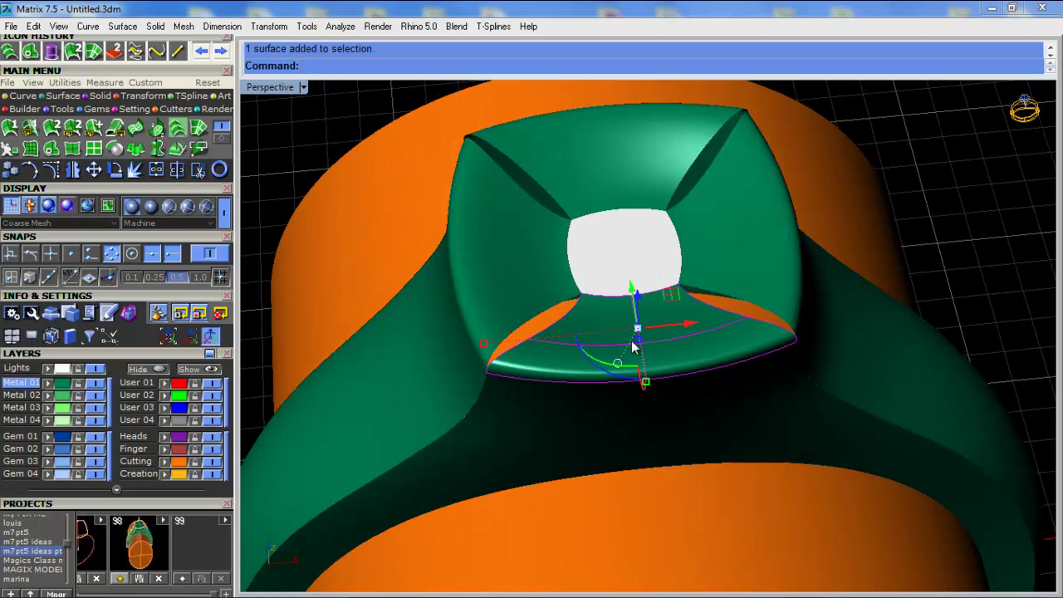
{"action": "key", "text": "Delete"}
{"action": "left_click", "coordinate": [751, 224]}
{"action": "key", "text": "Delete"}
{"action": "left_click", "coordinate": [648, 174]}
{"action": "key", "text": "Delete"}
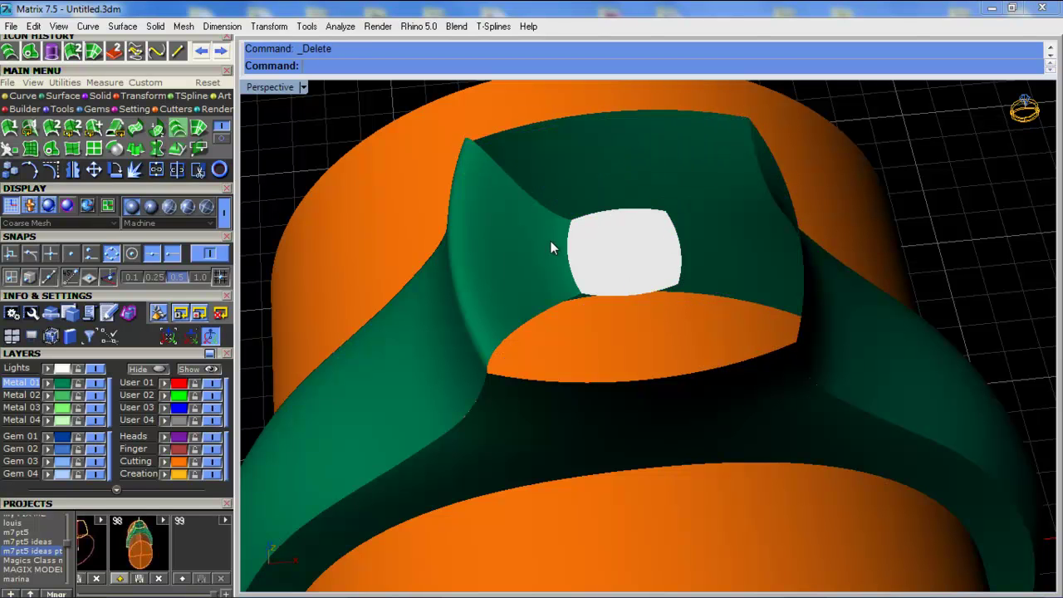
{"action": "left_click", "coordinate": [524, 241]}
{"action": "key", "text": "Delete"}
Return the display to Shaded and start a surface blend, chaining all four upper rim edges as the first edge
{"action": "left_click", "coordinate": [274, 86]}
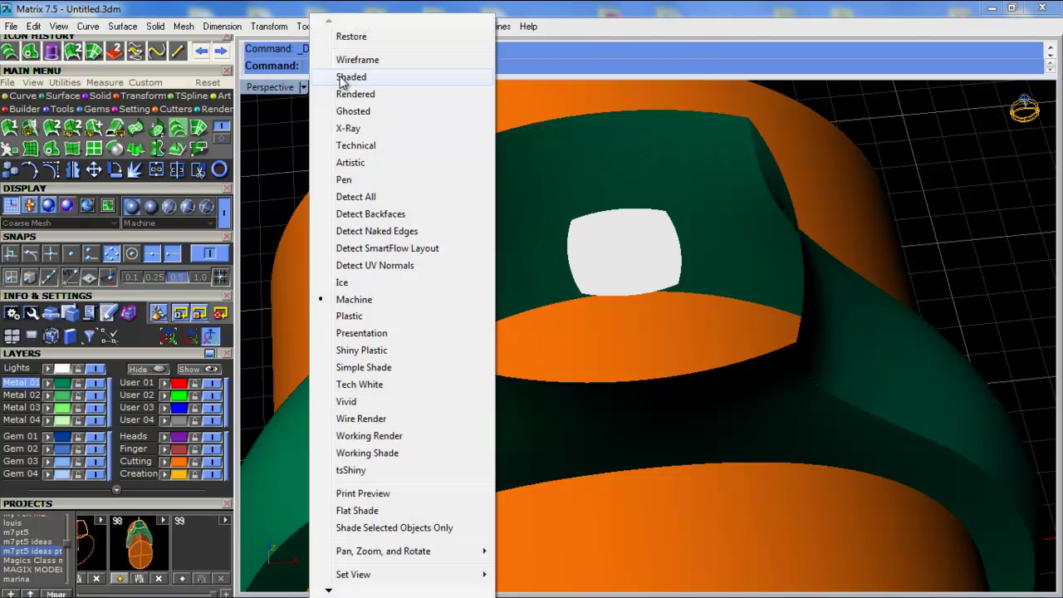
{"action": "left_click", "coordinate": [342, 76]}
{"action": "left_click", "coordinate": [139, 132]}
{"action": "scroll", "coordinate": [639, 335], "scroll_direction": "up", "scroll_amount": 2}
{"action": "right_click_drag", "start_coordinate": [656, 335], "coordinate": [789, 332]}
{"action": "left_click", "coordinate": [761, 363]}
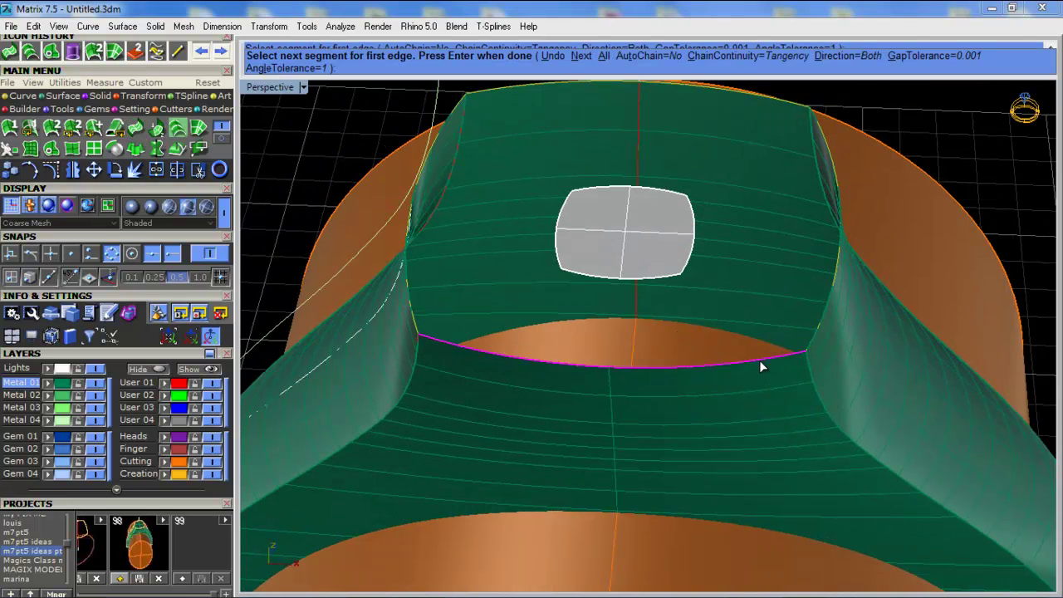
{"action": "left_click", "coordinate": [815, 330]}
{"action": "right_click_drag", "start_coordinate": [810, 290], "coordinate": [790, 172]}
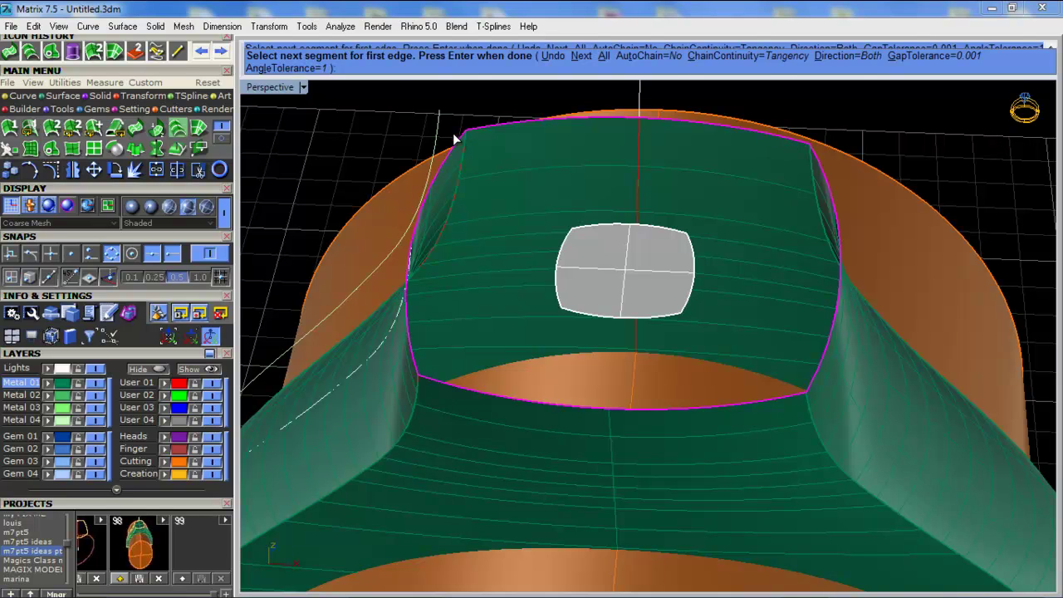
{"action": "right_click", "coordinate": [394, 119]}
Try to blend the chained rim edges to the central plate's four edges with Curvature continuity, previewing the surface
{"action": "left_click", "coordinate": [672, 316]}
{"action": "left_click", "coordinate": [681, 253]}
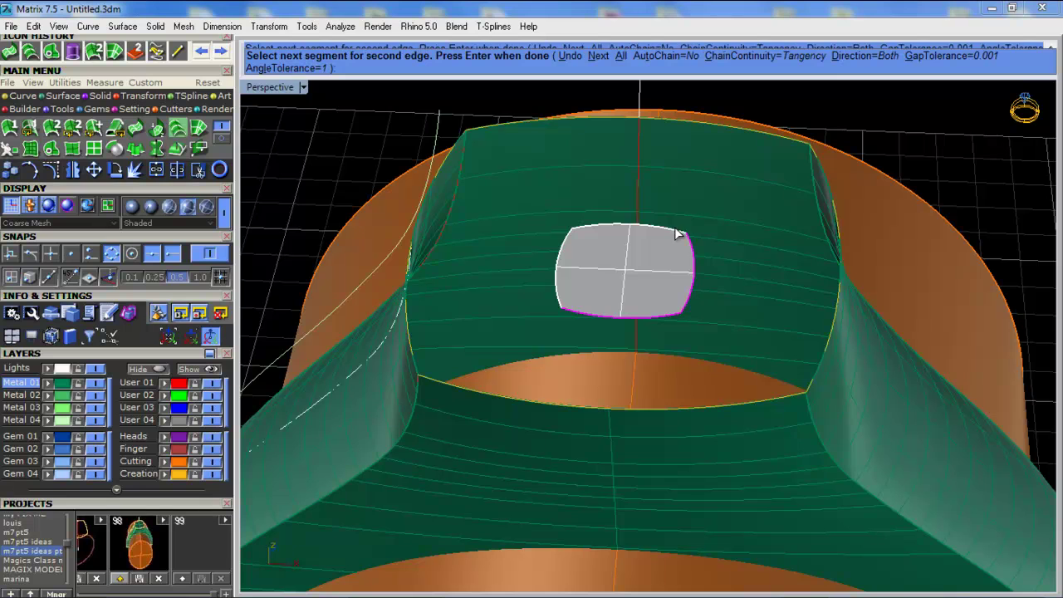
{"action": "left_click", "coordinate": [563, 239]}
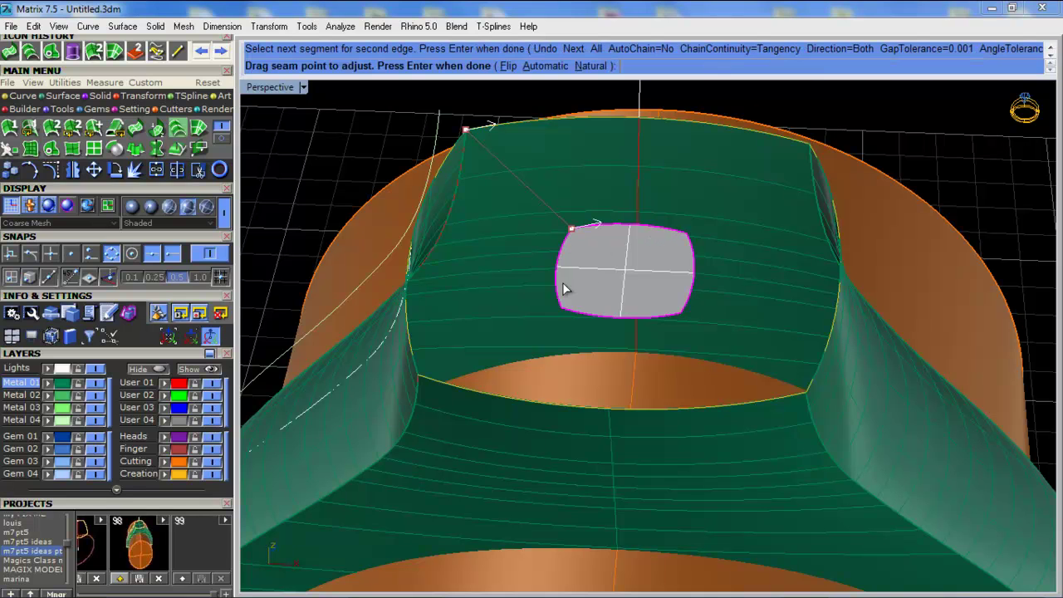
{"action": "right_click", "coordinate": [554, 221]}
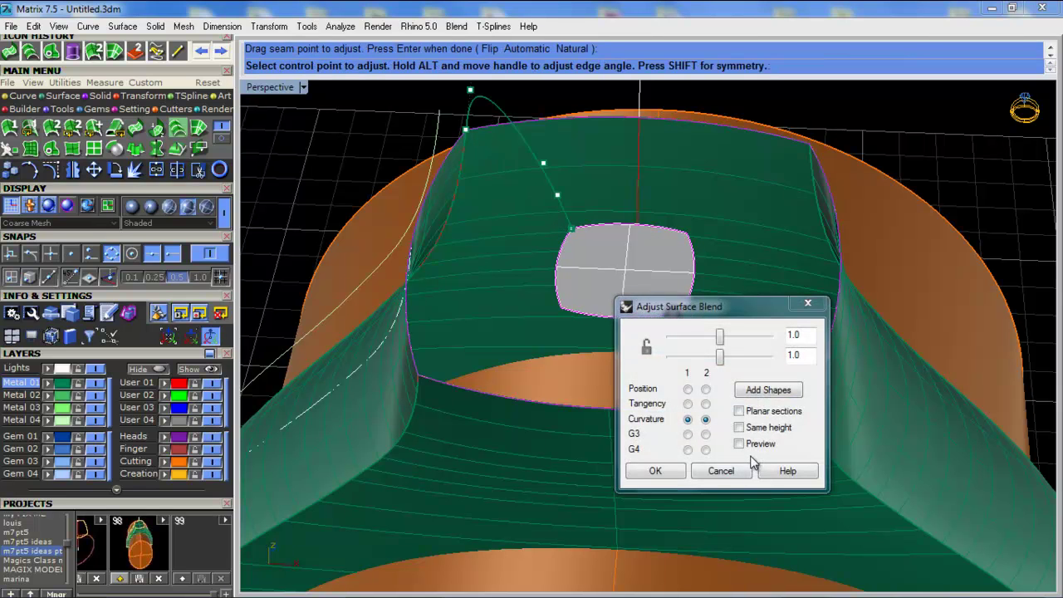
{"action": "left_click", "coordinate": [738, 443]}
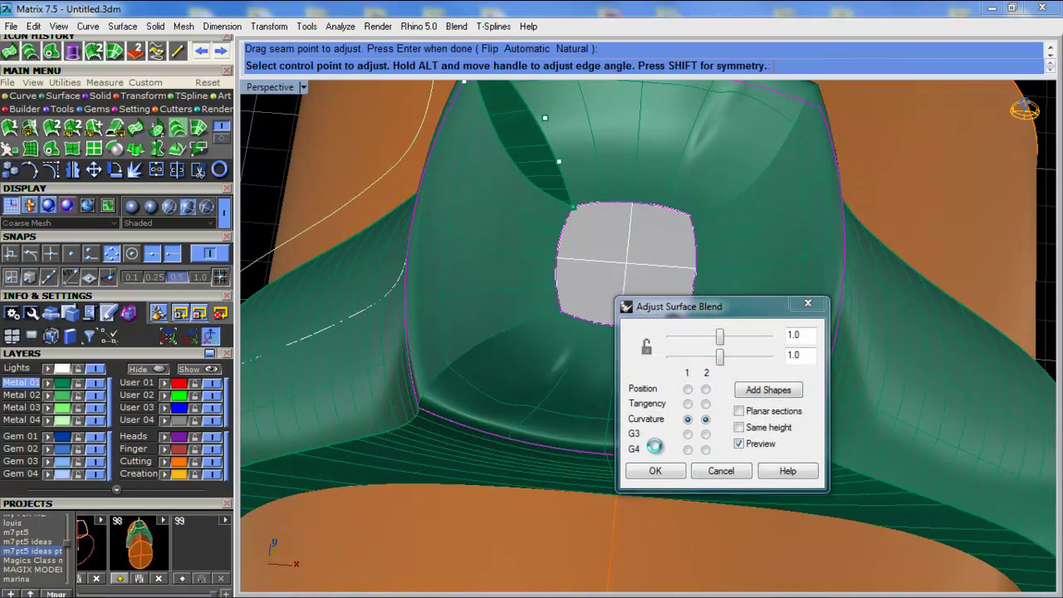
{"action": "left_click", "coordinate": [718, 471]}
{"action": "right_click", "coordinate": [676, 359]}
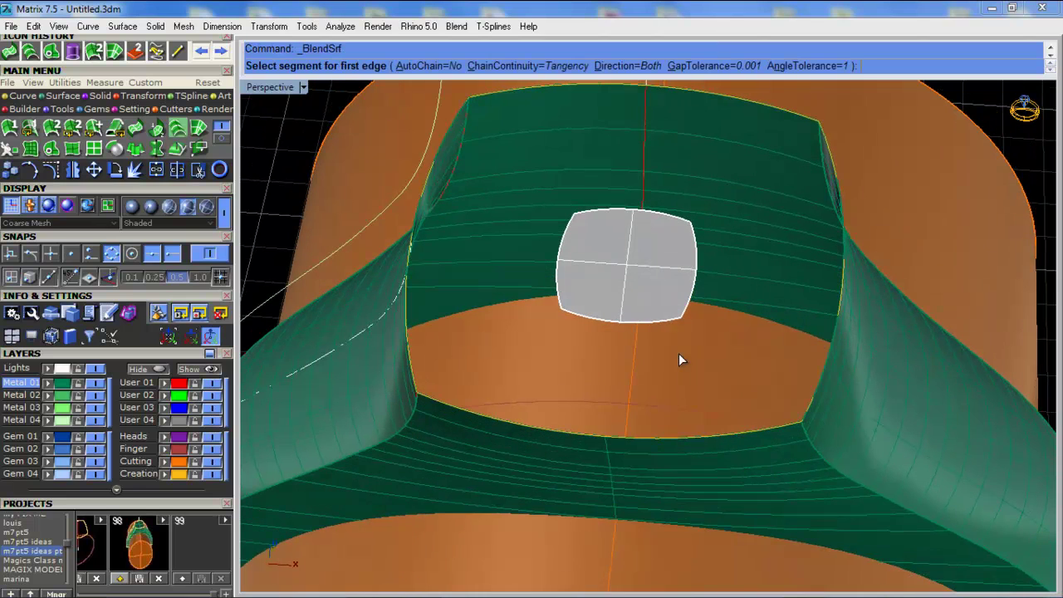
{"action": "left_click", "coordinate": [766, 431]}
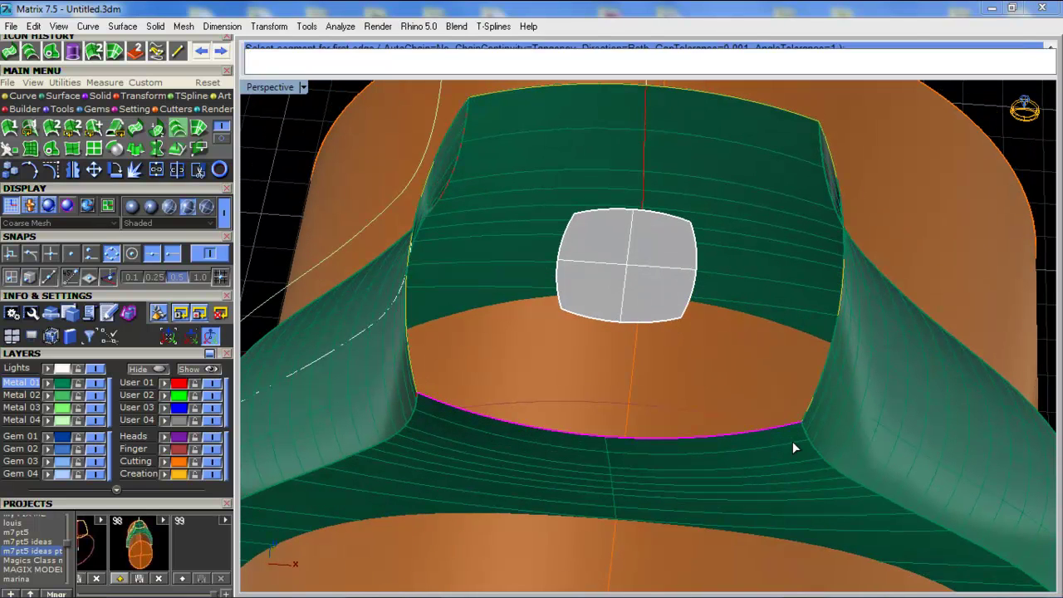
{"action": "left_click", "coordinate": [836, 277]}
{"action": "left_click", "coordinate": [799, 114]}
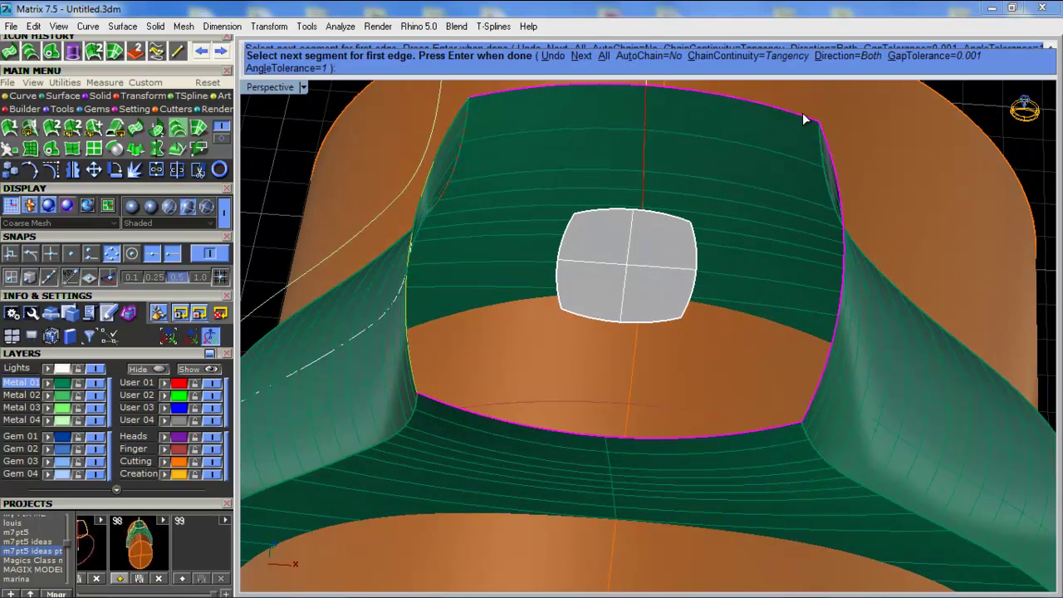
{"action": "right_click_drag", "start_coordinate": [475, 196], "coordinate": [470, 130]}
{"action": "key", "text": "Return"}
{"action": "left_click", "coordinate": [663, 321]}
{"action": "left_click", "coordinate": [689, 229]}
{"action": "key", "text": "Return"}
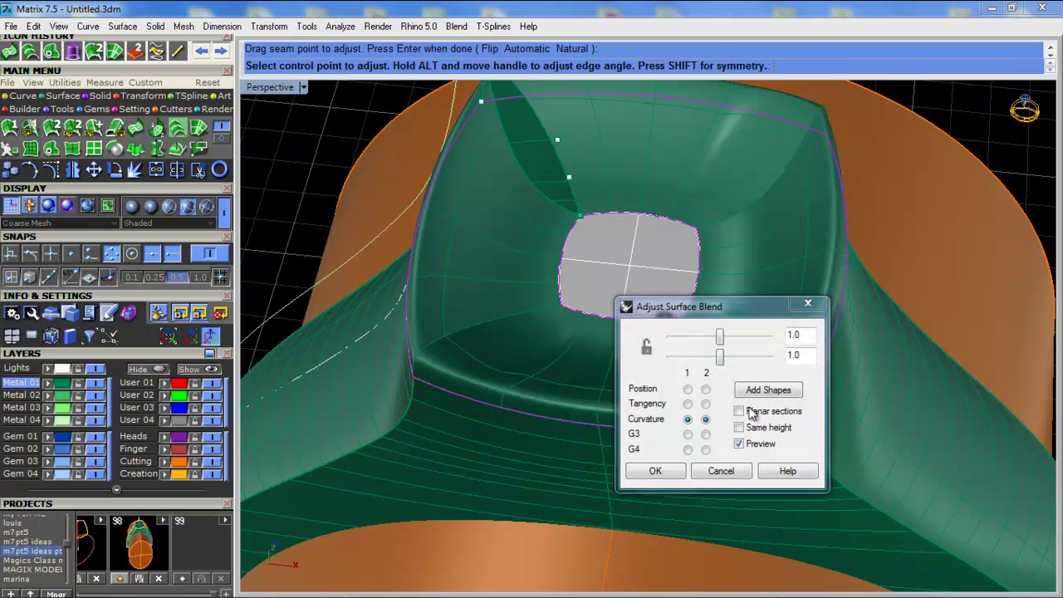
{"action": "left_click", "coordinate": [711, 471]}
Start a surface blend with the four rim edges as the first edge and the central plate's four edges as the second
{"action": "key", "text": "Return"}
{"action": "left_click", "coordinate": [792, 407]}
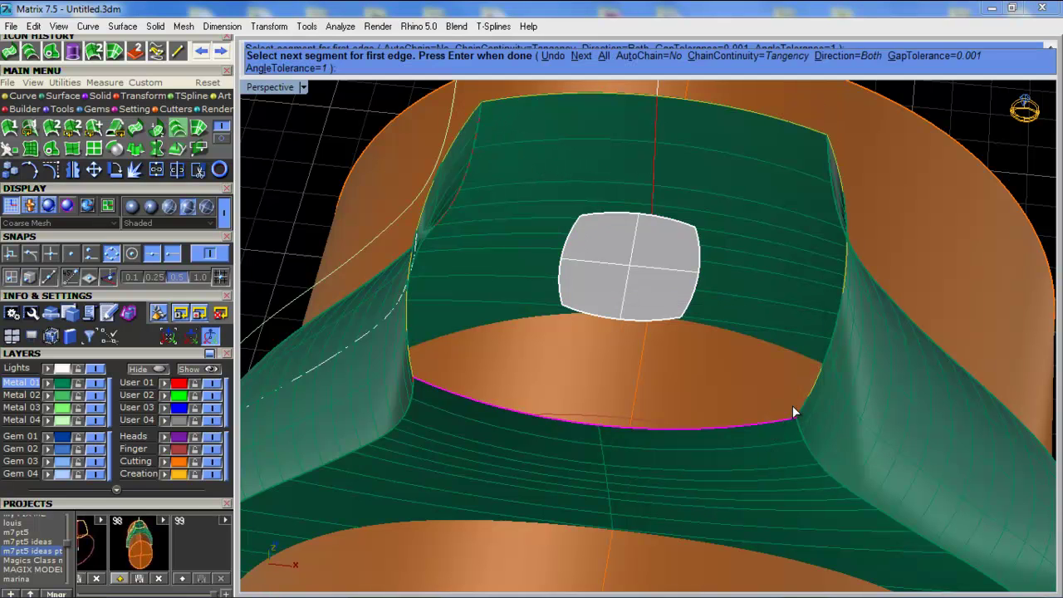
{"action": "left_click", "coordinate": [785, 138]}
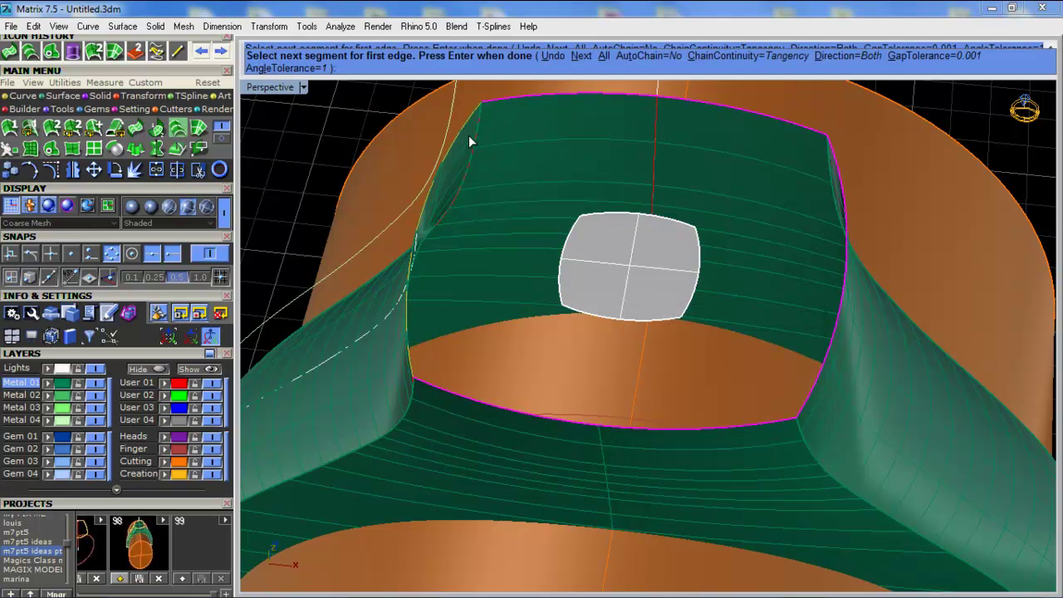
{"action": "key", "text": "Return"}
{"action": "left_click", "coordinate": [662, 316]}
{"action": "left_click", "coordinate": [689, 305]}
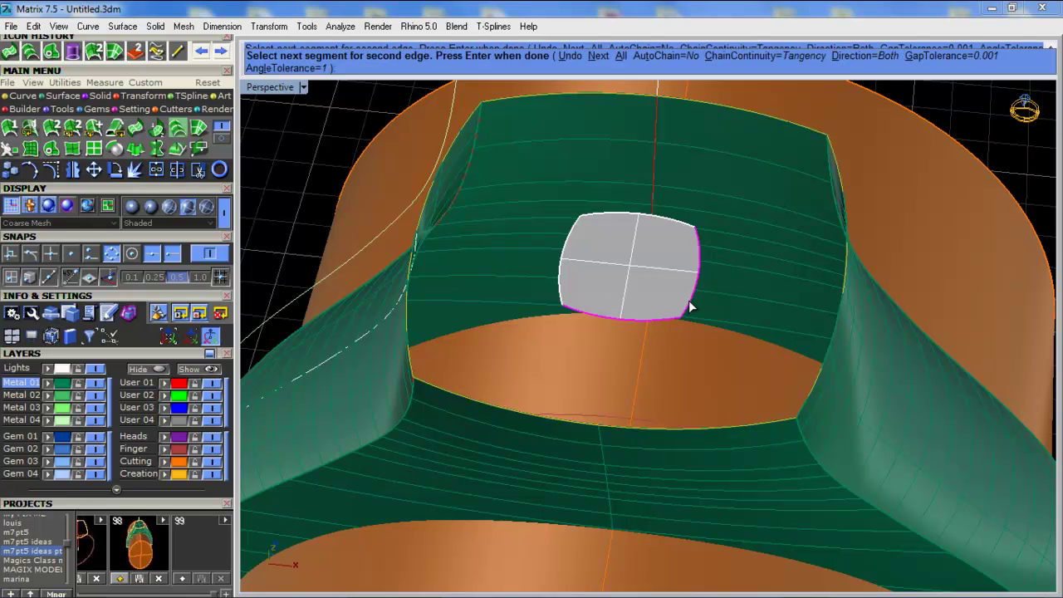
{"action": "left_click", "coordinate": [575, 229]}
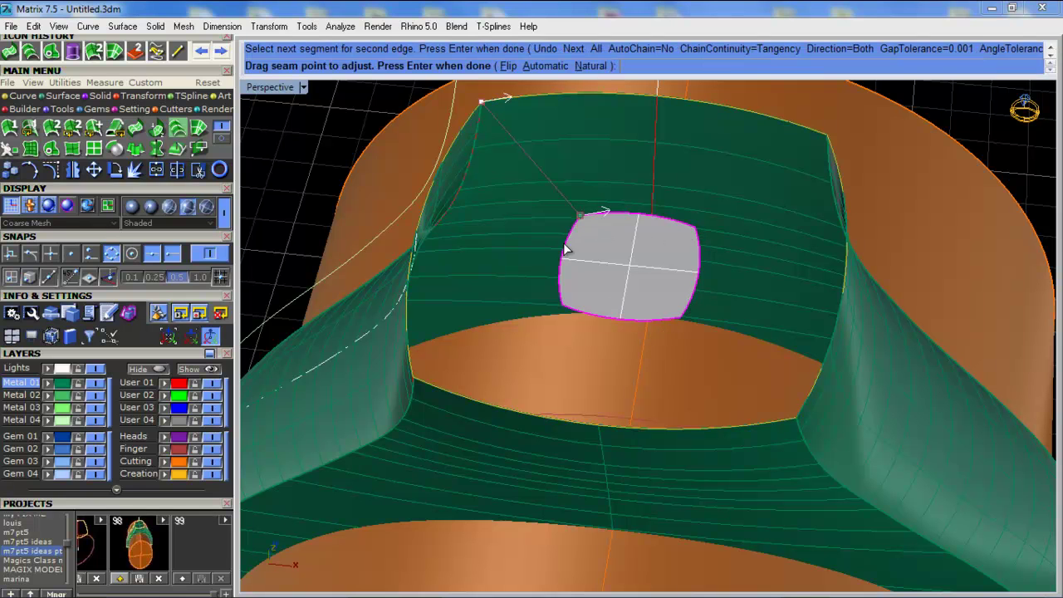
Align both blend seam points at the midpoints of the back rim edge and the plate's back edge
{"action": "left_click", "coordinate": [581, 216]}
{"action": "left_click_drag", "start_coordinate": [637, 206], "coordinate": [639, 213]}
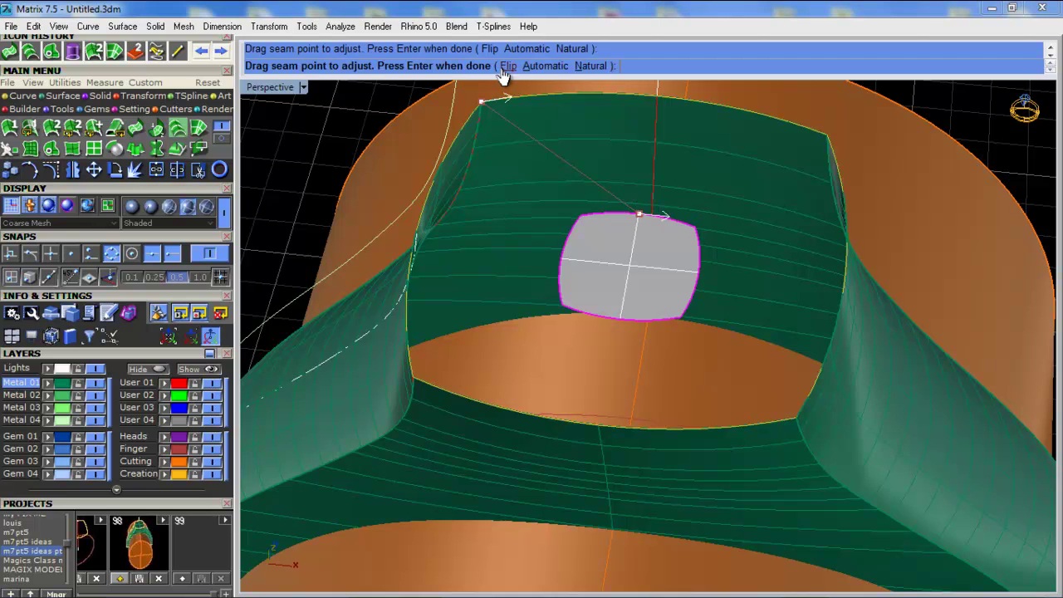
{"action": "left_click_drag", "start_coordinate": [474, 96], "coordinate": [656, 96]}
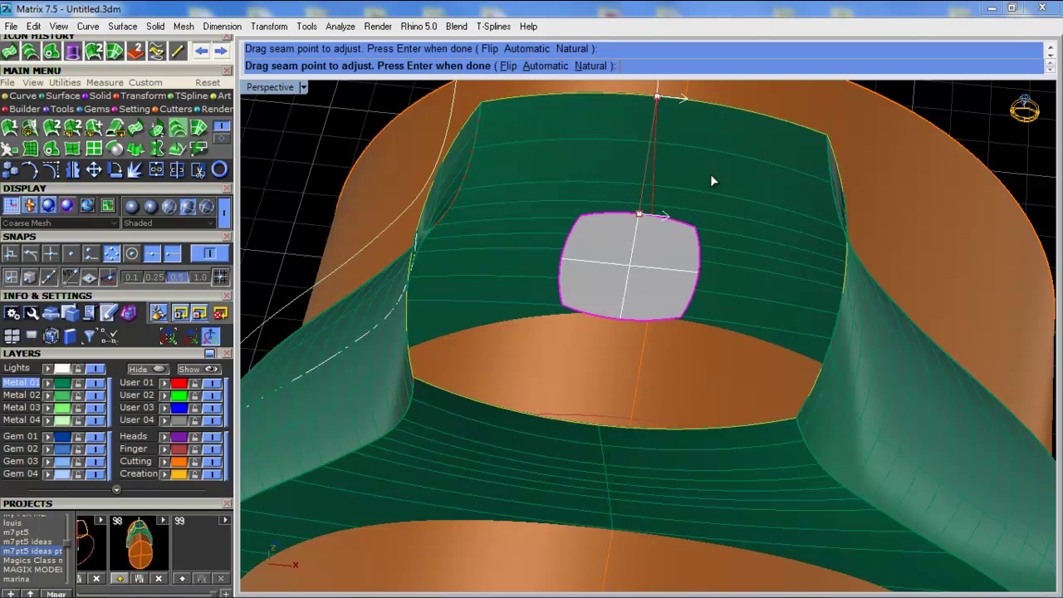
{"action": "right_click_drag", "start_coordinate": [710, 196], "coordinate": [708, 216], "text": "shift"}
{"action": "right_click", "coordinate": [708, 216]}
Lock the two blend adjustment values together at 0.824 and set both edges to Tangency
{"action": "right_click_drag", "start_coordinate": [592, 142], "coordinate": [556, 156]}
{"action": "right_click_drag", "start_coordinate": [658, 287], "coordinate": [573, 238], "text": "shift"}
{"action": "right_click_drag", "start_coordinate": [543, 317], "coordinate": [560, 185]}
{"action": "right_click_drag", "start_coordinate": [470, 323], "coordinate": [478, 312]}
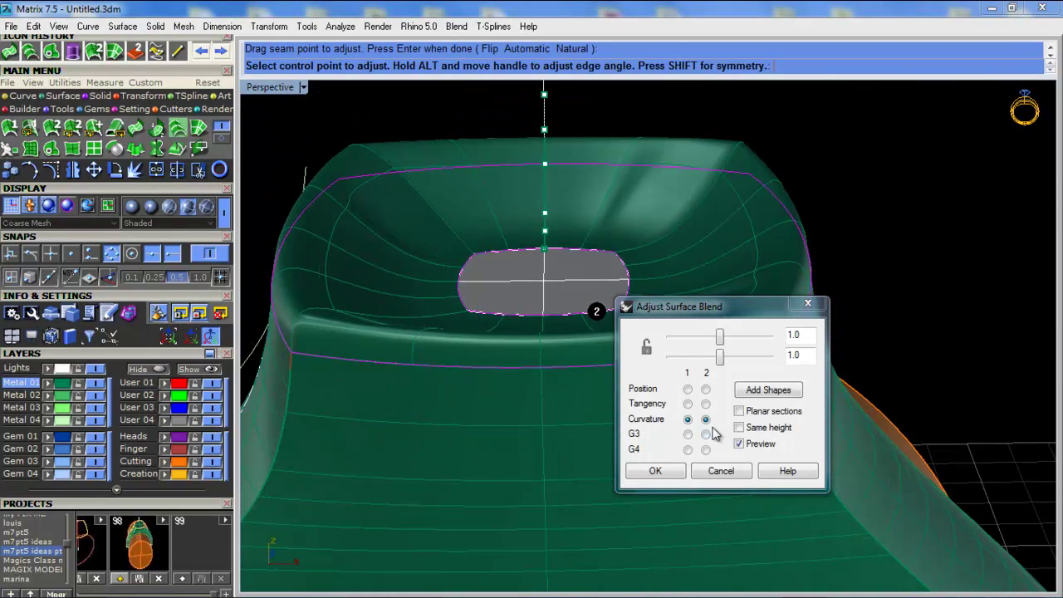
{"action": "left_click", "coordinate": [647, 349]}
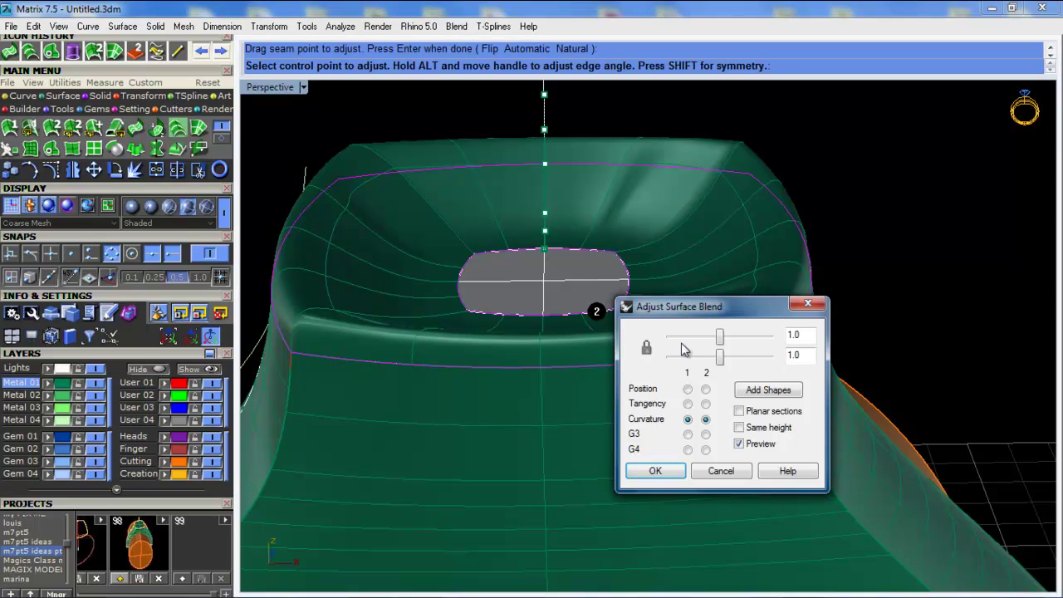
{"action": "mouse_move", "coordinate": [720, 347]}
{"action": "left_mouse_down"}
{"action": "mouse_move", "coordinate": [702, 340]}
{"action": "mouse_move", "coordinate": [729, 340]}
{"action": "mouse_move", "coordinate": [713, 340]}
{"action": "left_mouse_up"}
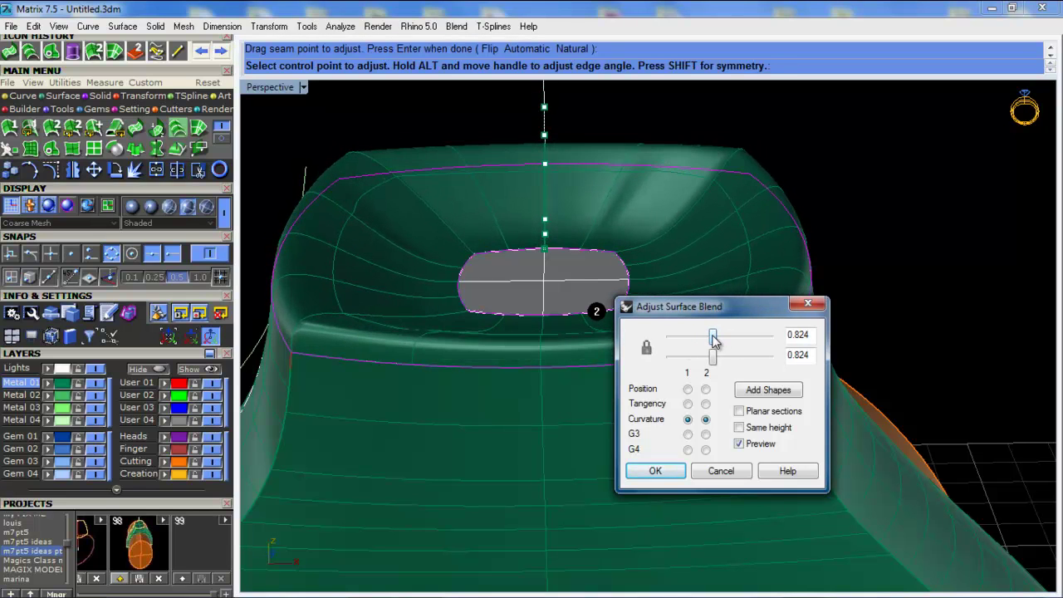
{"action": "left_click", "coordinate": [687, 404]}
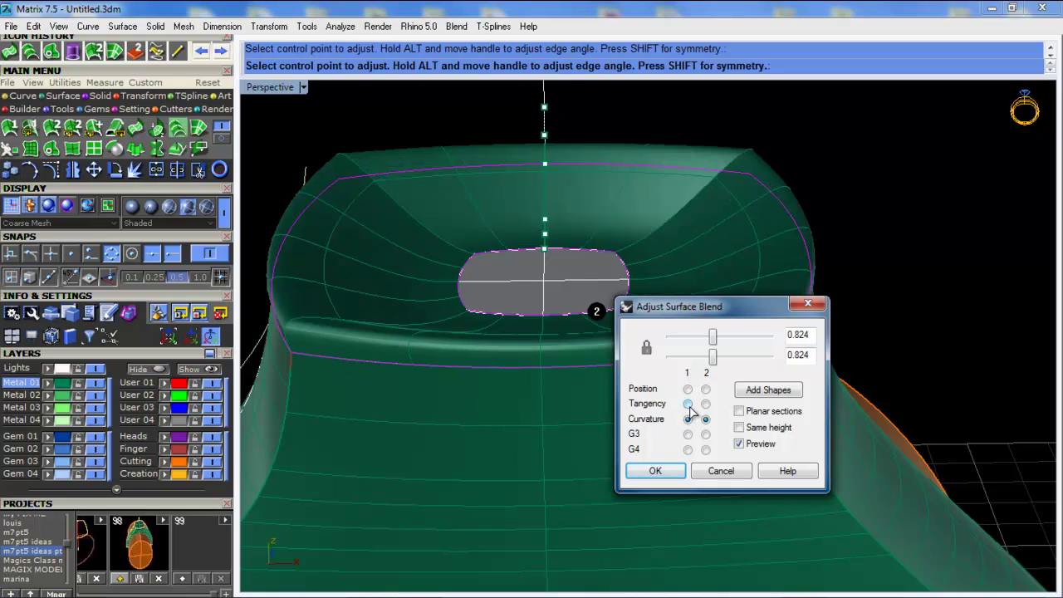
{"action": "left_click", "coordinate": [705, 404]}
Make Metal 02 the current layer and hide Metal 01 to isolate the blend preview
{"action": "right_click_drag", "start_coordinate": [439, 341], "coordinate": [630, 284]}
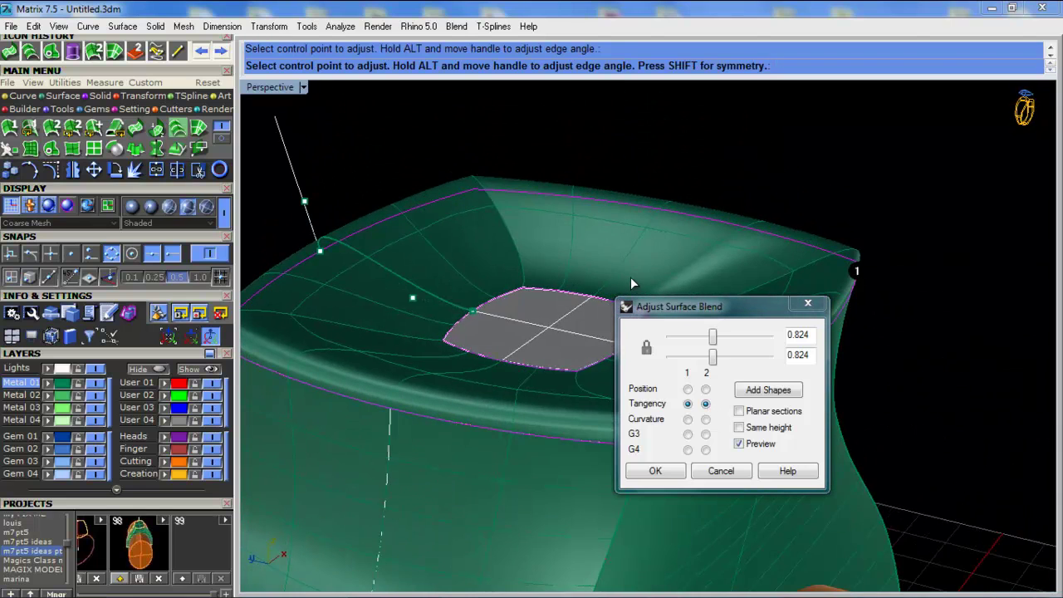
{"action": "right_click_drag", "start_coordinate": [395, 301], "coordinate": [474, 370]}
{"action": "scroll", "coordinate": [424, 358], "scroll_direction": "up", "scroll_amount": 4}
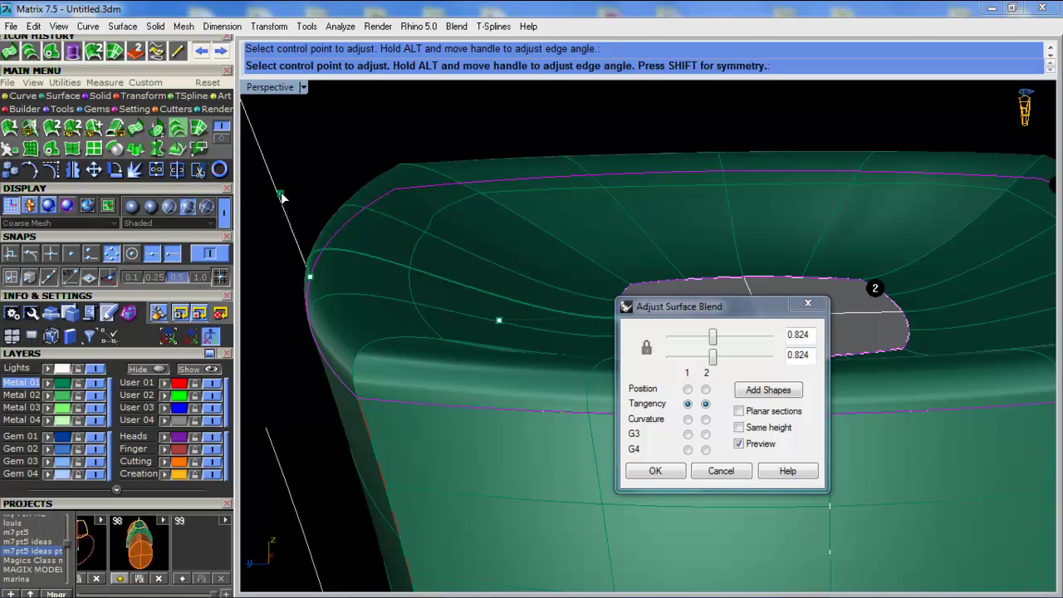
{"action": "scroll", "coordinate": [368, 304], "scroll_direction": "down", "scroll_amount": 4}
{"action": "right_click_drag", "start_coordinate": [368, 304], "coordinate": [369, 287]}
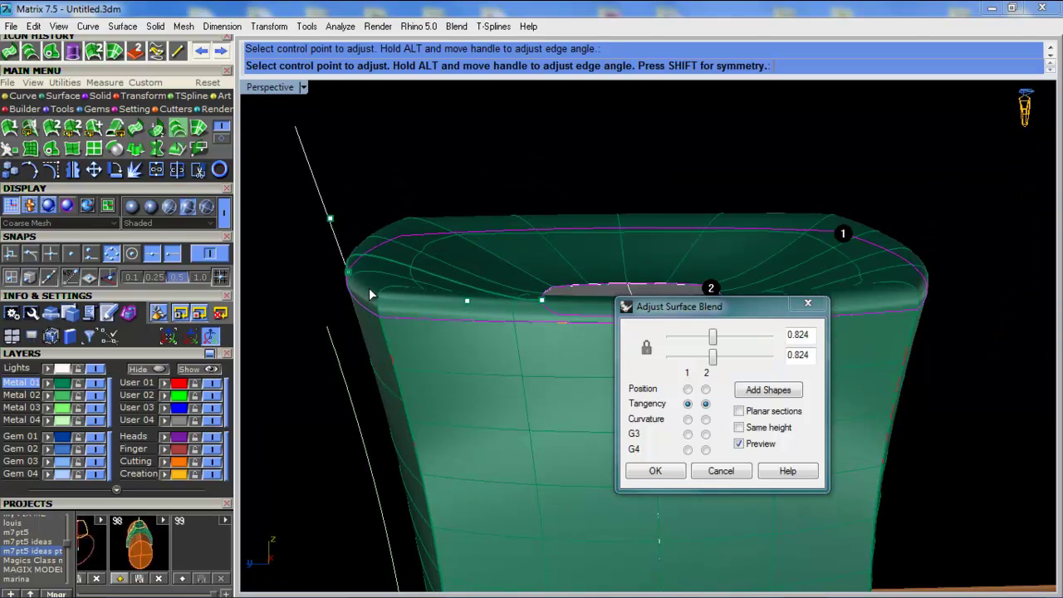
{"action": "scroll", "coordinate": [369, 287], "scroll_direction": "up", "scroll_amount": 4}
{"action": "left_click", "coordinate": [27, 396]}
{"action": "left_click", "coordinate": [95, 384]}
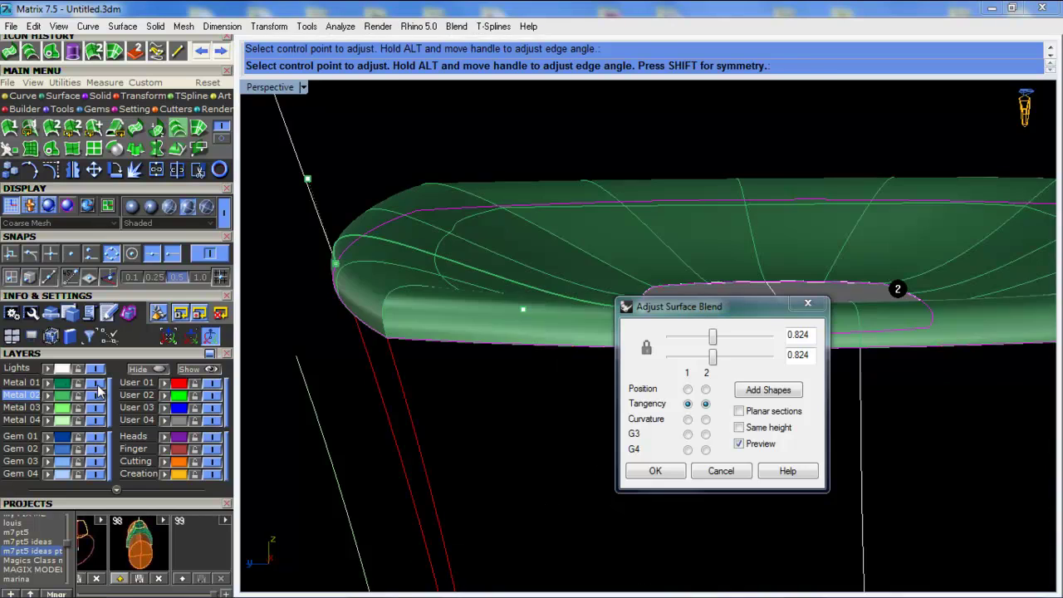
{"action": "right_click_drag", "start_coordinate": [447, 337], "coordinate": [413, 339]}
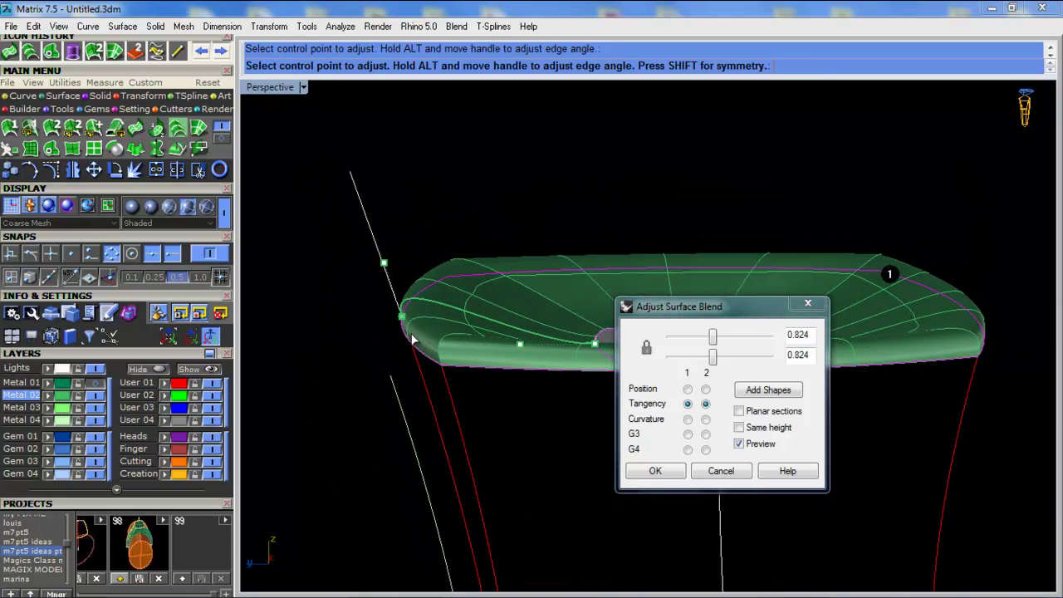
Try Curvature and G3 continuity on both blend edges, and return both to Tangency
{"action": "left_click", "coordinate": [688, 420]}
{"action": "left_click", "coordinate": [705, 420]}
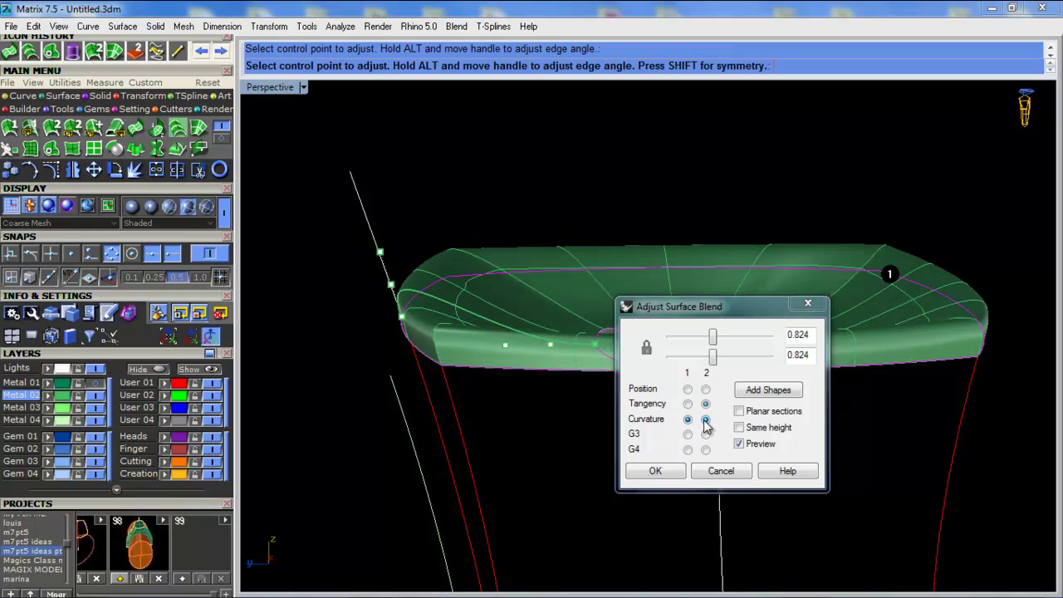
{"action": "left_click", "coordinate": [687, 434]}
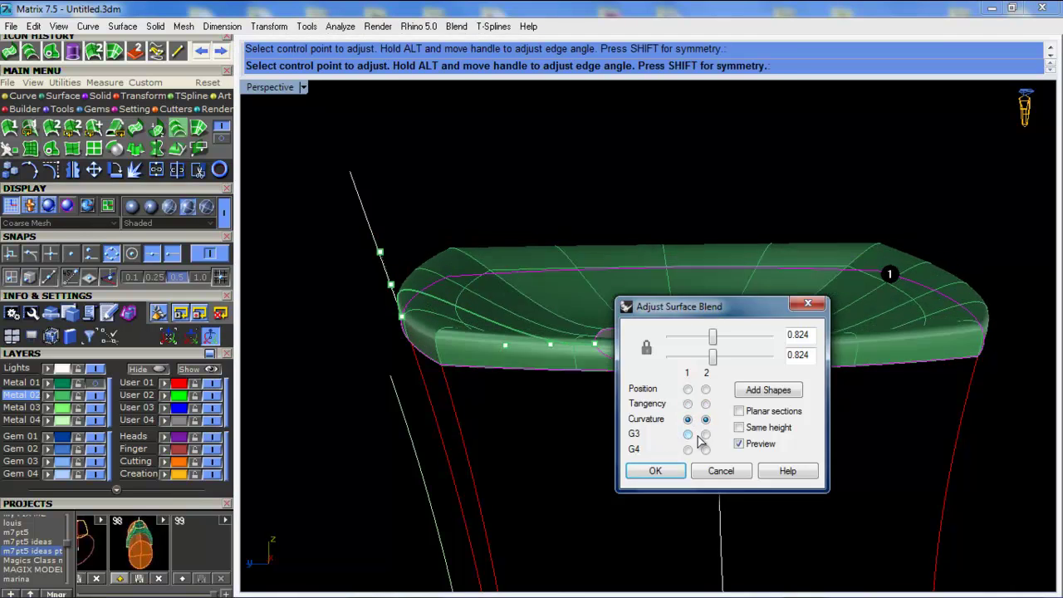
{"action": "left_click", "coordinate": [705, 434]}
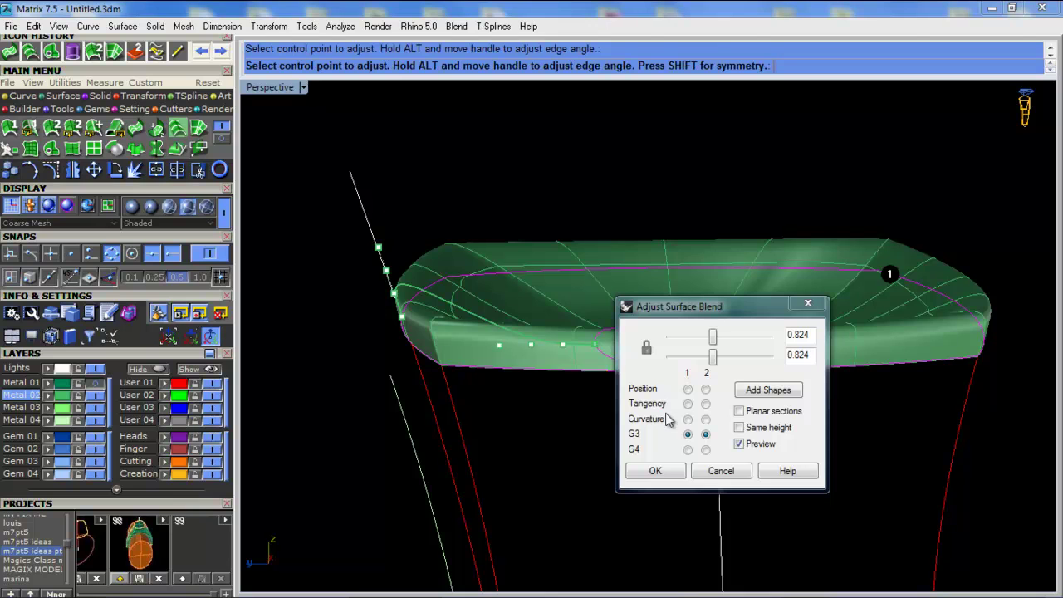
{"action": "left_click", "coordinate": [687, 403]}
{"action": "left_click", "coordinate": [705, 404]}
Pull the blend profile's plate-side control handle outward, away from the central plate
{"action": "scroll", "coordinate": [409, 314], "scroll_direction": "up", "scroll_amount": 2}
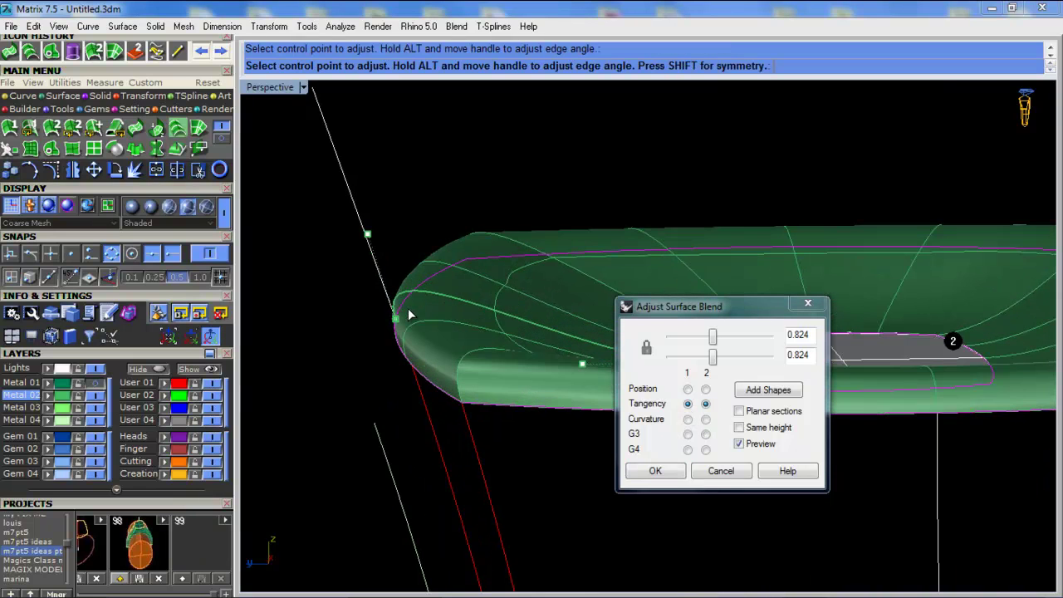
{"action": "scroll", "coordinate": [367, 238], "scroll_direction": "down", "scroll_amount": 4}
{"action": "scroll", "coordinate": [441, 276], "scroll_direction": "up", "scroll_amount": 4}
{"action": "right_click_drag", "start_coordinate": [544, 324], "coordinate": [506, 291]}
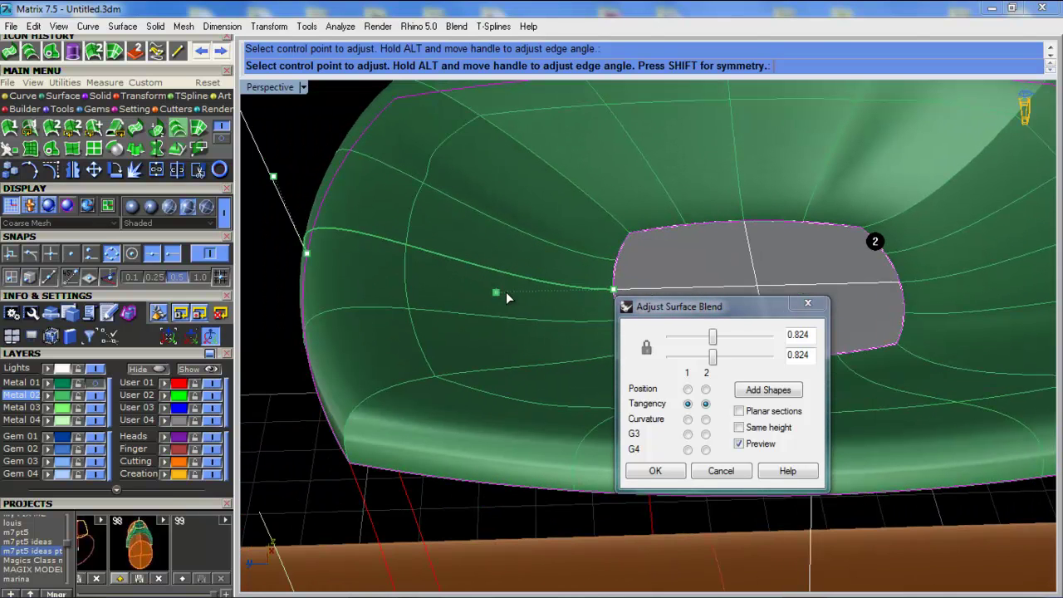
{"action": "left_click", "coordinate": [496, 291]}
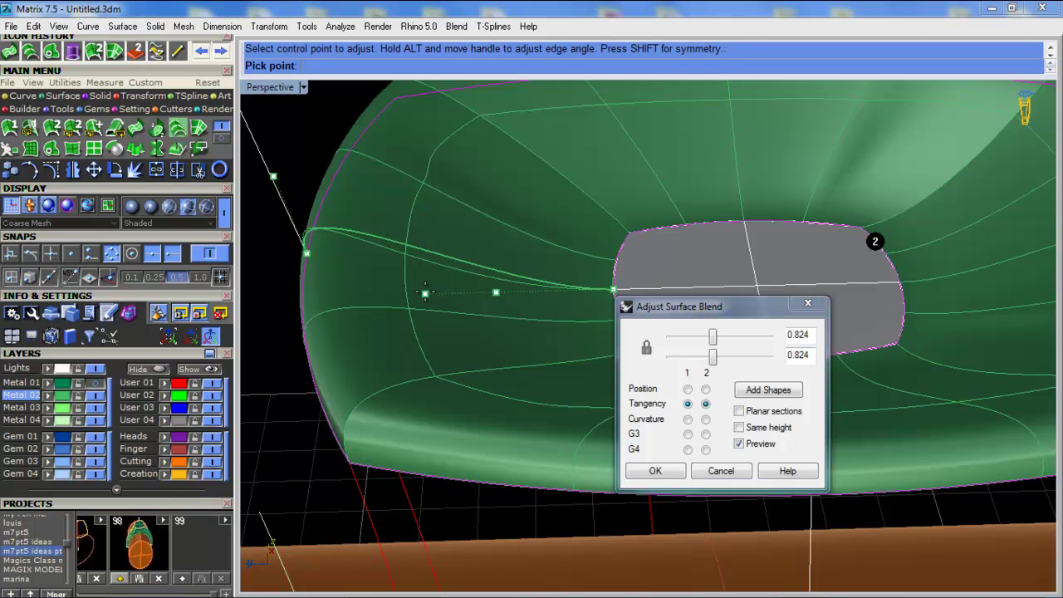
{"action": "left_click", "coordinate": [425, 292]}
{"action": "scroll", "coordinate": [422, 286], "scroll_direction": "down", "scroll_amount": 4}
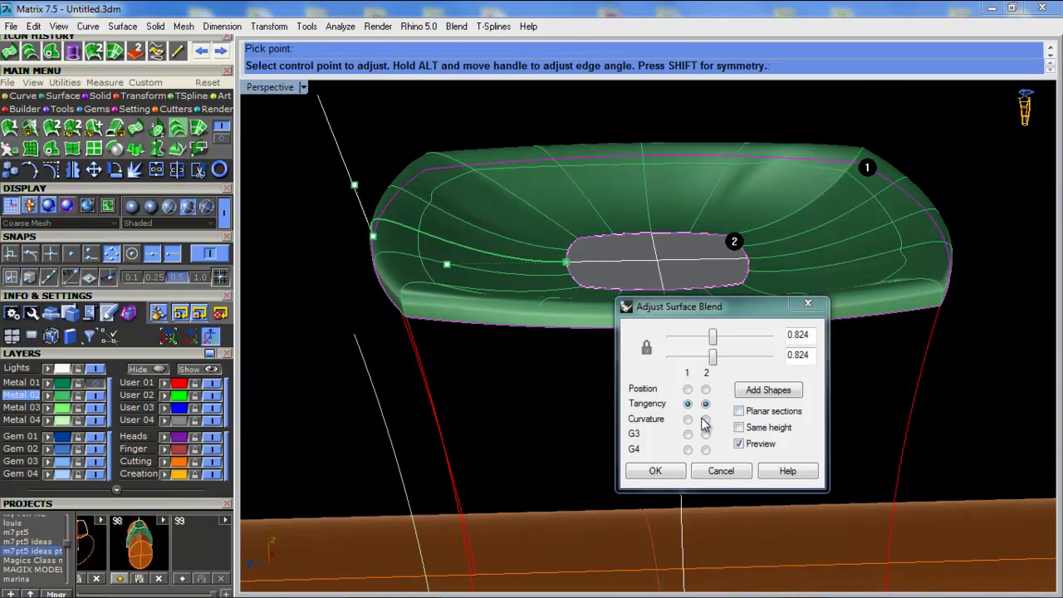
Show the Metal 01 layer, inspect the blend against the ring, and cancel the surface blend
{"action": "left_click", "coordinate": [97, 383]}
{"action": "right_click_drag", "start_coordinate": [320, 307], "coordinate": [572, 303]}
{"action": "scroll", "coordinate": [388, 322], "scroll_direction": "up", "scroll_amount": 4}
{"action": "right_click_drag", "start_coordinate": [707, 465], "coordinate": [645, 488]}
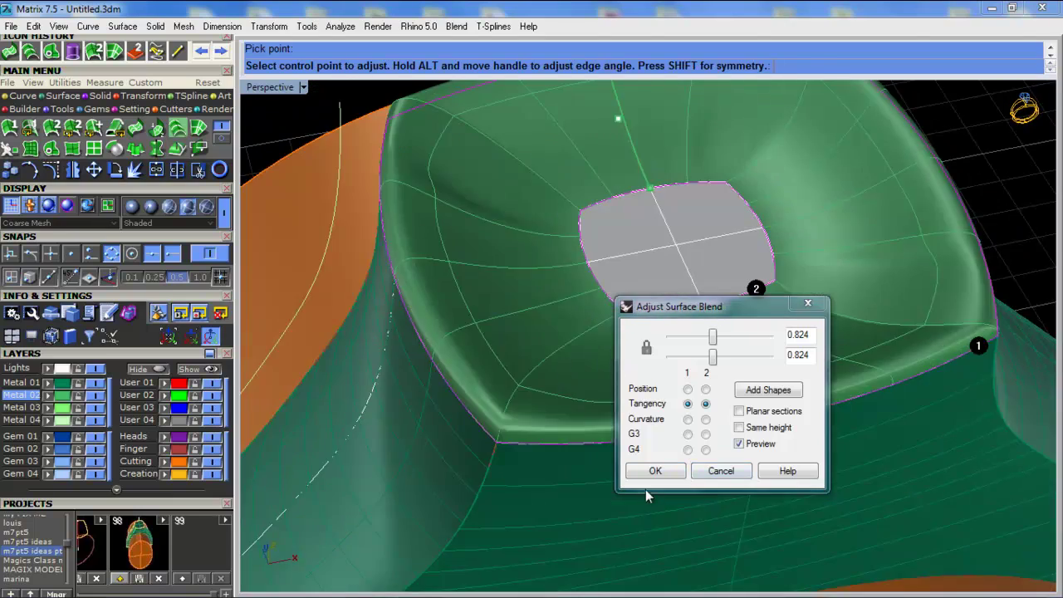
{"action": "left_click", "coordinate": [719, 471]}
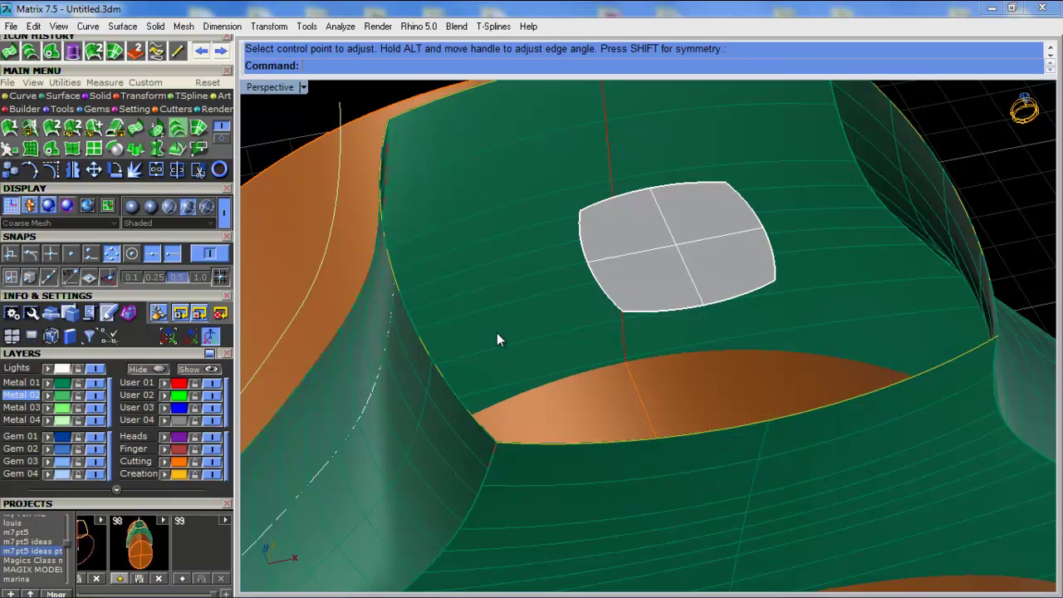
Draw a diagonal line on the Creation layer between two opposite corners of the central plate
{"action": "left_click", "coordinate": [141, 473]}
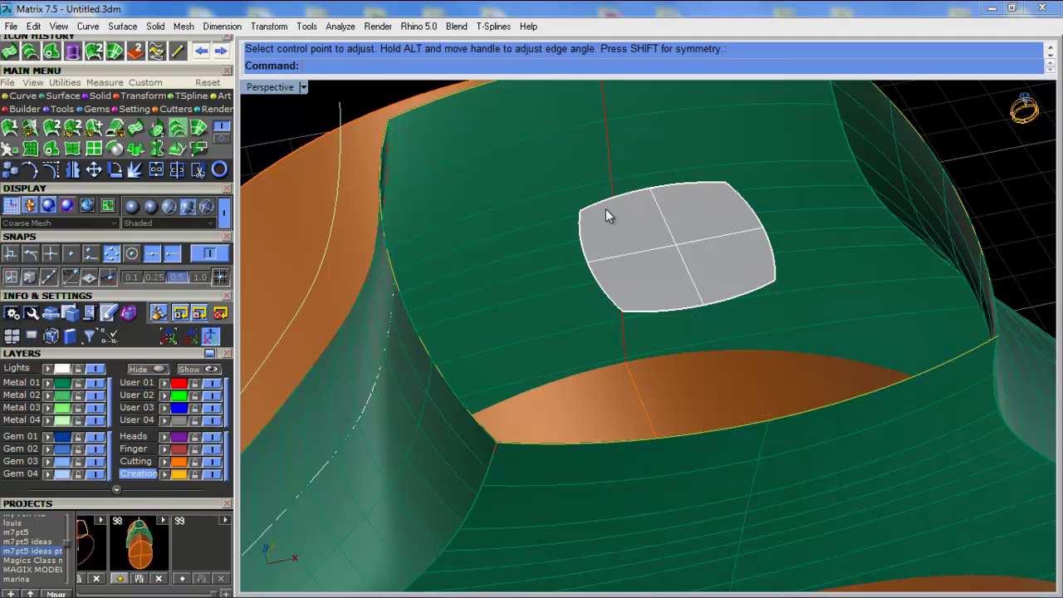
{"action": "left_click", "coordinate": [580, 210]}
{"action": "left_click", "coordinate": [775, 279]}
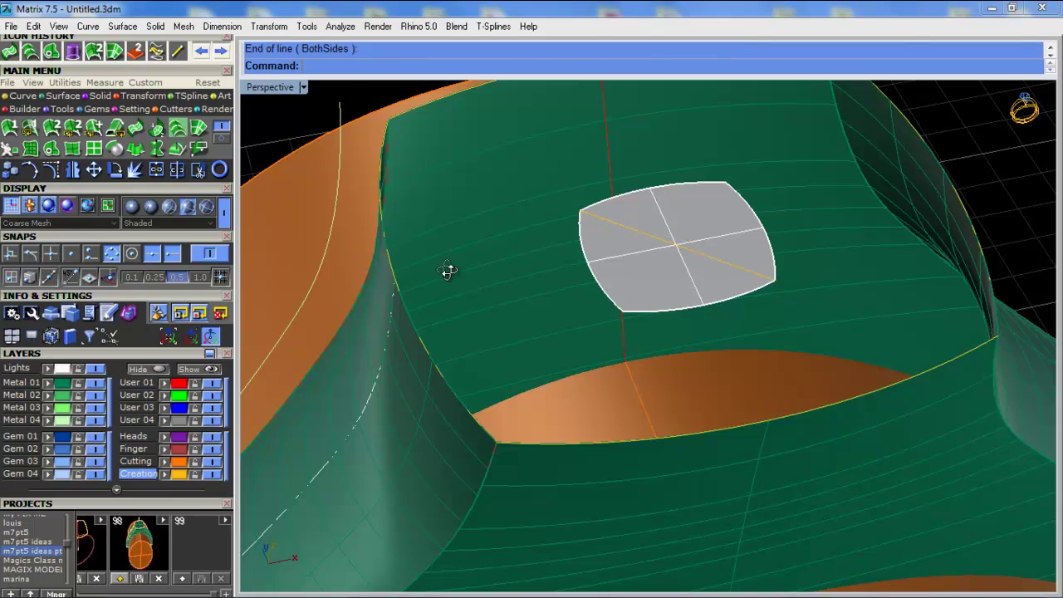
{"action": "right_click_drag", "start_coordinate": [447, 270], "coordinate": [448, 295]}
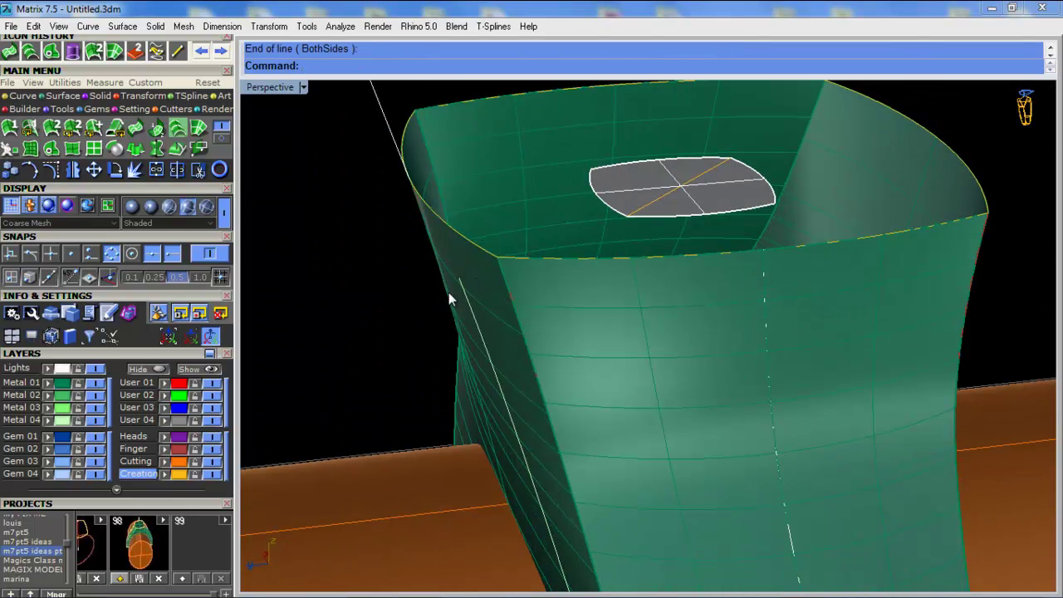
Move the plate's diagonal line to the Lights layer and make Creation the active layer
{"action": "left_click", "coordinate": [13, 94]}
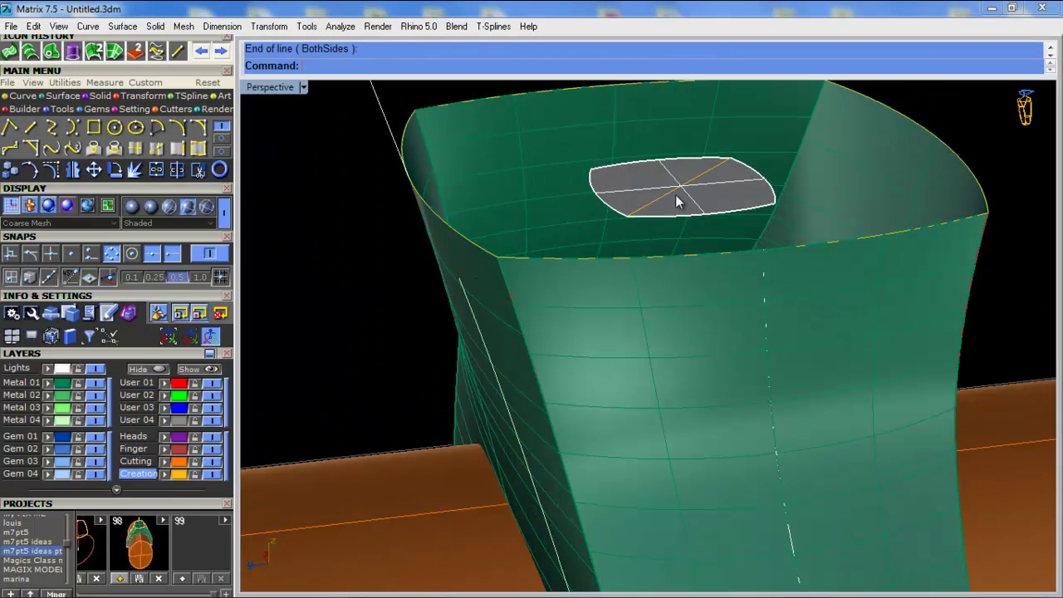
{"action": "right_click_drag", "start_coordinate": [629, 214], "coordinate": [571, 211]}
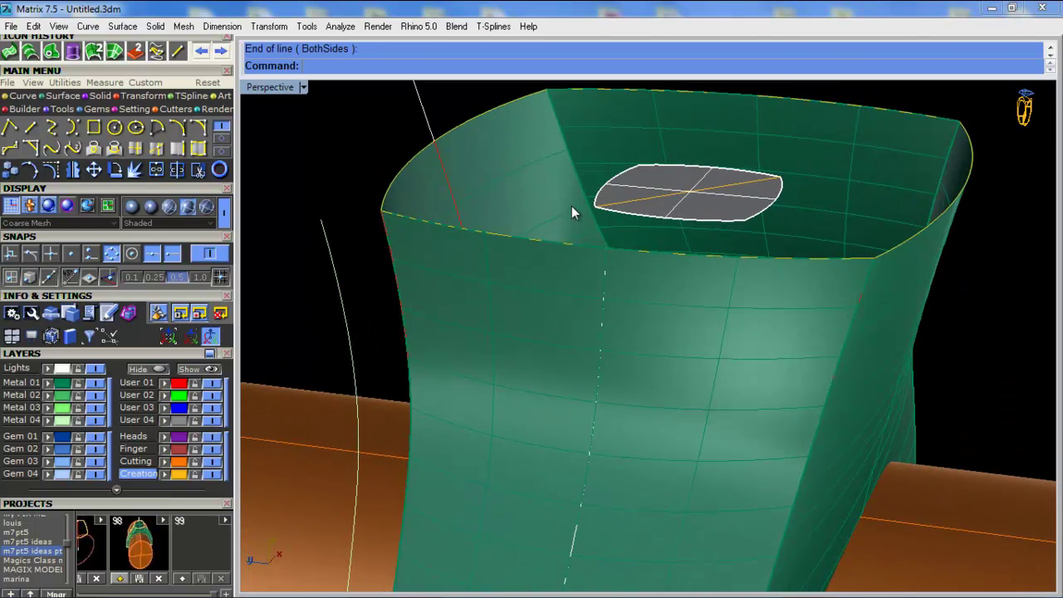
{"action": "left_click", "coordinate": [622, 207]}
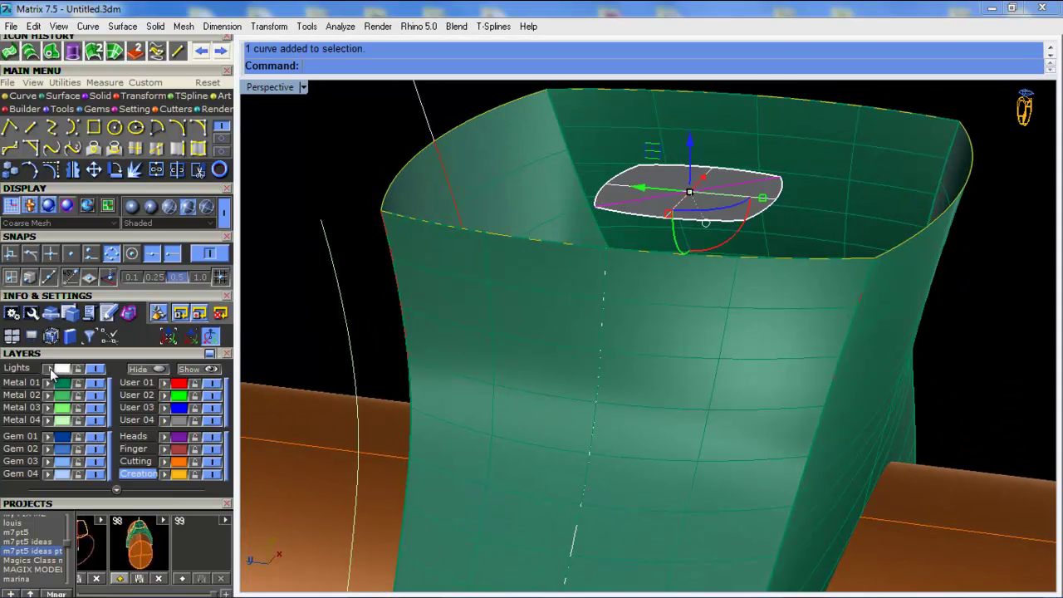
{"action": "left_click", "coordinate": [314, 314]}
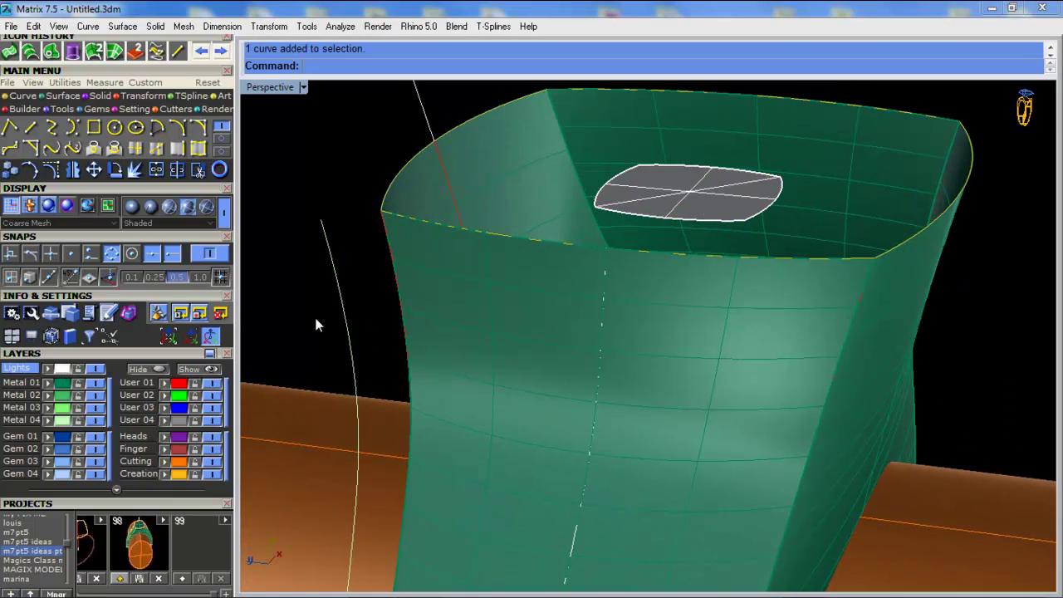
{"action": "left_click", "coordinate": [135, 478]}
{"action": "right_click_drag", "start_coordinate": [408, 320], "coordinate": [433, 319]}
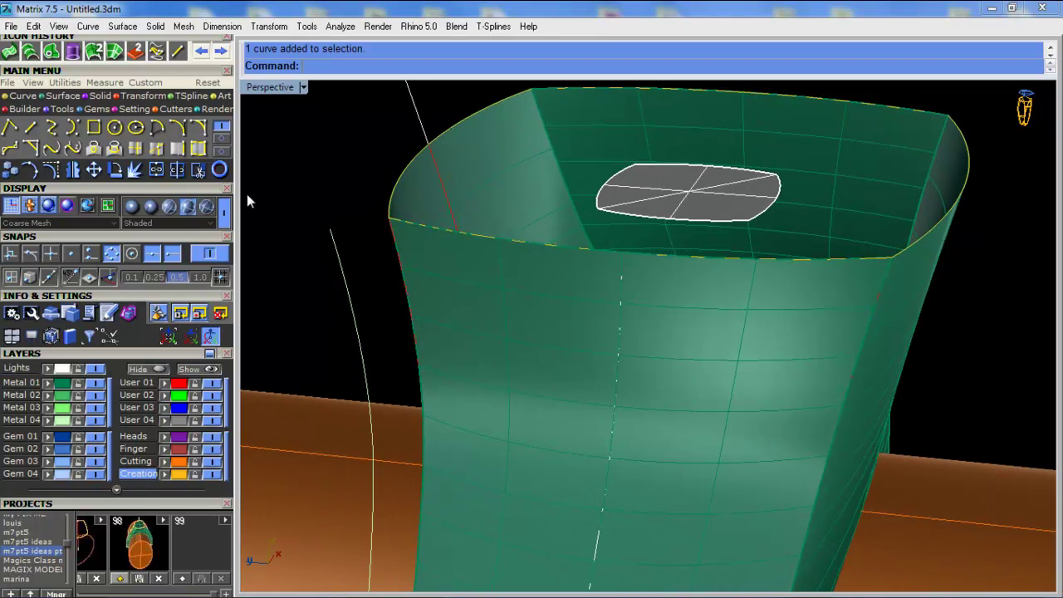
Create a blend curve from the shoulder's corner edge at the rim to the end of the plate's diagonal line
{"action": "left_click", "coordinate": [57, 148]}
{"action": "left_click", "coordinate": [392, 224]}
{"action": "left_click", "coordinate": [432, 254]}
{"action": "left_click", "coordinate": [617, 212]}
{"action": "right_click_drag", "start_coordinate": [616, 210], "coordinate": [452, 327]}
{"action": "left_click", "coordinate": [603, 214]}
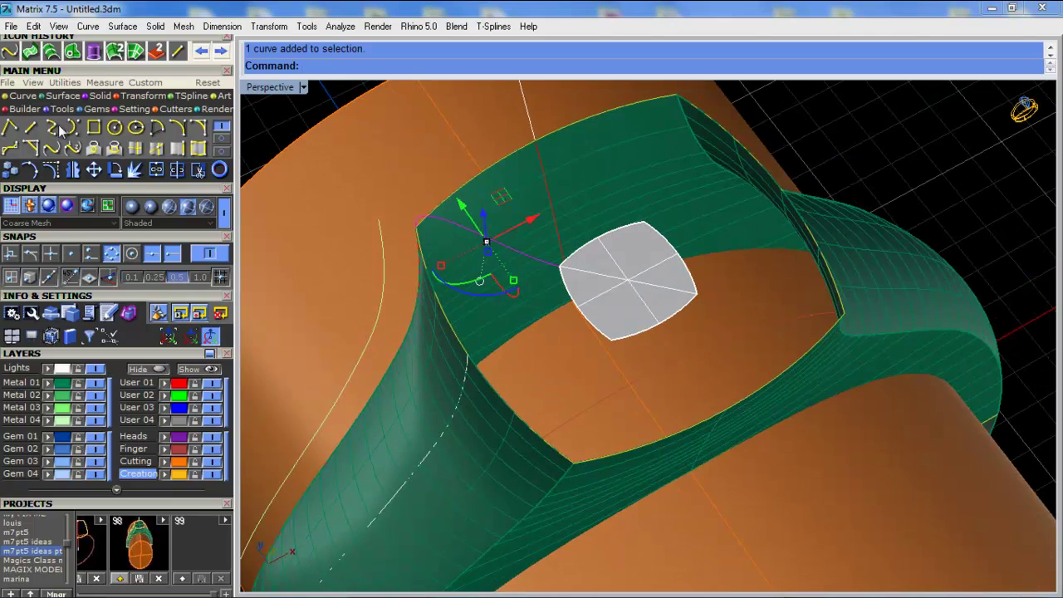
Mirror the corner blend curve across both axes through the origin, keeping copies, so all four corners have one
{"action": "left_click", "coordinate": [73, 169]}
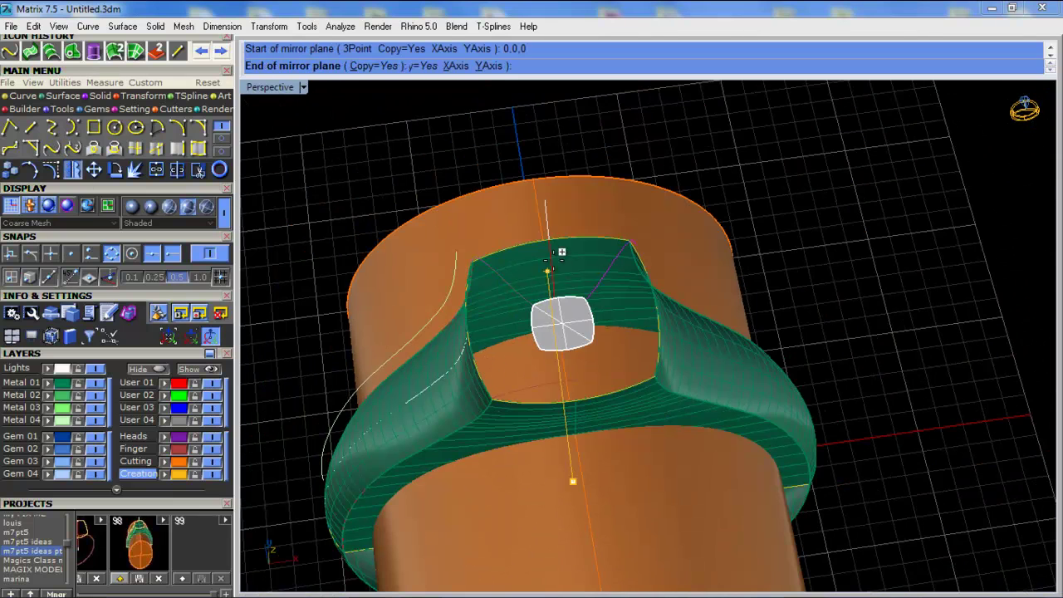
{"action": "left_click", "coordinate": [525, 191]}
{"action": "scroll", "coordinate": [612, 258], "scroll_direction": "up", "scroll_amount": 2}
{"action": "left_click", "coordinate": [613, 256]}
{"action": "right_click", "coordinate": [614, 258]}
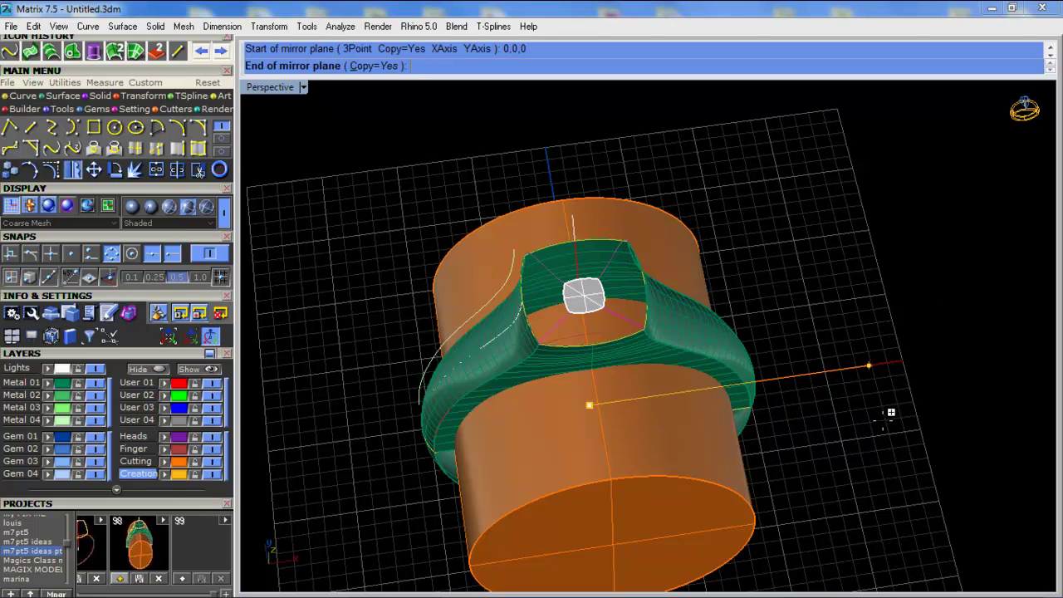
{"action": "left_click", "coordinate": [890, 412]}
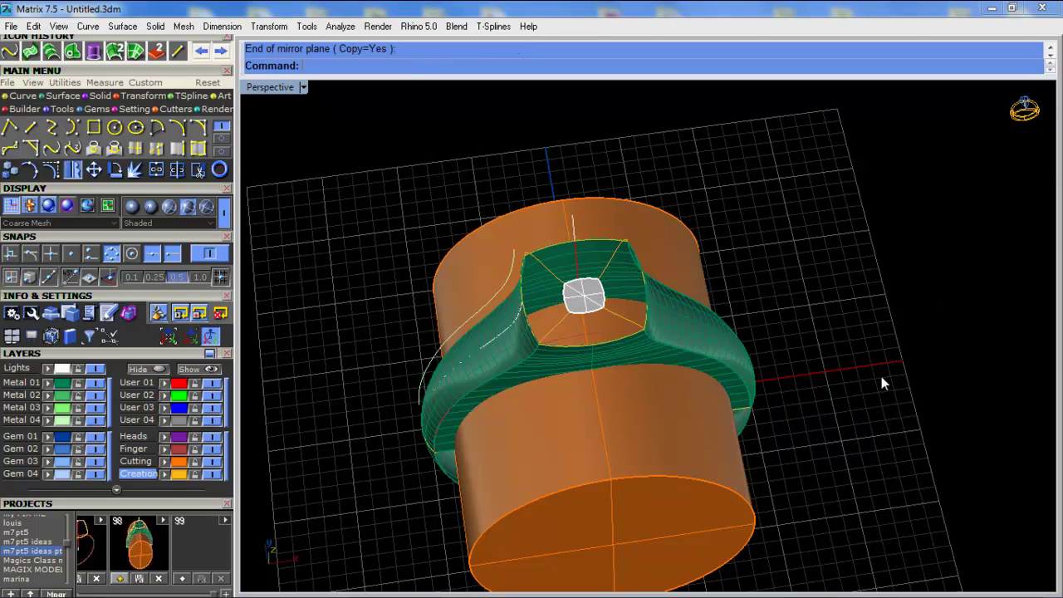
Join the four rim curves around the ring's top into one closed curve
{"action": "scroll", "coordinate": [565, 307], "scroll_direction": "up", "scroll_amount": 5}
{"action": "scroll", "coordinate": [605, 305], "scroll_direction": "down", "scroll_amount": 4}
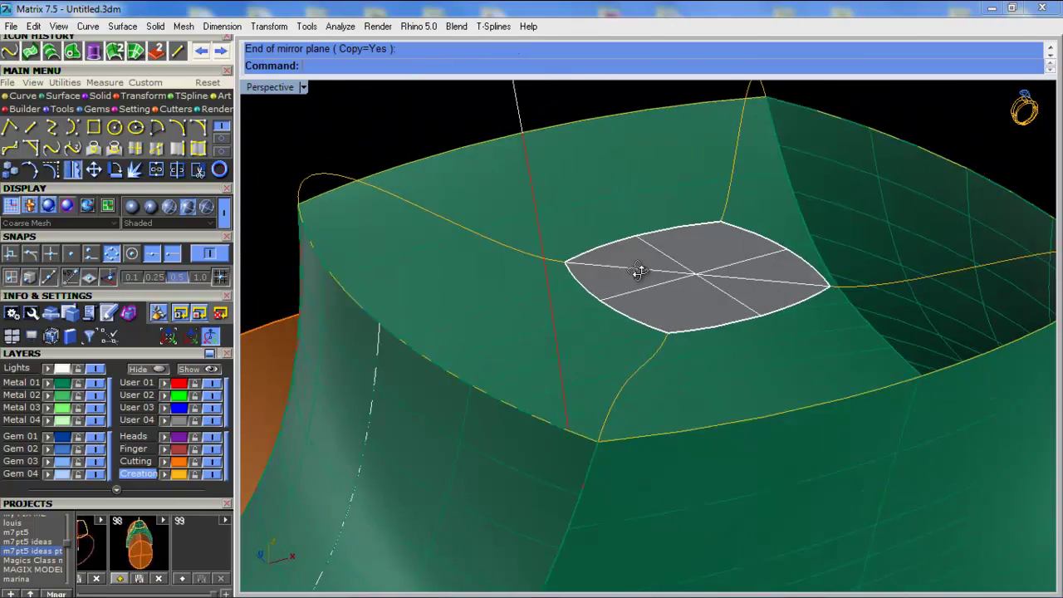
{"action": "right_click_drag", "start_coordinate": [469, 247], "coordinate": [544, 254]}
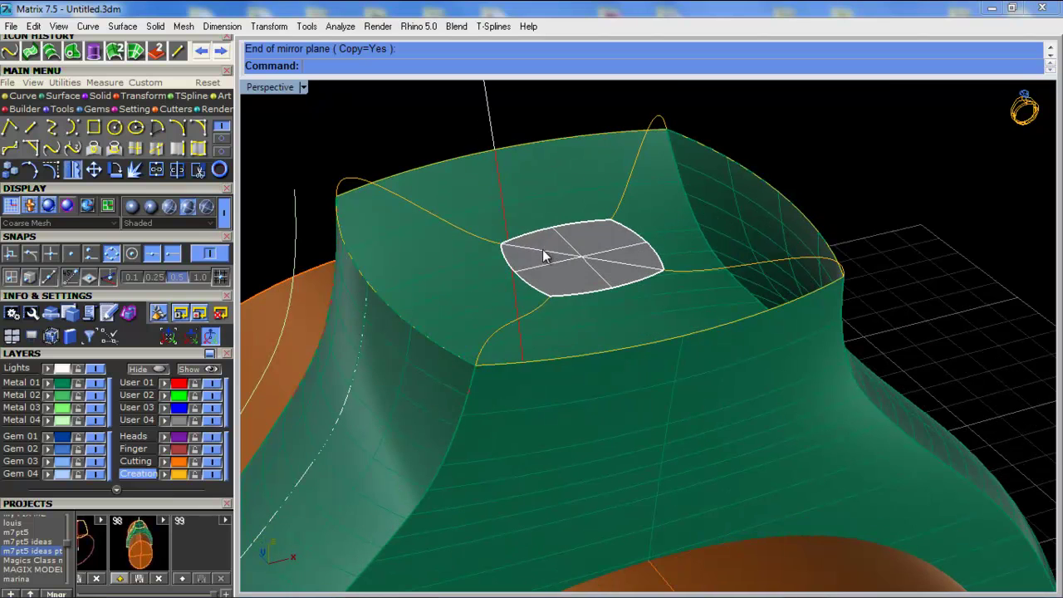
{"action": "left_click", "coordinate": [434, 163]}
{"action": "left_click", "coordinate": [477, 199]}
{"action": "left_click", "coordinate": [734, 161], "text": "shift"}
{"action": "left_click", "coordinate": [770, 201], "text": "shift"}
{"action": "left_click", "coordinate": [820, 289], "text": "shift"}
{"action": "left_click", "coordinate": [853, 328], "text": "shift"}
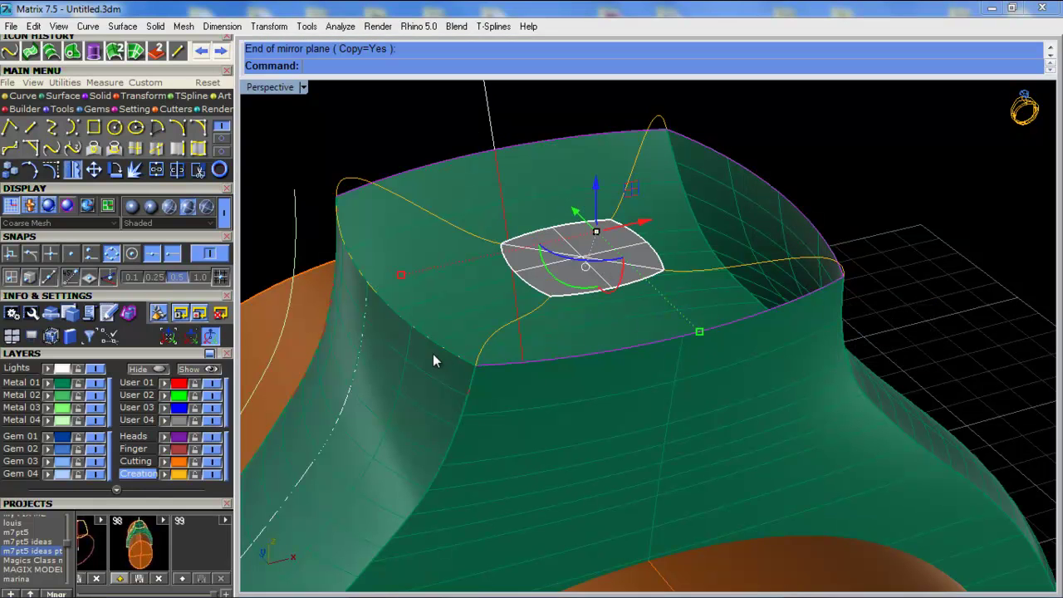
{"action": "left_click", "coordinate": [444, 357]}
{"action": "left_click", "coordinate": [486, 393]}
{"action": "left_click", "coordinate": [156, 170]}
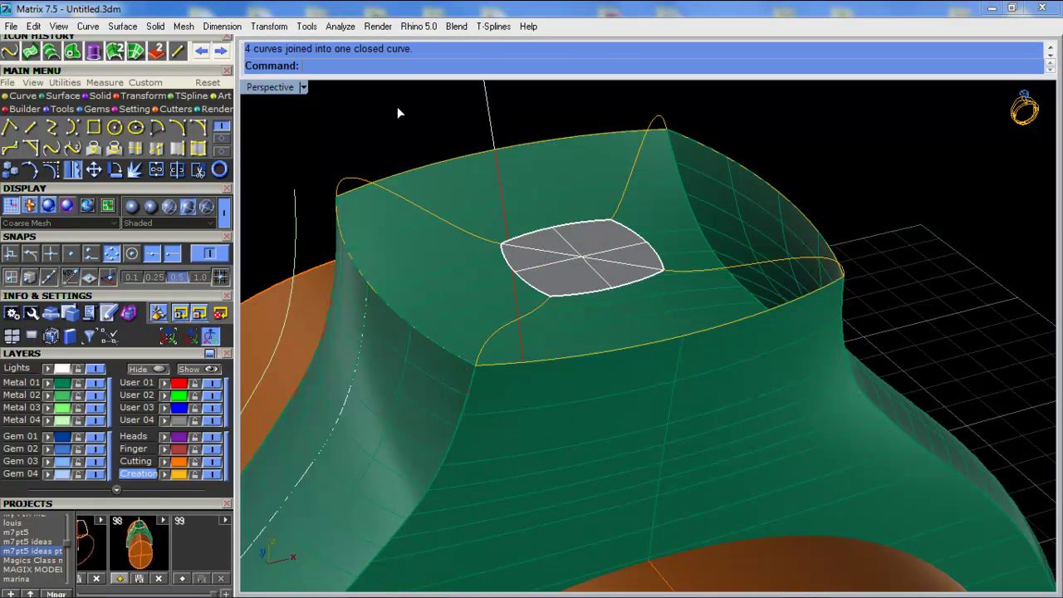
Duplicate the border of the central plate surface as a curve
{"action": "left_click", "coordinate": [583, 236]}
{"action": "left_click", "coordinate": [197, 170]}
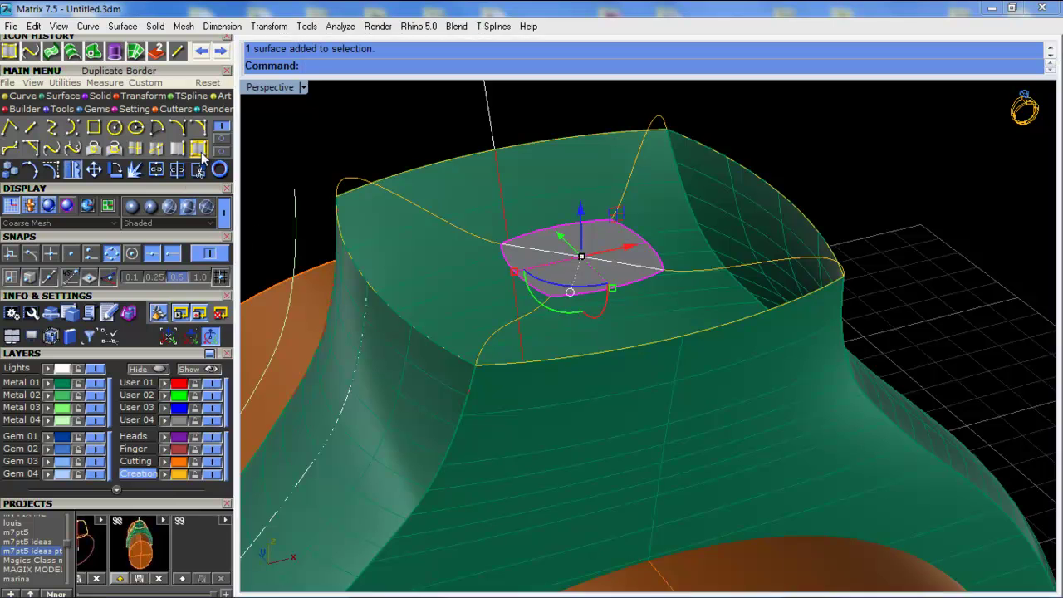
Select the closed rim curve and the plate's border curve, without the plate surface, as rails for a Sweep 2 surface
{"action": "left_click", "coordinate": [435, 160], "text": "shift"}
{"action": "left_click", "coordinate": [434, 161], "text": "shift"}
{"action": "left_click", "coordinate": [602, 171], "text": "ctrl"}
{"action": "left_click", "coordinate": [164, 385]}
{"action": "left_click", "coordinate": [387, 147]}
{"action": "left_click", "coordinate": [411, 166]}
{"action": "left_click", "coordinate": [465, 202]}
{"action": "left_click", "coordinate": [545, 235]}
{"action": "left_click", "coordinate": [586, 277]}
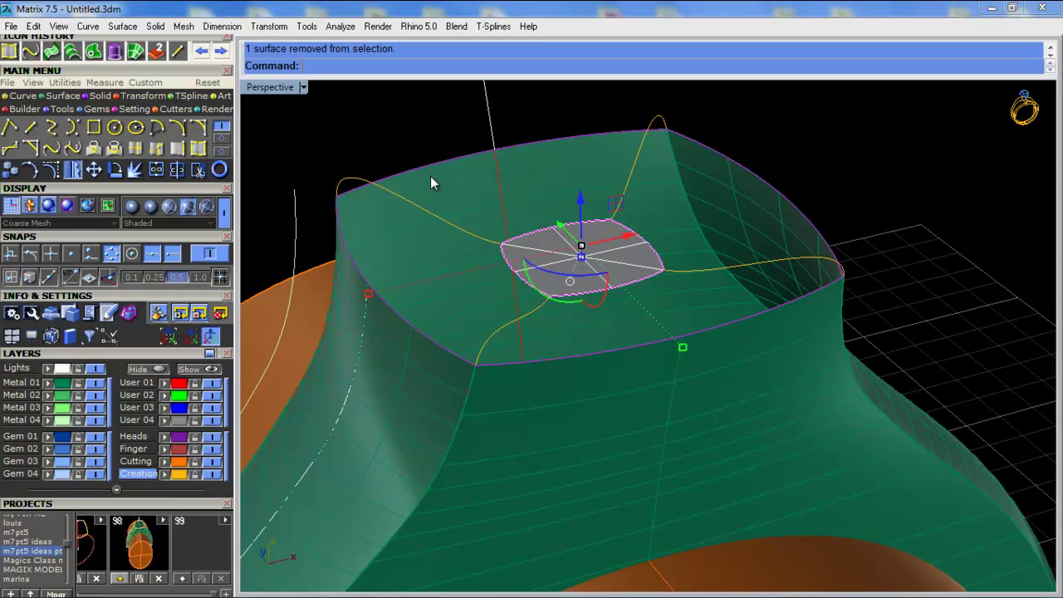
{"action": "middle_click", "coordinate": [356, 126]}
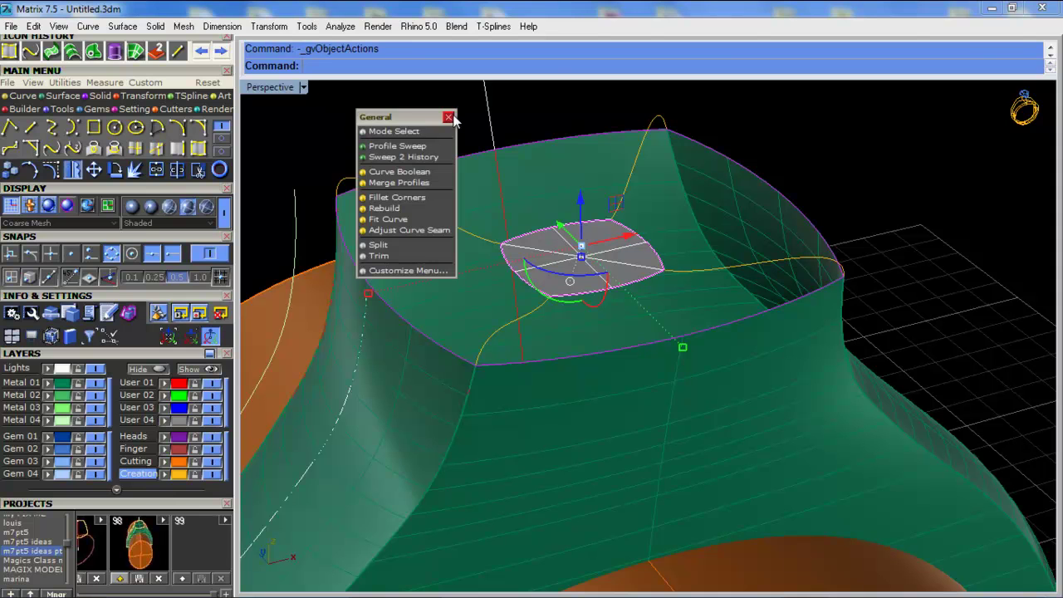
{"action": "left_click", "coordinate": [64, 95]}
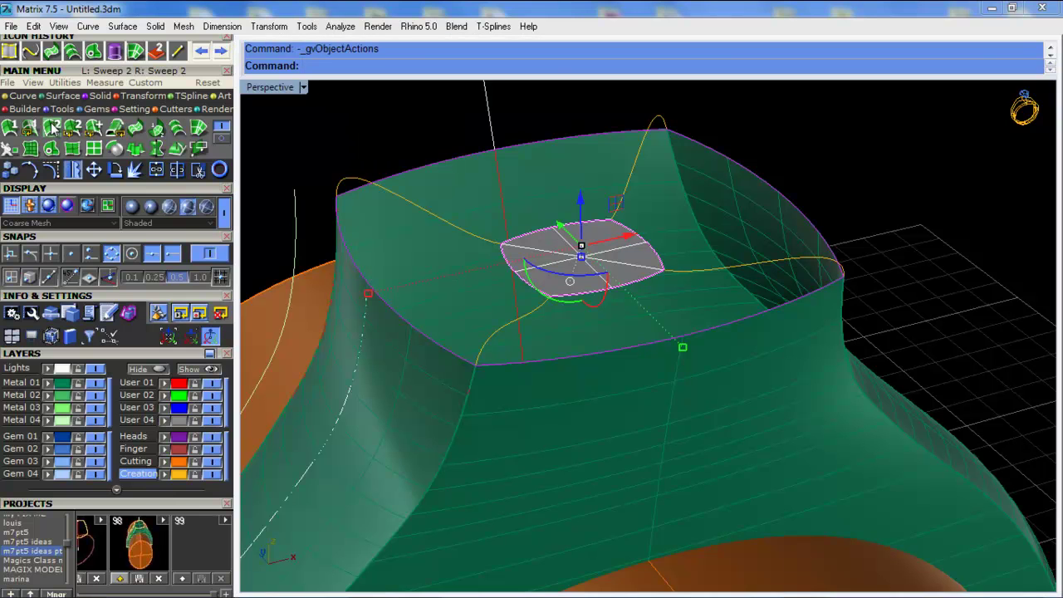
Sweep the corner profile curves along the outer rim and inner plate rails with Sweep 2, keeping the sweep closed
{"action": "left_click", "coordinate": [51, 126]}
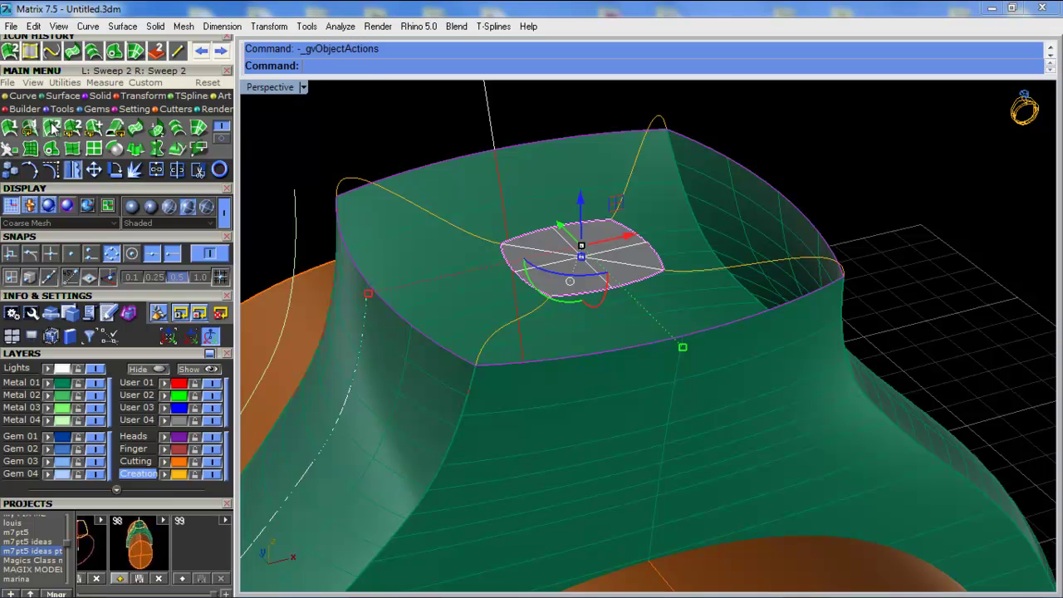
{"action": "left_click", "coordinate": [494, 245]}
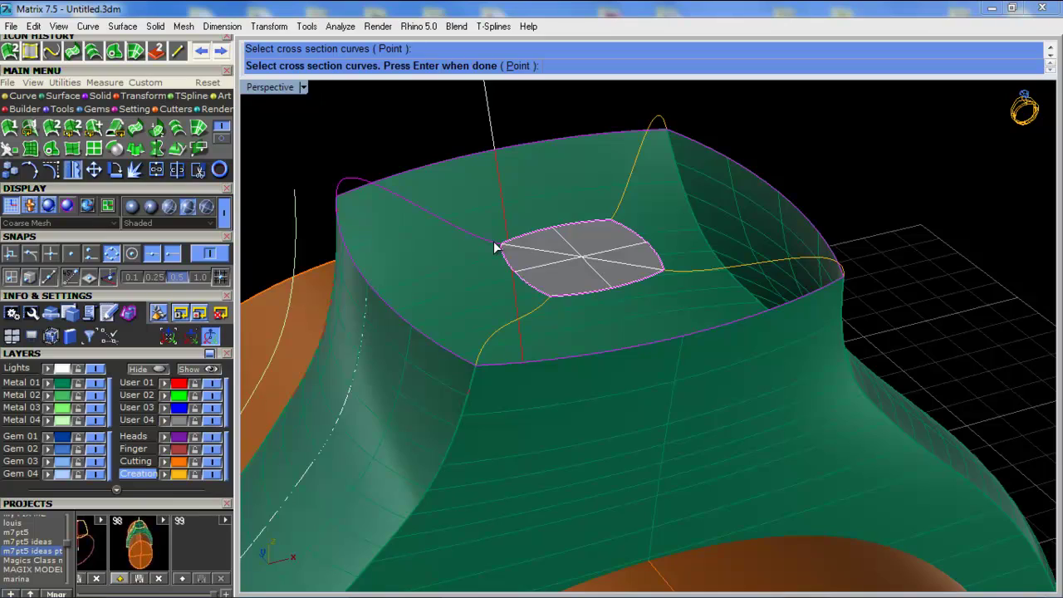
{"action": "key", "text": "Return"}
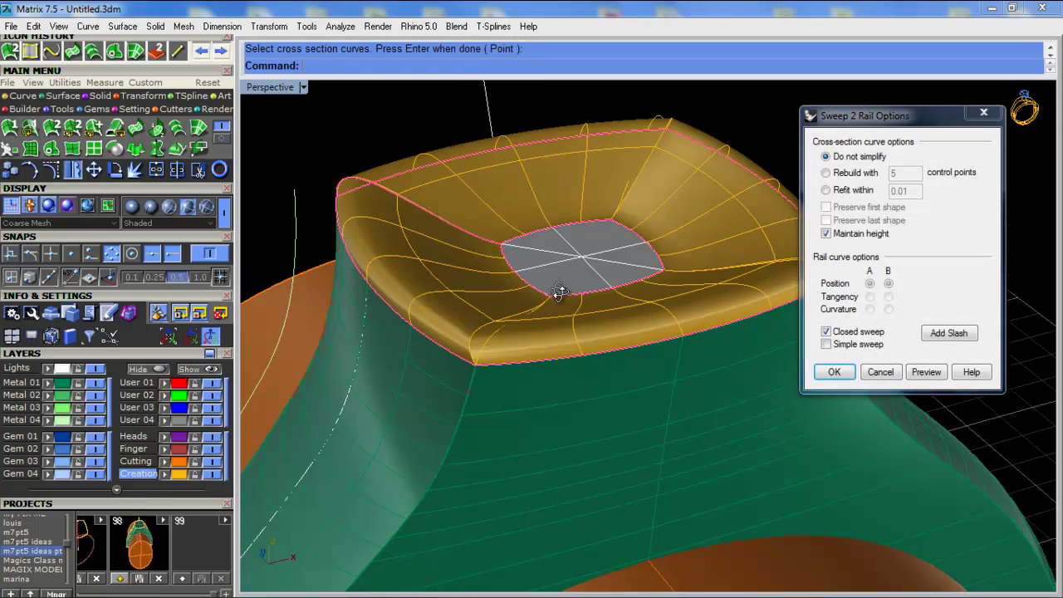
{"action": "scroll", "coordinate": [543, 368], "scroll_direction": "up", "scroll_amount": 3}
{"action": "right_click_drag", "start_coordinate": [544, 367], "coordinate": [544, 225]}
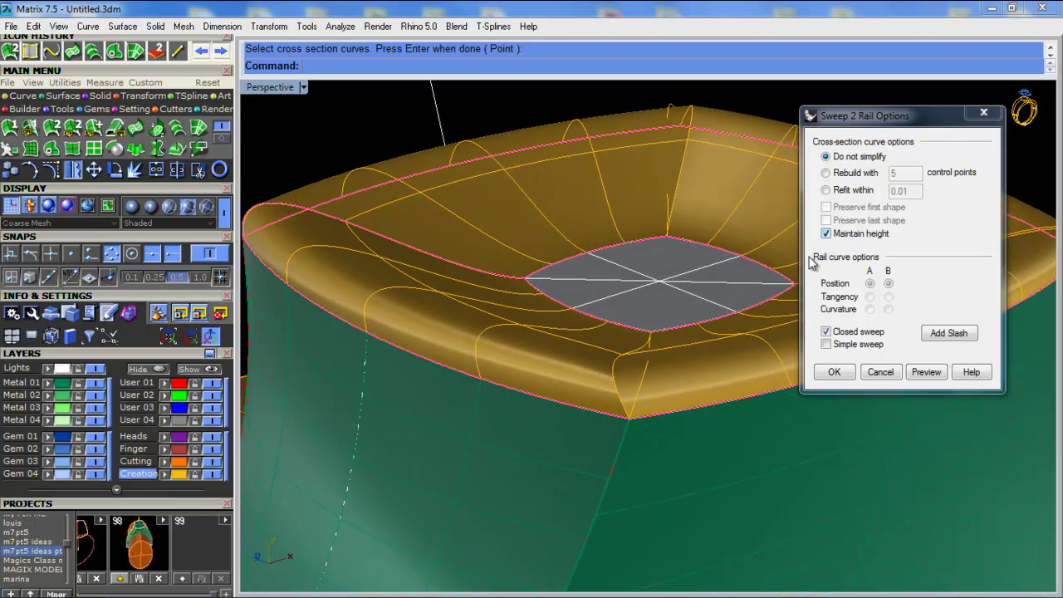
{"action": "left_click", "coordinate": [841, 375]}
{"action": "scroll", "coordinate": [719, 219], "scroll_direction": "down", "scroll_amount": 4}
{"action": "left_click", "coordinate": [427, 156]}
Turn on edit points for the diagonal line across the centre plate and move its free end point downward
{"action": "right_click_drag", "start_coordinate": [649, 311], "coordinate": [681, 256]}
{"action": "left_click", "coordinate": [680, 246]}
{"action": "right_click", "coordinate": [688, 250]}
{"action": "left_click", "coordinate": [30, 171]}
{"action": "right_click_drag", "start_coordinate": [715, 278], "coordinate": [589, 324], "text": "shift"}
{"action": "left_click_drag", "start_coordinate": [692, 253], "coordinate": [749, 296]}
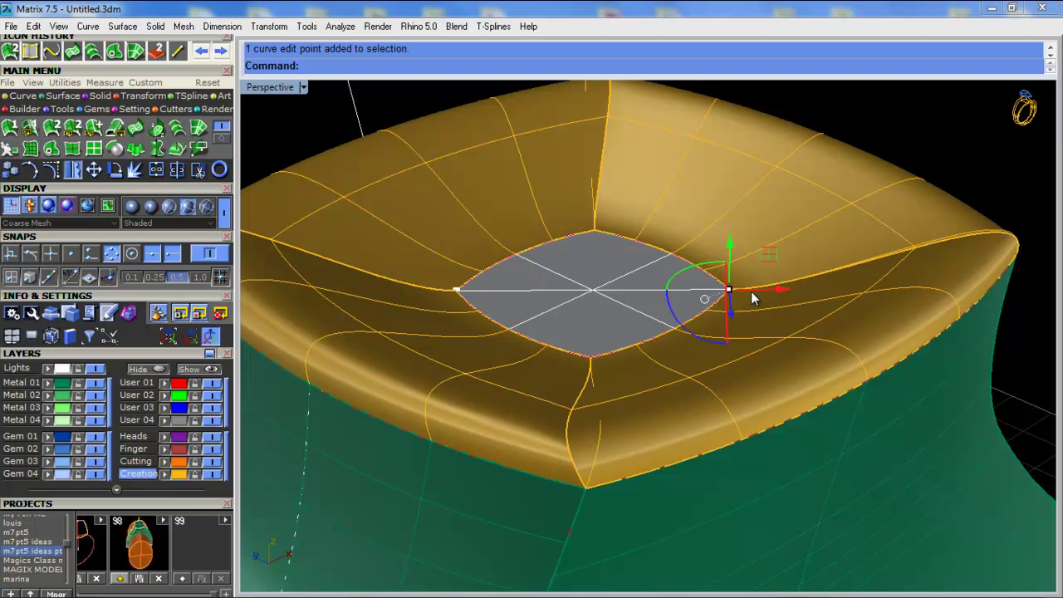
{"action": "right_click_drag", "start_coordinate": [750, 297], "coordinate": [749, 269]}
{"action": "left_click_drag", "start_coordinate": [731, 230], "coordinate": [731, 289]}
{"action": "right_click_drag", "start_coordinate": [730, 290], "coordinate": [381, 286]}
{"action": "scroll", "coordinate": [596, 309], "scroll_direction": "up", "scroll_amount": 10}
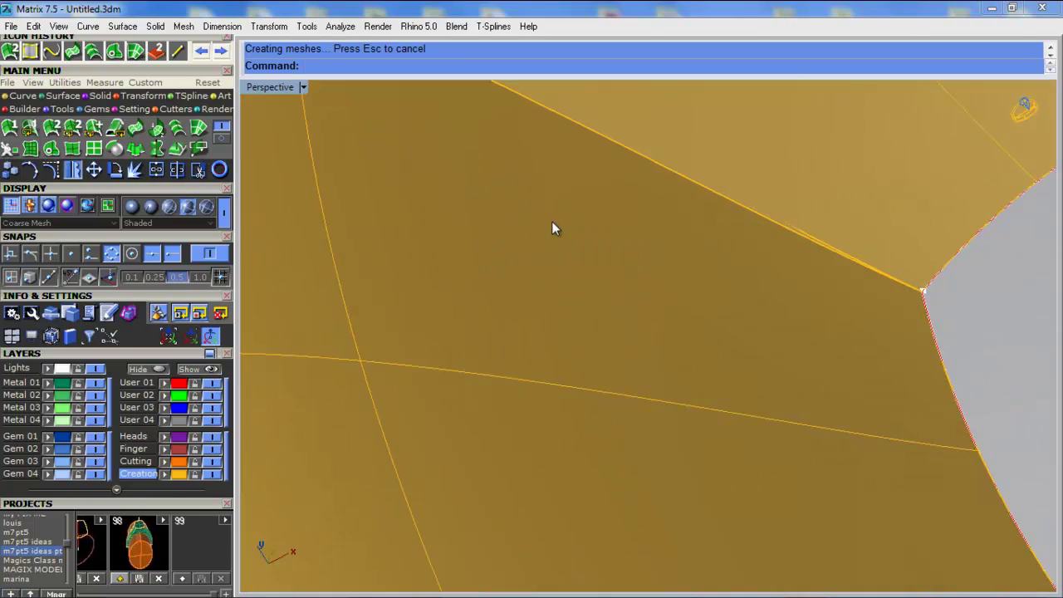
Fine-tune the position of the diagonal line's lowered end point to shape the inner slope of the cap
{"action": "scroll", "coordinate": [493, 251], "scroll_direction": "down", "scroll_amount": 12}
{"action": "right_click_drag", "start_coordinate": [633, 343], "coordinate": [658, 253]}
{"action": "scroll", "coordinate": [658, 253], "scroll_direction": "up", "scroll_amount": 6}
{"action": "left_click_drag", "start_coordinate": [661, 261], "coordinate": [664, 268]}
{"action": "right_click_drag", "start_coordinate": [666, 264], "coordinate": [652, 274]}
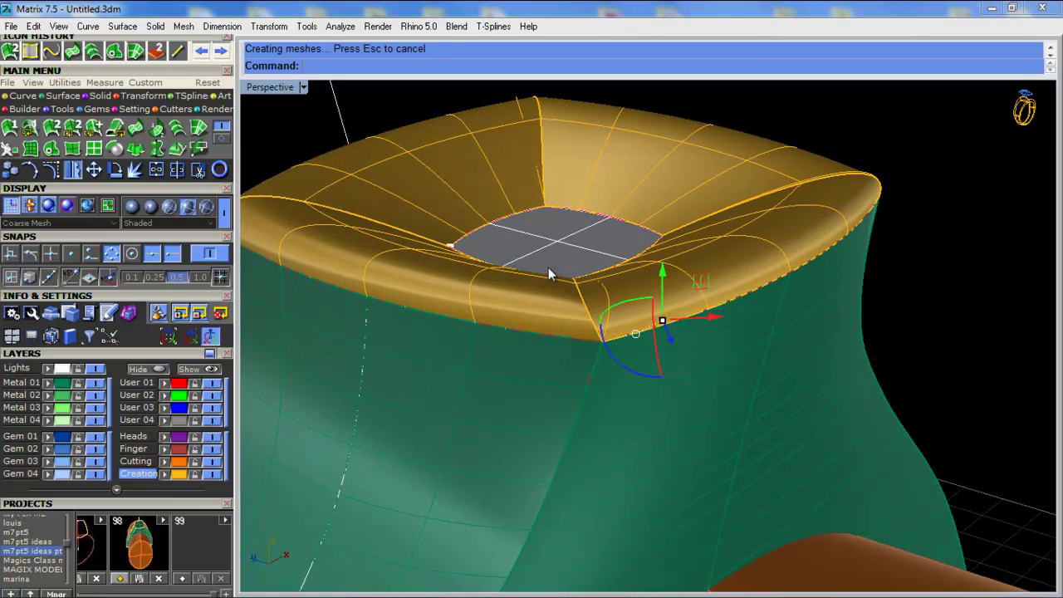
{"action": "scroll", "coordinate": [531, 249], "scroll_direction": "up", "scroll_amount": 4}
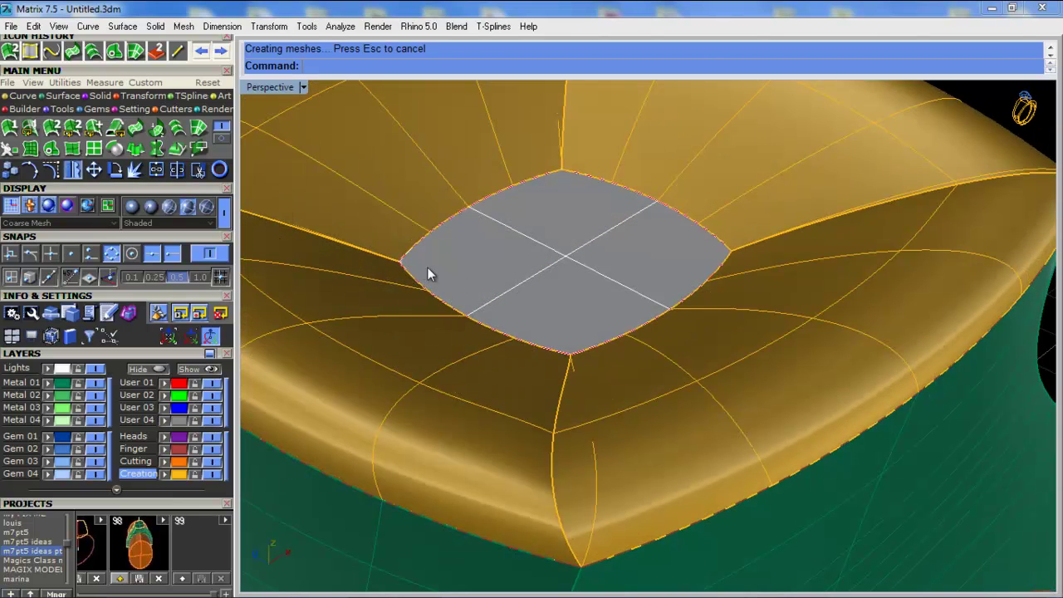
{"action": "left_click", "coordinate": [395, 259]}
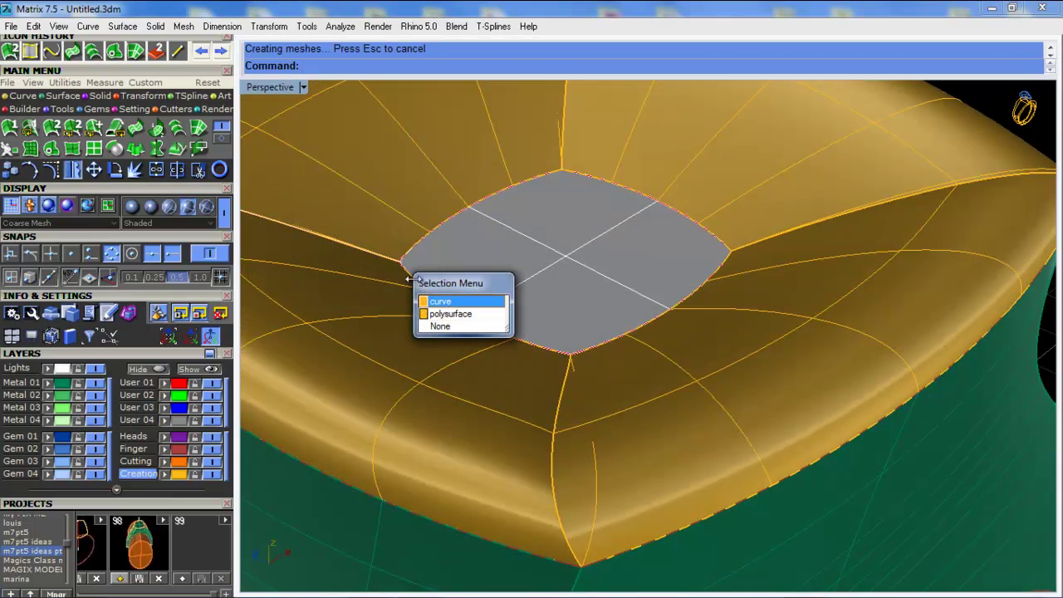
{"action": "left_click", "coordinate": [431, 330]}
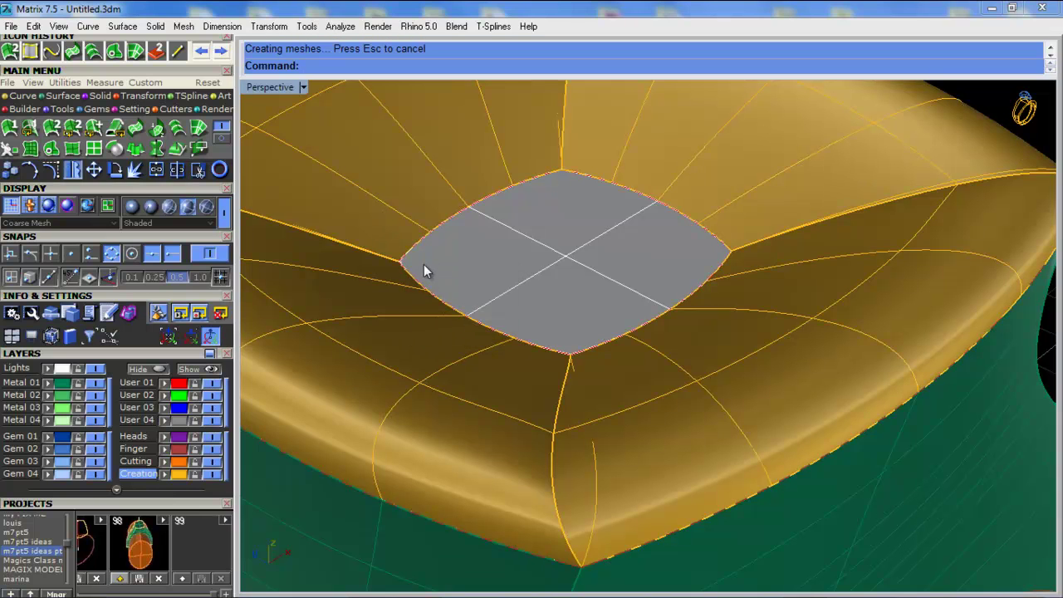
{"action": "left_click", "coordinate": [483, 282]}
{"action": "left_click_drag", "start_coordinate": [342, 192], "coordinate": [425, 210]}
Select the diagonal line and the centre plate through Ghosted display and move both upward in Shaded display
{"action": "left_click", "coordinate": [303, 86]}
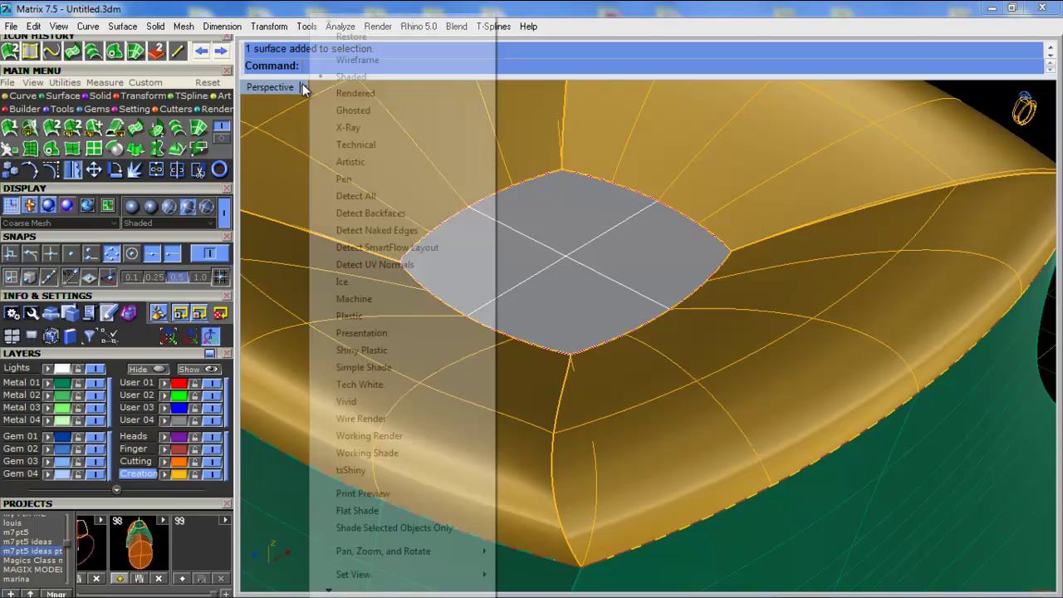
{"action": "left_click", "coordinate": [357, 110]}
{"action": "left_click", "coordinate": [428, 270]}
{"action": "left_click", "coordinate": [517, 154], "text": "ctrl"}
{"action": "left_click", "coordinate": [296, 88]}
{"action": "left_click", "coordinate": [347, 79]}
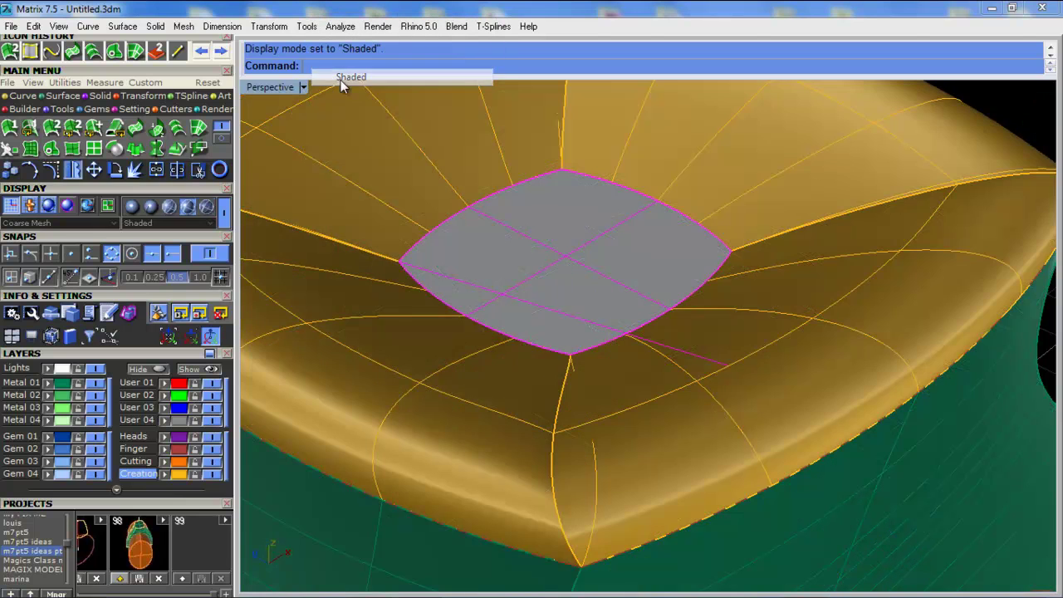
{"action": "scroll", "coordinate": [523, 268], "scroll_direction": "down", "scroll_amount": 3}
{"action": "scroll", "coordinate": [553, 260], "scroll_direction": "up", "scroll_amount": 3}
{"action": "left_click_drag", "start_coordinate": [568, 288], "coordinate": [571, 237]}
{"action": "left_click_drag", "start_coordinate": [570, 245], "coordinate": [569, 242]}
{"action": "scroll", "coordinate": [686, 225], "scroll_direction": "down", "scroll_amount": 2}
{"action": "right_click_drag", "start_coordinate": [686, 225], "coordinate": [633, 262]}
{"action": "key", "text": "Escape"}
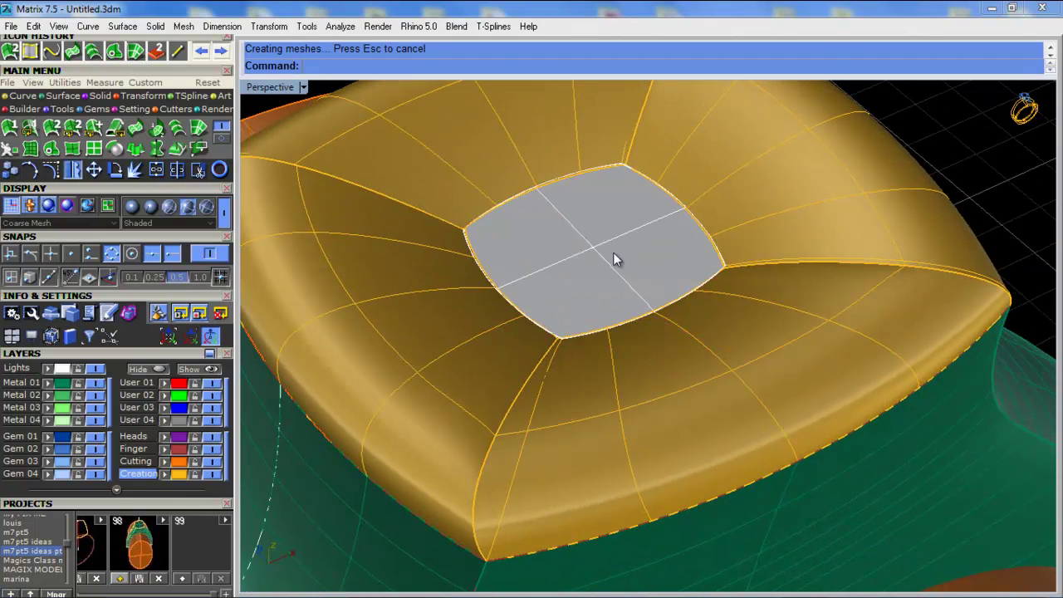
Delete the gold swept cap surface, leaving the rails, profile curves and centre plate
{"action": "left_click", "coordinate": [543, 172]}
{"action": "key", "text": "Delete"}
{"action": "right_click_drag", "start_coordinate": [605, 259], "coordinate": [469, 119]}
{"action": "left_click", "coordinate": [489, 126]}
{"action": "left_click", "coordinate": [539, 168]}
{"action": "right_click_drag", "start_coordinate": [539, 169], "coordinate": [556, 249]}
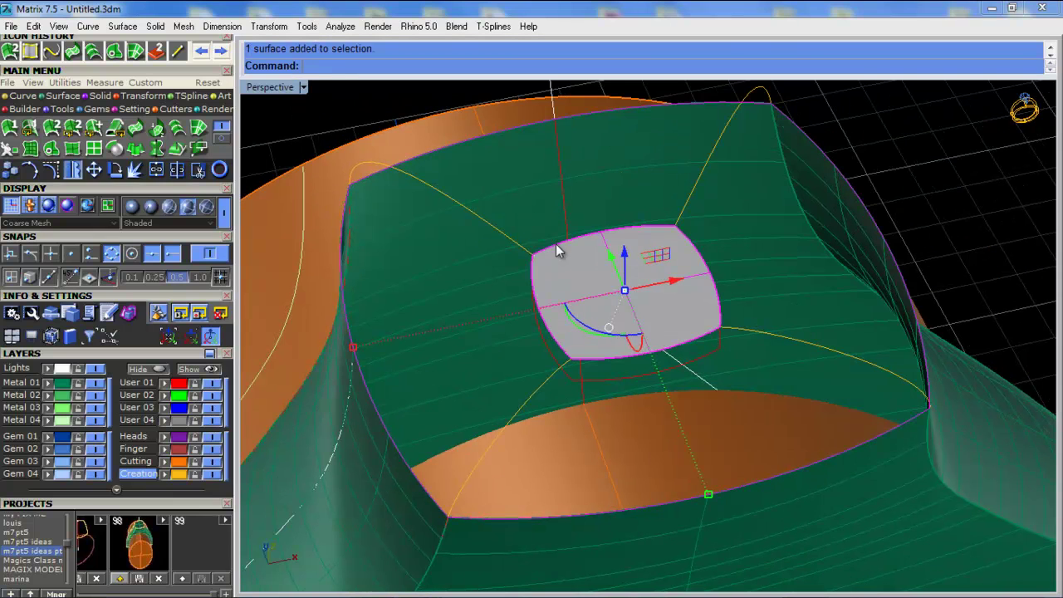
Move the inner rail curve up from its corner point onto the matching corner of the raised centre plate
{"action": "left_click", "coordinate": [541, 345]}
{"action": "right_click_drag", "start_coordinate": [542, 349], "coordinate": [556, 336]}
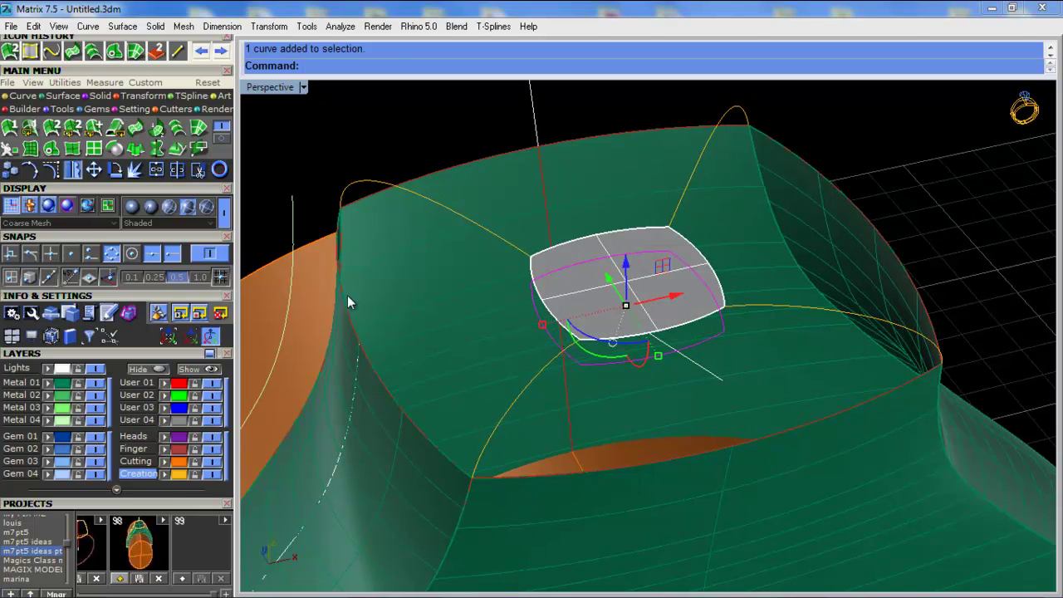
{"action": "right_click_drag", "start_coordinate": [527, 296], "coordinate": [566, 263]}
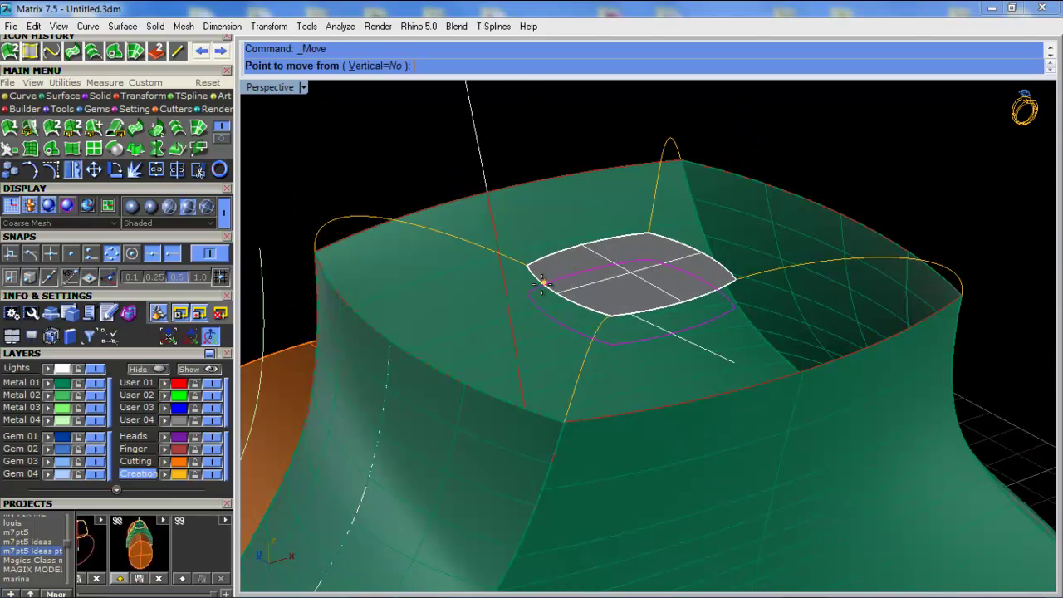
{"action": "left_click", "coordinate": [526, 294]}
{"action": "left_click", "coordinate": [528, 267]}
Create a closed two-rail sweep on the Metal 03 layer from the outer rim, the inner rail and the four corner profiles
{"action": "left_click", "coordinate": [549, 178], "text": "shift"}
{"action": "right_click", "coordinate": [554, 151]}
{"action": "key", "text": "F6"}
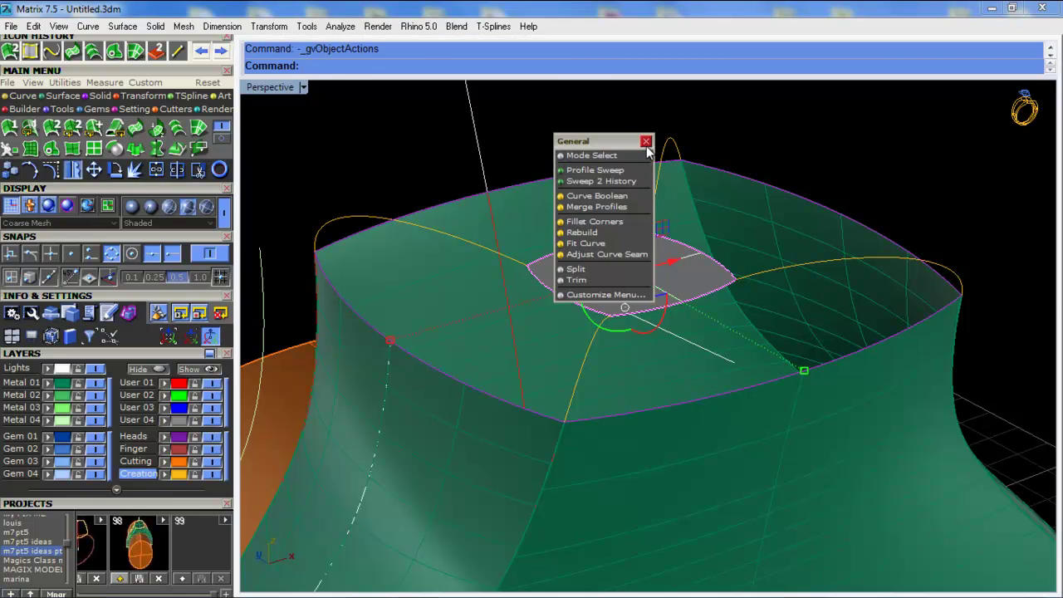
{"action": "left_click", "coordinate": [645, 143]}
{"action": "left_click", "coordinate": [52, 127]}
{"action": "left_click", "coordinate": [515, 258]}
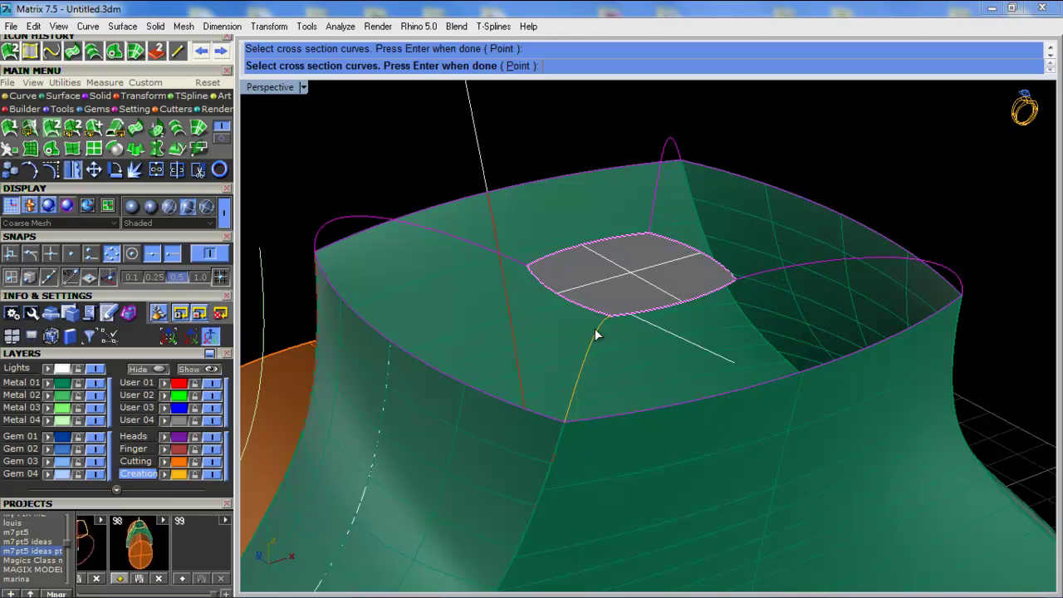
{"action": "right_click_drag", "start_coordinate": [618, 245], "coordinate": [593, 290]}
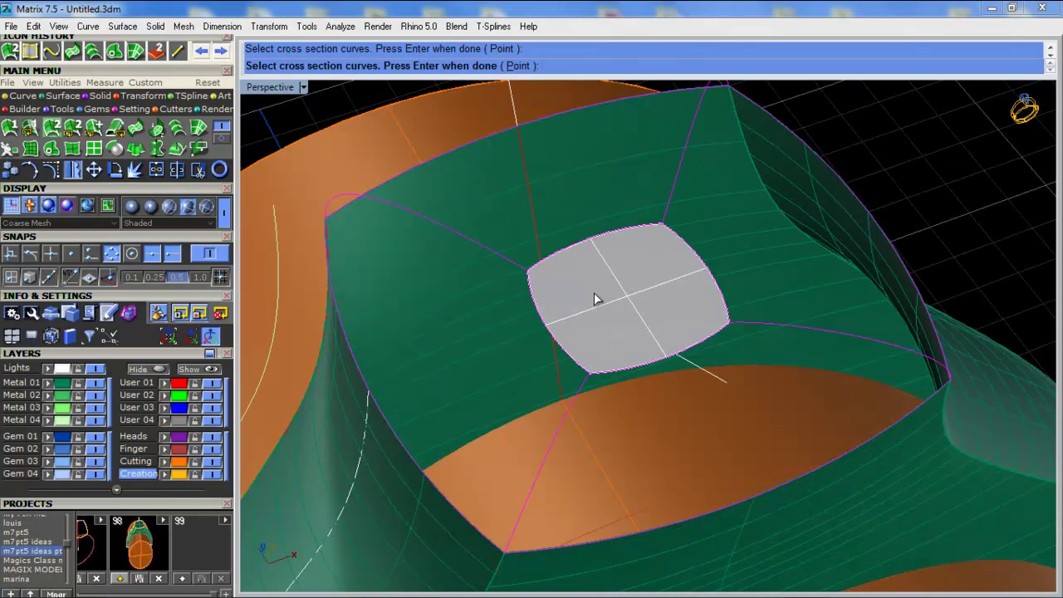
{"action": "left_click", "coordinate": [15, 407]}
{"action": "right_click_drag", "start_coordinate": [476, 442], "coordinate": [555, 378]}
{"action": "key", "text": "Return"}
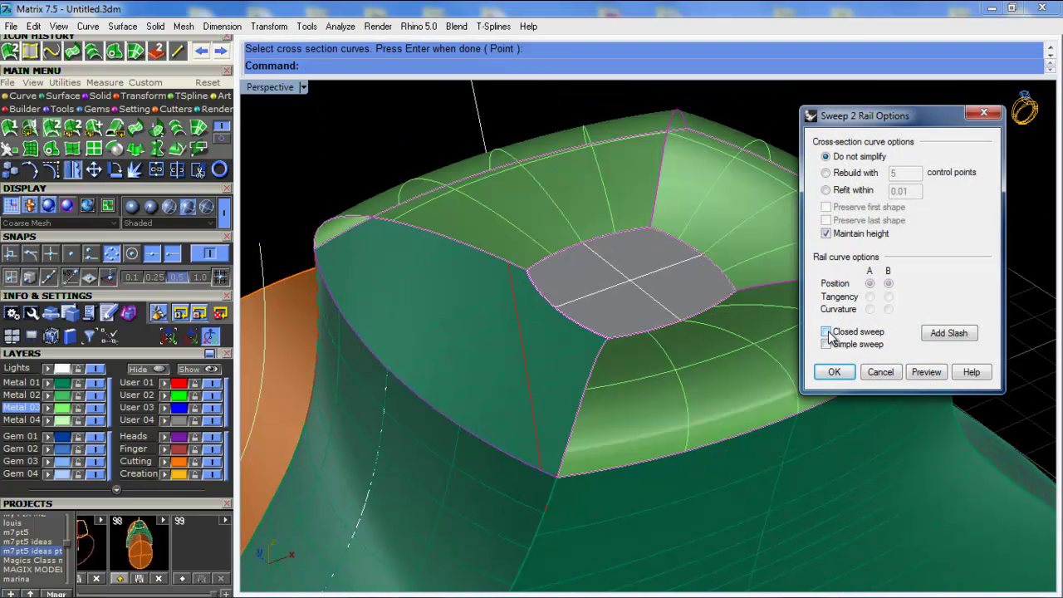
{"action": "left_click", "coordinate": [921, 374]}
{"action": "left_click", "coordinate": [848, 369]}
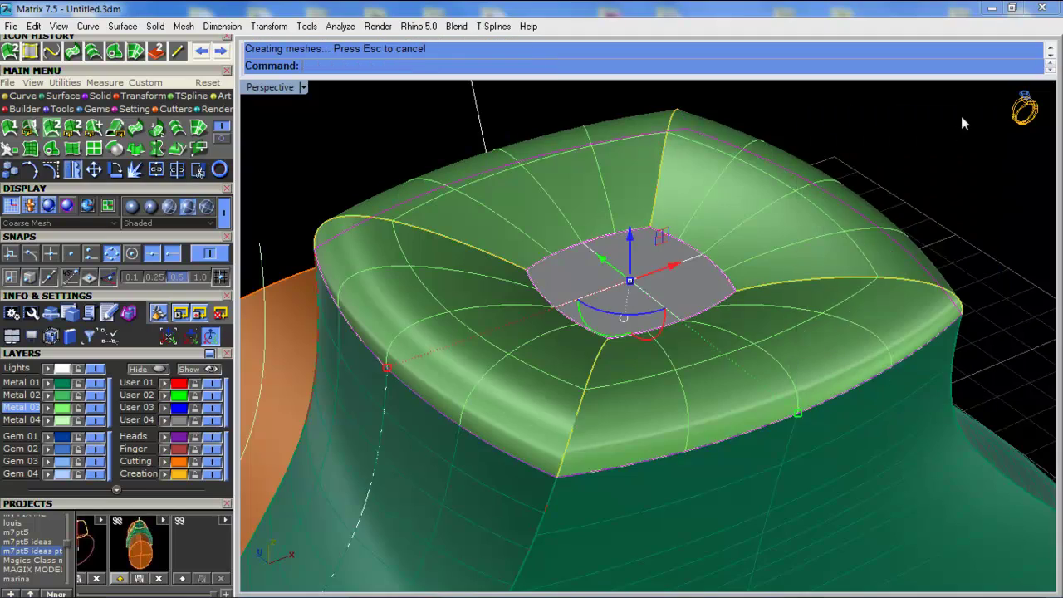
Examine the new green cap surface and its inner edge from above and from the side
{"action": "left_click", "coordinate": [960, 115]}
{"action": "right_click_drag", "start_coordinate": [959, 114], "coordinate": [871, 281]}
{"action": "scroll", "coordinate": [621, 325], "scroll_direction": "down", "scroll_amount": 8}
{"action": "right_click_drag", "start_coordinate": [622, 325], "coordinate": [609, 325]}
{"action": "scroll", "coordinate": [609, 326], "scroll_direction": "up", "scroll_amount": 8}
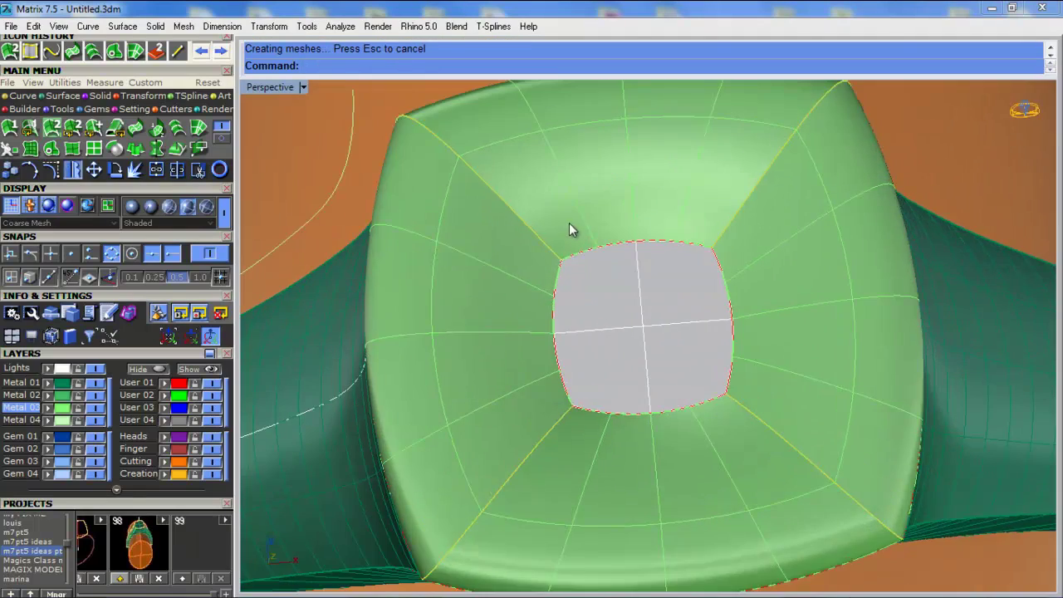
{"action": "scroll", "coordinate": [569, 225], "scroll_direction": "down", "scroll_amount": 4}
{"action": "right_click_drag", "start_coordinate": [569, 225], "coordinate": [587, 178]}
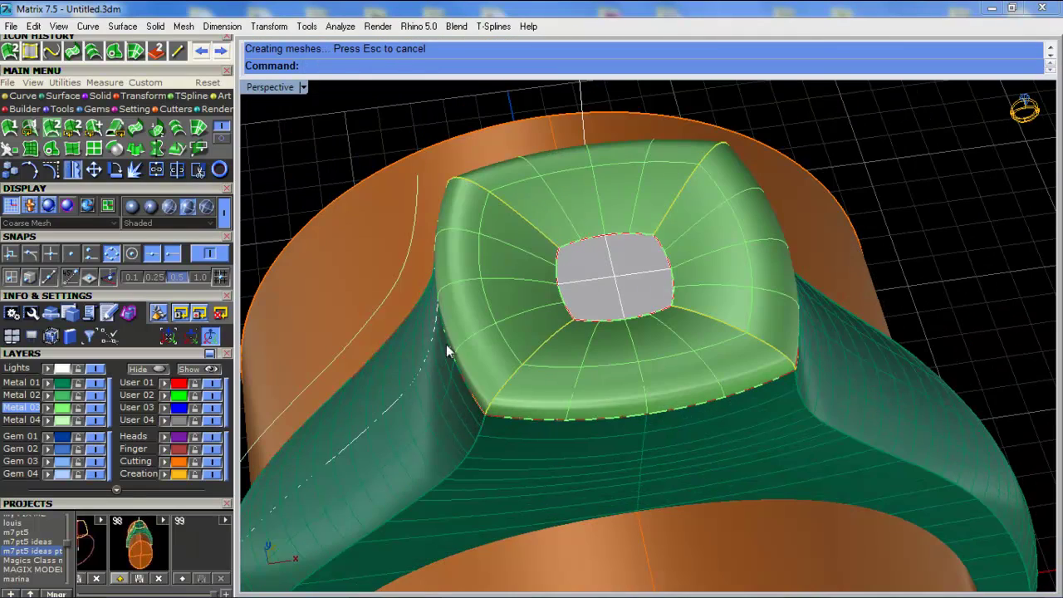
{"action": "right_click_drag", "start_coordinate": [538, 296], "coordinate": [626, 200]}
{"action": "scroll", "coordinate": [598, 251], "scroll_direction": "up", "scroll_amount": 8}
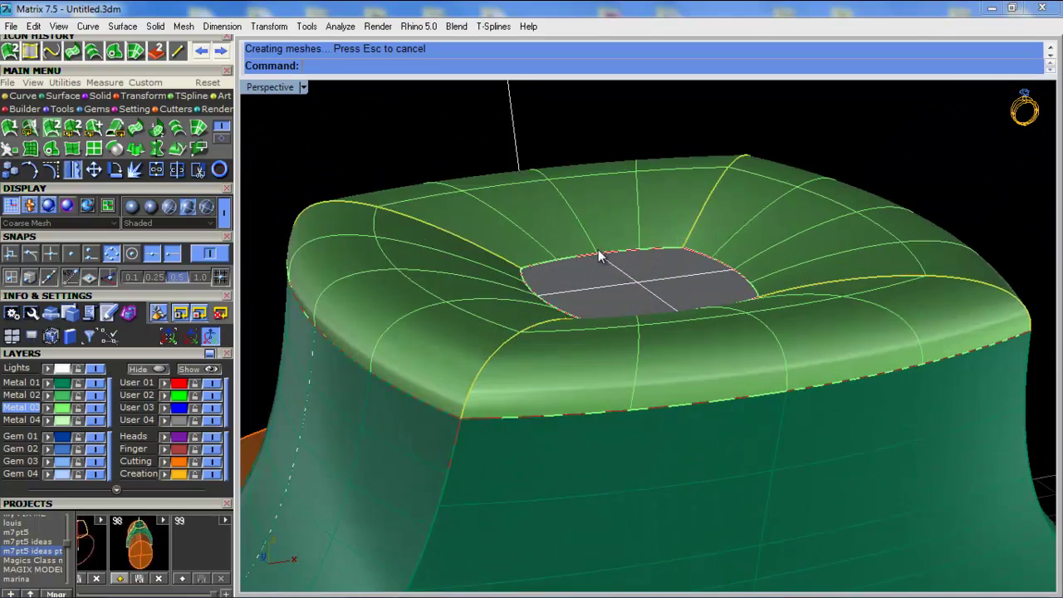
{"action": "right_click_drag", "start_coordinate": [596, 249], "coordinate": [571, 257]}
Select the diagonal line, centre plate and inner rail curve through Ghosted display and adjust their height to just below the cap's crest
{"action": "left_click", "coordinate": [301, 88]}
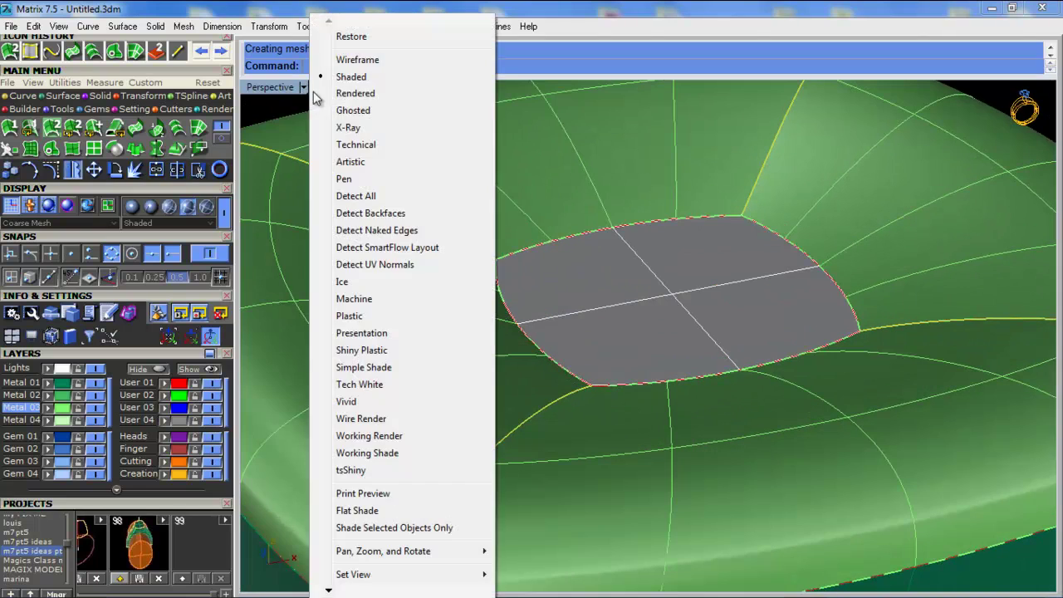
{"action": "left_click", "coordinate": [349, 112]}
{"action": "left_click", "coordinate": [567, 306]}
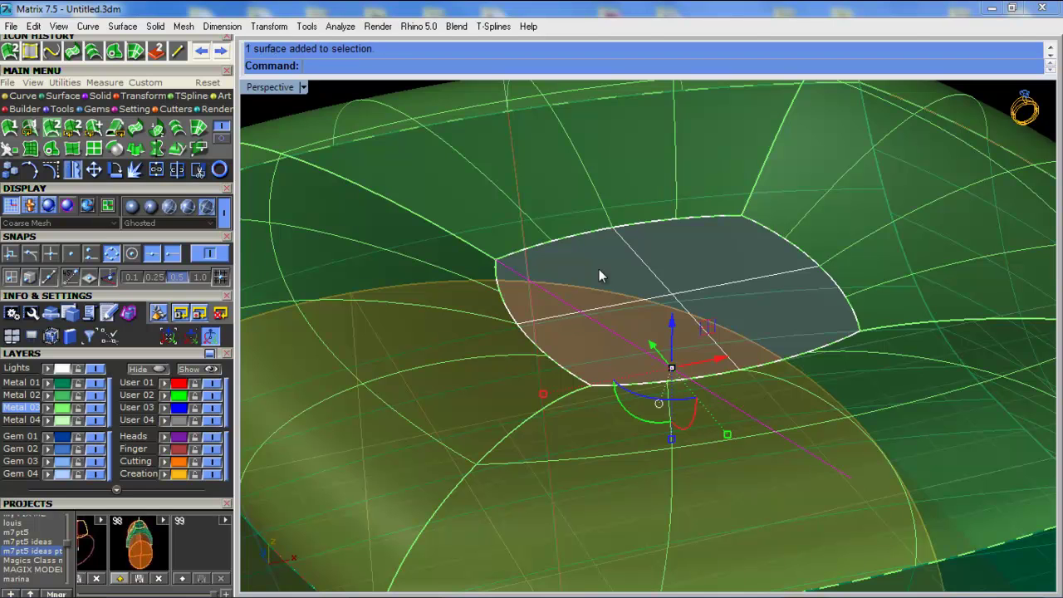
{"action": "left_click", "coordinate": [581, 235]}
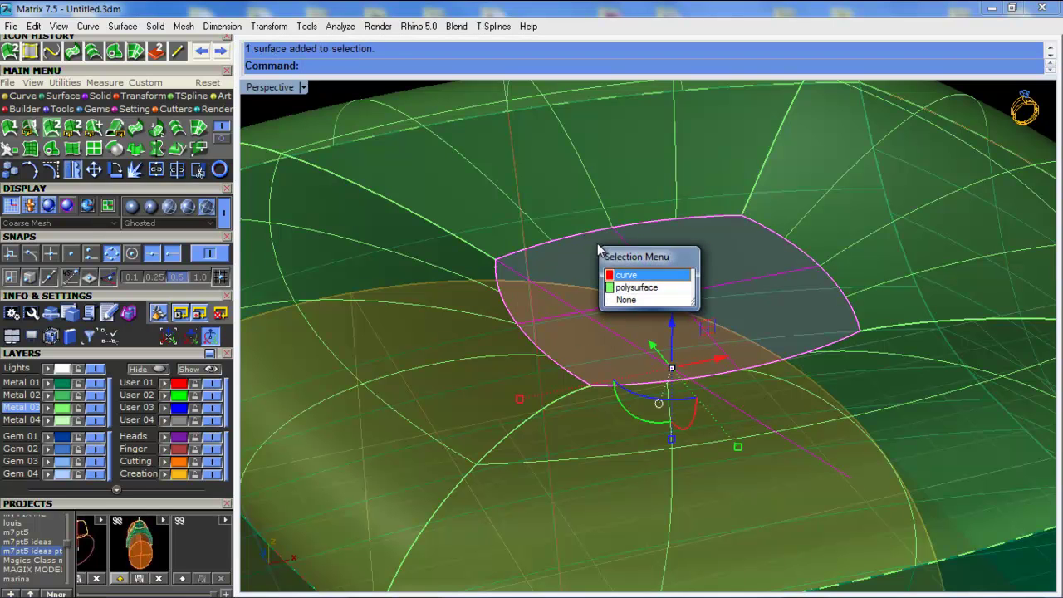
{"action": "left_click", "coordinate": [601, 268]}
{"action": "scroll", "coordinate": [674, 308], "scroll_direction": "down", "scroll_amount": 3}
{"action": "right_click_drag", "start_coordinate": [674, 309], "coordinate": [673, 294]}
{"action": "left_click_drag", "start_coordinate": [673, 292], "coordinate": [673, 320]}
{"action": "right_click_drag", "start_coordinate": [674, 320], "coordinate": [668, 279]}
{"action": "left_click_drag", "start_coordinate": [672, 309], "coordinate": [673, 229]}
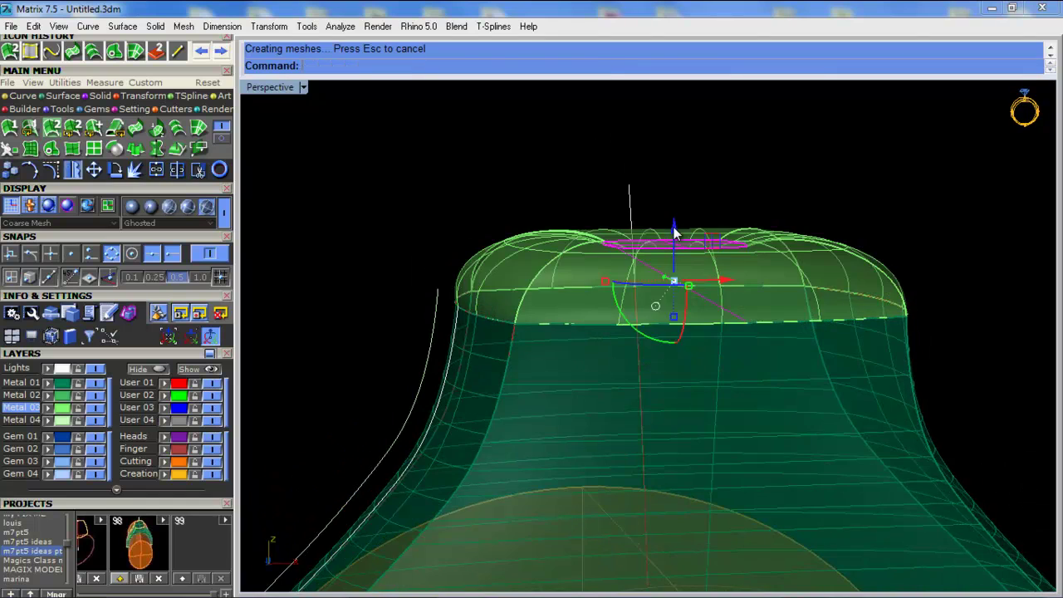
{"action": "right_click_drag", "start_coordinate": [652, 229], "coordinate": [646, 255]}
{"action": "left_click", "coordinate": [725, 144]}
Turn on edit points for the diagonal line and move its free end point up above the centre plate
{"action": "scroll", "coordinate": [718, 324], "scroll_direction": "up", "scroll_amount": 4}
{"action": "left_click", "coordinate": [717, 302]}
{"action": "left_click", "coordinate": [34, 170]}
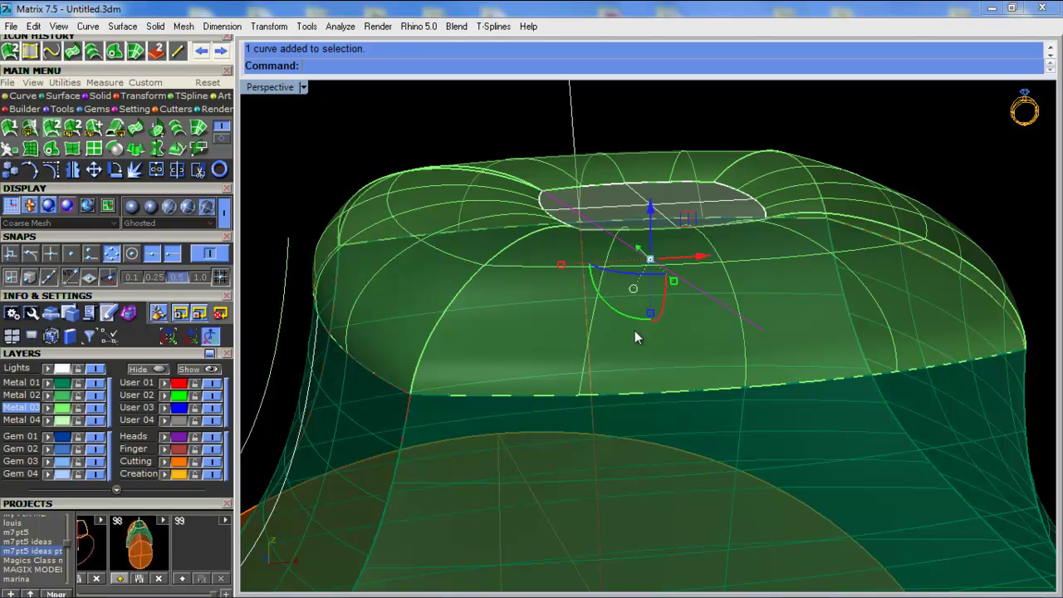
{"action": "left_click", "coordinate": [763, 330]}
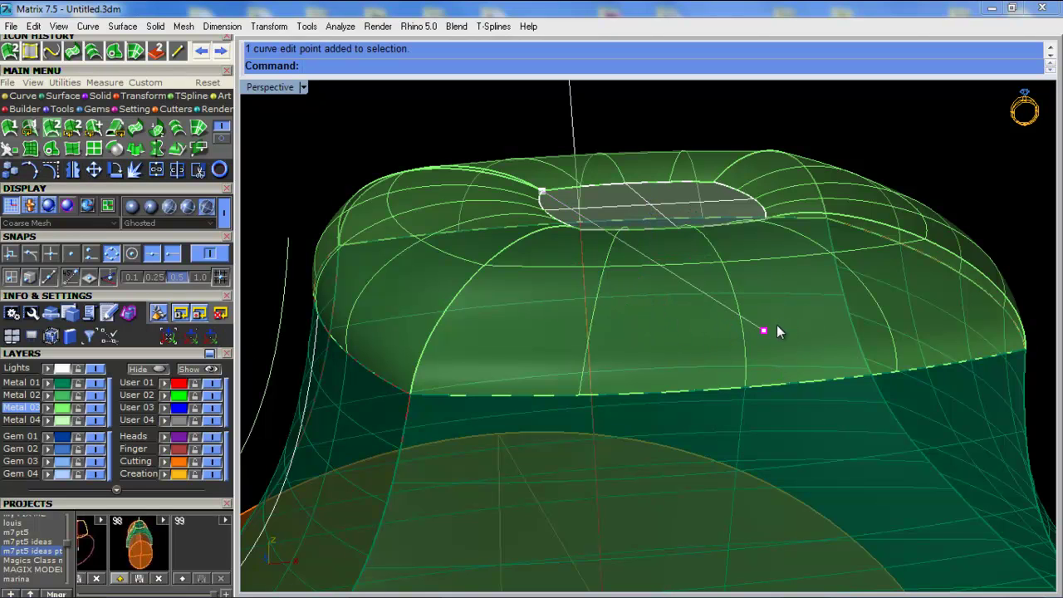
{"action": "left_click_drag", "start_coordinate": [763, 330], "coordinate": [749, 125]}
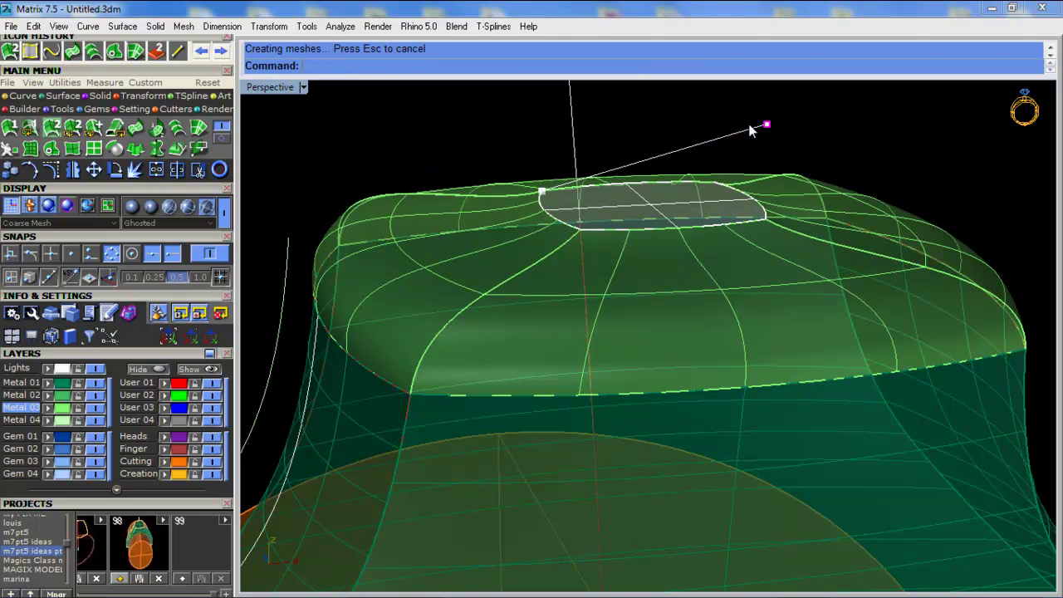
{"action": "mouse_move", "coordinate": [671, 301]}
{"action": "right_mouse_down"}
{"action": "mouse_move", "coordinate": [663, 280]}
{"action": "mouse_move", "coordinate": [660, 310]}
{"action": "right_mouse_up"}
{"action": "key", "text": "Escape"}
{"action": "key", "text": "Escape"}
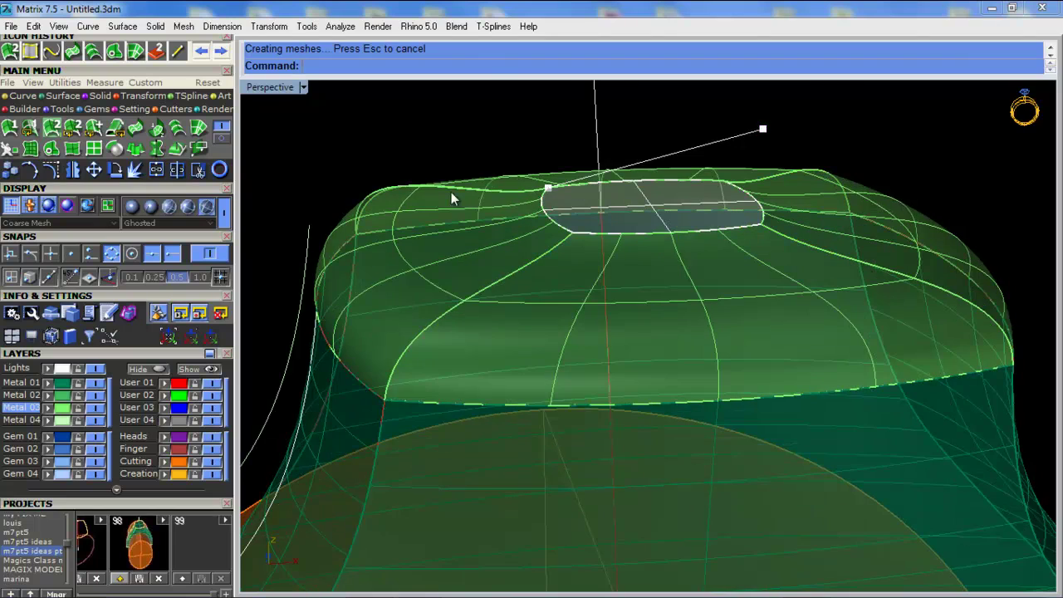
Return the viewport to Shaded display and inspect the reshaped cap from above and around
{"action": "left_click", "coordinate": [304, 89]}
{"action": "left_click", "coordinate": [348, 78]}
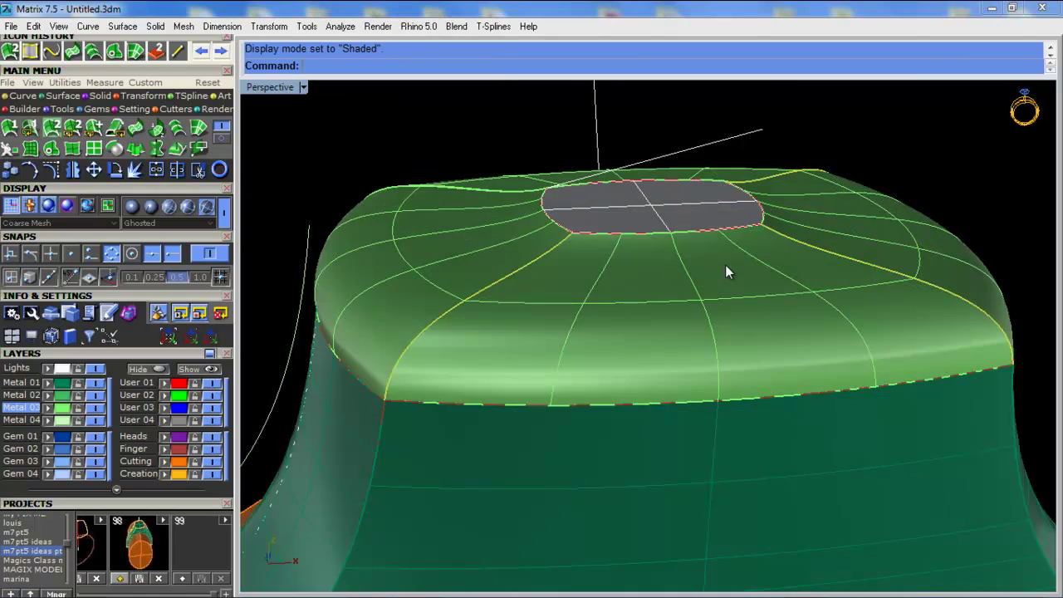
{"action": "scroll", "coordinate": [724, 263], "scroll_direction": "down", "scroll_amount": 6}
{"action": "right_click_drag", "start_coordinate": [686, 219], "coordinate": [680, 394]}
{"action": "scroll", "coordinate": [599, 286], "scroll_direction": "up", "scroll_amount": 7}
{"action": "right_click_drag", "start_coordinate": [595, 297], "coordinate": [856, 218]}
{"action": "right_click_drag", "start_coordinate": [683, 337], "coordinate": [493, 222]}
Undo the last drag of the line's end point and nudge the centre plate and its line upward
{"action": "key", "text": "ctrl+z"}
{"action": "right_click_drag", "start_coordinate": [700, 399], "coordinate": [652, 464]}
{"action": "left_click", "coordinate": [651, 465]}
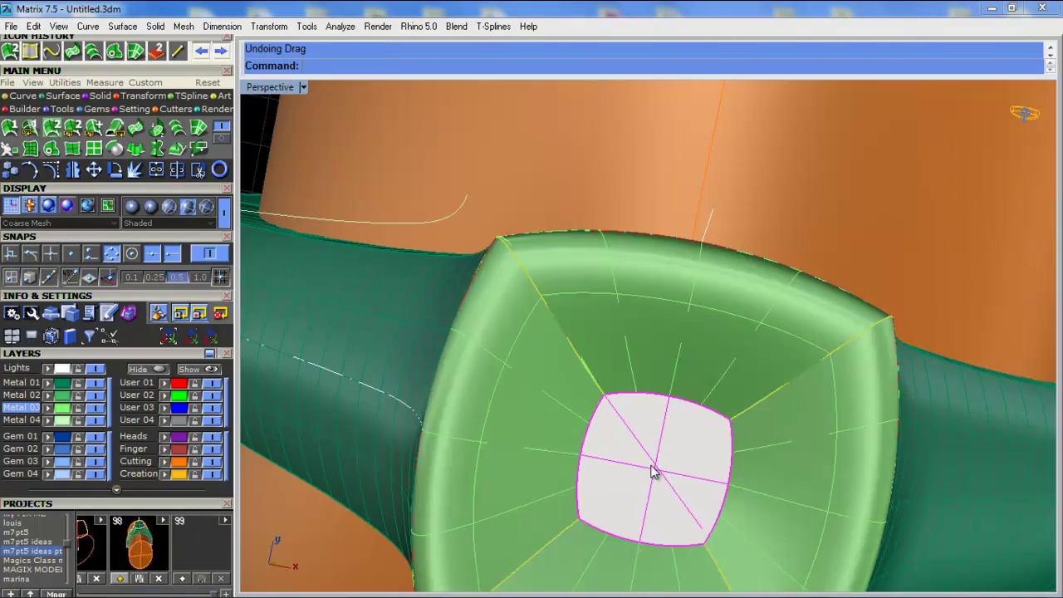
{"action": "key", "text": "alt+Page_Up"}
{"action": "left_click", "coordinate": [558, 326]}
{"action": "left_click", "coordinate": [596, 377]}
{"action": "left_click", "coordinate": [270, 135]}
{"action": "right_click_drag", "start_coordinate": [610, 378], "coordinate": [629, 334]}
{"action": "right_click_drag", "start_coordinate": [568, 180], "coordinate": [606, 197]}
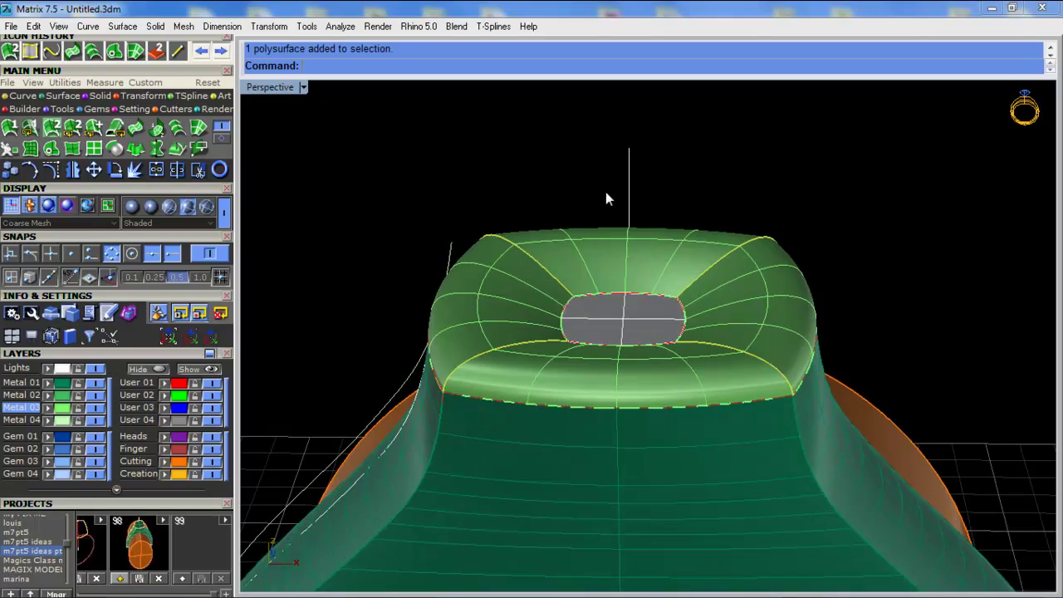
Try to join the cap, centre plate and upper ring surfaces into one polysurface
{"action": "right_click_drag", "start_coordinate": [584, 243], "coordinate": [755, 220]}
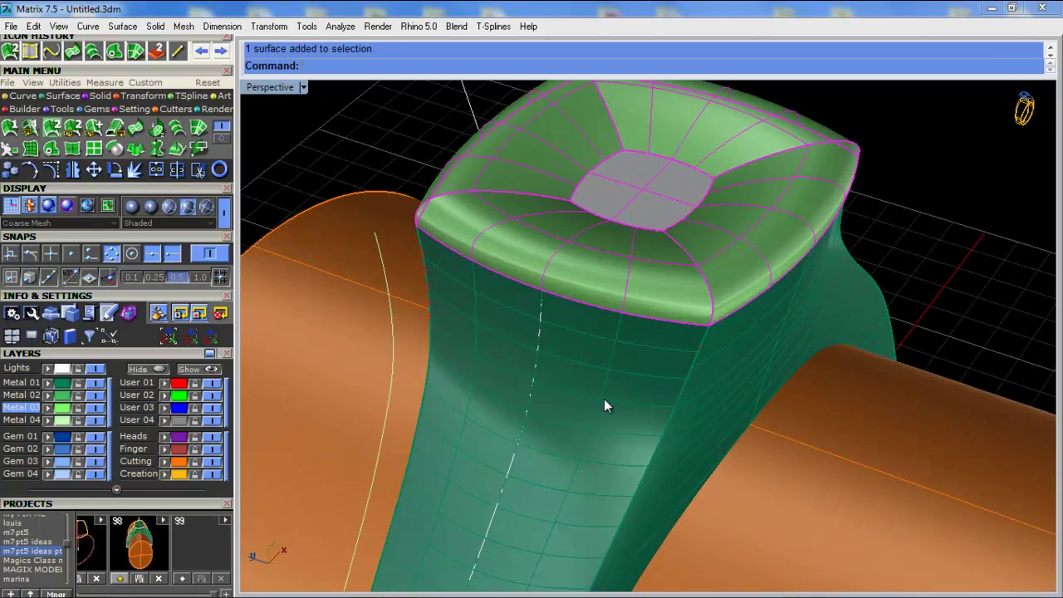
{"action": "left_click", "coordinate": [713, 366], "text": "shift"}
{"action": "scroll", "coordinate": [715, 367], "scroll_direction": "down", "scroll_amount": 6}
{"action": "right_click_drag", "start_coordinate": [944, 350], "coordinate": [736, 390]}
{"action": "scroll", "coordinate": [736, 390], "scroll_direction": "up", "scroll_amount": 6}
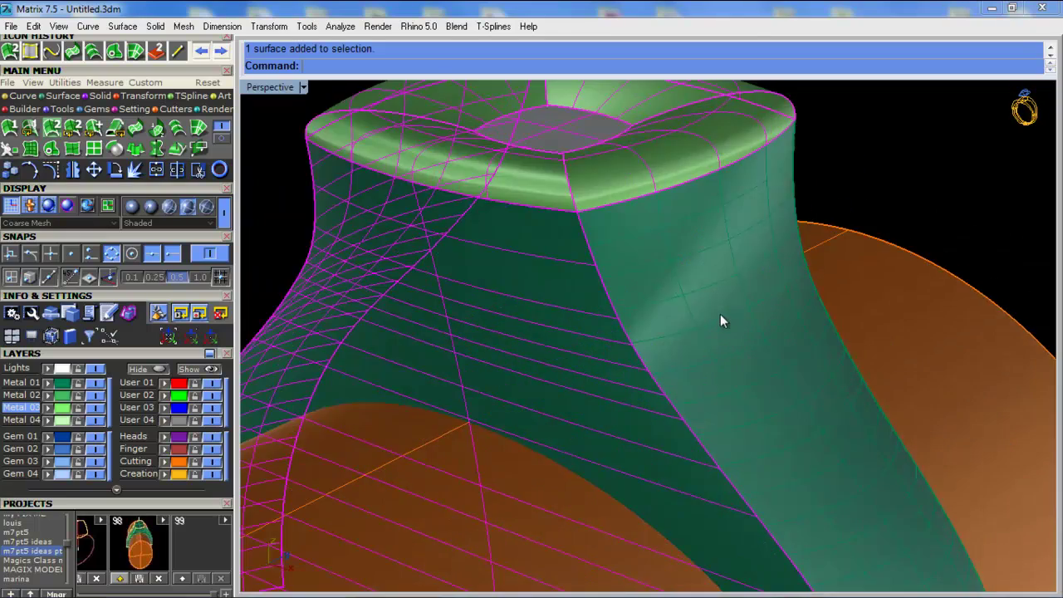
{"action": "scroll", "coordinate": [646, 327], "scroll_direction": "down", "scroll_amount": 2}
{"action": "scroll", "coordinate": [677, 240], "scroll_direction": "down", "scroll_amount": 5}
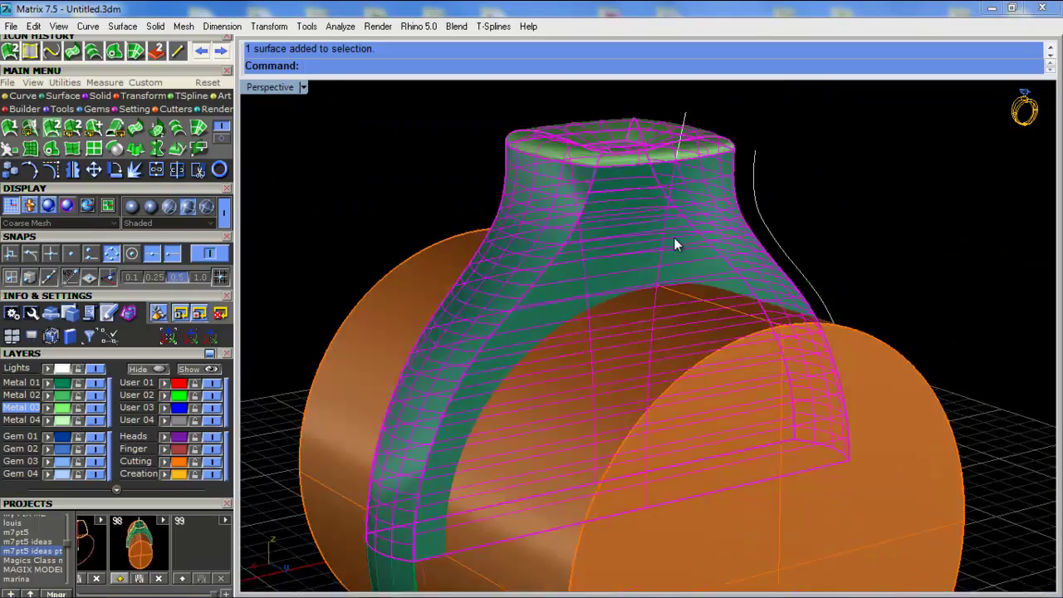
{"action": "right_click_drag", "start_coordinate": [774, 287], "coordinate": [712, 386]}
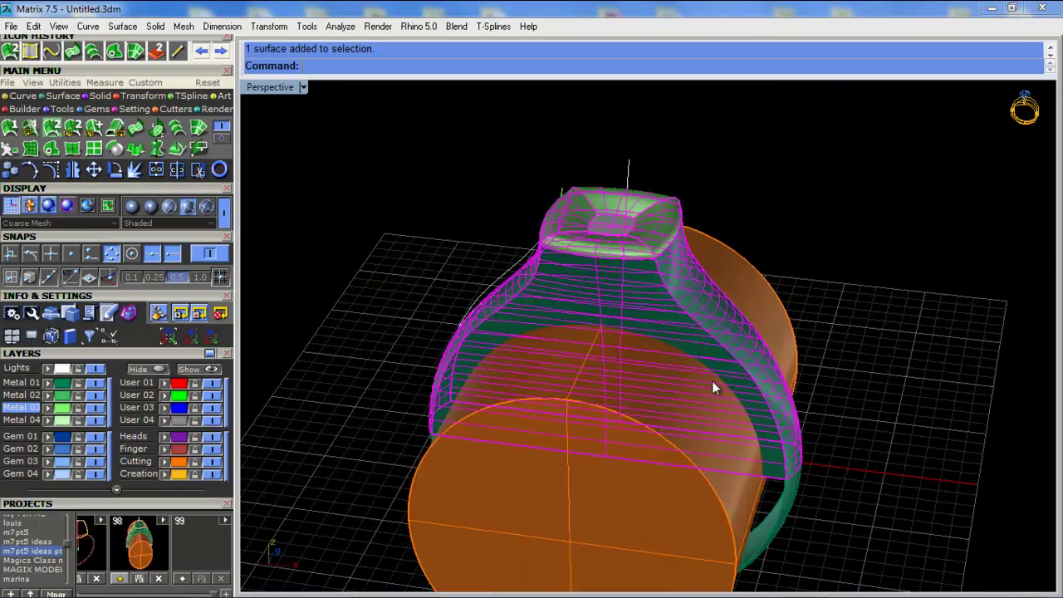
{"action": "left_click", "coordinate": [156, 171]}
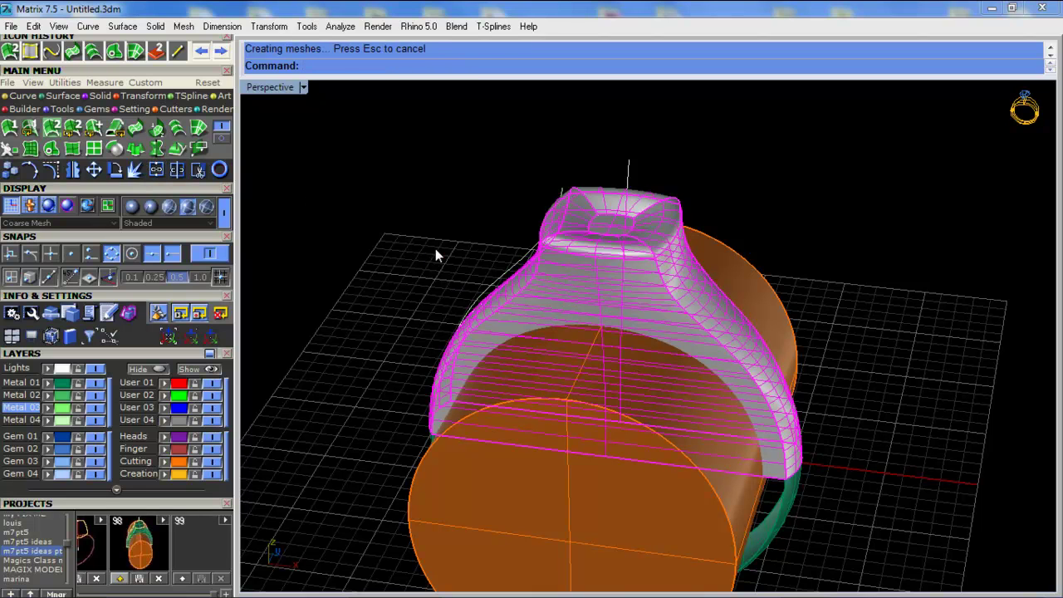
{"action": "key", "text": "ctrl+z"}
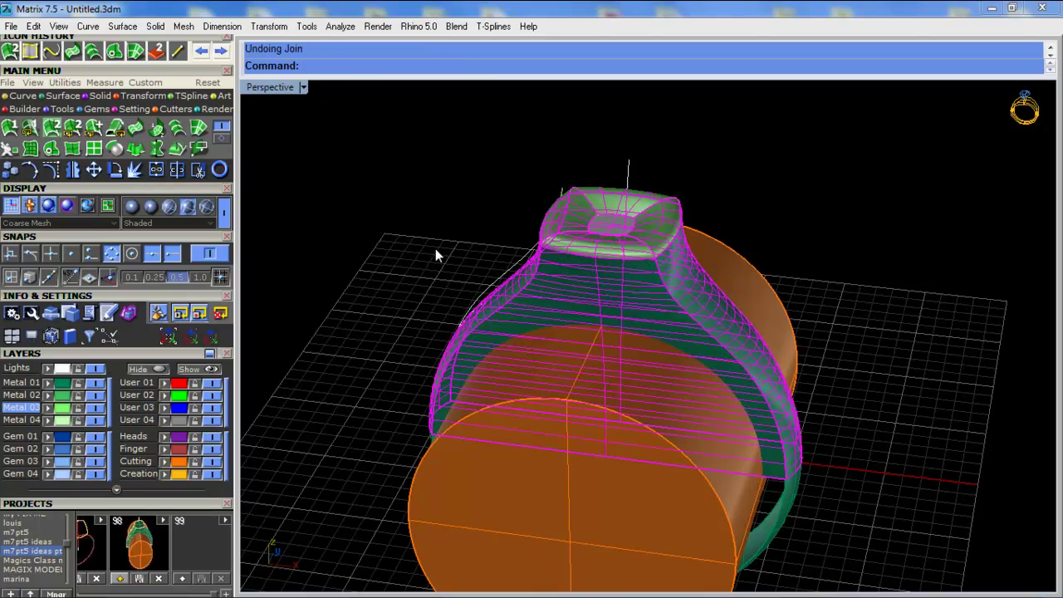
Save all objects of the model over project version 98
{"action": "key", "text": "ctrl+a"}
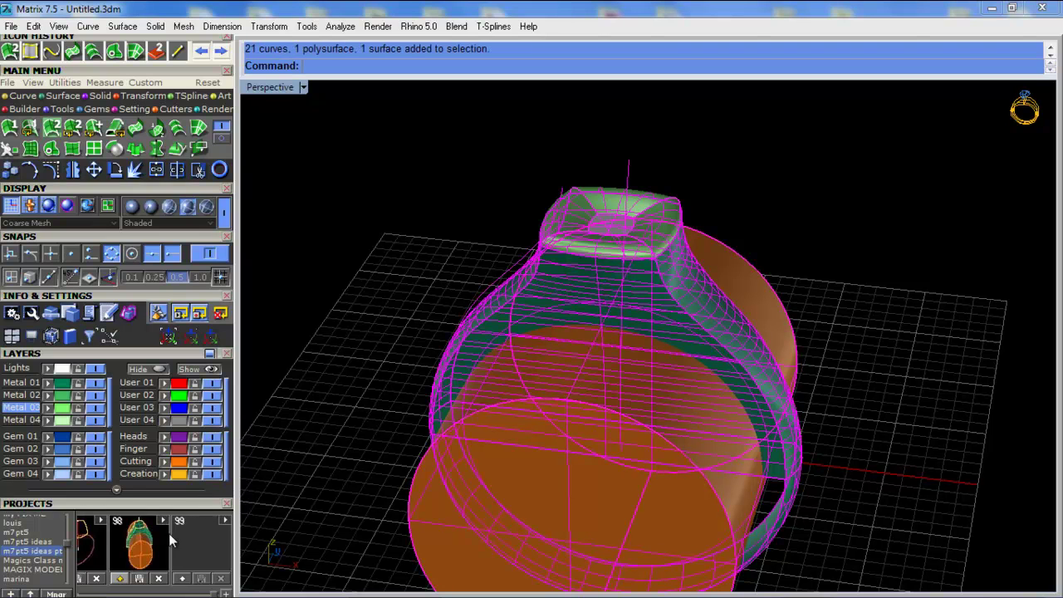
{"action": "left_click", "coordinate": [124, 580]}
{"action": "left_click", "coordinate": [338, 382]}
{"action": "scroll", "coordinate": [612, 261], "scroll_direction": "up", "scroll_amount": 3}
{"action": "right_click_drag", "start_coordinate": [447, 316], "coordinate": [820, 150]}
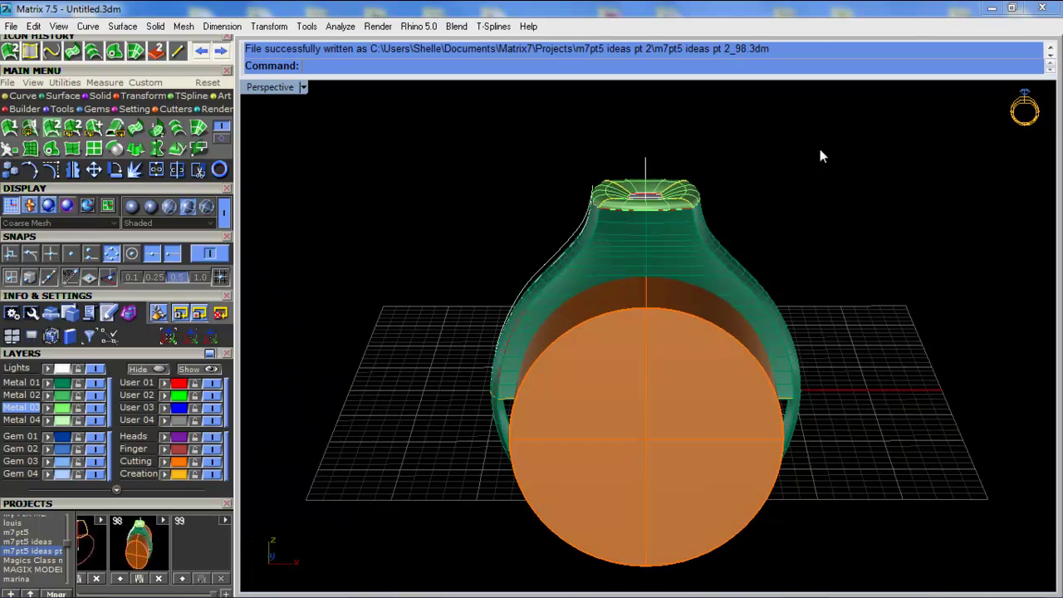
Join the cap, centre plate and upper ring surfaces and assign the joined body to the User 04 layer
{"action": "left_click_drag", "start_coordinate": [393, 365], "coordinate": [392, 363]}
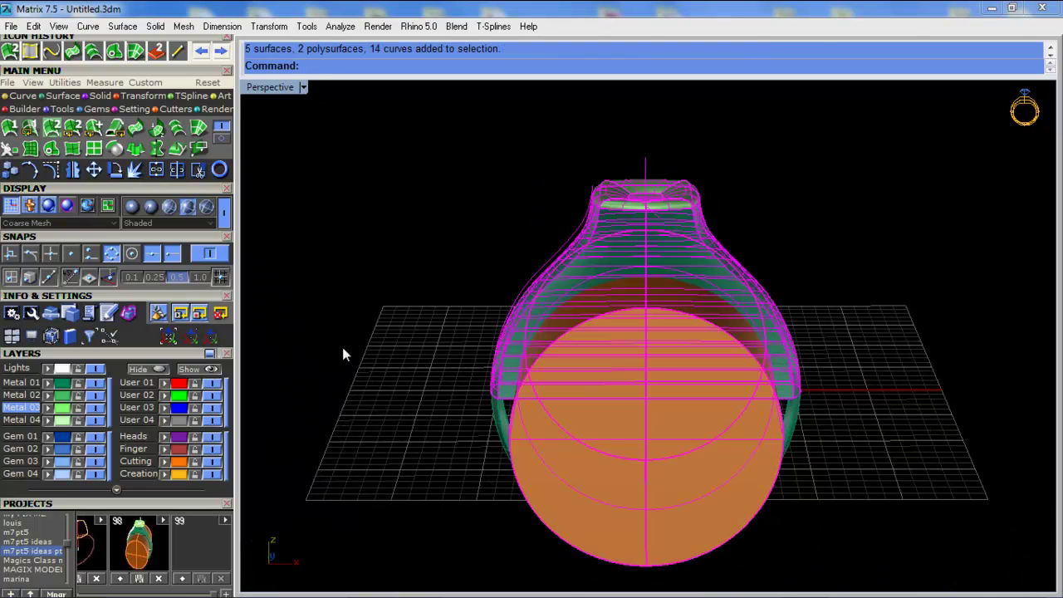
{"action": "key", "text": "ctrl+j"}
{"action": "left_click", "coordinate": [488, 279]}
{"action": "scroll", "coordinate": [635, 252], "scroll_direction": "up", "scroll_amount": 5}
{"action": "left_click", "coordinate": [623, 245]}
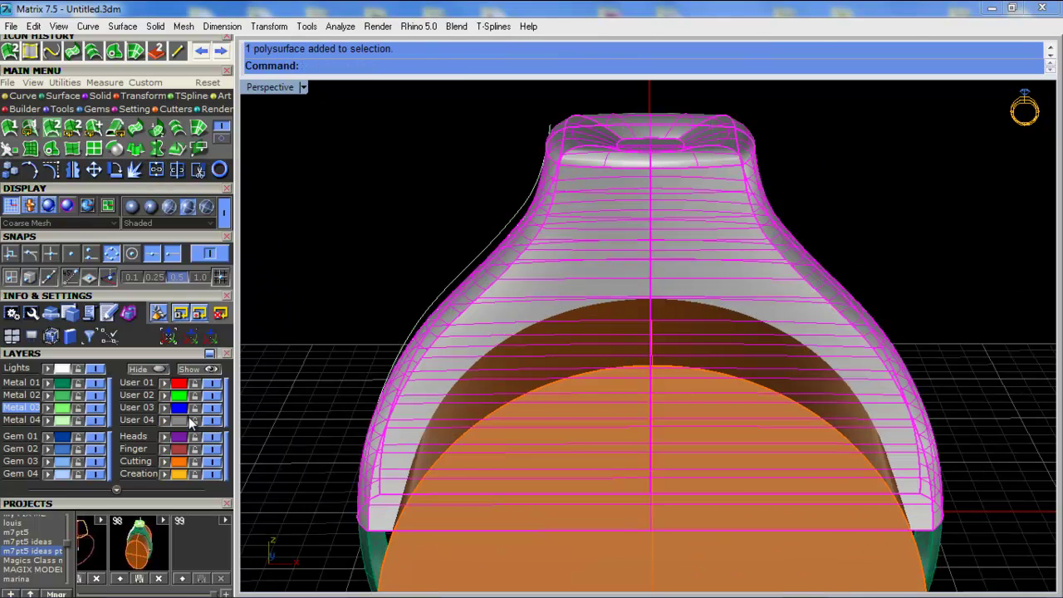
{"action": "left_click", "coordinate": [164, 421]}
{"action": "left_click", "coordinate": [411, 262]}
Inspect the joined ring body around its side edges, finger opening and cap
{"action": "right_click_drag", "start_coordinate": [403, 276], "coordinate": [541, 245]}
{"action": "right_click_drag", "start_coordinate": [535, 292], "coordinate": [569, 290]}
{"action": "scroll", "coordinate": [570, 287], "scroll_direction": "up", "scroll_amount": 3}
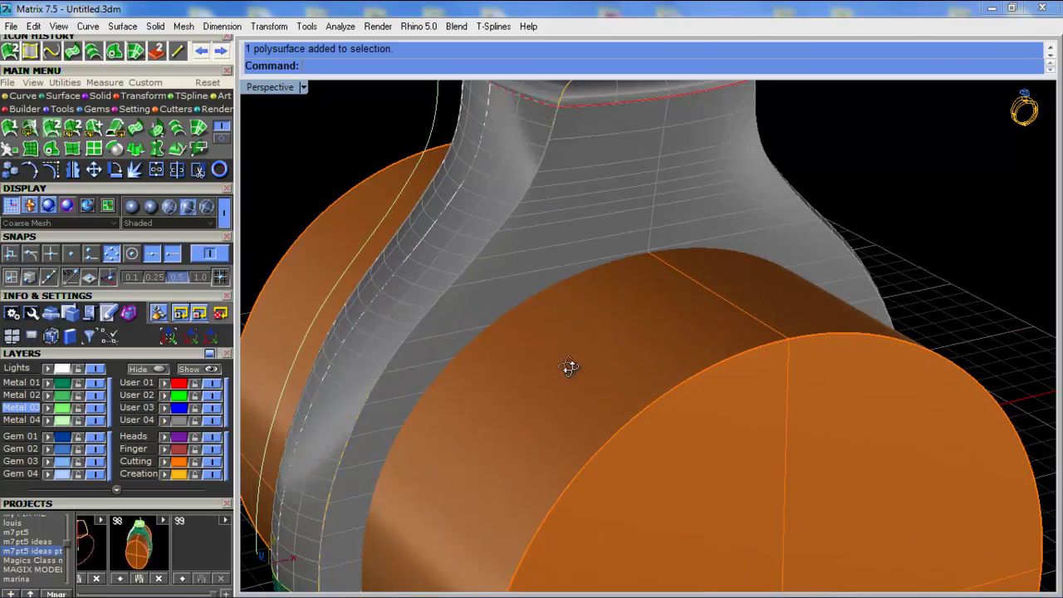
{"action": "right_click_drag", "start_coordinate": [569, 366], "coordinate": [533, 200]}
{"action": "scroll", "coordinate": [510, 239], "scroll_direction": "down", "scroll_amount": 5}
{"action": "right_click_drag", "start_coordinate": [511, 239], "coordinate": [488, 299]}
{"action": "scroll", "coordinate": [494, 254], "scroll_direction": "up", "scroll_amount": 5}
{"action": "scroll", "coordinate": [492, 251], "scroll_direction": "down", "scroll_amount": 2}
{"action": "right_click_drag", "start_coordinate": [726, 215], "coordinate": [635, 282]}
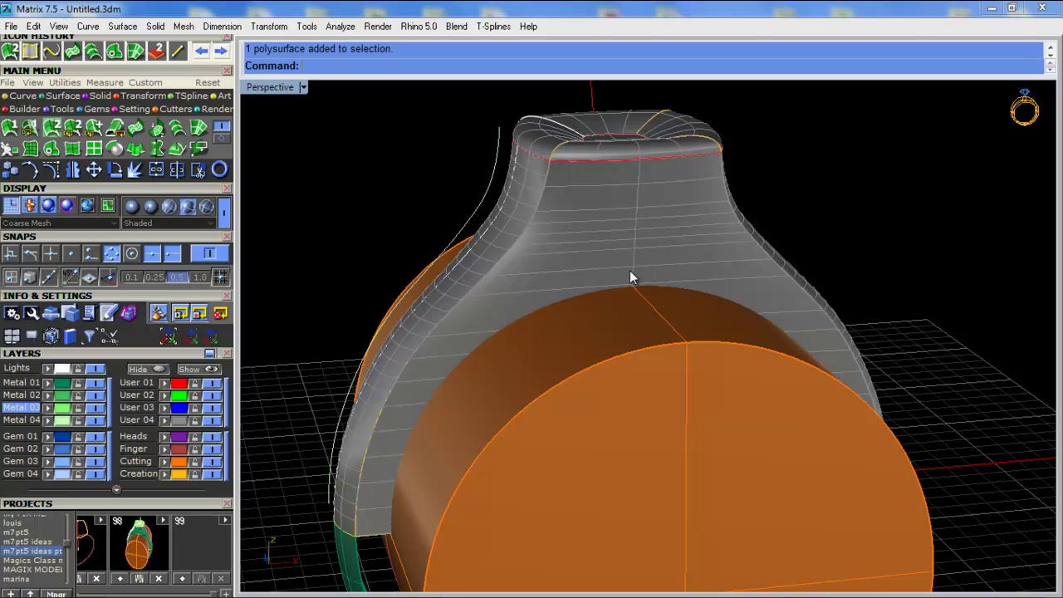
Cap the planar opening at the base of the joined ring body
{"action": "left_click", "coordinate": [606, 248]}
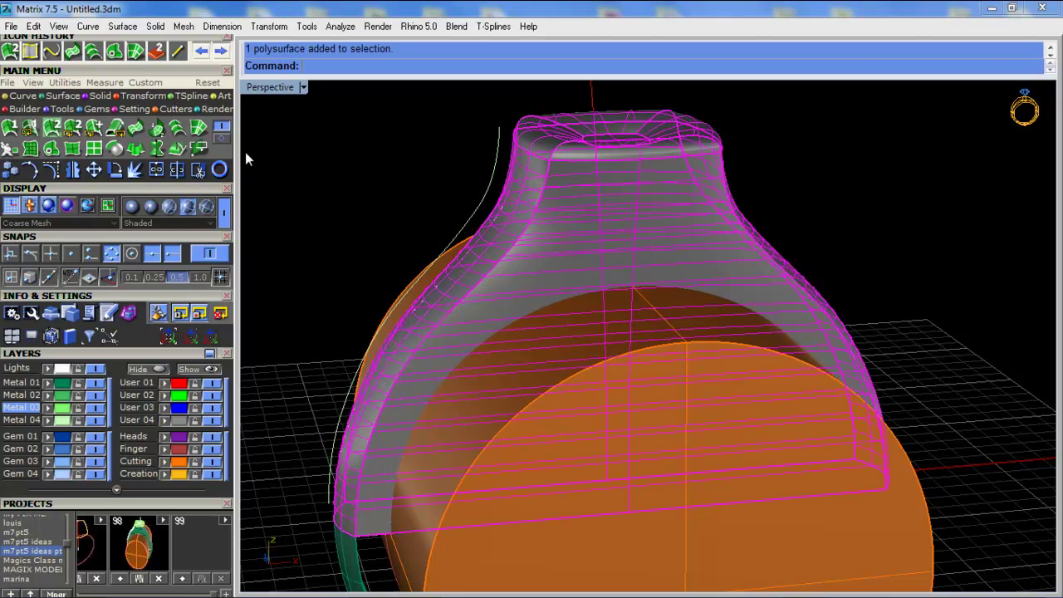
{"action": "left_click", "coordinate": [94, 96]}
{"action": "left_click", "coordinate": [94, 127]}
{"action": "left_click", "coordinate": [327, 171]}
{"action": "right_click_drag", "start_coordinate": [327, 171], "coordinate": [763, 253]}
{"action": "scroll", "coordinate": [763, 253], "scroll_direction": "up", "scroll_amount": 4}
{"action": "right_click_drag", "start_coordinate": [799, 209], "coordinate": [891, 213]}
{"action": "left_click", "coordinate": [893, 213]}
{"action": "left_click", "coordinate": [988, 207]}
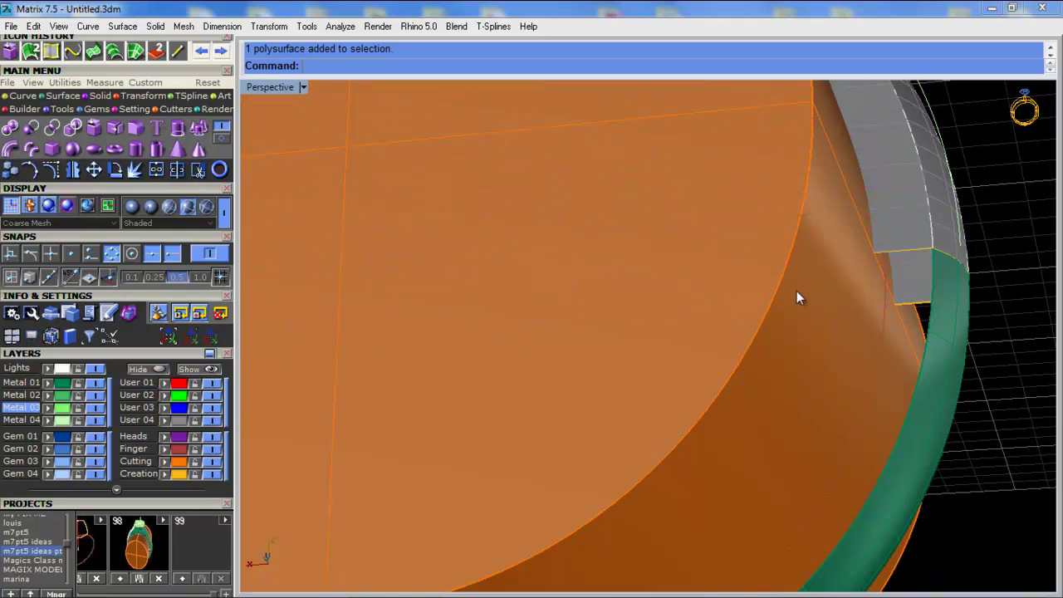
Hide the Cutting layer to examine the underside of the ring body, and show the layer again
{"action": "scroll", "coordinate": [796, 298], "scroll_direction": "down", "scroll_amount": 4}
{"action": "left_click", "coordinate": [195, 459]}
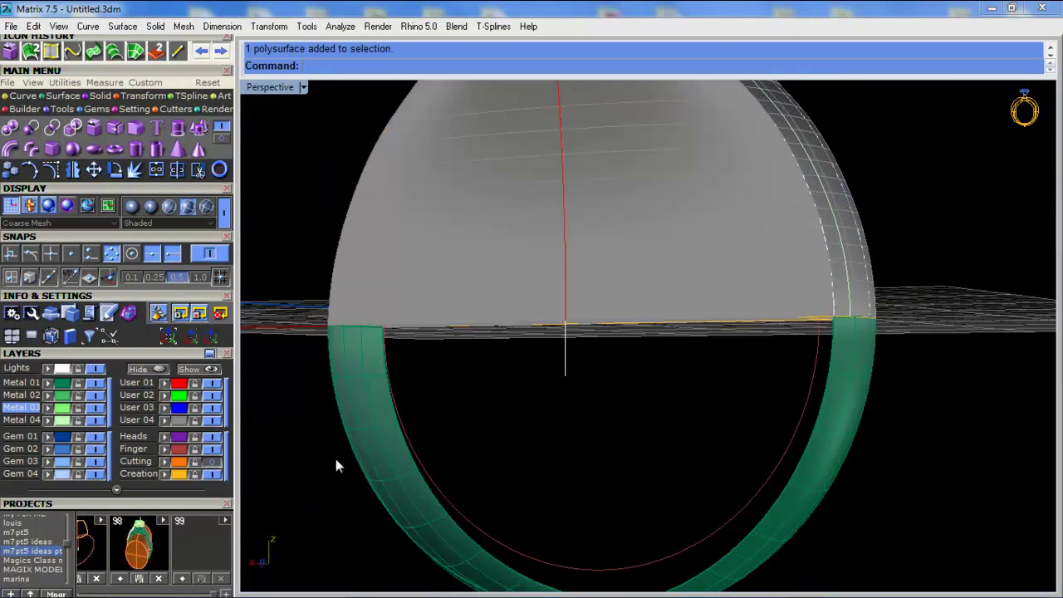
{"action": "mouse_move", "coordinate": [533, 383]}
{"action": "right_mouse_down"}
{"action": "mouse_move", "coordinate": [524, 287]}
{"action": "mouse_move", "coordinate": [595, 389]}
{"action": "mouse_move", "coordinate": [469, 429]}
{"action": "mouse_move", "coordinate": [622, 323]}
{"action": "mouse_move", "coordinate": [535, 373]}
{"action": "right_mouse_up"}
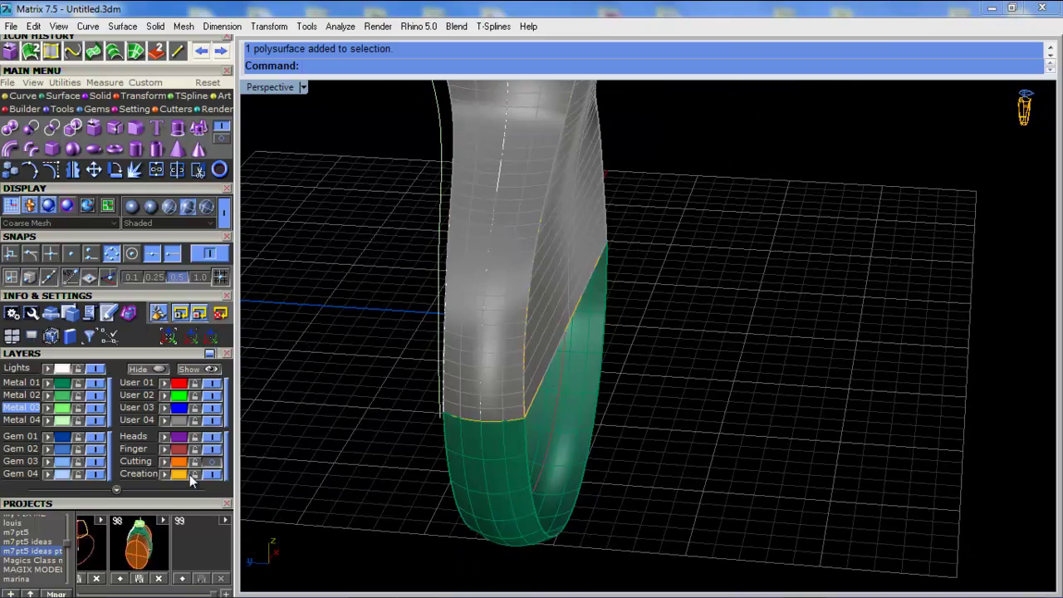
{"action": "left_click", "coordinate": [195, 461]}
{"action": "right_click_drag", "start_coordinate": [649, 323], "coordinate": [543, 233]}
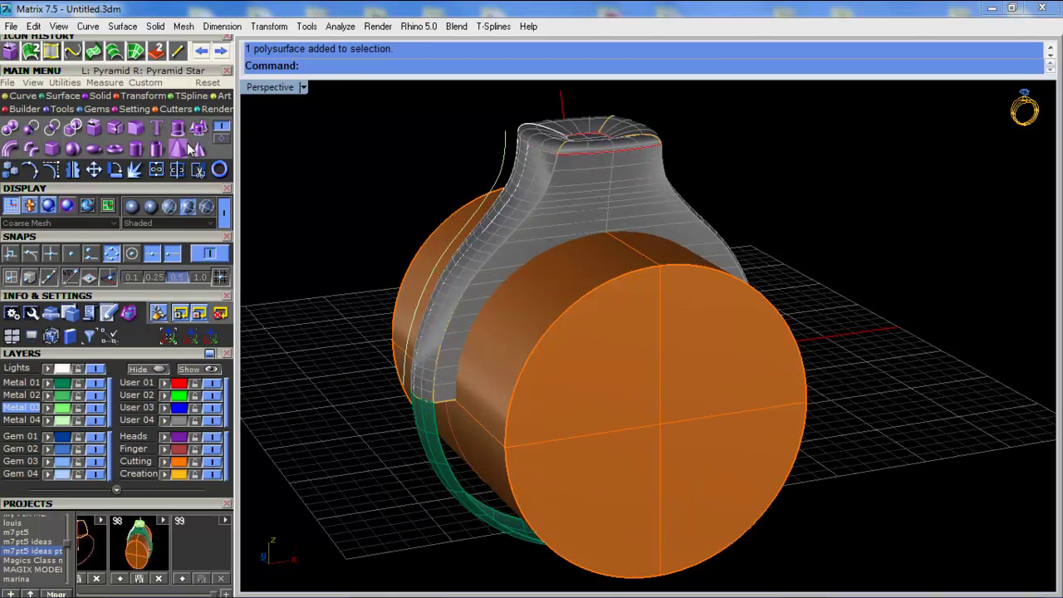
Add a Z Plane Cutter through the ring with the Plane & Cube Cutter Builder
{"action": "left_click", "coordinate": [175, 111]}
{"action": "left_click", "coordinate": [177, 128]}
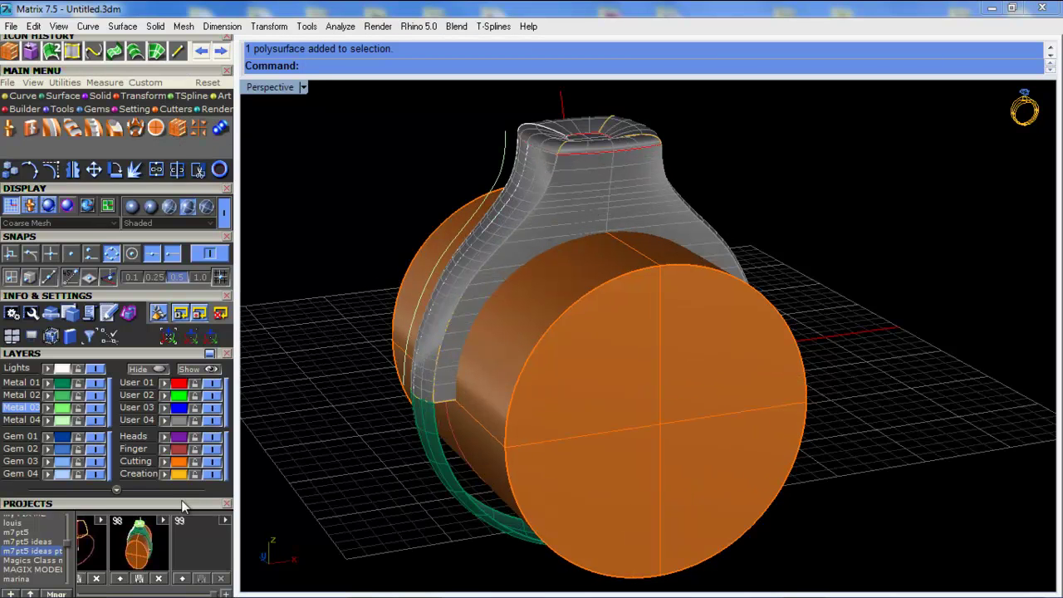
{"action": "left_click", "coordinate": [169, 336]}
{"action": "left_click", "coordinate": [366, 172]}
{"action": "right_click_drag", "start_coordinate": [610, 341], "coordinate": [616, 303]}
{"action": "scroll", "coordinate": [547, 314], "scroll_direction": "up", "scroll_amount": 4}
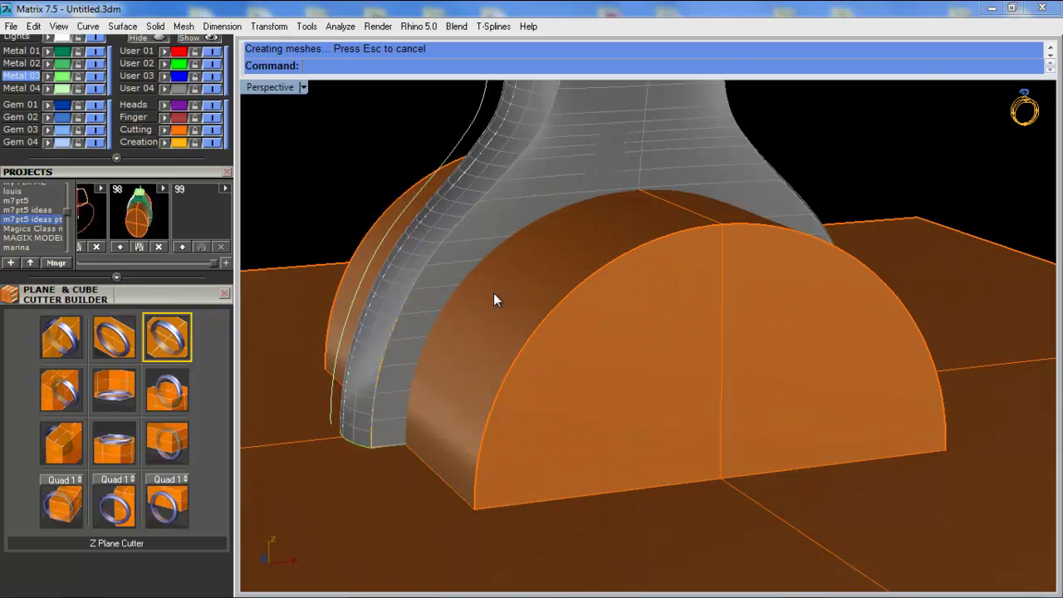
{"action": "right_click_drag", "start_coordinate": [498, 298], "coordinate": [509, 306]}
{"action": "left_click", "coordinate": [492, 231]}
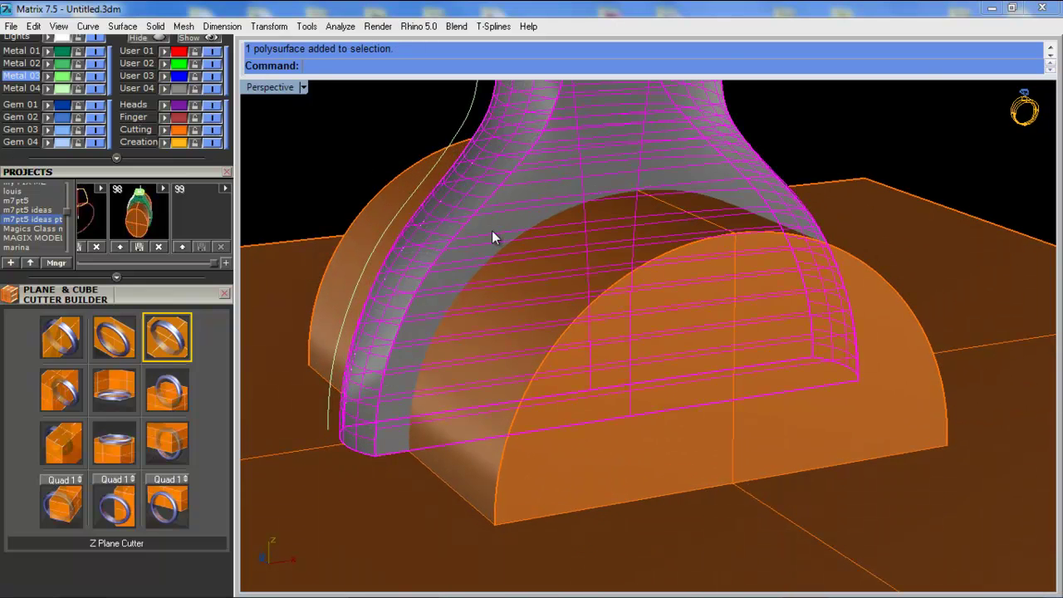
{"action": "left_click", "coordinate": [619, 452]}
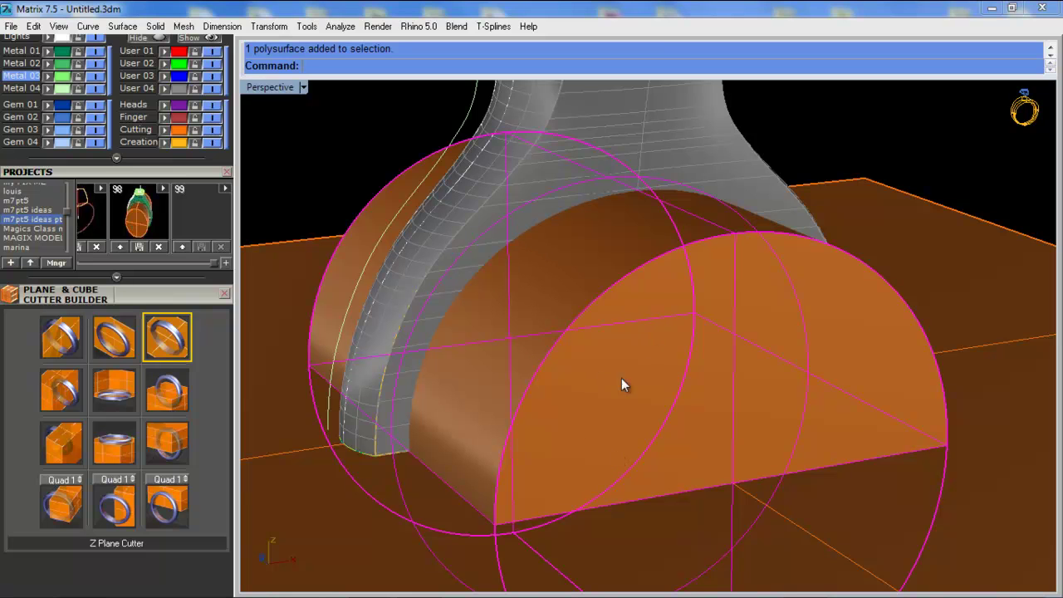
{"action": "key", "text": "Escape"}
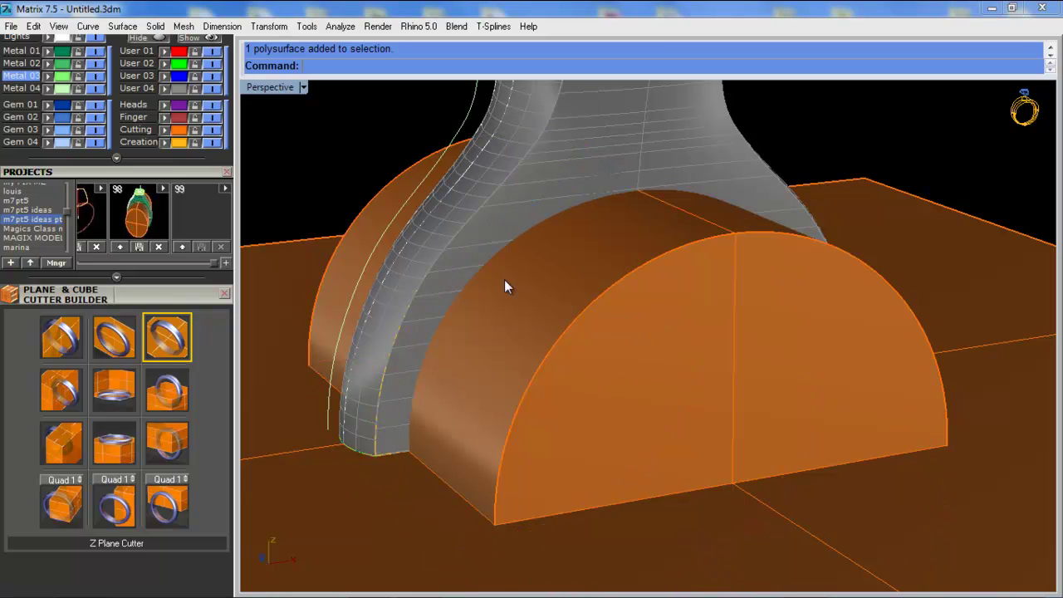
{"action": "scroll", "coordinate": [581, 315], "scroll_direction": "down", "scroll_amount": 5}
{"action": "right_click_drag", "start_coordinate": [592, 363], "coordinate": [585, 330]}
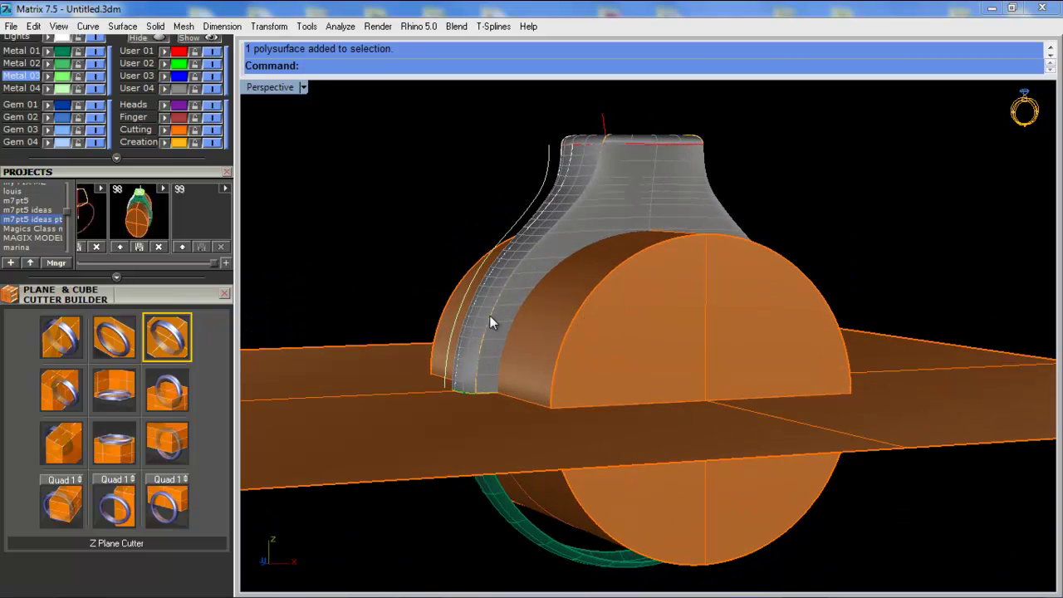
{"action": "scroll", "coordinate": [184, 226], "scroll_direction": "up", "scroll_amount": 4}
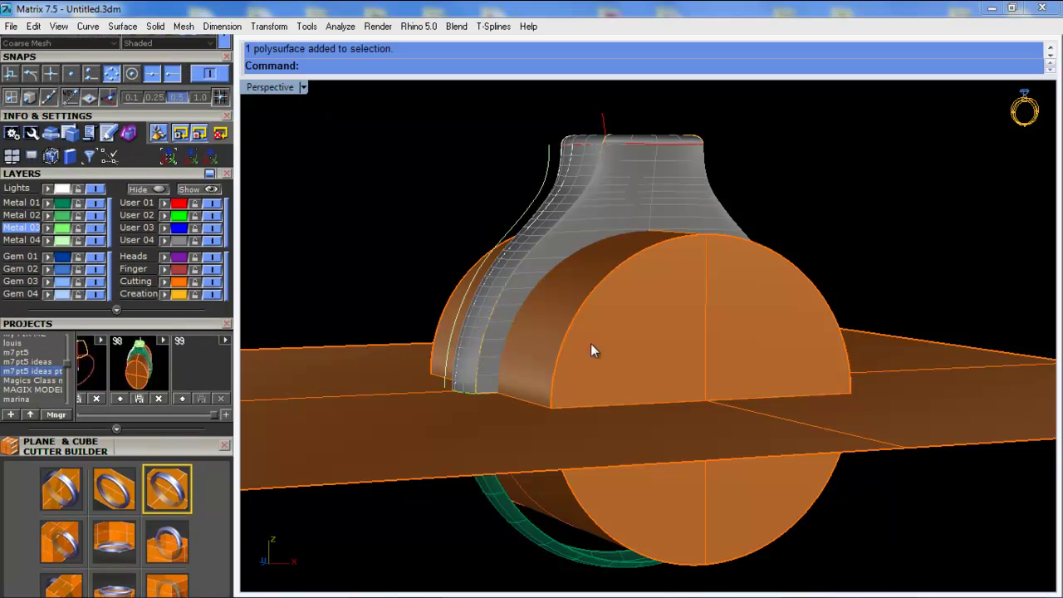
{"action": "scroll", "coordinate": [573, 326], "scroll_direction": "up", "scroll_amount": 2}
{"action": "right_click_drag", "start_coordinate": [626, 316], "coordinate": [613, 330]}
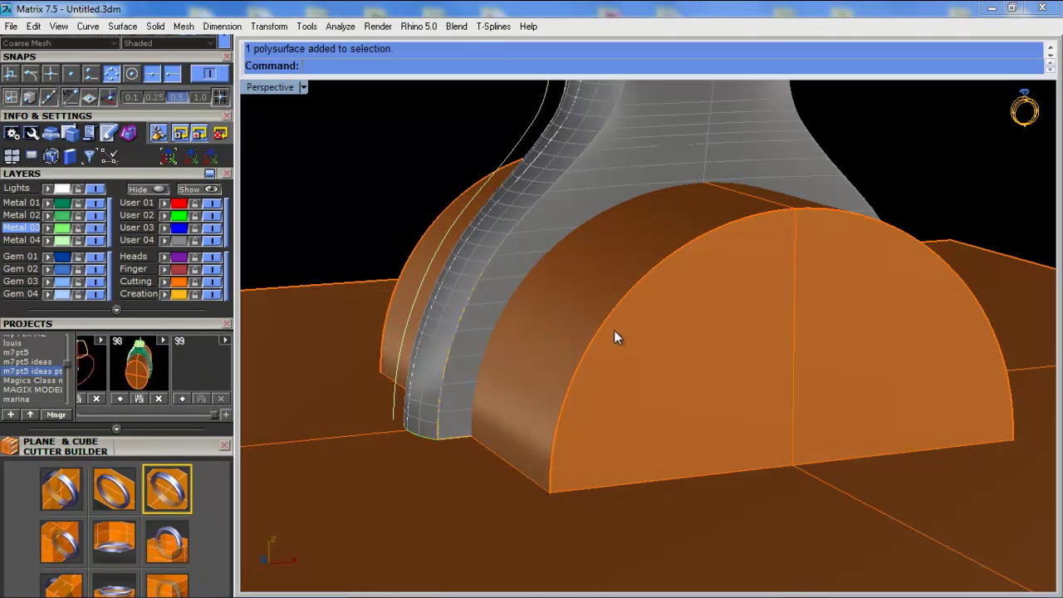
Split the finger cylinder cutter with the horizontal plane and delete its lower half
{"action": "left_click", "coordinate": [453, 354]}
{"action": "left_click", "coordinate": [313, 434]}
{"action": "left_click", "coordinate": [316, 253]}
{"action": "left_click", "coordinate": [661, 368]}
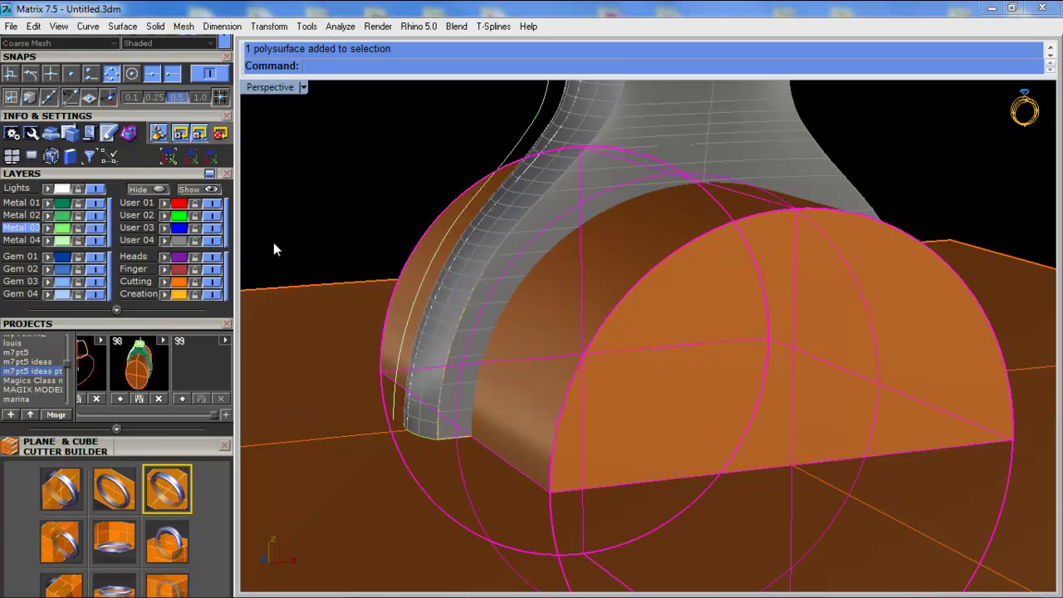
{"action": "scroll", "coordinate": [193, 234], "scroll_direction": "up", "scroll_amount": 5}
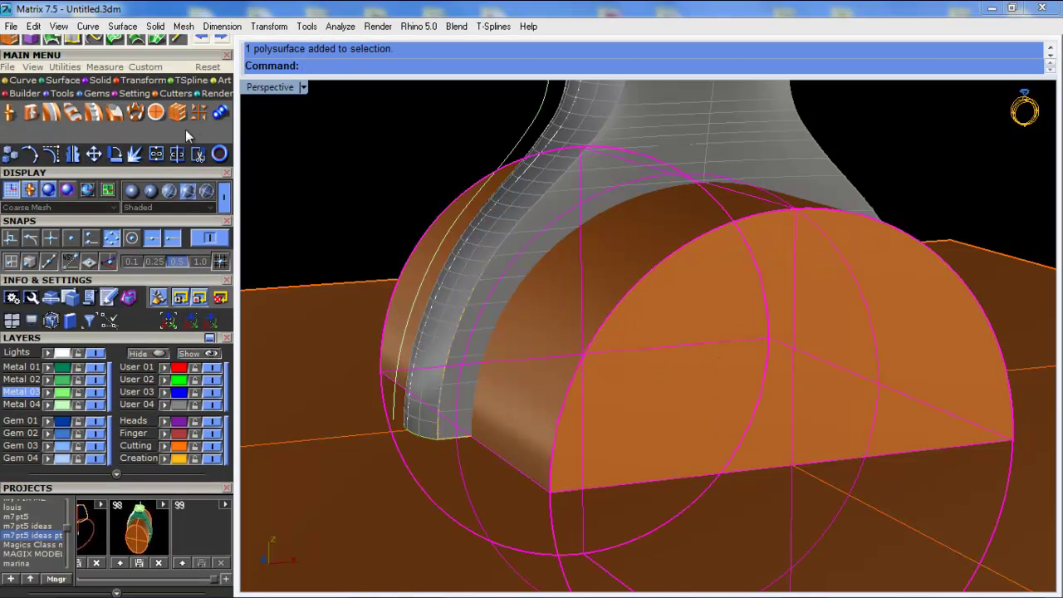
{"action": "left_click", "coordinate": [375, 308]}
{"action": "right_click", "coordinate": [329, 184]}
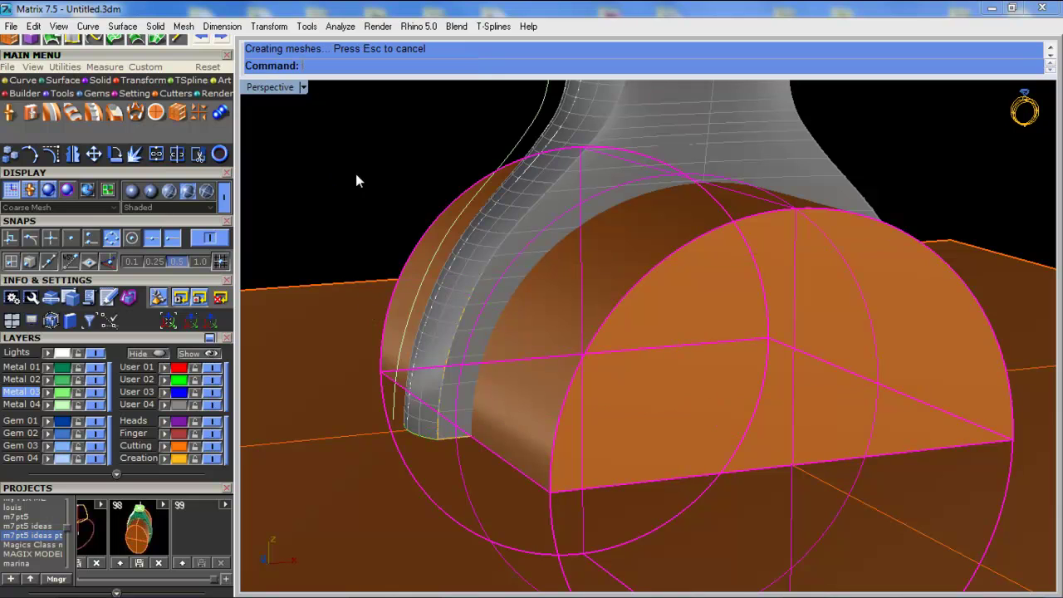
{"action": "left_click", "coordinate": [450, 209], "text": "ctrl"}
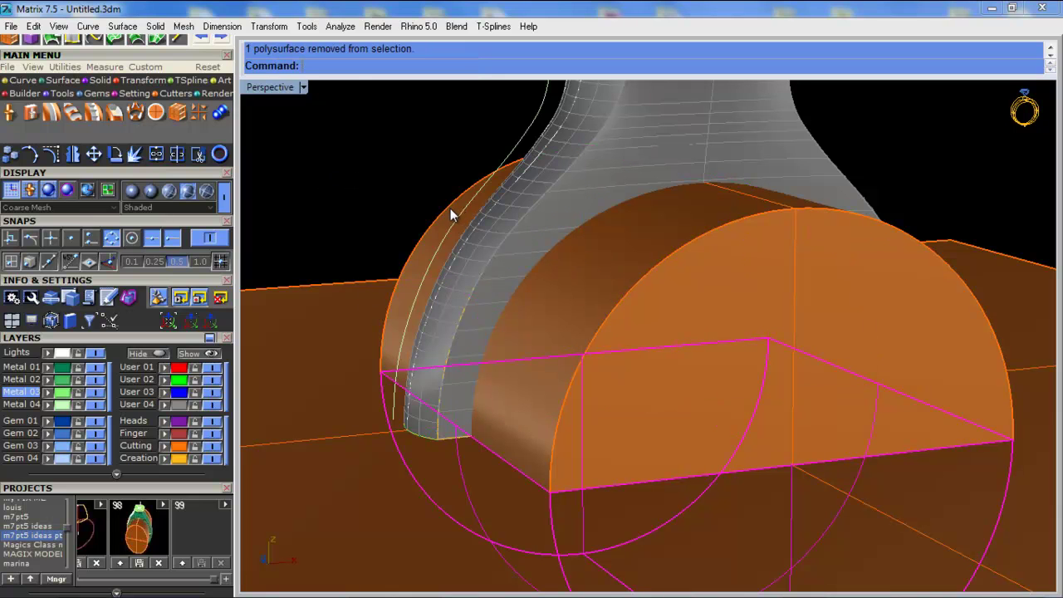
{"action": "key", "text": "Delete"}
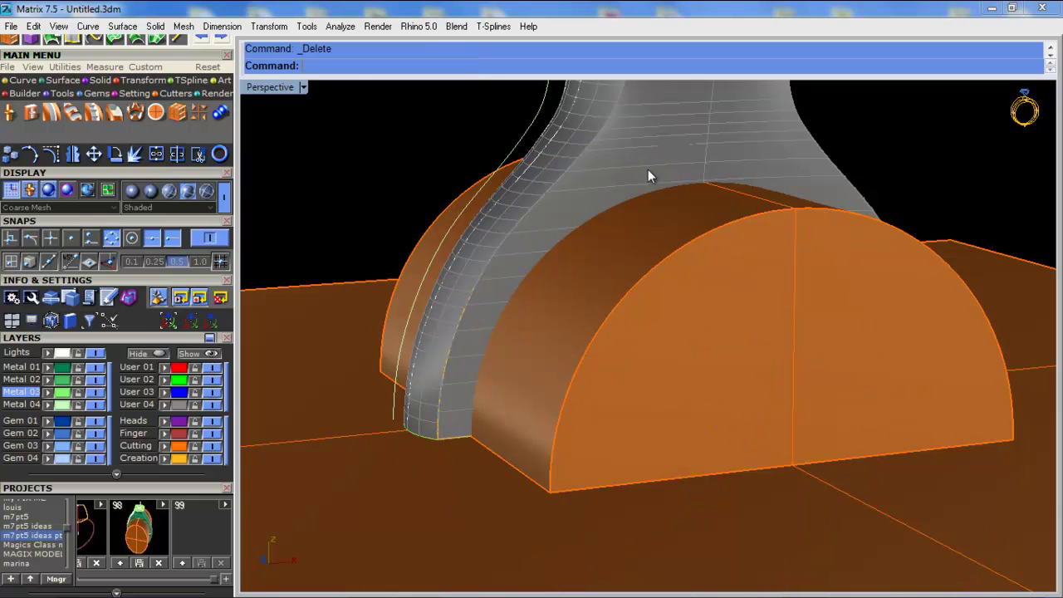
Split the ring body with the half-cylinder cutter and delete the piece inside the finger opening
{"action": "left_click", "coordinate": [666, 129]}
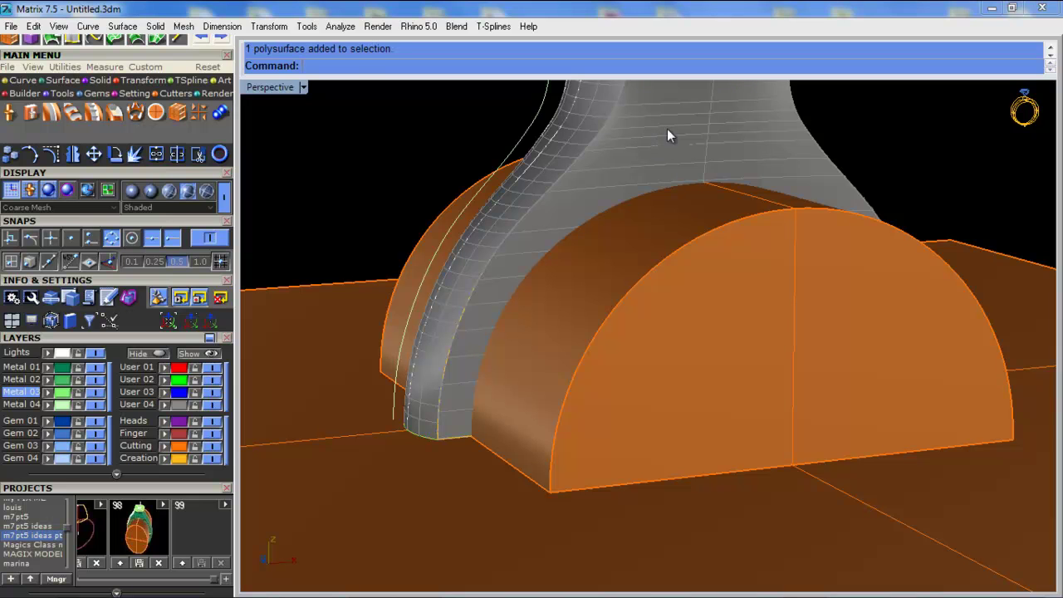
{"action": "left_click", "coordinate": [179, 153]}
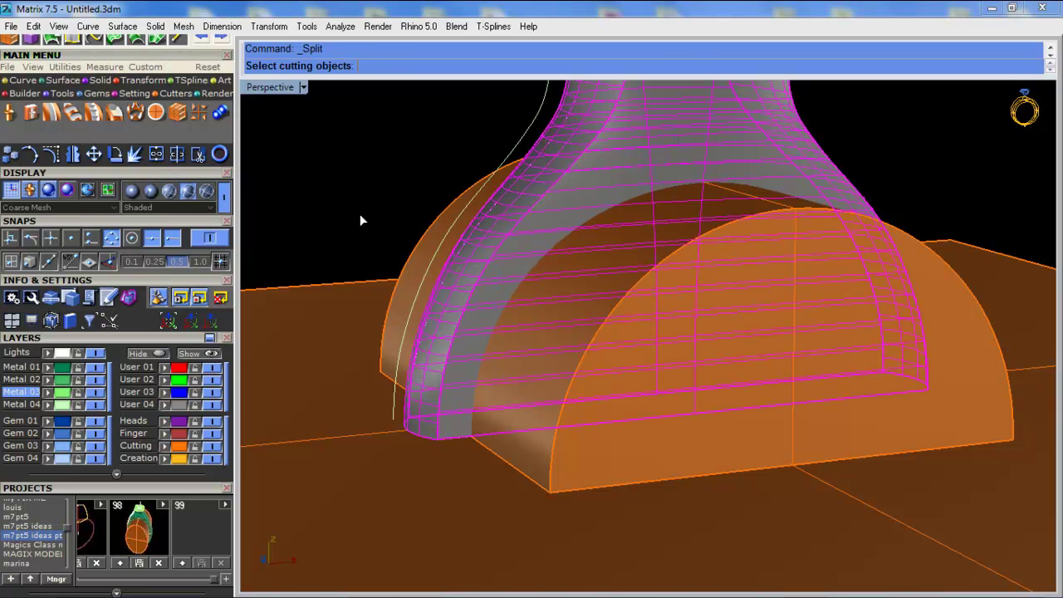
{"action": "left_click", "coordinate": [433, 218]}
{"action": "key", "text": "Return"}
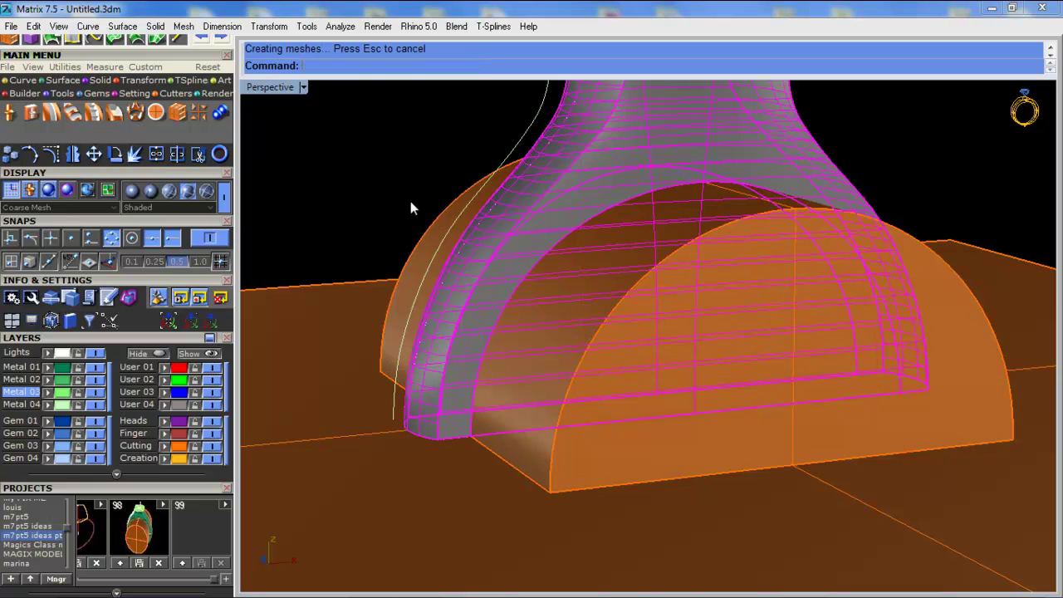
{"action": "right_click_drag", "start_coordinate": [390, 192], "coordinate": [372, 168]}
{"action": "left_click", "coordinate": [657, 125], "text": "ctrl"}
{"action": "right_click_drag", "start_coordinate": [658, 131], "coordinate": [539, 276]}
{"action": "key", "text": "Delete"}
Hide the Cutting layer to check the opened inside of the ring body, and show the layer again
{"action": "left_click", "coordinate": [214, 447]}
{"action": "right_click_drag", "start_coordinate": [490, 366], "coordinate": [244, 411]}
{"action": "left_click", "coordinate": [212, 447]}
{"action": "right_click_drag", "start_coordinate": [531, 308], "coordinate": [646, 277]}
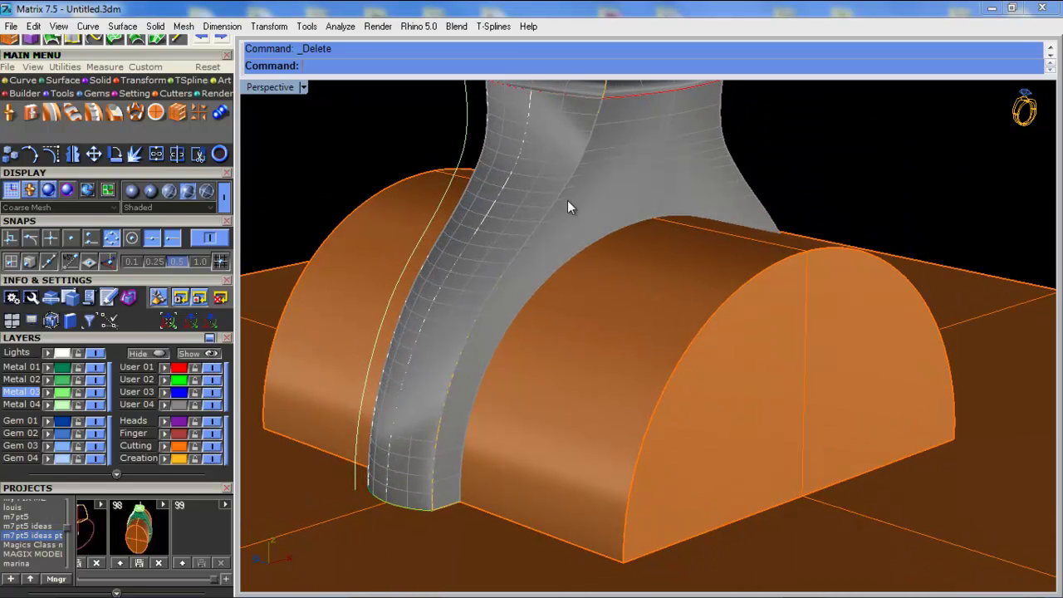
Try to split the half-cylinder cutter with the ring body
{"action": "left_click", "coordinate": [676, 291]}
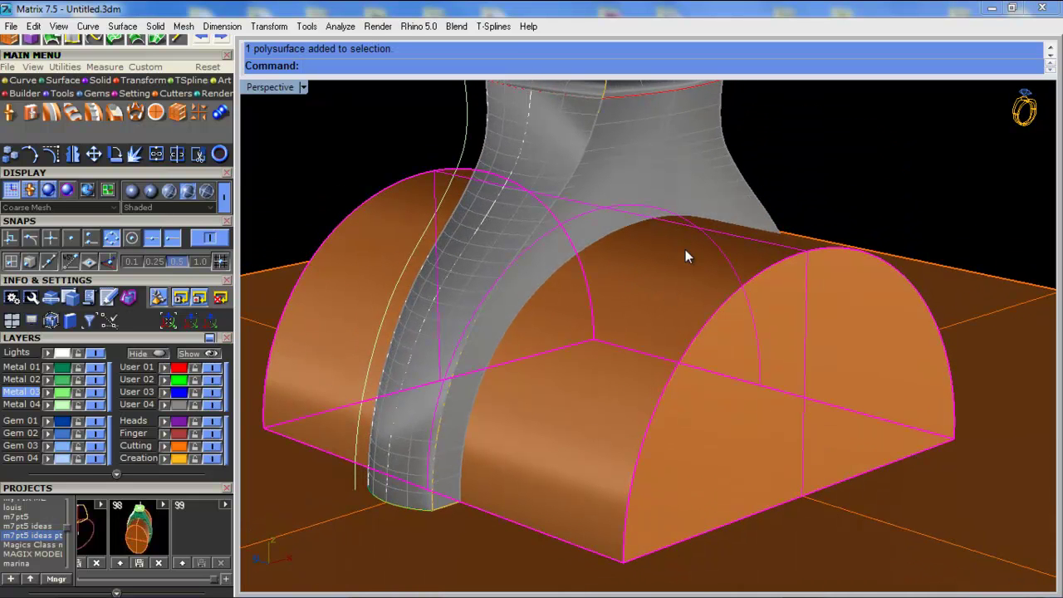
{"action": "left_click", "coordinate": [202, 157]}
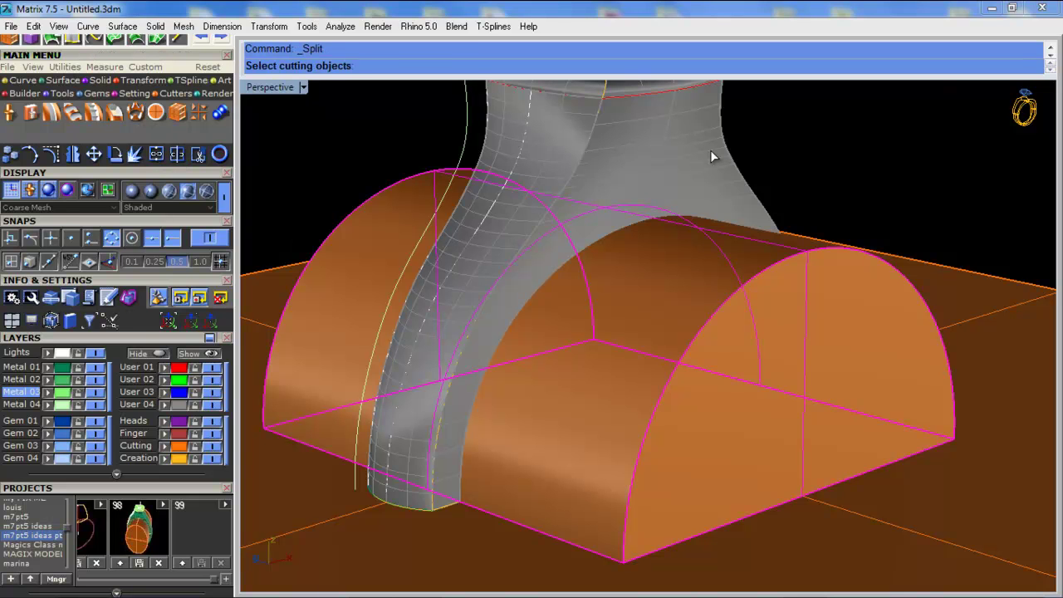
{"action": "left_click", "coordinate": [716, 159]}
{"action": "key", "text": "Return"}
{"action": "left_click", "coordinate": [804, 153]}
Examine the lower end of the shank where it meets the horizontal plane and the half-cylinder cutter
{"action": "scroll", "coordinate": [460, 372], "scroll_direction": "up", "scroll_amount": 3}
{"action": "right_click_drag", "start_coordinate": [454, 374], "coordinate": [631, 363]}
{"action": "mouse_move", "coordinate": [586, 329]}
{"action": "right_mouse_down"}
{"action": "mouse_move", "coordinate": [447, 324]}
{"action": "mouse_move", "coordinate": [588, 342]}
{"action": "right_mouse_up"}
{"action": "scroll", "coordinate": [446, 324], "scroll_direction": "down", "scroll_amount": 6}
{"action": "scroll", "coordinate": [586, 342], "scroll_direction": "up", "scroll_amount": 3}
{"action": "right_click_drag", "start_coordinate": [493, 338], "coordinate": [479, 371]}
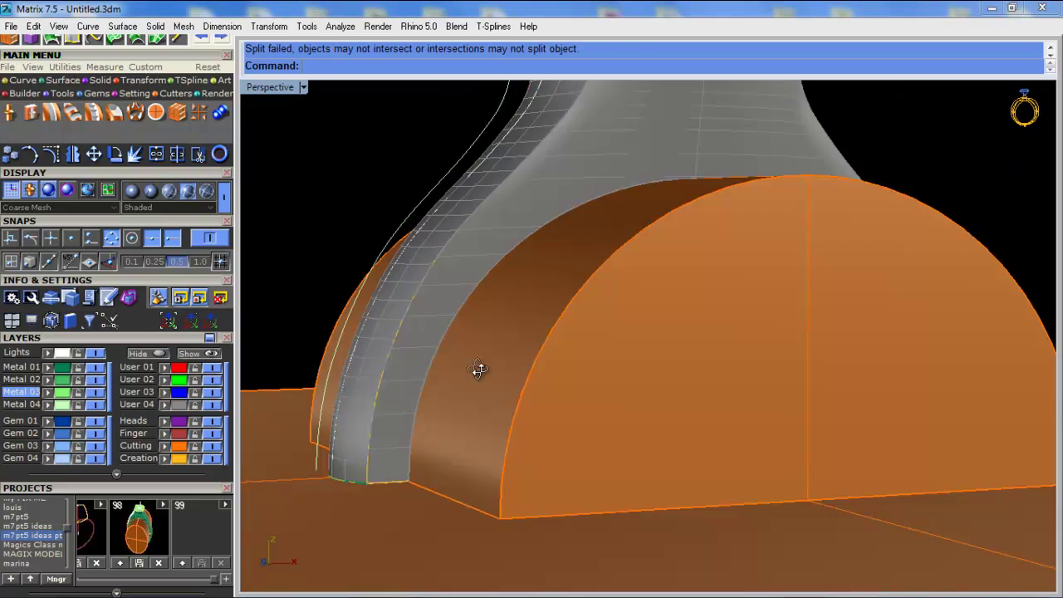
{"action": "scroll", "coordinate": [416, 439], "scroll_direction": "up", "scroll_amount": 7}
{"action": "right_click_drag", "start_coordinate": [417, 441], "coordinate": [434, 446]}
{"action": "scroll", "coordinate": [427, 385], "scroll_direction": "down", "scroll_amount": 4}
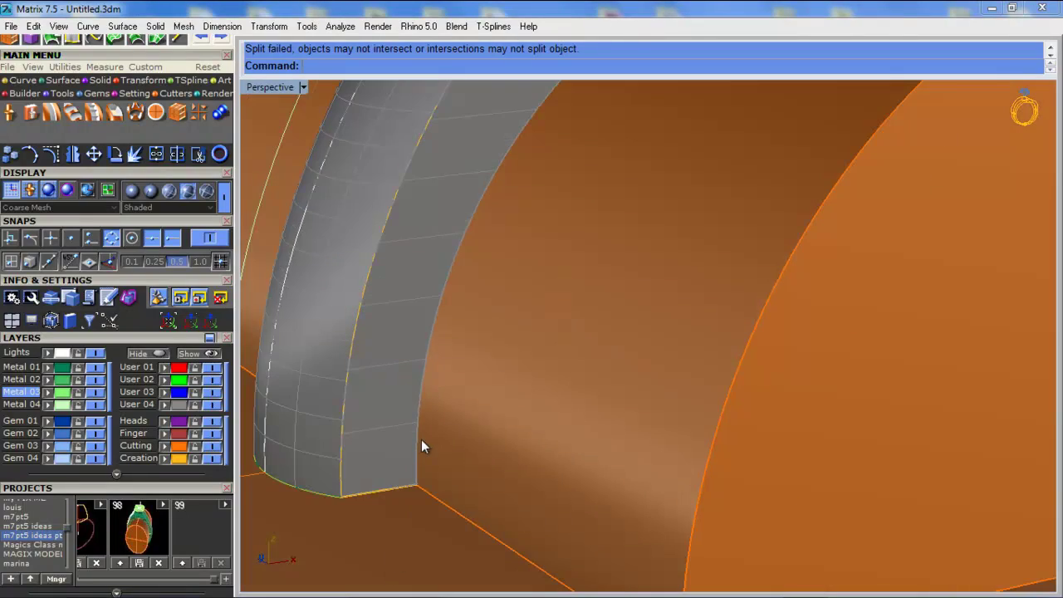
{"action": "scroll", "coordinate": [420, 443], "scroll_direction": "up", "scroll_amount": 3}
{"action": "right_click_drag", "start_coordinate": [408, 493], "coordinate": [519, 431]}
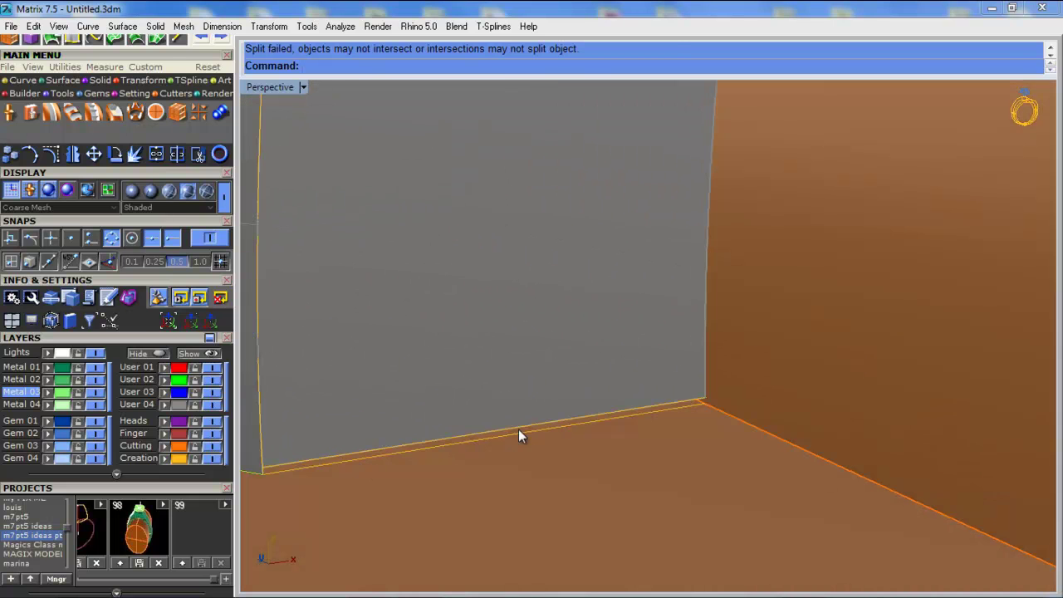
{"action": "right_click_drag", "start_coordinate": [632, 400], "coordinate": [438, 440]}
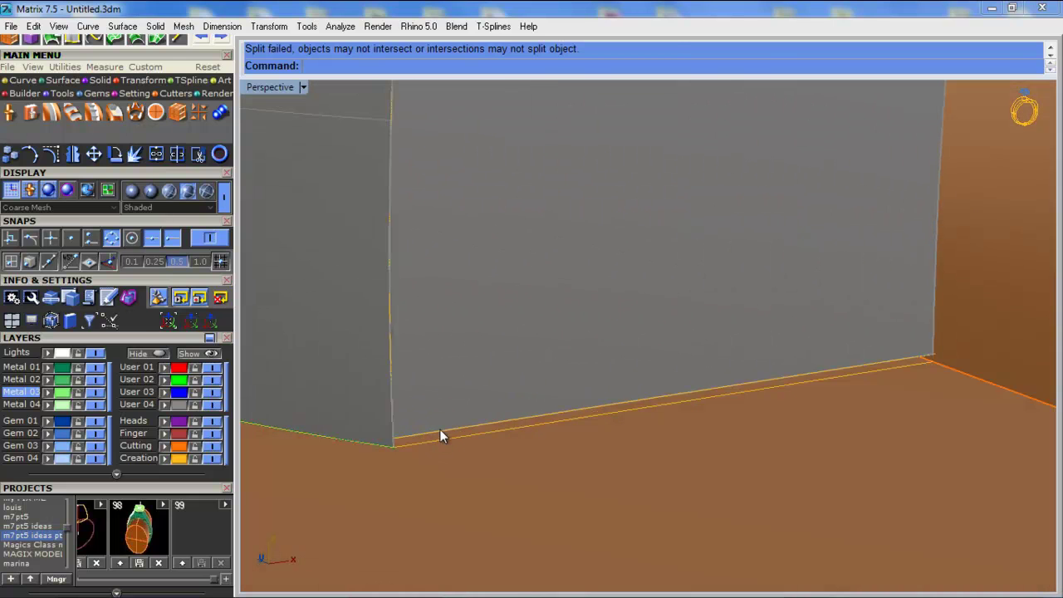
Try deleting the line along the shank's lower edge, and undo the deletion
{"action": "left_click", "coordinate": [429, 422]}
{"action": "key", "text": "Return"}
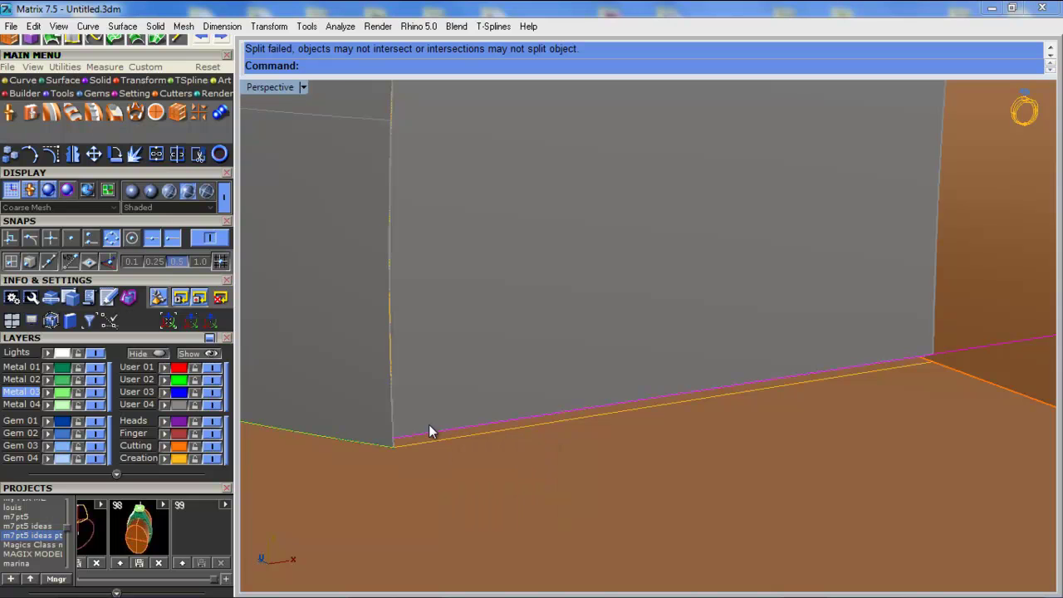
{"action": "right_click_drag", "start_coordinate": [334, 289], "coordinate": [414, 476]}
{"action": "left_click", "coordinate": [423, 419]}
{"action": "left_click", "coordinate": [795, 429]}
{"action": "key", "text": "Delete"}
{"action": "key", "text": "ctrl+z"}
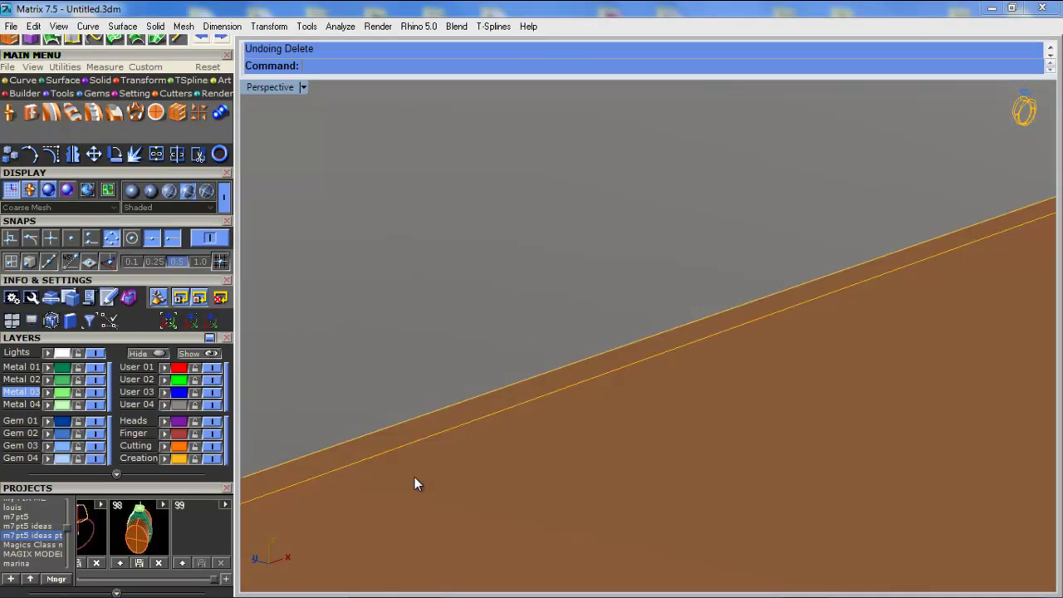
Delete the stray short curve lying just below the shank's bottom edge beside the half-cylinder cutter
{"action": "left_click", "coordinate": [409, 423]}
{"action": "left_click", "coordinate": [462, 462]}
{"action": "scroll", "coordinate": [501, 366], "scroll_direction": "down", "scroll_amount": 4}
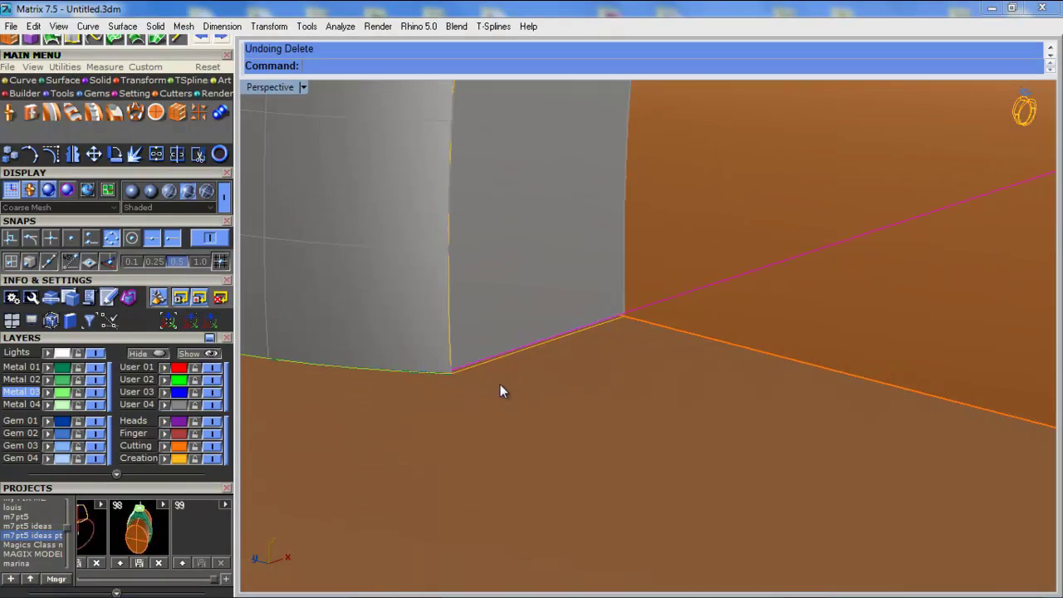
{"action": "right_click_drag", "start_coordinate": [500, 384], "coordinate": [520, 382]}
{"action": "right_click_drag", "start_coordinate": [270, 353], "coordinate": [341, 387]}
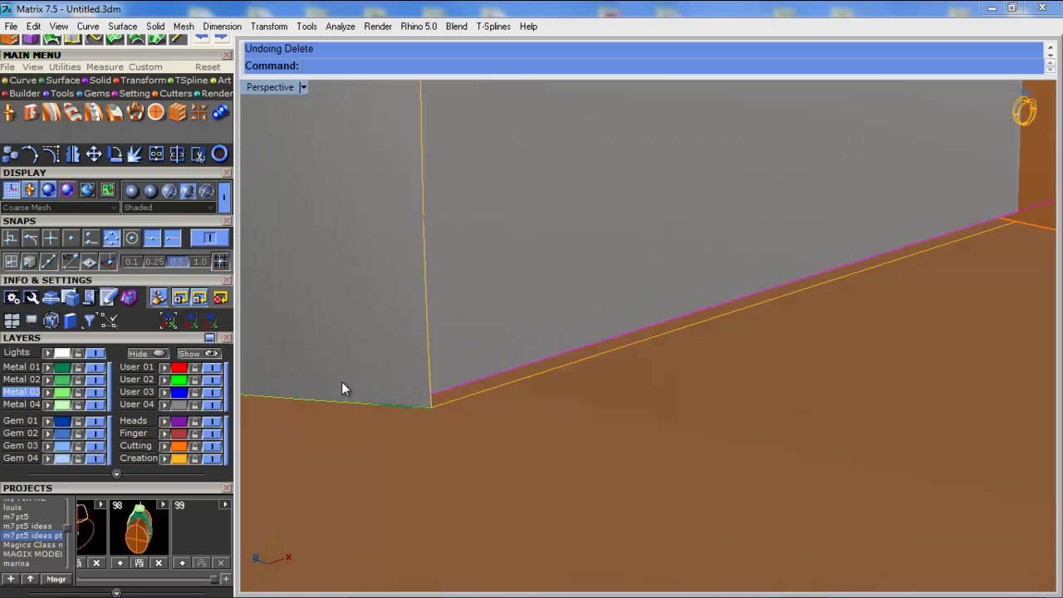
{"action": "scroll", "coordinate": [431, 410], "scroll_direction": "down", "scroll_amount": 3}
{"action": "left_click", "coordinate": [445, 401]}
{"action": "right_click", "coordinate": [445, 401]}
{"action": "scroll", "coordinate": [443, 402], "scroll_direction": "down", "scroll_amount": 2}
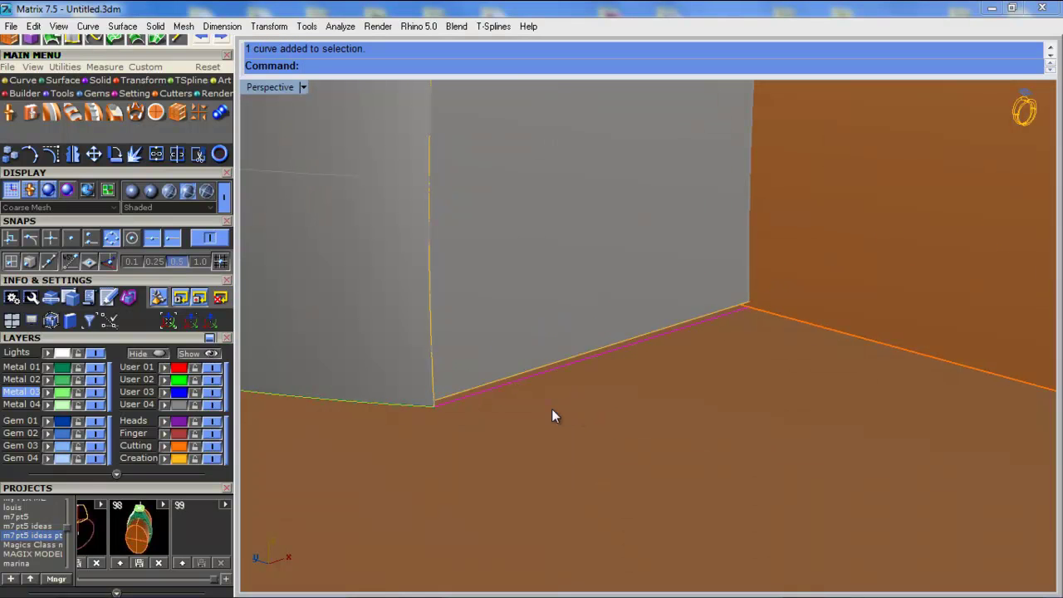
{"action": "key", "text": "Delete"}
{"action": "right_click_drag", "start_coordinate": [501, 407], "coordinate": [375, 384]}
{"action": "scroll", "coordinate": [373, 384], "scroll_direction": "down", "scroll_amount": 5}
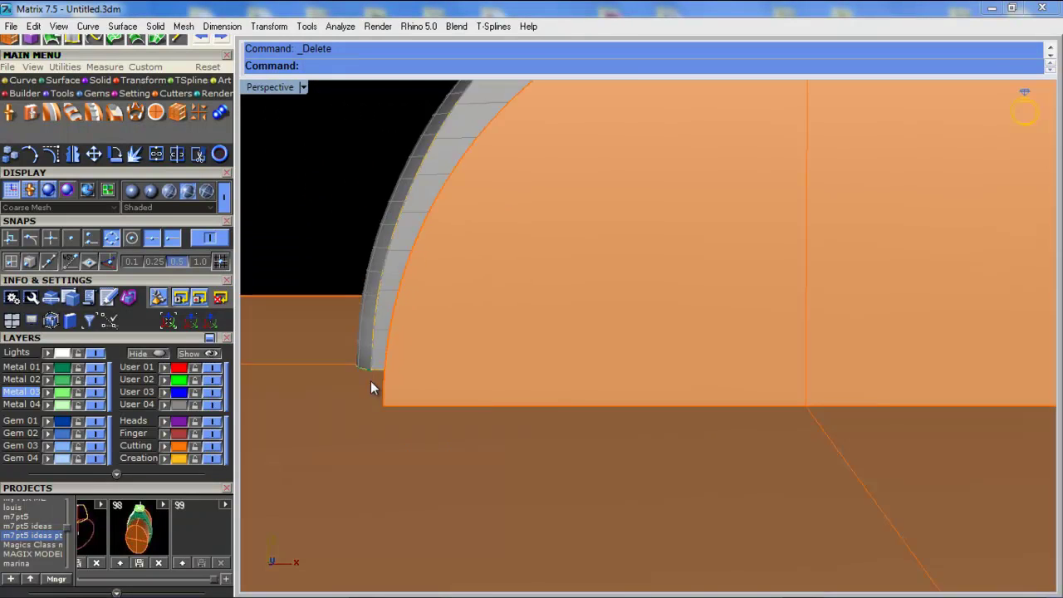
Add an X Plane Cutter through the middle of the ring with the Plane & Cube Cutter Builder
{"action": "scroll", "coordinate": [648, 378], "scroll_direction": "up", "scroll_amount": 10}
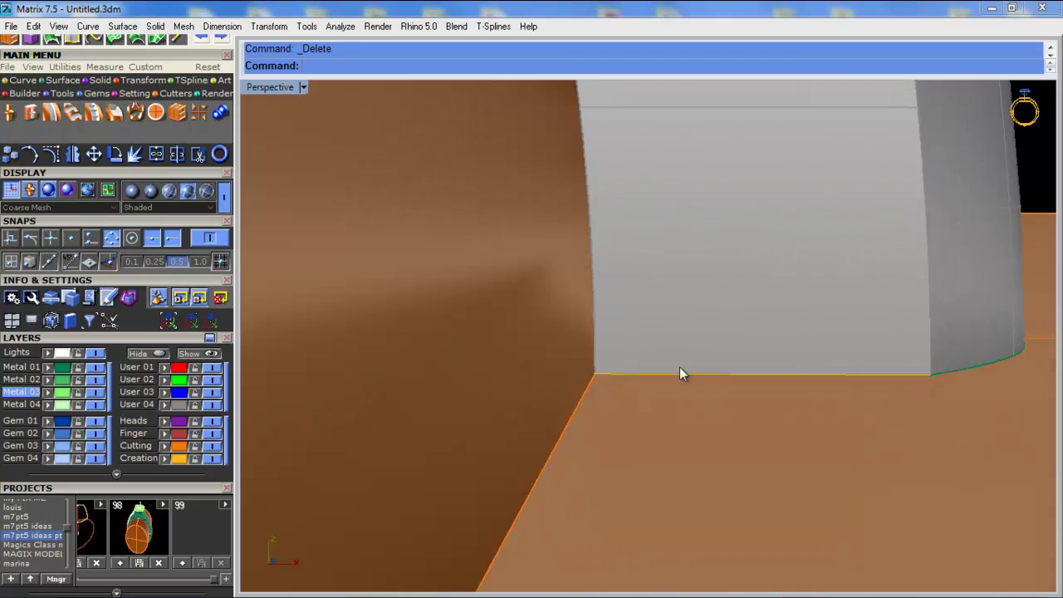
{"action": "scroll", "coordinate": [648, 375], "scroll_direction": "down", "scroll_amount": 7}
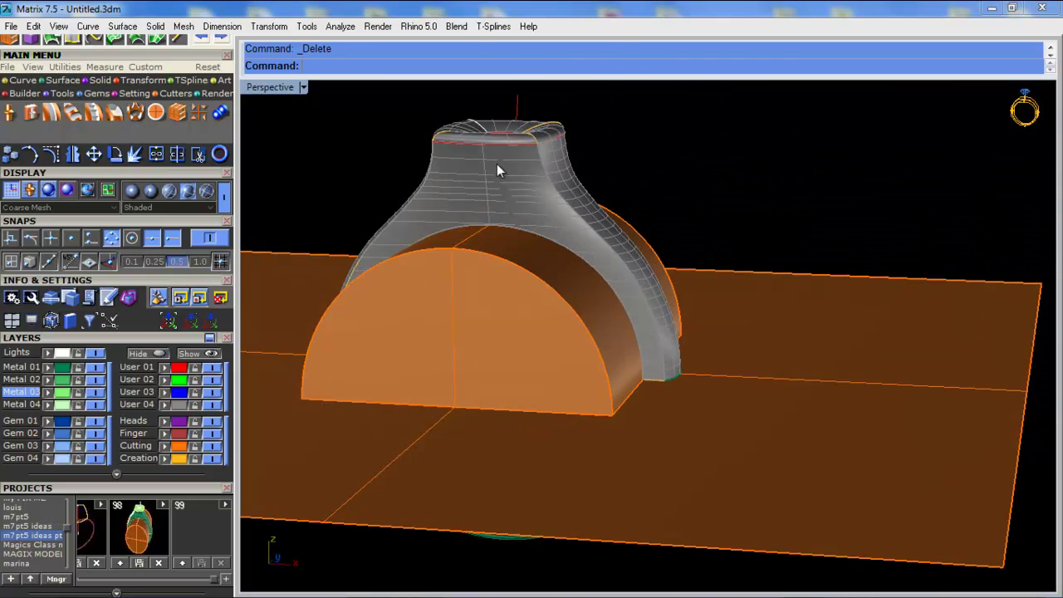
{"action": "scroll", "coordinate": [497, 163], "scroll_direction": "up", "scroll_amount": 5}
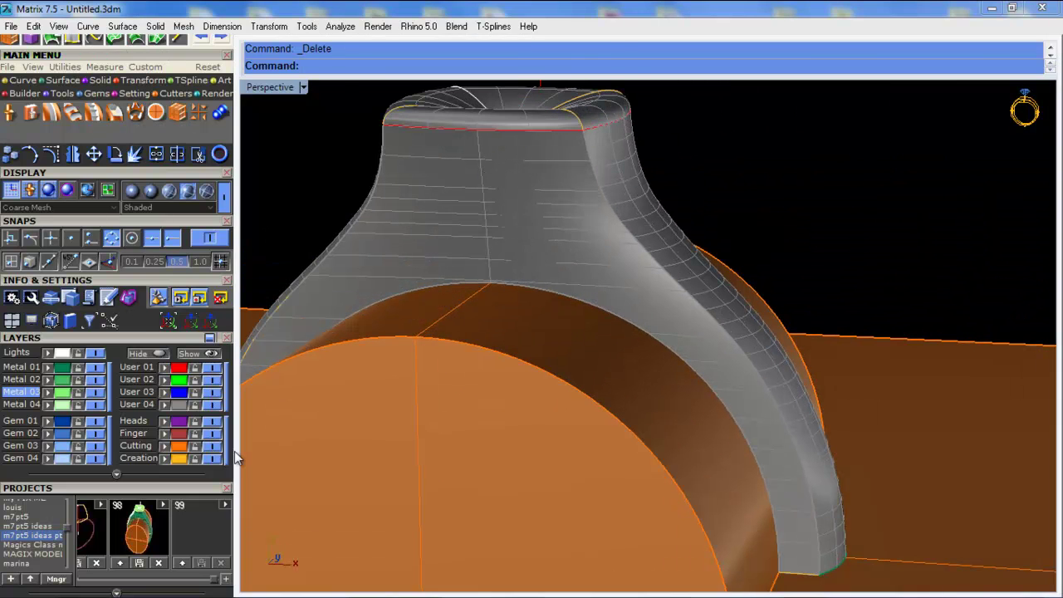
{"action": "scroll", "coordinate": [199, 490], "scroll_direction": "down", "scroll_amount": 5}
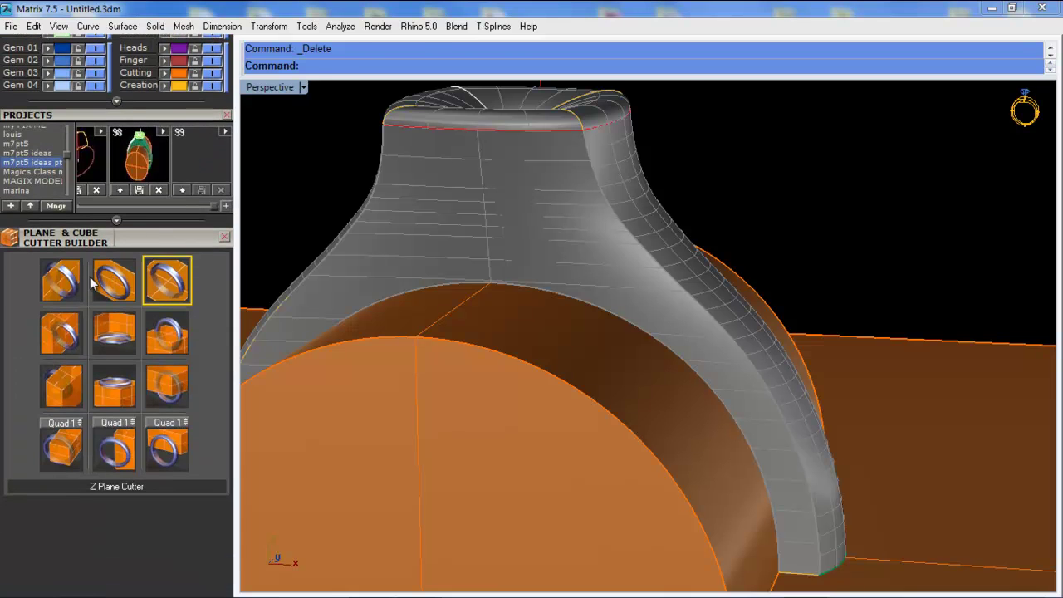
{"action": "left_click", "coordinate": [60, 280]}
Split the ring body with the X plane, keep only one half, and delete the plane
{"action": "left_click", "coordinate": [695, 308]}
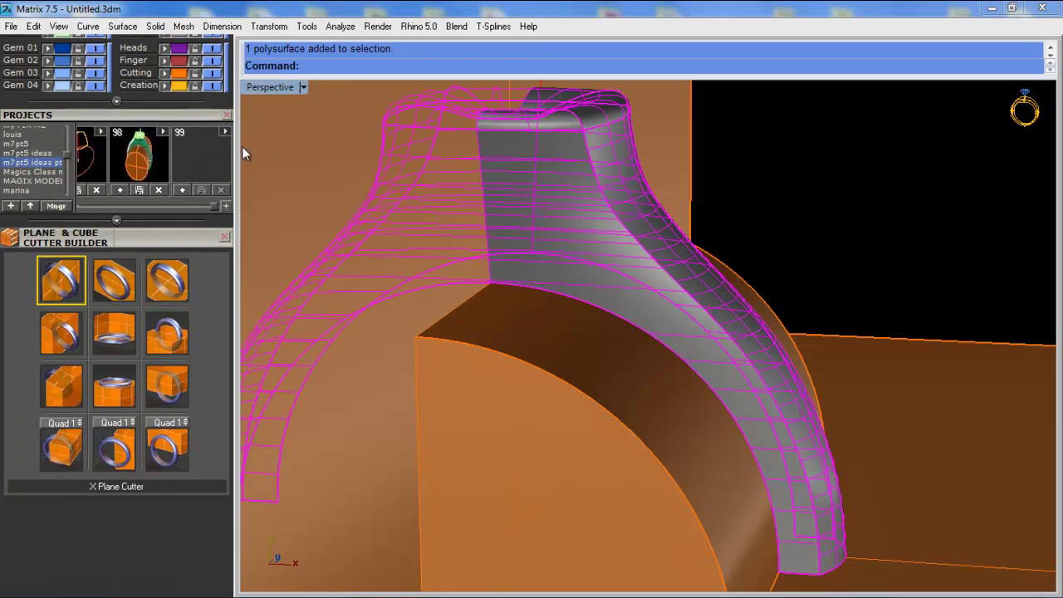
{"action": "scroll", "coordinate": [181, 111], "scroll_direction": "up", "scroll_amount": 5}
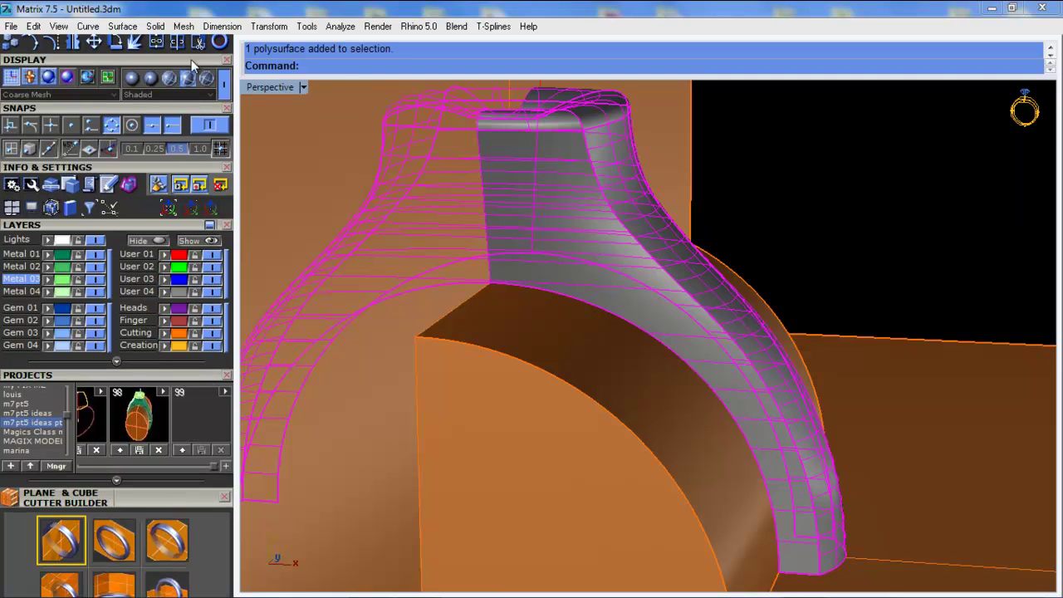
{"action": "left_click", "coordinate": [180, 43]}
{"action": "left_click", "coordinate": [688, 159]}
{"action": "key", "text": "Return"}
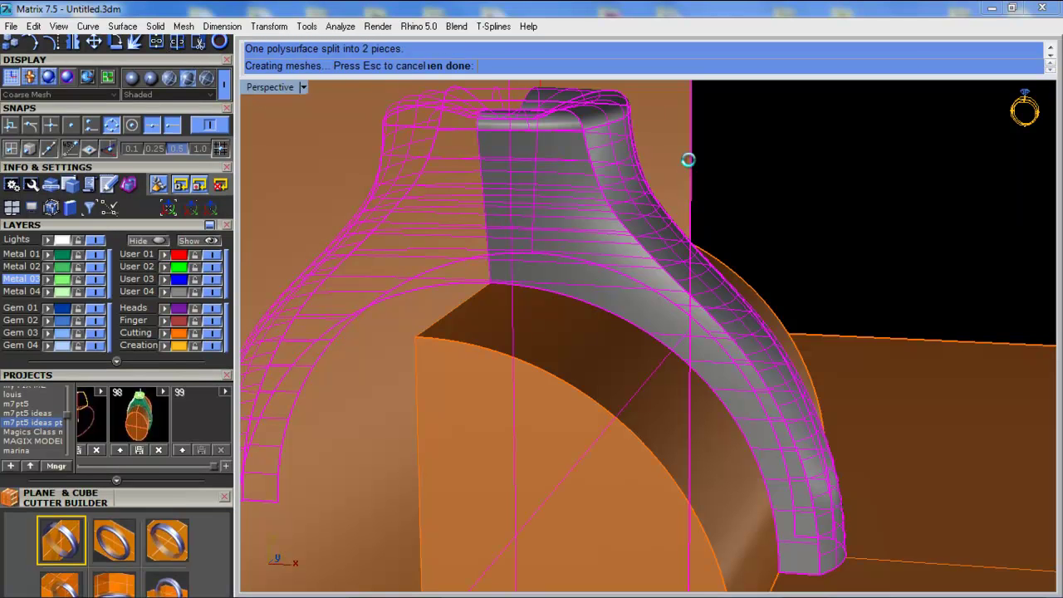
{"action": "left_click", "coordinate": [766, 362], "text": "ctrl"}
{"action": "key", "text": "Delete"}
{"action": "left_click", "coordinate": [685, 171]}
{"action": "key", "text": "Delete"}
Mirror the remaining ring half across a mirror plane starting at 0 and join the two halves
{"action": "left_click", "coordinate": [564, 208]}
{"action": "left_click", "coordinate": [72, 44]}
{"action": "right_click_drag", "start_coordinate": [457, 320], "coordinate": [466, 384]}
{"action": "scroll", "coordinate": [467, 384], "scroll_direction": "down", "scroll_amount": 4}
{"action": "type", "text": "0"}
{"action": "key", "text": "Return"}
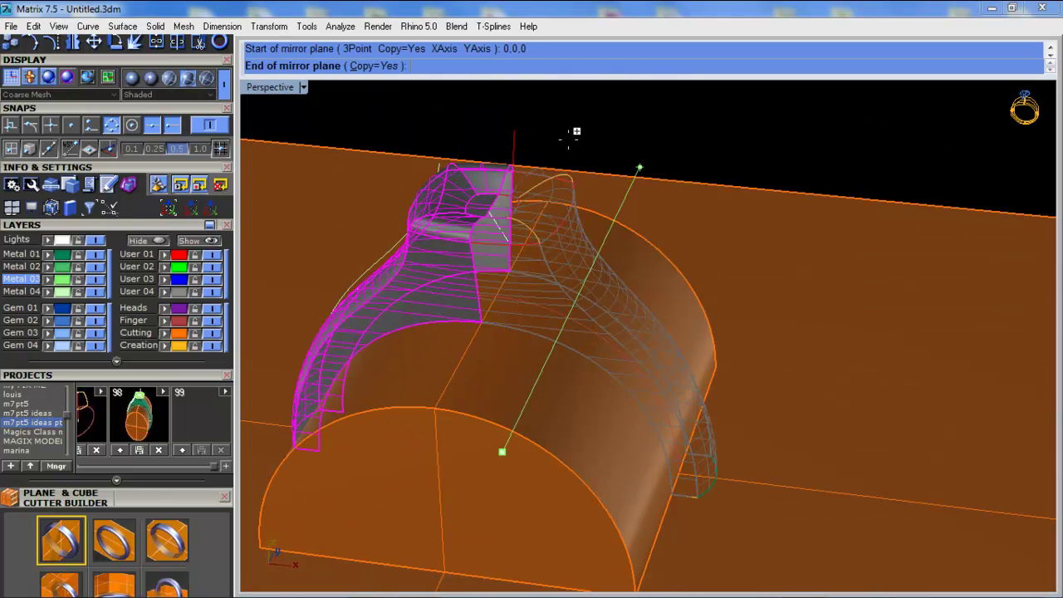
{"action": "left_click", "coordinate": [568, 135]}
{"action": "left_click", "coordinate": [423, 279], "text": "shift"}
{"action": "left_click", "coordinate": [158, 45]}
{"action": "left_click", "coordinate": [817, 126]}
Try to split the half-cylinder cutter with the joined, mirrored ring body
{"action": "right_click_drag", "start_coordinate": [526, 384], "coordinate": [599, 340]}
{"action": "scroll", "coordinate": [588, 350], "scroll_direction": "up", "scroll_amount": 5}
{"action": "left_click", "coordinate": [589, 349]}
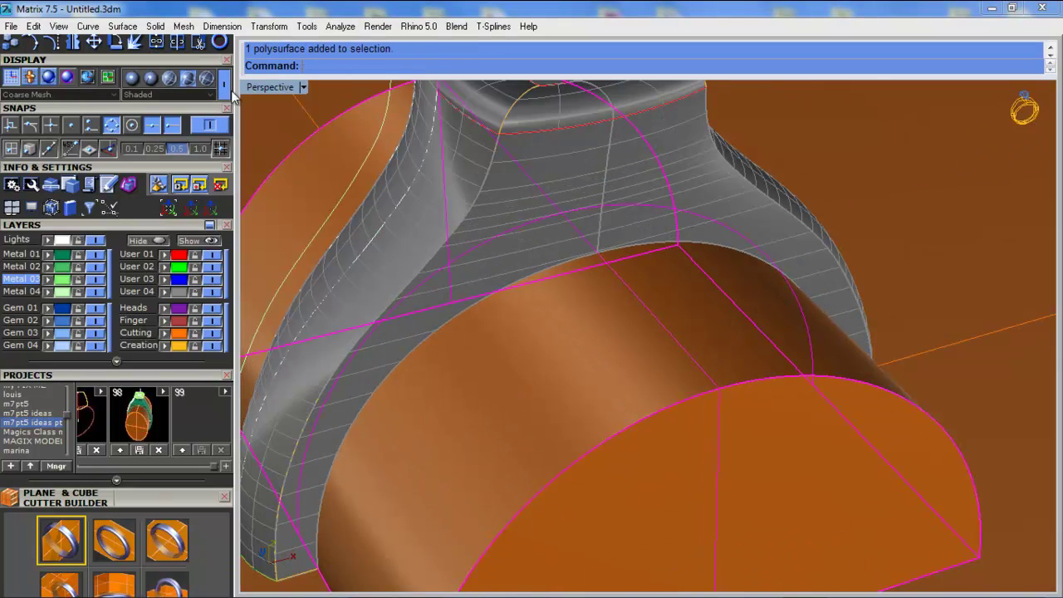
{"action": "key", "text": "ctrl+shift+s"}
{"action": "left_click", "coordinate": [769, 228]}
{"action": "right_click", "coordinate": [769, 228]}
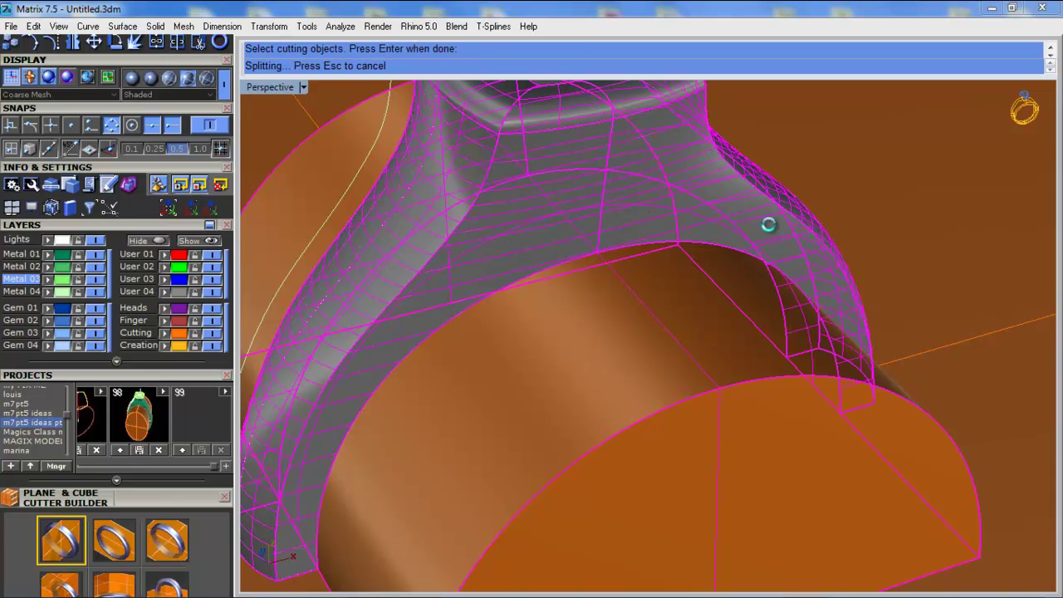
Check how the horizontal plane cutter meets the bottom ends of the mirrored ring body
{"action": "scroll", "coordinate": [564, 266], "scroll_direction": "down", "scroll_amount": 6}
{"action": "left_click", "coordinate": [263, 129]}
{"action": "scroll", "coordinate": [433, 449], "scroll_direction": "up", "scroll_amount": 8}
{"action": "right_click_drag", "start_coordinate": [434, 451], "coordinate": [533, 446]}
{"action": "scroll", "coordinate": [400, 330], "scroll_direction": "up", "scroll_amount": 4}
{"action": "left_click", "coordinate": [368, 342]}
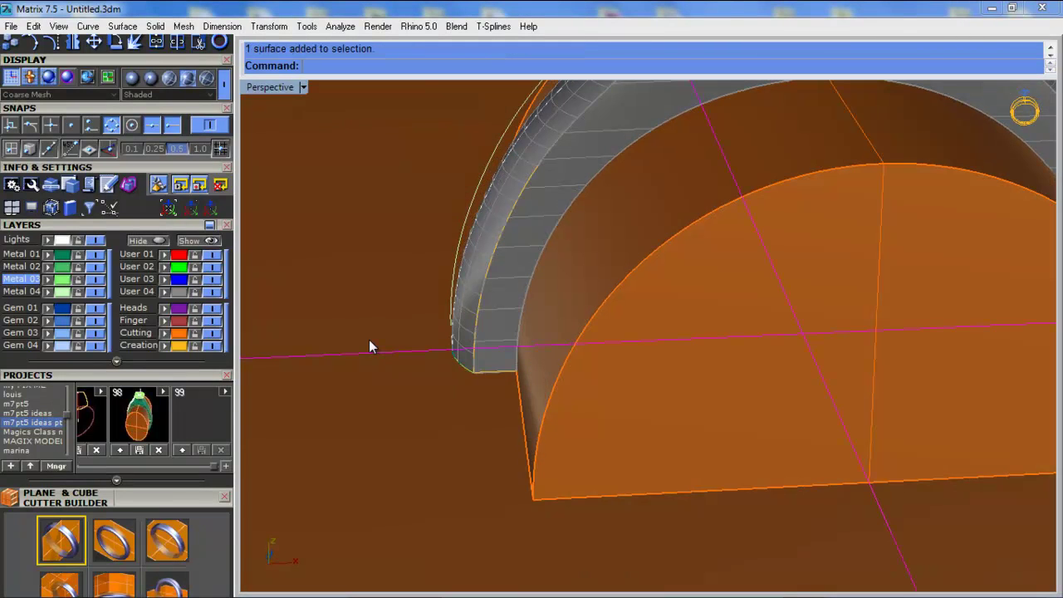
{"action": "right_click_drag", "start_coordinate": [411, 310], "coordinate": [497, 255]}
{"action": "right_click_drag", "start_coordinate": [790, 311], "coordinate": [849, 342]}
{"action": "scroll", "coordinate": [850, 345], "scroll_direction": "up", "scroll_amount": 10}
{"action": "left_click", "coordinate": [935, 366]}
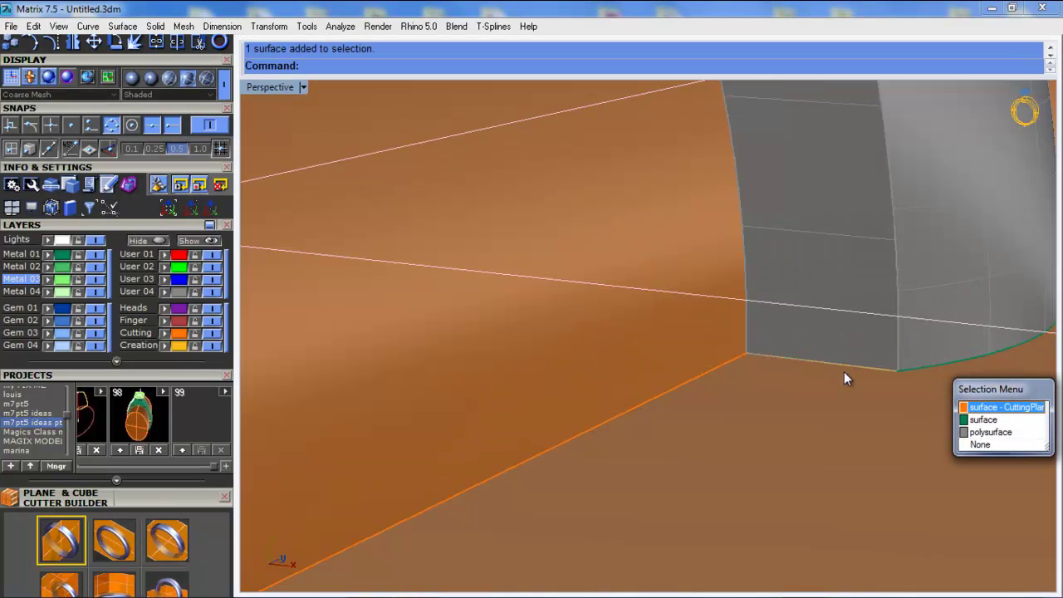
{"action": "key", "text": "Escape"}
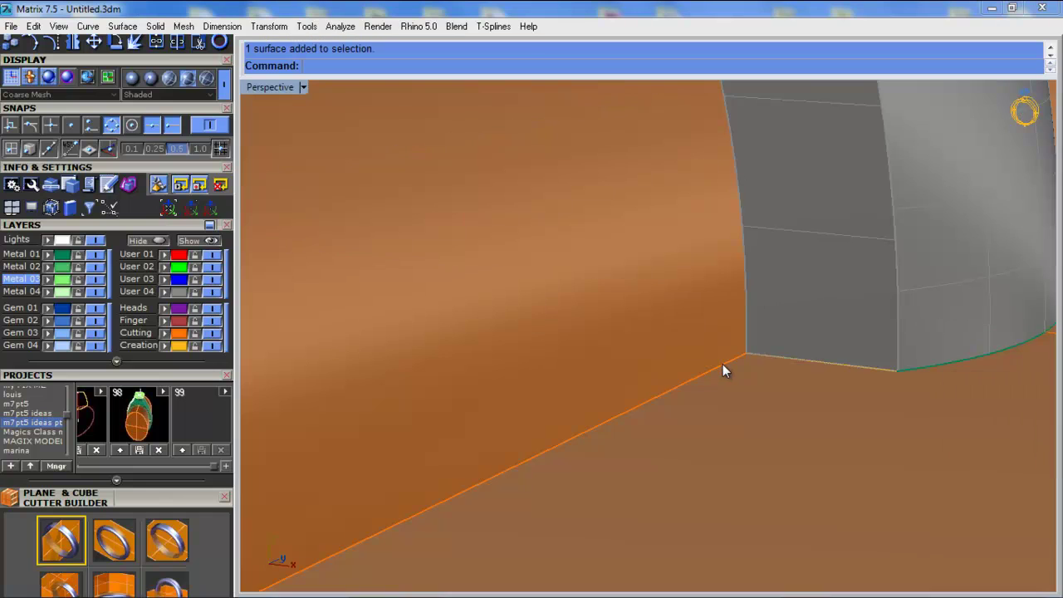
Try to split the mirrored ring body with the horizontal plane cutter
{"action": "scroll", "coordinate": [723, 364], "scroll_direction": "down", "scroll_amount": 10}
{"action": "right_click_drag", "start_coordinate": [722, 364], "coordinate": [709, 343]}
{"action": "scroll", "coordinate": [709, 350], "scroll_direction": "up", "scroll_amount": 5}
{"action": "left_click", "coordinate": [748, 359]}
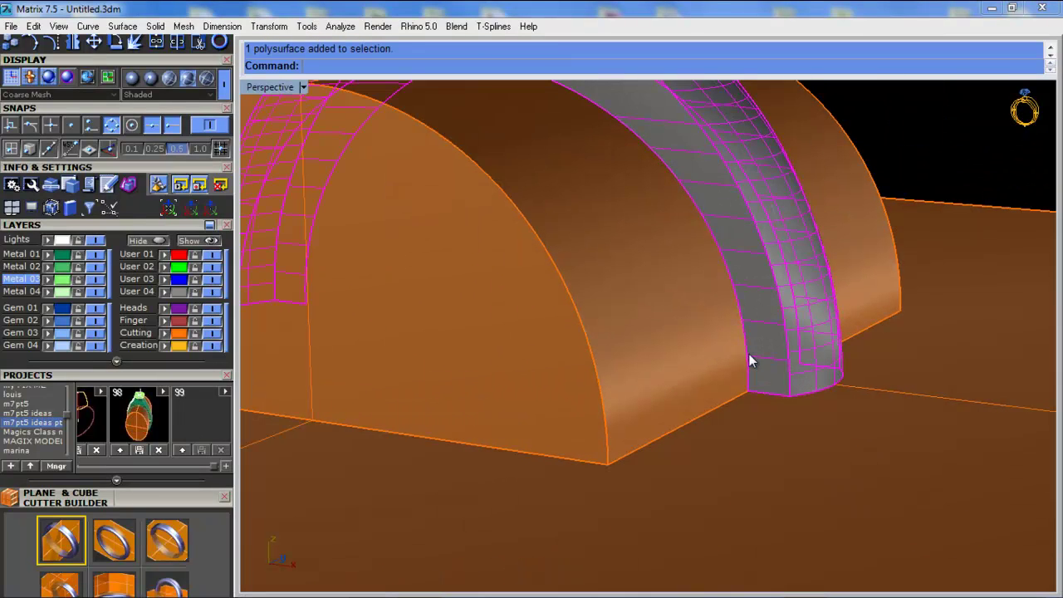
{"action": "left_click", "coordinate": [177, 42]}
{"action": "left_click", "coordinate": [996, 224]}
{"action": "key", "text": "Return"}
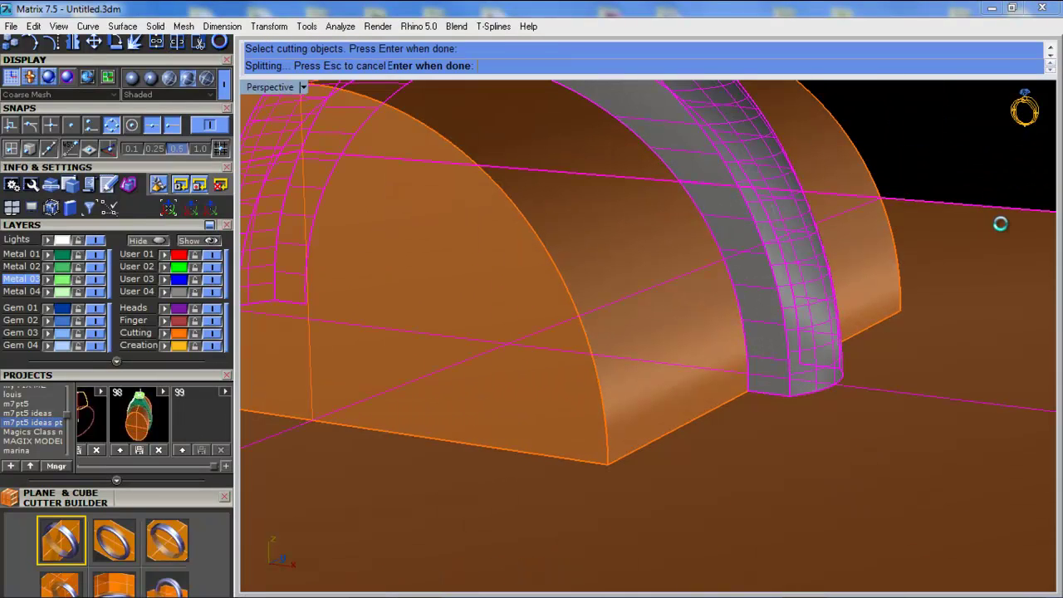
Examine both shank ends up close for gaps against the horizontal plane and the half-cylinder cutter
{"action": "scroll", "coordinate": [674, 306], "scroll_direction": "down", "scroll_amount": 8}
{"action": "scroll", "coordinate": [669, 258], "scroll_direction": "up", "scroll_amount": 6}
{"action": "right_click_drag", "start_coordinate": [668, 258], "coordinate": [802, 325]}
{"action": "scroll", "coordinate": [802, 324], "scroll_direction": "up", "scroll_amount": 2}
{"action": "scroll", "coordinate": [873, 373], "scroll_direction": "up", "scroll_amount": 10}
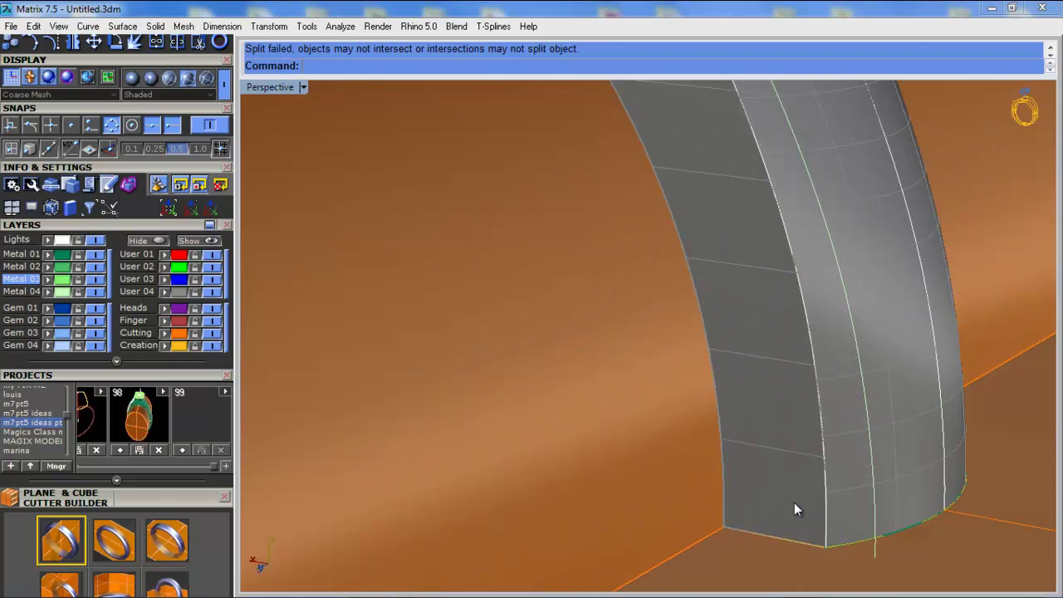
{"action": "scroll", "coordinate": [773, 416], "scroll_direction": "down", "scroll_amount": 8}
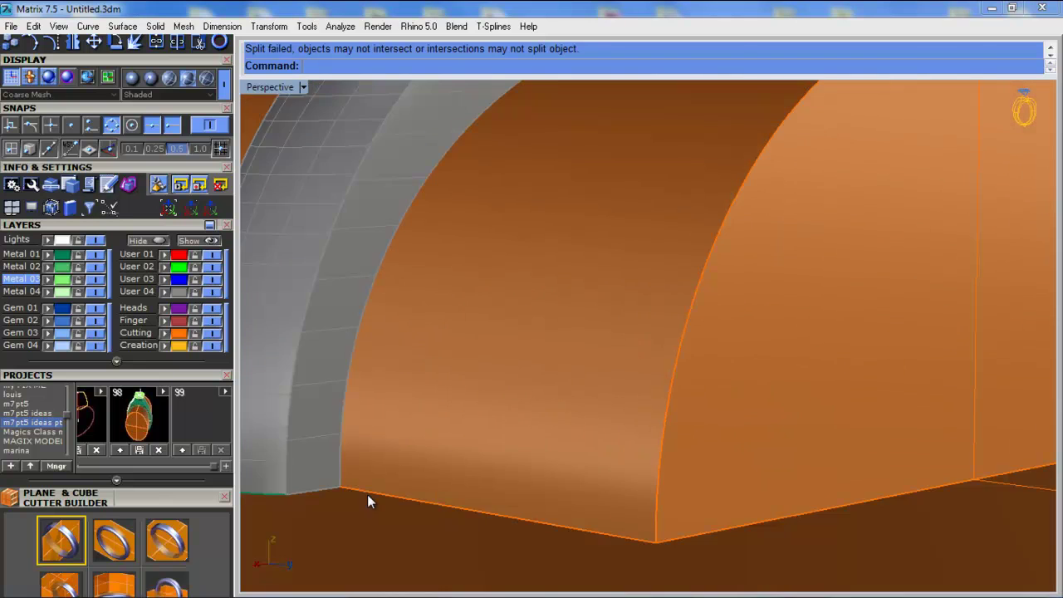
{"action": "scroll", "coordinate": [367, 494], "scroll_direction": "up", "scroll_amount": 6}
{"action": "right_click_drag", "start_coordinate": [325, 476], "coordinate": [625, 481]}
{"action": "scroll", "coordinate": [624, 480], "scroll_direction": "down", "scroll_amount": 6}
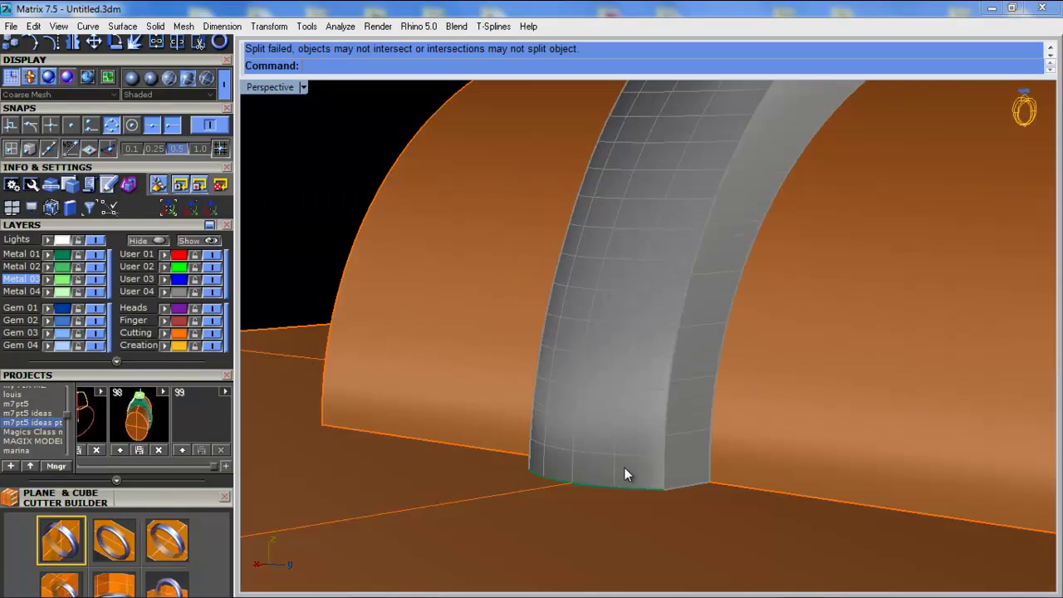
{"action": "scroll", "coordinate": [669, 456], "scroll_direction": "up", "scroll_amount": 5}
{"action": "scroll", "coordinate": [540, 362], "scroll_direction": "up", "scroll_amount": 3}
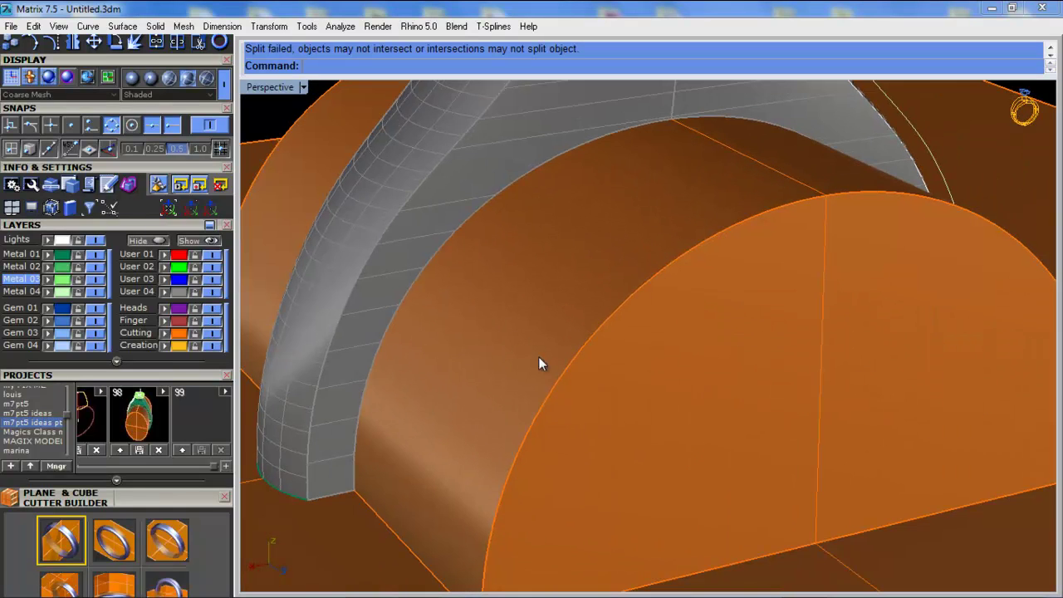
Select the ring body and the half-cylinder cutter in turn to check their outlines
{"action": "left_click", "coordinate": [385, 254]}
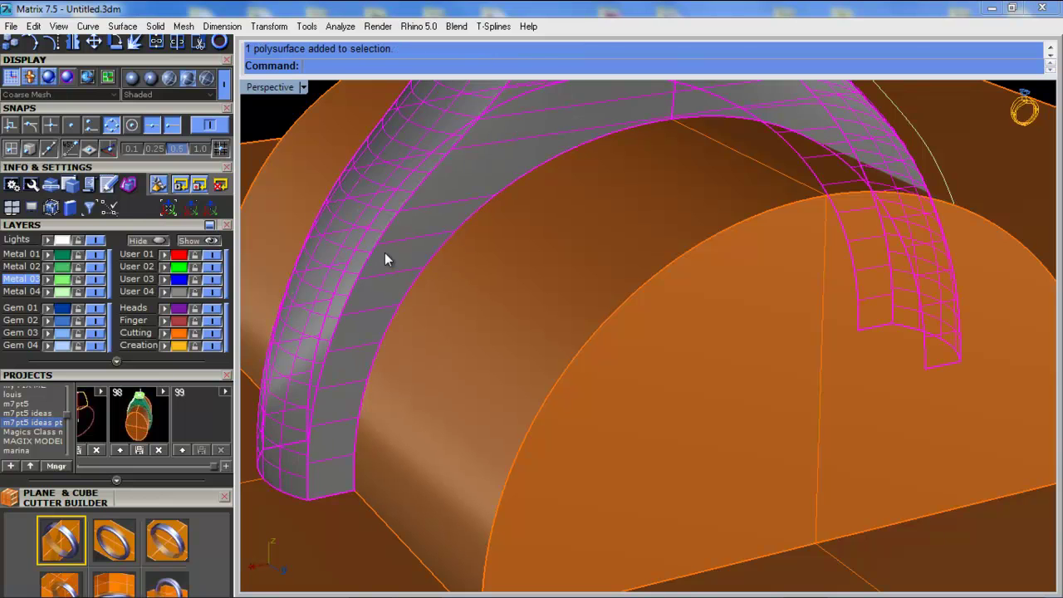
{"action": "scroll", "coordinate": [445, 321], "scroll_direction": "down", "scroll_amount": 2}
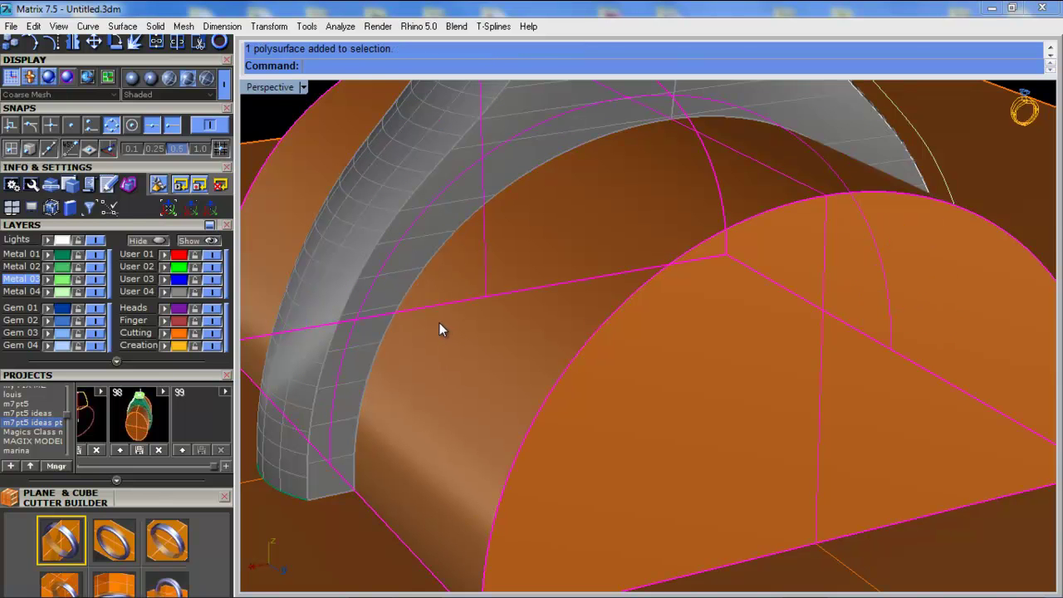
{"action": "scroll", "coordinate": [495, 323], "scroll_direction": "down", "scroll_amount": 4}
{"action": "scroll", "coordinate": [533, 238], "scroll_direction": "up", "scroll_amount": 3}
{"action": "scroll", "coordinate": [543, 276], "scroll_direction": "up", "scroll_amount": 5}
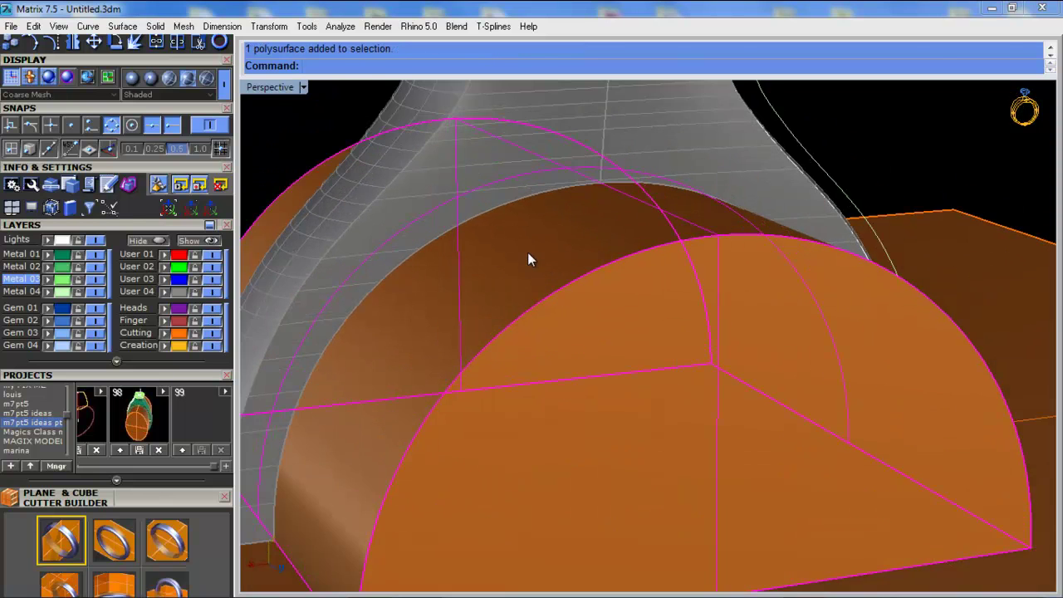
{"action": "left_click", "coordinate": [333, 141]}
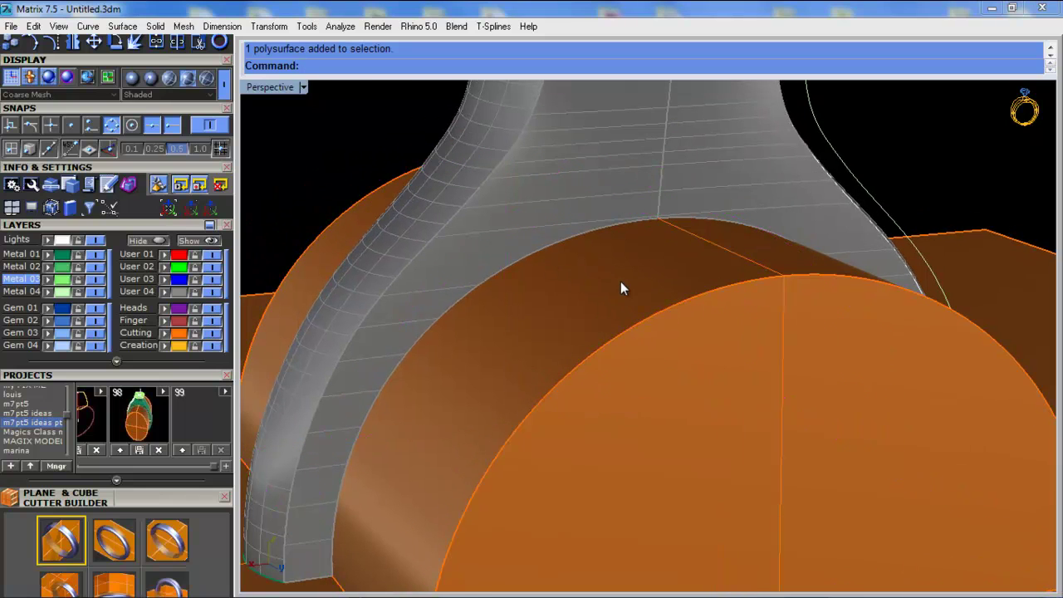
Hide the Cutting layer so the inner edges and lower ends of the shank are exposed
{"action": "left_click", "coordinate": [213, 335]}
{"action": "right_click_drag", "start_coordinate": [638, 364], "coordinate": [627, 297]}
{"action": "scroll", "coordinate": [618, 283], "scroll_direction": "down", "scroll_amount": 4}
{"action": "scroll", "coordinate": [836, 363], "scroll_direction": "up", "scroll_amount": 6}
{"action": "scroll", "coordinate": [818, 376], "scroll_direction": "up", "scroll_amount": 6}
{"action": "mouse_move", "coordinate": [774, 422]}
{"action": "right_mouse_down"}
{"action": "mouse_move", "coordinate": [775, 445]}
{"action": "mouse_move", "coordinate": [778, 413]}
{"action": "right_mouse_up"}
{"action": "scroll", "coordinate": [778, 417], "scroll_direction": "up", "scroll_amount": 3}
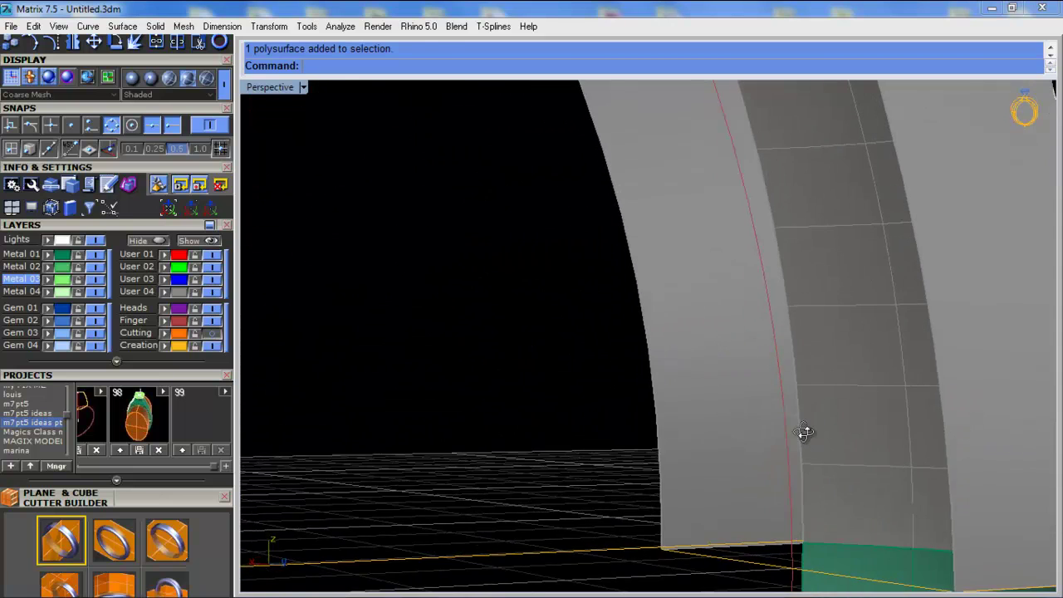
{"action": "scroll", "coordinate": [669, 519], "scroll_direction": "up", "scroll_amount": 3}
Examine how the straight curve across the finger opening meets the bottom edge of the shank end
{"action": "left_click", "coordinate": [718, 516]}
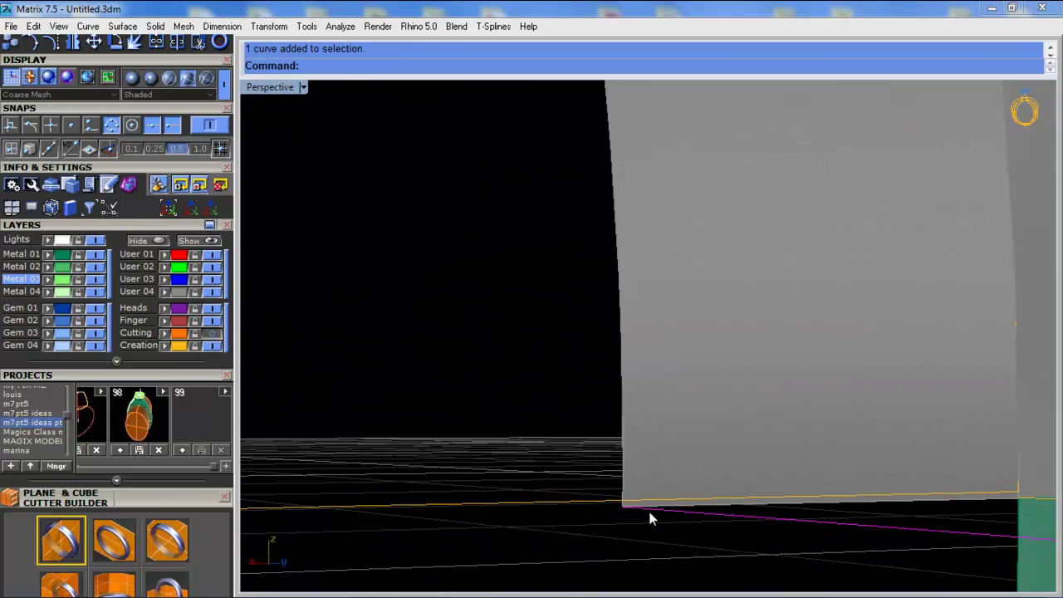
{"action": "right_click_drag", "start_coordinate": [590, 500], "coordinate": [661, 552]}
{"action": "scroll", "coordinate": [541, 489], "scroll_direction": "up", "scroll_amount": 3}
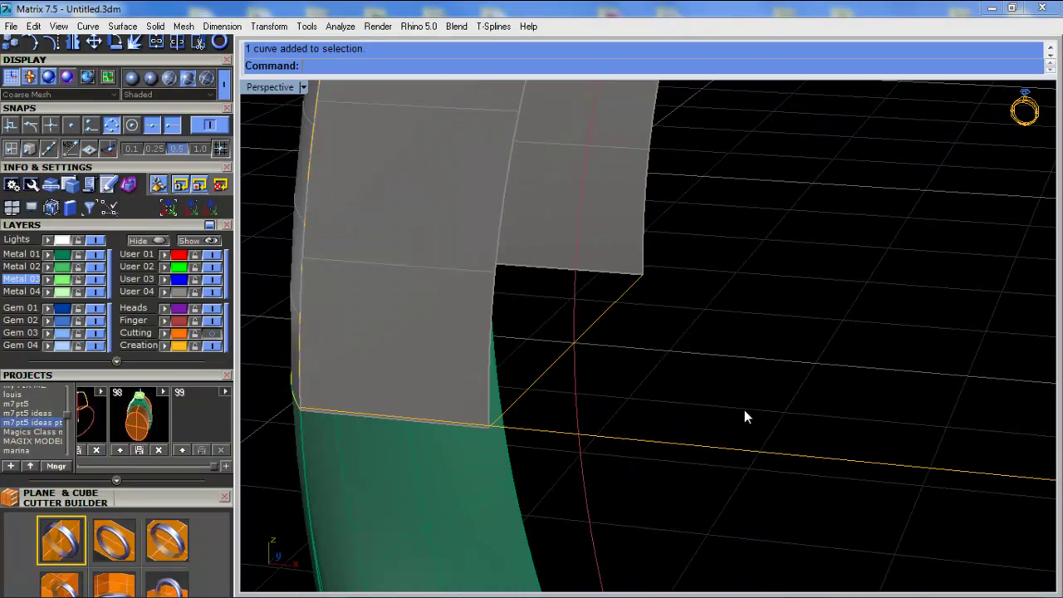
{"action": "left_click_drag", "start_coordinate": [703, 480], "coordinate": [703, 480]}
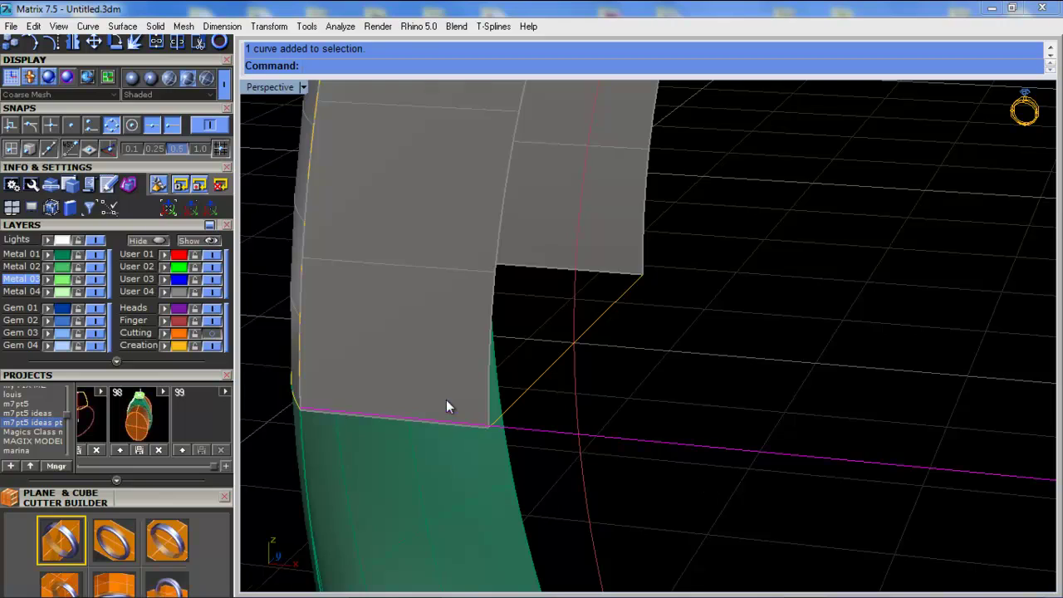
{"action": "scroll", "coordinate": [489, 416], "scroll_direction": "down", "scroll_amount": 2}
{"action": "scroll", "coordinate": [467, 444], "scroll_direction": "down", "scroll_amount": 4}
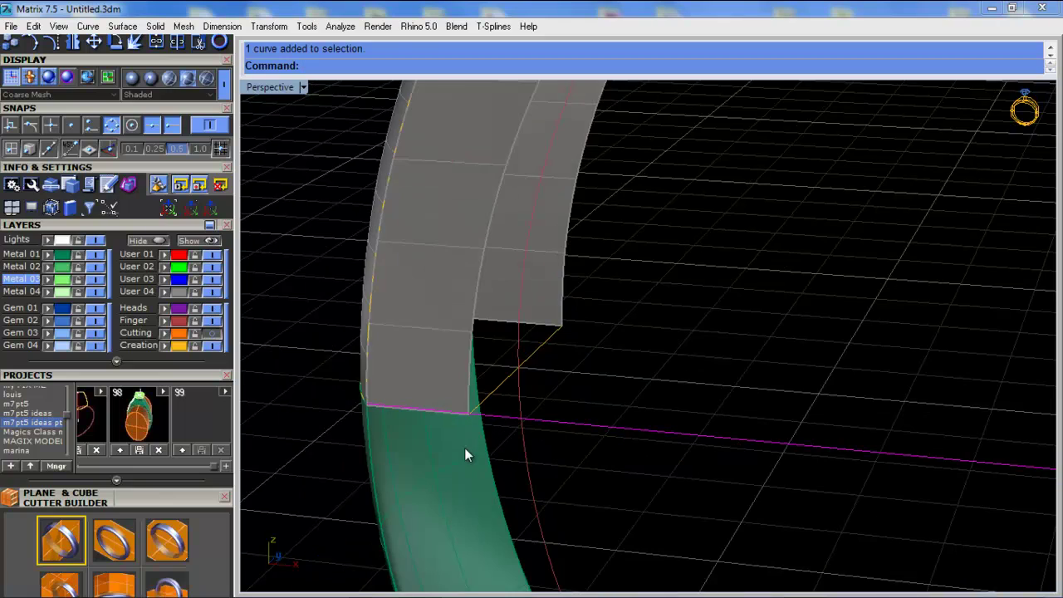
{"action": "scroll", "coordinate": [515, 474], "scroll_direction": "up", "scroll_amount": 4}
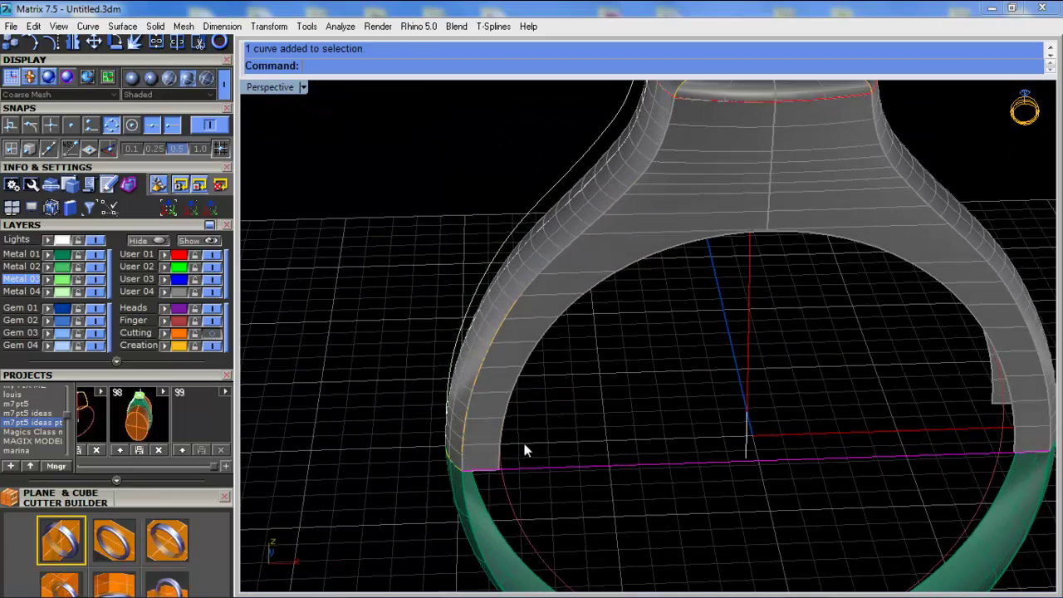
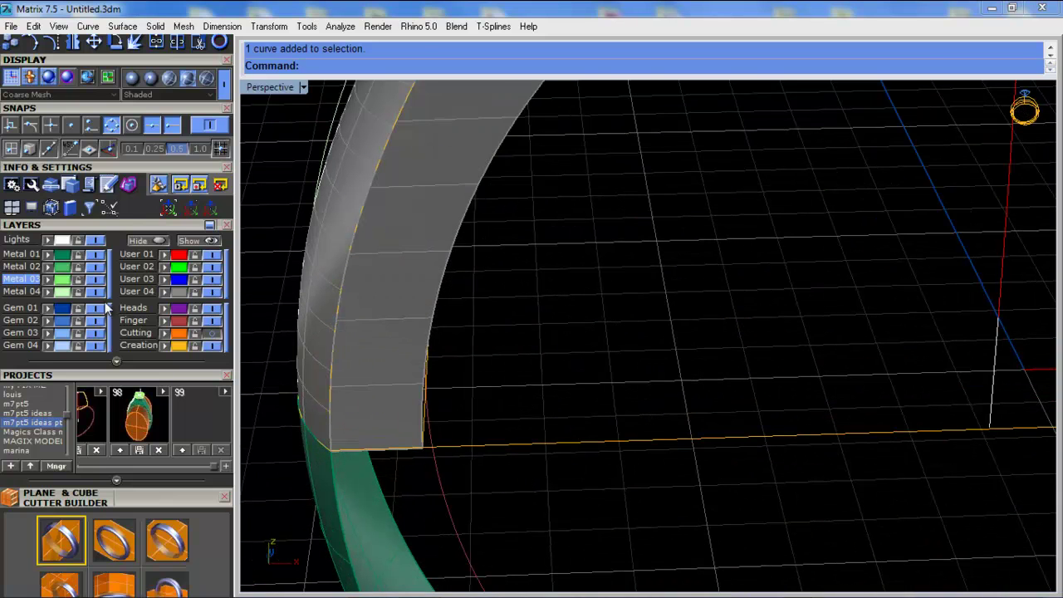
Make User 02 the current layer and delete the long straight curve spanning the finger opening
{"action": "left_click", "coordinate": [135, 266]}
{"action": "scroll", "coordinate": [104, 240], "scroll_direction": "up", "scroll_amount": 7}
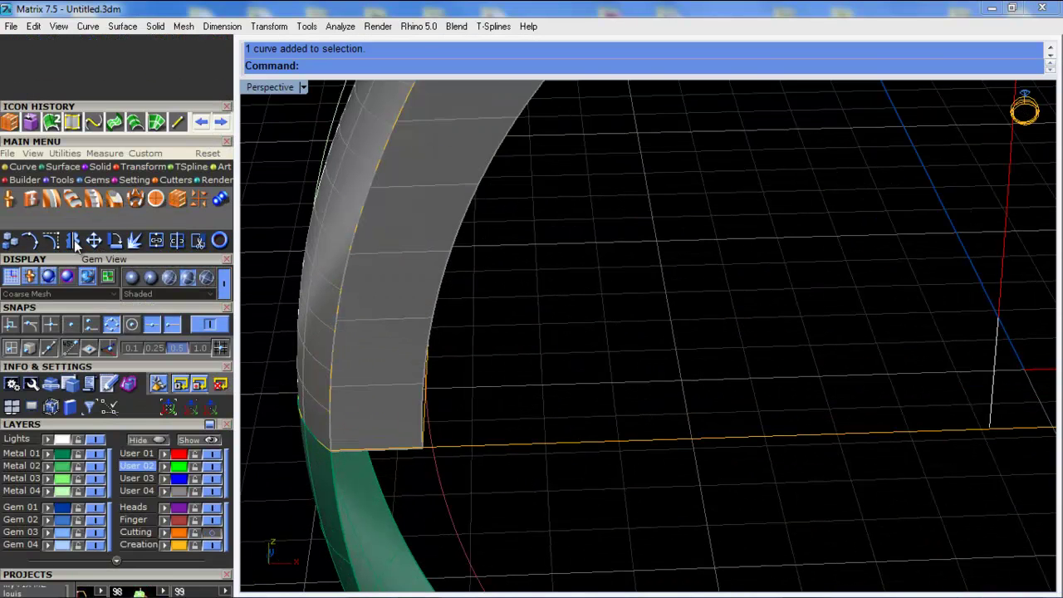
{"action": "right_click_drag", "start_coordinate": [519, 431], "coordinate": [586, 415]}
{"action": "scroll", "coordinate": [461, 483], "scroll_direction": "up", "scroll_amount": 5}
{"action": "scroll", "coordinate": [581, 415], "scroll_direction": "up", "scroll_amount": 6}
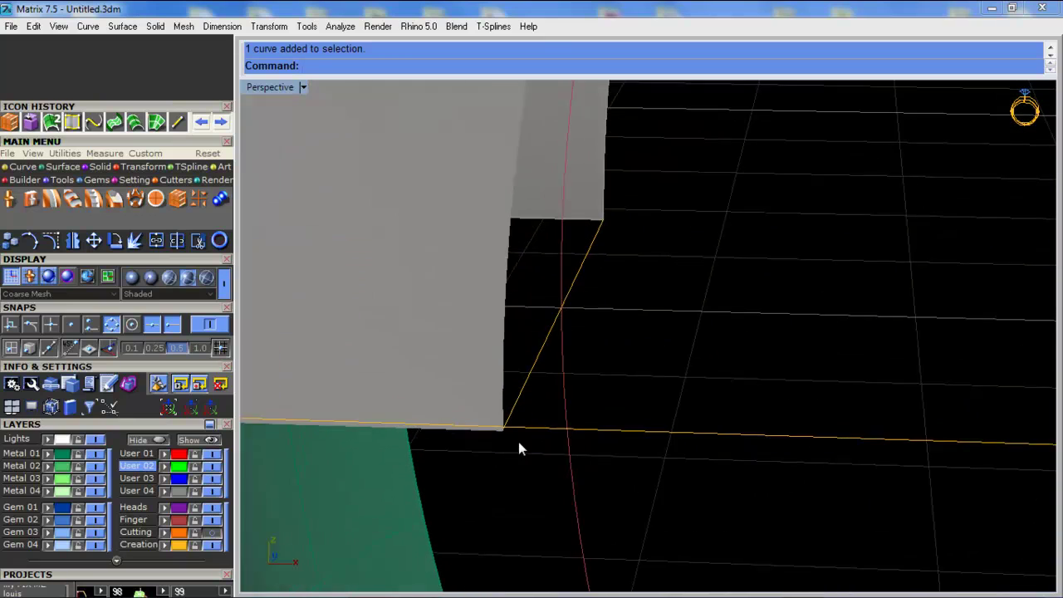
{"action": "scroll", "coordinate": [471, 412], "scroll_direction": "down", "scroll_amount": 12}
{"action": "right_click_drag", "start_coordinate": [474, 422], "coordinate": [493, 424]}
{"action": "scroll", "coordinate": [498, 407], "scroll_direction": "down", "scroll_amount": 5}
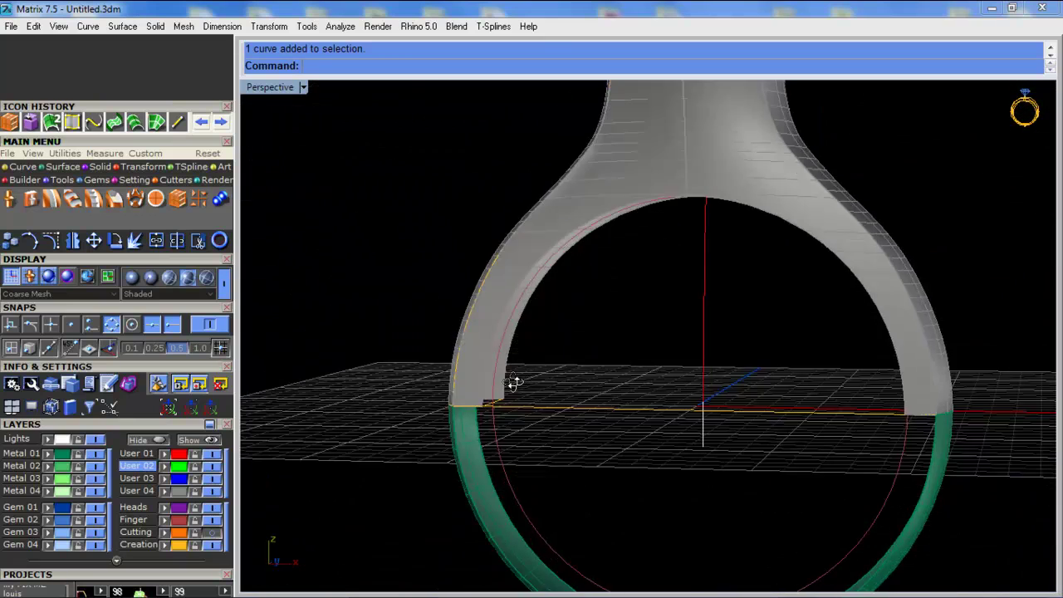
{"action": "scroll", "coordinate": [517, 367], "scroll_direction": "up", "scroll_amount": 5}
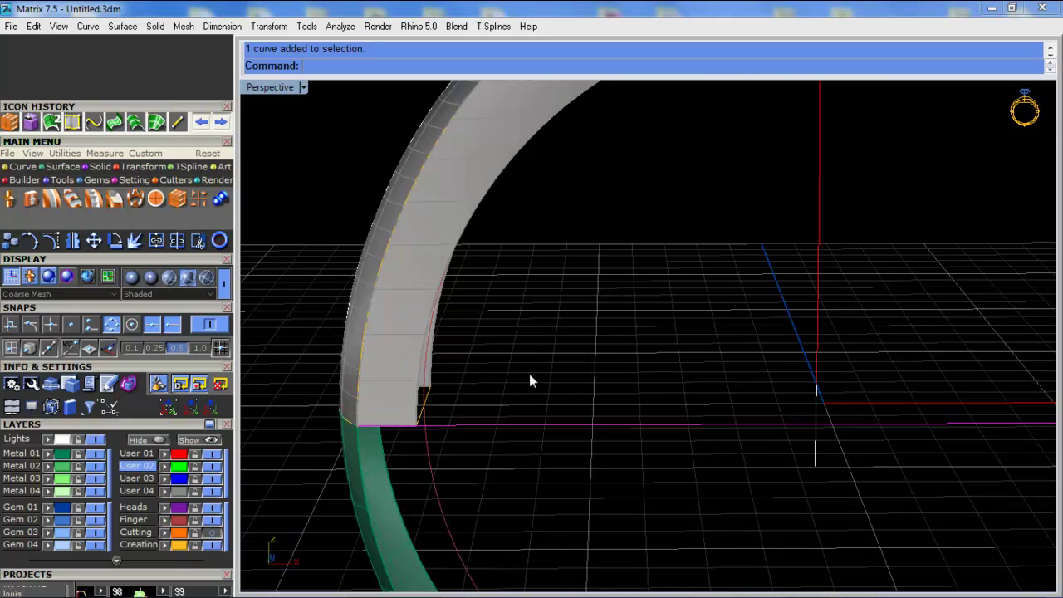
{"action": "key", "text": "Delete"}
{"action": "scroll", "coordinate": [498, 411], "scroll_direction": "up", "scroll_amount": 4}
{"action": "scroll", "coordinate": [477, 411], "scroll_direction": "up", "scroll_amount": 3}
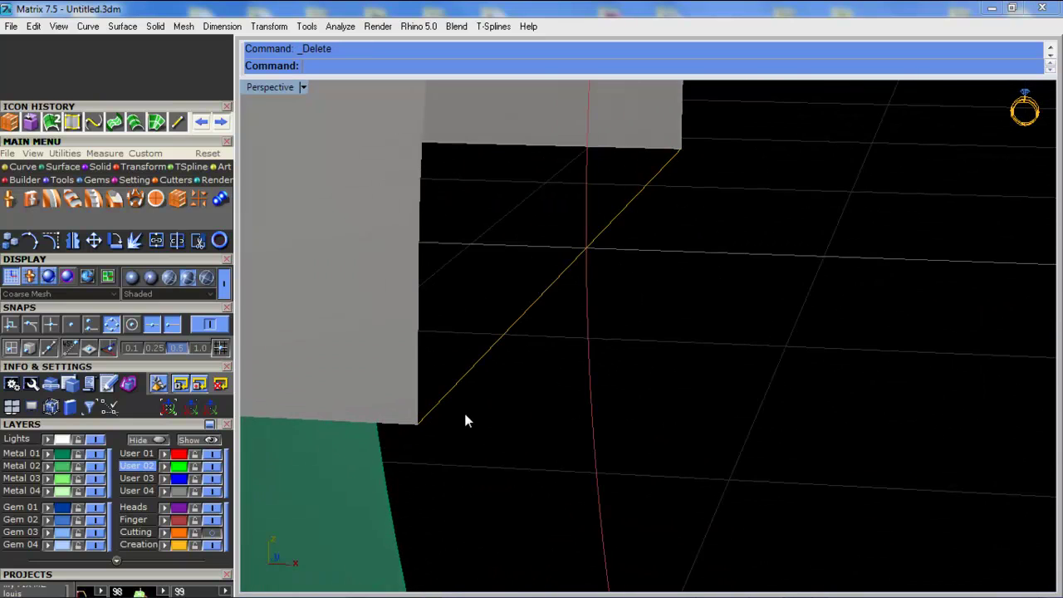
{"action": "scroll", "coordinate": [465, 420], "scroll_direction": "down", "scroll_amount": 2}
{"action": "left_click", "coordinate": [58, 179]}
{"action": "left_click", "coordinate": [51, 197]}
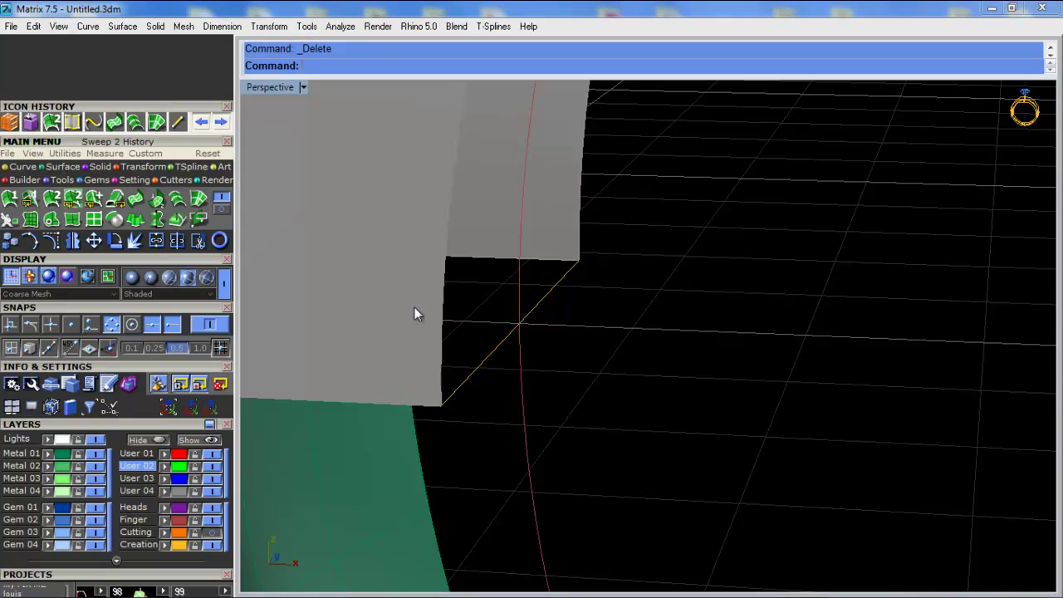
{"action": "left_click", "coordinate": [445, 322]}
{"action": "scroll", "coordinate": [467, 418], "scroll_direction": "down", "scroll_amount": 4}
{"action": "scroll", "coordinate": [468, 417], "scroll_direction": "down", "scroll_amount": 3}
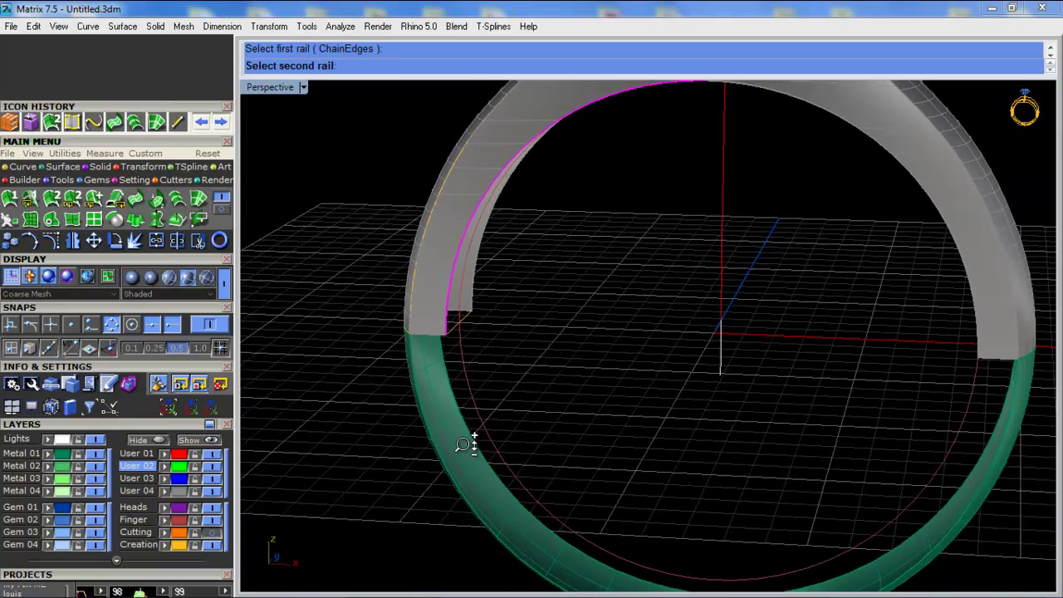
{"action": "scroll", "coordinate": [467, 407], "scroll_direction": "up", "scroll_amount": 4}
{"action": "left_click", "coordinate": [502, 271]}
{"action": "left_click", "coordinate": [458, 336]}
{"action": "key", "text": "Return"}
Join the two short cross curves at the shank end and sweep them along both inner shank edges on the User 04 layer
{"action": "left_click", "coordinate": [470, 329]}
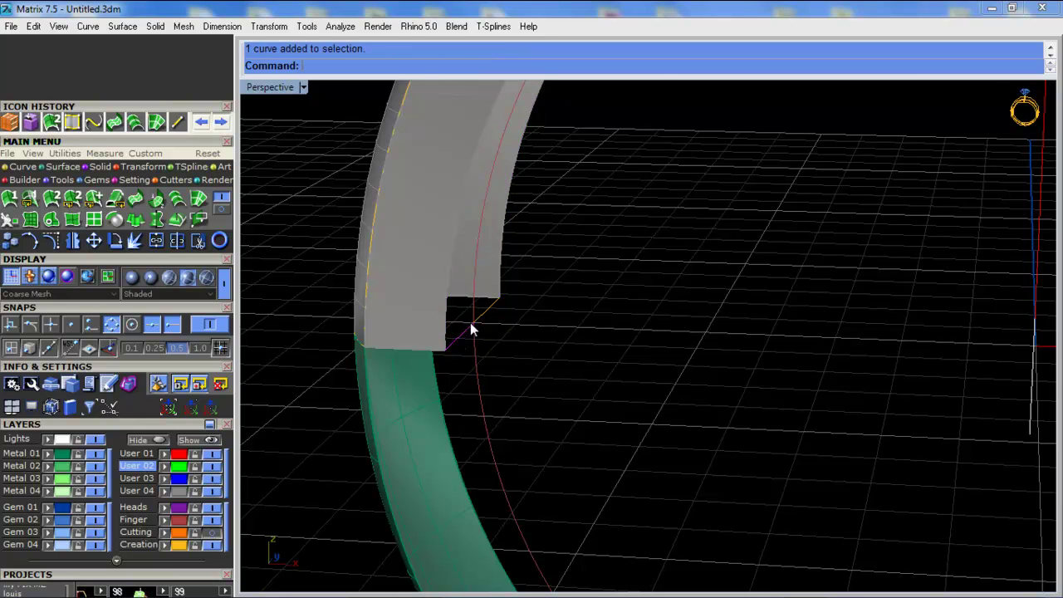
{"action": "left_click", "coordinate": [155, 242]}
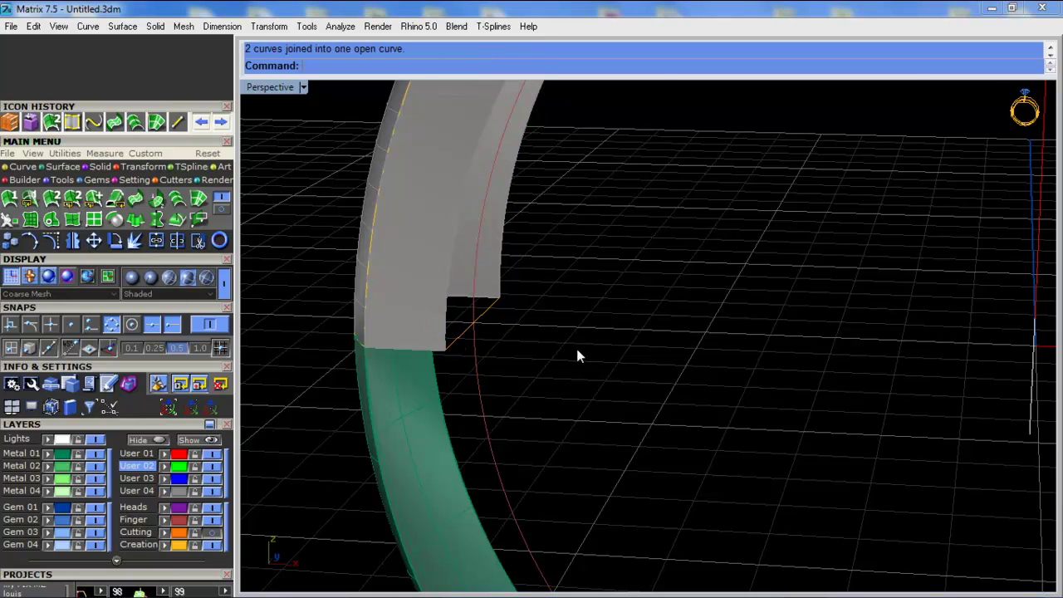
{"action": "left_click", "coordinate": [55, 200]}
{"action": "left_click", "coordinate": [144, 492]}
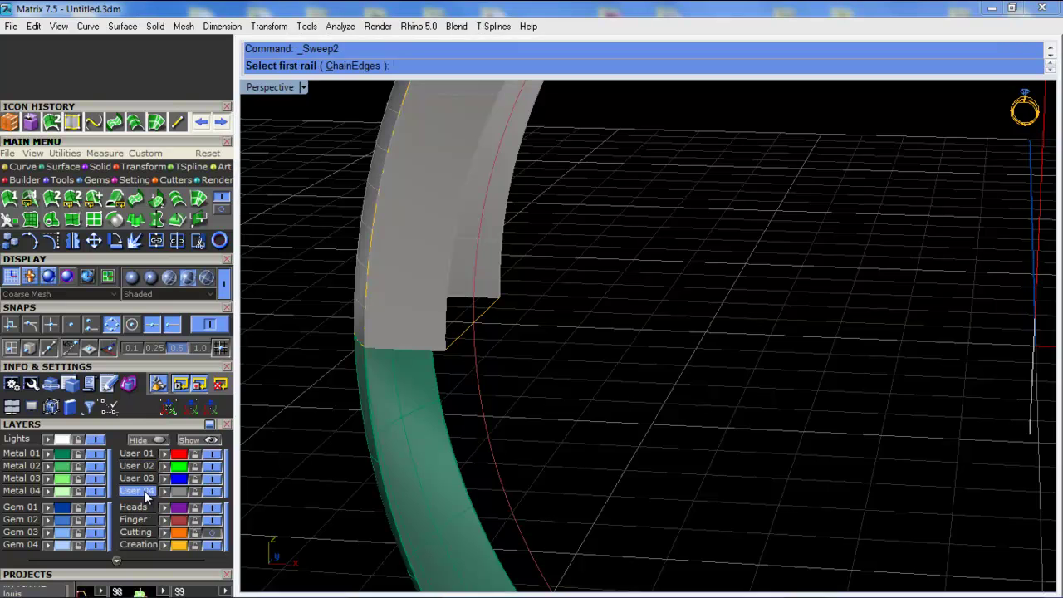
{"action": "left_click", "coordinate": [457, 308]}
{"action": "left_click", "coordinate": [501, 282]}
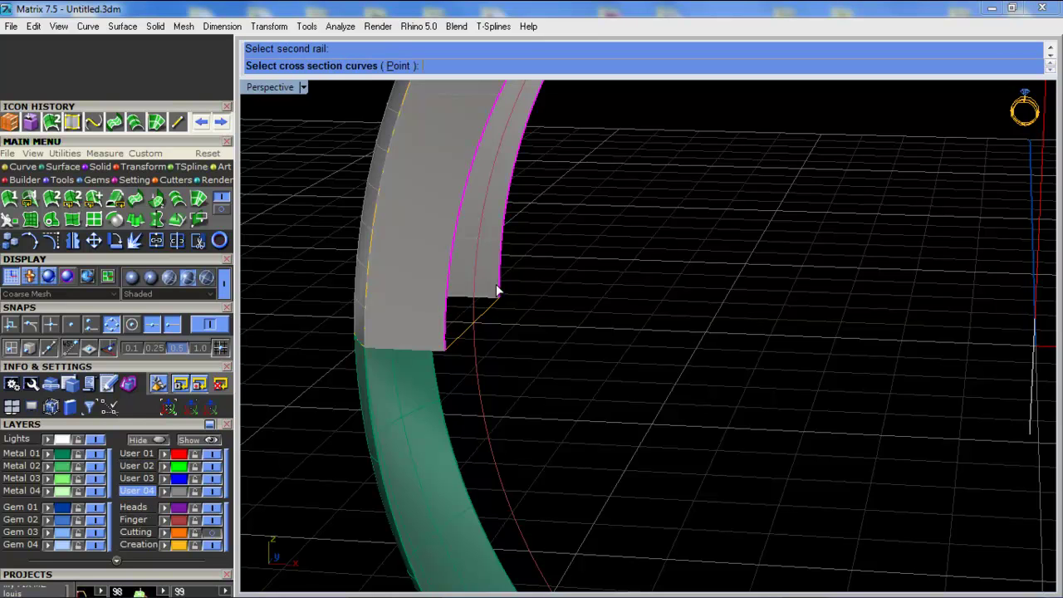
{"action": "left_click", "coordinate": [492, 303]}
{"action": "right_click_drag", "start_coordinate": [492, 303], "coordinate": [451, 417]}
{"action": "scroll", "coordinate": [465, 408], "scroll_direction": "down", "scroll_amount": 5}
{"action": "key", "text": "Return"}
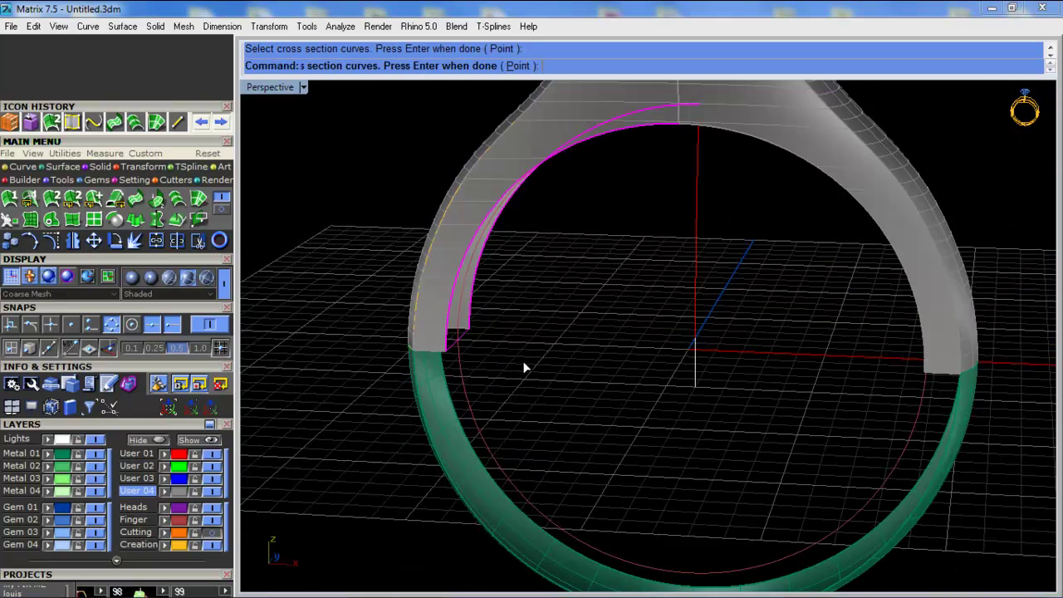
{"action": "right_click_drag", "start_coordinate": [576, 334], "coordinate": [571, 257]}
{"action": "key", "text": "Return"}
Mirror the swept inner surface about the ring's vertical centre onto the other half of the finger opening
{"action": "scroll", "coordinate": [567, 207], "scroll_direction": "up", "scroll_amount": 3}
{"action": "left_click", "coordinate": [564, 140]}
{"action": "right_click", "coordinate": [78, 240]}
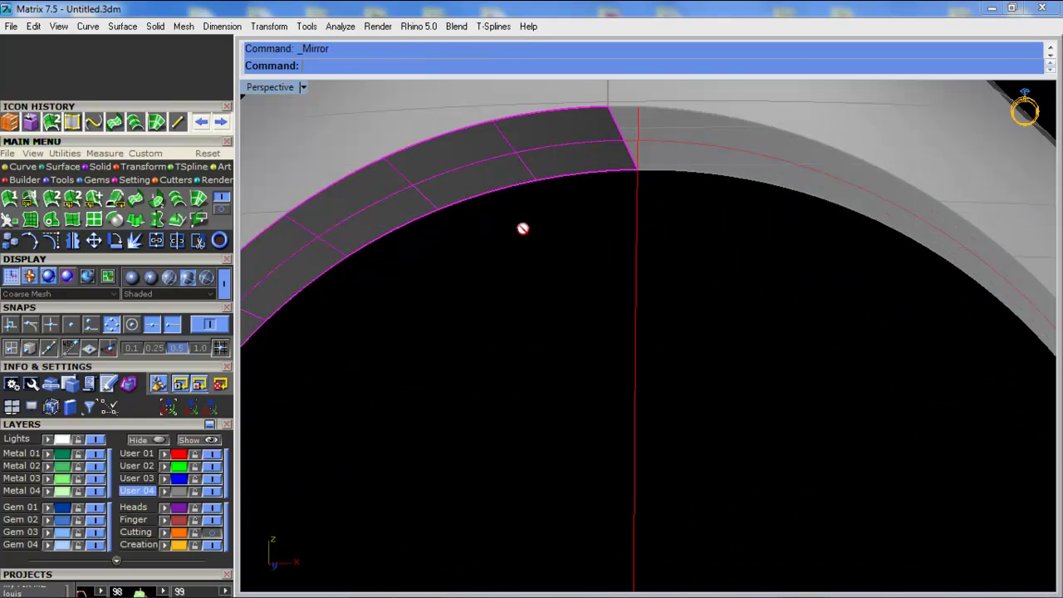
{"action": "scroll", "coordinate": [527, 337], "scroll_direction": "down", "scroll_amount": 5}
{"action": "left_click", "coordinate": [567, 357]}
{"action": "left_click", "coordinate": [596, 390]}
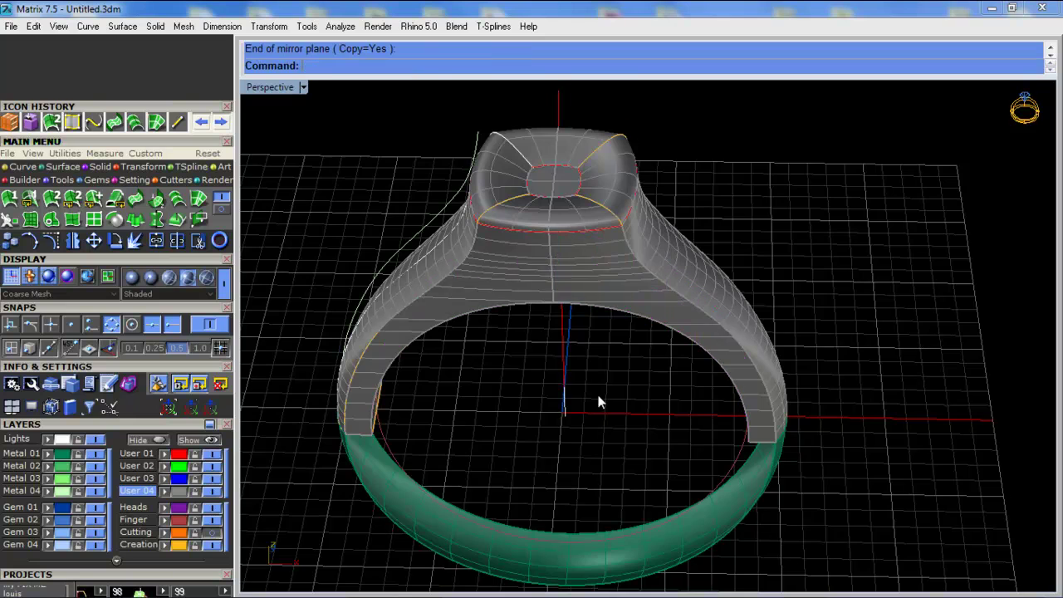
Join both inner finger surfaces with the ring body into one polysurface
{"action": "right_click_drag", "start_coordinate": [596, 390], "coordinate": [634, 183]}
{"action": "scroll", "coordinate": [634, 183], "scroll_direction": "up", "scroll_amount": 4}
{"action": "left_click", "coordinate": [632, 184]}
{"action": "left_click", "coordinate": [478, 165], "text": "shift"}
{"action": "left_click", "coordinate": [677, 101], "text": "shift"}
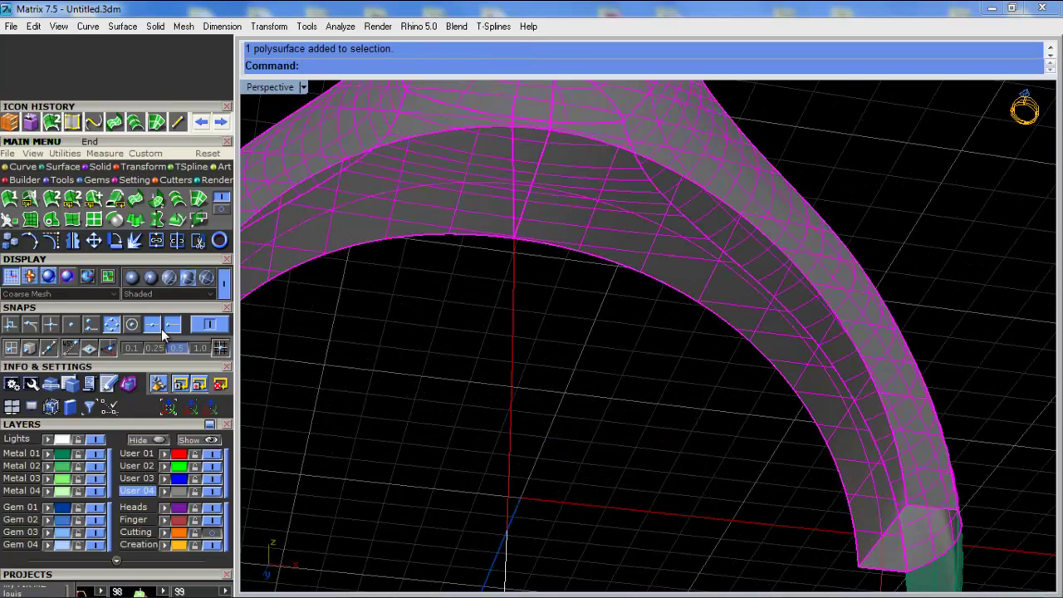
{"action": "left_click", "coordinate": [156, 240]}
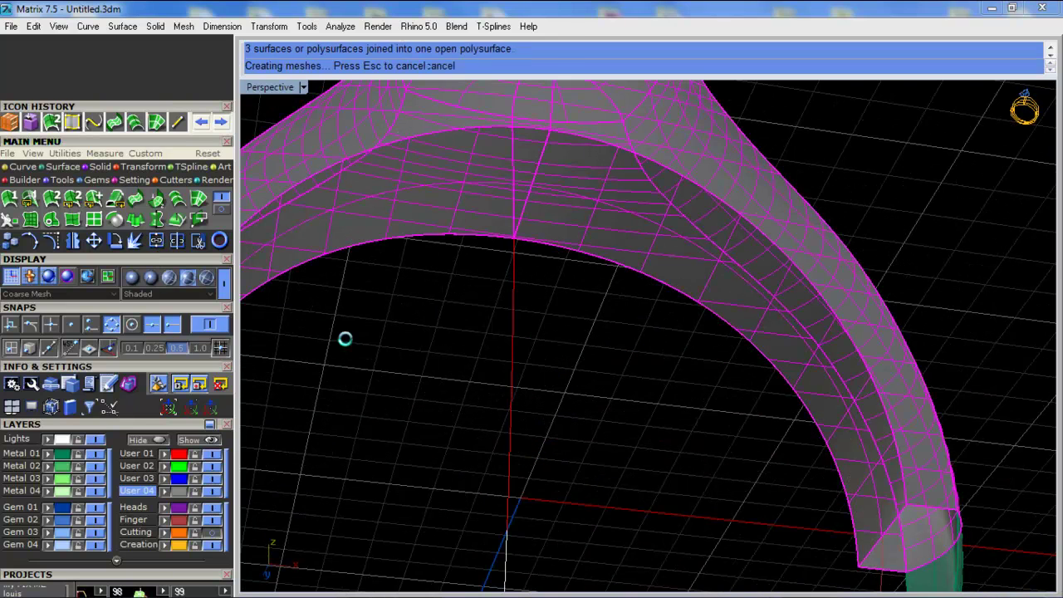
Delete the green lower shank beneath the joined ring body
{"action": "left_click", "coordinate": [406, 340]}
{"action": "scroll", "coordinate": [579, 202], "scroll_direction": "down", "scroll_amount": 5}
{"action": "mouse_move", "coordinate": [579, 202]}
{"action": "right_mouse_down"}
{"action": "mouse_move", "coordinate": [545, 333]}
{"action": "mouse_move", "coordinate": [584, 208]}
{"action": "right_mouse_up"}
{"action": "scroll", "coordinate": [464, 291], "scroll_direction": "up", "scroll_amount": 4}
{"action": "right_click_drag", "start_coordinate": [462, 275], "coordinate": [423, 249]}
{"action": "scroll", "coordinate": [466, 142], "scroll_direction": "up", "scroll_amount": 6}
{"action": "right_click_drag", "start_coordinate": [466, 142], "coordinate": [526, 209]}
{"action": "left_click", "coordinate": [418, 314]}
{"action": "key", "text": "Delete"}
Delete the leftover construction curves around the bottom end of the shank
{"action": "right_click_drag", "start_coordinate": [415, 216], "coordinate": [352, 197]}
{"action": "left_click_drag", "start_coordinate": [352, 190], "coordinate": [600, 222]}
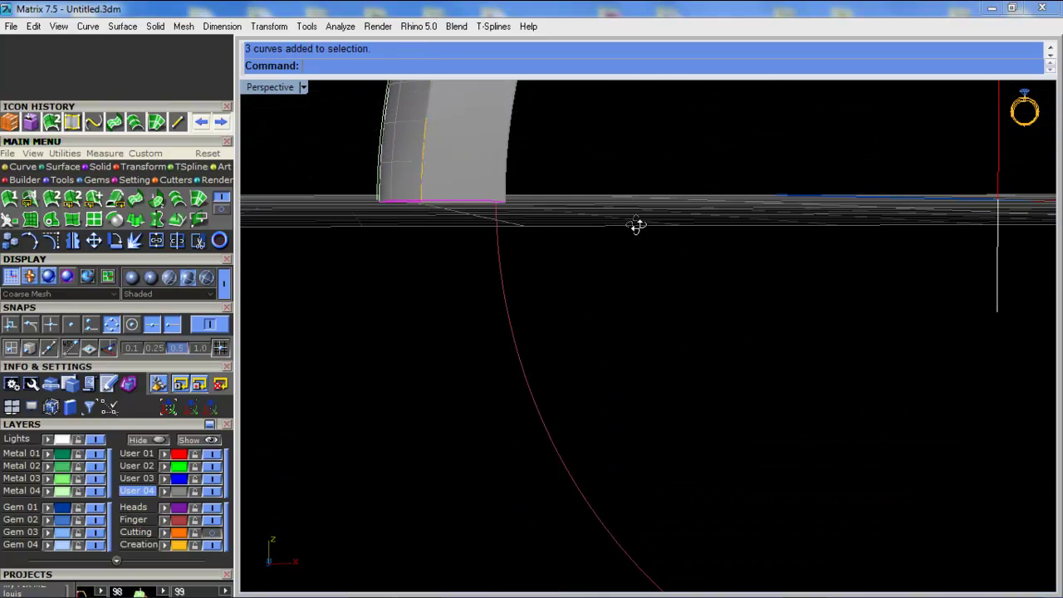
{"action": "right_click_drag", "start_coordinate": [636, 225], "coordinate": [554, 295]}
{"action": "left_click", "coordinate": [464, 302]}
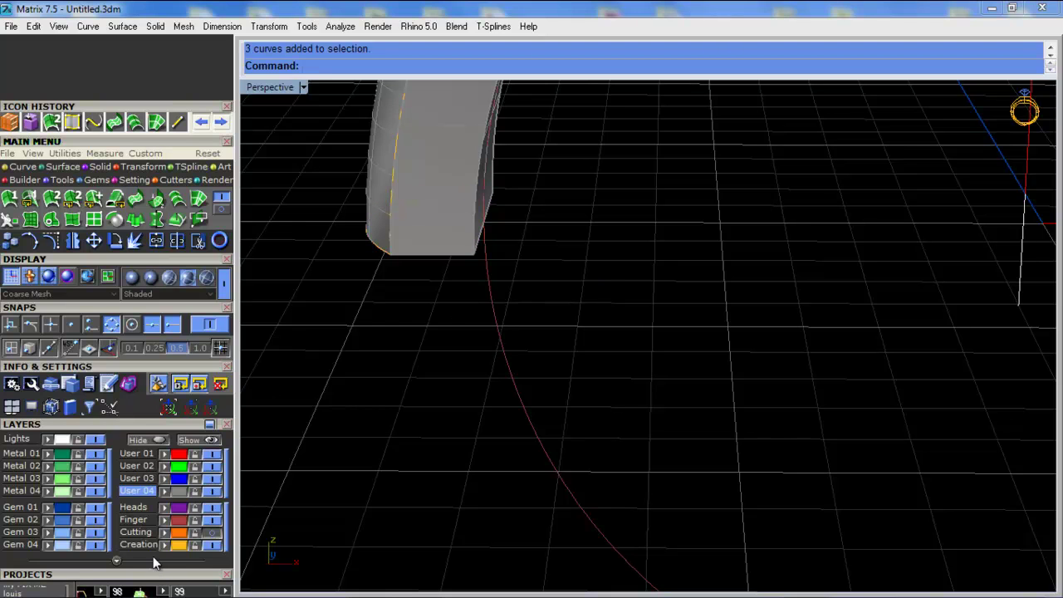
{"action": "scroll", "coordinate": [391, 231], "scroll_direction": "down", "scroll_amount": 12}
{"action": "right_click_drag", "start_coordinate": [695, 244], "coordinate": [422, 290]}
{"action": "left_click_drag", "start_coordinate": [363, 240], "coordinate": [592, 284]}
{"action": "key", "text": "Delete"}
Duplicate the joined ring body's borders on the Creation layer and undo the duplication
{"action": "left_click", "coordinate": [425, 253]}
{"action": "right_click_drag", "start_coordinate": [425, 253], "coordinate": [429, 309]}
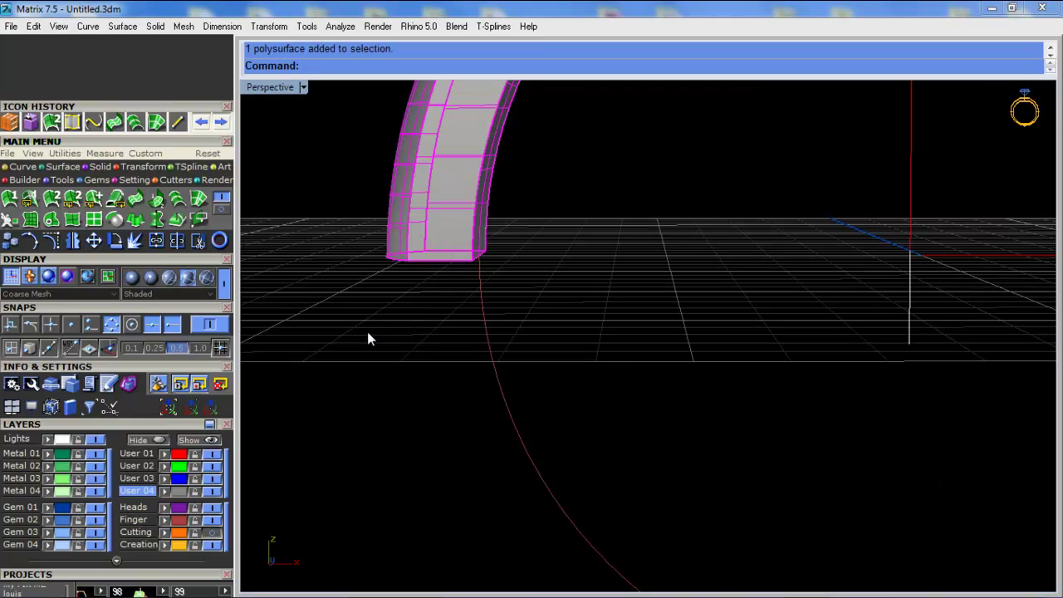
{"action": "left_click", "coordinate": [139, 544]}
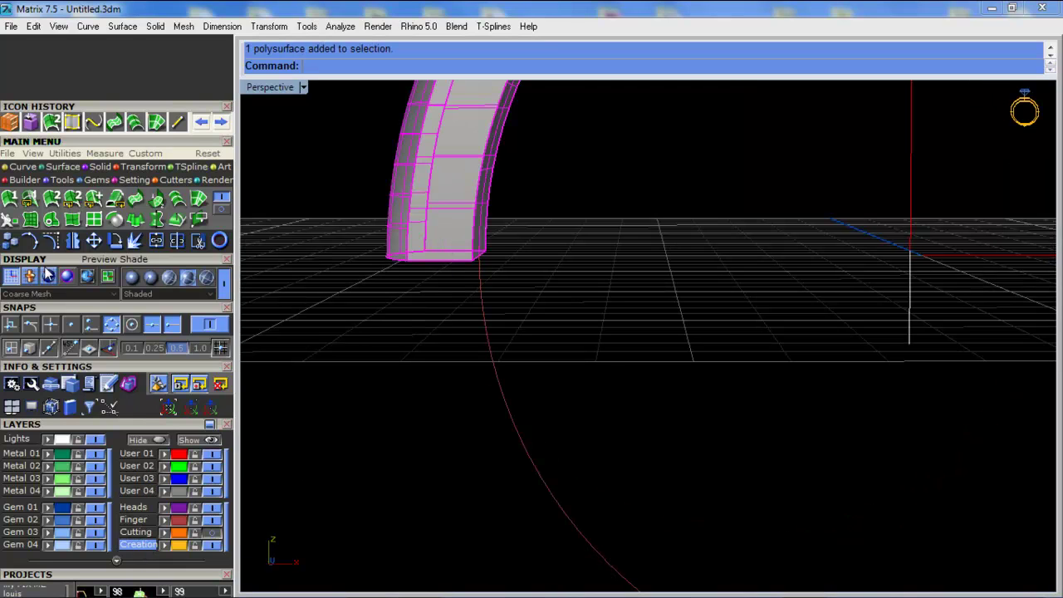
{"action": "left_click", "coordinate": [72, 126]}
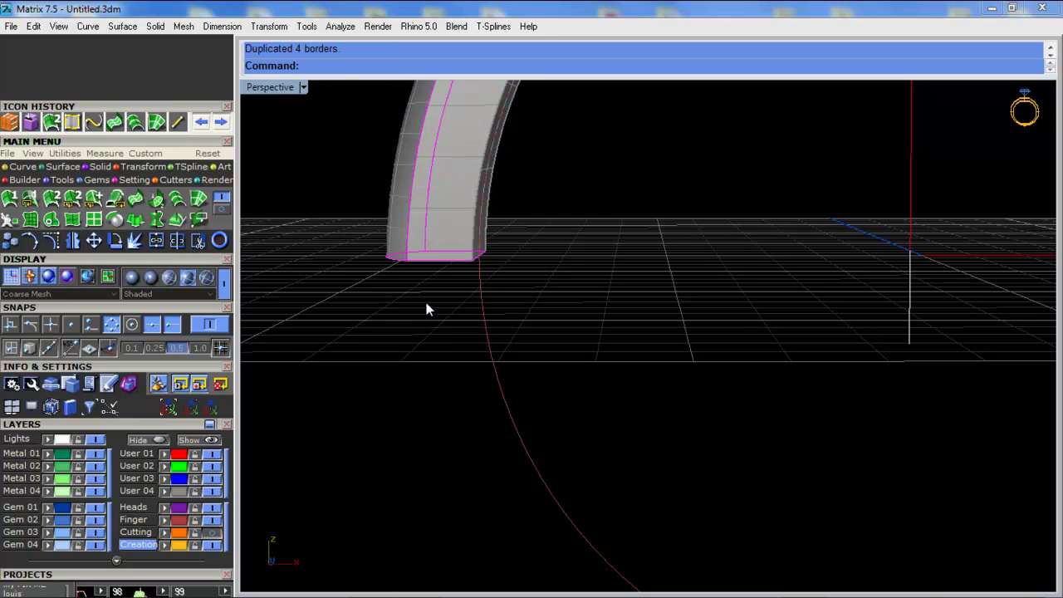
{"action": "left_click", "coordinate": [407, 241]}
{"action": "key", "text": "Escape"}
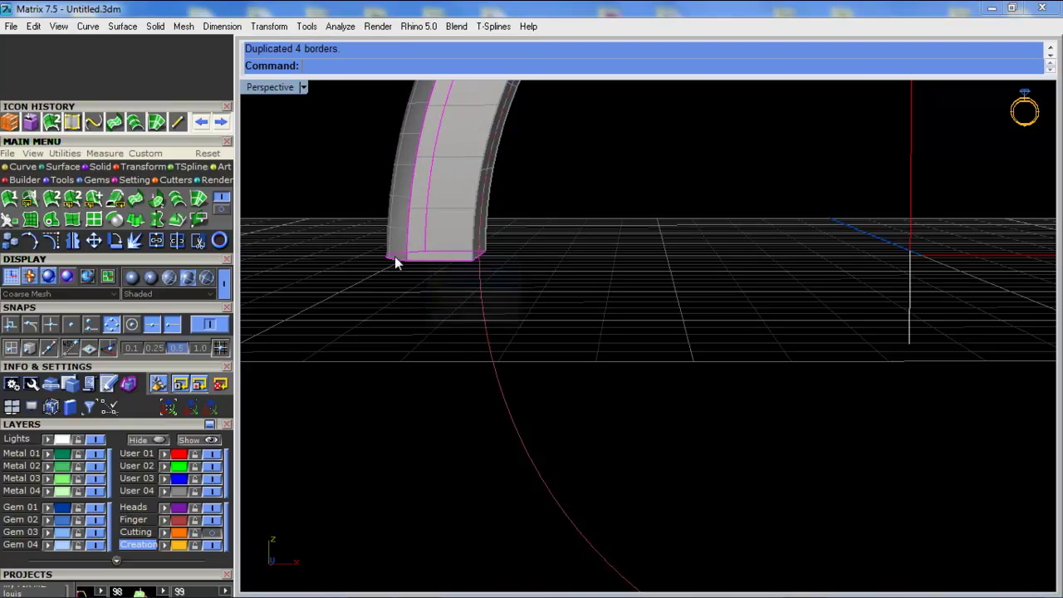
{"action": "scroll", "coordinate": [394, 256], "scroll_direction": "up", "scroll_amount": 3}
{"action": "key", "text": "ctrl+z"}
Delete the leftover curve lying along the seam between the shank's side face and outer surface
{"action": "scroll", "coordinate": [419, 307], "scroll_direction": "up", "scroll_amount": 5}
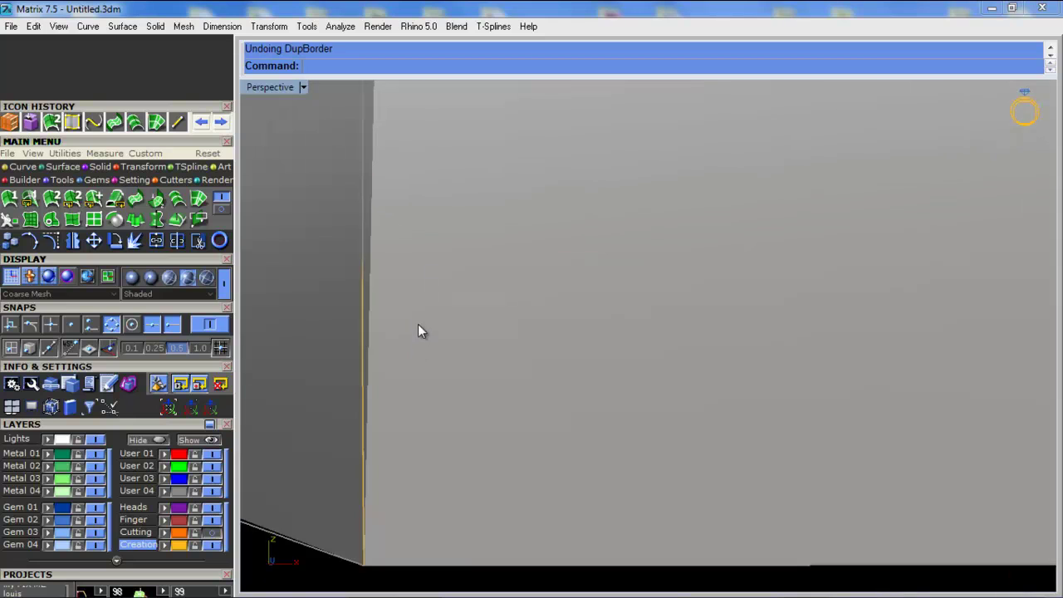
{"action": "scroll", "coordinate": [420, 331], "scroll_direction": "down", "scroll_amount": 3}
{"action": "left_click", "coordinate": [398, 314]}
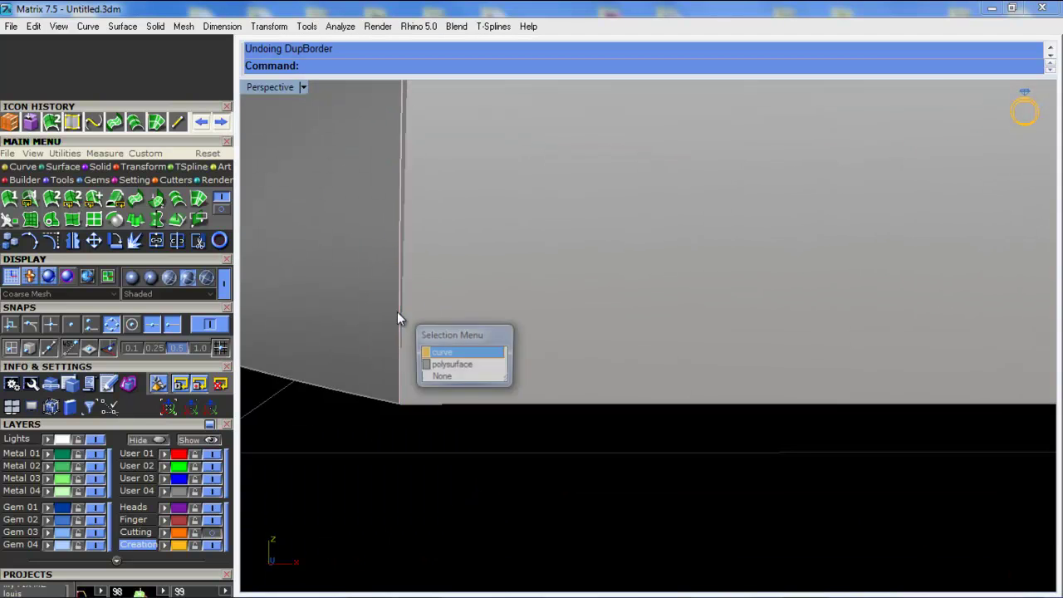
{"action": "left_click", "coordinate": [440, 352]}
{"action": "key", "text": "Delete"}
{"action": "scroll", "coordinate": [419, 398], "scroll_direction": "down", "scroll_amount": 5}
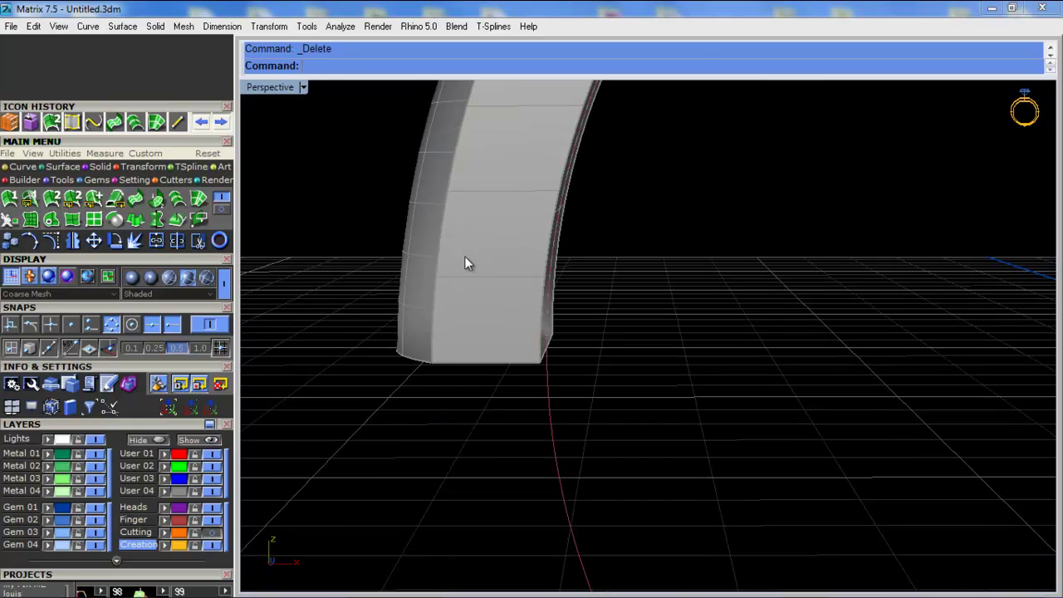
Examine the seams between the side face and outer surface along both shoulders of the ring up close
{"action": "right_click_drag", "start_coordinate": [465, 256], "coordinate": [447, 413]}
{"action": "scroll", "coordinate": [496, 301], "scroll_direction": "down", "scroll_amount": 5}
{"action": "scroll", "coordinate": [514, 204], "scroll_direction": "up", "scroll_amount": 12}
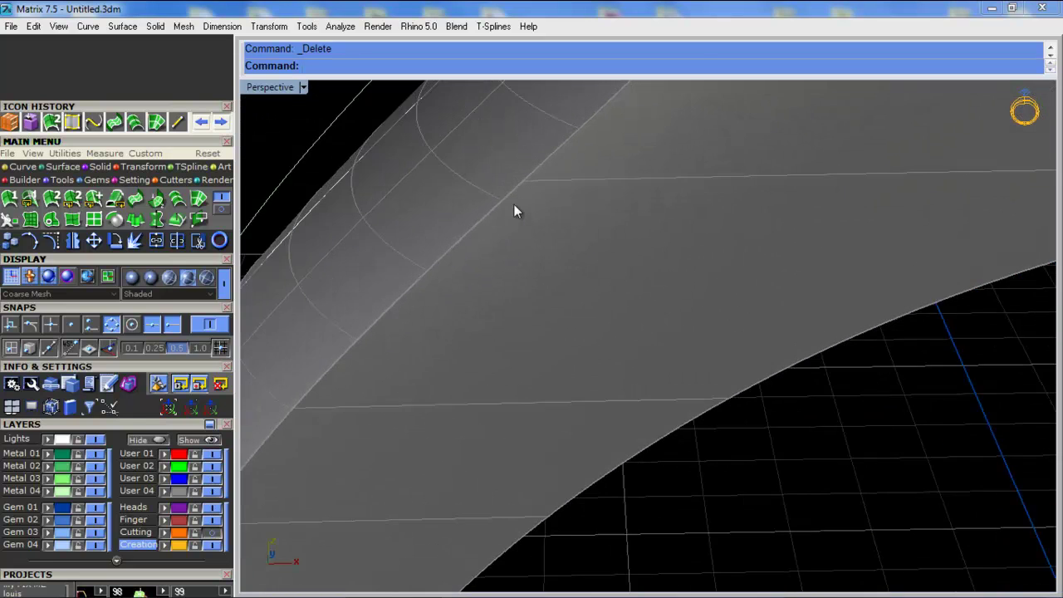
{"action": "key", "text": "ctrl+d"}
{"action": "scroll", "coordinate": [500, 200], "scroll_direction": "down", "scroll_amount": 8}
{"action": "key", "text": "Escape"}
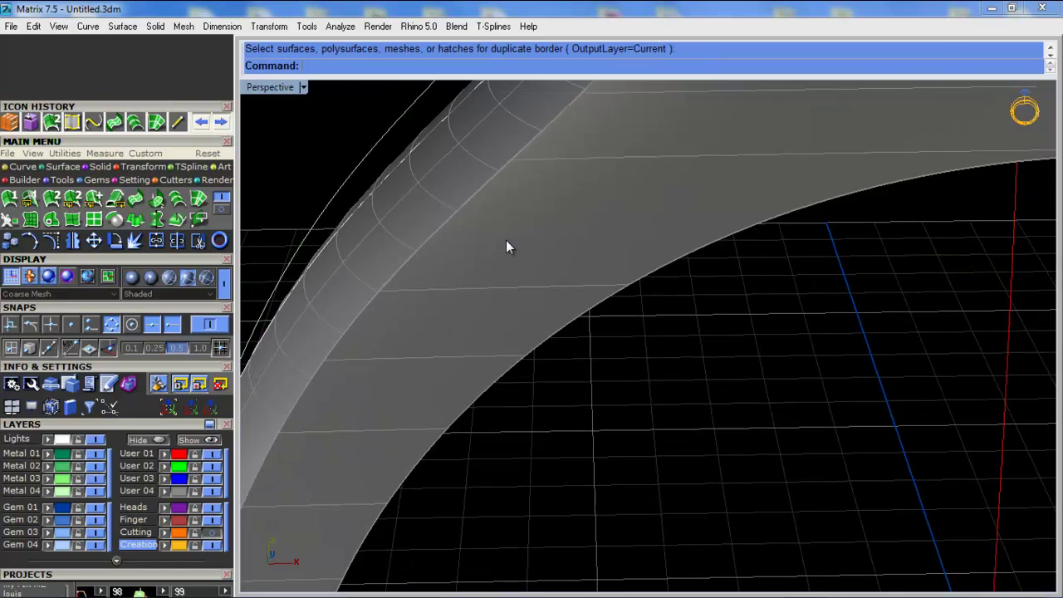
{"action": "scroll", "coordinate": [544, 240], "scroll_direction": "down", "scroll_amount": 4}
{"action": "scroll", "coordinate": [730, 316], "scroll_direction": "up", "scroll_amount": 7}
{"action": "scroll", "coordinate": [644, 428], "scroll_direction": "up", "scroll_amount": 5}
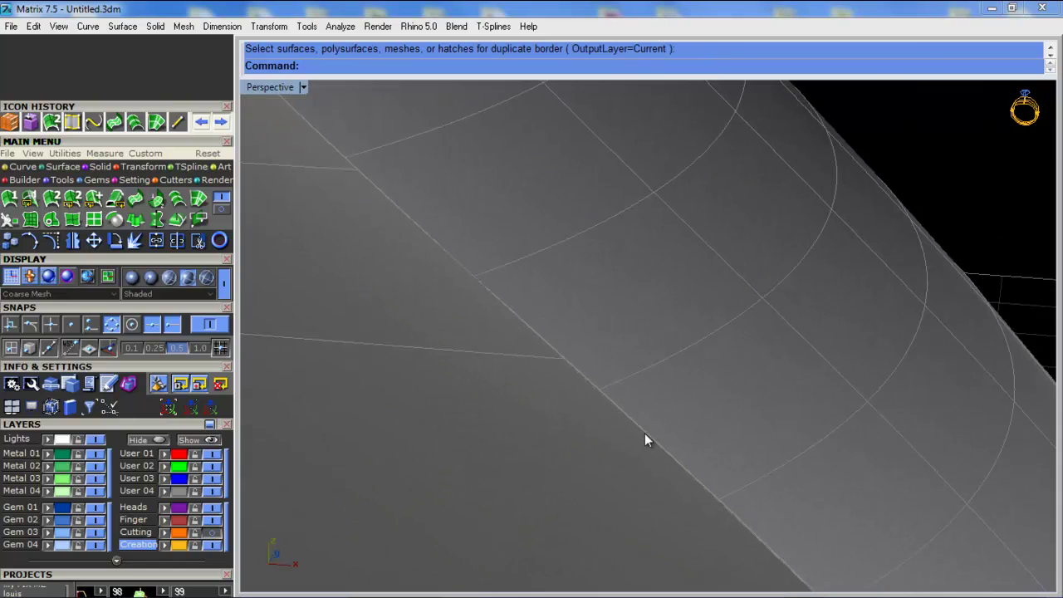
Check the joined ring body for naked edges along the side faces, shoulders and shank ends
{"action": "left_click", "coordinate": [531, 483]}
{"action": "scroll", "coordinate": [628, 332], "scroll_direction": "down", "scroll_amount": 5}
{"action": "left_click", "coordinate": [857, 270]}
{"action": "scroll", "coordinate": [856, 269], "scroll_direction": "down", "scroll_amount": 5}
{"action": "scroll", "coordinate": [555, 290], "scroll_direction": "down", "scroll_amount": 5}
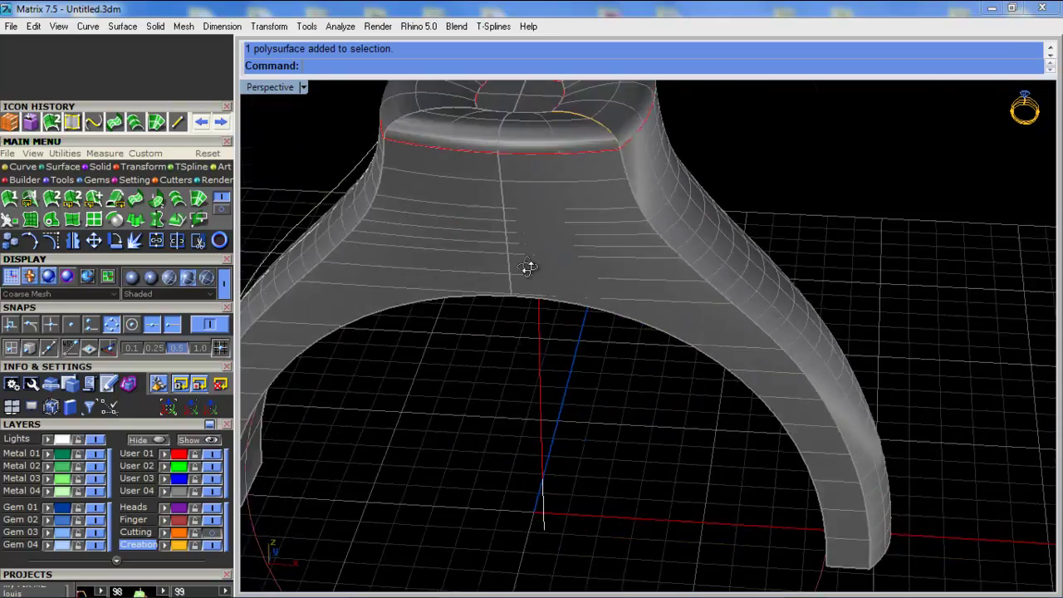
{"action": "right_click_drag", "start_coordinate": [480, 302], "coordinate": [501, 346], "text": "shift"}
{"action": "scroll", "coordinate": [501, 346], "scroll_direction": "up", "scroll_amount": 5}
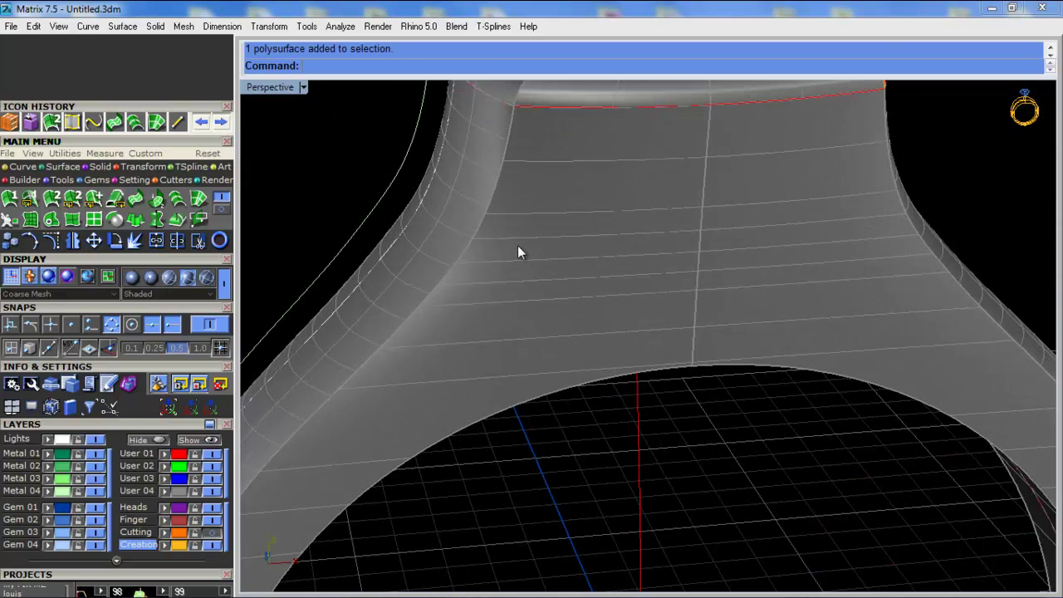
{"action": "left_click", "coordinate": [519, 254]}
{"action": "left_click", "coordinate": [65, 153]}
{"action": "left_click", "coordinate": [73, 199]}
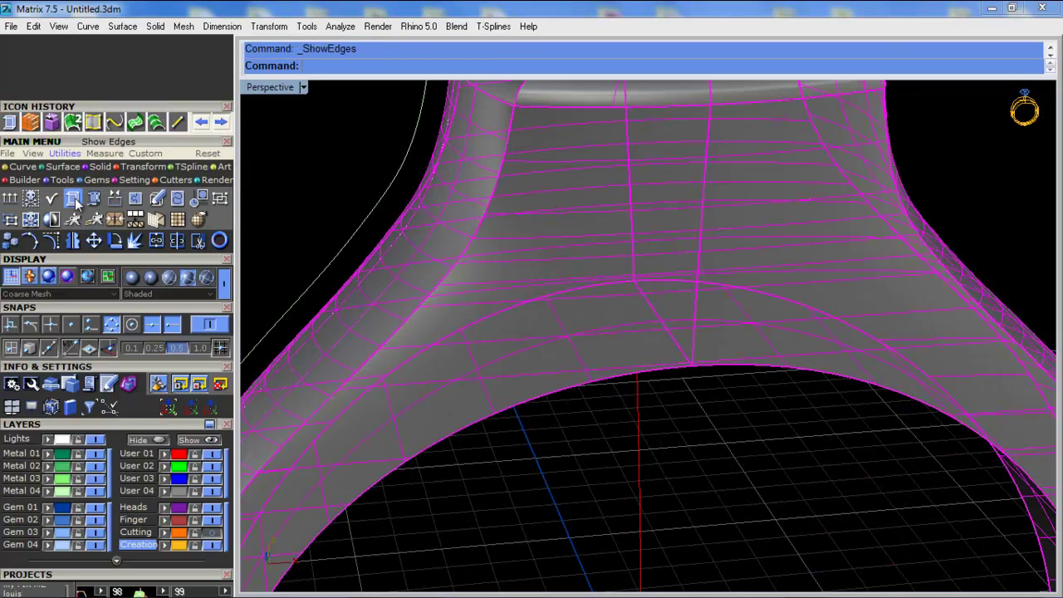
{"action": "scroll", "coordinate": [556, 175], "scroll_direction": "down", "scroll_amount": 5}
{"action": "right_click_drag", "start_coordinate": [629, 190], "coordinate": [517, 138]}
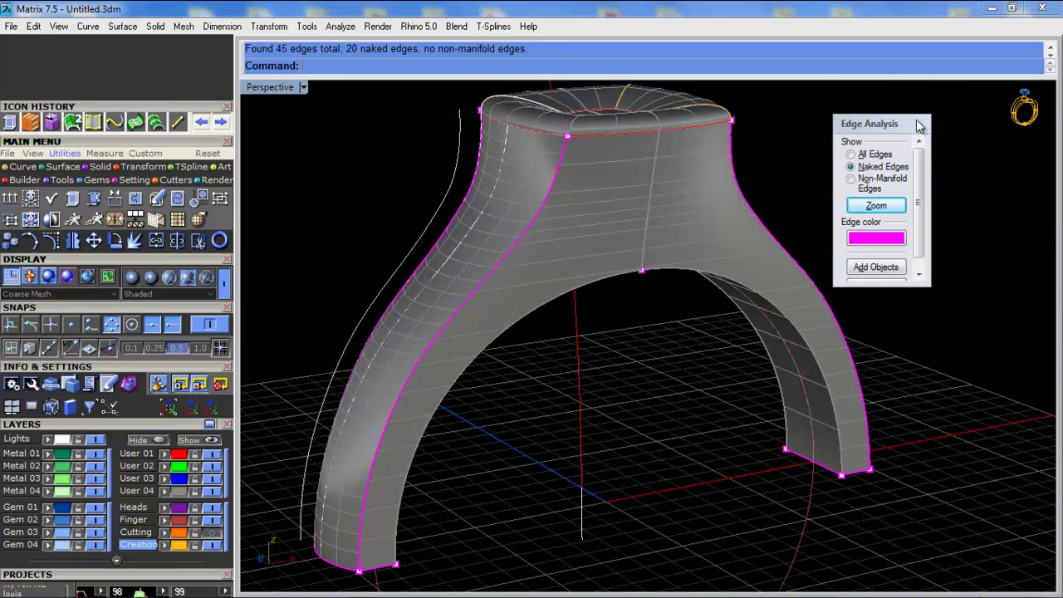
{"action": "left_click", "coordinate": [920, 126]}
Extract the inner finger surfaces and the near side face's two halves from the ring body and delete them
{"action": "scroll", "coordinate": [916, 128], "scroll_direction": "up", "scroll_amount": 8}
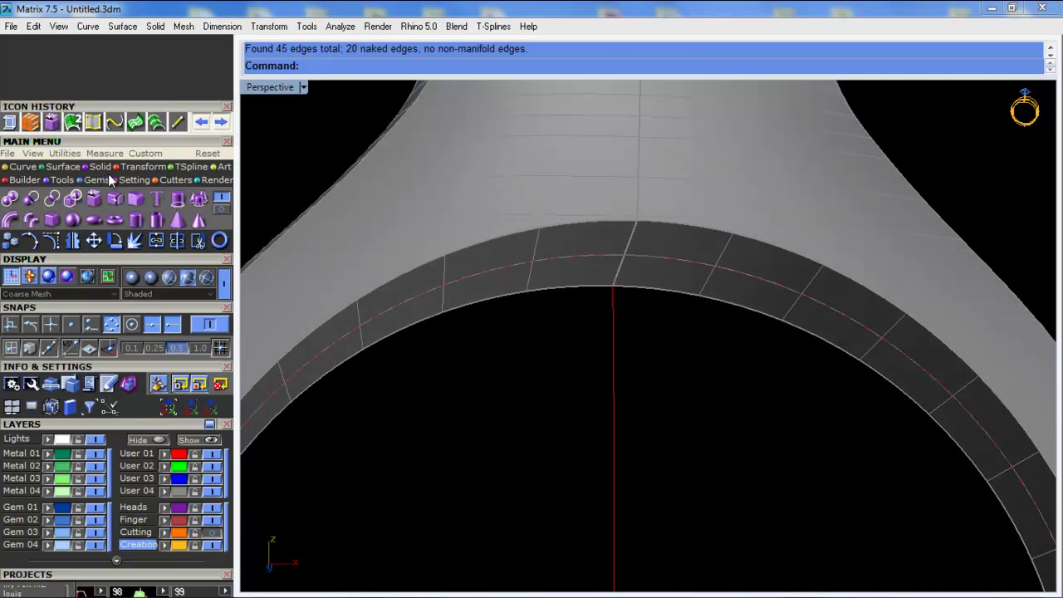
{"action": "left_click", "coordinate": [612, 243]}
{"action": "left_click", "coordinate": [663, 238]}
{"action": "left_click", "coordinate": [611, 196]}
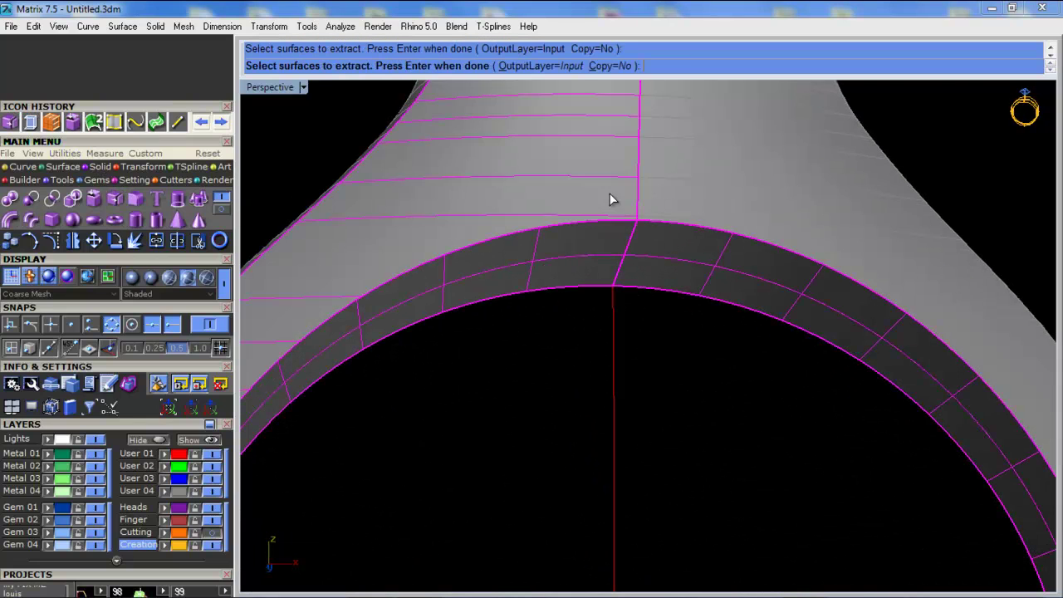
{"action": "right_click", "coordinate": [675, 180]}
{"action": "right_click", "coordinate": [675, 180]}
{"action": "left_click", "coordinate": [675, 180]}
{"action": "right_click", "coordinate": [675, 180]}
{"action": "left_click", "coordinate": [621, 198], "text": "shift"}
{"action": "key", "text": "Delete"}
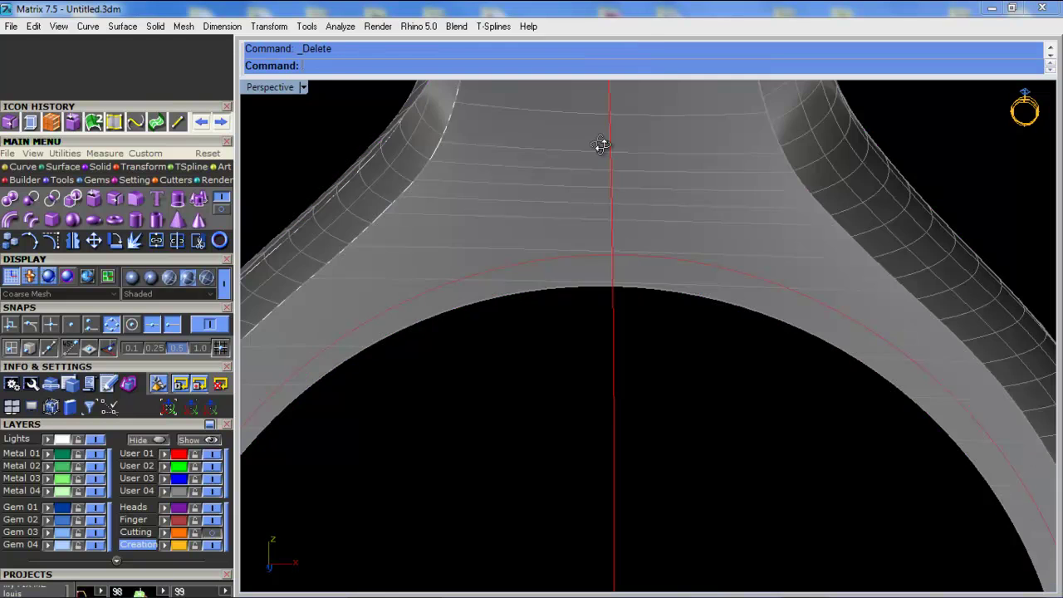
Delete both halves of the opposite side face, leaving the outer shank surfaces and the head
{"action": "key", "text": "Return"}
{"action": "left_click", "coordinate": [591, 175]}
{"action": "left_click", "coordinate": [677, 161]}
{"action": "right_click", "coordinate": [678, 163]}
{"action": "key", "text": "Delete"}
{"action": "scroll", "coordinate": [677, 163], "scroll_direction": "down", "scroll_amount": 10}
{"action": "right_click_drag", "start_coordinate": [674, 158], "coordinate": [723, 199]}
{"action": "scroll", "coordinate": [651, 170], "scroll_direction": "up", "scroll_amount": 7}
{"action": "scroll", "coordinate": [677, 185], "scroll_direction": "up", "scroll_amount": 5}
{"action": "scroll", "coordinate": [620, 154], "scroll_direction": "down", "scroll_amount": 5}
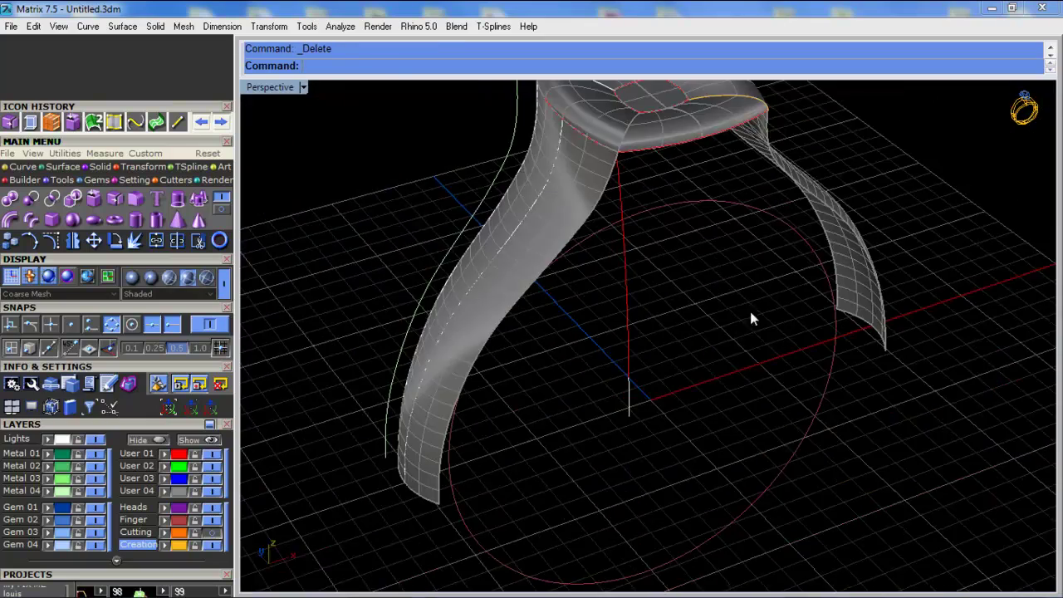
{"action": "left_click", "coordinate": [176, 121]}
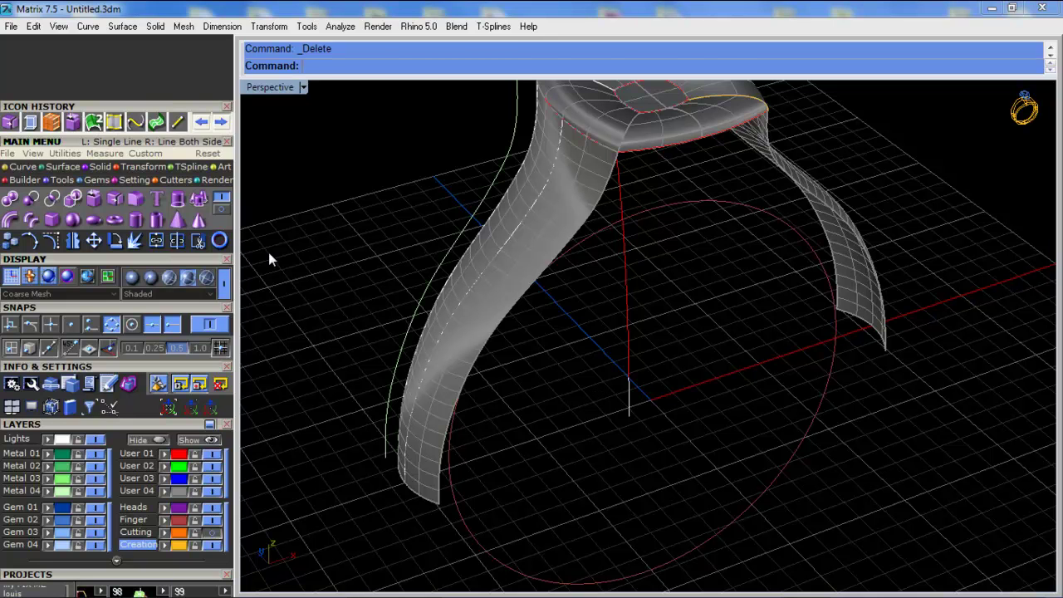
{"action": "left_click", "coordinate": [440, 503]}
{"action": "scroll", "coordinate": [488, 507], "scroll_direction": "up", "scroll_amount": 5}
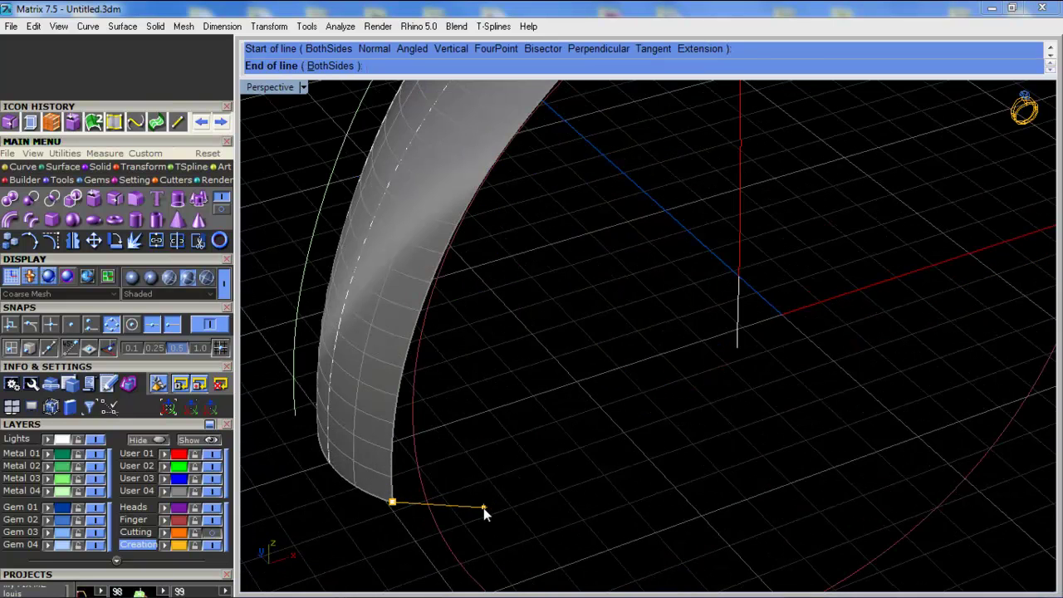
{"action": "key", "text": "Escape"}
Draw a straight line between the front bottom corners of the two outer shank surfaces
{"action": "right_click_drag", "start_coordinate": [419, 506], "coordinate": [457, 396], "text": "shift"}
{"action": "scroll", "coordinate": [458, 400], "scroll_direction": "up", "scroll_amount": 5}
{"action": "right_click", "coordinate": [396, 408]}
{"action": "left_click", "coordinate": [355, 393]}
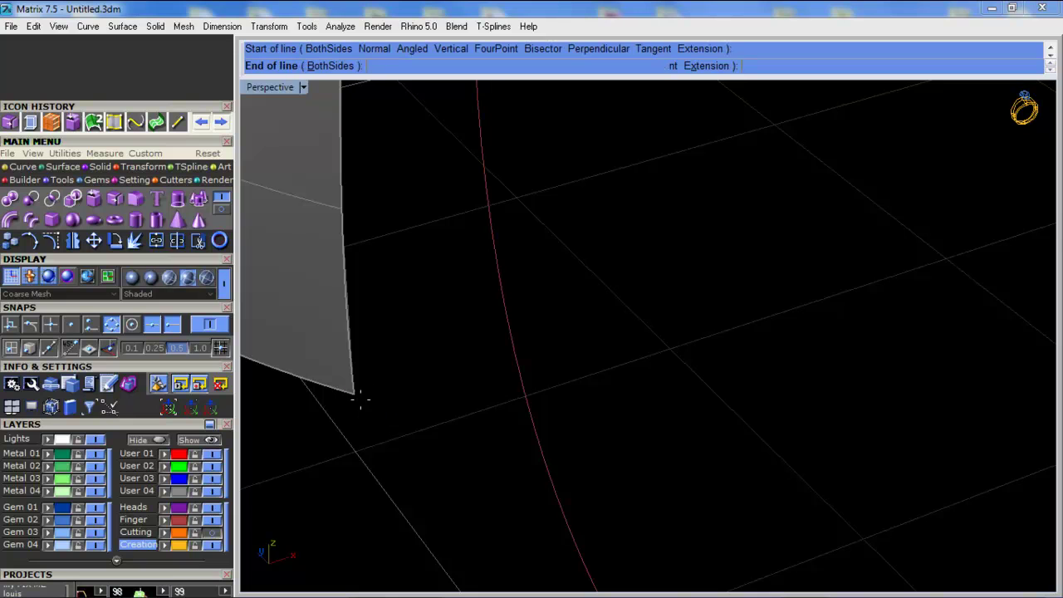
{"action": "scroll", "coordinate": [336, 427], "scroll_direction": "down", "scroll_amount": 5}
{"action": "scroll", "coordinate": [339, 425], "scroll_direction": "down", "scroll_amount": 1}
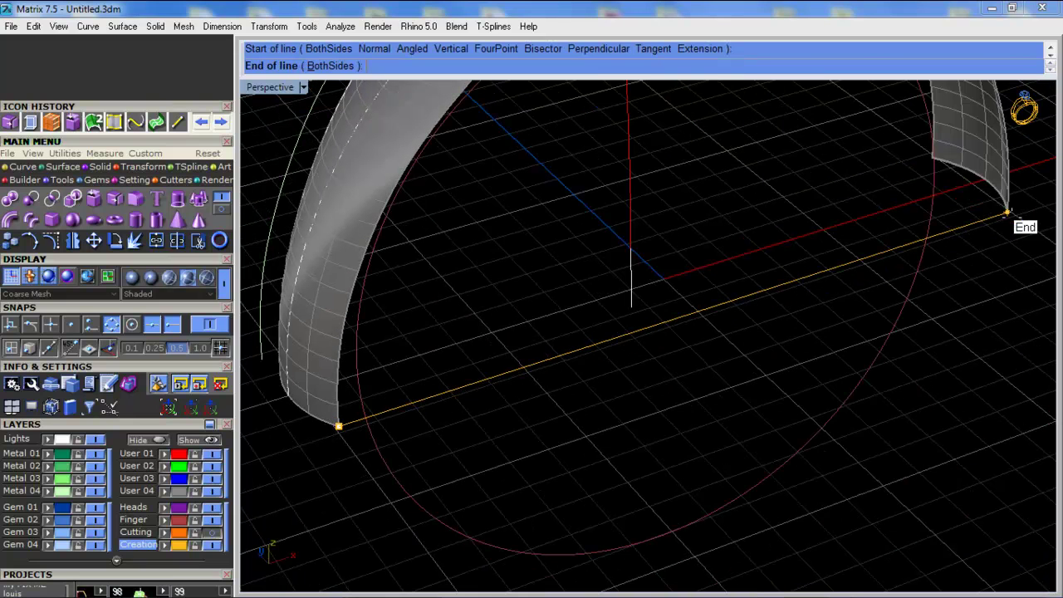
{"action": "left_click", "coordinate": [1007, 215]}
{"action": "scroll", "coordinate": [708, 360], "scroll_direction": "down", "scroll_amount": 3}
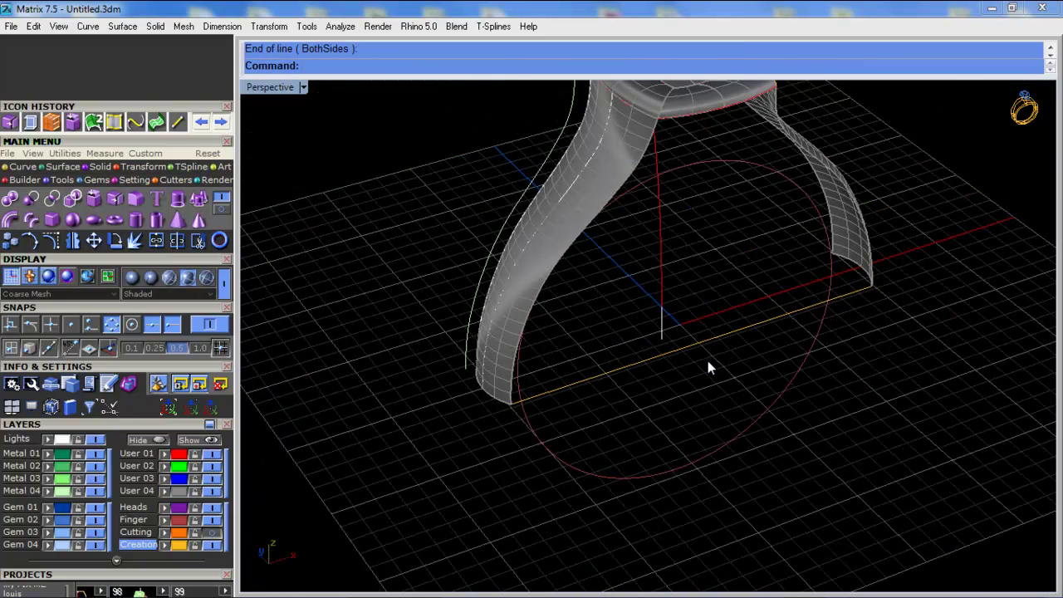
{"action": "scroll", "coordinate": [603, 277], "scroll_direction": "up", "scroll_amount": 2}
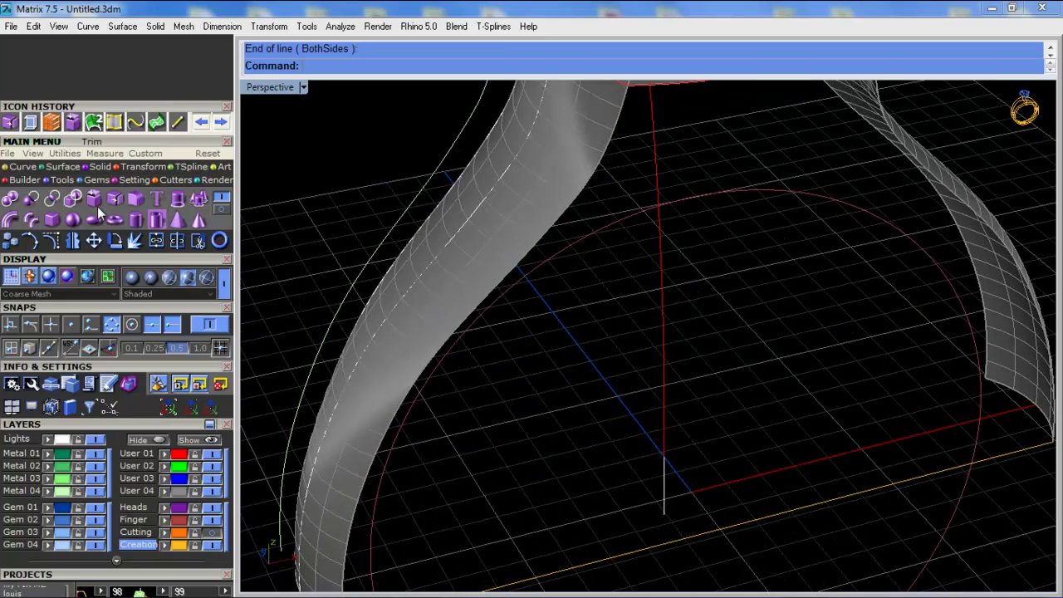
{"action": "left_click", "coordinate": [63, 166]}
{"action": "left_click", "coordinate": [54, 198]}
{"action": "scroll", "coordinate": [532, 174], "scroll_direction": "down", "scroll_amount": 3}
{"action": "left_click", "coordinate": [507, 188]}
{"action": "scroll", "coordinate": [854, 177], "scroll_direction": "up", "scroll_amount": 2}
{"action": "left_click", "coordinate": [804, 191]}
{"action": "left_click", "coordinate": [792, 152]}
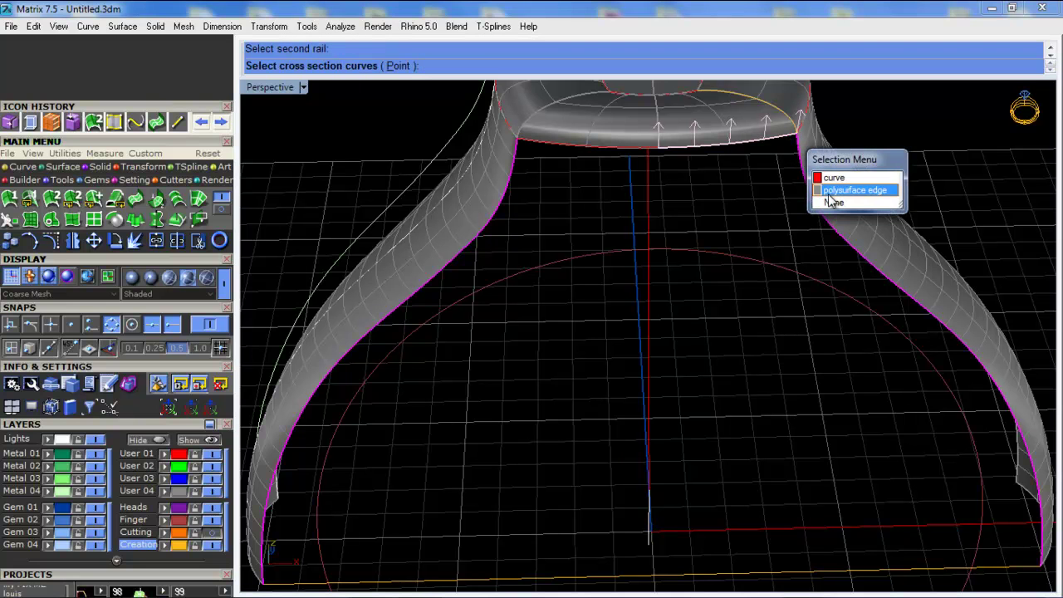
{"action": "left_click", "coordinate": [832, 202]}
Explode the closed curve around the underside of the ring head into separate segments
{"action": "left_click", "coordinate": [750, 140]}
{"action": "left_click", "coordinate": [747, 148]}
{"action": "left_click", "coordinate": [797, 176]}
{"action": "left_click", "coordinate": [135, 241]}
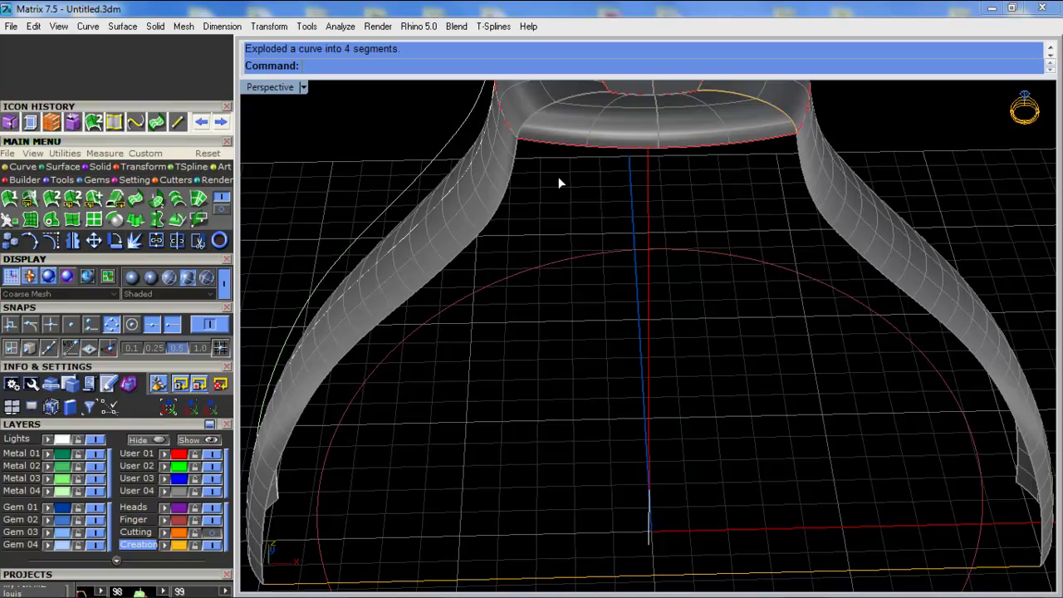
Sweep a side surface along the two shank edges, using the head's front curve segment and the bottom line as cross sections, without simplifying
{"action": "left_click", "coordinate": [53, 202]}
{"action": "left_click", "coordinate": [511, 180]}
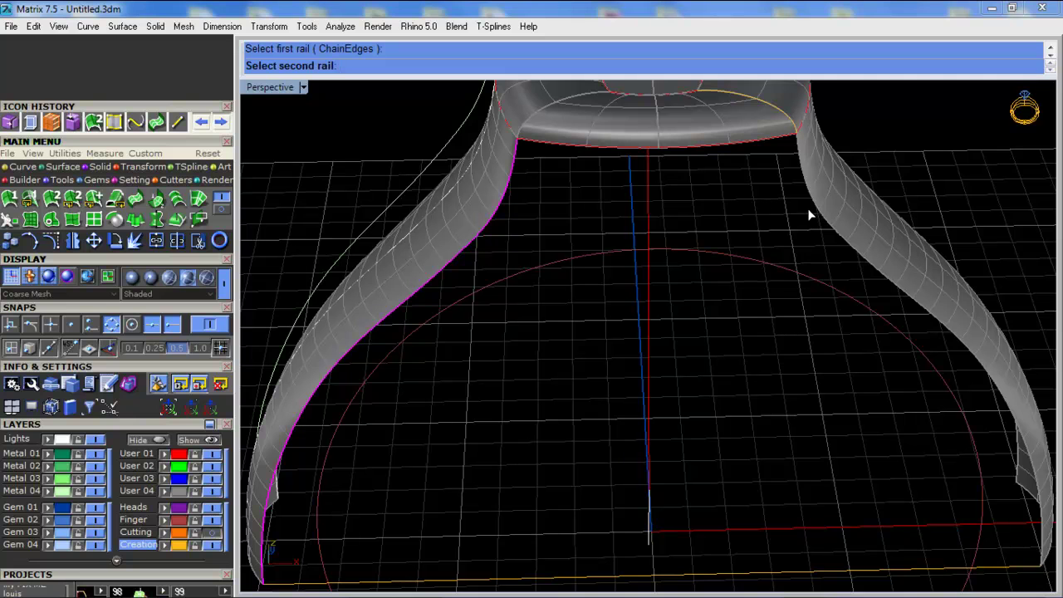
{"action": "left_click", "coordinate": [812, 214]}
{"action": "left_click", "coordinate": [790, 146]}
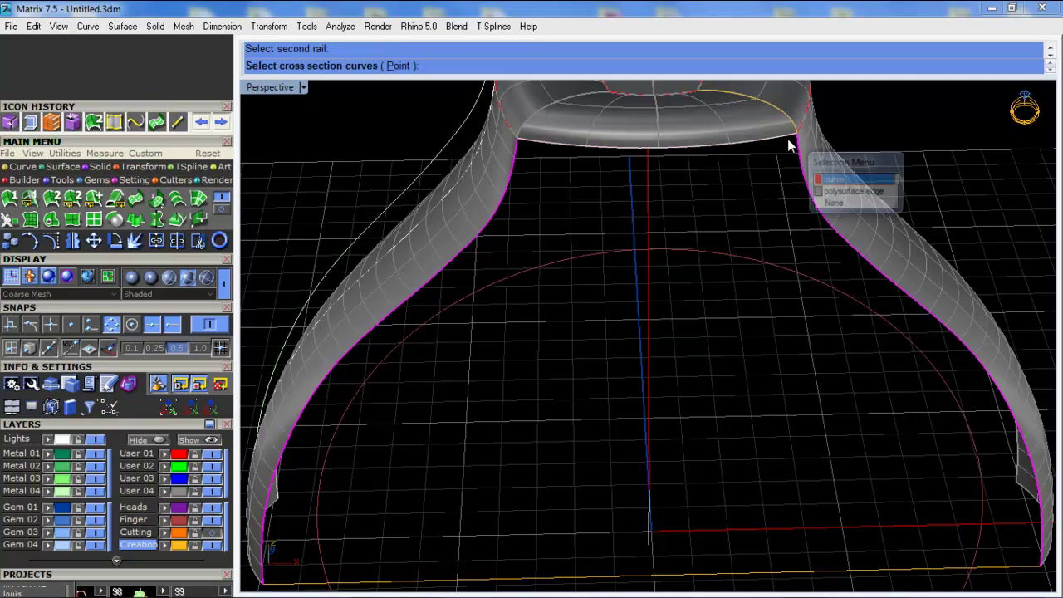
{"action": "left_click", "coordinate": [843, 175]}
{"action": "left_click", "coordinate": [994, 567]}
{"action": "key", "text": "Return"}
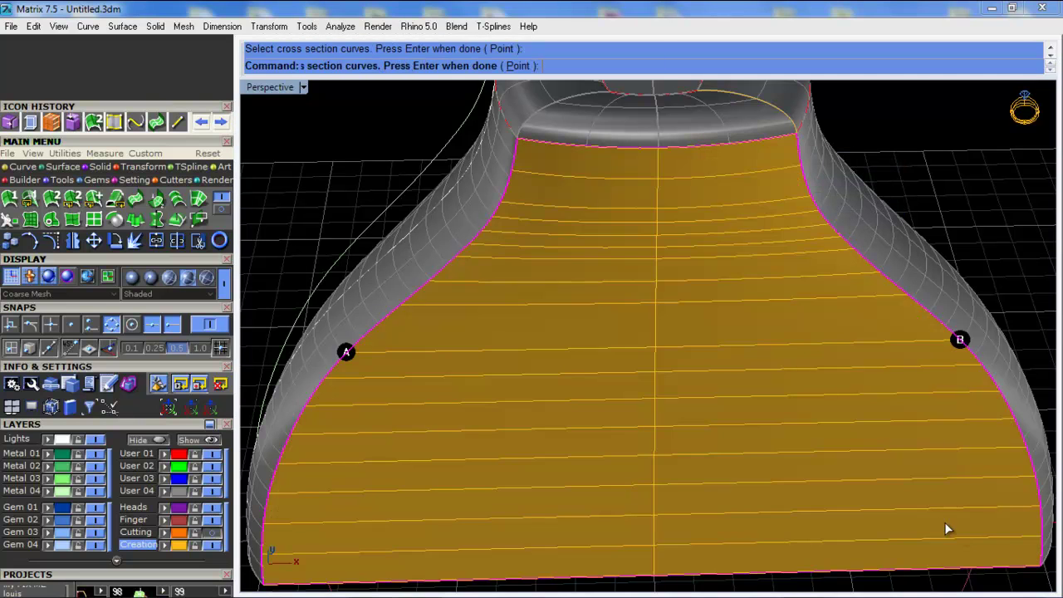
{"action": "scroll", "coordinate": [632, 247], "scroll_direction": "down", "scroll_amount": 5}
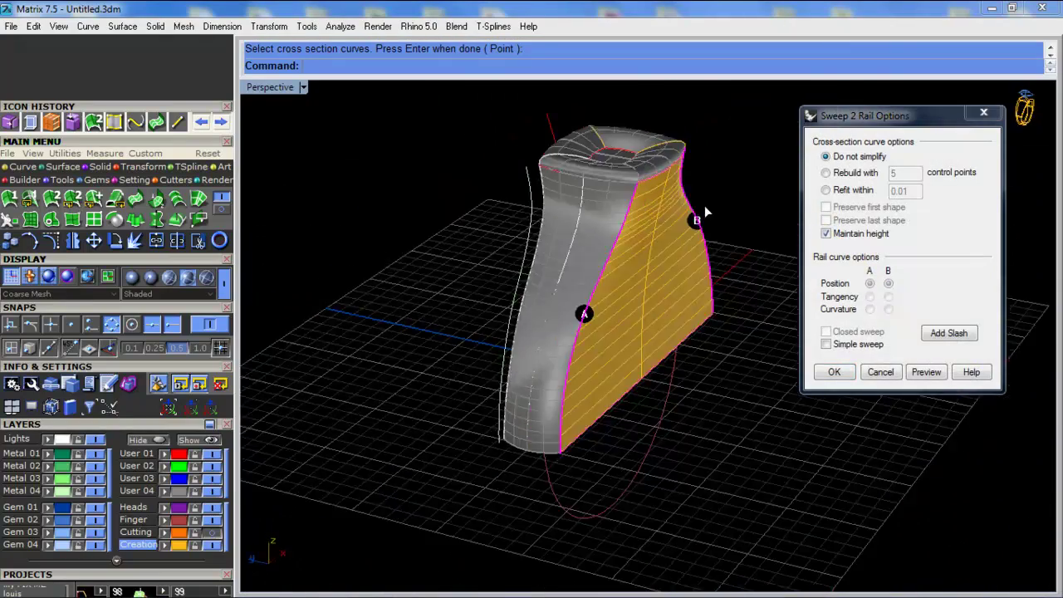
{"action": "left_click", "coordinate": [835, 371]}
Mirror the new side surface across to the opposite side of the ring
{"action": "right_click_drag", "start_coordinate": [806, 382], "coordinate": [544, 353]}
{"action": "left_click", "coordinate": [74, 241]}
{"action": "left_click", "coordinate": [452, 302]}
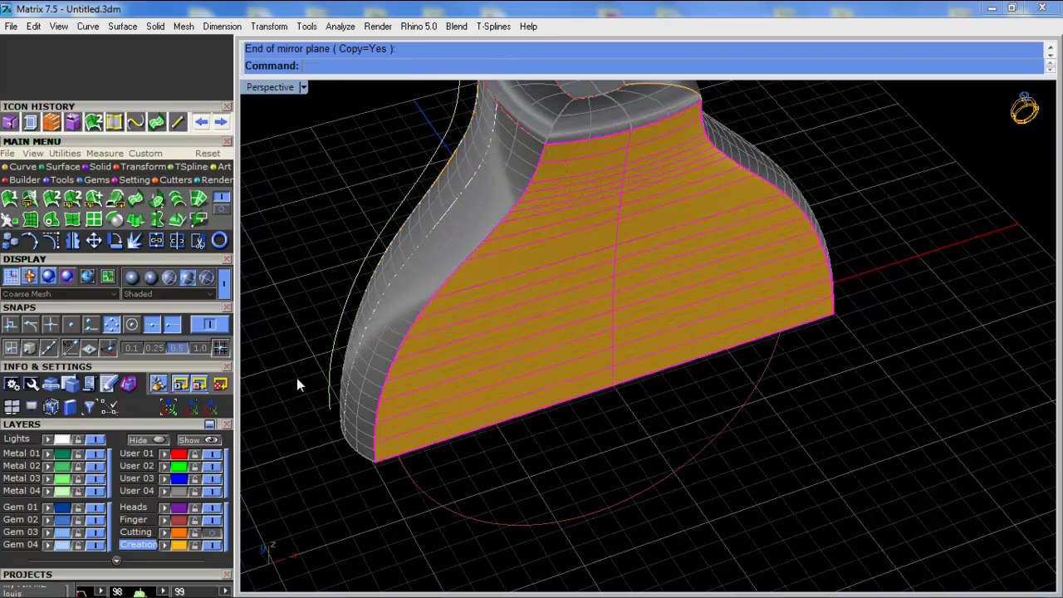
{"action": "left_click", "coordinate": [548, 432]}
Join the two side surfaces with the outer shank and head surfaces into one body
{"action": "right_click_drag", "start_coordinate": [595, 446], "coordinate": [783, 133]}
{"action": "scroll", "coordinate": [785, 133], "scroll_direction": "down", "scroll_amount": 4}
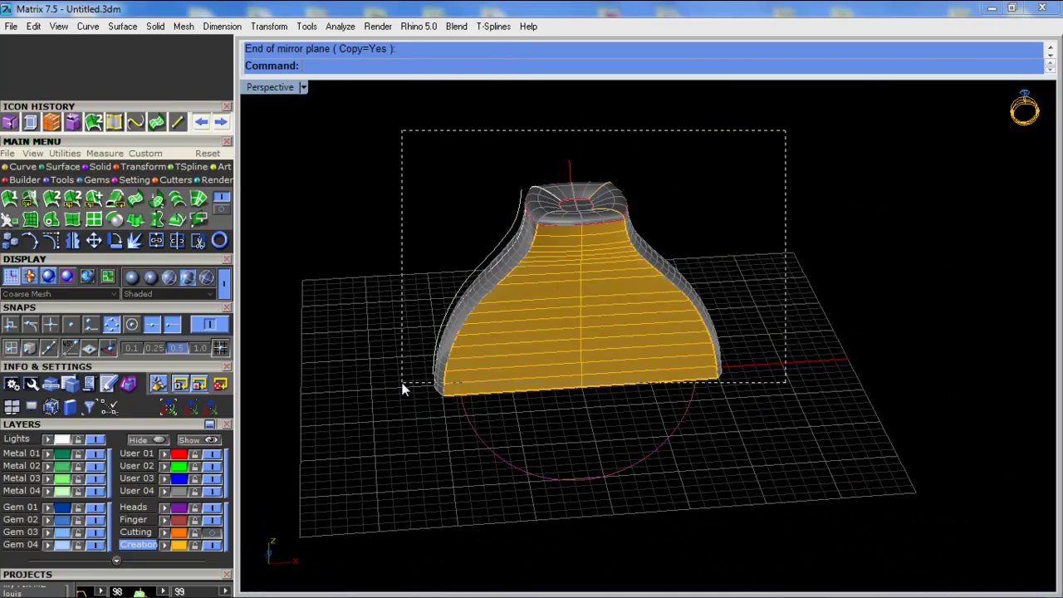
{"action": "left_click_drag", "start_coordinate": [402, 383], "coordinate": [400, 383]}
{"action": "left_click", "coordinate": [159, 240]}
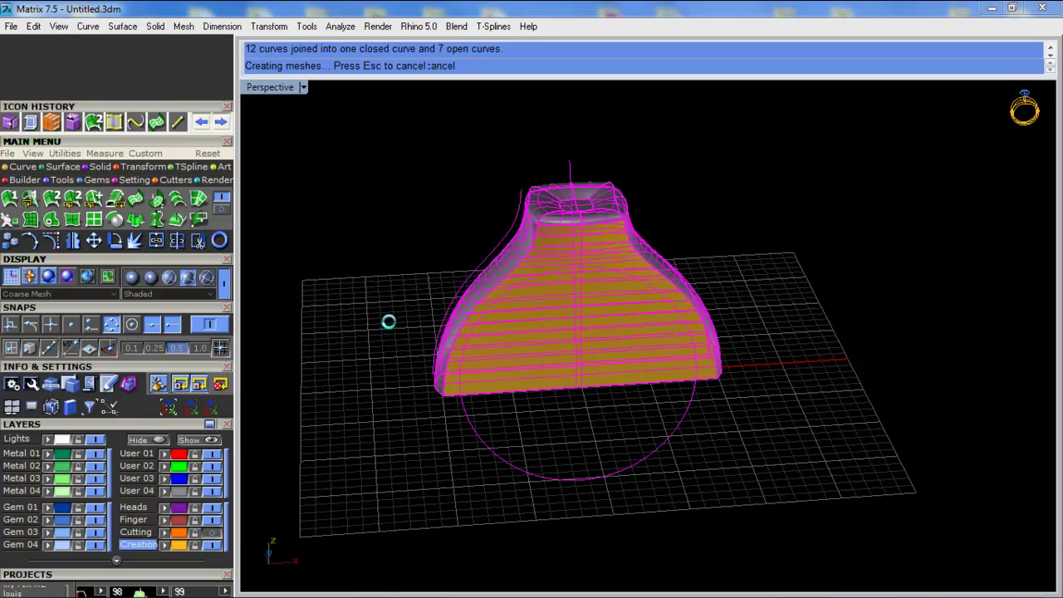
{"action": "left_click", "coordinate": [564, 470]}
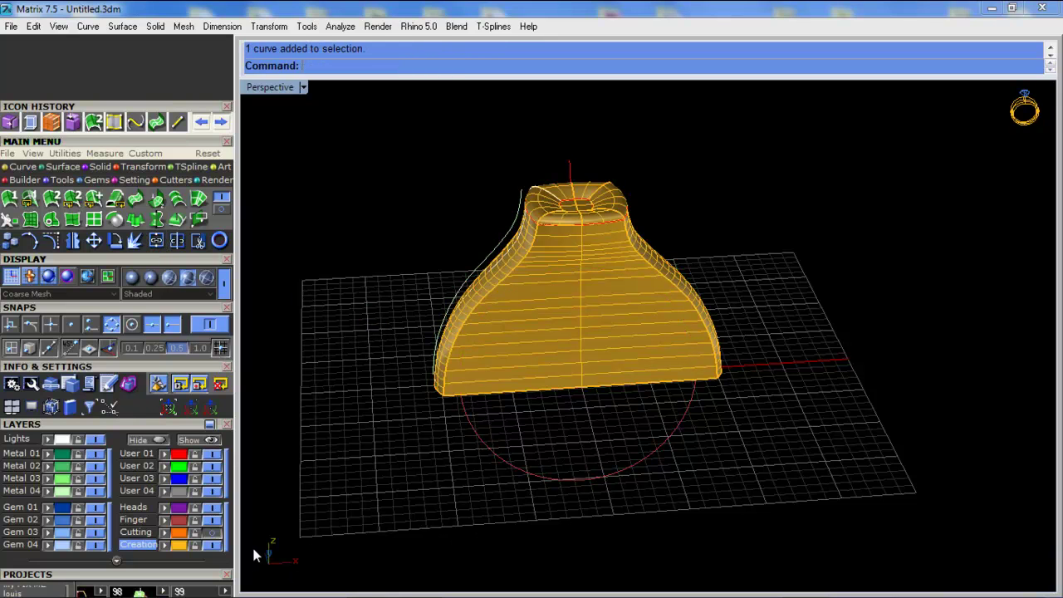
Show the Cutting layer and split the ring body with the half-cylinder cutter
{"action": "left_click", "coordinate": [213, 534]}
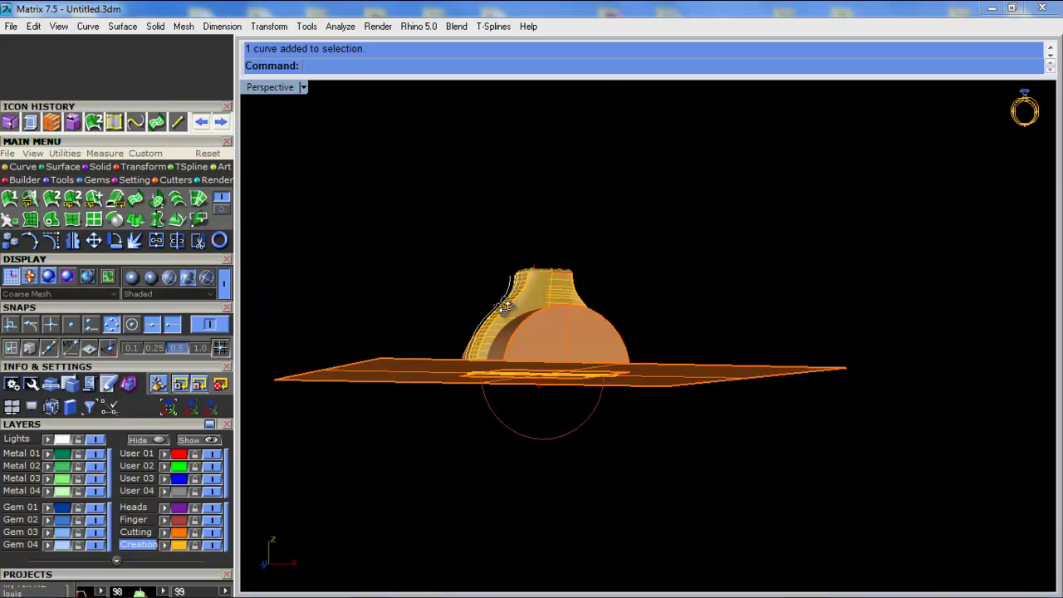
{"action": "scroll", "coordinate": [501, 358], "scroll_direction": "up", "scroll_amount": 5}
{"action": "left_click", "coordinate": [658, 129]}
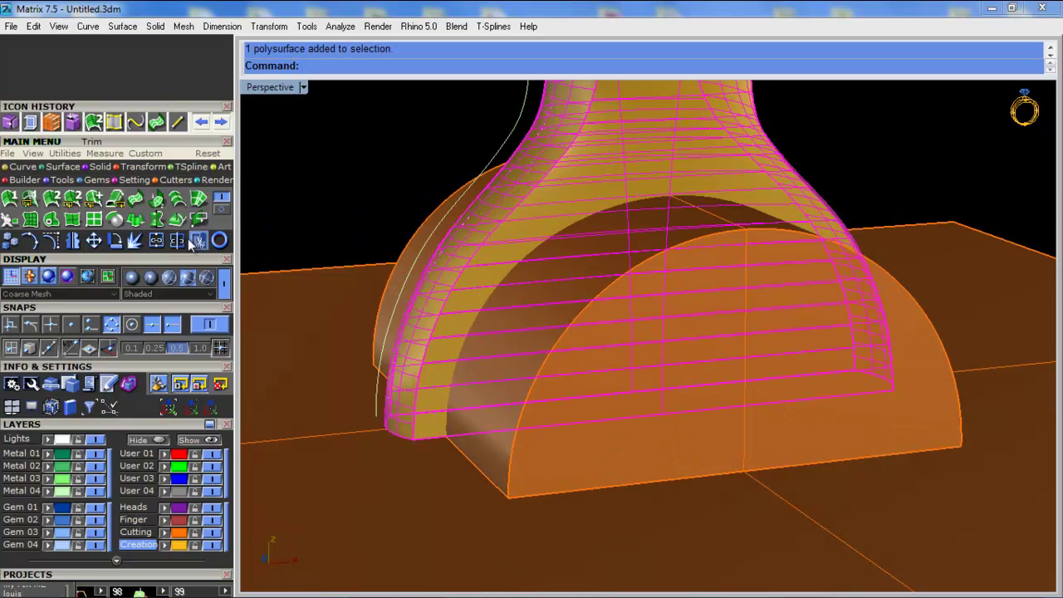
{"action": "key", "text": "ctrl+shift+s"}
{"action": "left_click", "coordinate": [683, 341]}
{"action": "key", "text": "Return"}
{"action": "left_click", "coordinate": [634, 139]}
{"action": "key", "text": "ctrl+shift+s"}
{"action": "left_click", "coordinate": [426, 220]}
{"action": "key", "text": "Return"}
Delete the split-off portion of the ring body inside the finger hole and the flat cutting plane
{"action": "right_click_drag", "start_coordinate": [564, 186], "coordinate": [614, 115]}
{"action": "left_click", "coordinate": [614, 115], "text": "ctrl"}
{"action": "key", "text": "Delete"}
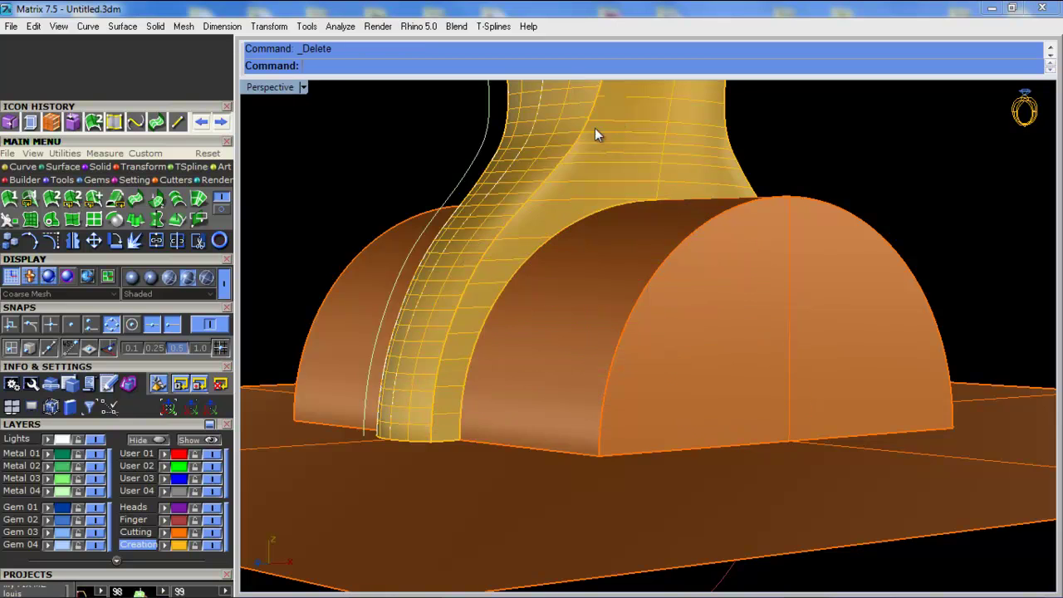
{"action": "left_click", "coordinate": [253, 394]}
{"action": "key", "text": "Delete"}
Split the half-cylinder cutter using the ring body as the cutting object
{"action": "right_click_drag", "start_coordinate": [611, 317], "coordinate": [511, 344]}
{"action": "left_click", "coordinate": [548, 334]}
{"action": "left_click", "coordinate": [177, 239]}
{"action": "left_click", "coordinate": [727, 137]}
{"action": "key", "text": "Return"}
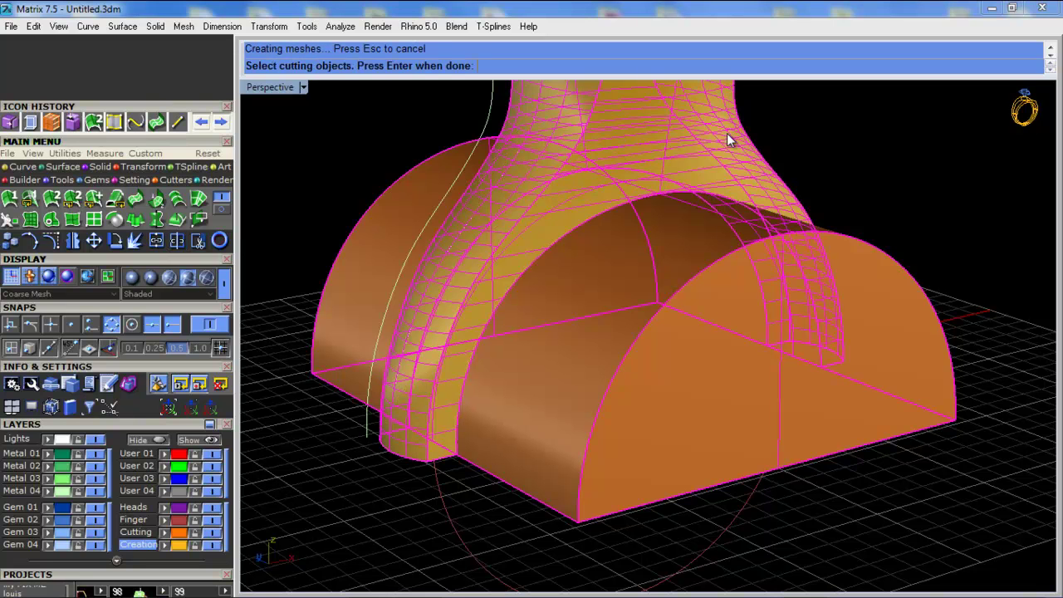
Delete the half-cylinder portions that extend beyond both sides of the ring
{"action": "right_click_drag", "start_coordinate": [750, 159], "coordinate": [776, 266]}
{"action": "left_click", "coordinate": [776, 266]}
{"action": "key", "text": "Delete"}
{"action": "left_click", "coordinate": [380, 228]}
{"action": "key", "text": "Delete"}
Join the remaining curved inner finger surface to the ring body
{"action": "right_click_drag", "start_coordinate": [440, 264], "coordinate": [388, 203]}
{"action": "scroll", "coordinate": [694, 274], "scroll_direction": "up", "scroll_amount": 4}
{"action": "left_click", "coordinate": [694, 275]}
{"action": "scroll", "coordinate": [555, 282], "scroll_direction": "down", "scroll_amount": 6}
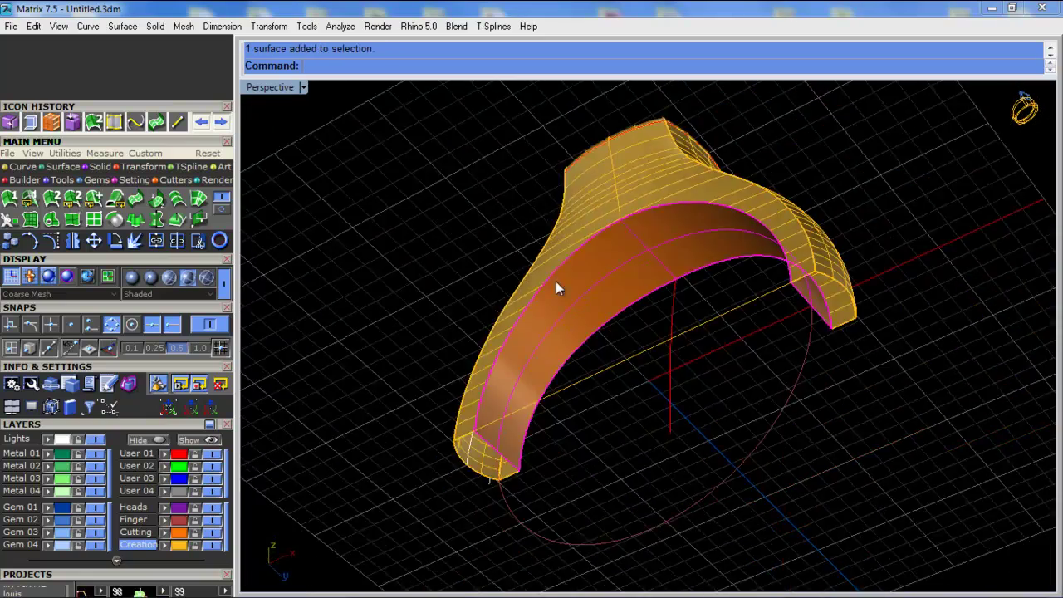
{"action": "right_click_drag", "start_coordinate": [556, 282], "coordinate": [589, 176]}
{"action": "left_click", "coordinate": [588, 176]}
{"action": "left_click", "coordinate": [165, 491]}
{"action": "left_click", "coordinate": [156, 242]}
Delete the leftover construction curves around the bottom ends of the shank
{"action": "left_click", "coordinate": [454, 487]}
{"action": "right_click_drag", "start_coordinate": [452, 483], "coordinate": [479, 455]}
{"action": "scroll", "coordinate": [474, 454], "scroll_direction": "down", "scroll_amount": 2}
{"action": "left_click_drag", "start_coordinate": [372, 367], "coordinate": [852, 478]}
{"action": "key", "text": "Delete"}
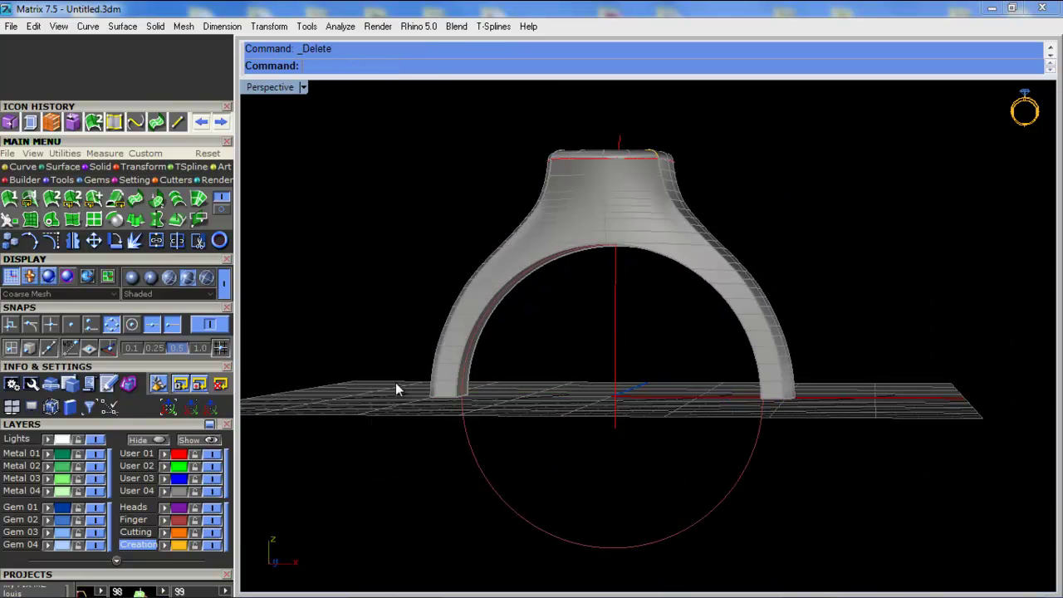
Duplicate the open borders at the two bottom ends of the ring body
{"action": "scroll", "coordinate": [395, 381], "scroll_direction": "up", "scroll_amount": 3}
{"action": "left_click", "coordinate": [479, 368]}
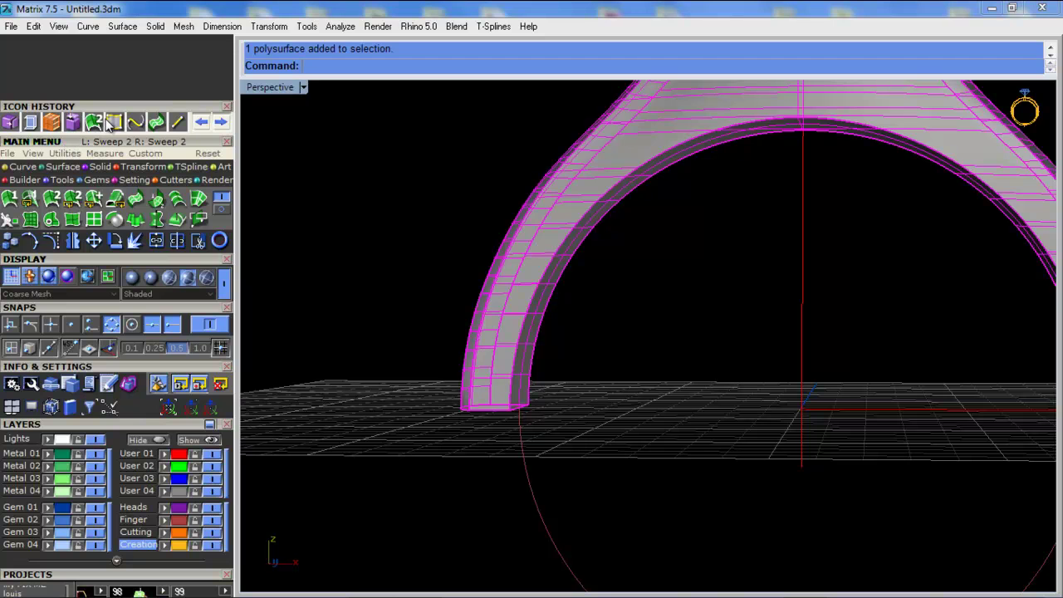
{"action": "right_click", "coordinate": [478, 440]}
{"action": "right_click_drag", "start_coordinate": [488, 435], "coordinate": [485, 459]}
{"action": "right_click_drag", "start_coordinate": [1048, 437], "coordinate": [875, 396], "text": "shift"}
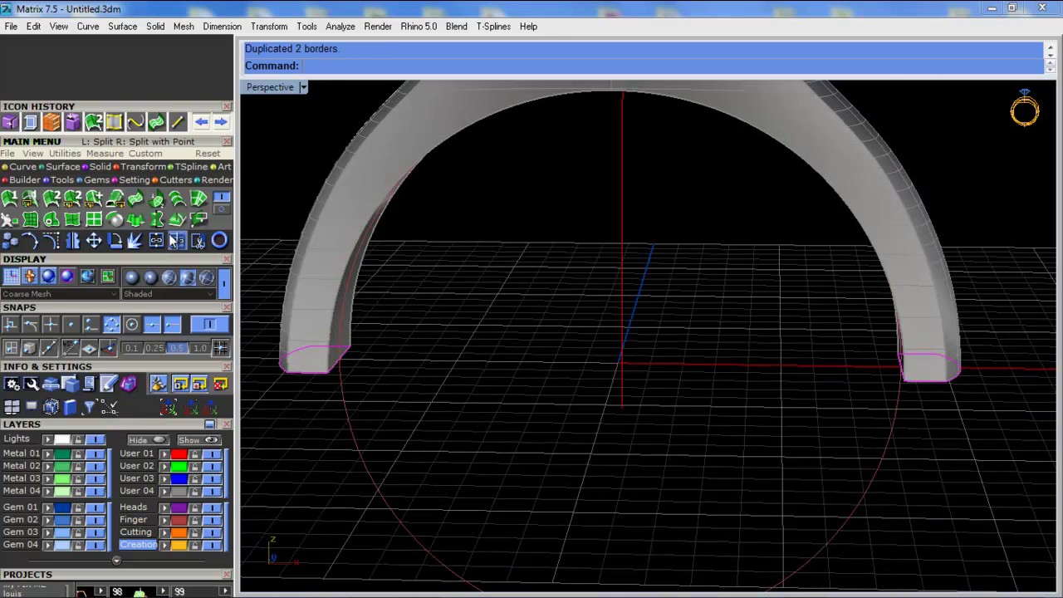
Sweep the lower shank along the finger circle with a one-rail Freeform sweep, using both end borders as cross sections without simplifying them
{"action": "right_click_drag", "start_coordinate": [431, 438], "coordinate": [456, 390], "text": "shift"}
{"action": "left_click", "coordinate": [451, 413]}
{"action": "left_click", "coordinate": [450, 411]}
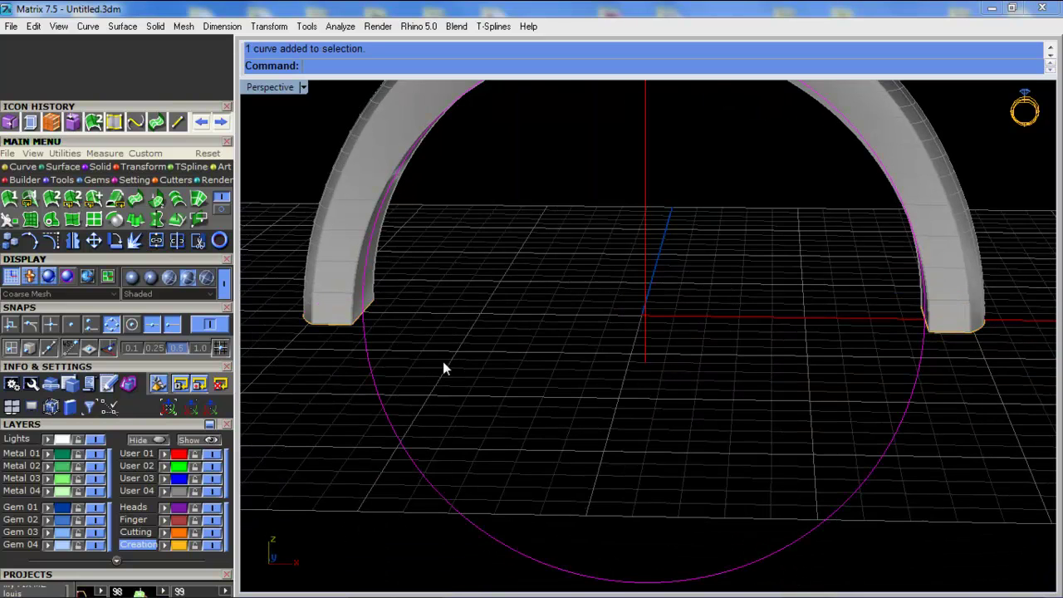
{"action": "middle_click", "coordinate": [443, 361]}
{"action": "left_click", "coordinate": [488, 475]}
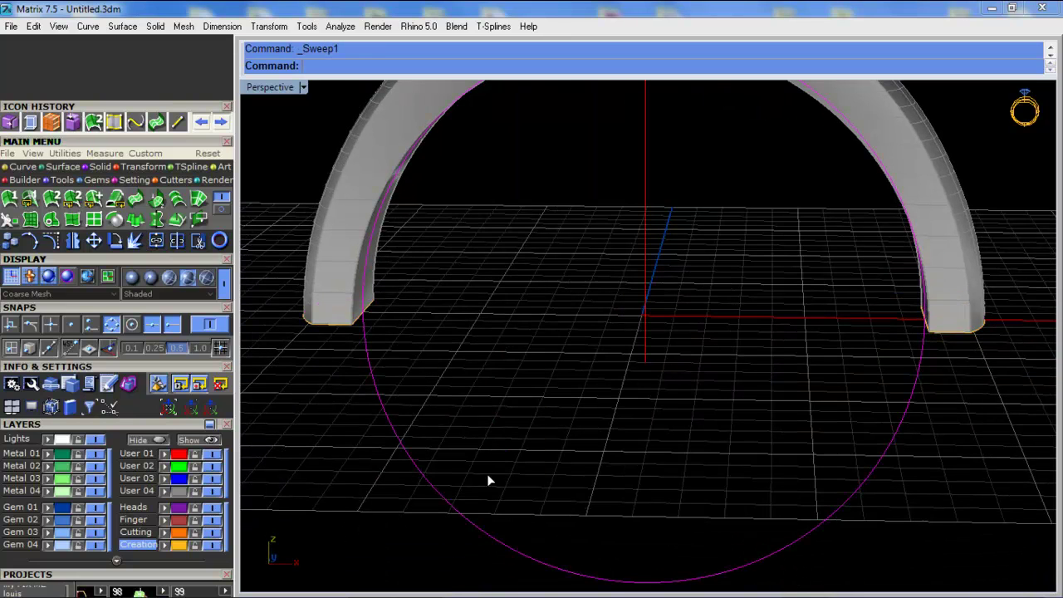
{"action": "left_click", "coordinate": [949, 332]}
{"action": "left_click", "coordinate": [911, 374]}
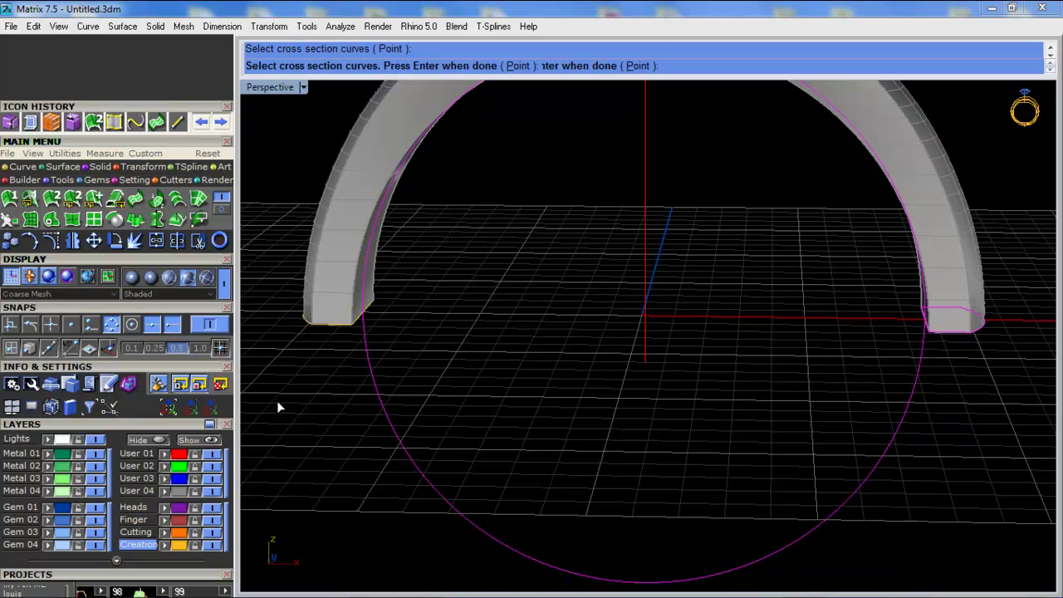
{"action": "left_click", "coordinate": [324, 326]}
{"action": "left_click", "coordinate": [359, 366]}
{"action": "key", "text": "Return"}
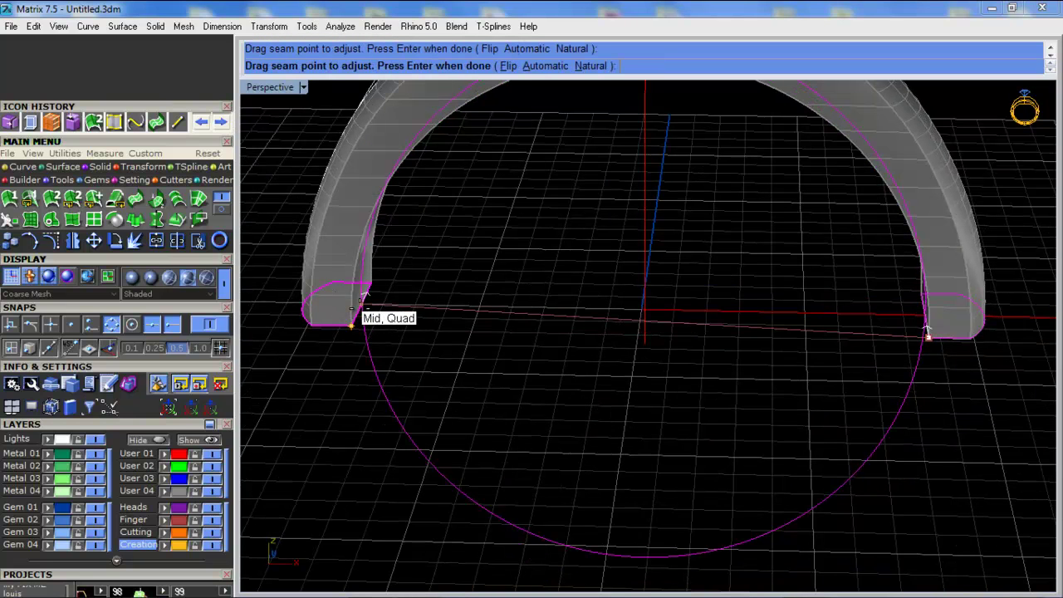
{"action": "right_click_drag", "start_coordinate": [856, 374], "coordinate": [913, 334]}
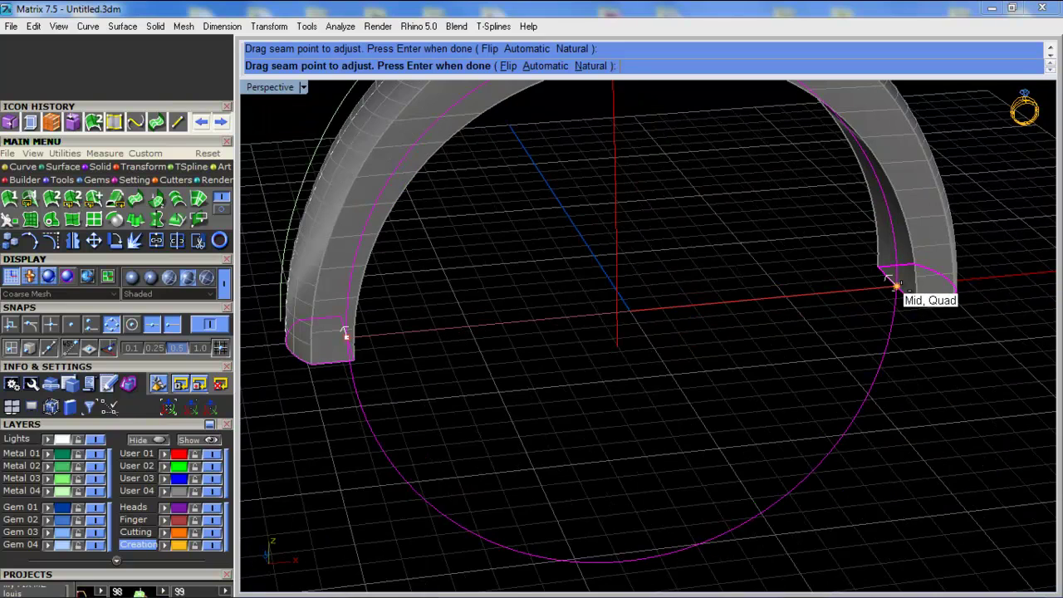
{"action": "key", "text": "Return"}
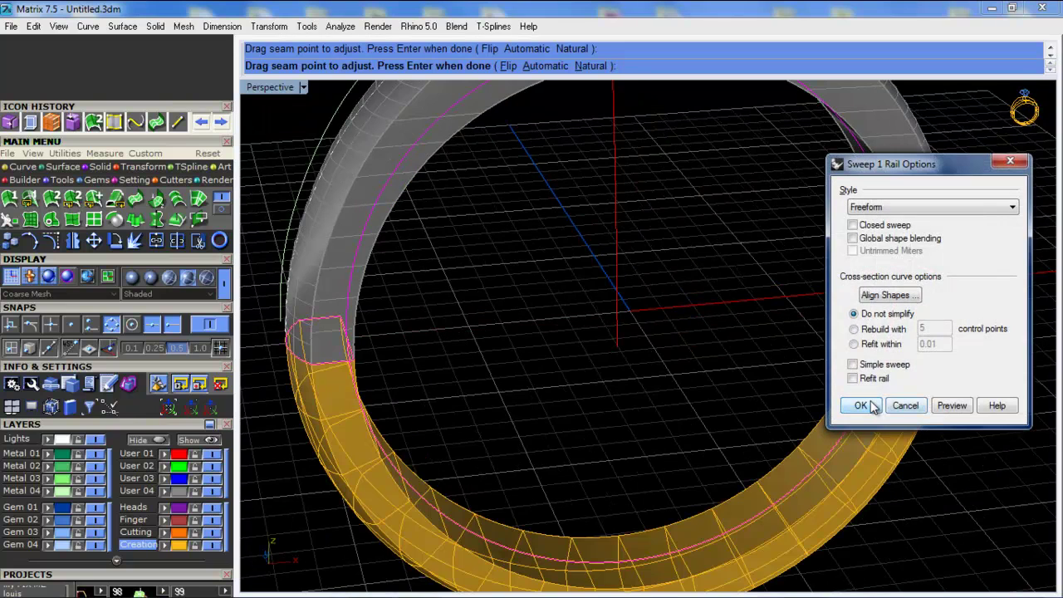
{"action": "left_click", "coordinate": [860, 405]}
Join the swept lower shank to the upper ring body
{"action": "right_click_drag", "start_coordinate": [795, 401], "coordinate": [720, 332]}
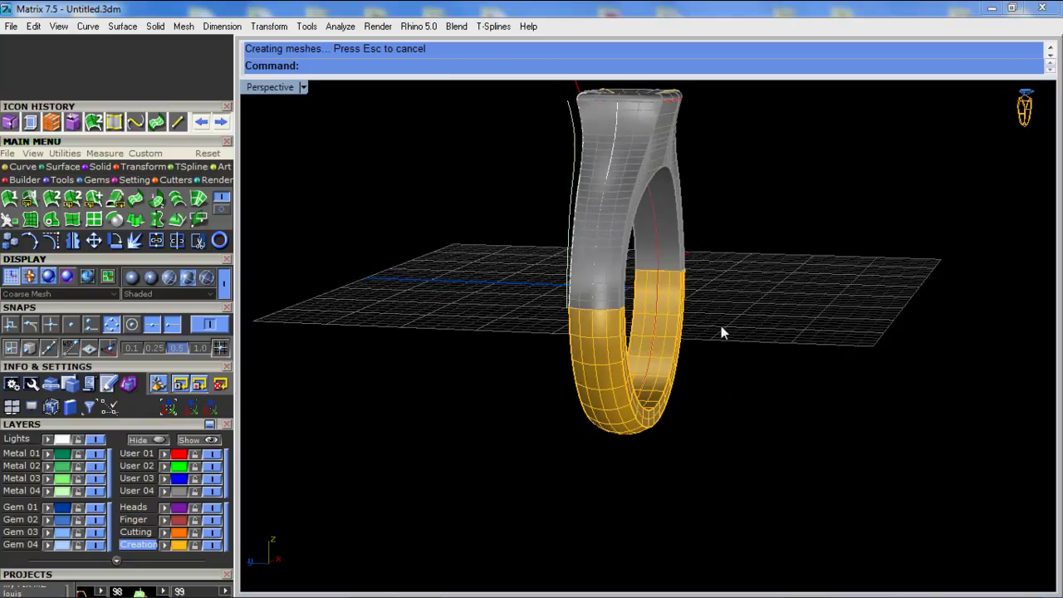
{"action": "scroll", "coordinate": [721, 332], "scroll_direction": "up", "scroll_amount": 4}
{"action": "left_click", "coordinate": [681, 374]}
{"action": "left_click", "coordinate": [660, 286], "text": "shift"}
{"action": "left_click", "coordinate": [159, 240]}
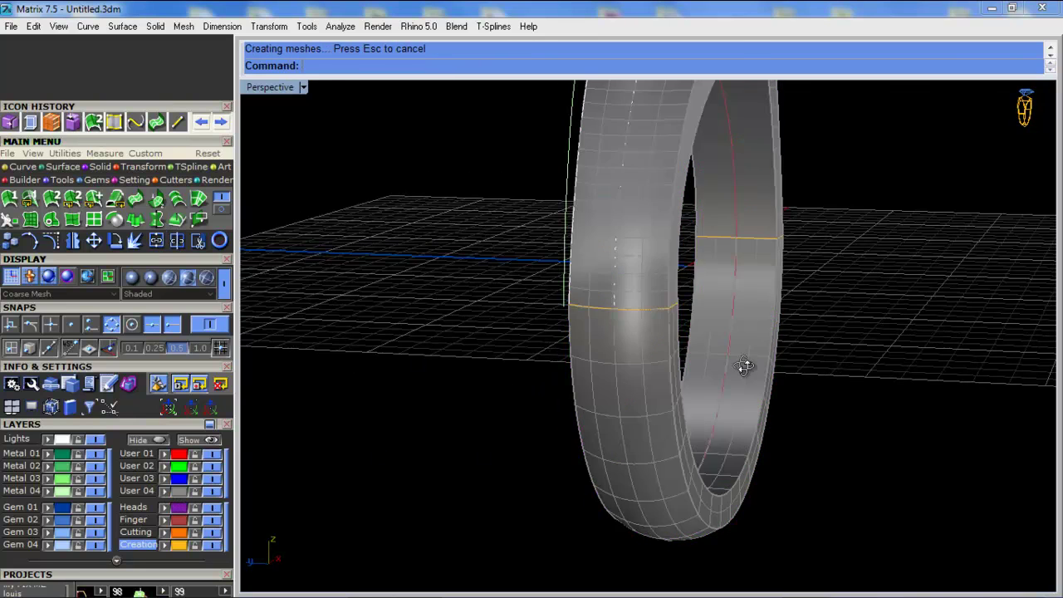
Hide the User 04 layer, delete the leftover construction curves around the ring, and show the layer again
{"action": "right_click_drag", "start_coordinate": [743, 366], "coordinate": [492, 429]}
{"action": "right_click_drag", "start_coordinate": [624, 217], "coordinate": [479, 334]}
{"action": "left_click", "coordinate": [211, 493]}
{"action": "left_click_drag", "start_coordinate": [381, 126], "coordinate": [795, 409]}
{"action": "scroll", "coordinate": [515, 347], "scroll_direction": "up", "scroll_amount": 2}
{"action": "key", "text": "Delete"}
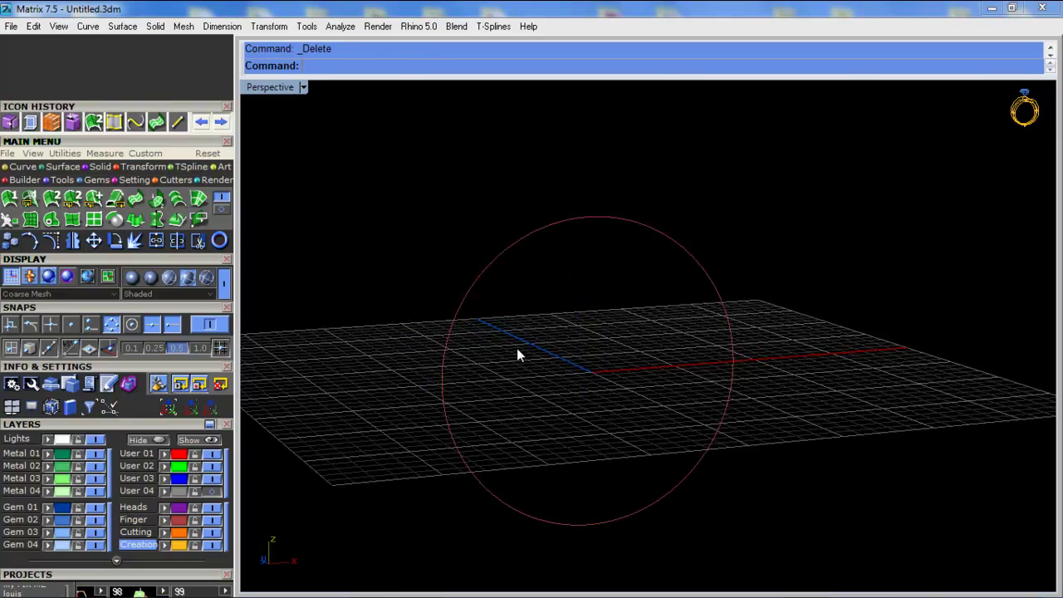
{"action": "left_click", "coordinate": [211, 492]}
Examine the completed ring's head, shoulders, finger hole and lower shank from several angles
{"action": "right_click_drag", "start_coordinate": [493, 312], "coordinate": [545, 245]}
{"action": "scroll", "coordinate": [546, 245], "scroll_direction": "up", "scroll_amount": 3}
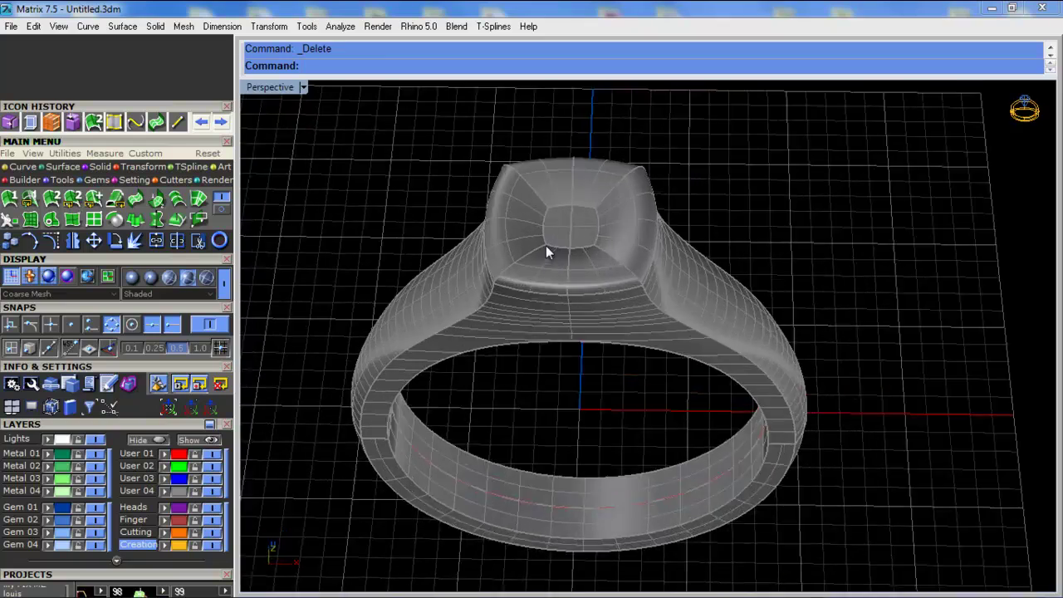
{"action": "scroll", "coordinate": [474, 298], "scroll_direction": "up", "scroll_amount": 7}
{"action": "scroll", "coordinate": [615, 252], "scroll_direction": "down", "scroll_amount": 8}
{"action": "right_click_drag", "start_coordinate": [615, 252], "coordinate": [646, 162]}
{"action": "mouse_move", "coordinate": [195, 590]}
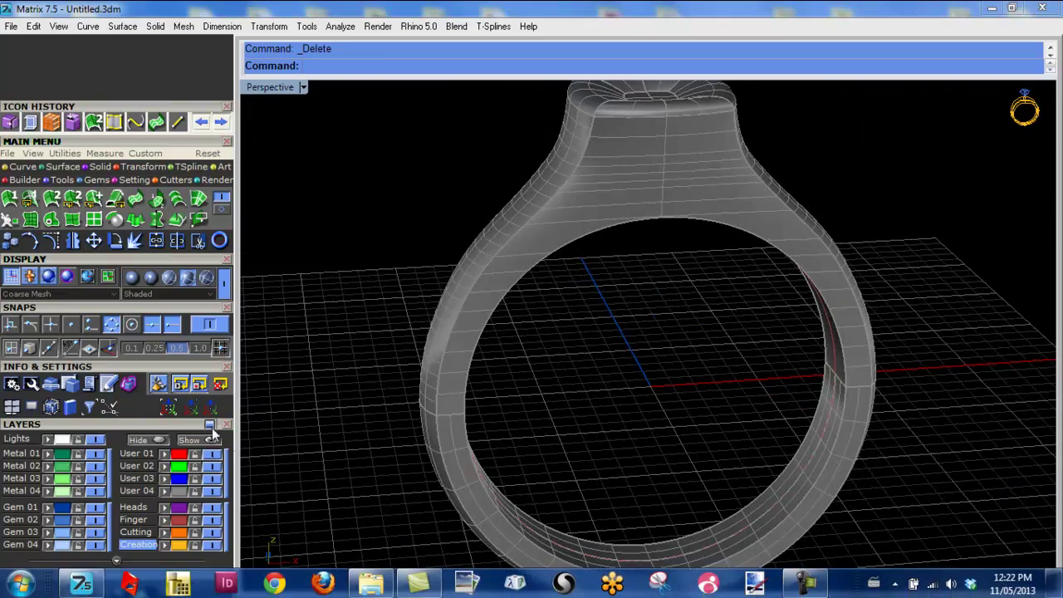
{"action": "scroll", "coordinate": [200, 432], "scroll_direction": "down", "scroll_amount": 2}
{"action": "scroll", "coordinate": [401, 348], "scroll_direction": "down", "scroll_amount": 4}
{"action": "right_click_drag", "start_coordinate": [444, 343], "coordinate": [438, 316]}
{"action": "right_click_drag", "start_coordinate": [549, 170], "coordinate": [480, 241]}
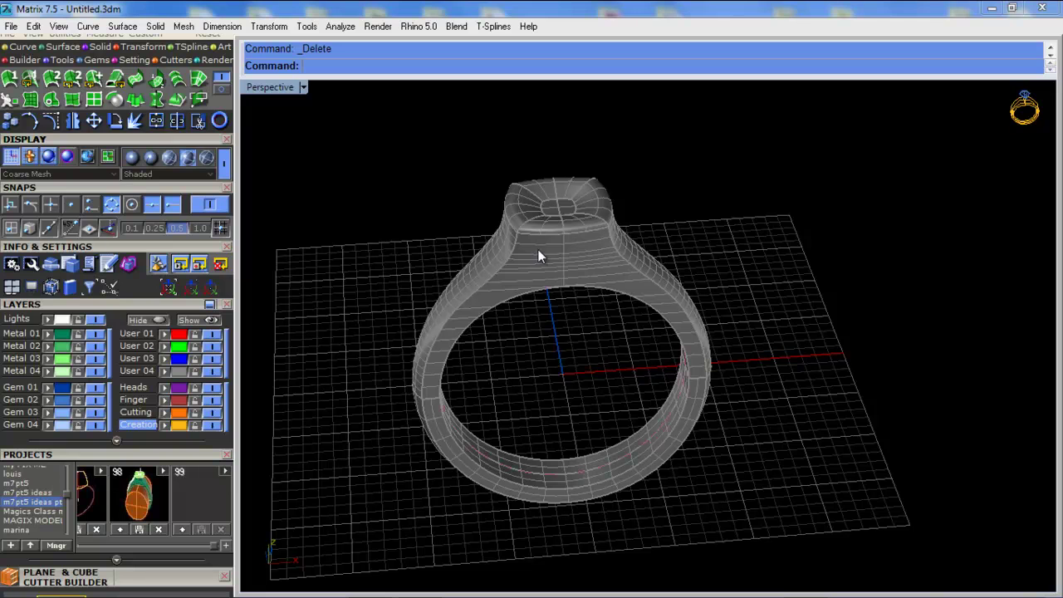
{"action": "right_click_drag", "start_coordinate": [538, 254], "coordinate": [565, 294]}
{"action": "scroll", "coordinate": [567, 368], "scroll_direction": "down", "scroll_amount": 1}
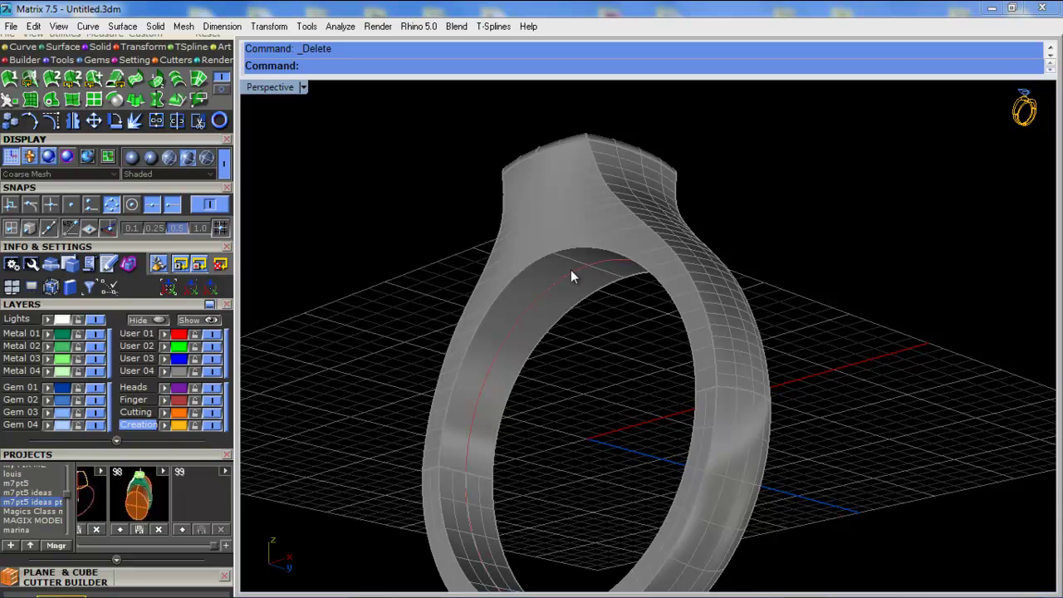
{"action": "right_click_drag", "start_coordinate": [486, 342], "coordinate": [622, 493]}
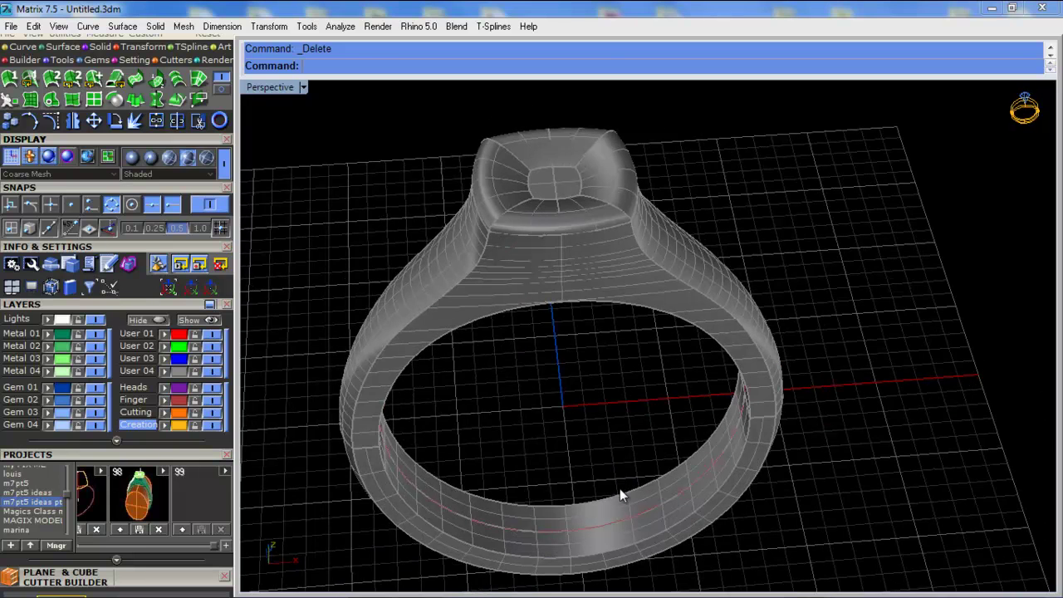
{"action": "right_click_drag", "start_coordinate": [606, 372], "coordinate": [623, 367]}
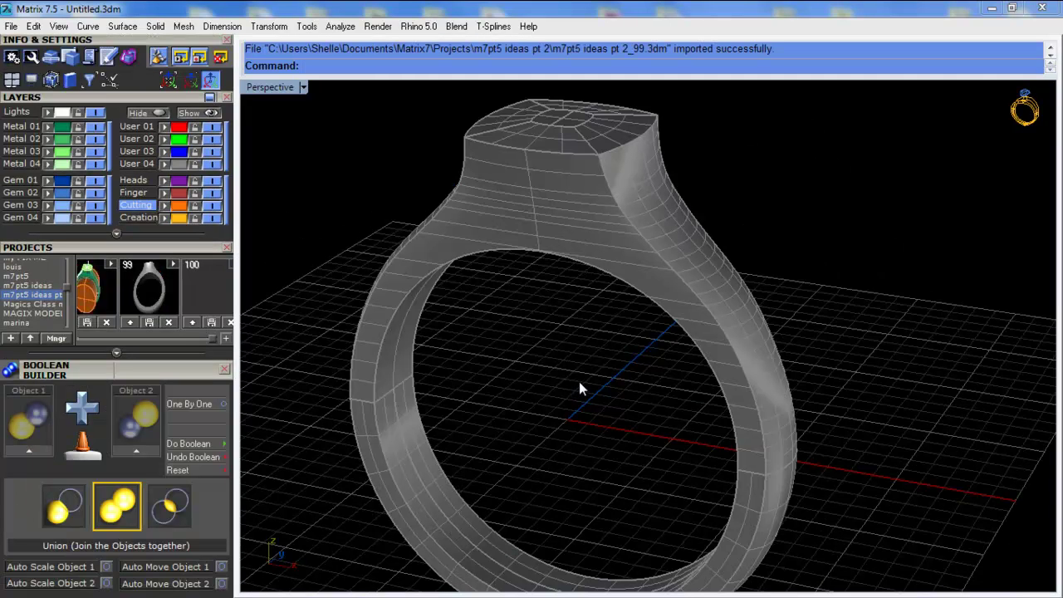
Inspect the imported ring from m7pt5 ideas pt 2_99.3dm, checking its domed top, side walls, sharp edges and inner finger surface
{"action": "right_click_drag", "start_coordinate": [580, 381], "coordinate": [531, 206]}
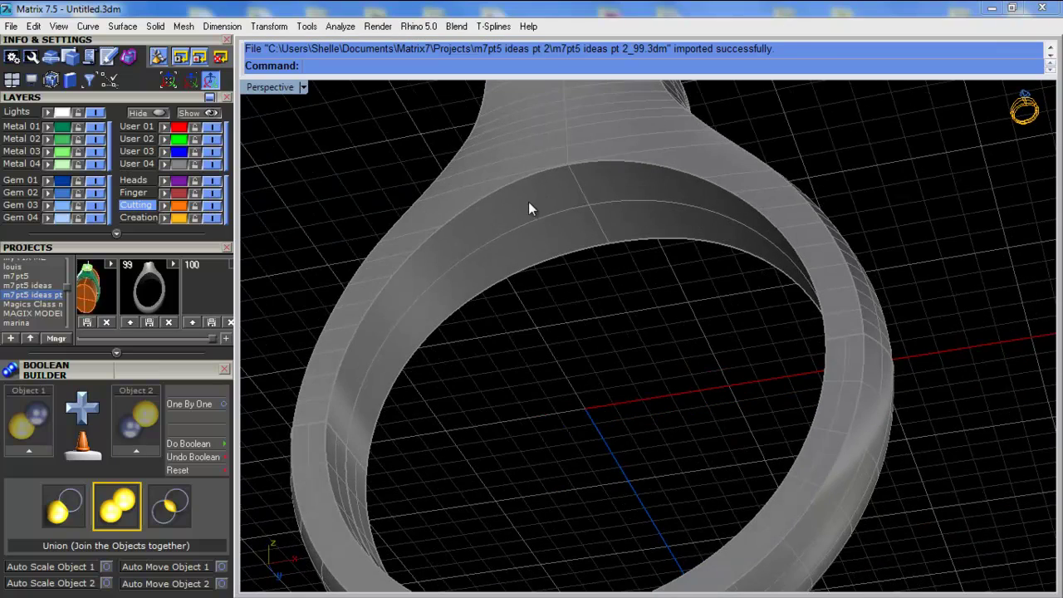
{"action": "scroll", "coordinate": [529, 208], "scroll_direction": "down", "scroll_amount": 2}
{"action": "right_click_drag", "start_coordinate": [530, 209], "coordinate": [528, 360]}
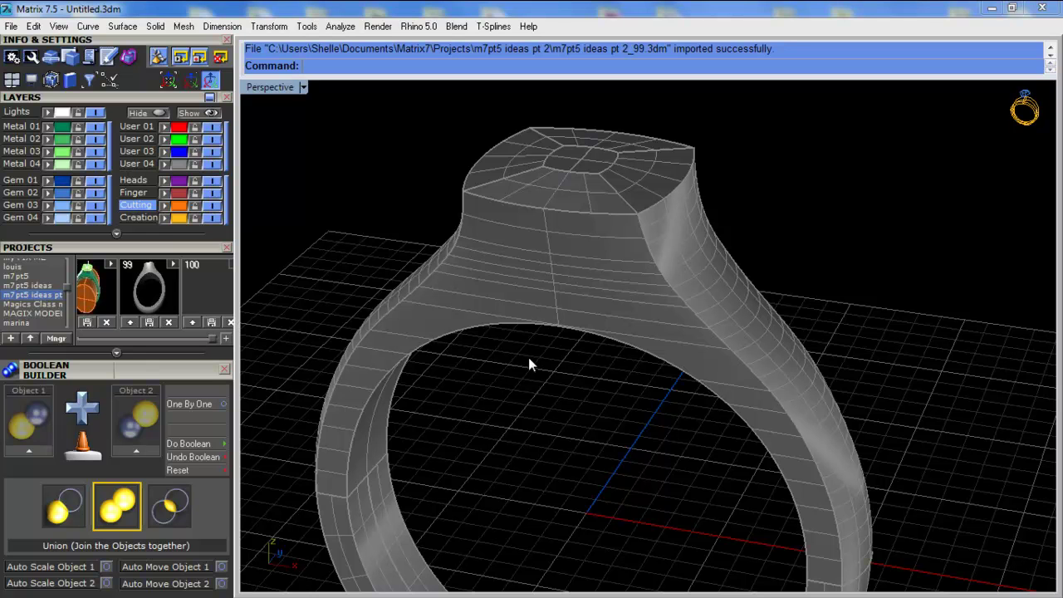
{"action": "right_click_drag", "start_coordinate": [528, 358], "coordinate": [564, 299]}
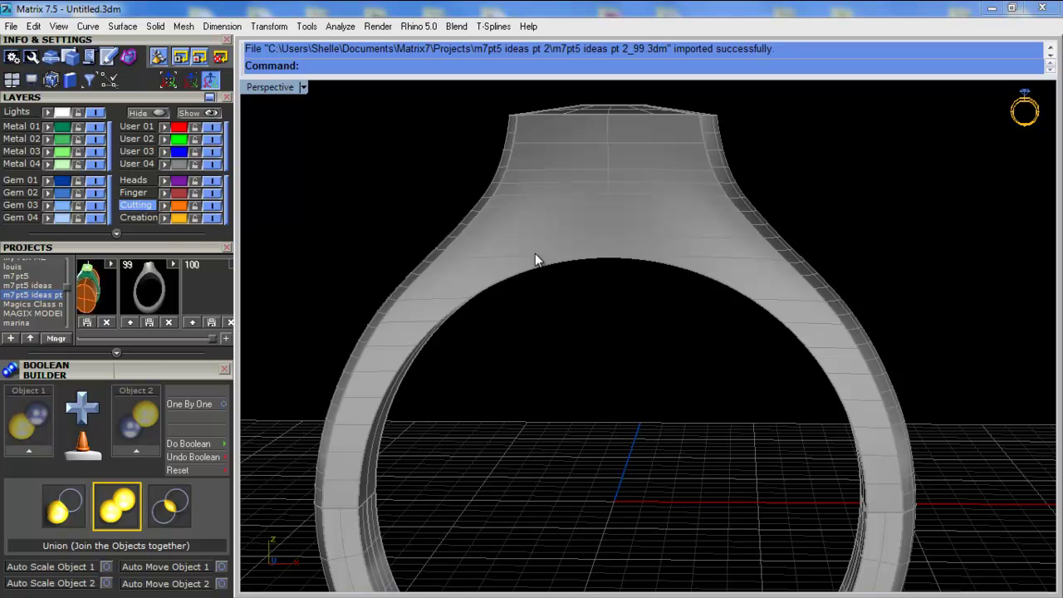
{"action": "right_click_drag", "start_coordinate": [549, 211], "coordinate": [596, 218]}
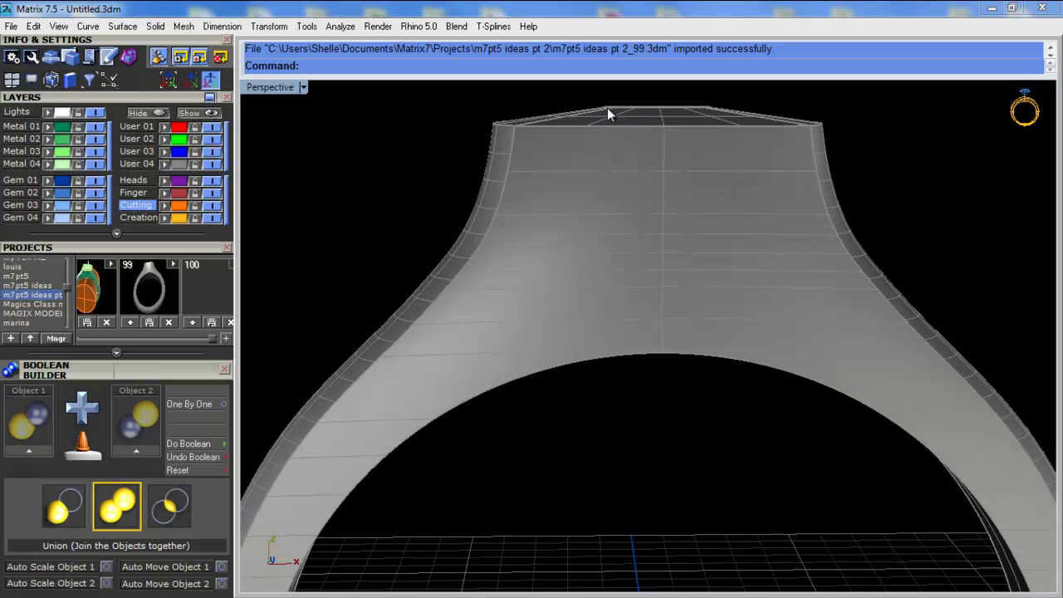
{"action": "right_click_drag", "start_coordinate": [611, 116], "coordinate": [641, 132]}
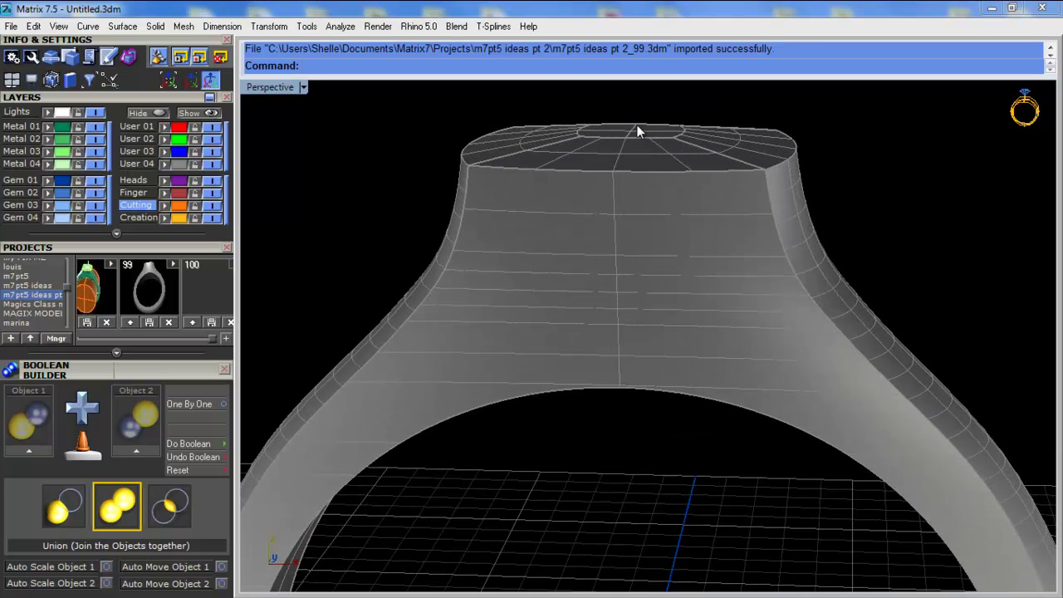
{"action": "mouse_move", "coordinate": [564, 152]}
{"action": "right_mouse_down"}
{"action": "mouse_move", "coordinate": [557, 224]}
{"action": "mouse_move", "coordinate": [579, 128]}
{"action": "mouse_move", "coordinate": [548, 147]}
{"action": "right_mouse_up"}
{"action": "scroll", "coordinate": [555, 151], "scroll_direction": "up", "scroll_amount": 5}
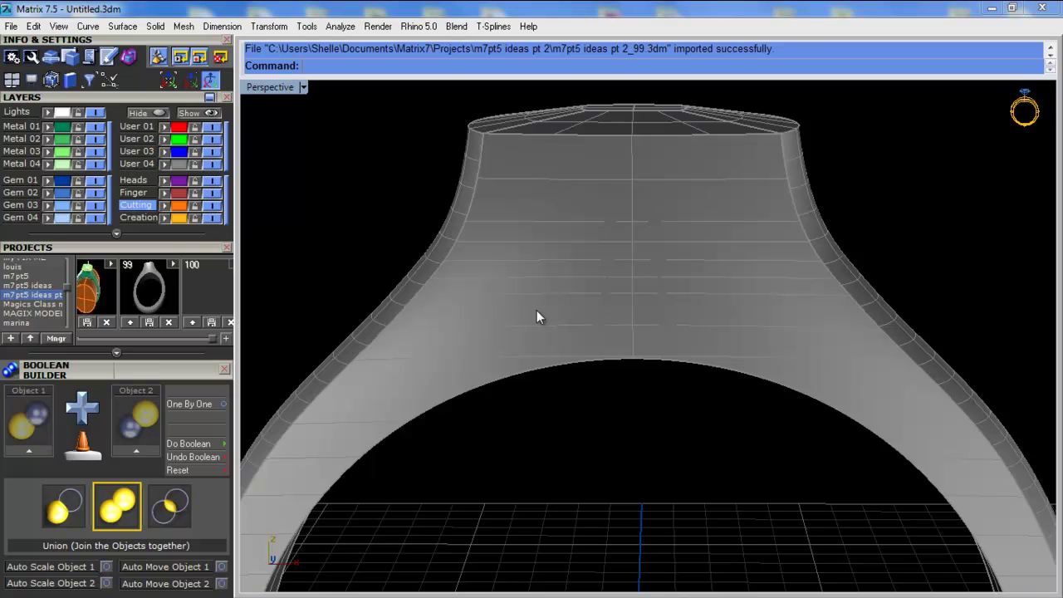
{"action": "scroll", "coordinate": [536, 313], "scroll_direction": "up", "scroll_amount": 2}
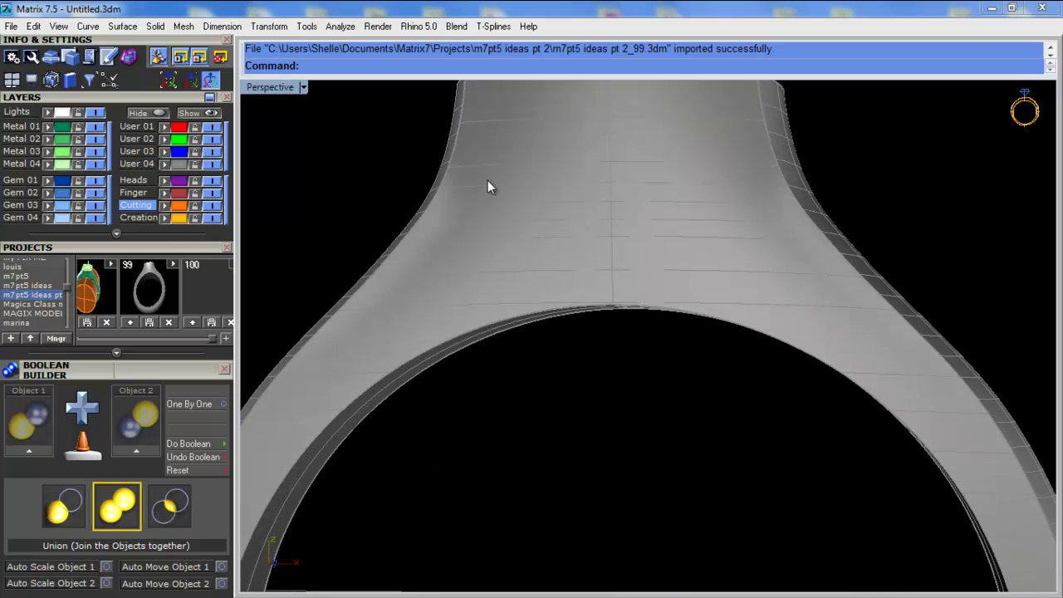
{"action": "right_click_drag", "start_coordinate": [597, 310], "coordinate": [588, 277]}
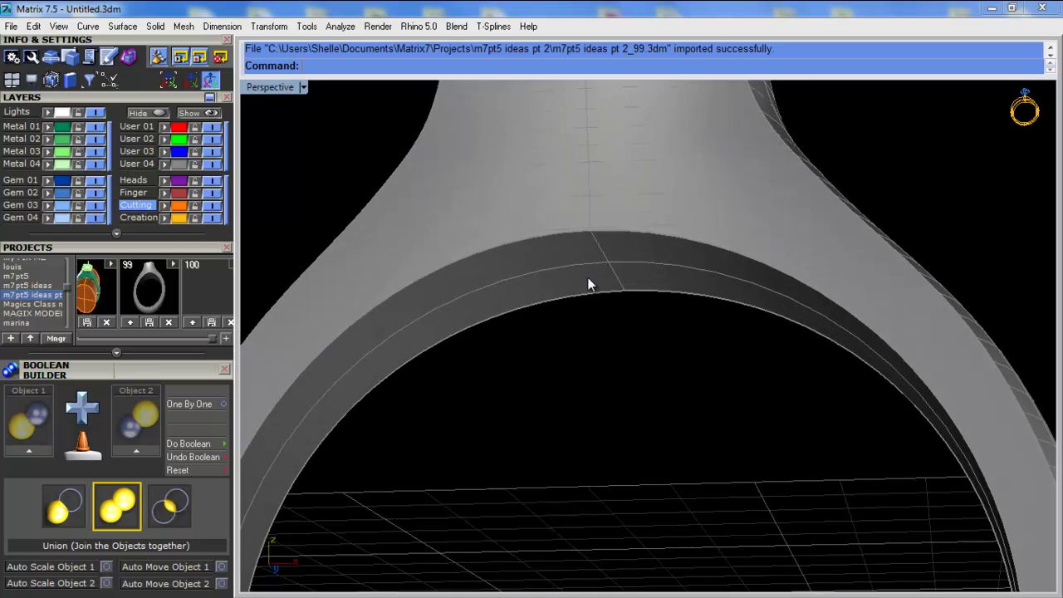
{"action": "left_click_drag", "start_coordinate": [177, 104], "coordinate": [172, 187]}
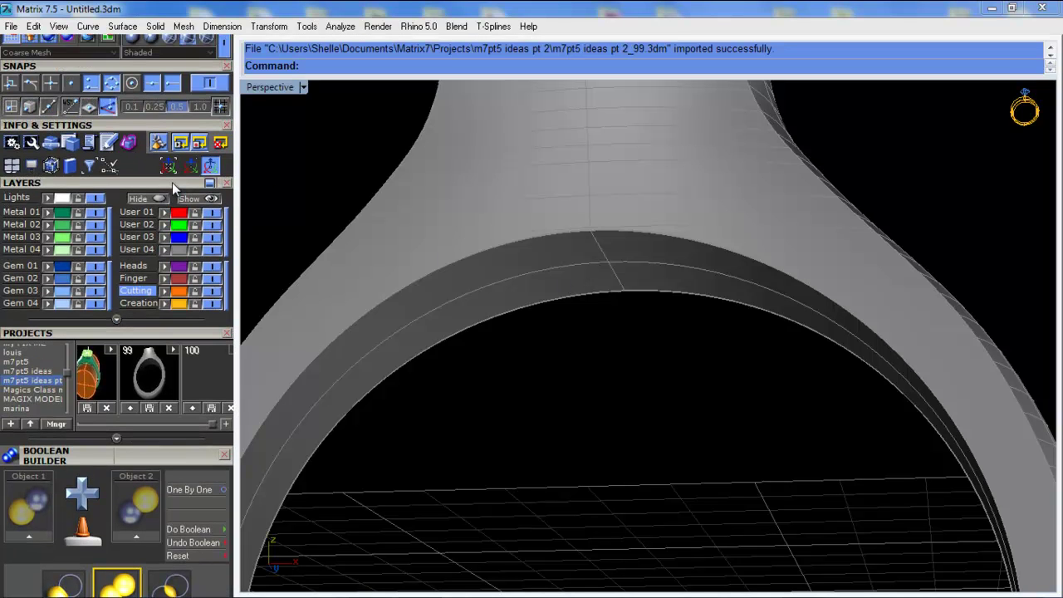
{"action": "scroll", "coordinate": [596, 217], "scroll_direction": "down", "scroll_amount": 5}
{"action": "scroll", "coordinate": [569, 274], "scroll_direction": "down", "scroll_amount": 2}
{"action": "scroll", "coordinate": [572, 243], "scroll_direction": "down", "scroll_amount": 1}
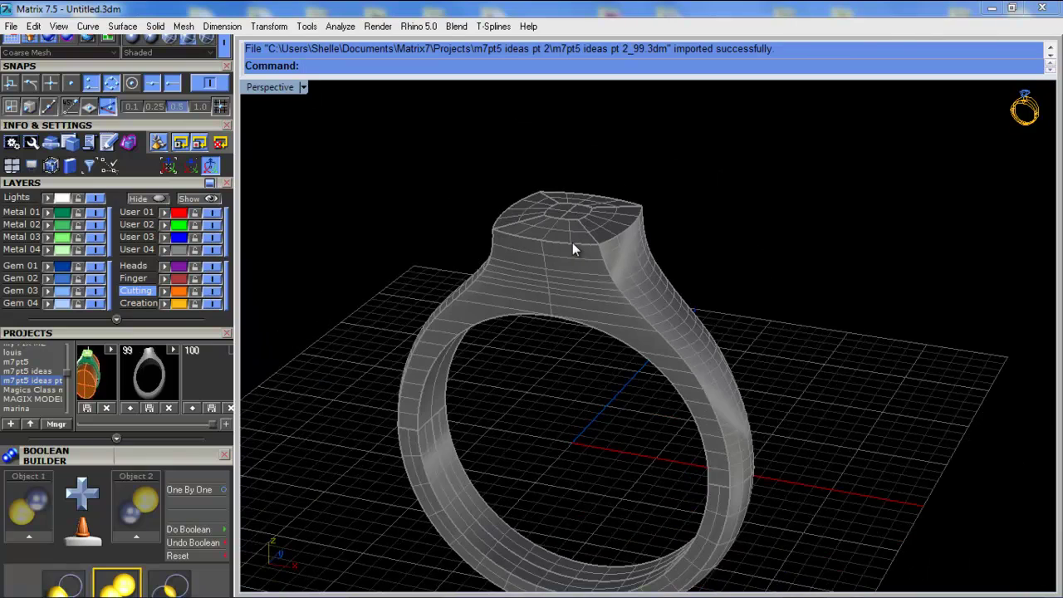
{"action": "right_click_drag", "start_coordinate": [553, 300], "coordinate": [554, 278]}
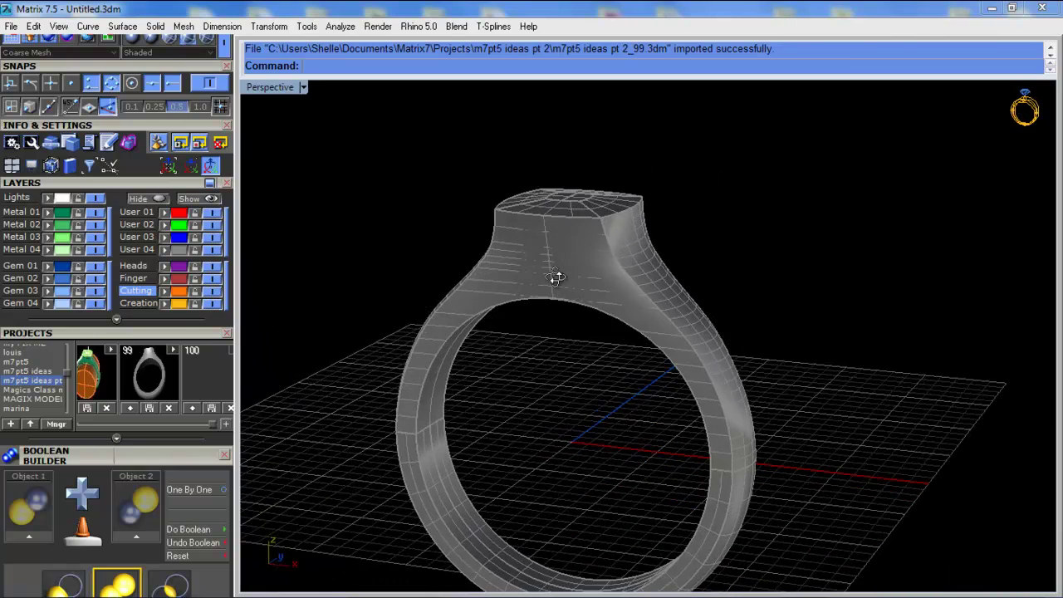
{"action": "scroll", "coordinate": [495, 203], "scroll_direction": "down", "scroll_amount": 4}
{"action": "scroll", "coordinate": [495, 204], "scroll_direction": "up", "scroll_amount": 8}
{"action": "right_click_drag", "start_coordinate": [495, 204], "coordinate": [495, 217]}
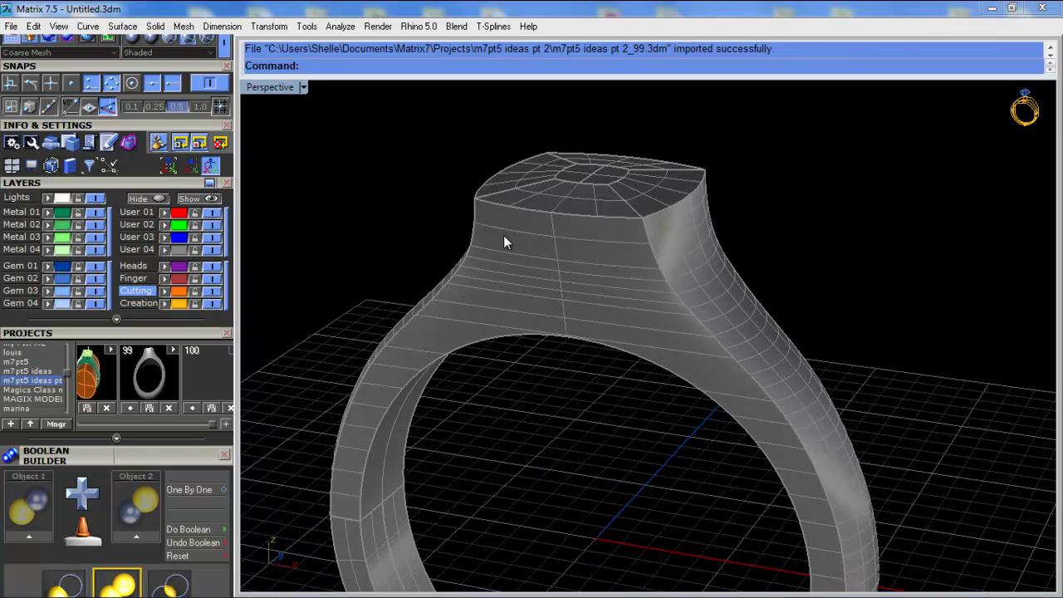
Save the ring polysurface to project slot 99 of m7pt5 ideas pt 2
{"action": "left_click", "coordinate": [504, 242]}
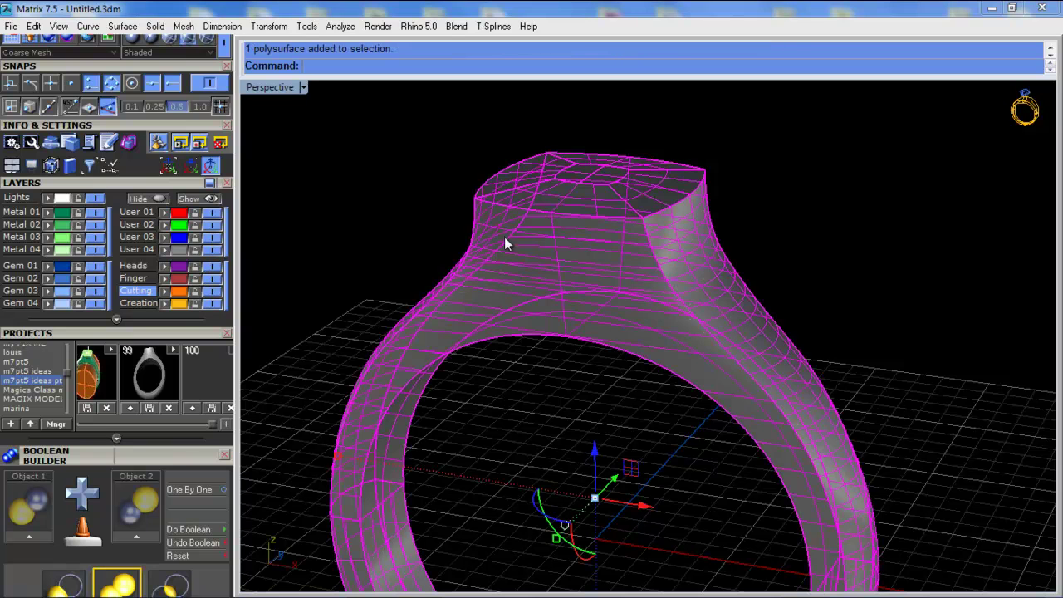
{"action": "left_click", "coordinate": [148, 408]}
{"action": "scroll", "coordinate": [458, 199], "scroll_direction": "down", "scroll_amount": 3}
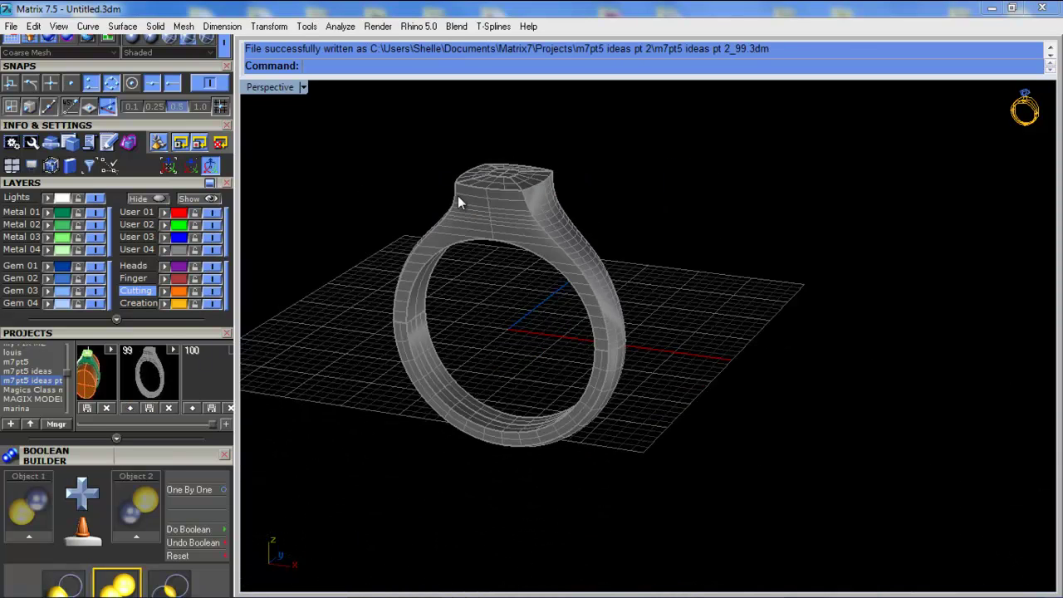
{"action": "scroll", "coordinate": [454, 185], "scroll_direction": "up", "scroll_amount": 3}
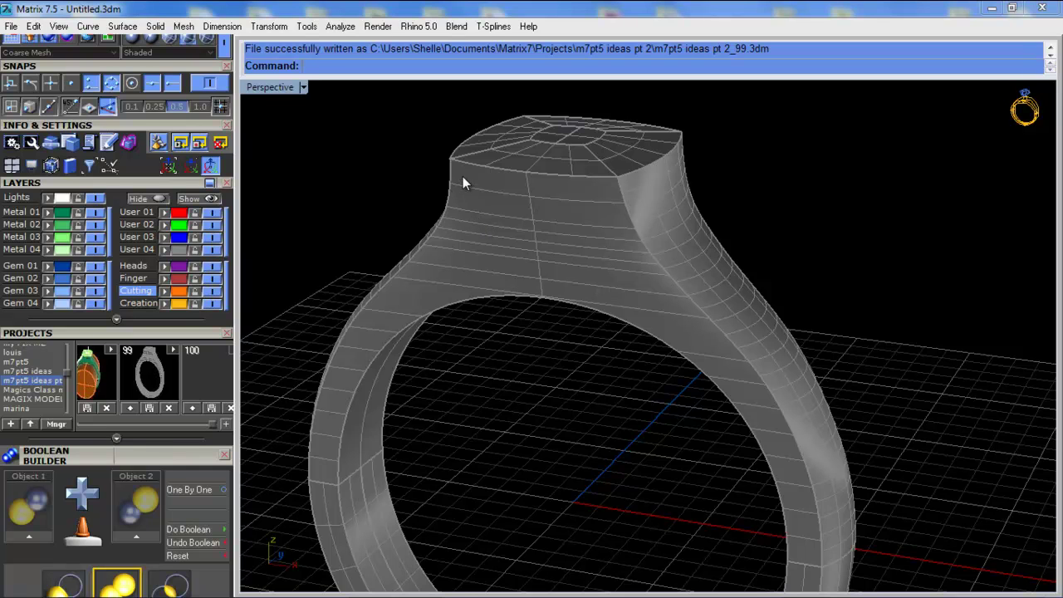
{"action": "scroll", "coordinate": [488, 202], "scroll_direction": "up", "scroll_amount": 1}
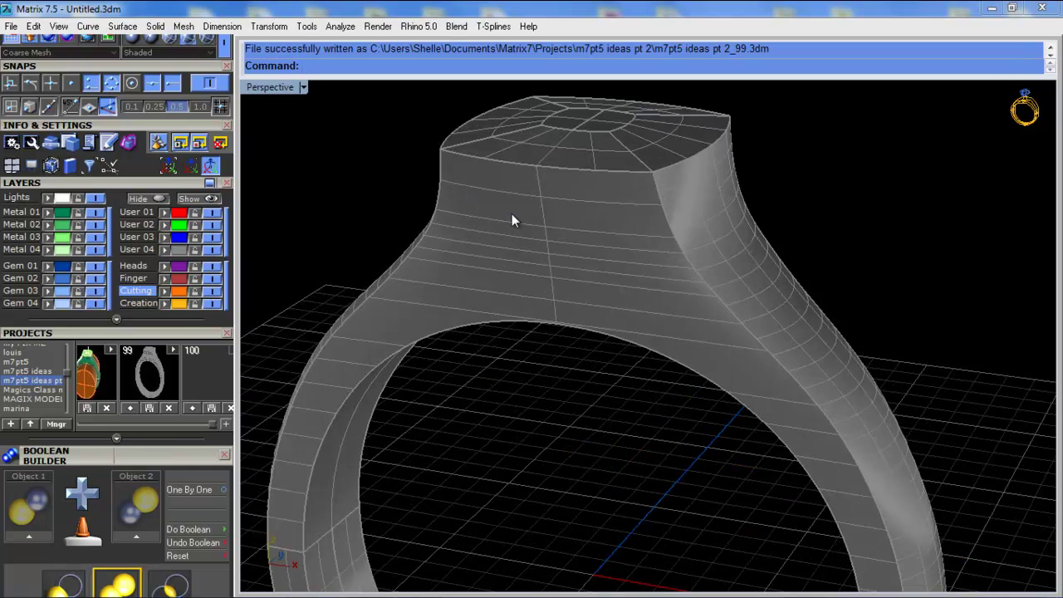
{"action": "left_click", "coordinate": [511, 215]}
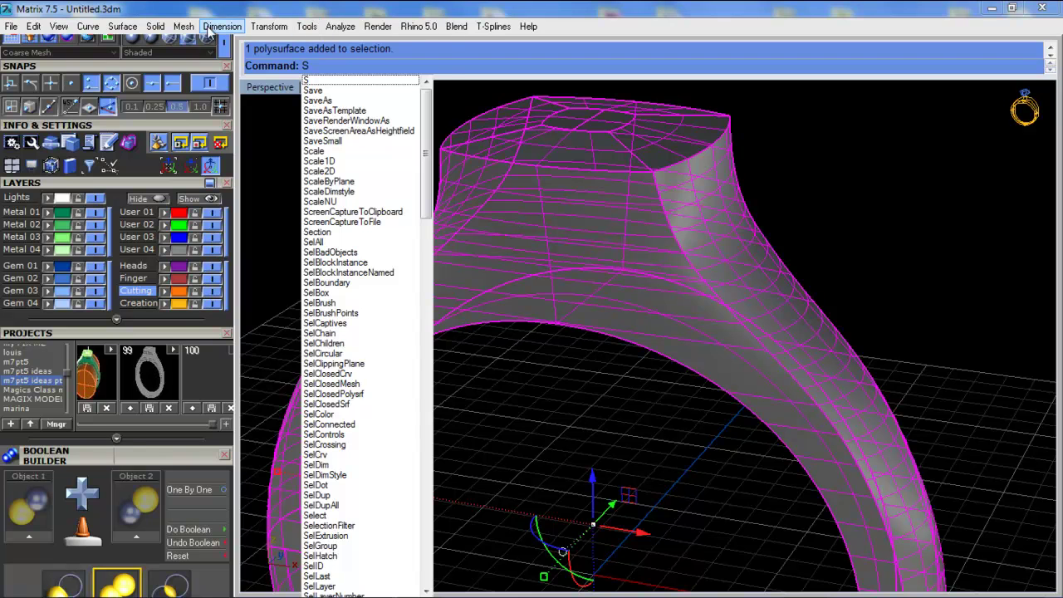
{"action": "left_click", "coordinate": [304, 26]}
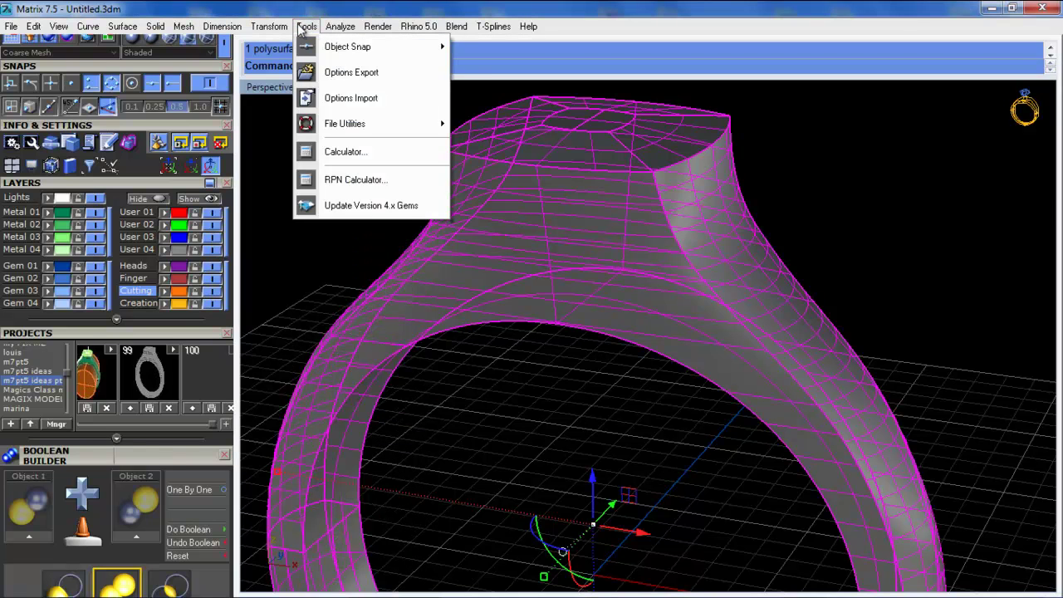
{"action": "mouse_move", "coordinate": [155, 26]}
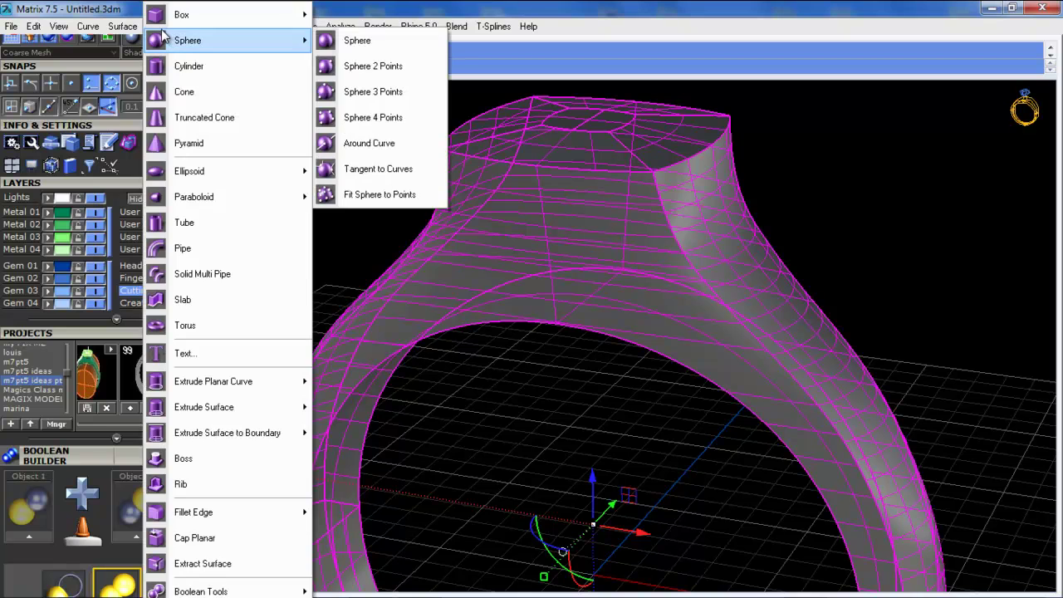
{"action": "left_click", "coordinate": [415, 426]}
{"action": "left_click", "coordinate": [454, 427]}
{"action": "left_click", "coordinate": [571, 231]}
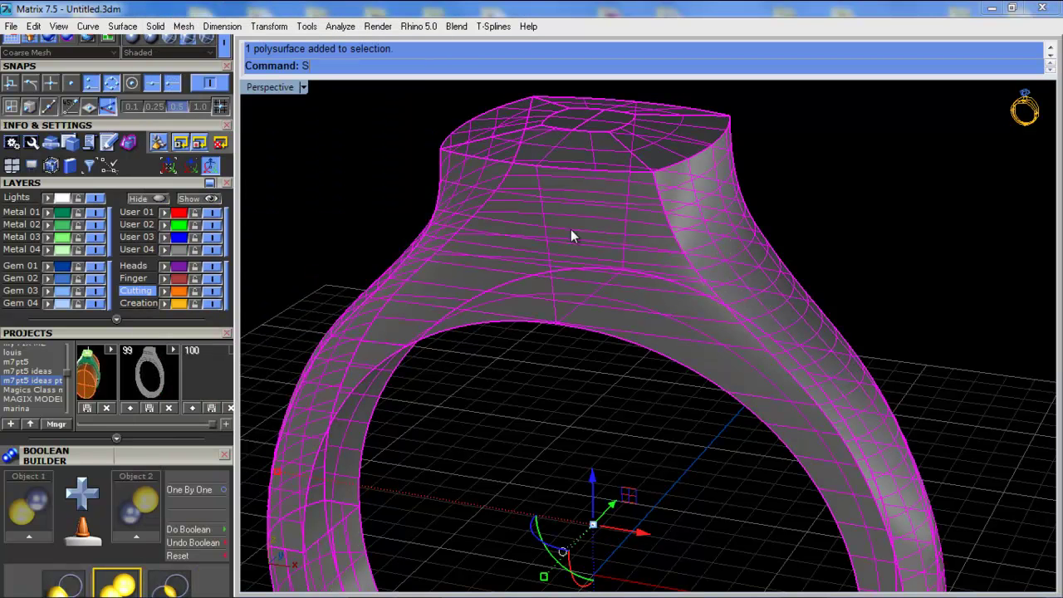
Shell the ring with a thickness of 1.000, removing the upper and lower faces on the inside of the finger hole
{"action": "type", "text": "he"}
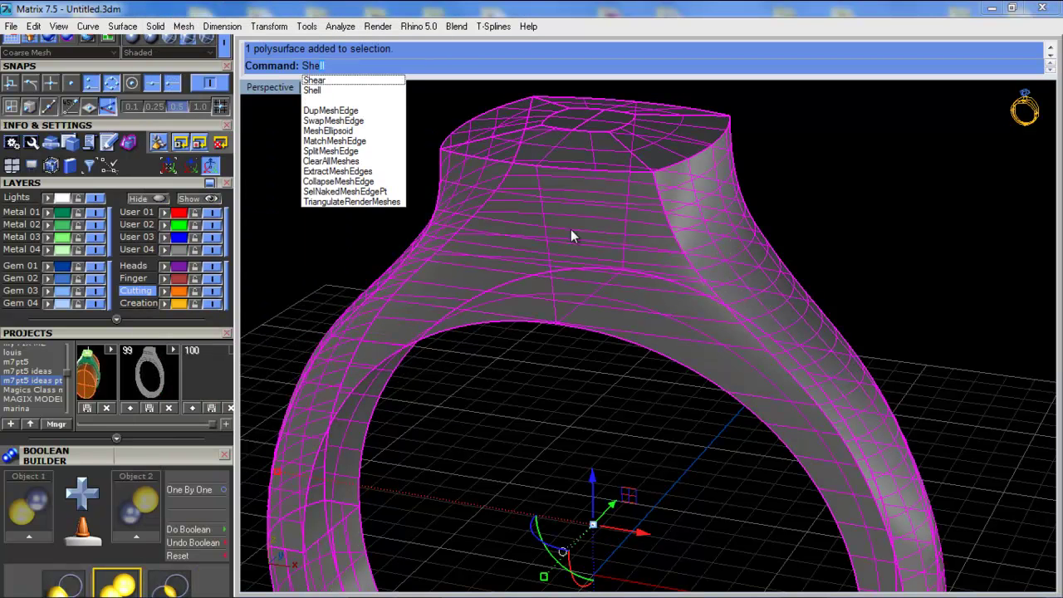
{"action": "key", "text": "Return"}
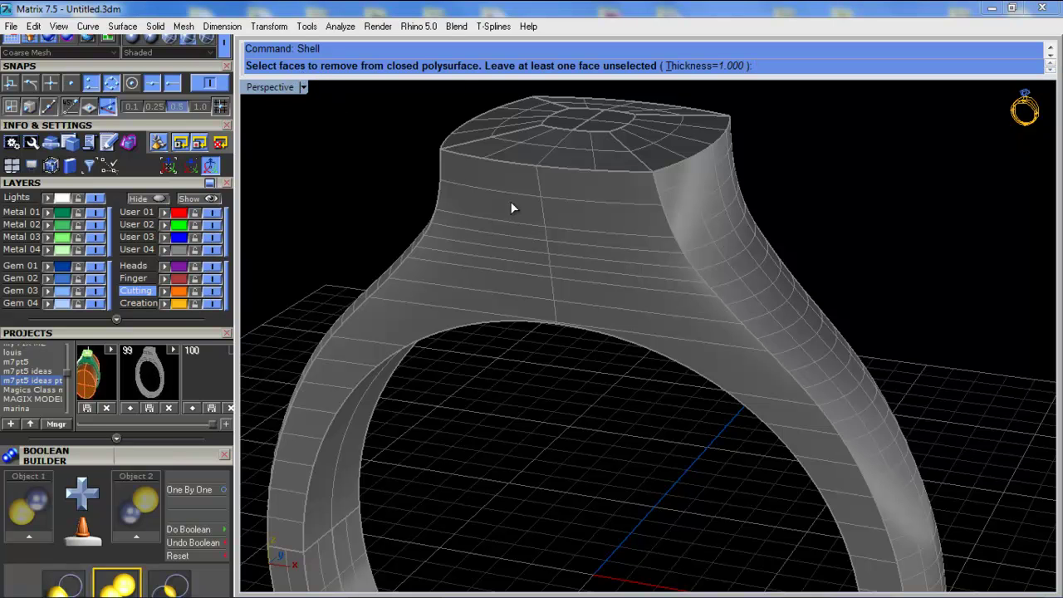
{"action": "scroll", "coordinate": [510, 208], "scroll_direction": "down", "scroll_amount": 4}
{"action": "scroll", "coordinate": [512, 273], "scroll_direction": "up", "scroll_amount": 4}
{"action": "right_click_drag", "start_coordinate": [512, 274], "coordinate": [541, 172]}
{"action": "scroll", "coordinate": [505, 212], "scroll_direction": "up", "scroll_amount": 5}
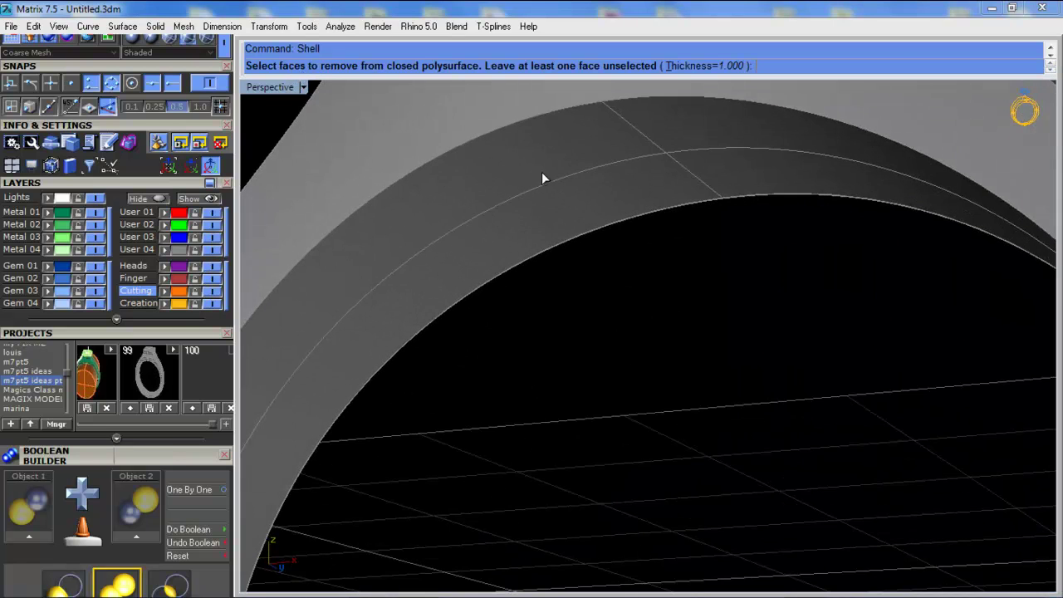
{"action": "left_click", "coordinate": [584, 156]}
{"action": "scroll", "coordinate": [445, 240], "scroll_direction": "down", "scroll_amount": 5}
{"action": "right_click_drag", "start_coordinate": [446, 240], "coordinate": [670, 336]}
{"action": "left_click", "coordinate": [402, 416]}
{"action": "scroll", "coordinate": [403, 416], "scroll_direction": "down", "scroll_amount": 6}
{"action": "scroll", "coordinate": [544, 403], "scroll_direction": "up", "scroll_amount": 6}
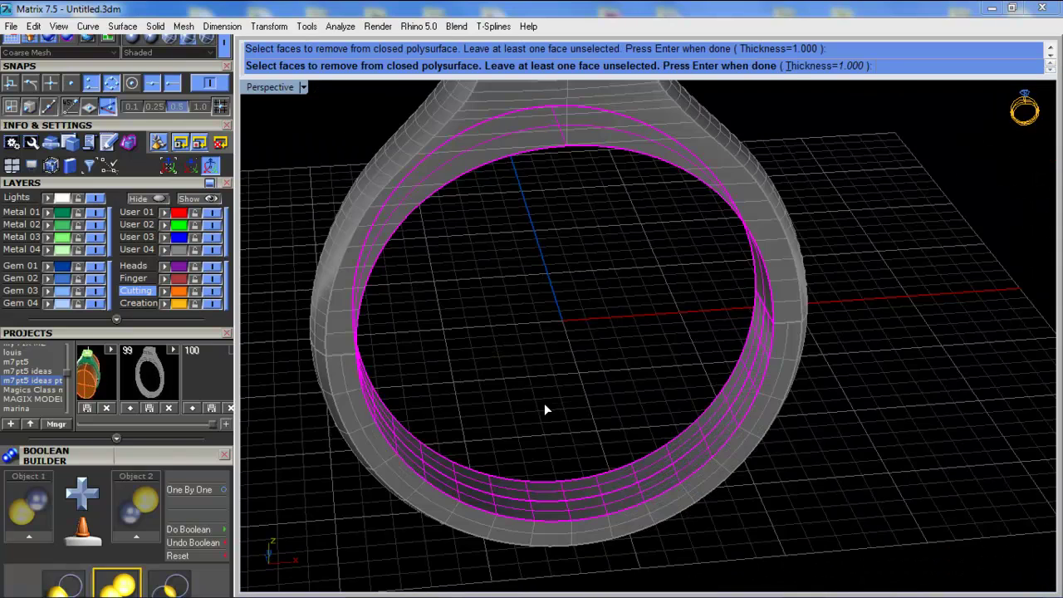
{"action": "key", "text": "Return"}
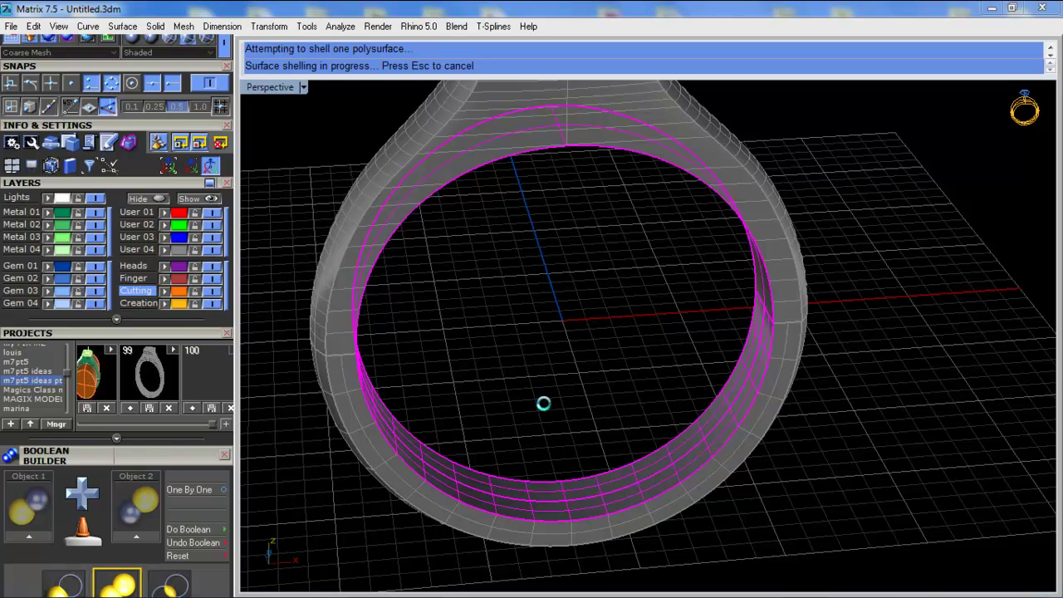
Display the shelled ring in Ghosted mode and examine the hollow and wall thickness under the head and shoulders
{"action": "right_click_drag", "start_coordinate": [610, 417], "coordinate": [583, 371]}
{"action": "scroll", "coordinate": [583, 371], "scroll_direction": "down", "scroll_amount": 6}
{"action": "scroll", "coordinate": [522, 167], "scroll_direction": "up", "scroll_amount": 8}
{"action": "right_click_drag", "start_coordinate": [593, 287], "coordinate": [615, 246]}
{"action": "left_click", "coordinate": [304, 86]}
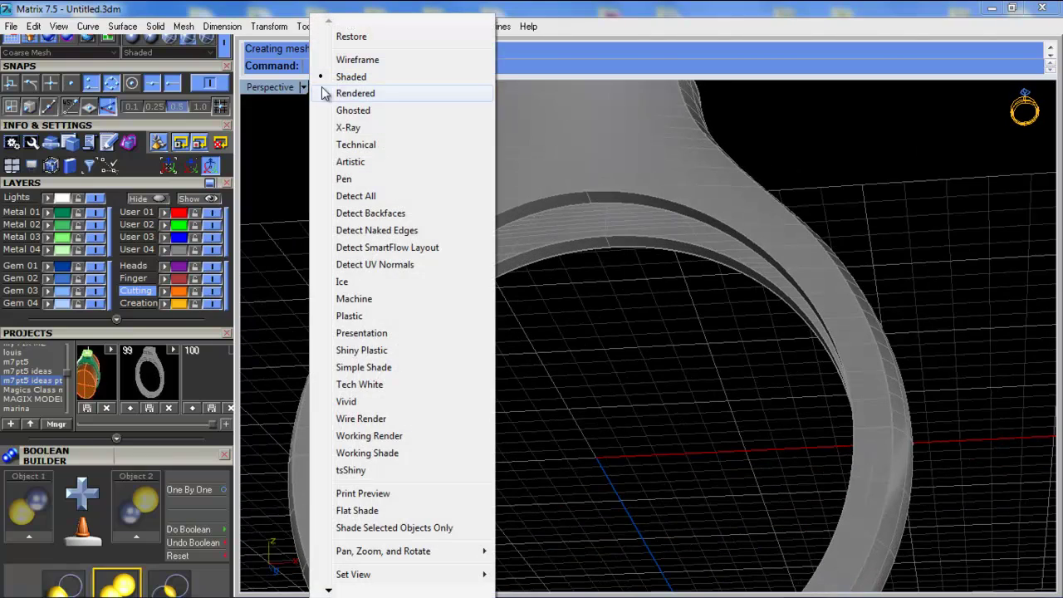
{"action": "left_click", "coordinate": [344, 108]}
{"action": "right_click_drag", "start_coordinate": [555, 234], "coordinate": [564, 186]}
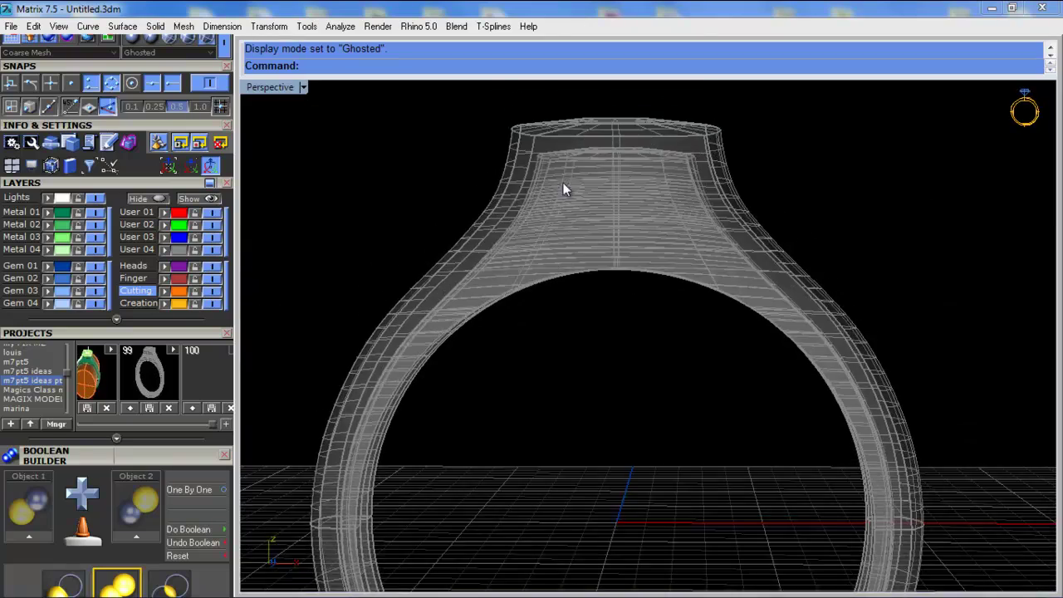
{"action": "scroll", "coordinate": [497, 172], "scroll_direction": "up", "scroll_amount": 4}
{"action": "right_click_drag", "start_coordinate": [497, 172], "coordinate": [490, 182]}
{"action": "right_click_drag", "start_coordinate": [606, 214], "coordinate": [583, 217]}
{"action": "scroll", "coordinate": [505, 125], "scroll_direction": "down", "scroll_amount": 5}
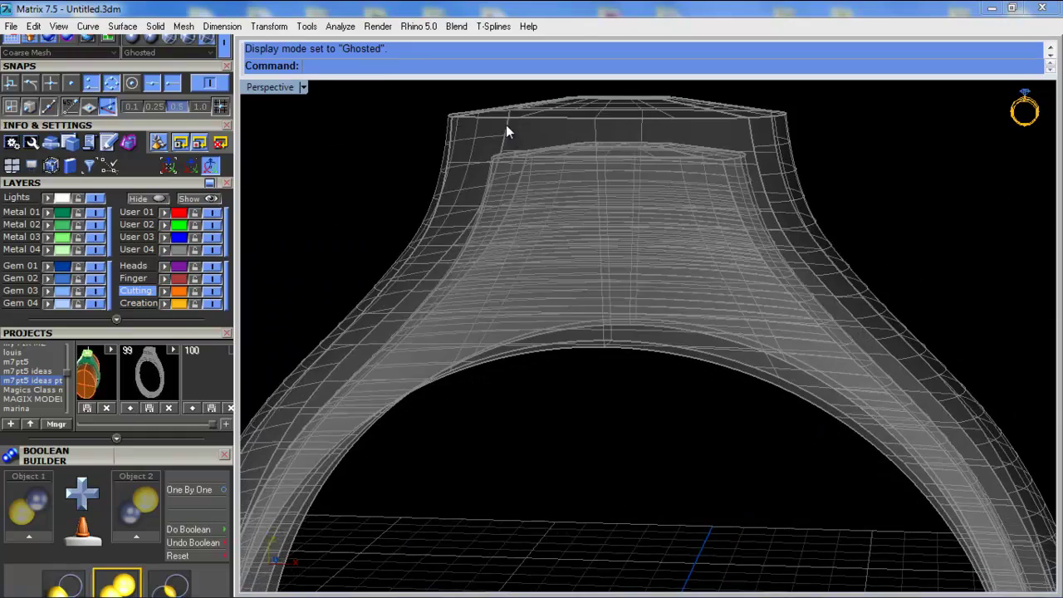
Examine the hollowed inside of the lower shank from above and close up
{"action": "right_click_drag", "start_coordinate": [529, 402], "coordinate": [518, 484]}
{"action": "right_click_drag", "start_coordinate": [506, 329], "coordinate": [513, 394]}
{"action": "scroll", "coordinate": [516, 391], "scroll_direction": "down", "scroll_amount": 4}
{"action": "scroll", "coordinate": [520, 460], "scroll_direction": "up", "scroll_amount": 6}
{"action": "scroll", "coordinate": [520, 468], "scroll_direction": "up", "scroll_amount": 3}
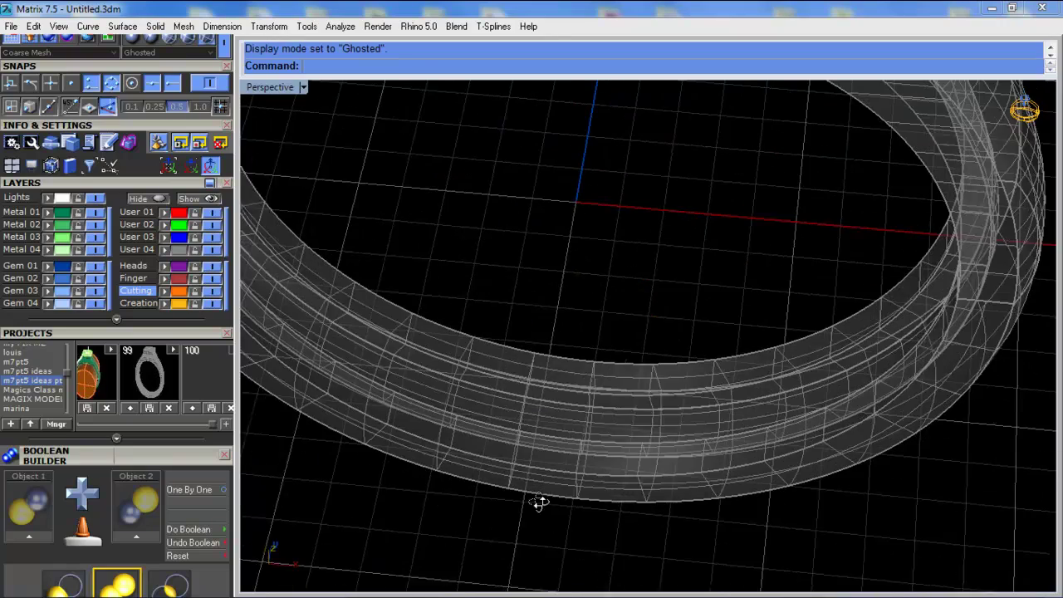
Set the viewport display to Machine and save the shelled ring to project slot 100 of m7pt5 ideas pt 2
{"action": "left_click", "coordinate": [303, 86]}
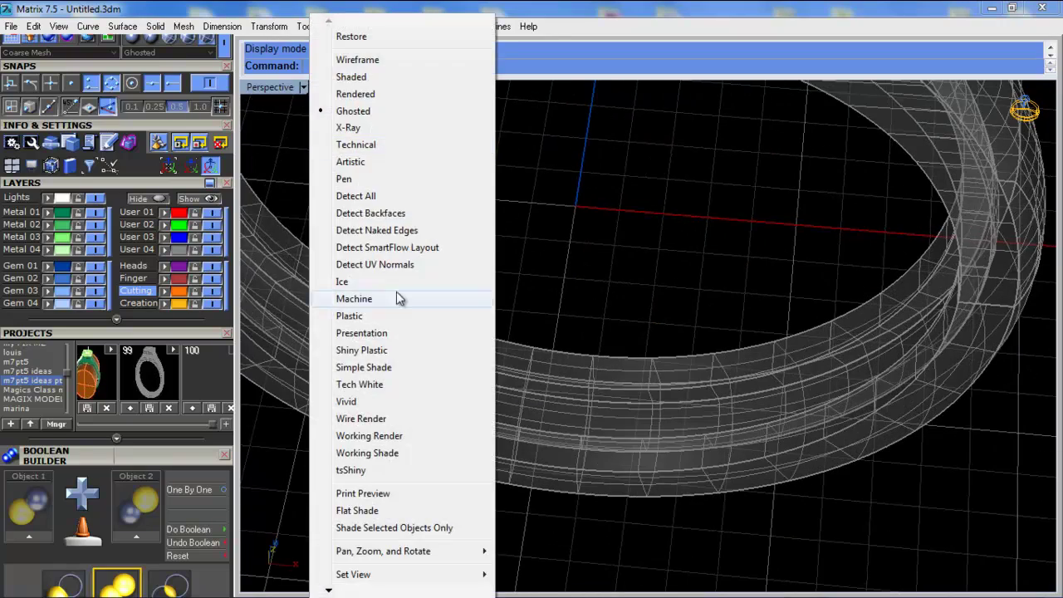
{"action": "left_click", "coordinate": [399, 299]}
{"action": "scroll", "coordinate": [655, 457], "scroll_direction": "down", "scroll_amount": 5}
{"action": "right_click_drag", "start_coordinate": [655, 456], "coordinate": [592, 413]}
{"action": "left_click", "coordinate": [592, 413]}
{"action": "left_click", "coordinate": [191, 409]}
{"action": "left_click", "coordinate": [393, 453]}
{"action": "right_click_drag", "start_coordinate": [392, 454], "coordinate": [424, 262]}
Undo the Shell operation and set the viewport display to Shaded
{"action": "key", "text": "ctrl+z"}
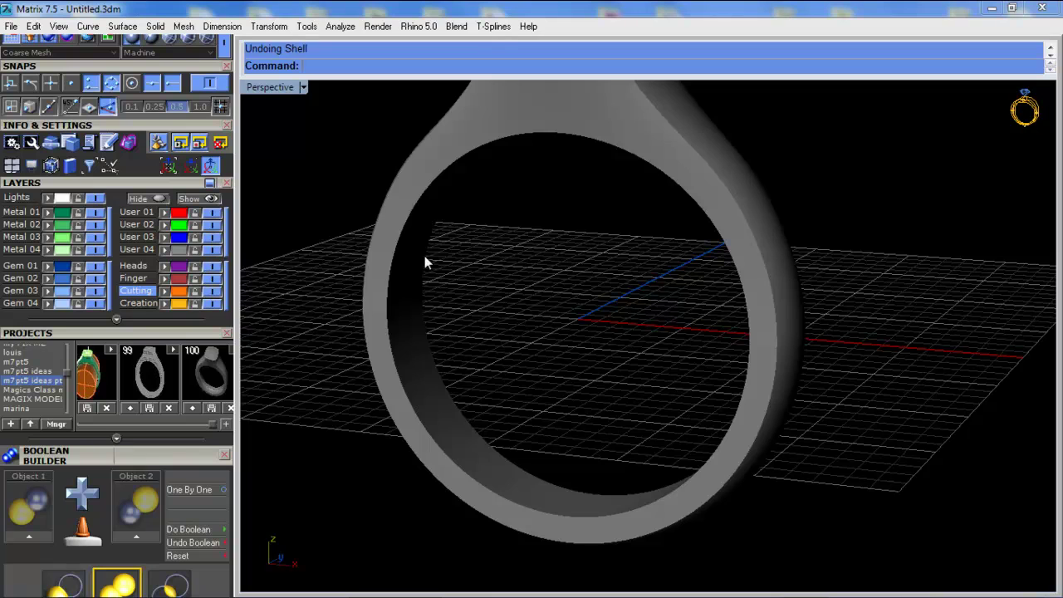
{"action": "left_click", "coordinate": [303, 87]}
{"action": "left_click", "coordinate": [344, 74]}
Extract the upper and lower inner finger surfaces from the solid ring without copying them, and delete them
{"action": "right_click_drag", "start_coordinate": [635, 327], "coordinate": [598, 267]}
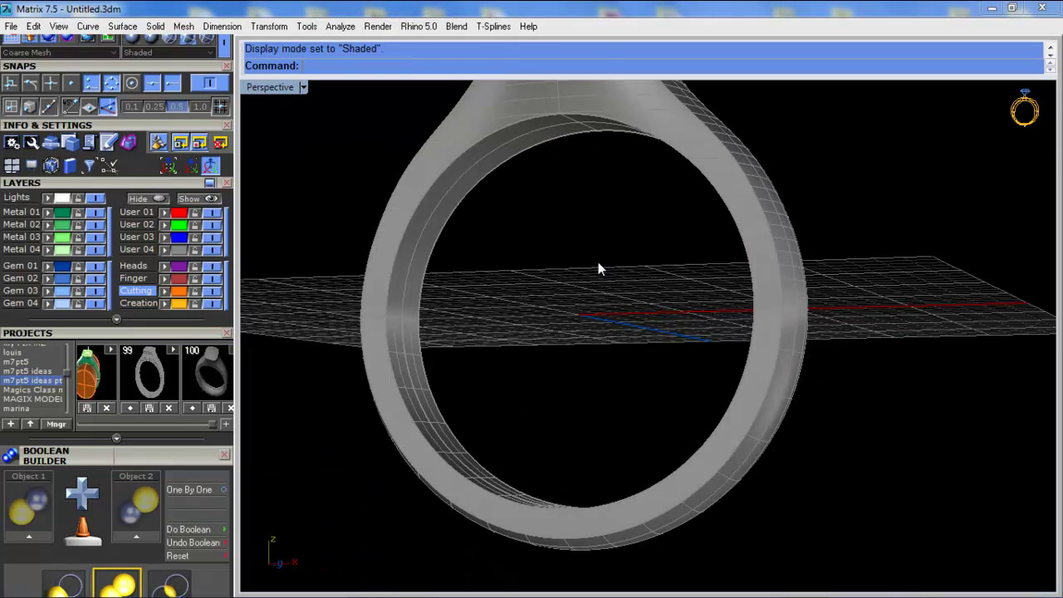
{"action": "right_click_drag", "start_coordinate": [557, 228], "coordinate": [577, 146]}
{"action": "scroll", "coordinate": [577, 146], "scroll_direction": "up", "scroll_amount": 4}
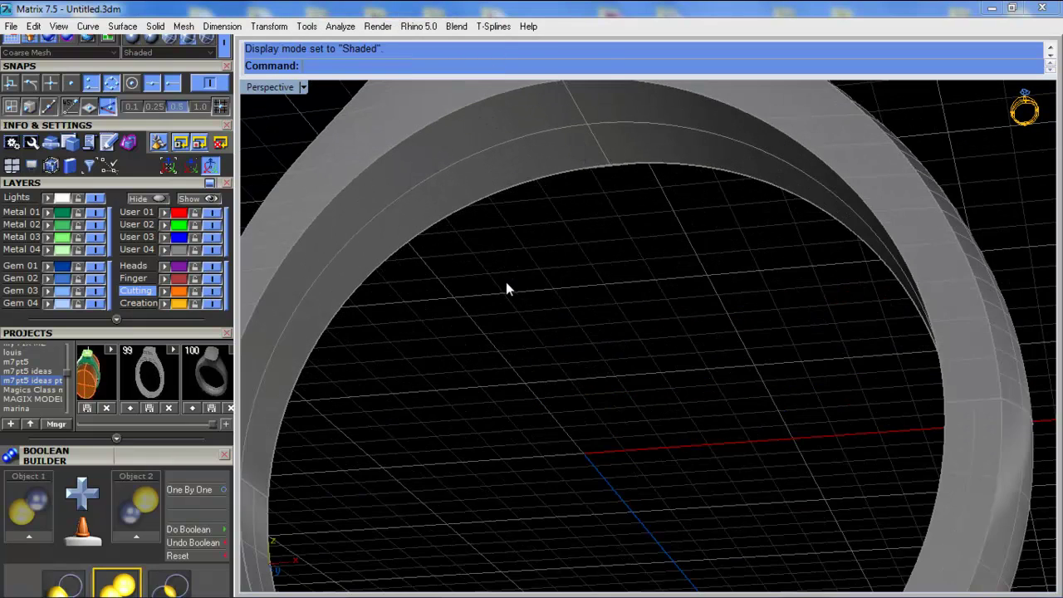
{"action": "scroll", "coordinate": [178, 237], "scroll_direction": "up", "scroll_amount": 5}
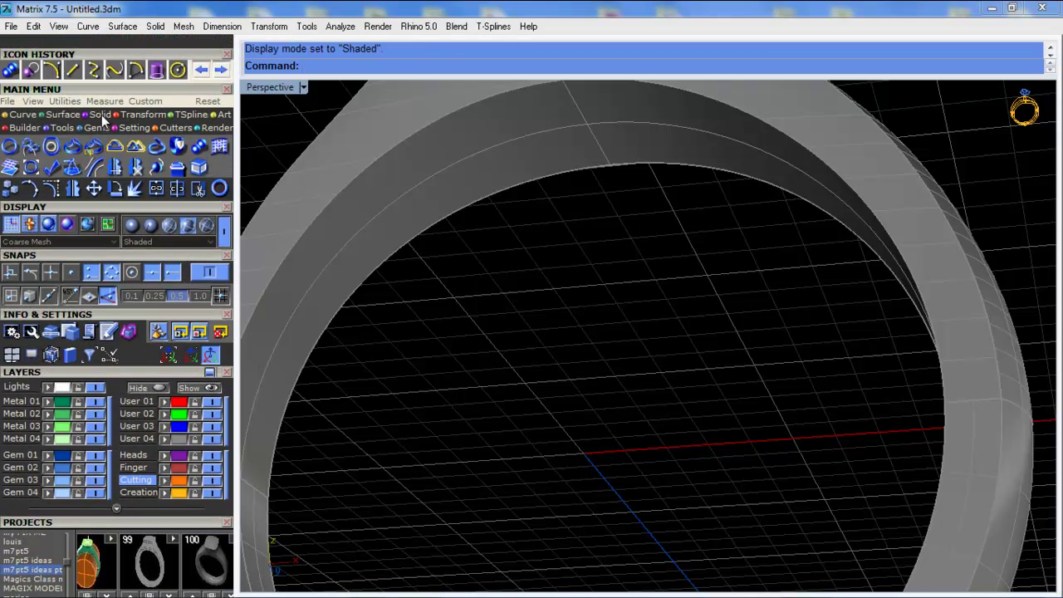
{"action": "left_click", "coordinate": [101, 116]}
{"action": "left_click", "coordinate": [118, 144]}
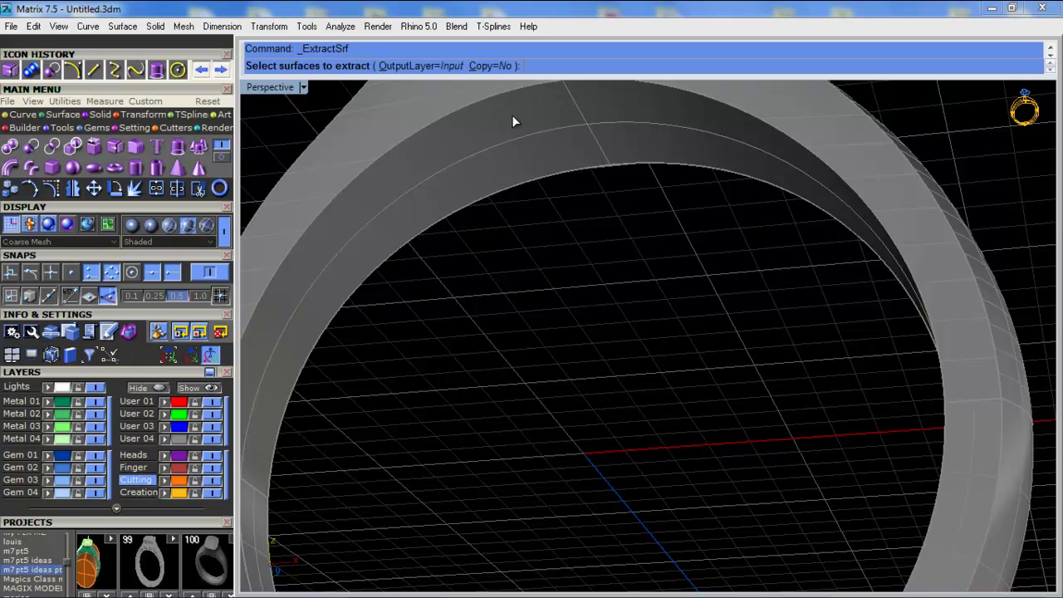
{"action": "left_click", "coordinate": [554, 142]}
{"action": "scroll", "coordinate": [540, 139], "scroll_direction": "down", "scroll_amount": 4}
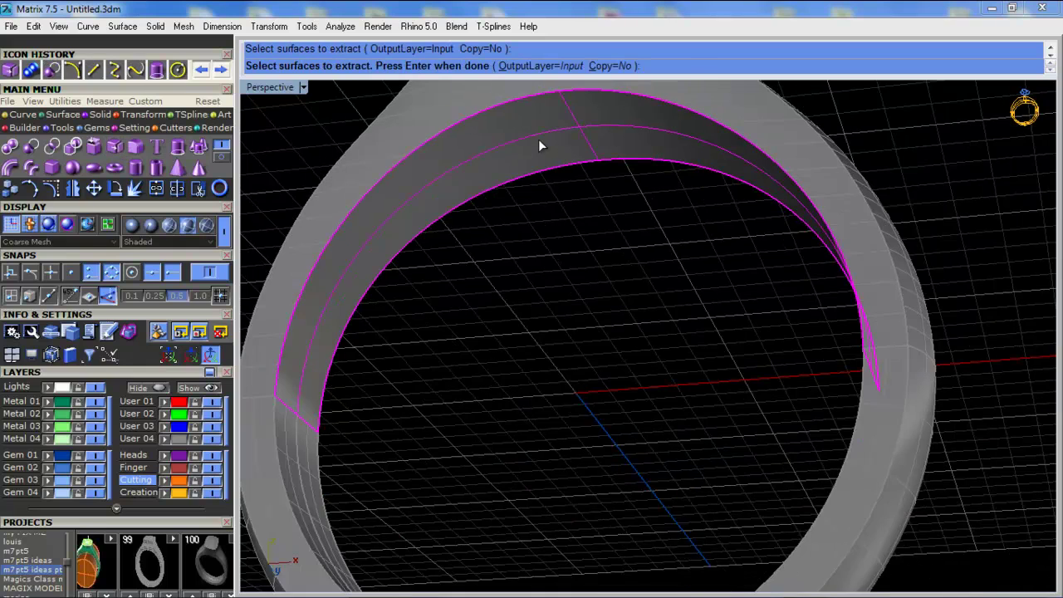
{"action": "right_click_drag", "start_coordinate": [537, 140], "coordinate": [486, 261]}
{"action": "scroll", "coordinate": [386, 370], "scroll_direction": "up", "scroll_amount": 5}
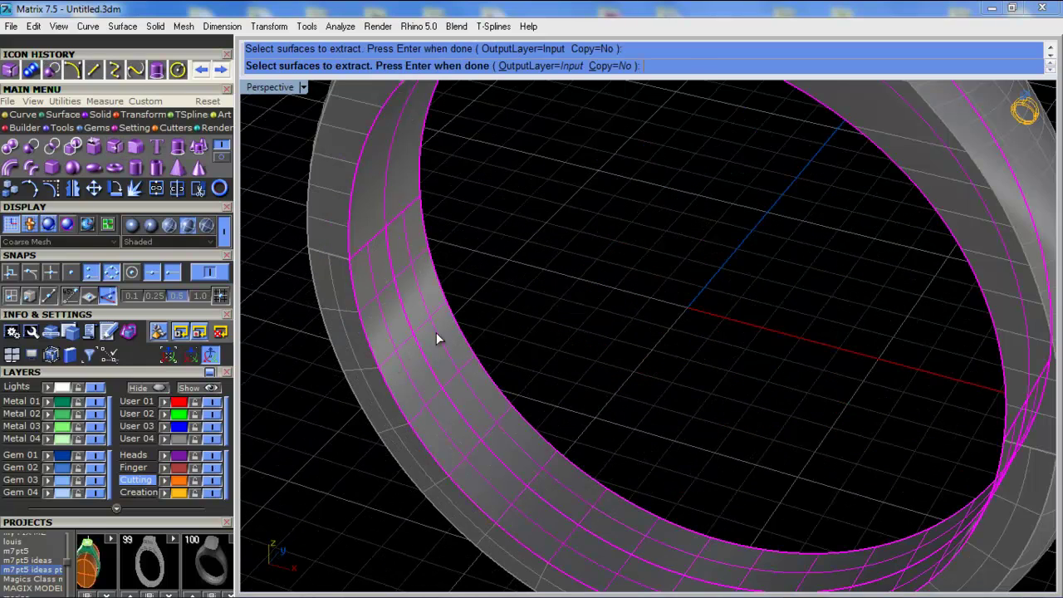
{"action": "key", "text": "Return"}
{"action": "key", "text": "Delete"}
Offset the open ring polysurface inward by 1 as a solid, with sharp corners and the input deleted
{"action": "right_click_drag", "start_coordinate": [541, 446], "coordinate": [543, 399]}
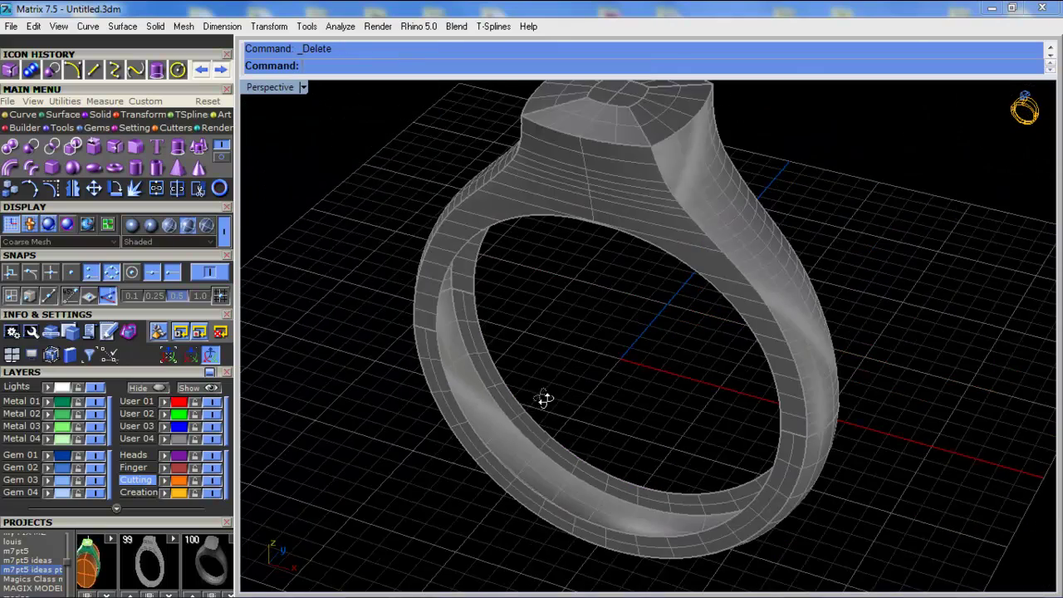
{"action": "scroll", "coordinate": [584, 226], "scroll_direction": "up", "scroll_amount": 3}
{"action": "right_click_drag", "start_coordinate": [582, 224], "coordinate": [615, 159]}
{"action": "left_click", "coordinate": [615, 161]}
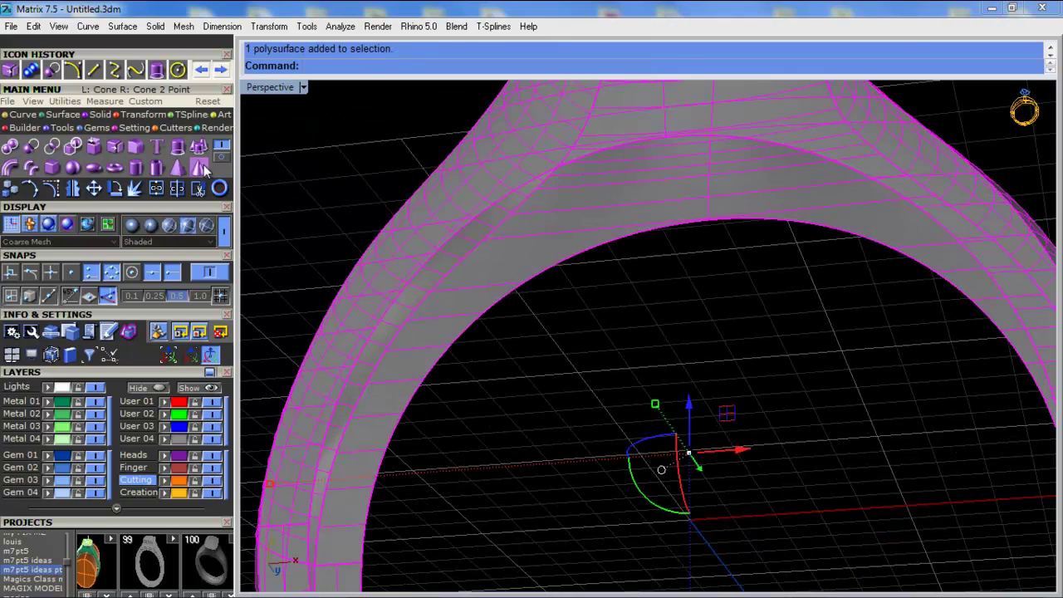
{"action": "left_click", "coordinate": [65, 115]}
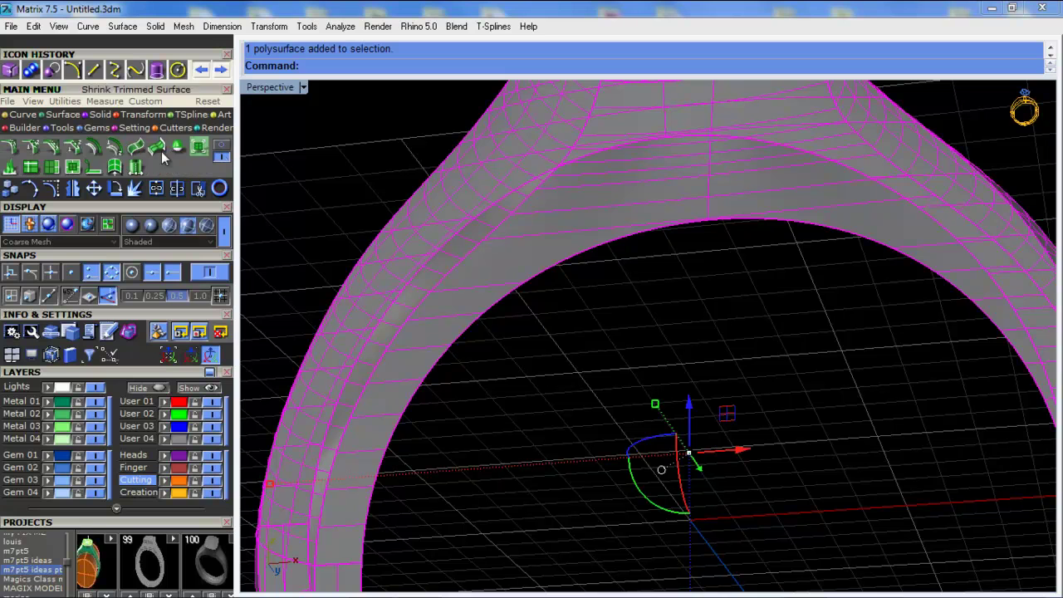
{"action": "left_click", "coordinate": [94, 149]}
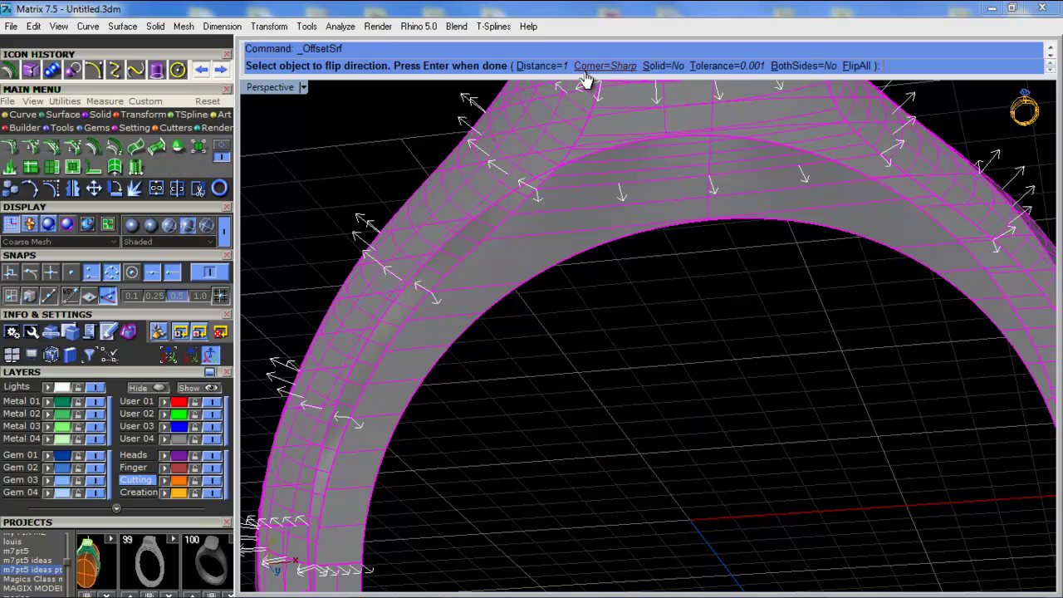
{"action": "left_click", "coordinate": [664, 66]}
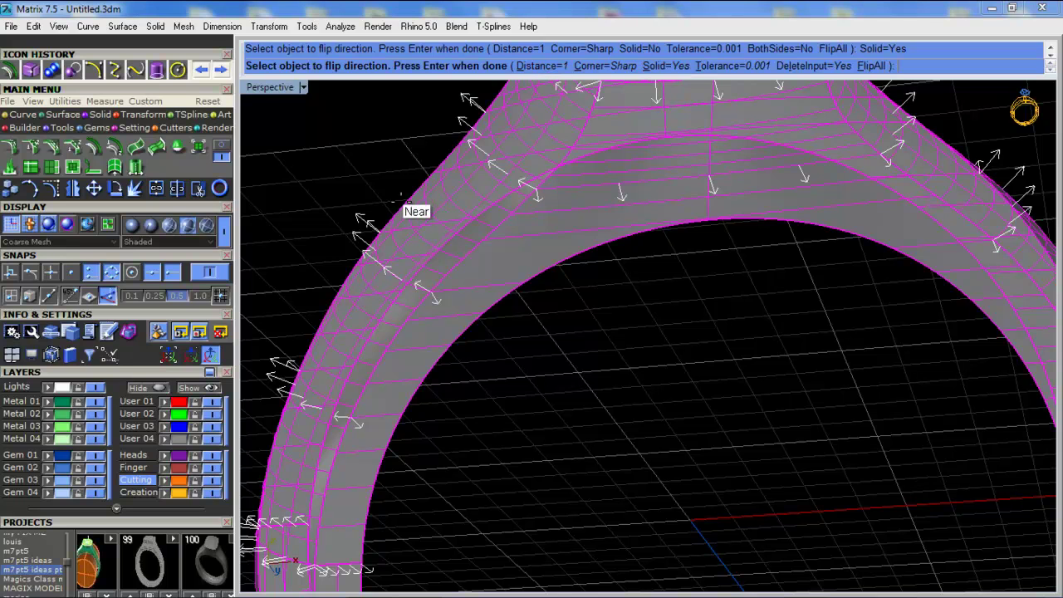
{"action": "right_click_drag", "start_coordinate": [397, 193], "coordinate": [417, 238]}
{"action": "scroll", "coordinate": [418, 238], "scroll_direction": "down", "scroll_amount": 4}
{"action": "left_click", "coordinate": [872, 67]}
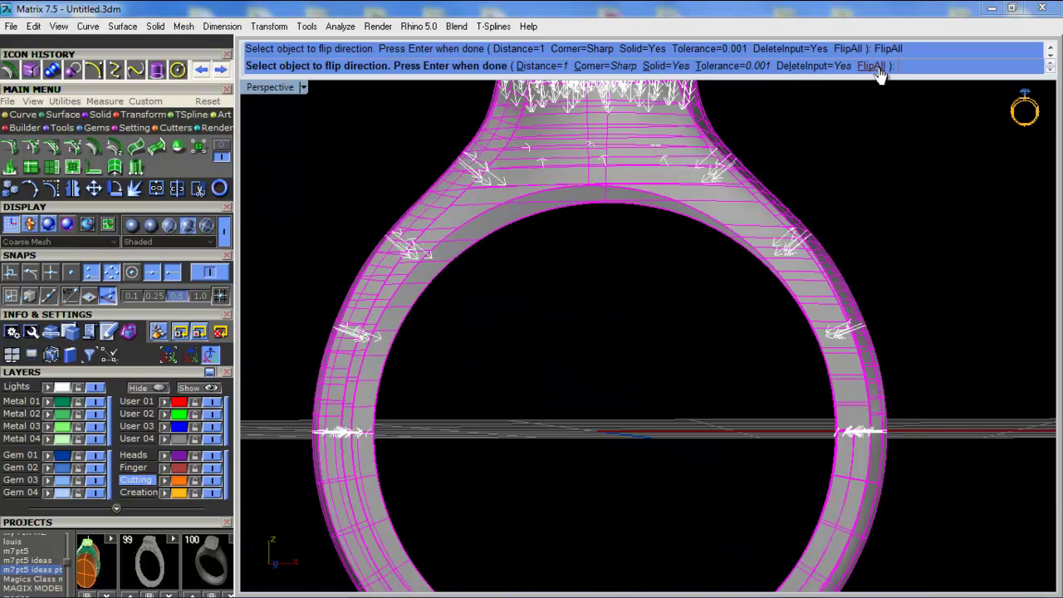
{"action": "scroll", "coordinate": [568, 179], "scroll_direction": "up", "scroll_amount": 3}
{"action": "key", "text": "Return"}
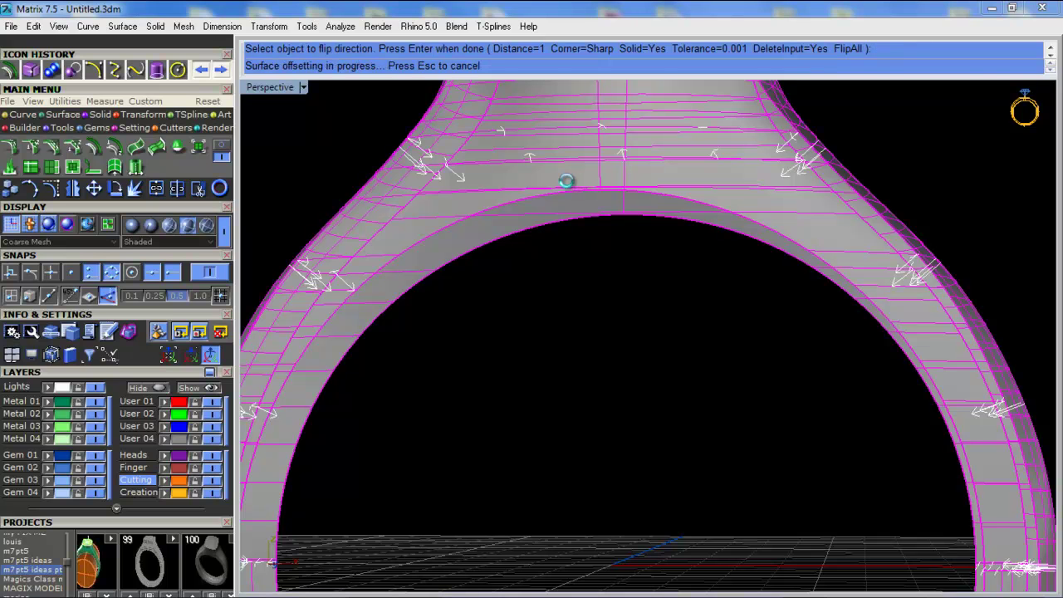
Import the shelled ring from project slot 100 over the offset ring and assign it to the User 03 layer
{"action": "right_click_drag", "start_coordinate": [612, 313], "coordinate": [492, 372]}
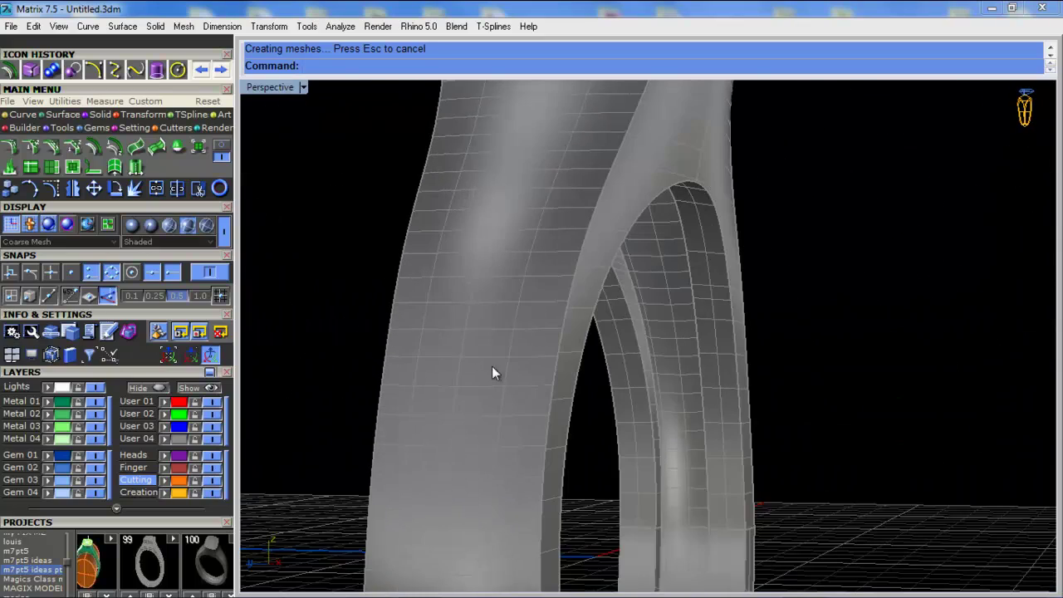
{"action": "left_click", "coordinate": [203, 540]}
{"action": "scroll", "coordinate": [770, 196], "scroll_direction": "up", "scroll_amount": 5}
{"action": "right_click_drag", "start_coordinate": [770, 195], "coordinate": [714, 193]}
{"action": "left_click", "coordinate": [165, 425]}
{"action": "left_click", "coordinate": [924, 296]}
Display both rings in Ghosted mode and compare the inner walls of the shelled and offset versions close up
{"action": "left_click", "coordinate": [303, 86]}
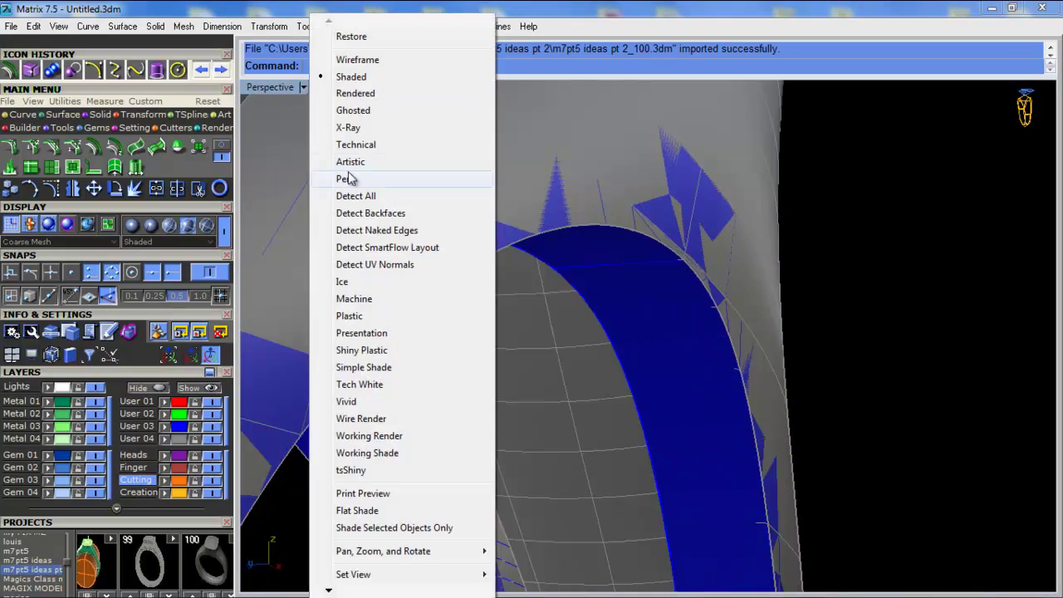
{"action": "left_click", "coordinate": [355, 111]}
{"action": "scroll", "coordinate": [629, 363], "scroll_direction": "up", "scroll_amount": 5}
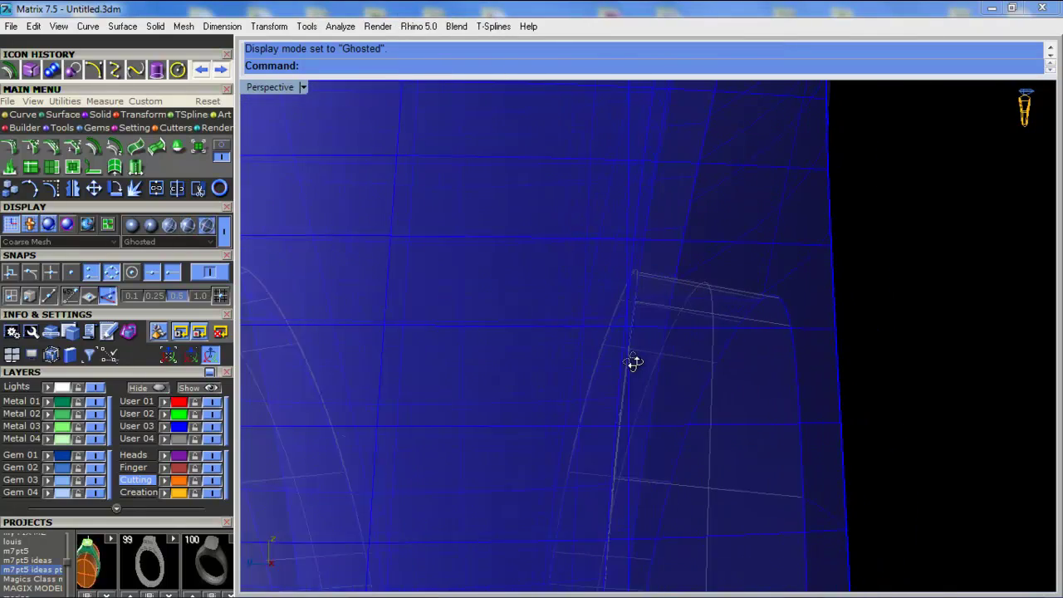
{"action": "scroll", "coordinate": [632, 362], "scroll_direction": "up", "scroll_amount": 8}
{"action": "right_click_drag", "start_coordinate": [595, 275], "coordinate": [637, 262]}
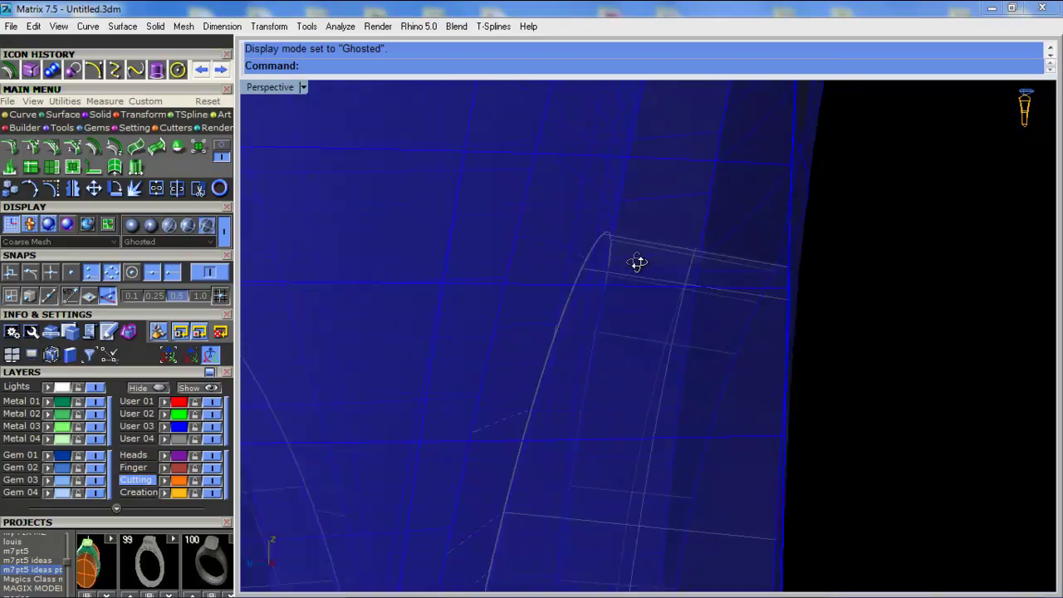
{"action": "scroll", "coordinate": [576, 228], "scroll_direction": "down", "scroll_amount": 10}
{"action": "scroll", "coordinate": [464, 264], "scroll_direction": "up", "scroll_amount": 7}
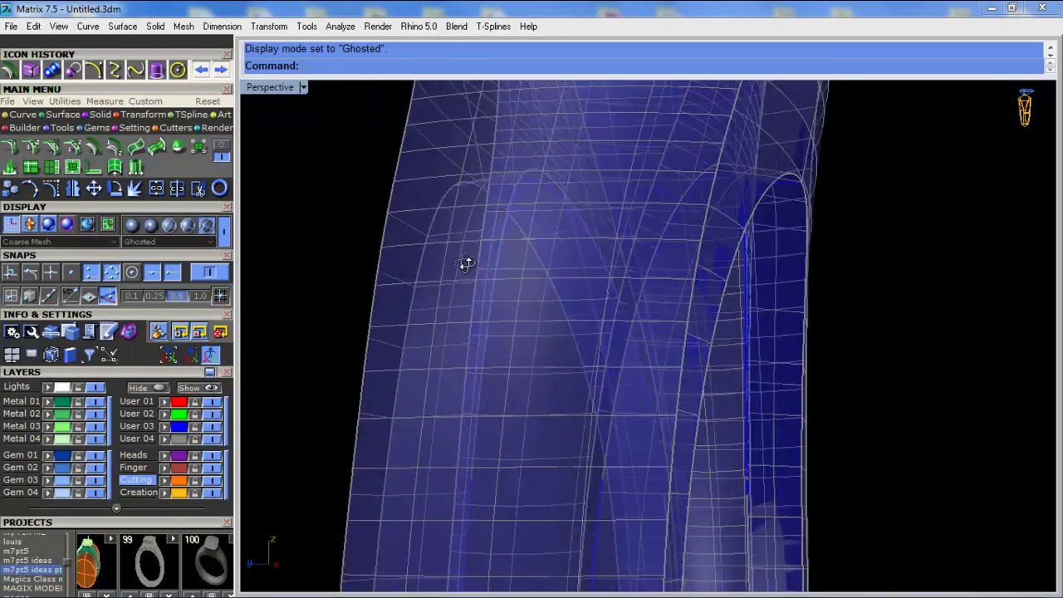
Examine the overlapping ghosted rings around the head, shoulders, finger opening and shank for differences between their inner walls
{"action": "scroll", "coordinate": [465, 264], "scroll_direction": "up", "scroll_amount": 10}
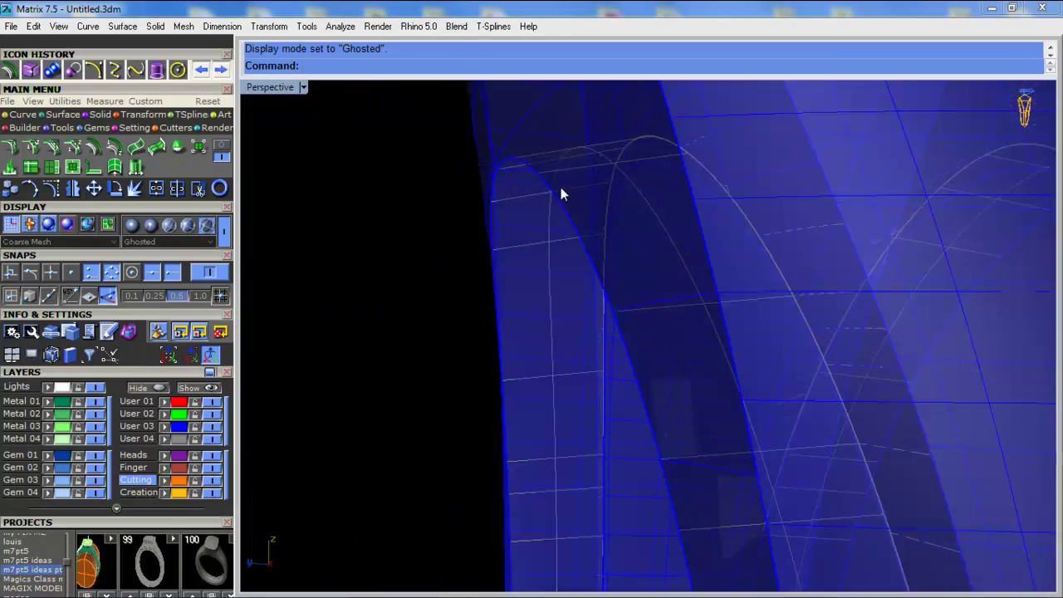
{"action": "scroll", "coordinate": [593, 135], "scroll_direction": "up", "scroll_amount": 6}
{"action": "scroll", "coordinate": [513, 217], "scroll_direction": "down", "scroll_amount": 6}
{"action": "scroll", "coordinate": [512, 217], "scroll_direction": "down", "scroll_amount": 4}
{"action": "right_click_drag", "start_coordinate": [512, 217], "coordinate": [390, 209]}
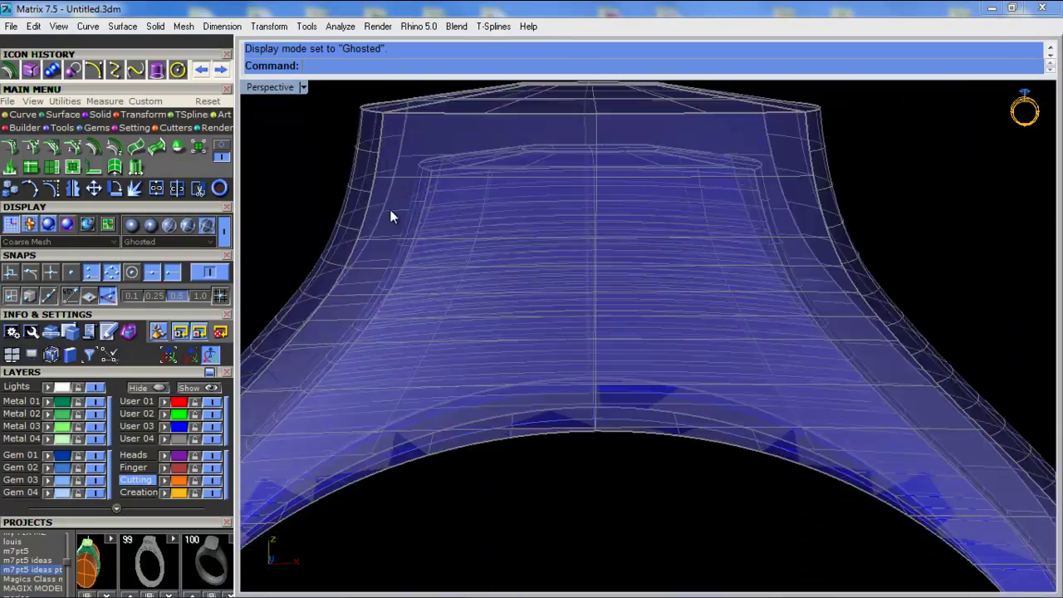
{"action": "scroll", "coordinate": [390, 216], "scroll_direction": "up", "scroll_amount": 6}
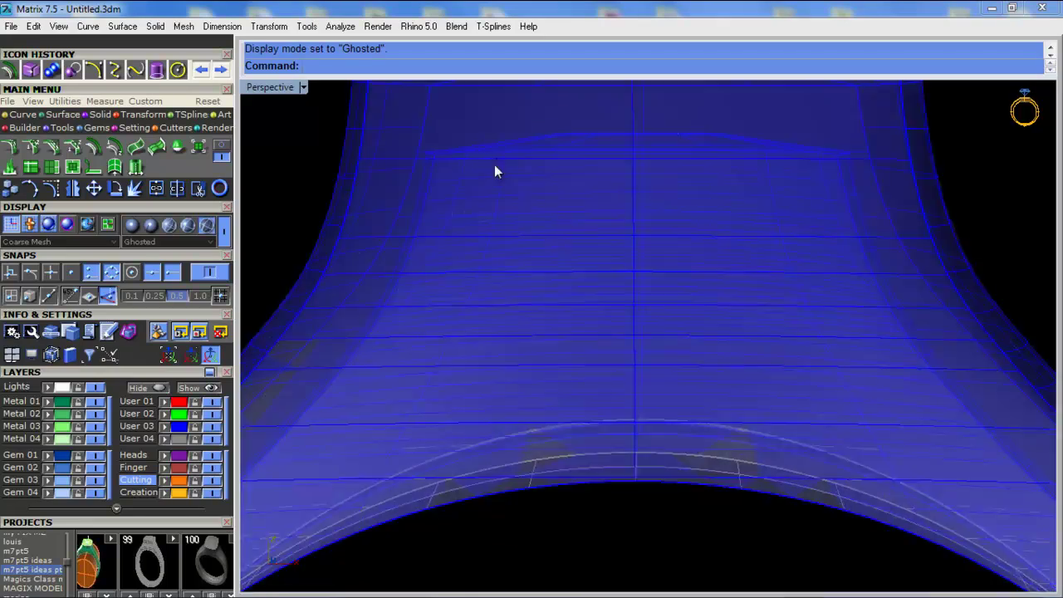
{"action": "scroll", "coordinate": [494, 160], "scroll_direction": "up", "scroll_amount": 5}
{"action": "right_click_drag", "start_coordinate": [494, 159], "coordinate": [516, 158]}
{"action": "scroll", "coordinate": [512, 158], "scroll_direction": "down", "scroll_amount": 5}
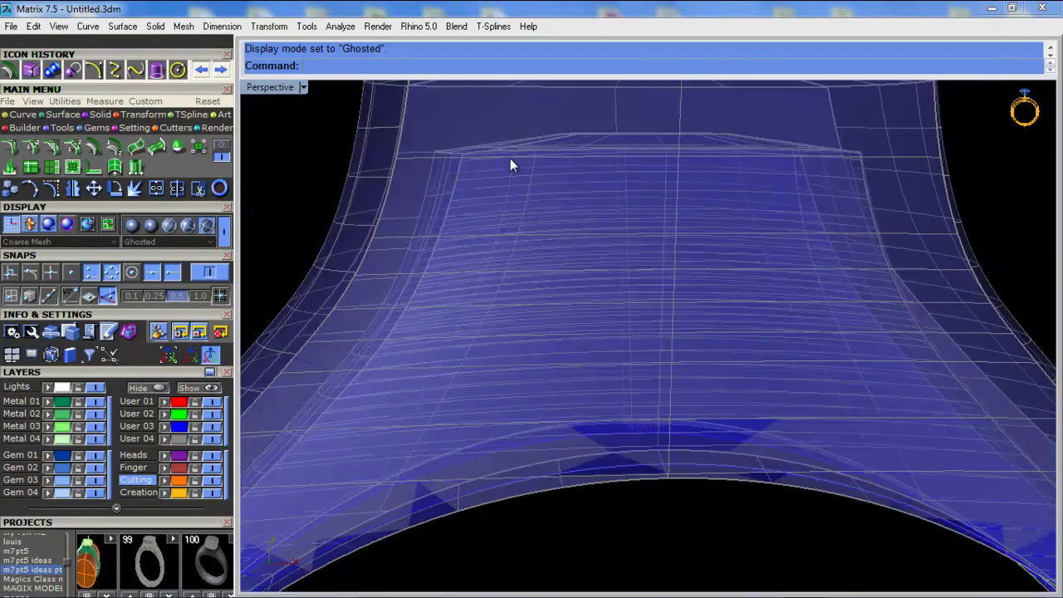
{"action": "scroll", "coordinate": [514, 188], "scroll_direction": "down", "scroll_amount": 9}
{"action": "scroll", "coordinate": [501, 356], "scroll_direction": "up", "scroll_amount": 7}
{"action": "right_click_drag", "start_coordinate": [585, 352], "coordinate": [517, 380]}
{"action": "scroll", "coordinate": [521, 397], "scroll_direction": "down", "scroll_amount": 6}
{"action": "scroll", "coordinate": [476, 173], "scroll_direction": "up", "scroll_amount": 6}
{"action": "right_click_drag", "start_coordinate": [481, 274], "coordinate": [548, 273]}
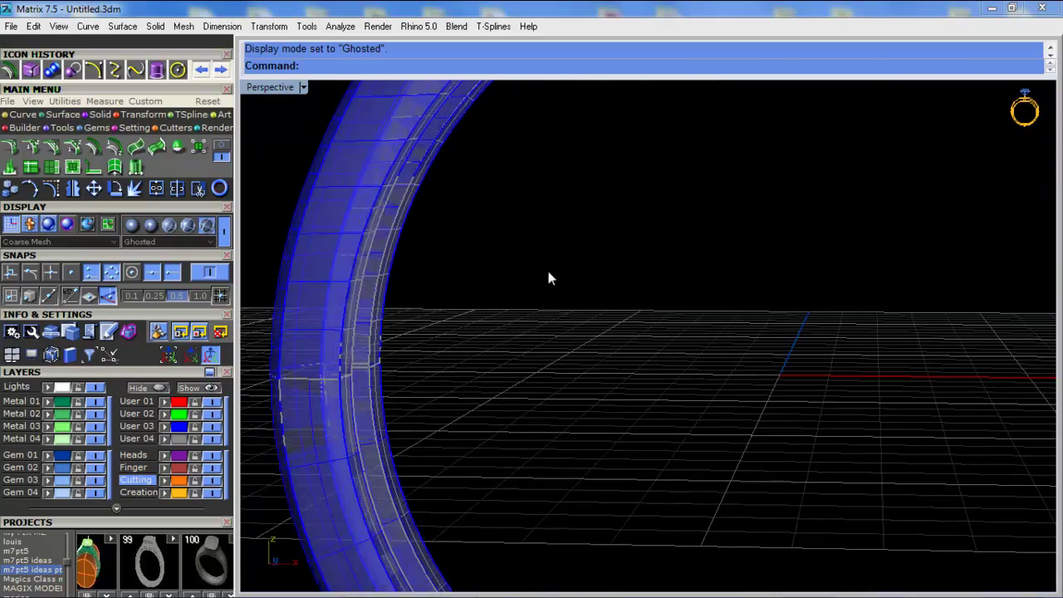
{"action": "right_click_drag", "start_coordinate": [312, 350], "coordinate": [367, 360]}
{"action": "scroll", "coordinate": [331, 357], "scroll_direction": "up", "scroll_amount": 6}
{"action": "scroll", "coordinate": [342, 436], "scroll_direction": "down", "scroll_amount": 4}
{"action": "right_click_drag", "start_coordinate": [477, 280], "coordinate": [601, 221]}
{"action": "scroll", "coordinate": [569, 211], "scroll_direction": "up", "scroll_amount": 4}
{"action": "scroll", "coordinate": [570, 216], "scroll_direction": "up", "scroll_amount": 2}
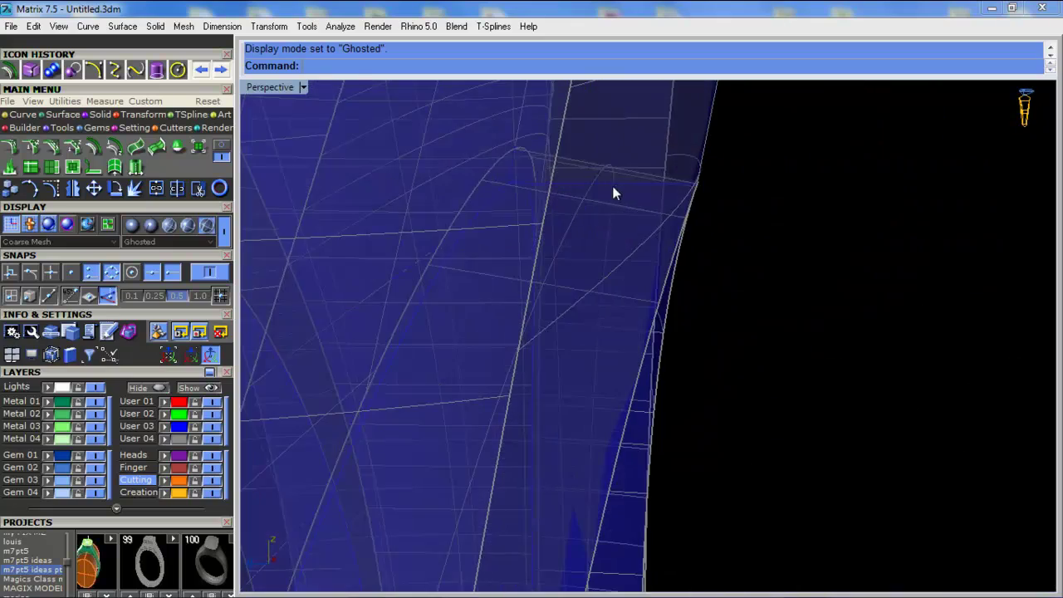
{"action": "right_click_drag", "start_coordinate": [539, 191], "coordinate": [316, 335]}
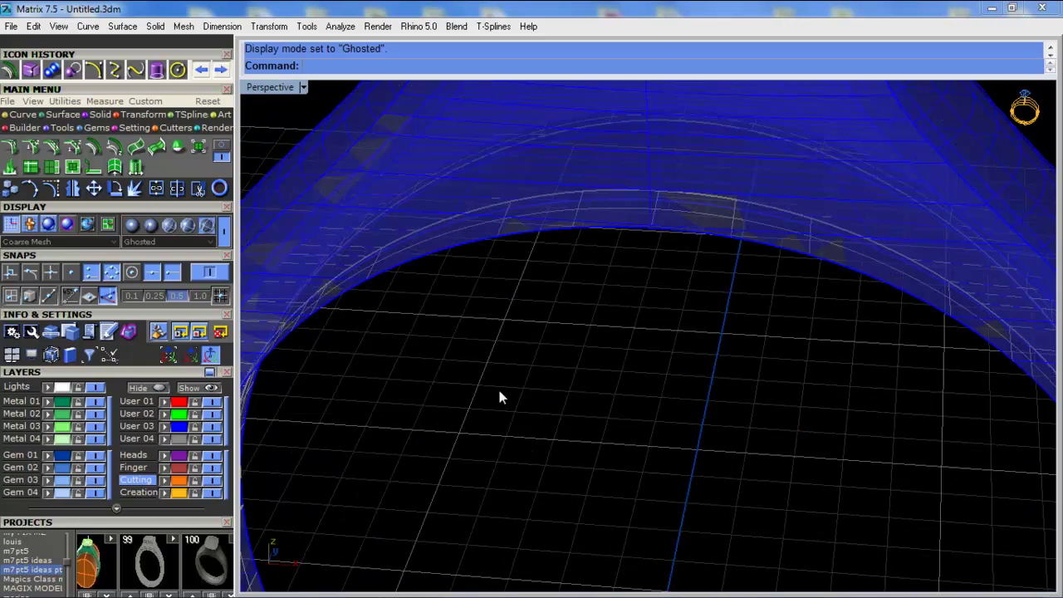
{"action": "scroll", "coordinate": [488, 215], "scroll_direction": "down", "scroll_amount": 3}
Return the Perspective view to Shaded display and undo the import of the shelled ring
{"action": "left_click", "coordinate": [303, 87]}
{"action": "left_click", "coordinate": [353, 76]}
{"action": "key", "text": "ctrl+z"}
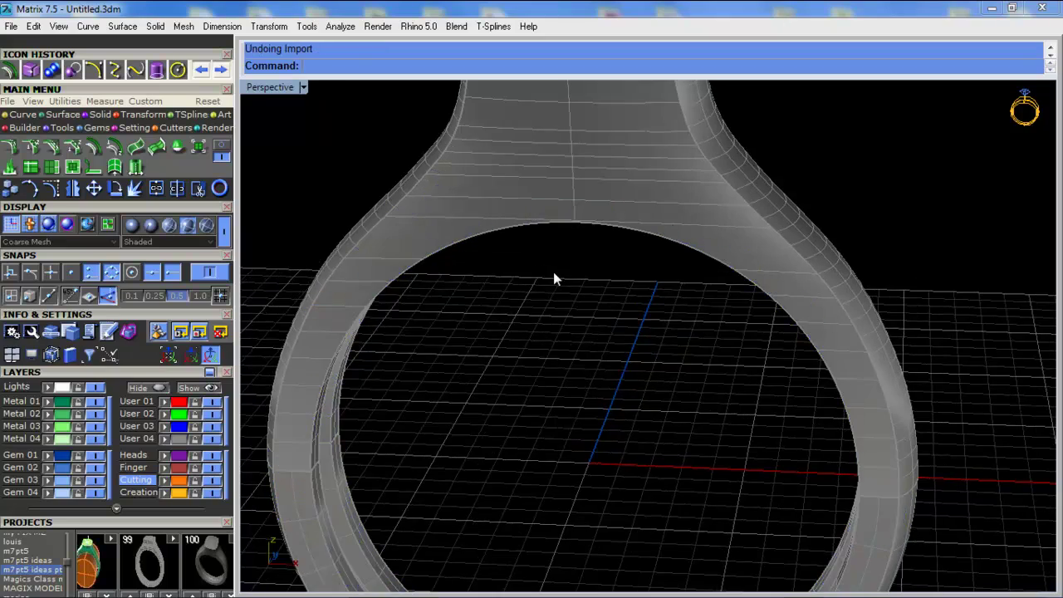
Delete the remaining offset ring from the model
{"action": "right_click_drag", "start_coordinate": [532, 304], "coordinate": [598, 290]}
{"action": "scroll", "coordinate": [438, 221], "scroll_direction": "down", "scroll_amount": 3}
{"action": "scroll", "coordinate": [467, 207], "scroll_direction": "up", "scroll_amount": 2}
{"action": "scroll", "coordinate": [593, 256], "scroll_direction": "up", "scroll_amount": 4}
{"action": "left_click", "coordinate": [566, 282]}
{"action": "key", "text": "Delete"}
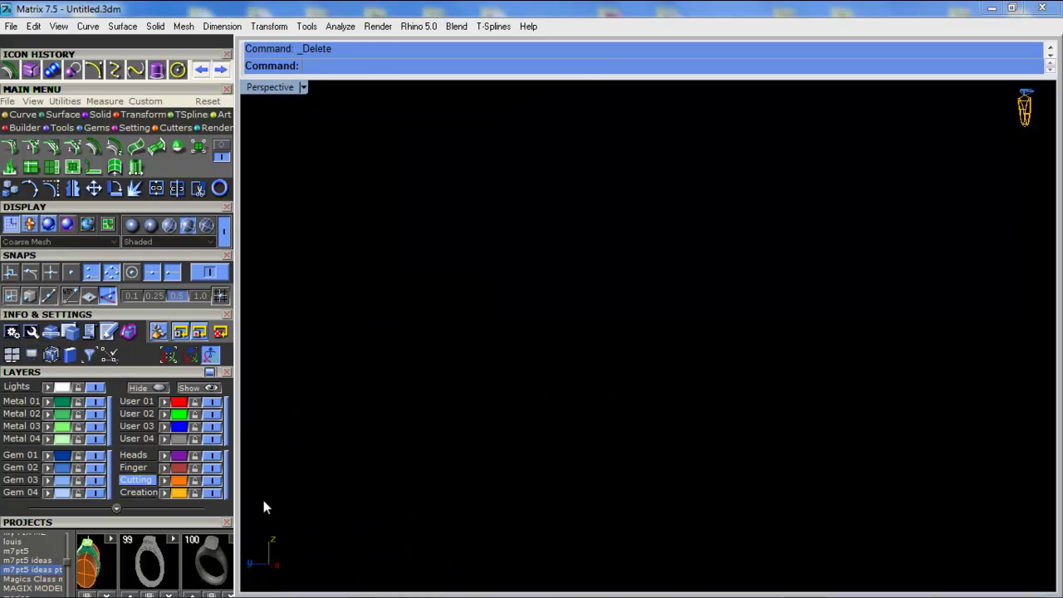
Import the shelled ring from project slot 100 into the emptied model
{"action": "double_click", "coordinate": [191, 548]}
{"action": "left_click", "coordinate": [635, 378]}
{"action": "scroll", "coordinate": [548, 232], "scroll_direction": "down", "scroll_amount": 6}
{"action": "right_click_drag", "start_coordinate": [548, 235], "coordinate": [292, 414]}
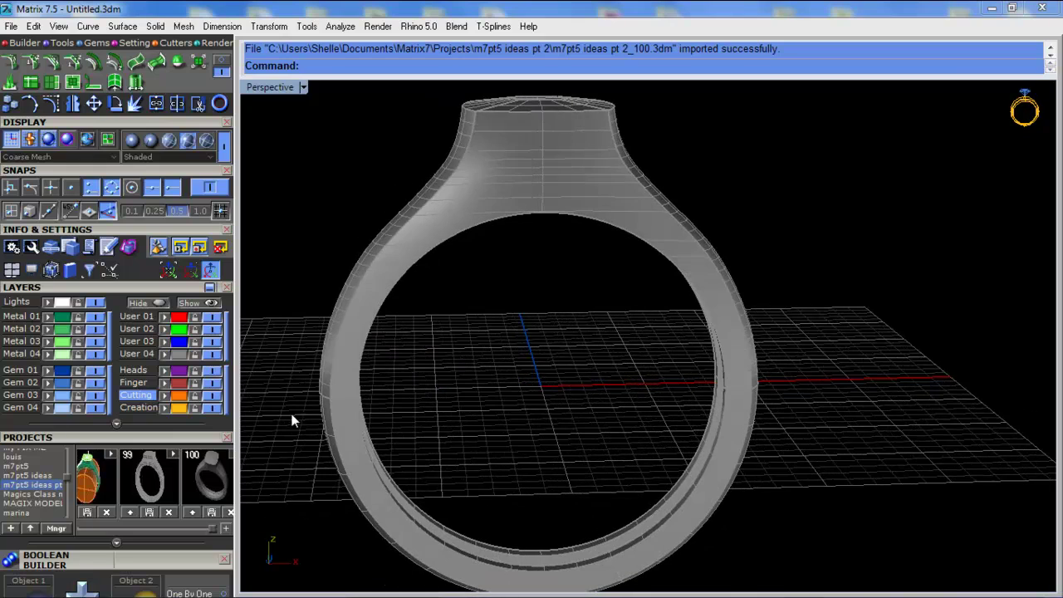
Import the ring from project slot 99 over the shelled ring and assign it to the User 03 layer
{"action": "double_click", "coordinate": [158, 479]}
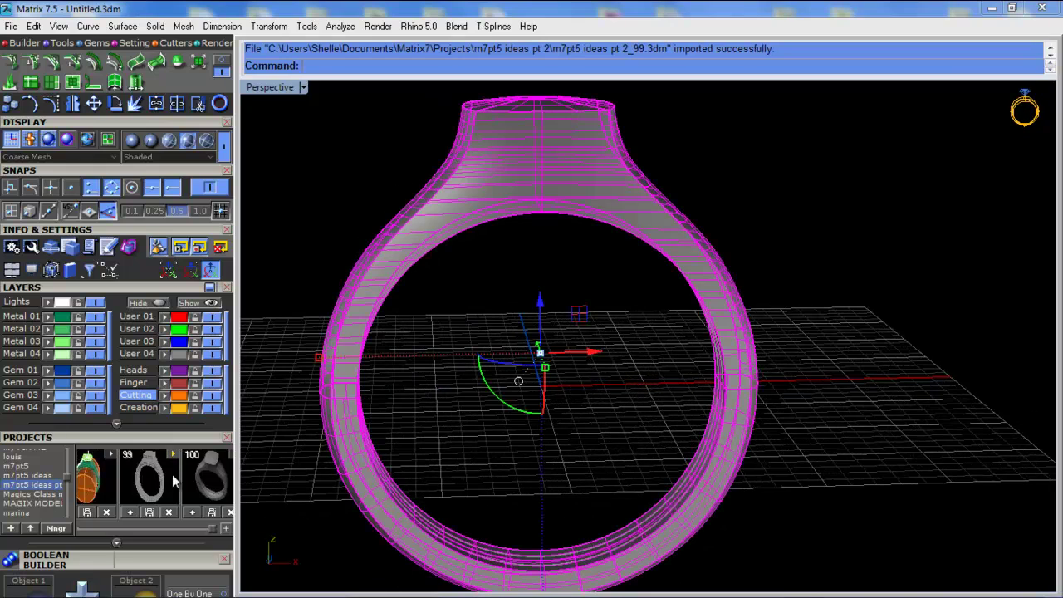
{"action": "right_click_drag", "start_coordinate": [686, 488], "coordinate": [619, 505]}
{"action": "scroll", "coordinate": [562, 500], "scroll_direction": "up", "scroll_amount": 5}
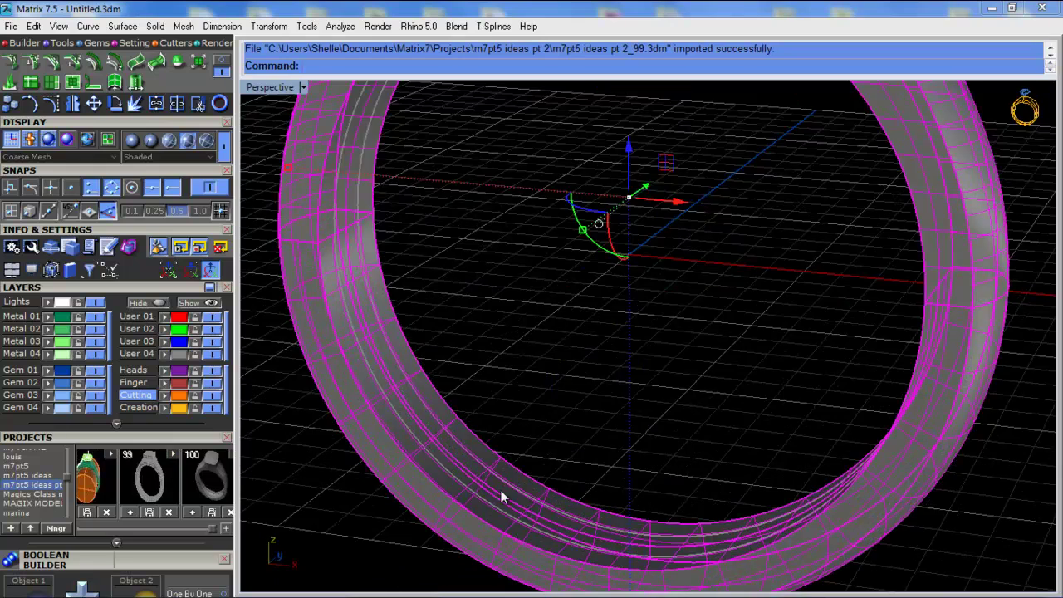
{"action": "left_click", "coordinate": [165, 342]}
{"action": "left_click", "coordinate": [528, 383]}
{"action": "right_click_drag", "start_coordinate": [528, 383], "coordinate": [573, 339]}
{"action": "scroll", "coordinate": [552, 366], "scroll_direction": "down", "scroll_amount": 6}
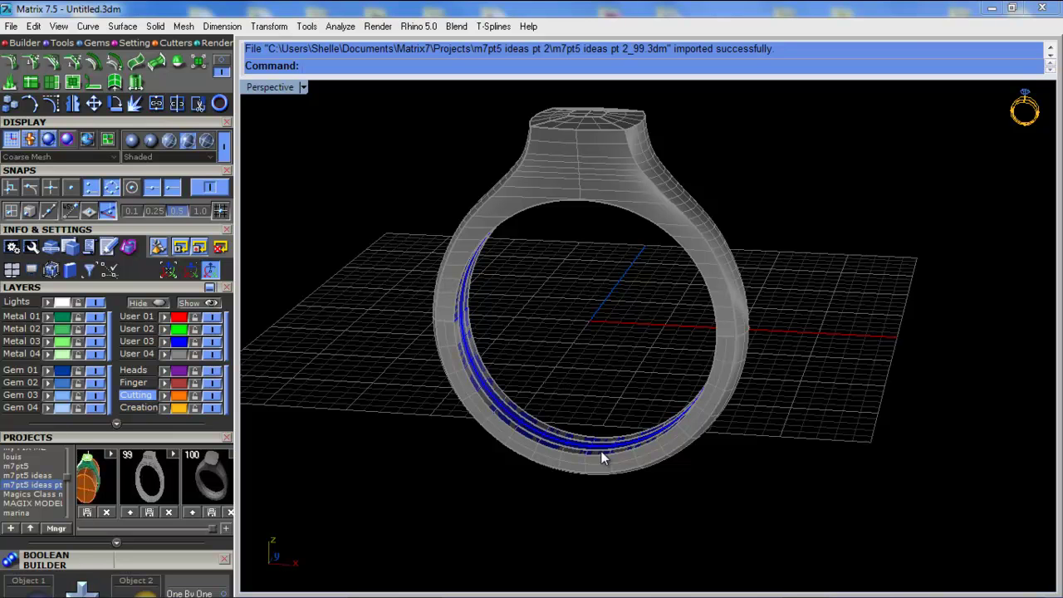
{"action": "scroll", "coordinate": [538, 430], "scroll_direction": "up", "scroll_amount": 5}
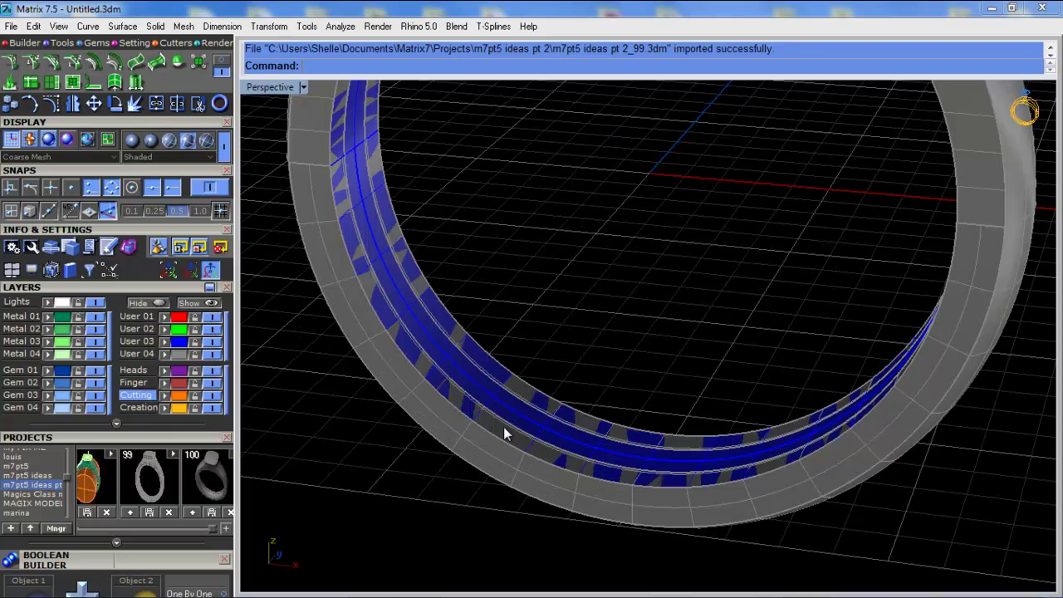
Make User 01 the current layer and maximize the Through Finger view
{"action": "left_click", "coordinate": [135, 316]}
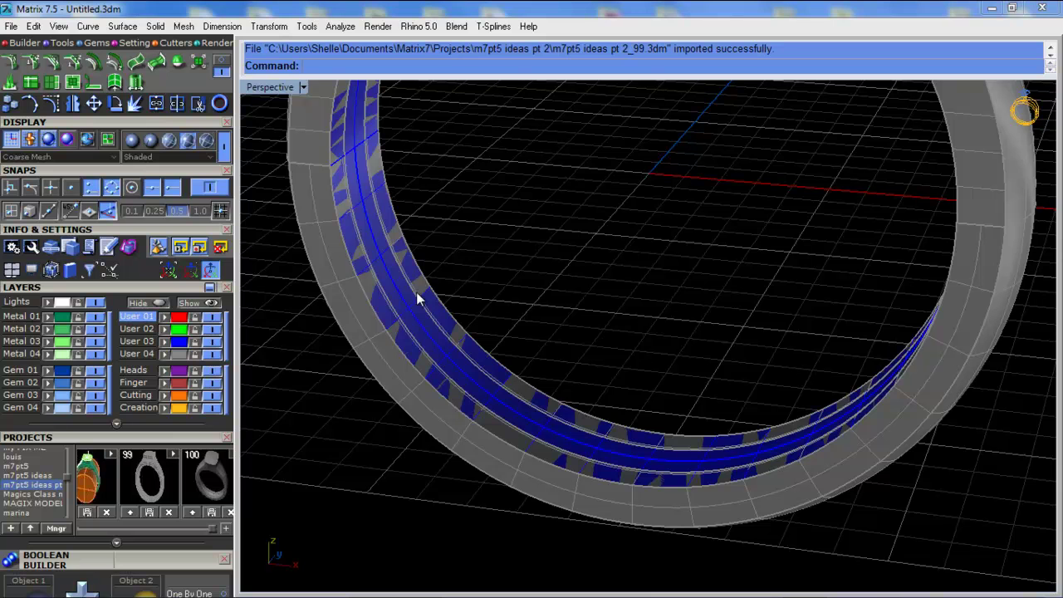
{"action": "double_click", "coordinate": [271, 87]}
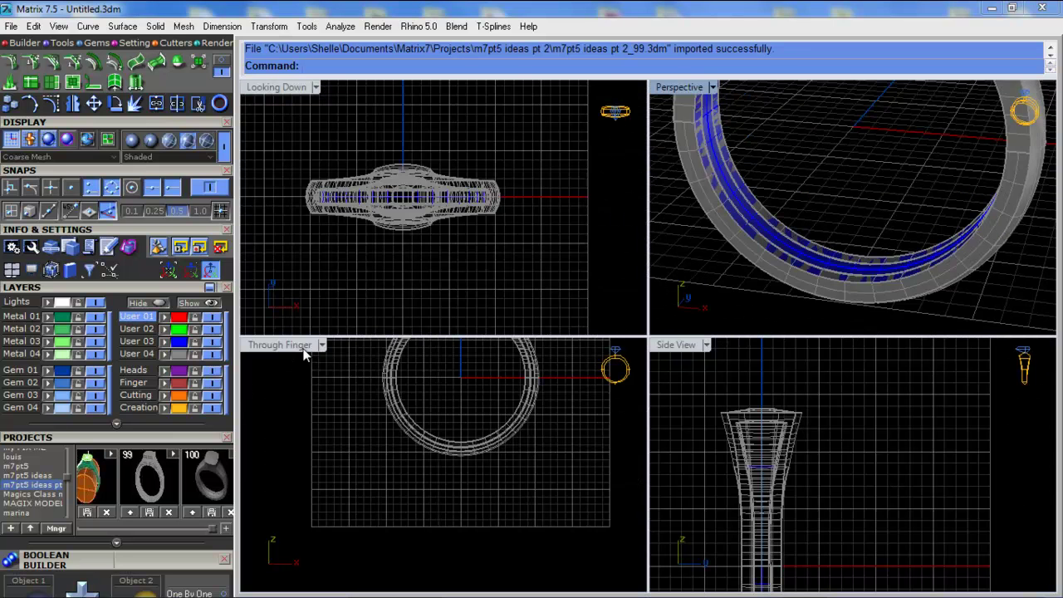
{"action": "double_click", "coordinate": [279, 344]}
{"action": "scroll", "coordinate": [472, 374], "scroll_direction": "up", "scroll_amount": 5}
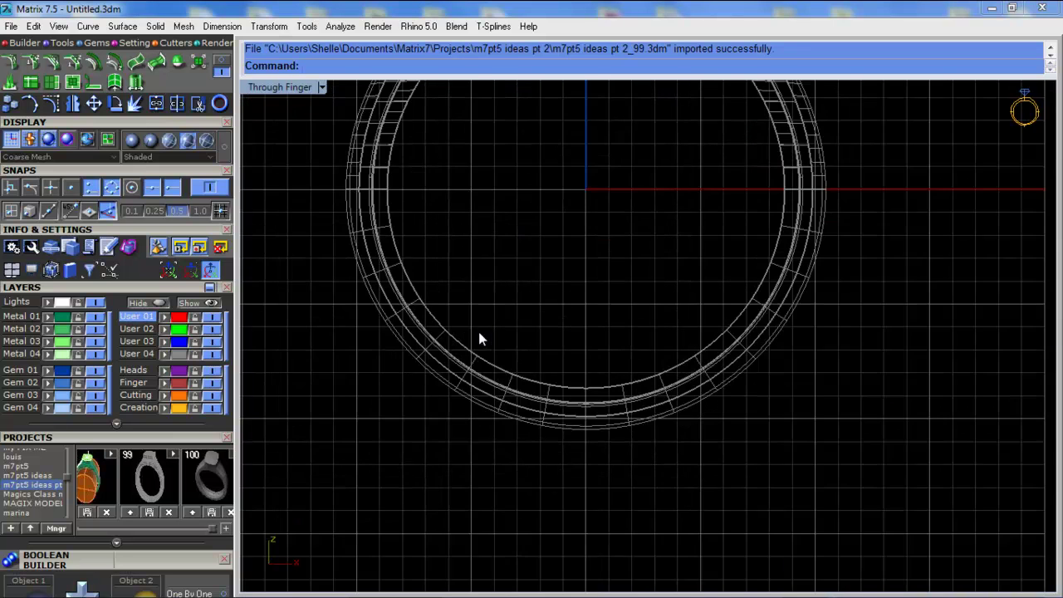
{"action": "right_click_drag", "start_coordinate": [428, 466], "coordinate": [455, 438]}
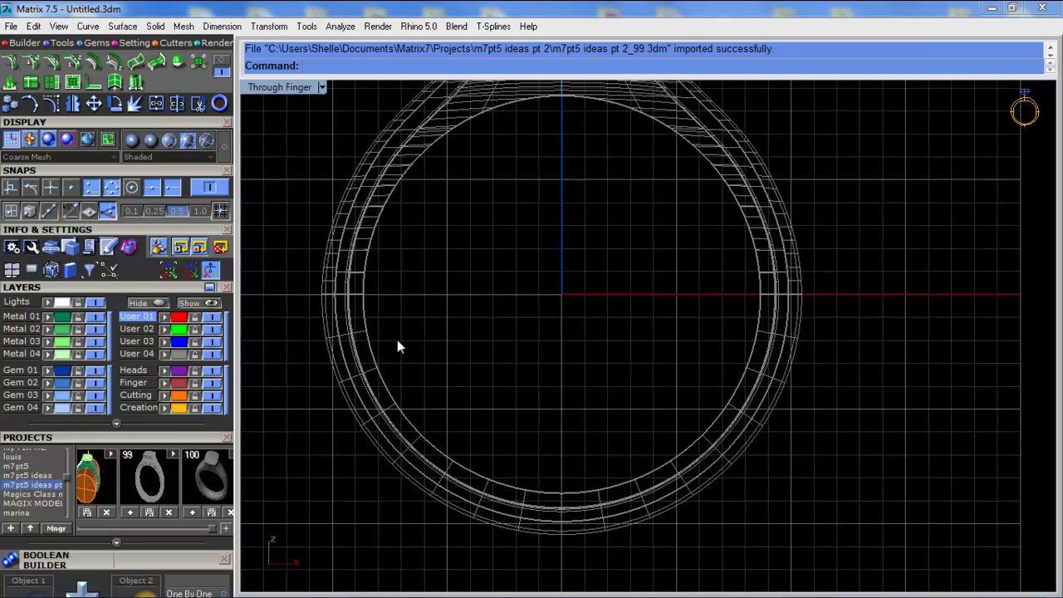
{"action": "scroll", "coordinate": [160, 118], "scroll_direction": "up", "scroll_amount": 2}
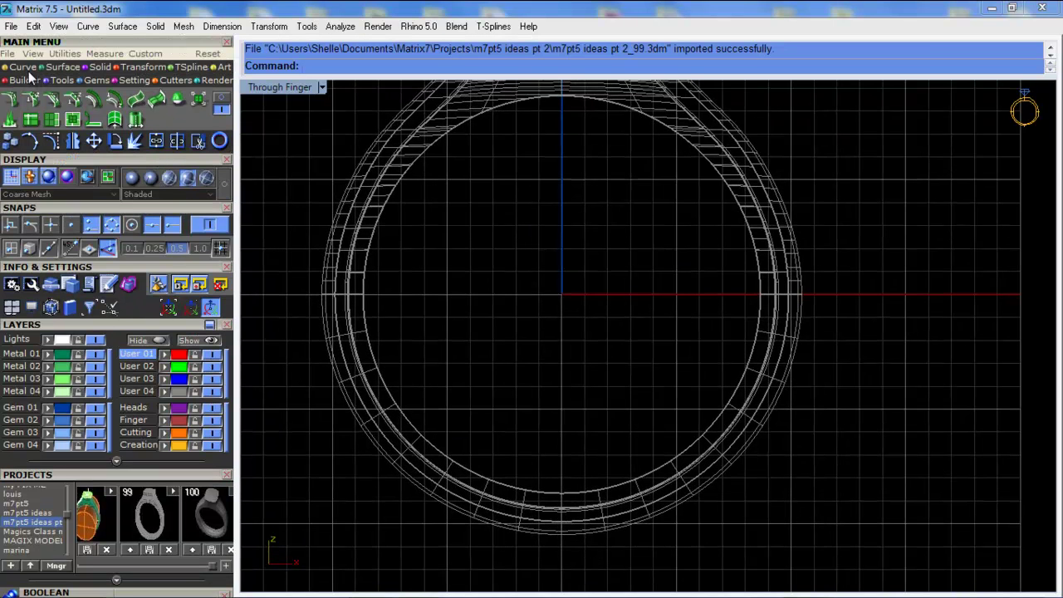
Start an interpolated curve in the Through Finger view and turn off object snapping
{"action": "left_click", "coordinate": [52, 99]}
{"action": "scroll", "coordinate": [402, 365], "scroll_direction": "up", "scroll_amount": 4}
{"action": "right_click_drag", "start_coordinate": [403, 367], "coordinate": [438, 348]}
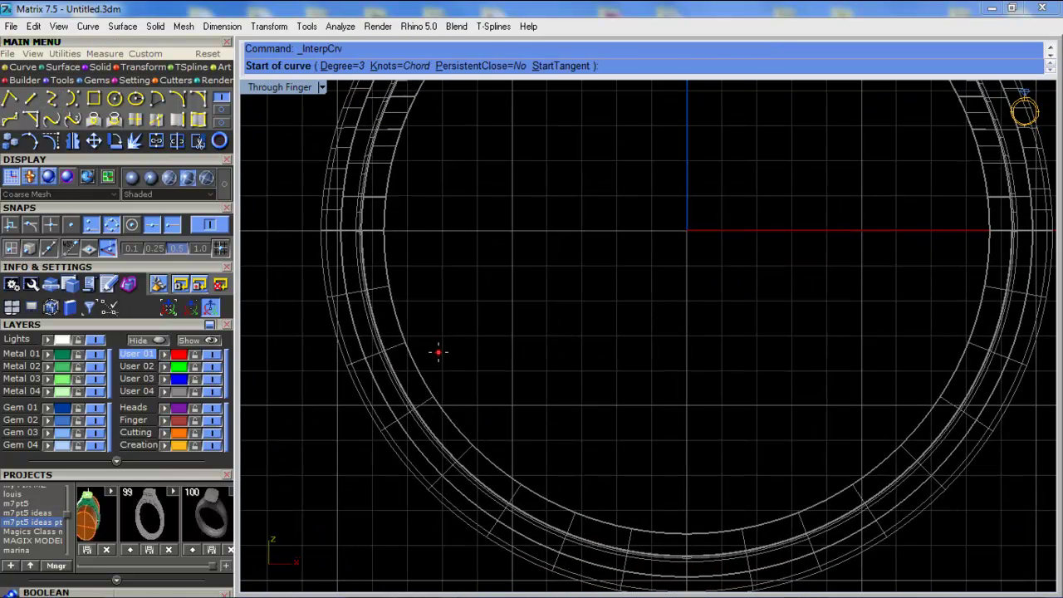
{"action": "scroll", "coordinate": [439, 352], "scroll_direction": "up", "scroll_amount": 2}
{"action": "right_click_drag", "start_coordinate": [450, 402], "coordinate": [452, 378]}
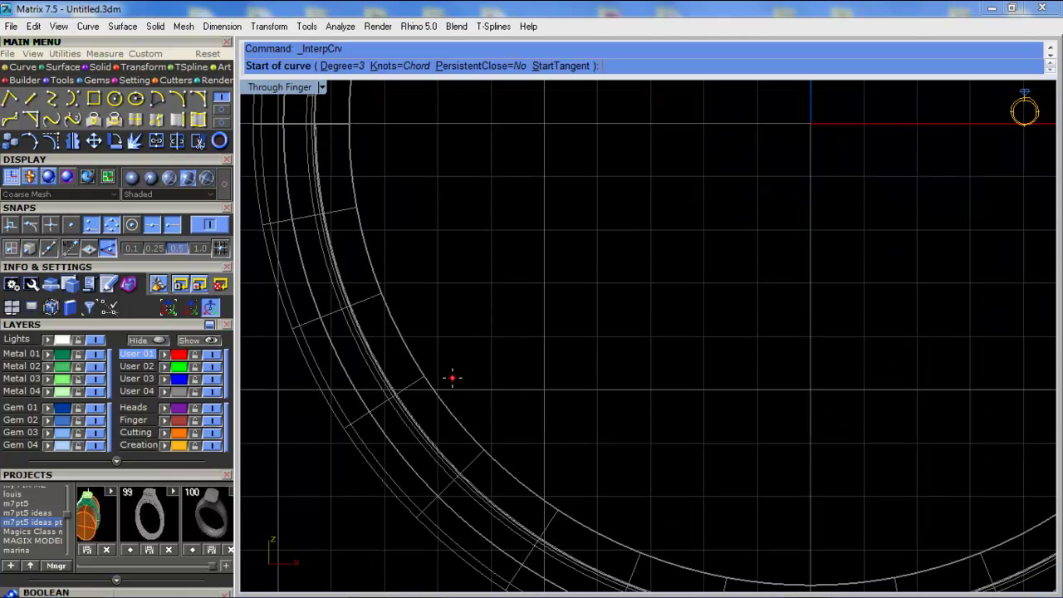
{"action": "scroll", "coordinate": [514, 432], "scroll_direction": "down", "scroll_amount": 2}
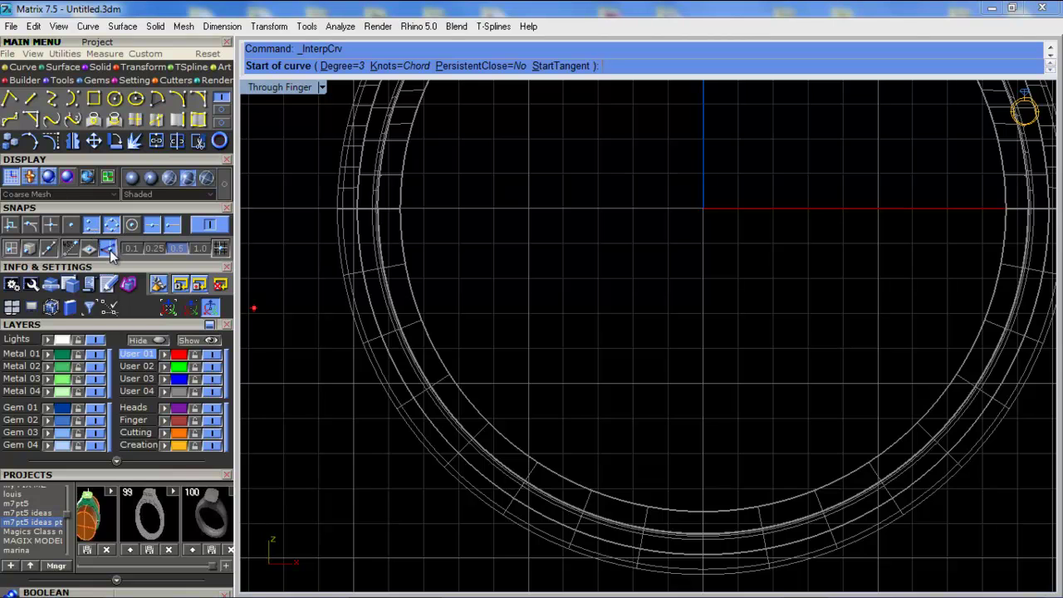
{"action": "scroll", "coordinate": [508, 404], "scroll_direction": "up", "scroll_amount": 2}
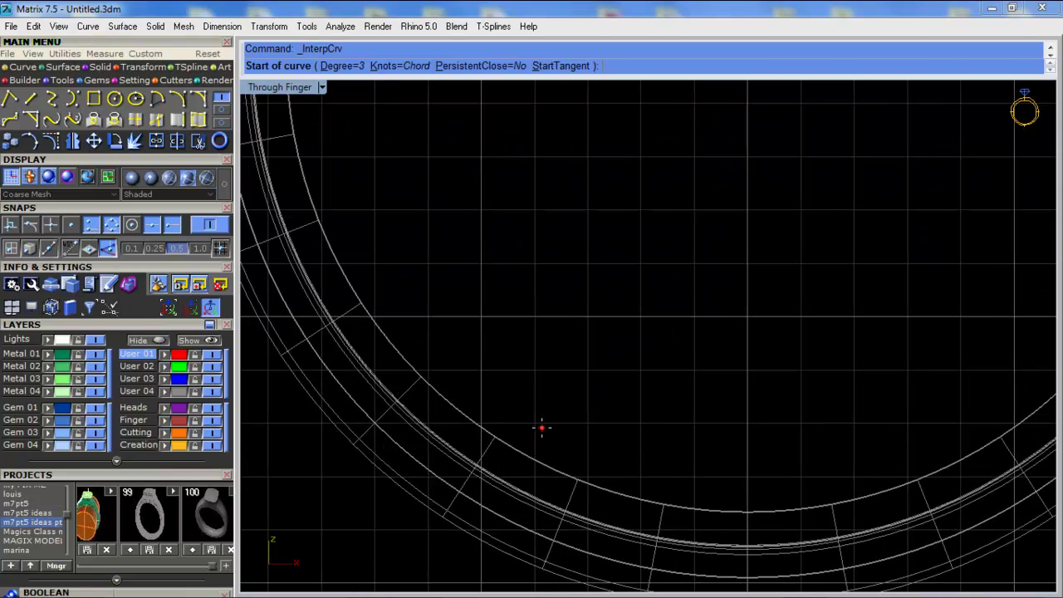
{"action": "left_click", "coordinate": [211, 224]}
{"action": "right_click_drag", "start_coordinate": [397, 349], "coordinate": [432, 361]}
{"action": "scroll", "coordinate": [464, 376], "scroll_direction": "down", "scroll_amount": 4}
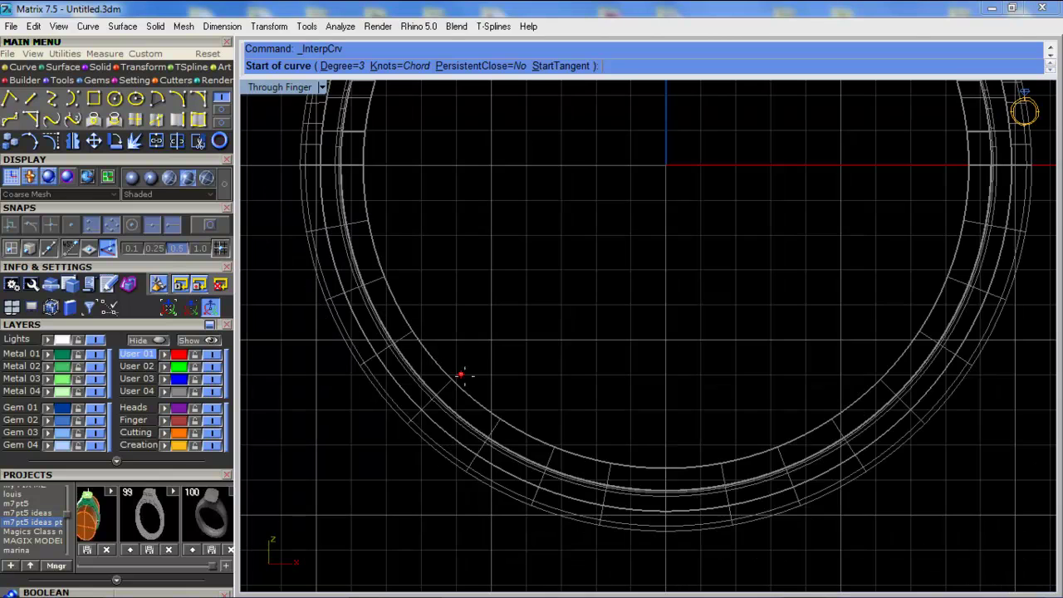
{"action": "right_click_drag", "start_coordinate": [502, 400], "coordinate": [500, 411]}
{"action": "left_click", "coordinate": [498, 412]}
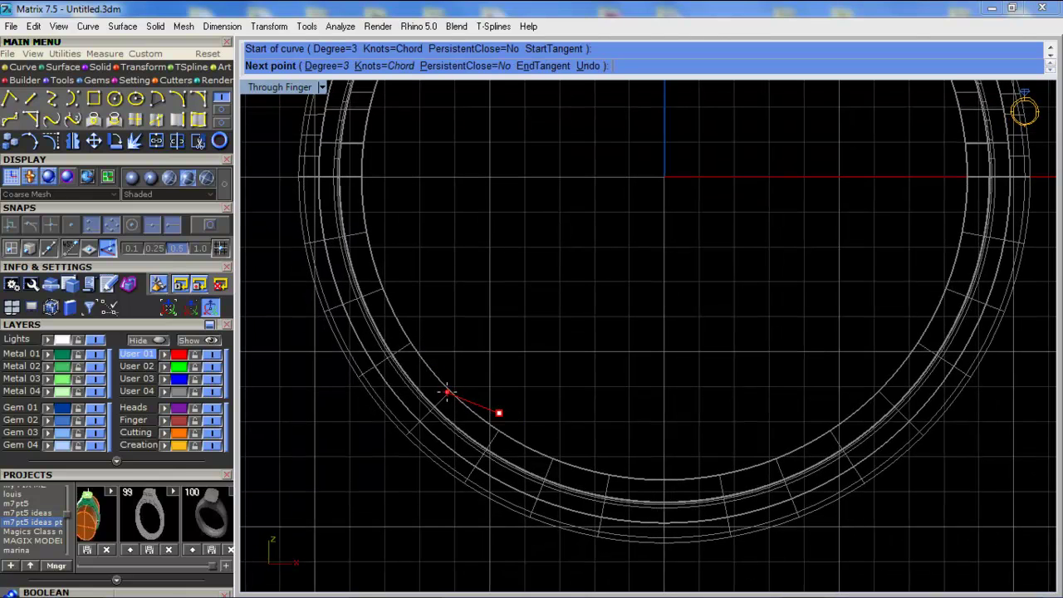
{"action": "left_click", "coordinate": [435, 389]}
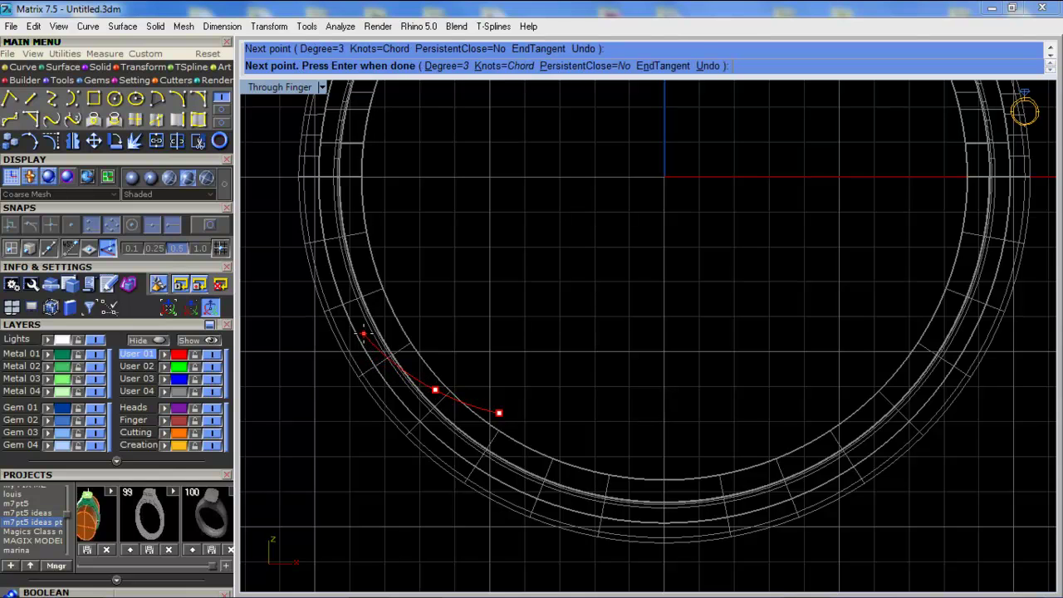
{"action": "key", "text": "Escape"}
Draw a five-point interpolated curve diagonally across the ring's lower-left shank, from within the outer wall into the finger opening
{"action": "key", "text": "Return"}
{"action": "scroll", "coordinate": [372, 286], "scroll_direction": "up", "scroll_amount": 3}
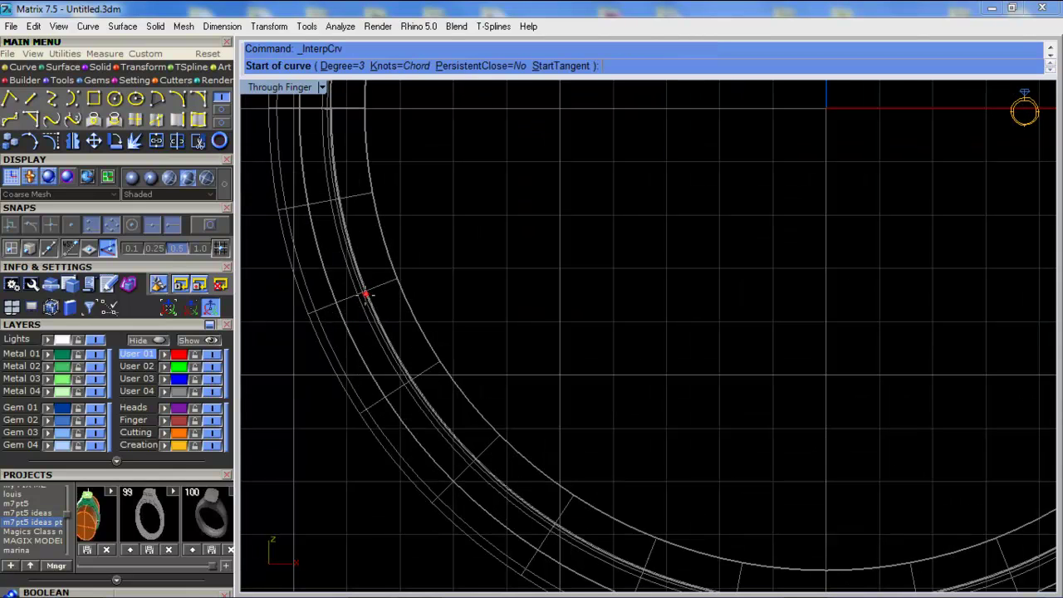
{"action": "left_click", "coordinate": [313, 257]}
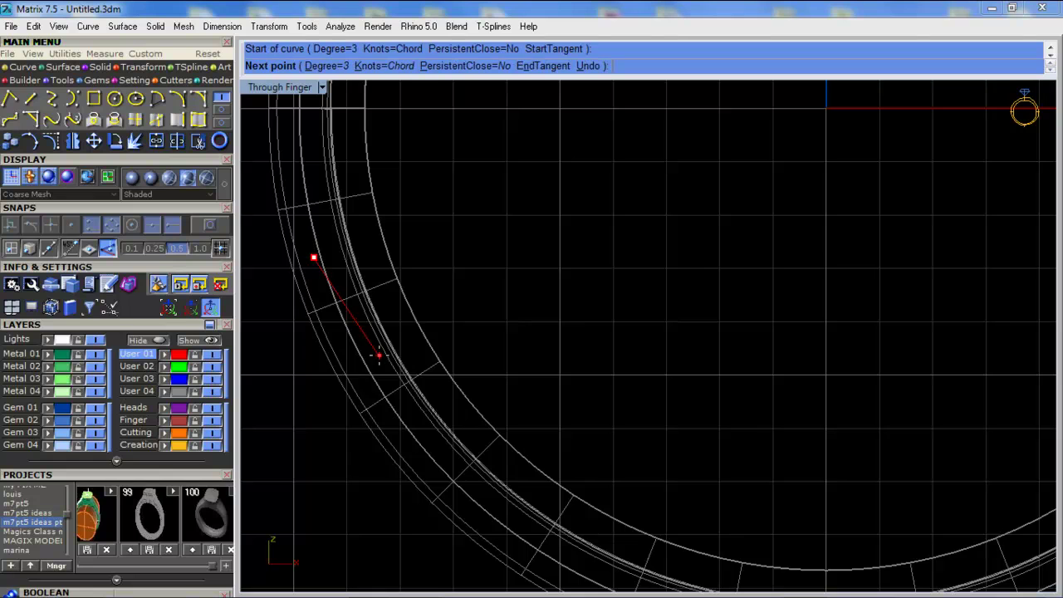
{"action": "left_click", "coordinate": [358, 321]}
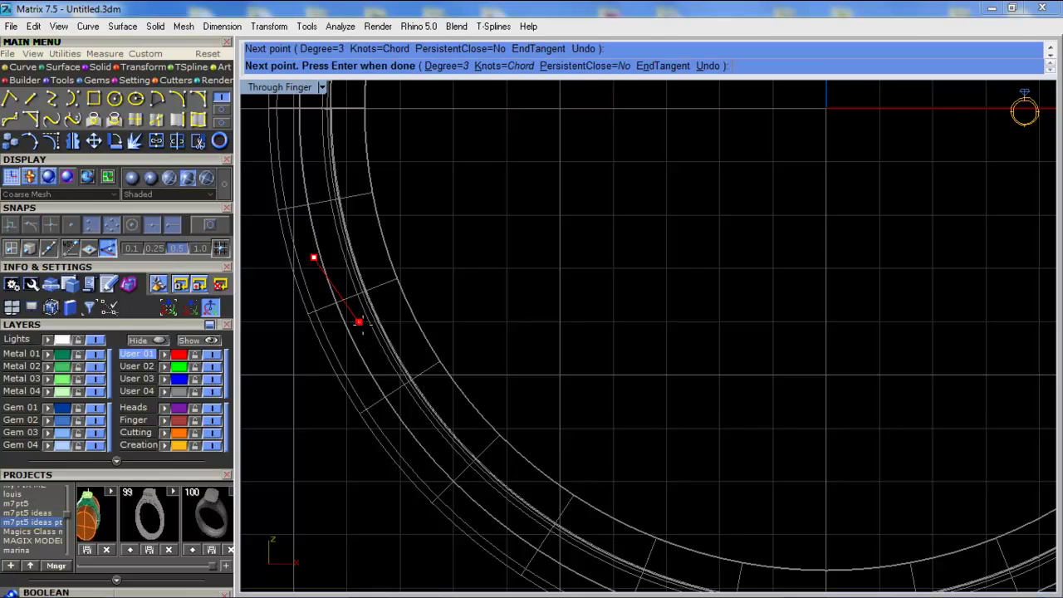
{"action": "left_click", "coordinate": [399, 364]}
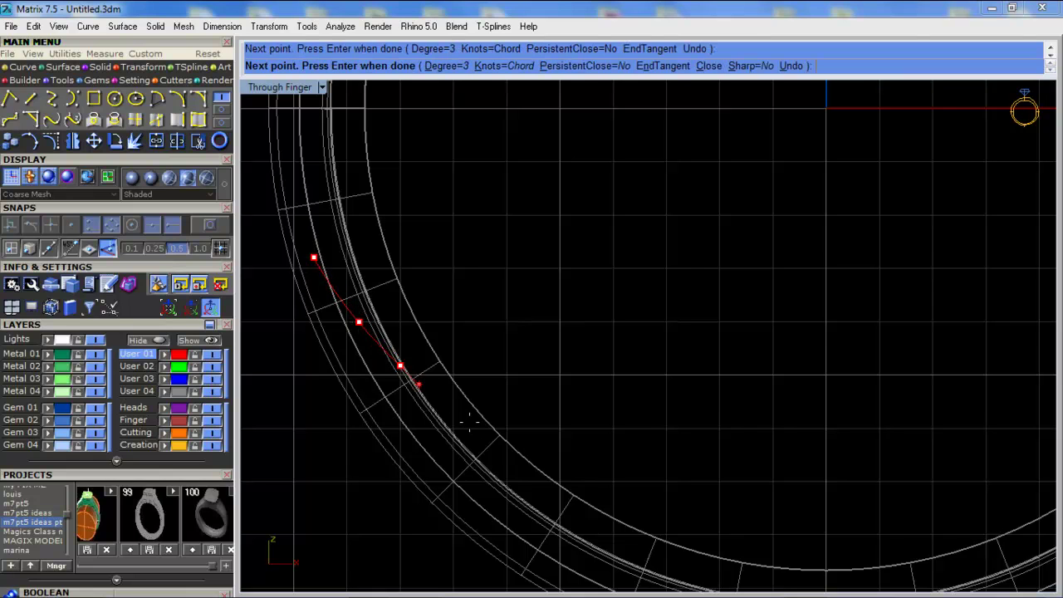
{"action": "left_click", "coordinate": [481, 430]}
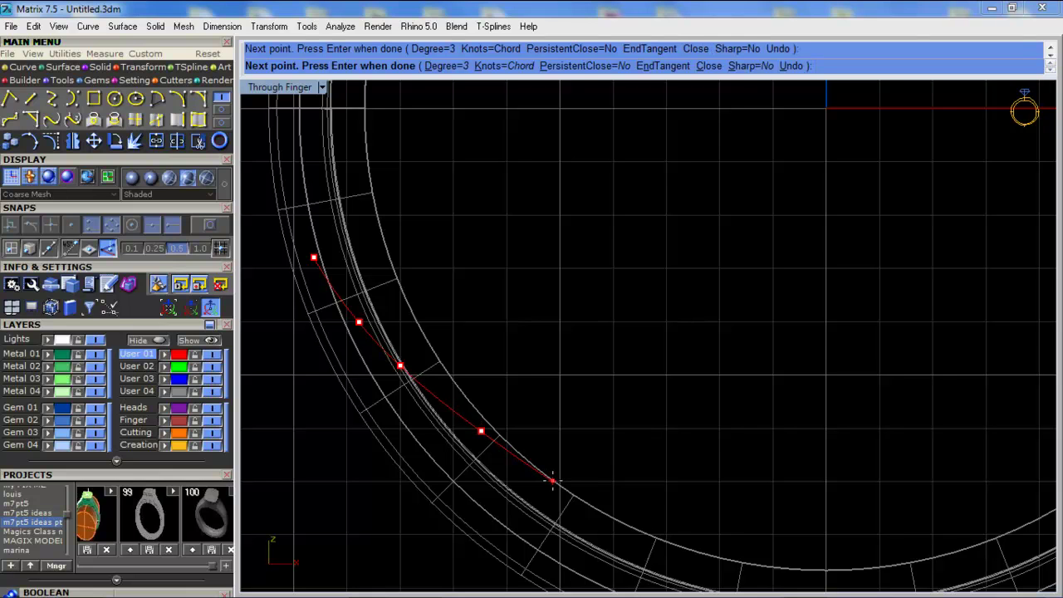
{"action": "left_click", "coordinate": [553, 479]}
{"action": "right_click", "coordinate": [650, 517]}
{"action": "scroll", "coordinate": [453, 298], "scroll_direction": "down", "scroll_amount": 8}
{"action": "scroll", "coordinate": [540, 389], "scroll_direction": "up", "scroll_amount": 4}
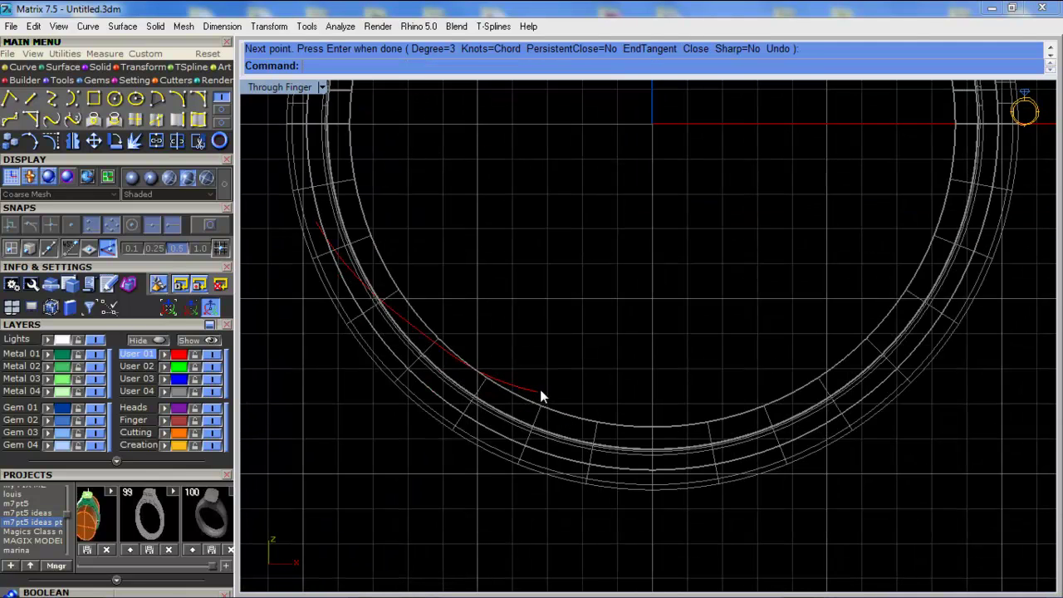
Mirror a copy of the curve across the ring's vertical centre axis onto the lower-right shank
{"action": "left_click", "coordinate": [535, 391]}
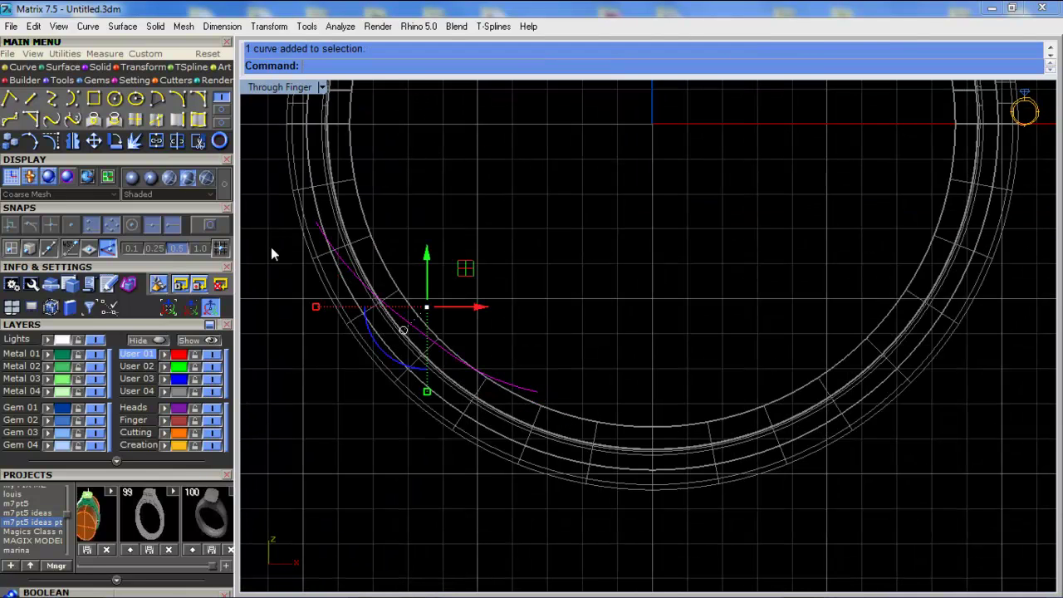
{"action": "left_click", "coordinate": [72, 141]}
{"action": "left_click", "coordinate": [605, 154]}
{"action": "left_click", "coordinate": [580, 266]}
{"action": "key", "text": "Escape"}
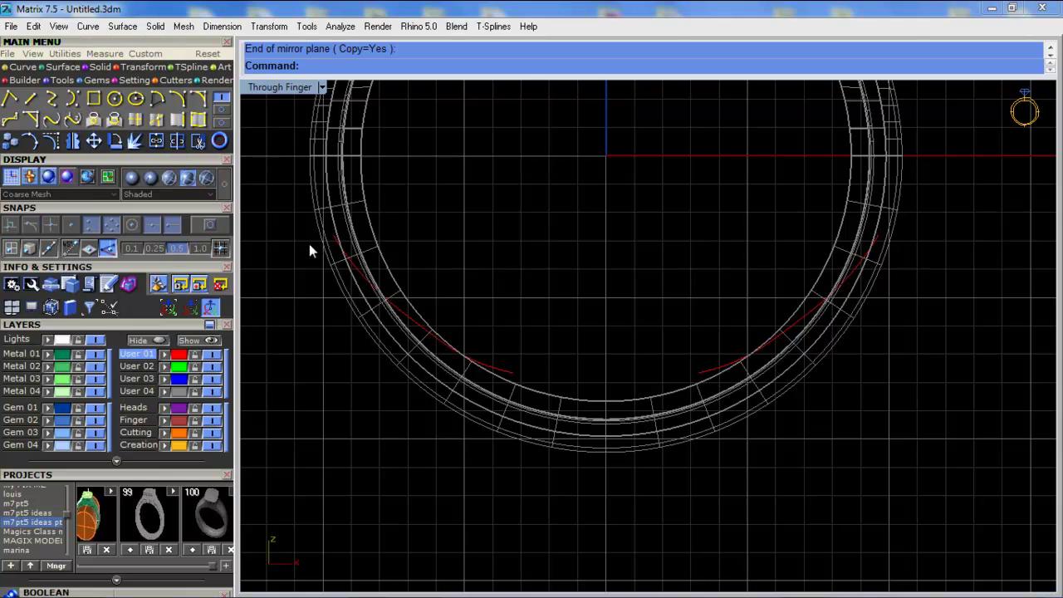
{"action": "right_click_drag", "start_coordinate": [507, 268], "coordinate": [510, 292]}
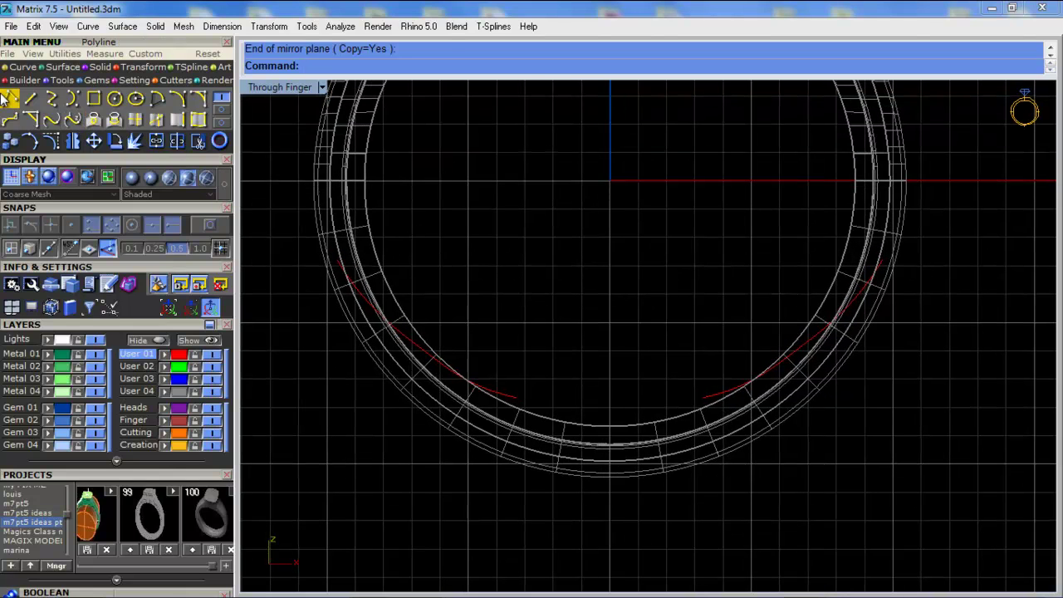
Draw a polyline around the outside of the lower shank, connecting the outer ends of the two mirrored curves
{"action": "left_click", "coordinate": [10, 99]}
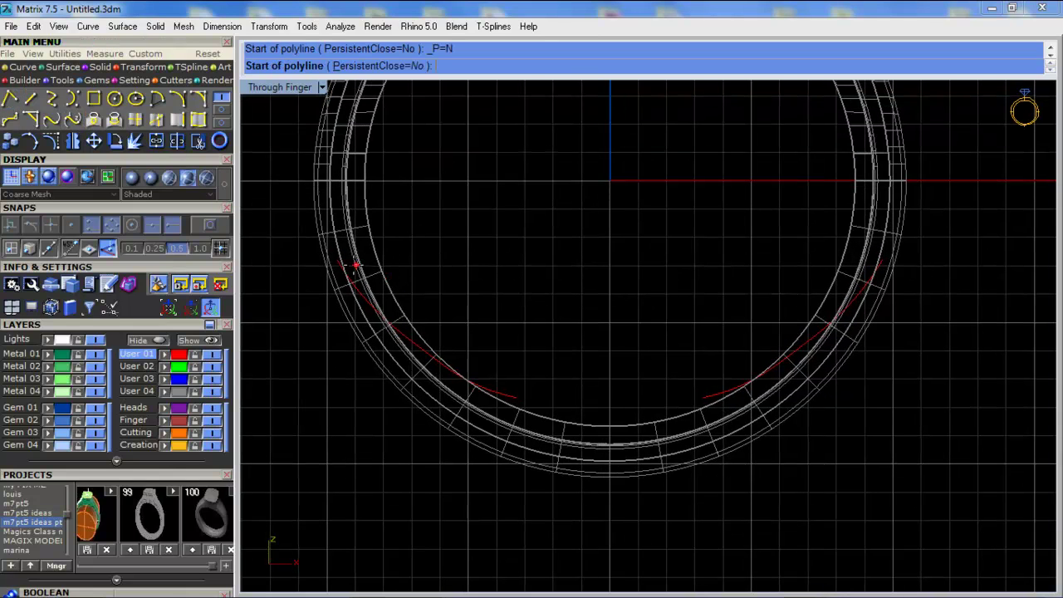
{"action": "left_click", "coordinate": [337, 261]}
{"action": "left_click", "coordinate": [277, 258]}
{"action": "left_click", "coordinate": [338, 540]}
{"action": "left_click", "coordinate": [911, 529]}
{"action": "left_click", "coordinate": [995, 263]}
{"action": "left_click", "coordinate": [884, 262]}
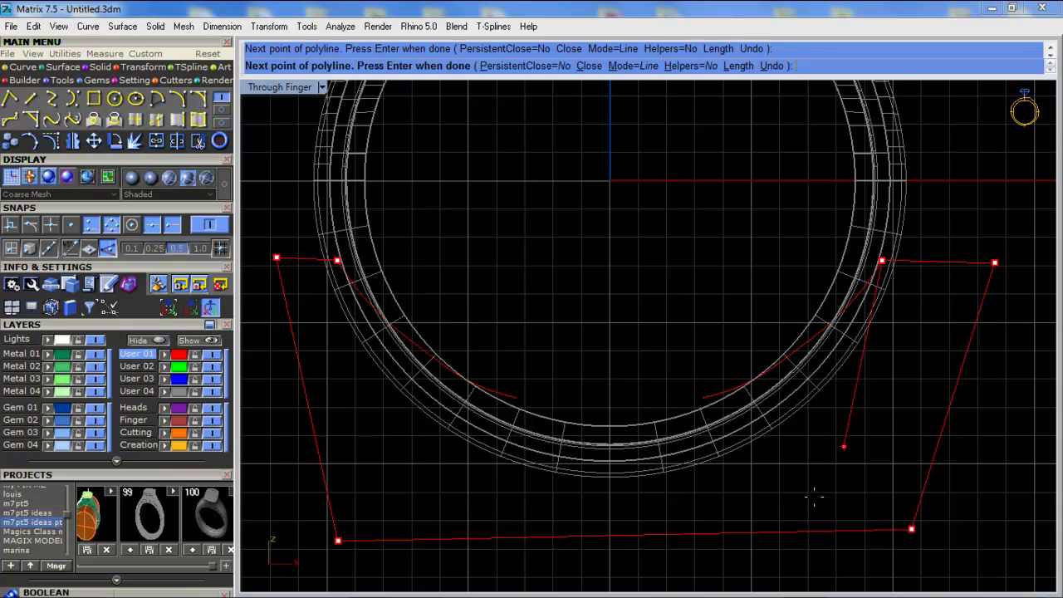
{"action": "key", "text": "Return"}
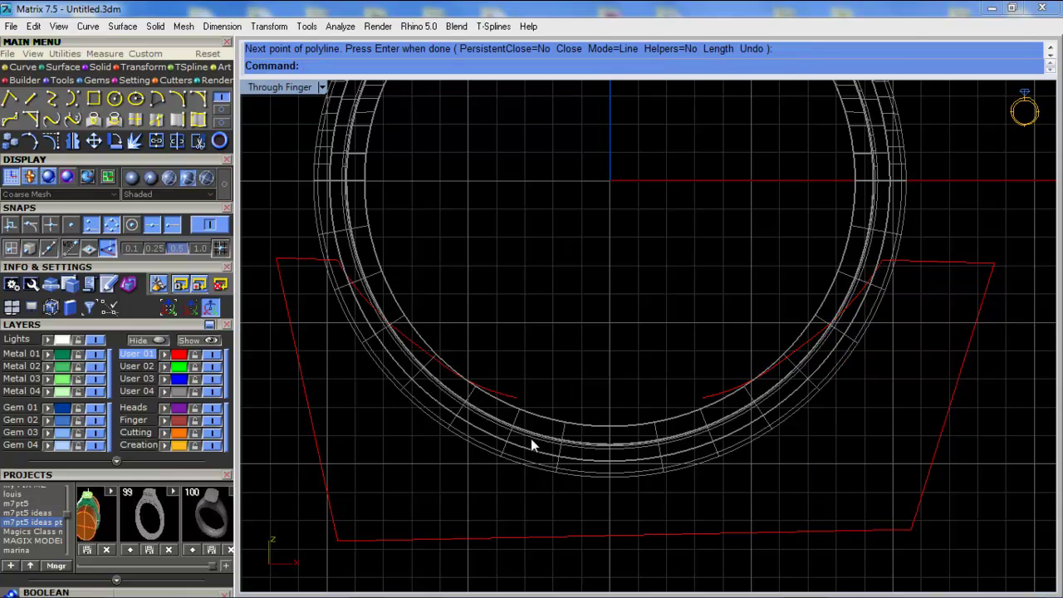
Bridge the inner ends of the two mirrored curves with a straight line across the bottom of the finger opening
{"action": "left_click", "coordinate": [51, 118]}
{"action": "scroll", "coordinate": [569, 404], "scroll_direction": "up", "scroll_amount": 5}
{"action": "key", "text": "Escape"}
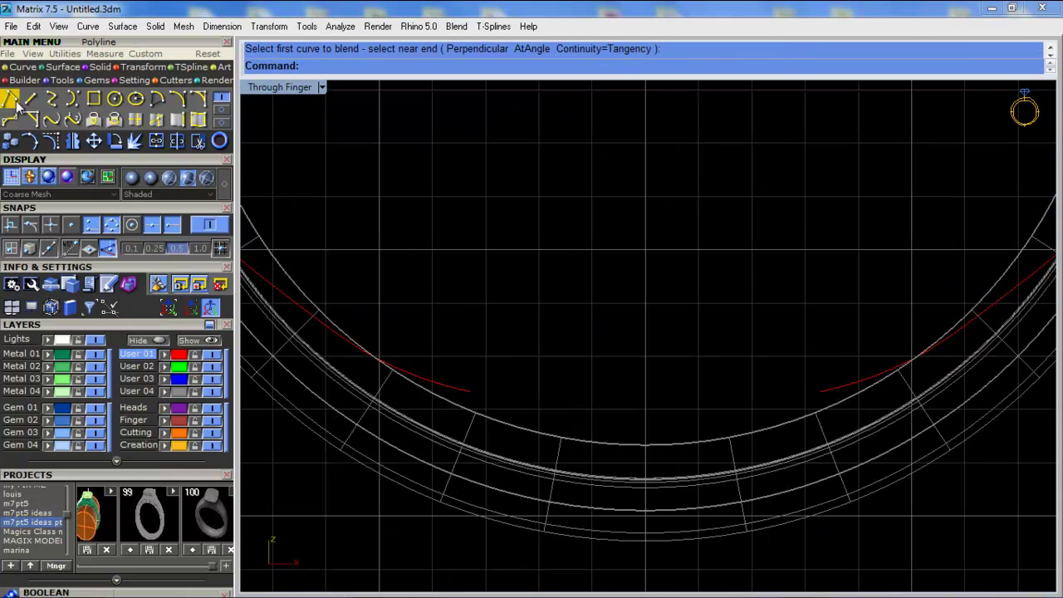
{"action": "type", "text": "l"}
{"action": "key", "text": "Return"}
{"action": "left_click", "coordinate": [469, 391]}
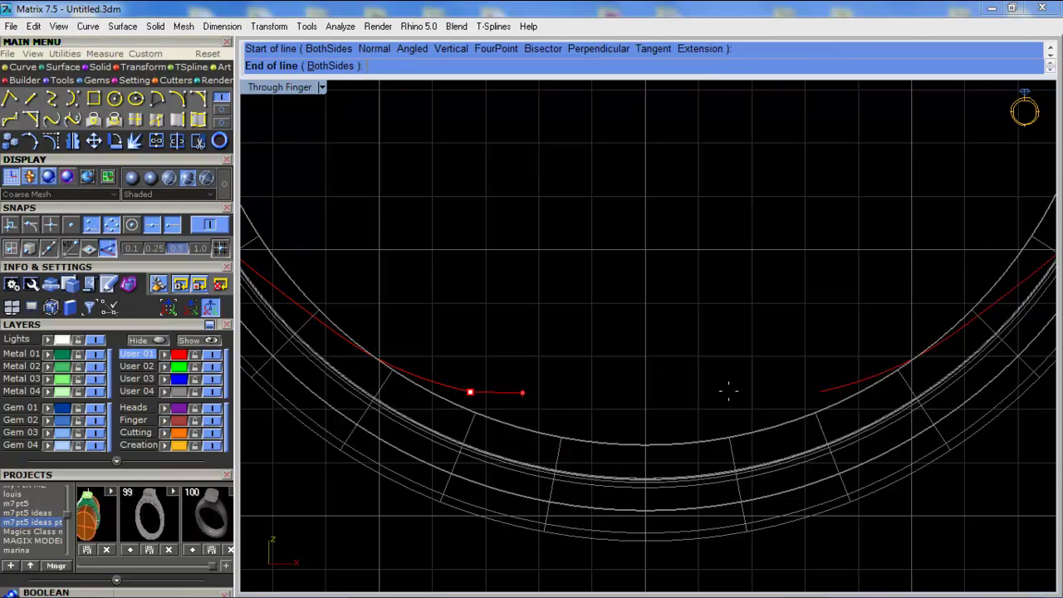
{"action": "left_click", "coordinate": [820, 391]}
{"action": "left_click", "coordinate": [818, 391]}
Join the two mirrored curves, the connecting line and the outer polyline into one closed curve
{"action": "scroll", "coordinate": [516, 367], "scroll_direction": "down", "scroll_amount": 4}
{"action": "left_click", "coordinate": [311, 262], "text": "shift"}
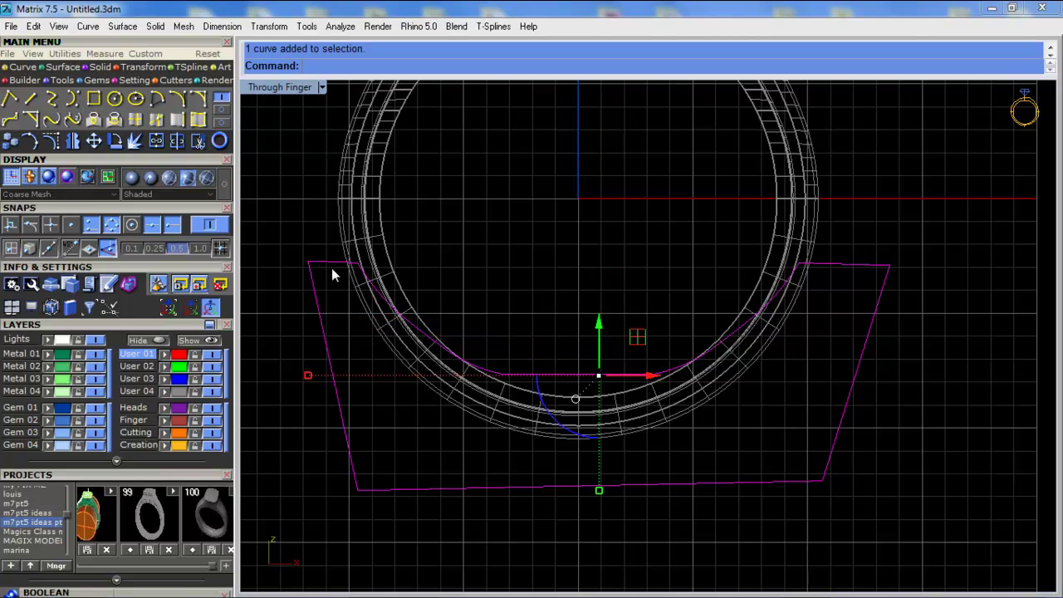
{"action": "left_click", "coordinate": [156, 141]}
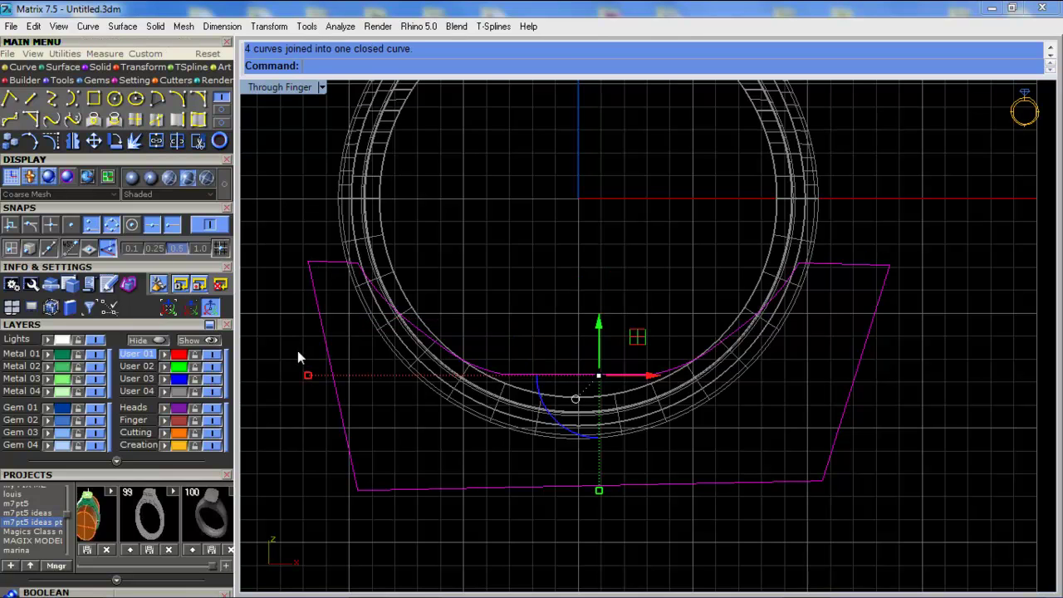
Make Cutting the current layer and extrude the closed curve to both sides as a solid block wider than the ring
{"action": "left_click", "coordinate": [137, 432]}
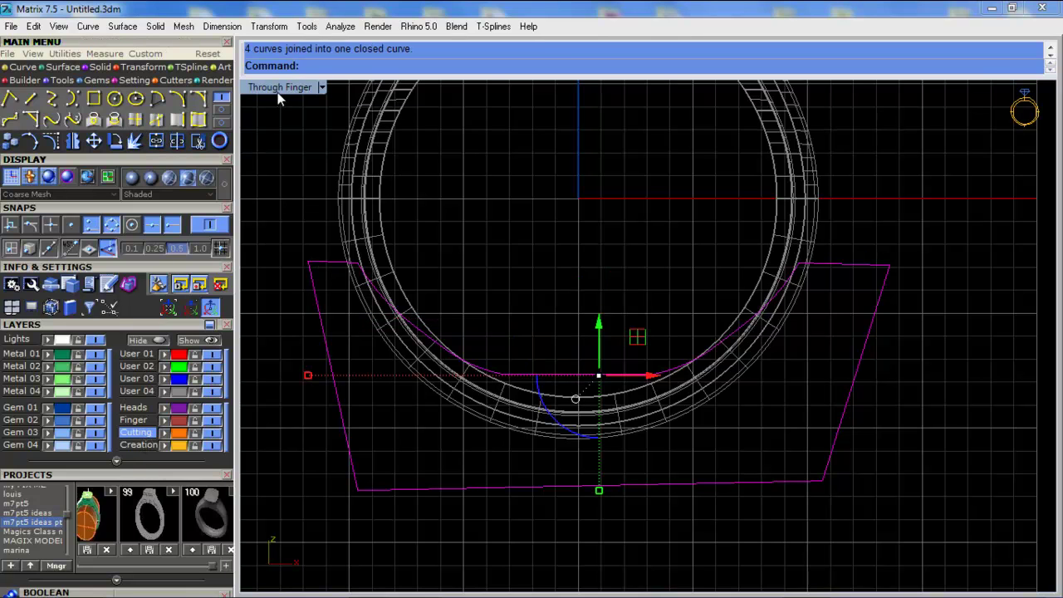
{"action": "double_click", "coordinate": [277, 90]}
{"action": "left_click", "coordinate": [100, 68]}
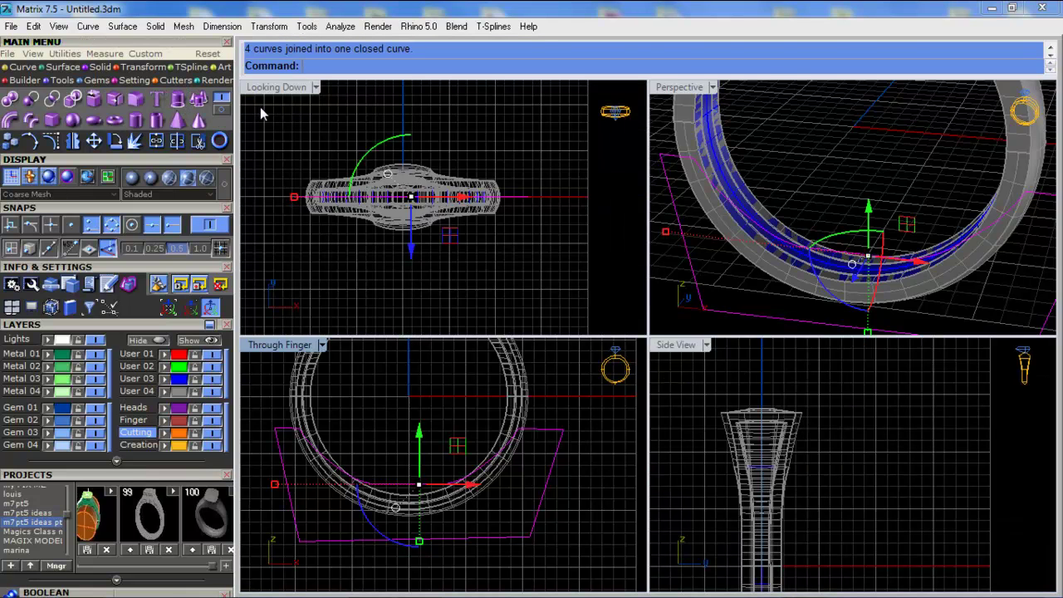
{"action": "left_click", "coordinate": [305, 147]}
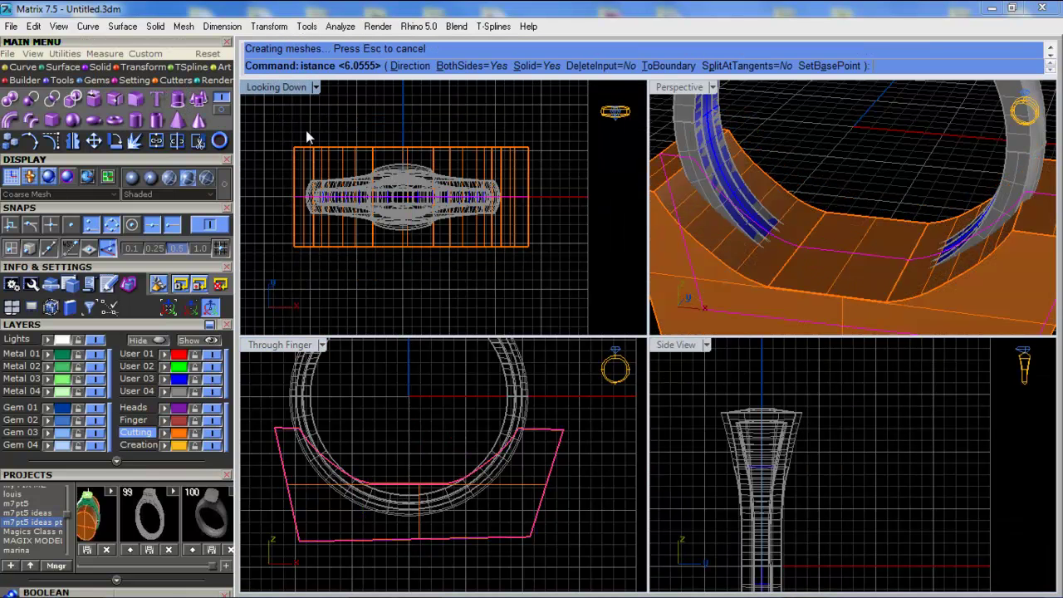
{"action": "key", "text": "Return"}
Maximize the Perspective view and save the rings and cutting block as version 101 of the m7pt5 ideas pt 2 project
{"action": "double_click", "coordinate": [677, 86]}
{"action": "scroll", "coordinate": [412, 311], "scroll_direction": "down", "scroll_amount": 5}
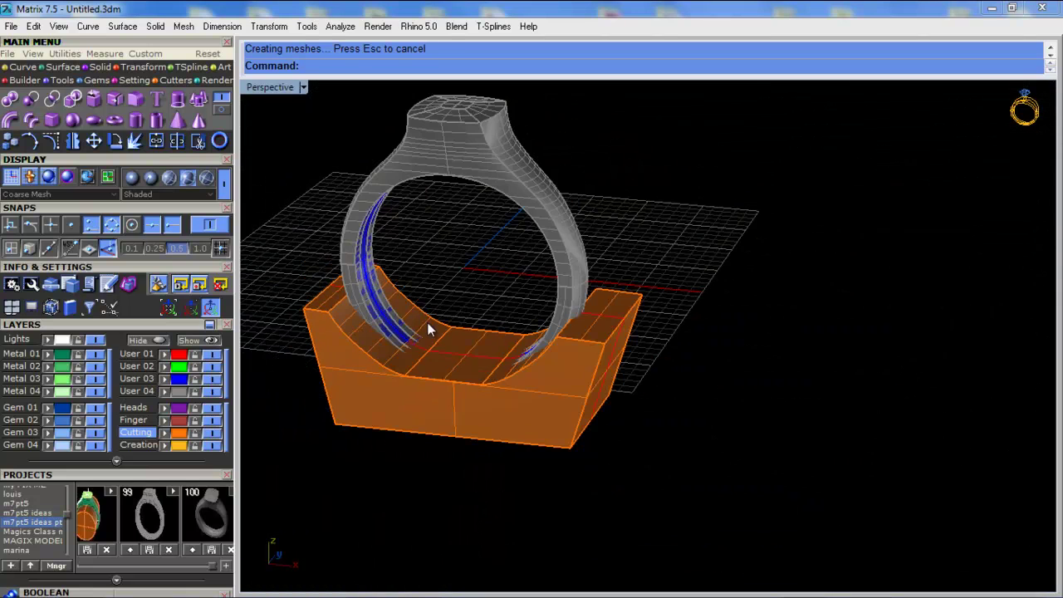
{"action": "left_click_drag", "start_coordinate": [304, 206], "coordinate": [304, 207]}
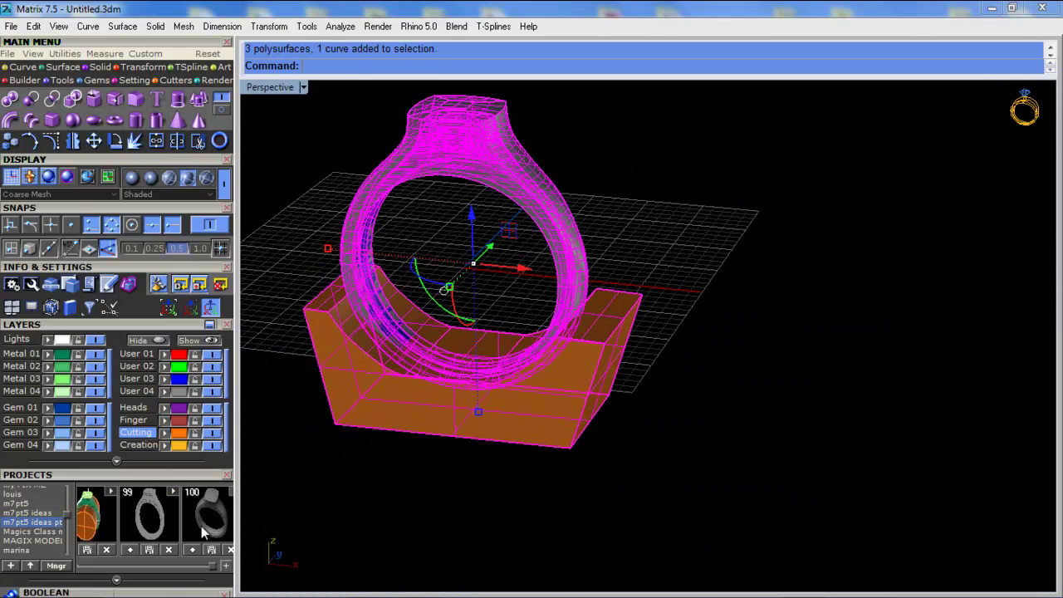
{"action": "left_click", "coordinate": [214, 566]}
{"action": "left_click", "coordinate": [184, 549]}
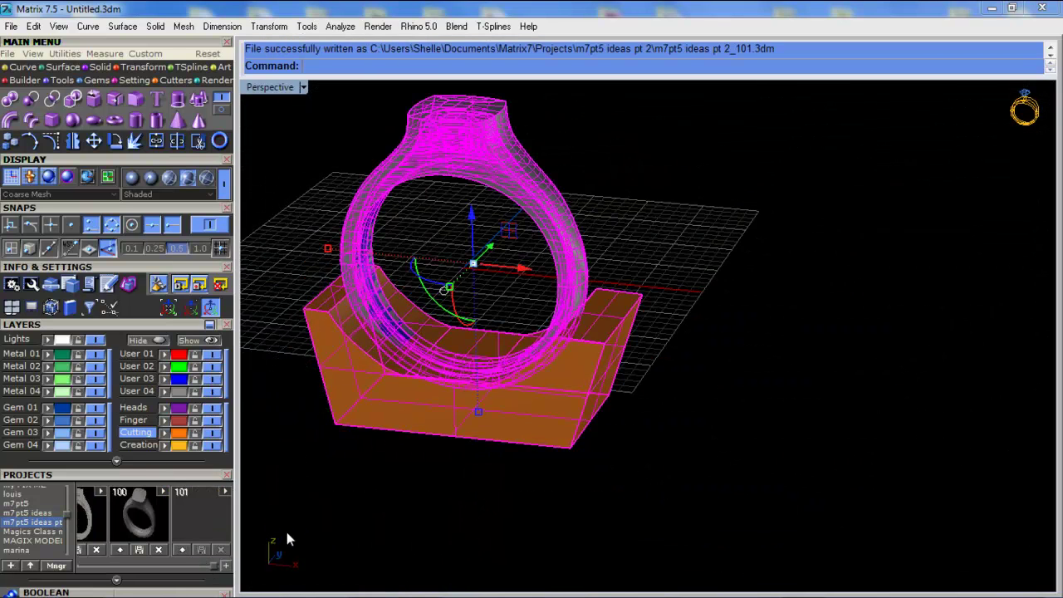
{"action": "left_click", "coordinate": [445, 486]}
Hide the User 03 layer and inspect the hollow ring where its shank enters the cutting block
{"action": "scroll", "coordinate": [373, 325], "scroll_direction": "up", "scroll_amount": 5}
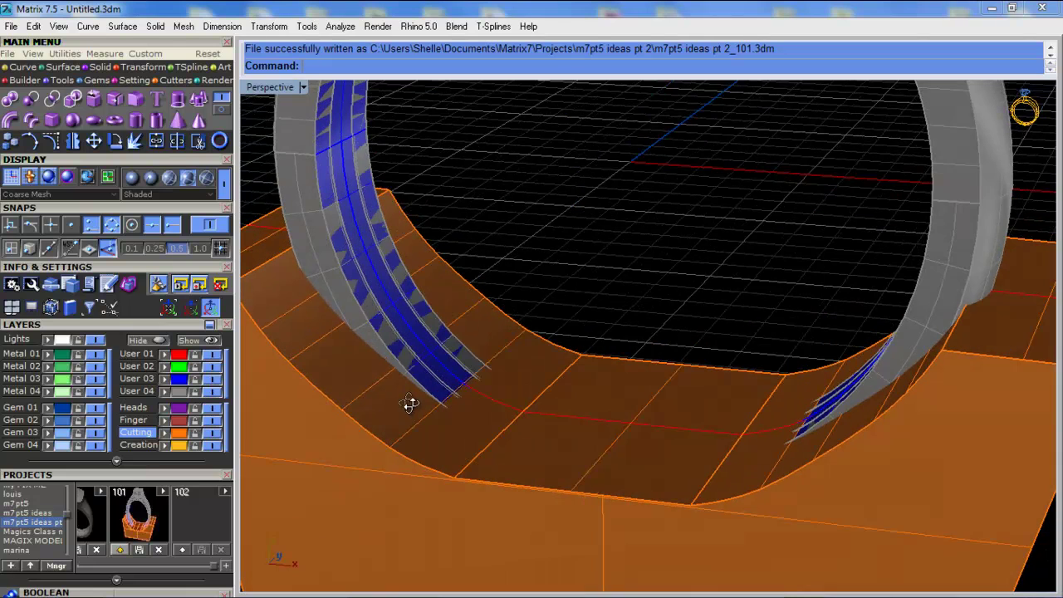
{"action": "scroll", "coordinate": [420, 394], "scroll_direction": "down", "scroll_amount": 5}
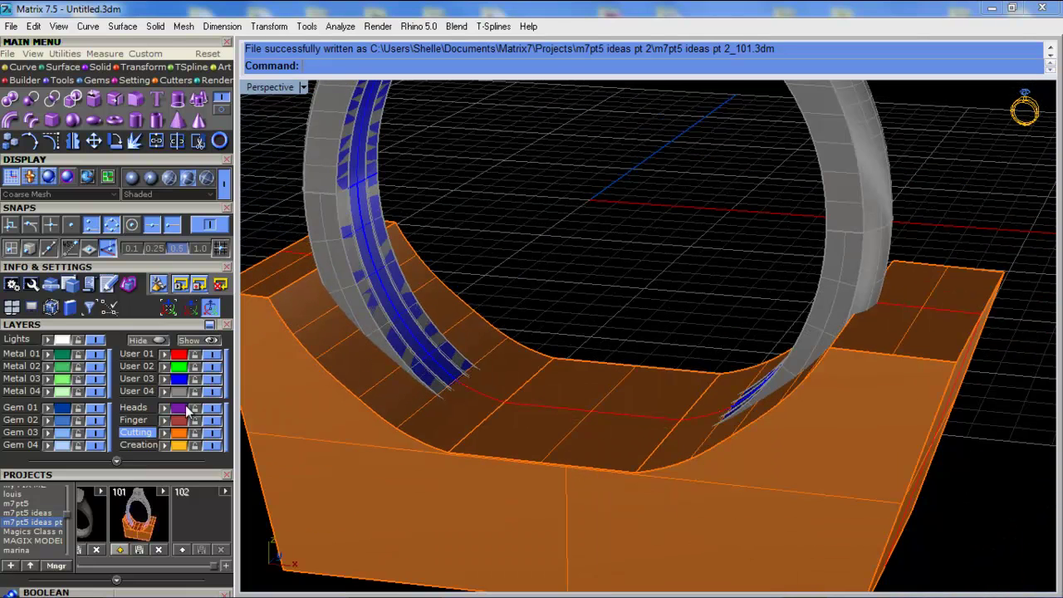
{"action": "left_click", "coordinate": [208, 379]}
{"action": "scroll", "coordinate": [496, 384], "scroll_direction": "up", "scroll_amount": 4}
{"action": "right_click_drag", "start_coordinate": [496, 379], "coordinate": [498, 316]}
{"action": "left_click", "coordinate": [465, 262]}
{"action": "left_click", "coordinate": [701, 342]}
{"action": "right_click_drag", "start_coordinate": [596, 430], "coordinate": [574, 375]}
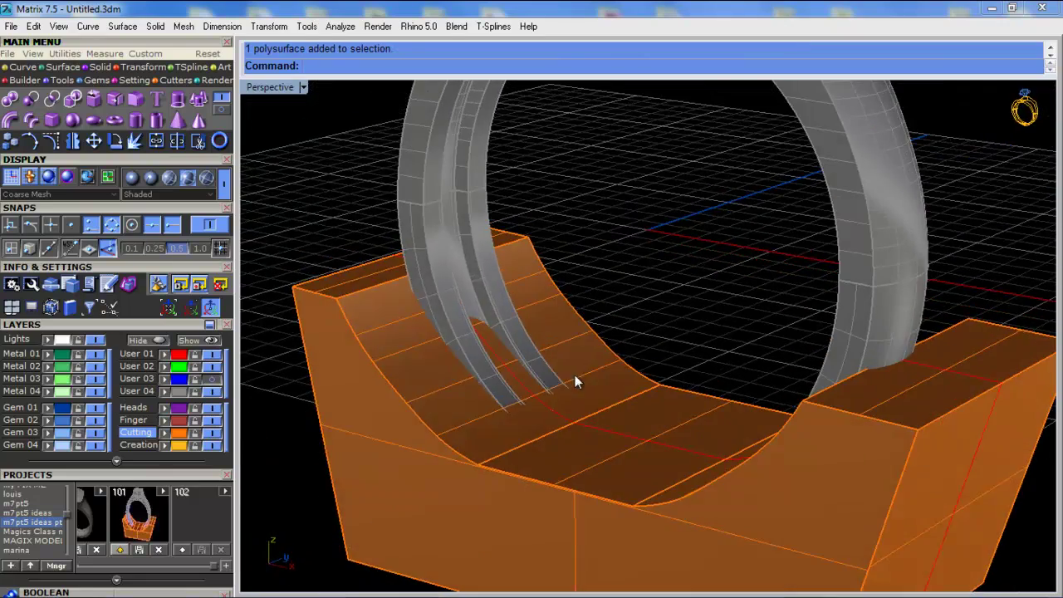
Subtract the cutting block from the hollow ring with a Boolean difference that keeps the cutter, and inspect the cut ends without the block
{"action": "left_click", "coordinate": [437, 205]}
{"action": "left_click", "coordinate": [65, 82]}
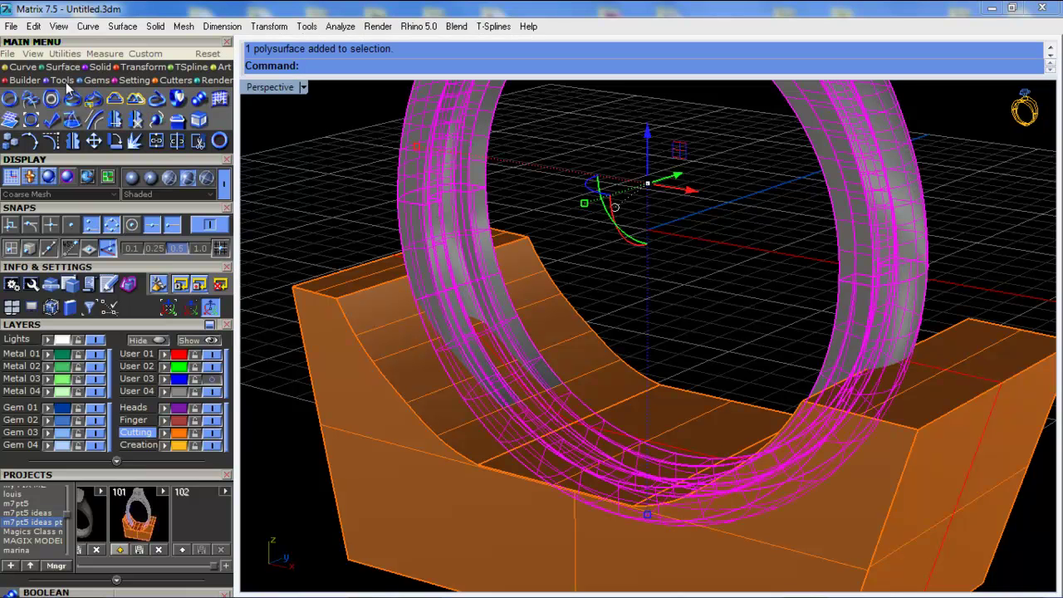
{"action": "left_click", "coordinate": [198, 99]}
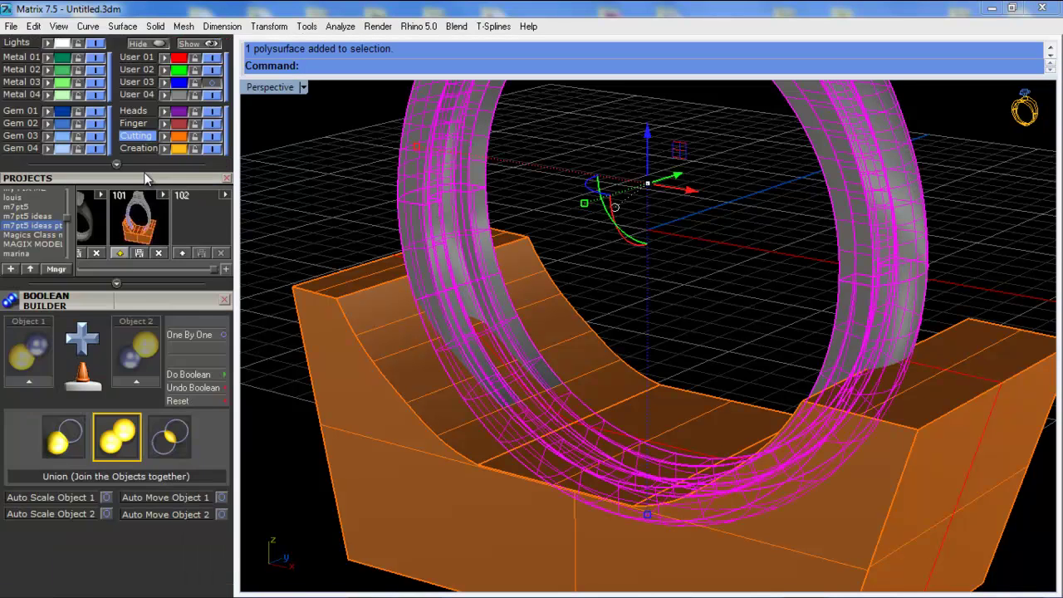
{"action": "left_click", "coordinate": [60, 392]}
{"action": "left_click", "coordinate": [30, 337]}
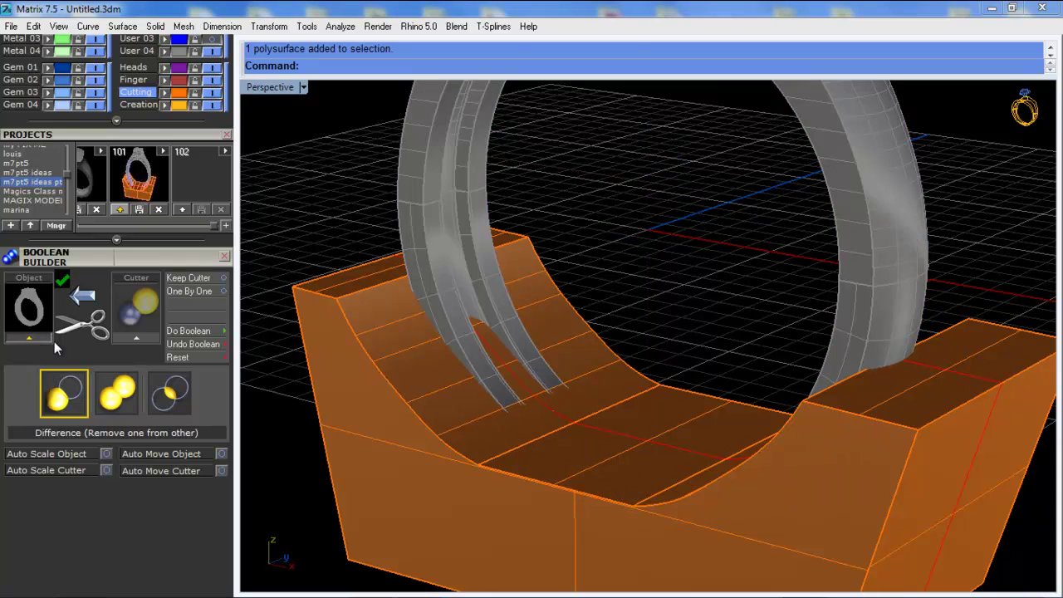
{"action": "left_click", "coordinate": [359, 329]}
{"action": "left_click", "coordinate": [133, 338]}
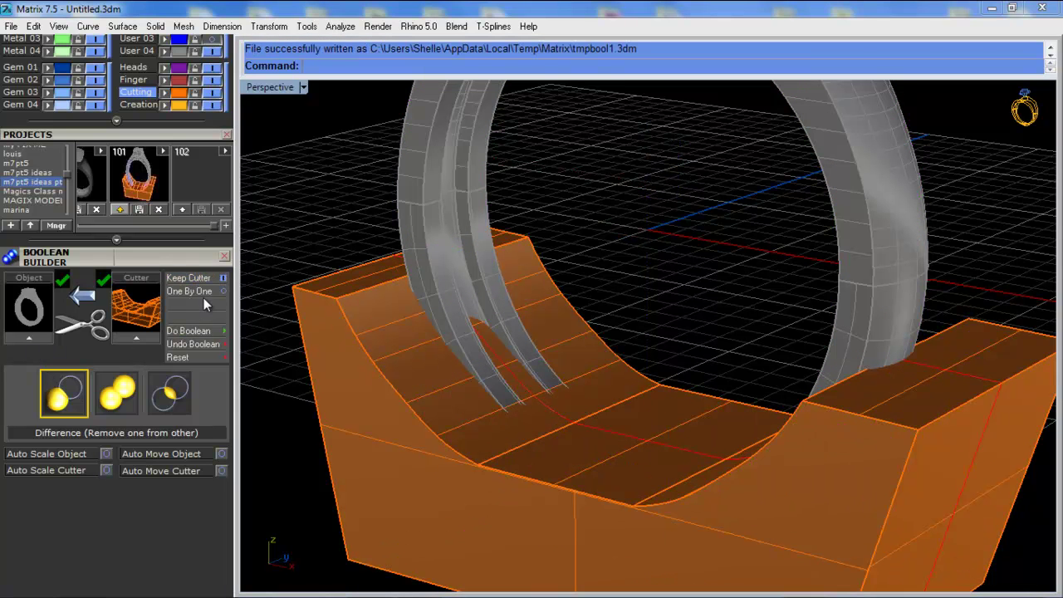
{"action": "left_click", "coordinate": [189, 331]}
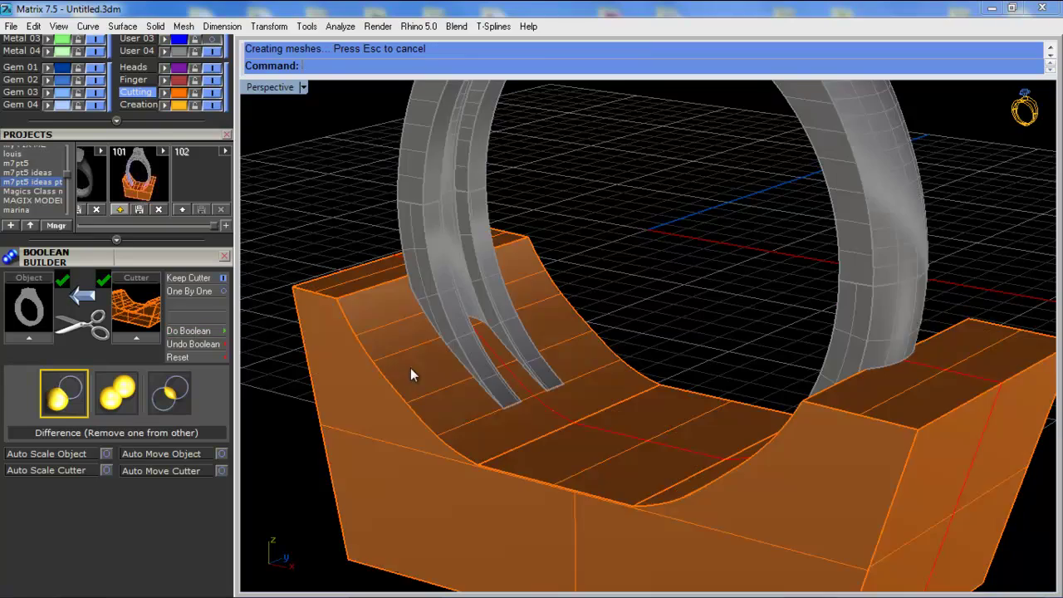
{"action": "left_click", "coordinate": [210, 94]}
{"action": "mouse_move", "coordinate": [493, 421]}
{"action": "right_mouse_down"}
{"action": "mouse_move", "coordinate": [612, 332]}
{"action": "mouse_move", "coordinate": [446, 439]}
{"action": "mouse_move", "coordinate": [503, 417]}
{"action": "right_mouse_up"}
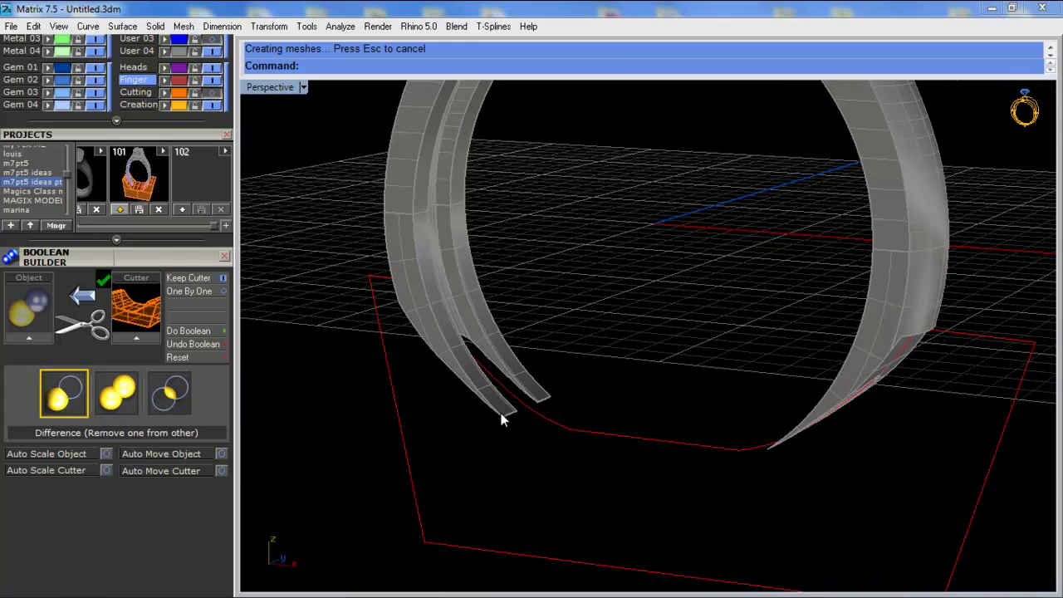
Show the User 03 and Cutting layers and hide the User 04 layer
{"action": "left_click", "coordinate": [209, 42]}
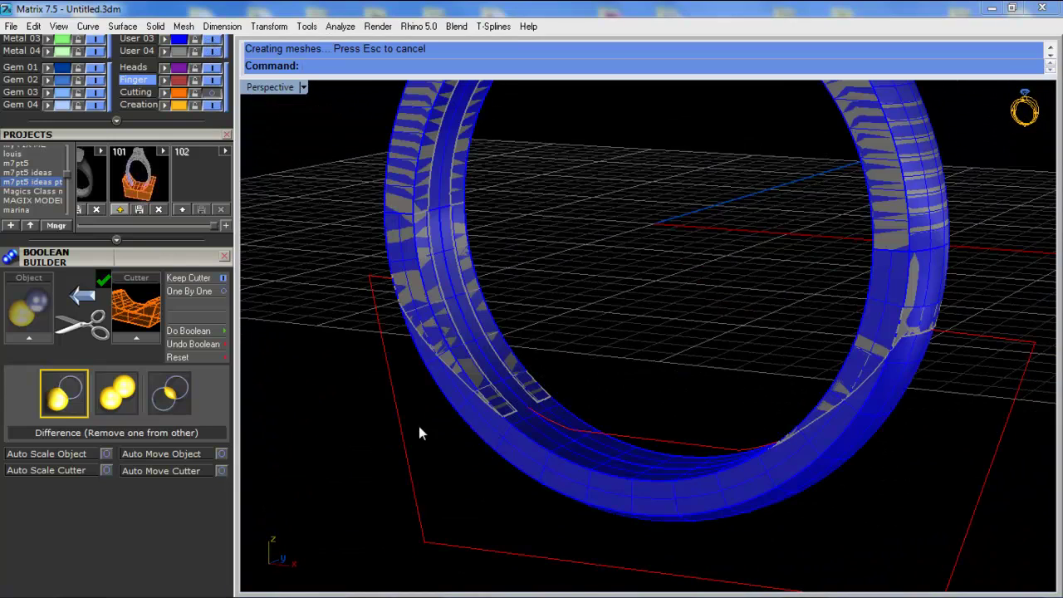
{"action": "left_click", "coordinate": [206, 93]}
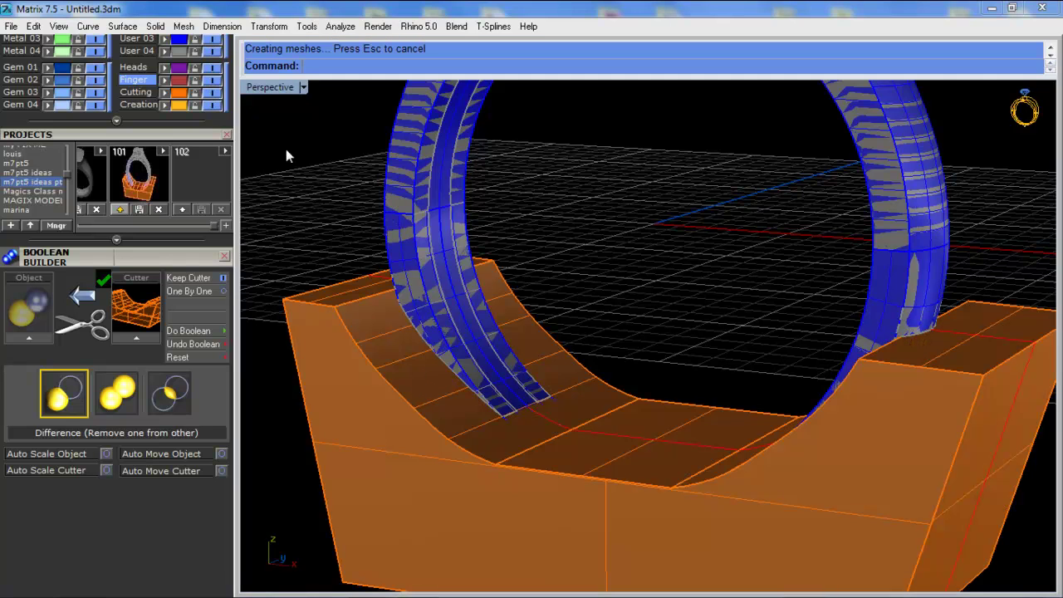
{"action": "left_click", "coordinate": [212, 51]}
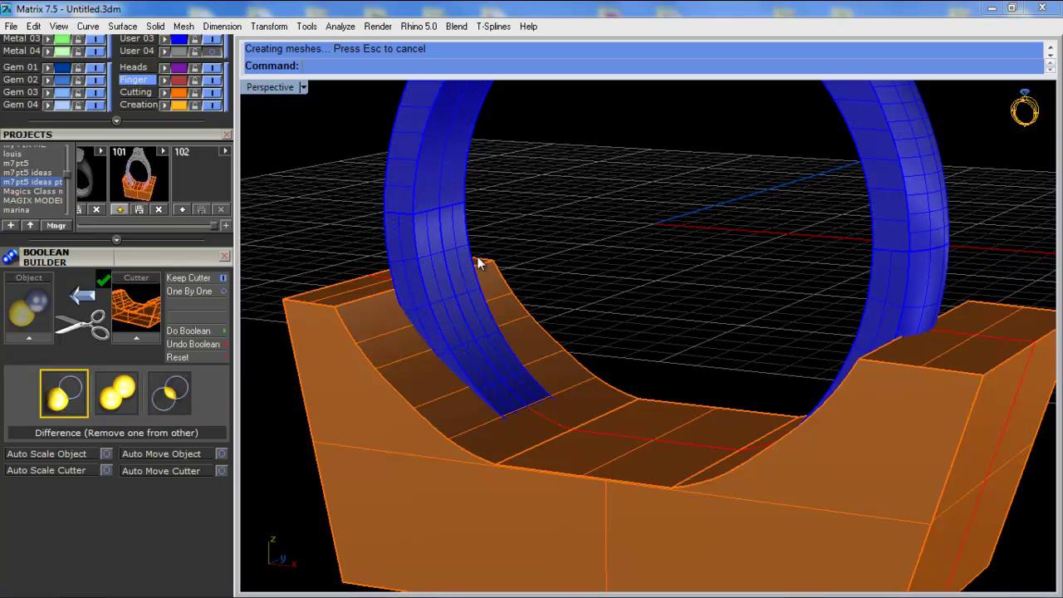
Set up a Boolean intersection with the cutting block as Object 1 and the solid User 03 ring as Object 2
{"action": "left_click", "coordinate": [169, 404]}
{"action": "left_click", "coordinate": [436, 239]}
{"action": "left_click", "coordinate": [341, 382]}
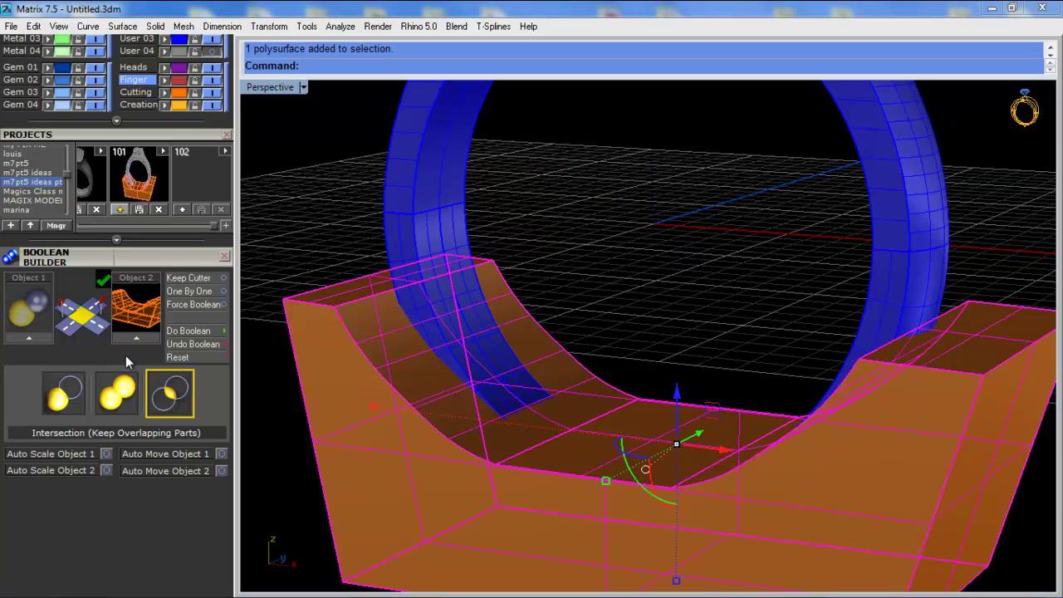
{"action": "left_click", "coordinate": [41, 332]}
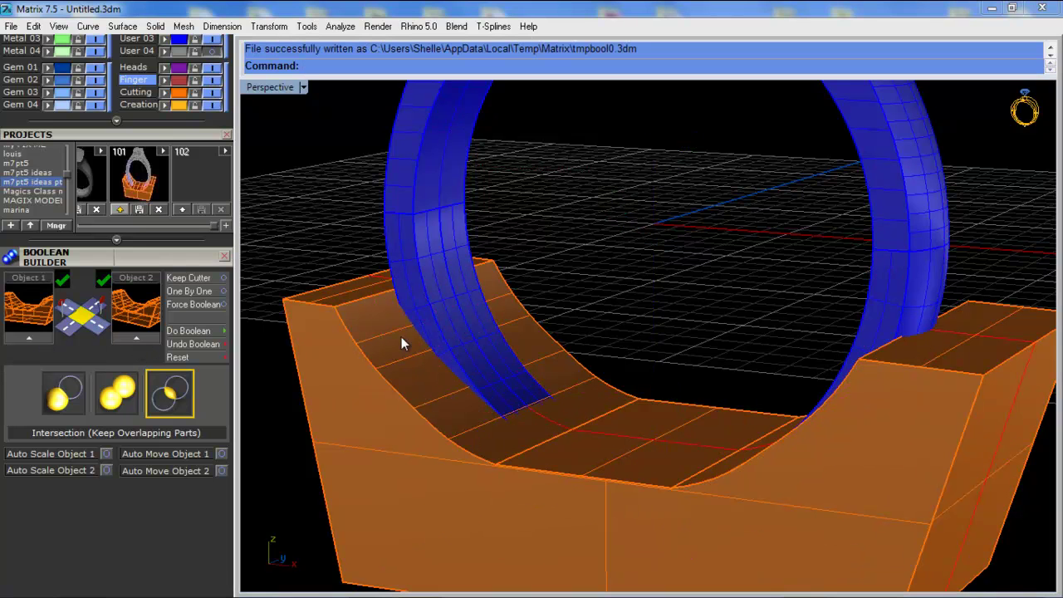
{"action": "left_click", "coordinate": [411, 233]}
{"action": "left_click", "coordinate": [134, 337]}
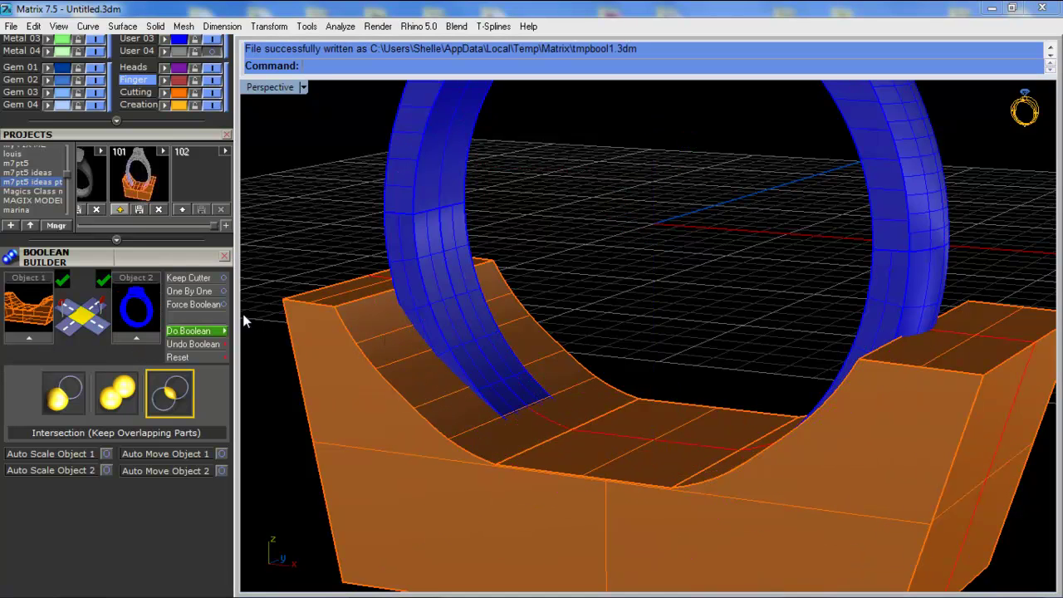
Check the overlap of block and solid ring in Ghosted display and run the Boolean intersection
{"action": "right_click_drag", "start_coordinate": [436, 409], "coordinate": [474, 398]}
{"action": "left_click", "coordinate": [303, 87]}
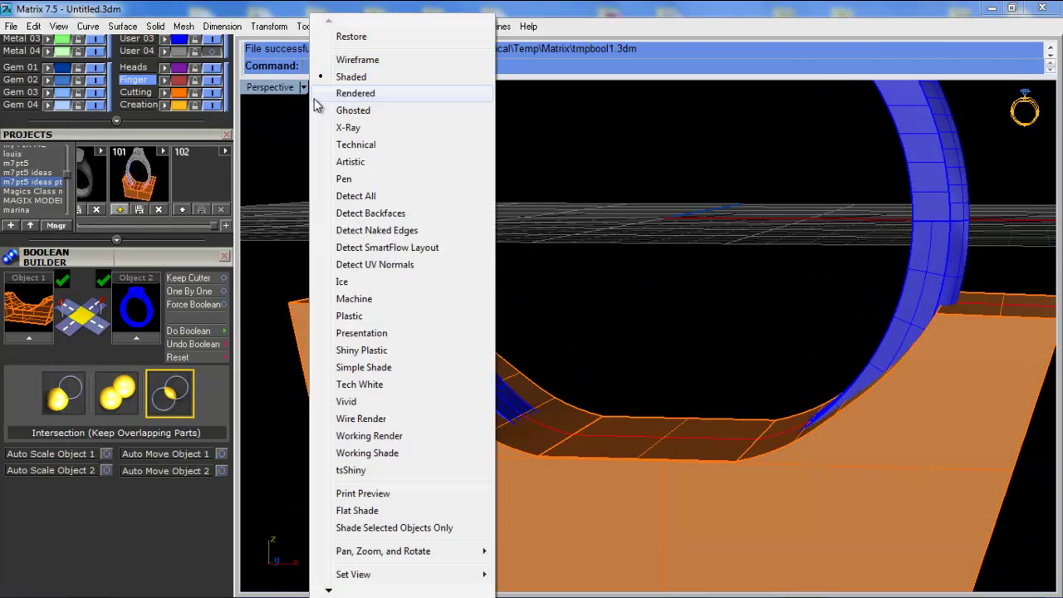
{"action": "left_click", "coordinate": [346, 109]}
{"action": "right_click_drag", "start_coordinate": [584, 498], "coordinate": [552, 442]}
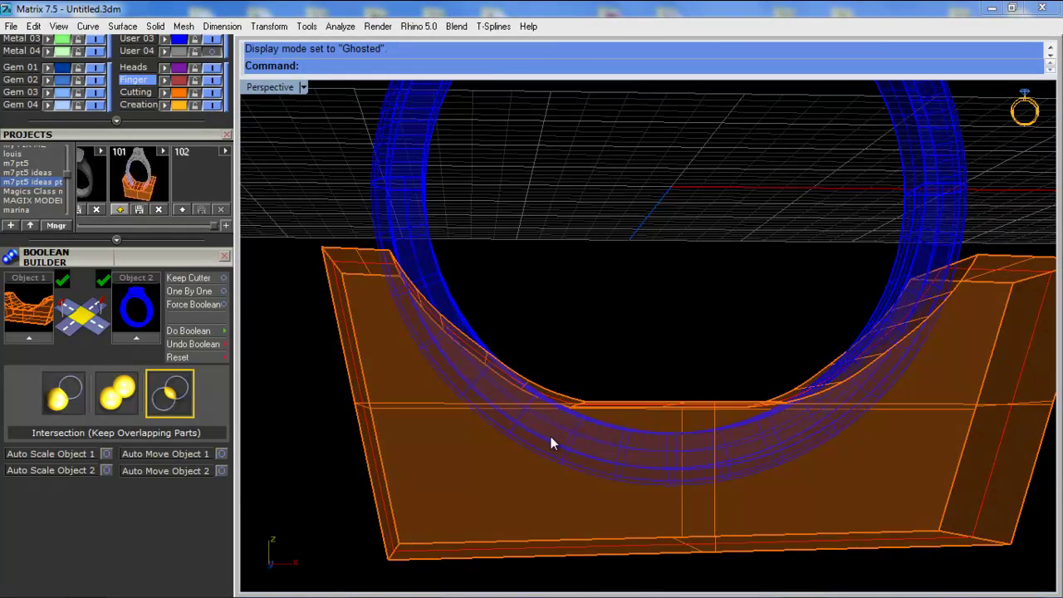
{"action": "right_click_drag", "start_coordinate": [387, 371], "coordinate": [457, 415]}
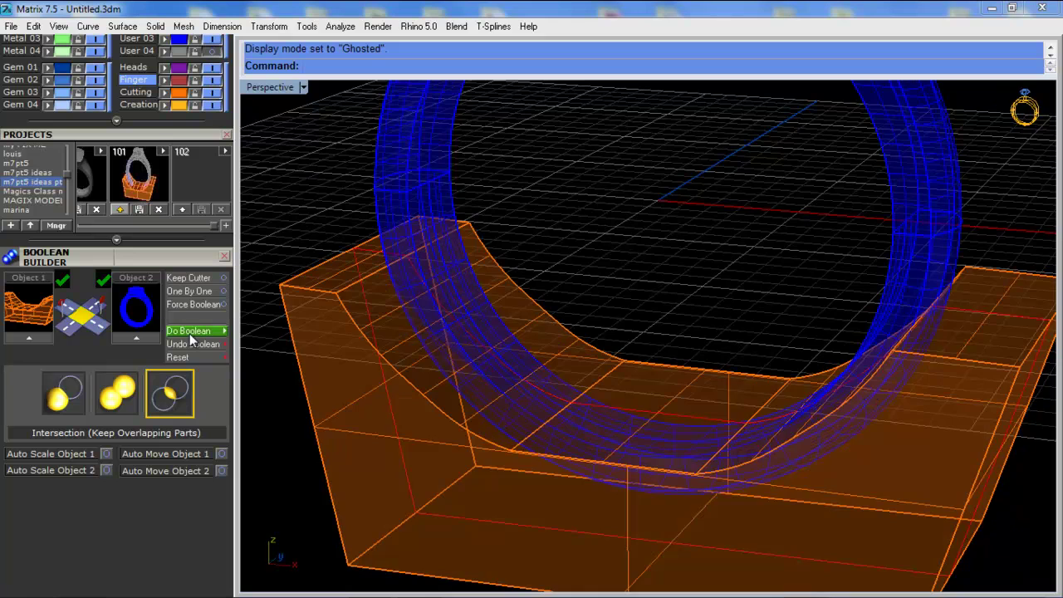
{"action": "left_click", "coordinate": [190, 333]}
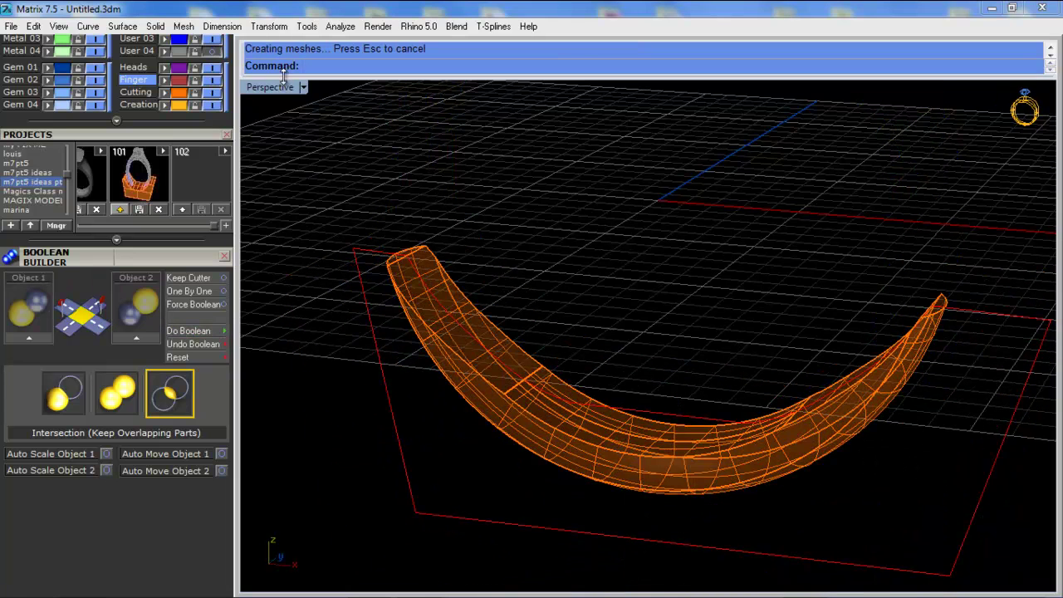
Show the User 04 layer, return the Perspective view to Shaded display and inspect where the solid lower shank meets the hollow ring
{"action": "scroll", "coordinate": [192, 139], "scroll_direction": "up", "scroll_amount": 2}
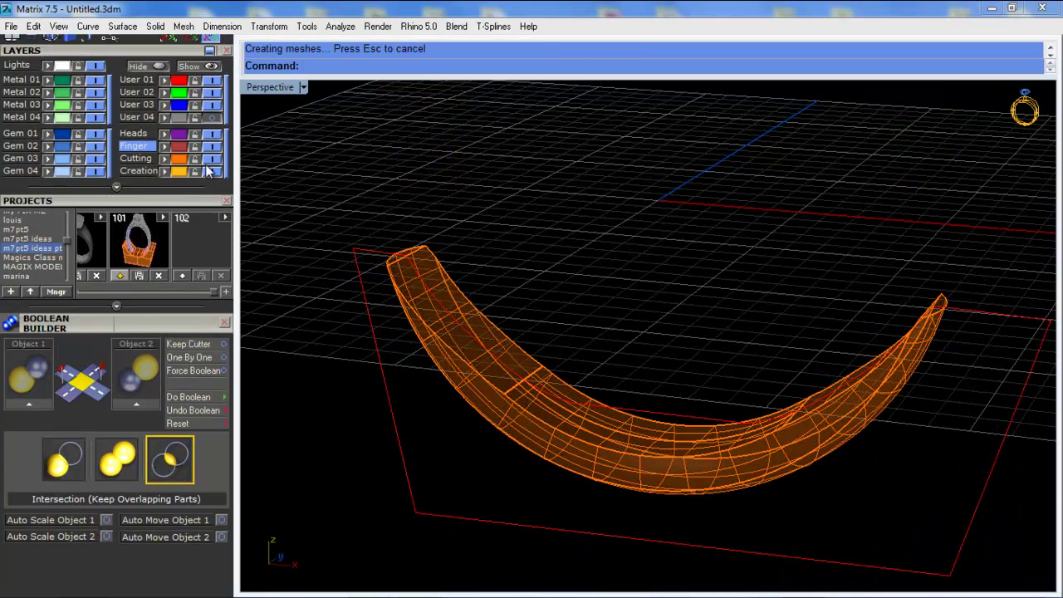
{"action": "left_click", "coordinate": [210, 118]}
{"action": "left_click", "coordinate": [304, 87]}
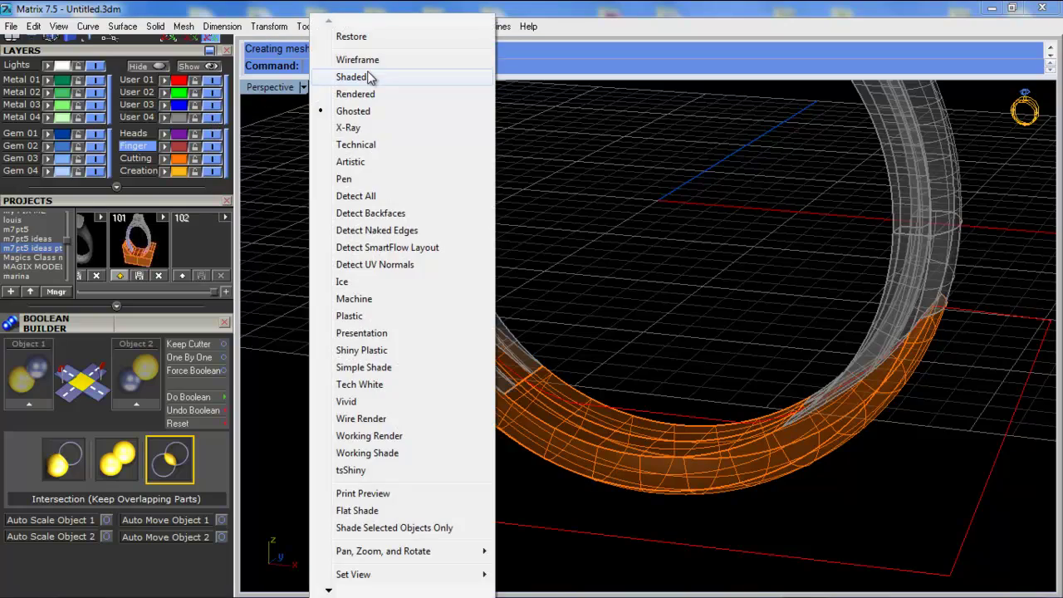
{"action": "left_click", "coordinate": [372, 77]}
{"action": "right_click_drag", "start_coordinate": [570, 246], "coordinate": [536, 332]}
{"action": "scroll", "coordinate": [489, 401], "scroll_direction": "up", "scroll_amount": 4}
{"action": "right_click_drag", "start_coordinate": [488, 401], "coordinate": [532, 338]}
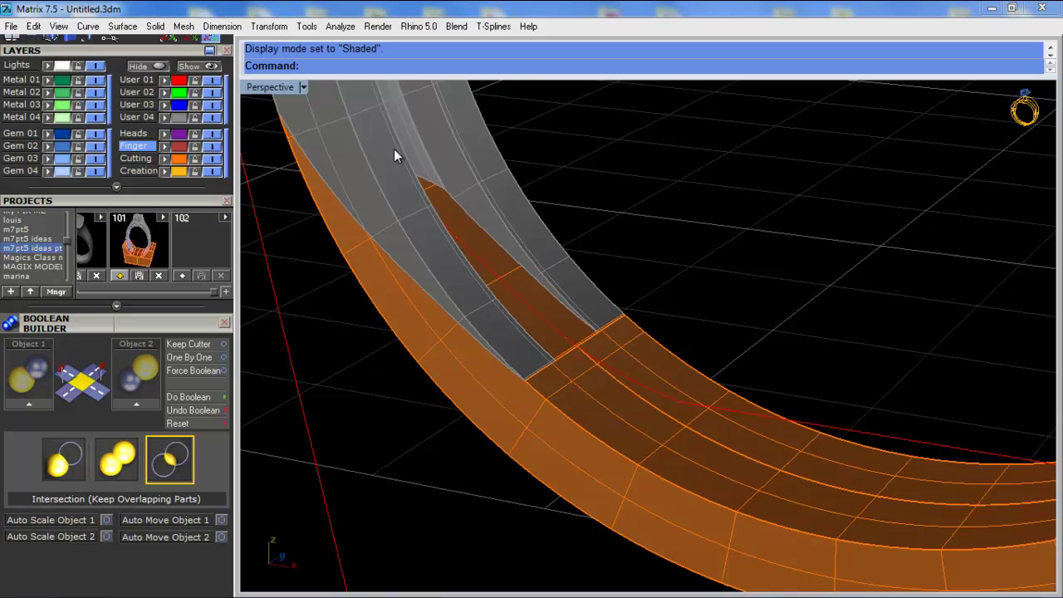
Examine the solid lower shank and both of its joints with the hollow upper ring from the front
{"action": "left_click", "coordinate": [681, 401]}
{"action": "scroll", "coordinate": [682, 400], "scroll_direction": "down", "scroll_amount": 1}
{"action": "scroll", "coordinate": [681, 401], "scroll_direction": "up", "scroll_amount": 1}
{"action": "right_click", "coordinate": [681, 401]}
{"action": "scroll", "coordinate": [682, 401], "scroll_direction": "down", "scroll_amount": 4}
{"action": "right_click_drag", "start_coordinate": [682, 401], "coordinate": [600, 392]}
{"action": "left_click", "coordinate": [544, 347]}
{"action": "scroll", "coordinate": [555, 434], "scroll_direction": "down", "scroll_amount": 4}
{"action": "scroll", "coordinate": [599, 392], "scroll_direction": "up", "scroll_amount": 3}
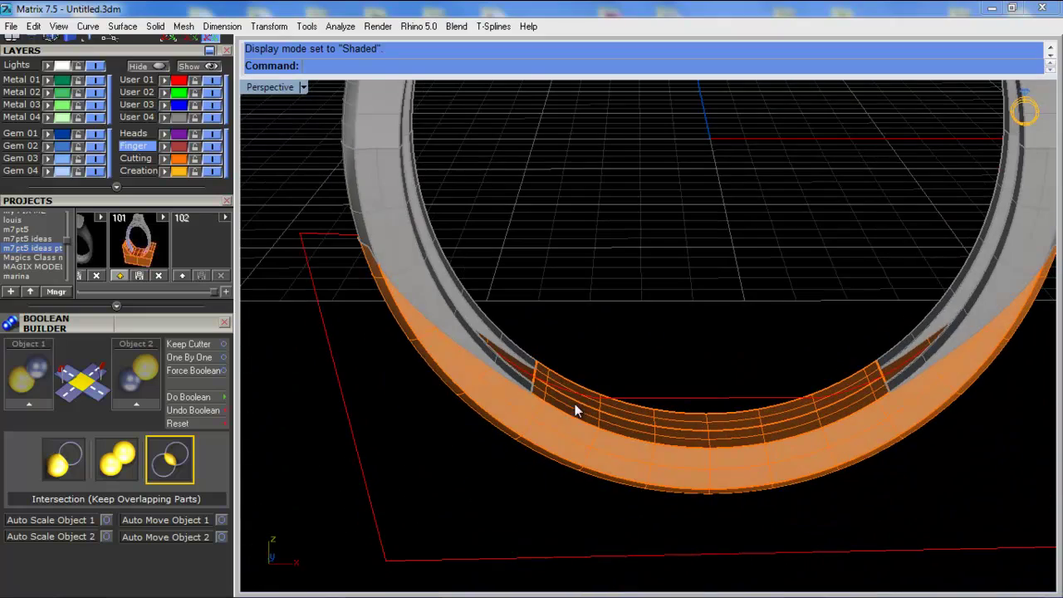
Run a Boolean union with the hollow upper ring as Object 1 and the solid lower shank as Object 2
{"action": "left_click", "coordinate": [116, 460]}
{"action": "left_click", "coordinate": [518, 420]}
{"action": "left_click", "coordinate": [133, 405]}
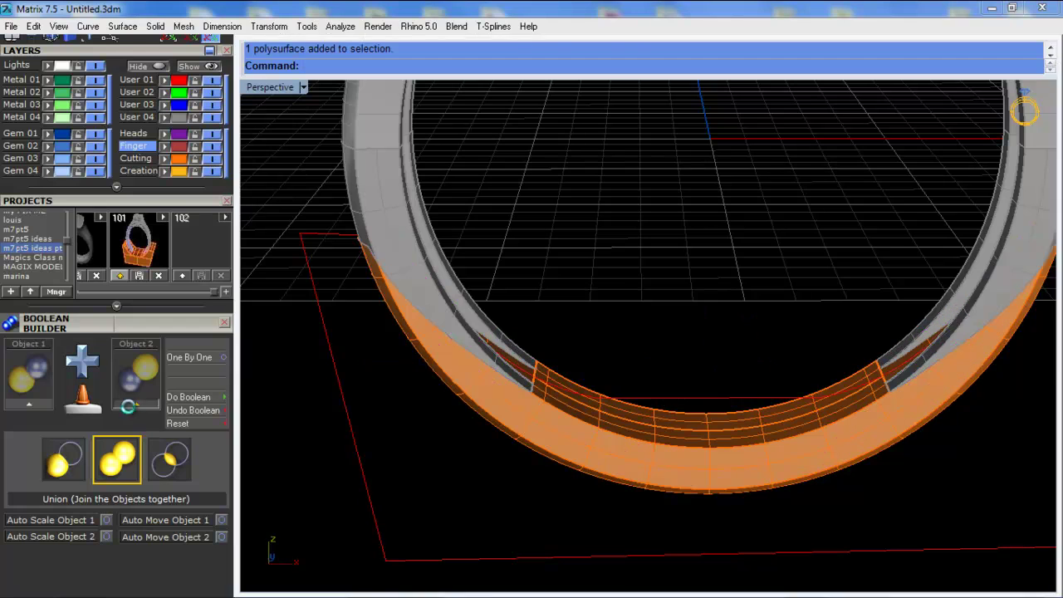
{"action": "left_click", "coordinate": [390, 236]}
{"action": "left_click", "coordinate": [28, 404]}
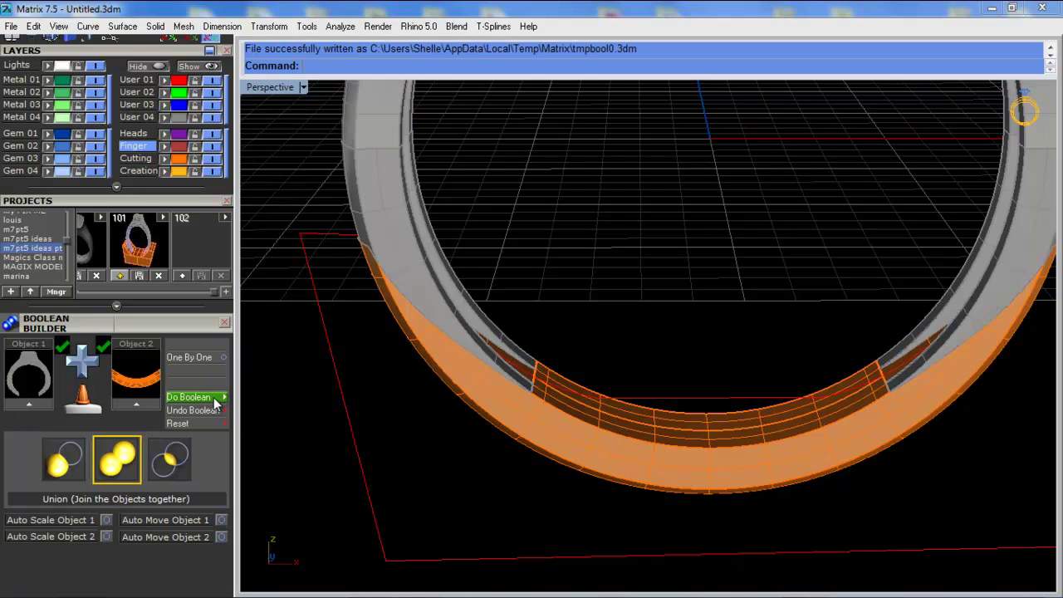
{"action": "left_click", "coordinate": [199, 396]}
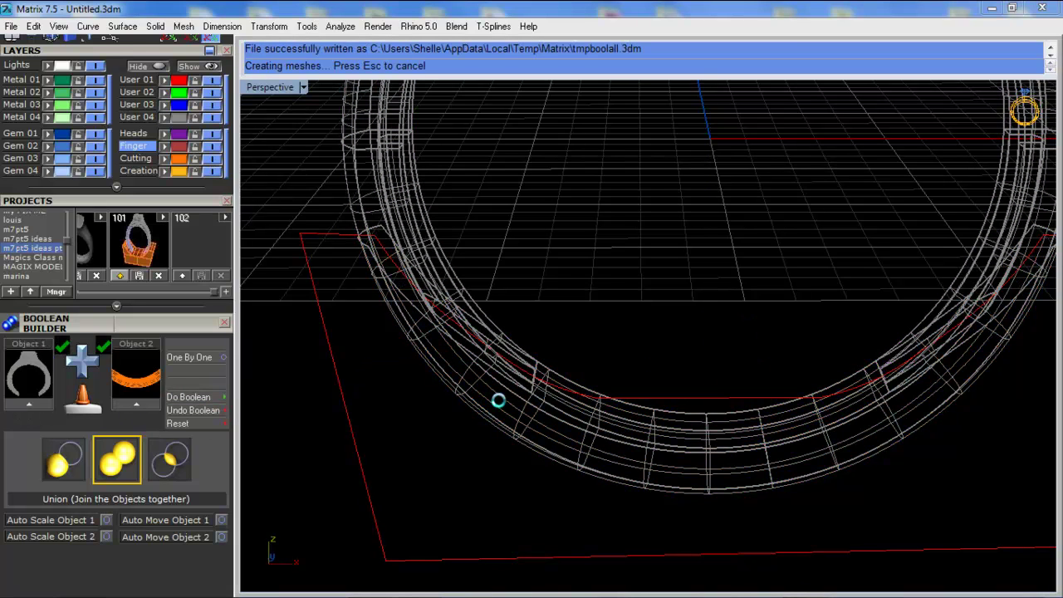
Set the Perspective view to Machine display and inspect the united ring's inner transition and overall shape
{"action": "right_click_drag", "start_coordinate": [630, 448], "coordinate": [462, 401]}
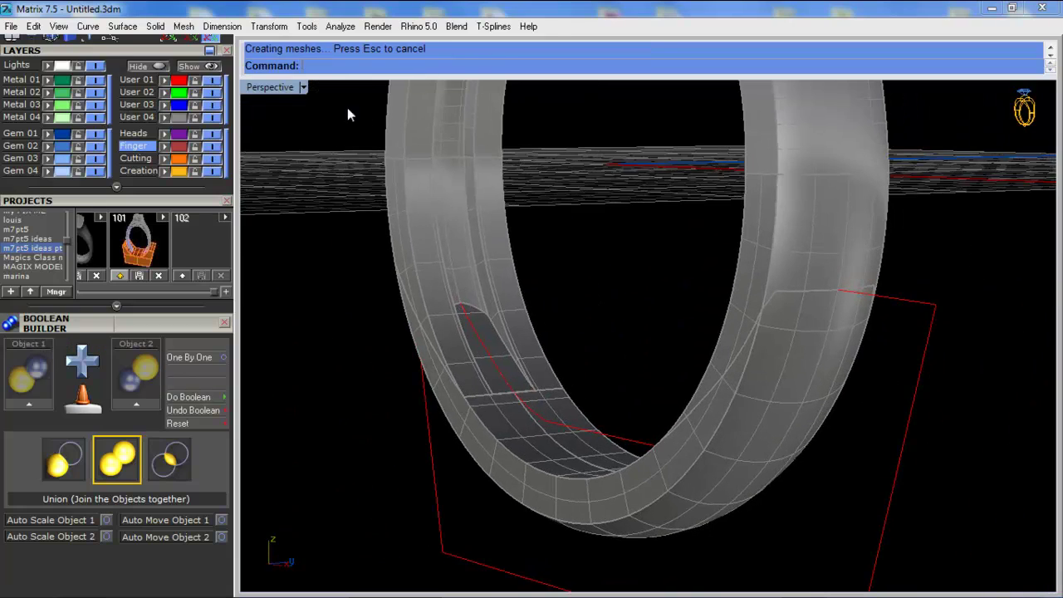
{"action": "left_click", "coordinate": [303, 87]}
{"action": "right_click_drag", "start_coordinate": [362, 302], "coordinate": [712, 331]}
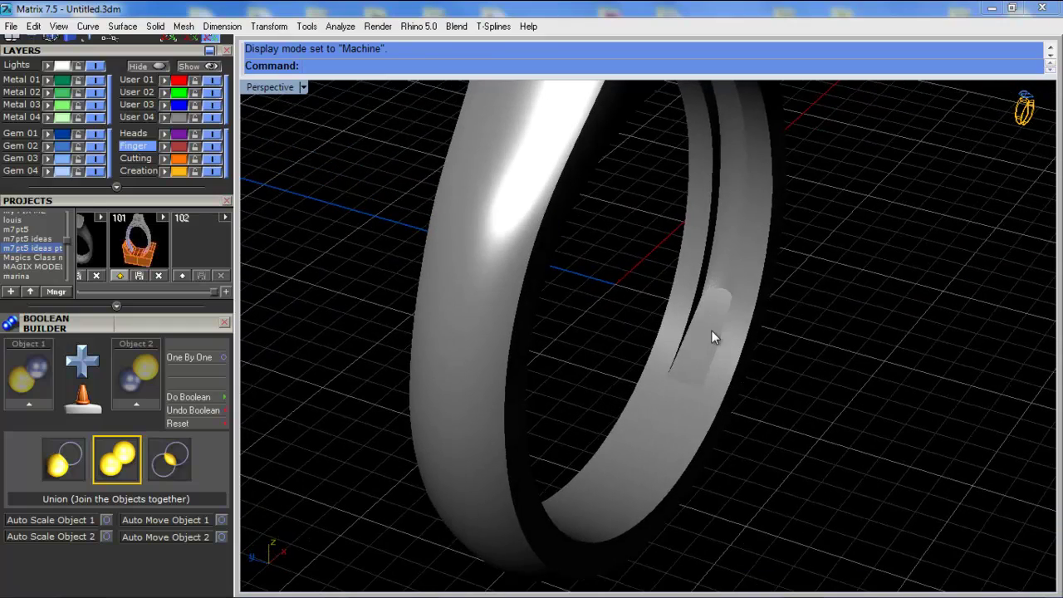
{"action": "right_click_drag", "start_coordinate": [711, 331], "coordinate": [493, 382]}
{"action": "scroll", "coordinate": [498, 386], "scroll_direction": "down", "scroll_amount": 3}
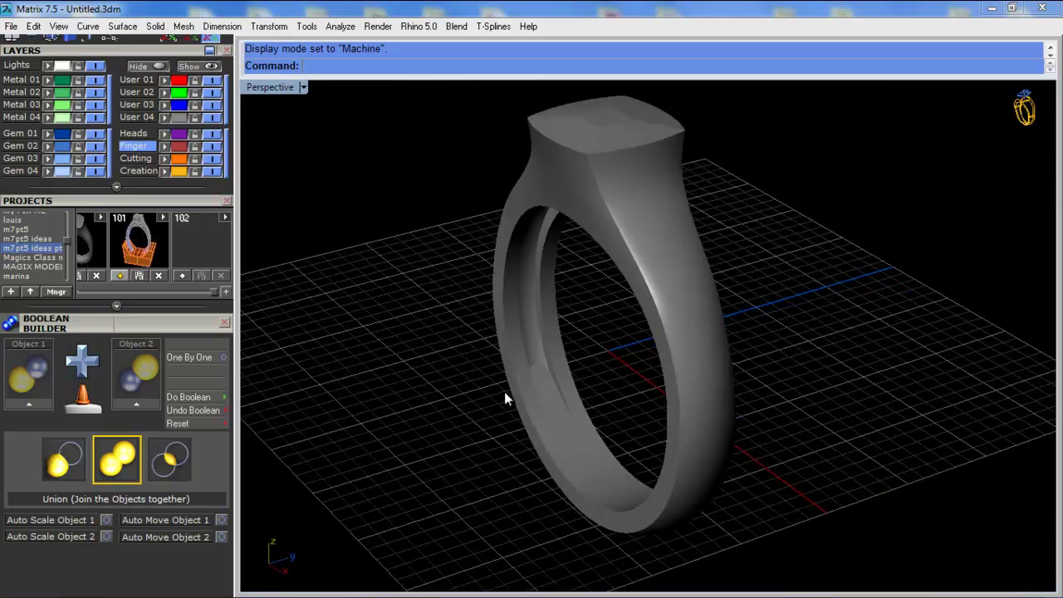
{"action": "right_click_drag", "start_coordinate": [507, 219], "coordinate": [699, 234]}
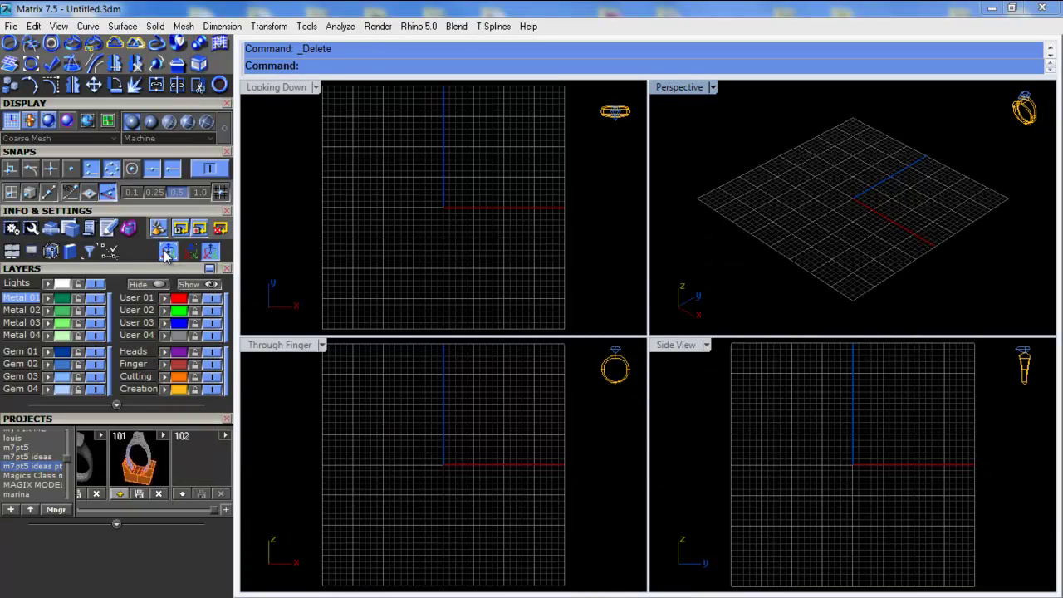
Create a USA size 7 ring rail for a new ring
{"action": "scroll", "coordinate": [151, 157], "scroll_direction": "up", "scroll_amount": 2}
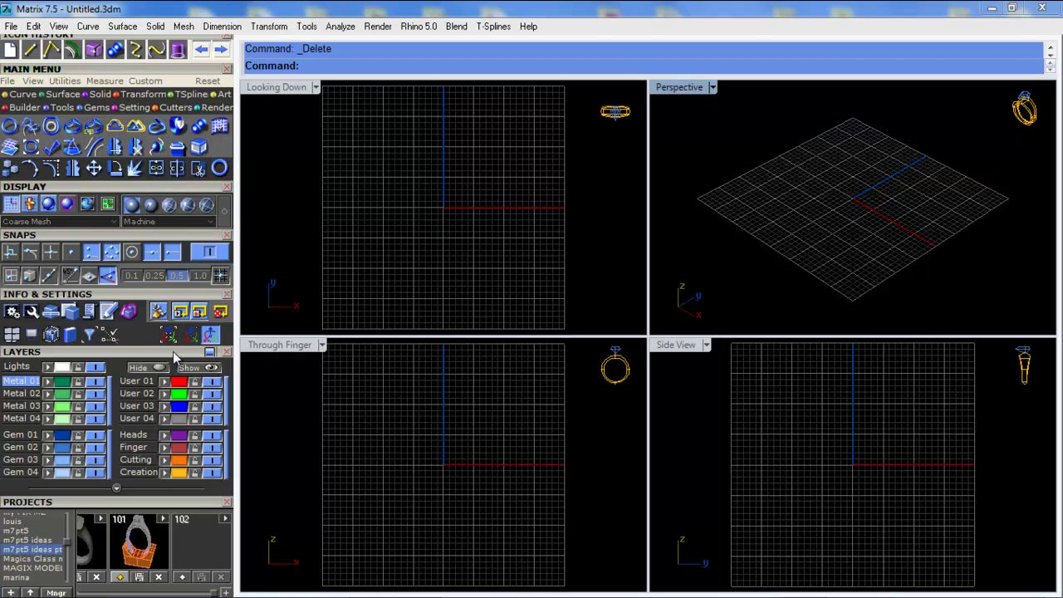
{"action": "scroll", "coordinate": [202, 484], "scroll_direction": "down", "scroll_amount": 3}
{"action": "left_click", "coordinate": [193, 498]}
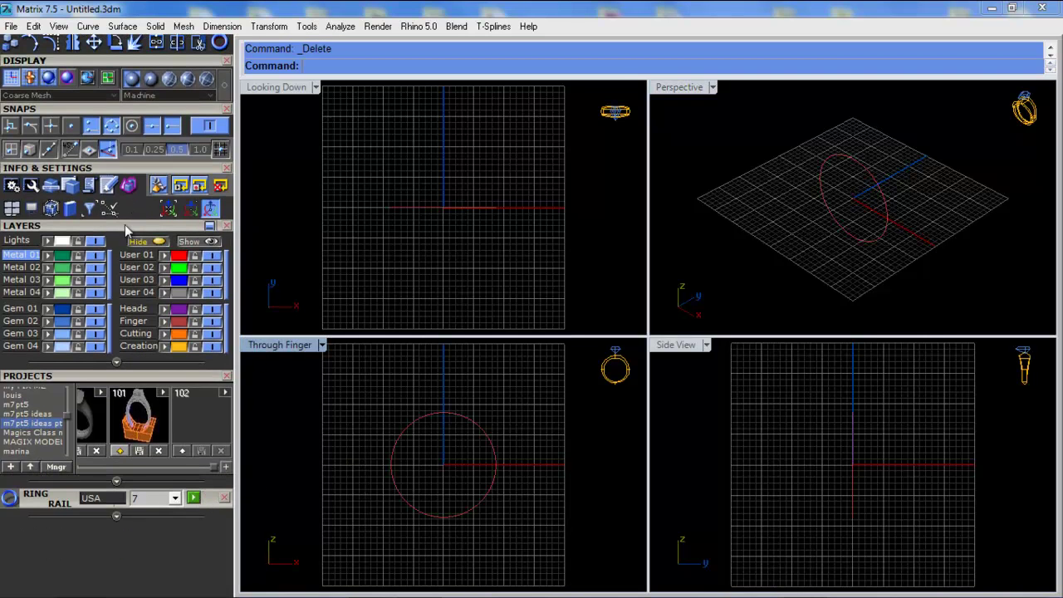
Make User 01 the current layer and draw a 10 mm diameter circle centred at 0,0,0 in the Looking Down view
{"action": "scroll", "coordinate": [137, 239], "scroll_direction": "up", "scroll_amount": 3}
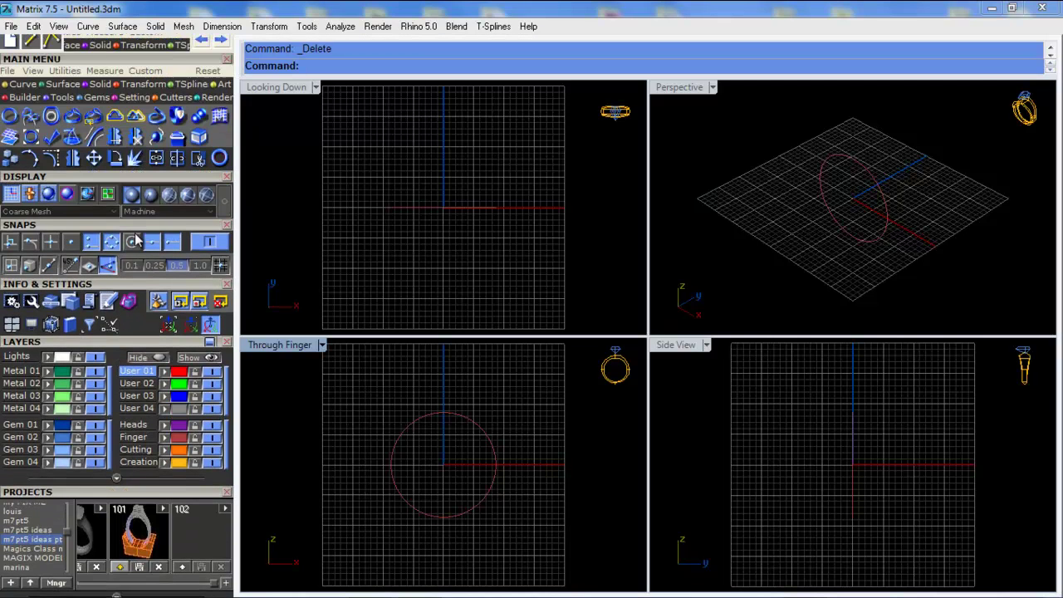
{"action": "scroll", "coordinate": [136, 240], "scroll_direction": "up", "scroll_amount": 1}
{"action": "left_click", "coordinate": [23, 97]}
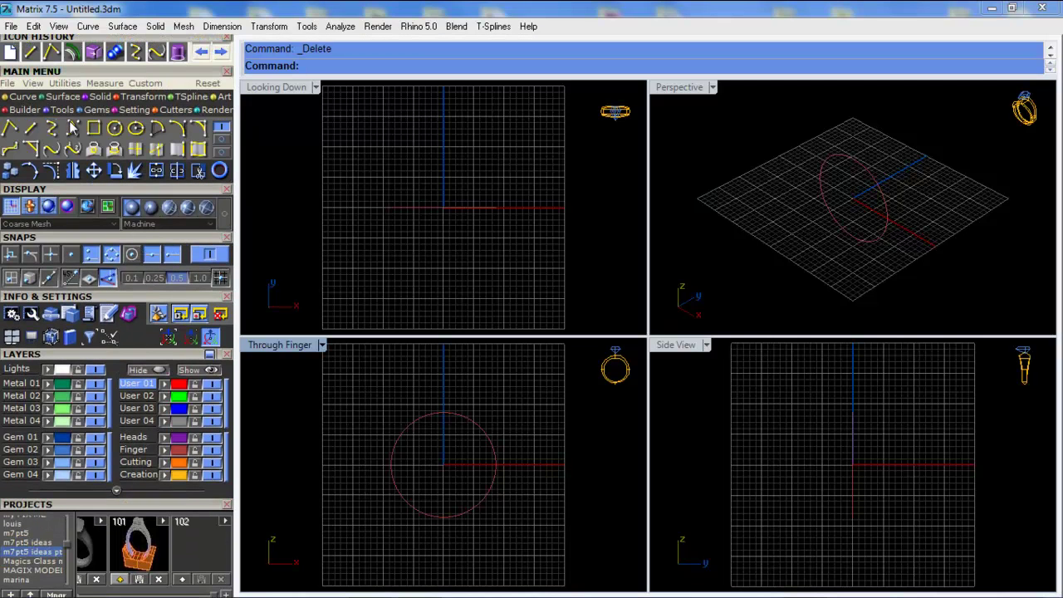
{"action": "left_click", "coordinate": [116, 129]}
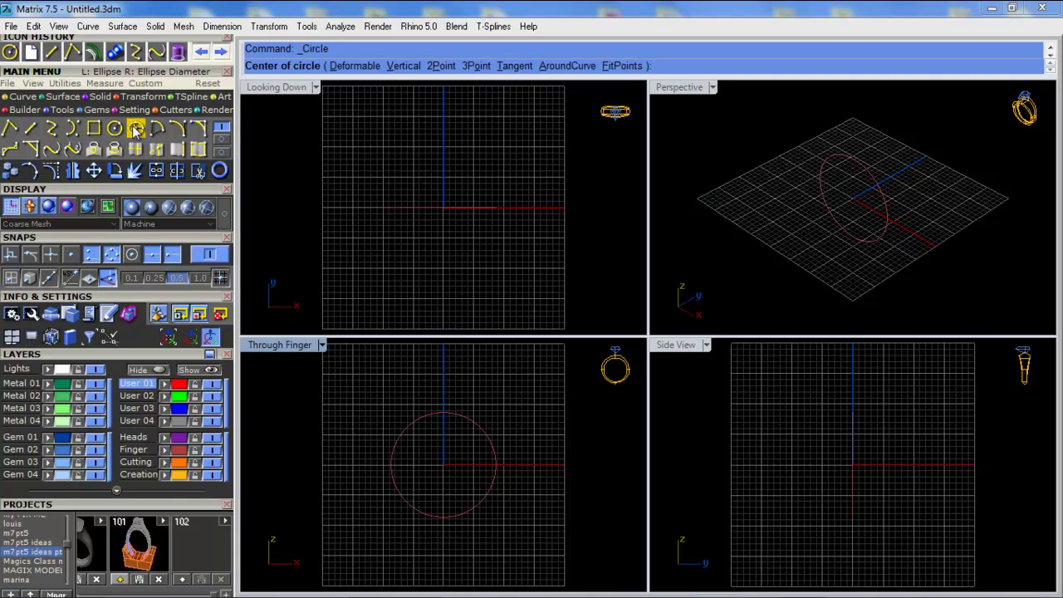
{"action": "scroll", "coordinate": [440, 247], "scroll_direction": "up", "scroll_amount": 4}
{"action": "right_click_drag", "start_coordinate": [416, 244], "coordinate": [410, 253]}
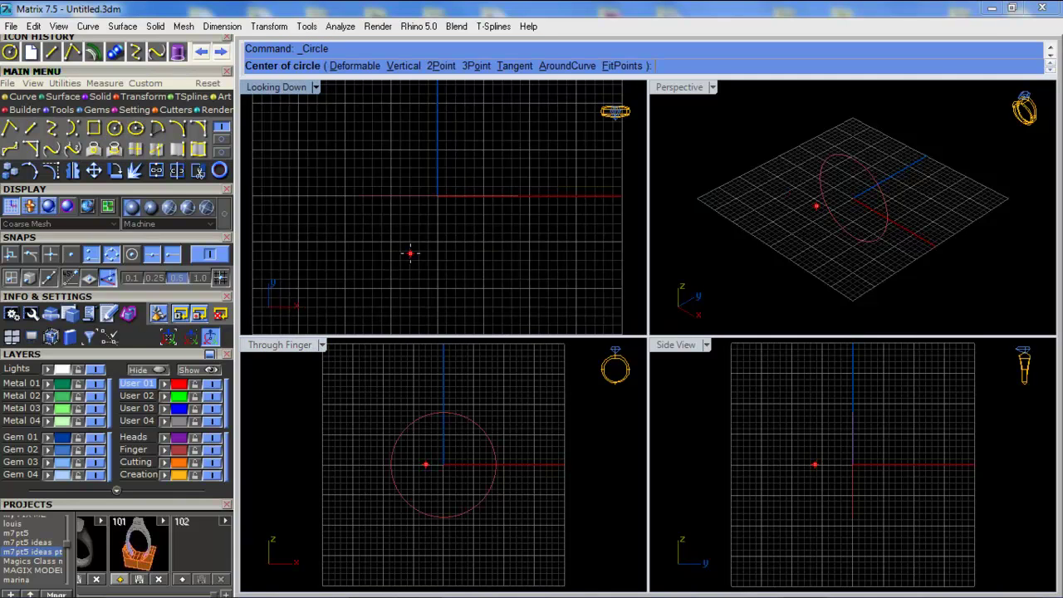
{"action": "type", "text": "0,0,0"}
{"action": "key", "text": "Return"}
{"action": "type", "text": "16"}
{"action": "key", "text": "Return"}
{"action": "left_click", "coordinate": [420, 244]}
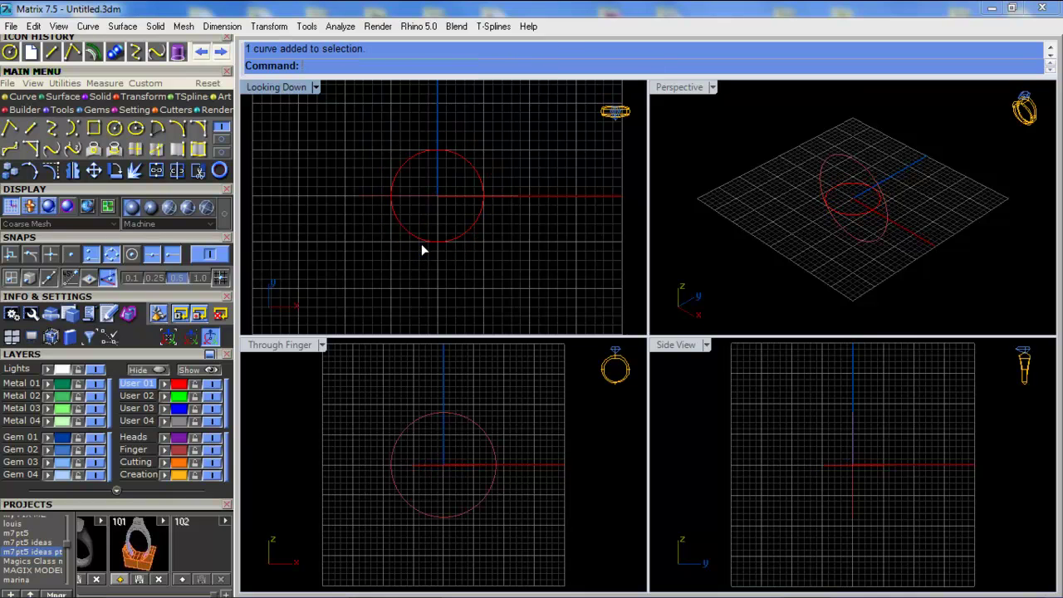
In the Through Finger view, move the circle up to the top of the ring rail and raise it a further 4.5 mm
{"action": "double_click", "coordinate": [280, 344]}
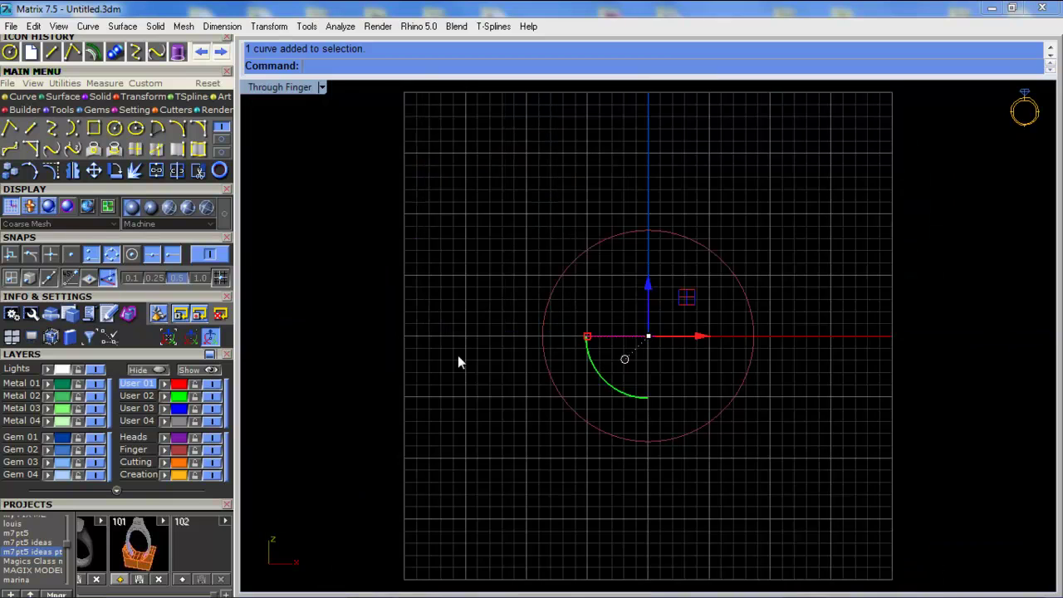
{"action": "left_click_drag", "start_coordinate": [527, 320], "coordinate": [528, 192]}
{"action": "scroll", "coordinate": [540, 217], "scroll_direction": "up", "scroll_amount": 2}
{"action": "type", "text": "4"}
{"action": "key", "text": "Return"}
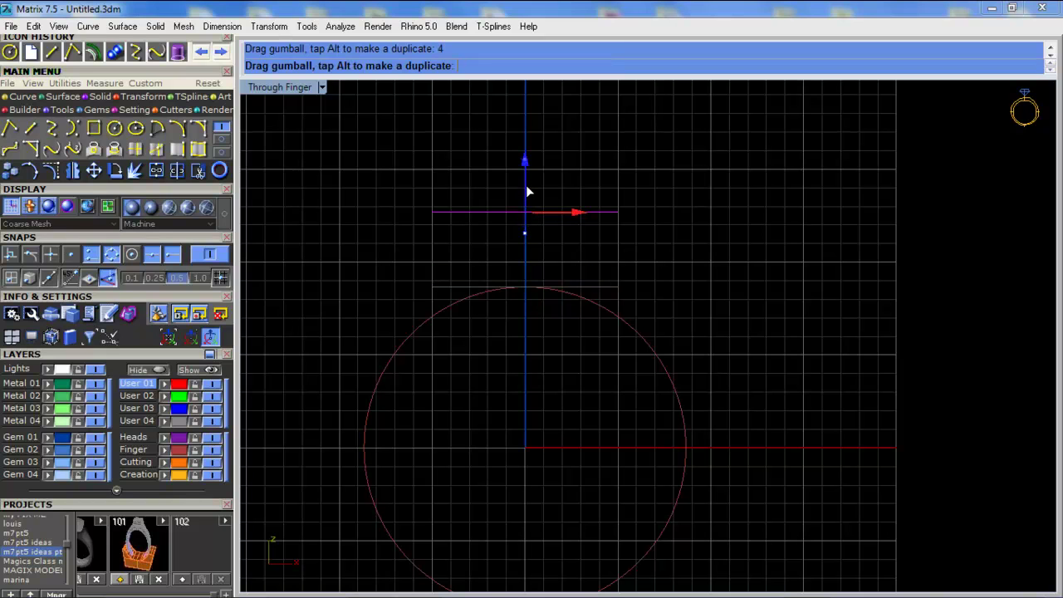
{"action": "type", "text": "4.5"}
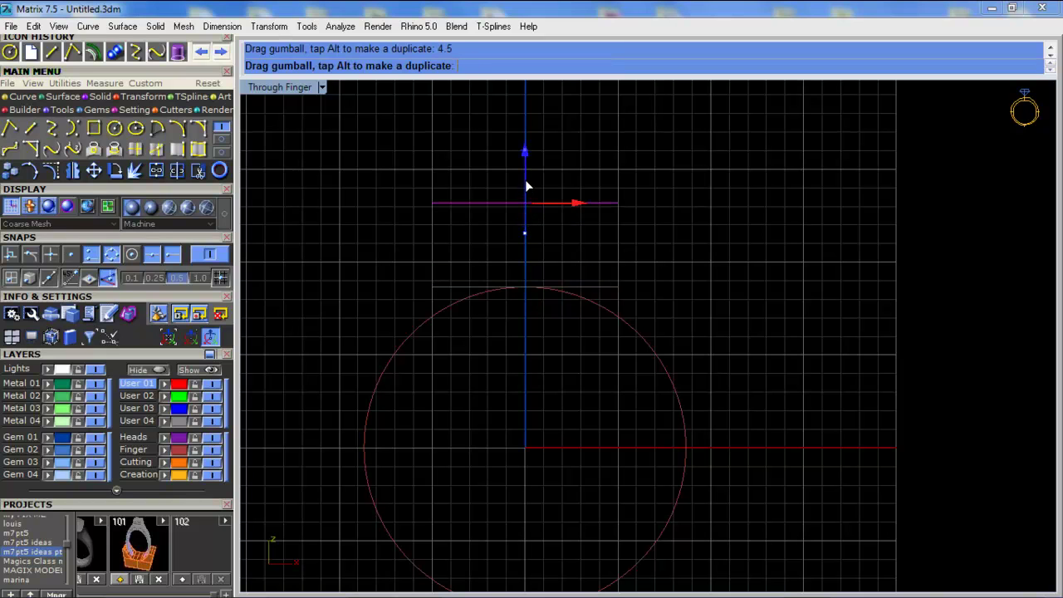
{"action": "key", "text": "Return"}
{"action": "right_click_drag", "start_coordinate": [330, 300], "coordinate": [375, 273]}
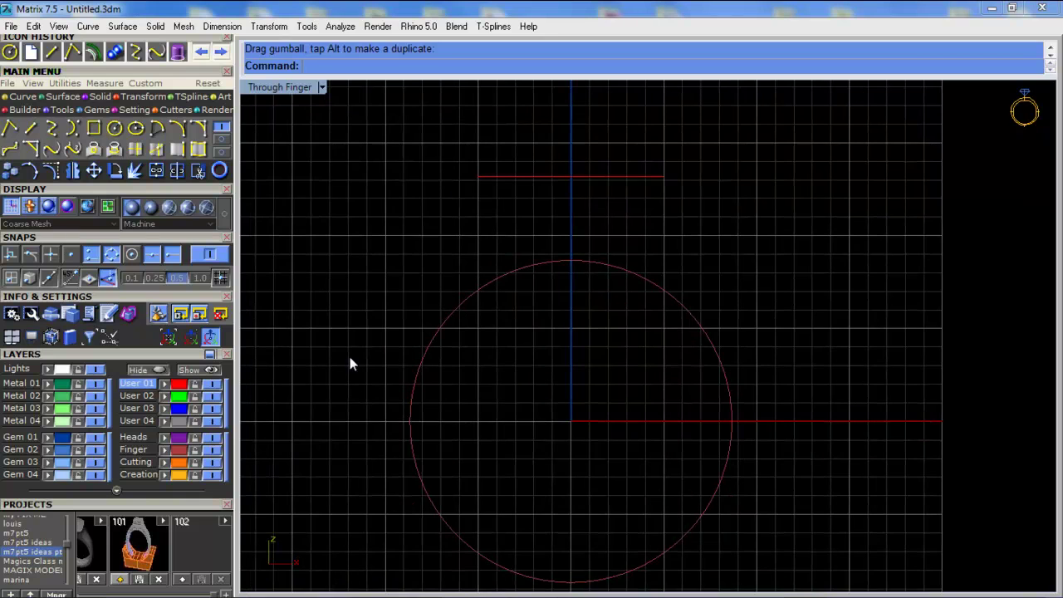
In the Perspective view, place a shank profile on the ring rail and slide it to the side of the rail
{"action": "double_click", "coordinate": [310, 87]}
{"action": "double_click", "coordinate": [668, 87]}
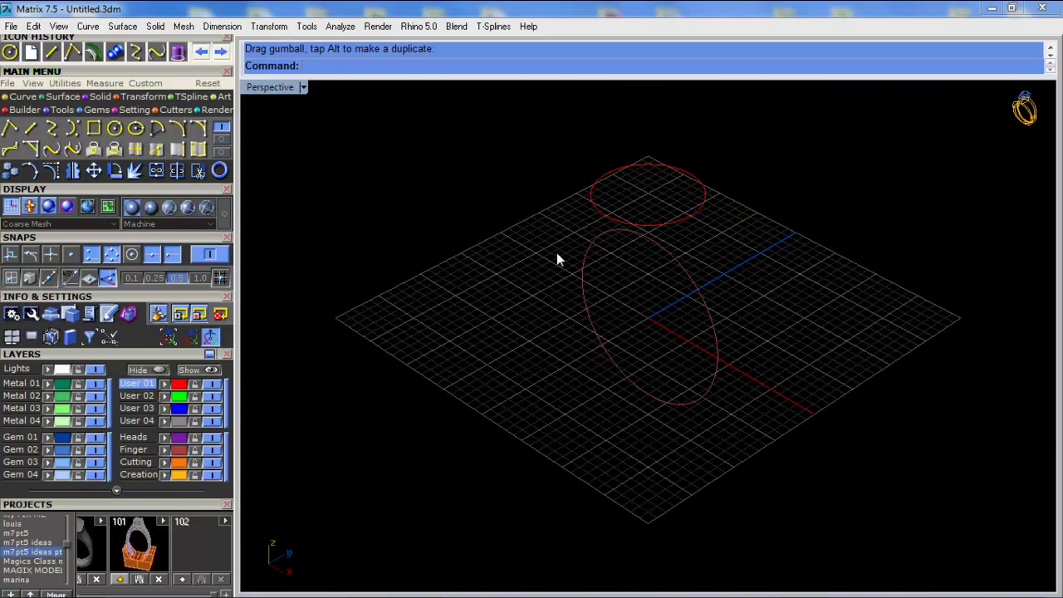
{"action": "left_click", "coordinate": [548, 251]}
{"action": "key", "text": "F6"}
{"action": "left_click", "coordinate": [572, 295]}
{"action": "right_click_drag", "start_coordinate": [593, 316], "coordinate": [676, 371]}
{"action": "left_click_drag", "start_coordinate": [660, 451], "coordinate": [540, 409]}
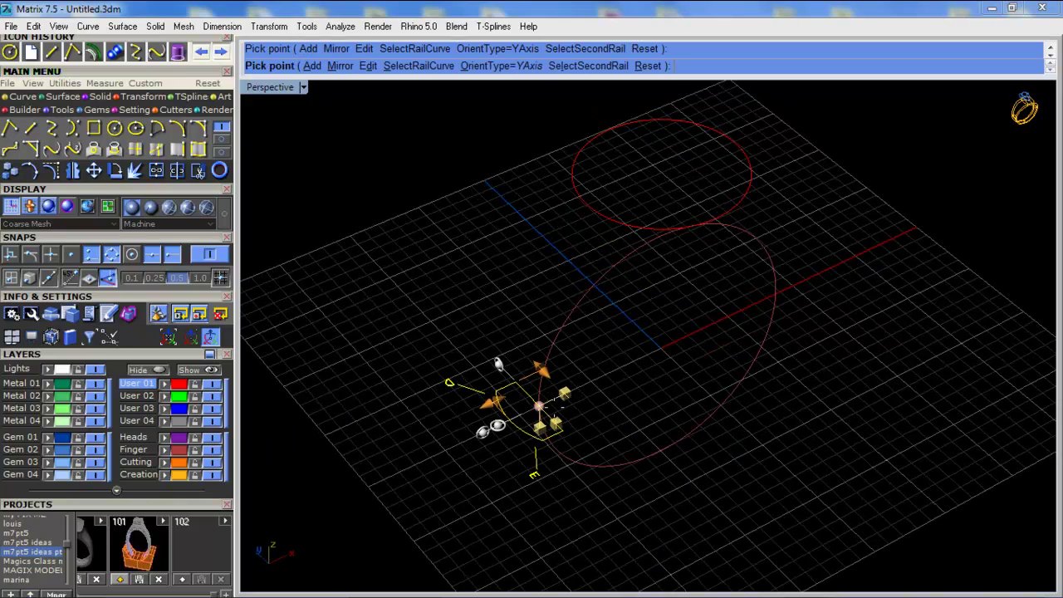
{"action": "right_click_drag", "start_coordinate": [544, 406], "coordinate": [508, 391]}
{"action": "scroll", "coordinate": [533, 401], "scroll_direction": "up", "scroll_amount": 2}
{"action": "scroll", "coordinate": [533, 395], "scroll_direction": "up", "scroll_amount": 1}
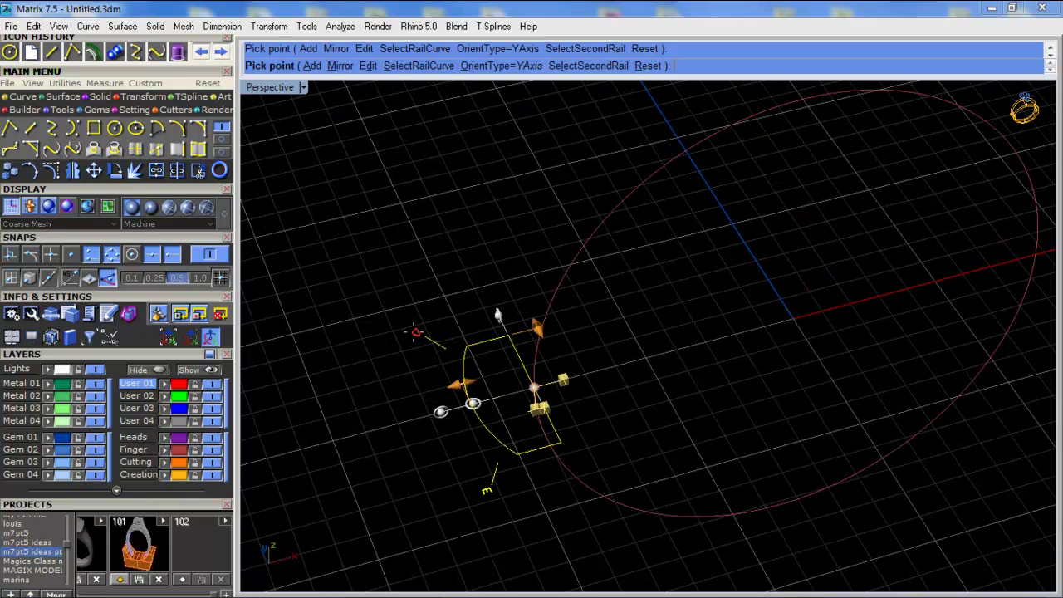
Change the placed profile to profileplacer_04, set its height to about 1.9 mm, adjust its width and accept it
{"action": "left_click", "coordinate": [415, 333]}
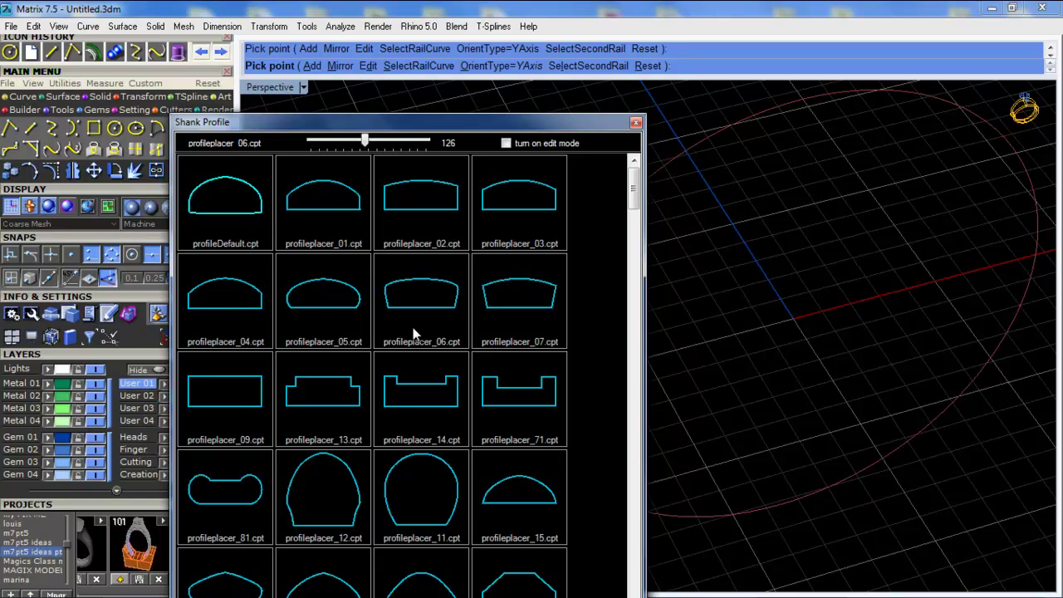
{"action": "left_click", "coordinate": [223, 307]}
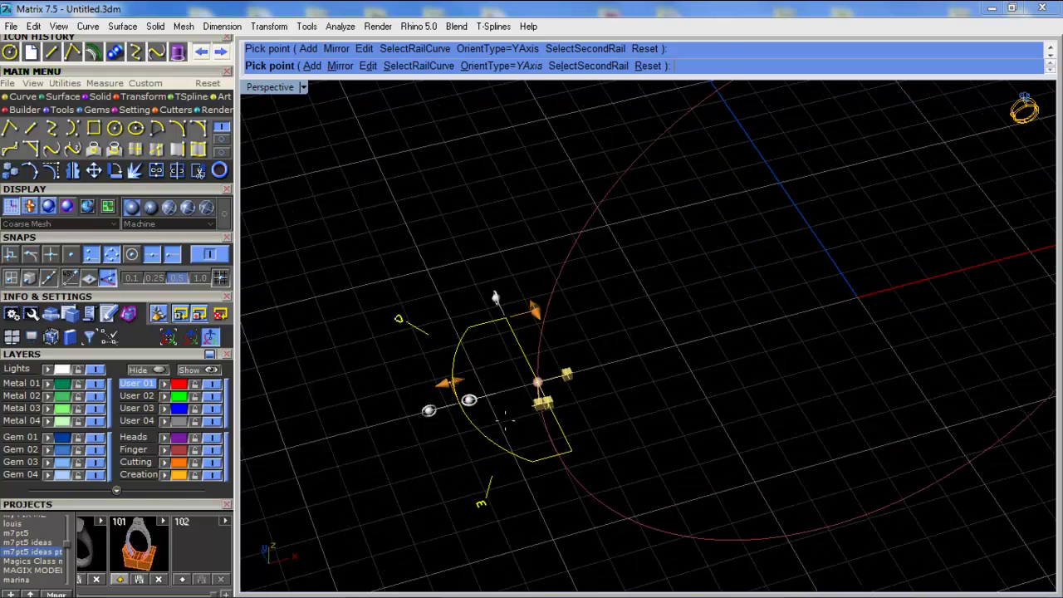
{"action": "mouse_move", "coordinate": [433, 380]}
{"action": "left_mouse_down"}
{"action": "mouse_move", "coordinate": [420, 375]}
{"action": "mouse_move", "coordinate": [438, 380]}
{"action": "left_mouse_up"}
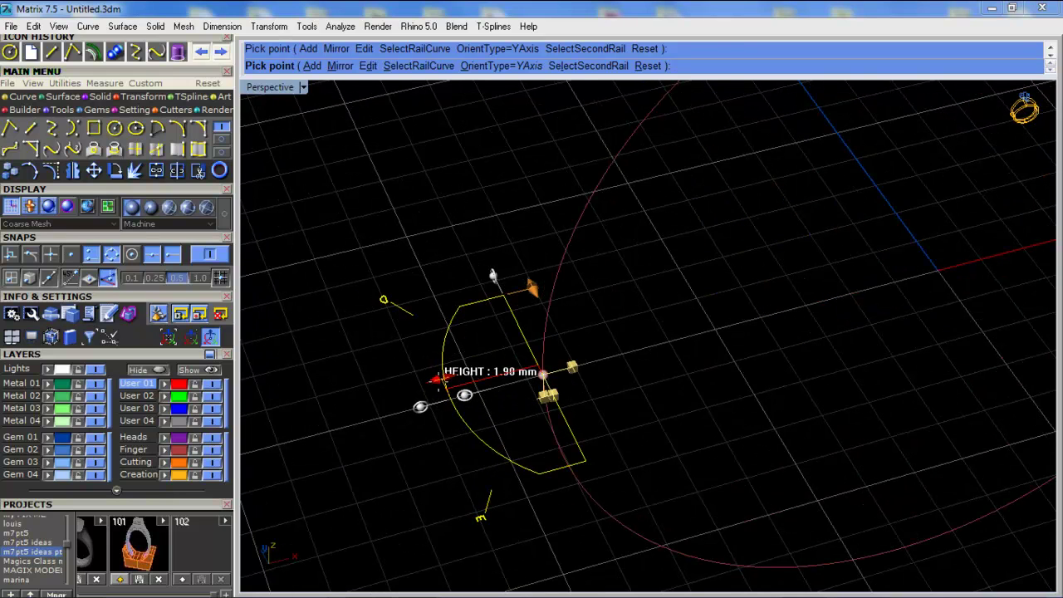
{"action": "left_click_drag", "start_coordinate": [531, 286], "coordinate": [542, 310]}
{"action": "right_click", "coordinate": [540, 311]}
{"action": "scroll", "coordinate": [521, 321], "scroll_direction": "down", "scroll_amount": 4}
{"action": "scroll", "coordinate": [533, 378], "scroll_direction": "up", "scroll_amount": 6}
{"action": "scroll", "coordinate": [511, 375], "scroll_direction": "up", "scroll_amount": 3}
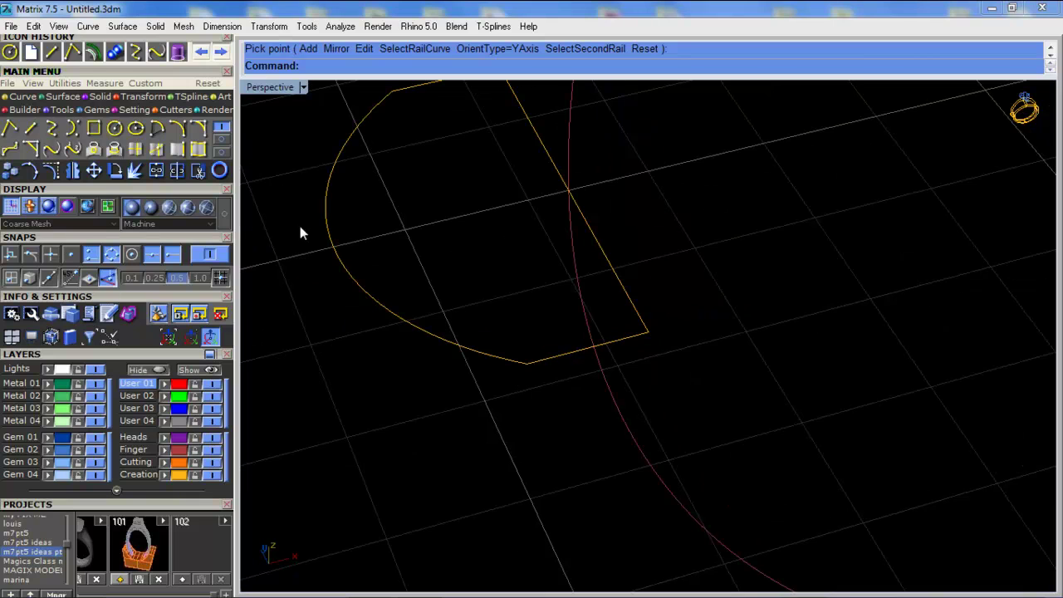
Fillet the two corners between the profile's arc and its short sides with a 0.2 mm radius
{"action": "left_click", "coordinate": [200, 133]}
{"action": "right_click_drag", "start_coordinate": [470, 337], "coordinate": [474, 389], "text": "shift"}
{"action": "left_click", "coordinate": [397, 66]}
{"action": "type", "text": ".2"}
{"action": "key", "text": "Return"}
{"action": "left_click", "coordinate": [387, 155]}
{"action": "left_click", "coordinate": [409, 147]}
{"action": "right_click", "coordinate": [525, 434]}
{"action": "left_click", "coordinate": [522, 427]}
{"action": "left_click", "coordinate": [543, 427]}
{"action": "right_click_drag", "start_coordinate": [443, 375], "coordinate": [499, 381]}
{"action": "scroll", "coordinate": [419, 289], "scroll_direction": "up", "scroll_amount": 8}
{"action": "scroll", "coordinate": [473, 341], "scroll_direction": "down", "scroll_amount": 8}
Explode the shank profile and delete its straight inner edge along the ring rail
{"action": "right_click_drag", "start_coordinate": [519, 308], "coordinate": [552, 226]}
{"action": "left_click", "coordinate": [552, 226]}
{"action": "left_click", "coordinate": [134, 170]}
{"action": "left_click", "coordinate": [407, 162]}
{"action": "left_click", "coordinate": [557, 238]}
{"action": "key", "text": "Delete"}
{"action": "left_click", "coordinate": [669, 344]}
{"action": "key", "text": "Delete"}
{"action": "right_click_drag", "start_coordinate": [532, 389], "coordinate": [567, 347]}
{"action": "scroll", "coordinate": [496, 394], "scroll_direction": "down", "scroll_amount": 6}
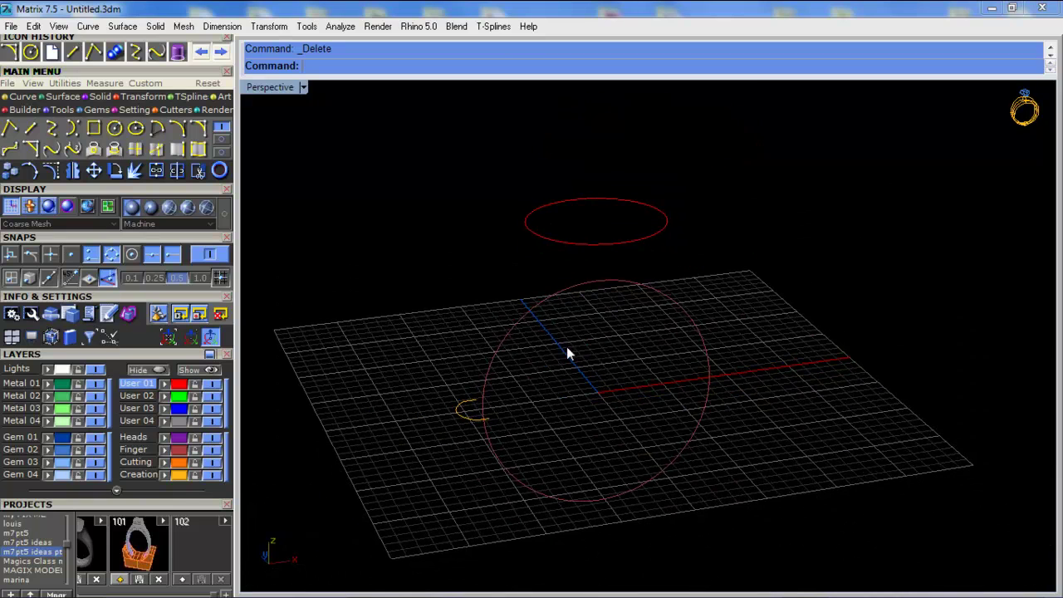
Assign the raised top circle to the Creation layer
{"action": "left_click", "coordinate": [540, 238]}
{"action": "left_click", "coordinate": [165, 474]}
{"action": "right_click_drag", "start_coordinate": [482, 324], "coordinate": [566, 298]}
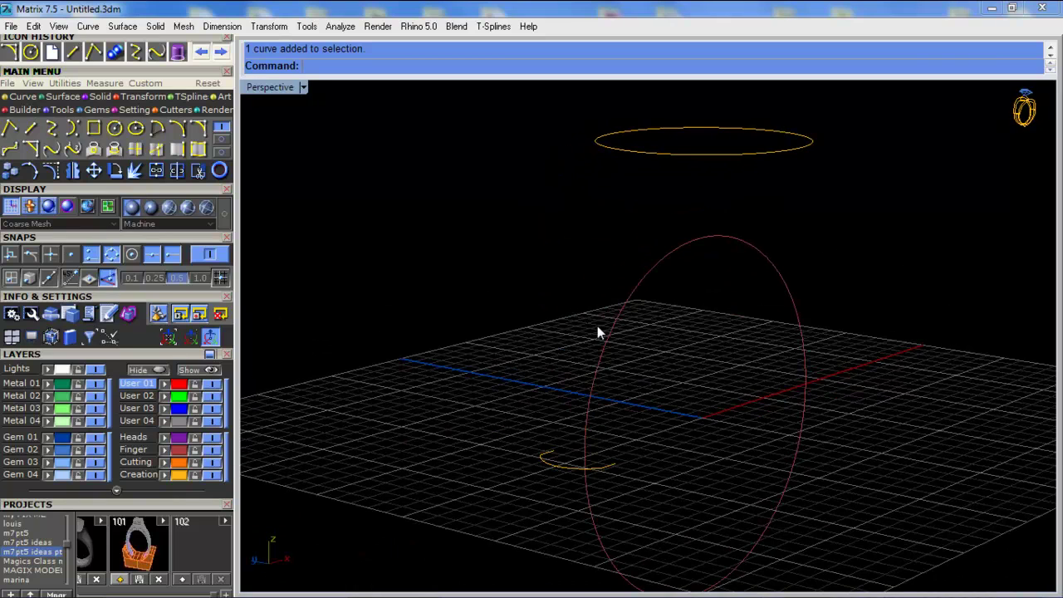
{"action": "right_click_drag", "start_coordinate": [631, 359], "coordinate": [588, 356]}
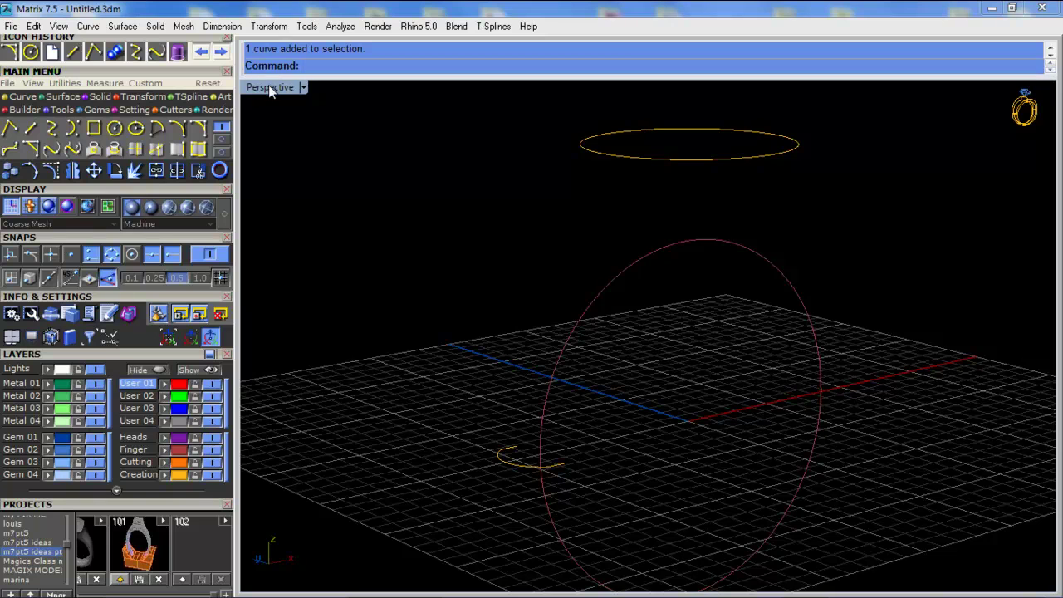
{"action": "right_click_drag", "start_coordinate": [479, 287], "coordinate": [398, 274]}
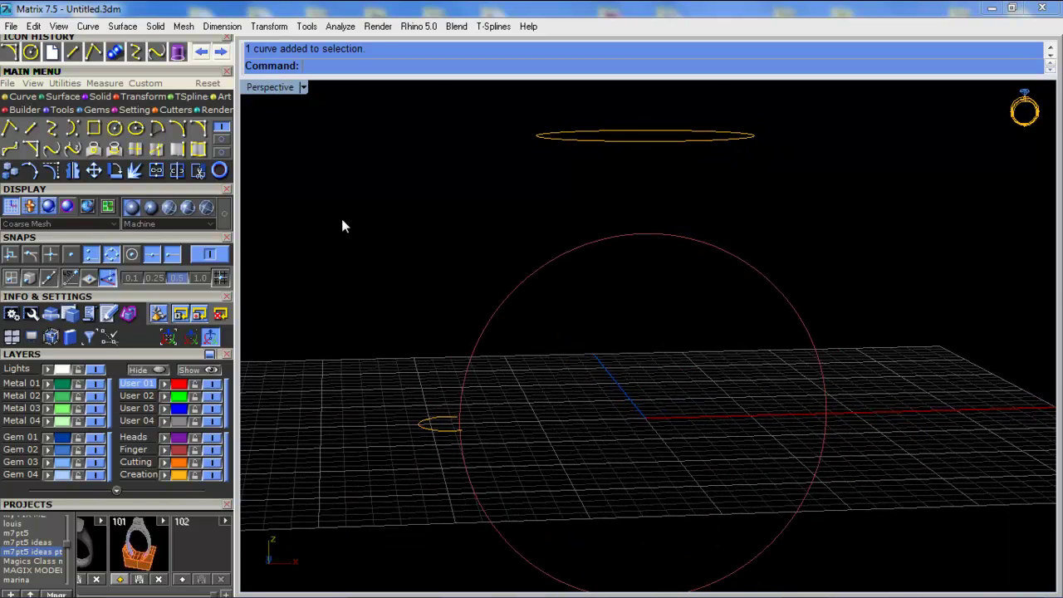
Maximize the Through Finger view, start an interpolated curve and make Lights the current layer
{"action": "double_click", "coordinate": [275, 88]}
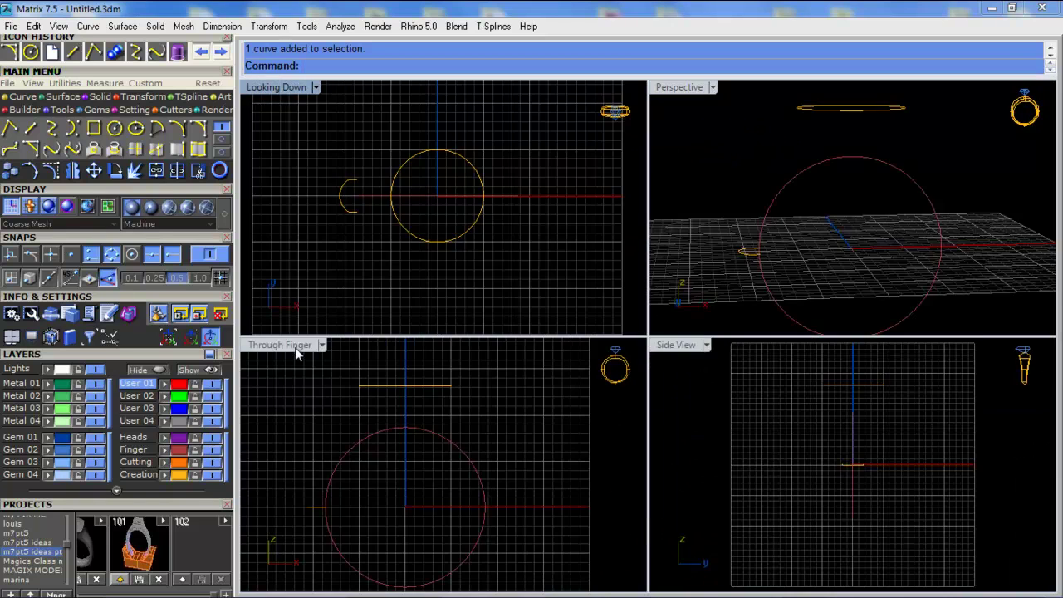
{"action": "double_click", "coordinate": [295, 347]}
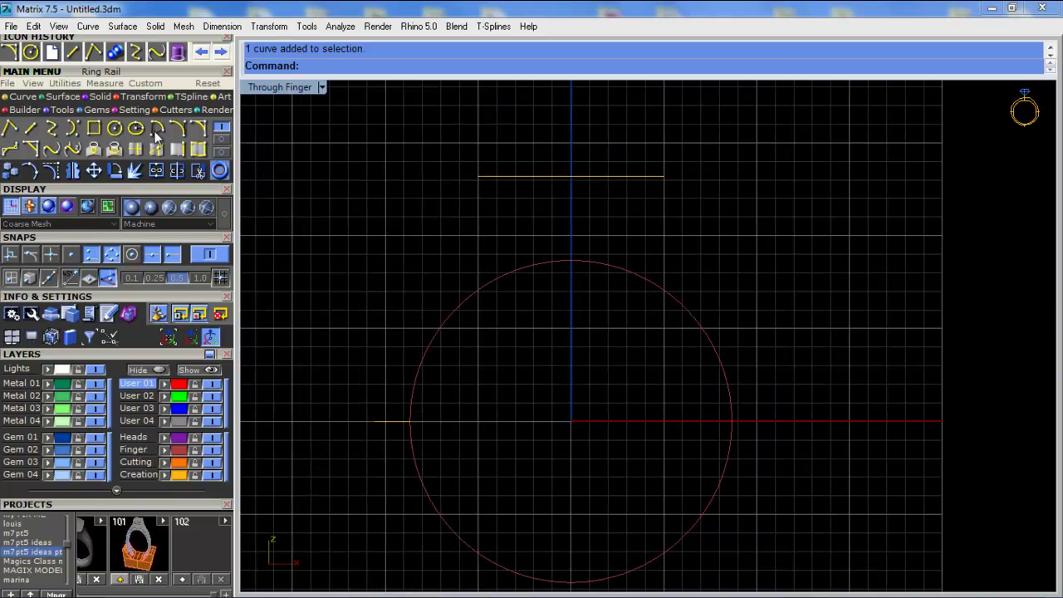
{"action": "left_click", "coordinate": [52, 129]}
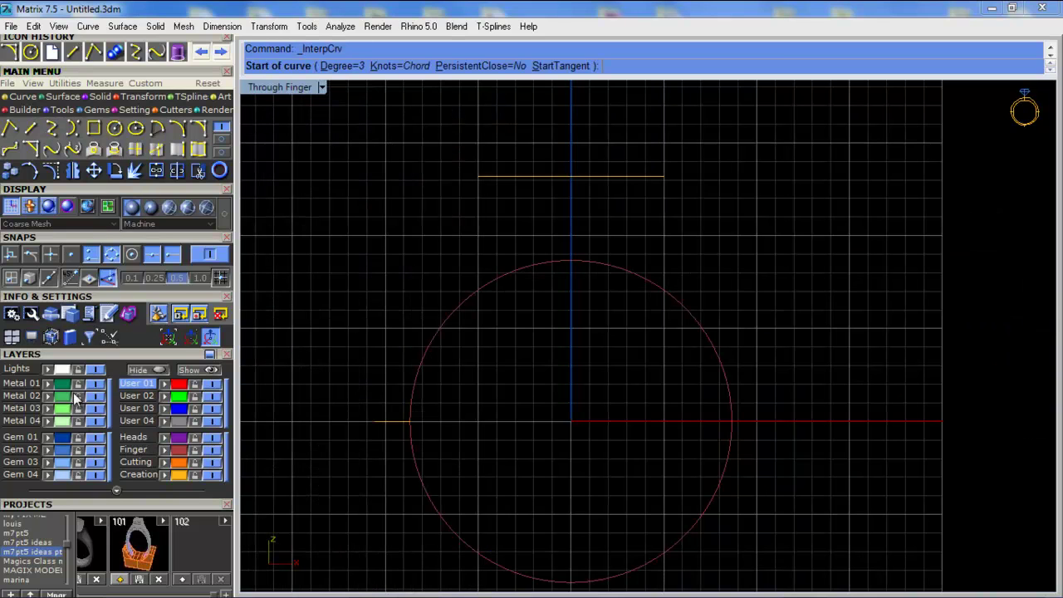
{"action": "left_click", "coordinate": [17, 368]}
Try a short vertical interpolated curve downward from the profile's outer end and undo it
{"action": "scroll", "coordinate": [379, 418], "scroll_direction": "up", "scroll_amount": 3}
{"action": "left_click", "coordinate": [368, 416]}
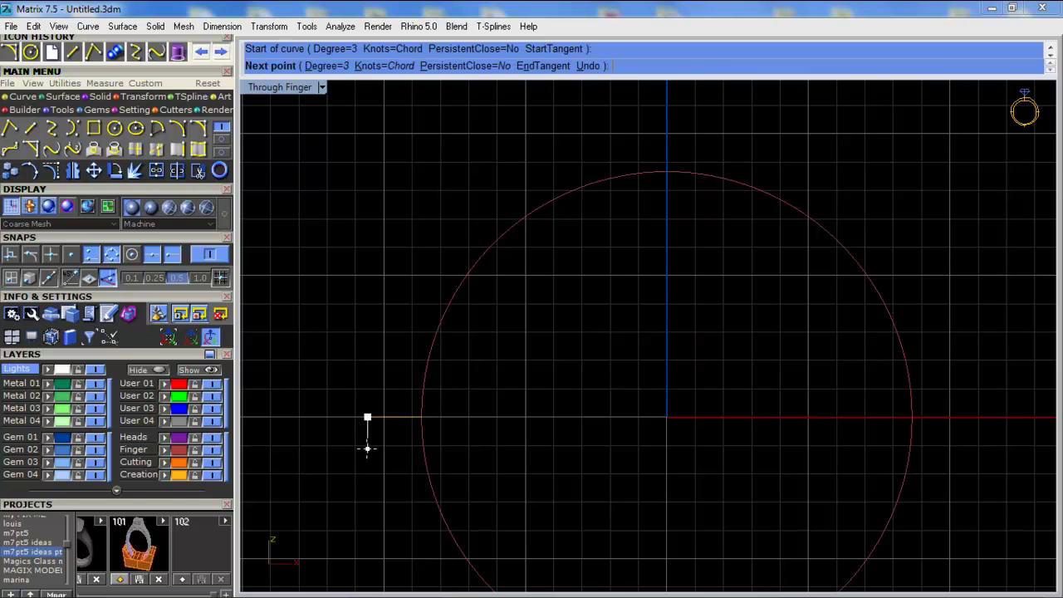
{"action": "left_click", "coordinate": [367, 448]}
{"action": "key", "text": "Return"}
{"action": "key", "text": "ctrl+z"}
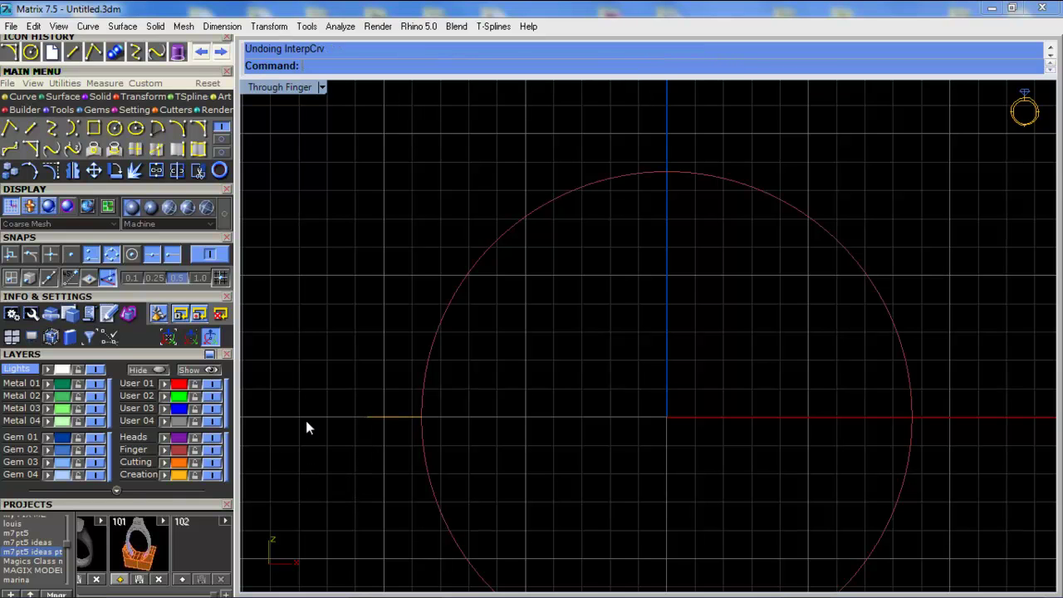
Draw a short vertical guide line straight down from the shank profile's outer end on the Lights layer
{"action": "left_click", "coordinate": [30, 129]}
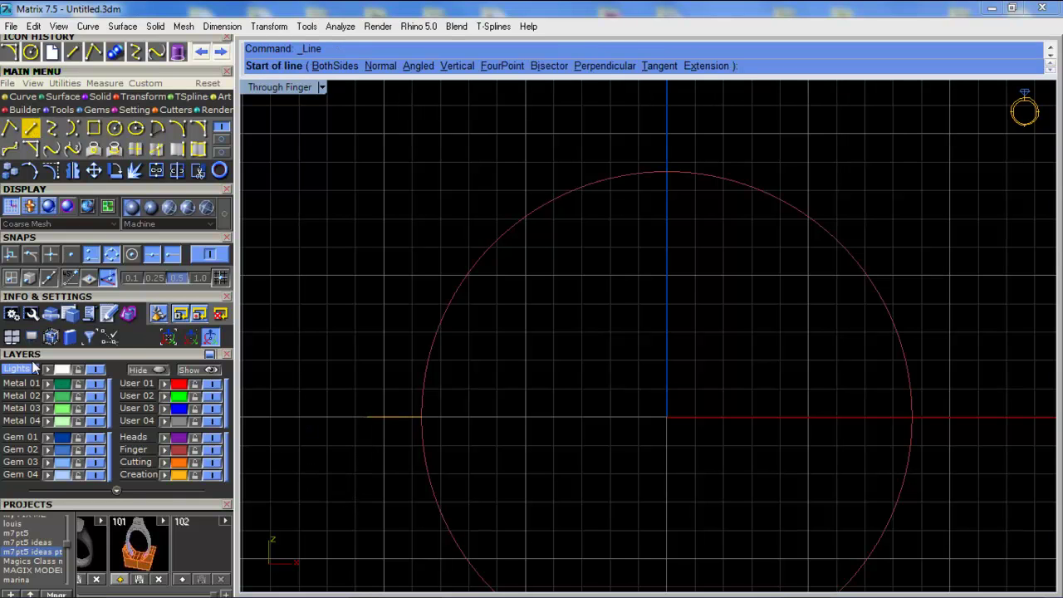
{"action": "left_click", "coordinate": [367, 417]}
{"action": "left_click", "coordinate": [367, 461]}
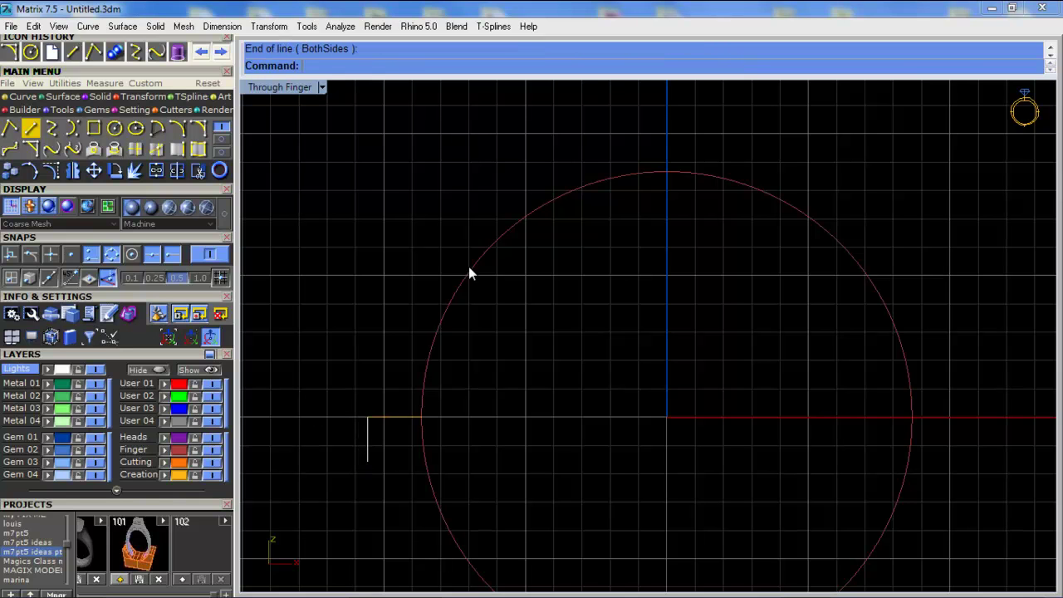
On the User 01 layer, begin an interpolated curve at the raised top circle's outer end and place points down toward the shank profile
{"action": "left_click", "coordinate": [51, 128]}
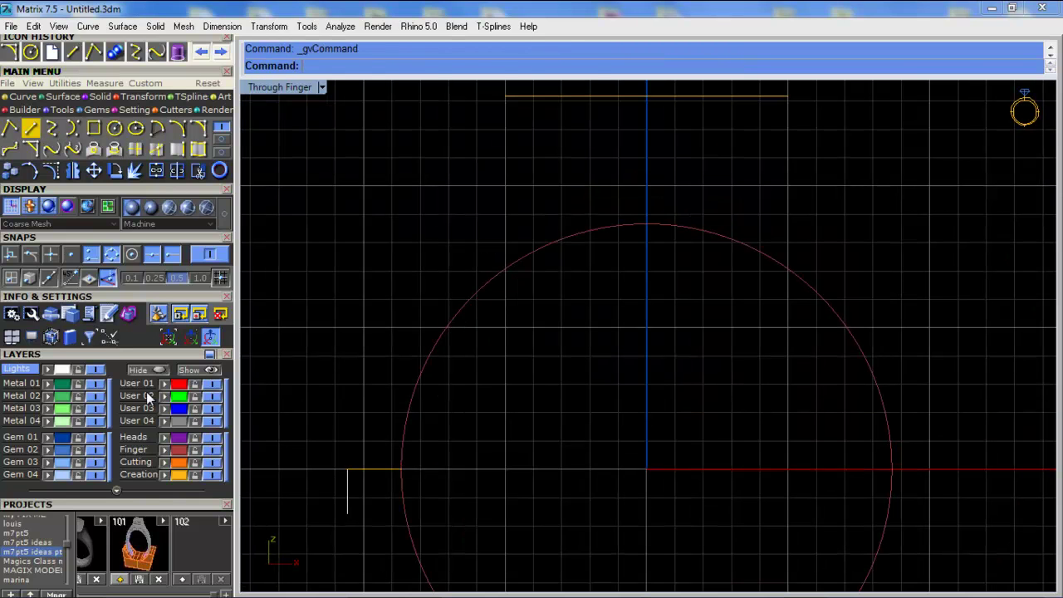
{"action": "left_click", "coordinate": [143, 383]}
{"action": "left_click", "coordinate": [504, 96]}
{"action": "left_click", "coordinate": [489, 141]}
{"action": "left_click", "coordinate": [455, 203]}
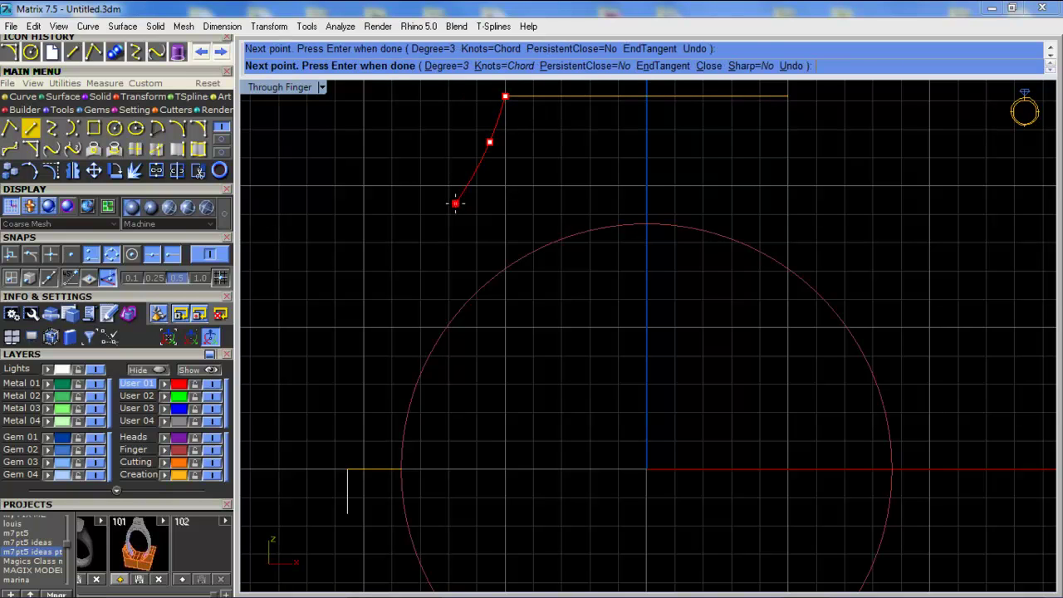
{"action": "left_click", "coordinate": [380, 326]}
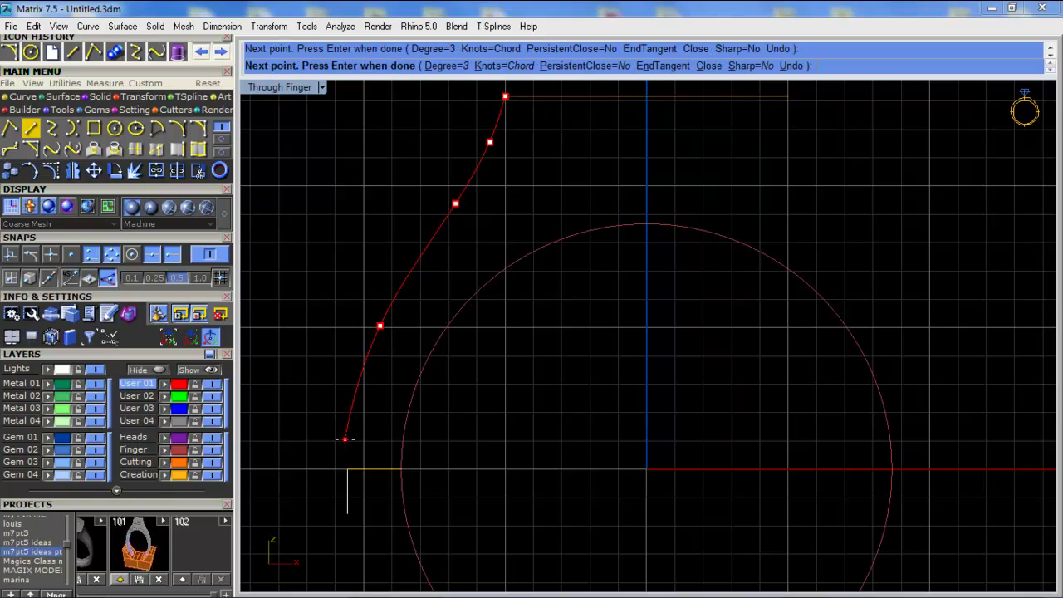
End the interpolated curve at the shank profile's outer end with the EndTangent option, tangent to the vertical guide line
{"action": "left_click", "coordinate": [656, 66]}
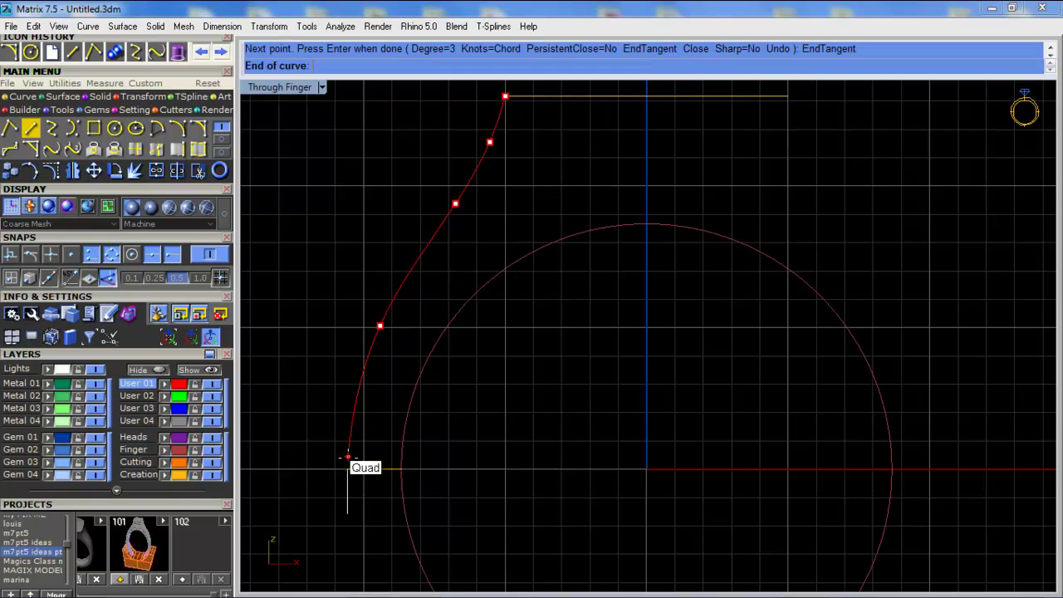
{"action": "scroll", "coordinate": [353, 468], "scroll_direction": "up", "scroll_amount": 2}
{"action": "scroll", "coordinate": [370, 399], "scroll_direction": "up", "scroll_amount": 3}
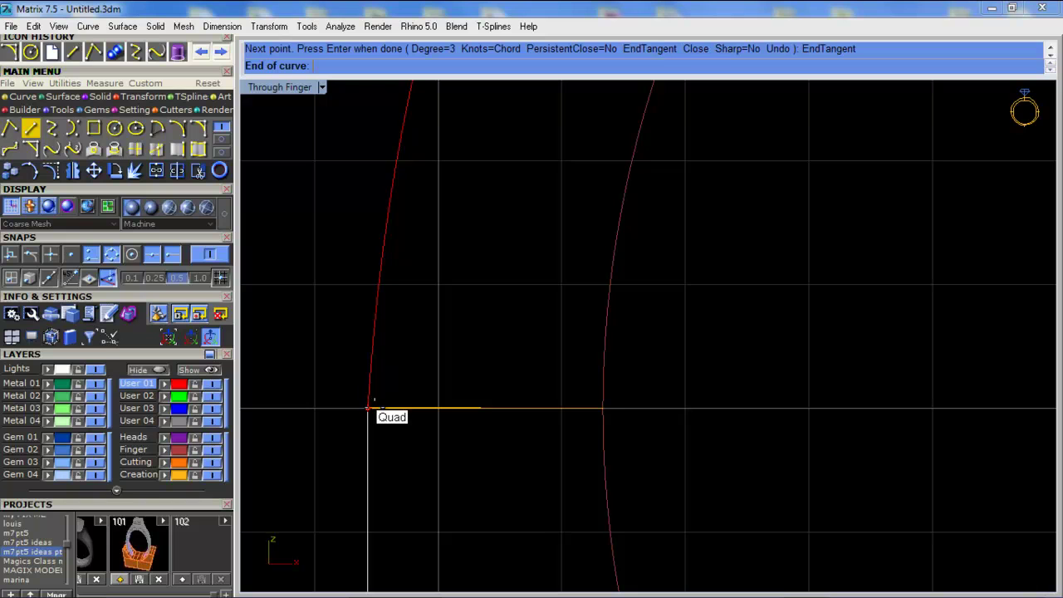
{"action": "right_click_drag", "start_coordinate": [367, 407], "coordinate": [391, 329]}
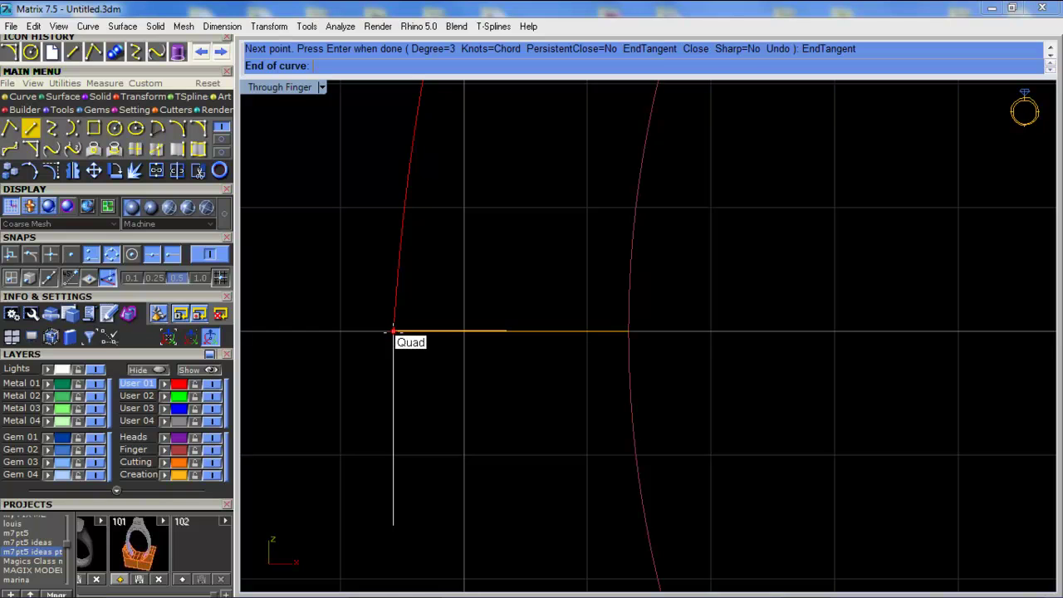
{"action": "left_click", "coordinate": [392, 330]}
{"action": "scroll", "coordinate": [393, 331], "scroll_direction": "down", "scroll_amount": 5}
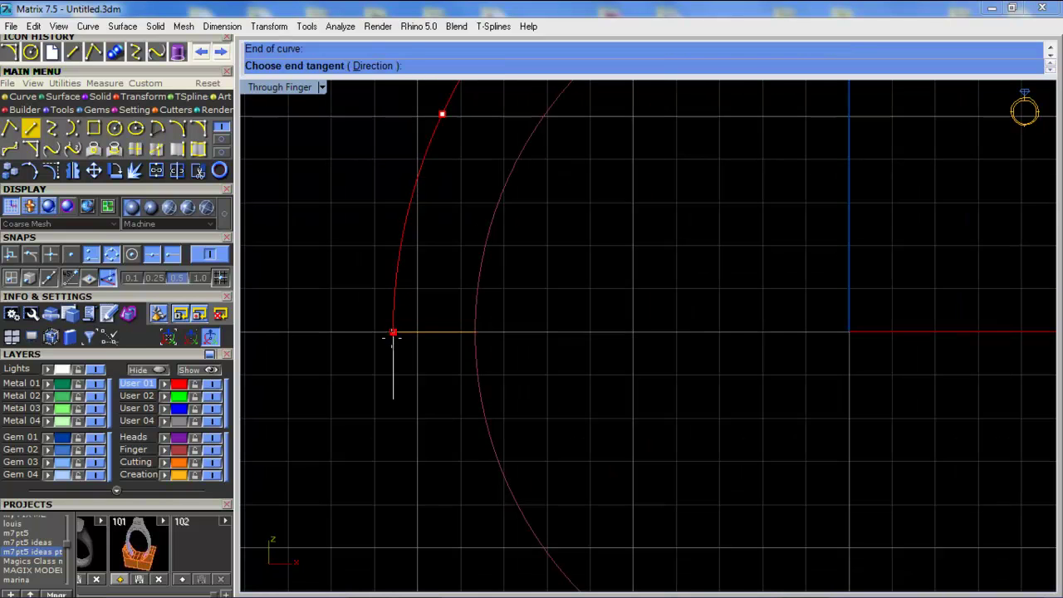
{"action": "left_click", "coordinate": [409, 498]}
{"action": "right_click_drag", "start_coordinate": [436, 273], "coordinate": [406, 418]}
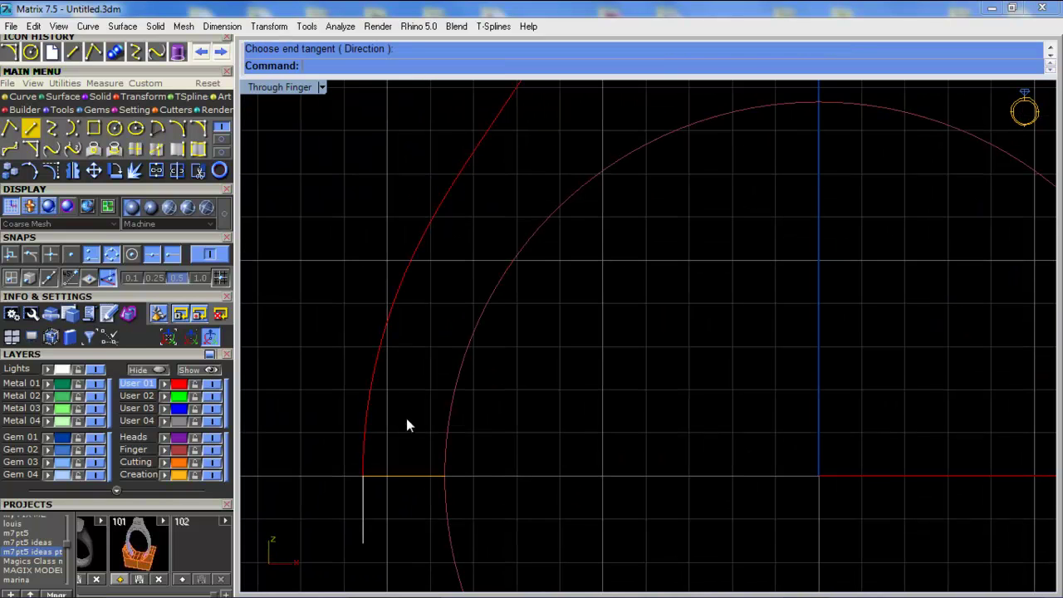
Reshape the blended side profile curve in the Through Finger view by moving one of its points slightly upward
{"action": "left_click", "coordinate": [396, 318]}
{"action": "scroll", "coordinate": [416, 336], "scroll_direction": "down", "scroll_amount": 3}
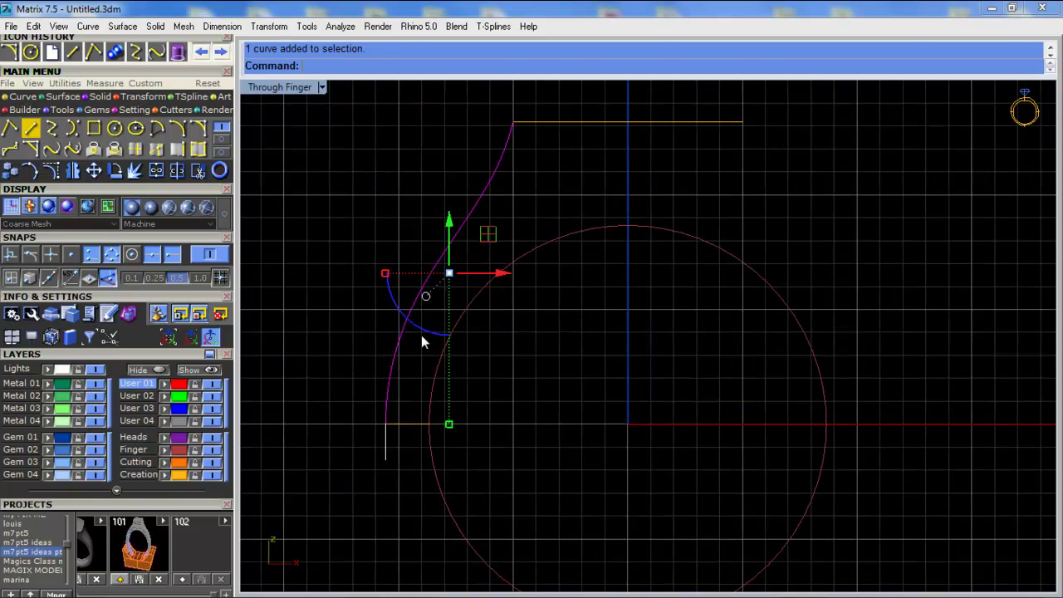
{"action": "scroll", "coordinate": [420, 335], "scroll_direction": "up", "scroll_amount": 2}
{"action": "left_click", "coordinate": [51, 171]}
{"action": "left_click", "coordinate": [404, 303]}
{"action": "left_click_drag", "start_coordinate": [406, 253], "coordinate": [406, 243]}
{"action": "scroll", "coordinate": [400, 261], "scroll_direction": "down", "scroll_amount": 4}
{"action": "key", "text": "Escape"}
{"action": "key", "text": "Escape"}
{"action": "right_click_drag", "start_coordinate": [434, 223], "coordinate": [430, 253]}
Maximize the Side View and frame the head circle and the shank's base curve
{"action": "double_click", "coordinate": [294, 88]}
{"action": "right_click_drag", "start_coordinate": [729, 188], "coordinate": [735, 176]}
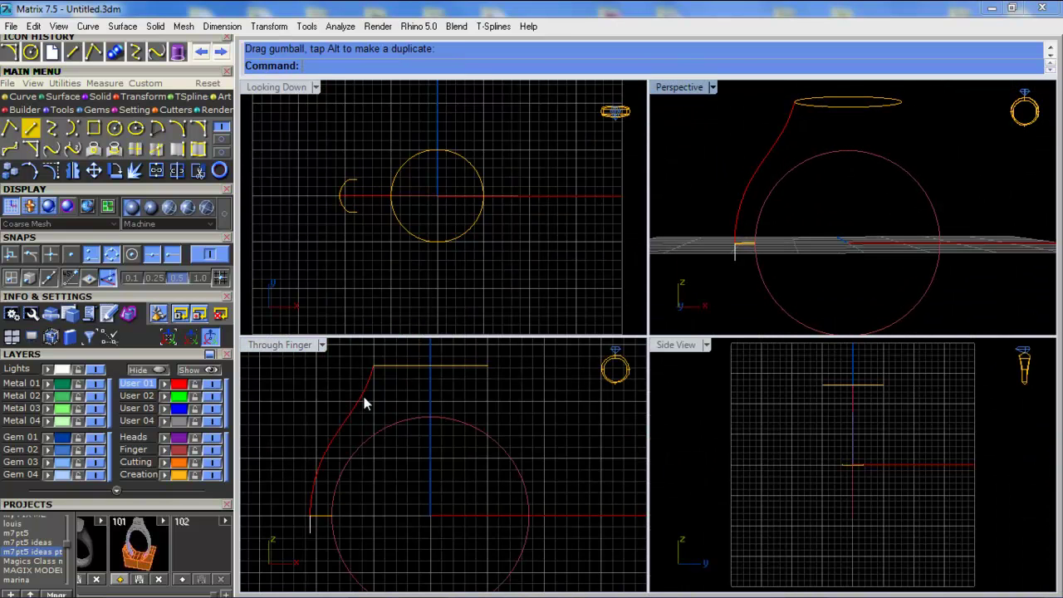
{"action": "double_click", "coordinate": [661, 345]}
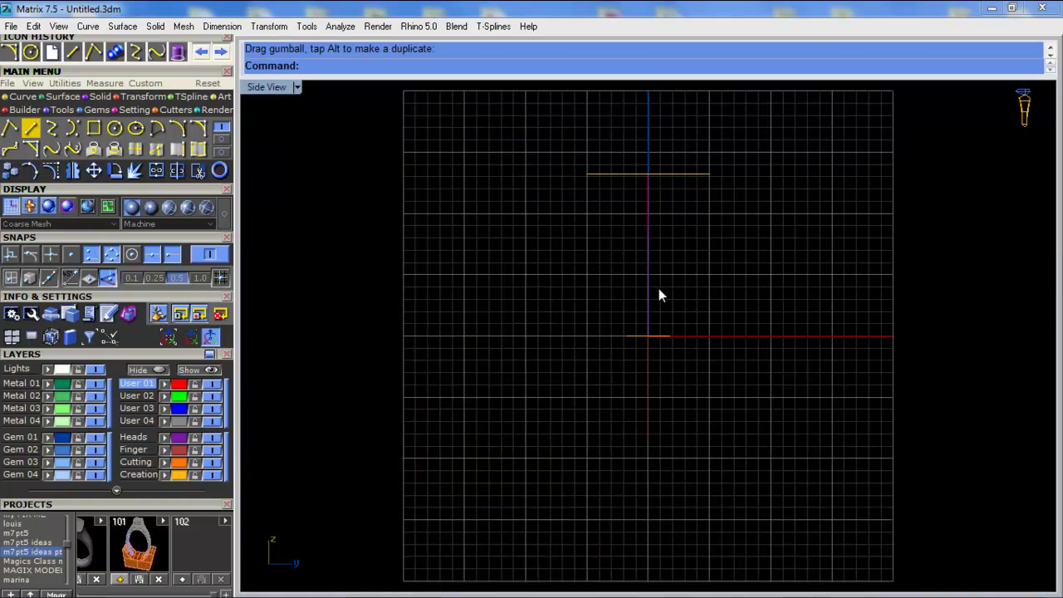
{"action": "scroll", "coordinate": [658, 288], "scroll_direction": "up", "scroll_amount": 4}
{"action": "right_click_drag", "start_coordinate": [658, 288], "coordinate": [573, 342]}
{"action": "right_click_drag", "start_coordinate": [521, 314], "coordinate": [454, 275]}
{"action": "scroll", "coordinate": [474, 275], "scroll_direction": "up", "scroll_amount": 2}
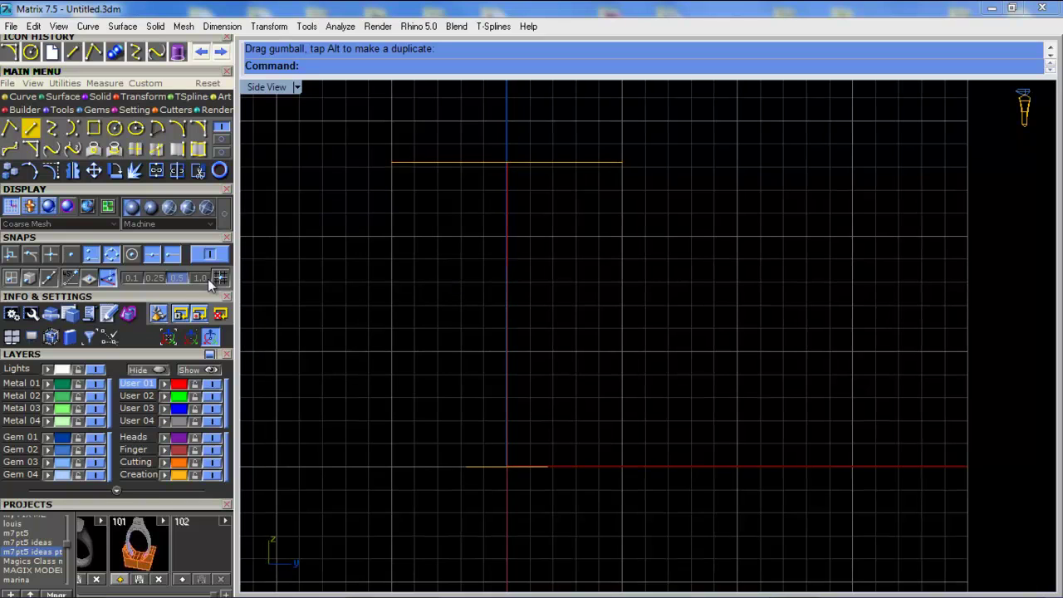
{"action": "left_click", "coordinate": [71, 148]}
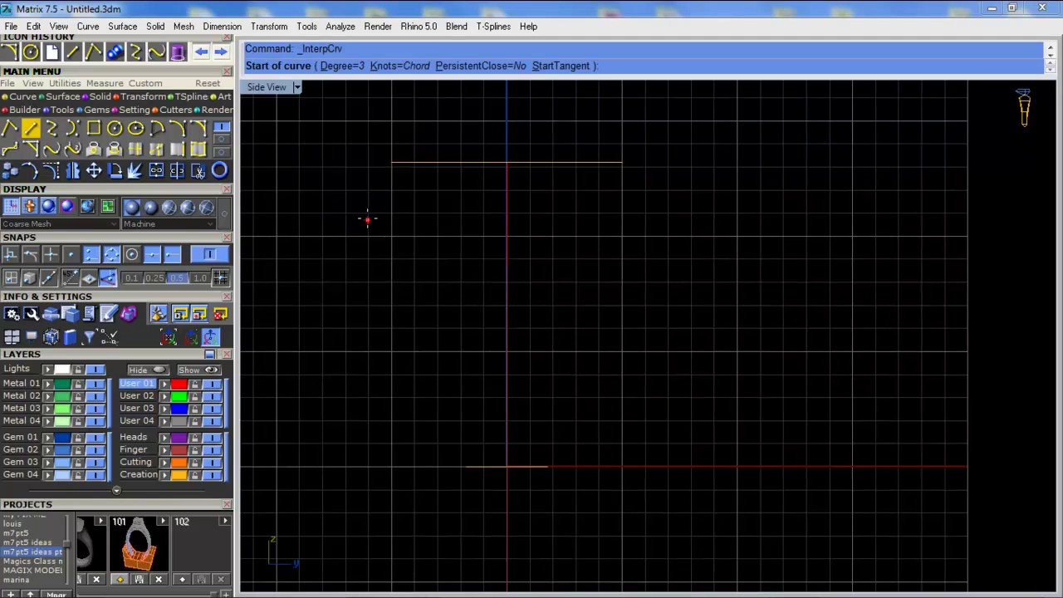
{"action": "left_click", "coordinate": [391, 163]}
{"action": "scroll", "coordinate": [391, 218], "scroll_direction": "up", "scroll_amount": 2}
{"action": "right_click_drag", "start_coordinate": [391, 221], "coordinate": [378, 213]}
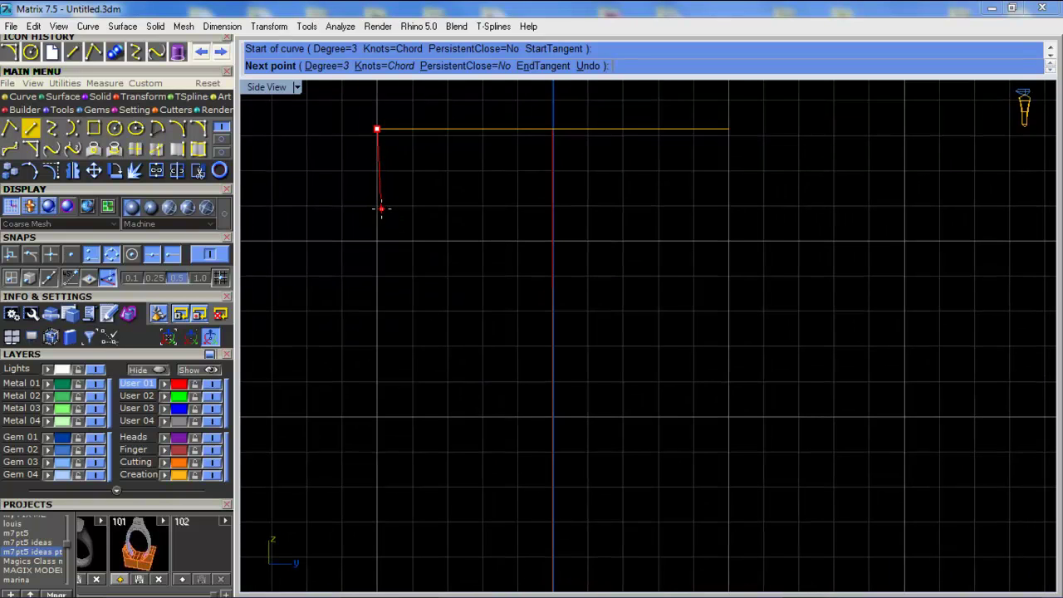
{"action": "key", "text": "Escape"}
On the Lights layer, draw a short outward-tilted line up from the head circle's left quadrant and a vertical line down from the base curve's left end
{"action": "left_click", "coordinate": [19, 369]}
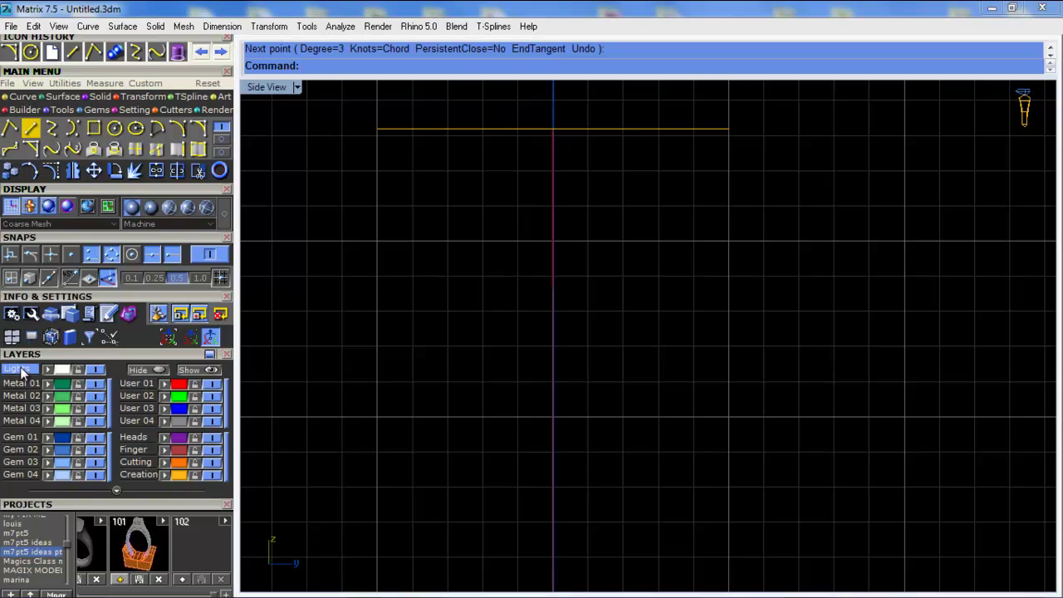
{"action": "left_click", "coordinate": [30, 127]}
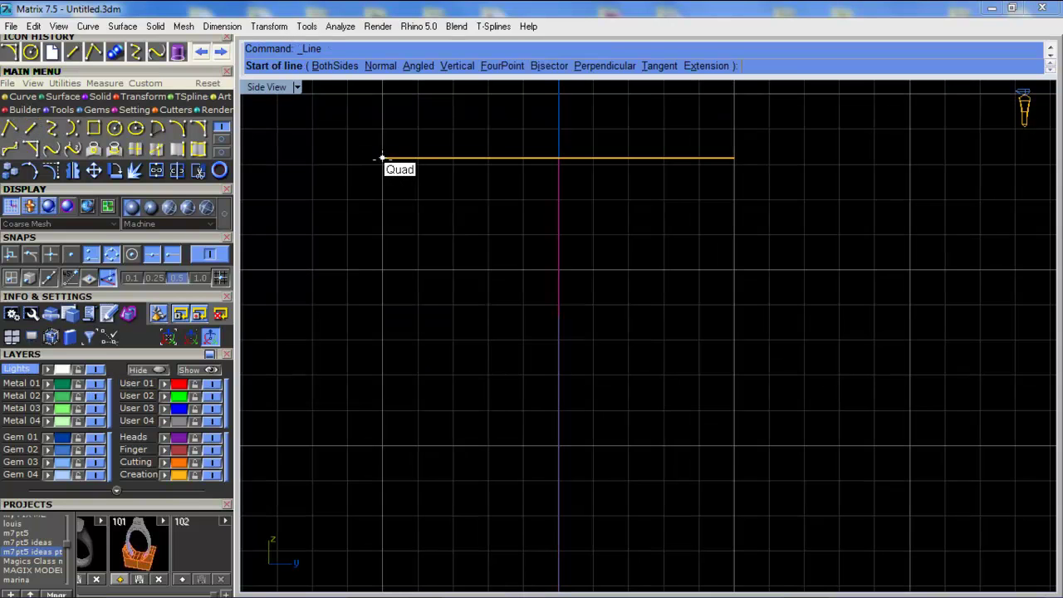
{"action": "left_click", "coordinate": [382, 158]}
{"action": "left_click", "coordinate": [378, 131]}
{"action": "scroll", "coordinate": [373, 137], "scroll_direction": "down", "scroll_amount": 7}
{"action": "scroll", "coordinate": [463, 274], "scroll_direction": "up", "scroll_amount": 6}
{"action": "right_click", "coordinate": [418, 275]}
{"action": "left_click", "coordinate": [386, 270]}
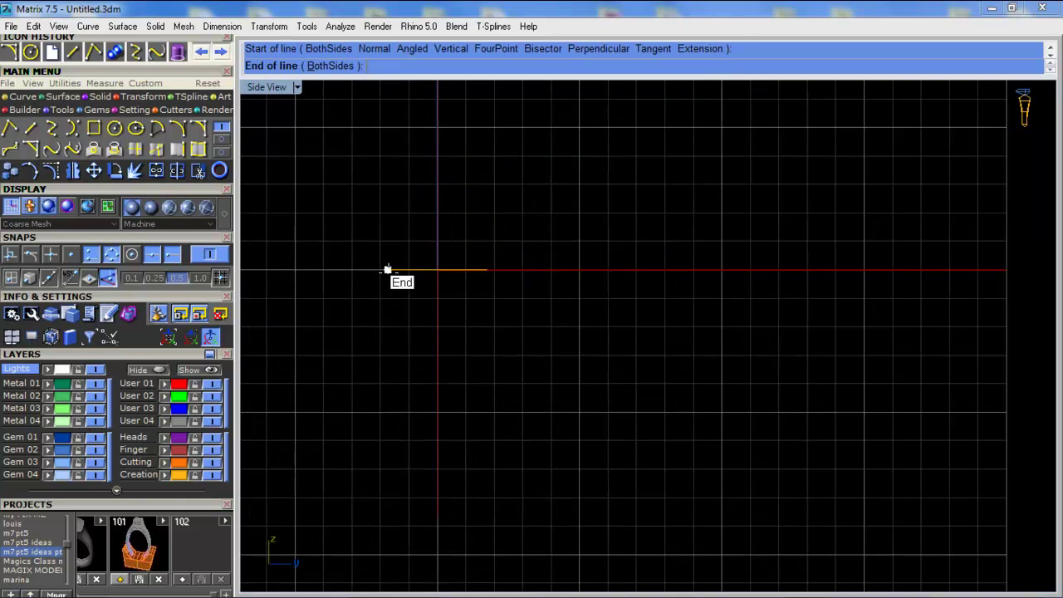
{"action": "scroll", "coordinate": [434, 307], "scroll_direction": "down", "scroll_amount": 2}
{"action": "left_click", "coordinate": [435, 342]}
On the User 01 layer, create a tangency blend curve between the upper and lower guide lines in the Side View
{"action": "right_click_drag", "start_coordinate": [426, 295], "coordinate": [487, 417]}
{"action": "right_click_drag", "start_coordinate": [456, 288], "coordinate": [436, 264]}
{"action": "left_click", "coordinate": [136, 383]}
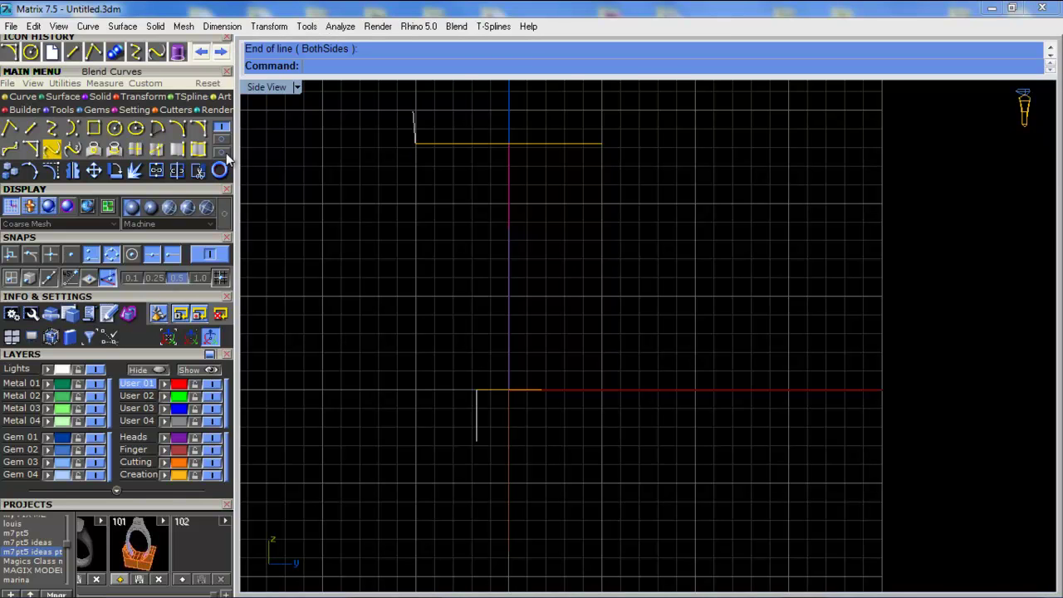
{"action": "scroll", "coordinate": [405, 129], "scroll_direction": "up", "scroll_amount": 3}
{"action": "left_click", "coordinate": [420, 142]}
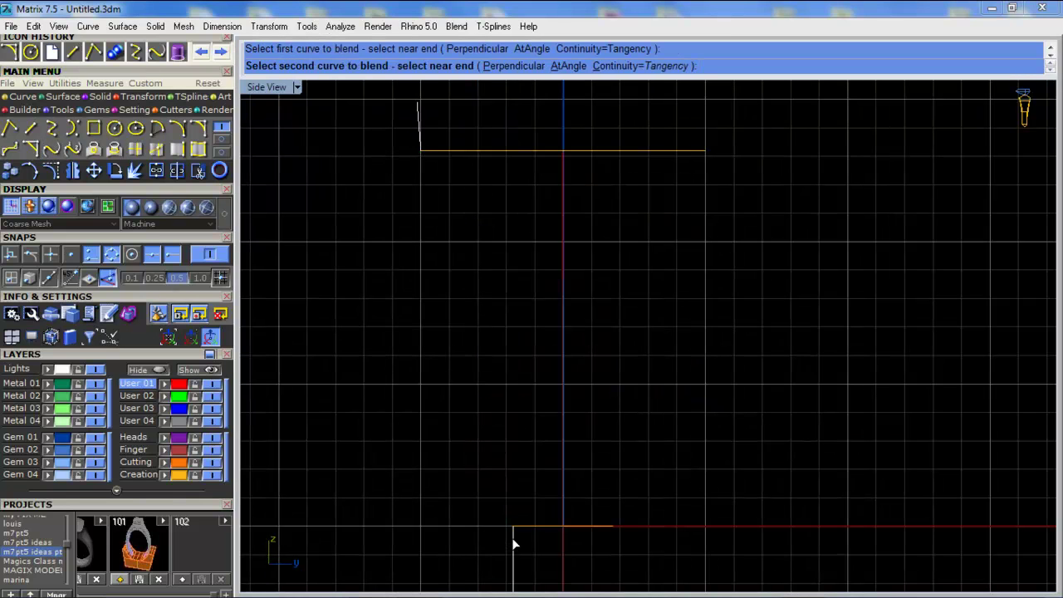
{"action": "left_click", "coordinate": [513, 538]}
{"action": "scroll", "coordinate": [465, 465], "scroll_direction": "down", "scroll_amount": 3}
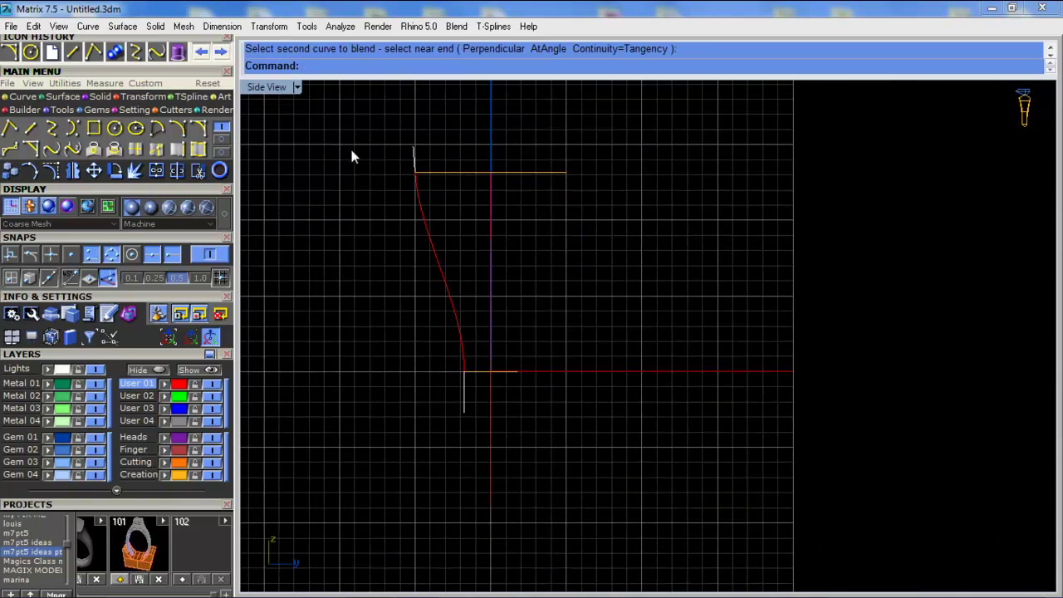
Maximize the Perspective view and orbit to a raised three-quarter view of the ring curves
{"action": "double_click", "coordinate": [282, 87]}
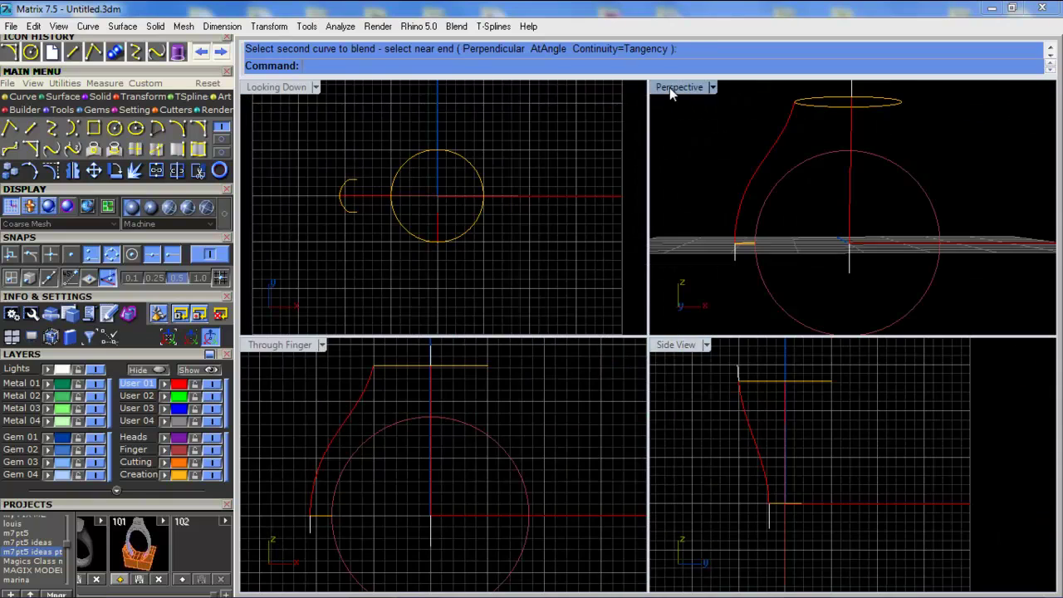
{"action": "double_click", "coordinate": [669, 87]}
{"action": "right_click_drag", "start_coordinate": [557, 260], "coordinate": [557, 421]}
{"action": "scroll", "coordinate": [544, 418], "scroll_direction": "up", "scroll_amount": 4}
{"action": "scroll", "coordinate": [685, 376], "scroll_direction": "down", "scroll_amount": 4}
{"action": "right_click_drag", "start_coordinate": [685, 372], "coordinate": [648, 418], "text": "shift"}
{"action": "left_click", "coordinate": [619, 387]}
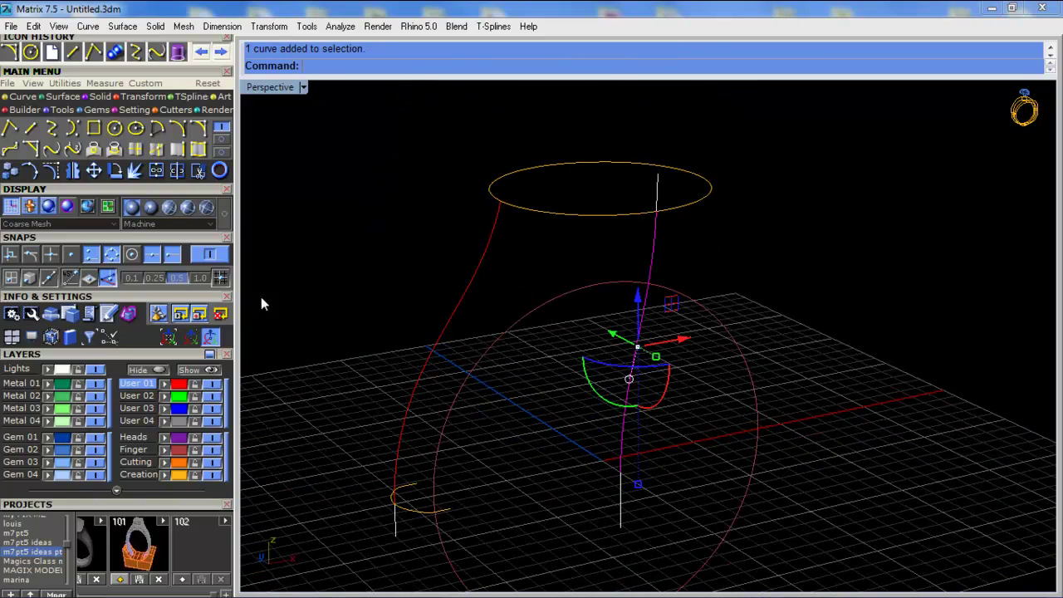
{"action": "left_click", "coordinate": [73, 176]}
{"action": "right_click_drag", "start_coordinate": [372, 209], "coordinate": [365, 278]}
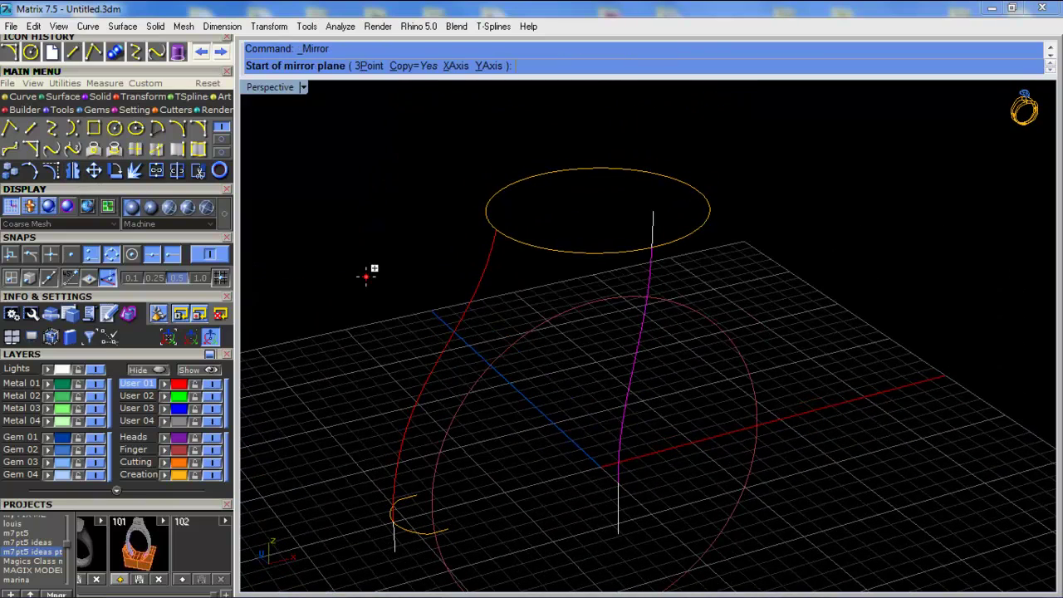
{"action": "key", "text": "Escape"}
{"action": "key", "text": "Escape"}
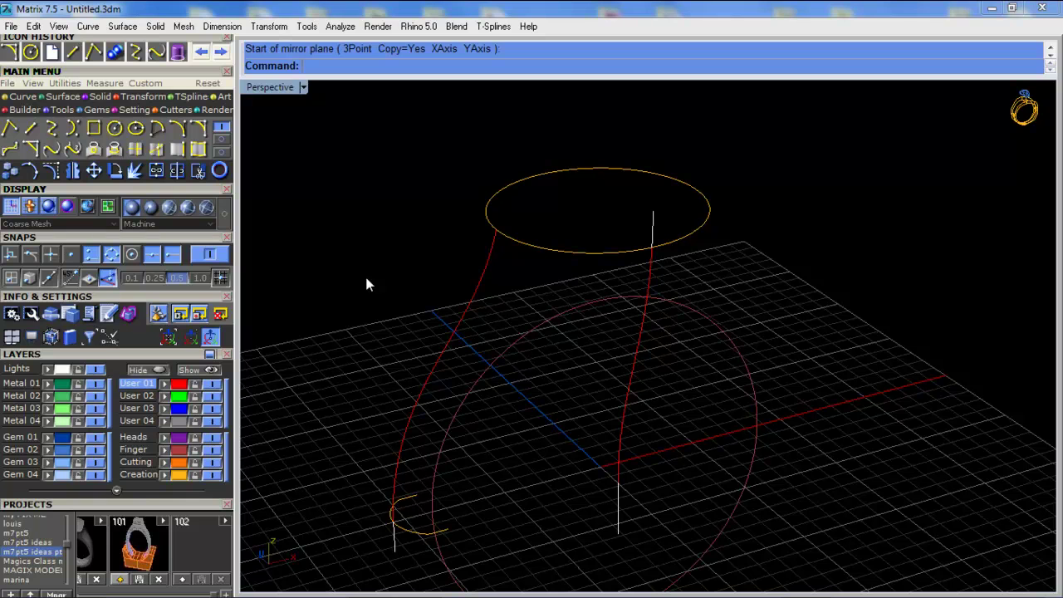
On the Creation layer, draw a line from the base curve's front end to the lower end of the front side blend curve
{"action": "right_click_drag", "start_coordinate": [421, 408], "coordinate": [422, 363]}
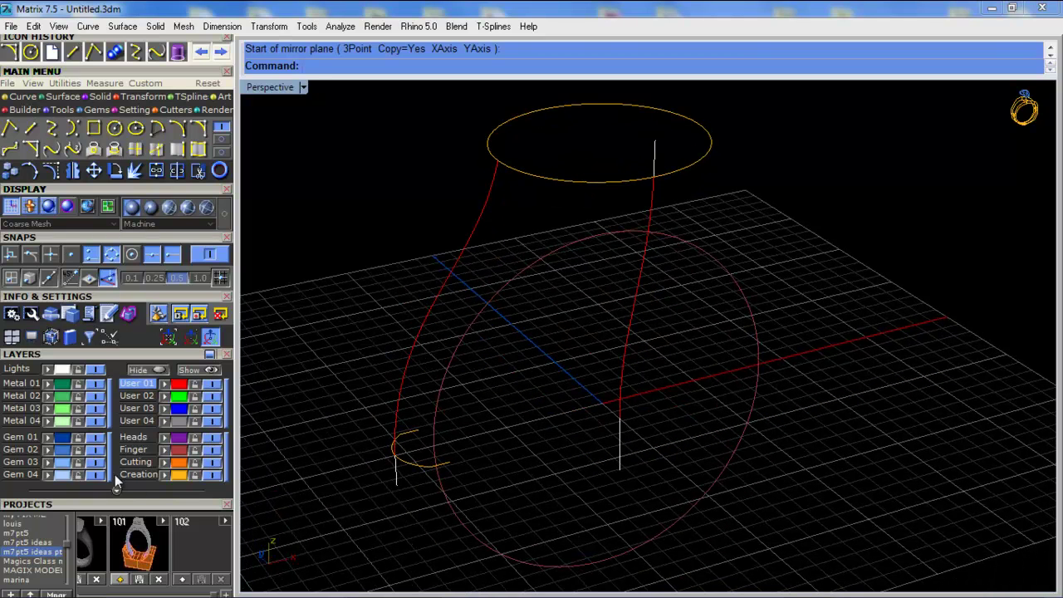
{"action": "left_click", "coordinate": [138, 474]}
{"action": "left_click", "coordinate": [30, 127]}
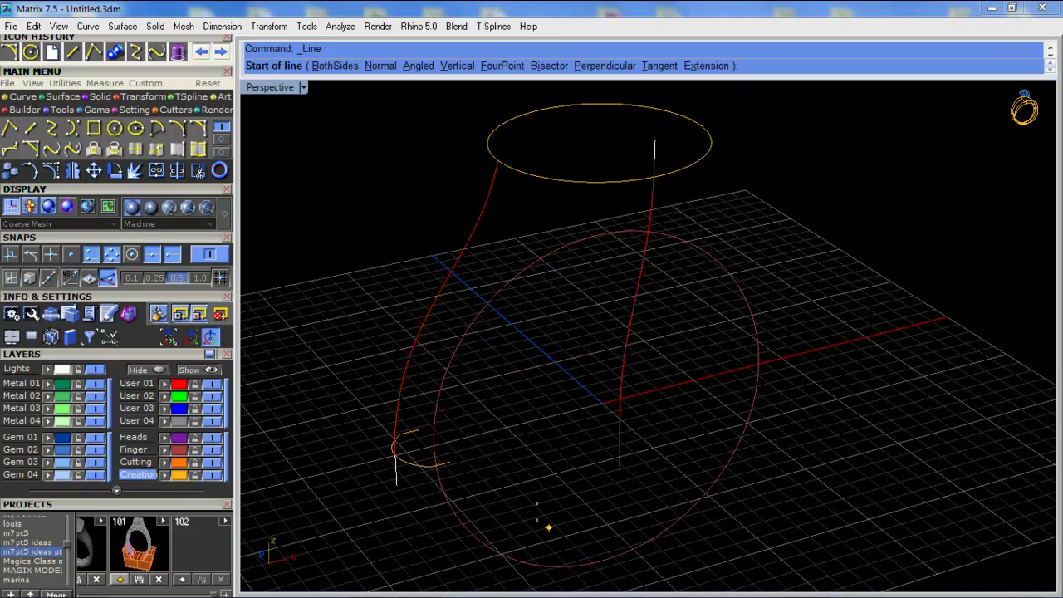
{"action": "scroll", "coordinate": [537, 510], "scroll_direction": "up", "scroll_amount": 2}
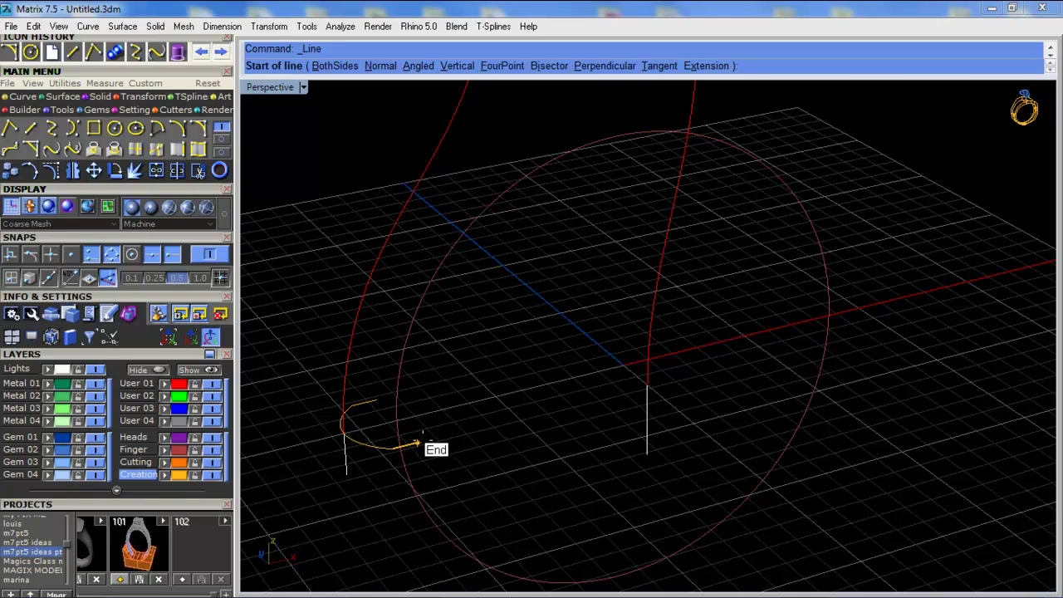
{"action": "left_click", "coordinate": [417, 443]}
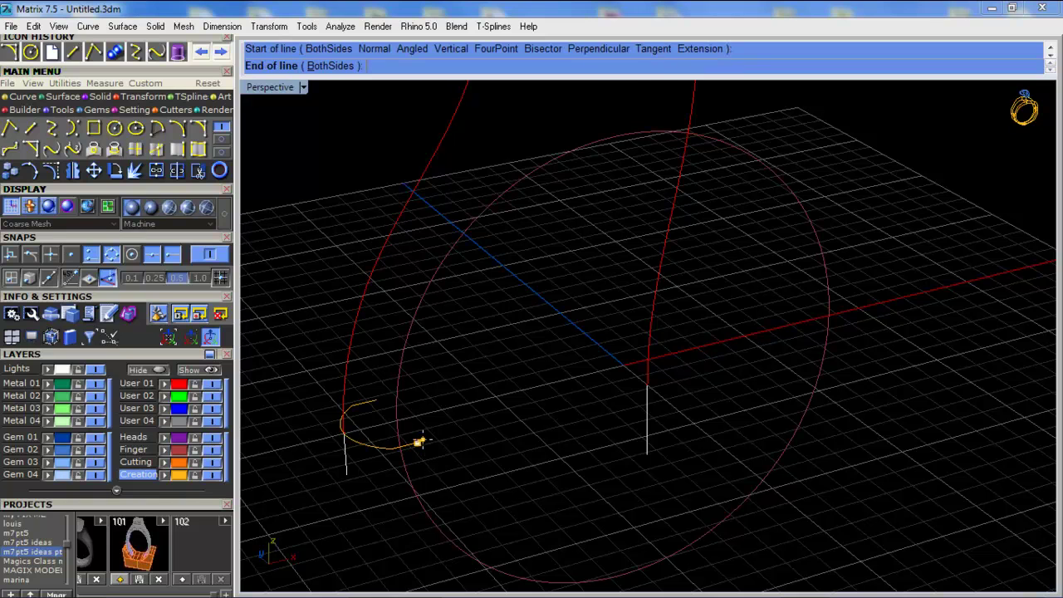
{"action": "left_click", "coordinate": [647, 386]}
Mirror the new base line across the X axis from the origin, keeping the original
{"action": "left_click", "coordinate": [535, 412]}
{"action": "key", "text": "F4"}
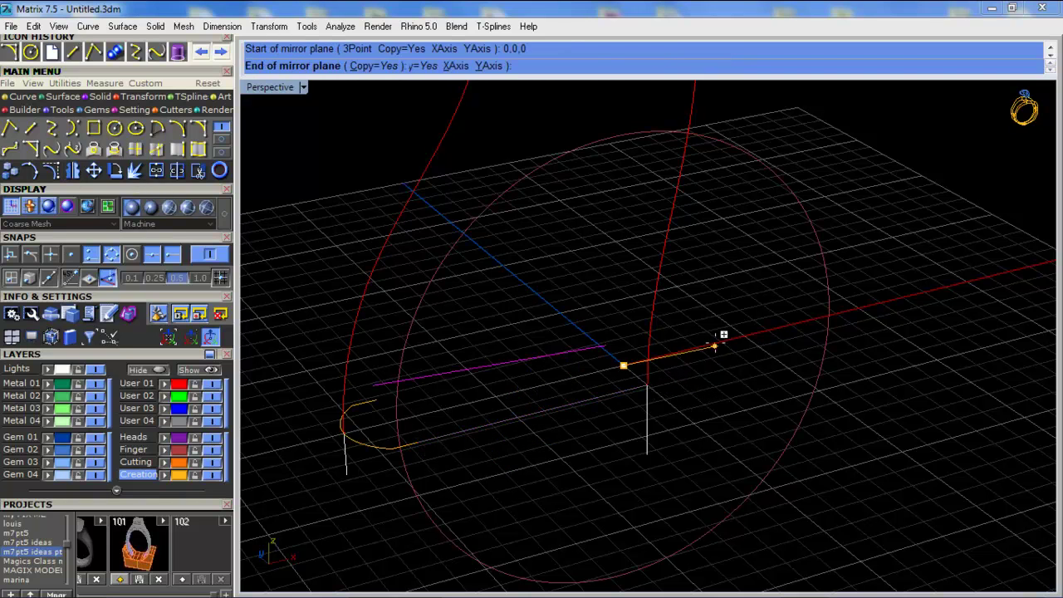
{"action": "left_click", "coordinate": [723, 327]}
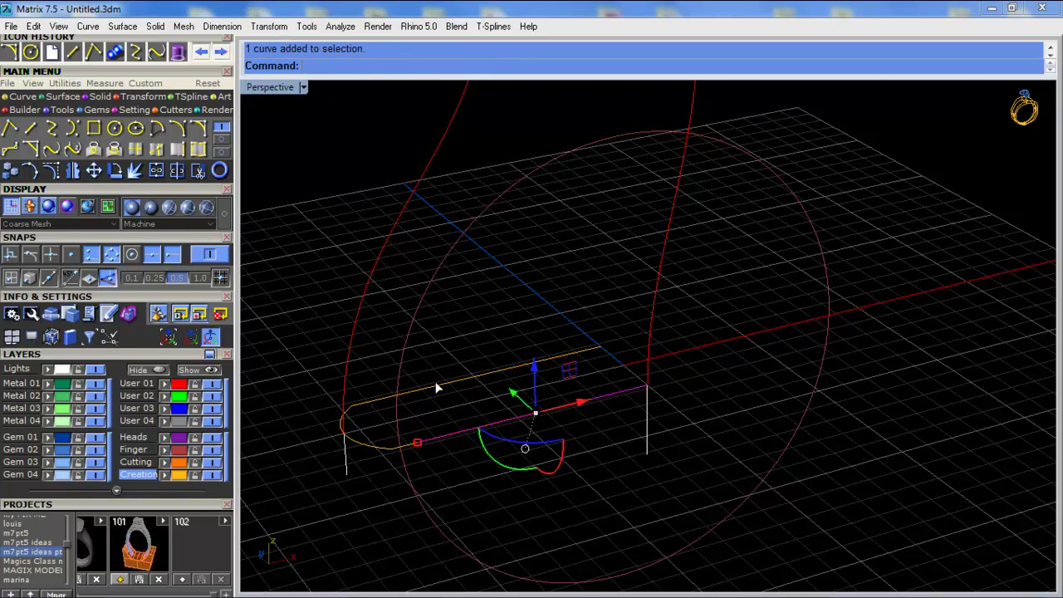
Join the two straight base lines and the rounded base curve into one U-shaped curve
{"action": "left_click", "coordinate": [436, 384], "text": "shift"}
{"action": "scroll", "coordinate": [391, 392], "scroll_direction": "up", "scroll_amount": 4}
{"action": "left_click", "coordinate": [362, 405], "text": "shift"}
{"action": "left_click", "coordinate": [333, 413], "text": "shift"}
{"action": "left_click", "coordinate": [326, 416]}
{"action": "scroll", "coordinate": [390, 490], "scroll_direction": "up", "scroll_amount": 3}
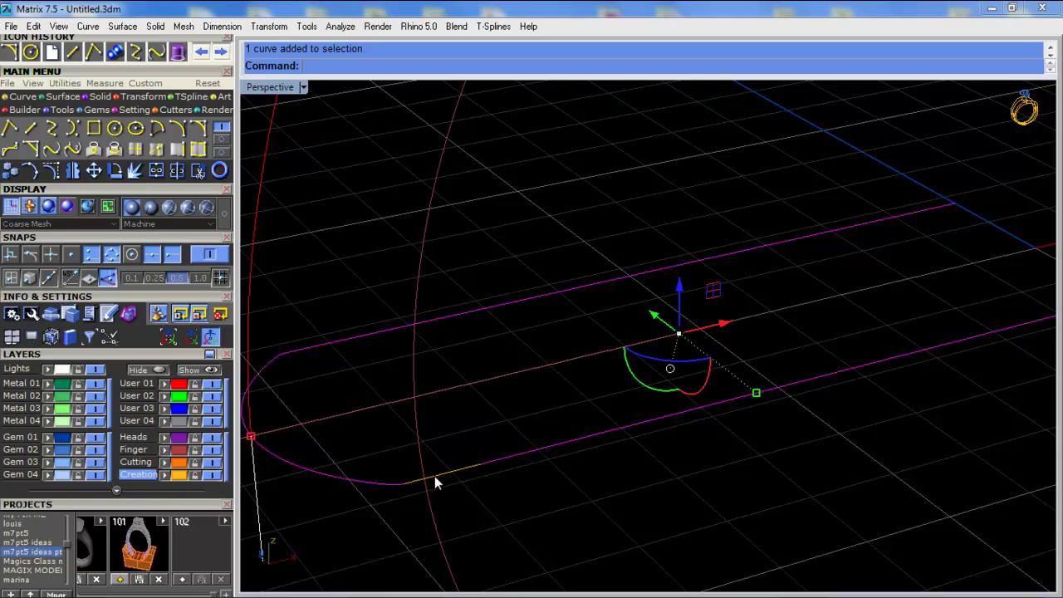
{"action": "scroll", "coordinate": [434, 475], "scroll_direction": "down", "scroll_amount": 3}
{"action": "key", "text": "ctrl+j"}
Mirror the front side blend curve across the X axis from the origin to the back of the ring
{"action": "right_click_drag", "start_coordinate": [327, 296], "coordinate": [623, 190]}
{"action": "left_click", "coordinate": [621, 188]}
{"action": "right_click_drag", "start_coordinate": [570, 157], "coordinate": [399, 179]}
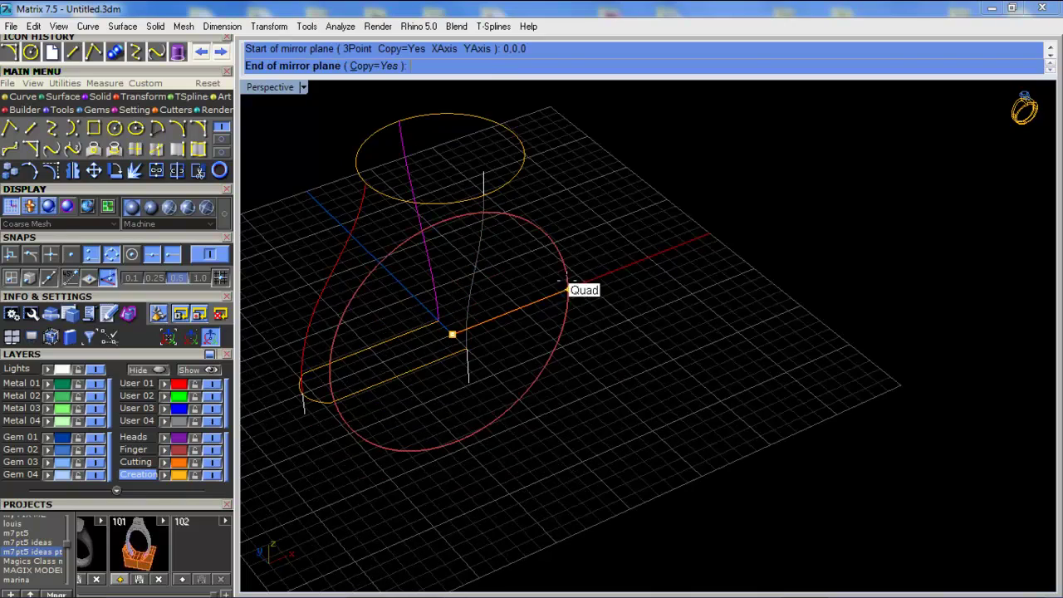
{"action": "left_click", "coordinate": [650, 235]}
{"action": "right_click_drag", "start_coordinate": [651, 233], "coordinate": [466, 247]}
Split the head circle where the front and back side blend curves meet it
{"action": "scroll", "coordinate": [466, 249], "scroll_direction": "up", "scroll_amount": 4}
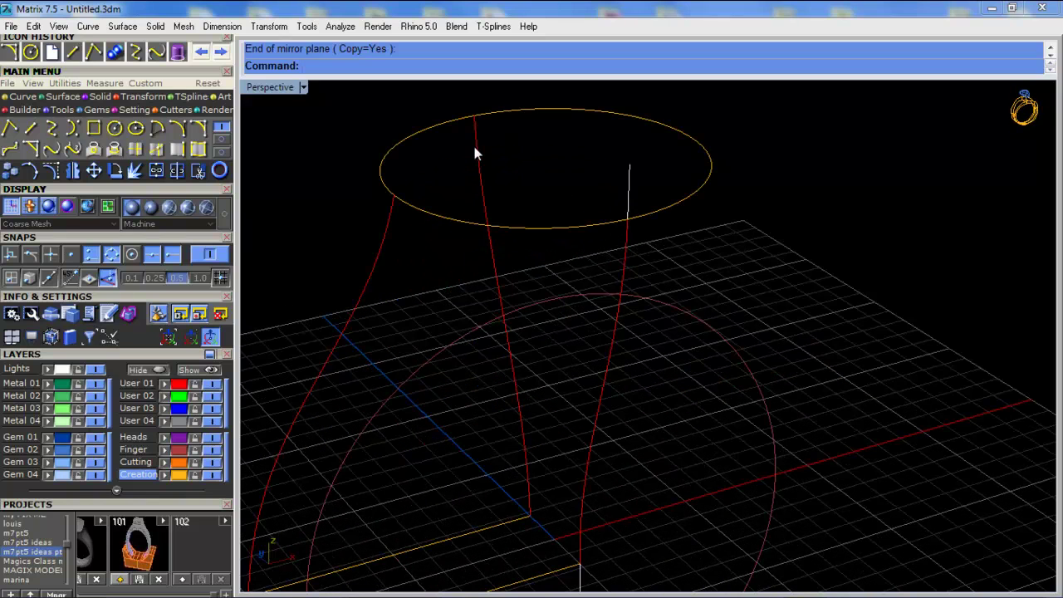
{"action": "left_click", "coordinate": [462, 122]}
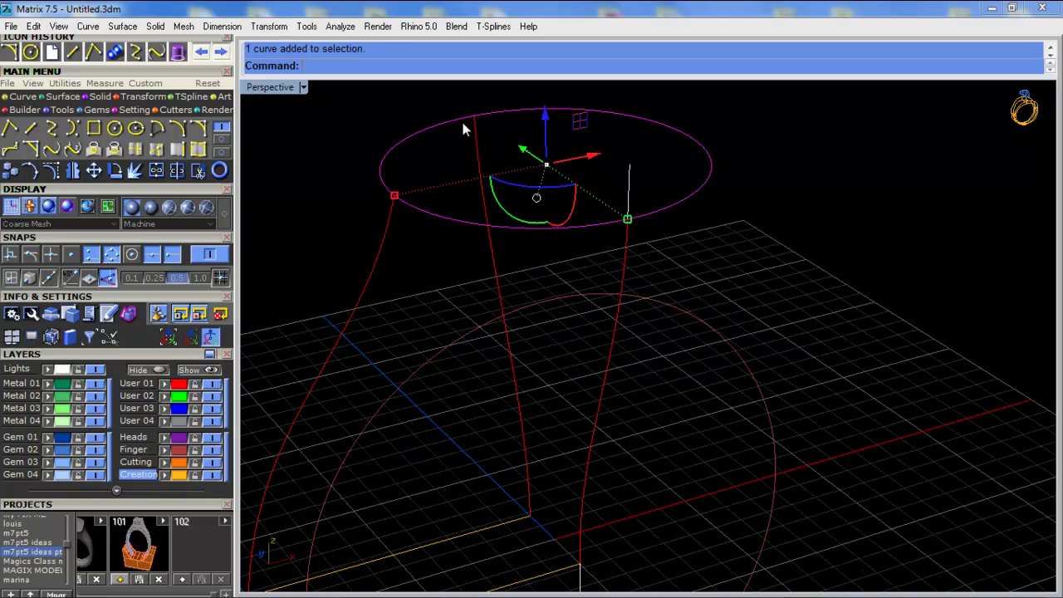
{"action": "left_click", "coordinate": [175, 170]}
{"action": "left_click", "coordinate": [476, 138]}
{"action": "key", "text": "Return"}
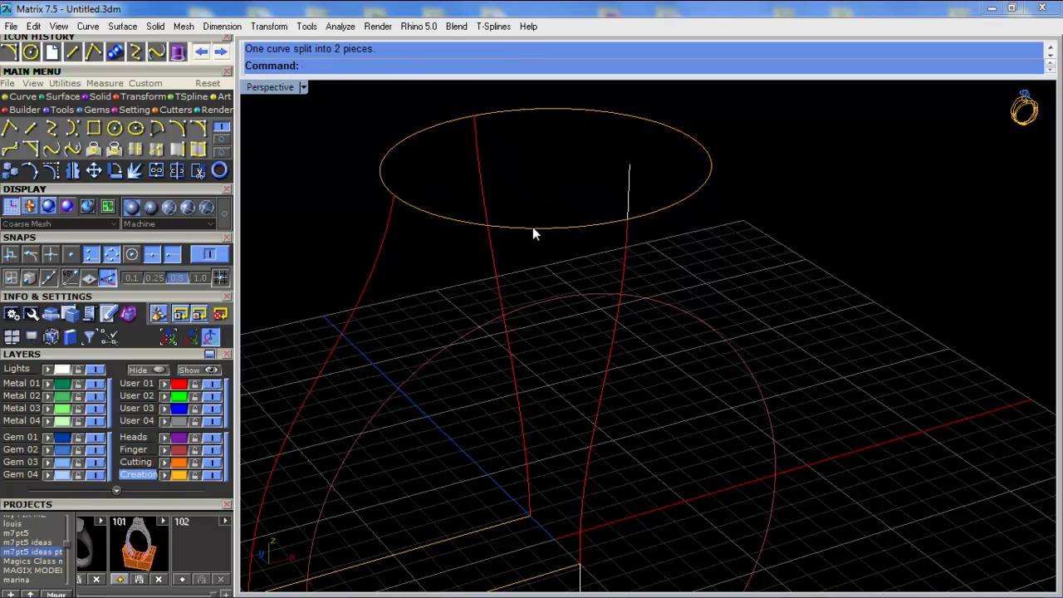
Delete the half of the split head circle on the side opposite the shank profile curve
{"action": "left_click", "coordinate": [532, 227]}
{"action": "left_click", "coordinate": [737, 259]}
{"action": "left_click", "coordinate": [671, 205]}
{"action": "key", "text": "Delete"}
Select all the ring curves and save them to project slot 102, then clear the selection
{"action": "right_click_drag", "start_coordinate": [663, 209], "coordinate": [789, 171]}
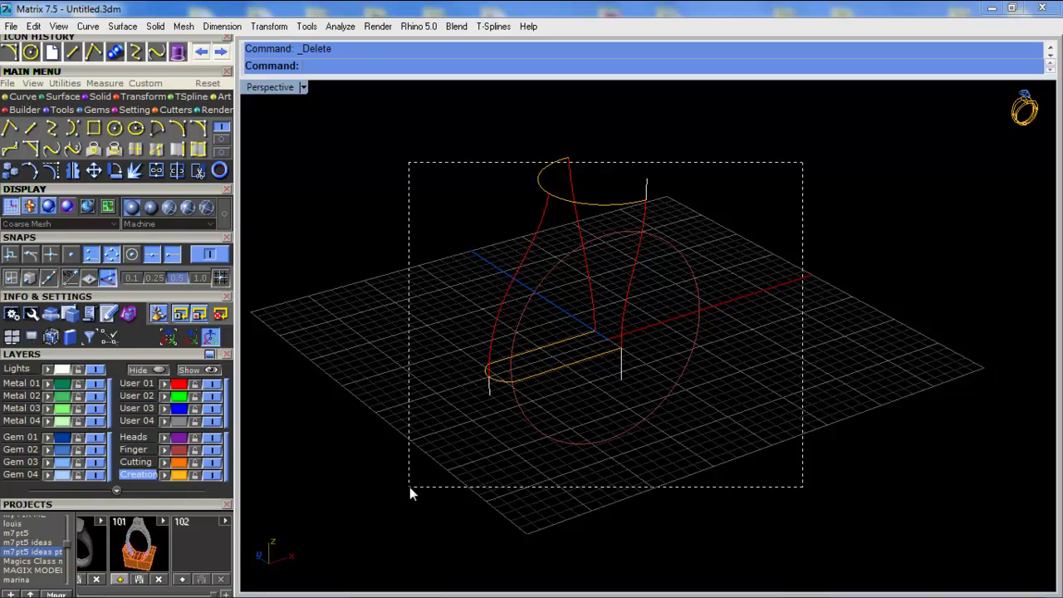
{"action": "left_click_drag", "start_coordinate": [409, 486], "coordinate": [409, 487]}
{"action": "left_click", "coordinate": [181, 579]}
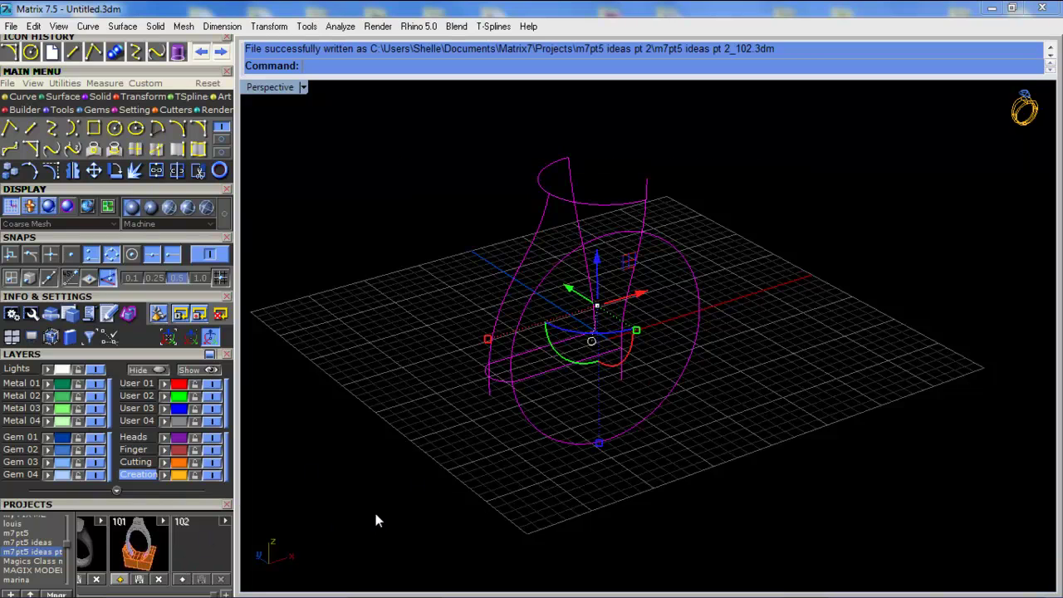
{"action": "left_click", "coordinate": [375, 509]}
On the Metal 01 layer, set up a Curve Network surface from the ring's side, head and base curves with Preview enabled
{"action": "scroll", "coordinate": [555, 338], "scroll_direction": "up", "scroll_amount": 6}
{"action": "right_click_drag", "start_coordinate": [556, 338], "coordinate": [508, 396]}
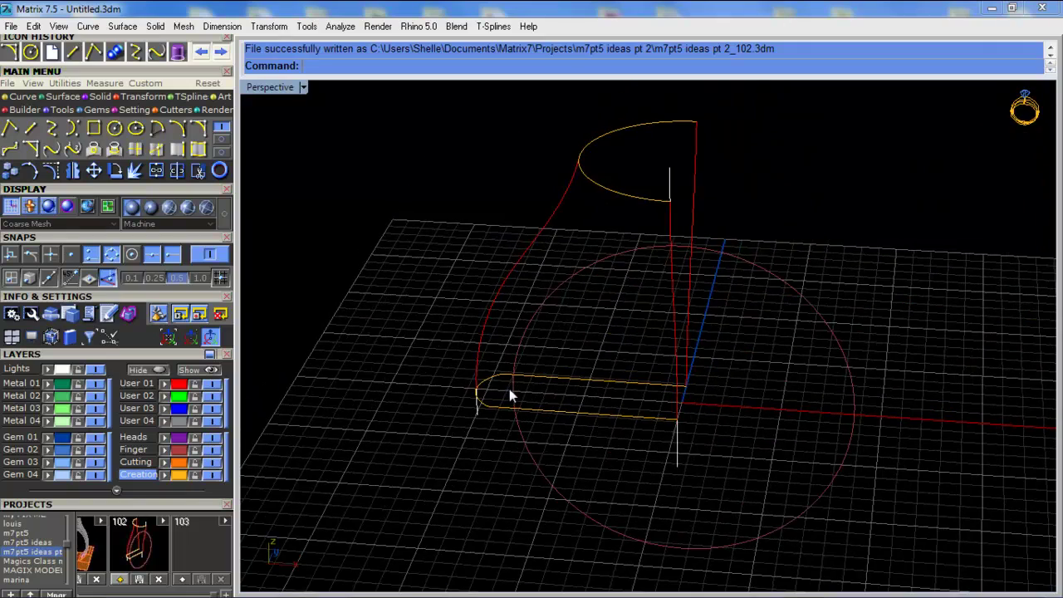
{"action": "right_click_drag", "start_coordinate": [603, 194], "coordinate": [594, 234]}
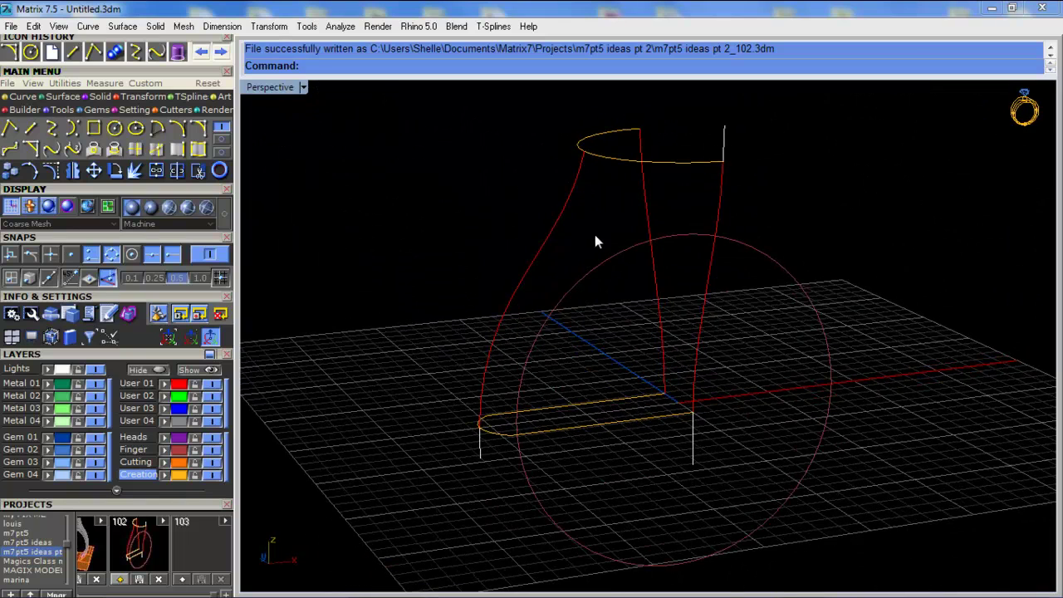
{"action": "left_click", "coordinate": [26, 384]}
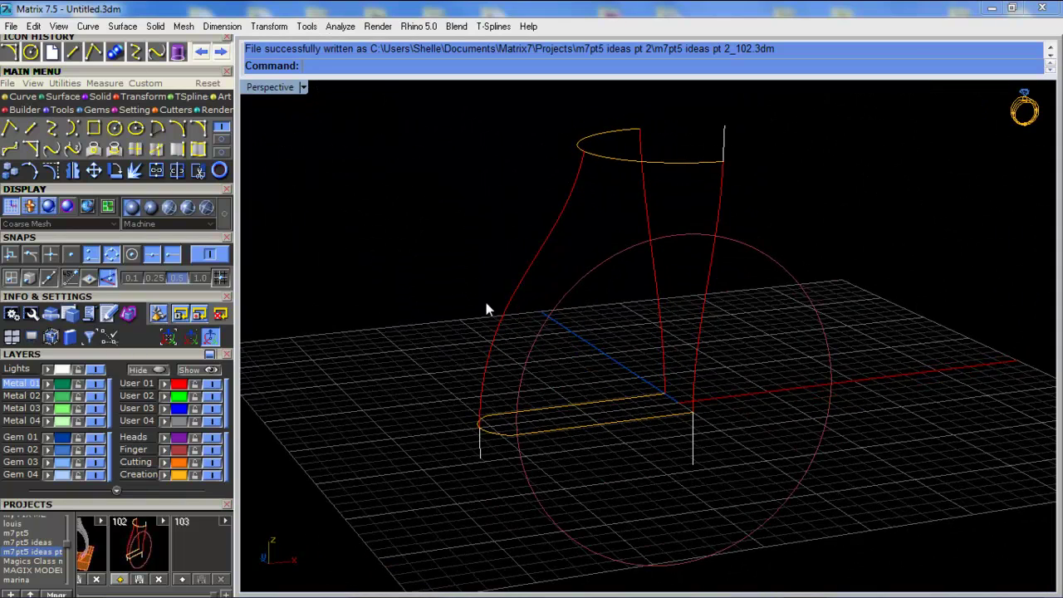
{"action": "scroll", "coordinate": [570, 242], "scroll_direction": "up", "scroll_amount": 4}
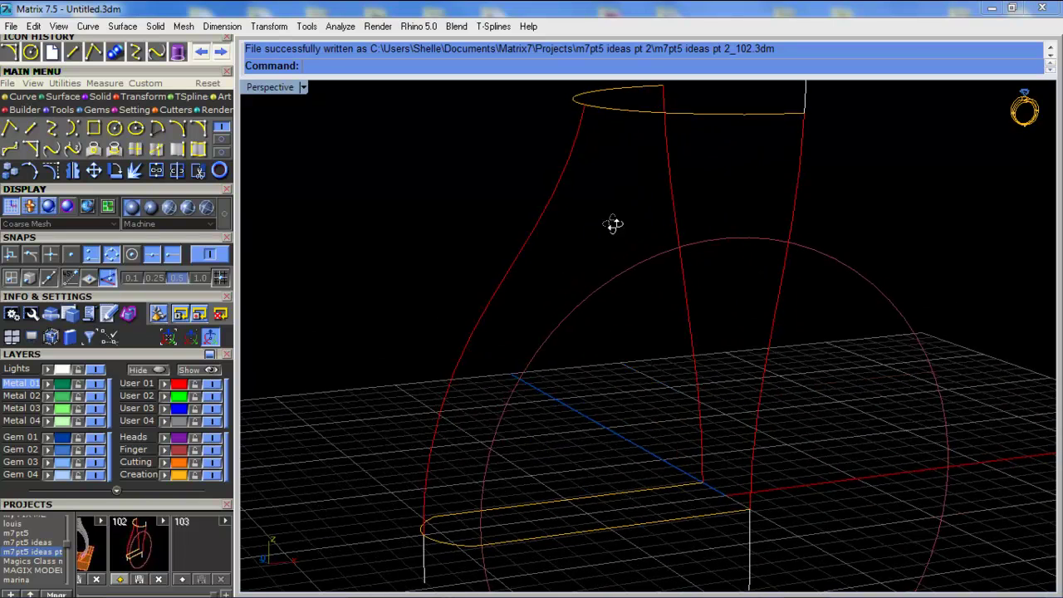
{"action": "left_click_drag", "start_coordinate": [445, 187], "coordinate": [445, 187]}
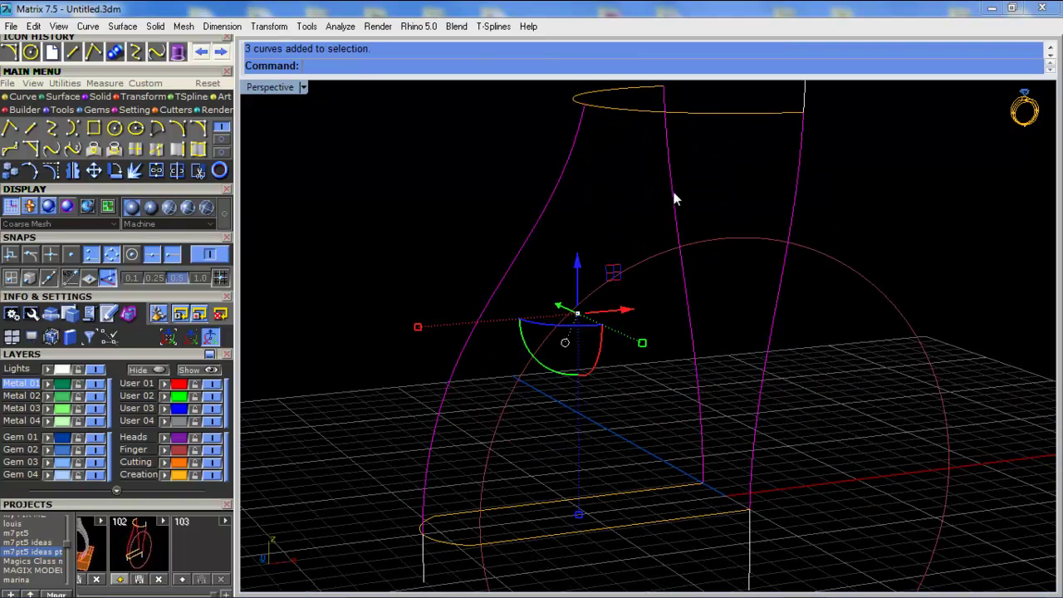
{"action": "left_click", "coordinate": [747, 114], "text": "shift"}
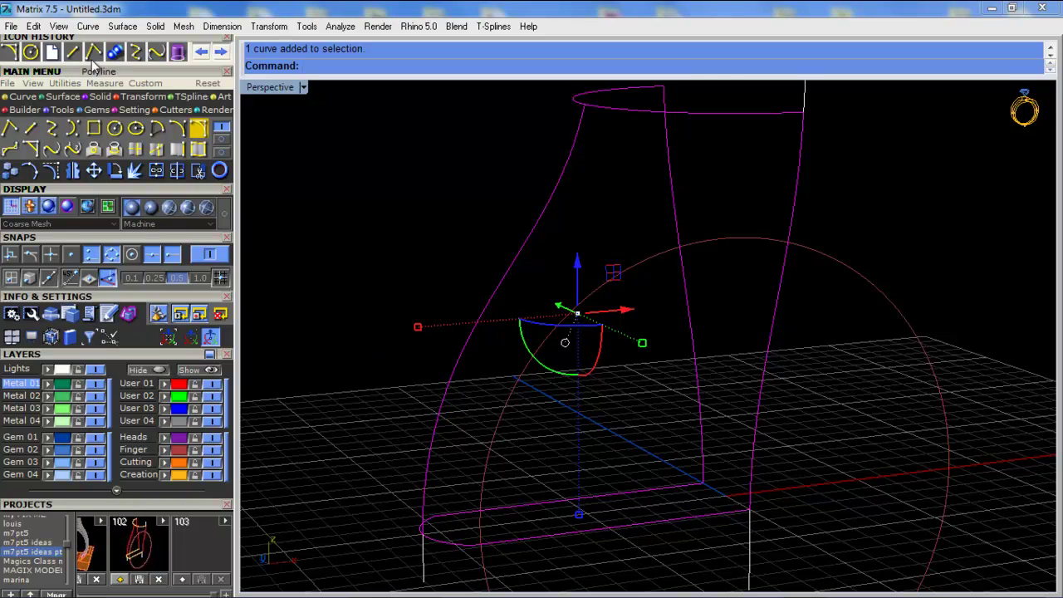
{"action": "left_click", "coordinate": [63, 96]}
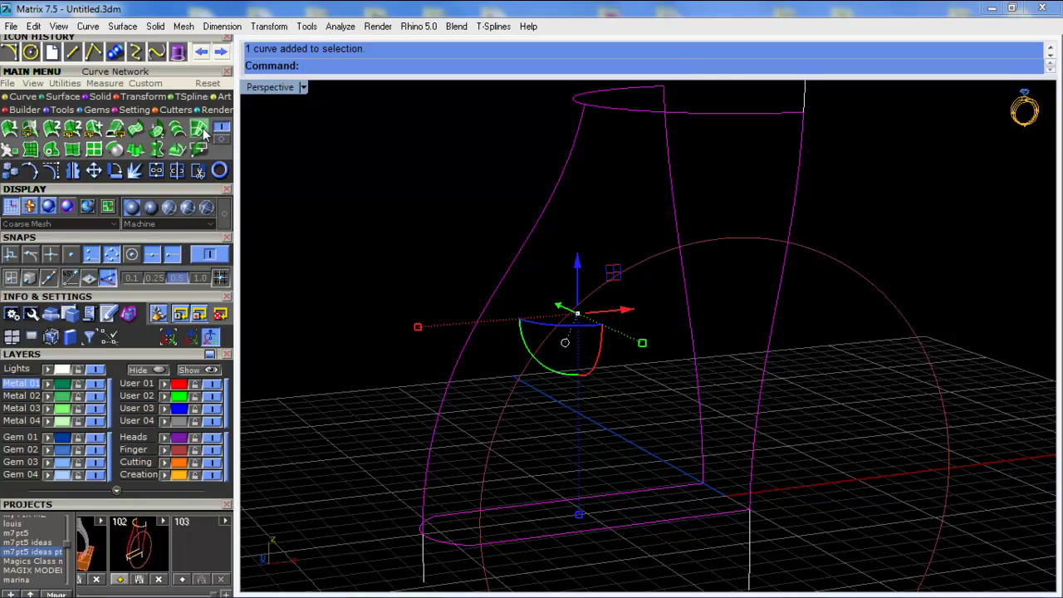
{"action": "left_click", "coordinate": [200, 129]}
{"action": "left_click", "coordinate": [846, 237]}
{"action": "right_click_drag", "start_coordinate": [535, 274], "coordinate": [613, 250]}
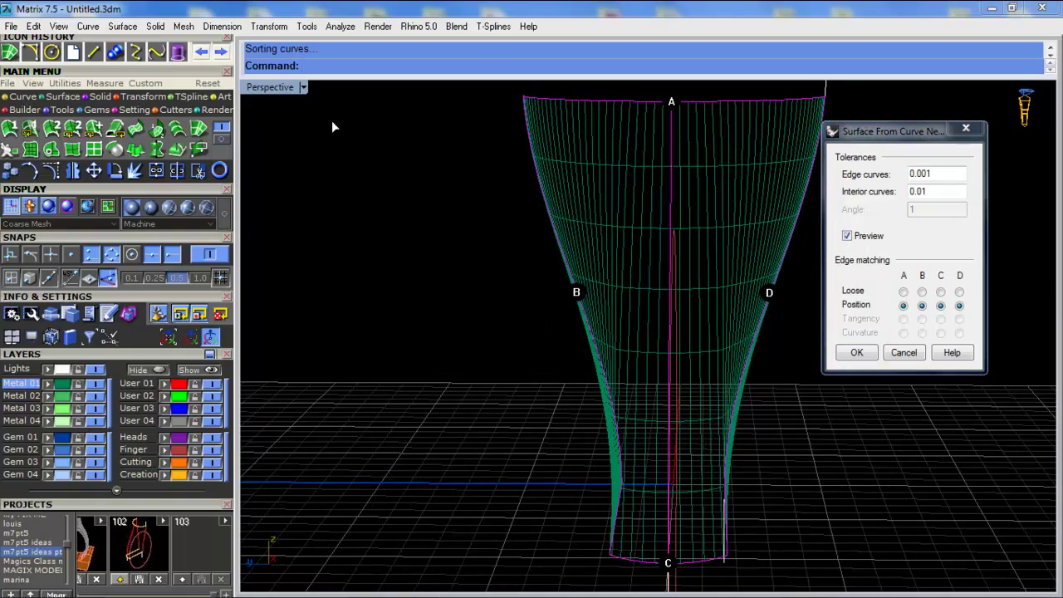
Set the perspective view to Shaded display and accept the curve network surface with Position edge matching
{"action": "left_click", "coordinate": [305, 88]}
{"action": "left_click", "coordinate": [370, 79]}
{"action": "mouse_move", "coordinate": [645, 290]}
{"action": "right_mouse_down"}
{"action": "mouse_move", "coordinate": [437, 271]}
{"action": "mouse_move", "coordinate": [455, 459]}
{"action": "mouse_move", "coordinate": [610, 312]}
{"action": "right_mouse_up"}
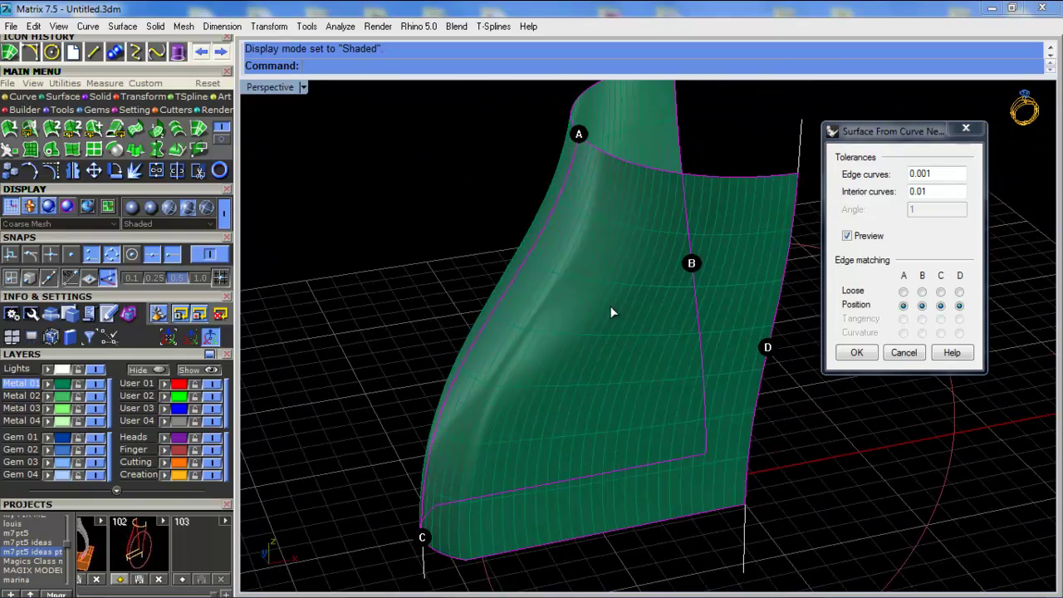
{"action": "left_click", "coordinate": [872, 358]}
Extrude the finger circle on the Cutting layer to both sides as a solid cylinder extending past the shank
{"action": "right_click_drag", "start_coordinate": [813, 364], "coordinate": [723, 295]}
{"action": "left_click", "coordinate": [724, 216]}
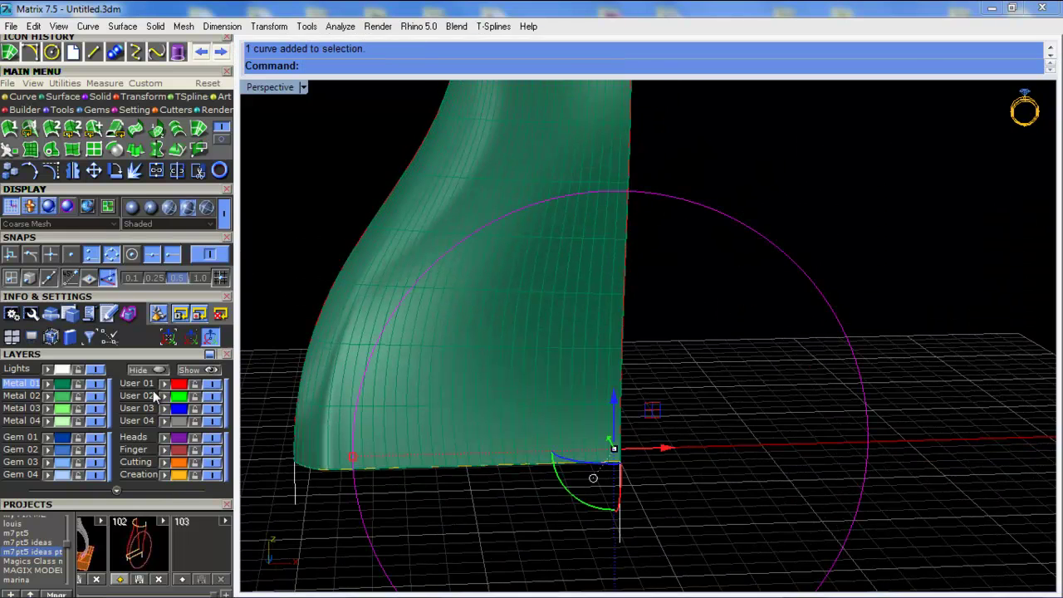
{"action": "left_click", "coordinate": [135, 462]}
{"action": "left_click", "coordinate": [100, 96]}
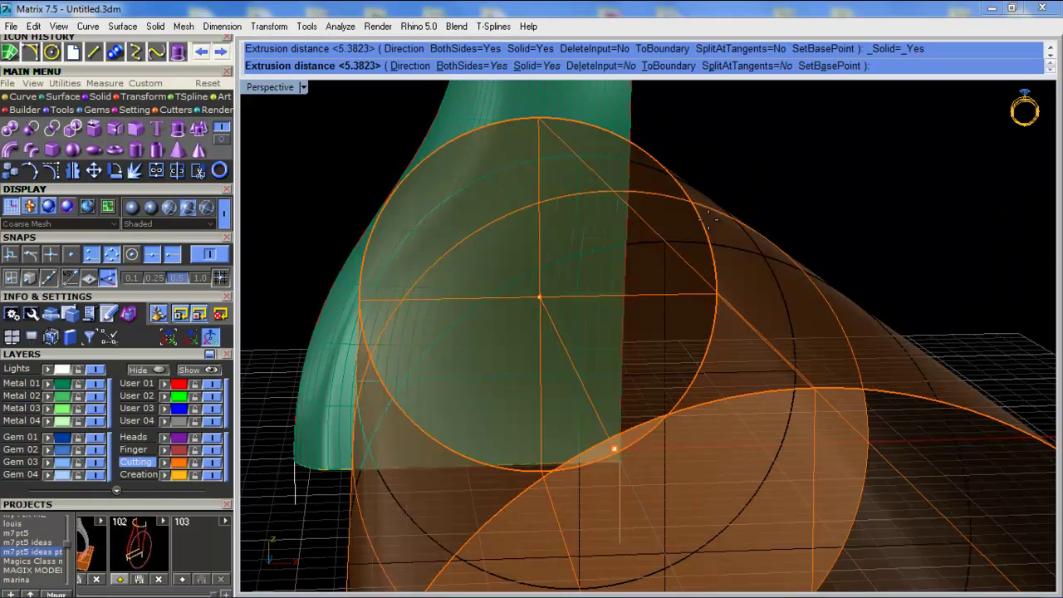
{"action": "right_click_drag", "start_coordinate": [544, 286], "coordinate": [740, 230]}
{"action": "scroll", "coordinate": [740, 230], "scroll_direction": "down", "scroll_amount": 3}
{"action": "left_click", "coordinate": [400, 171]}
{"action": "right_click_drag", "start_coordinate": [514, 199], "coordinate": [688, 156]}
{"action": "scroll", "coordinate": [666, 172], "scroll_direction": "up", "scroll_amount": 3}
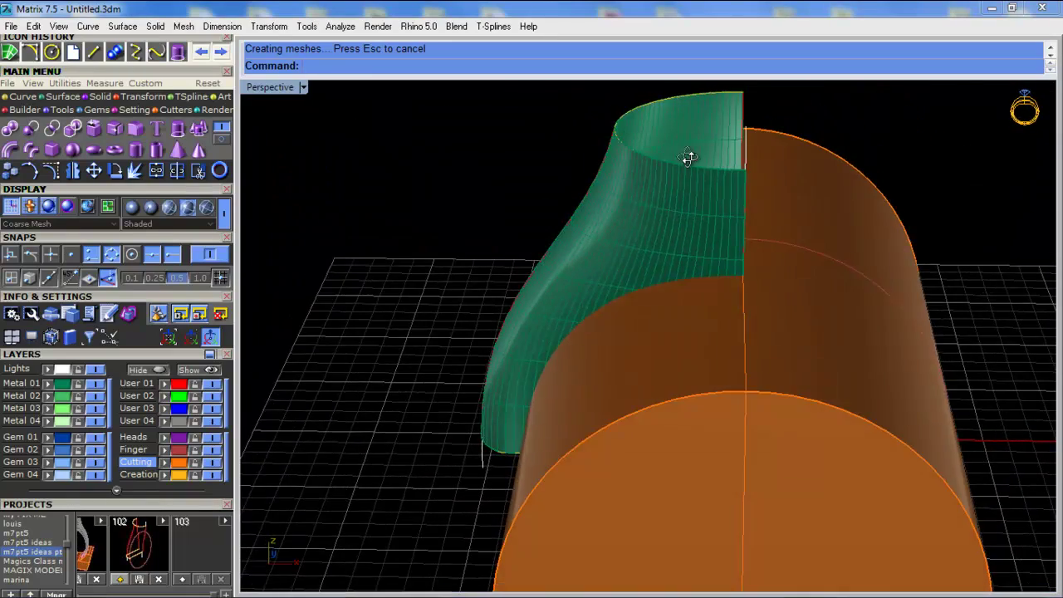
Mirror a copy of the half-shank surface from the origin along the Y direction to form the opposite half of the ring
{"action": "left_click", "coordinate": [690, 144]}
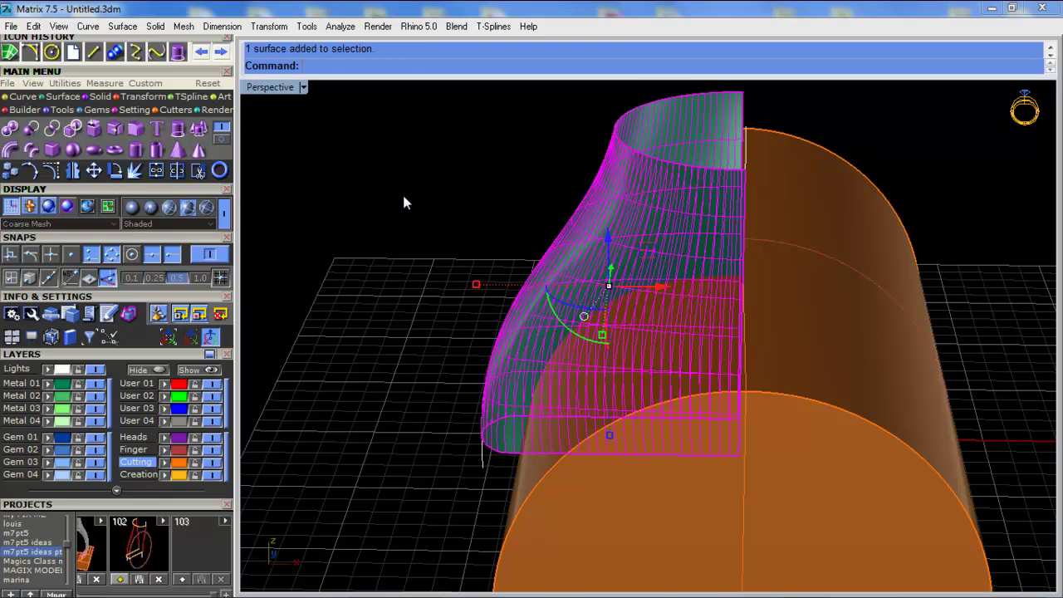
{"action": "right_click", "coordinate": [77, 176]}
{"action": "right_click_drag", "start_coordinate": [508, 214], "coordinate": [515, 249]}
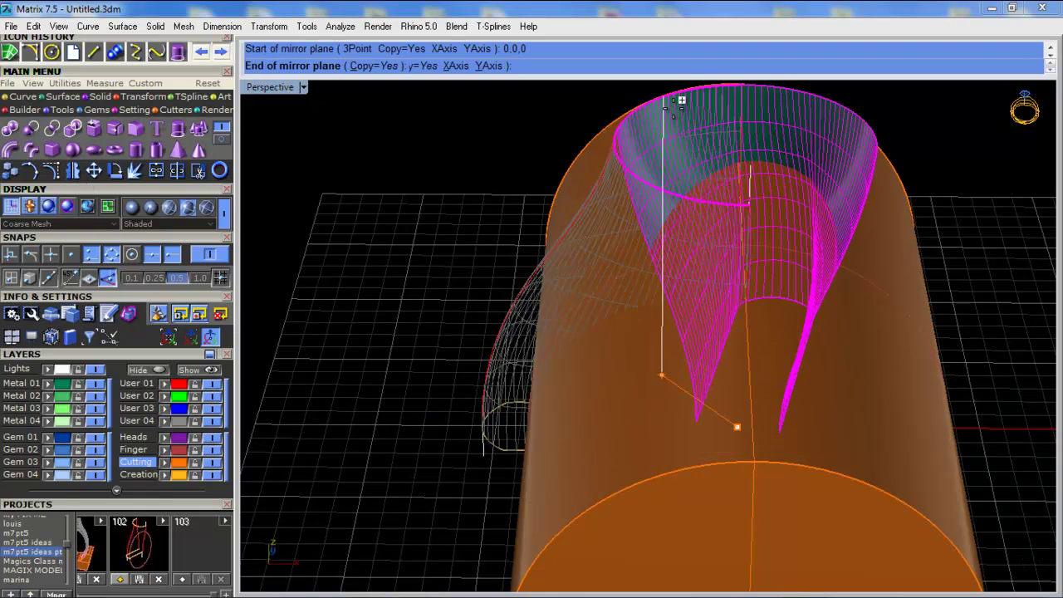
{"action": "left_click", "coordinate": [747, 118]}
{"action": "right_click_drag", "start_coordinate": [417, 159], "coordinate": [722, 230]}
{"action": "scroll", "coordinate": [698, 332], "scroll_direction": "down", "scroll_amount": 4}
{"action": "scroll", "coordinate": [689, 493], "scroll_direction": "up", "scroll_amount": 6}
{"action": "right_click_drag", "start_coordinate": [688, 493], "coordinate": [630, 414]}
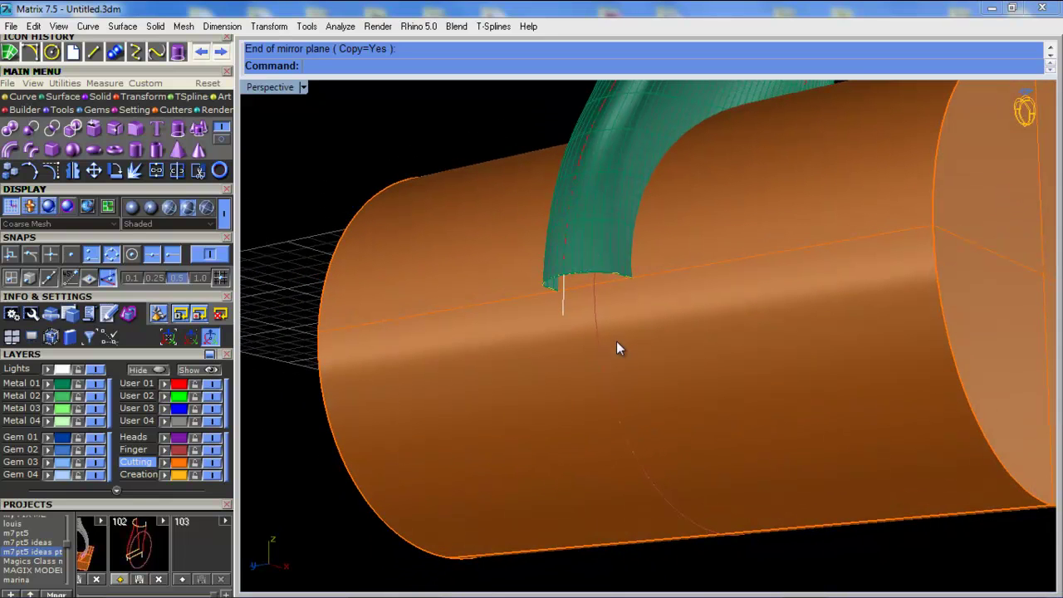
Make User 01 the current layer and try to split the base curve under the shank
{"action": "scroll", "coordinate": [600, 340], "scroll_direction": "down", "scroll_amount": 3}
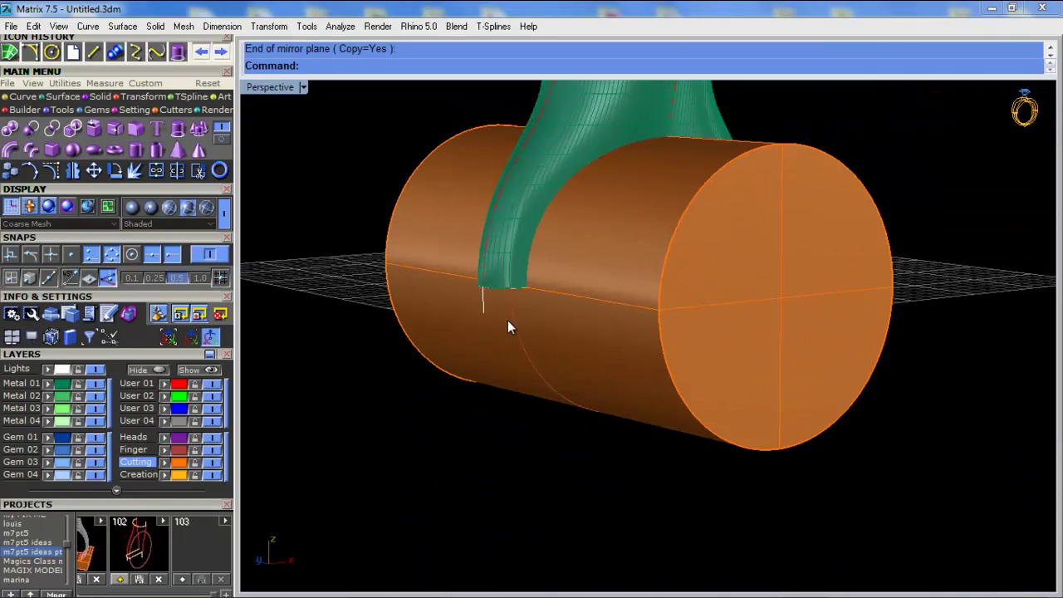
{"action": "scroll", "coordinate": [507, 324], "scroll_direction": "up", "scroll_amount": 5}
{"action": "right_click_drag", "start_coordinate": [508, 326], "coordinate": [541, 291]}
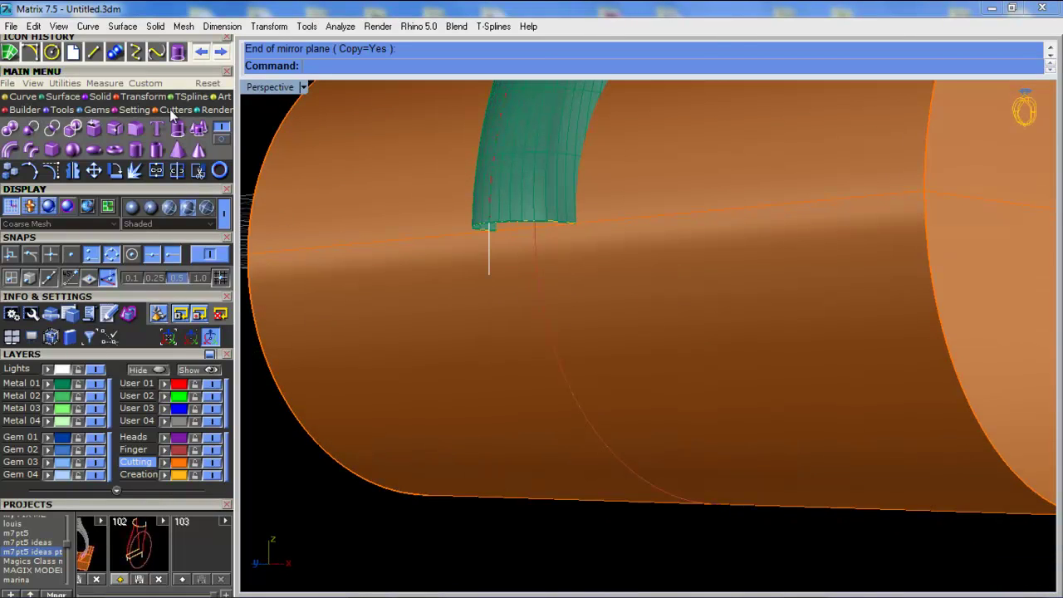
{"action": "scroll", "coordinate": [552, 221], "scroll_direction": "up", "scroll_amount": 3}
{"action": "left_click", "coordinate": [578, 224]}
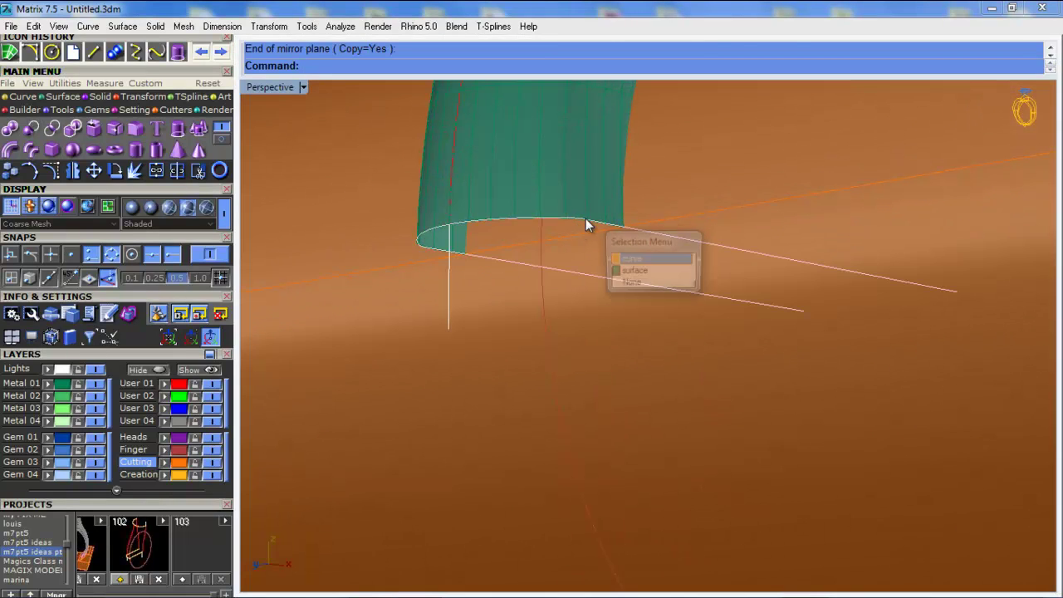
{"action": "left_click", "coordinate": [623, 272]}
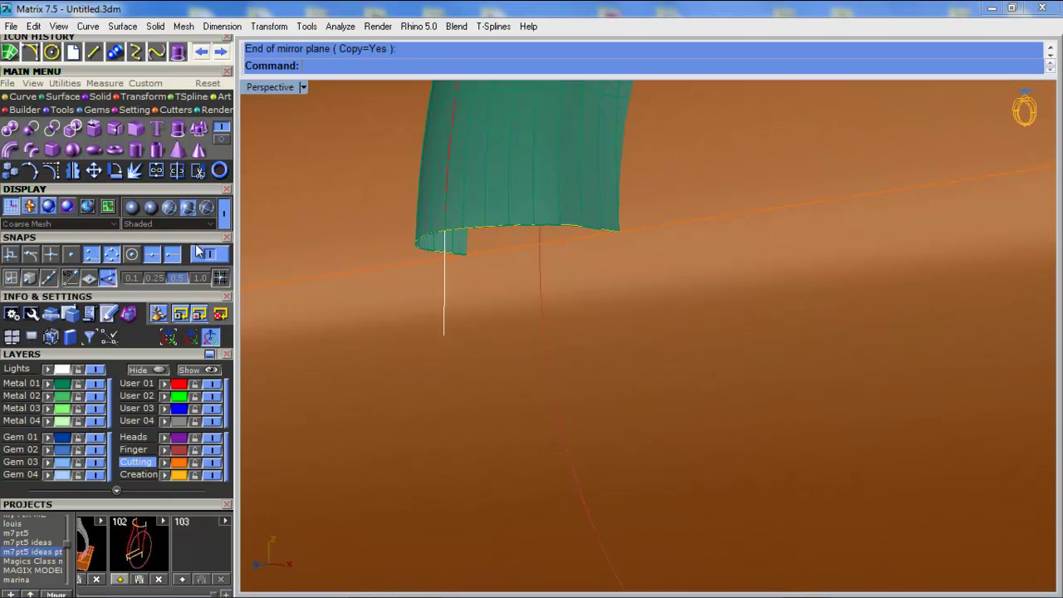
{"action": "left_click", "coordinate": [137, 383]}
{"action": "left_click", "coordinate": [177, 170]}
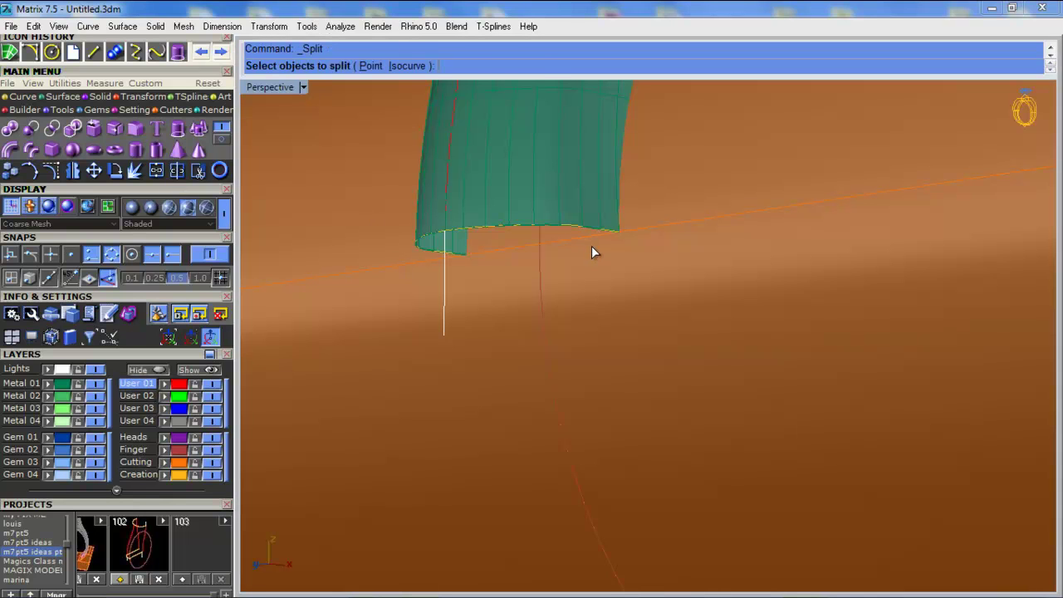
{"action": "left_click", "coordinate": [582, 231]}
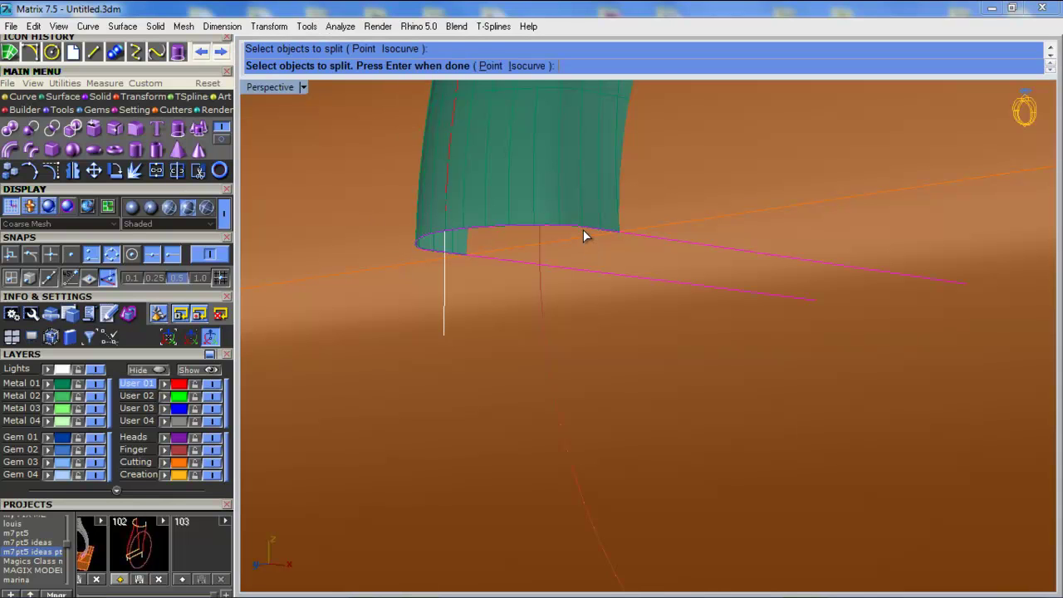
{"action": "key", "text": "Escape"}
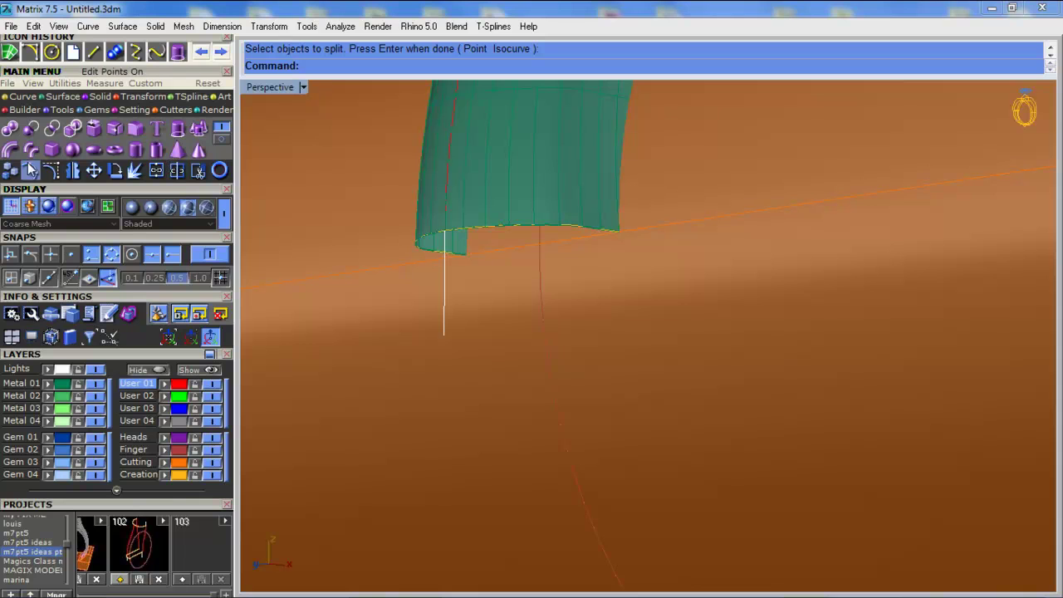
Duplicate the bottom edge of the original half-shank surface onto the User 01 layer
{"action": "left_click", "coordinate": [25, 97]}
{"action": "left_click", "coordinate": [187, 152]}
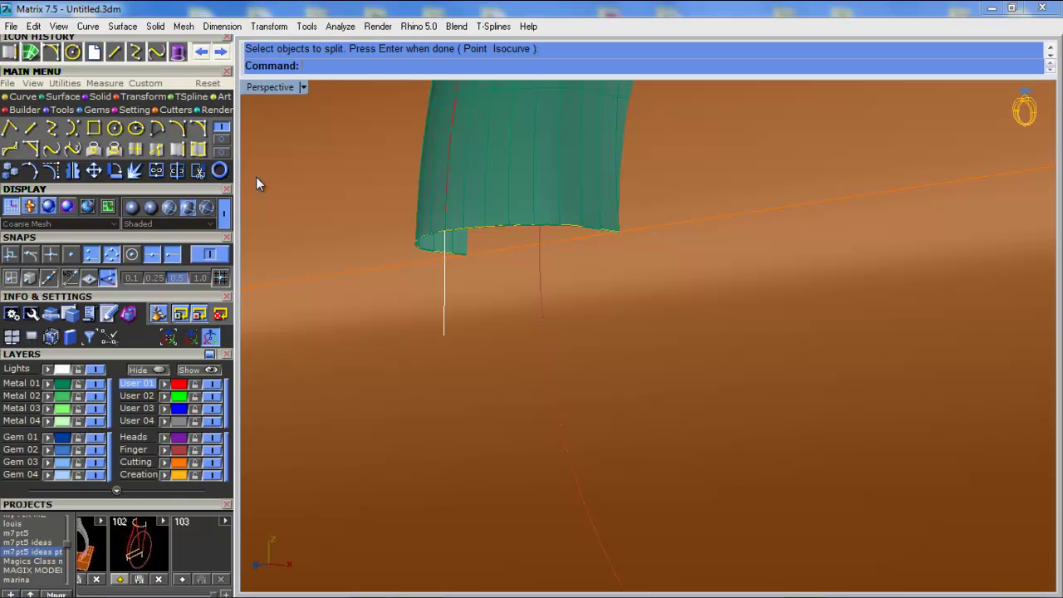
{"action": "left_click", "coordinate": [579, 226]}
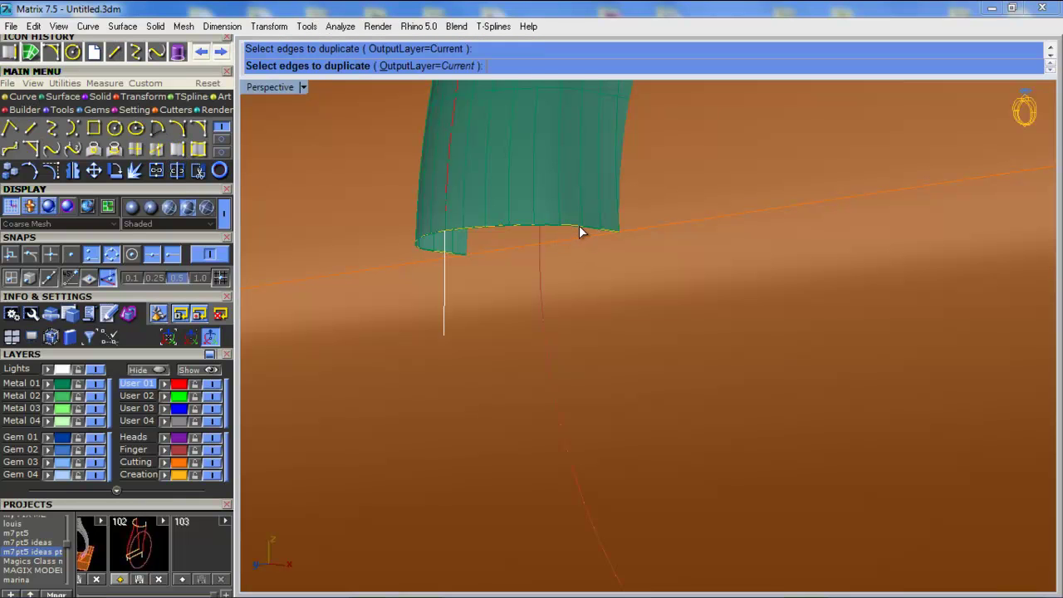
{"action": "key", "text": "Return"}
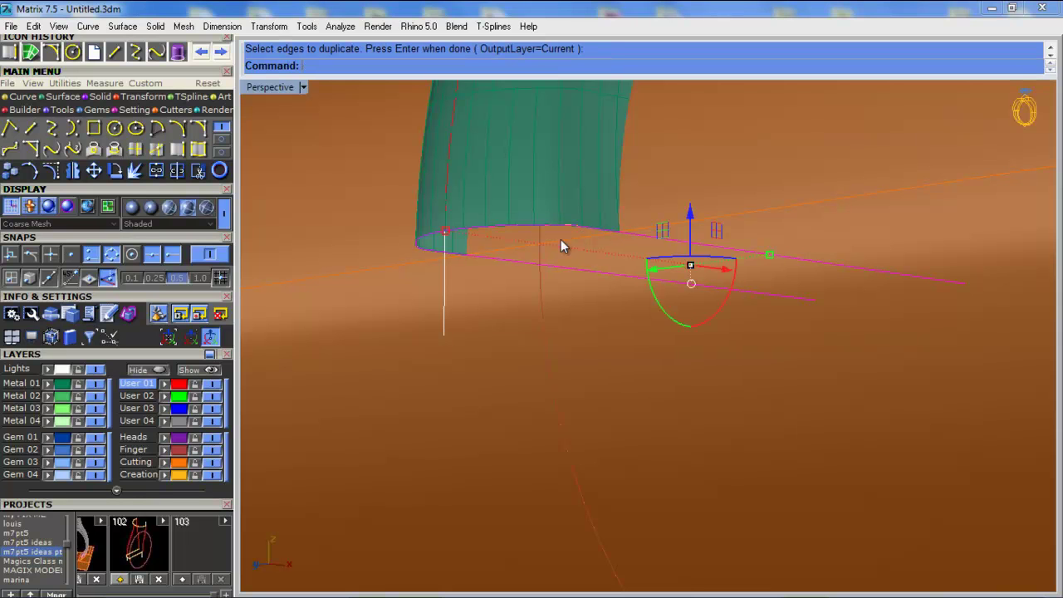
Split the duplicated bottom edge with all objects and delete the pieces inside the finger cylinder
{"action": "left_click", "coordinate": [173, 170]}
{"action": "key", "text": "ctrl+a"}
{"action": "right_click", "coordinate": [369, 305]}
{"action": "left_click", "coordinate": [506, 224], "text": "ctrl"}
{"action": "key", "text": "Delete"}
Mirror the remaining shank end profile from 0,0,0 along the Y direction to the opposite side of the ring
{"action": "left_click", "coordinate": [503, 225]}
{"action": "left_click", "coordinate": [549, 278]}
{"action": "scroll", "coordinate": [436, 346], "scroll_direction": "down", "scroll_amount": 5}
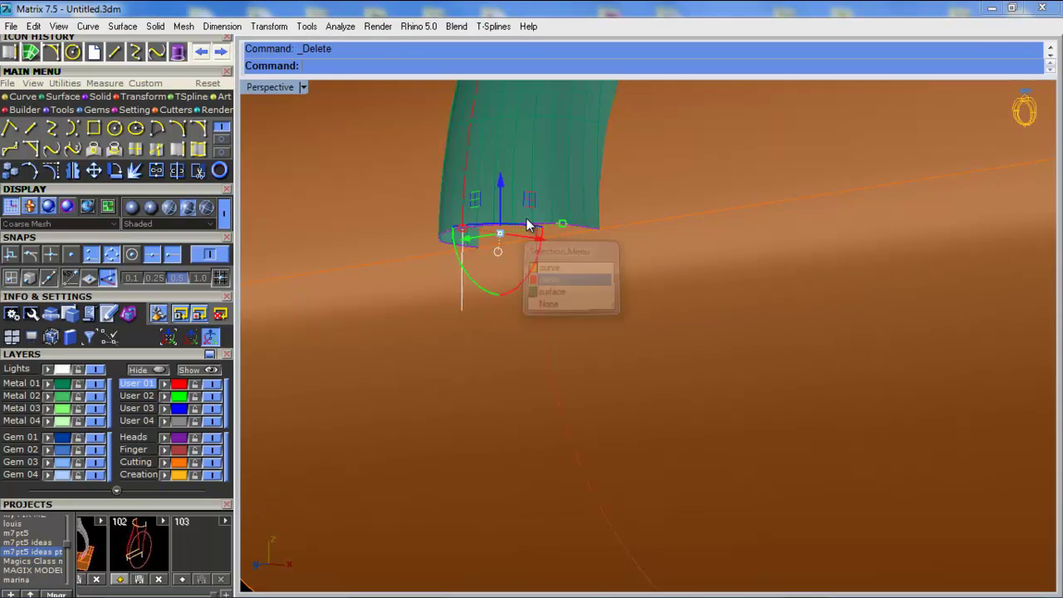
{"action": "left_click", "coordinate": [72, 171]}
{"action": "scroll", "coordinate": [523, 411], "scroll_direction": "down", "scroll_amount": 4}
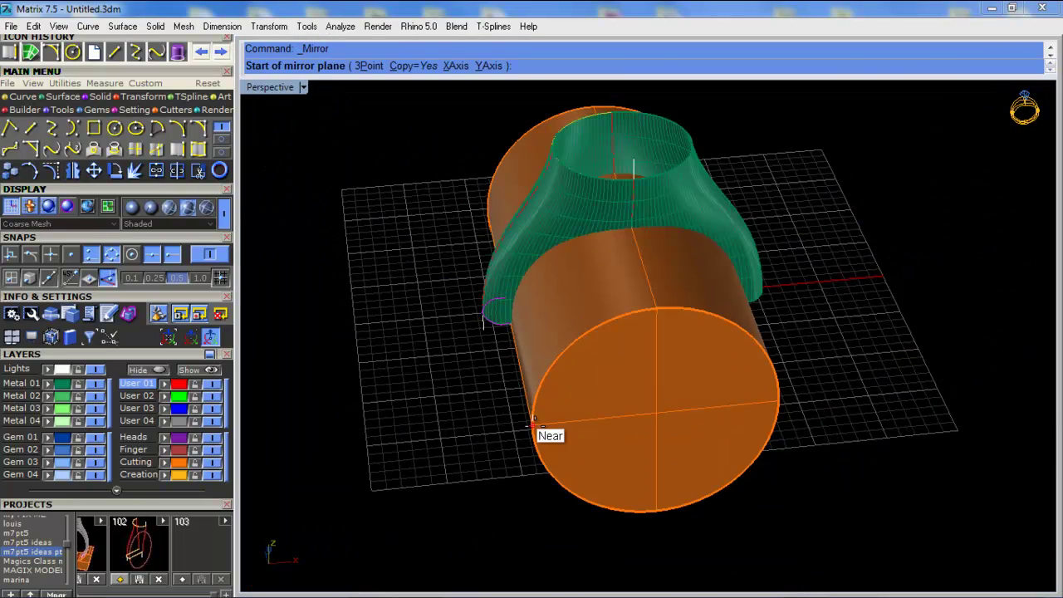
{"action": "type", "text": "0,0,0"}
{"action": "key", "text": "Return"}
{"action": "left_click", "coordinate": [655, 501]}
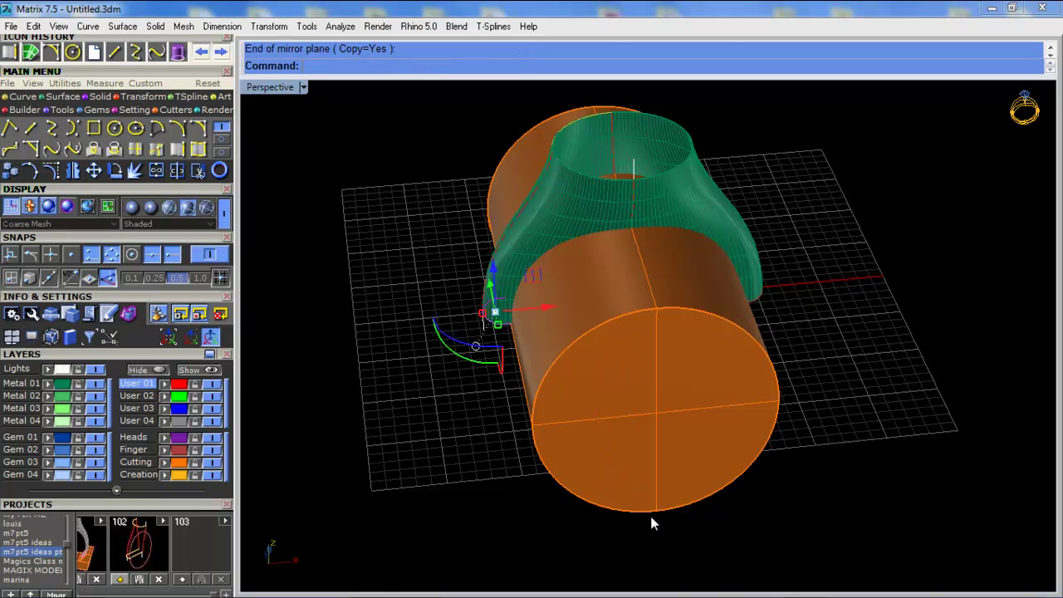
Select the finger circle and start a one-rail sweep that uses it as the rail
{"action": "right_click_drag", "start_coordinate": [651, 517], "coordinate": [534, 389]}
{"action": "scroll", "coordinate": [541, 501], "scroll_direction": "up", "scroll_amount": 5}
{"action": "left_click", "coordinate": [612, 345]}
{"action": "right_click", "coordinate": [593, 351]}
{"action": "key", "text": "F6"}
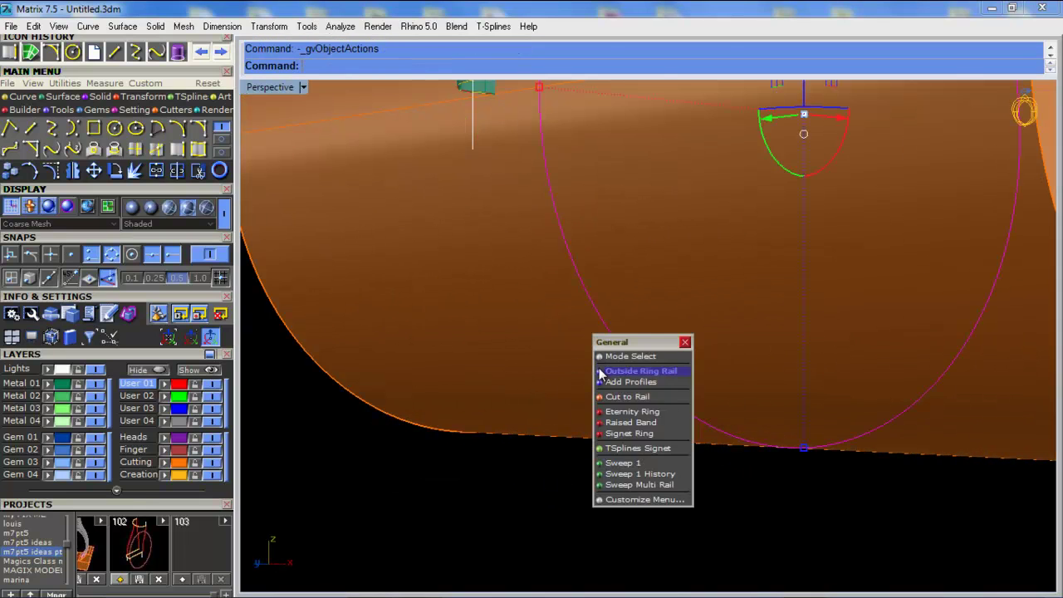
{"action": "left_click", "coordinate": [612, 448]}
{"action": "scroll", "coordinate": [537, 409], "scroll_direction": "down", "scroll_amount": 3}
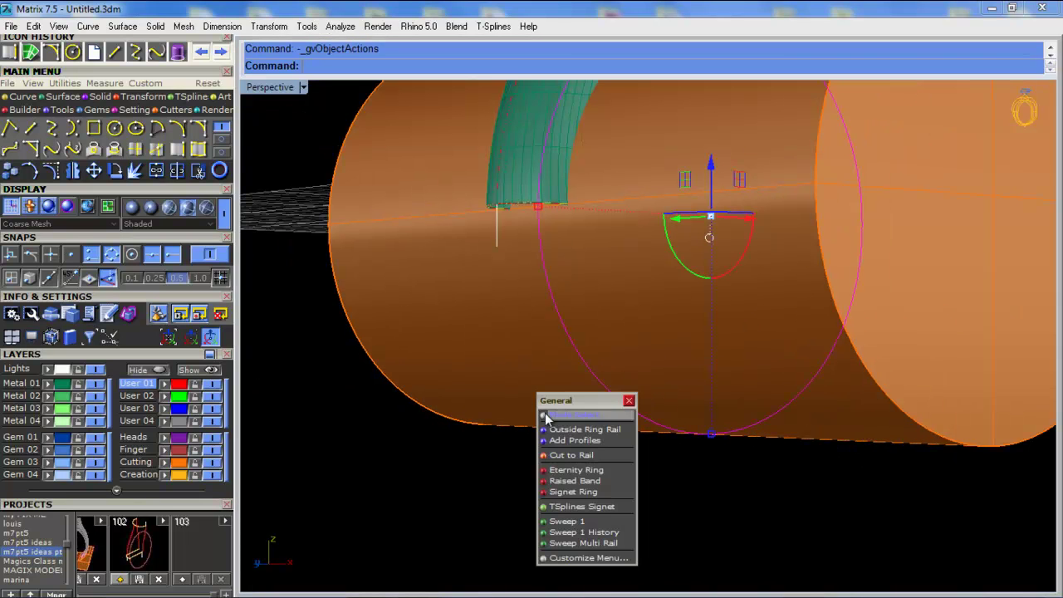
{"action": "left_click", "coordinate": [571, 528]}
Choose the mirrored end profile curve, not the surface edge, as the sweep's first cross section
{"action": "right_click_drag", "start_coordinate": [896, 366], "coordinate": [867, 314]}
{"action": "left_click", "coordinate": [882, 302]}
{"action": "left_click", "coordinate": [882, 302]}
{"action": "left_click", "coordinate": [881, 303]}
{"action": "left_click", "coordinate": [882, 304], "text": "ctrl"}
{"action": "scroll", "coordinate": [882, 304], "scroll_direction": "up", "scroll_amount": 5}
{"action": "left_click", "coordinate": [884, 304]}
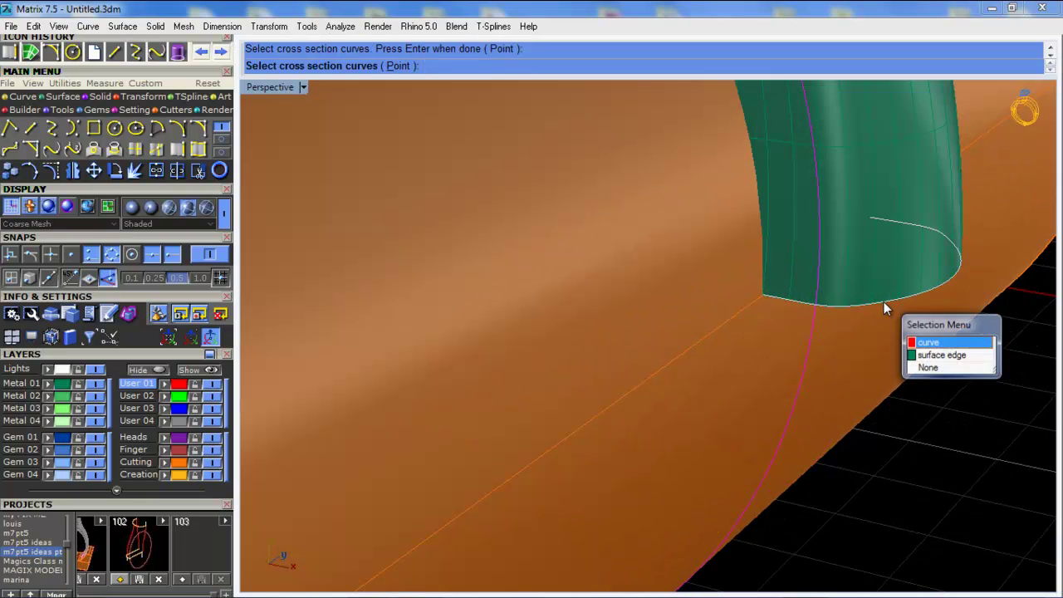
{"action": "left_click", "coordinate": [920, 342]}
Add the original end profile as the second cross section, inspect the Freeform sweep around the finger circle, and cancel it
{"action": "scroll", "coordinate": [935, 342], "scroll_direction": "down", "scroll_amount": 7}
{"action": "right_click_drag", "start_coordinate": [934, 341], "coordinate": [643, 282]}
{"action": "scroll", "coordinate": [550, 274], "scroll_direction": "up", "scroll_amount": 9}
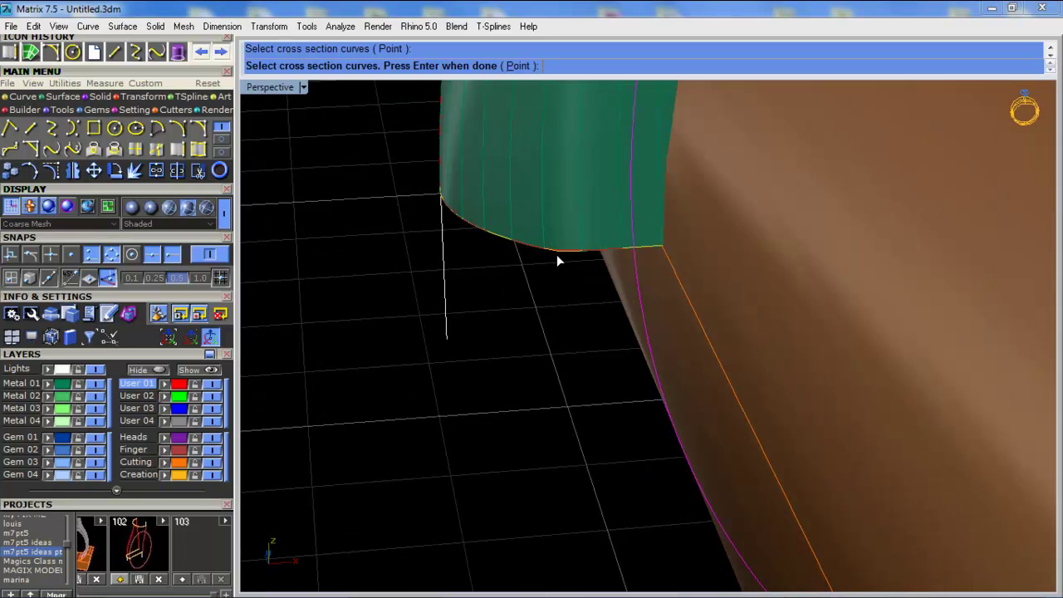
{"action": "scroll", "coordinate": [561, 251], "scroll_direction": "up", "scroll_amount": 2}
{"action": "left_click", "coordinate": [570, 246]}
{"action": "left_click", "coordinate": [611, 285]}
{"action": "scroll", "coordinate": [442, 326], "scroll_direction": "down", "scroll_amount": 11}
{"action": "right_click", "coordinate": [454, 349]}
{"action": "right_click_drag", "start_coordinate": [517, 361], "coordinate": [646, 337]}
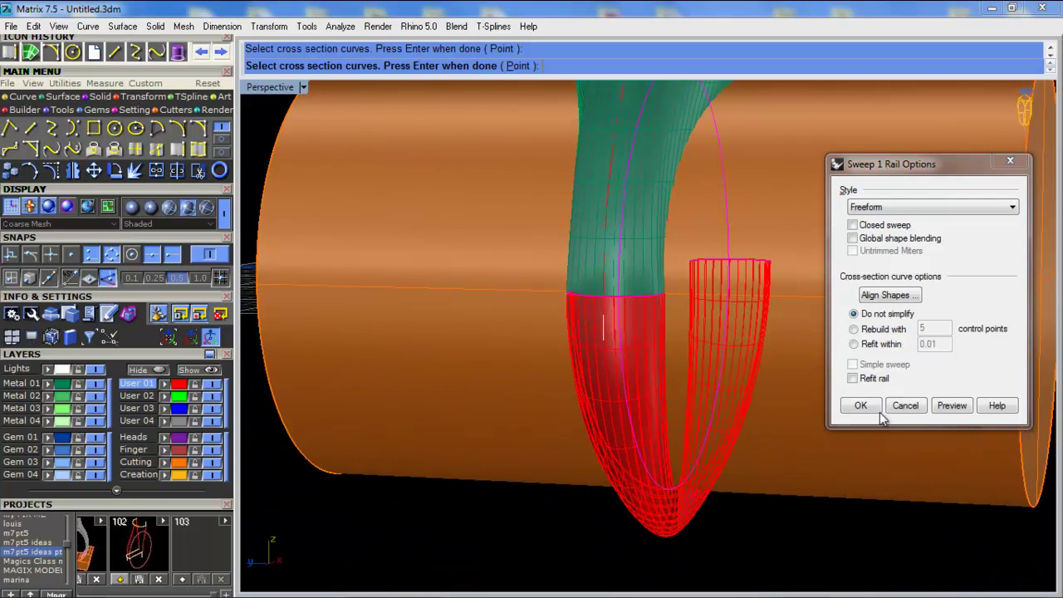
{"action": "left_click", "coordinate": [902, 407]}
Turn off the Cutting layer to hide the finger cylinder
{"action": "right_click_drag", "start_coordinate": [903, 407], "coordinate": [668, 405]}
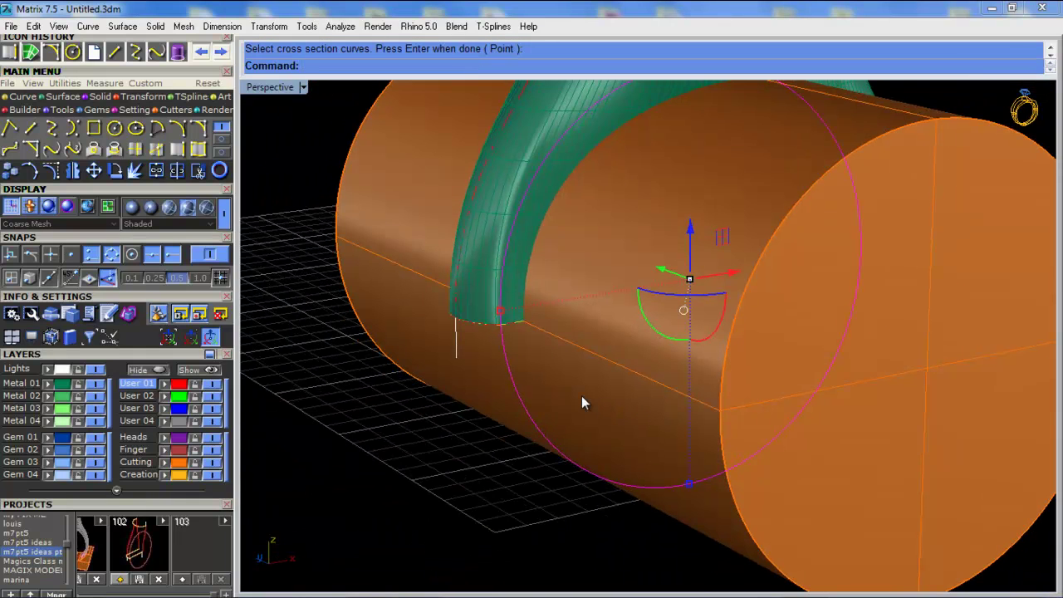
{"action": "left_click", "coordinate": [213, 463]}
{"action": "right_click_drag", "start_coordinate": [871, 292], "coordinate": [784, 315]}
{"action": "scroll", "coordinate": [918, 278], "scroll_direction": "up", "scroll_amount": 2}
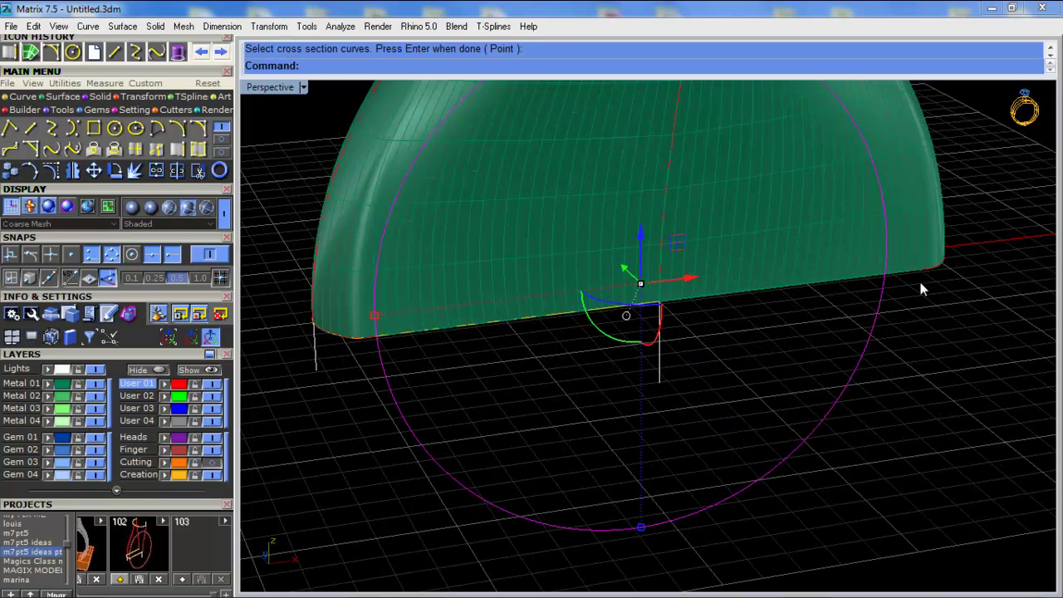
Restart the one-rail sweep around the finger circle and choose the mirrored end profile curve as the first cross section
{"action": "right_click", "coordinate": [922, 280]}
{"action": "scroll", "coordinate": [922, 279], "scroll_direction": "up", "scroll_amount": 3}
{"action": "left_click", "coordinate": [933, 264]}
{"action": "left_click", "coordinate": [932, 260]}
{"action": "left_click", "coordinate": [934, 258]}
{"action": "left_click", "coordinate": [934, 257]}
{"action": "scroll", "coordinate": [934, 258], "scroll_direction": "up", "scroll_amount": 2}
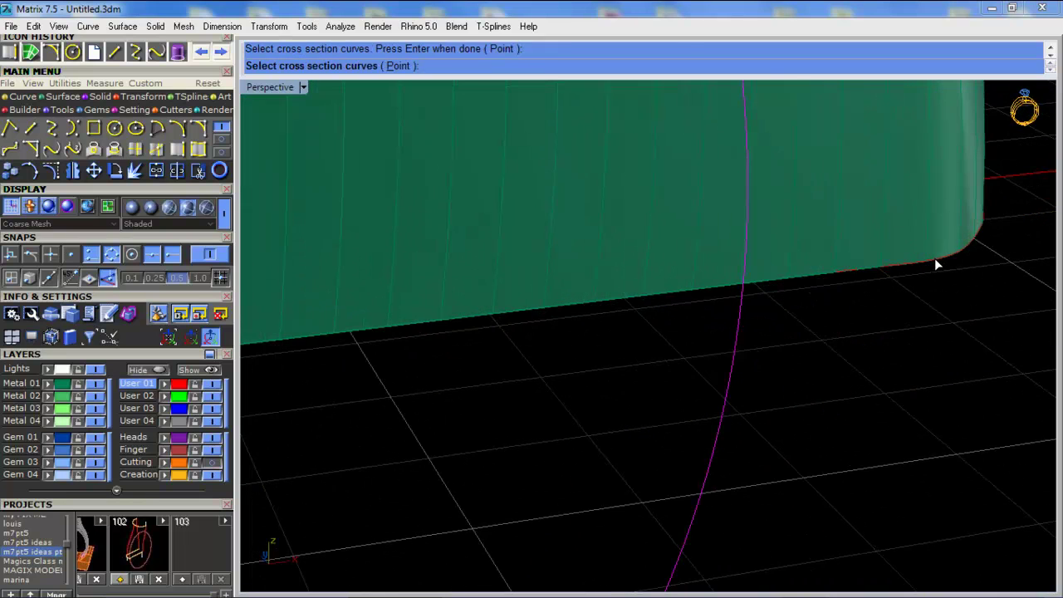
{"action": "left_click", "coordinate": [934, 264]}
{"action": "left_click", "coordinate": [956, 296]}
{"action": "scroll", "coordinate": [958, 294], "scroll_direction": "down", "scroll_amount": 4}
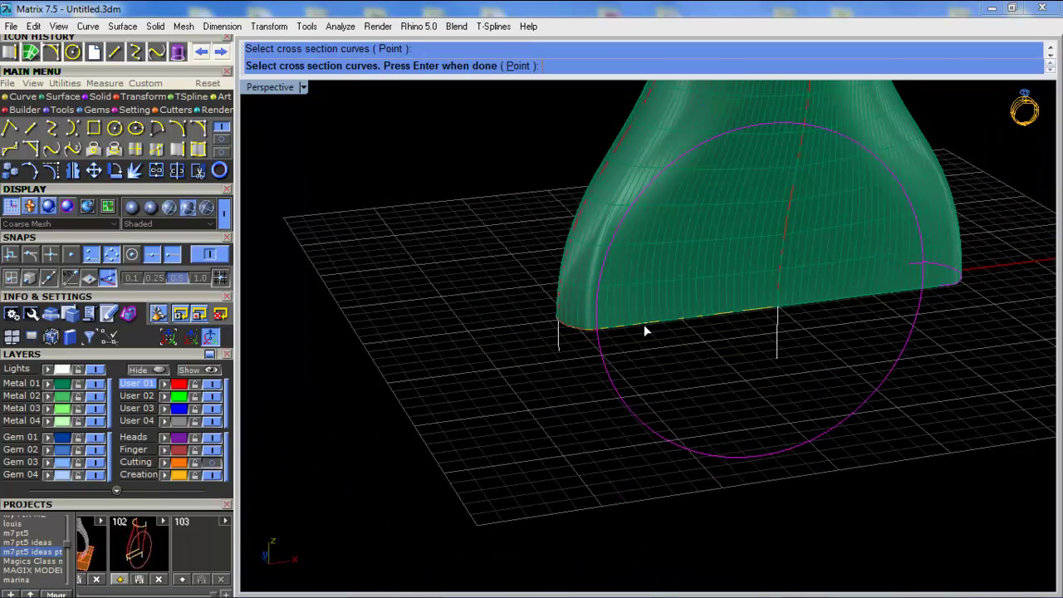
Add the original end profile curve, not the surface edge, as the second cross section and create the Freeform sweep without simplifying
{"action": "scroll", "coordinate": [631, 332], "scroll_direction": "up", "scroll_amount": 3}
{"action": "left_click", "coordinate": [588, 330]}
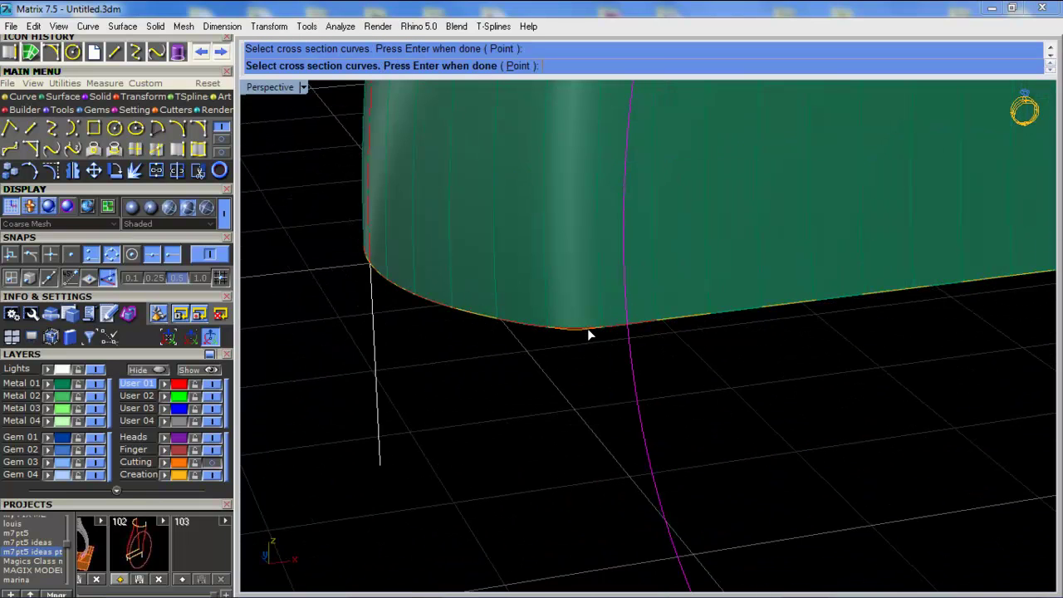
{"action": "scroll", "coordinate": [587, 328], "scroll_direction": "up", "scroll_amount": 3}
{"action": "left_click", "coordinate": [586, 330]}
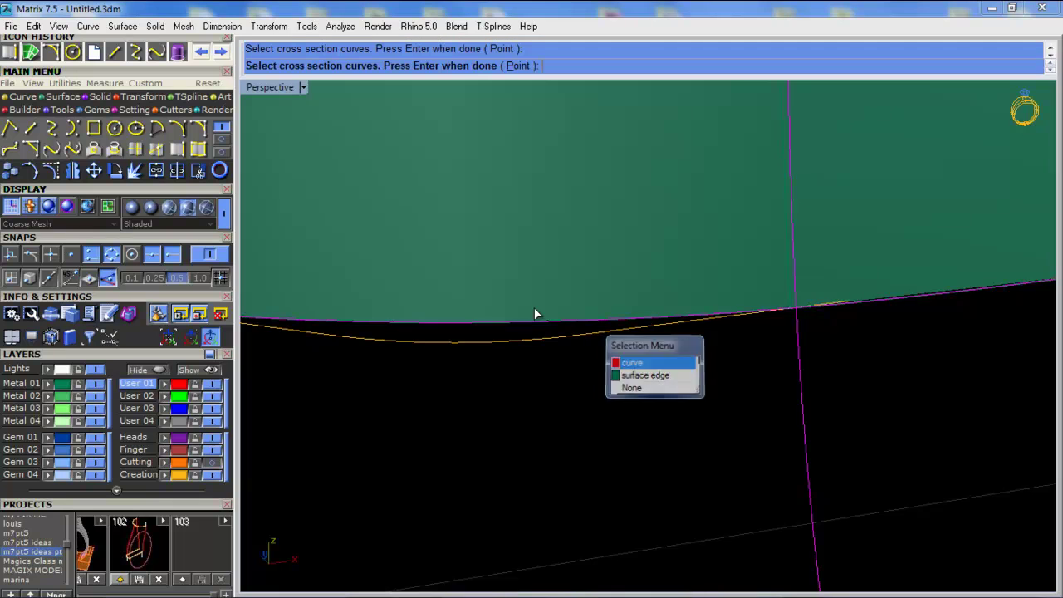
{"action": "left_click", "coordinate": [647, 363]}
{"action": "scroll", "coordinate": [545, 407], "scroll_direction": "down", "scroll_amount": 8}
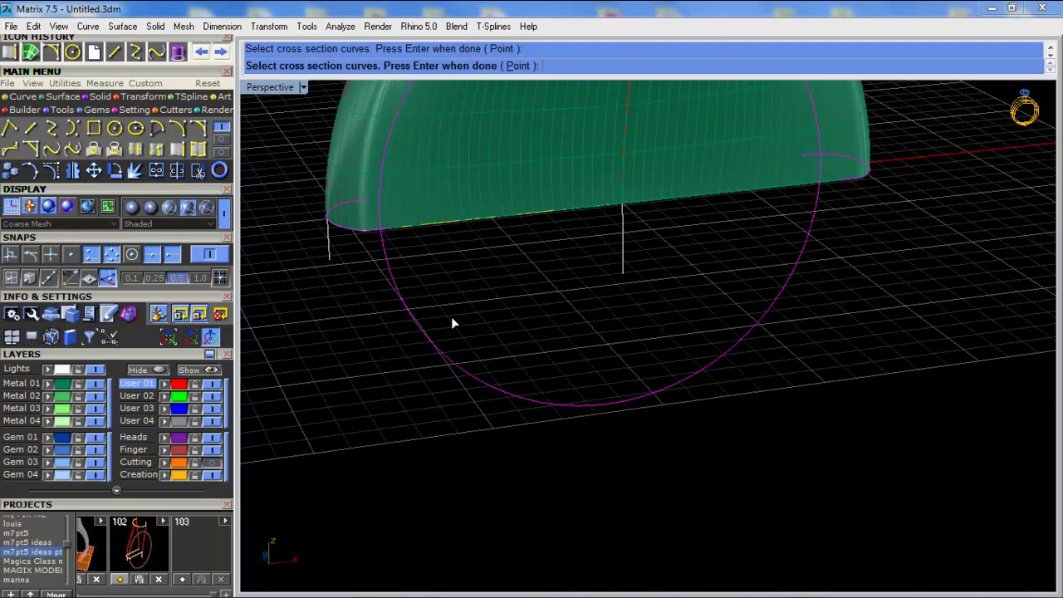
{"action": "key", "text": "Return"}
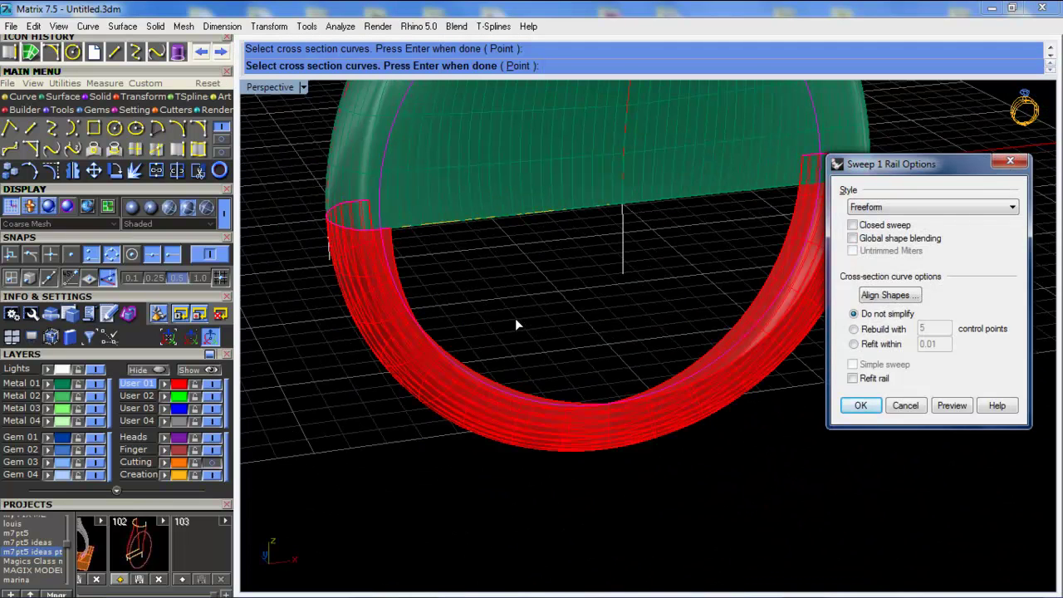
{"action": "key", "text": "Return"}
Select the swept band surface and examine its U, V and normal directions where it meets the shank
{"action": "right_click_drag", "start_coordinate": [709, 280], "coordinate": [894, 259]}
{"action": "scroll", "coordinate": [840, 313], "scroll_direction": "up", "scroll_amount": 5}
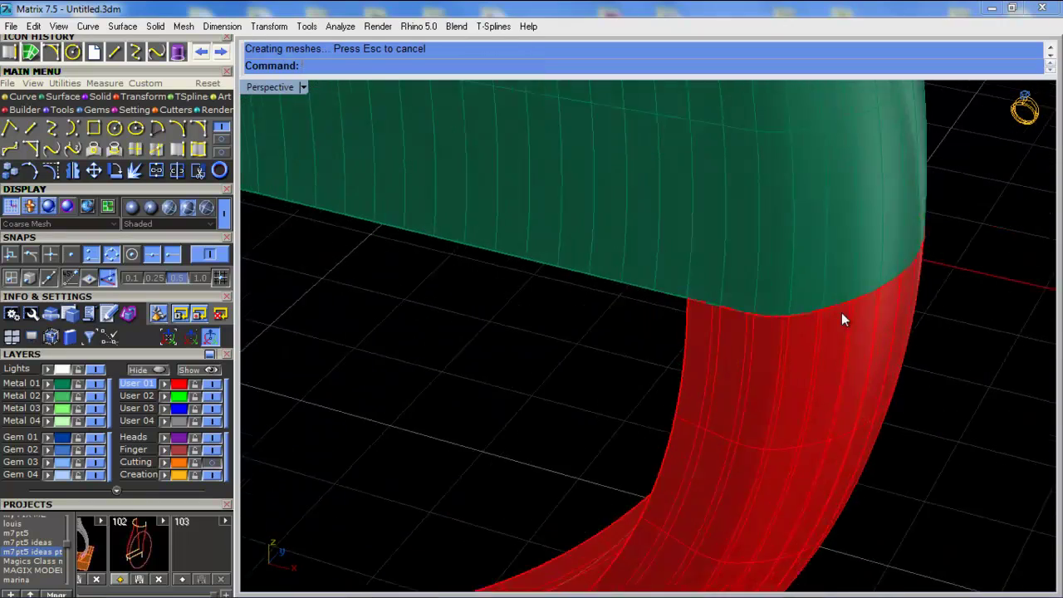
{"action": "scroll", "coordinate": [842, 316], "scroll_direction": "up", "scroll_amount": 2}
{"action": "left_click", "coordinate": [865, 290]}
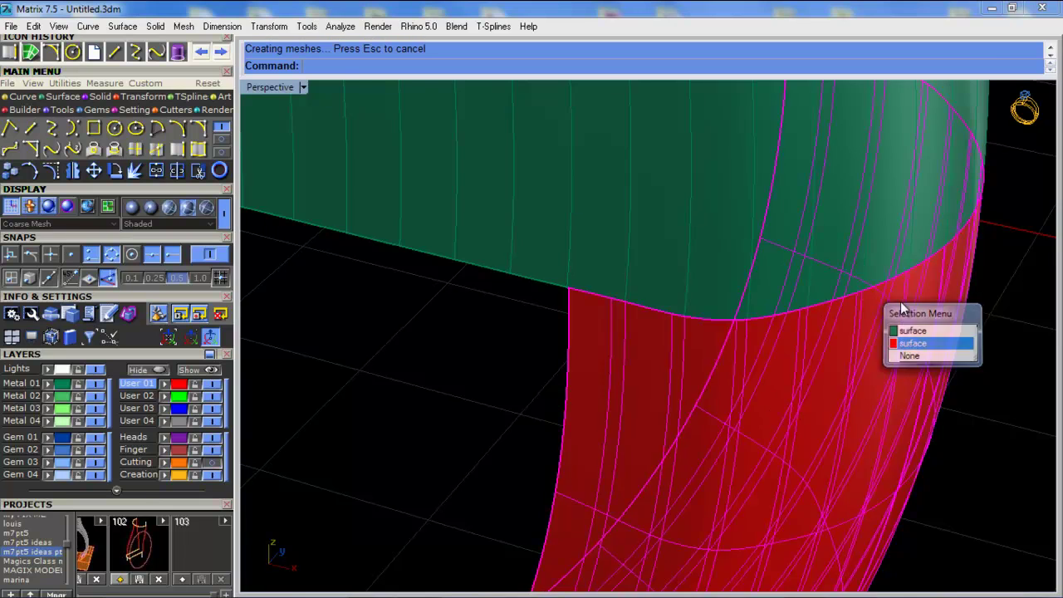
{"action": "left_click", "coordinate": [912, 343]}
{"action": "scroll", "coordinate": [901, 304], "scroll_direction": "down", "scroll_amount": 8}
{"action": "left_click", "coordinate": [64, 83]}
{"action": "left_click", "coordinate": [10, 127]}
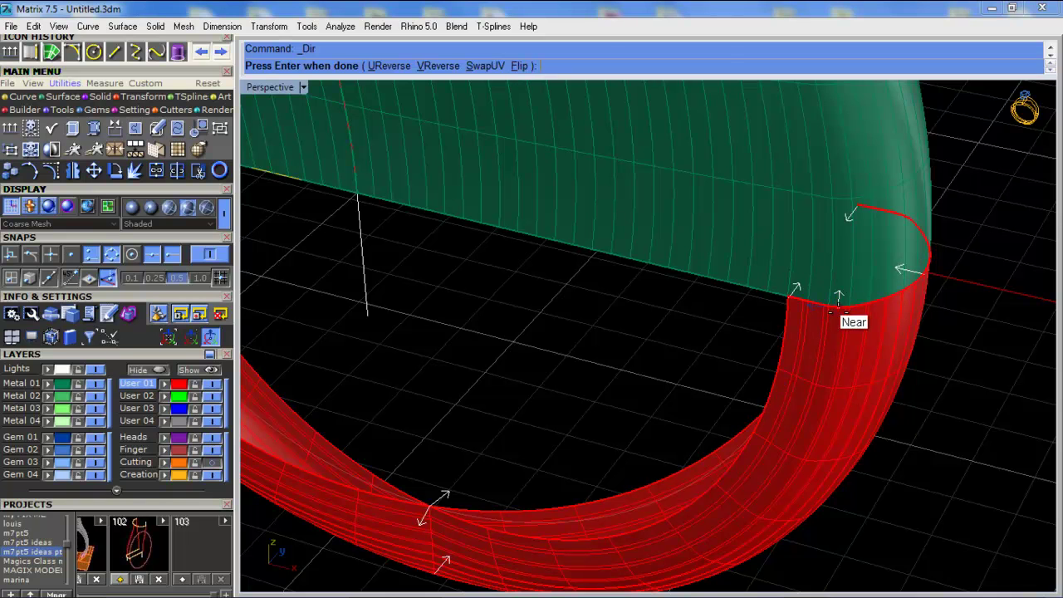
{"action": "key", "text": "Return"}
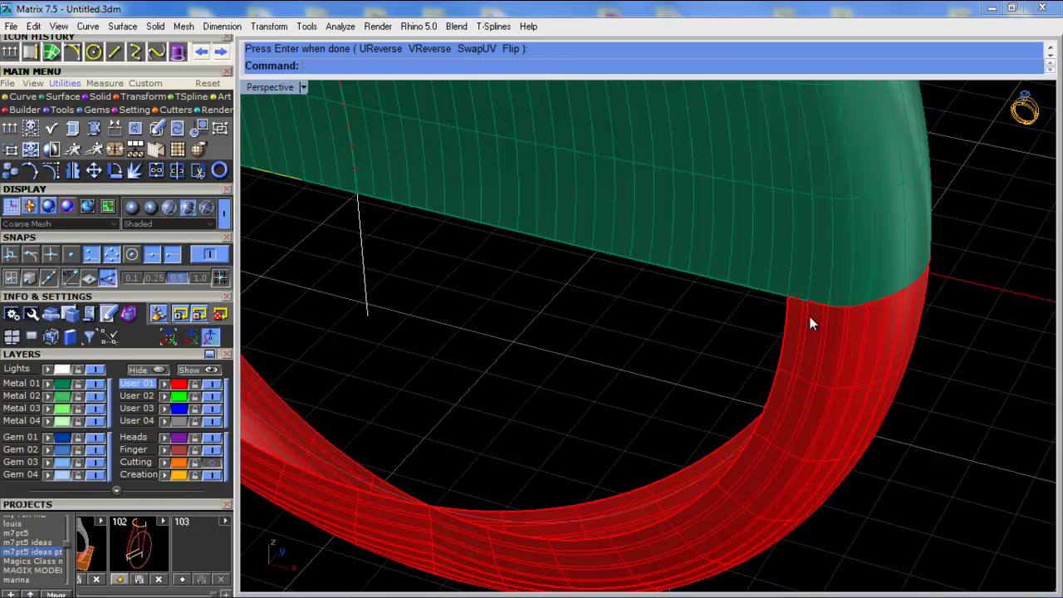
Select the end profile curve at the joint between shank and band, and flip its direction
{"action": "scroll", "coordinate": [811, 315], "scroll_direction": "up", "scroll_amount": 3}
{"action": "left_click", "coordinate": [843, 288]}
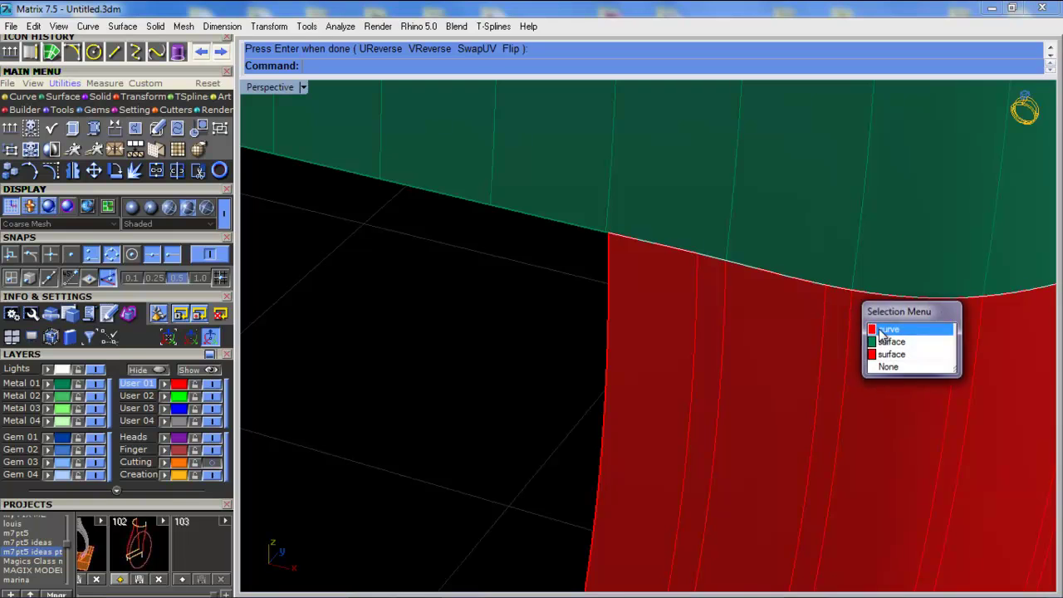
{"action": "left_click", "coordinate": [889, 318]}
{"action": "scroll", "coordinate": [773, 342], "scroll_direction": "down", "scroll_amount": 3}
{"action": "left_click", "coordinate": [9, 129]}
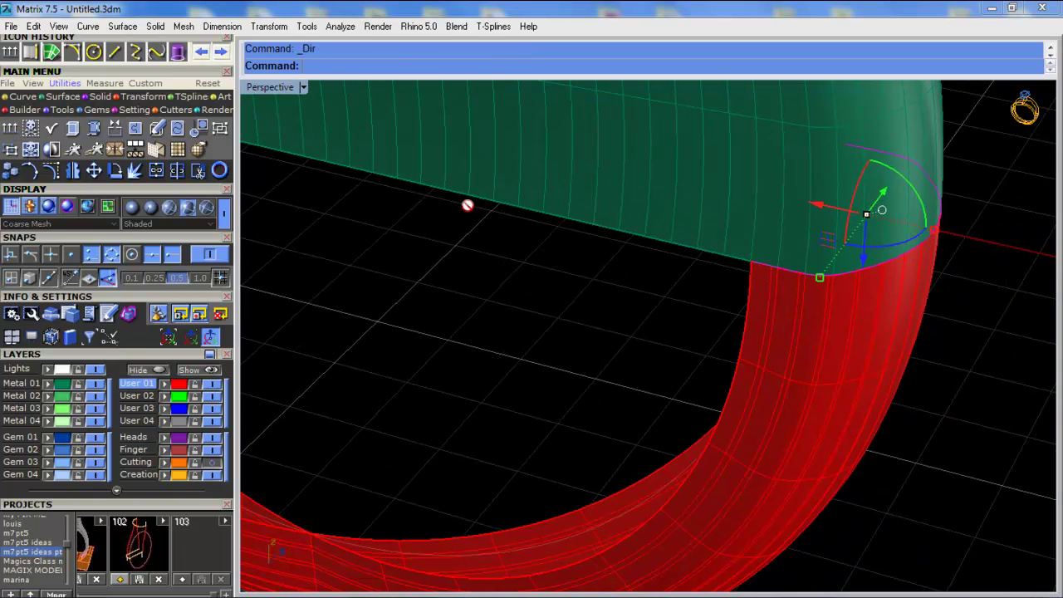
{"action": "left_click", "coordinate": [382, 68]}
{"action": "right_click", "coordinate": [566, 270]}
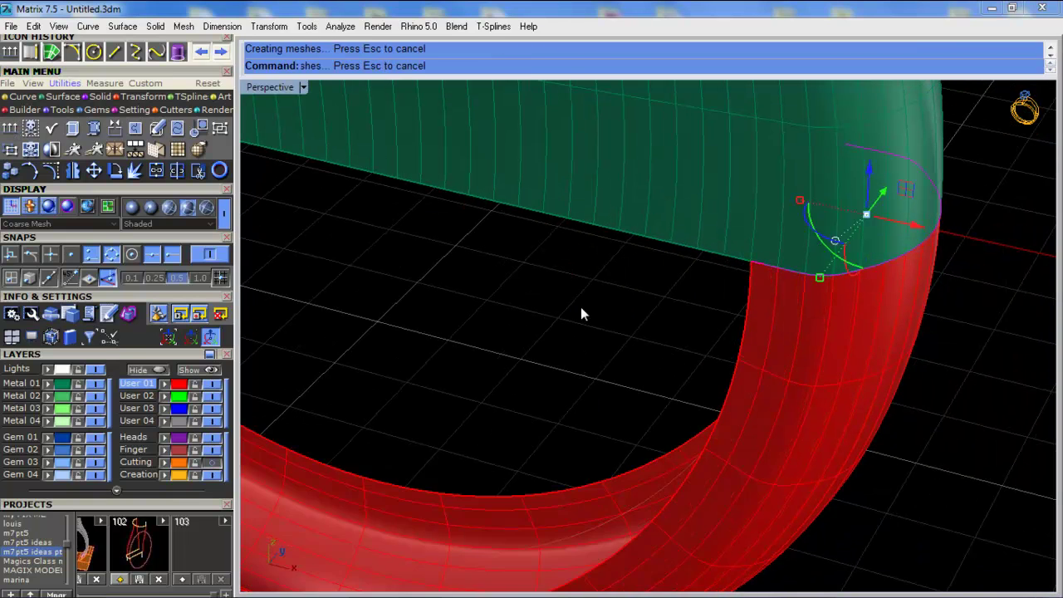
{"action": "left_click", "coordinate": [581, 306]}
Turn on the Cutting layer to show the finger cylinder, and assign the lower band surface to the Metal 02 layer
{"action": "scroll", "coordinate": [777, 269], "scroll_direction": "down", "scroll_amount": 8}
{"action": "right_click_drag", "start_coordinate": [494, 255], "coordinate": [596, 348]}
{"action": "scroll", "coordinate": [479, 361], "scroll_direction": "up", "scroll_amount": 2}
{"action": "left_click", "coordinate": [213, 464]}
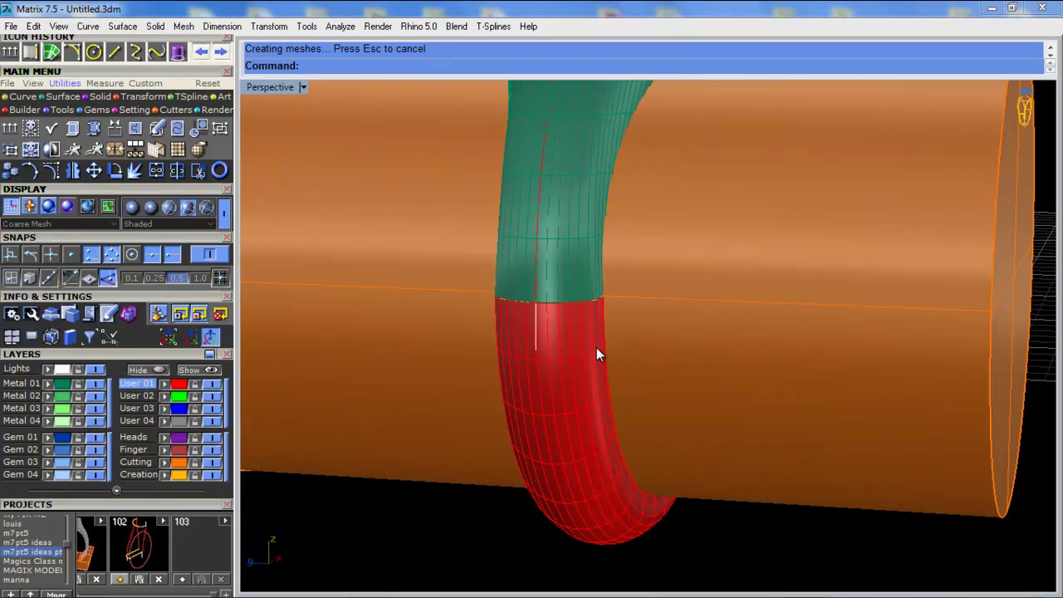
{"action": "left_click", "coordinate": [583, 508]}
{"action": "left_click", "coordinate": [46, 401]}
{"action": "left_click", "coordinate": [382, 517]}
{"action": "right_click_drag", "start_coordinate": [448, 398], "coordinate": [548, 333]}
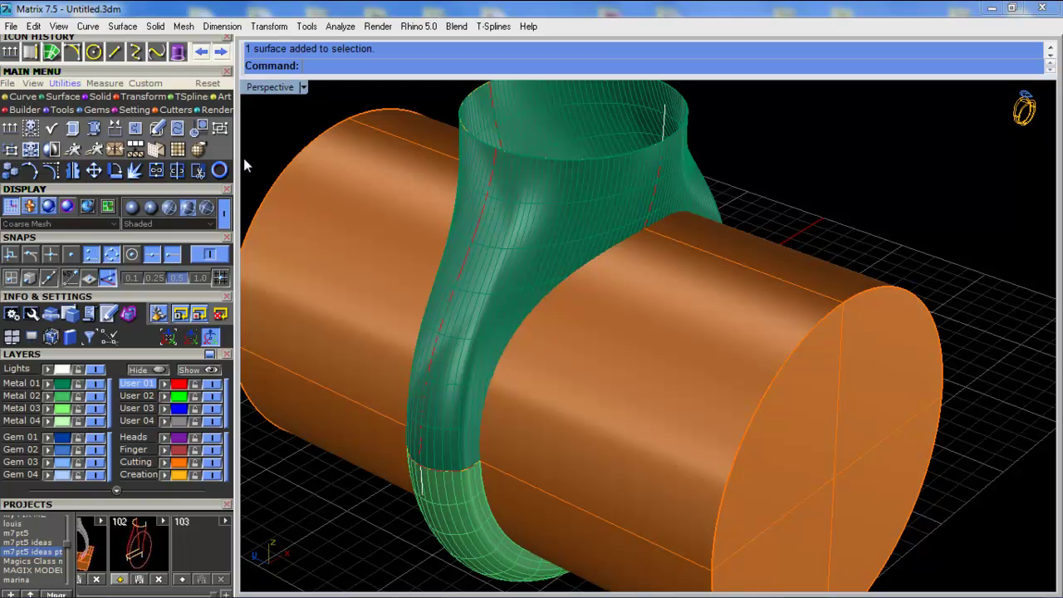
Loft a Normal-style domed cap between the two halves of the shank's oval top rim, matching the start and end tangents
{"action": "left_click", "coordinate": [73, 98]}
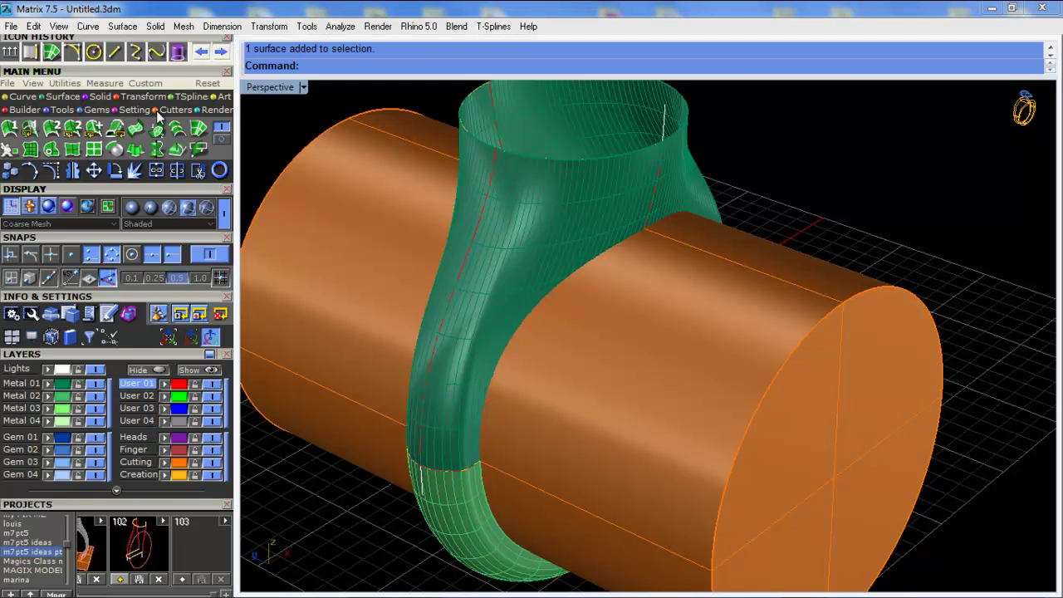
{"action": "right_click_drag", "start_coordinate": [635, 221], "coordinate": [431, 239]}
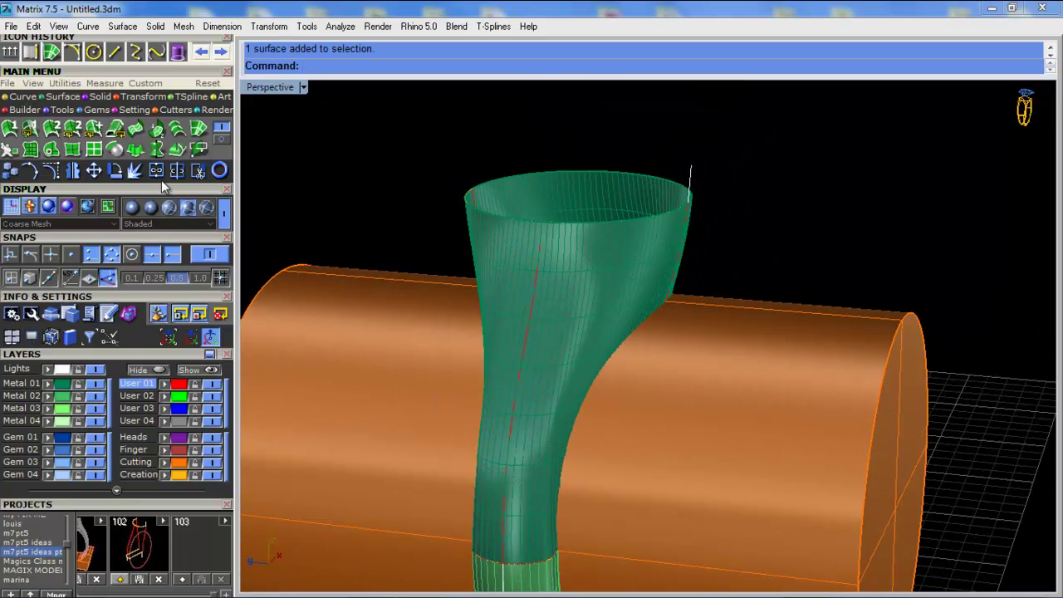
{"action": "right_click_drag", "start_coordinate": [532, 276], "coordinate": [557, 253]}
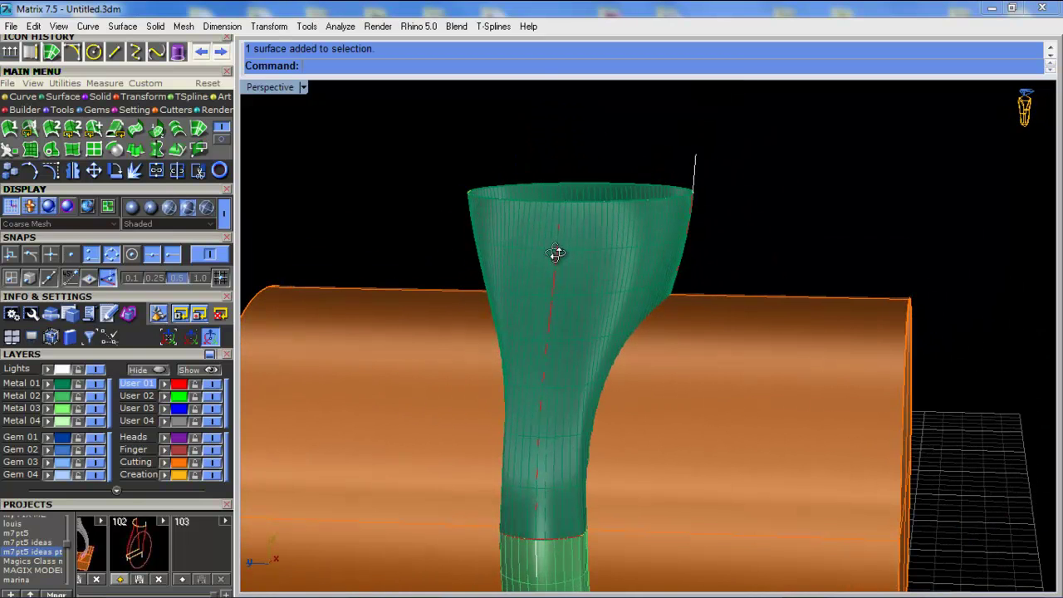
{"action": "left_click", "coordinate": [178, 128]}
{"action": "scroll", "coordinate": [633, 166], "scroll_direction": "up", "scroll_amount": 3}
{"action": "left_click", "coordinate": [673, 246]}
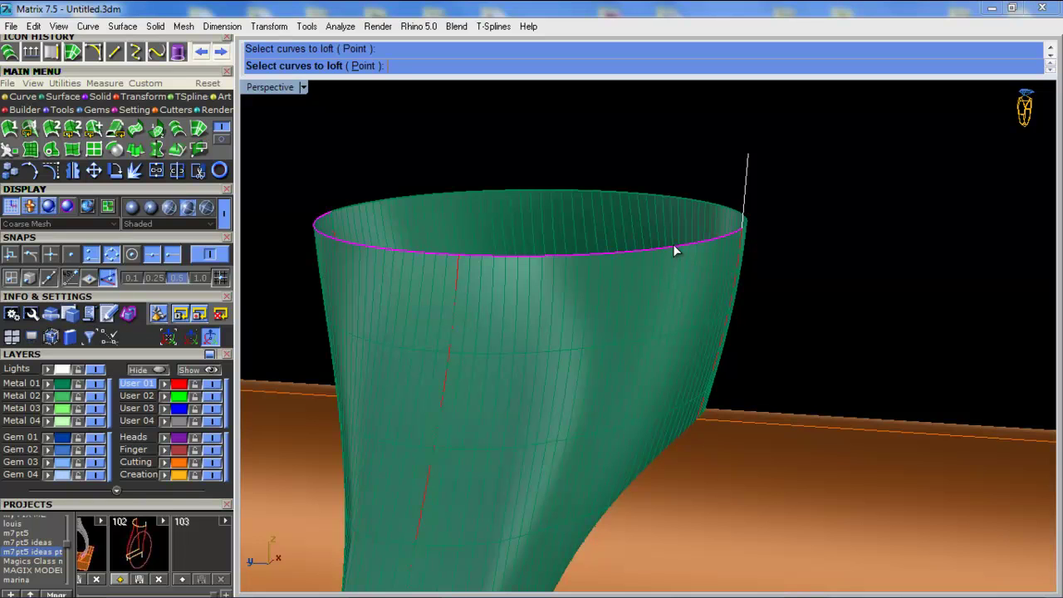
{"action": "left_click", "coordinate": [727, 216]}
{"action": "key", "text": "Return"}
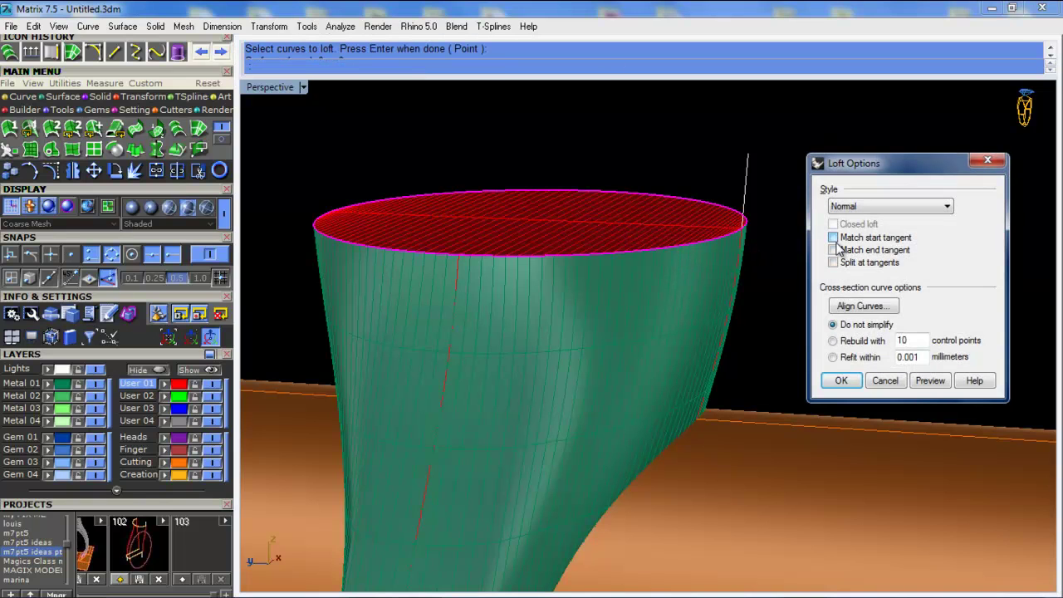
{"action": "left_click", "coordinate": [944, 386]}
{"action": "right_click_drag", "start_coordinate": [703, 314], "coordinate": [780, 312]}
{"action": "left_click", "coordinate": [835, 379]}
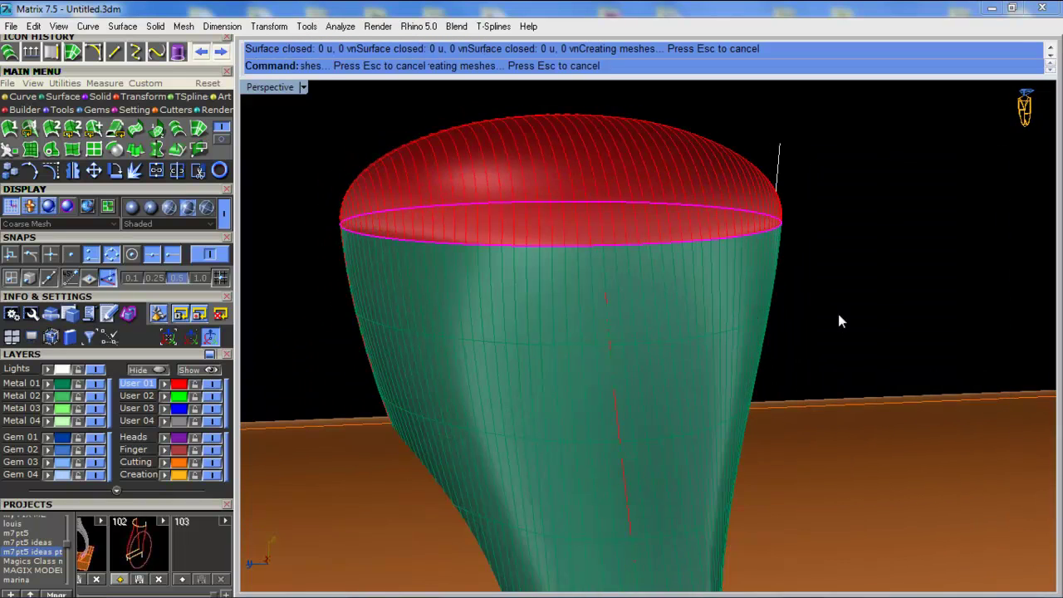
Assign the domed cap surface on top of the shank to the Metal 03 layer
{"action": "scroll", "coordinate": [681, 256], "scroll_direction": "down", "scroll_amount": 3}
{"action": "left_click", "coordinate": [540, 171]}
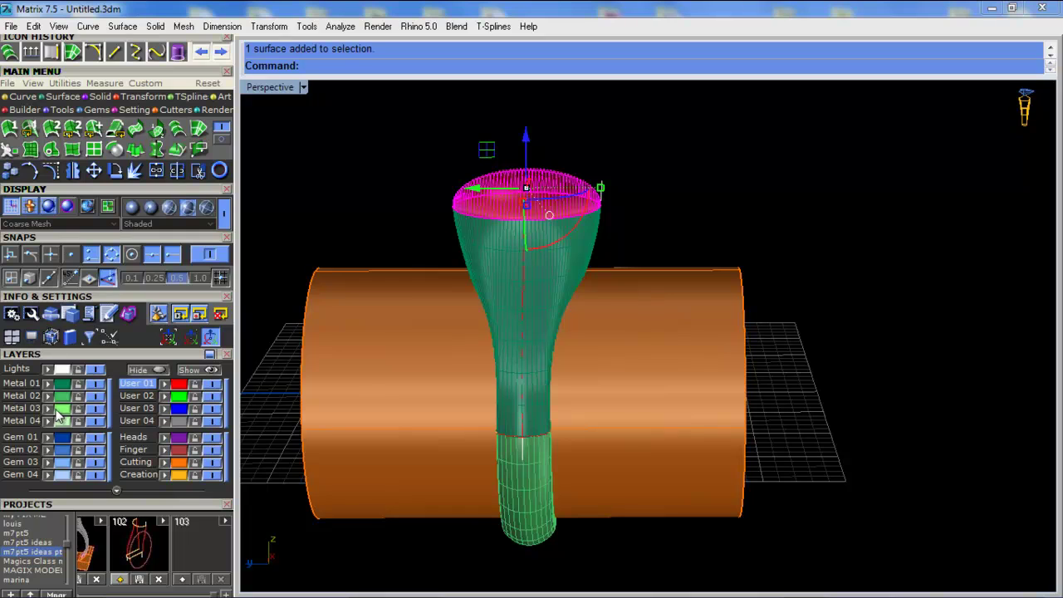
{"action": "right_click_drag", "start_coordinate": [702, 174], "coordinate": [631, 286]}
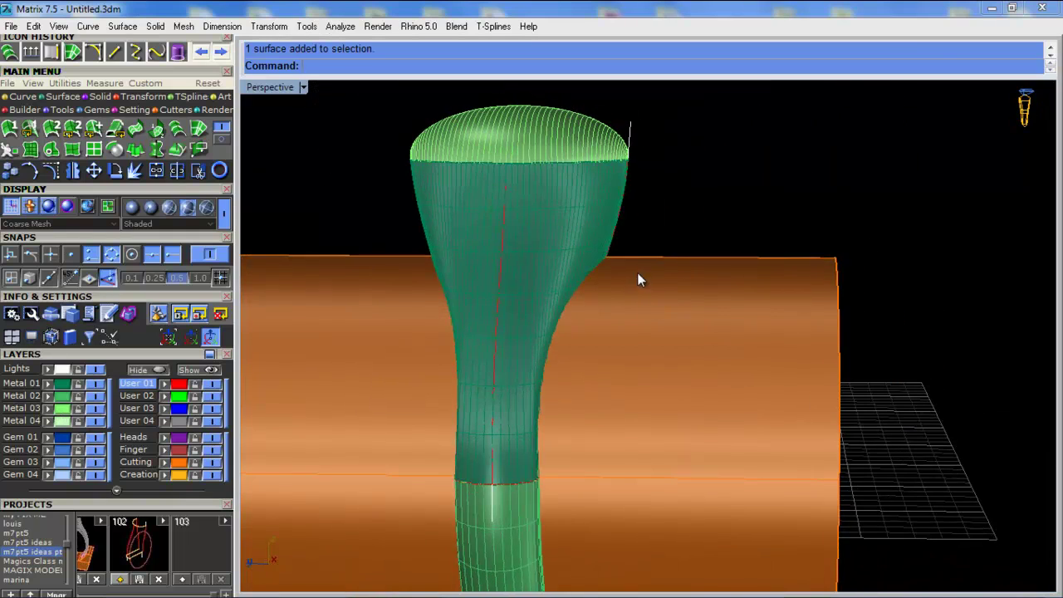
{"action": "right_click_drag", "start_coordinate": [716, 287], "coordinate": [651, 160]}
{"action": "scroll", "coordinate": [746, 208], "scroll_direction": "down", "scroll_amount": 5}
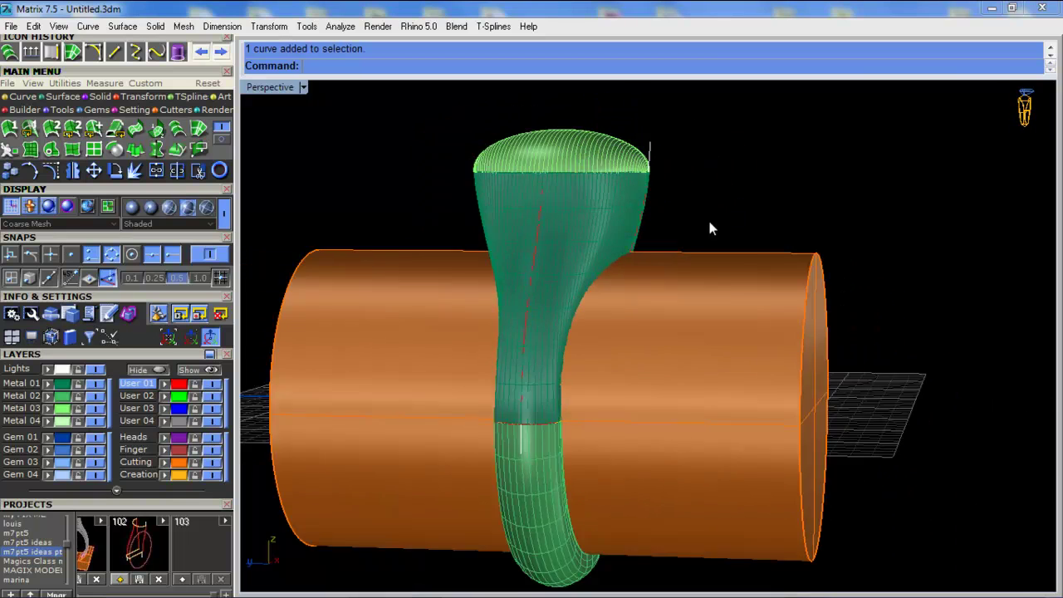
Select the whole model and save it as version 103 in the project
{"action": "key", "text": "ctrl+a"}
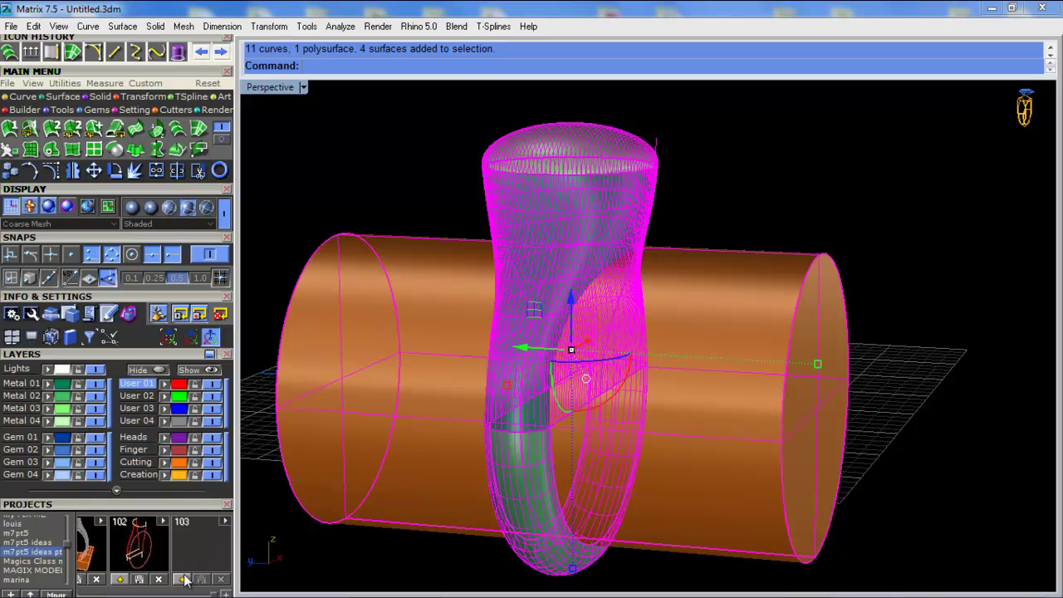
{"action": "left_click", "coordinate": [183, 582]}
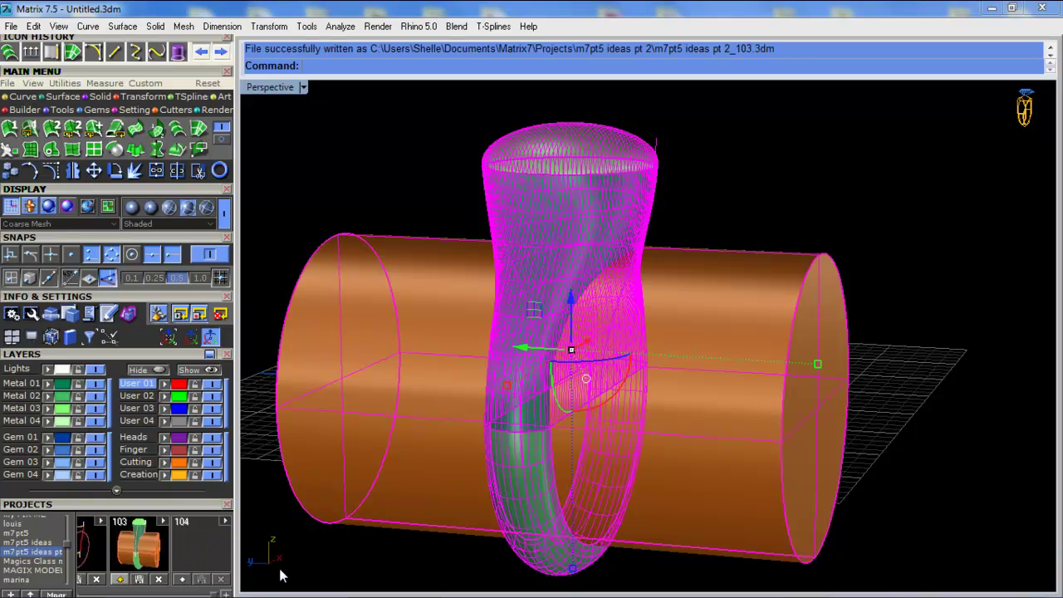
{"action": "key", "text": "Escape"}
Show the edit points of the short guide line at the top rim and move its upper point to reshape the shank's flare
{"action": "right_click_drag", "start_coordinate": [638, 192], "coordinate": [675, 188]}
{"action": "scroll", "coordinate": [648, 144], "scroll_direction": "up", "scroll_amount": 4}
{"action": "left_click", "coordinate": [648, 145]}
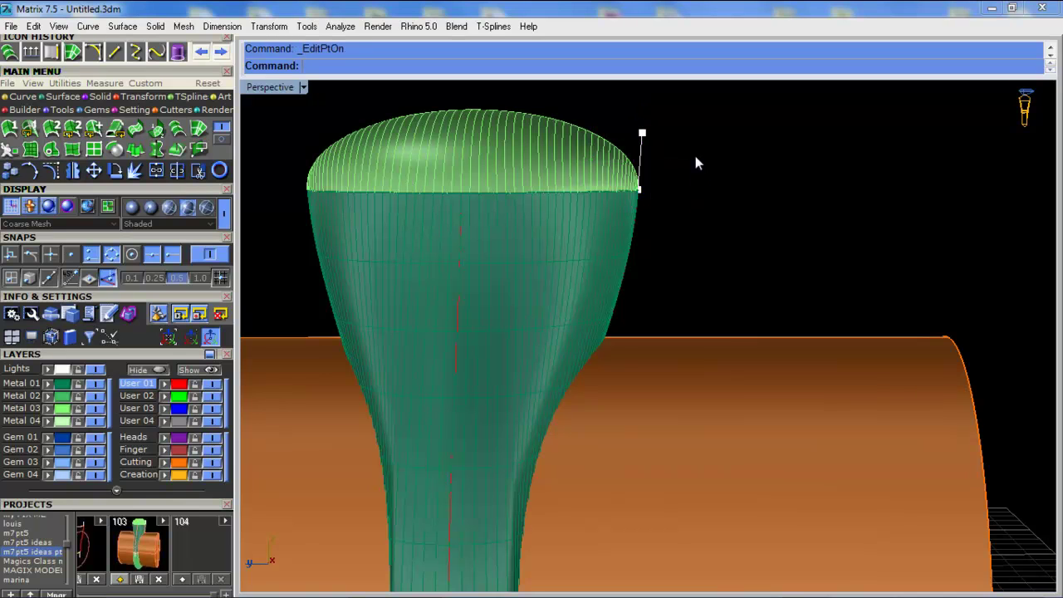
{"action": "left_click", "coordinate": [636, 138]}
{"action": "left_click_drag", "start_coordinate": [614, 109], "coordinate": [584, 86]}
{"action": "scroll", "coordinate": [625, 113], "scroll_direction": "down", "scroll_amount": 2}
{"action": "right_click_drag", "start_coordinate": [766, 190], "coordinate": [790, 218]}
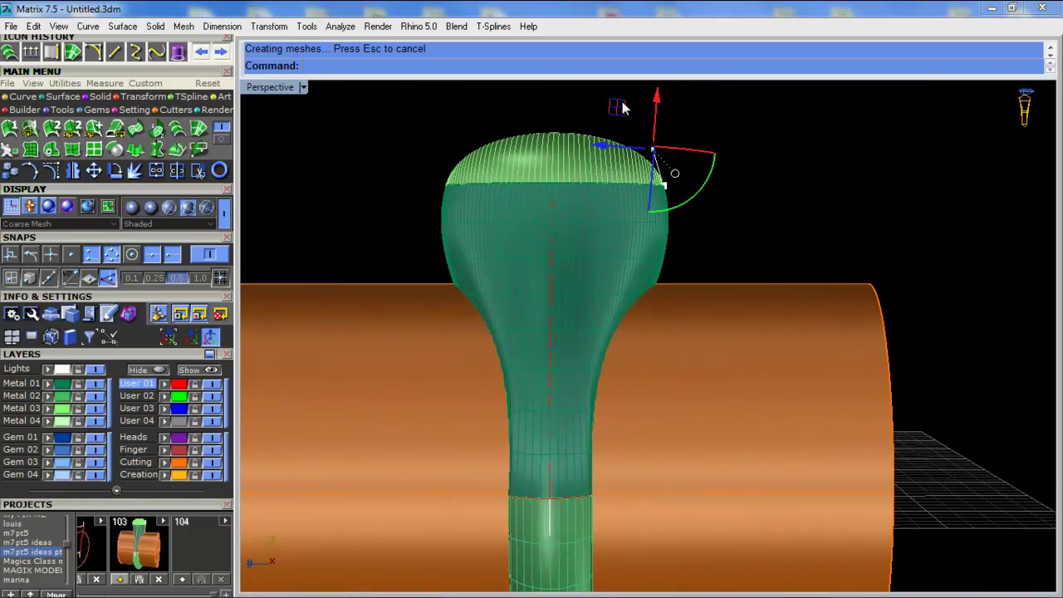
{"action": "left_click_drag", "start_coordinate": [621, 103], "coordinate": [633, 103]}
{"action": "left_click", "coordinate": [738, 178]}
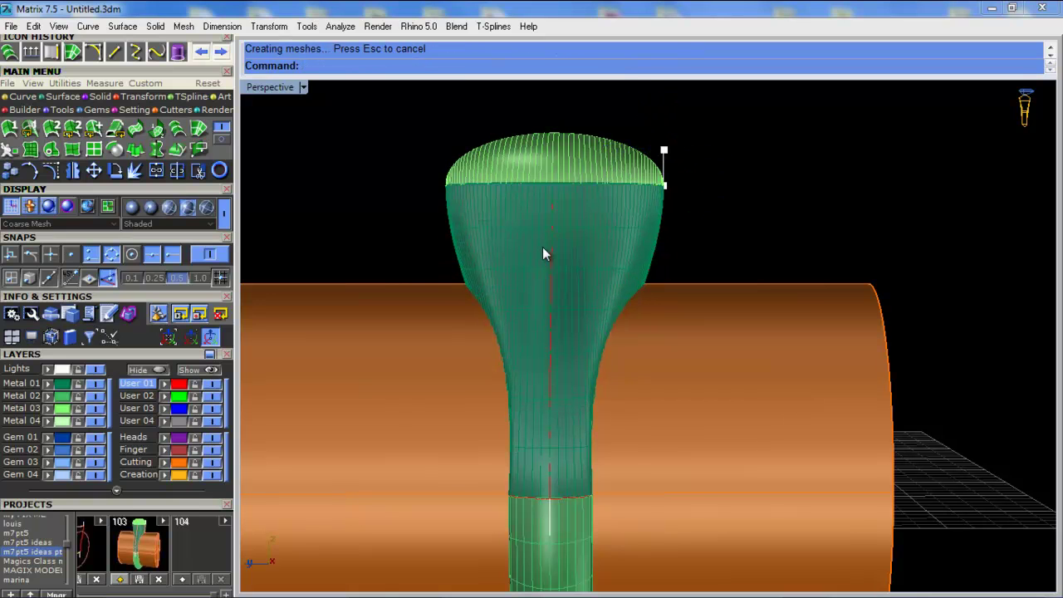
{"action": "scroll", "coordinate": [749, 403], "scroll_direction": "down", "scroll_amount": 2}
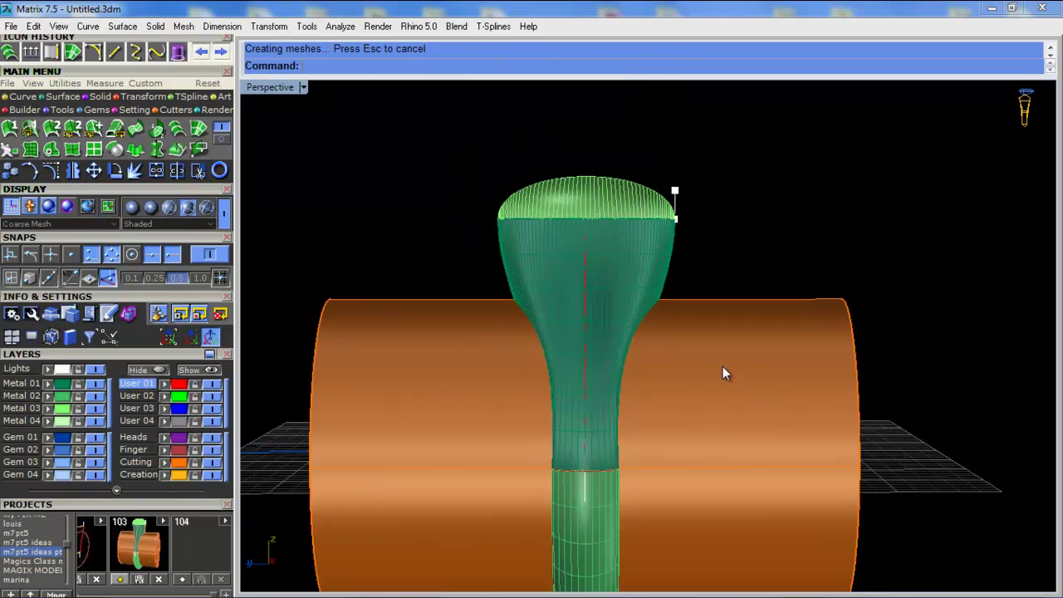
Turn off the Cutting layer to hide the finger cylinder around the shank
{"action": "scroll", "coordinate": [648, 452], "scroll_direction": "up", "scroll_amount": 7}
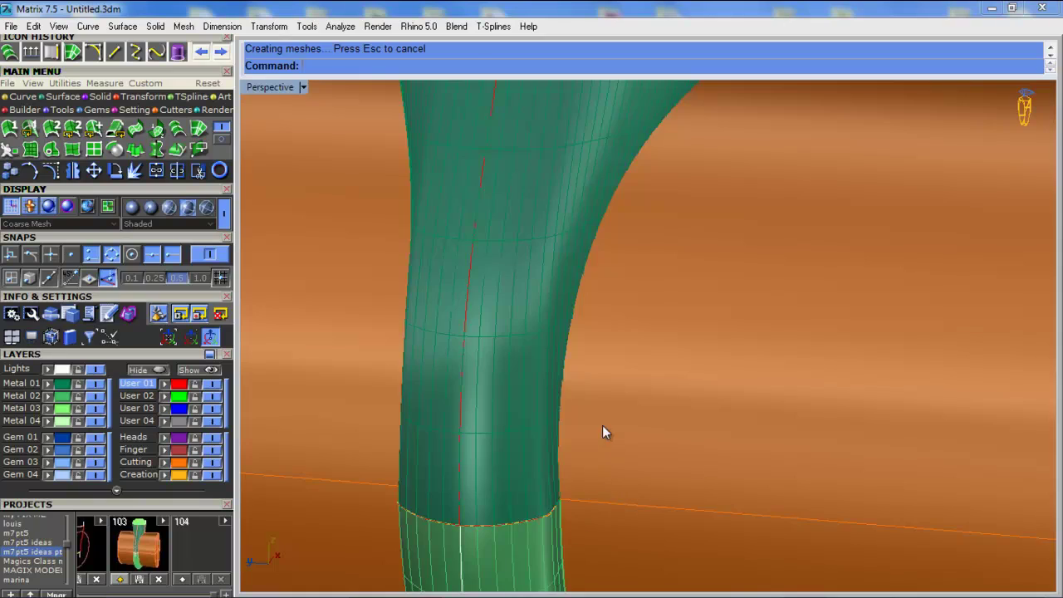
{"action": "scroll", "coordinate": [602, 425], "scroll_direction": "down", "scroll_amount": 5}
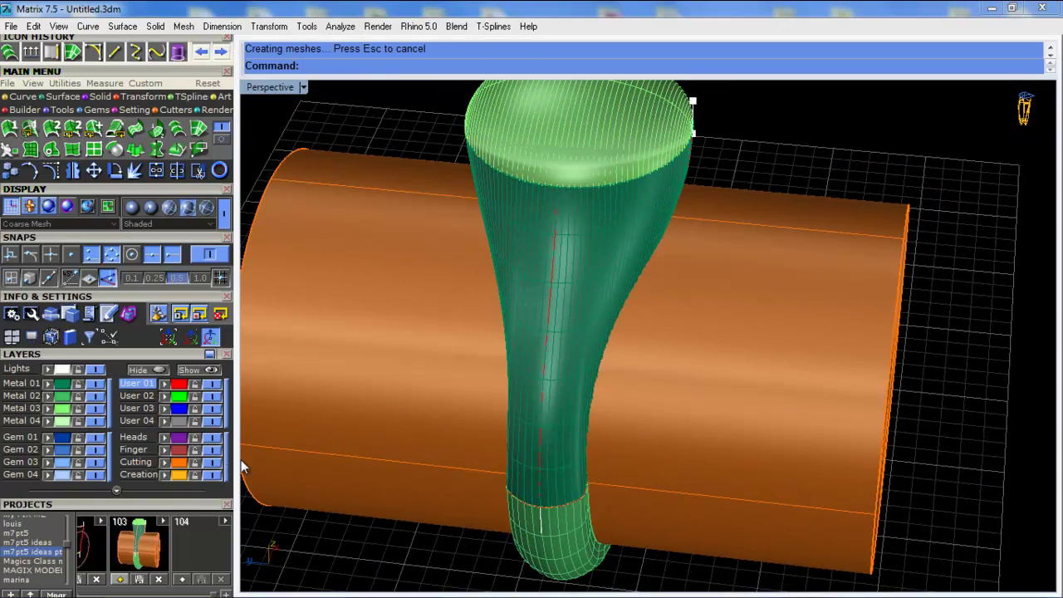
{"action": "left_click", "coordinate": [213, 461]}
Show the edit points of the short guide line at the inner shank joint and move its lower point to reshape the shank
{"action": "scroll", "coordinate": [617, 437], "scroll_direction": "up", "scroll_amount": 5}
{"action": "mouse_move", "coordinate": [632, 436]}
{"action": "right_mouse_down"}
{"action": "mouse_move", "coordinate": [689, 413]}
{"action": "mouse_move", "coordinate": [780, 429]}
{"action": "mouse_move", "coordinate": [700, 439]}
{"action": "mouse_move", "coordinate": [648, 428]}
{"action": "right_mouse_up"}
{"action": "right_click_drag", "start_coordinate": [615, 390], "coordinate": [722, 382]}
{"action": "left_click", "coordinate": [611, 428]}
{"action": "left_click", "coordinate": [655, 469]}
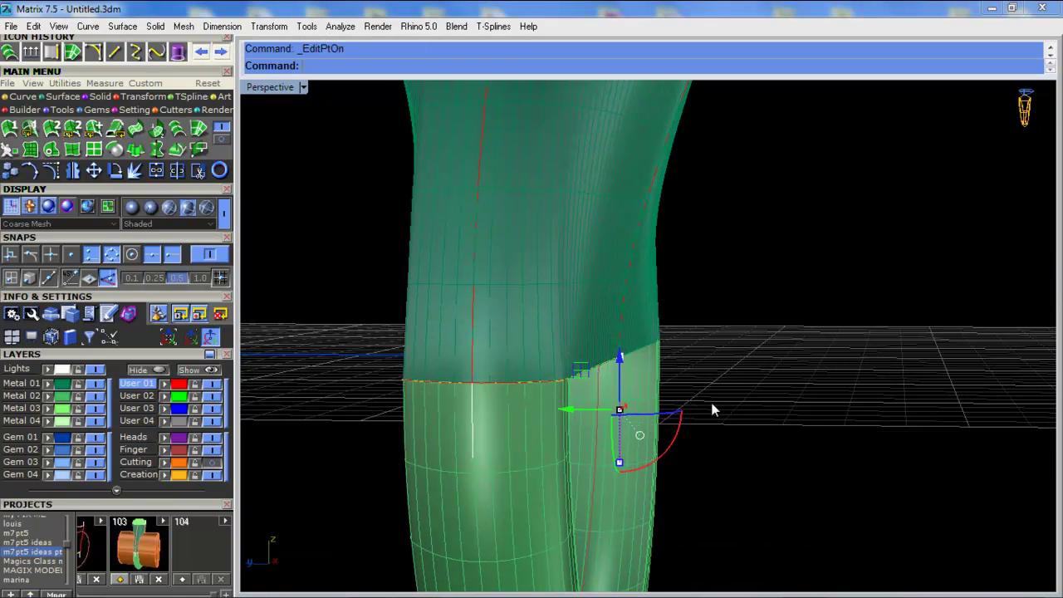
{"action": "left_click", "coordinate": [619, 462]}
{"action": "left_click_drag", "start_coordinate": [671, 467], "coordinate": [681, 467]}
{"action": "right_click_drag", "start_coordinate": [641, 406], "coordinate": [670, 401]}
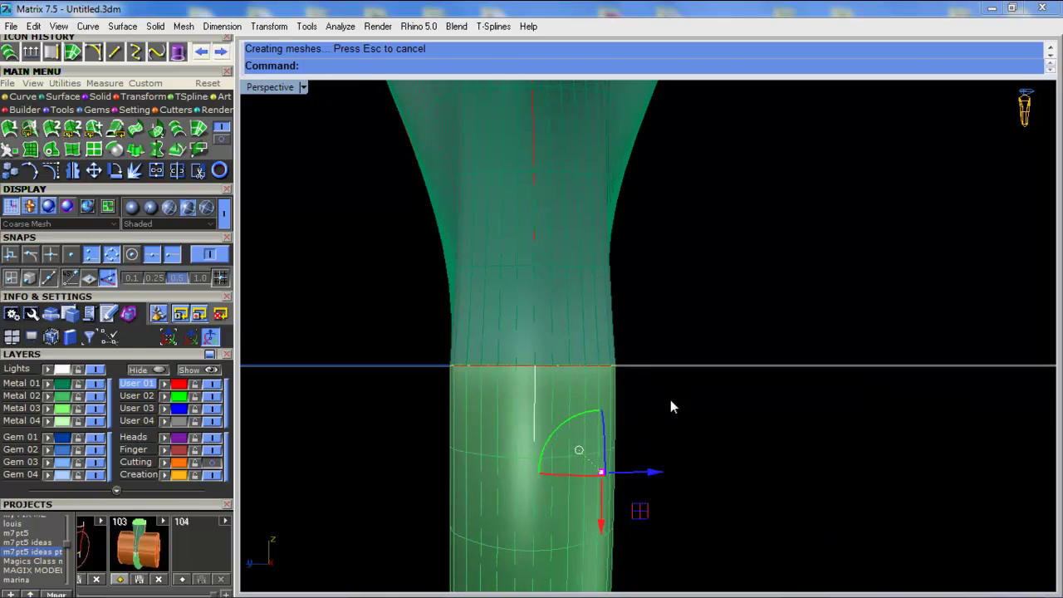
{"action": "scroll", "coordinate": [538, 368], "scroll_direction": "down", "scroll_amount": 5}
{"action": "scroll", "coordinate": [538, 368], "scroll_direction": "up", "scroll_amount": 3}
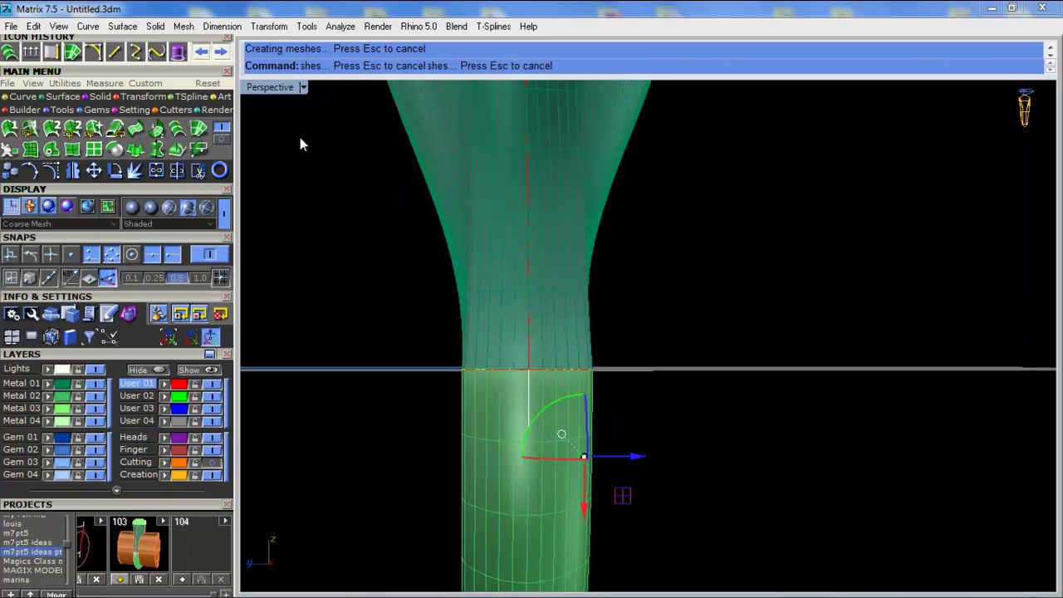
Show the Cutting layer again and shift the lower point of the inner joint guide line sideways to refine the shank
{"action": "left_click", "coordinate": [217, 463]}
{"action": "left_click_drag", "start_coordinate": [648, 454], "coordinate": [661, 449]}
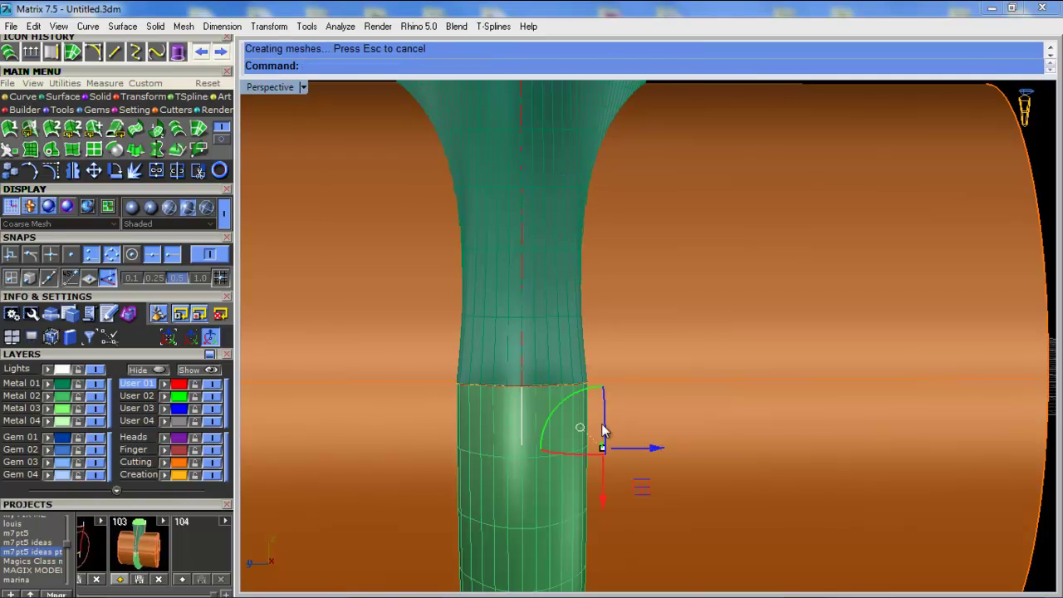
{"action": "mouse_move", "coordinate": [631, 445]}
{"action": "left_mouse_down"}
{"action": "mouse_move", "coordinate": [576, 438]}
{"action": "mouse_move", "coordinate": [625, 442]}
{"action": "left_mouse_up"}
{"action": "right_click_drag", "start_coordinate": [590, 186], "coordinate": [578, 232]}
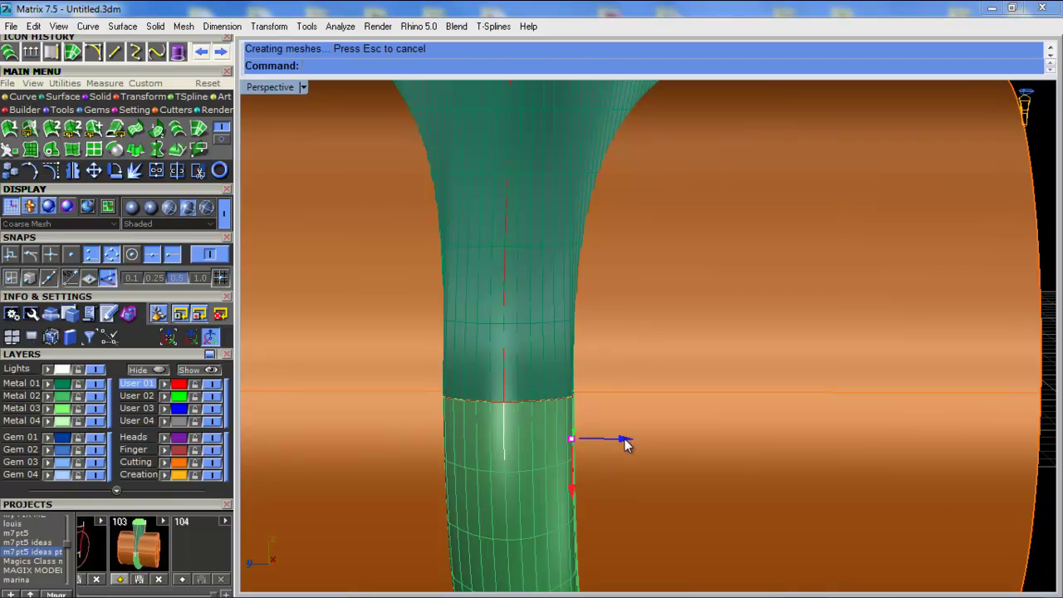
{"action": "left_click_drag", "start_coordinate": [630, 437], "coordinate": [612, 441]}
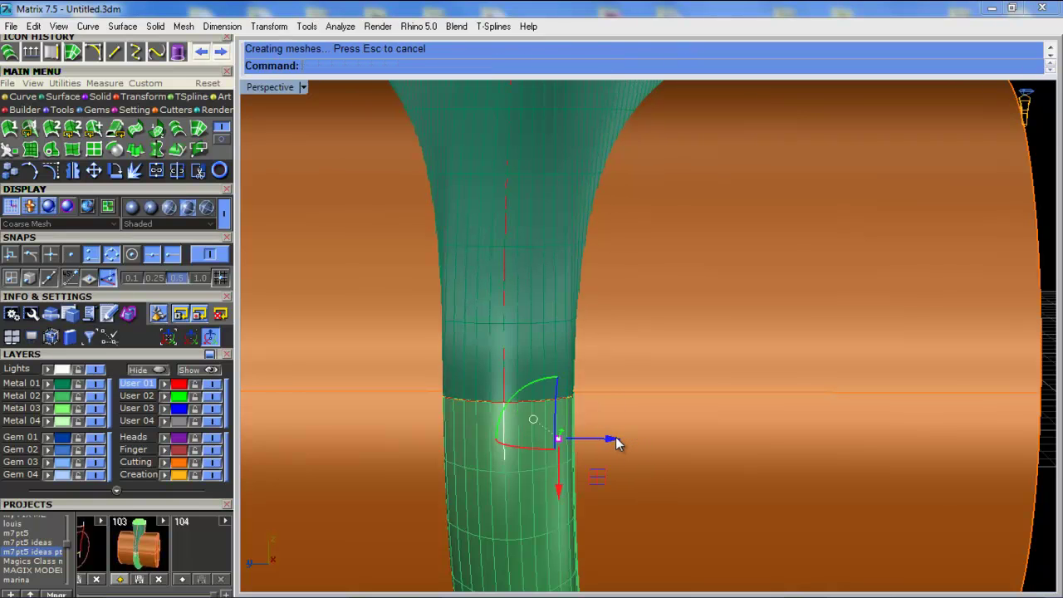
{"action": "scroll", "coordinate": [630, 414], "scroll_direction": "down", "scroll_amount": 3}
Move the upper point of the rim guide line slightly outward, comparing the shank with the Cutting layer off and on
{"action": "left_click", "coordinate": [215, 462]}
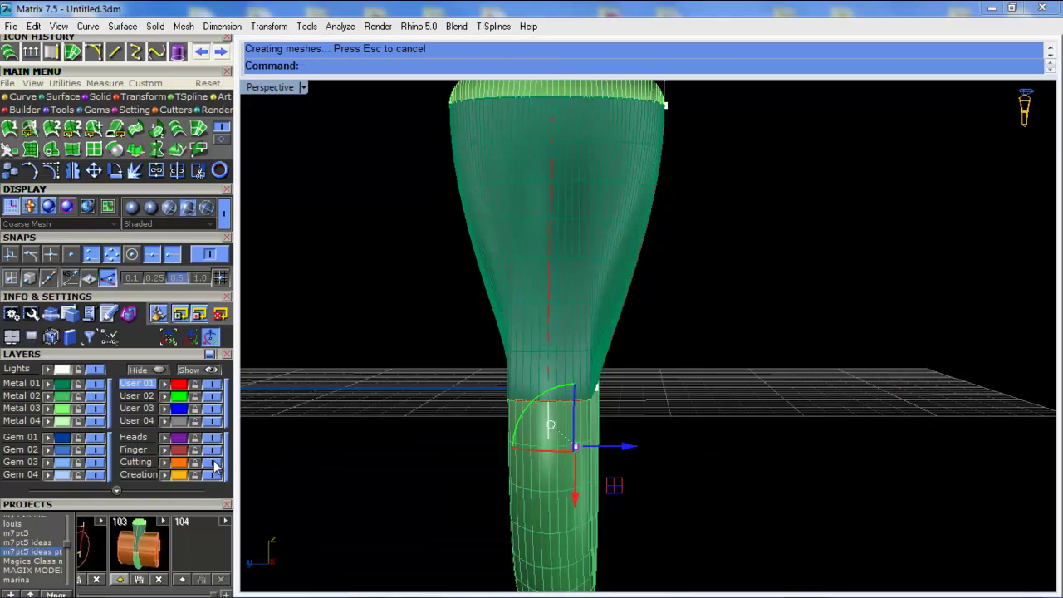
{"action": "right_click_drag", "start_coordinate": [711, 365], "coordinate": [708, 371]}
{"action": "left_click", "coordinate": [197, 463]}
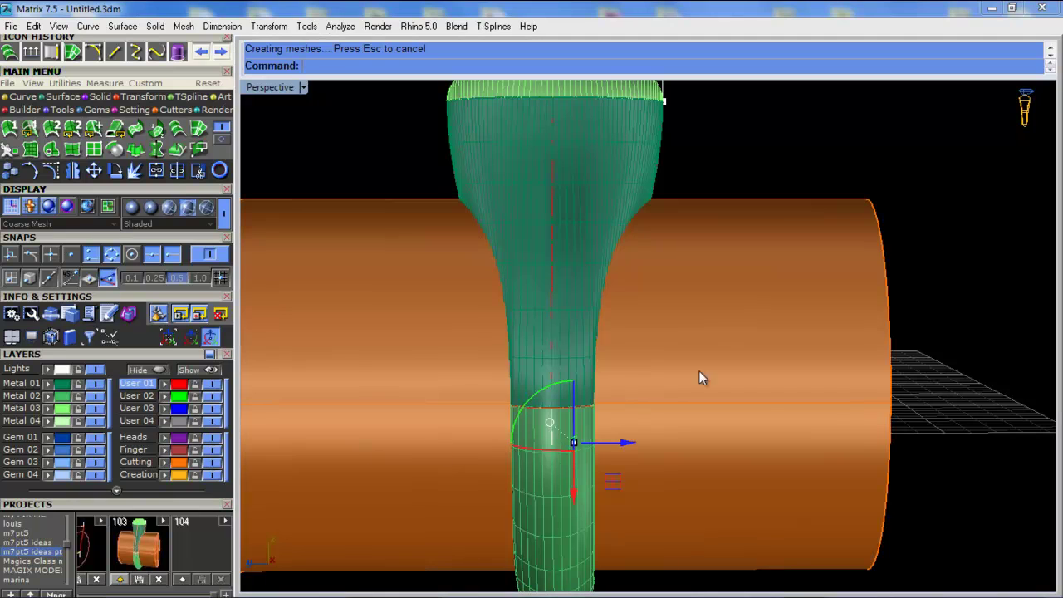
{"action": "right_click_drag", "start_coordinate": [715, 341], "coordinate": [698, 377]}
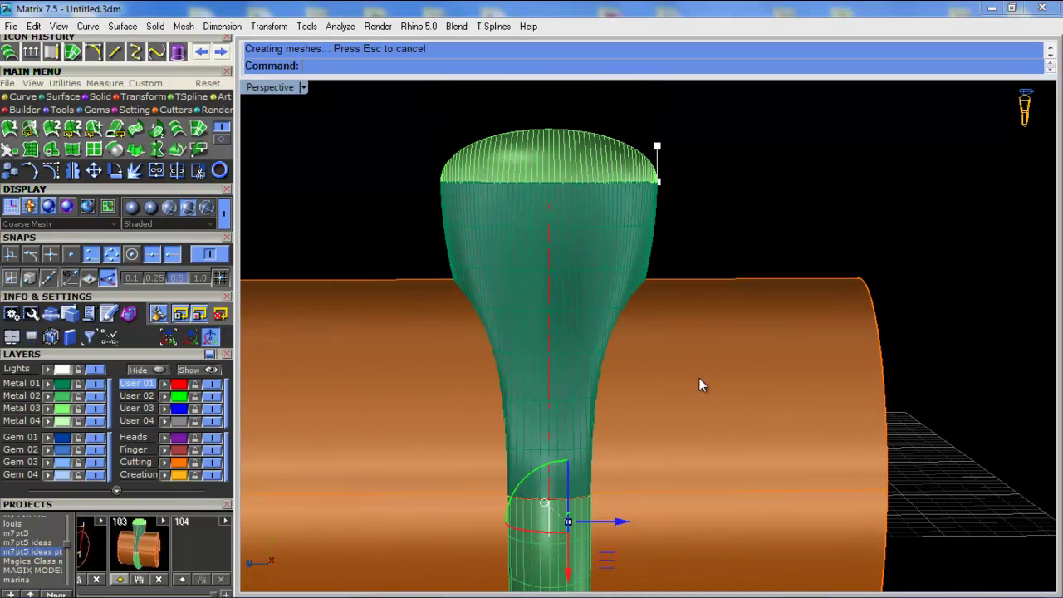
{"action": "left_click_drag", "start_coordinate": [666, 149], "coordinate": [624, 150]}
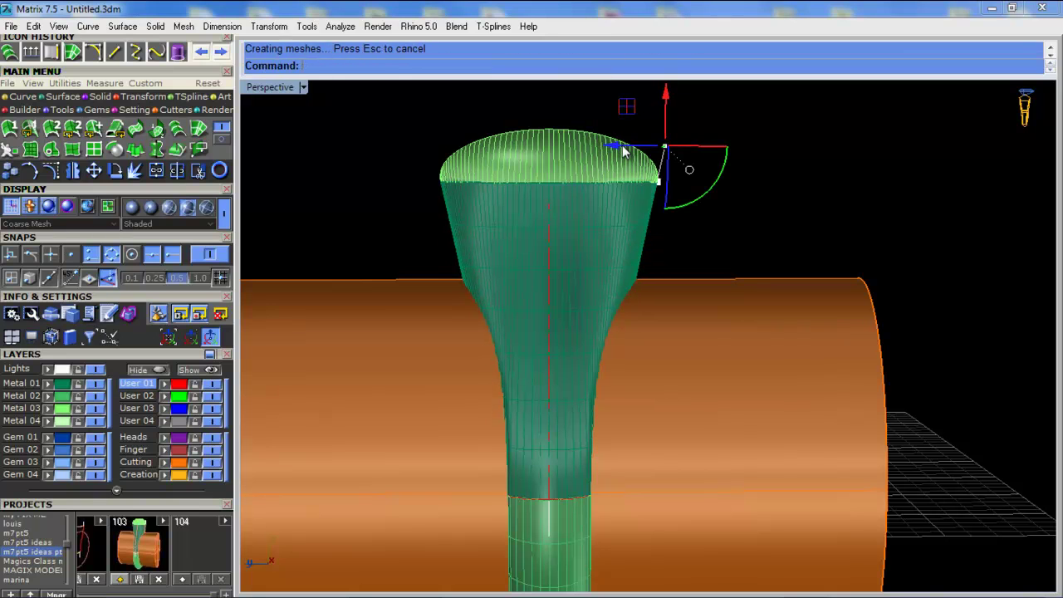
{"action": "left_click", "coordinate": [214, 462]}
{"action": "right_click_drag", "start_coordinate": [633, 409], "coordinate": [539, 407]}
{"action": "left_click", "coordinate": [213, 461]}
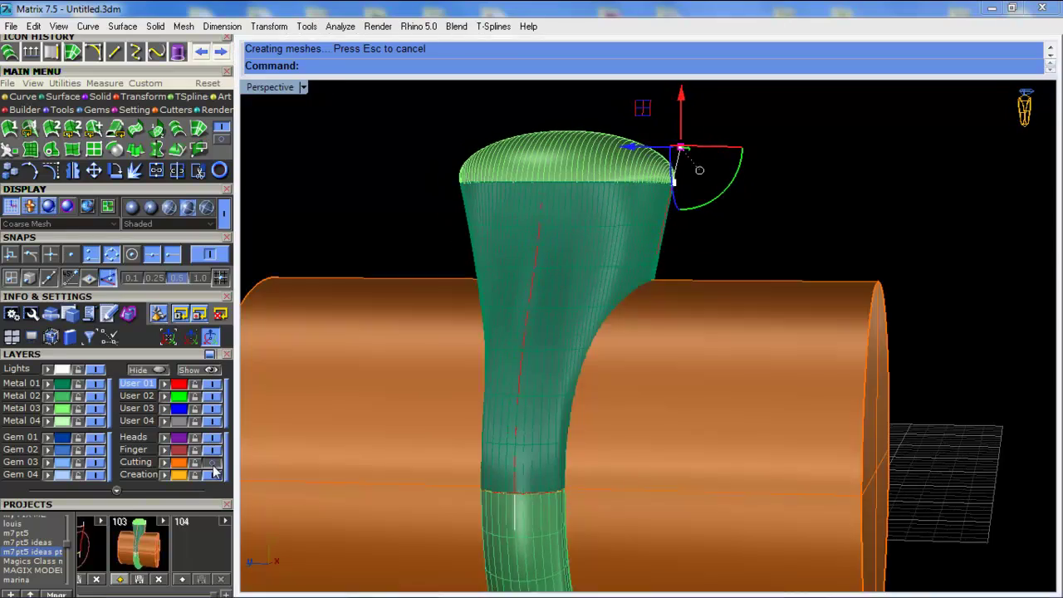
{"action": "right_click_drag", "start_coordinate": [702, 351], "coordinate": [894, 247]}
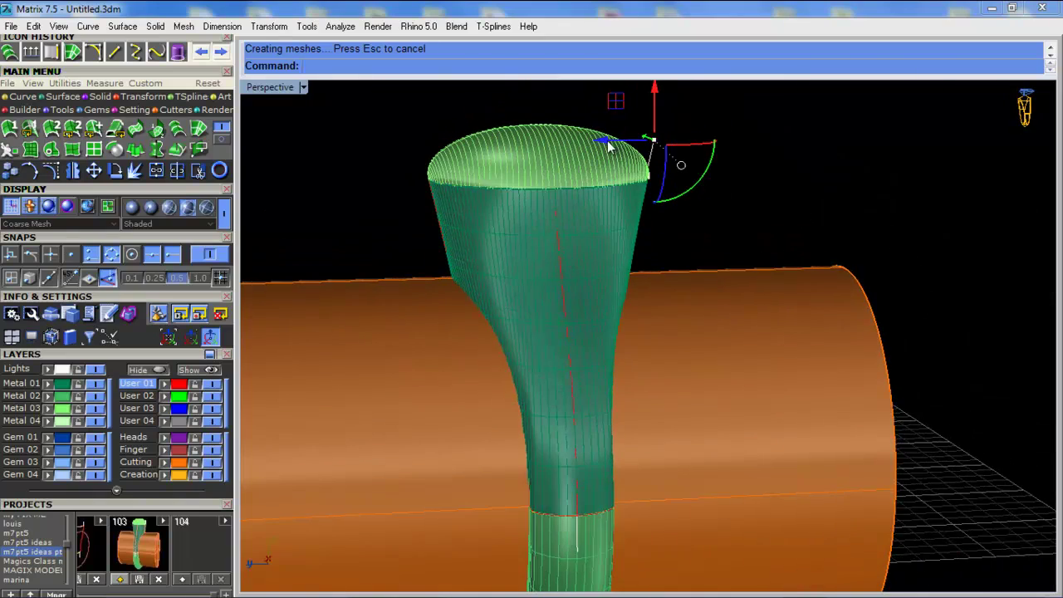
Readjust the rim guide line's upper point sideways until the shank flares more concavely below the dome
{"action": "left_click_drag", "start_coordinate": [607, 143], "coordinate": [590, 139]}
{"action": "right_click_drag", "start_coordinate": [744, 206], "coordinate": [506, 420]}
{"action": "left_click_drag", "start_coordinate": [720, 284], "coordinate": [727, 325]}
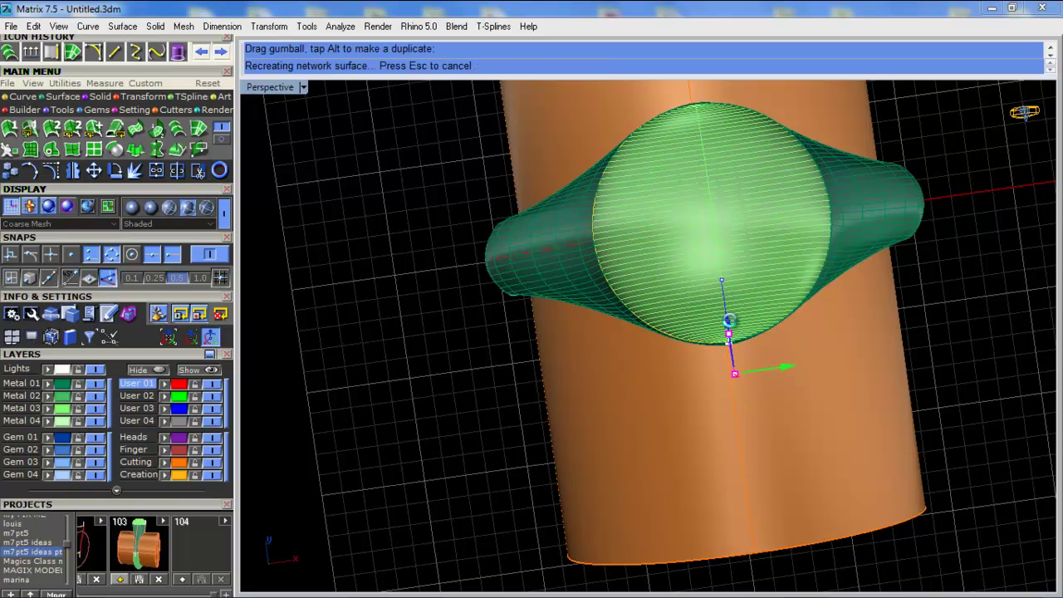
{"action": "right_click_drag", "start_coordinate": [621, 382], "coordinate": [793, 196]}
{"action": "left_click_drag", "start_coordinate": [646, 141], "coordinate": [636, 142]}
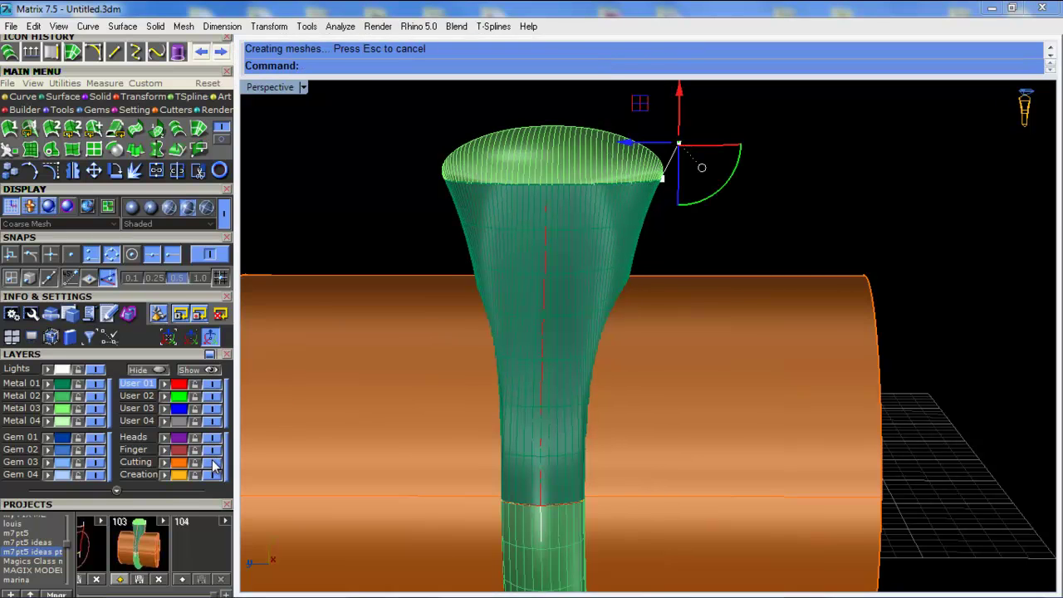
Hide the Cutting layer and move the lower point of the inner joint guide line outward
{"action": "left_click", "coordinate": [214, 461]}
{"action": "left_click", "coordinate": [598, 469]}
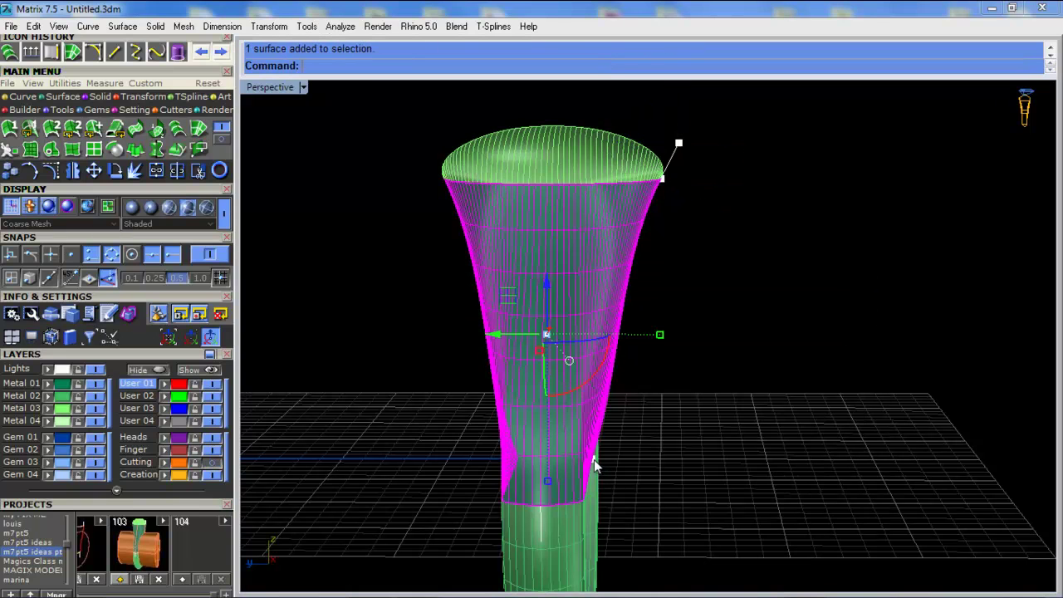
{"action": "scroll", "coordinate": [594, 465], "scroll_direction": "up", "scroll_amount": 5}
{"action": "left_click", "coordinate": [540, 549]}
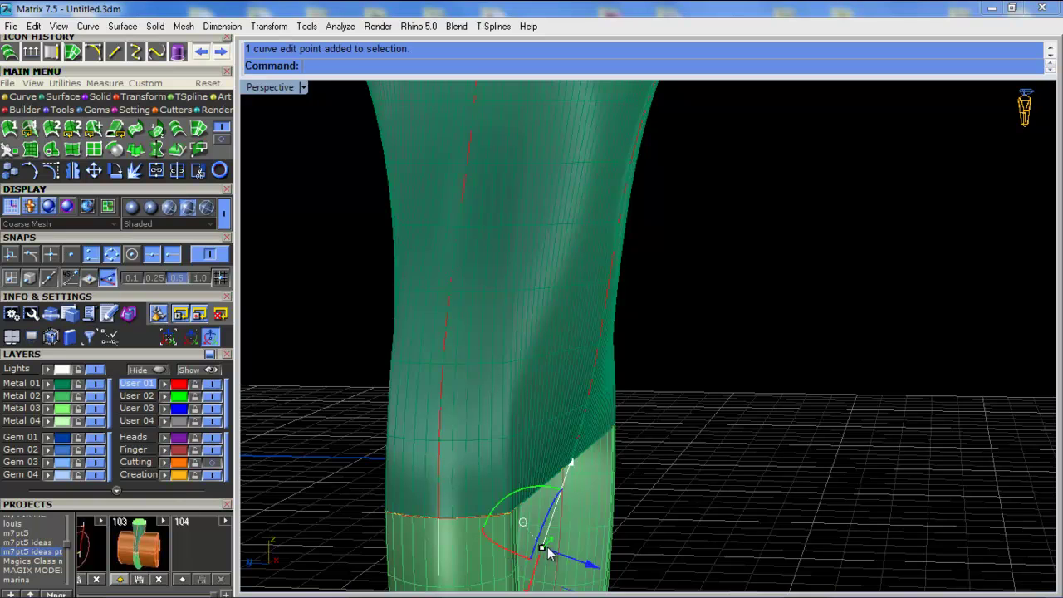
{"action": "right_click_drag", "start_coordinate": [579, 549], "coordinate": [578, 469], "text": "shift"}
{"action": "left_click_drag", "start_coordinate": [548, 501], "coordinate": [564, 494]}
{"action": "scroll", "coordinate": [614, 307], "scroll_direction": "down", "scroll_amount": 4}
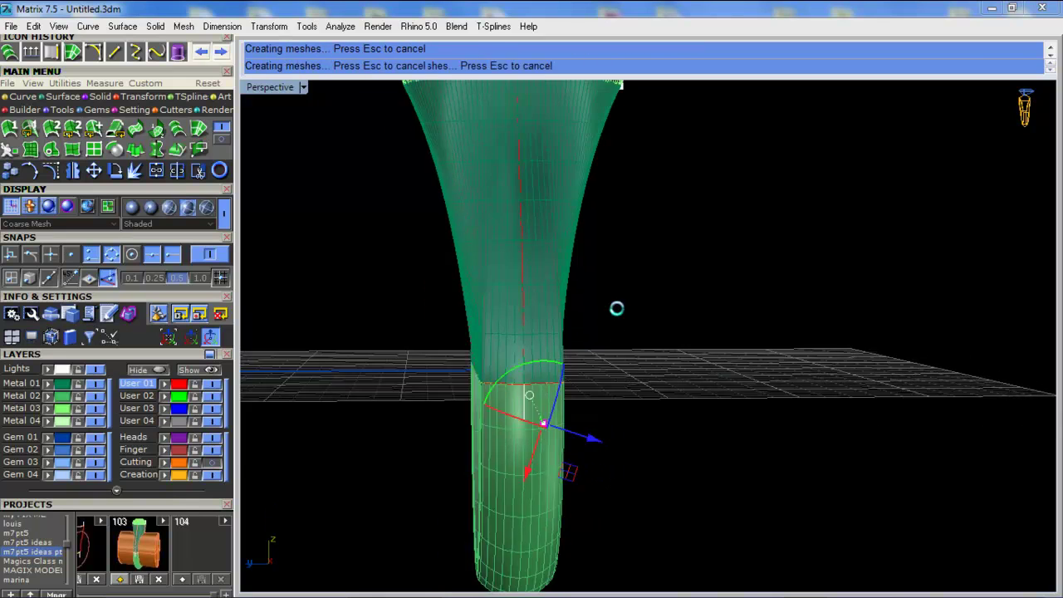
Bring the rim guide line's upper point back inward and show the Cutting layer to check the shank against the finger cylinder
{"action": "left_click_drag", "start_coordinate": [591, 177], "coordinate": [578, 177]}
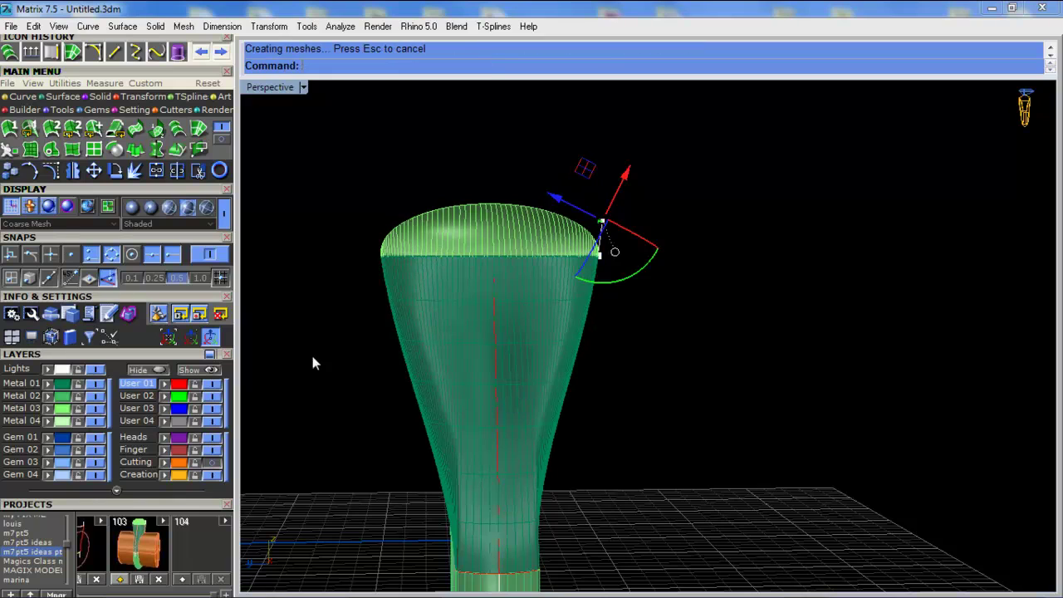
{"action": "left_click", "coordinate": [213, 464]}
{"action": "right_click_drag", "start_coordinate": [531, 407], "coordinate": [648, 328]}
{"action": "right_click_drag", "start_coordinate": [629, 280], "coordinate": [639, 304], "text": "shift"}
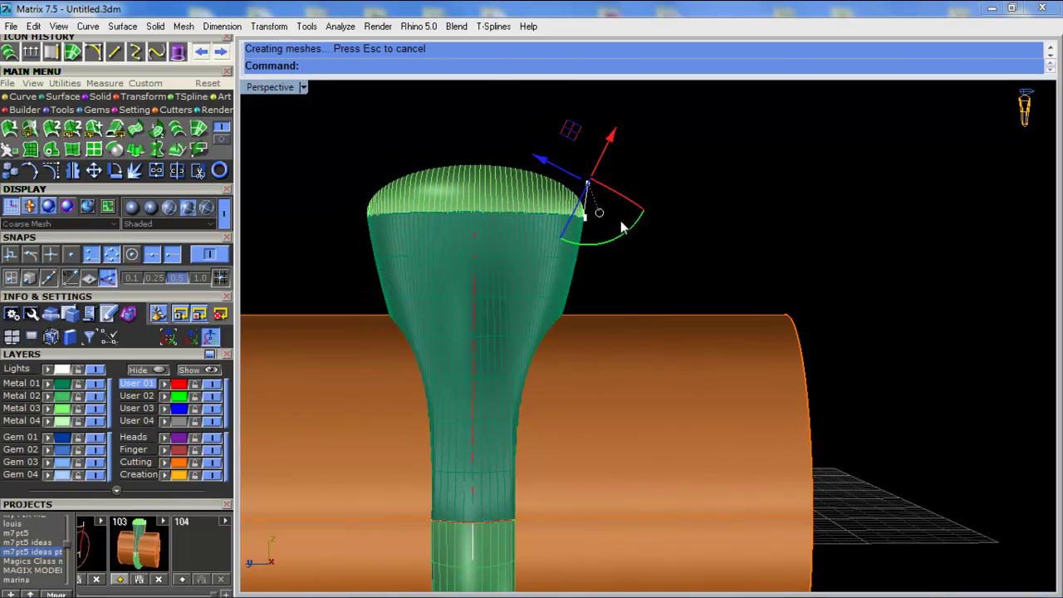
Use Ghosted display to reach the inner joint guide line and move its lower point outward, then return the perspective view to Shaded
{"action": "left_click", "coordinate": [304, 88]}
{"action": "left_click", "coordinate": [349, 113]}
{"action": "right_click_drag", "start_coordinate": [560, 452], "coordinate": [555, 391], "text": "shift"}
{"action": "scroll", "coordinate": [503, 492], "scroll_direction": "up", "scroll_amount": 2}
{"action": "left_click", "coordinate": [504, 493]}
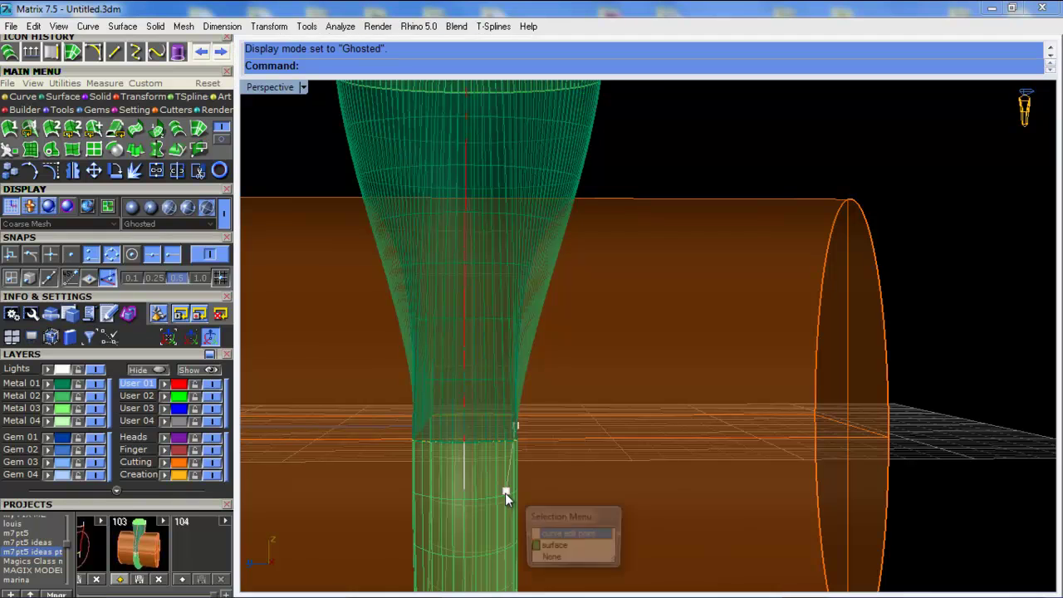
{"action": "left_click_drag", "start_coordinate": [540, 535], "coordinate": [548, 530]}
{"action": "scroll", "coordinate": [548, 504], "scroll_direction": "down", "scroll_amount": 2}
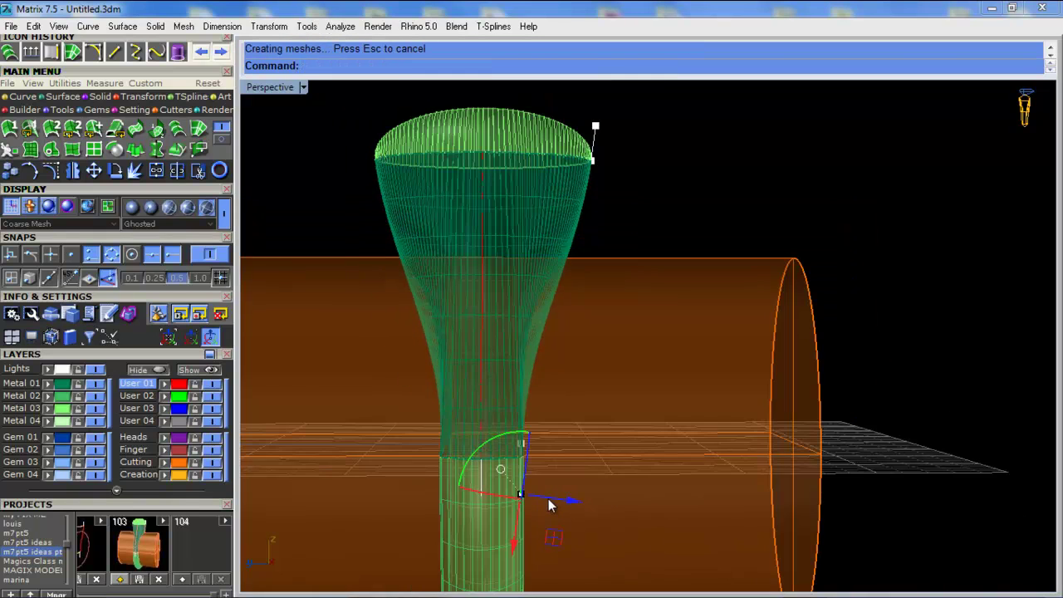
{"action": "left_click", "coordinate": [304, 87]}
{"action": "left_click", "coordinate": [328, 75]}
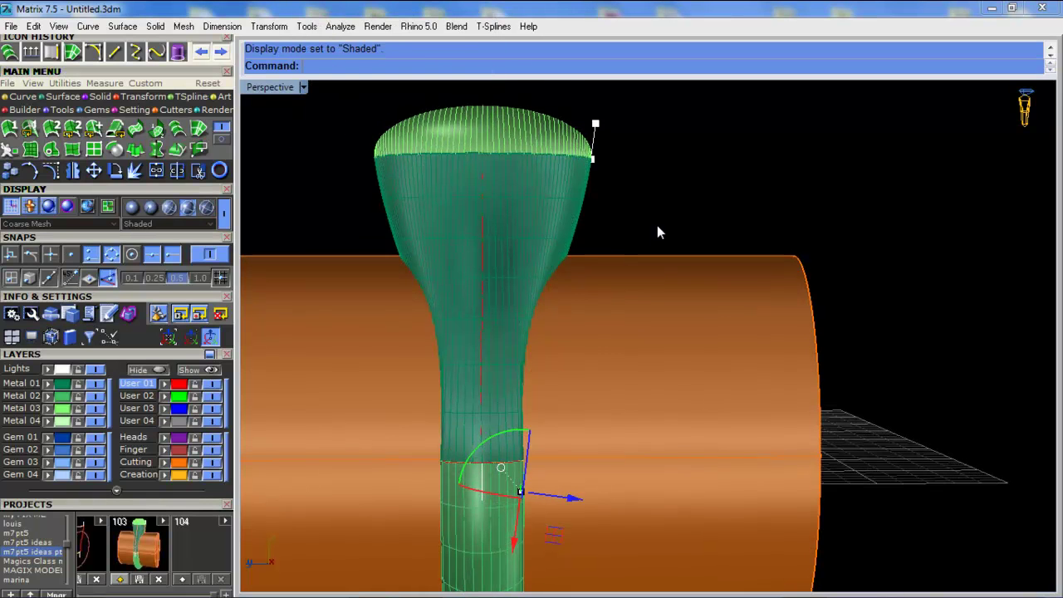
Nudge the upper point of the rim guide line in small sideways moves to fine-tune the shank's flare
{"action": "left_click", "coordinate": [595, 126]}
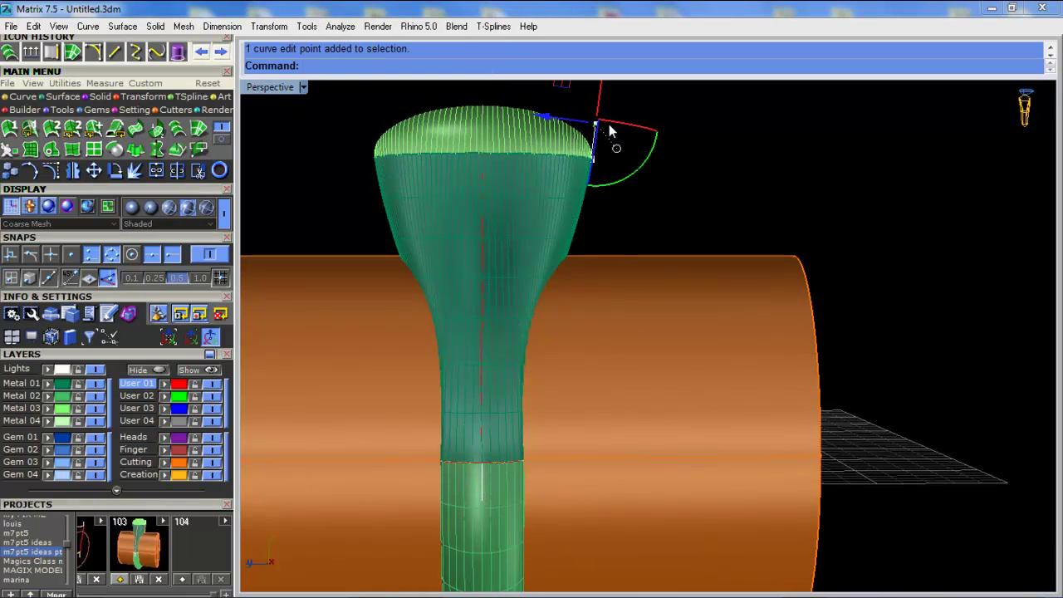
{"action": "left_click", "coordinate": [556, 123]}
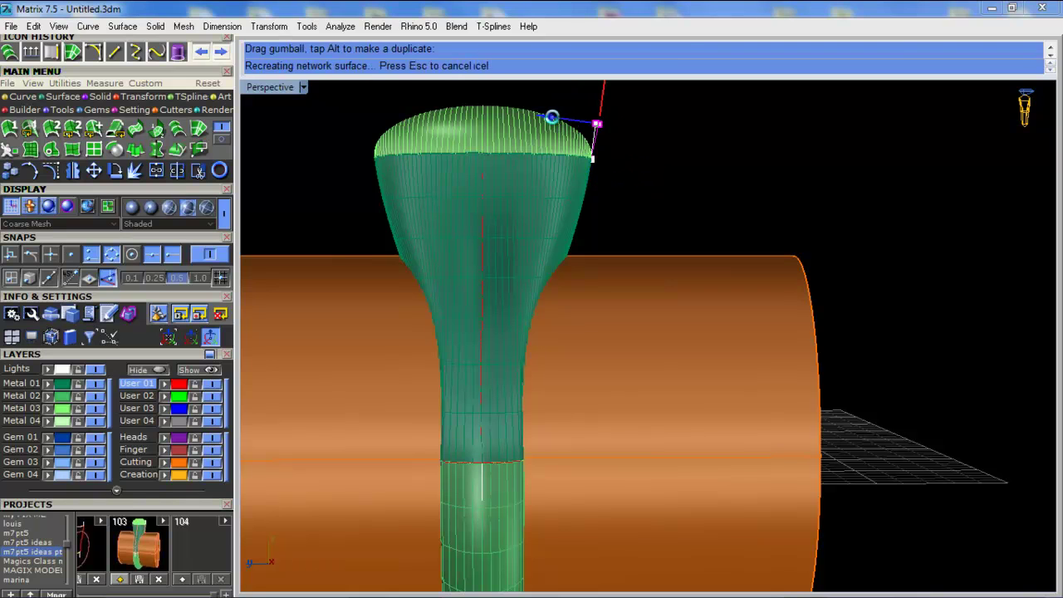
{"action": "mouse_move", "coordinate": [637, 255]}
{"action": "right_mouse_down"}
{"action": "mouse_move", "coordinate": [628, 256]}
{"action": "mouse_move", "coordinate": [637, 257]}
{"action": "right_mouse_up"}
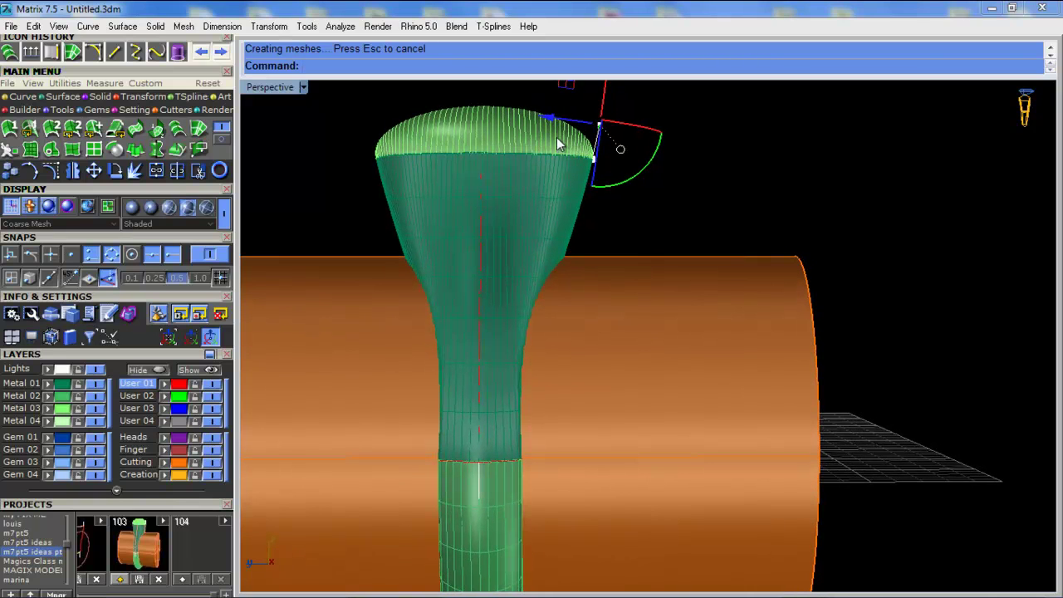
{"action": "left_click", "coordinate": [546, 118]}
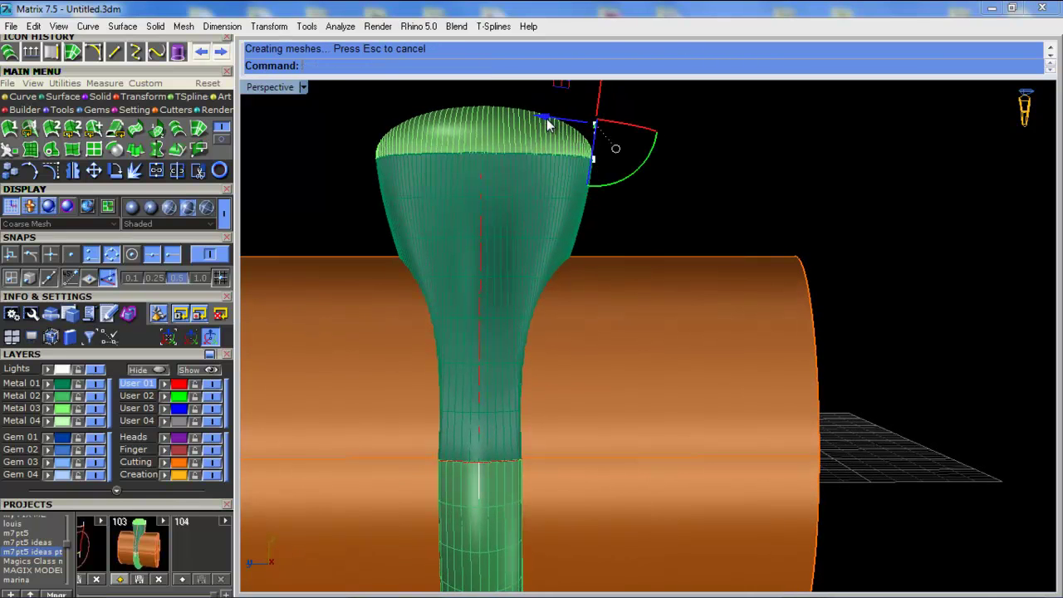
{"action": "left_click_drag", "start_coordinate": [548, 125], "coordinate": [555, 125]}
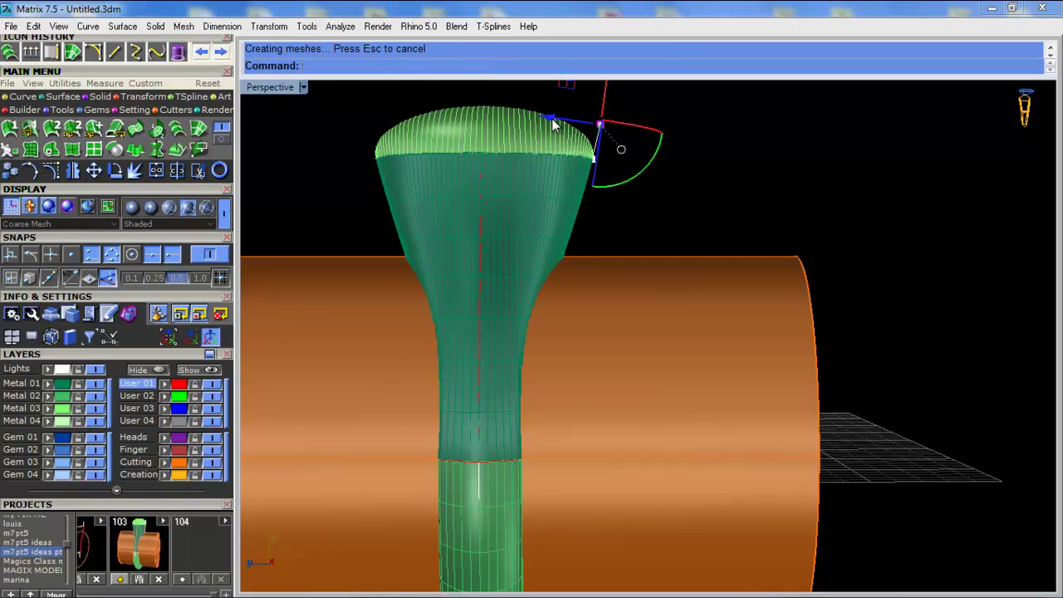
Set the perspective view to Ghosted and nudge the lower point of the inner joint guide line slightly inward
{"action": "right_click_drag", "start_coordinate": [555, 124], "coordinate": [621, 317]}
{"action": "right_click_drag", "start_coordinate": [495, 409], "coordinate": [663, 345]}
{"action": "scroll", "coordinate": [648, 357], "scroll_direction": "up", "scroll_amount": 3}
{"action": "right_click_drag", "start_coordinate": [507, 351], "coordinate": [508, 365]}
{"action": "right_click_drag", "start_coordinate": [584, 374], "coordinate": [579, 308], "text": "shift"}
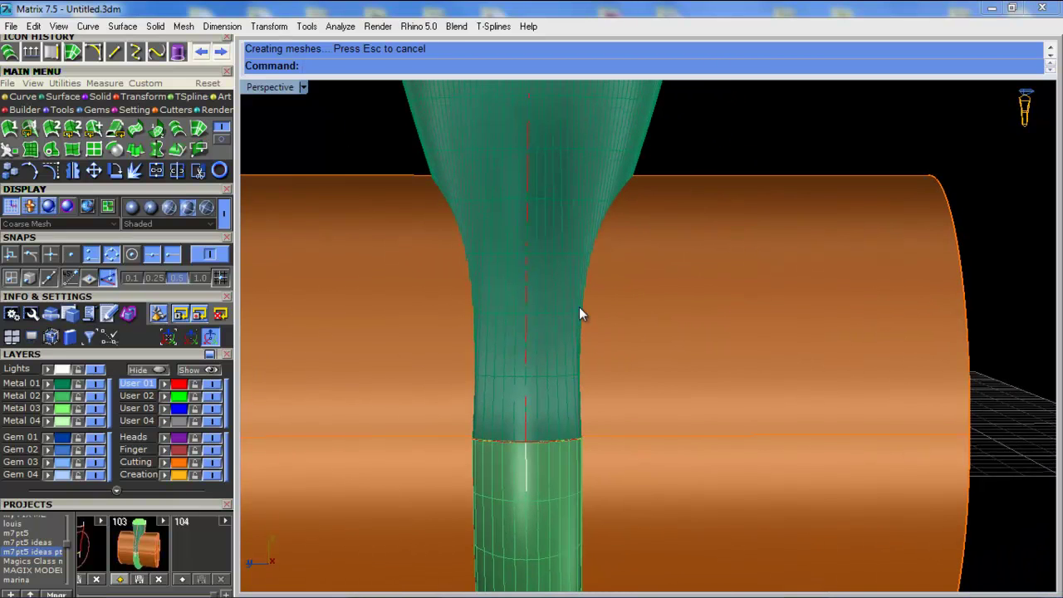
{"action": "left_click", "coordinate": [302, 88]}
{"action": "left_click", "coordinate": [337, 109]}
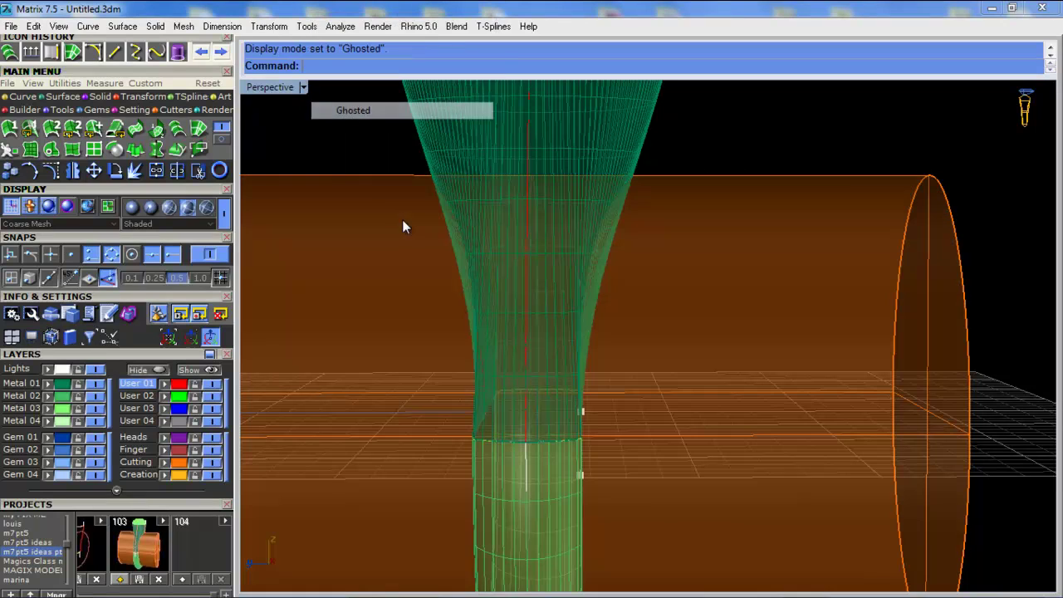
{"action": "left_click", "coordinate": [581, 479]}
{"action": "left_click", "coordinate": [635, 521]}
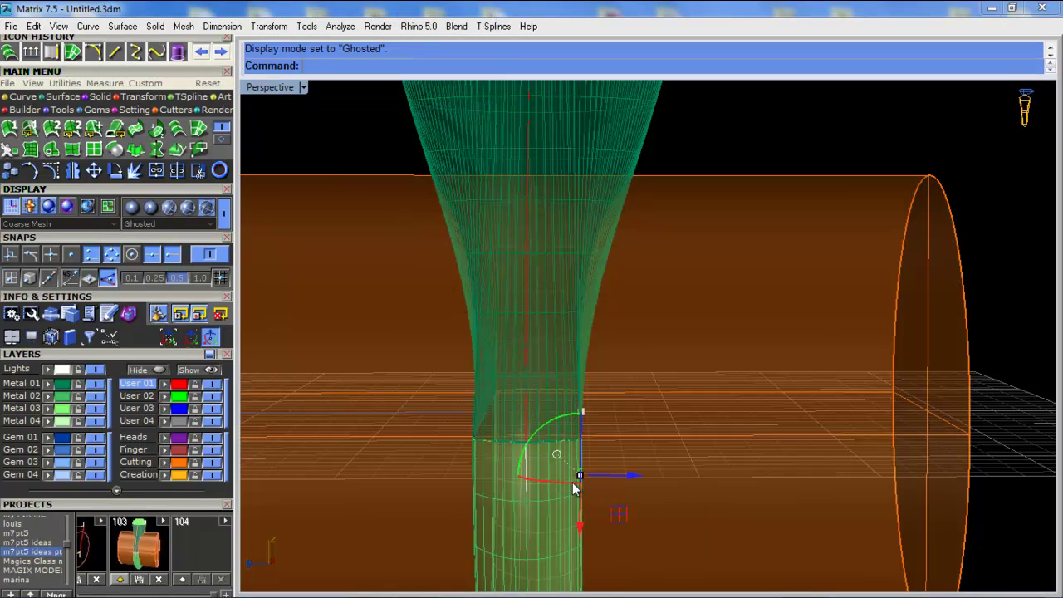
{"action": "left_click_drag", "start_coordinate": [626, 475], "coordinate": [621, 476]}
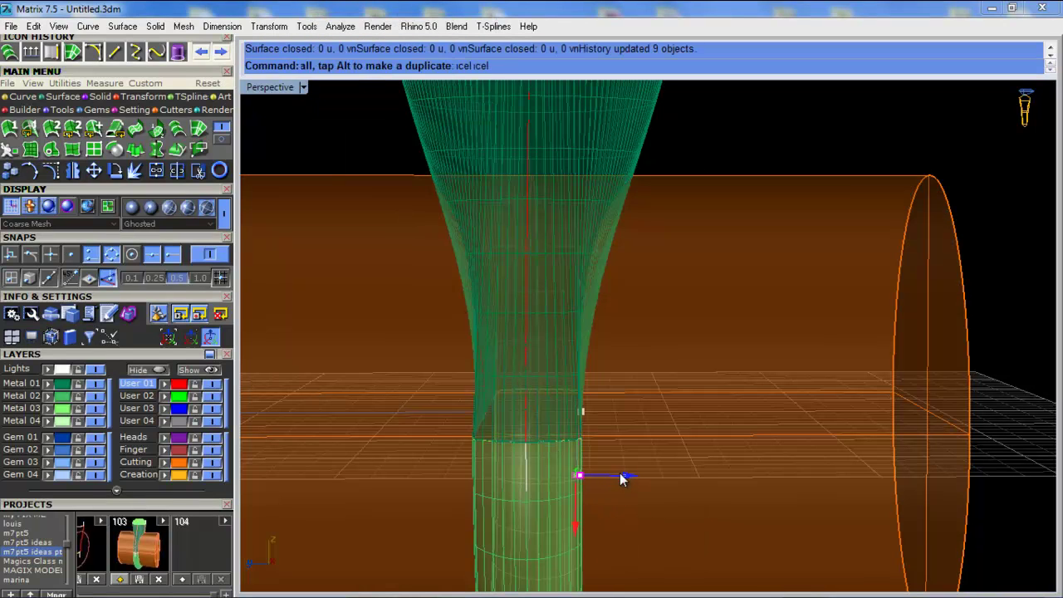
Undo and redo the last point move, and set the Side View to Shaded to check the shank's profile
{"action": "double_click", "coordinate": [278, 89]}
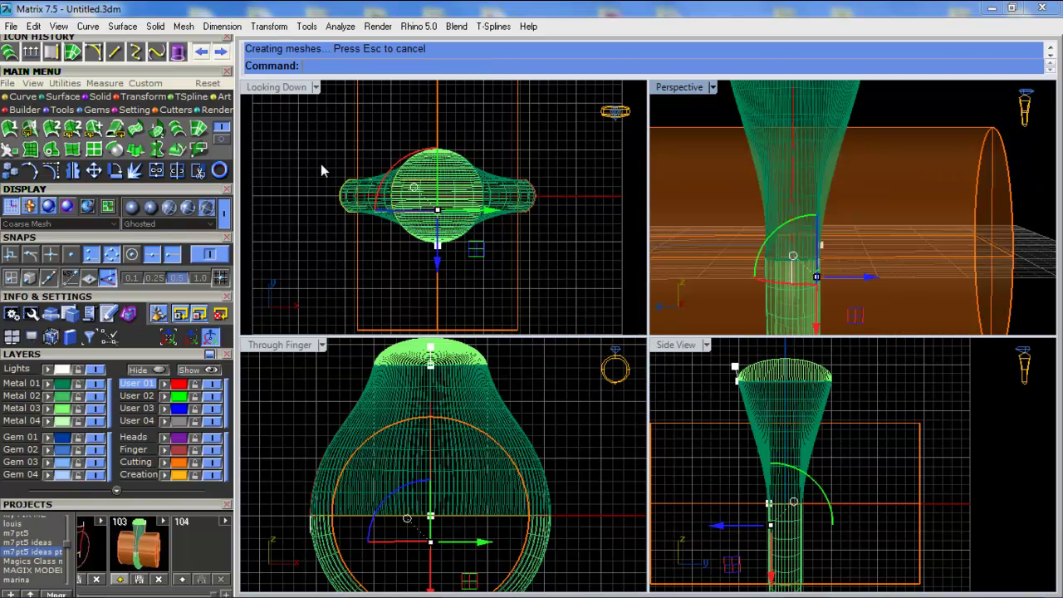
{"action": "scroll", "coordinate": [359, 180], "scroll_direction": "up", "scroll_amount": 8}
{"action": "key", "text": "ctrl+z"}
{"action": "key", "text": "ctrl+y"}
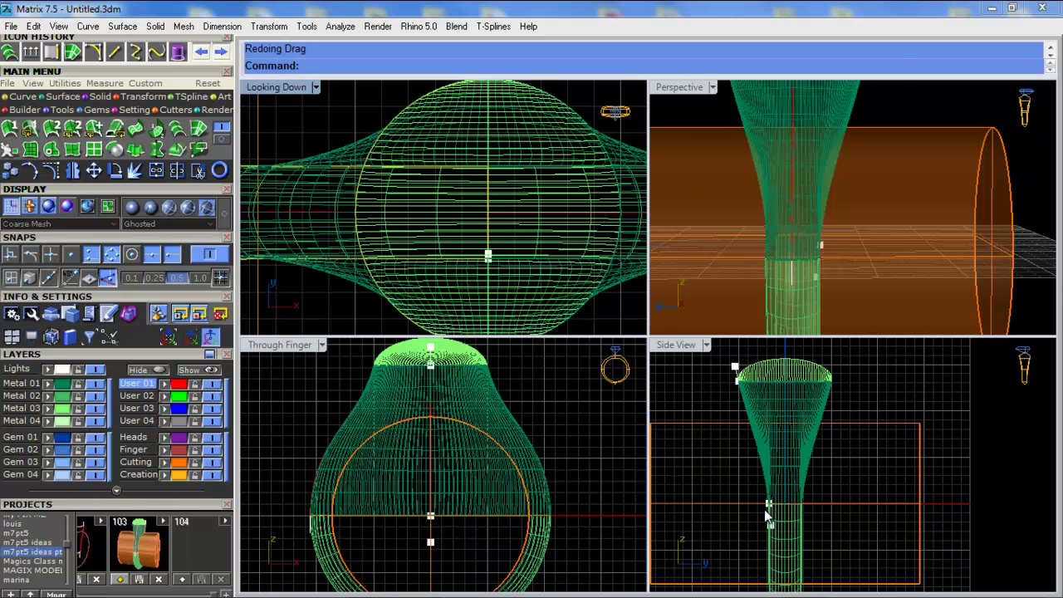
{"action": "scroll", "coordinate": [768, 516], "scroll_direction": "up", "scroll_amount": 3}
{"action": "left_click", "coordinate": [705, 345]}
{"action": "left_click", "coordinate": [751, 77]}
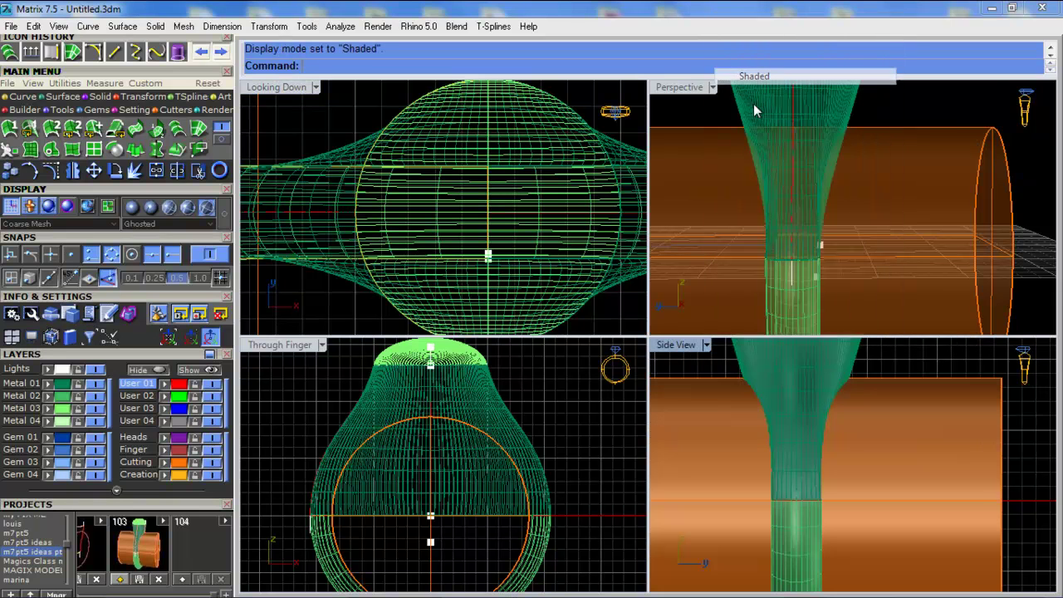
{"action": "scroll", "coordinate": [845, 456], "scroll_direction": "up", "scroll_amount": 1}
{"action": "scroll", "coordinate": [836, 470], "scroll_direction": "down", "scroll_amount": 5}
{"action": "double_click", "coordinate": [681, 87]}
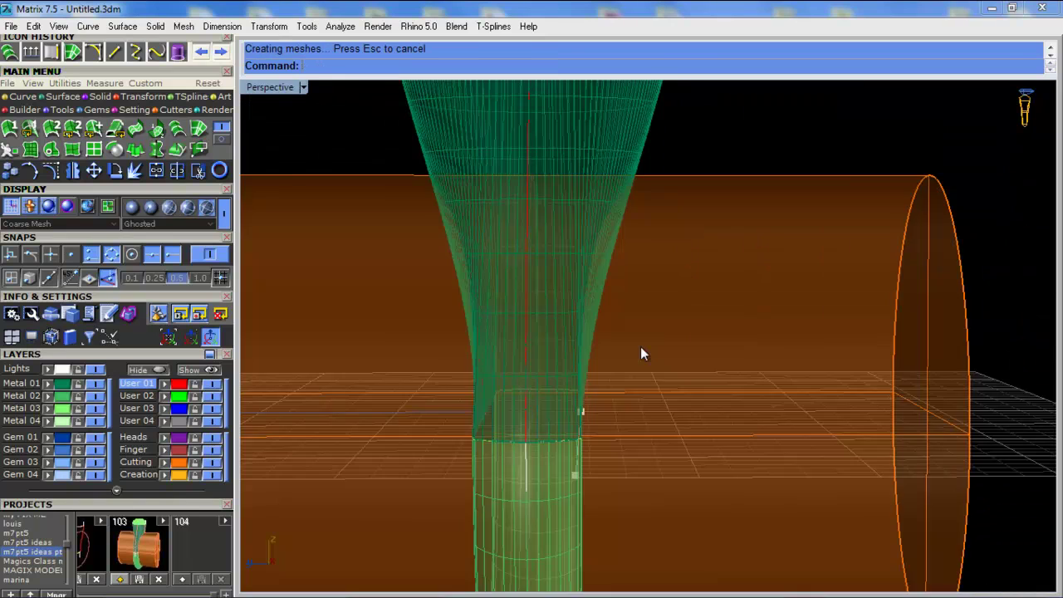
Set the perspective view to Shaded and turn on the control points of the shank's outer side profile curve
{"action": "scroll", "coordinate": [640, 348], "scroll_direction": "down", "scroll_amount": 6}
{"action": "scroll", "coordinate": [660, 255], "scroll_direction": "up", "scroll_amount": 4}
{"action": "right_click_drag", "start_coordinate": [660, 255], "coordinate": [486, 305]}
{"action": "left_click", "coordinate": [305, 86]}
{"action": "left_click", "coordinate": [351, 78]}
{"action": "scroll", "coordinate": [533, 349], "scroll_direction": "up", "scroll_amount": 3}
{"action": "mouse_move", "coordinate": [530, 346]}
{"action": "right_mouse_down"}
{"action": "mouse_move", "coordinate": [609, 341]}
{"action": "mouse_move", "coordinate": [503, 340]}
{"action": "mouse_move", "coordinate": [518, 327]}
{"action": "mouse_move", "coordinate": [631, 308]}
{"action": "mouse_move", "coordinate": [454, 321]}
{"action": "mouse_move", "coordinate": [462, 293]}
{"action": "mouse_move", "coordinate": [537, 300]}
{"action": "mouse_move", "coordinate": [363, 120]}
{"action": "right_mouse_up"}
{"action": "left_click", "coordinate": [507, 318]}
{"action": "left_click", "coordinate": [548, 355]}
{"action": "scroll", "coordinate": [627, 320], "scroll_direction": "down", "scroll_amount": 4}
{"action": "left_click", "coordinate": [54, 170]}
In the Through Finger view, raise the profile curve's mid-shoulder control point and move the one above it inward
{"action": "double_click", "coordinate": [293, 93]}
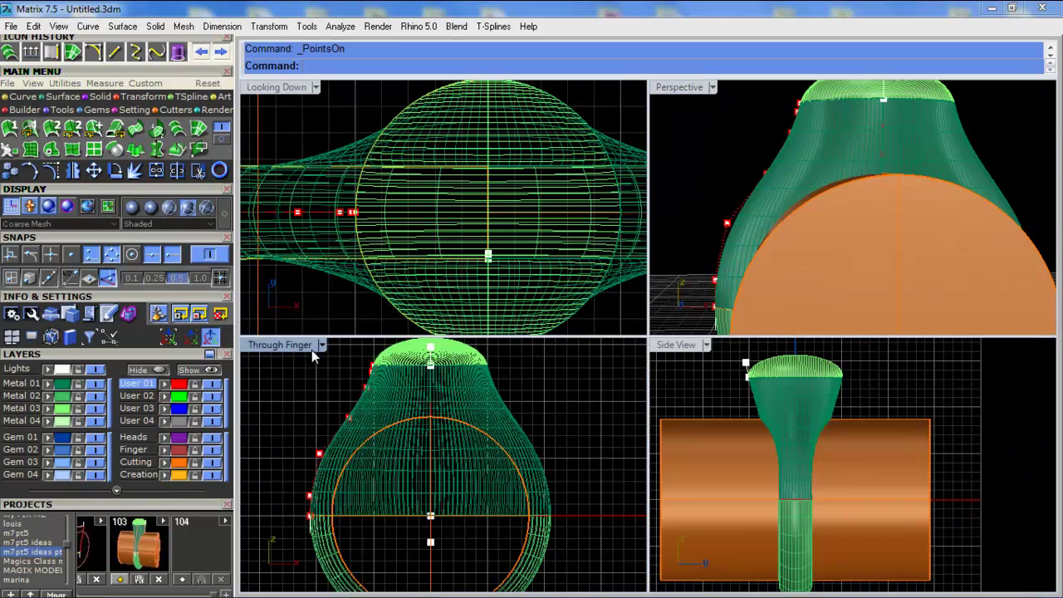
{"action": "double_click", "coordinate": [309, 344]}
{"action": "scroll", "coordinate": [463, 240], "scroll_direction": "up", "scroll_amount": 2}
{"action": "left_click_drag", "start_coordinate": [465, 324], "coordinate": [465, 326]}
{"action": "left_click_drag", "start_coordinate": [458, 269], "coordinate": [459, 253]}
{"action": "left_click", "coordinate": [521, 191]}
{"action": "left_click_drag", "start_coordinate": [577, 197], "coordinate": [581, 190]}
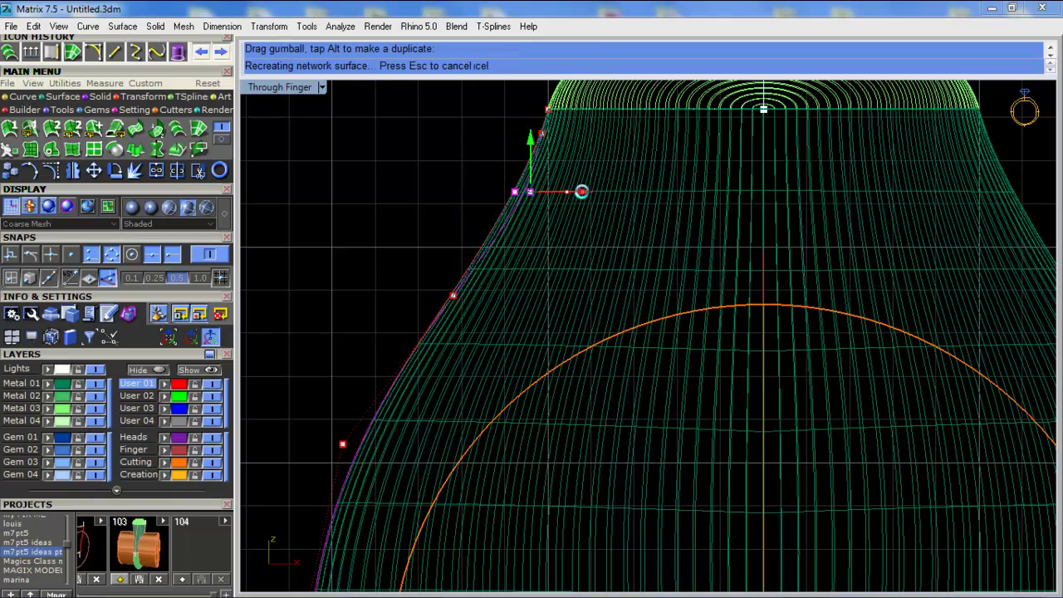
Fine-tune the profile curve's control points just below the rim to smooth the shoulder, and return to the four-view layout
{"action": "left_click_drag", "start_coordinate": [545, 139], "coordinate": [597, 143]}
{"action": "right_click_drag", "start_coordinate": [491, 196], "coordinate": [473, 265]}
{"action": "scroll", "coordinate": [573, 188], "scroll_direction": "up", "scroll_amount": 4}
{"action": "left_click_drag", "start_coordinate": [557, 195], "coordinate": [526, 208]}
{"action": "left_click_drag", "start_coordinate": [495, 147], "coordinate": [495, 157]}
{"action": "left_click", "coordinate": [419, 265]}
{"action": "scroll", "coordinate": [420, 266], "scroll_direction": "down", "scroll_amount": 10}
{"action": "double_click", "coordinate": [284, 87]}
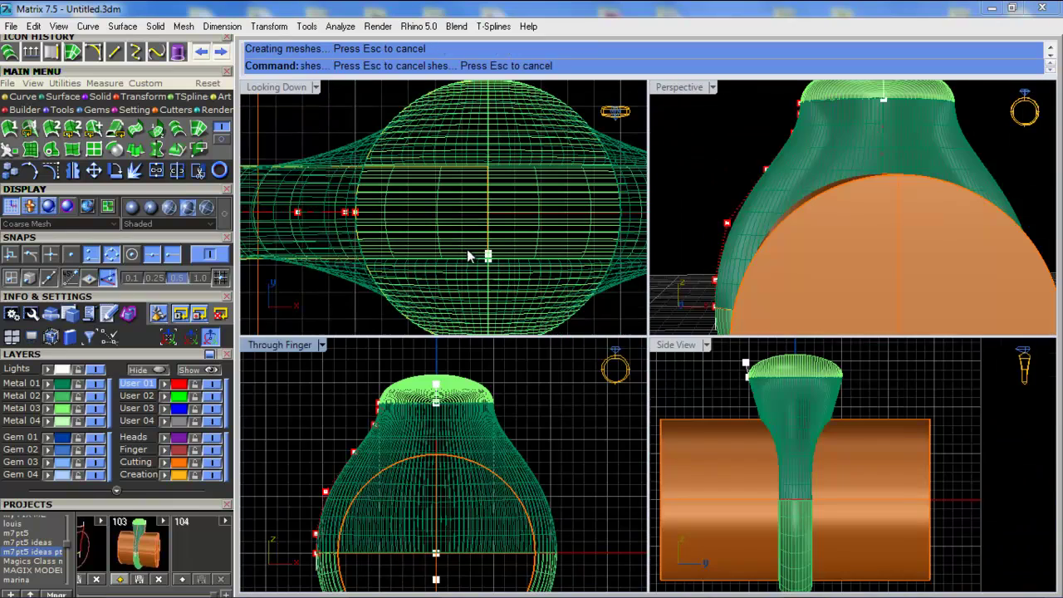
Maximize the perspective view and delete the domed cap surface above the shank's rim
{"action": "scroll", "coordinate": [446, 231], "scroll_direction": "down", "scroll_amount": 3}
{"action": "double_click", "coordinate": [669, 88]}
{"action": "right_click_drag", "start_coordinate": [714, 125], "coordinate": [837, 149]}
{"action": "scroll", "coordinate": [837, 150], "scroll_direction": "down", "scroll_amount": 2}
{"action": "right_click_drag", "start_coordinate": [747, 143], "coordinate": [673, 115]}
{"action": "left_click", "coordinate": [674, 114]}
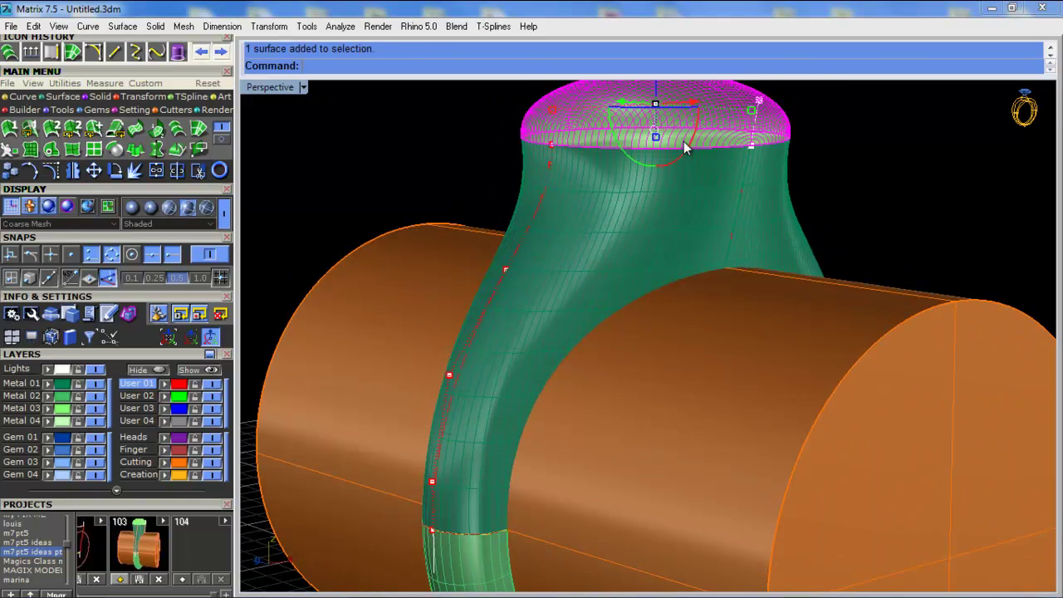
{"action": "key", "text": "Delete"}
{"action": "right_click_drag", "start_coordinate": [835, 198], "coordinate": [608, 242]}
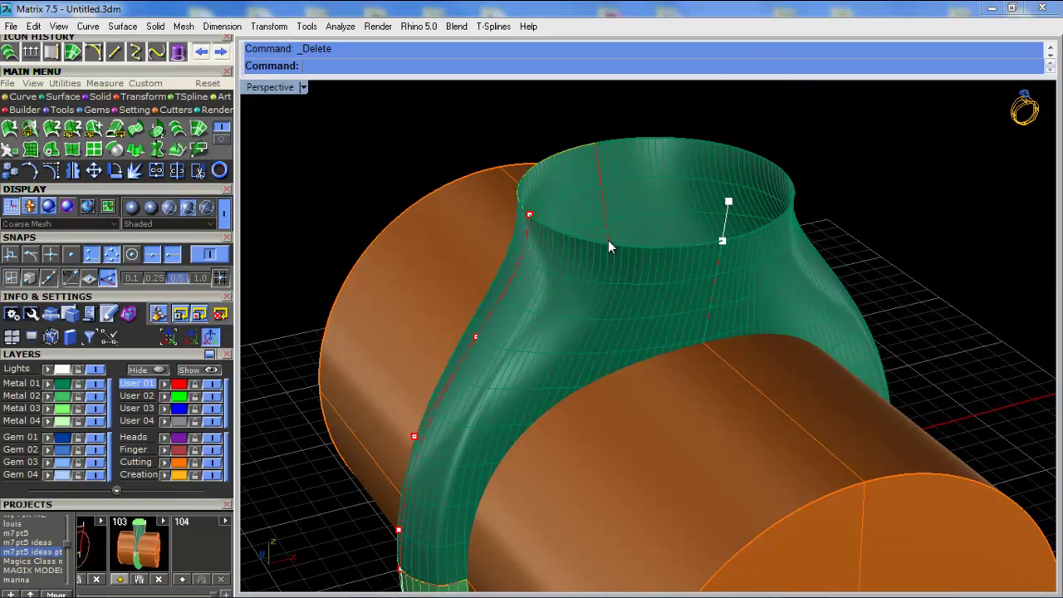
Create a planar surface from the edge curves around the shank's open rim
{"action": "left_click", "coordinate": [51, 150]}
{"action": "scroll", "coordinate": [627, 229], "scroll_direction": "up", "scroll_amount": 3}
{"action": "left_click", "coordinate": [659, 263]}
{"action": "left_click", "coordinate": [701, 306]}
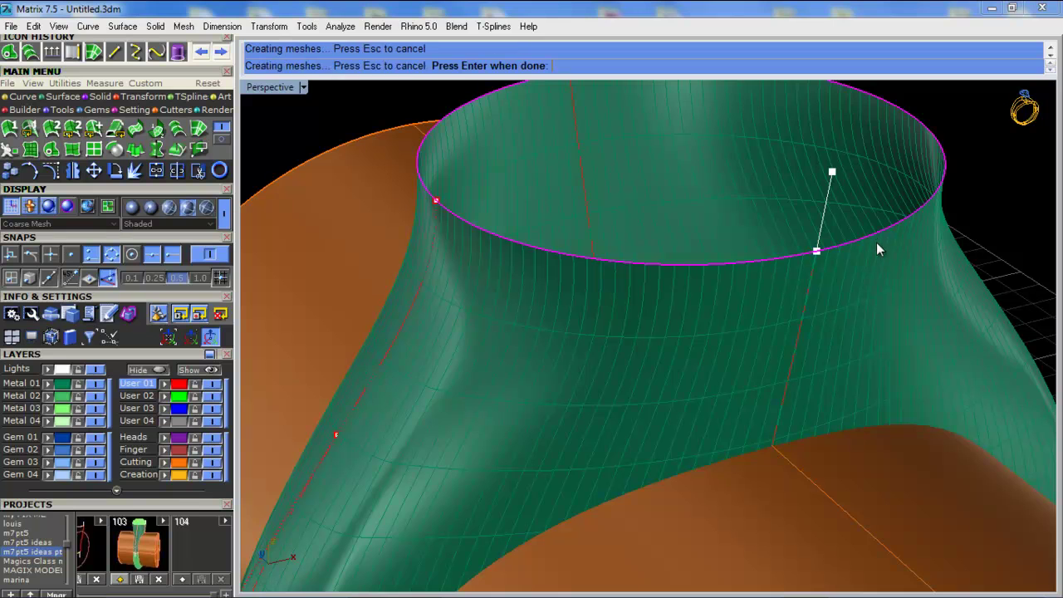
{"action": "right_click", "coordinate": [876, 243]}
Scale the planar surface down to about half the rim's width and assign it to the Metal 01 layer
{"action": "left_click", "coordinate": [748, 194]}
{"action": "right_click_drag", "start_coordinate": [749, 195], "coordinate": [467, 297]}
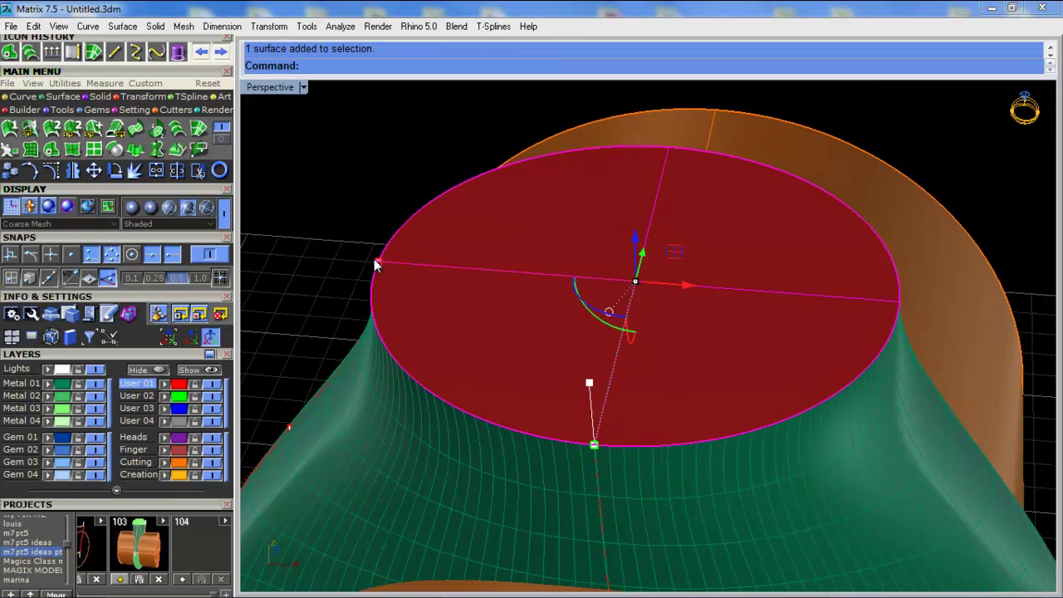
{"action": "left_click_drag", "start_coordinate": [377, 264], "coordinate": [512, 302]}
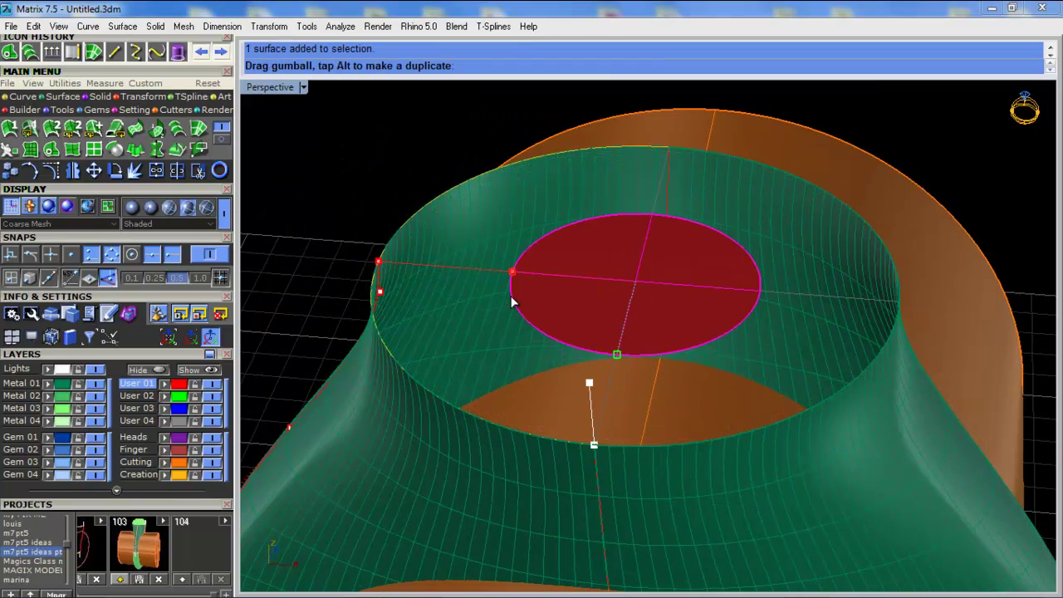
{"action": "left_click", "coordinate": [558, 289]}
{"action": "left_click", "coordinate": [49, 385]}
{"action": "left_click", "coordinate": [267, 288]}
{"action": "right_click_drag", "start_coordinate": [612, 313], "coordinate": [638, 306]}
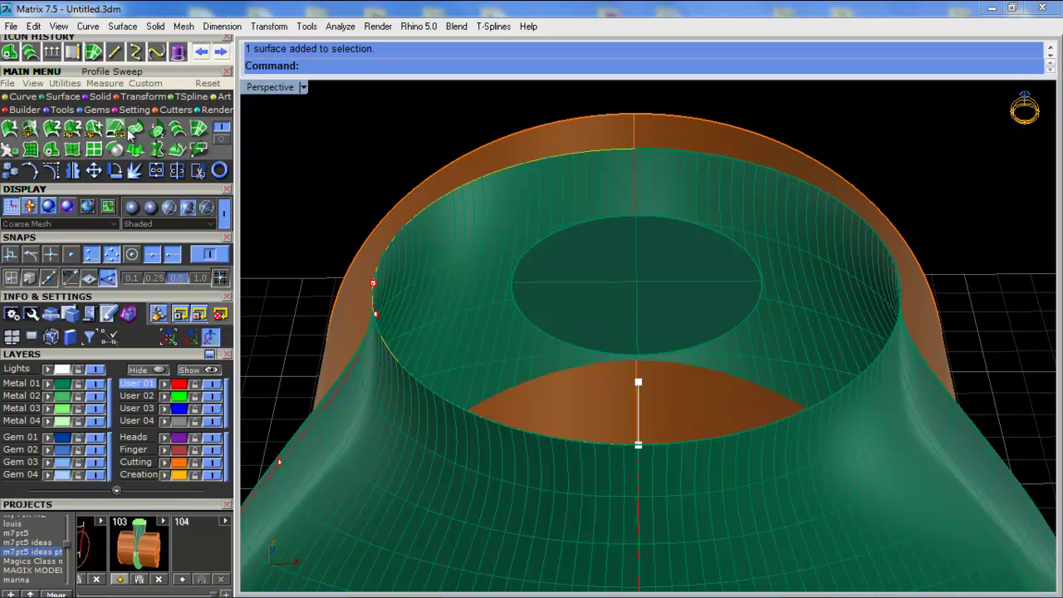
{"action": "left_click", "coordinate": [135, 131]}
{"action": "left_click", "coordinate": [530, 323]}
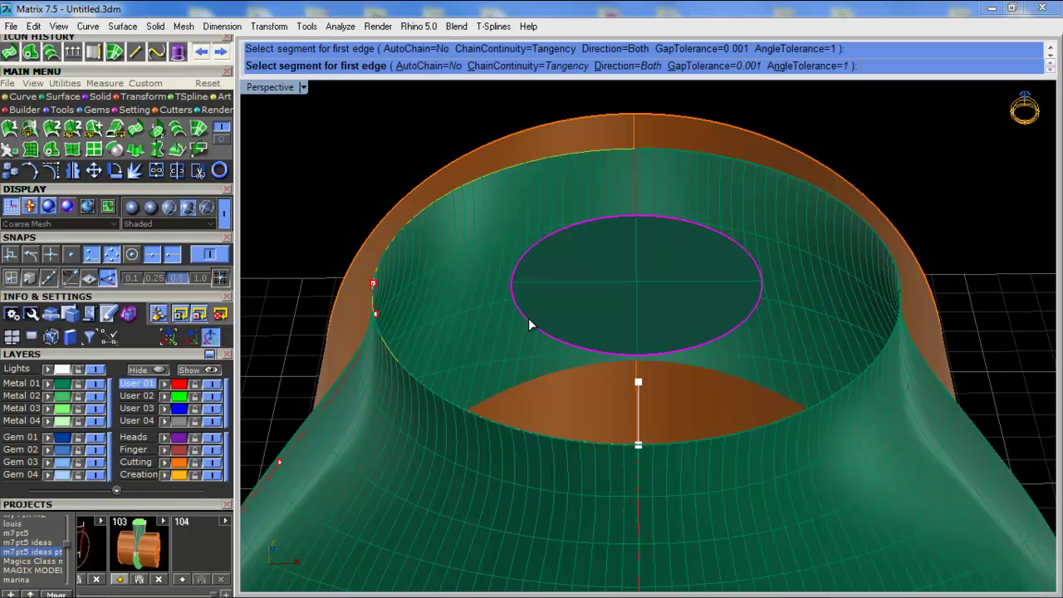
{"action": "key", "text": "Escape"}
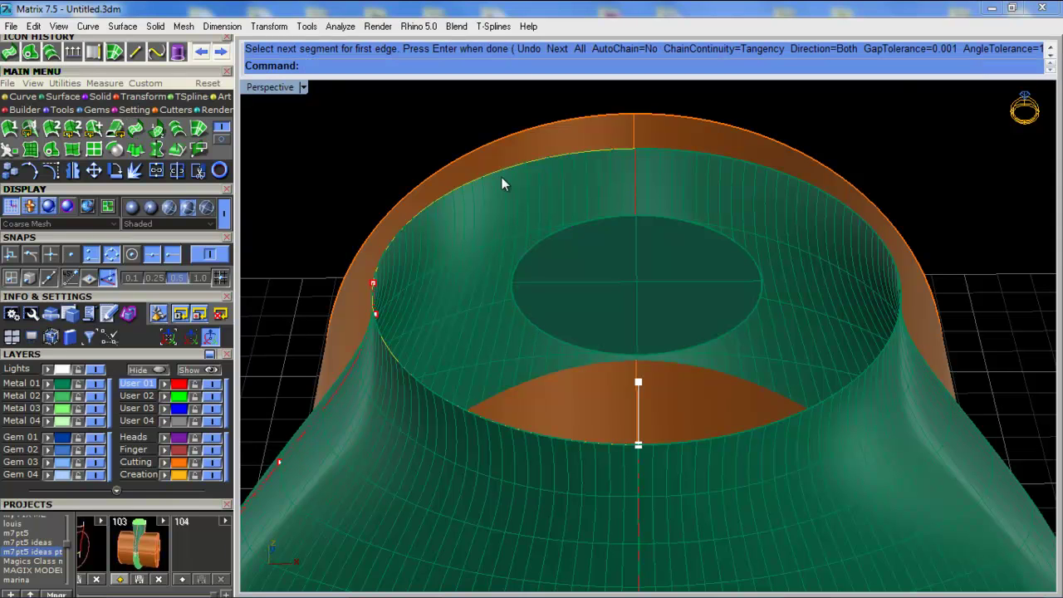
{"action": "right_click", "coordinate": [694, 155]}
{"action": "left_click", "coordinate": [694, 154]}
{"action": "key", "text": "Escape"}
{"action": "key", "text": "Escape"}
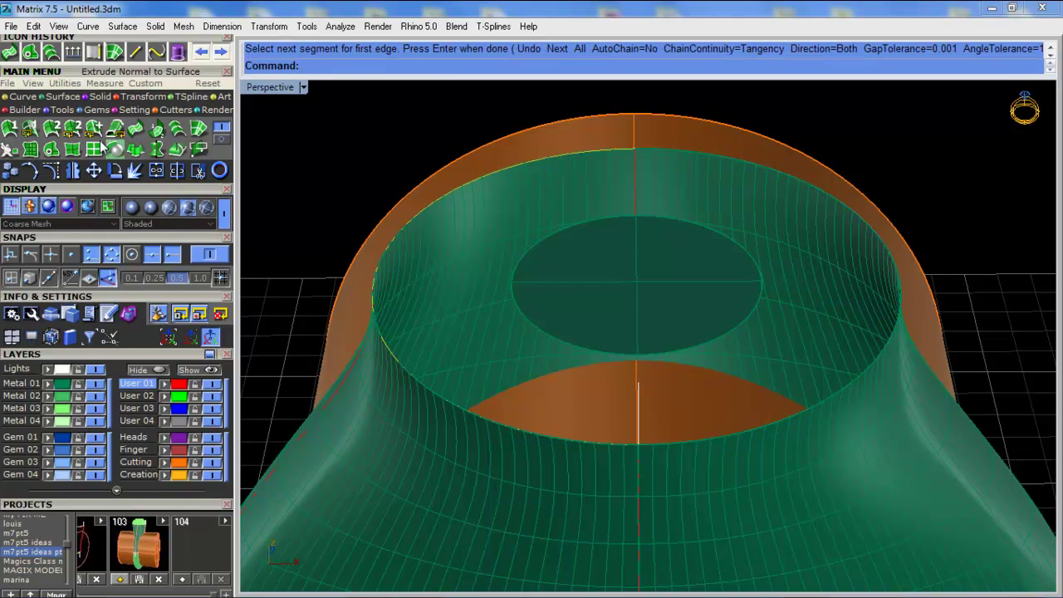
Split the small disc's edge on the ring's centre line so each half can be picked separately
{"action": "left_click", "coordinate": [65, 84]}
{"action": "left_click", "coordinate": [96, 130]}
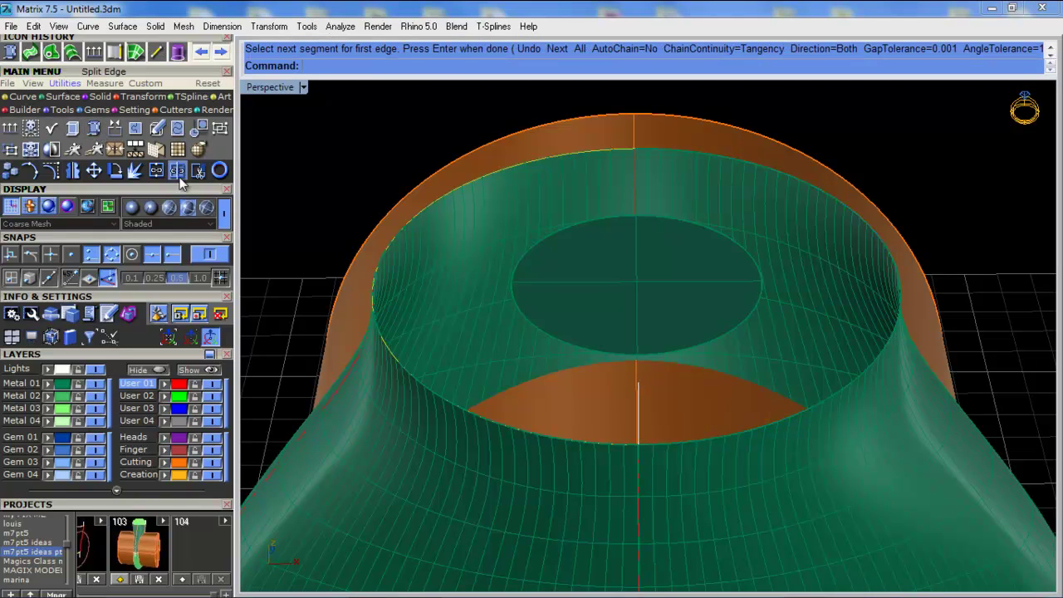
{"action": "left_click", "coordinate": [570, 341]}
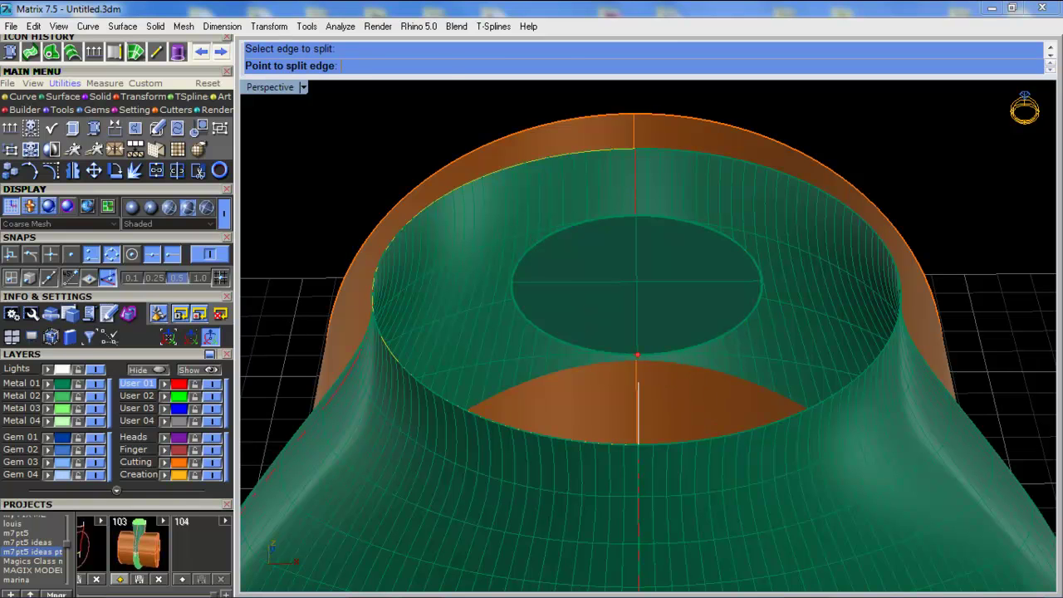
{"action": "key", "text": "Return"}
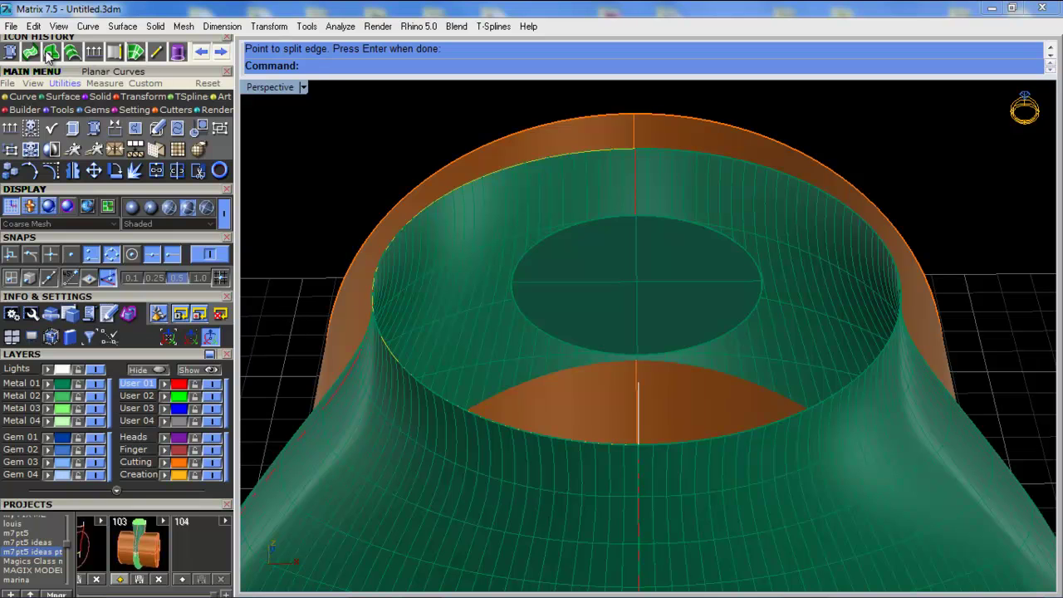
Loft a Normal-style surface between the half-rim curve and the disc's half edge, matching the start and end tangents
{"action": "left_click", "coordinate": [594, 150]}
{"action": "left_click", "coordinate": [625, 205]}
{"action": "left_click", "coordinate": [620, 215]}
{"action": "key", "text": "Return"}
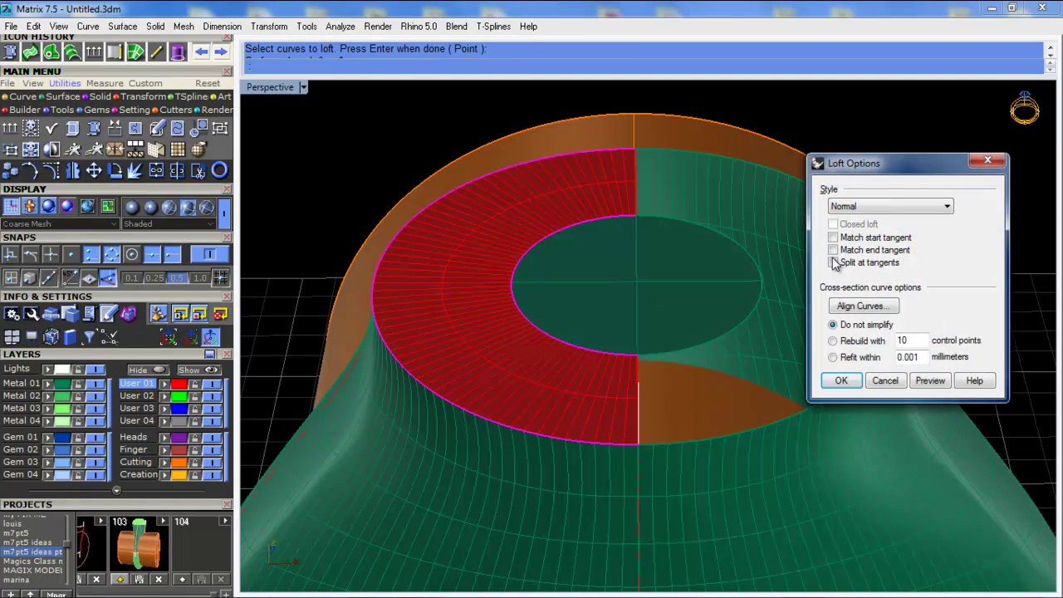
{"action": "left_click", "coordinate": [930, 385]}
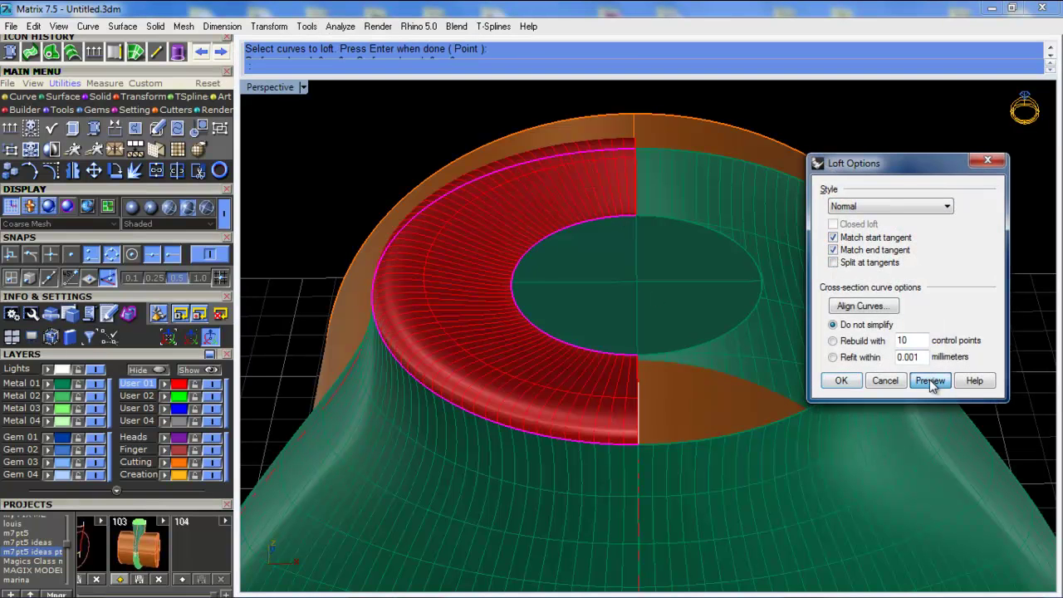
{"action": "right_click_drag", "start_coordinate": [650, 407], "coordinate": [694, 402]}
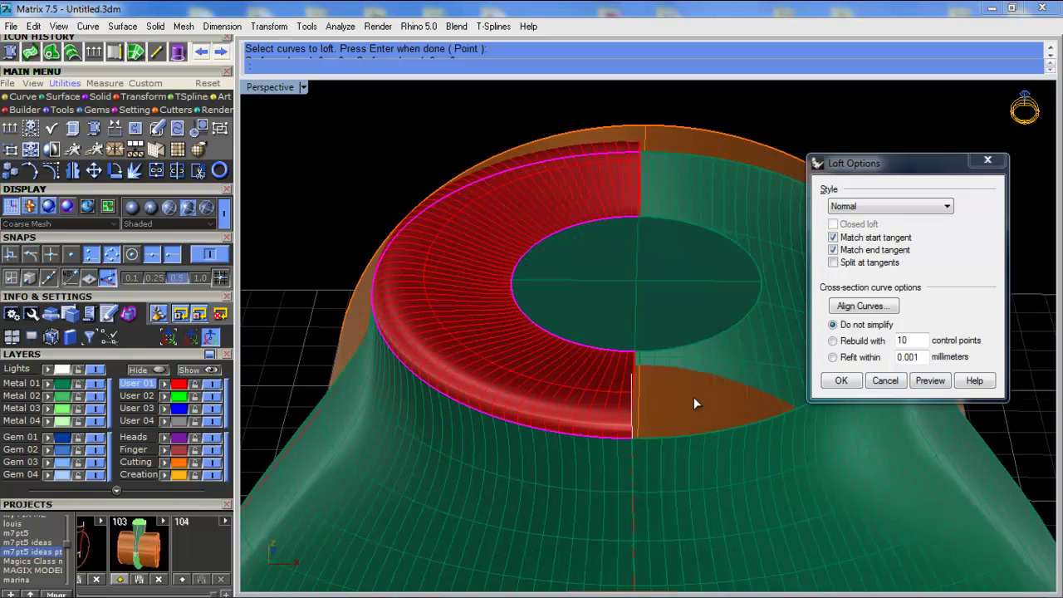
{"action": "left_click", "coordinate": [841, 382]}
Mirror the half loft from the origin across the ring's centre line to complete the cap
{"action": "left_click", "coordinate": [547, 218]}
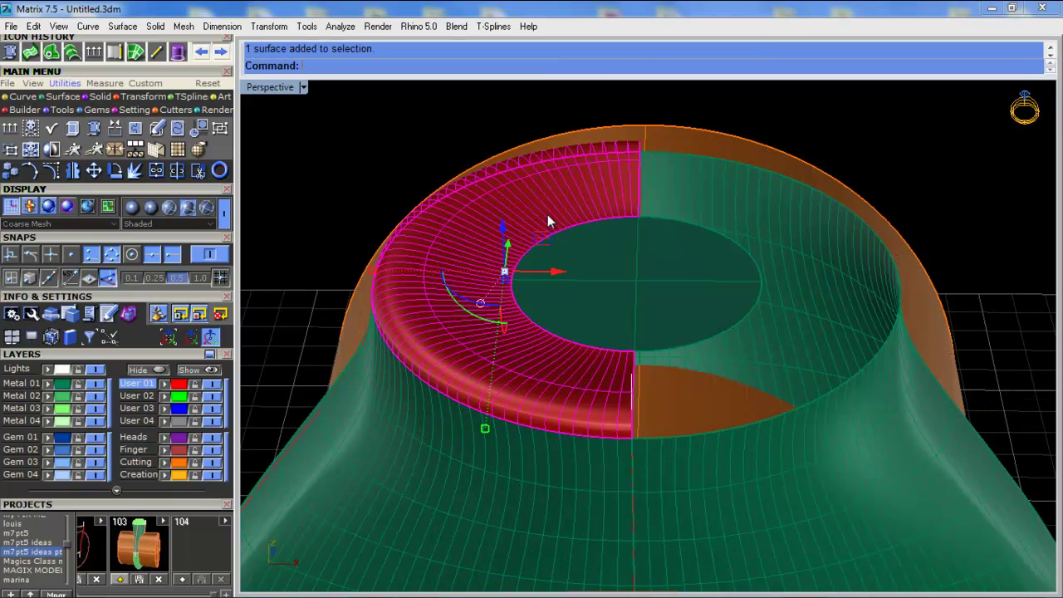
{"action": "left_click", "coordinate": [94, 170]}
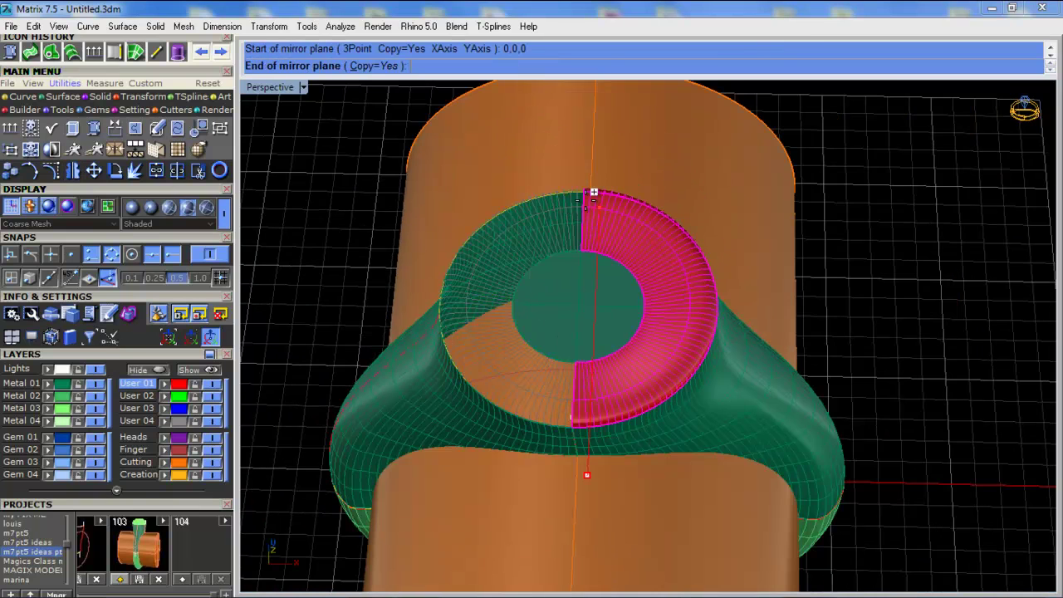
{"action": "left_click", "coordinate": [590, 191]}
{"action": "key", "text": "Escape"}
Lower the central disc and scale it down to reshape the history-linked cap into a dish
{"action": "scroll", "coordinate": [628, 323], "scroll_direction": "up", "scroll_amount": 5}
{"action": "right_click_drag", "start_coordinate": [628, 323], "coordinate": [655, 278]}
{"action": "left_click", "coordinate": [554, 288]}
{"action": "left_click_drag", "start_coordinate": [635, 254], "coordinate": [635, 284]}
{"action": "right_click_drag", "start_coordinate": [666, 270], "coordinate": [660, 326]}
{"action": "left_click_drag", "start_coordinate": [512, 341], "coordinate": [560, 344], "text": "shift"}
{"action": "right_click_drag", "start_coordinate": [571, 333], "coordinate": [584, 272]}
{"action": "right_click_drag", "start_coordinate": [624, 324], "coordinate": [792, 320]}
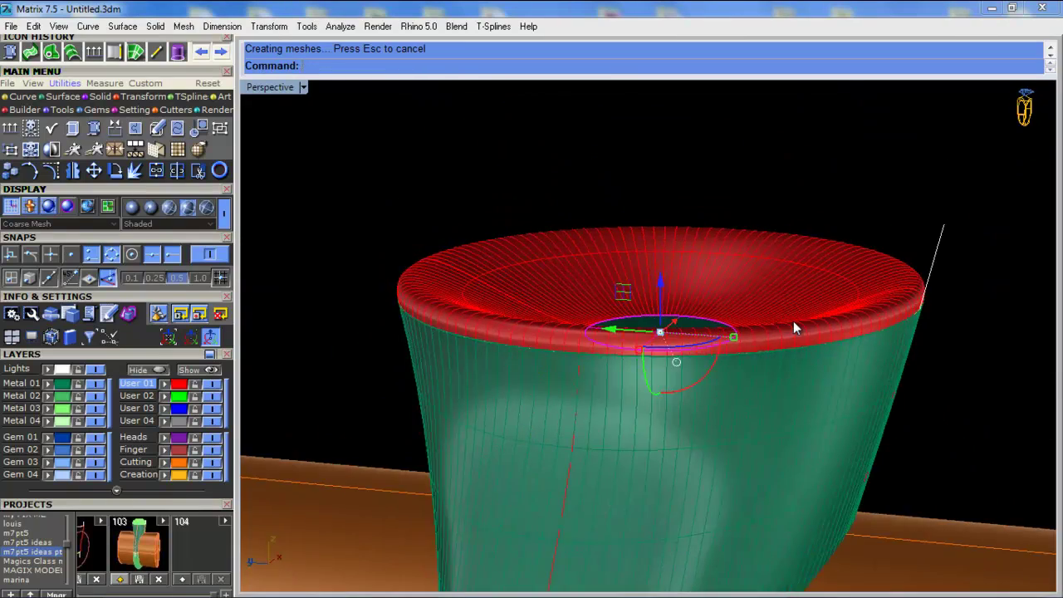
Raise the central disc above the rim and shrink it further to form a gently domed cap
{"action": "left_click_drag", "start_coordinate": [661, 284], "coordinate": [659, 300]}
{"action": "right_click_drag", "start_coordinate": [771, 308], "coordinate": [766, 316]}
{"action": "left_click_drag", "start_coordinate": [658, 303], "coordinate": [635, 205]}
{"action": "right_click_drag", "start_coordinate": [646, 219], "coordinate": [603, 291]}
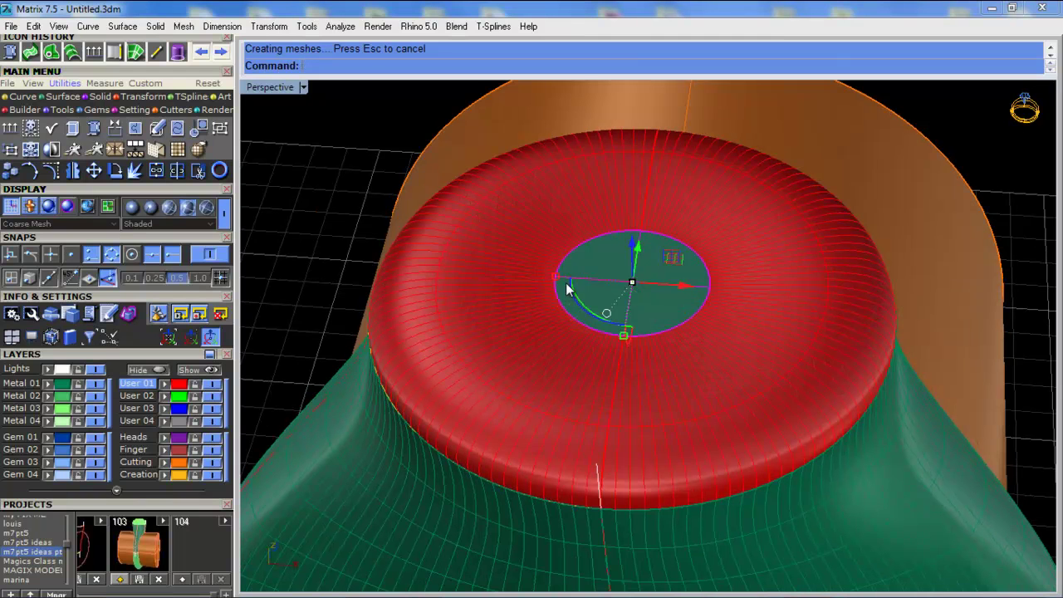
{"action": "left_click_drag", "start_coordinate": [558, 276], "coordinate": [587, 279], "text": "shift"}
{"action": "right_click_drag", "start_coordinate": [605, 305], "coordinate": [639, 199]}
{"action": "left_click_drag", "start_coordinate": [639, 199], "coordinate": [640, 195]}
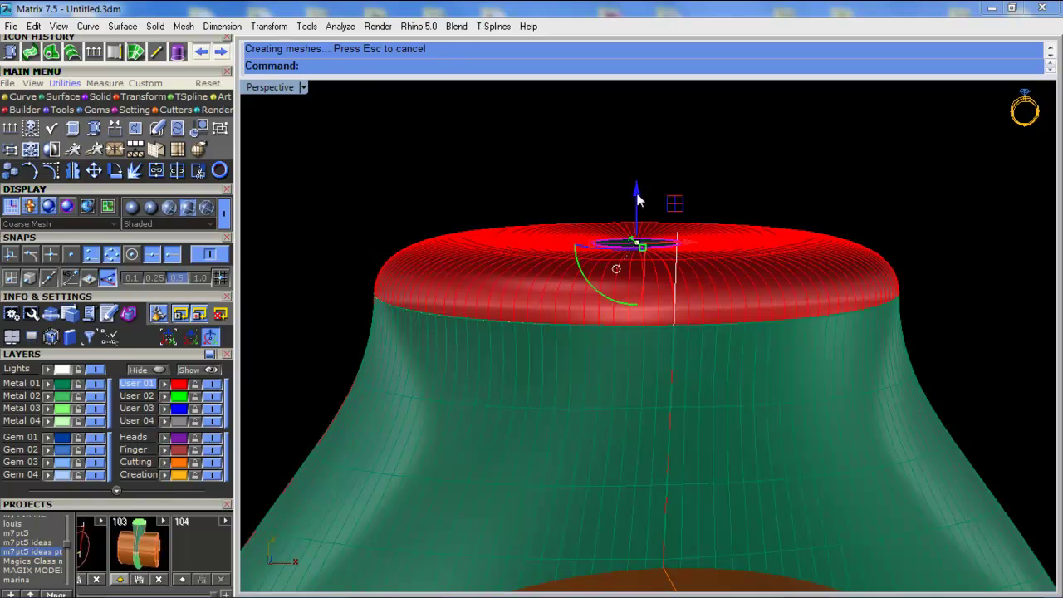
Inspect the capped ring in another display mode and set the perspective view back to Shaded
{"action": "right_click_drag", "start_coordinate": [637, 200], "coordinate": [808, 192]}
{"action": "right_click_drag", "start_coordinate": [663, 316], "coordinate": [497, 199]}
{"action": "left_click", "coordinate": [303, 86]}
{"action": "left_click", "coordinate": [379, 300]}
{"action": "right_click_drag", "start_coordinate": [380, 304], "coordinate": [390, 148]}
{"action": "left_click", "coordinate": [302, 87]}
{"action": "left_click", "coordinate": [498, 79]}
Examine the seam where the upper shank meets the lower band and compare the section curve with the surface edges
{"action": "scroll", "coordinate": [458, 356], "scroll_direction": "down", "scroll_amount": 5}
{"action": "scroll", "coordinate": [465, 350], "scroll_direction": "up", "scroll_amount": 5}
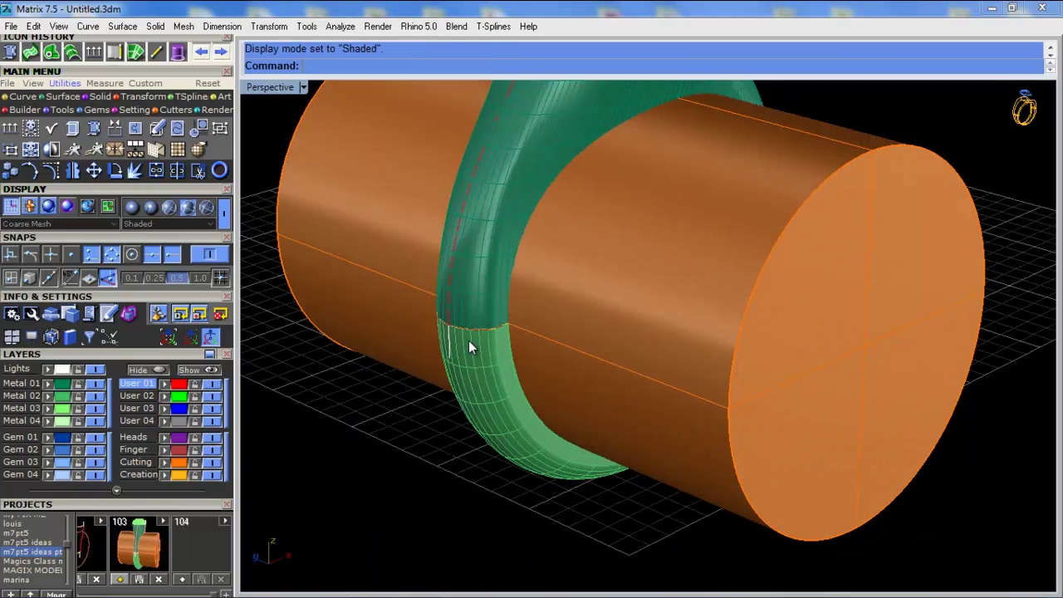
{"action": "scroll", "coordinate": [471, 342], "scroll_direction": "up", "scroll_amount": 8}
{"action": "right_click_drag", "start_coordinate": [536, 322], "coordinate": [549, 333]}
{"action": "scroll", "coordinate": [550, 333], "scroll_direction": "down", "scroll_amount": 6}
{"action": "scroll", "coordinate": [581, 341], "scroll_direction": "up", "scroll_amount": 4}
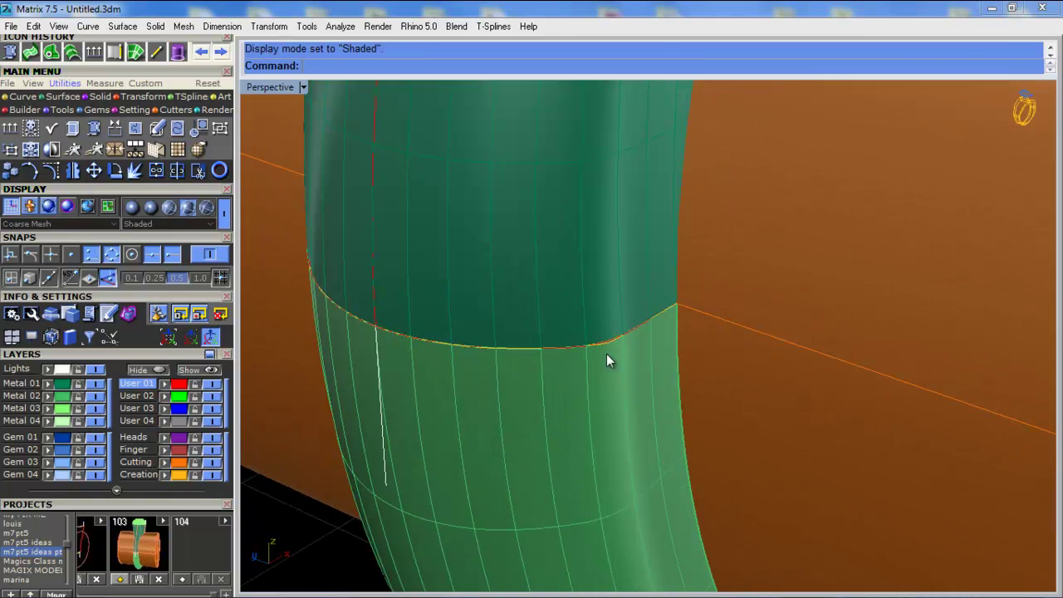
{"action": "scroll", "coordinate": [607, 348], "scroll_direction": "up", "scroll_amount": 5}
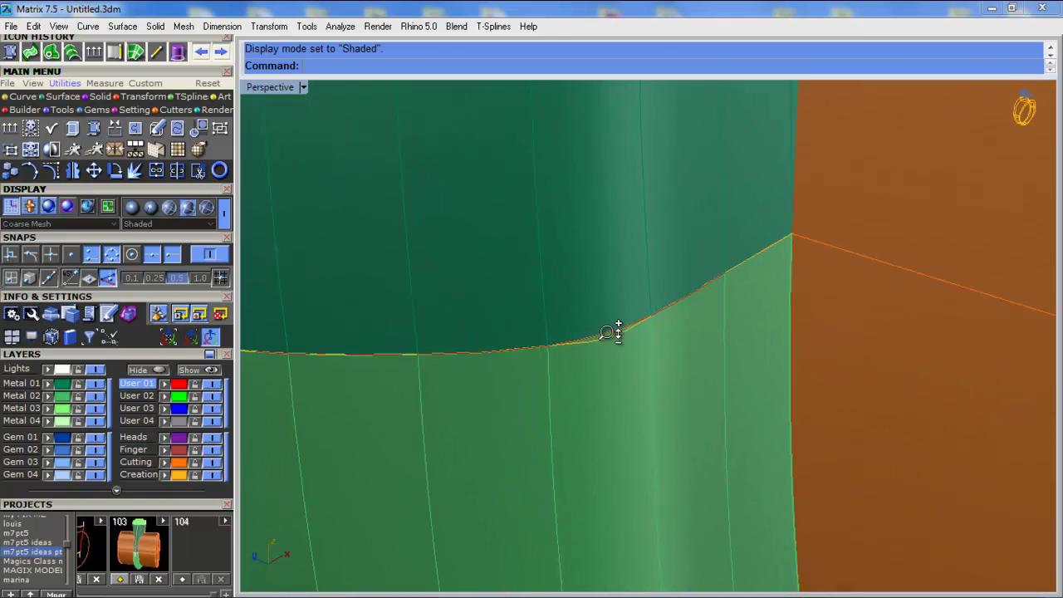
{"action": "scroll", "coordinate": [610, 334], "scroll_direction": "up", "scroll_amount": 1}
{"action": "left_click", "coordinate": [611, 336]}
{"action": "scroll", "coordinate": [612, 337], "scroll_direction": "down", "scroll_amount": 1}
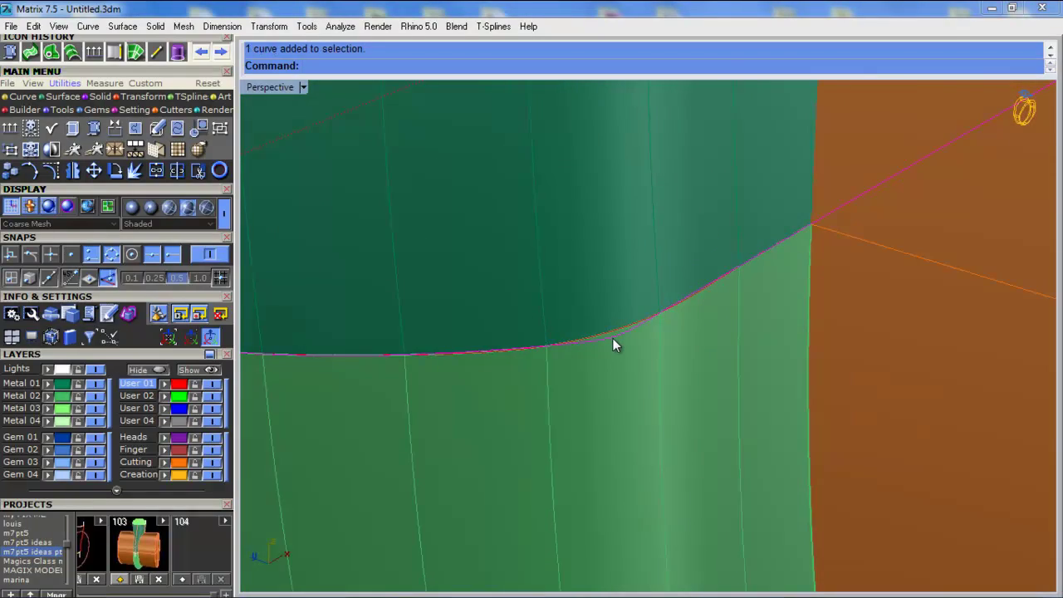
{"action": "right_click_drag", "start_coordinate": [613, 338], "coordinate": [631, 349]}
{"action": "scroll", "coordinate": [633, 342], "scroll_direction": "up", "scroll_amount": 4}
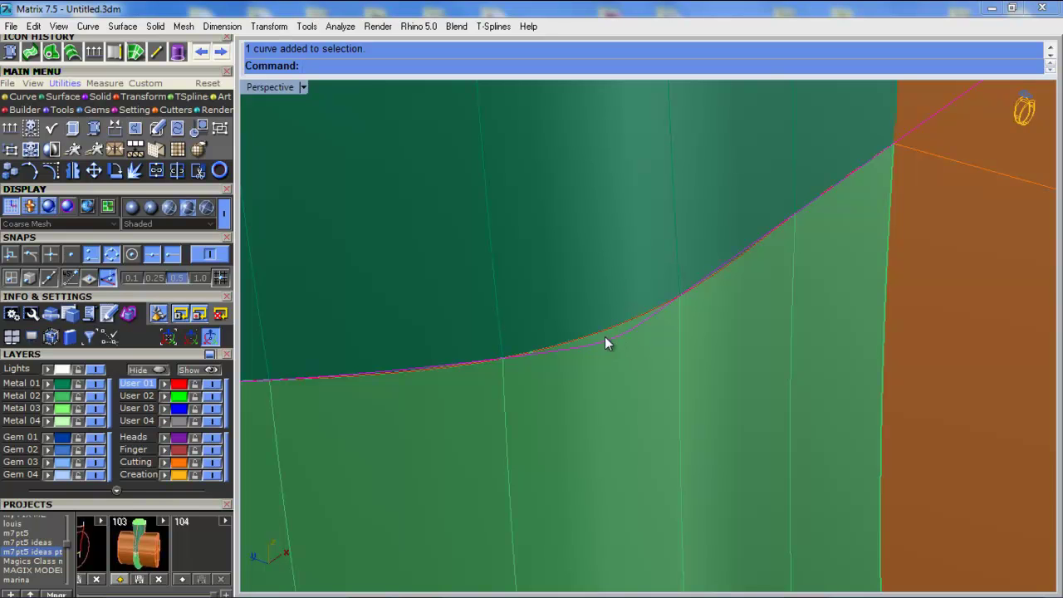
{"action": "scroll", "coordinate": [579, 336], "scroll_direction": "down", "scroll_amount": 15}
{"action": "right_click_drag", "start_coordinate": [579, 337], "coordinate": [456, 189]}
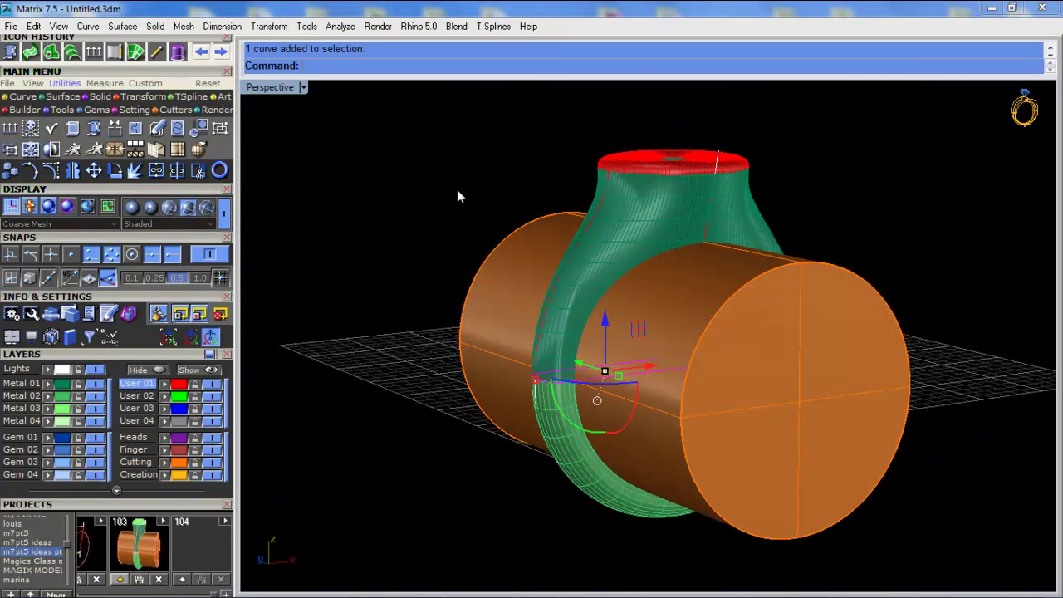
Delete both upper shank surfaces and the lofted cap, leaving the guide curves, central disc and lower band
{"action": "scroll", "coordinate": [674, 229], "scroll_direction": "up", "scroll_amount": 3}
{"action": "left_click", "coordinate": [820, 187]}
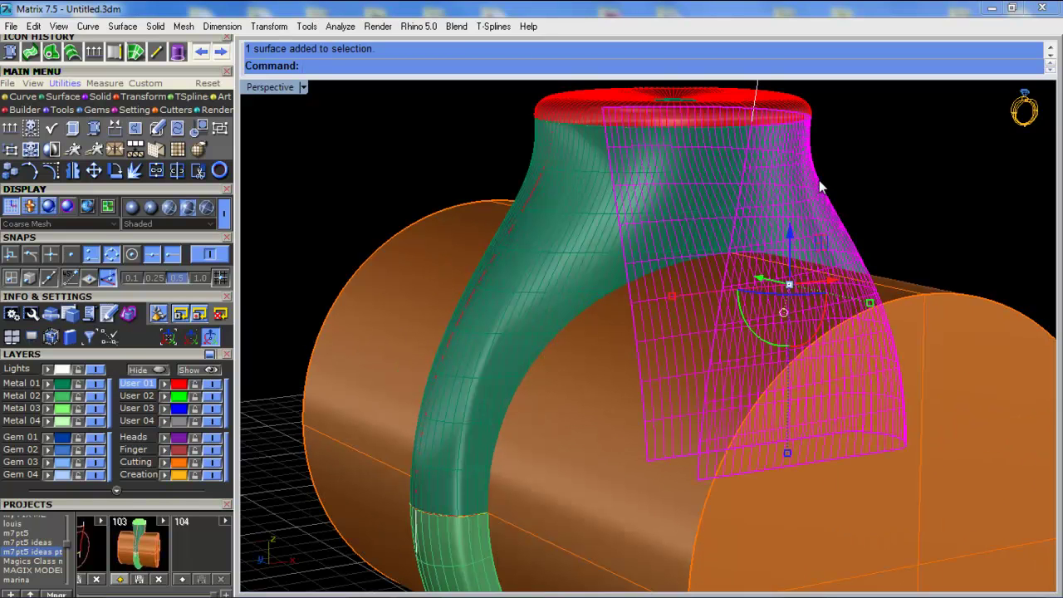
{"action": "scroll", "coordinate": [463, 527], "scroll_direction": "up", "scroll_amount": 4}
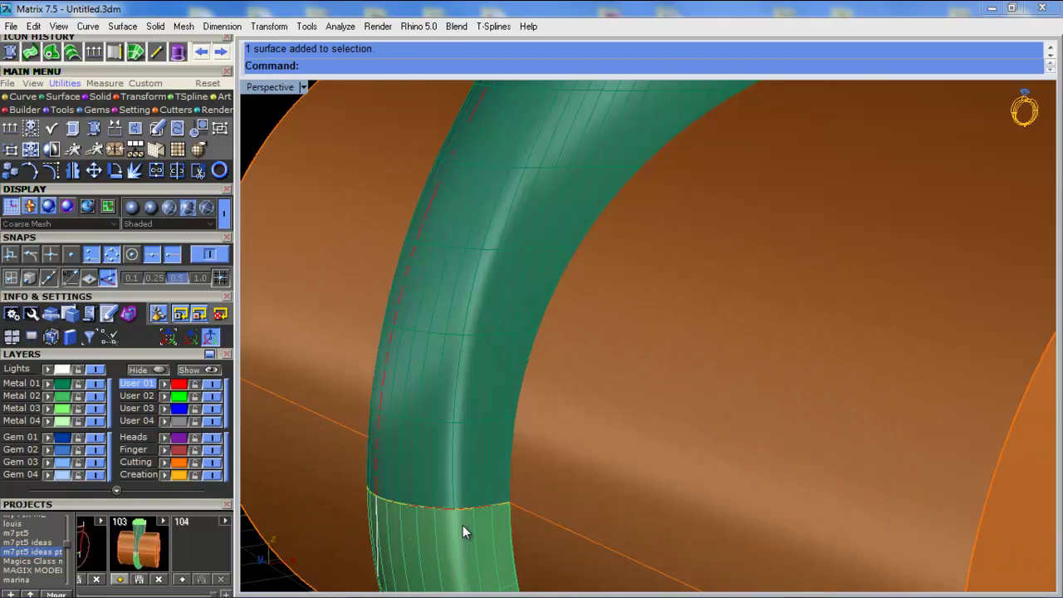
{"action": "scroll", "coordinate": [490, 532], "scroll_direction": "down", "scroll_amount": 3}
{"action": "scroll", "coordinate": [489, 513], "scroll_direction": "down", "scroll_amount": 7}
{"action": "scroll", "coordinate": [692, 328], "scroll_direction": "up", "scroll_amount": 7}
{"action": "key", "text": "Delete"}
{"action": "scroll", "coordinate": [671, 267], "scroll_direction": "down", "scroll_amount": 8}
{"action": "scroll", "coordinate": [538, 285], "scroll_direction": "up", "scroll_amount": 7}
{"action": "key", "text": "Delete"}
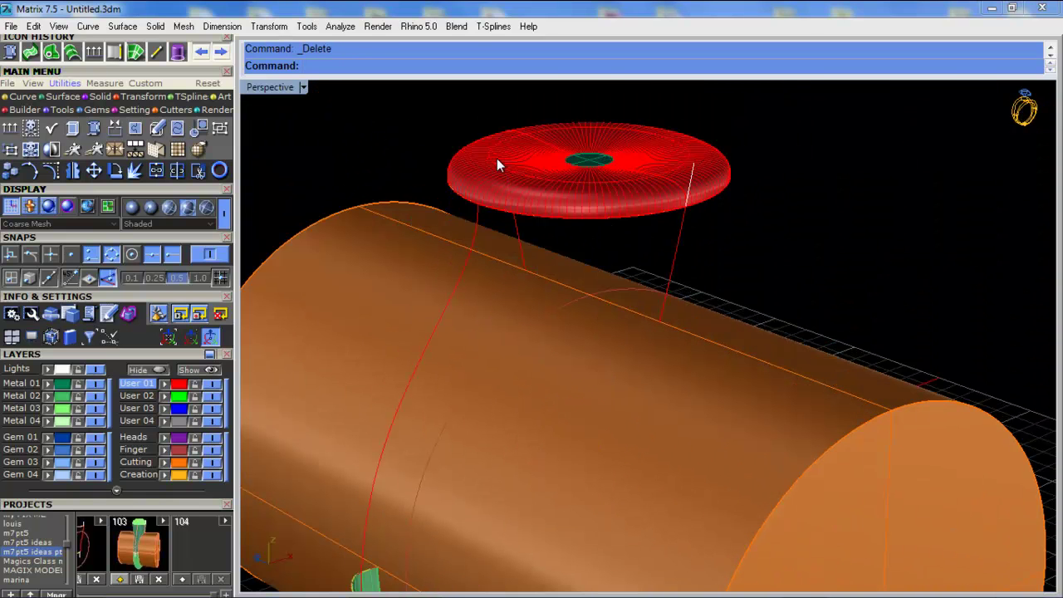
{"action": "left_click", "coordinate": [555, 196]}
{"action": "key", "text": "Delete"}
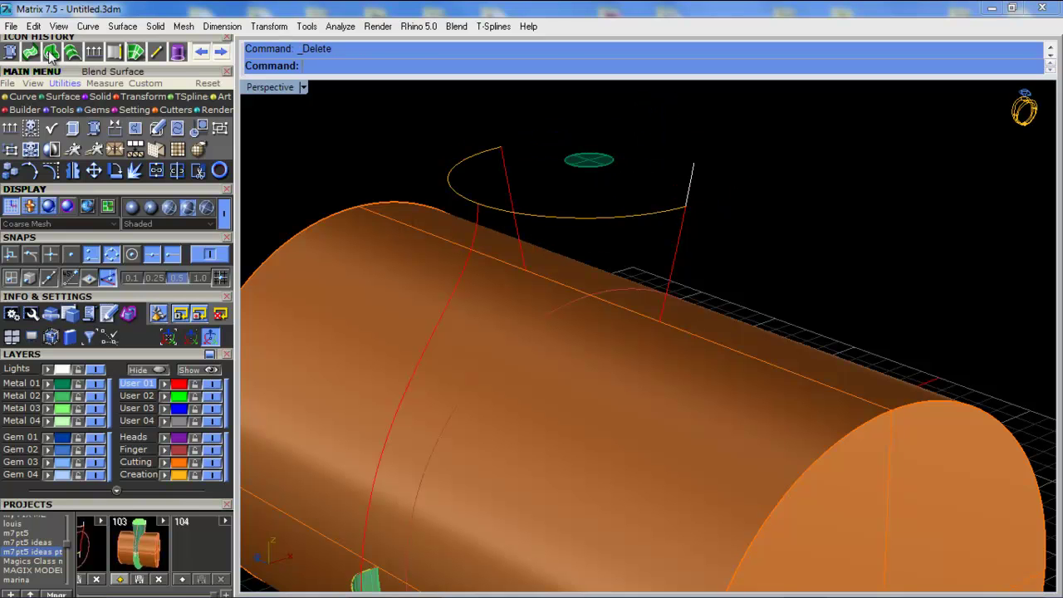
Start a curve network surface and select the outer side profile curve and the front and back guide curves
{"action": "left_click", "coordinate": [136, 53]}
{"action": "right_click_drag", "start_coordinate": [587, 255], "coordinate": [672, 171], "text": "shift"}
{"action": "left_click", "coordinate": [708, 173]}
{"action": "left_click", "coordinate": [510, 149]}
{"action": "left_click", "coordinate": [537, 107]}
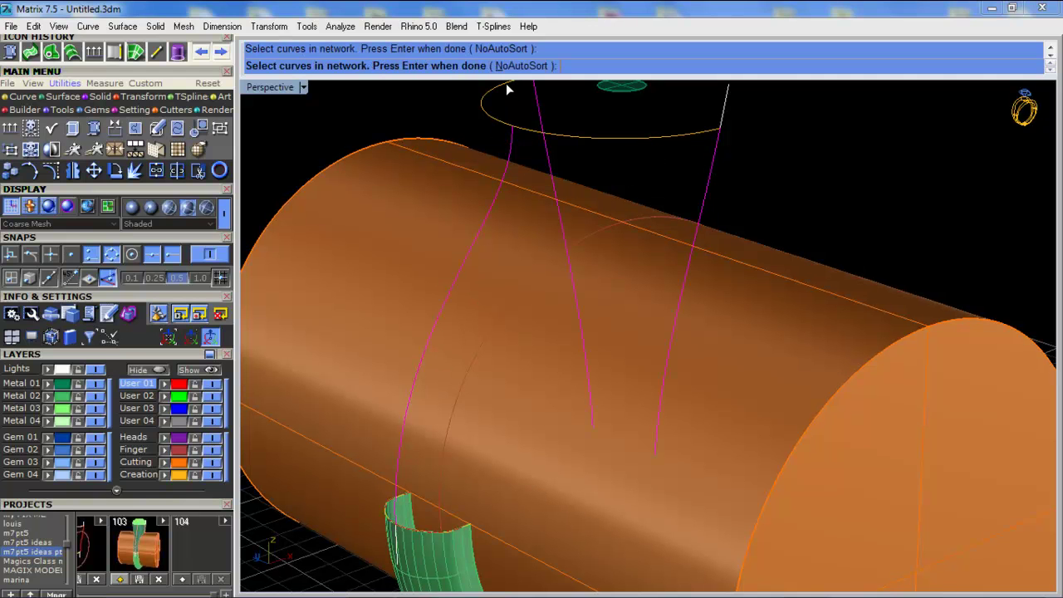
Try to add the section curve at the lower band's end to the network selection
{"action": "scroll", "coordinate": [392, 521], "scroll_direction": "up", "scroll_amount": 3}
{"action": "scroll", "coordinate": [391, 521], "scroll_direction": "up", "scroll_amount": 3}
{"action": "left_click", "coordinate": [384, 471]}
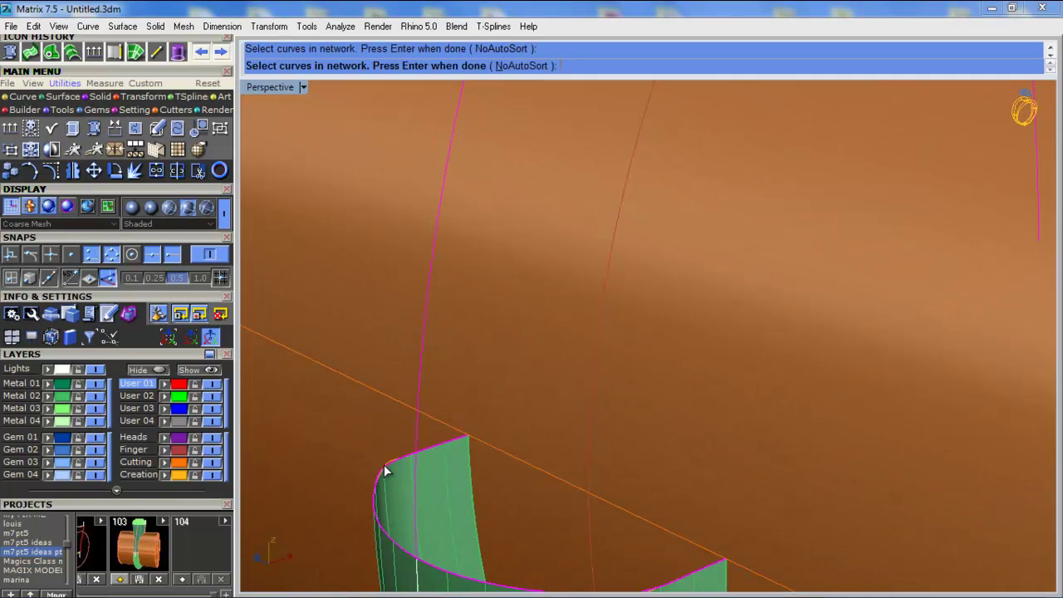
{"action": "left_click", "coordinate": [392, 467]}
{"action": "left_click", "coordinate": [437, 524]}
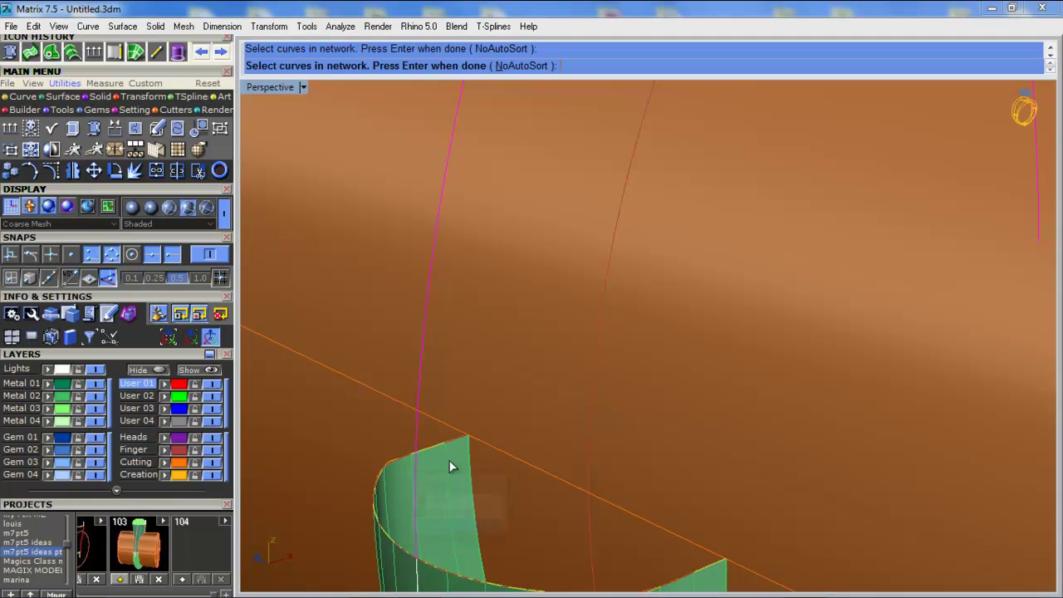
{"action": "left_click", "coordinate": [446, 441], "text": "ctrl"}
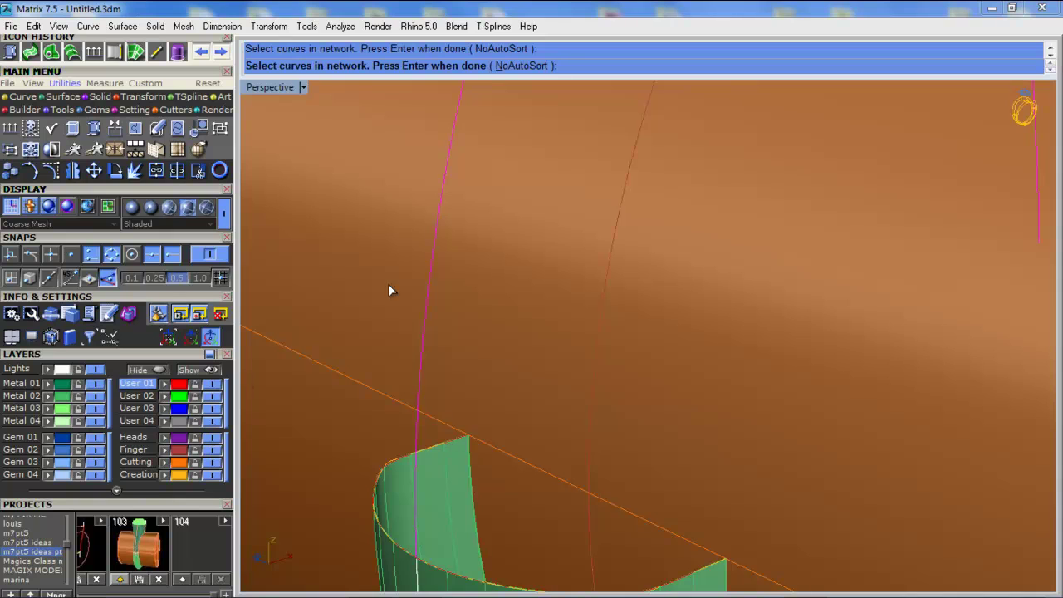
In Ghosted display, add the section curve at the lower band and the top rim curve, and complete the network selection
{"action": "left_click", "coordinate": [307, 87]}
{"action": "left_click", "coordinate": [337, 109]}
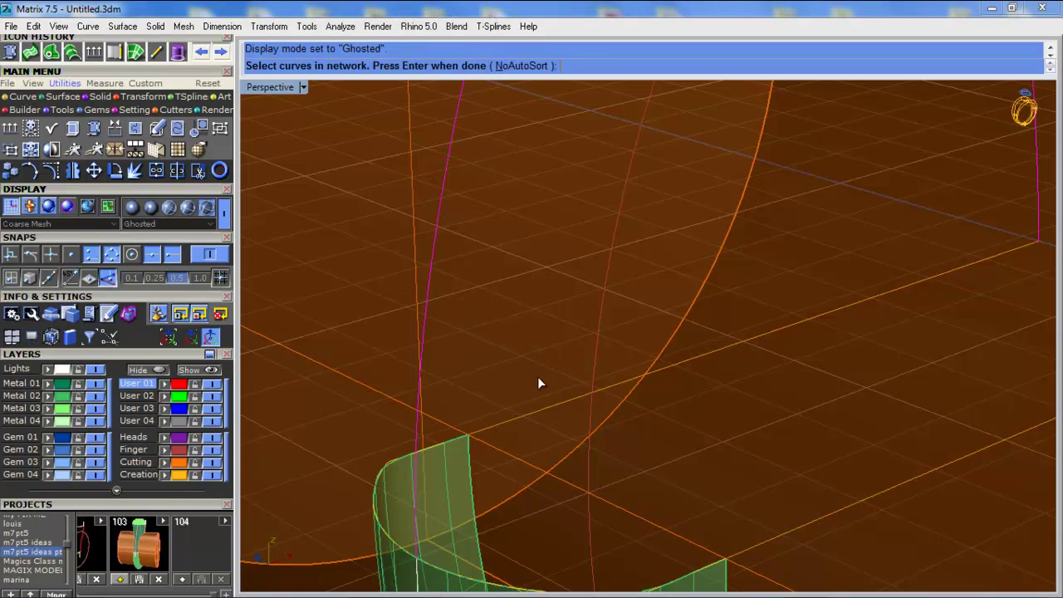
{"action": "scroll", "coordinate": [442, 355], "scroll_direction": "down", "scroll_amount": 10}
{"action": "scroll", "coordinate": [538, 292], "scroll_direction": "up", "scroll_amount": 3}
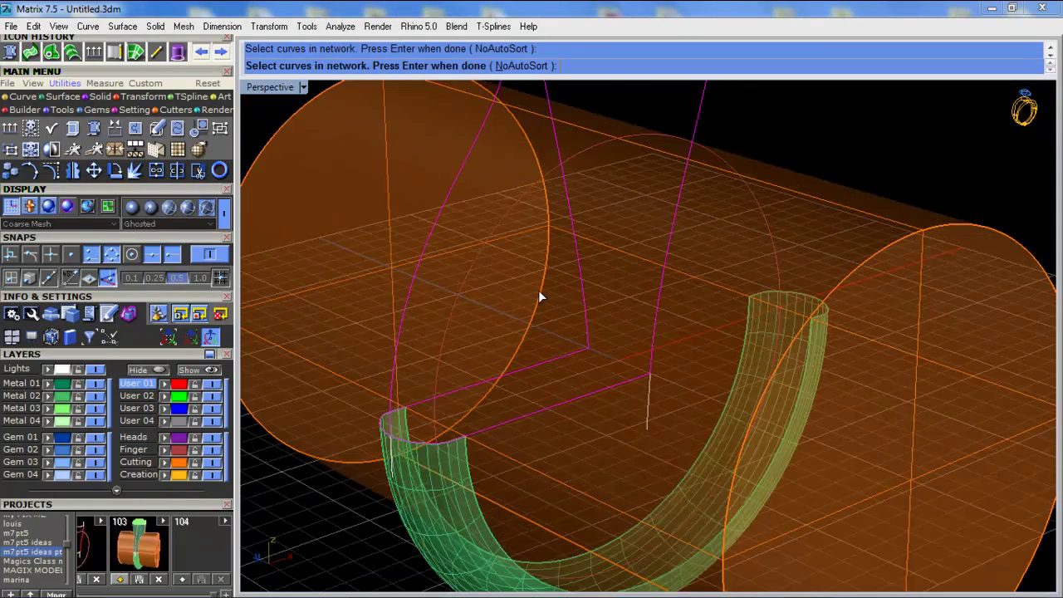
{"action": "right_click_drag", "start_coordinate": [562, 198], "coordinate": [568, 334], "text": "shift"}
{"action": "key", "text": "Return"}
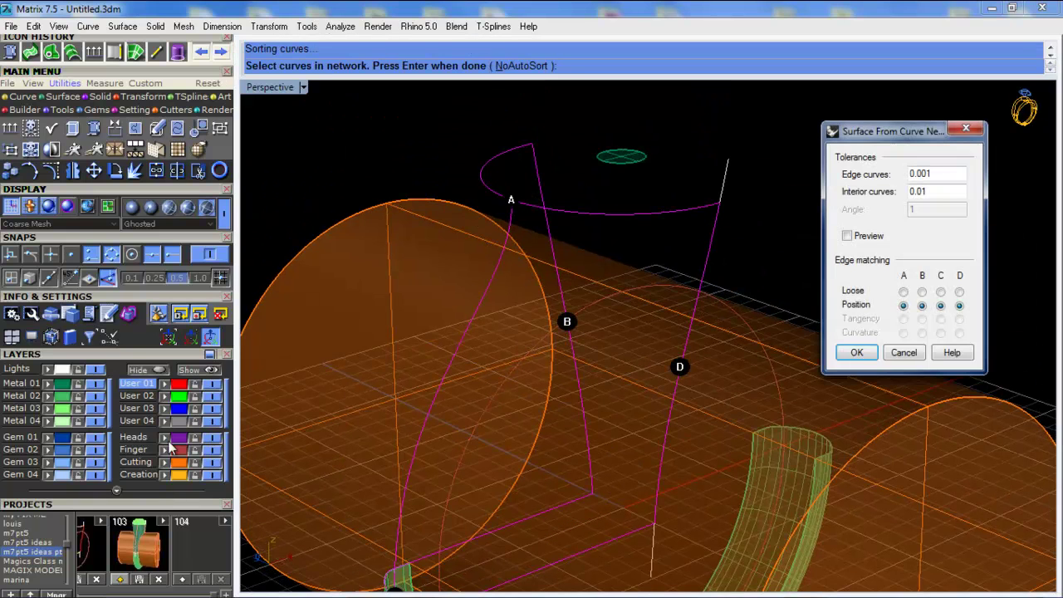
Return the perspective view to Shaded and hide the Cutting layer containing the orange cylinder
{"action": "left_click", "coordinate": [303, 87]}
{"action": "left_click", "coordinate": [365, 76]}
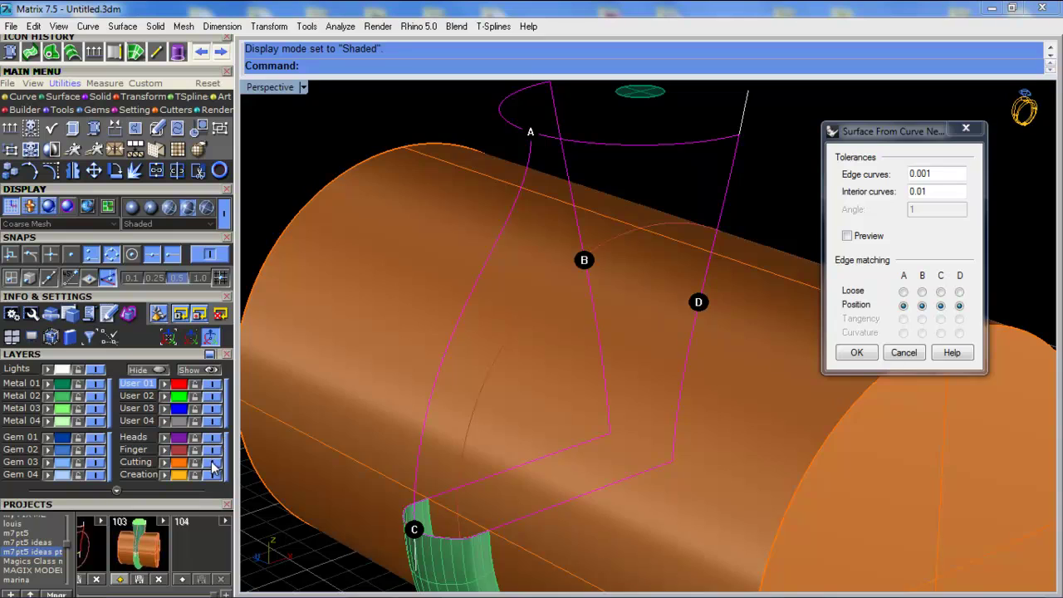
{"action": "left_click", "coordinate": [212, 462]}
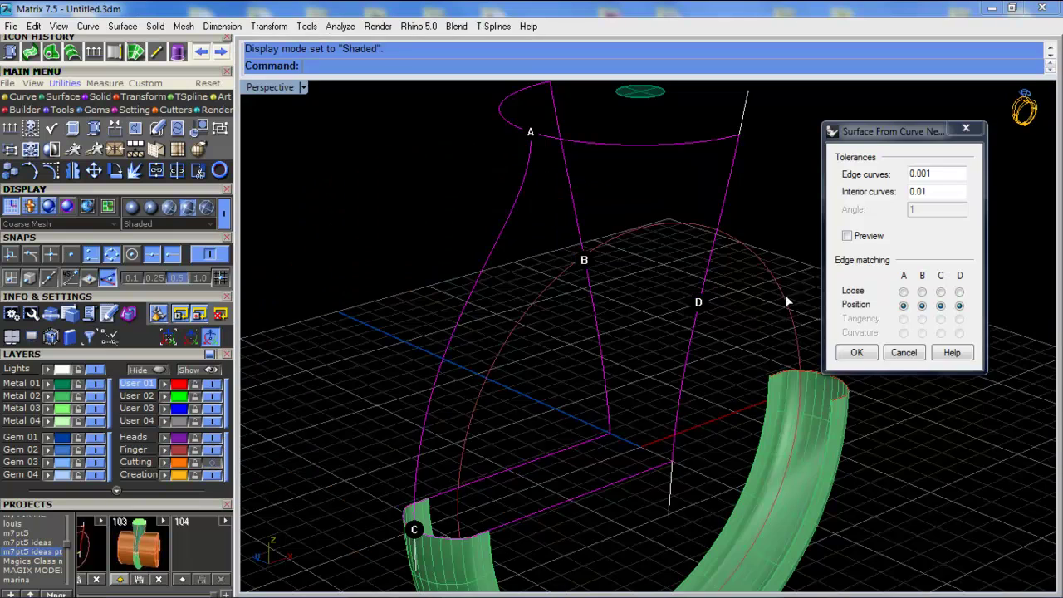
Enable the network surface preview and examine how its lower edge follows the section curve and the lower band
{"action": "left_click", "coordinate": [847, 237]}
{"action": "right_click_drag", "start_coordinate": [625, 366], "coordinate": [622, 321], "text": "shift"}
{"action": "scroll", "coordinate": [461, 540], "scroll_direction": "up", "scroll_amount": 5}
{"action": "right_click_drag", "start_coordinate": [463, 539], "coordinate": [520, 574]}
{"action": "scroll", "coordinate": [452, 427], "scroll_direction": "up", "scroll_amount": 4}
{"action": "right_click_drag", "start_coordinate": [453, 429], "coordinate": [545, 427]}
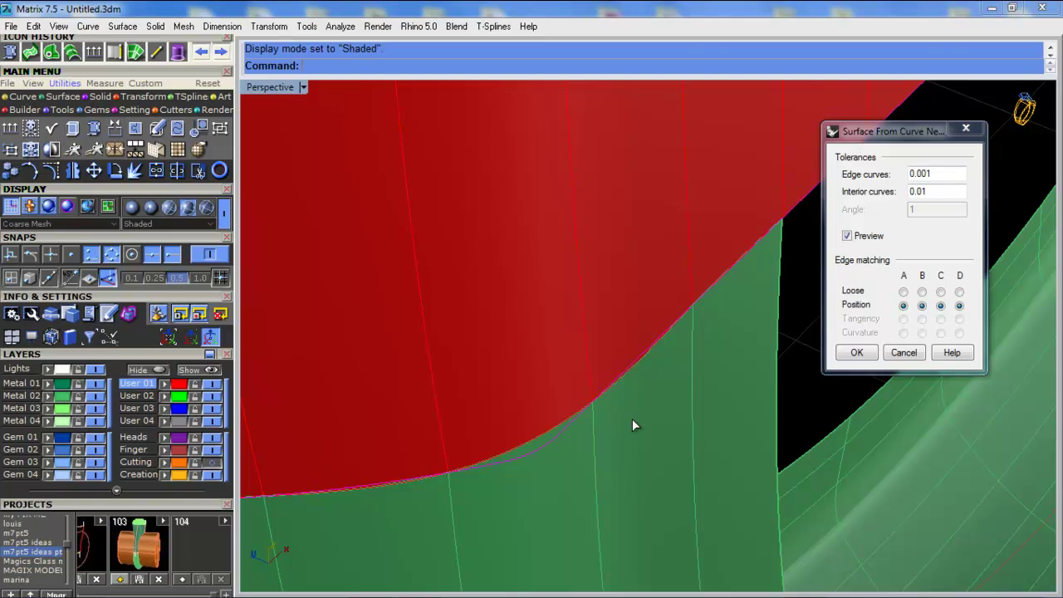
{"action": "scroll", "coordinate": [559, 343], "scroll_direction": "down", "scroll_amount": 3}
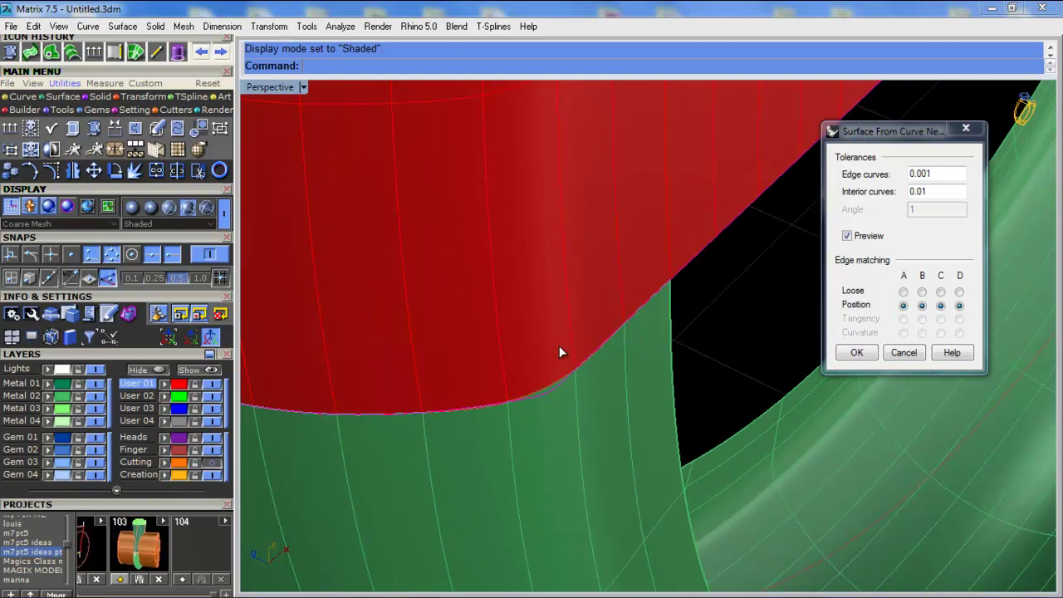
{"action": "scroll", "coordinate": [558, 349], "scroll_direction": "up", "scroll_amount": 3}
{"action": "scroll", "coordinate": [684, 319], "scroll_direction": "down", "scroll_amount": 2}
{"action": "right_click_drag", "start_coordinate": [686, 322], "coordinate": [657, 369]}
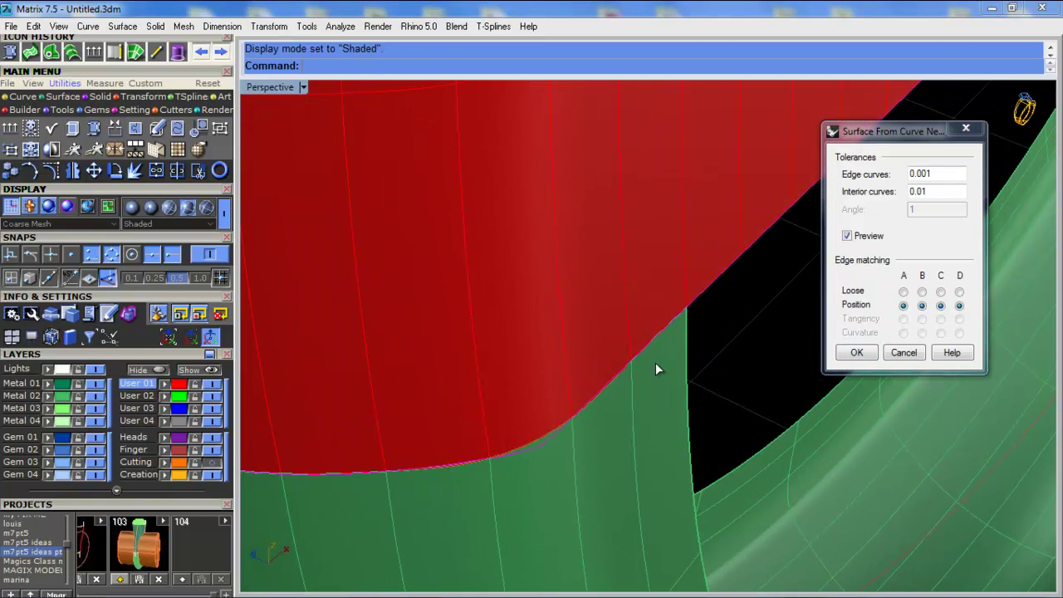
Try Loose edge matching on all four network surface edges and restore them to Position
{"action": "left_click", "coordinate": [903, 291]}
{"action": "left_click", "coordinate": [940, 292]}
{"action": "left_click", "coordinate": [959, 293]}
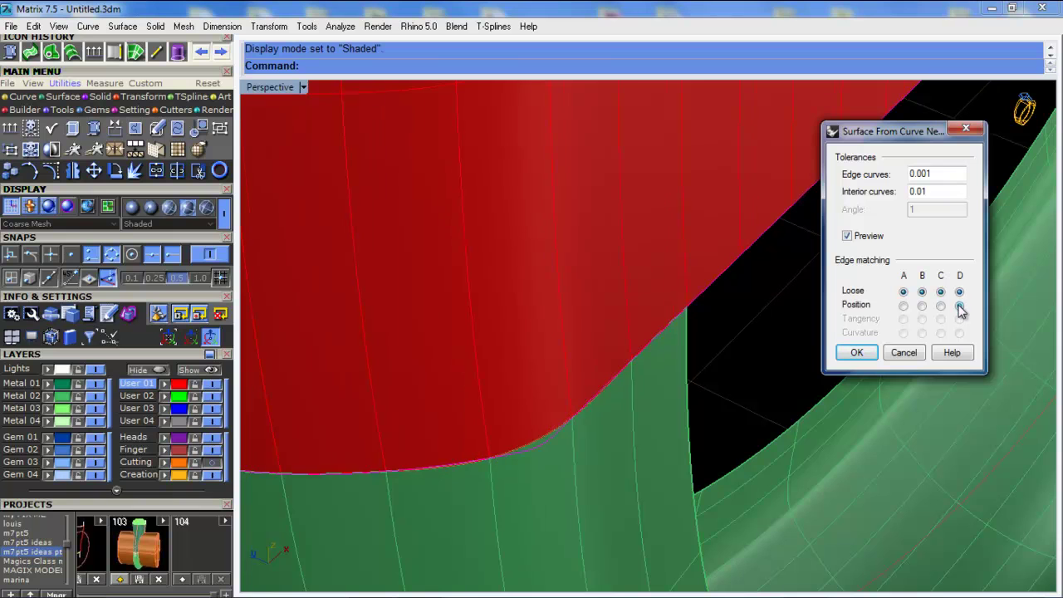
{"action": "left_click", "coordinate": [941, 305]}
{"action": "left_click", "coordinate": [921, 306]}
Examine the overall shape of the previewed upper shank surface and its isocurves from several angles
{"action": "scroll", "coordinate": [672, 383], "scroll_direction": "down", "scroll_amount": 14}
{"action": "right_click_drag", "start_coordinate": [672, 383], "coordinate": [691, 339]}
{"action": "scroll", "coordinate": [704, 322], "scroll_direction": "up", "scroll_amount": 5}
{"action": "scroll", "coordinate": [688, 249], "scroll_direction": "down", "scroll_amount": 8}
{"action": "right_click_drag", "start_coordinate": [687, 216], "coordinate": [650, 299], "text": "shift"}
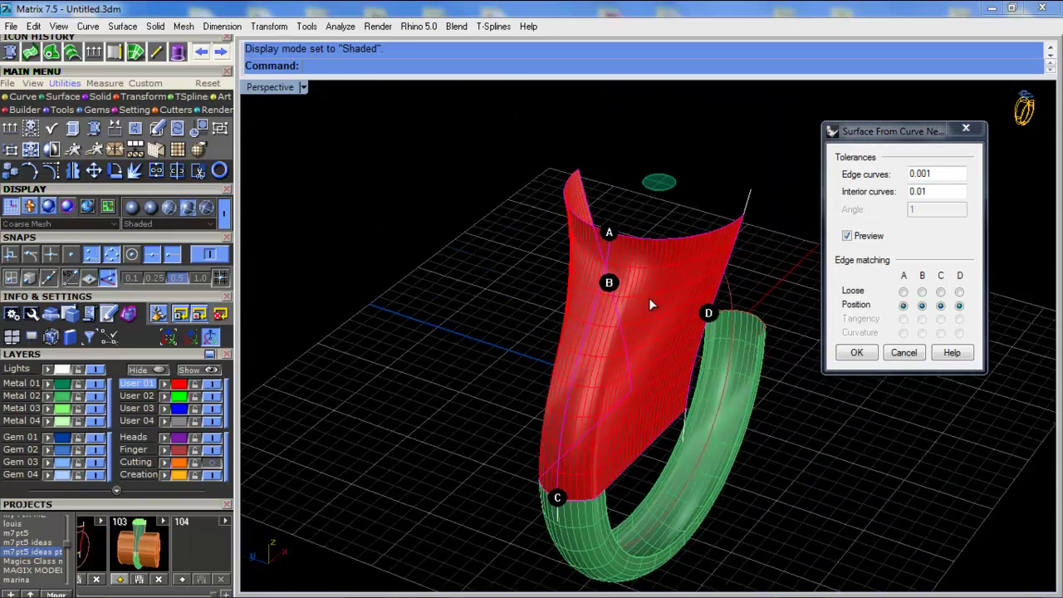
{"action": "scroll", "coordinate": [680, 290], "scroll_direction": "up", "scroll_amount": 6}
{"action": "scroll", "coordinate": [689, 292], "scroll_direction": "up", "scroll_amount": 2}
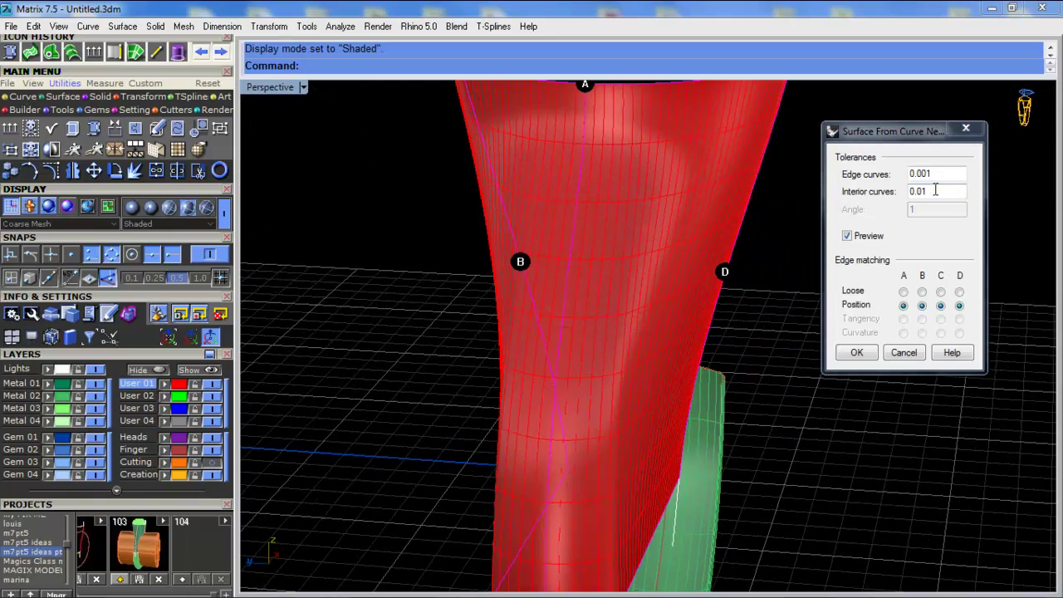
Try an interior curve tolerance of 0.001, check the seam, and restore the tolerance to 0.01
{"action": "left_click_drag", "start_coordinate": [934, 190], "coordinate": [923, 190]}
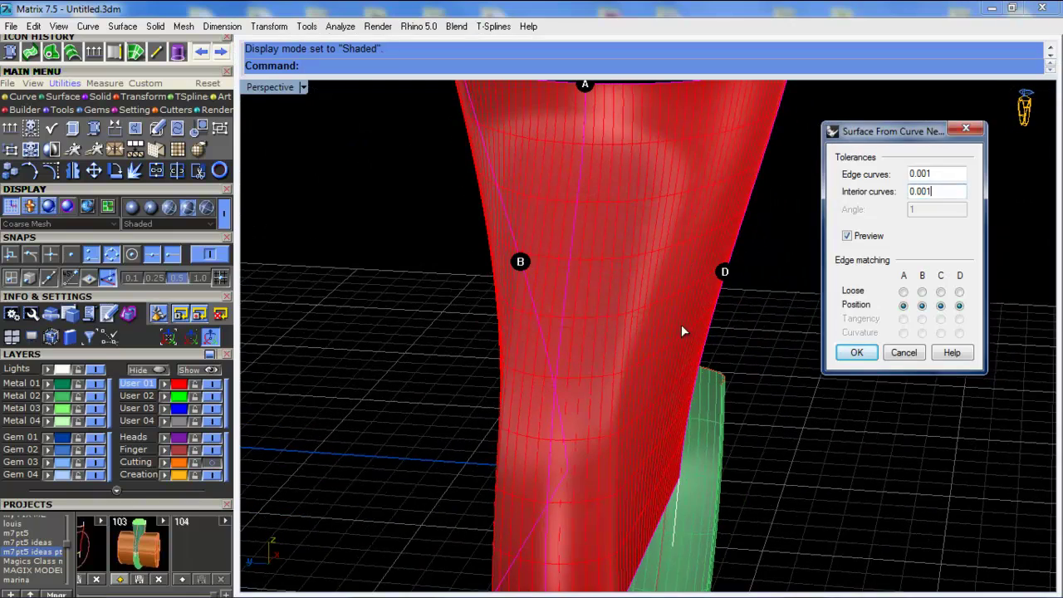
{"action": "scroll", "coordinate": [668, 336], "scroll_direction": "down", "scroll_amount": 3}
{"action": "scroll", "coordinate": [611, 482], "scroll_direction": "up", "scroll_amount": 6}
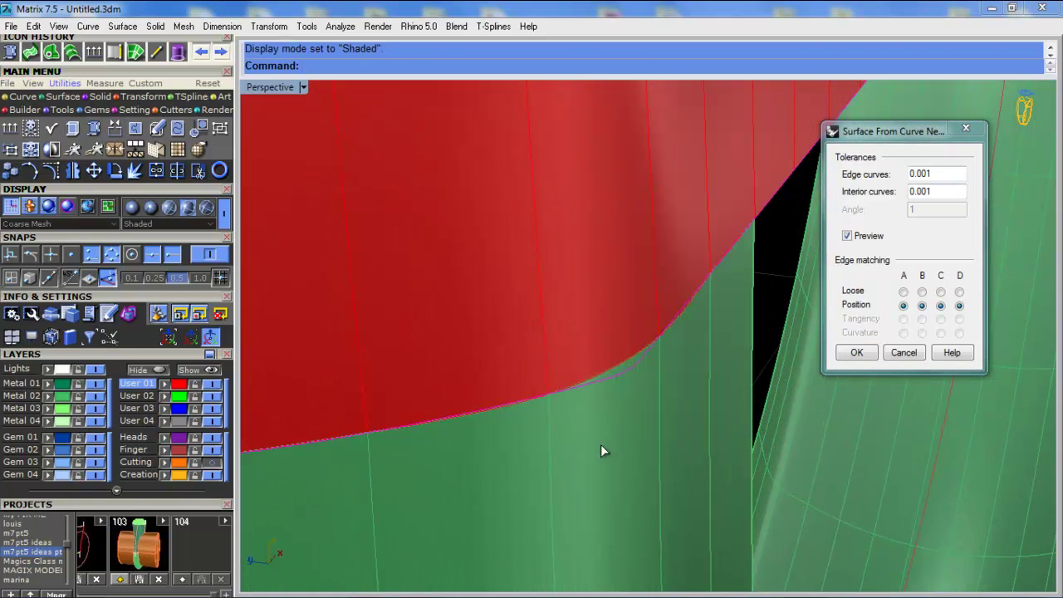
{"action": "left_click", "coordinate": [931, 191]}
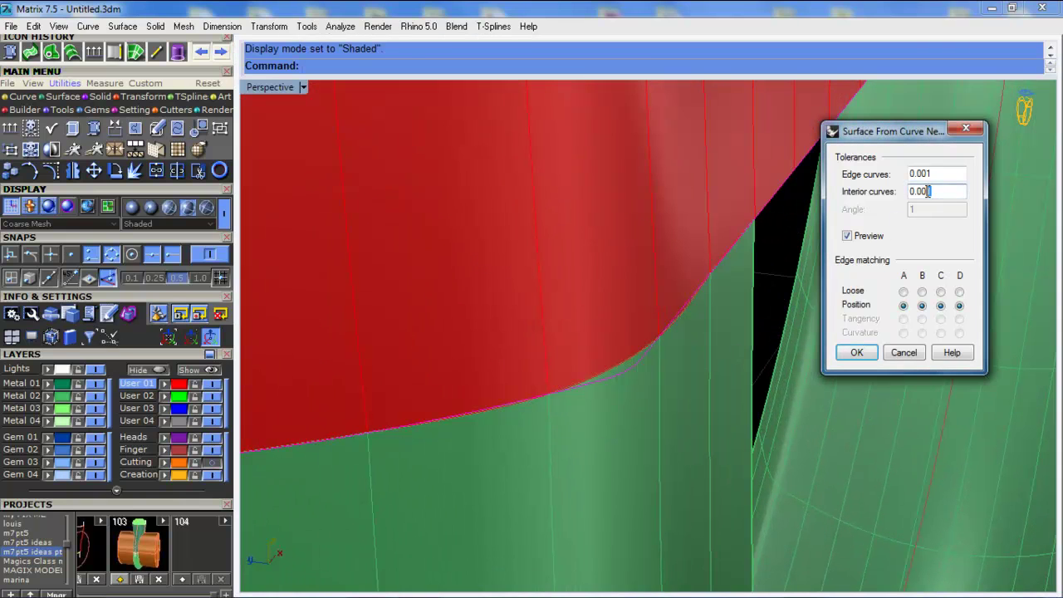
{"action": "right_click_drag", "start_coordinate": [742, 382], "coordinate": [750, 364]}
{"action": "left_click_drag", "start_coordinate": [938, 191], "coordinate": [921, 191]}
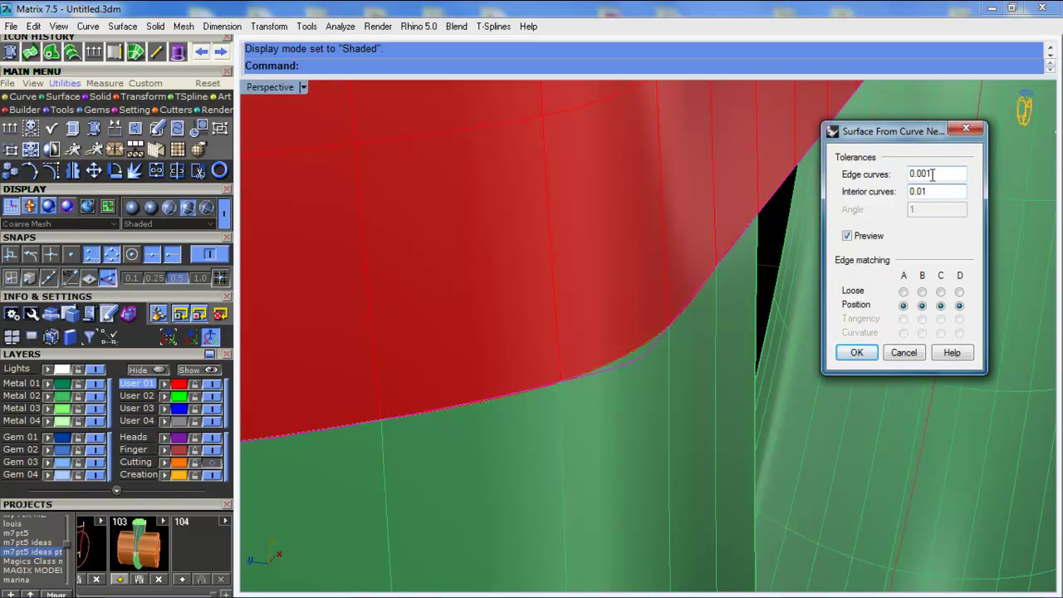
Try edge curve tolerances of 0.0001 and 0.00001 and check the seam and isocurve density of the preview
{"action": "left_click", "coordinate": [730, 351]}
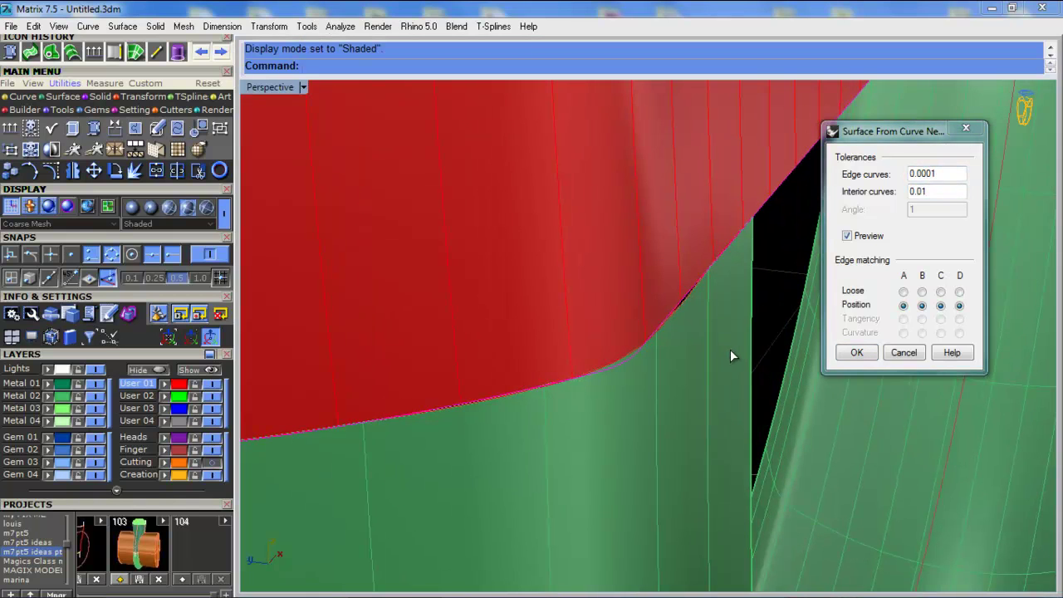
{"action": "left_click", "coordinate": [935, 172]}
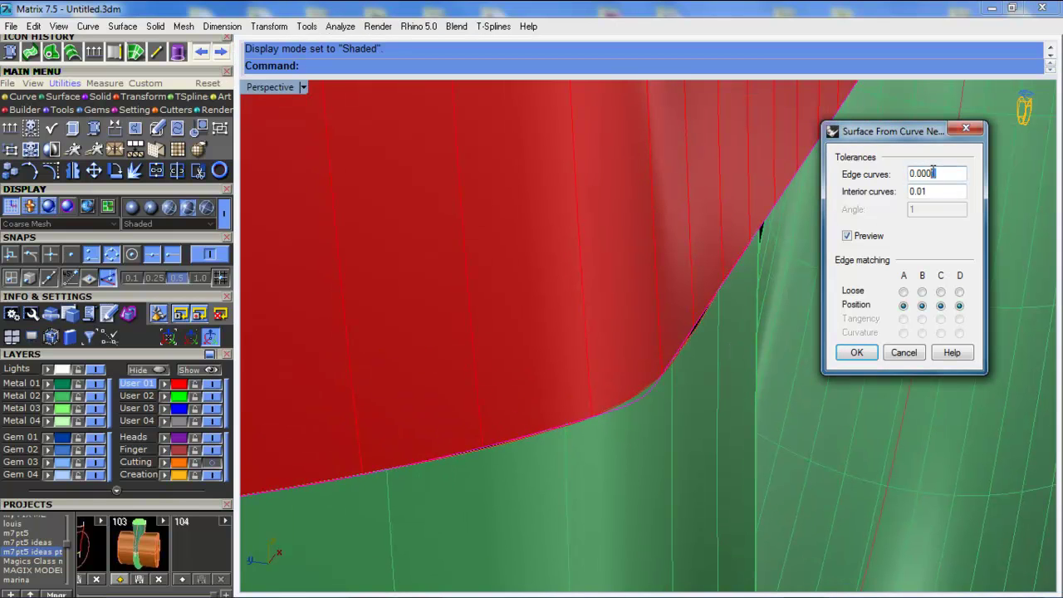
{"action": "right_click_drag", "start_coordinate": [723, 361], "coordinate": [714, 361]}
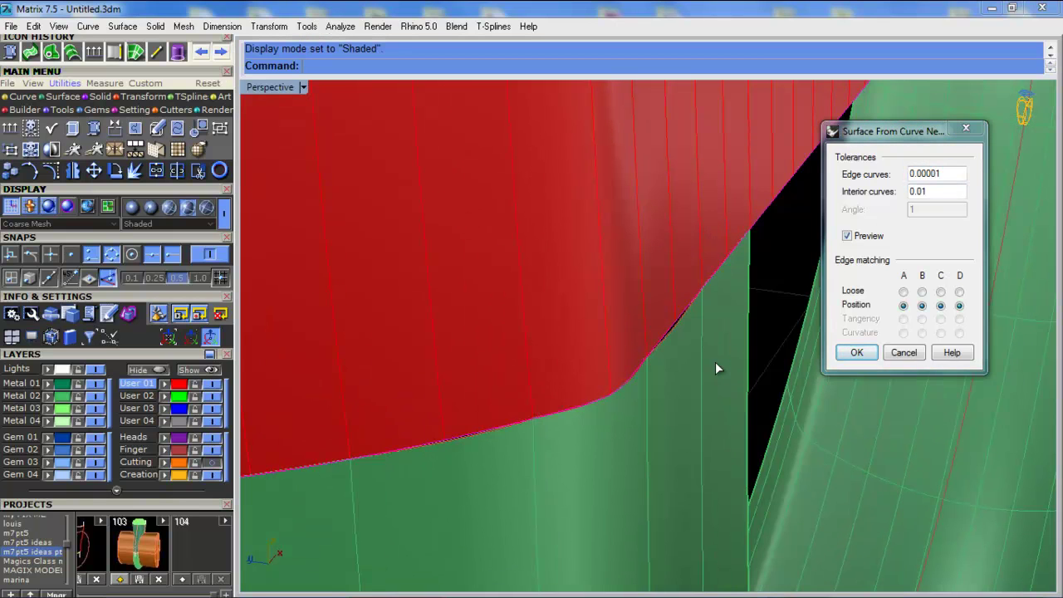
{"action": "scroll", "coordinate": [692, 405], "scroll_direction": "down", "scroll_amount": 10}
{"action": "right_click_drag", "start_coordinate": [692, 405], "coordinate": [689, 293]}
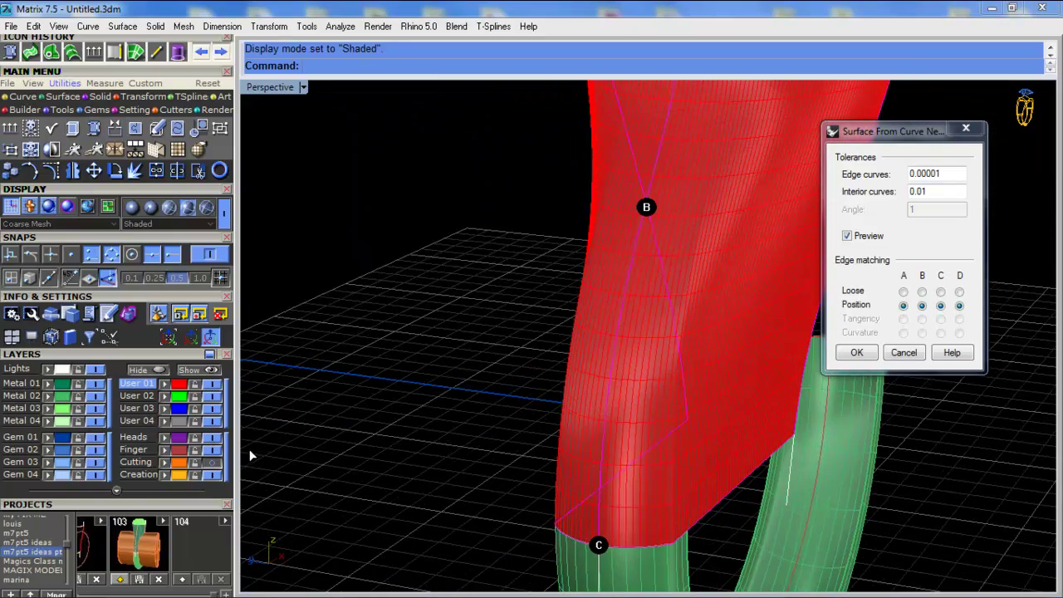
Set the perspective view to Machine display and inspect the highlights on the previewed surface
{"action": "left_click", "coordinate": [293, 83]}
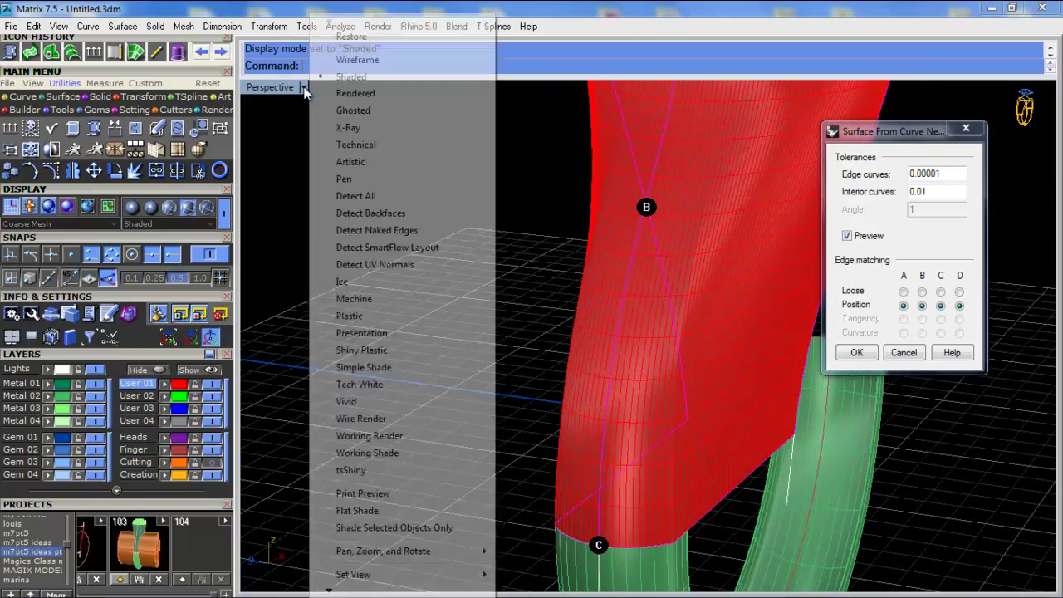
{"action": "left_click", "coordinate": [351, 298]}
{"action": "scroll", "coordinate": [453, 328], "scroll_direction": "down", "scroll_amount": 5}
{"action": "right_click_drag", "start_coordinate": [675, 207], "coordinate": [490, 232]}
{"action": "scroll", "coordinate": [466, 332], "scroll_direction": "down", "scroll_amount": 2}
{"action": "scroll", "coordinate": [461, 339], "scroll_direction": "down", "scroll_amount": 8}
{"action": "scroll", "coordinate": [457, 344], "scroll_direction": "up", "scroll_amount": 8}
{"action": "right_click_drag", "start_coordinate": [659, 252], "coordinate": [631, 259]}
Set the edge curve tolerance to 0.001 and inspect the previewed surface from the side and front
{"action": "left_click", "coordinate": [937, 174]}
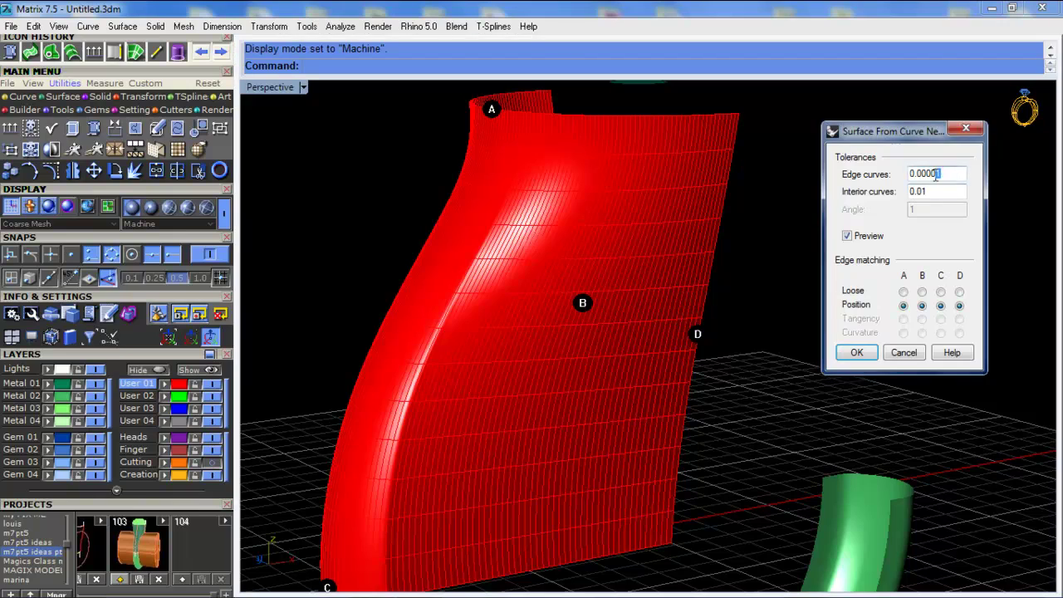
{"action": "type", "text": "1"}
{"action": "right_click_drag", "start_coordinate": [527, 308], "coordinate": [544, 301]}
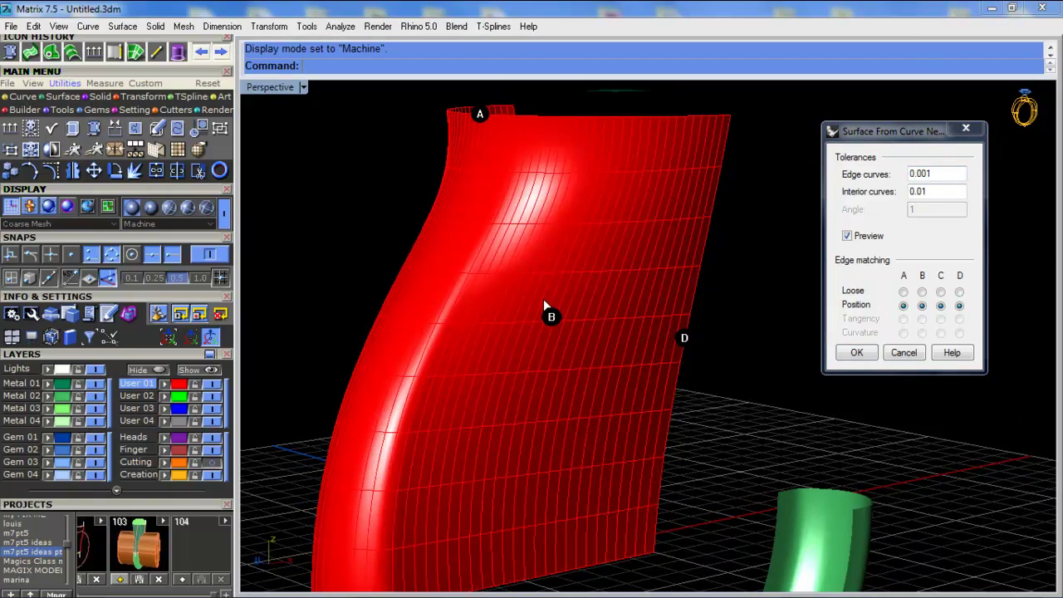
{"action": "scroll", "coordinate": [544, 303], "scroll_direction": "down", "scroll_amount": 4}
{"action": "scroll", "coordinate": [413, 368], "scroll_direction": "up", "scroll_amount": 4}
{"action": "right_click_drag", "start_coordinate": [413, 369], "coordinate": [559, 377]}
{"action": "scroll", "coordinate": [559, 375], "scroll_direction": "down", "scroll_amount": 5}
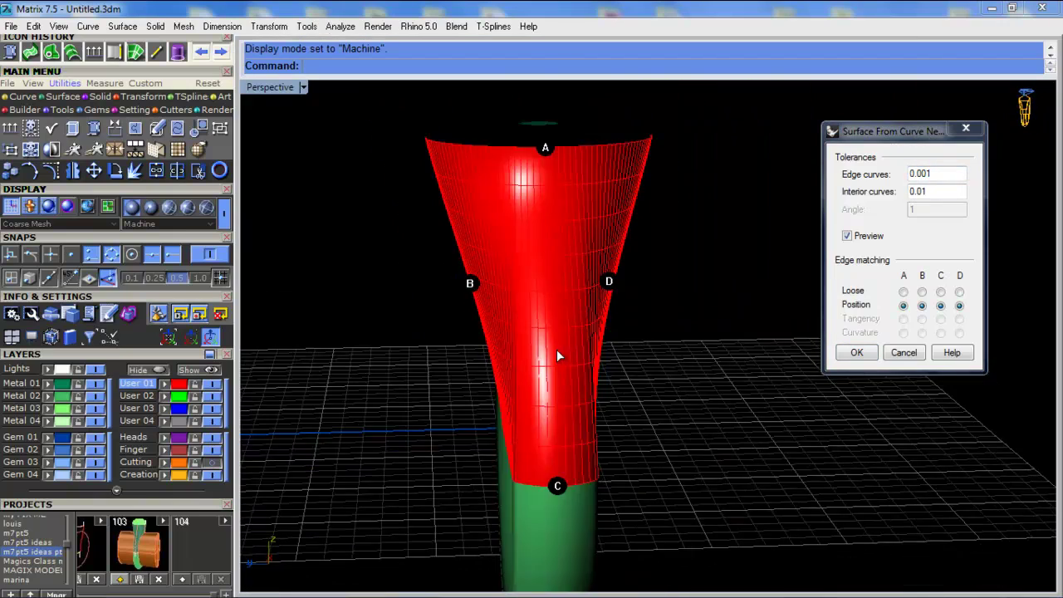
{"action": "scroll", "coordinate": [597, 277], "scroll_direction": "up", "scroll_amount": 5}
{"action": "right_click_drag", "start_coordinate": [597, 276], "coordinate": [624, 271]}
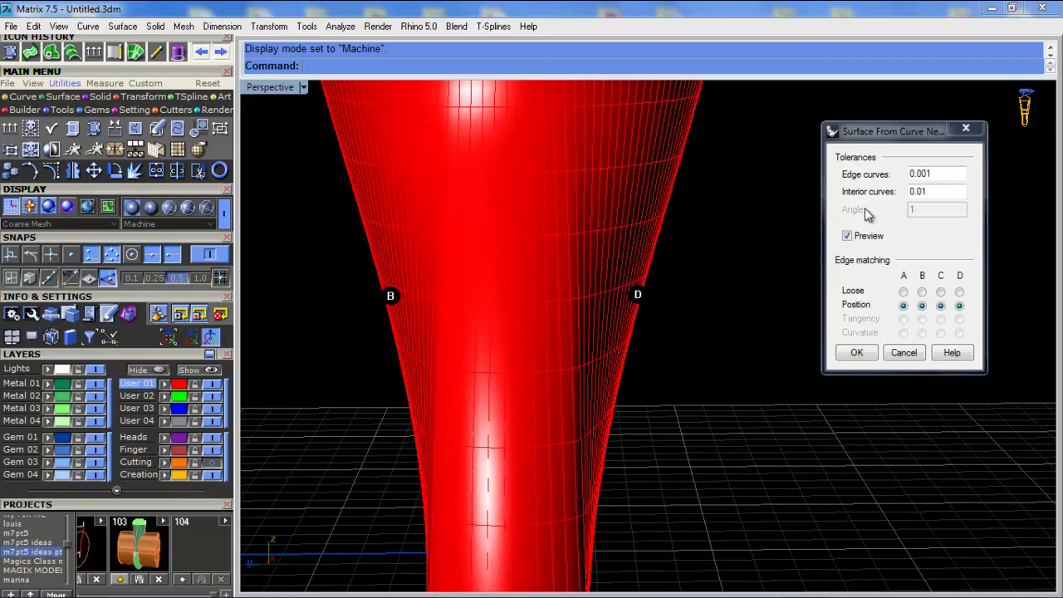
Loosen the edge curve tolerance to 0.01 and check the updated surface preview
{"action": "left_click", "coordinate": [925, 191]}
{"action": "left_click_drag", "start_coordinate": [932, 174], "coordinate": [926, 174]}
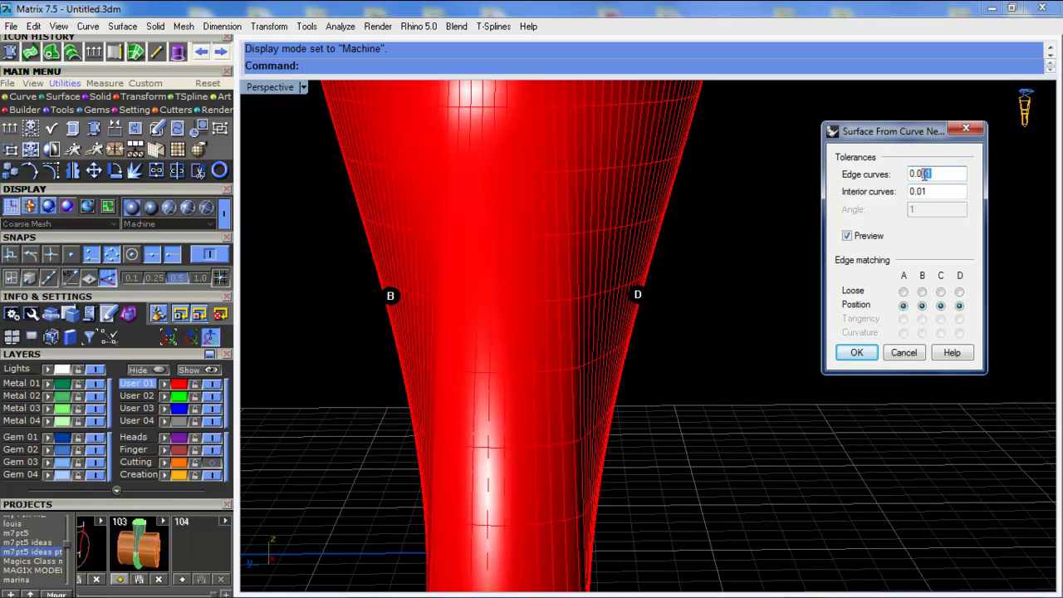
{"action": "scroll", "coordinate": [679, 277], "scroll_direction": "up", "scroll_amount": 1}
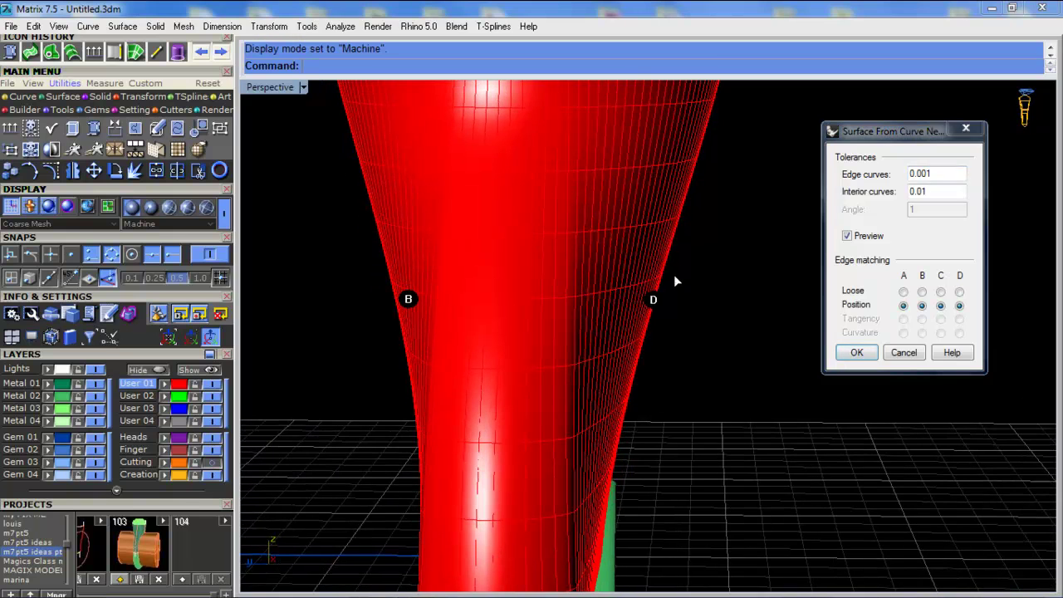
{"action": "left_click_drag", "start_coordinate": [932, 175], "coordinate": [926, 175]}
{"action": "type", "text": "1"}
{"action": "right_click_drag", "start_coordinate": [583, 322], "coordinate": [546, 316]}
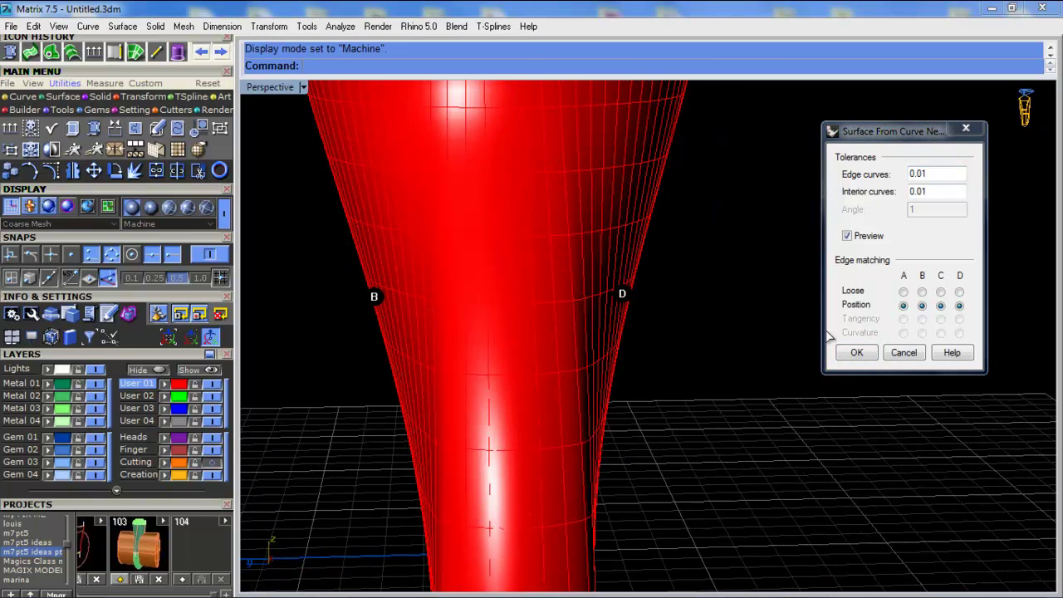
Set edge matching to Loose for edges A, B, C and D and inspect the resulting surface preview
{"action": "left_click", "coordinate": [921, 291]}
{"action": "left_click", "coordinate": [903, 291]}
{"action": "left_click", "coordinate": [940, 292]}
{"action": "left_click", "coordinate": [959, 291]}
{"action": "right_click_drag", "start_coordinate": [676, 314], "coordinate": [644, 366]}
{"action": "scroll", "coordinate": [585, 292], "scroll_direction": "up", "scroll_amount": 5}
{"action": "mouse_move", "coordinate": [584, 290]}
{"action": "right_mouse_down"}
{"action": "mouse_move", "coordinate": [600, 285]}
{"action": "mouse_move", "coordinate": [515, 323]}
{"action": "mouse_move", "coordinate": [487, 387]}
{"action": "mouse_move", "coordinate": [567, 242]}
{"action": "mouse_move", "coordinate": [593, 309]}
{"action": "right_mouse_up"}
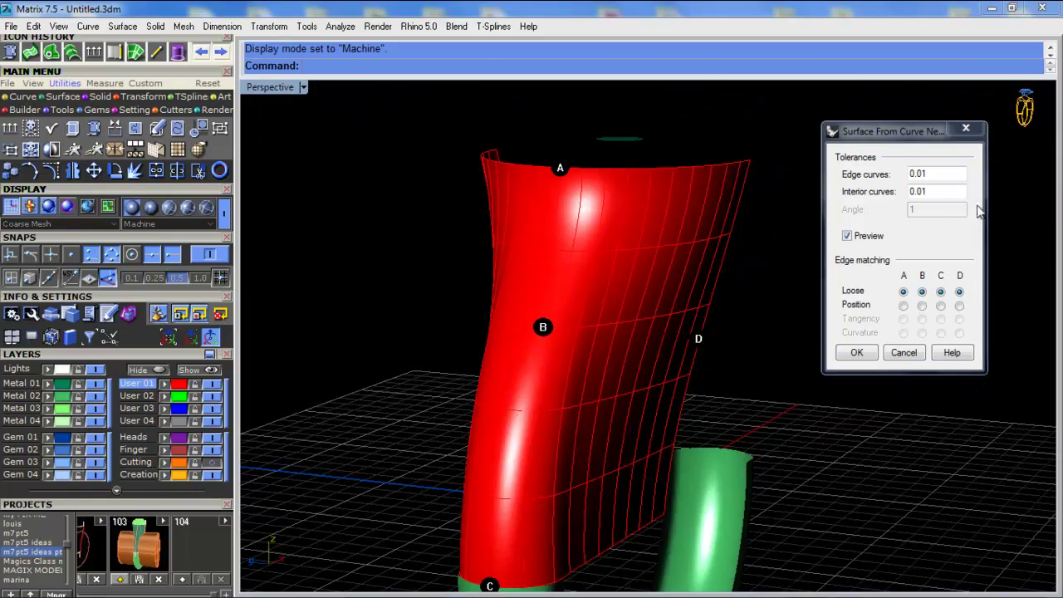
Compare edge curve tolerances of 0.001 and 0.01 with Loose matching, and leave the tolerance at 0.001
{"action": "left_click_drag", "start_coordinate": [927, 174], "coordinate": [924, 174]}
{"action": "right_click_drag", "start_coordinate": [747, 291], "coordinate": [642, 381]}
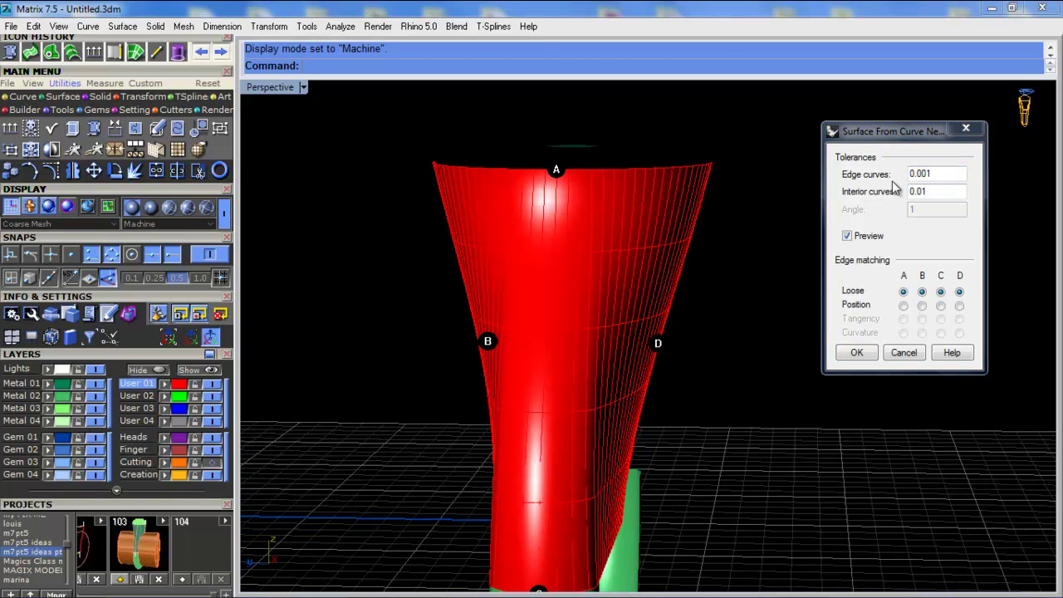
{"action": "left_click", "coordinate": [934, 175]}
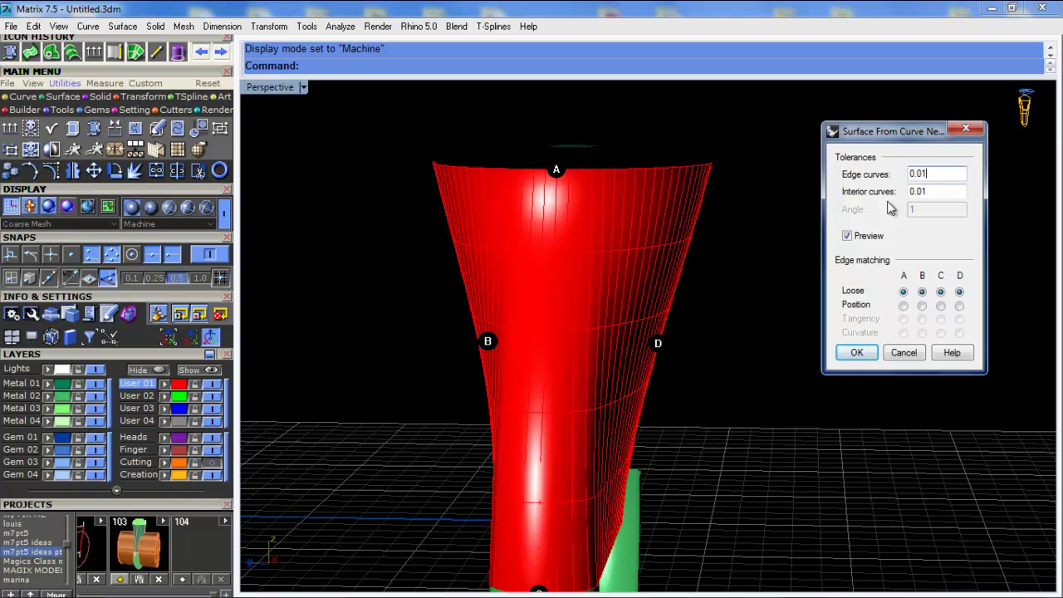
{"action": "right_click_drag", "start_coordinate": [655, 340], "coordinate": [631, 352]}
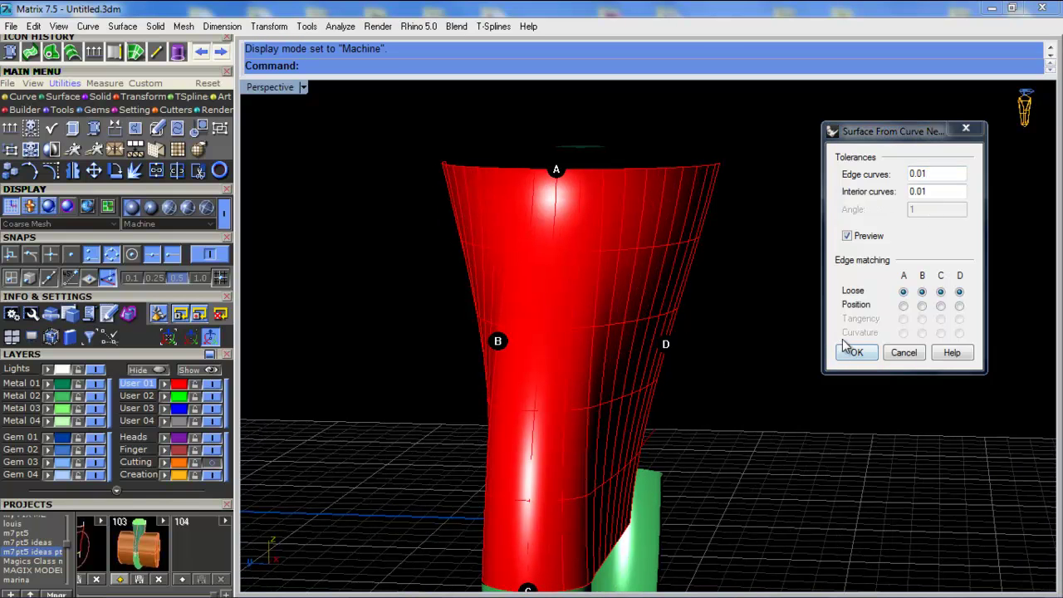
{"action": "left_click", "coordinate": [923, 172]}
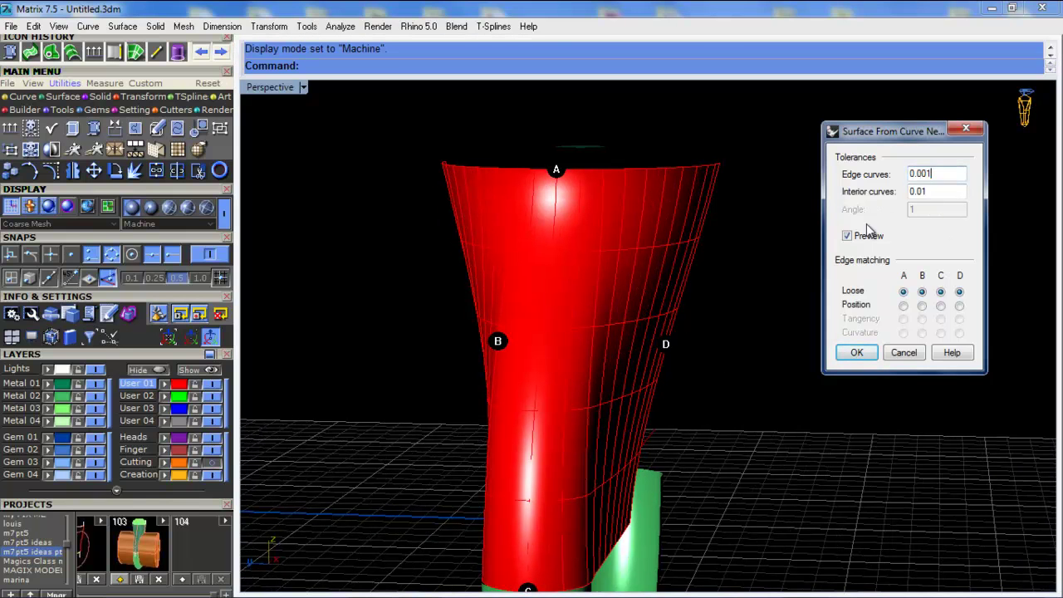
Accept the curve network surface for the upper shank and turn the Cutting layer back on
{"action": "right_click_drag", "start_coordinate": [694, 361], "coordinate": [652, 284]}
{"action": "left_click", "coordinate": [856, 352]}
{"action": "left_click", "coordinate": [651, 282]}
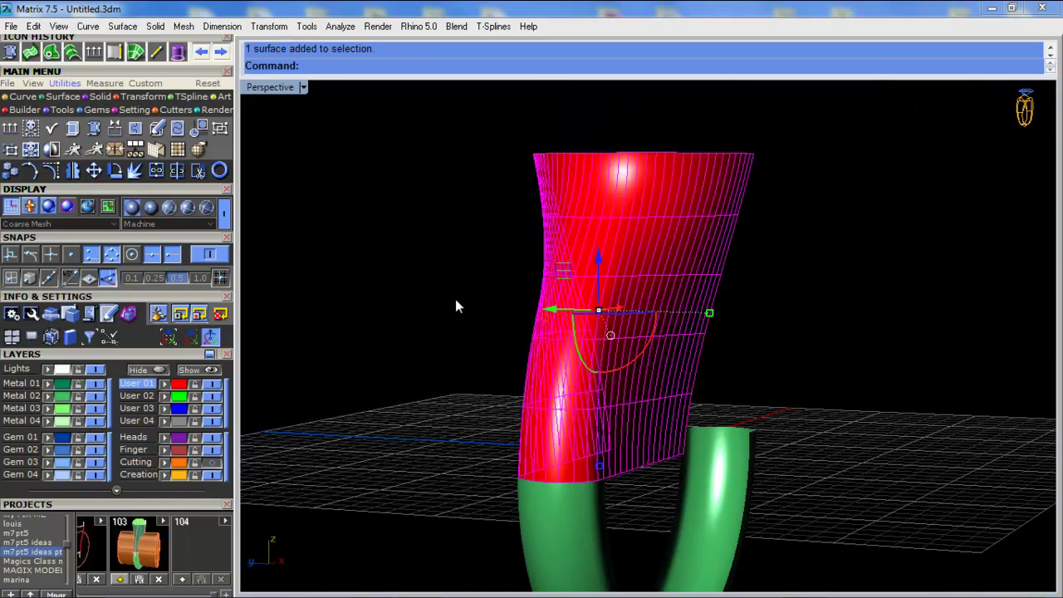
{"action": "left_click", "coordinate": [470, 249]}
{"action": "right_click_drag", "start_coordinate": [537, 274], "coordinate": [803, 332]}
{"action": "left_click", "coordinate": [213, 462]}
{"action": "right_click_drag", "start_coordinate": [568, 378], "coordinate": [742, 282]}
{"action": "right_click_drag", "start_coordinate": [526, 218], "coordinate": [540, 218]}
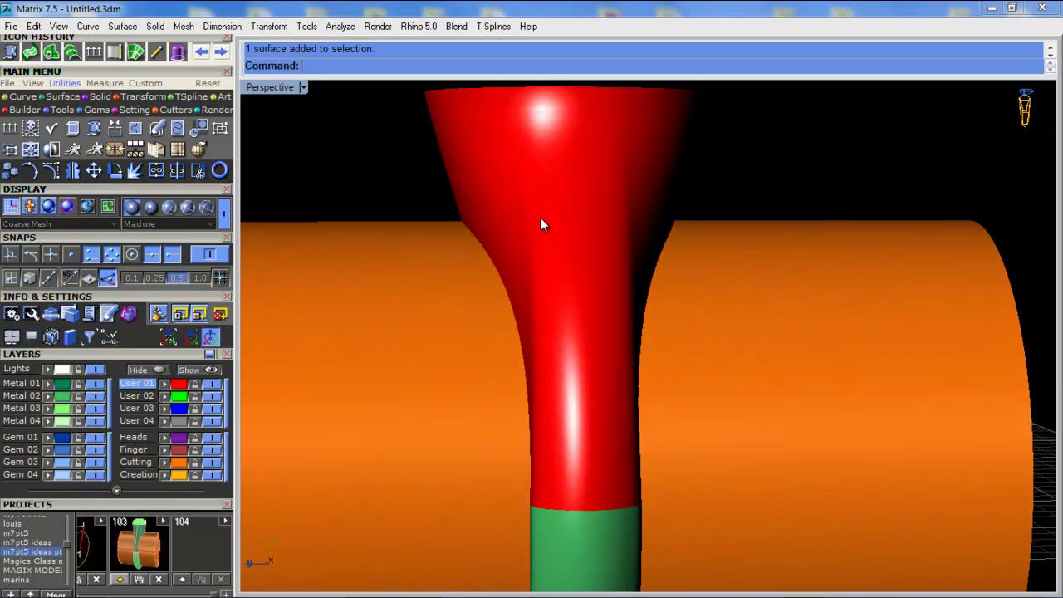
Start rebuilding the red upper shank surface and set its point counts to U 43 and V 8
{"action": "left_click", "coordinate": [526, 203]}
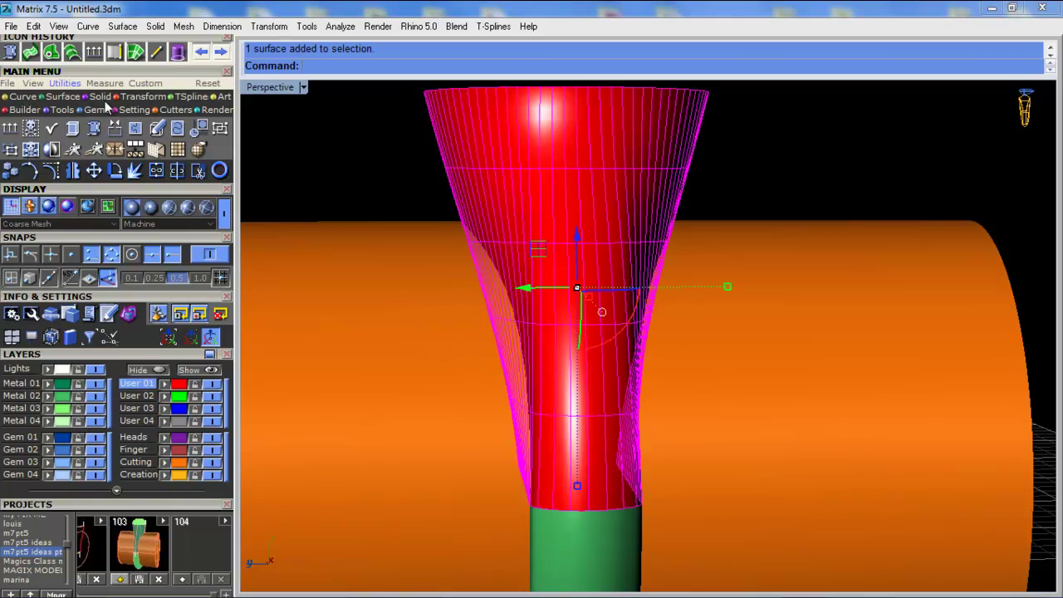
{"action": "left_click", "coordinate": [73, 97]}
{"action": "left_click", "coordinate": [10, 149]}
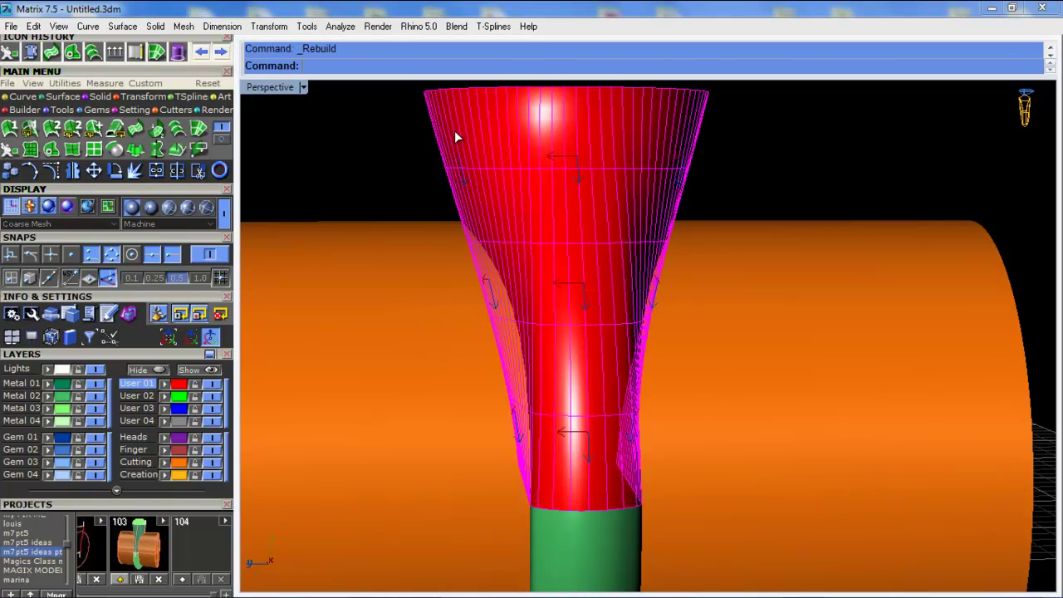
{"action": "right_click_drag", "start_coordinate": [732, 268], "coordinate": [687, 270]}
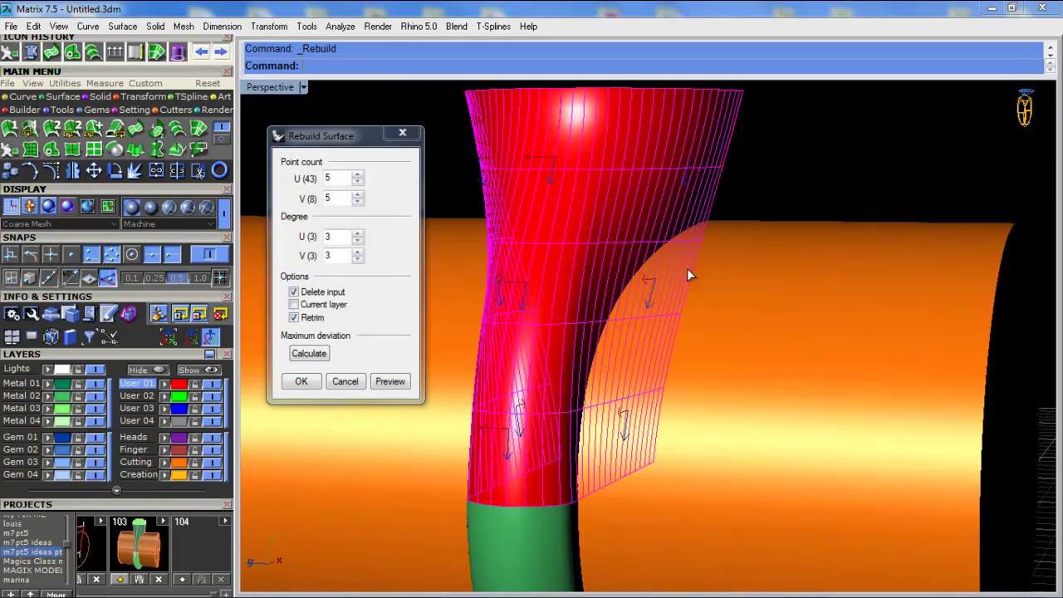
{"action": "double_click", "coordinate": [327, 177]}
{"action": "double_click", "coordinate": [331, 198]}
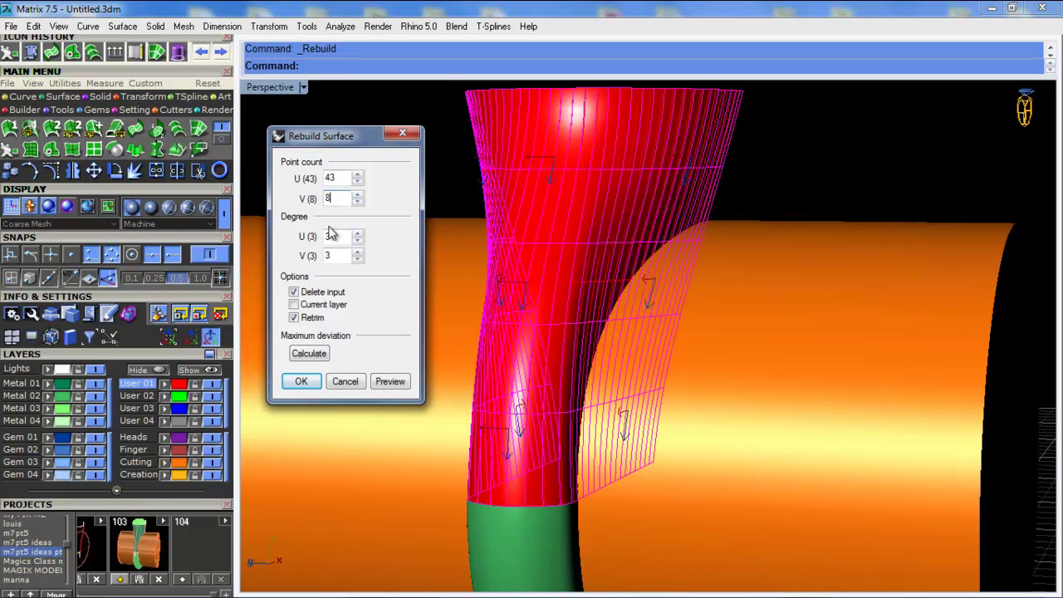
Reduce the U point count to 38, preview and apply the rebuild, and compare the surface before and after
{"action": "right_click_drag", "start_coordinate": [654, 187], "coordinate": [692, 189]}
{"action": "left_click_drag", "start_coordinate": [337, 178], "coordinate": [324, 177]}
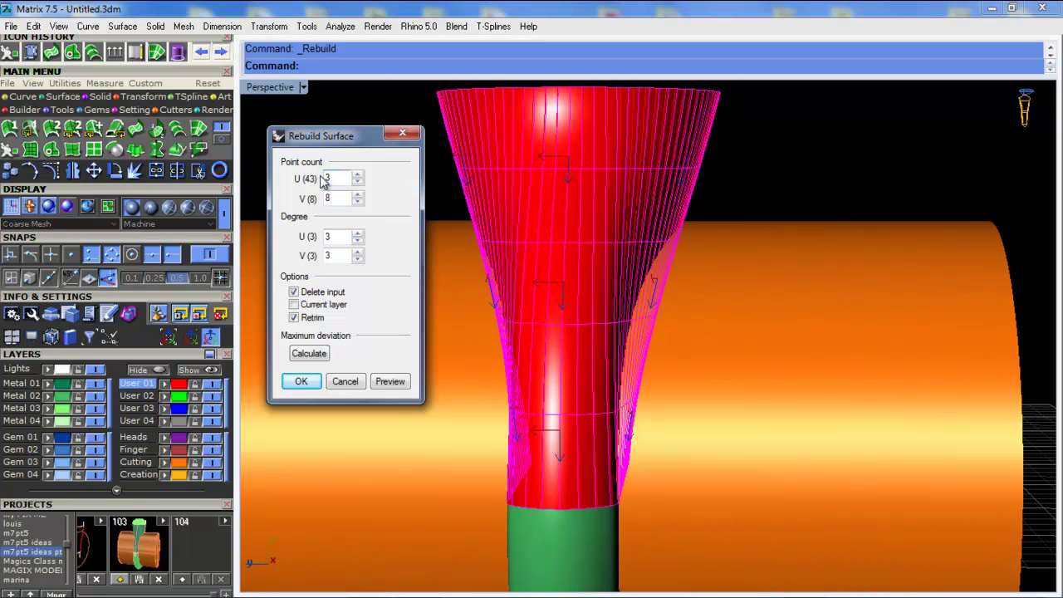
{"action": "right_click_drag", "start_coordinate": [591, 240], "coordinate": [386, 214]}
{"action": "left_click", "coordinate": [391, 383]}
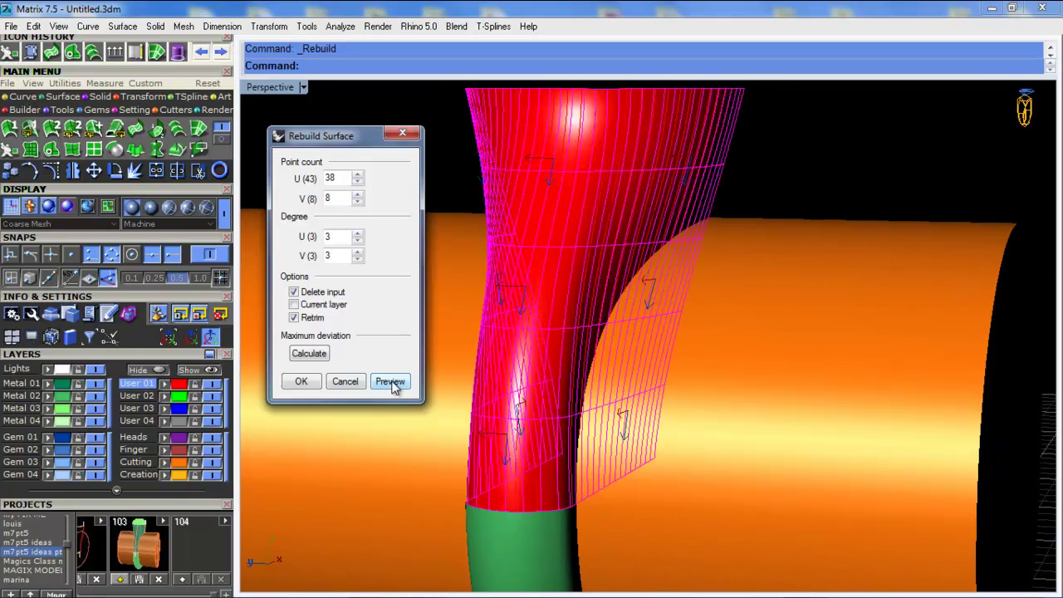
{"action": "left_click", "coordinate": [301, 381]}
{"action": "right_click_drag", "start_coordinate": [830, 157], "coordinate": [607, 218]}
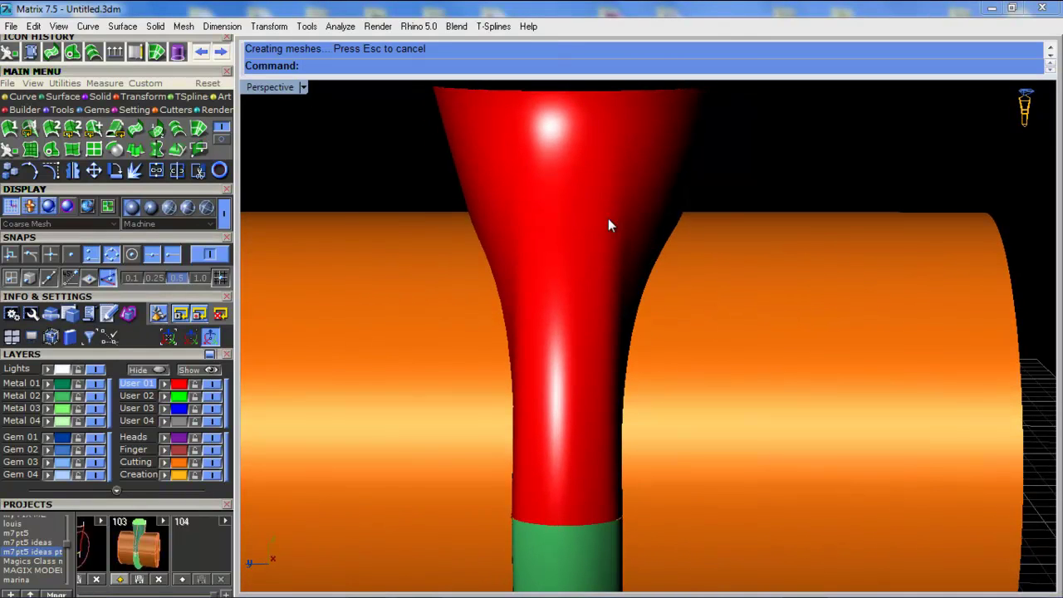
{"action": "key", "text": "ctrl+z"}
{"action": "key", "text": "ctrl+y"}
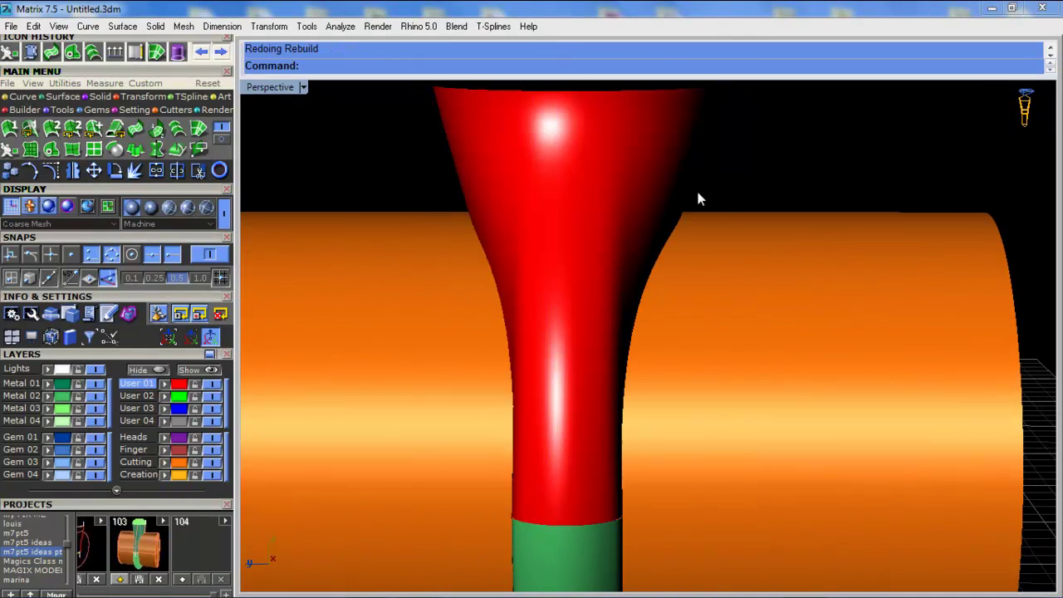
Rebuild the upper shank surface again with point counts of U 30 and V 8
{"action": "left_click", "coordinate": [647, 190]}
{"action": "key", "text": "ctrl+y"}
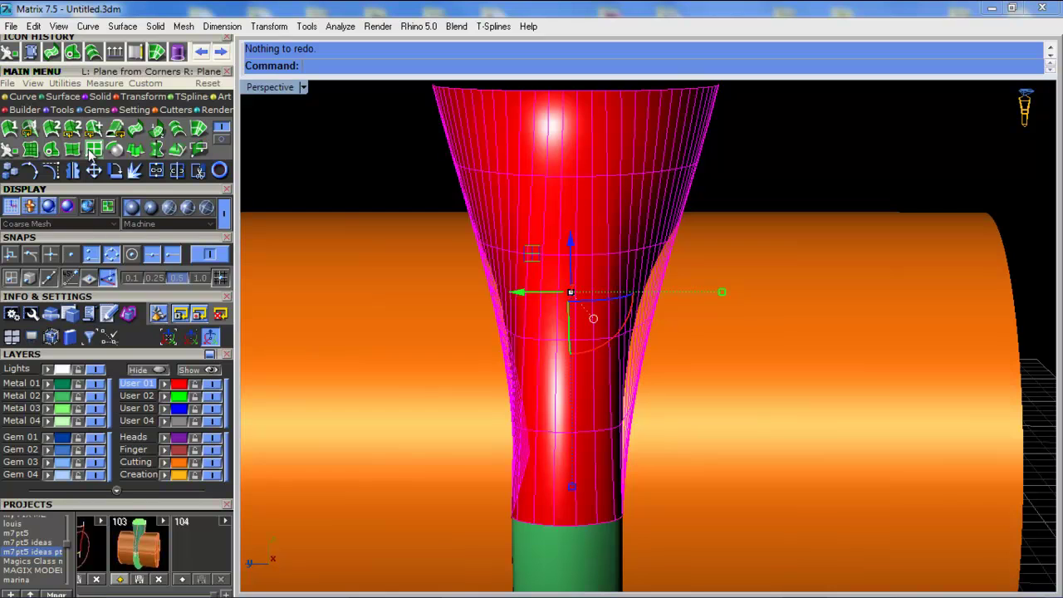
{"action": "left_click", "coordinate": [10, 150]}
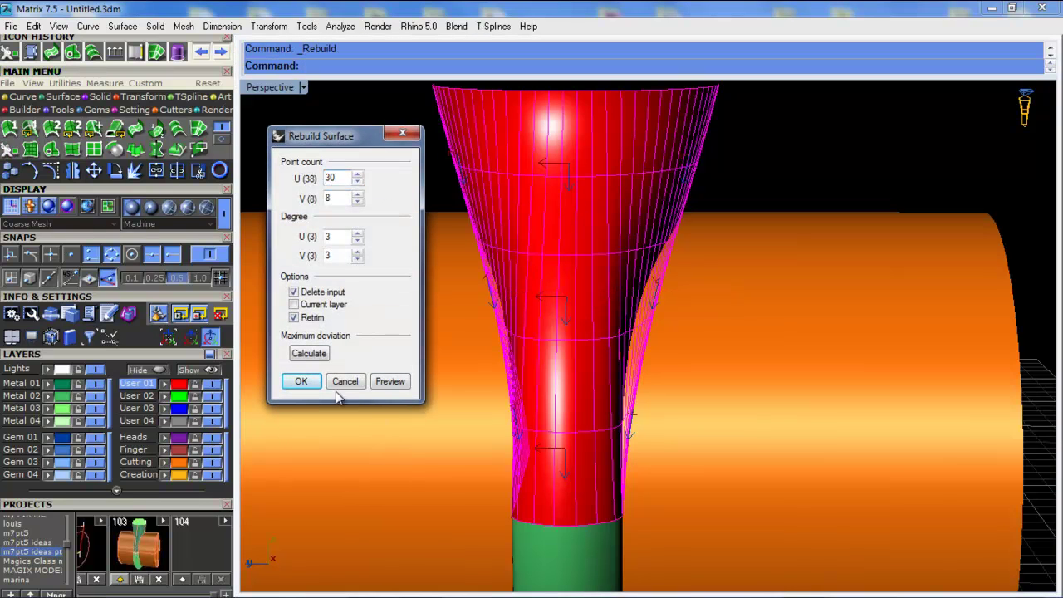
{"action": "left_click", "coordinate": [300, 381]}
Examine the seam where the rebuilt shank surface meets the green lower band
{"action": "right_click_drag", "start_coordinate": [698, 294], "coordinate": [662, 181]}
{"action": "scroll", "coordinate": [662, 183], "scroll_direction": "down", "scroll_amount": 11}
{"action": "scroll", "coordinate": [660, 255], "scroll_direction": "up", "scroll_amount": 6}
{"action": "scroll", "coordinate": [590, 342], "scroll_direction": "up", "scroll_amount": 7}
{"action": "right_click_drag", "start_coordinate": [590, 342], "coordinate": [579, 398]}
{"action": "scroll", "coordinate": [602, 399], "scroll_direction": "up", "scroll_amount": 3}
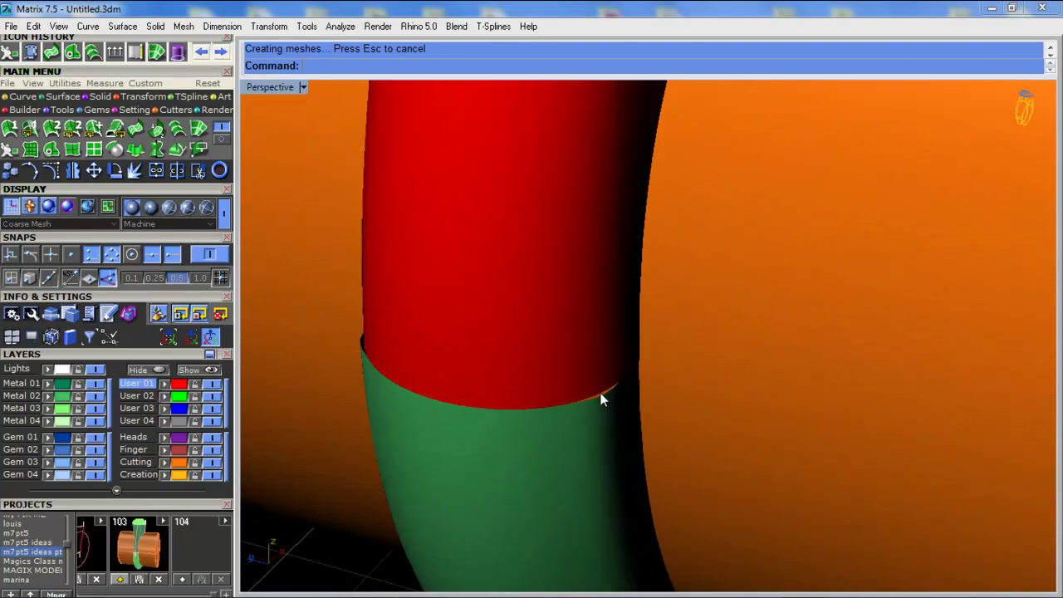
{"action": "scroll", "coordinate": [616, 393], "scroll_direction": "up", "scroll_amount": 2}
{"action": "scroll", "coordinate": [621, 393], "scroll_direction": "down", "scroll_amount": 3}
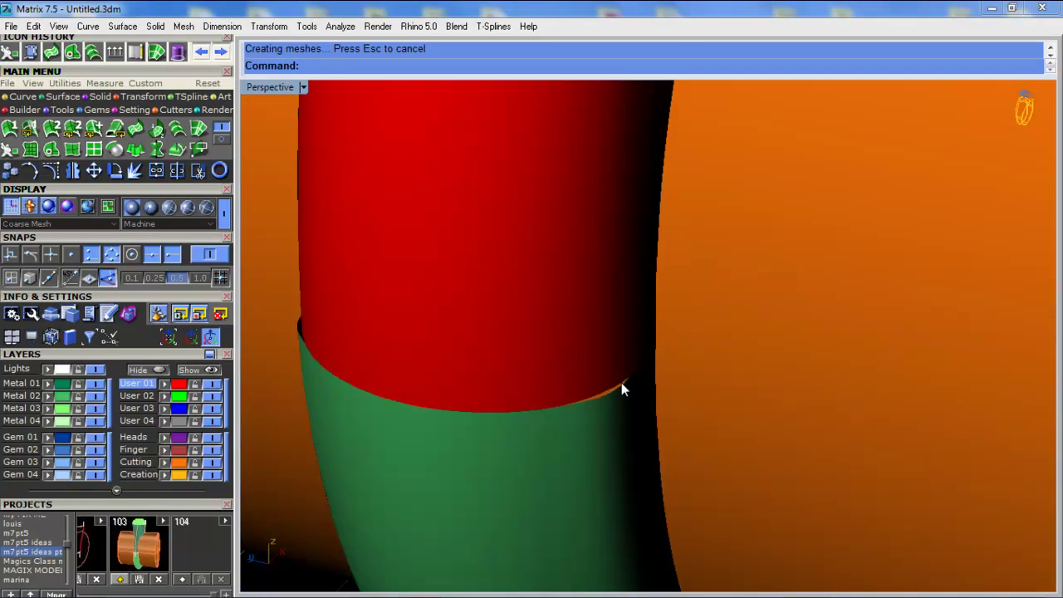
Delete the green lower band and set the Perspective view to Shaded display
{"action": "left_click", "coordinate": [612, 424]}
{"action": "key", "text": "Delete"}
{"action": "left_click", "coordinate": [303, 87]}
{"action": "left_click", "coordinate": [349, 73]}
{"action": "left_click", "coordinate": [613, 395]}
{"action": "key", "text": "Delete"}
Mirror a copy of the red shank surface across the vertical centre plane starting at 0,0,0
{"action": "scroll", "coordinate": [606, 394], "scroll_direction": "down", "scroll_amount": 6}
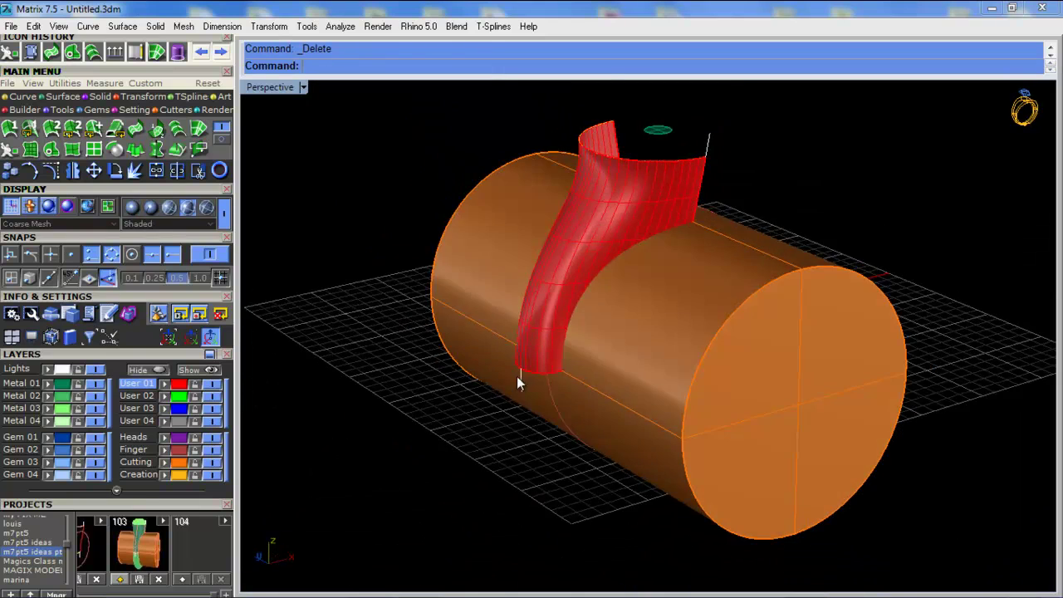
{"action": "right_click_drag", "start_coordinate": [517, 376], "coordinate": [469, 312]}
{"action": "scroll", "coordinate": [618, 163], "scroll_direction": "up", "scroll_amount": 5}
{"action": "right_click_drag", "start_coordinate": [618, 162], "coordinate": [601, 196]}
{"action": "left_click", "coordinate": [615, 206]}
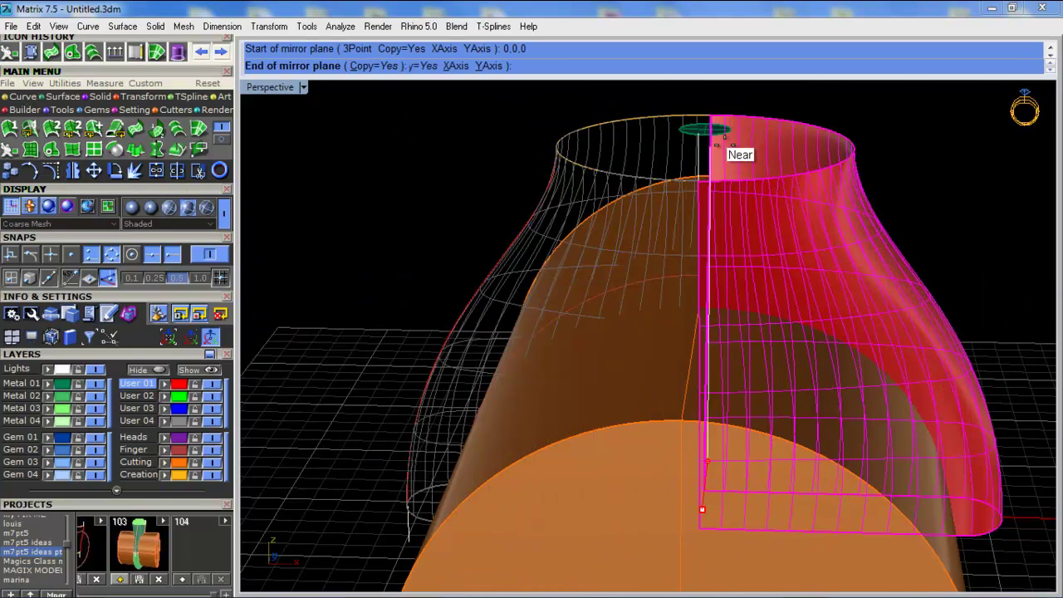
{"action": "left_click", "coordinate": [715, 148]}
Join the original shank surface and its mirrored copy into one piece
{"action": "scroll", "coordinate": [579, 280], "scroll_direction": "up", "scroll_amount": 2}
{"action": "right_click_drag", "start_coordinate": [578, 275], "coordinate": [651, 259]}
{"action": "left_click", "coordinate": [652, 260]}
{"action": "left_click", "coordinate": [843, 241], "text": "shift"}
{"action": "scroll", "coordinate": [401, 287], "scroll_direction": "down", "scroll_amount": 2}
{"action": "left_click", "coordinate": [152, 172]}
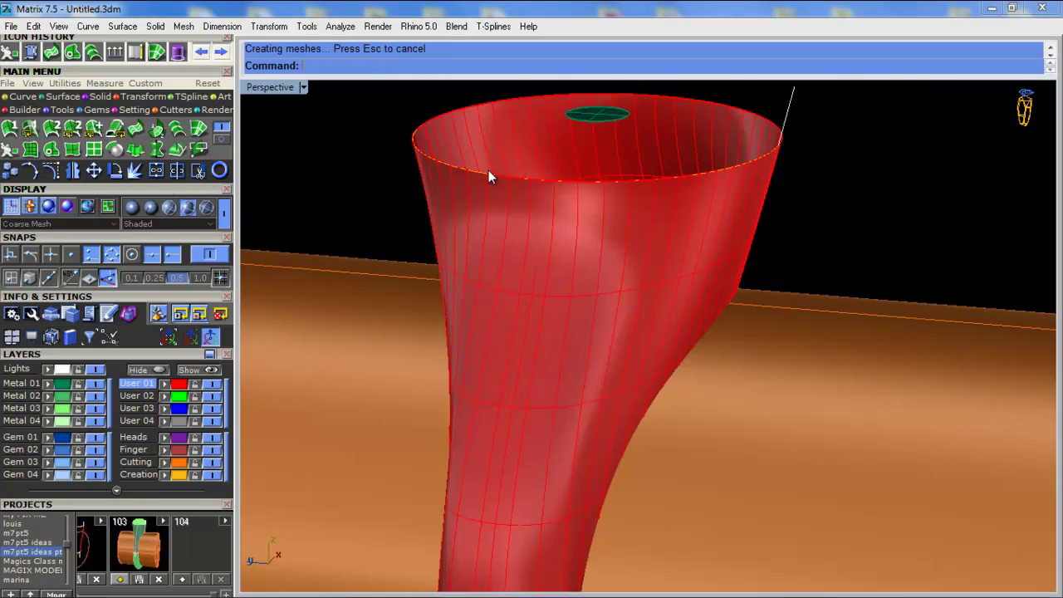
Add a Z Plane Cutter through the middle of the finger cylinder with the Plane & Cube Cutter Builder
{"action": "right_click_drag", "start_coordinate": [488, 177], "coordinate": [440, 289]}
{"action": "left_click", "coordinate": [174, 129]}
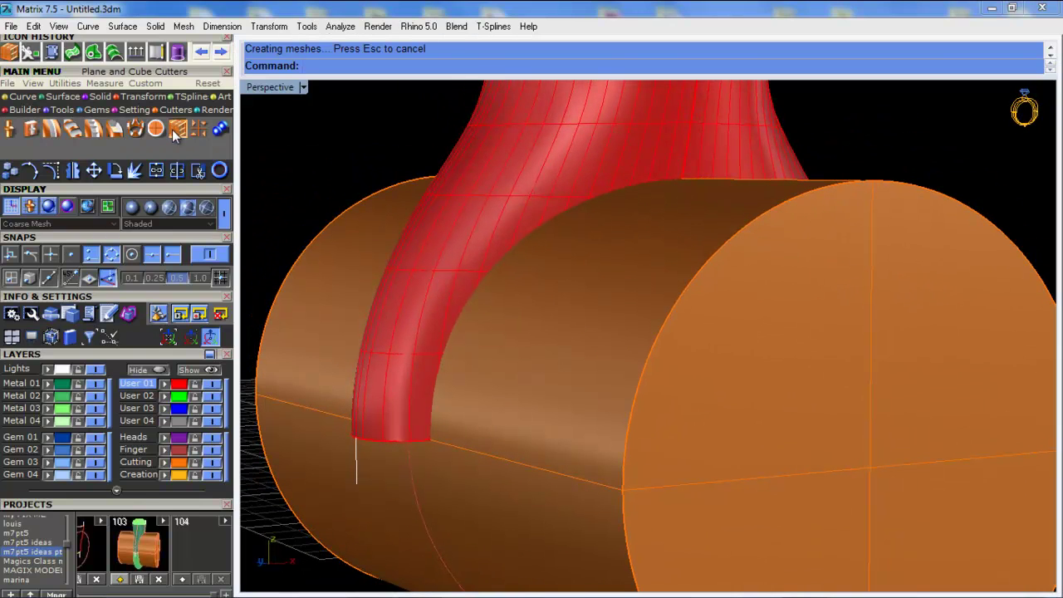
{"action": "left_click_drag", "start_coordinate": [212, 499], "coordinate": [162, 181]}
{"action": "left_click", "coordinate": [159, 354]}
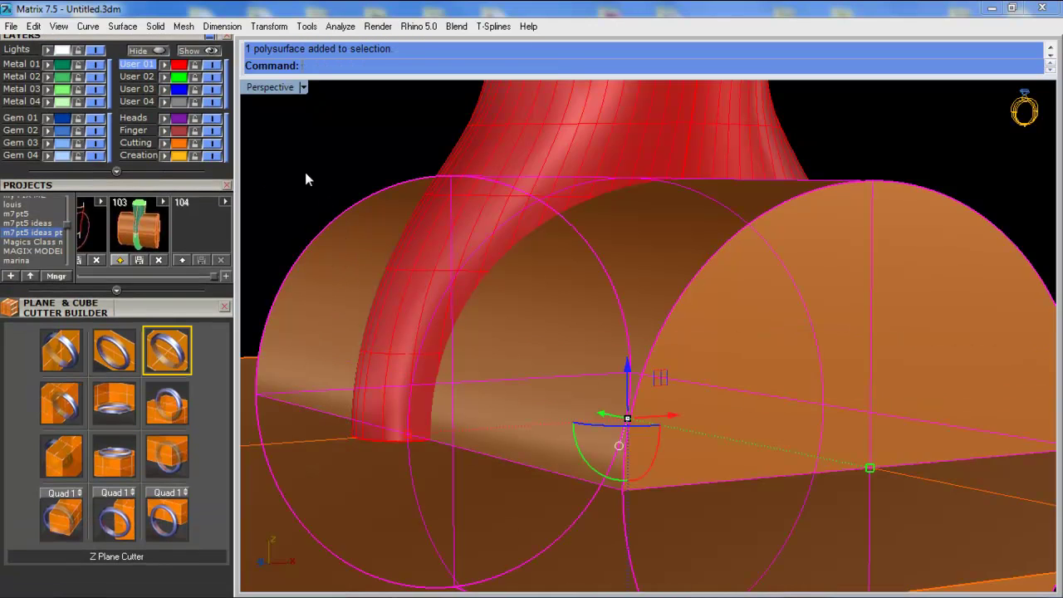
Split the finger cylinder with the Z plane cutter and delete the cutter plane and the cylinder's lower half
{"action": "scroll", "coordinate": [394, 260], "scroll_direction": "down", "scroll_amount": 5}
{"action": "right_click_drag", "start_coordinate": [394, 260], "coordinate": [400, 236]}
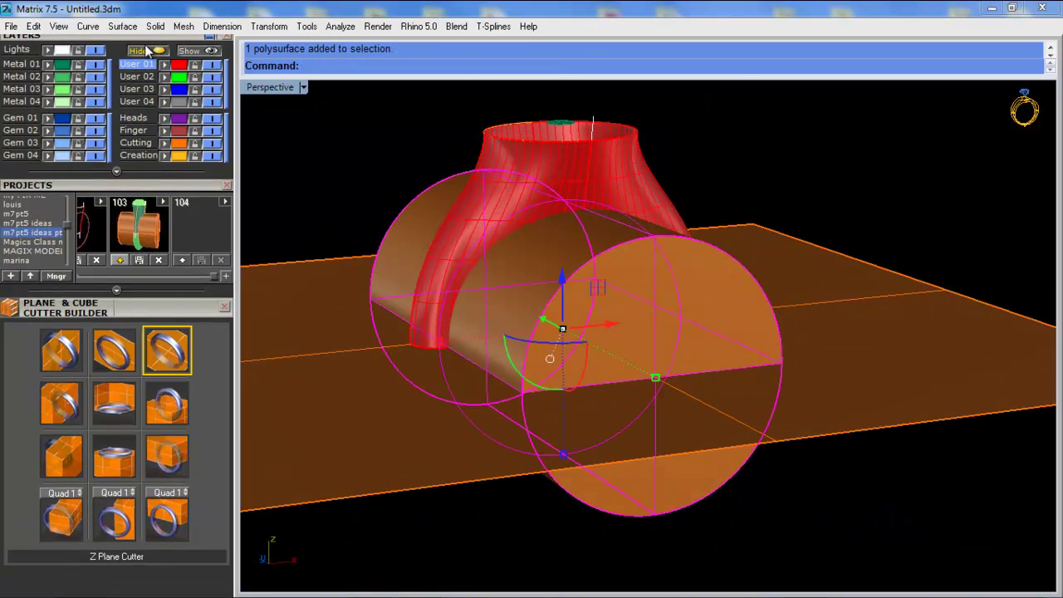
{"action": "scroll", "coordinate": [166, 66], "scroll_direction": "up", "scroll_amount": 5}
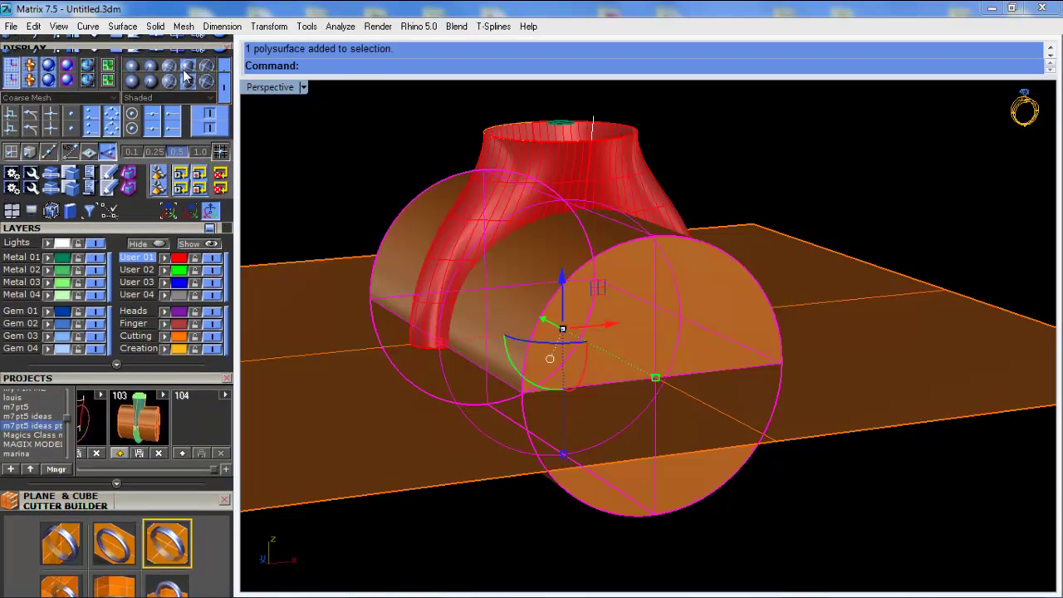
{"action": "scroll", "coordinate": [184, 75], "scroll_direction": "up", "scroll_amount": 1}
{"action": "left_click", "coordinate": [181, 62]}
{"action": "left_click", "coordinate": [334, 283]}
{"action": "right_click", "coordinate": [334, 282]}
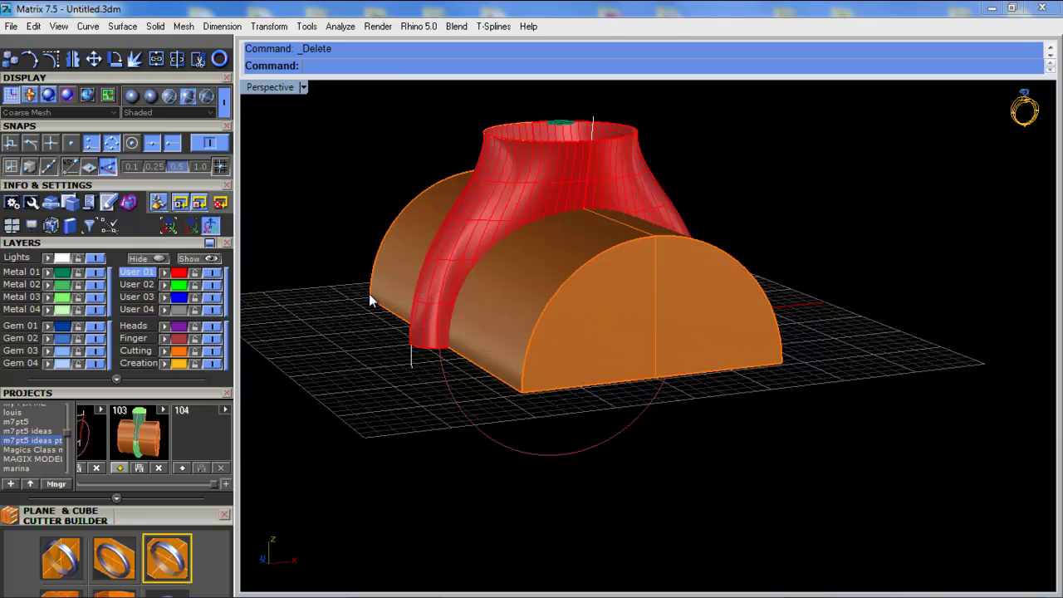
Split the red shank with the half cylinder and delete the part of the shank inside the finger hole
{"action": "scroll", "coordinate": [370, 301], "scroll_direction": "up", "scroll_amount": 5}
{"action": "left_click", "coordinate": [529, 135]}
{"action": "left_click", "coordinate": [177, 60]}
{"action": "left_click", "coordinate": [390, 181]}
{"action": "key", "text": "Return"}
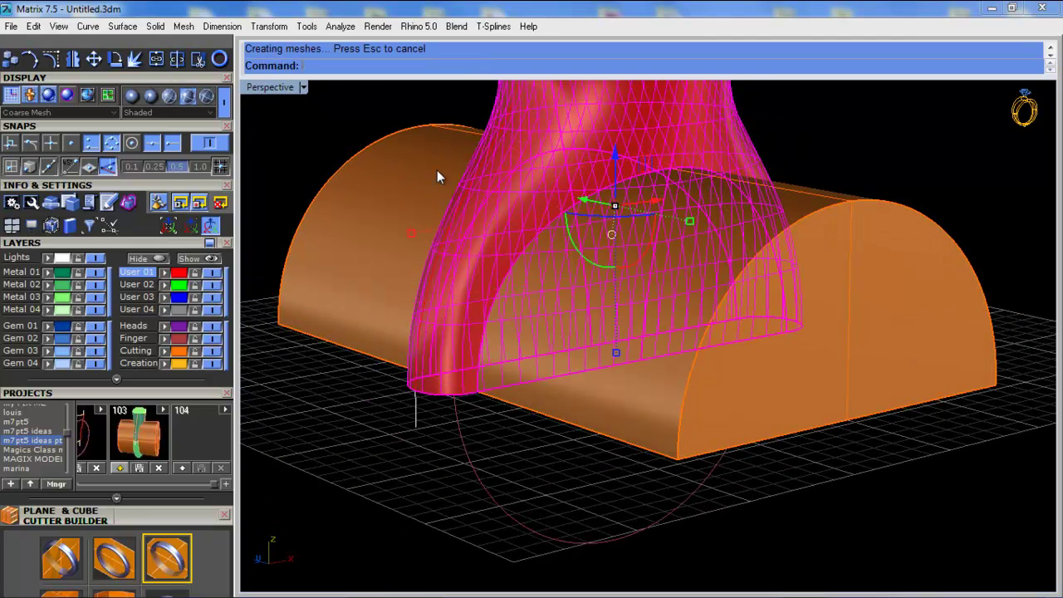
{"action": "left_click", "coordinate": [622, 135], "text": "ctrl"}
{"action": "key", "text": "Delete"}
Split the half cylinder with the shank and delete the portions extending outside the ring
{"action": "left_click", "coordinate": [749, 223]}
{"action": "left_click", "coordinate": [177, 59]}
{"action": "left_click", "coordinate": [742, 199]}
{"action": "key", "text": "Return"}
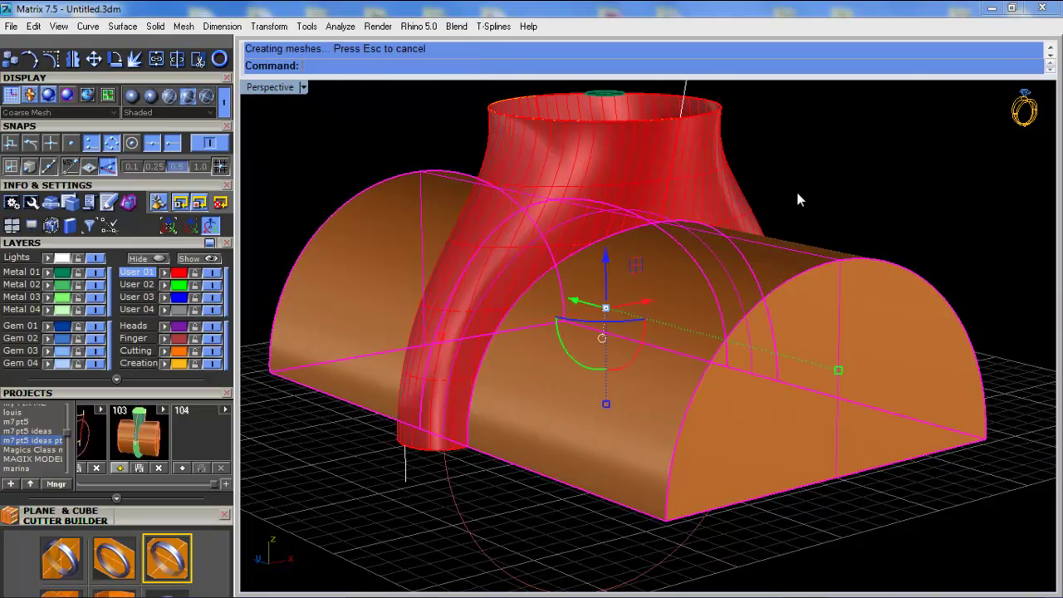
{"action": "right_click_drag", "start_coordinate": [795, 188], "coordinate": [898, 235]}
{"action": "left_click", "coordinate": [887, 270]}
{"action": "key", "text": "Delete"}
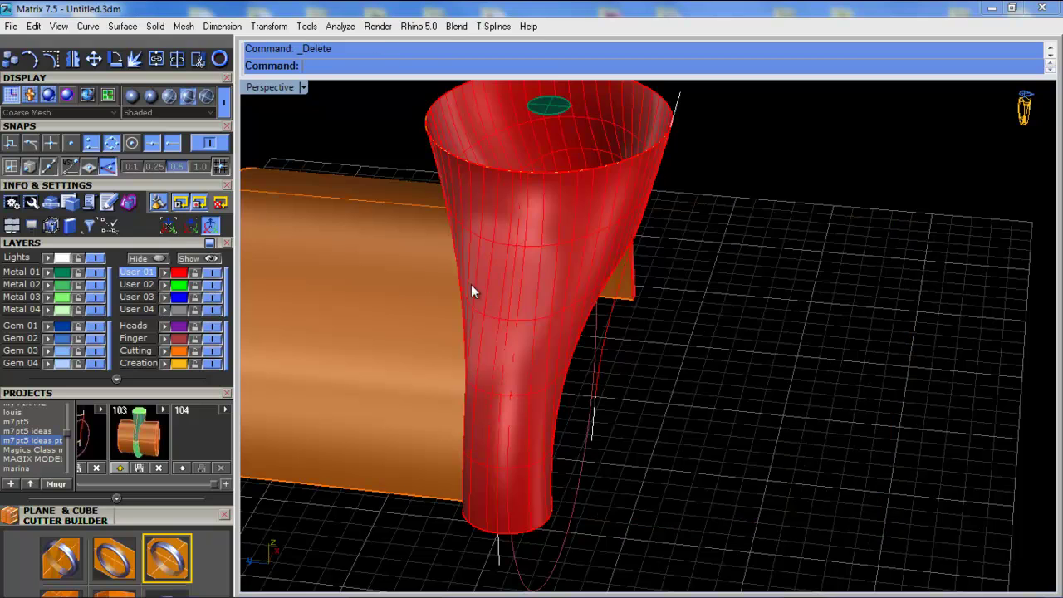
Join the remaining inner finger surface with the outer shank surface
{"action": "right_click_drag", "start_coordinate": [681, 388], "coordinate": [587, 272]}
{"action": "scroll", "coordinate": [587, 272], "scroll_direction": "up", "scroll_amount": 3}
{"action": "left_click", "coordinate": [675, 296]}
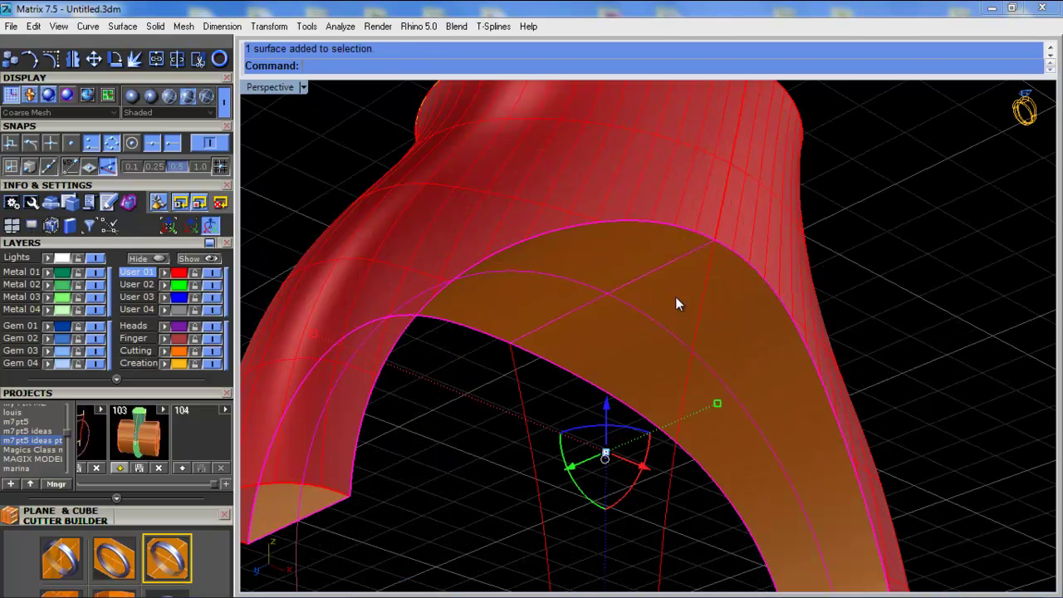
{"action": "left_click", "coordinate": [671, 218], "text": "shift"}
{"action": "left_click", "coordinate": [156, 59]}
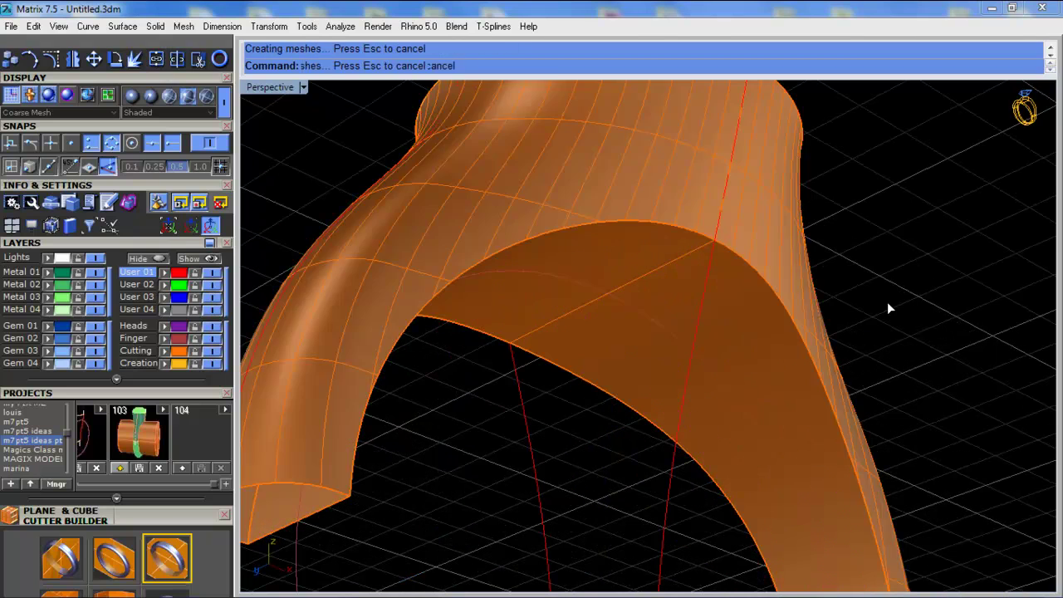
Start a surface blend and choose both halves of the shank's top rim as the first edge
{"action": "right_click_drag", "start_coordinate": [880, 304], "coordinate": [301, 196]}
{"action": "scroll", "coordinate": [676, 261], "scroll_direction": "down", "scroll_amount": 5}
{"action": "scroll", "coordinate": [560, 228], "scroll_direction": "up", "scroll_amount": 9}
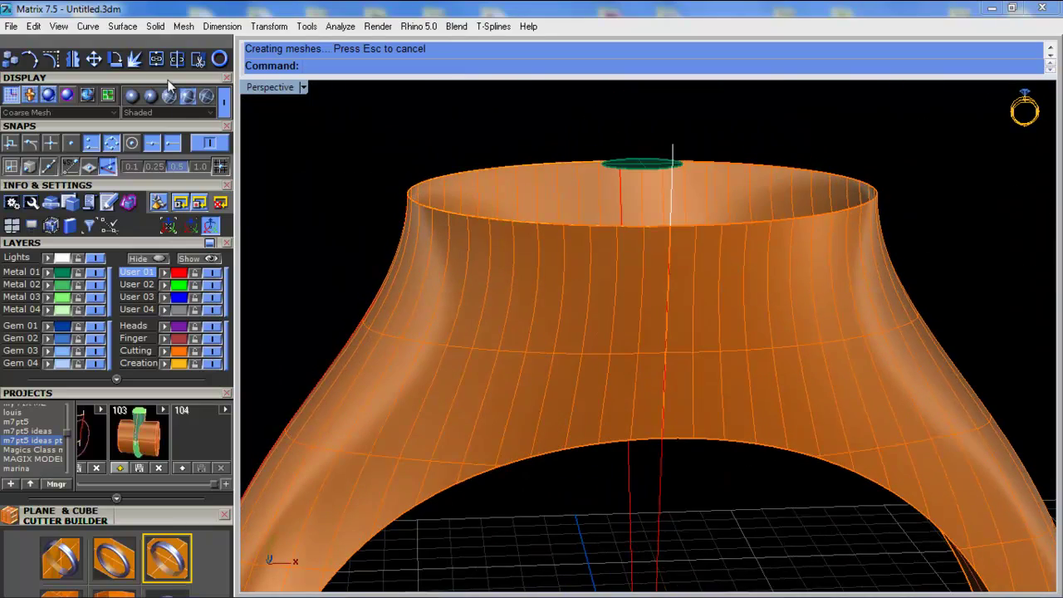
{"action": "left_click_drag", "start_coordinate": [168, 81], "coordinate": [150, 248]}
{"action": "left_click", "coordinate": [69, 155]}
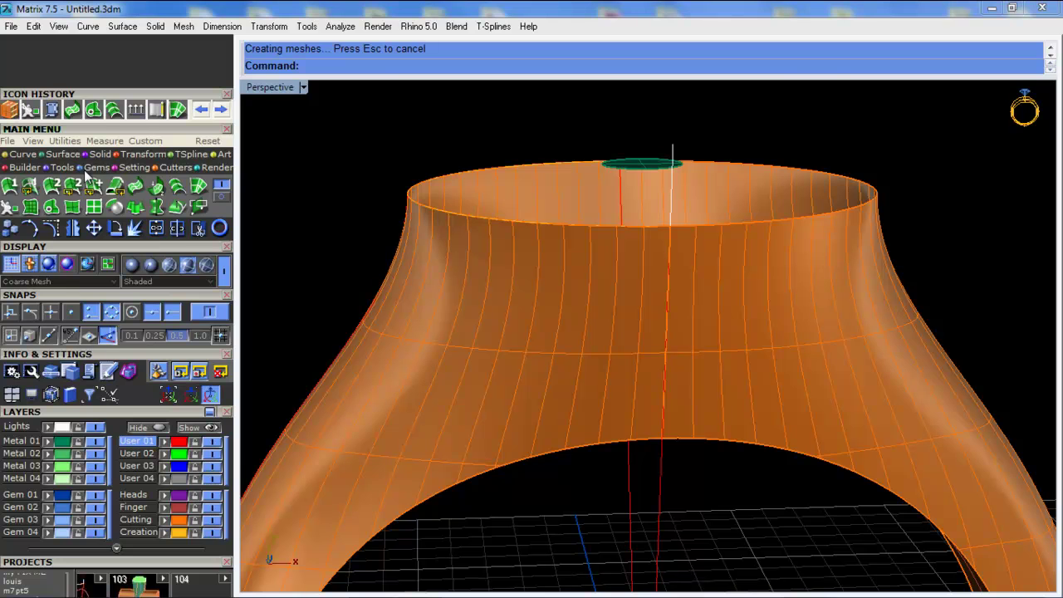
{"action": "left_click", "coordinate": [137, 186]}
{"action": "left_click", "coordinate": [679, 251]}
{"action": "left_click", "coordinate": [606, 158]}
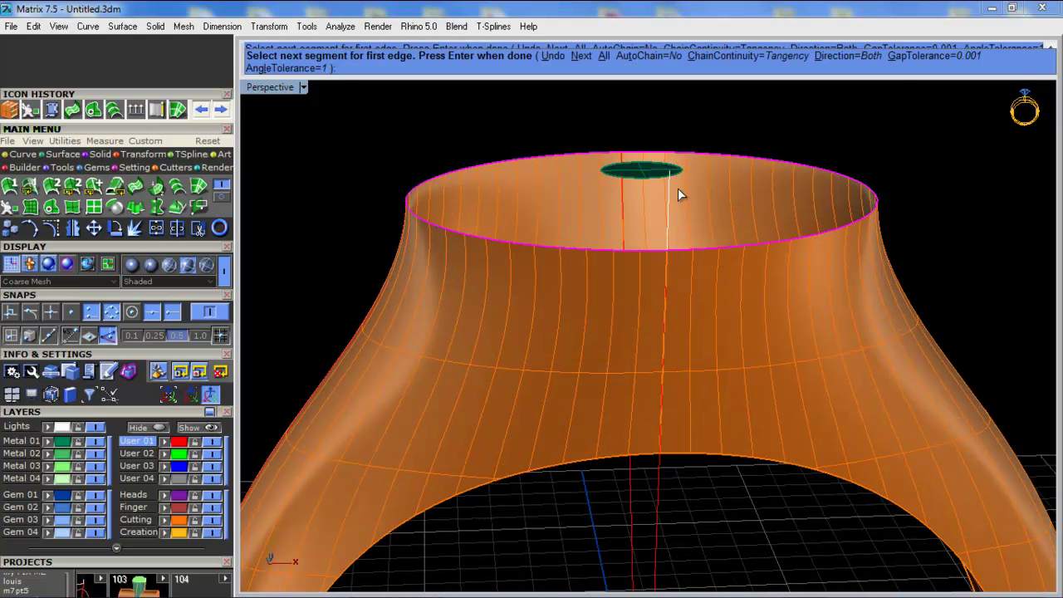
Choose the full rim of the small green disc as the second blend edge and accept the seam points
{"action": "scroll", "coordinate": [677, 188], "scroll_direction": "up", "scroll_amount": 5}
{"action": "key", "text": "Return"}
{"action": "left_click", "coordinate": [601, 211]}
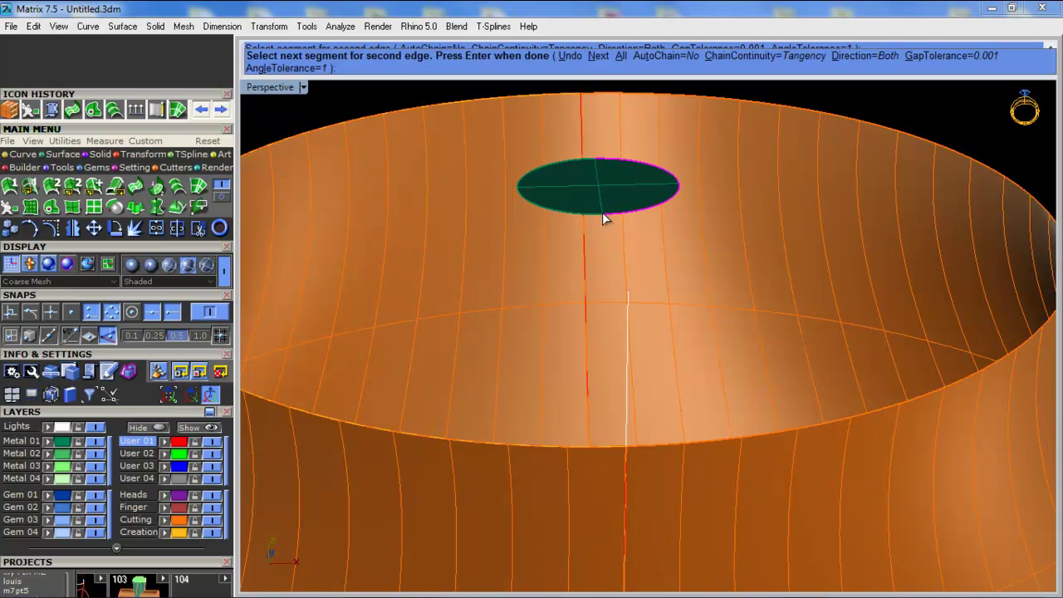
{"action": "key", "text": "Return"}
{"action": "key", "text": "Return"}
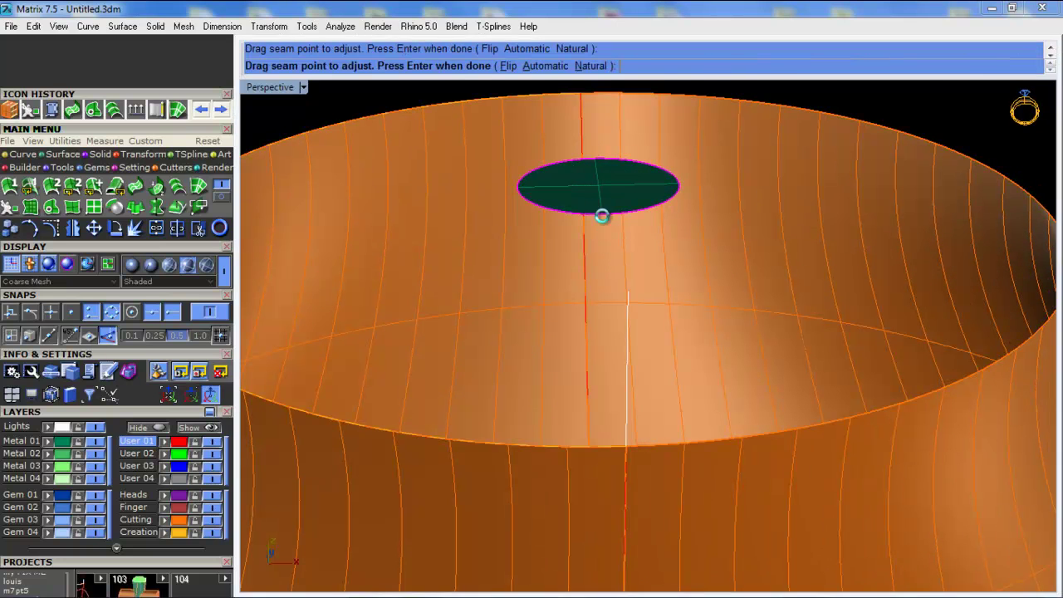
Lock the two blend sliders together, set both to 0.678, and create the cap blend with Tangency at both edges
{"action": "scroll", "coordinate": [614, 232], "scroll_direction": "down", "scroll_amount": 2}
{"action": "right_click_drag", "start_coordinate": [613, 237], "coordinate": [593, 256]}
{"action": "scroll", "coordinate": [522, 234], "scroll_direction": "down", "scroll_amount": 5}
{"action": "right_click_drag", "start_coordinate": [524, 207], "coordinate": [529, 244]}
{"action": "left_click", "coordinate": [650, 347]}
{"action": "left_click_drag", "start_coordinate": [718, 337], "coordinate": [702, 336]}
{"action": "right_click_drag", "start_coordinate": [499, 276], "coordinate": [528, 257]}
{"action": "scroll", "coordinate": [524, 224], "scroll_direction": "up", "scroll_amount": 4}
{"action": "left_click", "coordinate": [667, 468]}
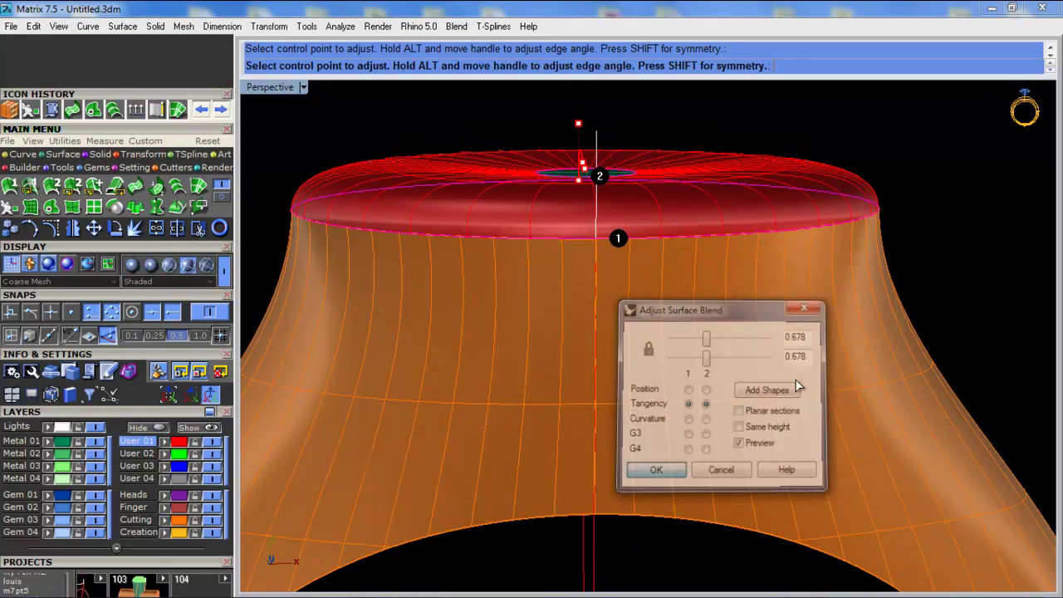
Join the cap blend, the small disc and the shank body, and move the result to the Metal 01 layer
{"action": "left_click", "coordinate": [710, 191]}
{"action": "scroll", "coordinate": [573, 181], "scroll_direction": "up", "scroll_amount": 3}
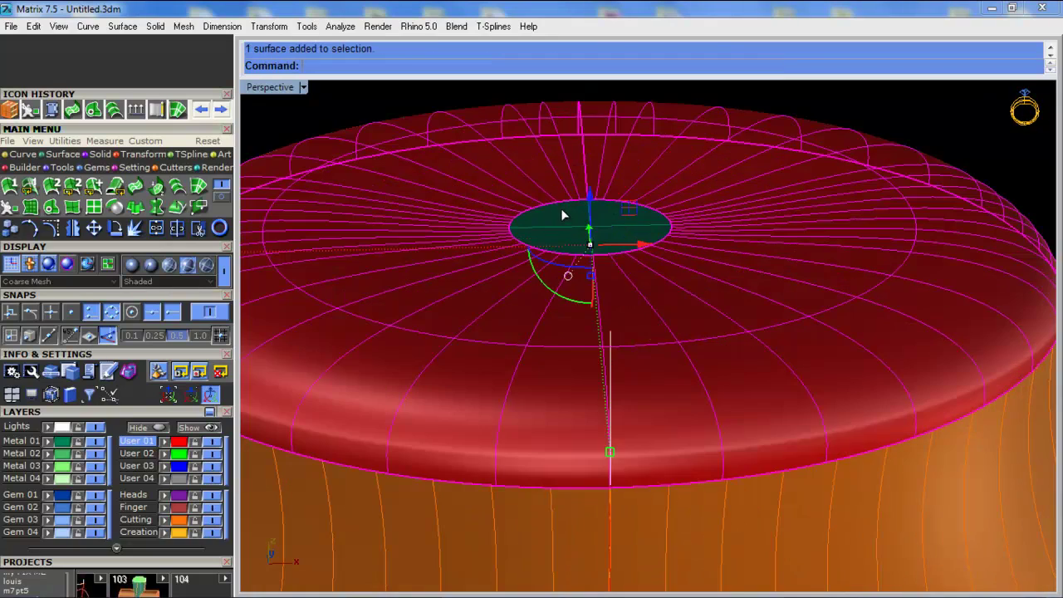
{"action": "scroll", "coordinate": [561, 208], "scroll_direction": "down", "scroll_amount": 4}
{"action": "left_click", "coordinate": [697, 395]}
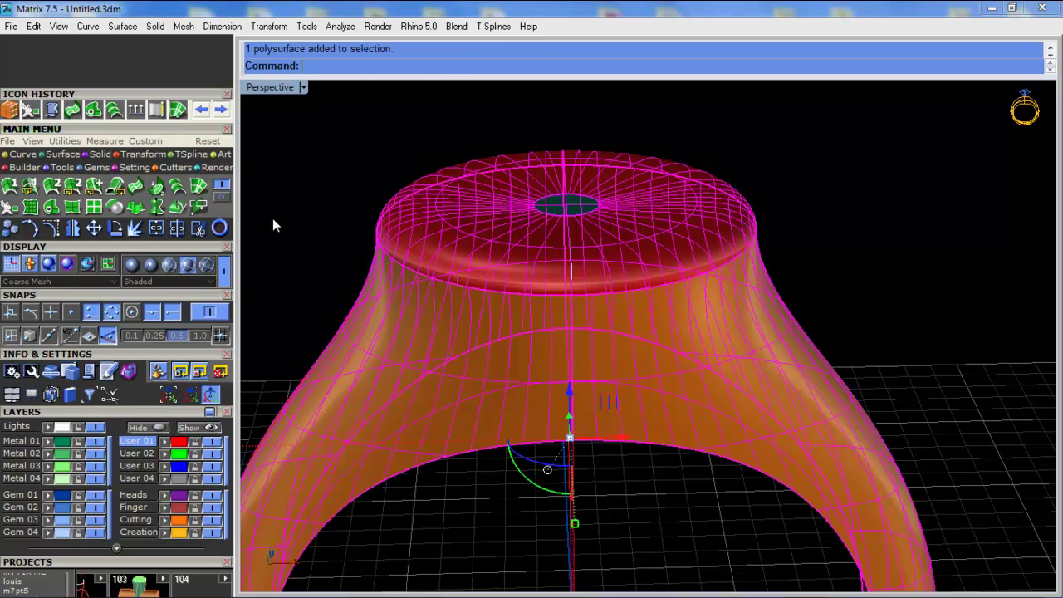
{"action": "key", "text": "ctrl+j"}
{"action": "left_click", "coordinate": [49, 442]}
{"action": "left_click", "coordinate": [306, 304]}
{"action": "scroll", "coordinate": [449, 231], "scroll_direction": "down", "scroll_amount": 3}
{"action": "right_click_drag", "start_coordinate": [517, 194], "coordinate": [531, 158]}
{"action": "scroll", "coordinate": [530, 157], "scroll_direction": "down", "scroll_amount": 5}
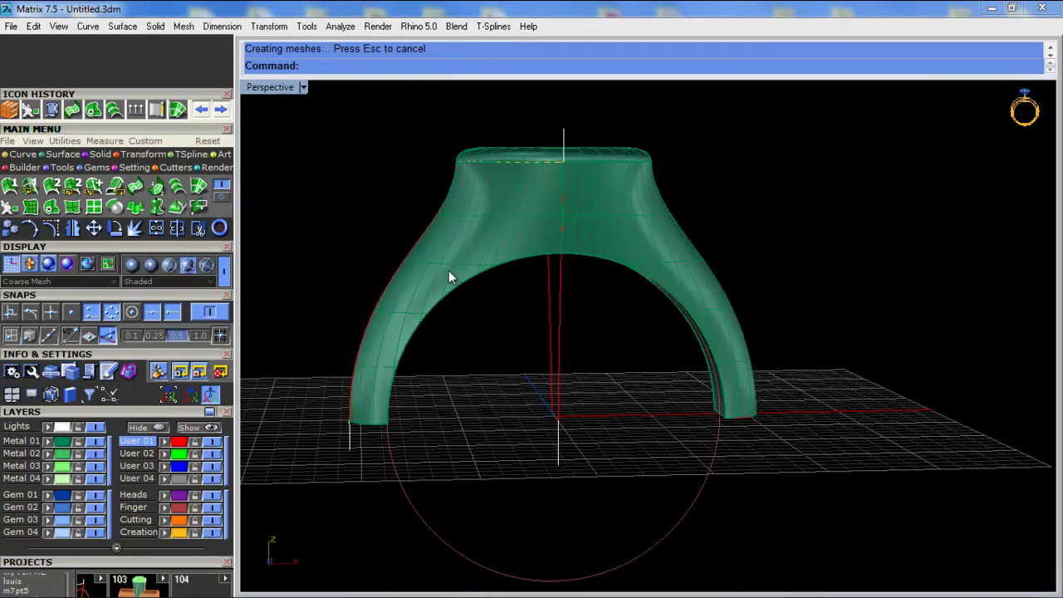
Make Creation the current layer and duplicate the border curves at the open ends of the upper shank
{"action": "scroll", "coordinate": [404, 407], "scroll_direction": "up", "scroll_amount": 8}
{"action": "left_click", "coordinate": [421, 298]}
{"action": "right_click_drag", "start_coordinate": [421, 293], "coordinate": [405, 485]}
{"action": "left_click", "coordinate": [138, 532]}
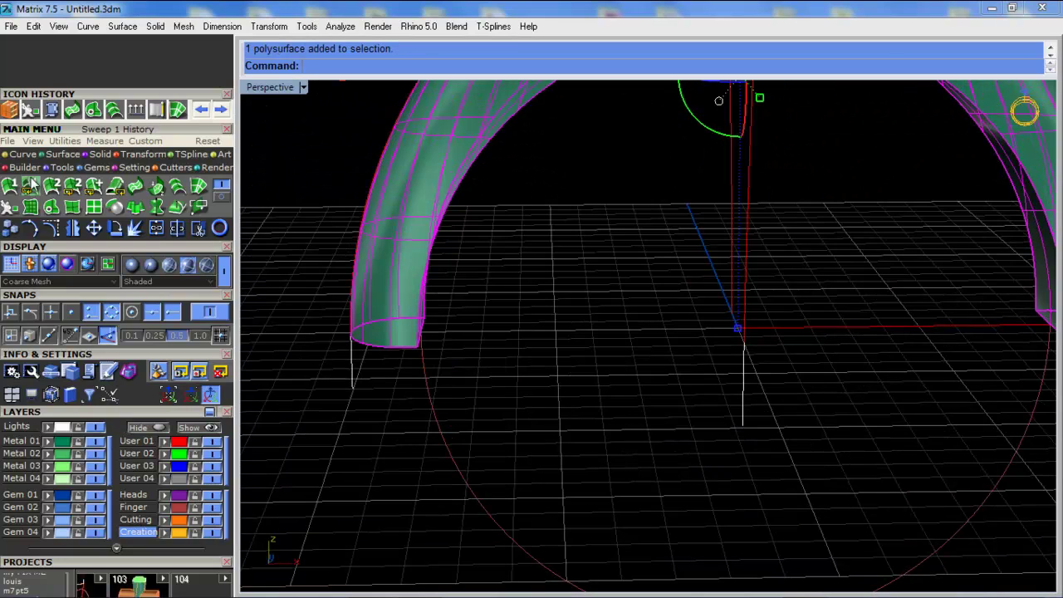
{"action": "left_click", "coordinate": [14, 156]}
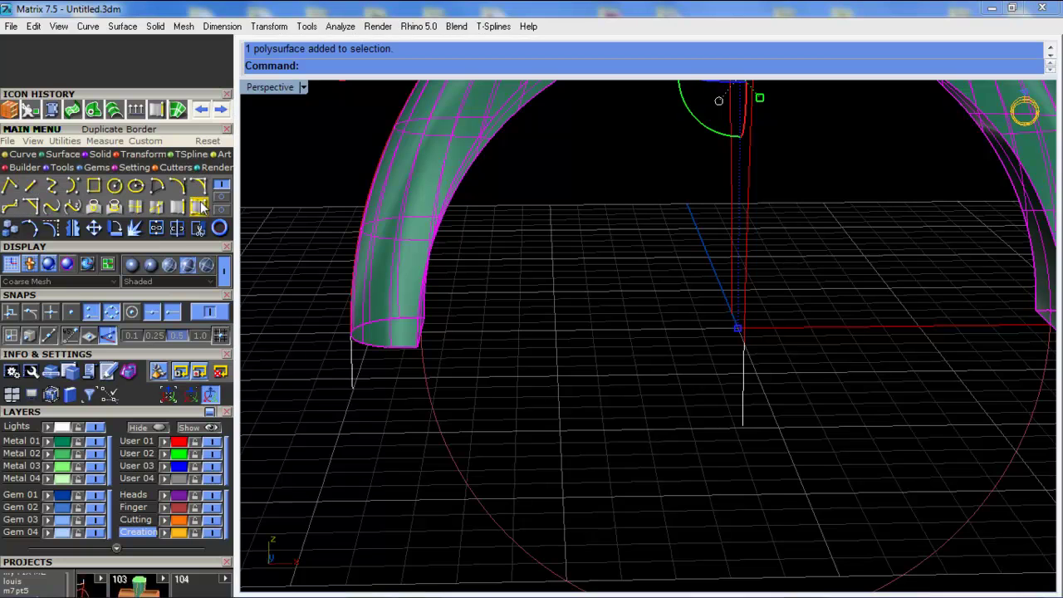
{"action": "left_click", "coordinate": [198, 207]}
{"action": "left_click", "coordinate": [501, 442]}
Start a one-rail sweep along the finger circle with the shank's two end borders as cross sections
{"action": "scroll", "coordinate": [530, 422], "scroll_direction": "down", "scroll_amount": 4}
{"action": "left_click", "coordinate": [486, 459]}
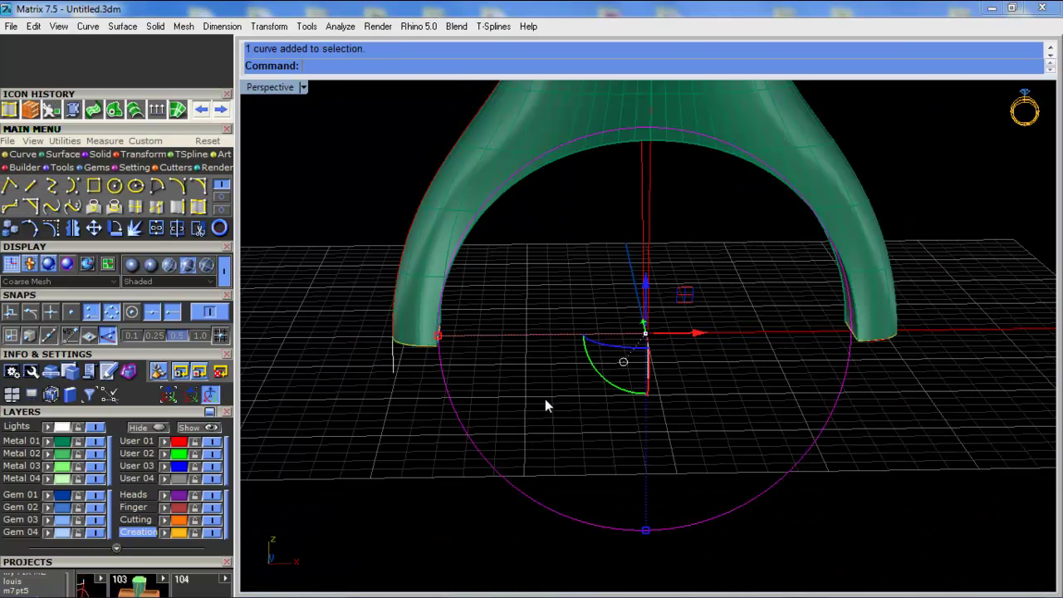
{"action": "key", "text": "F6"}
{"action": "left_click", "coordinate": [586, 511]}
{"action": "left_click", "coordinate": [876, 345]}
{"action": "left_click", "coordinate": [917, 401]}
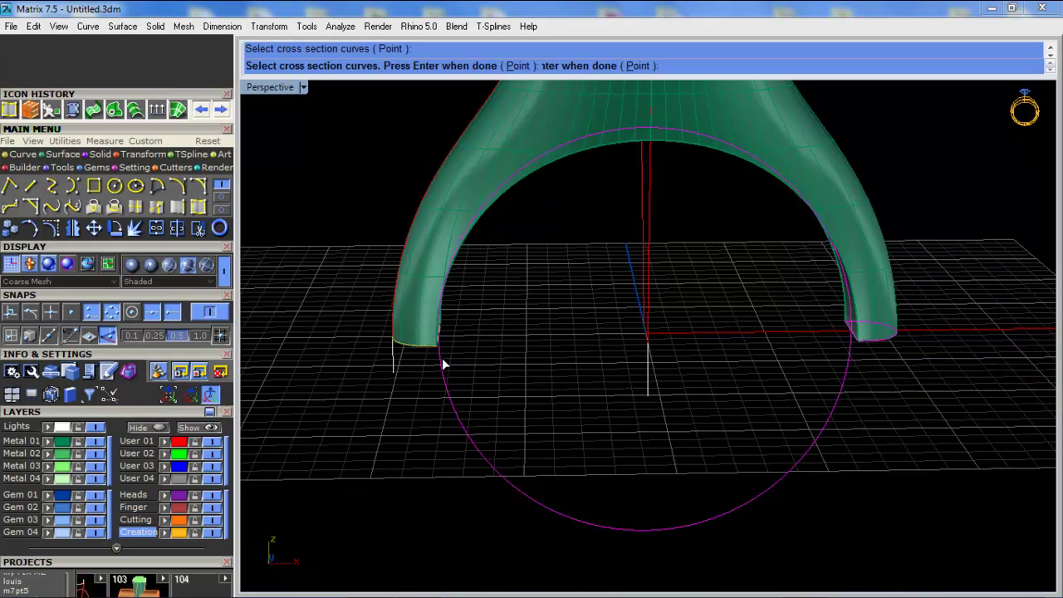
{"action": "left_click", "coordinate": [427, 351]}
{"action": "left_click", "coordinate": [471, 390]}
{"action": "right_click", "coordinate": [512, 387]}
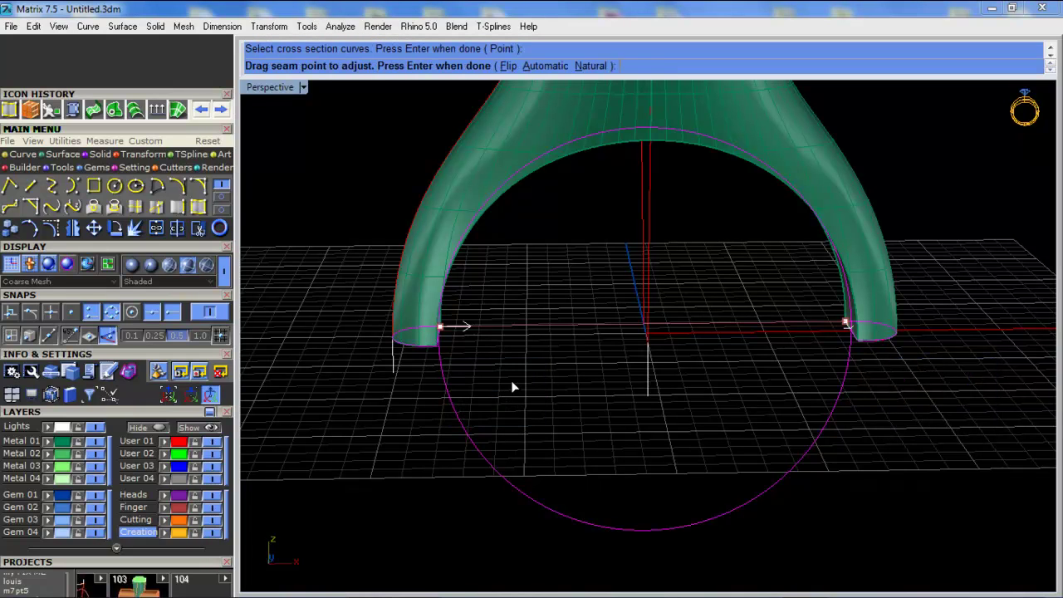
Shift the seam points along the inner edge of both end profiles and create the lower shank sweep
{"action": "right_click_drag", "start_coordinate": [555, 381], "coordinate": [583, 421]}
{"action": "left_click", "coordinate": [434, 336]}
{"action": "left_click", "coordinate": [440, 355]}
{"action": "left_click", "coordinate": [835, 299]}
{"action": "left_click", "coordinate": [846, 316]}
{"action": "right_click", "coordinate": [849, 315]}
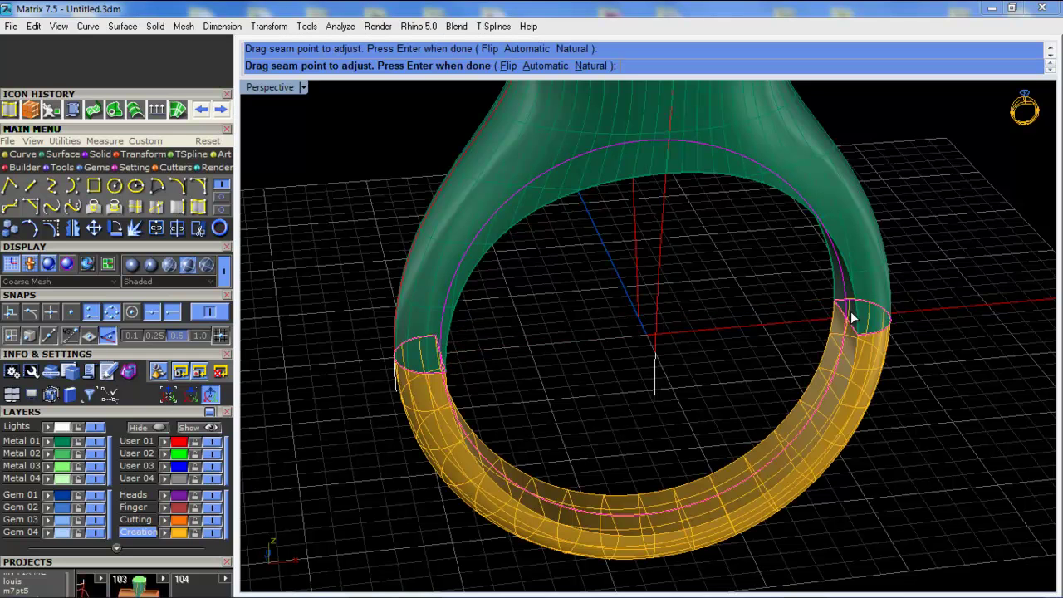
{"action": "key", "text": "Return"}
Join the swept lower shank with the upper shank into one ring body
{"action": "left_click", "coordinate": [840, 423]}
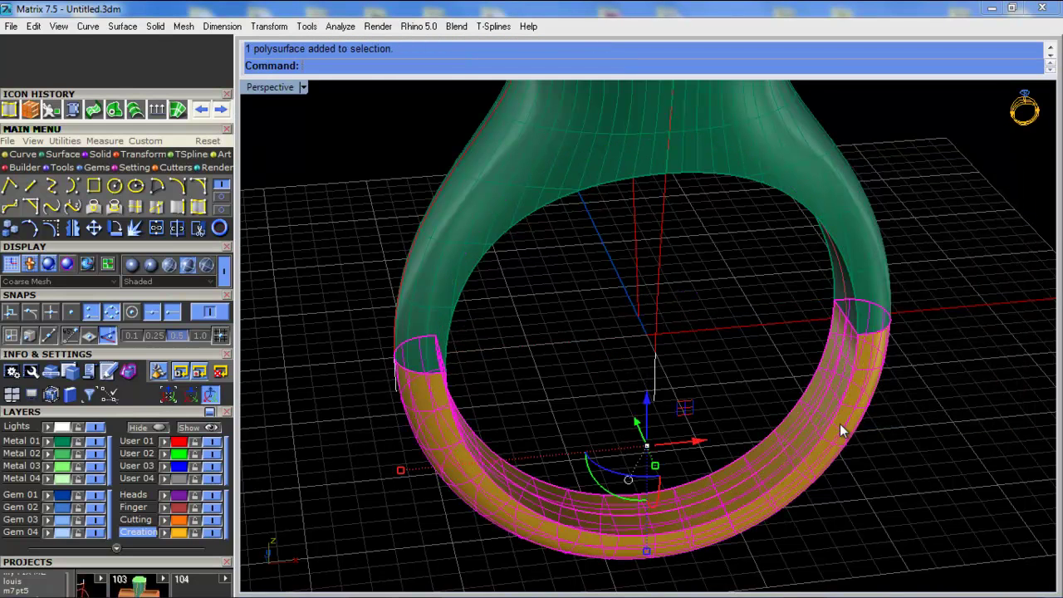
{"action": "left_click", "coordinate": [157, 230]}
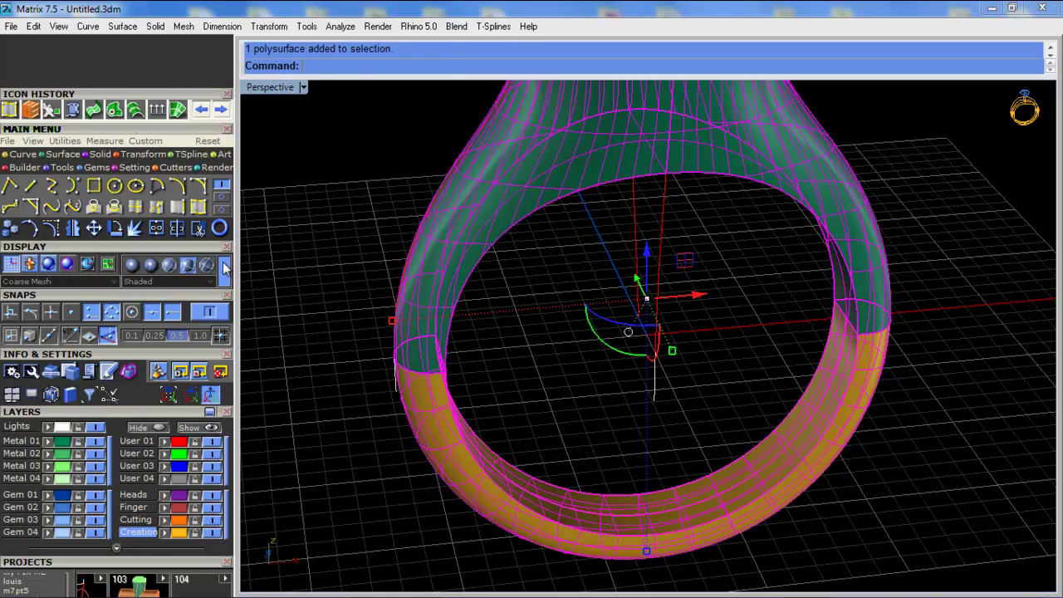
{"action": "right_click_drag", "start_coordinate": [502, 299], "coordinate": [614, 330], "text": "shift"}
{"action": "scroll", "coordinate": [576, 293], "scroll_direction": "down", "scroll_amount": 7}
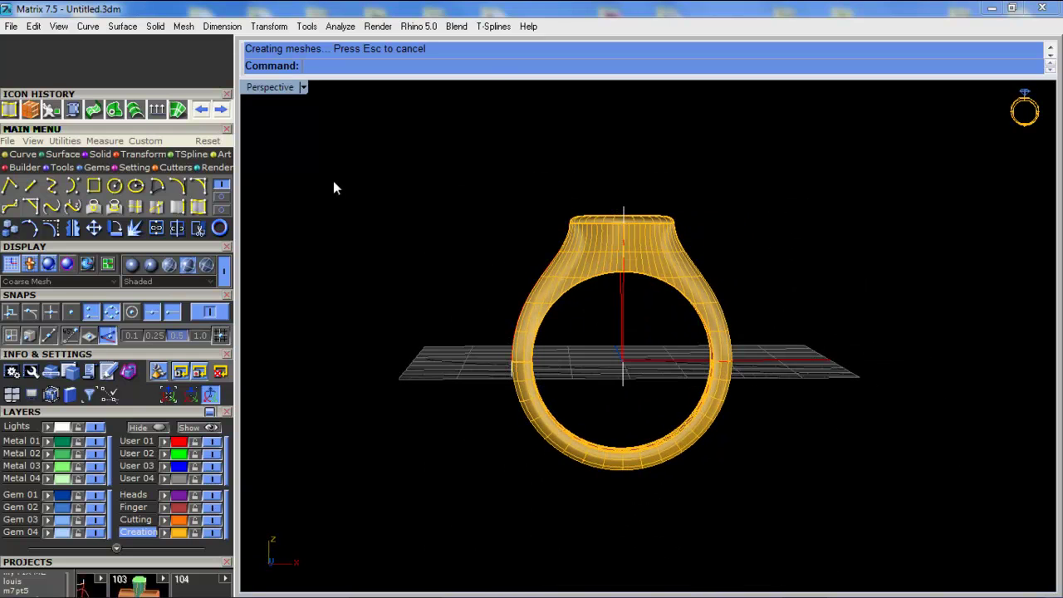
Set the perspective view to Machine display and save the whole ring in project slot 104
{"action": "left_click", "coordinate": [303, 88]}
{"action": "left_click", "coordinate": [426, 300]}
{"action": "left_click_drag", "start_coordinate": [392, 139], "coordinate": [818, 503]}
{"action": "left_click_drag", "start_coordinate": [192, 556], "coordinate": [192, 451]}
{"action": "left_click", "coordinate": [181, 508]}
{"action": "left_click", "coordinate": [352, 513]}
{"action": "scroll", "coordinate": [657, 271], "scroll_direction": "up", "scroll_amount": 8}
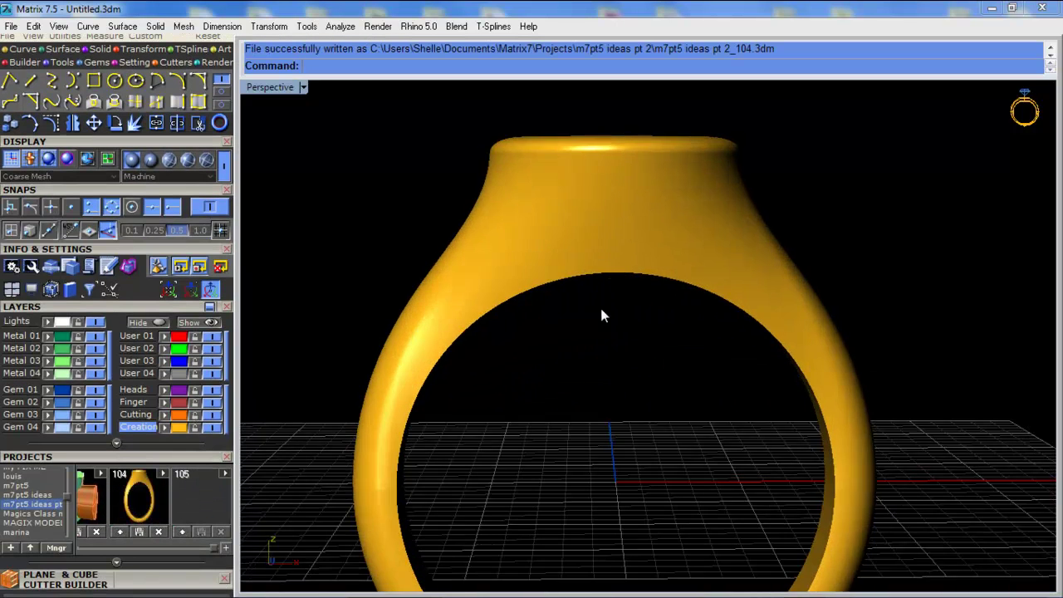
Set the perspective view to Shaded display and shell the ring with a thickness of 1.000, removing the inner finger faces
{"action": "left_click", "coordinate": [567, 253]}
{"action": "left_click", "coordinate": [300, 87]}
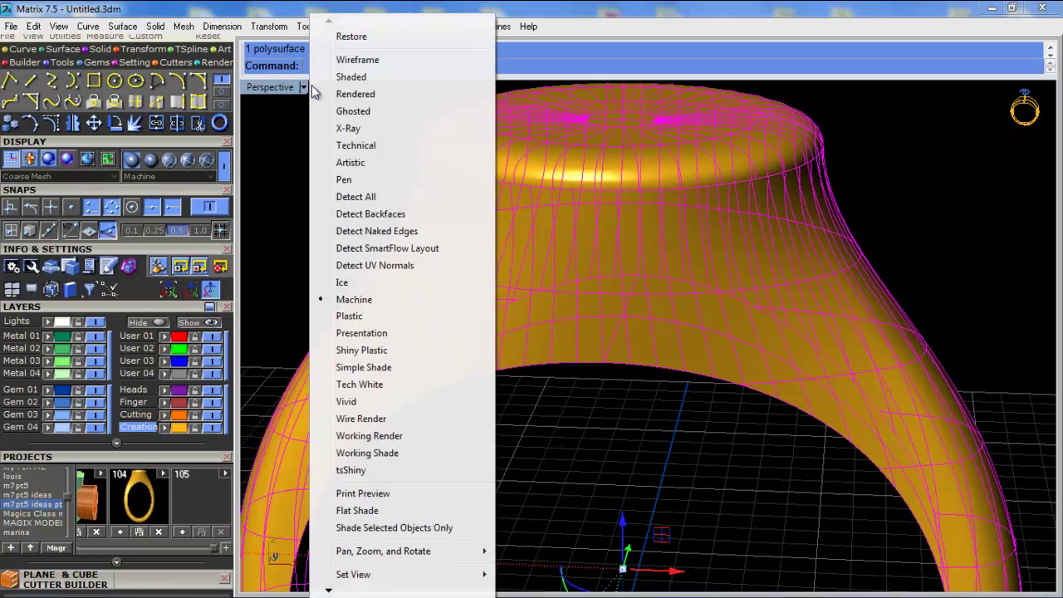
{"action": "left_click", "coordinate": [351, 77]}
{"action": "right_click_drag", "start_coordinate": [449, 197], "coordinate": [446, 236]}
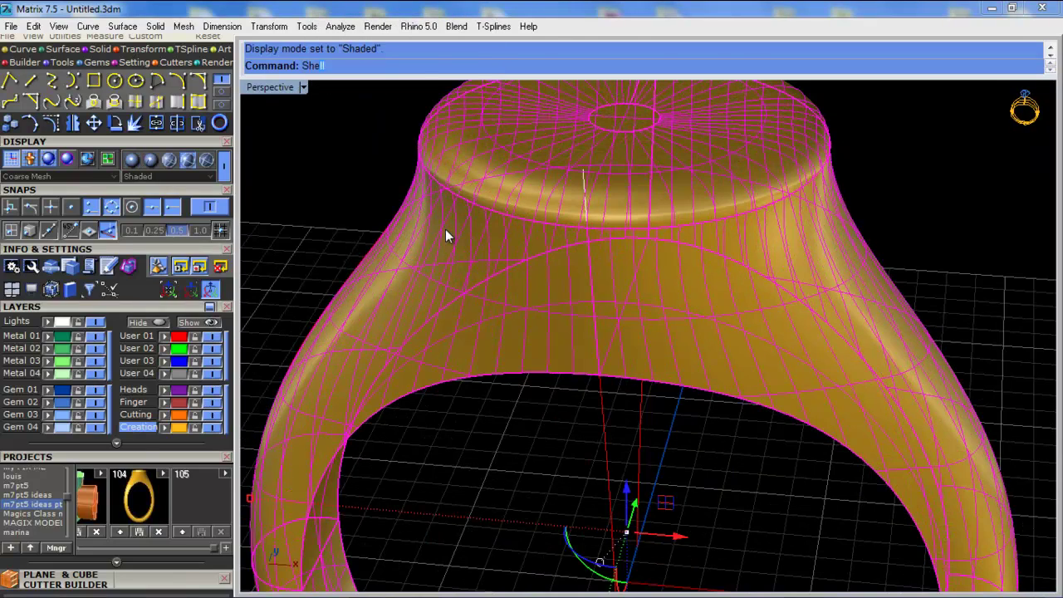
{"action": "type", "text": "ll"}
{"action": "key", "text": "Return"}
{"action": "right_click_drag", "start_coordinate": [489, 533], "coordinate": [480, 225]}
{"action": "left_click", "coordinate": [481, 186]}
{"action": "right_click_drag", "start_coordinate": [482, 185], "coordinate": [550, 363]}
{"action": "key", "text": "Return"}
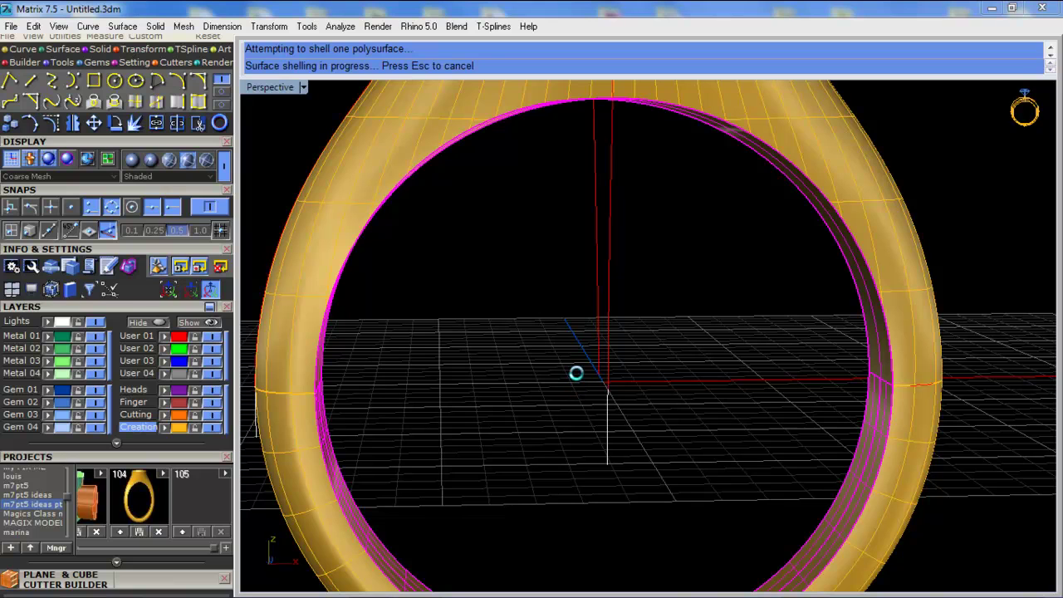
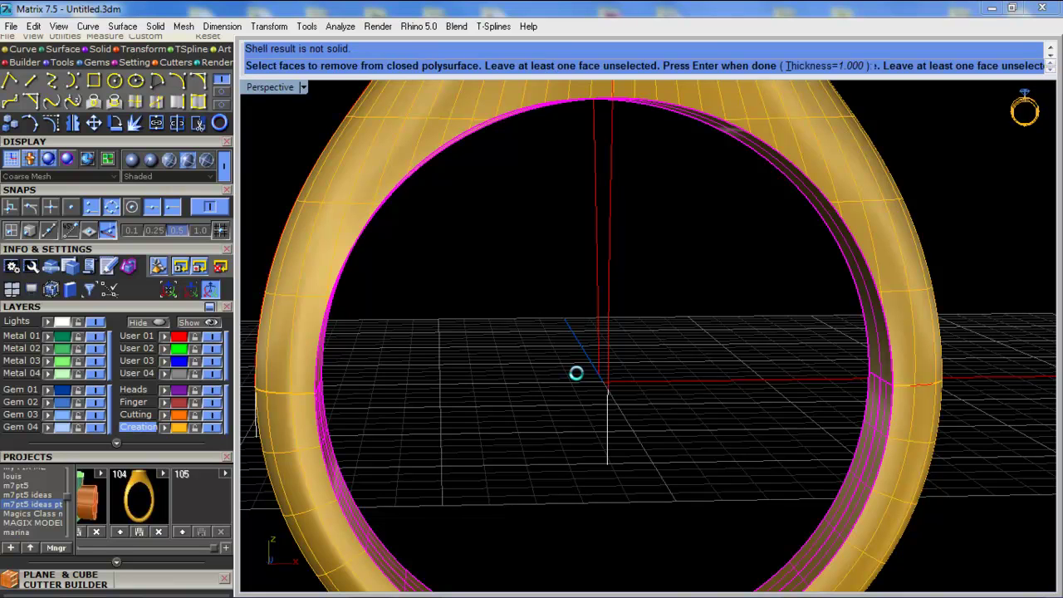
Switch the perspective view to Ghosted display and examine the inner walls beneath the ring's cap
{"action": "left_click", "coordinate": [693, 358]}
{"action": "right_click_drag", "start_coordinate": [686, 358], "coordinate": [515, 167]}
{"action": "scroll", "coordinate": [439, 164], "scroll_direction": "up", "scroll_amount": 5}
{"action": "right_click_drag", "start_coordinate": [440, 164], "coordinate": [452, 133]}
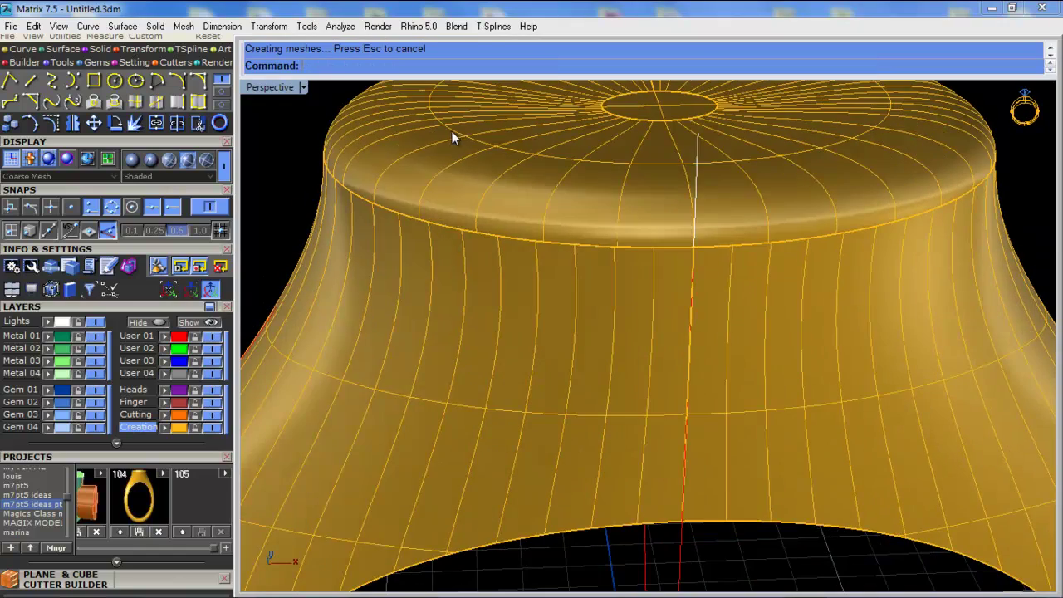
{"action": "left_click", "coordinate": [302, 86]}
{"action": "left_click", "coordinate": [349, 109]}
{"action": "right_click_drag", "start_coordinate": [450, 223], "coordinate": [649, 231]}
Make User 01 the current layer and move the shelled ring body to the User 04 layer
{"action": "left_click", "coordinate": [135, 104]}
{"action": "left_click", "coordinate": [136, 337]}
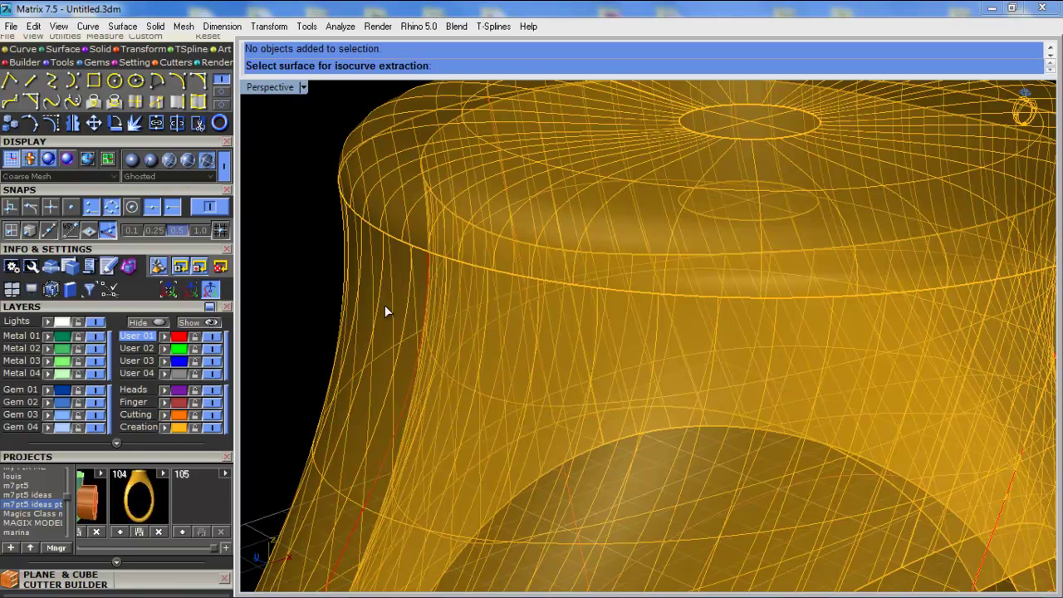
{"action": "left_click", "coordinate": [386, 308]}
{"action": "right_click", "coordinate": [352, 303]}
{"action": "left_click", "coordinate": [382, 295]}
{"action": "left_click", "coordinate": [166, 373]}
{"action": "right_click_drag", "start_coordinate": [272, 325], "coordinate": [347, 151]}
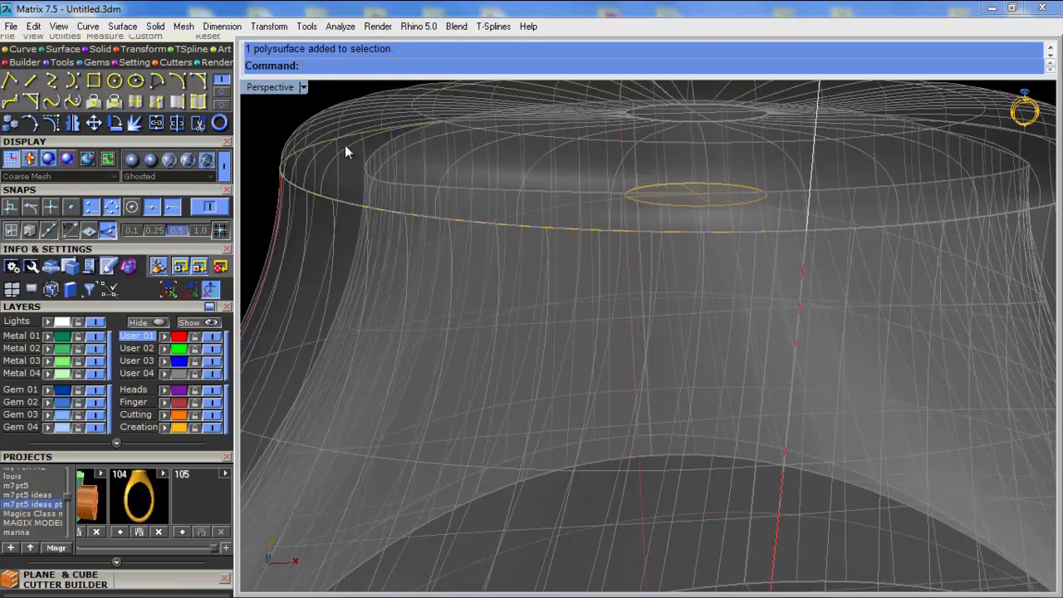
Extract a V-direction isocurve from the cap surface, running from its side rim to the central disc
{"action": "right_click_drag", "start_coordinate": [500, 134], "coordinate": [511, 211], "text": "shift"}
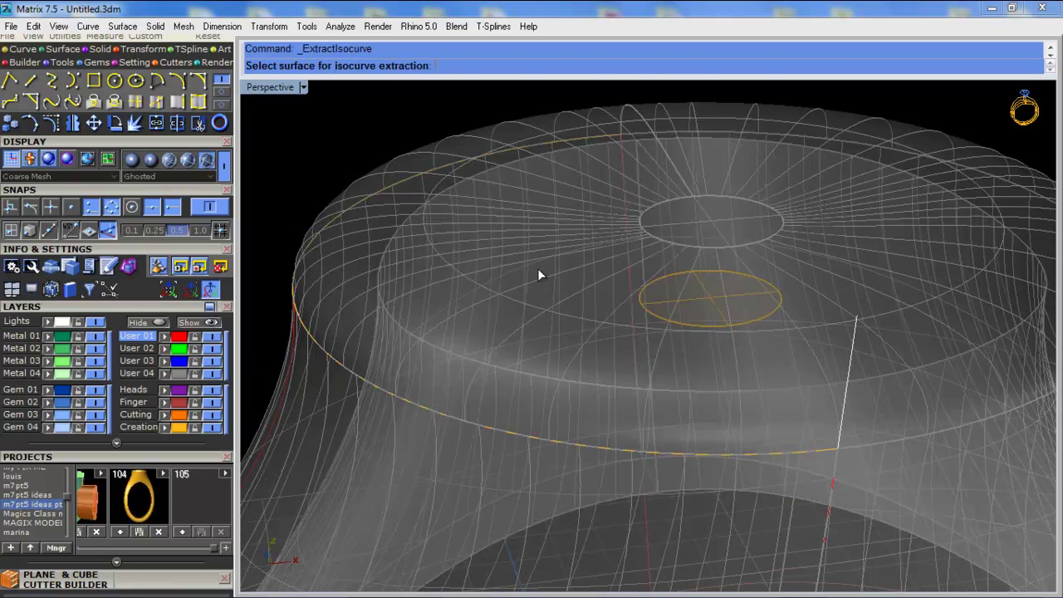
{"action": "left_click", "coordinate": [537, 268]}
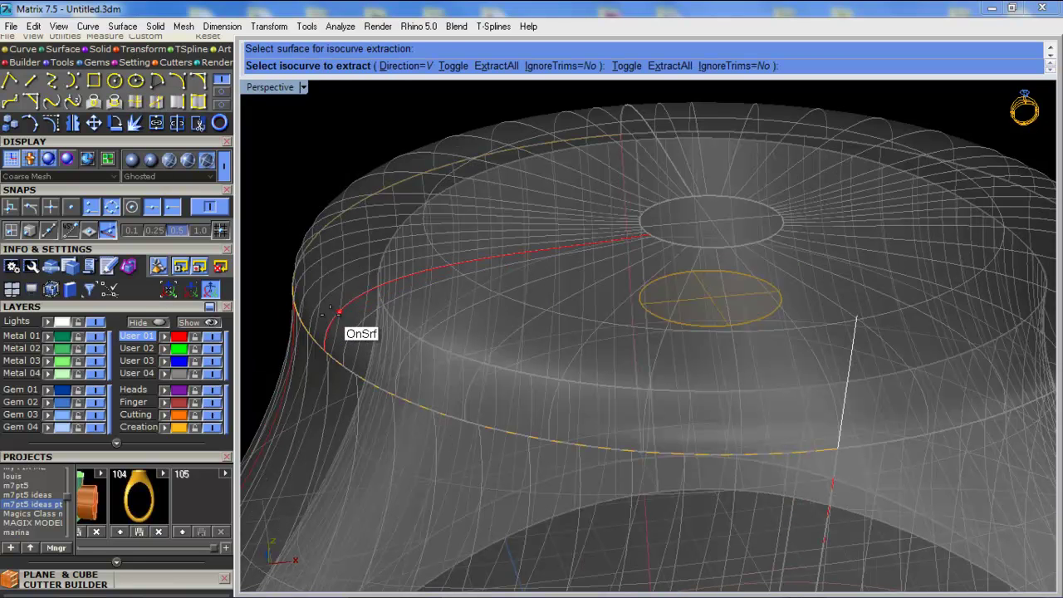
{"action": "left_click", "coordinate": [292, 306]}
{"action": "key", "text": "Return"}
{"action": "right_click_drag", "start_coordinate": [308, 300], "coordinate": [306, 168]}
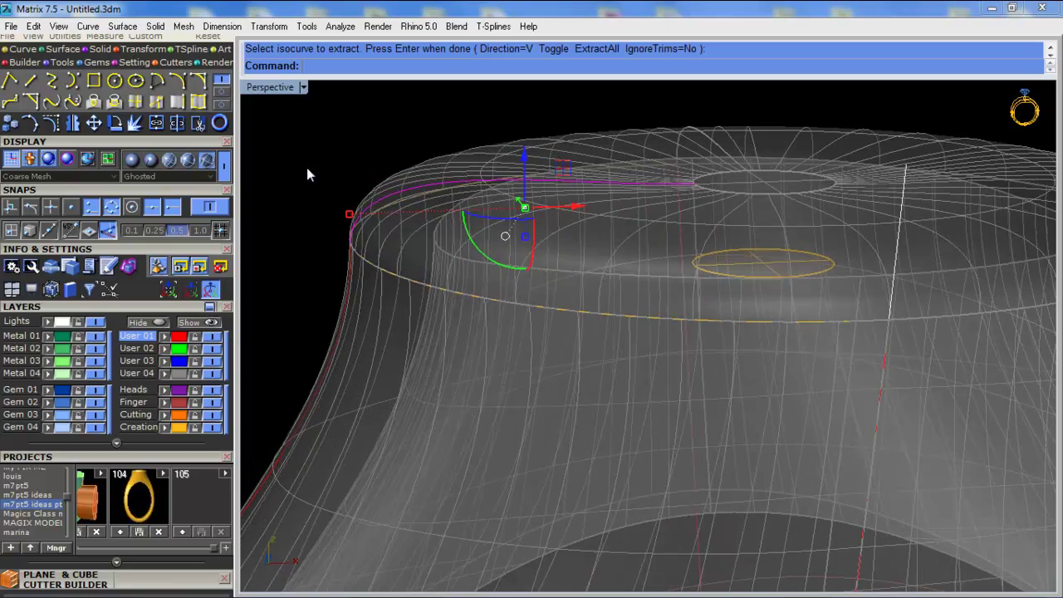
In the Through Finger view, offset the extracted cap curve by a distance of 1 toward the inside of the ring
{"action": "double_click", "coordinate": [274, 88]}
{"action": "double_click", "coordinate": [279, 347]}
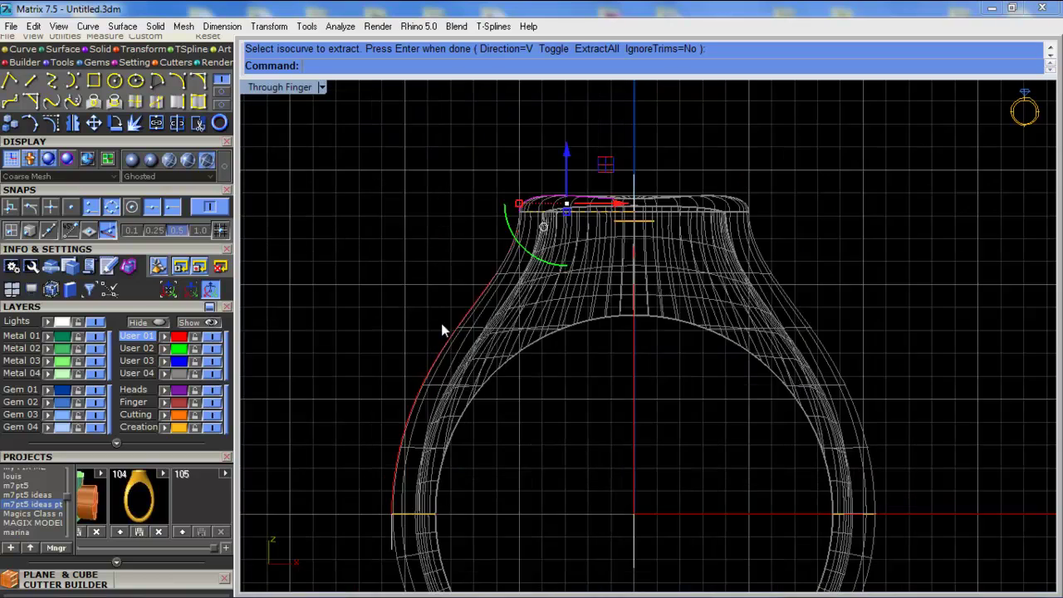
{"action": "scroll", "coordinate": [530, 213], "scroll_direction": "up", "scroll_amount": 6}
{"action": "right_click_drag", "start_coordinate": [523, 221], "coordinate": [520, 241]}
{"action": "scroll", "coordinate": [525, 239], "scroll_direction": "down", "scroll_amount": 6}
{"action": "scroll", "coordinate": [479, 233], "scroll_direction": "up", "scroll_amount": 4}
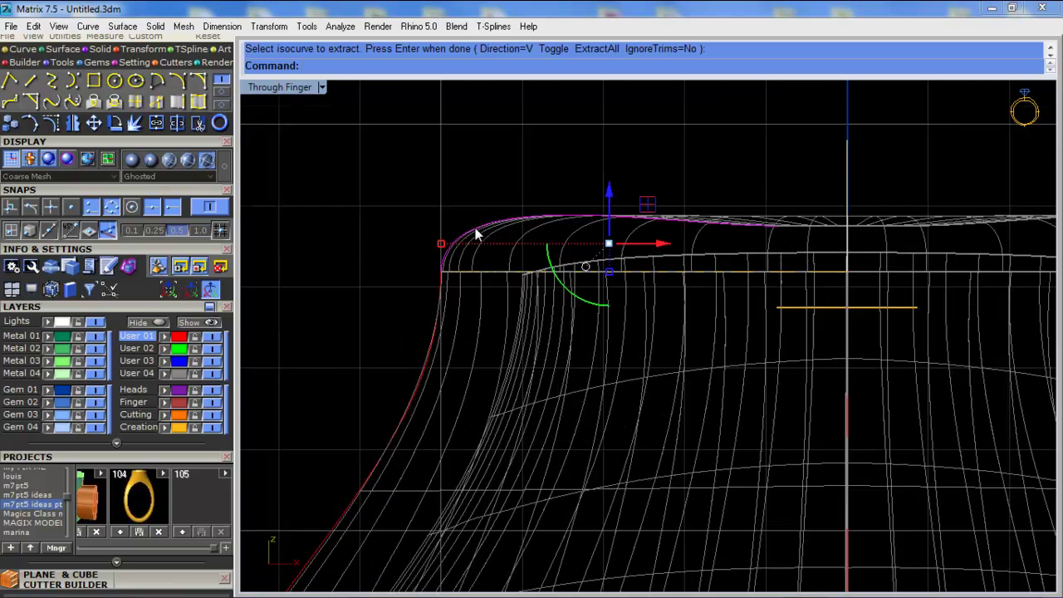
{"action": "right_click_drag", "start_coordinate": [608, 243], "coordinate": [501, 269]}
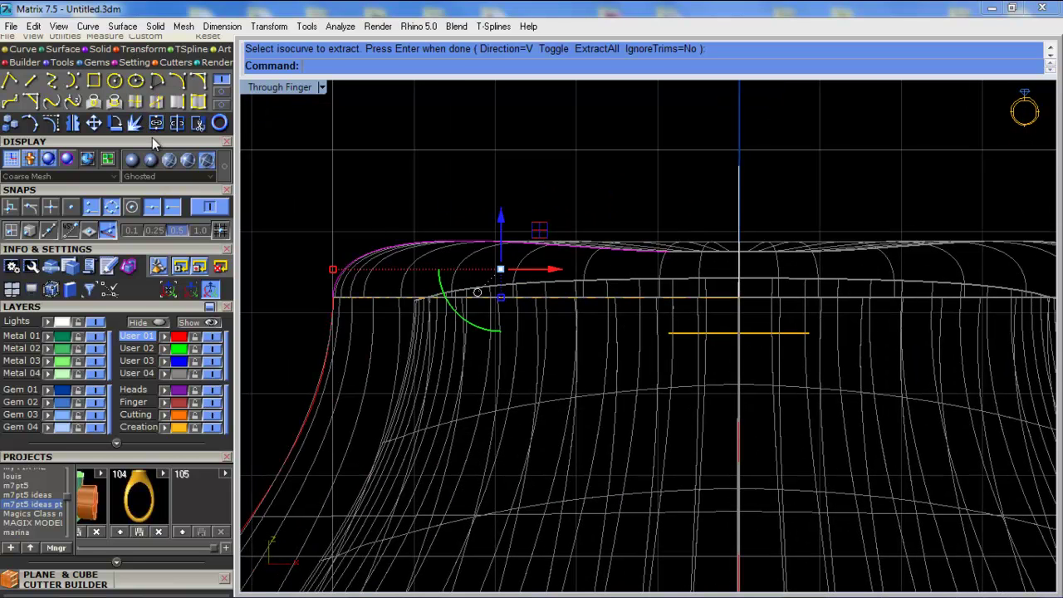
{"action": "scroll", "coordinate": [150, 181], "scroll_direction": "up", "scroll_amount": 1}
{"action": "scroll", "coordinate": [149, 181], "scroll_direction": "up", "scroll_amount": 1}
{"action": "left_click", "coordinate": [221, 132]}
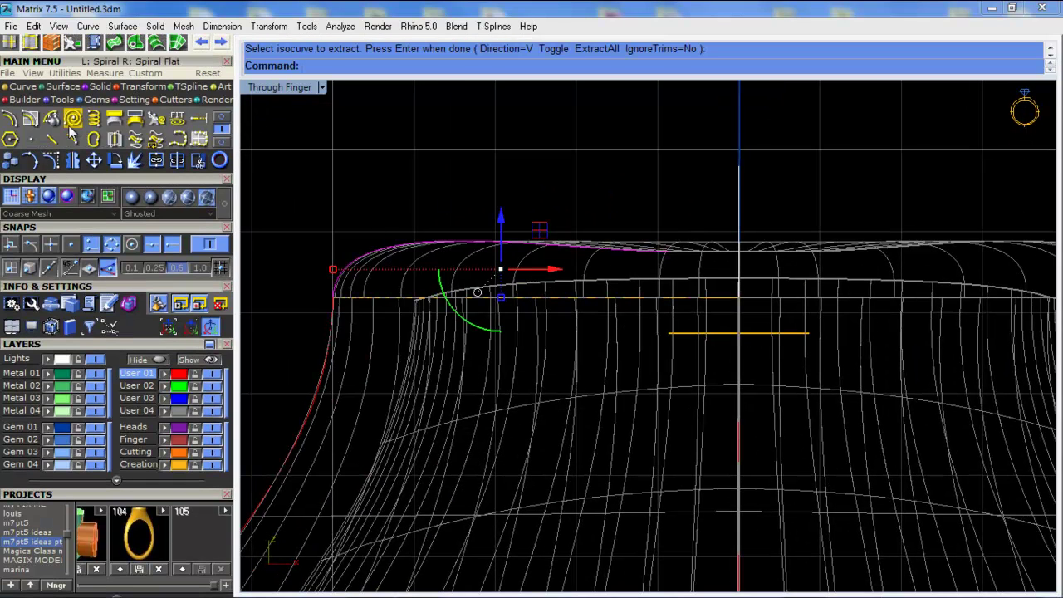
{"action": "left_click", "coordinate": [10, 121]}
{"action": "scroll", "coordinate": [396, 295], "scroll_direction": "up", "scroll_amount": 4}
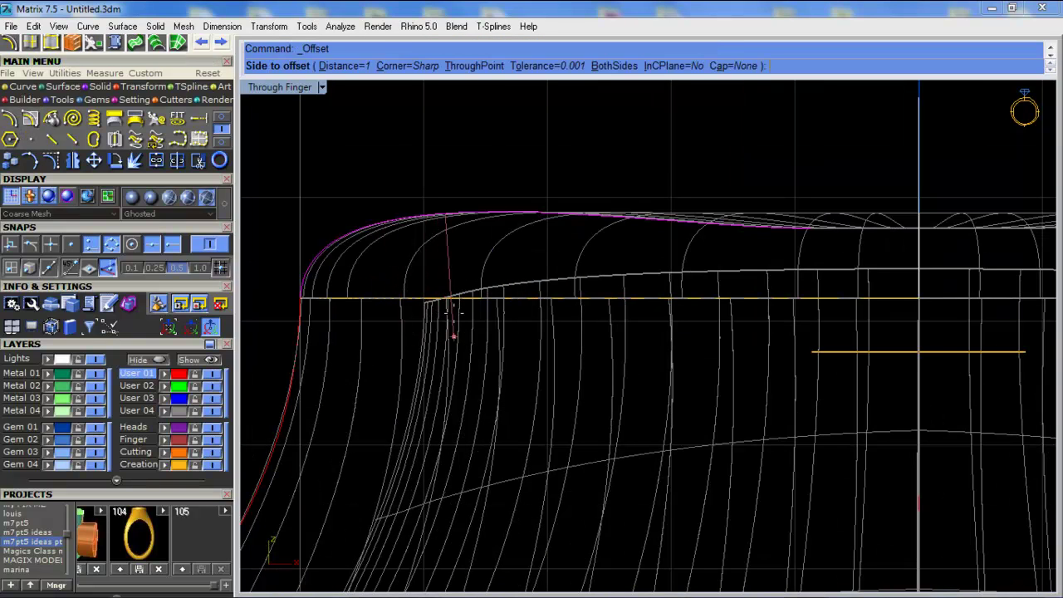
{"action": "left_click", "coordinate": [456, 322]}
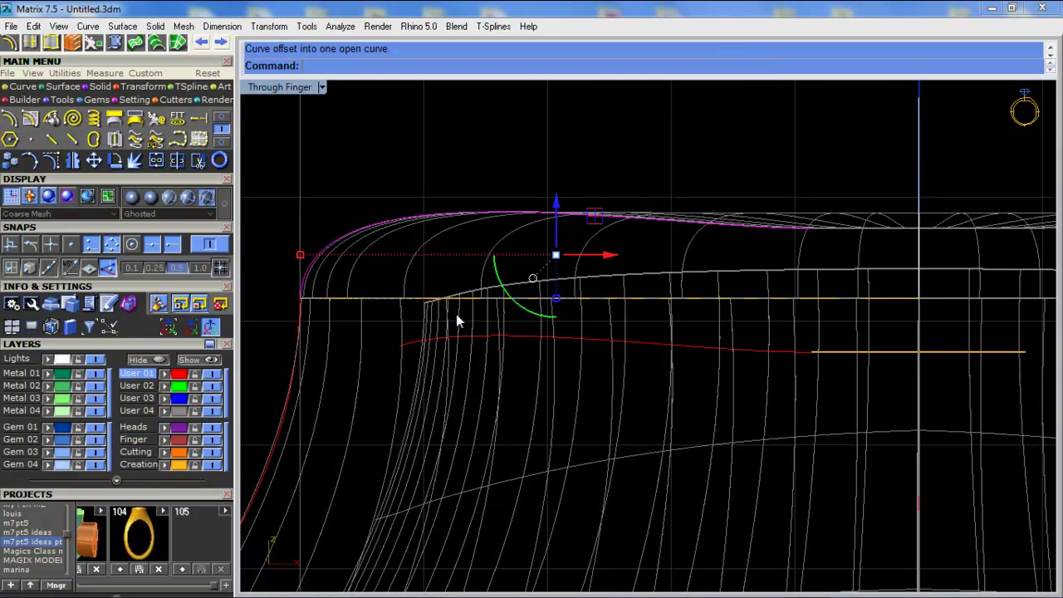
Examine where the offset curve meets the inner disc, first in the Through Finger view and then in Perspective
{"action": "left_click", "coordinate": [445, 165]}
{"action": "scroll", "coordinate": [794, 357], "scroll_direction": "up", "scroll_amount": 4}
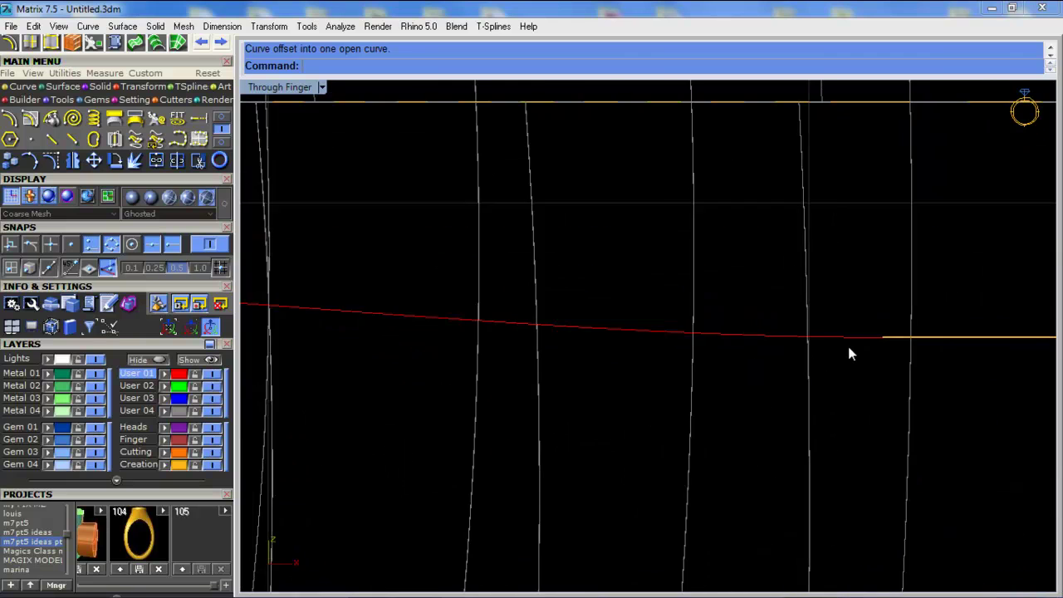
{"action": "scroll", "coordinate": [854, 342], "scroll_direction": "down", "scroll_amount": 2}
{"action": "left_click", "coordinate": [691, 336]}
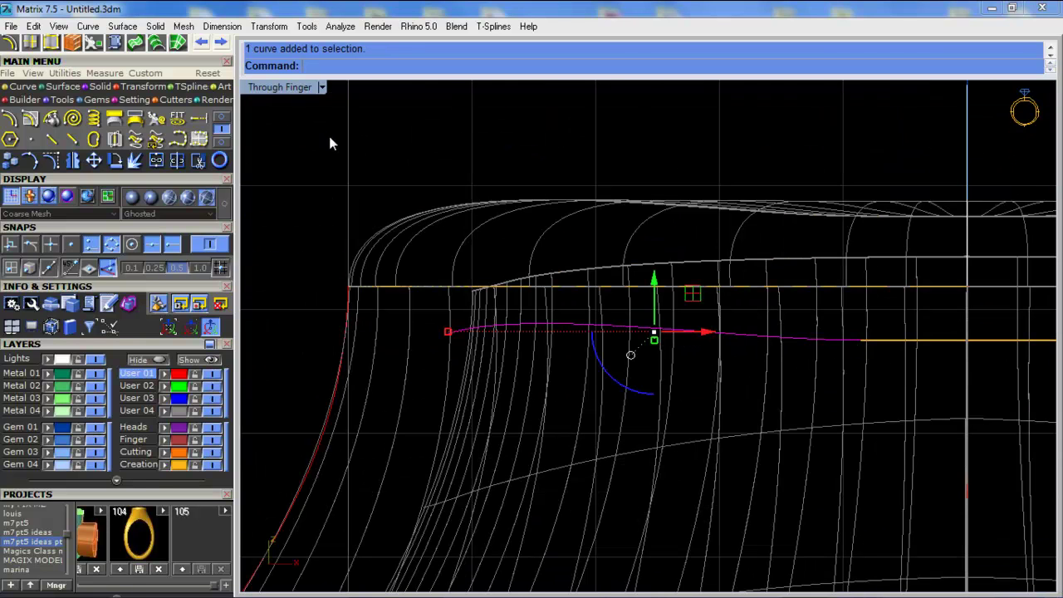
{"action": "left_click", "coordinate": [300, 96]}
{"action": "double_click", "coordinate": [282, 87]}
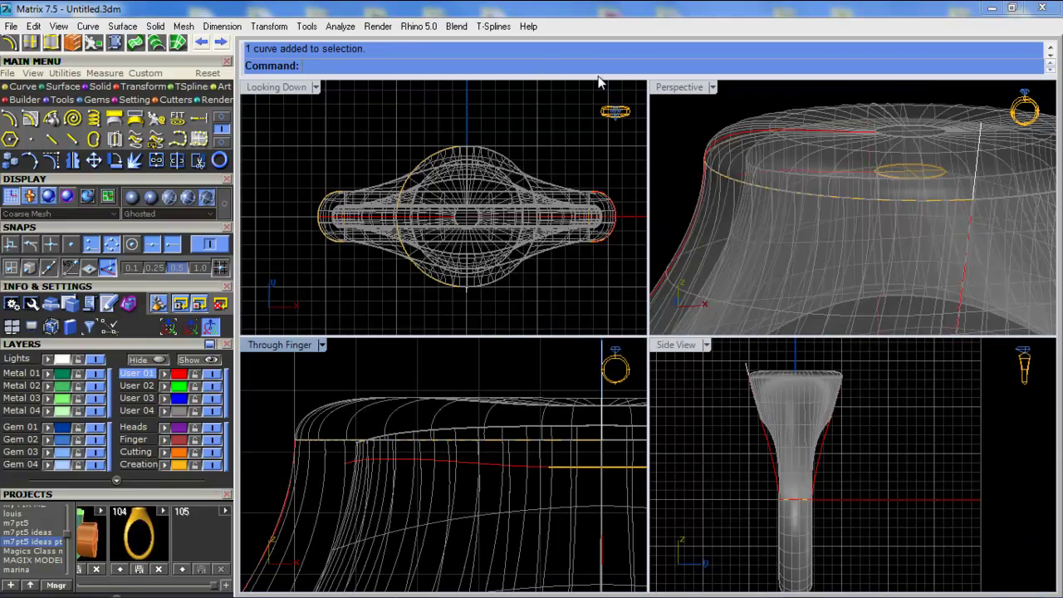
{"action": "double_click", "coordinate": [689, 86]}
{"action": "scroll", "coordinate": [710, 337], "scroll_direction": "up", "scroll_amount": 3}
{"action": "right_click_drag", "start_coordinate": [710, 337], "coordinate": [735, 309]}
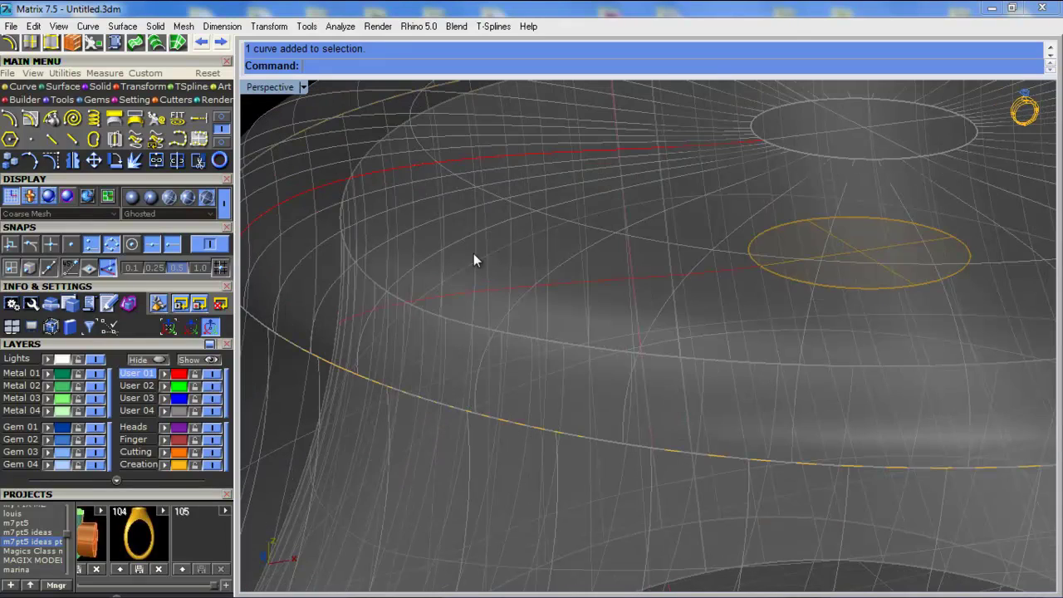
Create a one-rail sweep of the offset cap curve around the edge of the inner disc
{"action": "left_click", "coordinate": [64, 87]}
{"action": "left_click", "coordinate": [7, 116]}
{"action": "left_click", "coordinate": [9, 118]}
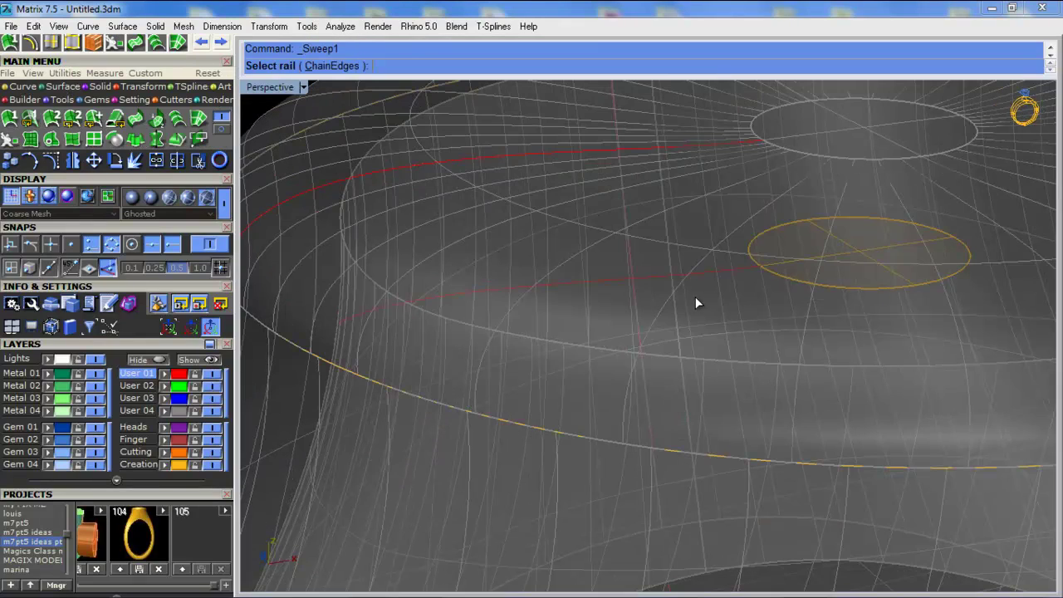
{"action": "scroll", "coordinate": [797, 274], "scroll_direction": "up", "scroll_amount": 2}
{"action": "left_click", "coordinate": [789, 280]}
{"action": "left_click", "coordinate": [735, 263]}
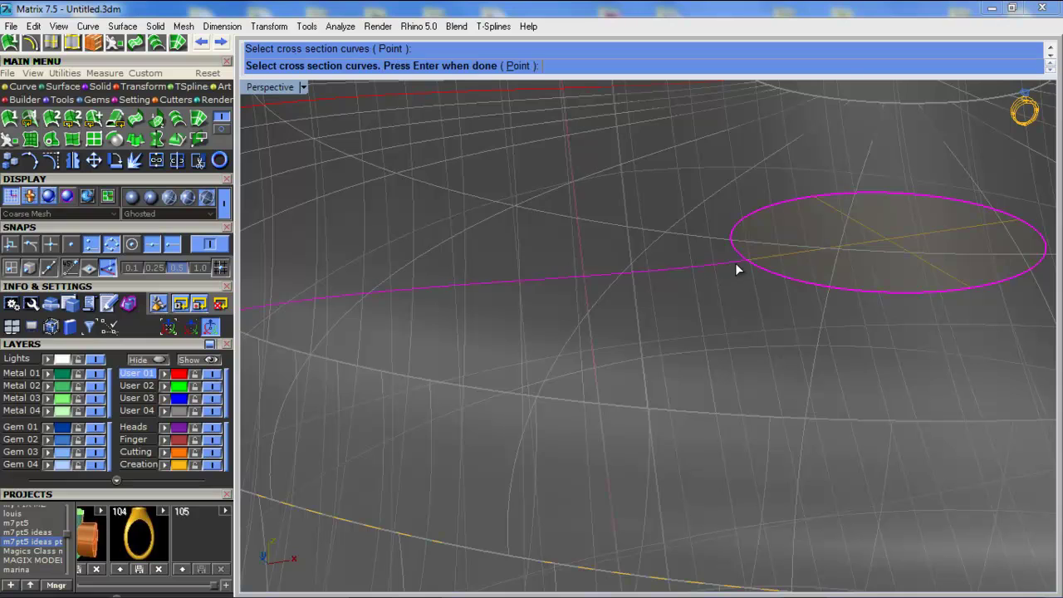
{"action": "key", "text": "Return"}
{"action": "key", "text": "Return"}
Try to split the shelled ring body with the swept surface
{"action": "scroll", "coordinate": [474, 270], "scroll_direction": "down", "scroll_amount": 5}
{"action": "right_click_drag", "start_coordinate": [474, 269], "coordinate": [332, 279]}
{"action": "left_click", "coordinate": [320, 368]}
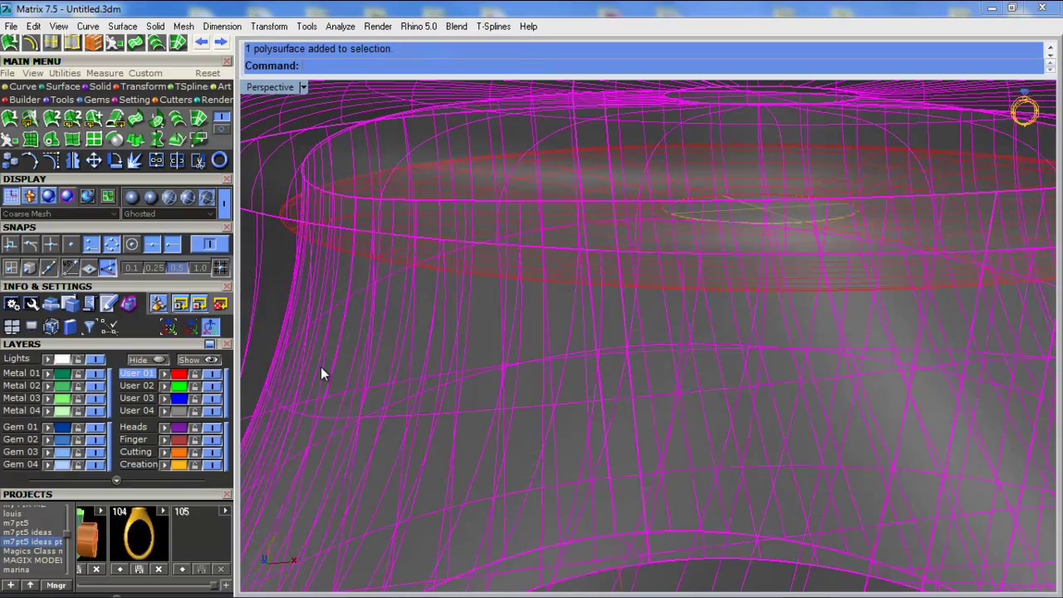
{"action": "left_click", "coordinate": [158, 160]}
{"action": "left_click", "coordinate": [298, 229]}
{"action": "key", "text": "Return"}
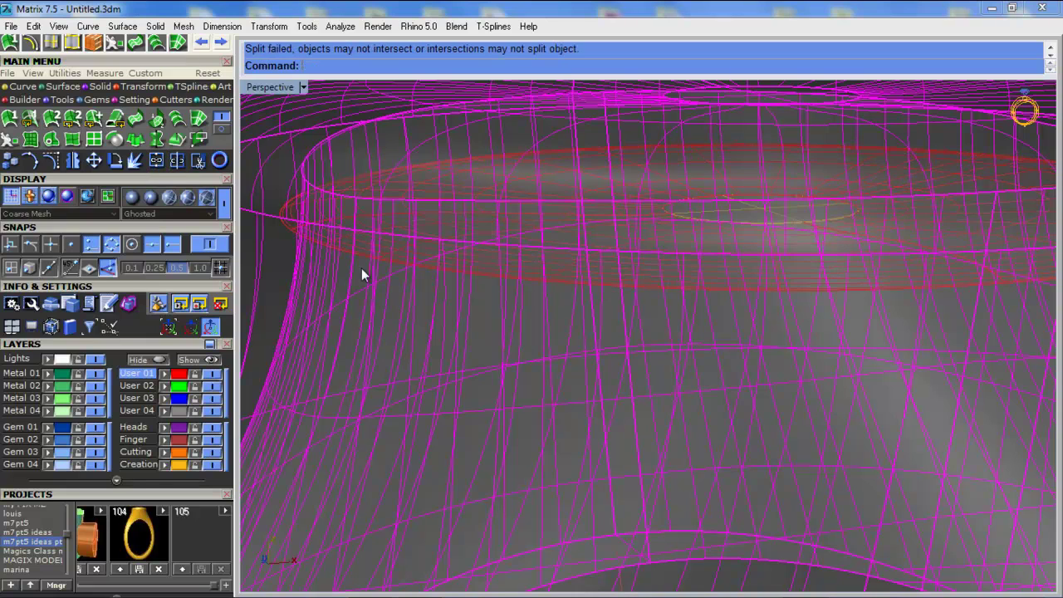
{"action": "scroll", "coordinate": [361, 249], "scroll_direction": "down", "scroll_amount": 5}
{"action": "key", "text": "Escape"}
Examine how the swept surface meets the inner ring walls, comparing Shaded and Ghosted display in the Perspective view
{"action": "right_click_drag", "start_coordinate": [484, 236], "coordinate": [475, 357]}
{"action": "scroll", "coordinate": [457, 239], "scroll_direction": "up", "scroll_amount": 5}
{"action": "scroll", "coordinate": [652, 246], "scroll_direction": "up", "scroll_amount": 5}
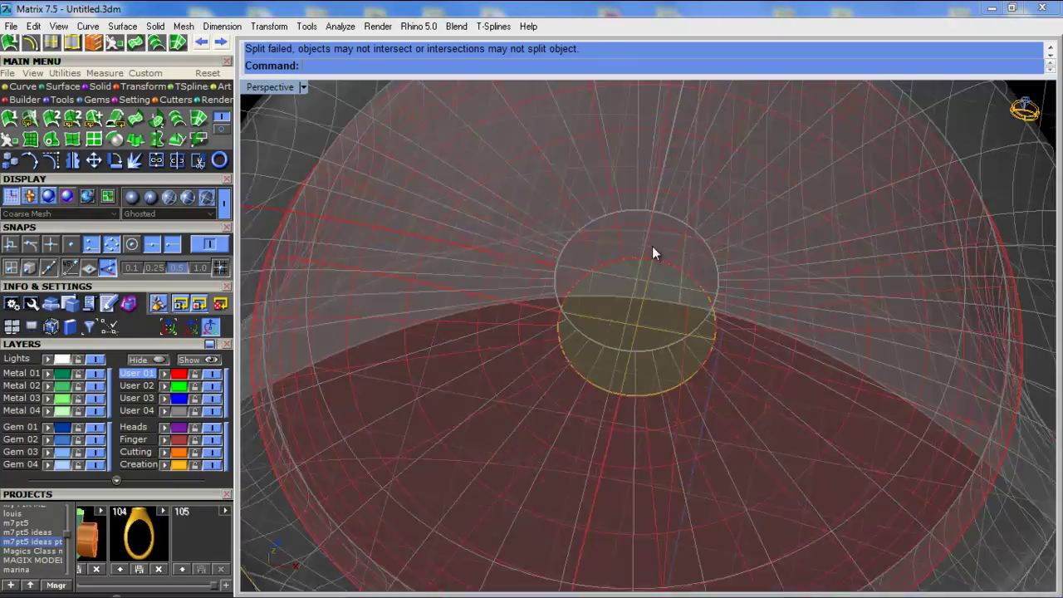
{"action": "left_click", "coordinate": [304, 87]}
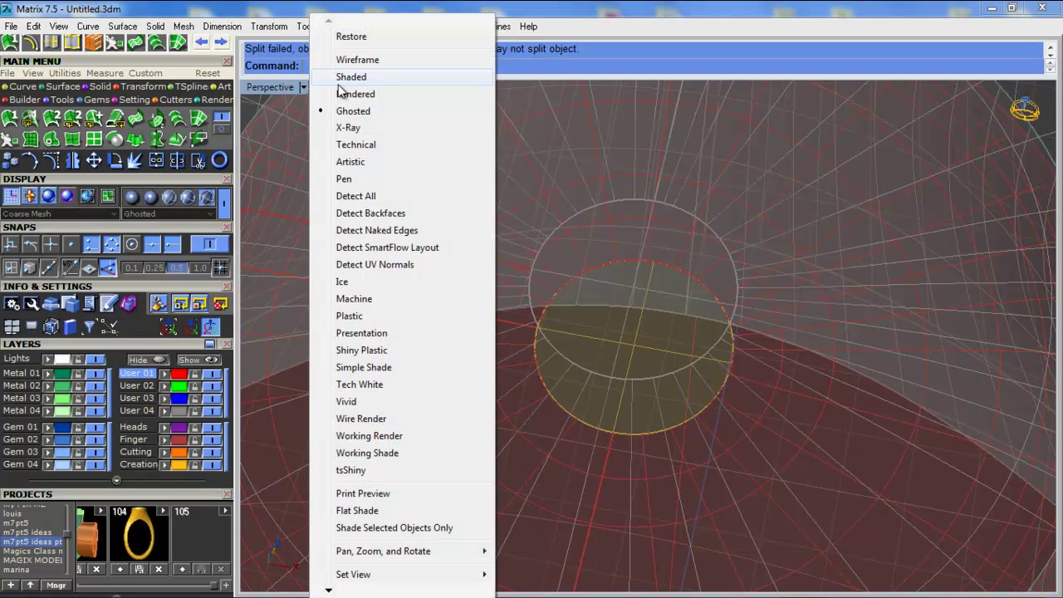
{"action": "left_click", "coordinate": [347, 77]}
{"action": "right_click_drag", "start_coordinate": [571, 254], "coordinate": [567, 224]}
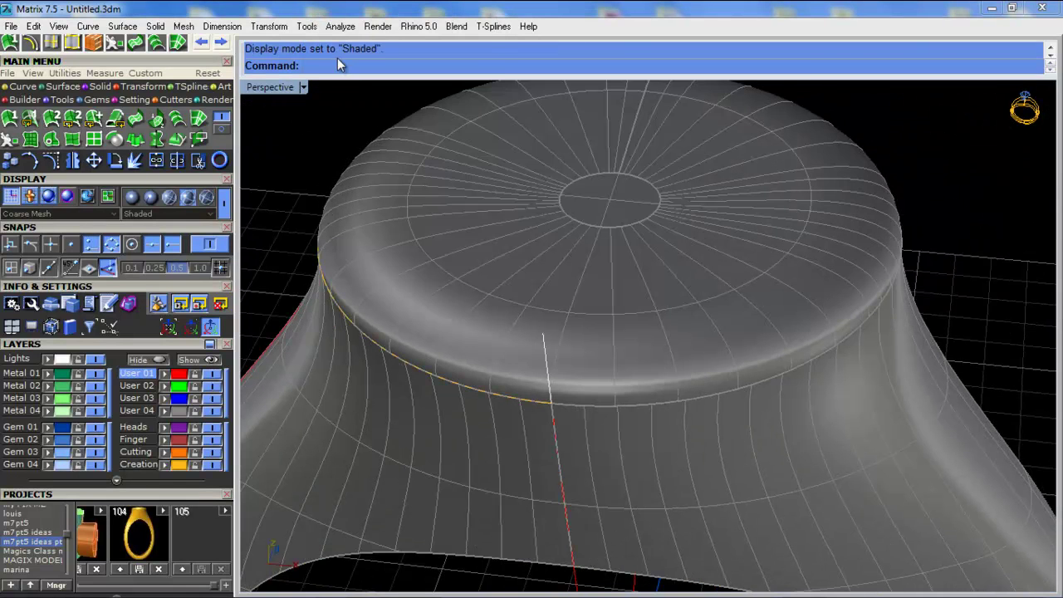
{"action": "left_click", "coordinate": [304, 87]}
{"action": "left_click", "coordinate": [328, 109]}
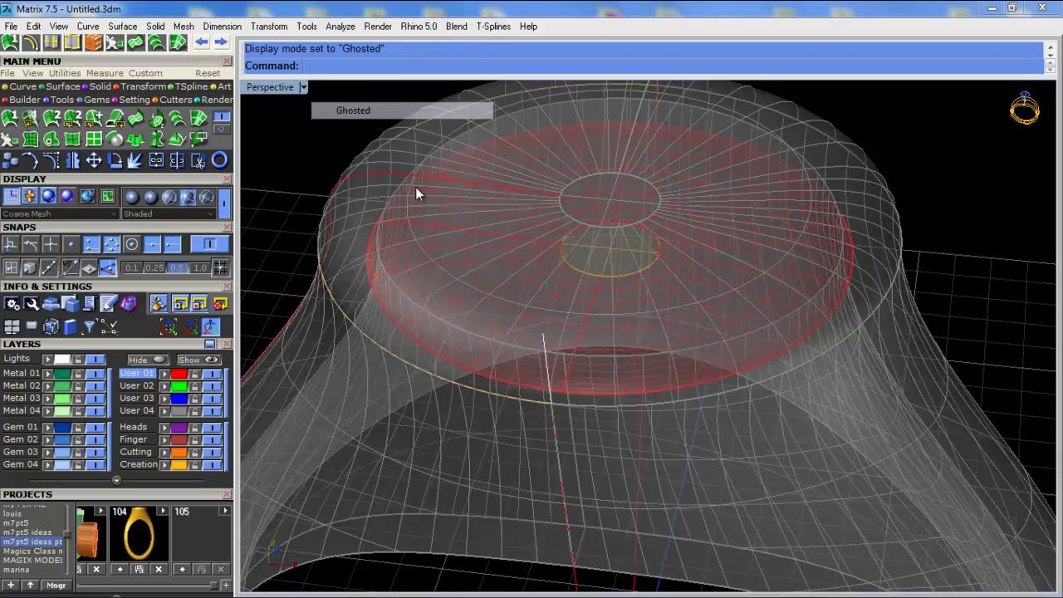
{"action": "right_click_drag", "start_coordinate": [571, 309], "coordinate": [575, 235]}
{"action": "scroll", "coordinate": [374, 270], "scroll_direction": "up", "scroll_amount": 5}
{"action": "right_click_drag", "start_coordinate": [358, 280], "coordinate": [357, 261]}
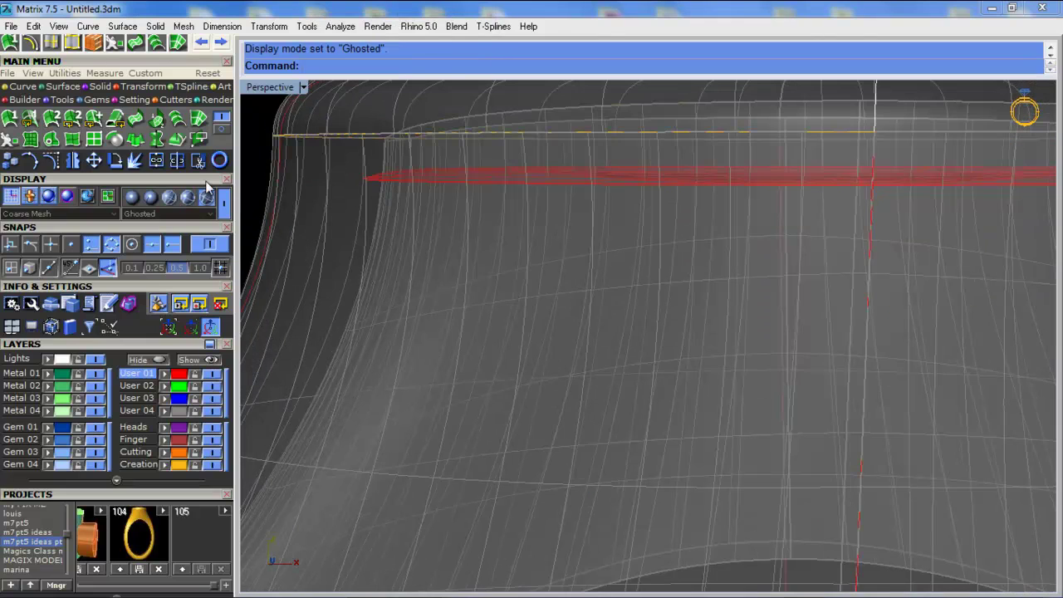
Extract the two inner wall surfaces beneath the cap from the ring body and move them to the User 03 layer
{"action": "left_click", "coordinate": [99, 87]}
{"action": "left_click", "coordinate": [118, 116]}
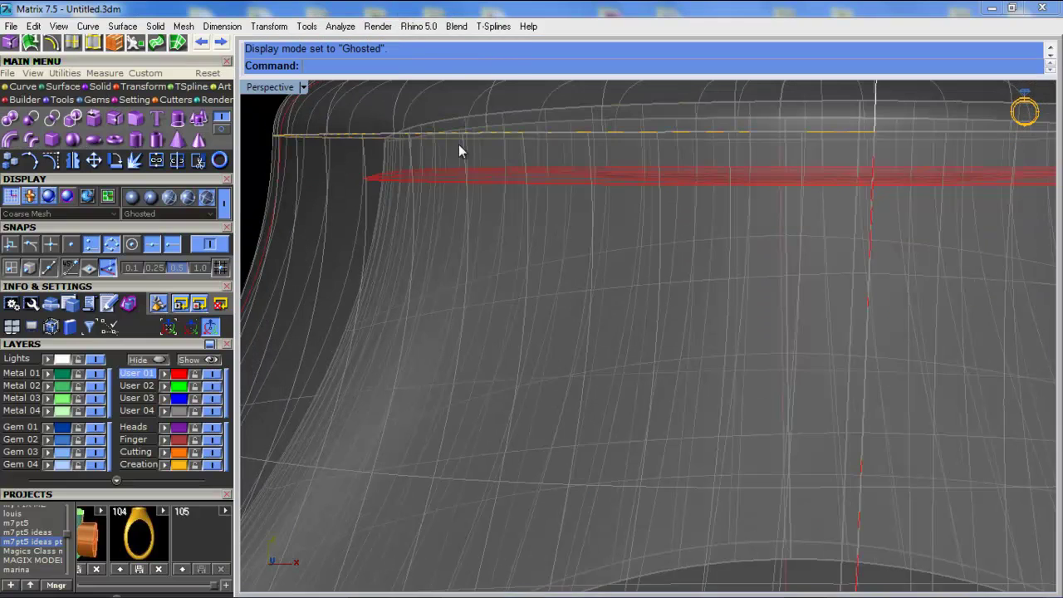
{"action": "left_click", "coordinate": [456, 116]}
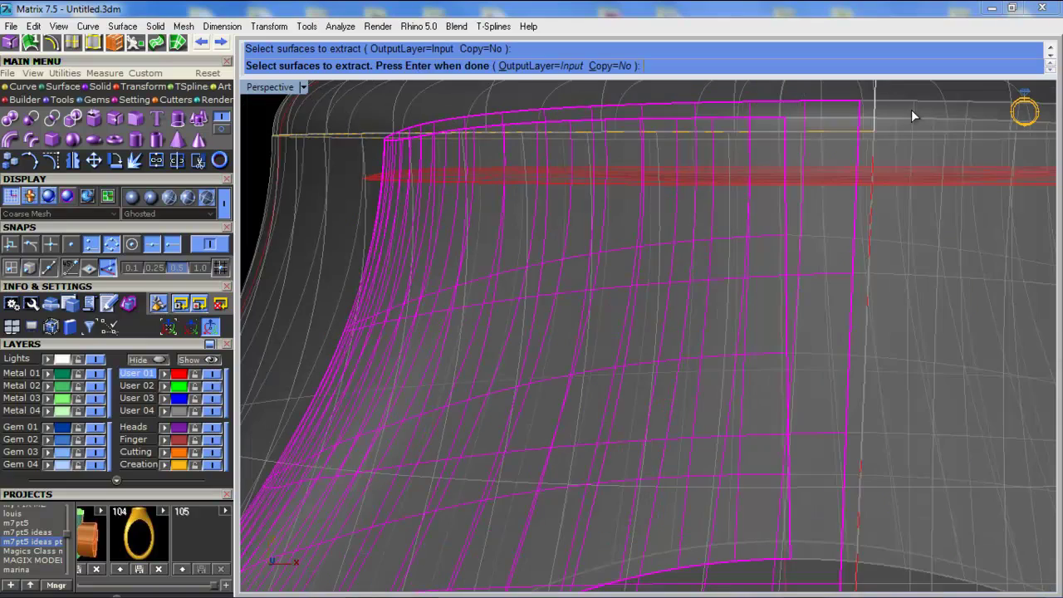
{"action": "right_click_drag", "start_coordinate": [917, 104], "coordinate": [881, 150]}
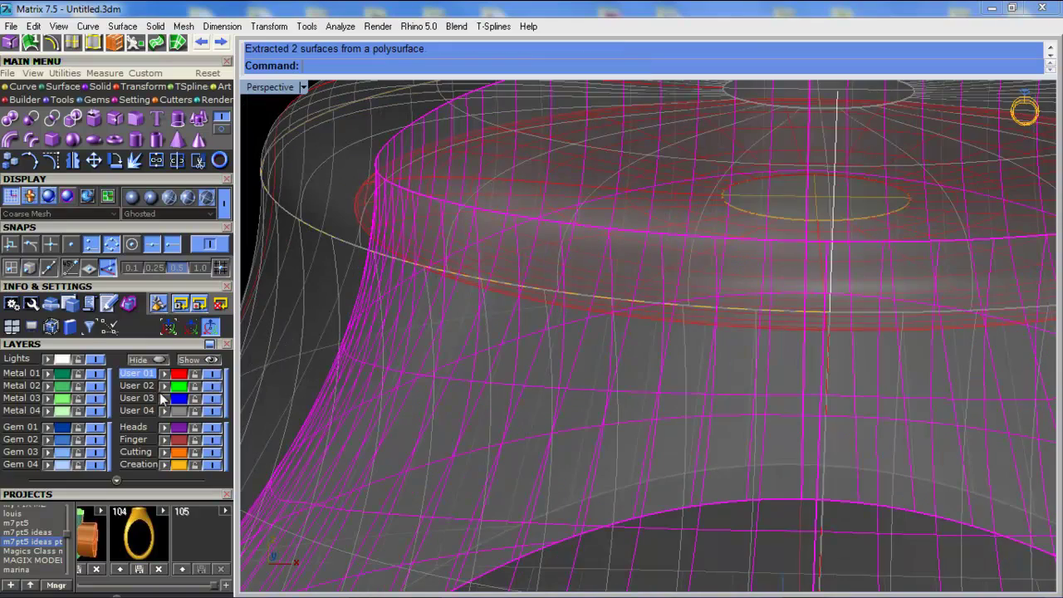
{"action": "left_click", "coordinate": [164, 399]}
Try to split the extracted inner walls with the swept surface
{"action": "right_click_drag", "start_coordinate": [425, 408], "coordinate": [432, 376]}
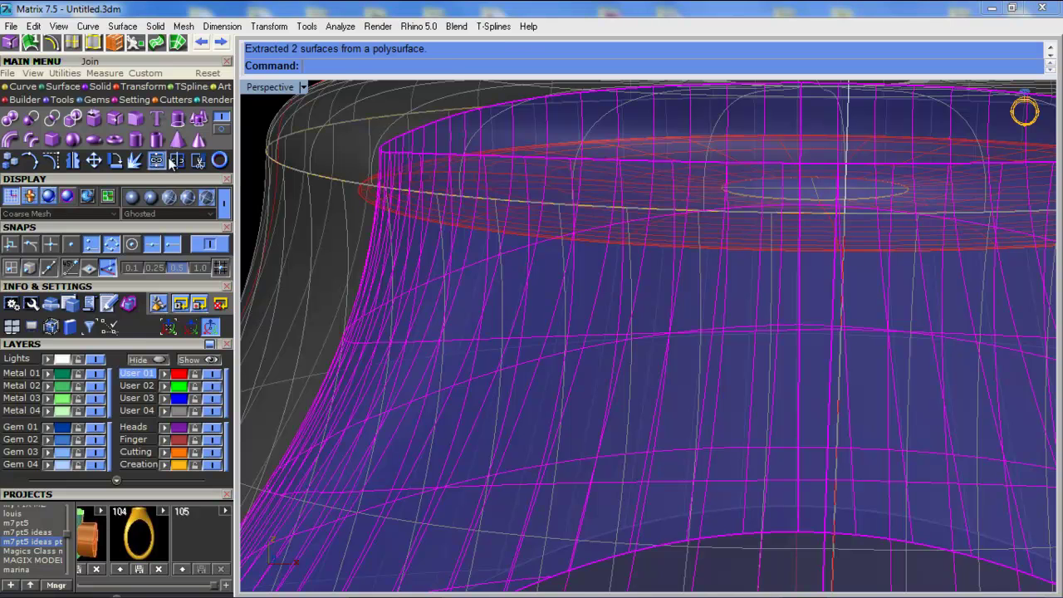
{"action": "left_click", "coordinate": [176, 161]}
{"action": "left_click", "coordinate": [354, 192]}
{"action": "key", "text": "Return"}
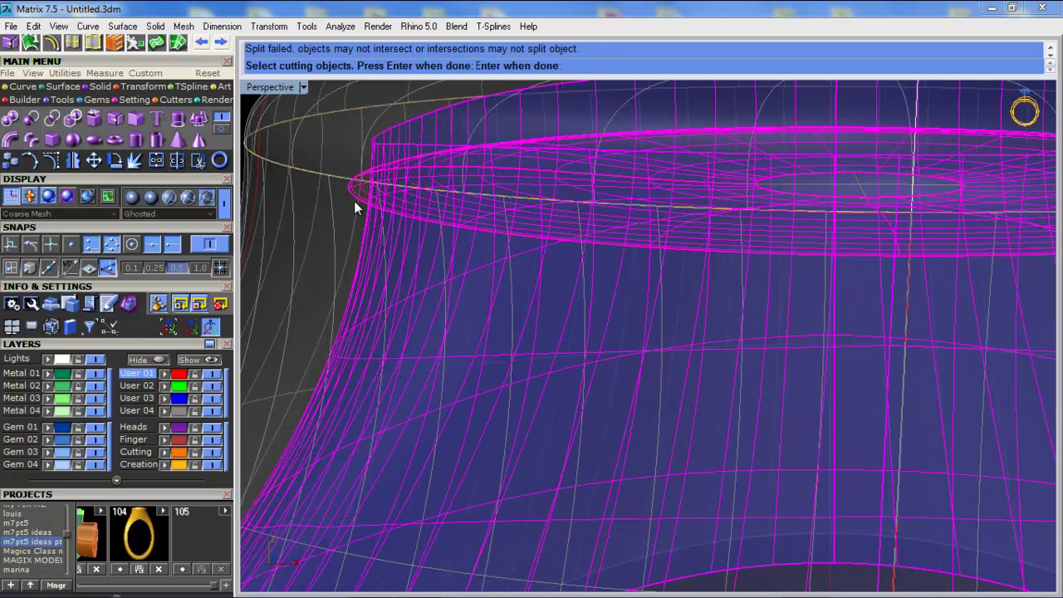
{"action": "right_click_drag", "start_coordinate": [390, 210], "coordinate": [401, 240]}
{"action": "scroll", "coordinate": [400, 240], "scroll_direction": "down", "scroll_amount": 5}
{"action": "right_click_drag", "start_coordinate": [509, 297], "coordinate": [508, 266]}
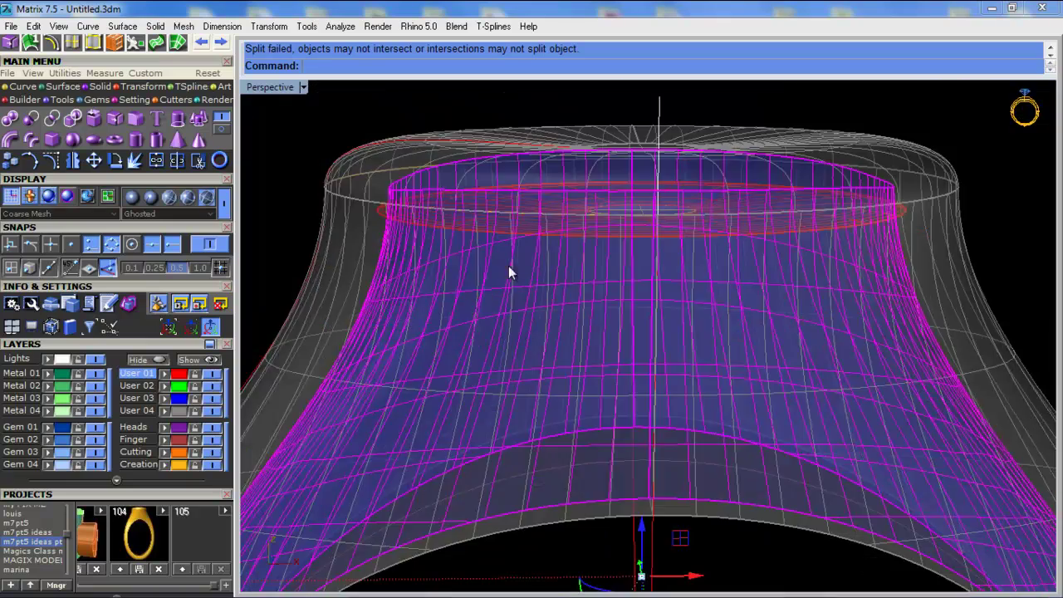
{"action": "scroll", "coordinate": [508, 265], "scroll_direction": "up", "scroll_amount": 5}
{"action": "key", "text": "Escape"}
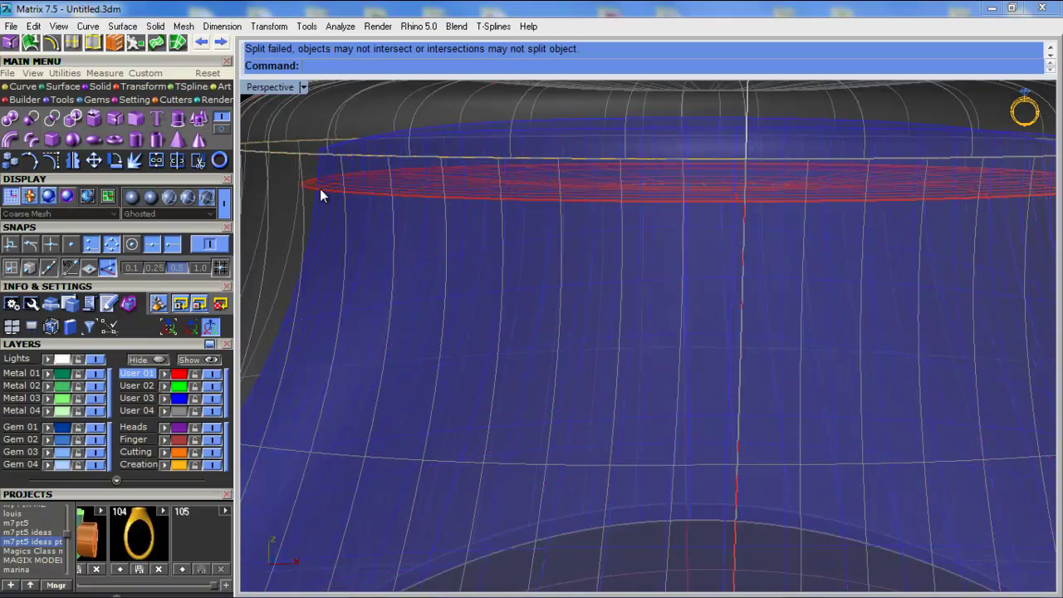
Delete the swept surface and the offset curve beneath the cap
{"action": "left_click", "coordinate": [320, 190]}
{"action": "key", "text": "Delete"}
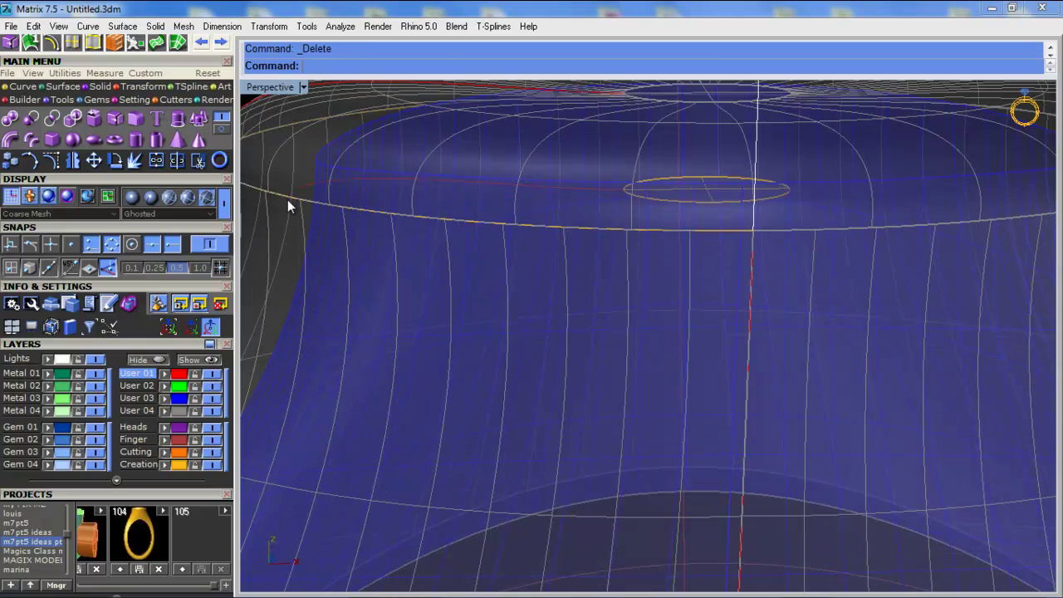
{"action": "left_click", "coordinate": [304, 190]}
{"action": "key", "text": "Escape"}
Scale up the inner disc until its edge extends just beyond the inner walls
{"action": "left_click", "coordinate": [665, 211]}
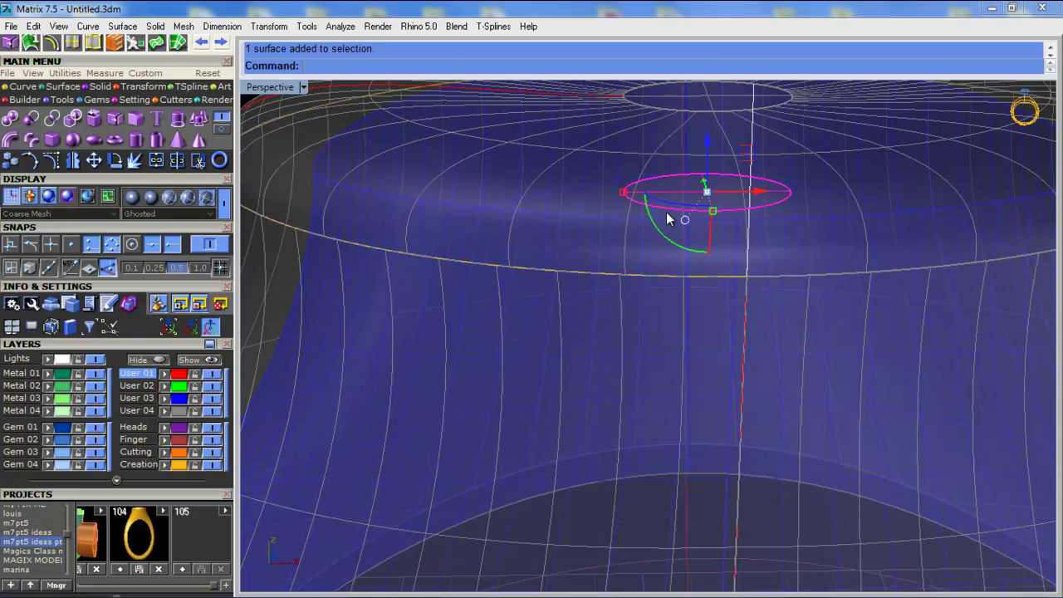
{"action": "left_click_drag", "start_coordinate": [620, 194], "coordinate": [304, 202]}
{"action": "key", "text": "Escape"}
Split the two inner wall surfaces using the enlarged disc surface as the cutting object
{"action": "mouse_move", "coordinate": [327, 249]}
{"action": "right_mouse_down"}
{"action": "mouse_move", "coordinate": [338, 219]}
{"action": "mouse_move", "coordinate": [312, 257]}
{"action": "right_mouse_up"}
{"action": "left_click", "coordinate": [311, 255]}
{"action": "left_click", "coordinate": [176, 161]}
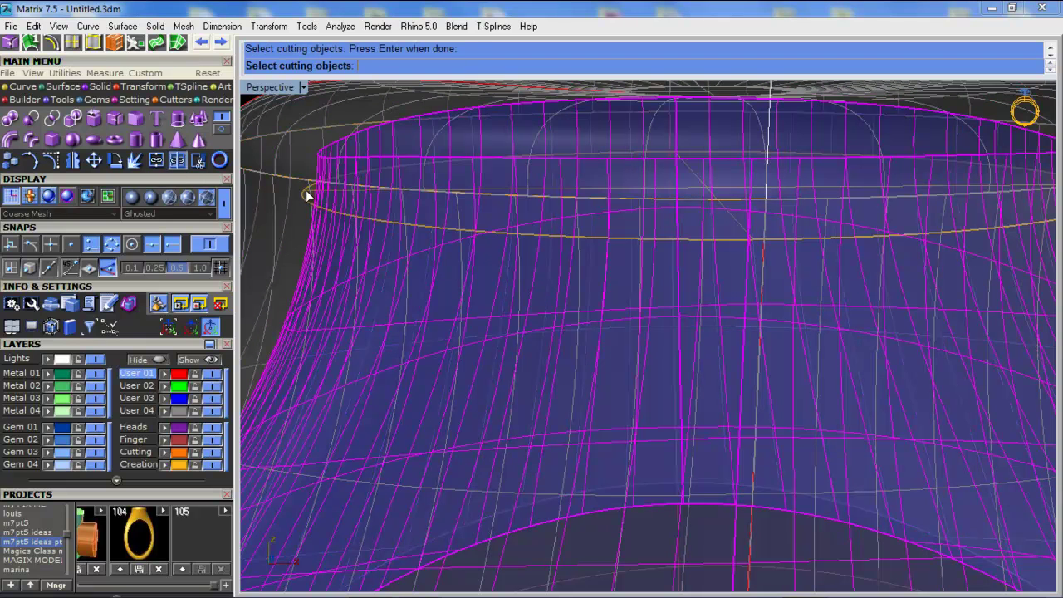
{"action": "left_click", "coordinate": [308, 198]}
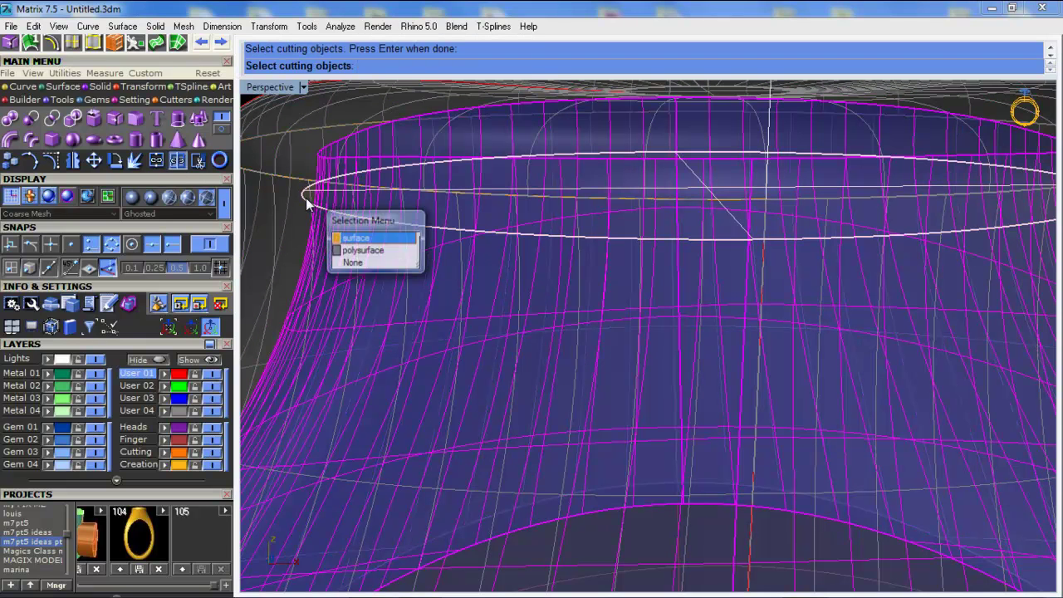
{"action": "left_click", "coordinate": [345, 239]}
{"action": "key", "text": "Return"}
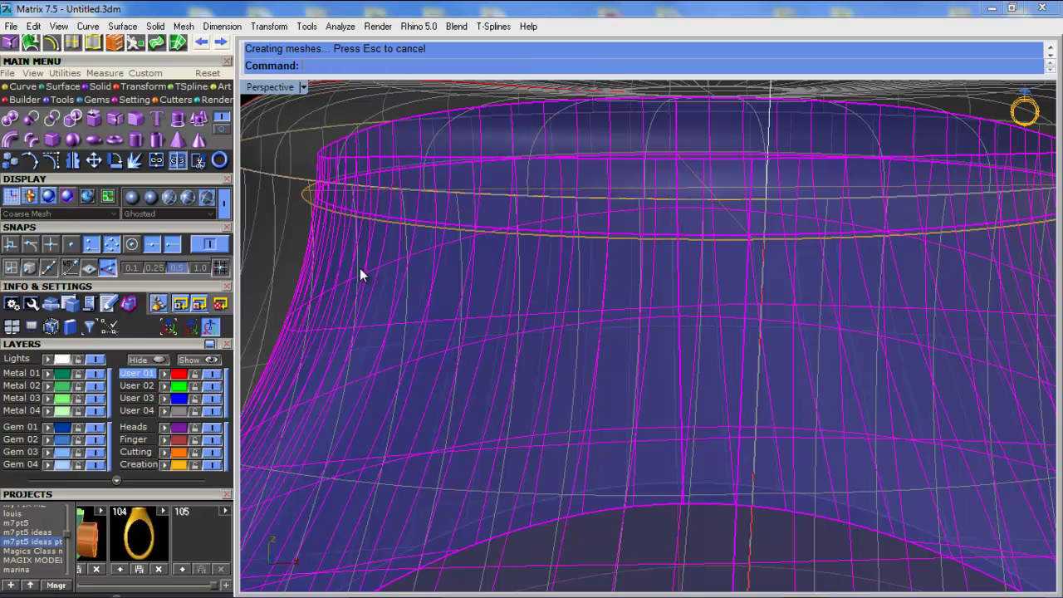
Delete the wall pieces above the cut and the enlarged disc, keeping the lower inner walls
{"action": "left_click", "coordinate": [359, 268], "text": "ctrl"}
{"action": "key", "text": "Delete"}
{"action": "left_click", "coordinate": [304, 196]}
{"action": "key", "text": "Delete"}
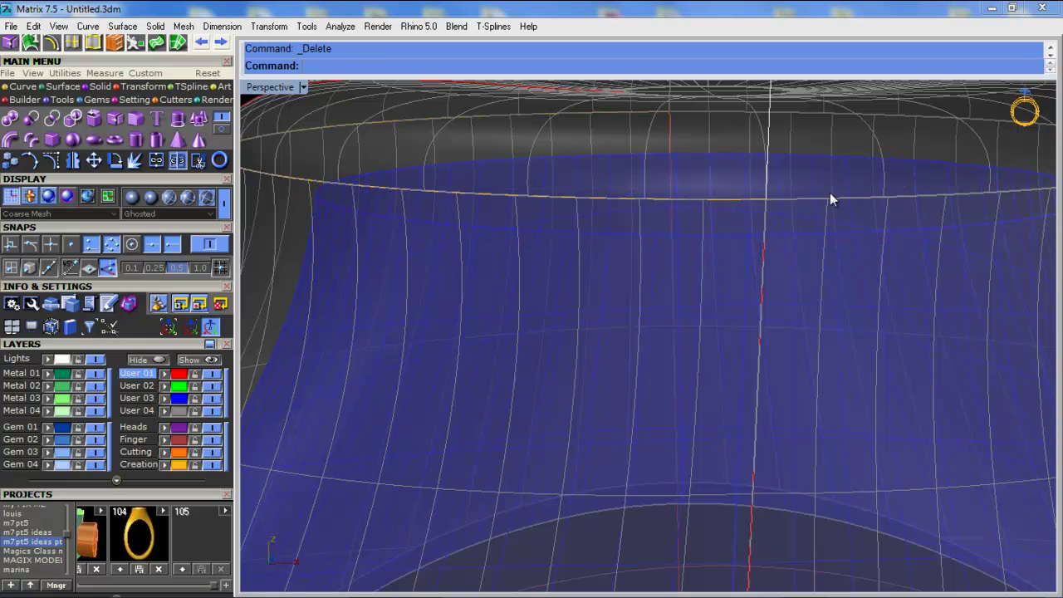
Build a planar surface from the upper edges of the trimmed inner walls to close the cavity
{"action": "left_click", "coordinate": [58, 86]}
{"action": "left_click", "coordinate": [52, 138]}
{"action": "left_click", "coordinate": [417, 169]}
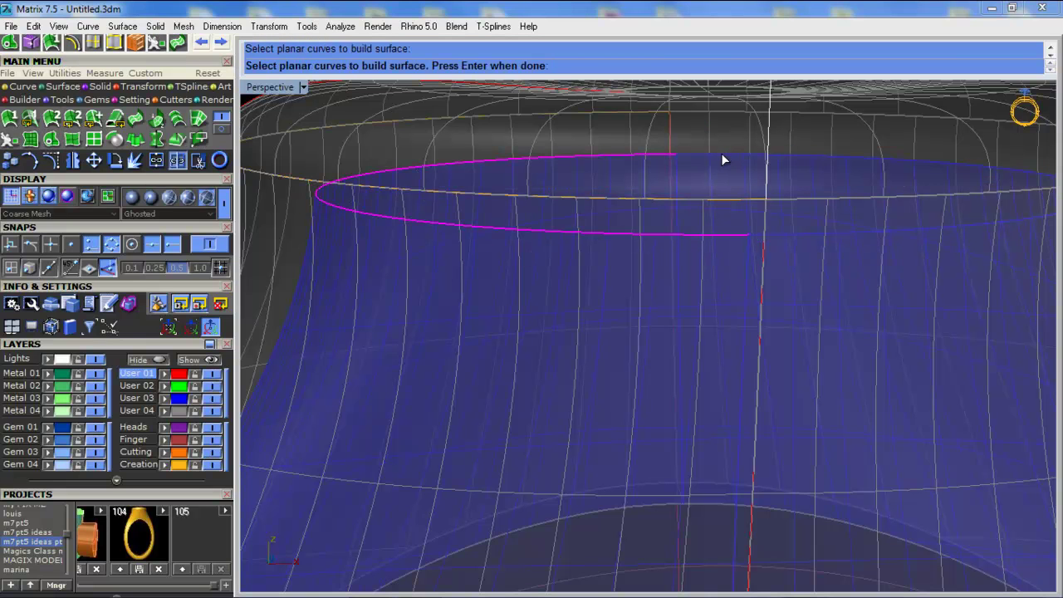
{"action": "key", "text": "Return"}
Join the new planar surface, the inner walls and the outer ring body into one polysurface
{"action": "scroll", "coordinate": [631, 174], "scroll_direction": "down", "scroll_amount": 6}
{"action": "right_click_drag", "start_coordinate": [630, 219], "coordinate": [630, 206]}
{"action": "left_click_drag", "start_coordinate": [849, 126], "coordinate": [488, 313]}
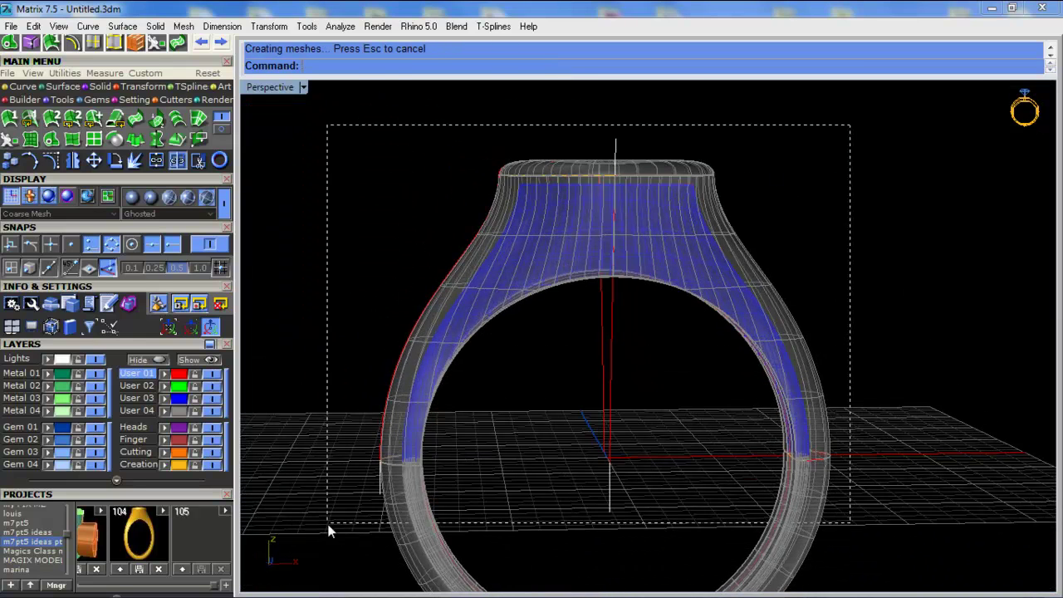
{"action": "left_click_drag", "start_coordinate": [328, 528], "coordinate": [329, 527]}
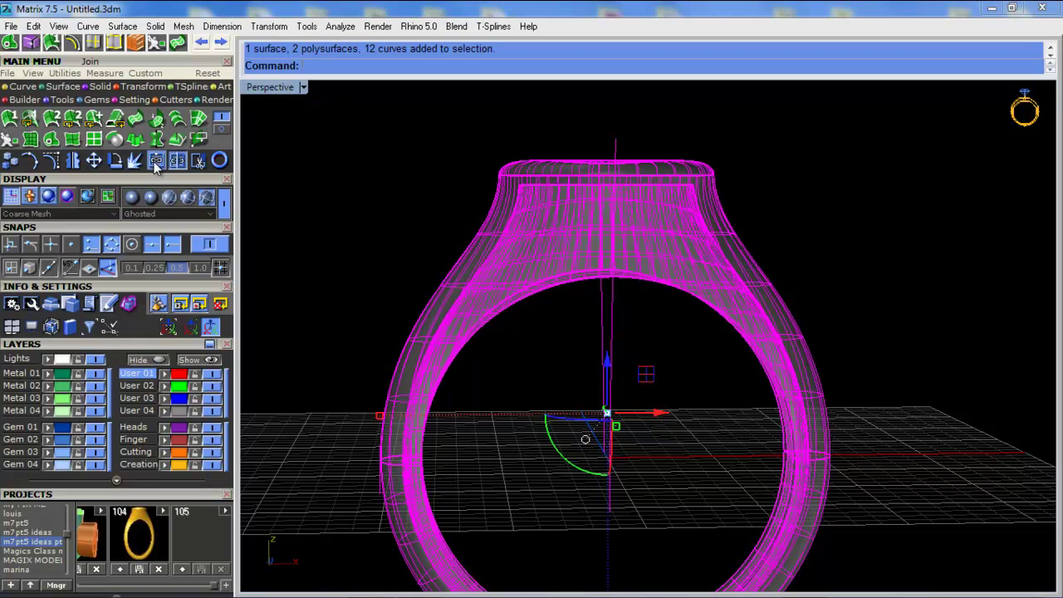
{"action": "key", "text": "ctrl+j"}
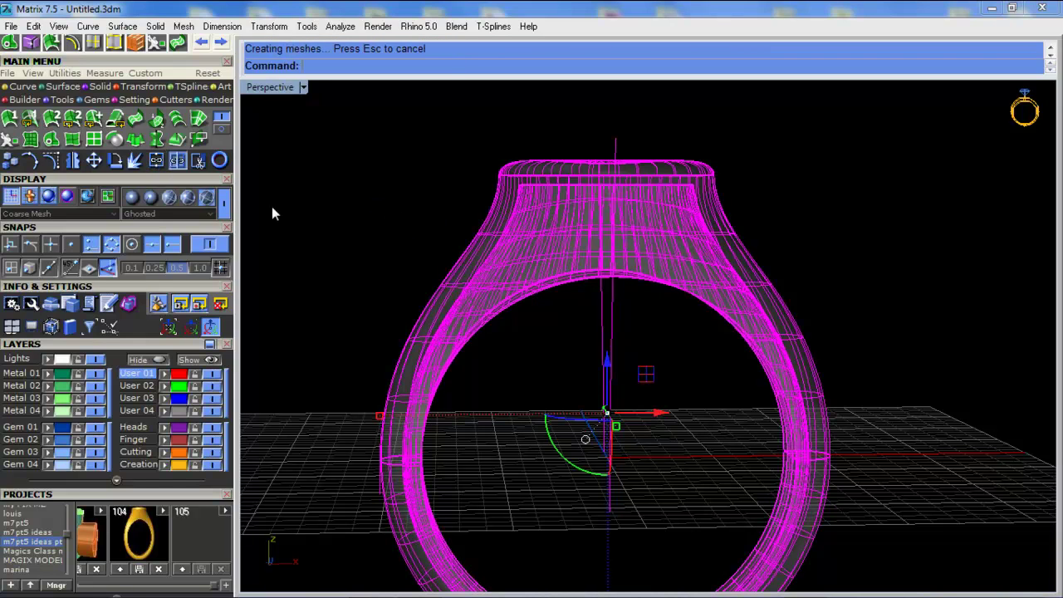
Check the joined ring for naked and non-manifold edges, then close the edge analysis
{"action": "left_click", "coordinate": [61, 75]}
{"action": "left_click", "coordinate": [73, 118]}
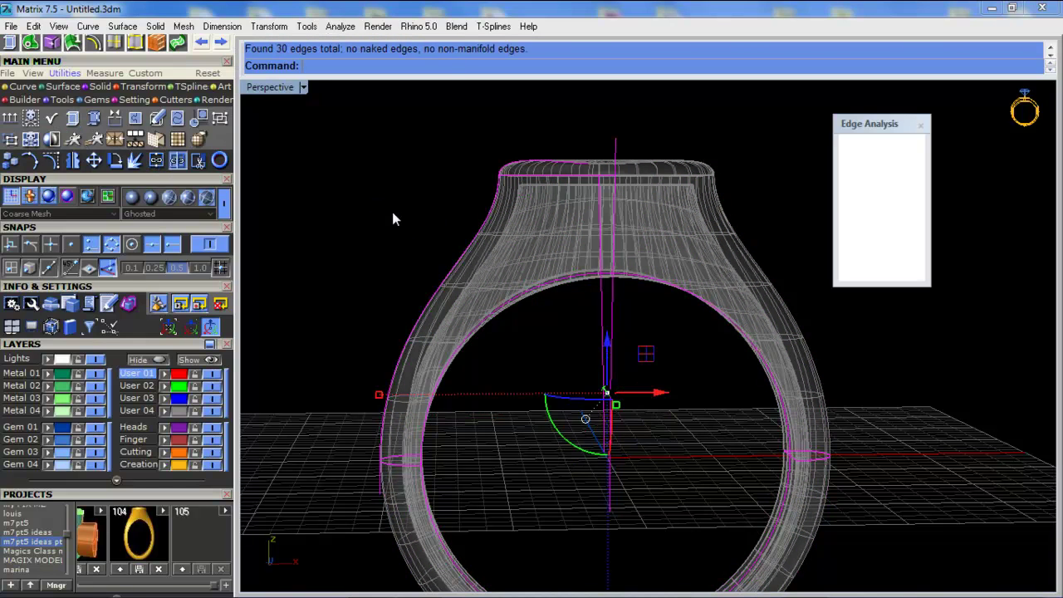
{"action": "left_click", "coordinate": [921, 127]}
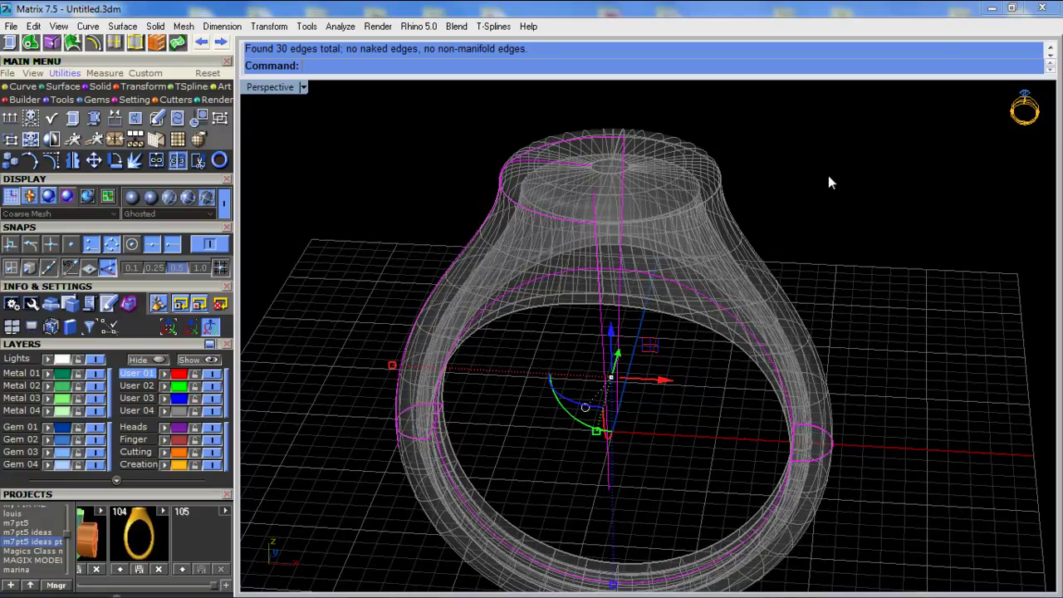
Hide the ring body, delete all the leftover construction curves, and show the body again
{"action": "scroll", "coordinate": [605, 213], "scroll_direction": "up", "scroll_amount": 2}
{"action": "left_click", "coordinate": [546, 196]}
{"action": "left_click", "coordinate": [142, 374]}
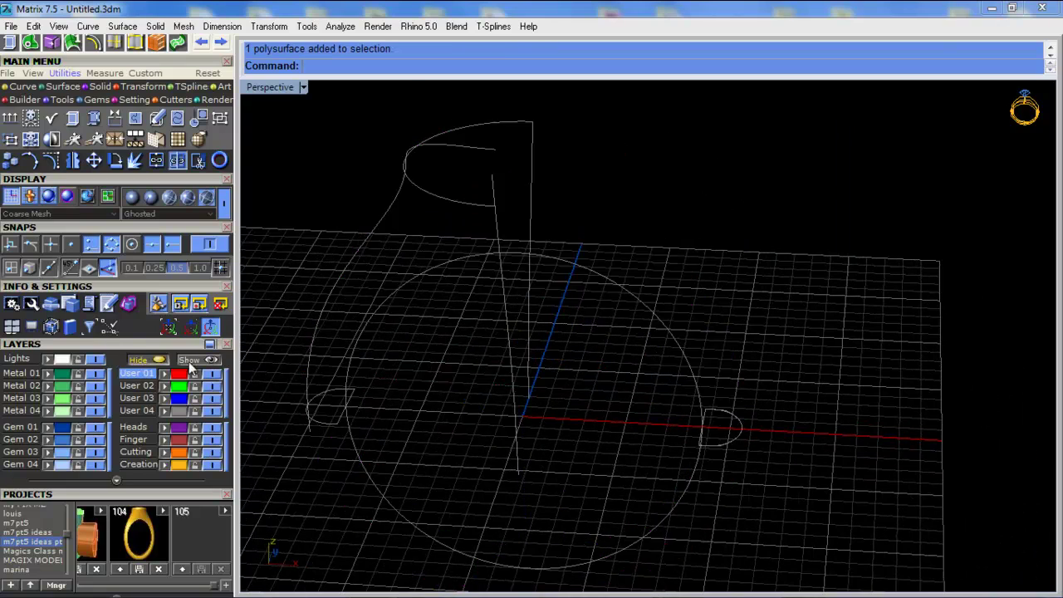
{"action": "left_click_drag", "start_coordinate": [393, 455], "coordinate": [303, 512]}
{"action": "key", "text": "Delete"}
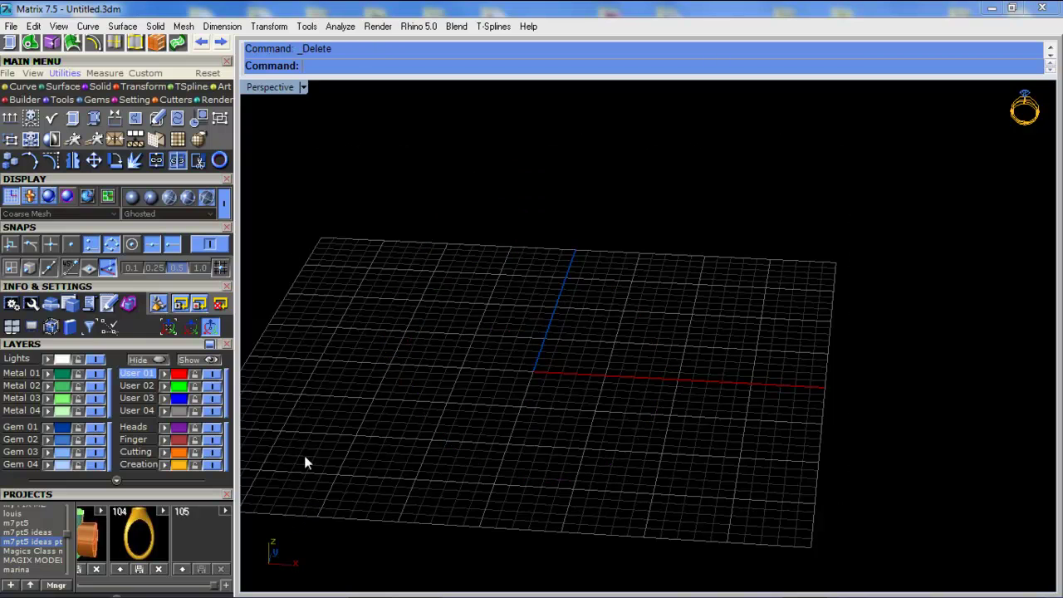
{"action": "left_click", "coordinate": [200, 359]}
Save the hollowed ring body as project version 105
{"action": "scroll", "coordinate": [408, 467], "scroll_direction": "up", "scroll_amount": 3}
{"action": "left_click", "coordinate": [444, 461]}
{"action": "left_click", "coordinate": [183, 569]}
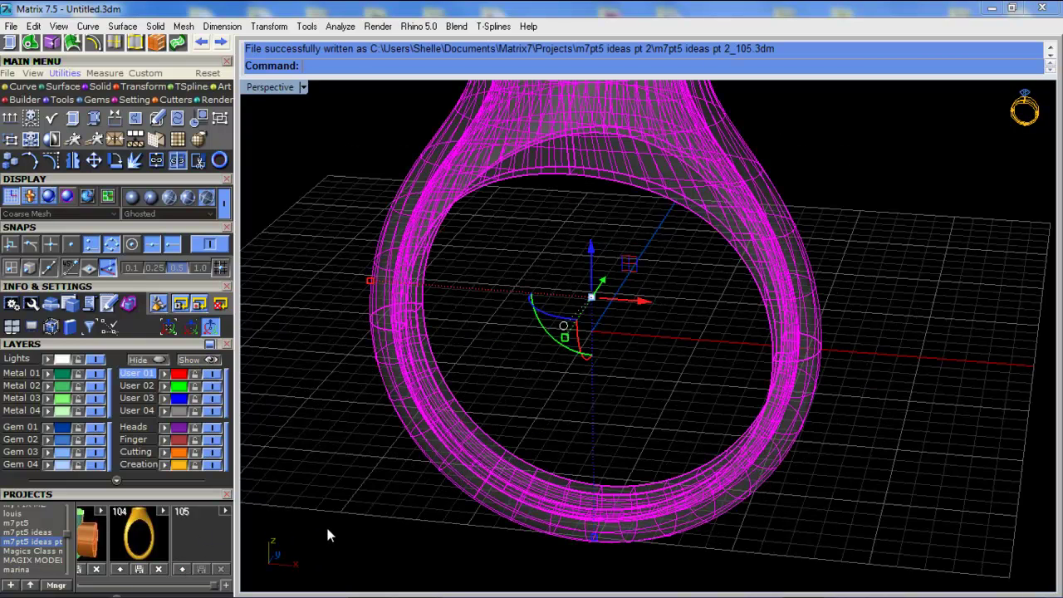
Import project version 104 into the scene alongside the hollowed ring
{"action": "left_click", "coordinate": [325, 524]}
{"action": "left_click", "coordinate": [99, 532]}
{"action": "left_click", "coordinate": [379, 457]}
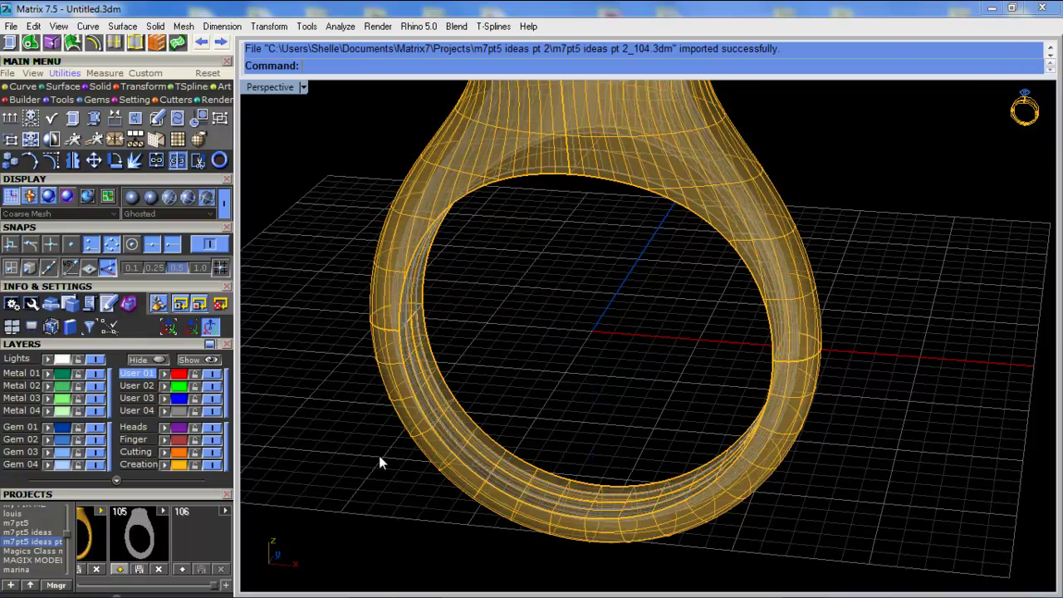
Inspect the rings in Machine display mode in Perspective, then view the cap area in the maximized Through Finger view
{"action": "right_click_drag", "start_coordinate": [555, 434], "coordinate": [350, 138]}
{"action": "left_click", "coordinate": [303, 87]}
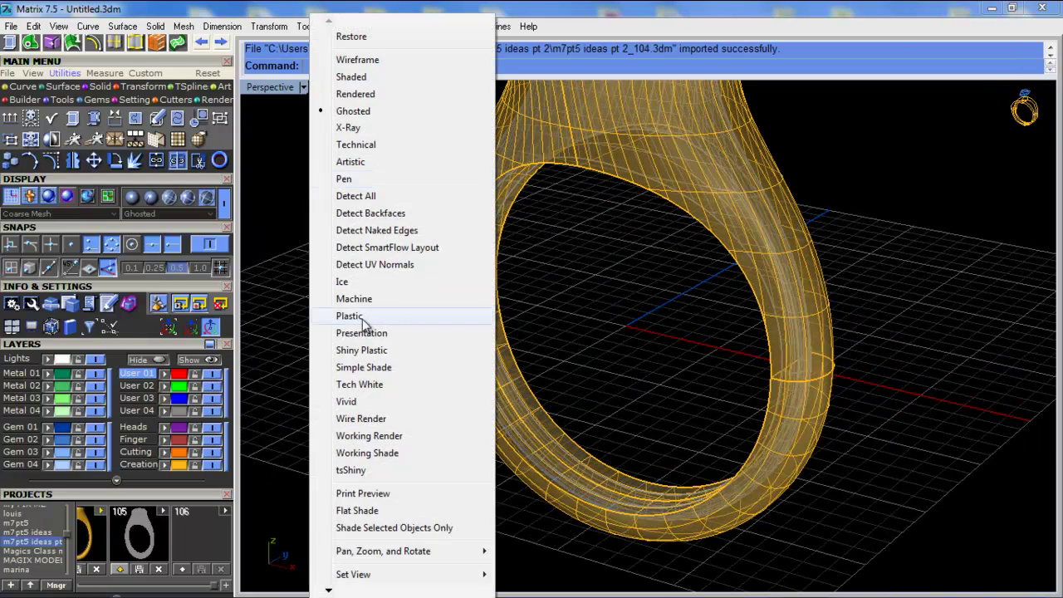
{"action": "left_click", "coordinate": [370, 301]}
{"action": "mouse_move", "coordinate": [515, 432]}
{"action": "right_mouse_down"}
{"action": "mouse_move", "coordinate": [562, 459]}
{"action": "mouse_move", "coordinate": [527, 444]}
{"action": "mouse_move", "coordinate": [541, 426]}
{"action": "mouse_move", "coordinate": [680, 397]}
{"action": "mouse_move", "coordinate": [581, 240]}
{"action": "right_mouse_up"}
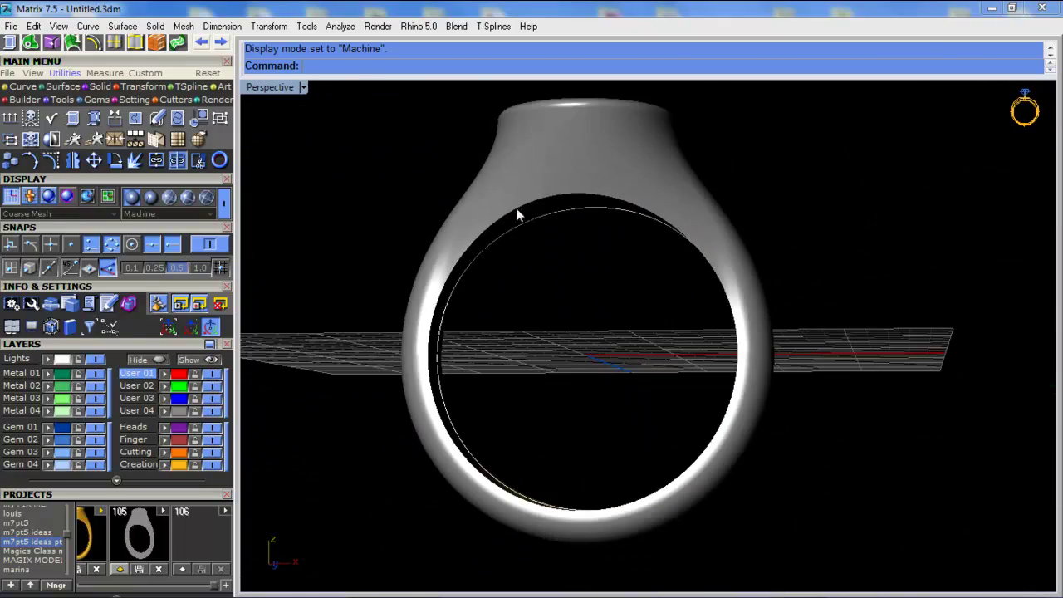
{"action": "double_click", "coordinate": [292, 88]}
{"action": "double_click", "coordinate": [293, 347]}
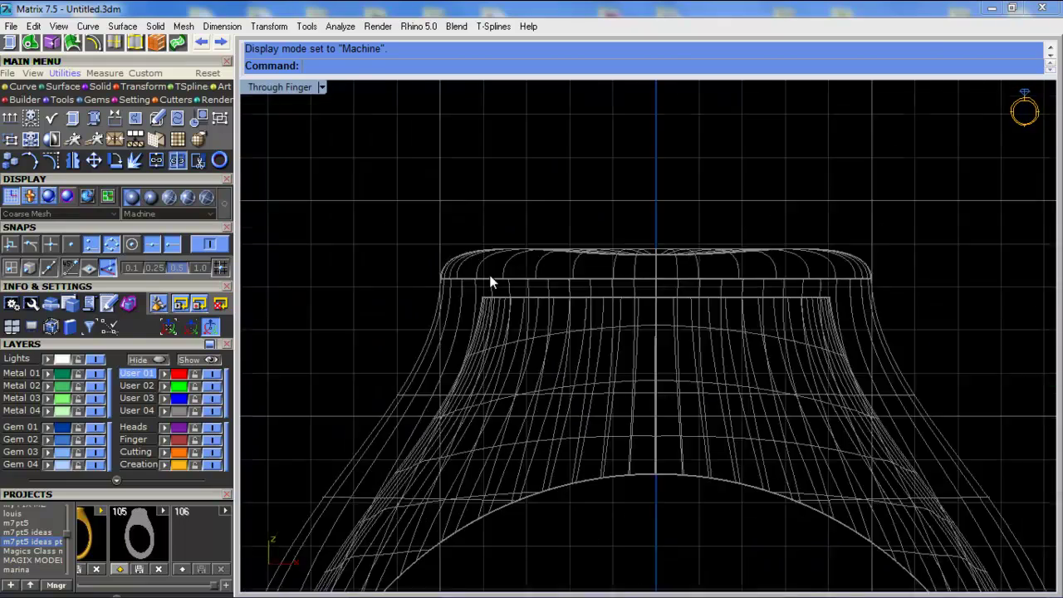
Hide the User 04 layer so only the gold ring is displayed around the lower shank
{"action": "left_click", "coordinate": [206, 413]}
{"action": "right_click_drag", "start_coordinate": [492, 515], "coordinate": [472, 342]}
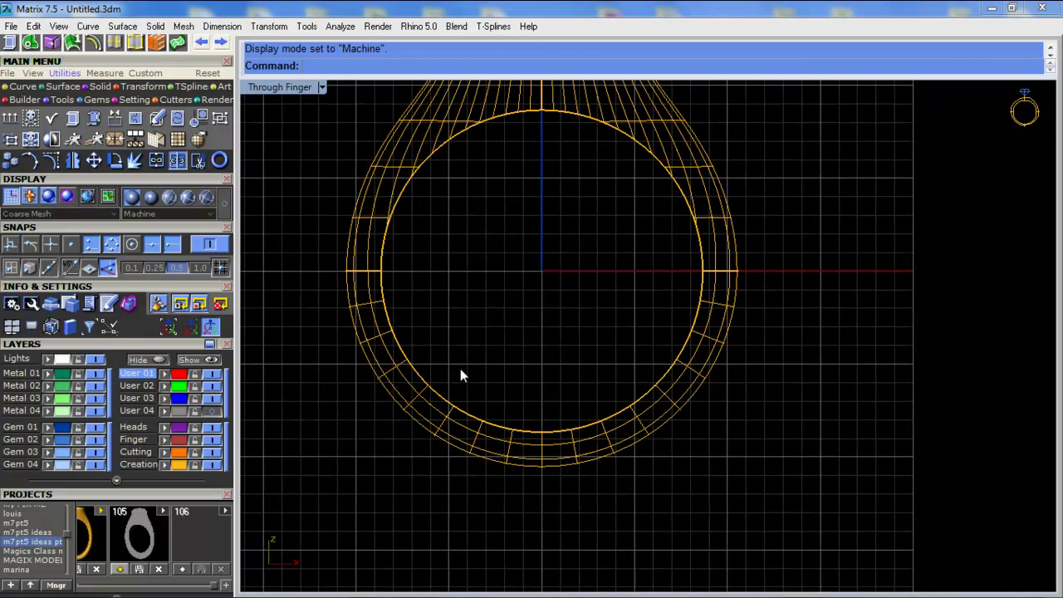
{"action": "left_click", "coordinate": [22, 86]}
{"action": "left_click", "coordinate": [52, 117]}
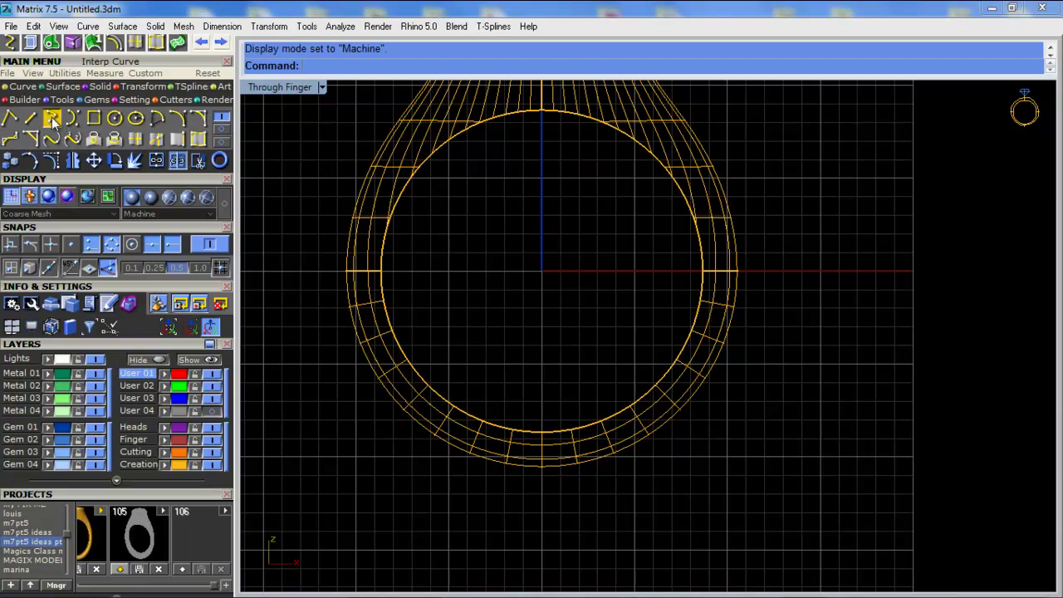
{"action": "scroll", "coordinate": [359, 374], "scroll_direction": "up", "scroll_amount": 6}
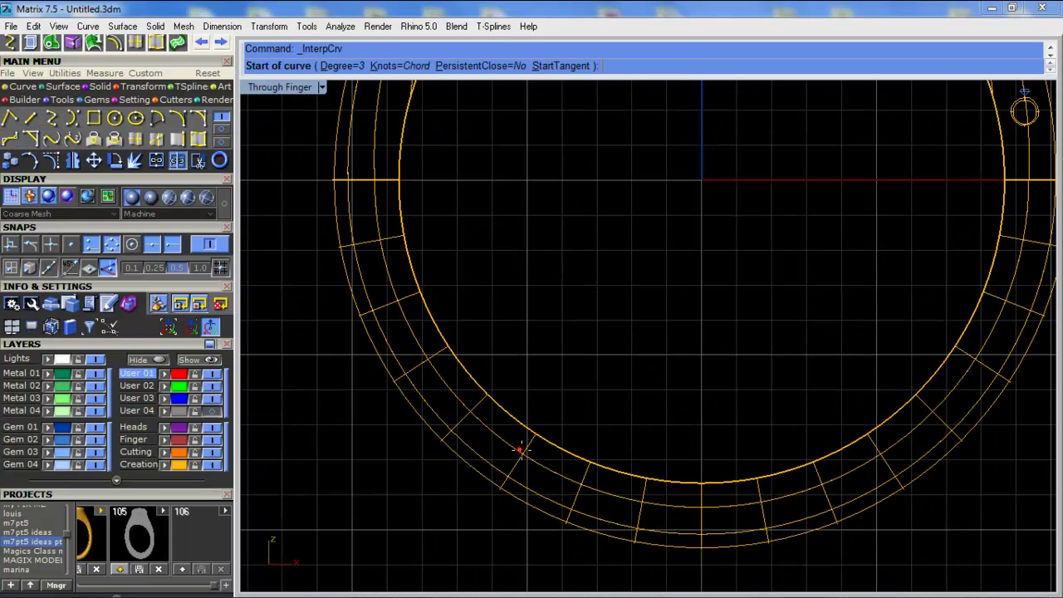
{"action": "left_click", "coordinate": [549, 439]}
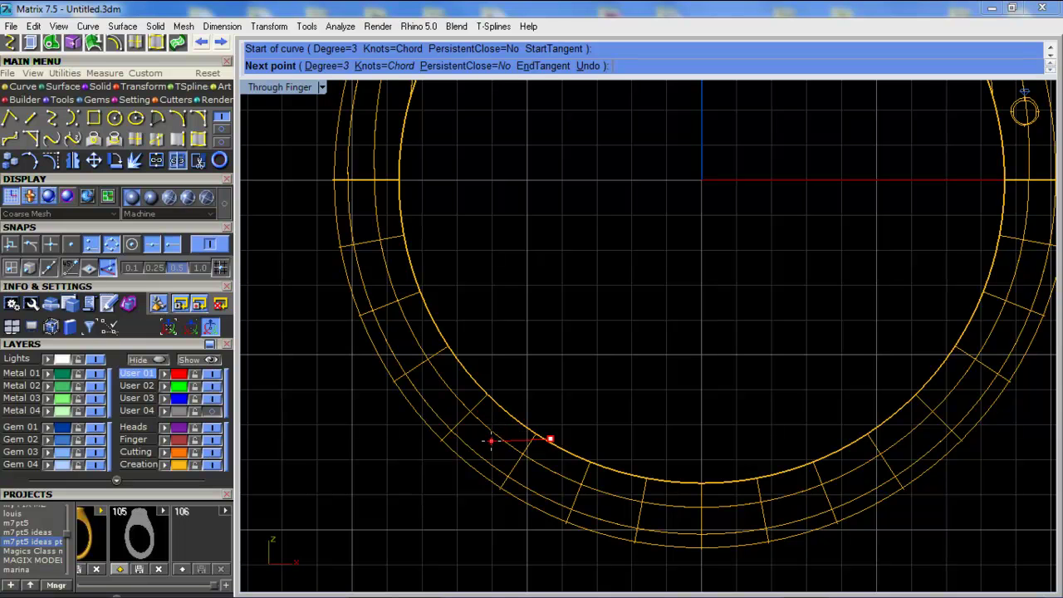
{"action": "scroll", "coordinate": [490, 441], "scroll_direction": "up", "scroll_amount": 4}
{"action": "right_click", "coordinate": [526, 394]}
Draw a four-point interpolated curve that dips across the lower-left shank, from inside the finger hole to near the outer edge
{"action": "right_click", "coordinate": [526, 393]}
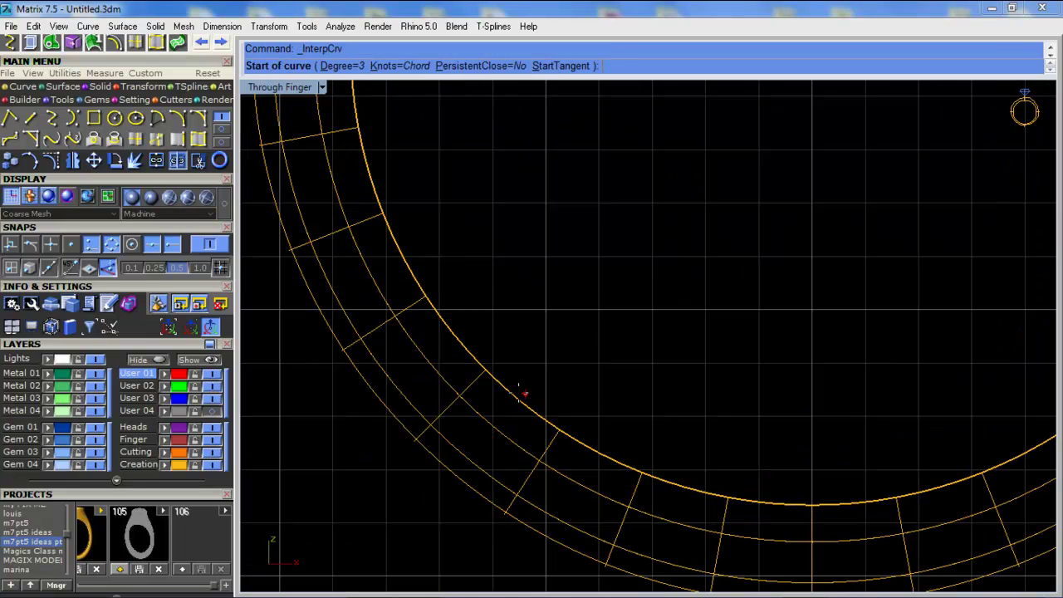
{"action": "left_click", "coordinate": [517, 387]}
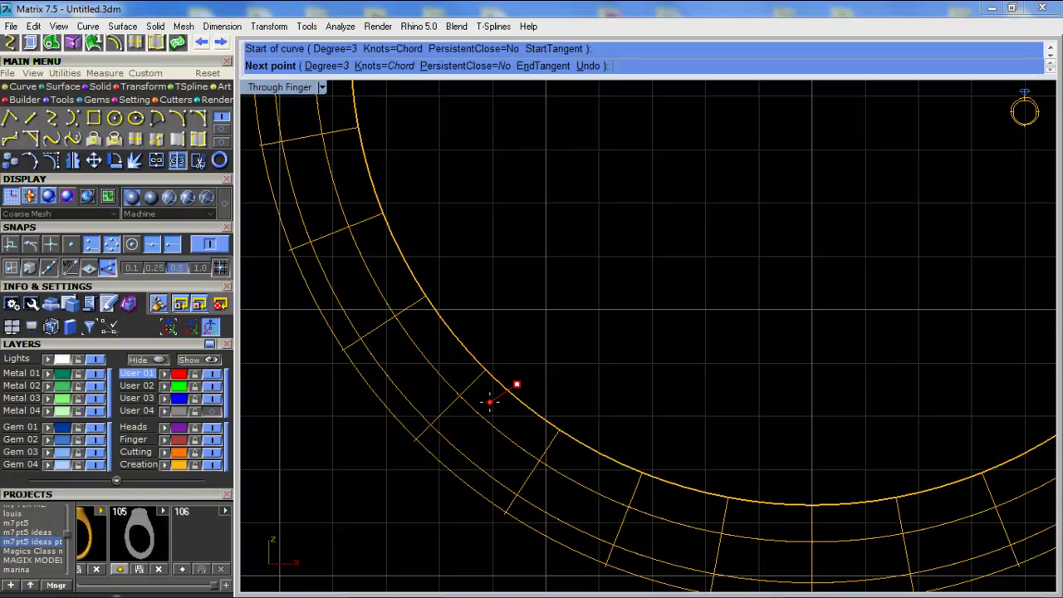
{"action": "left_click", "coordinate": [485, 403]}
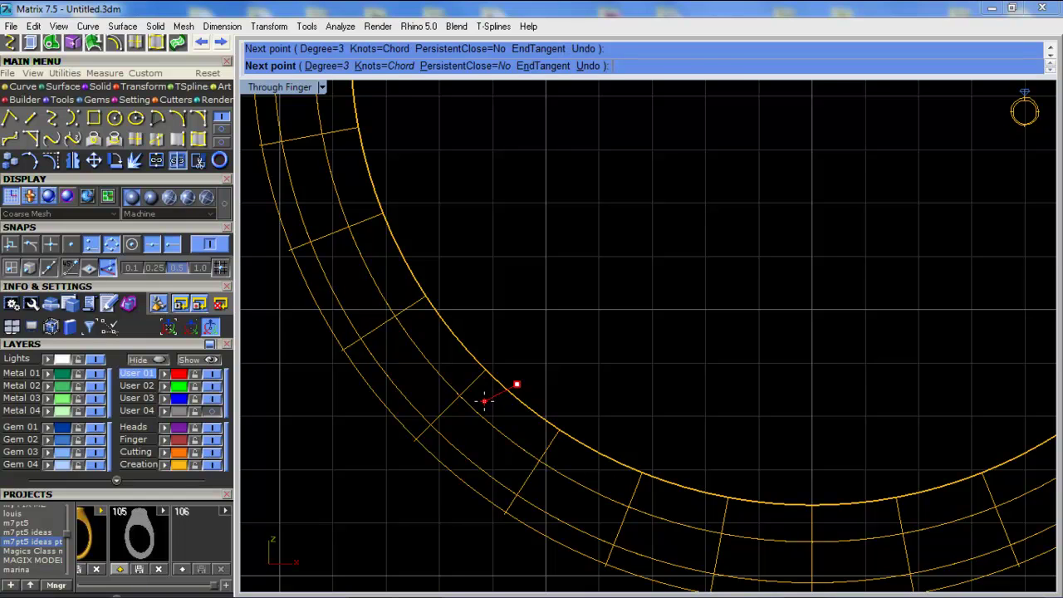
{"action": "left_click", "coordinate": [449, 400]}
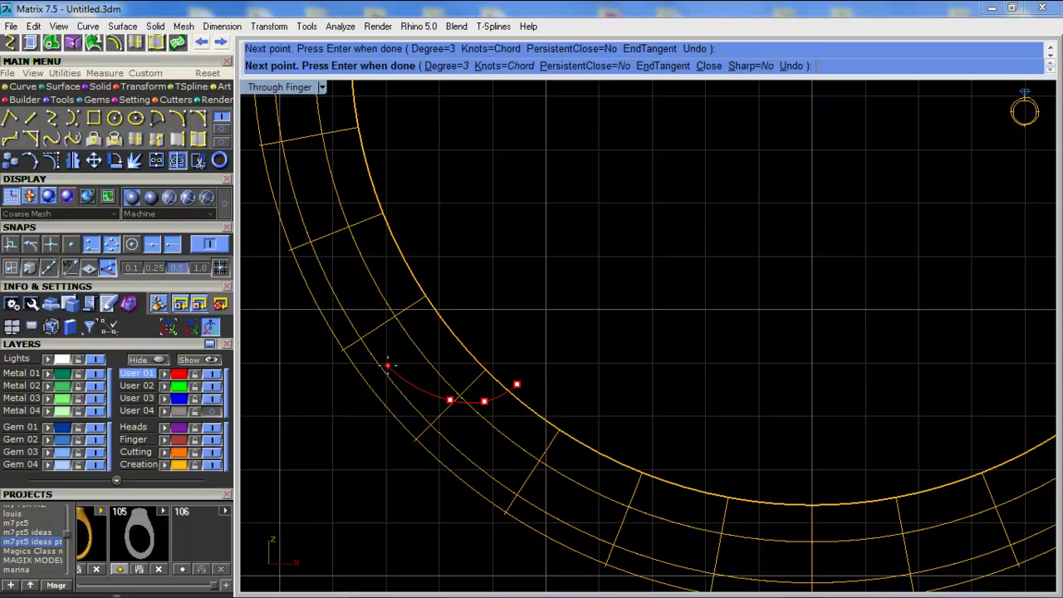
{"action": "left_click", "coordinate": [387, 365]}
{"action": "key", "text": "Return"}
Mirror a copy of the shank curve across the vertical centre axis to the opposite side of the ring
{"action": "left_click", "coordinate": [485, 404]}
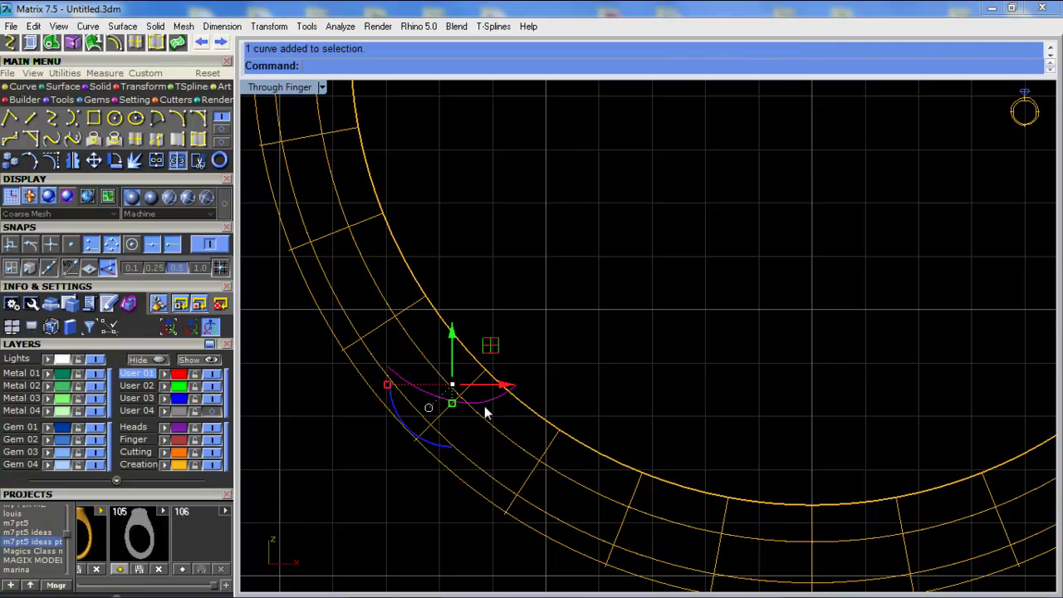
{"action": "scroll", "coordinate": [264, 332], "scroll_direction": "down", "scroll_amount": 4}
{"action": "scroll", "coordinate": [371, 356], "scroll_direction": "up", "scroll_amount": 2}
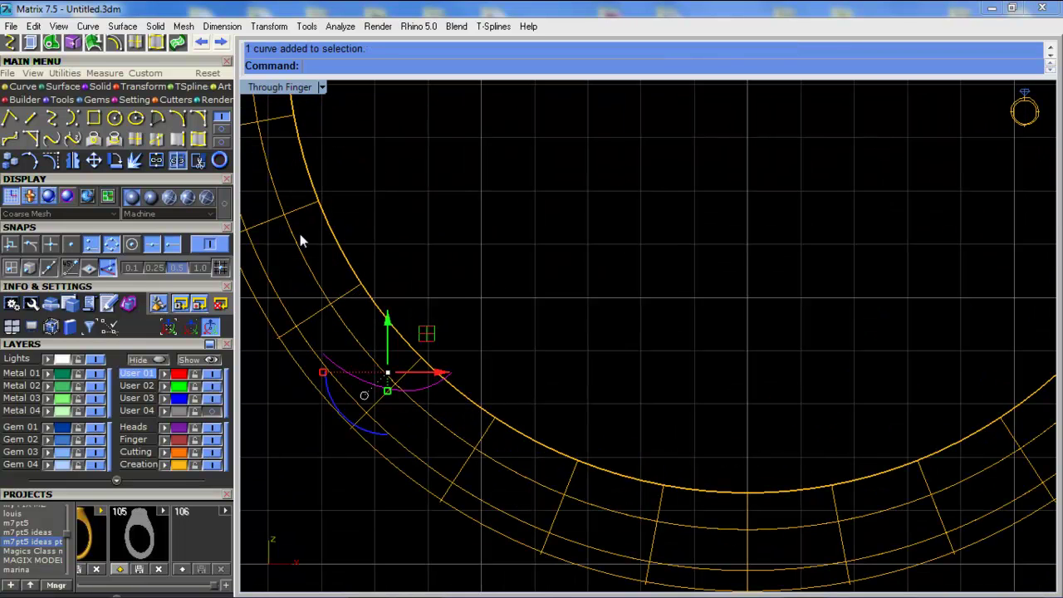
{"action": "left_click", "coordinate": [72, 161]}
{"action": "scroll", "coordinate": [391, 268], "scroll_direction": "down", "scroll_amount": 1}
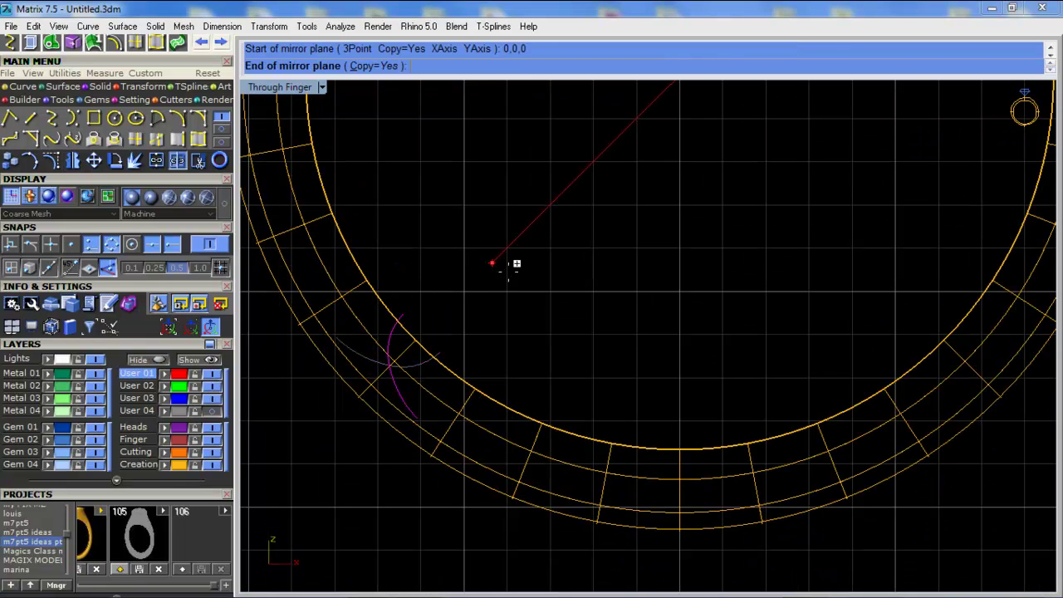
{"action": "left_click", "coordinate": [632, 369]}
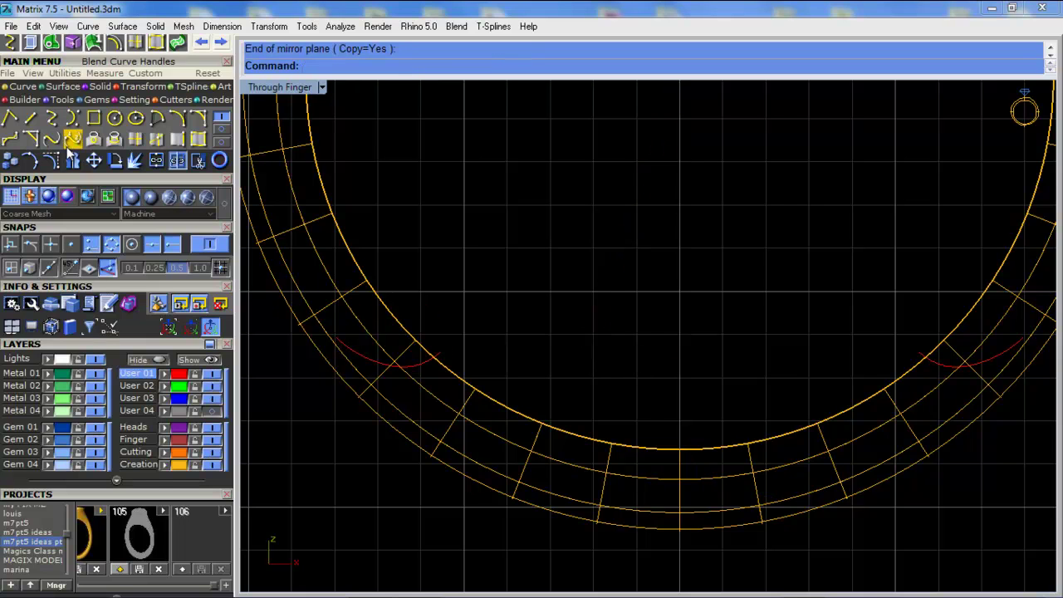
Draw a large start-end-direction arc between the outer ends of the two shank curves, sweeping well below the ring
{"action": "left_click", "coordinate": [177, 119]}
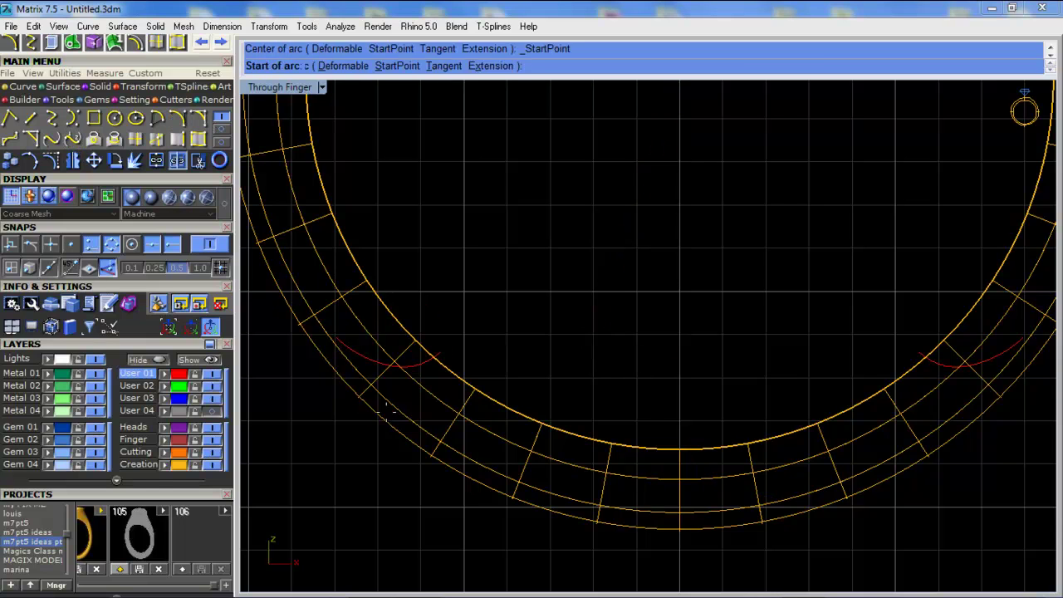
{"action": "left_click", "coordinate": [335, 336]}
{"action": "left_click", "coordinate": [1020, 336]}
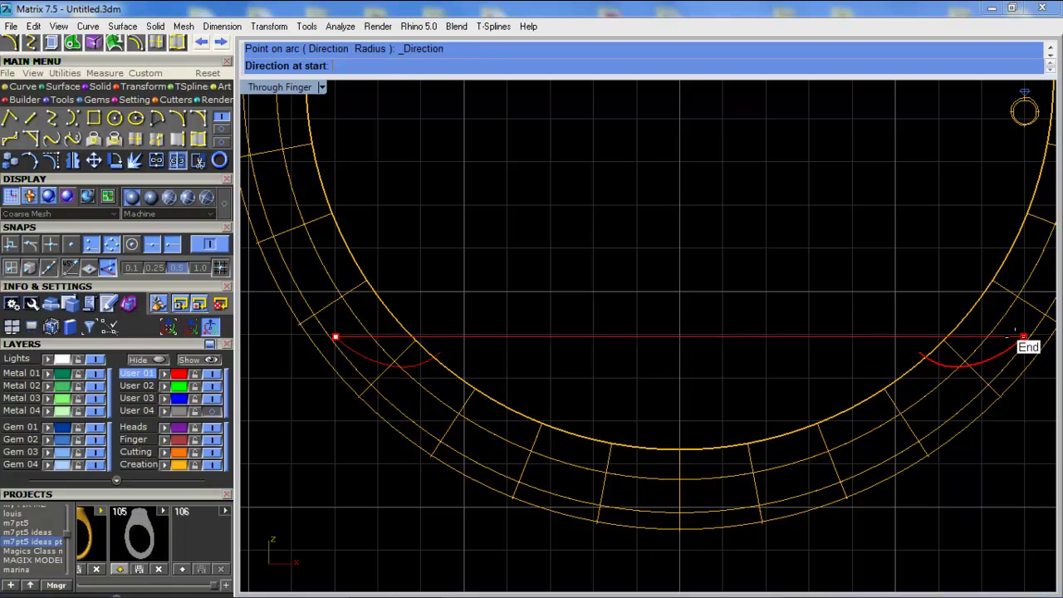
{"action": "scroll", "coordinate": [688, 384], "scroll_direction": "down", "scroll_amount": 4}
{"action": "scroll", "coordinate": [656, 433], "scroll_direction": "down", "scroll_amount": 2}
{"action": "left_click", "coordinate": [427, 475]}
Blend the inner ends of the two shank curves with a tangent curve arching through the finger hole
{"action": "scroll", "coordinate": [587, 437], "scroll_direction": "up", "scroll_amount": 12}
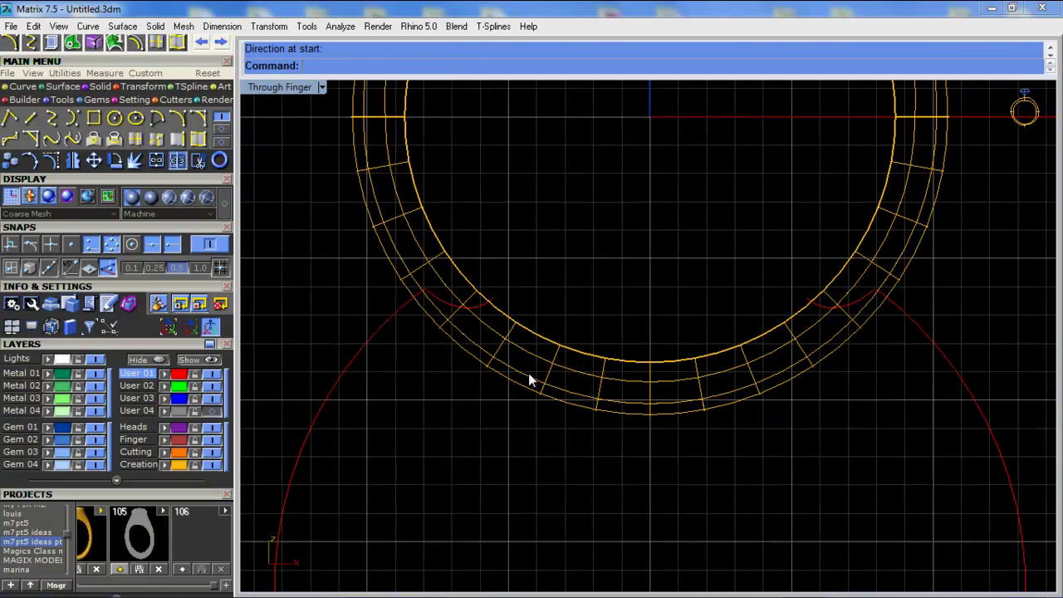
{"action": "left_click", "coordinate": [72, 139]}
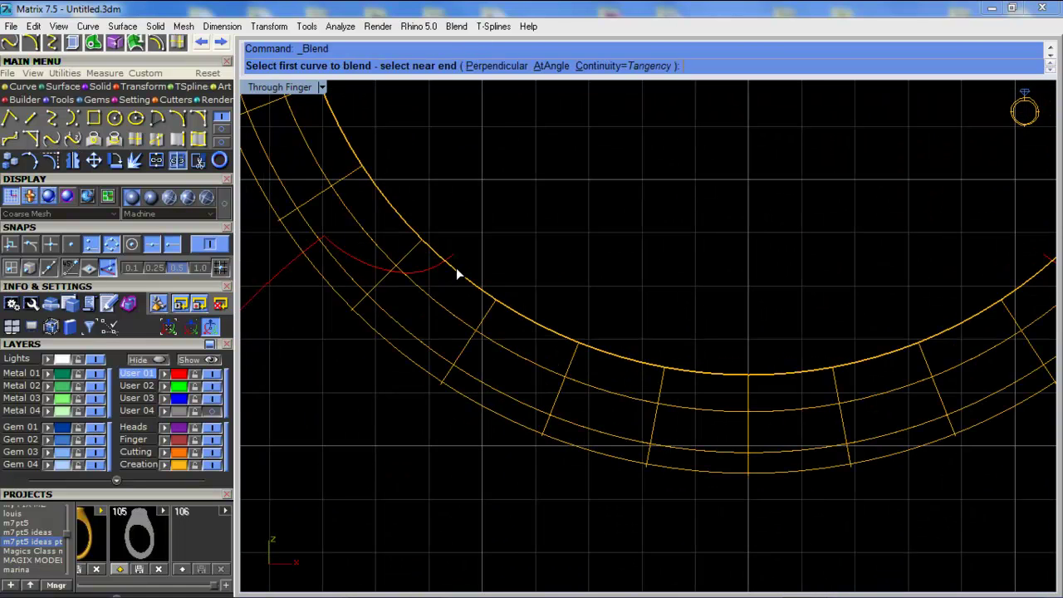
{"action": "left_click", "coordinate": [454, 266]}
{"action": "scroll", "coordinate": [454, 266], "scroll_direction": "down", "scroll_amount": 1}
{"action": "scroll", "coordinate": [919, 258], "scroll_direction": "down", "scroll_amount": 2}
{"action": "left_click", "coordinate": [930, 261]}
Join the two shank curves, the blend curve and the large arc into one closed curve
{"action": "scroll", "coordinate": [549, 271], "scroll_direction": "down", "scroll_amount": 3}
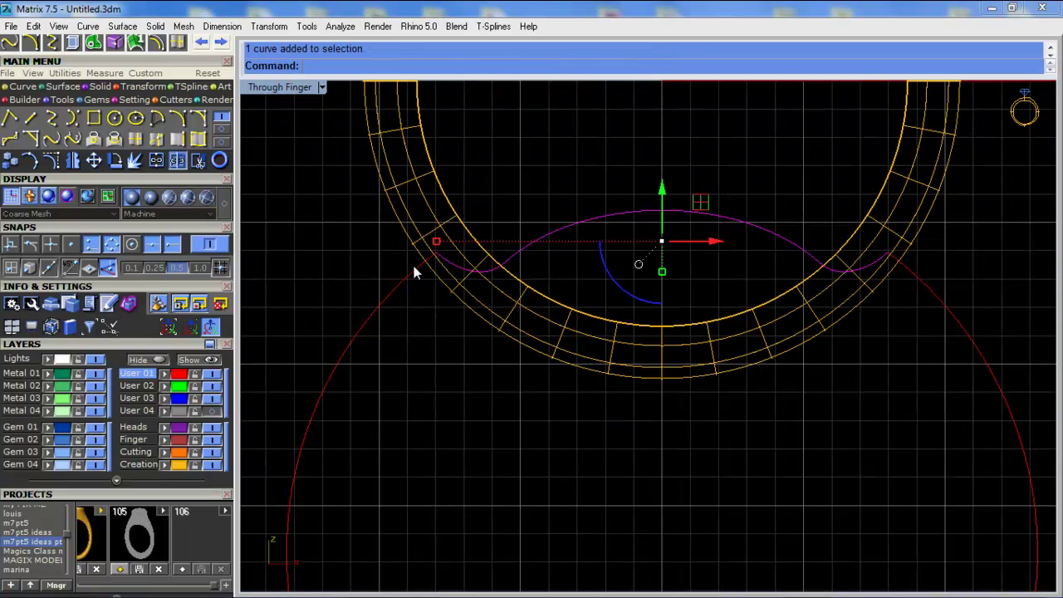
{"action": "left_click", "coordinate": [411, 272], "text": "shift"}
{"action": "key", "text": "ctrl+j"}
Extrude the closed curve to both sides as a capped solid wider than the ring, on the Cutting layer
{"action": "double_click", "coordinate": [274, 87]}
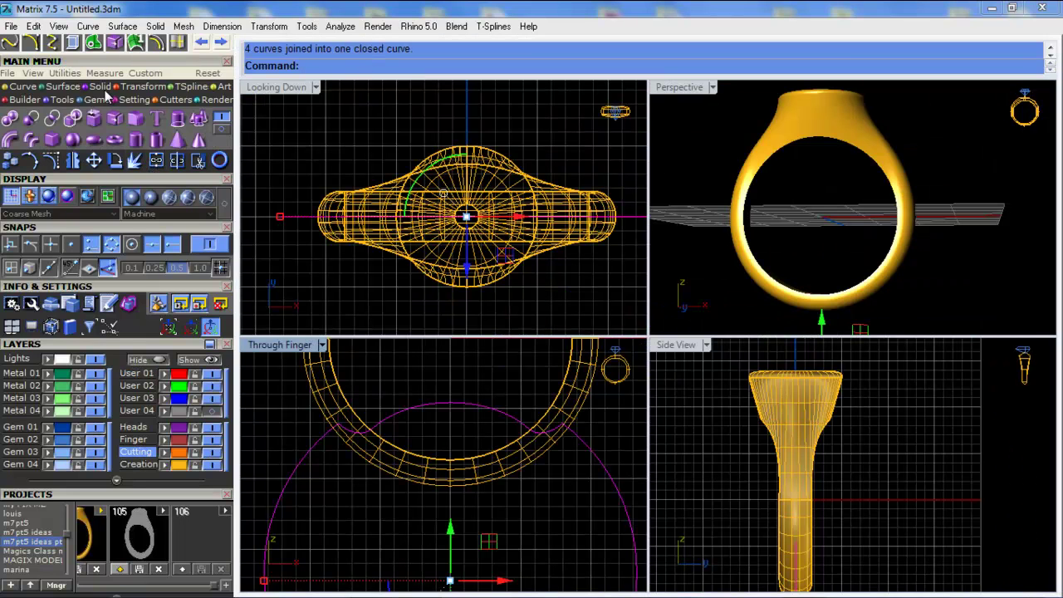
{"action": "left_click", "coordinate": [178, 119]}
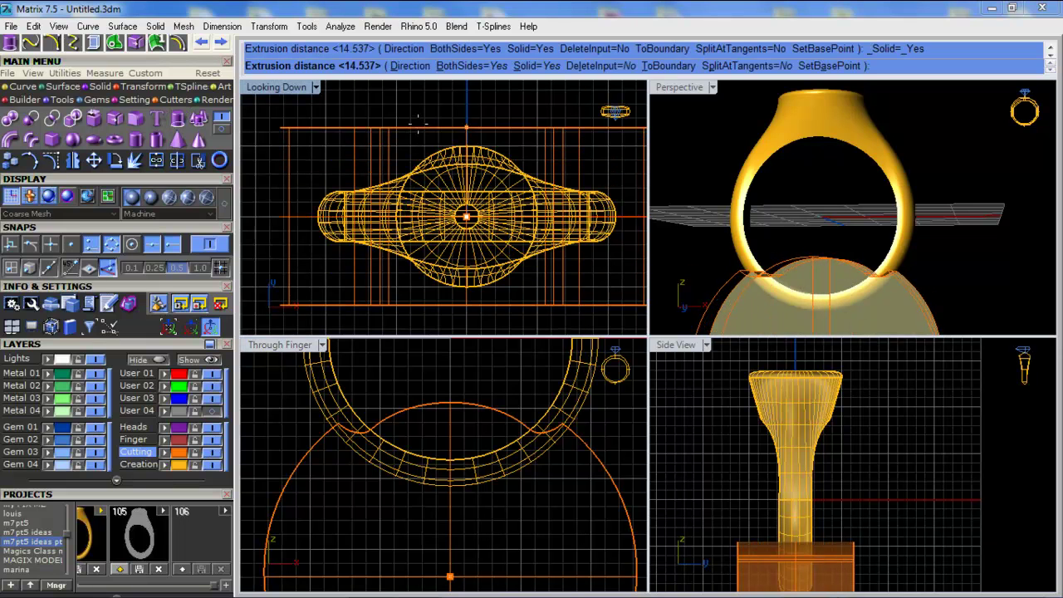
{"action": "left_click", "coordinate": [508, 133]}
{"action": "double_click", "coordinate": [690, 92]}
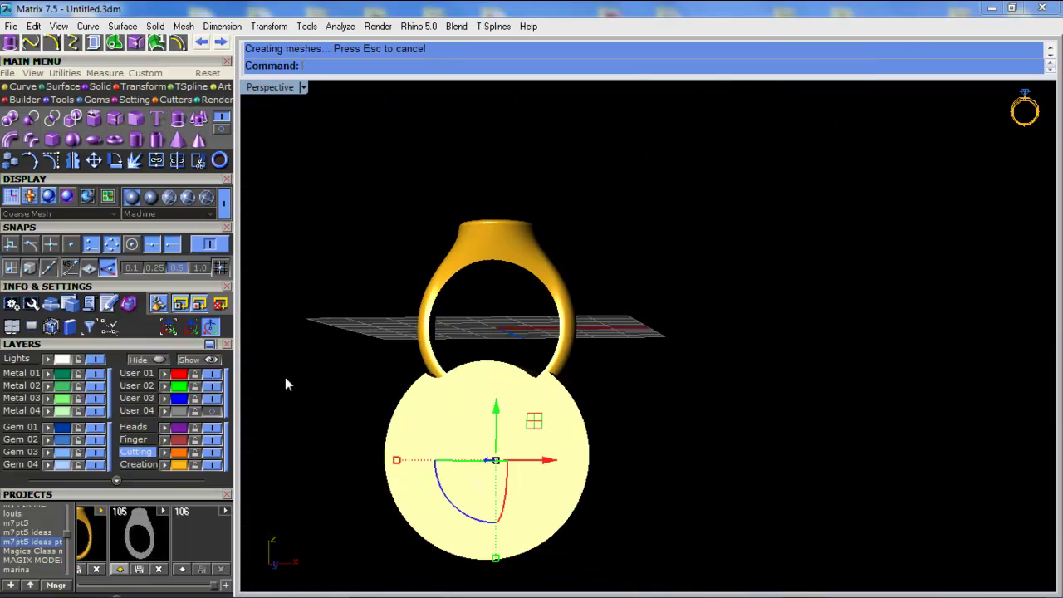
Save the ring together with the extruded cutter as project version 106
{"action": "left_click_drag", "start_coordinate": [675, 202], "coordinate": [264, 525]}
{"action": "left_click", "coordinate": [182, 569]}
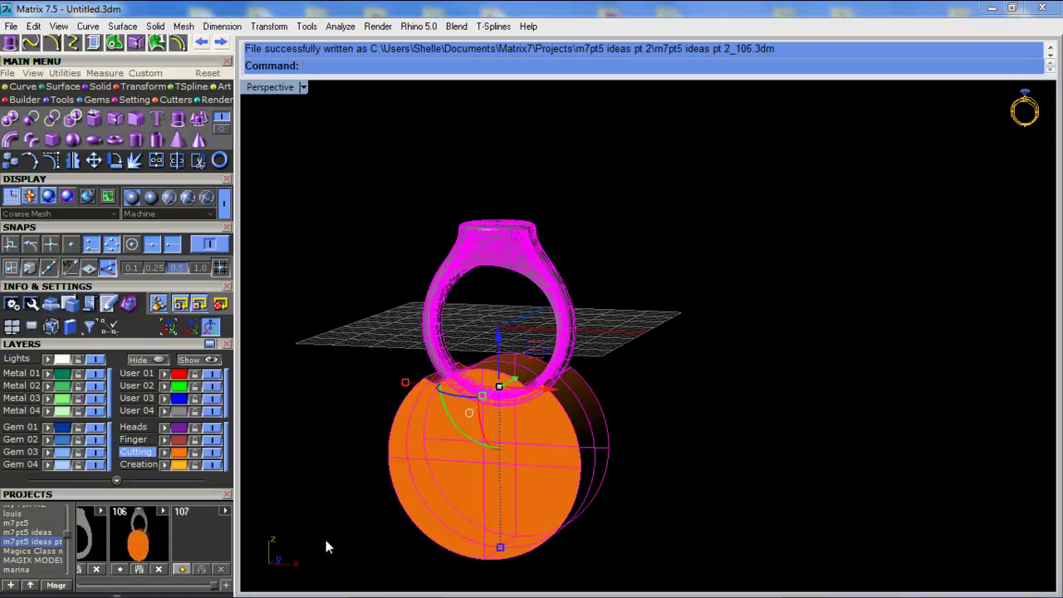
{"action": "left_click", "coordinate": [363, 514]}
Open Boolean Builder and load the grey ring body as the object
{"action": "scroll", "coordinate": [469, 356], "scroll_direction": "up", "scroll_amount": 8}
{"action": "left_click", "coordinate": [450, 340]}
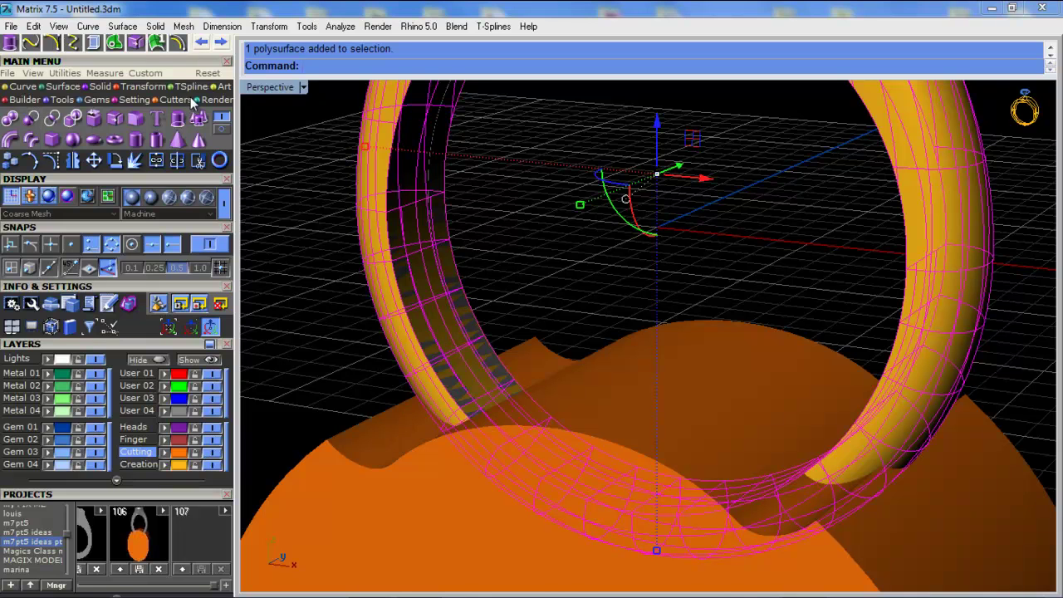
{"action": "left_click", "coordinate": [65, 99]}
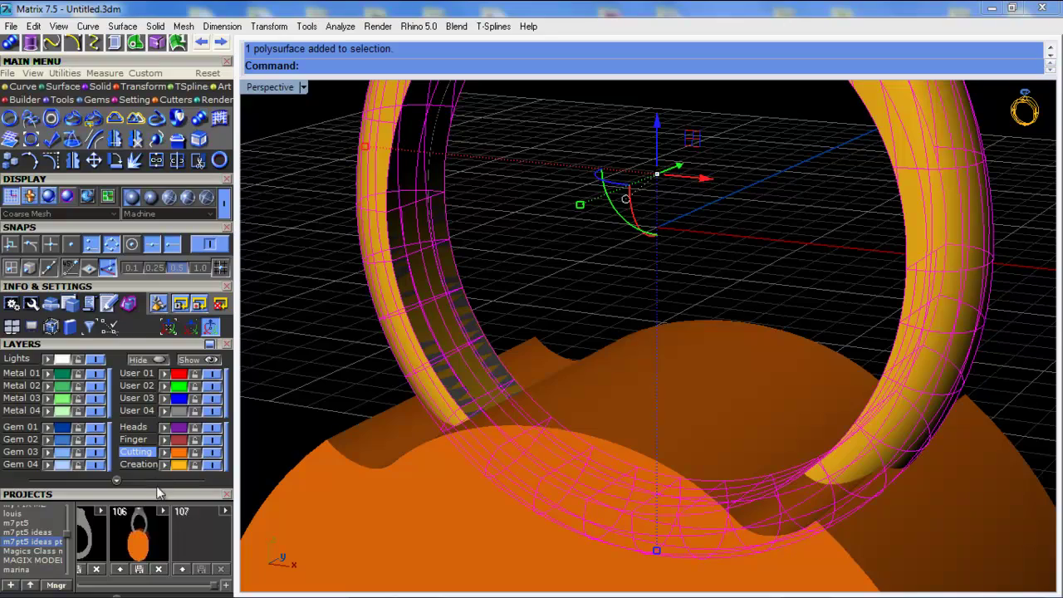
{"action": "scroll", "coordinate": [161, 491], "scroll_direction": "down", "scroll_amount": 5}
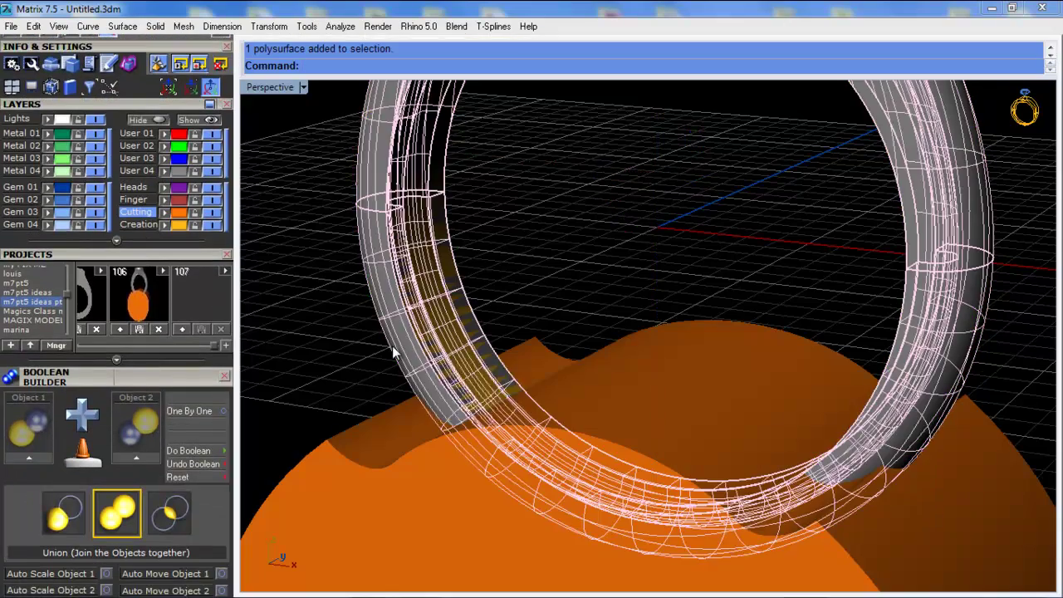
{"action": "left_click", "coordinate": [412, 360]}
{"action": "left_click", "coordinate": [434, 388]}
{"action": "right_click_drag", "start_coordinate": [434, 388], "coordinate": [452, 358]}
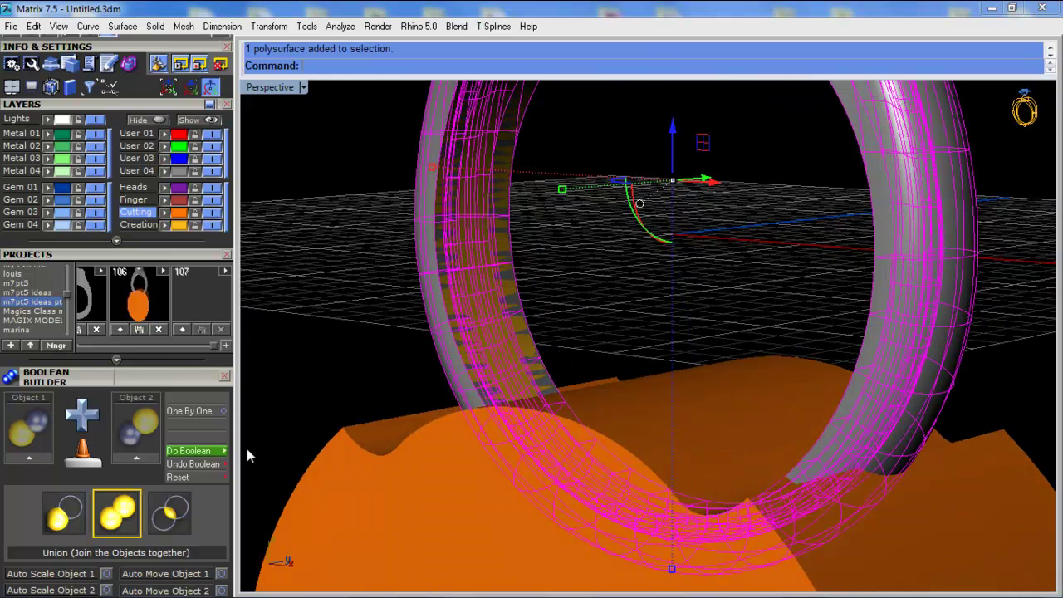
{"action": "left_click", "coordinate": [29, 456]}
Subtract the orange extruded cutter from the grey ring with a Boolean Difference, keeping the cutter
{"action": "left_click", "coordinate": [325, 482]}
{"action": "left_click", "coordinate": [73, 510]}
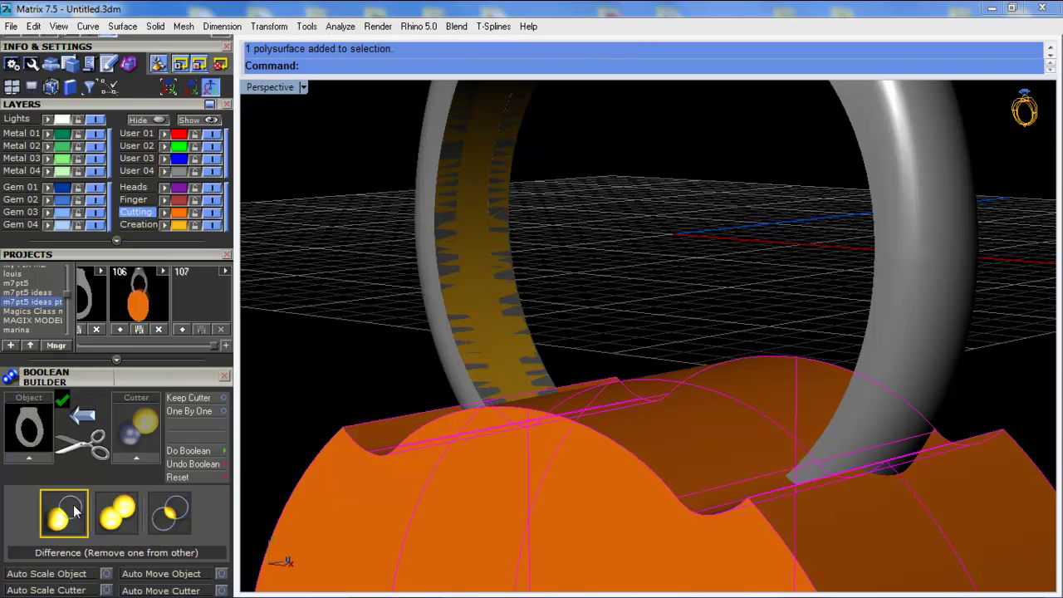
{"action": "left_click", "coordinate": [145, 457]}
{"action": "left_click", "coordinate": [195, 398]}
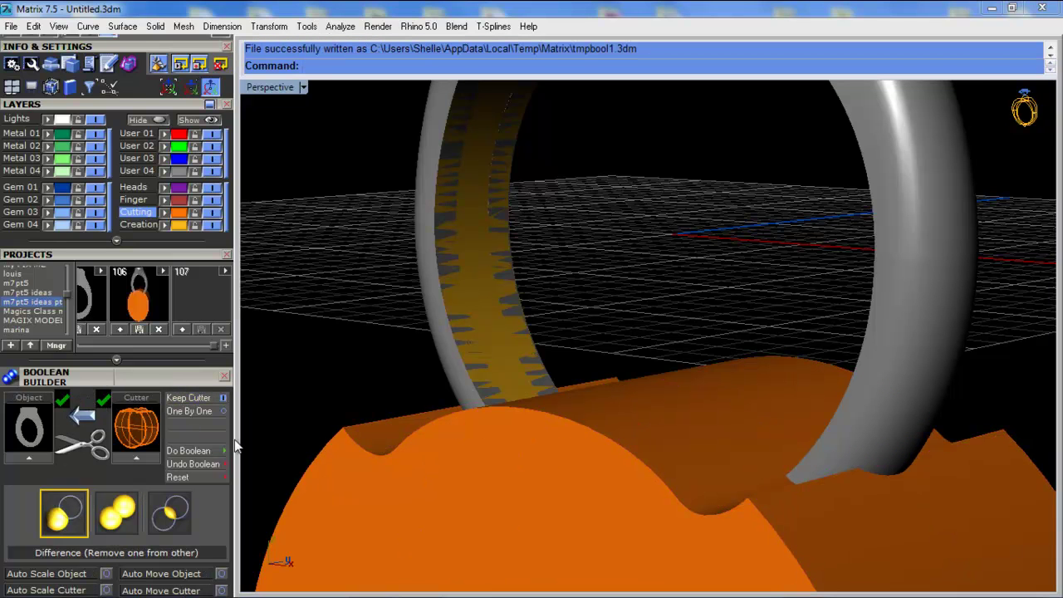
{"action": "left_click", "coordinate": [210, 451]}
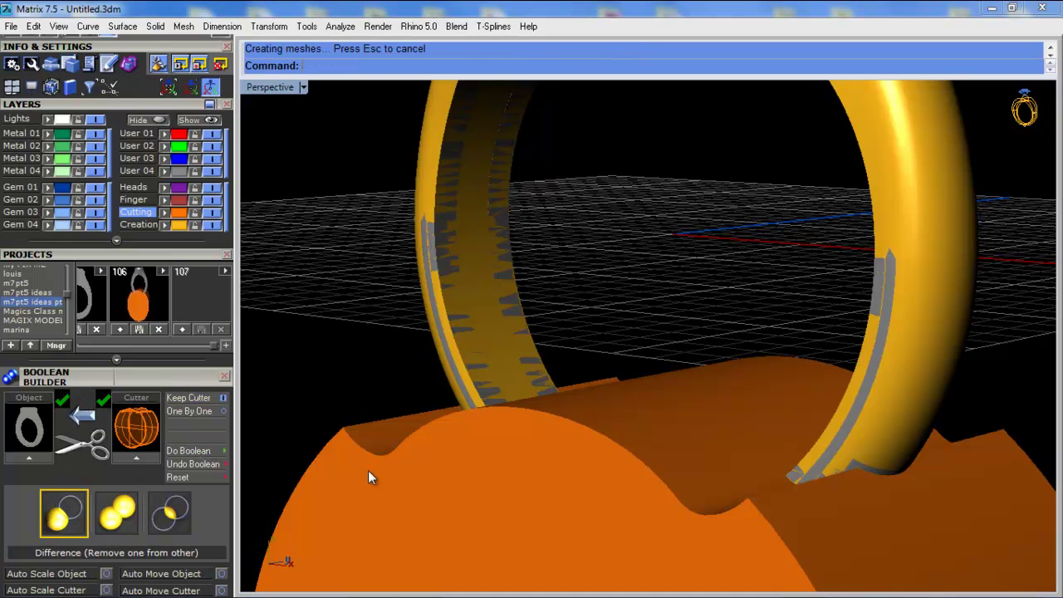
Hide the trimmed grey ring on the User 04 layer, leaving the gold ring and the cutter
{"action": "left_click", "coordinate": [519, 349]}
{"action": "left_click", "coordinate": [562, 402]}
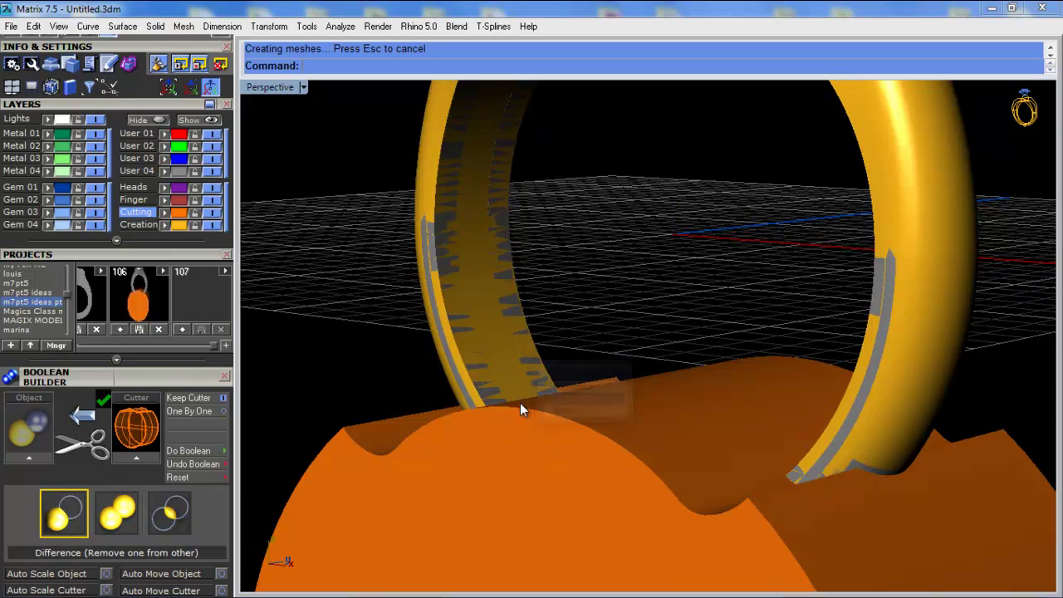
{"action": "right_click_drag", "start_coordinate": [521, 403], "coordinate": [557, 439]}
{"action": "left_click", "coordinate": [435, 282]}
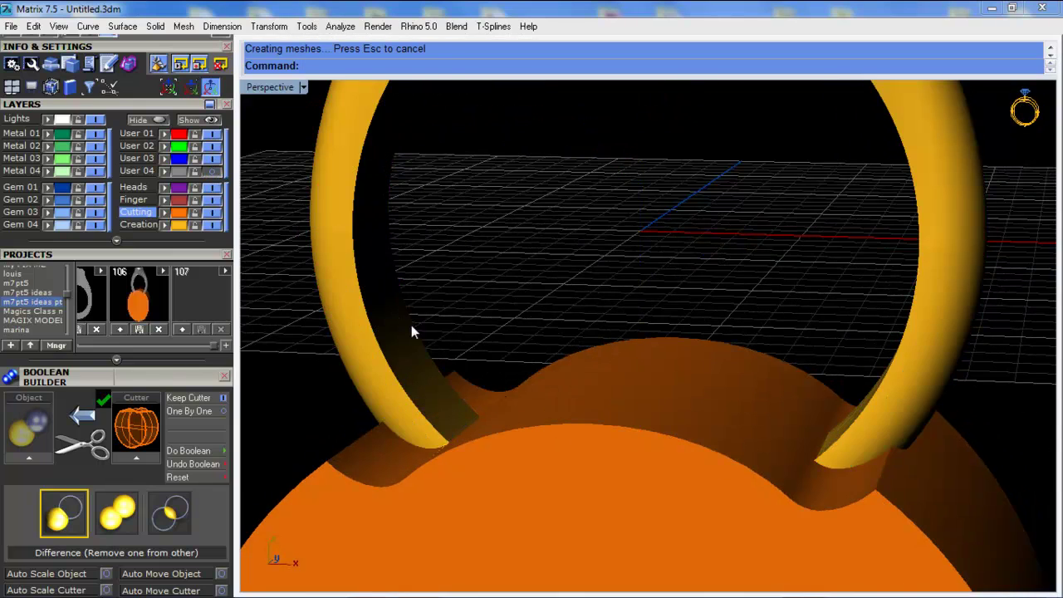
{"action": "right_click_drag", "start_coordinate": [411, 325], "coordinate": [429, 373]}
Intersect the orange cutter as Object 1 with the gold ring as Object 2, keeping only the overlapping lower shank
{"action": "left_click", "coordinate": [361, 456]}
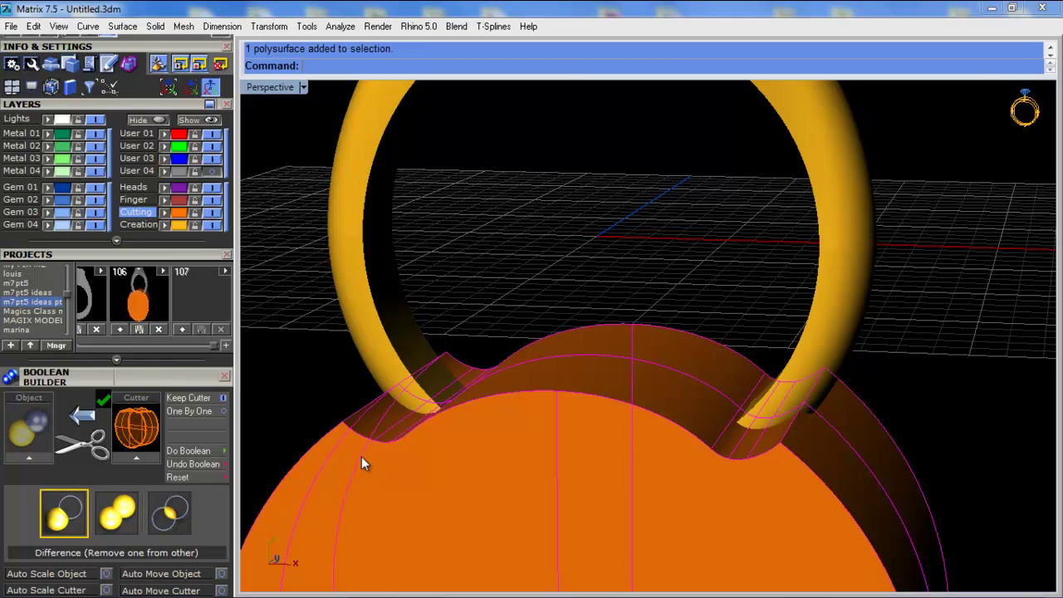
{"action": "left_click", "coordinate": [171, 512]}
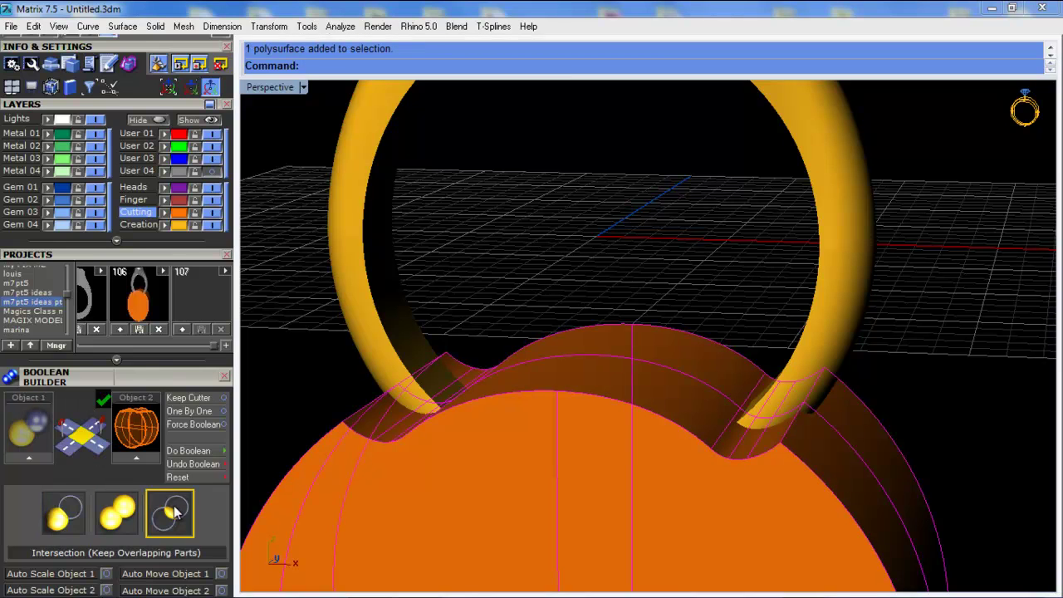
{"action": "left_click", "coordinate": [46, 465]}
{"action": "left_click", "coordinate": [366, 316]}
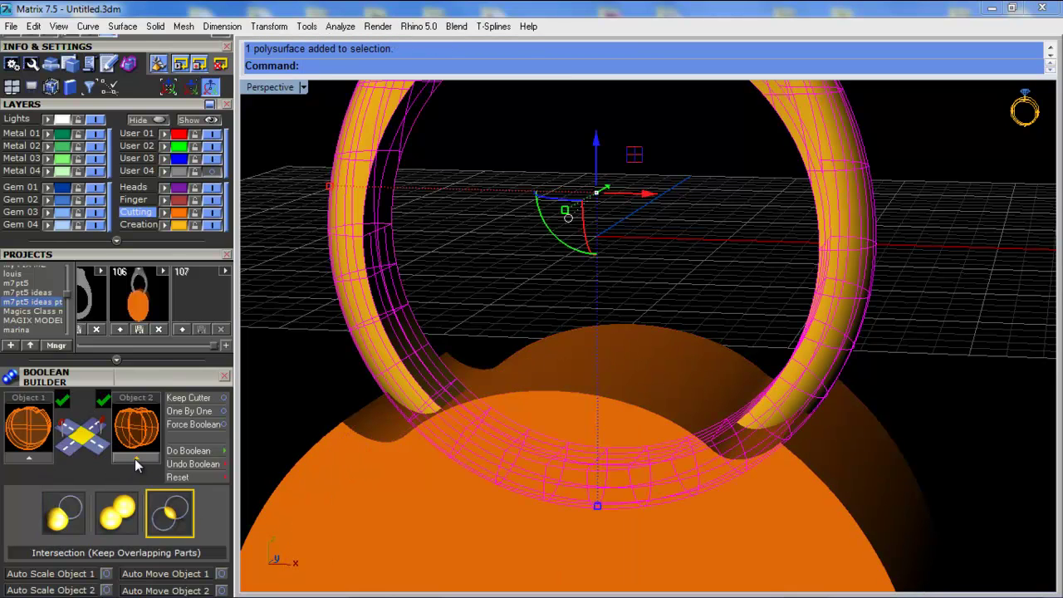
{"action": "left_click", "coordinate": [135, 458]}
{"action": "left_click", "coordinate": [198, 450]}
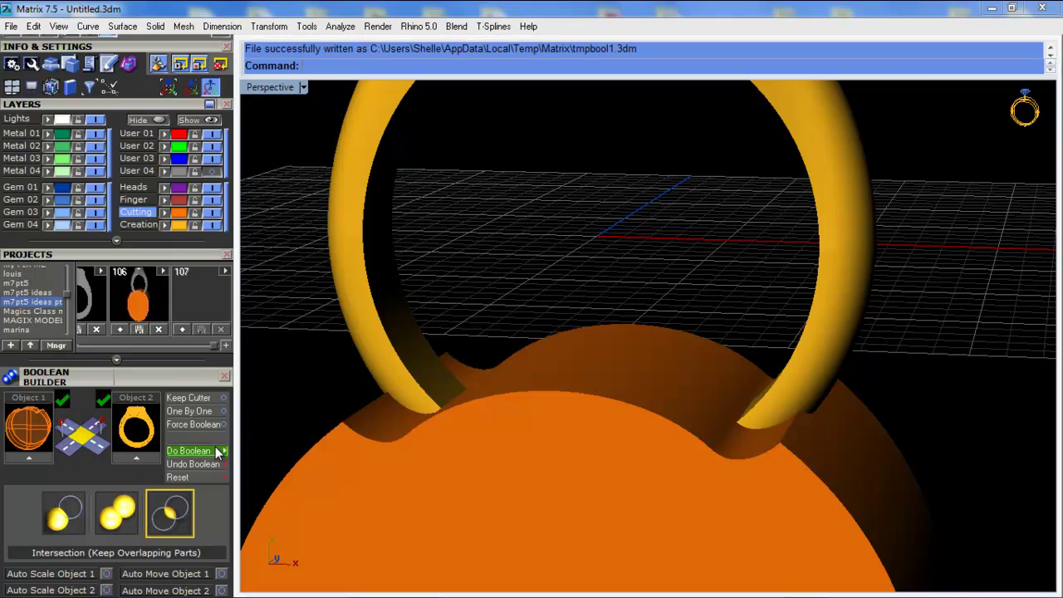
{"action": "right_click_drag", "start_coordinate": [376, 429], "coordinate": [506, 404]}
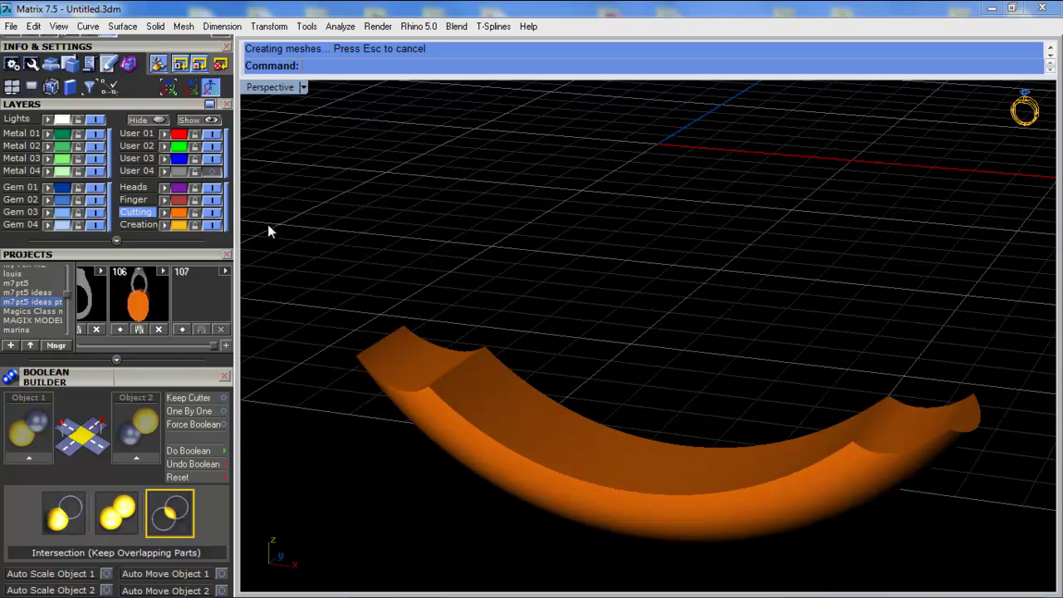
Show the User 04 layer and join its grey ring as Object 1 with the orange lower shank as Object 2 using a Boolean Union
{"action": "left_click", "coordinate": [213, 171]}
{"action": "right_click_drag", "start_coordinate": [665, 365], "coordinate": [476, 326]}
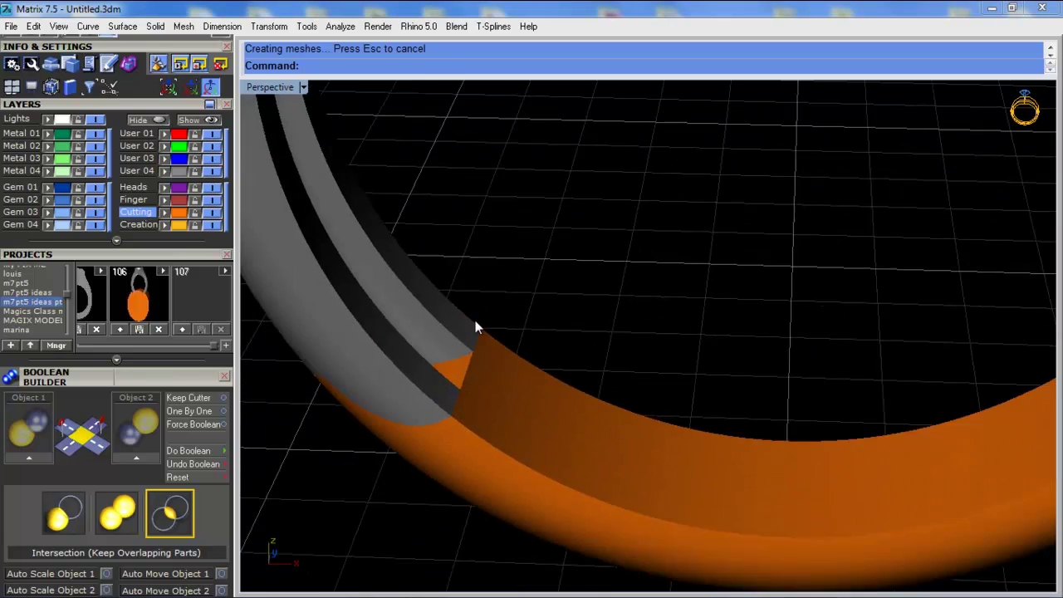
{"action": "left_click", "coordinate": [117, 510]}
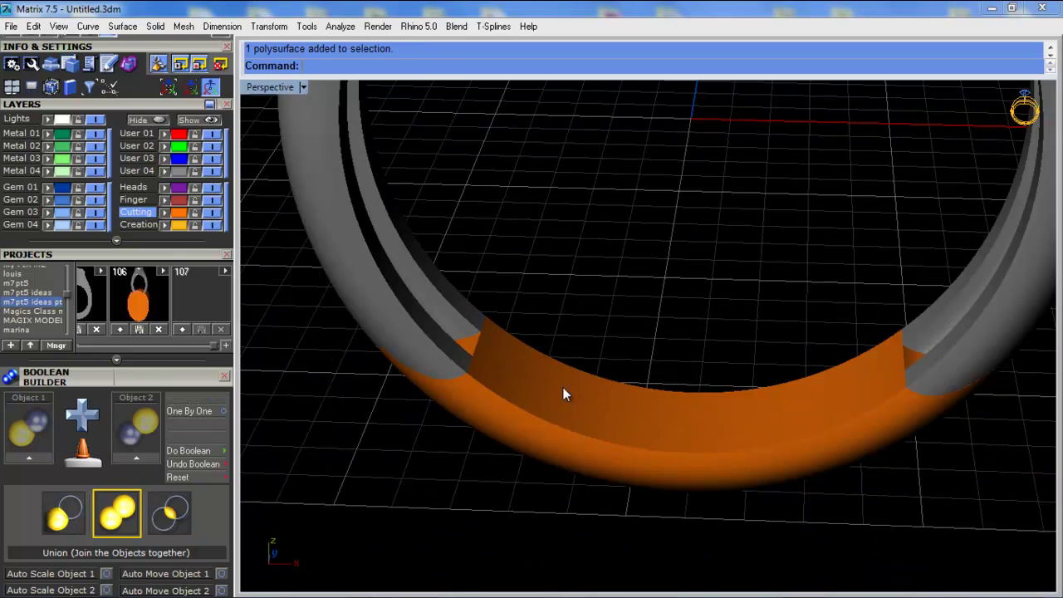
{"action": "left_click", "coordinate": [136, 458]}
{"action": "left_click", "coordinate": [30, 457]}
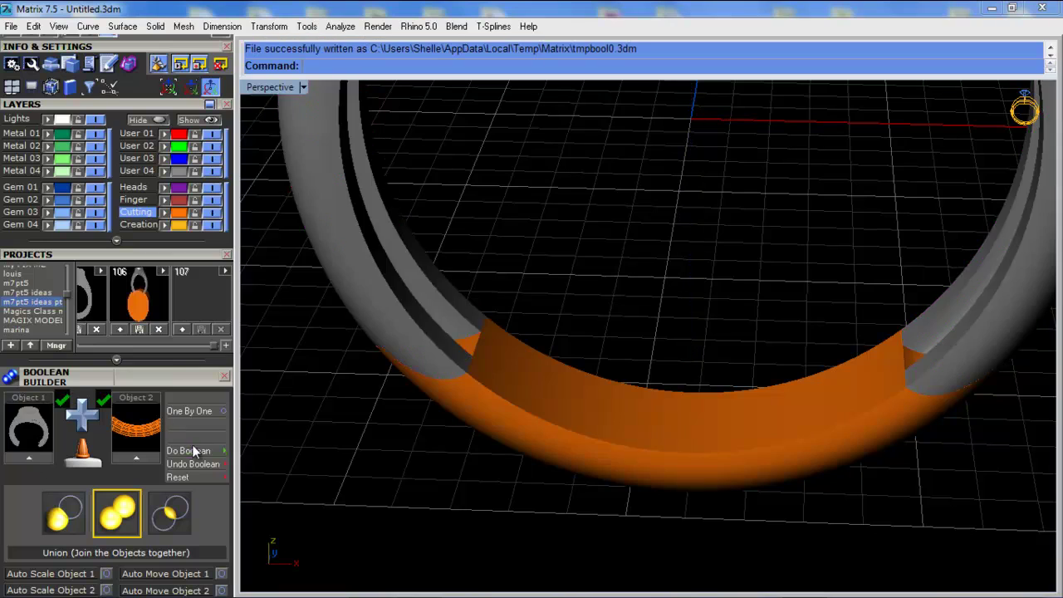
{"action": "left_click", "coordinate": [193, 451]}
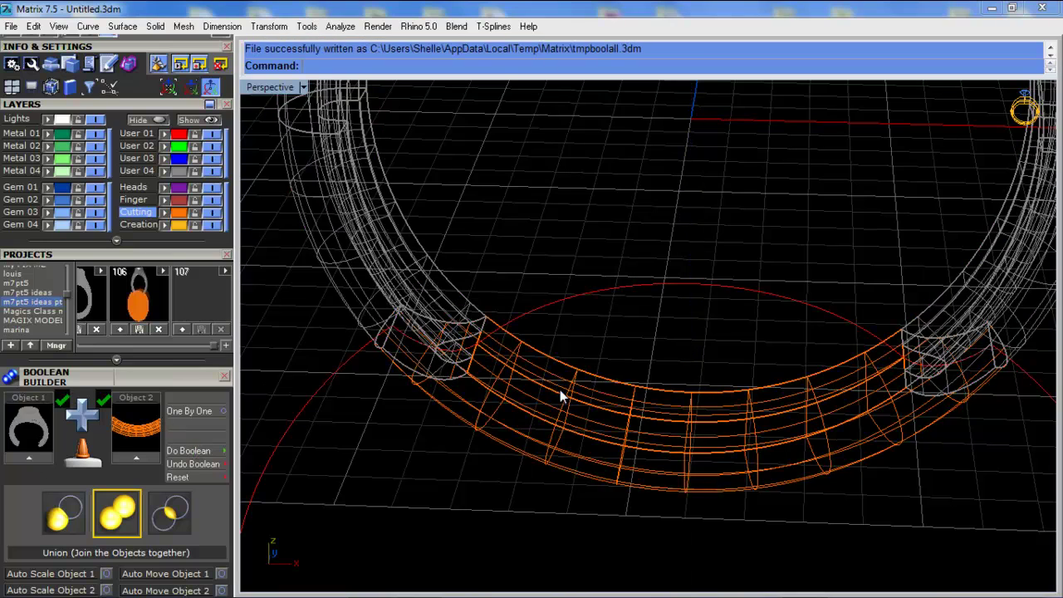
Try to fillet the straight end edge of the groove inside the lower shank with a 0.2 radius, selecting both edge segments
{"action": "mouse_move", "coordinate": [562, 396]}
{"action": "right_mouse_down"}
{"action": "mouse_move", "coordinate": [567, 441]}
{"action": "mouse_move", "coordinate": [546, 503]}
{"action": "mouse_move", "coordinate": [619, 532]}
{"action": "mouse_move", "coordinate": [711, 372]}
{"action": "mouse_move", "coordinate": [496, 387]}
{"action": "mouse_move", "coordinate": [460, 324]}
{"action": "mouse_move", "coordinate": [545, 254]}
{"action": "mouse_move", "coordinate": [588, 240]}
{"action": "right_mouse_up"}
{"action": "scroll", "coordinate": [189, 141], "scroll_direction": "up", "scroll_amount": 3}
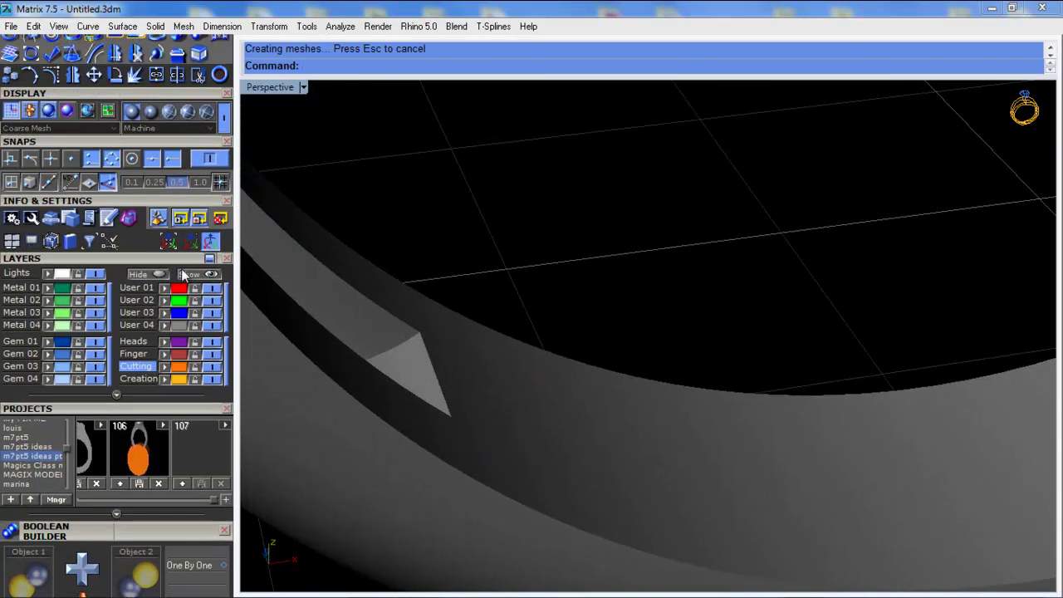
{"action": "right_click_drag", "start_coordinate": [506, 375], "coordinate": [461, 352]}
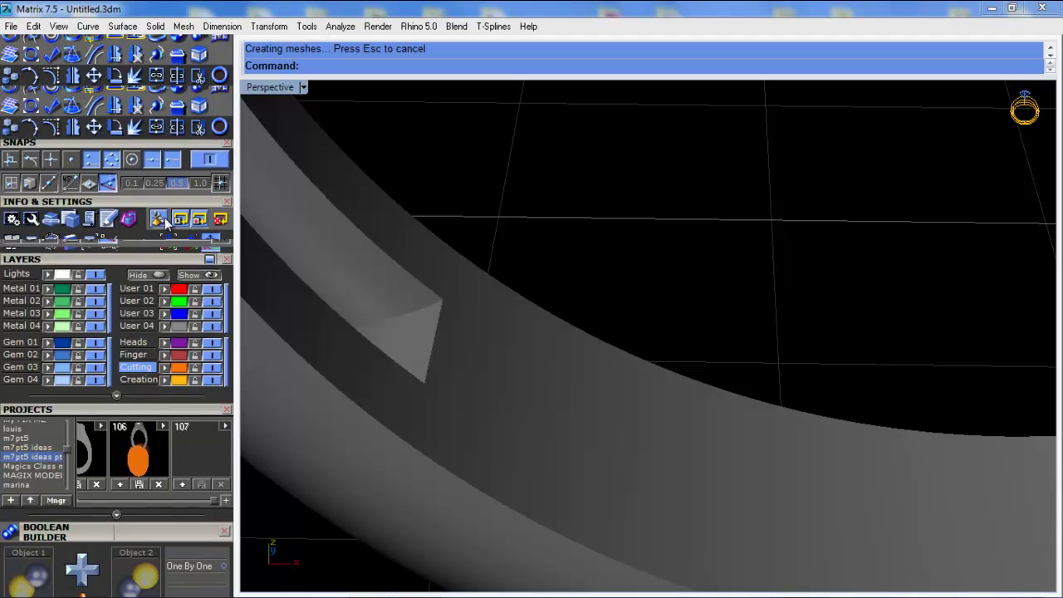
{"action": "scroll", "coordinate": [162, 244], "scroll_direction": "up", "scroll_amount": 3}
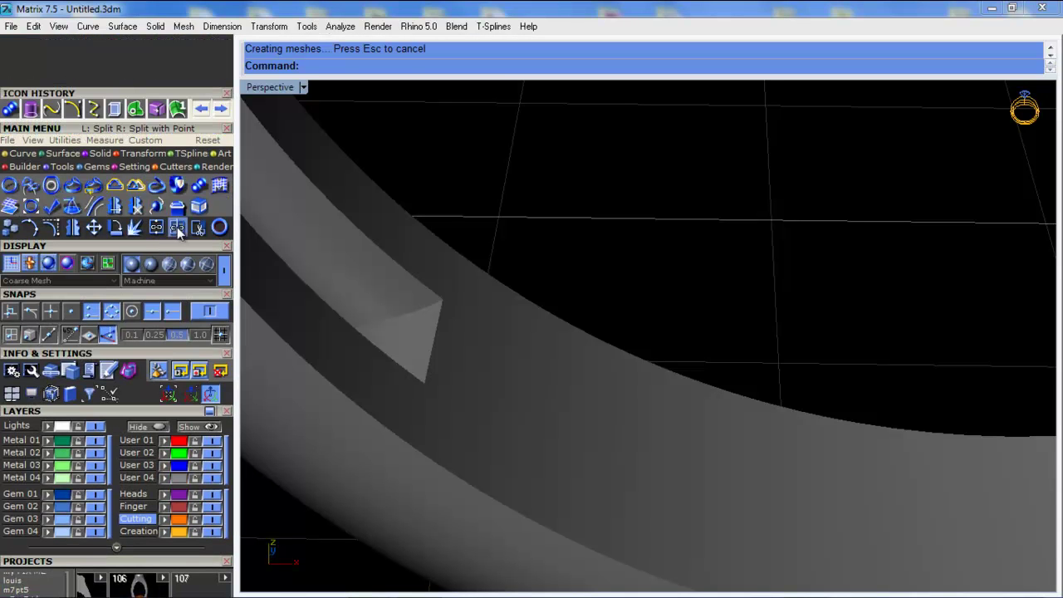
{"action": "left_click", "coordinate": [73, 155]}
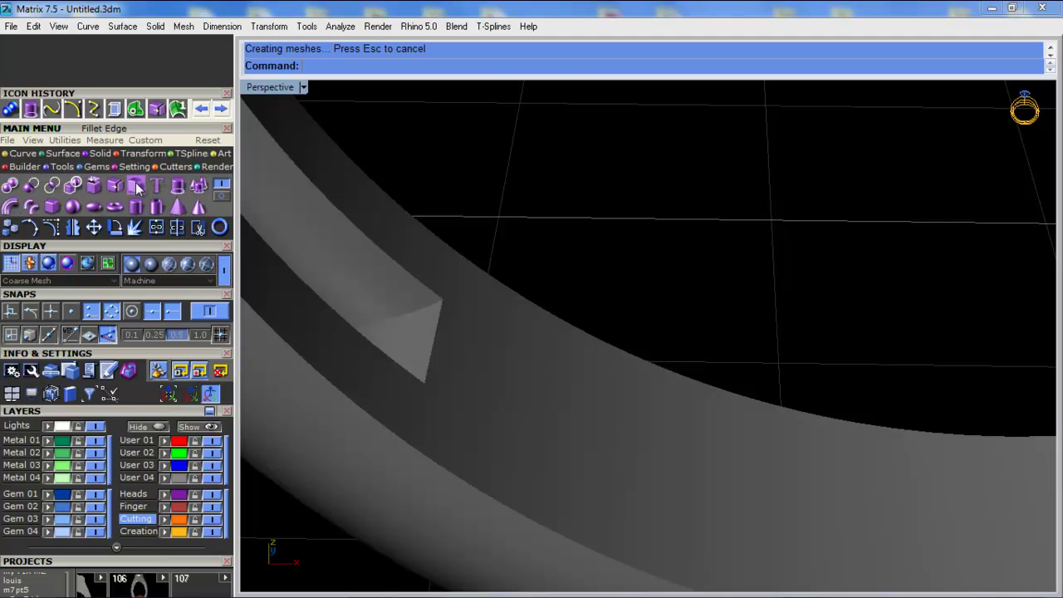
{"action": "left_click", "coordinate": [135, 184]}
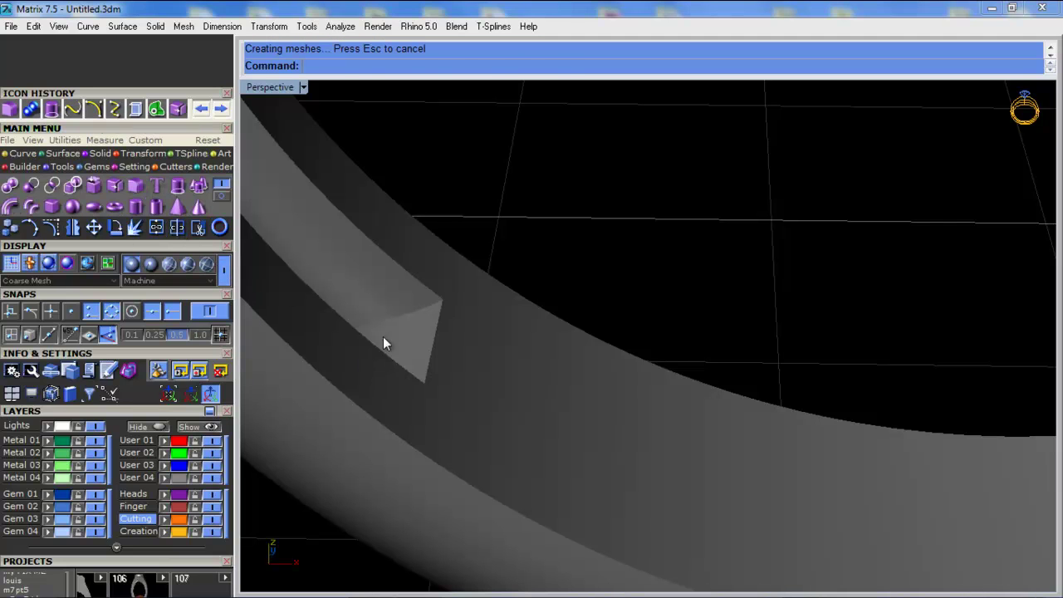
{"action": "type", "text": "0.2"}
{"action": "key", "text": "Return"}
{"action": "left_click", "coordinate": [433, 349]}
{"action": "key", "text": "Return"}
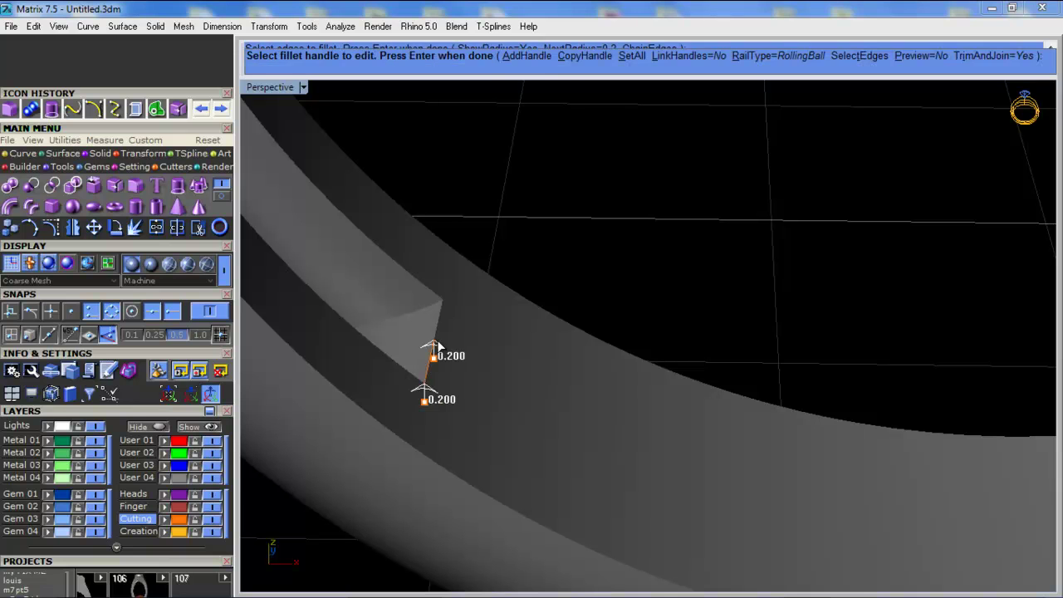
{"action": "key", "text": "Escape"}
{"action": "right_click", "coordinate": [428, 349]}
{"action": "left_click", "coordinate": [433, 347]}
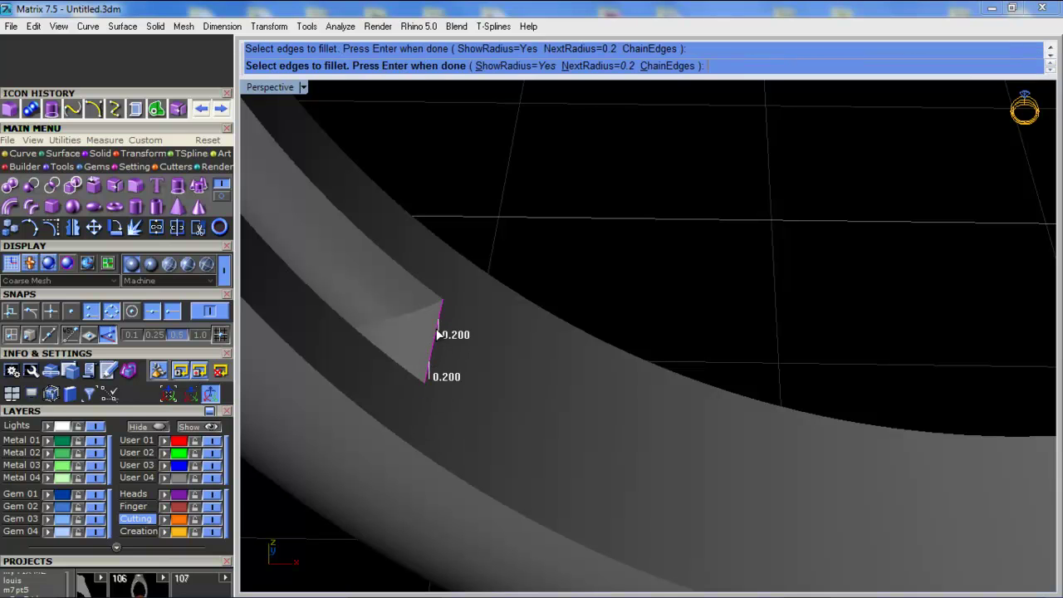
{"action": "key", "text": "Return"}
{"action": "key", "text": "Return"}
{"action": "right_click_drag", "start_coordinate": [507, 413], "coordinate": [526, 498]}
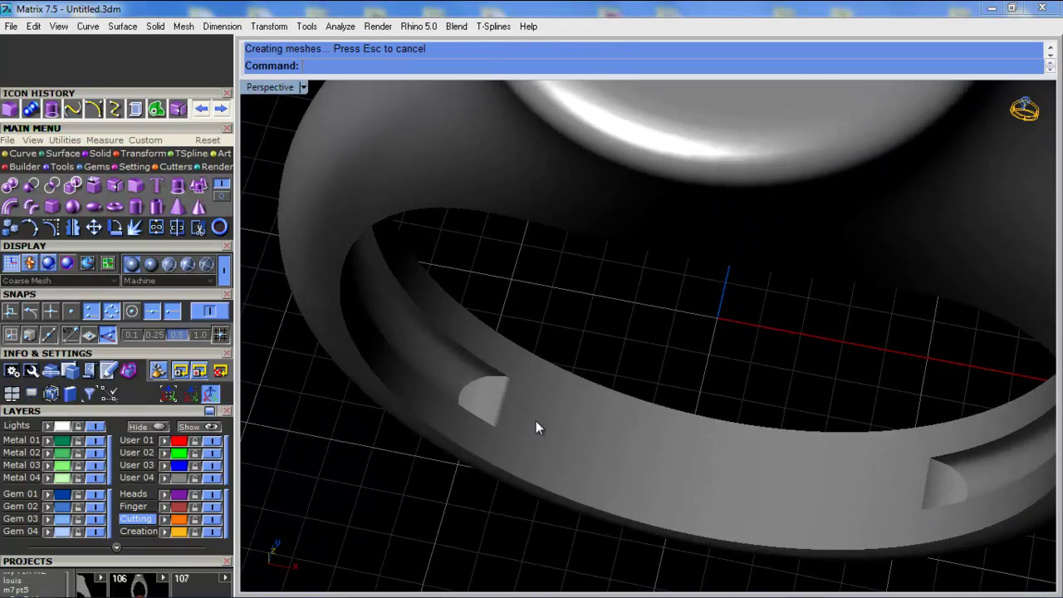
Undo the edge fillet at the groove's end inside the shank
{"action": "scroll", "coordinate": [552, 399], "scroll_direction": "up", "scroll_amount": 5}
{"action": "key", "text": "ctrl+z"}
{"action": "right_click_drag", "start_coordinate": [564, 359], "coordinate": [562, 328]}
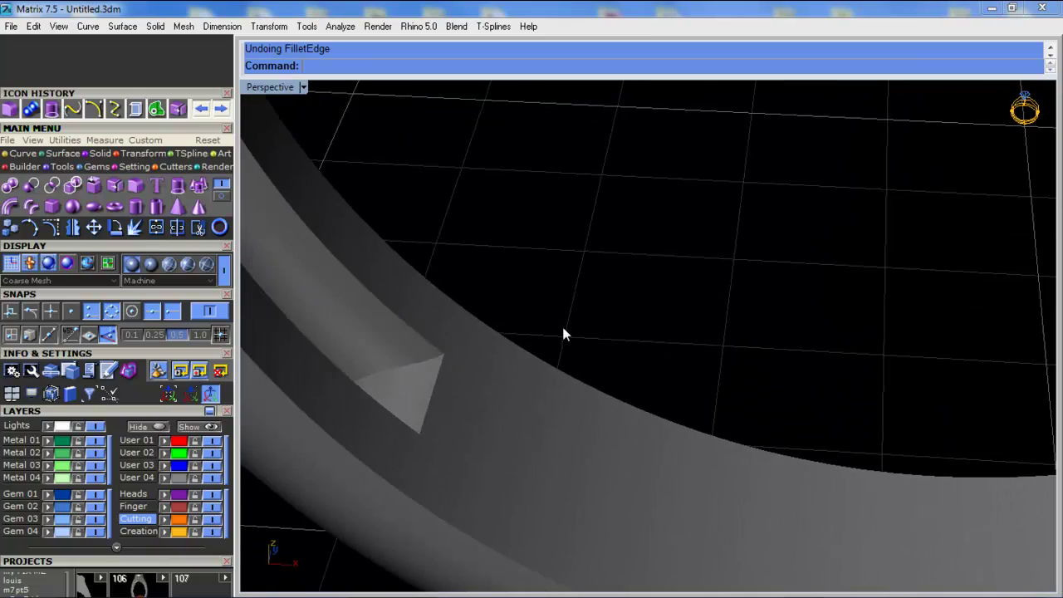
{"action": "scroll", "coordinate": [414, 336], "scroll_direction": "down", "scroll_amount": 6}
{"action": "right_click_drag", "start_coordinate": [414, 337], "coordinate": [273, 307]}
{"action": "right_click_drag", "start_coordinate": [434, 332], "coordinate": [506, 274]}
{"action": "scroll", "coordinate": [500, 264], "scroll_direction": "up", "scroll_amount": 4}
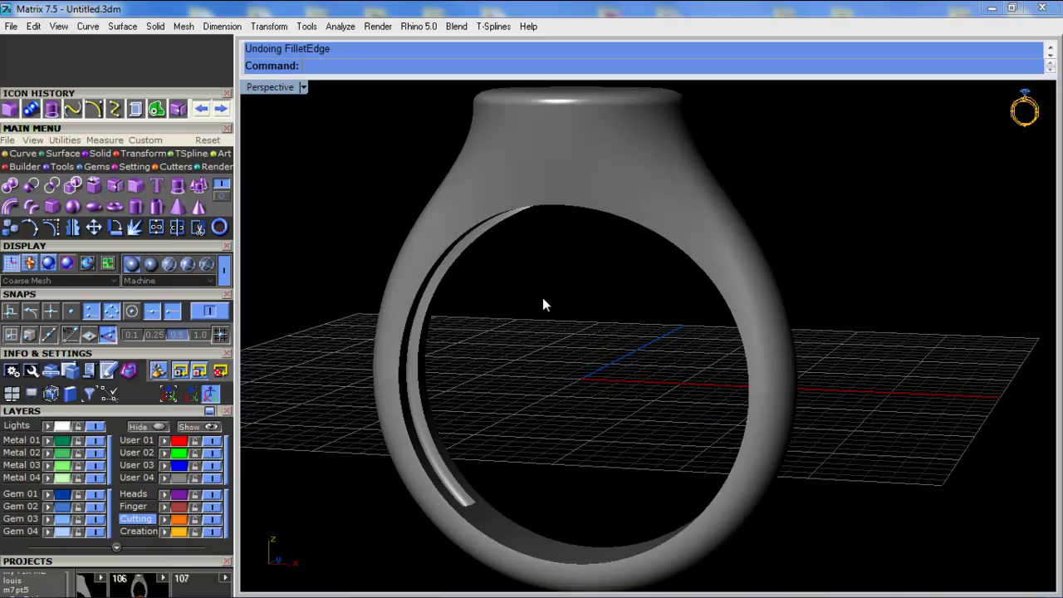
{"action": "right_click_drag", "start_coordinate": [546, 310], "coordinate": [540, 323]}
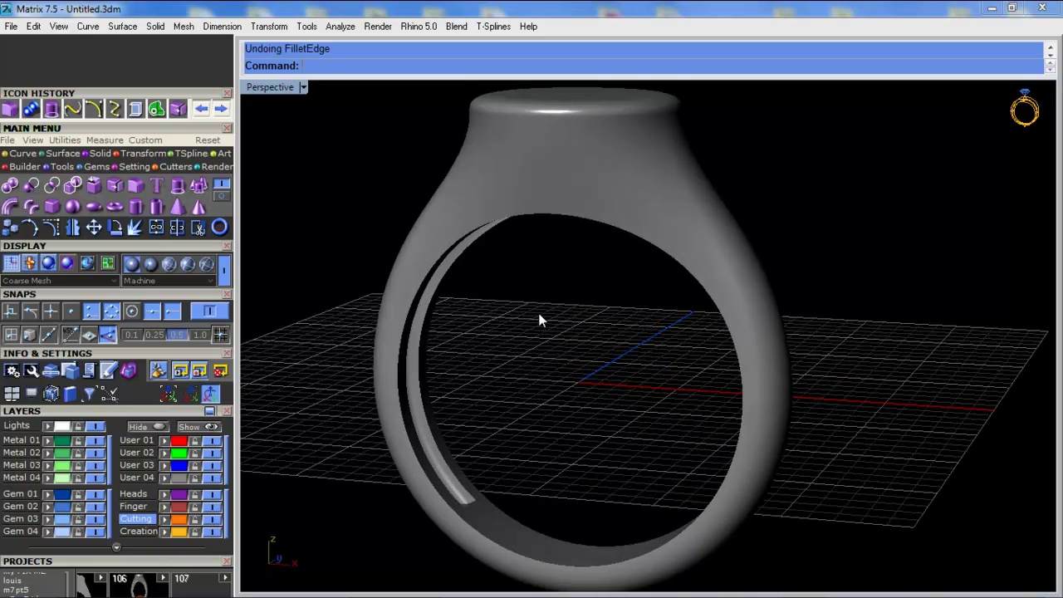